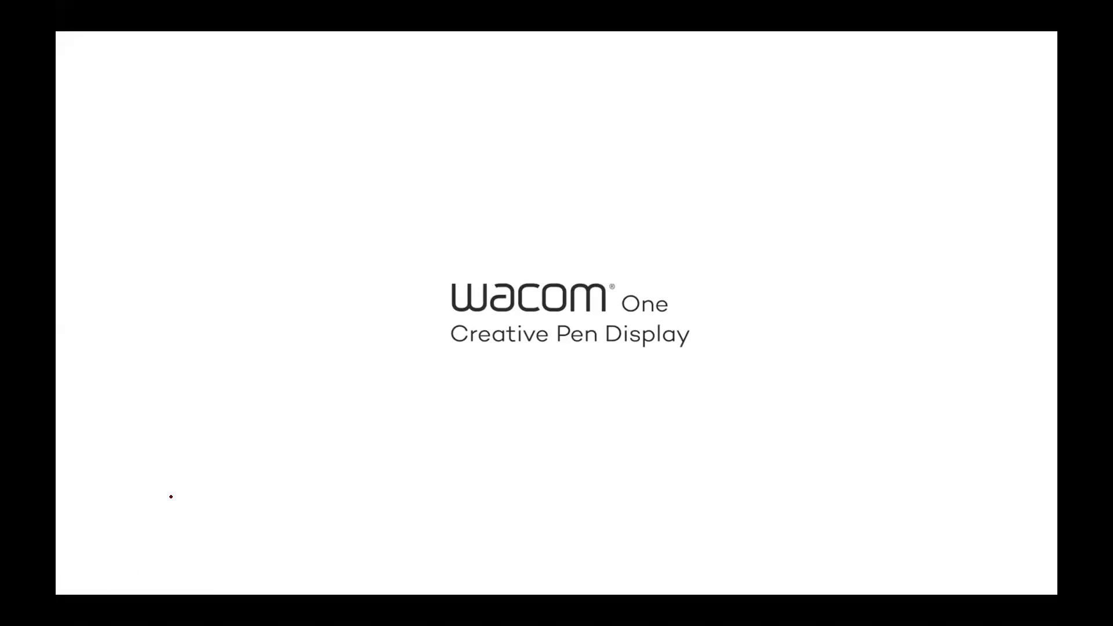
# Step: Play the Wacom One video on the opening slide and advance to the webinar information slide
pyautogui.moveTo(207, 530)
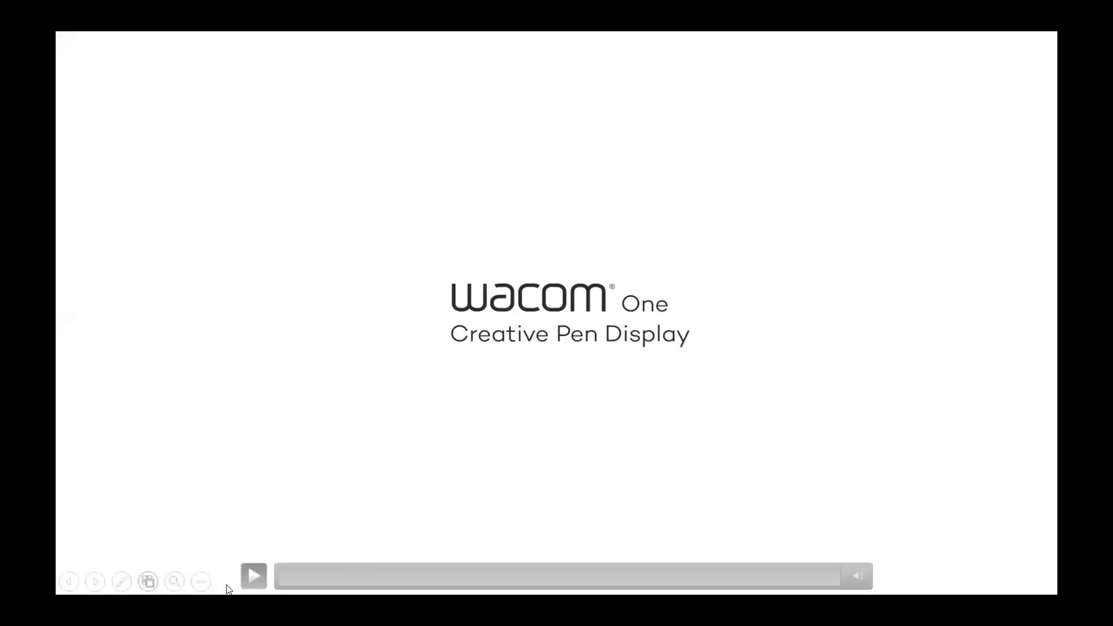
pyautogui.click(255, 576)
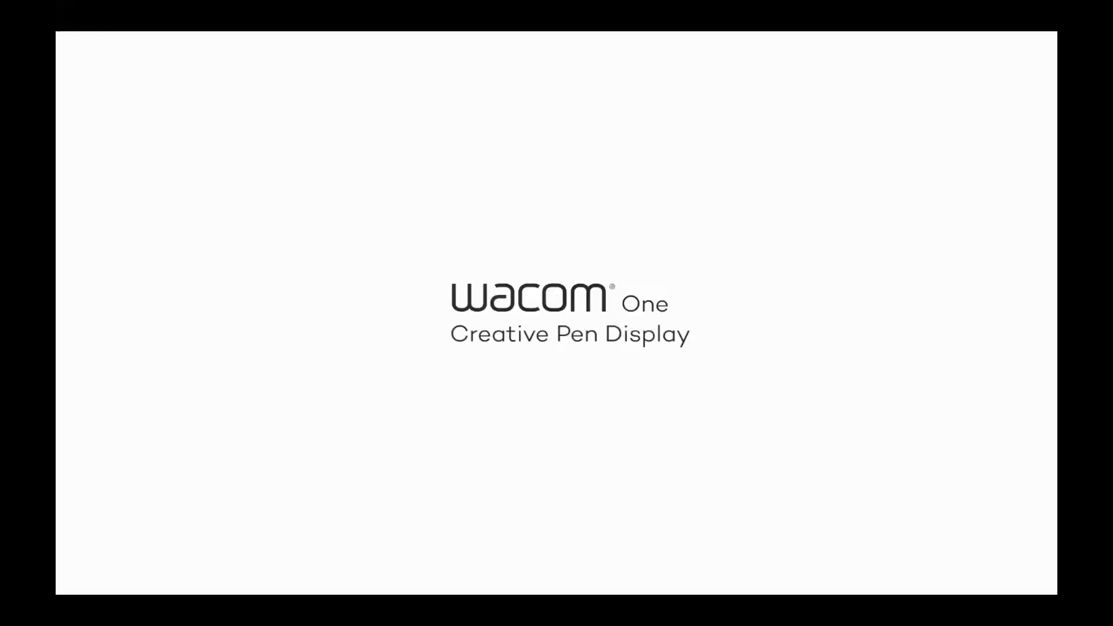
pyautogui.press('Right')
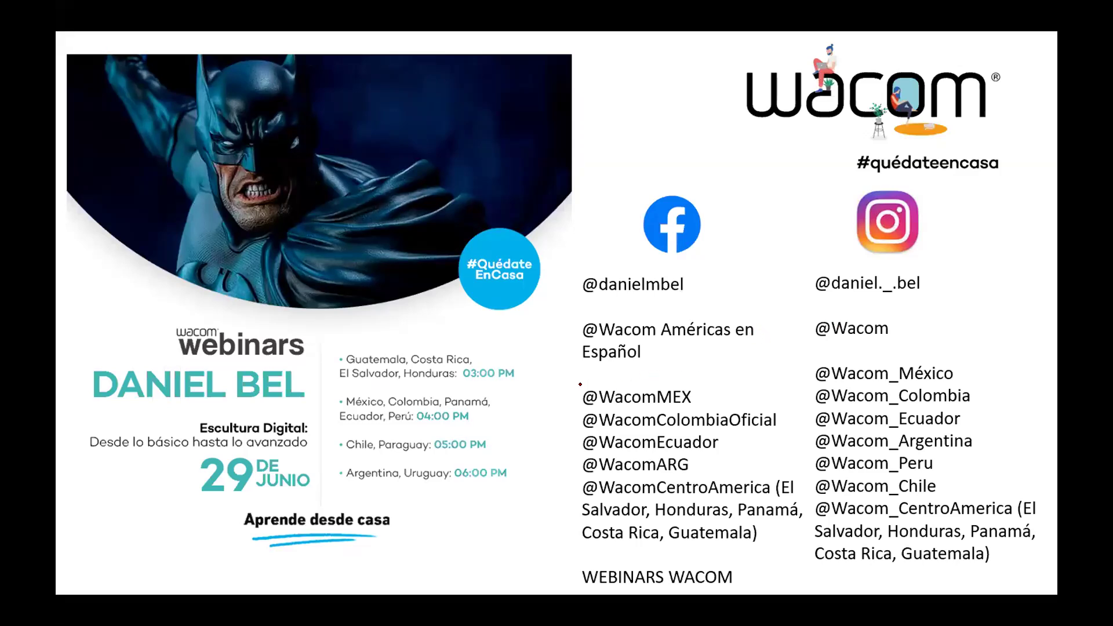
# Step: Bracket the list of regional Wacom Facebook accounts in red ink and mark both ends of the WEBINARS WACOM line
pyautogui.moveTo(775, 383)
pyautogui.mouseDown()
pyautogui.moveTo(802, 409)
pyautogui.moveTo(807, 520)
pyautogui.moveTo(791, 550)
pyautogui.mouseUp()
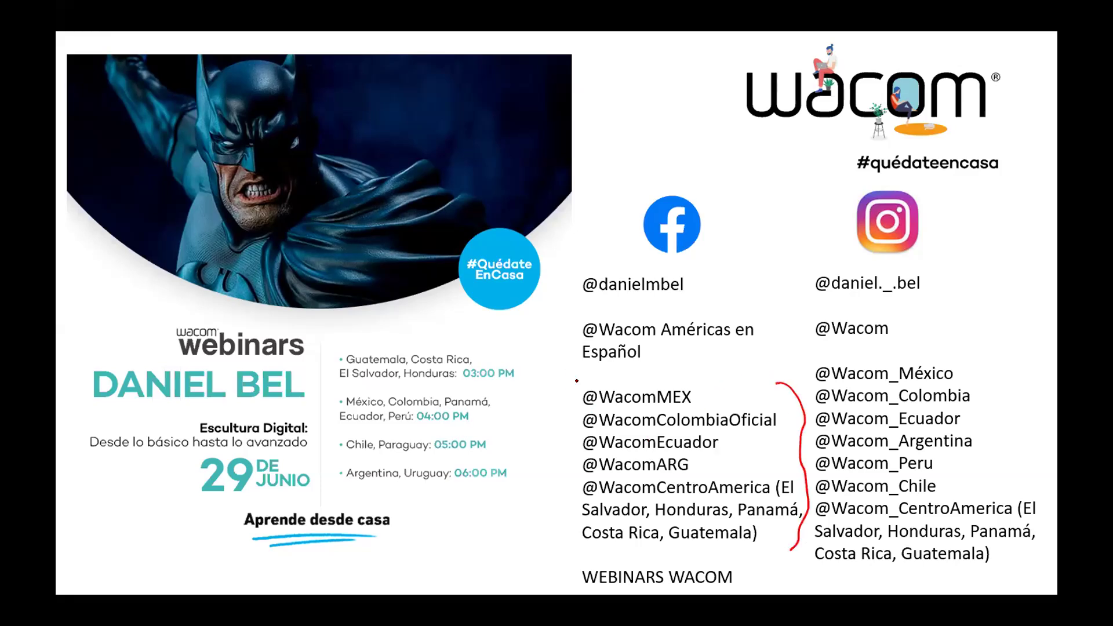
pyautogui.moveTo(574, 384)
pyautogui.mouseDown()
pyautogui.moveTo(563, 403)
pyautogui.moveTo(566, 524)
pyautogui.moveTo(584, 550)
pyautogui.mouseUp()
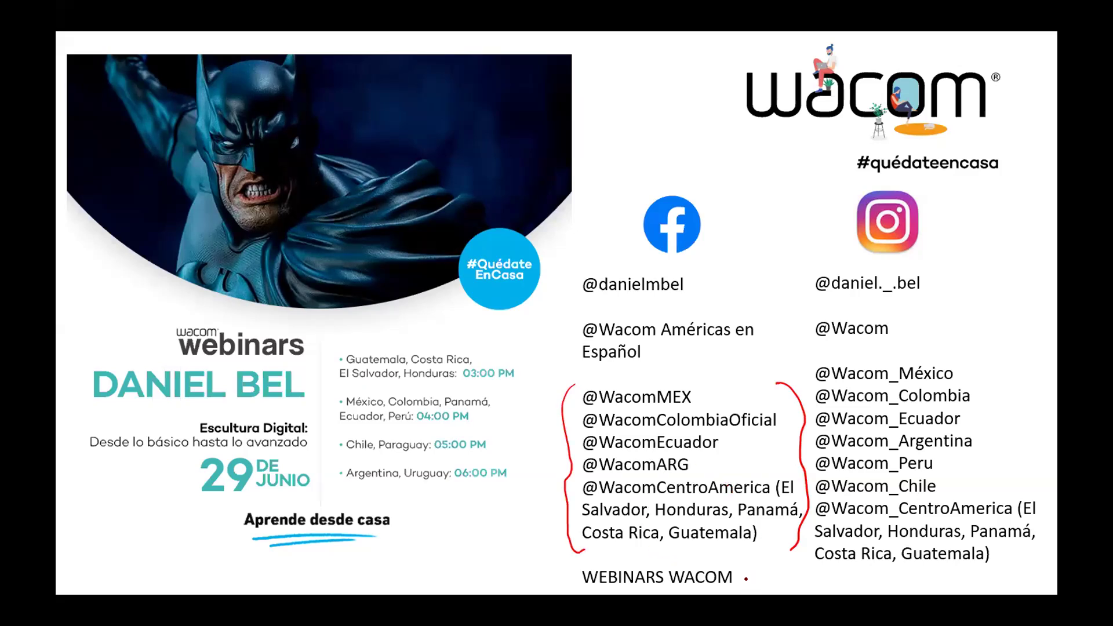
pyautogui.moveTo(734, 574); pyautogui.dragTo(748, 579)
pyautogui.moveTo(562, 577); pyautogui.dragTo(579, 582)
# Step: Advance through the remaining slides and closing video, and exit the slide show, discarding the ink annotations
pyautogui.press('Right')
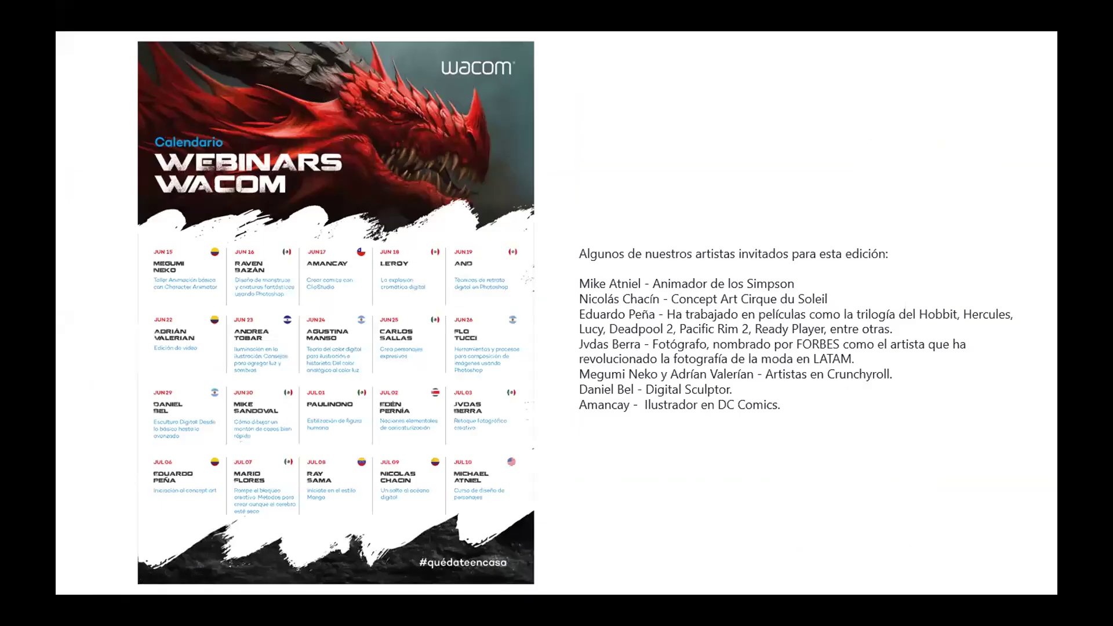
pyautogui.press('Right')
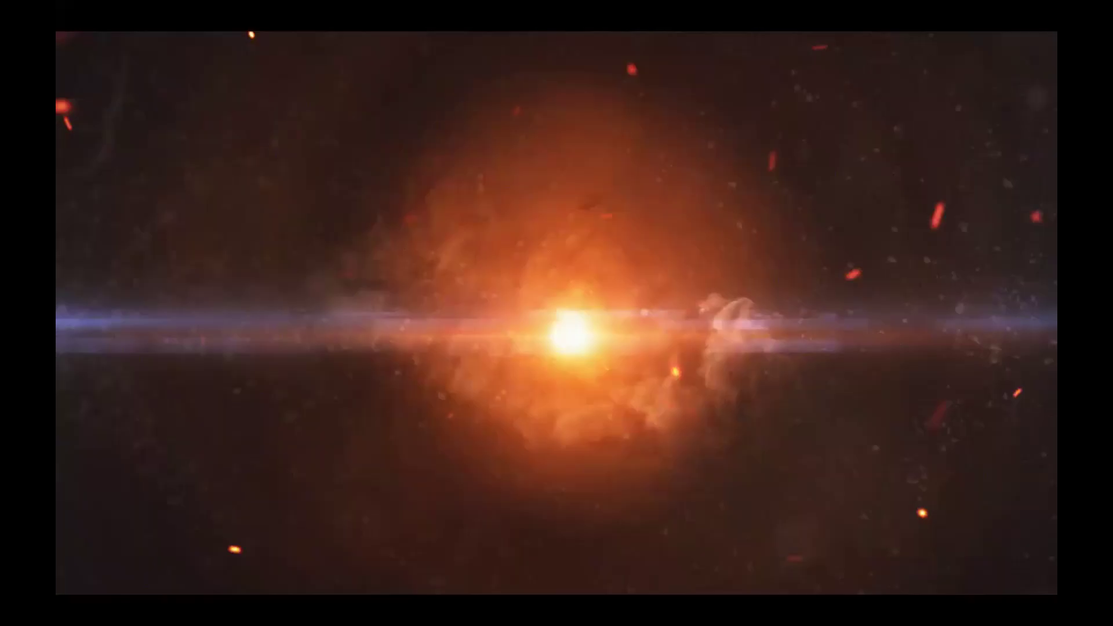
pyautogui.moveTo(186, 596)
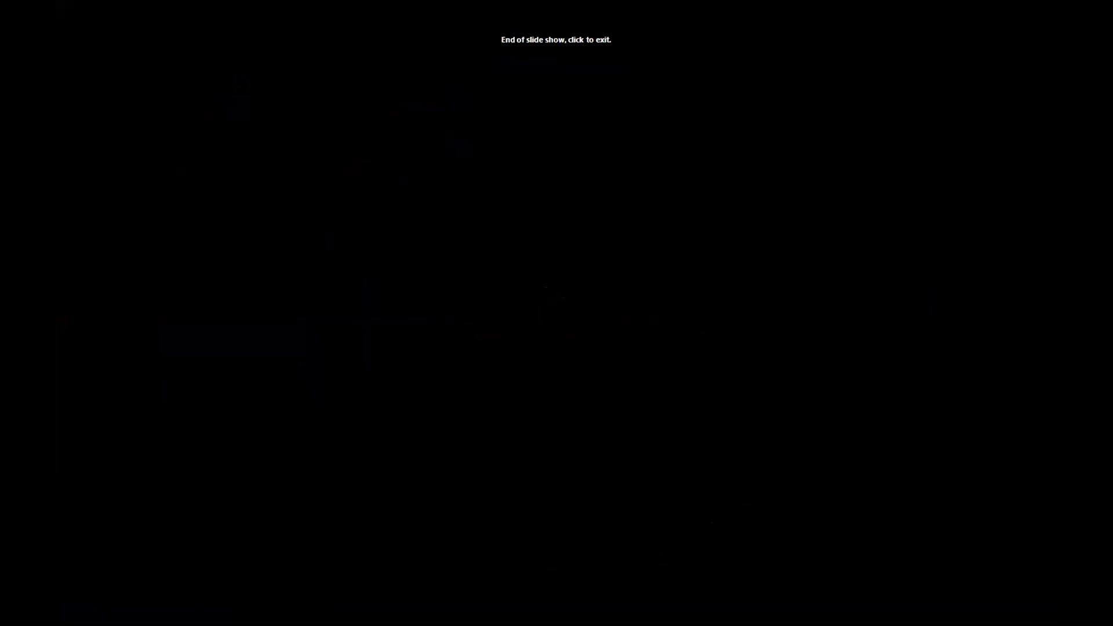
pyautogui.press('Escape')
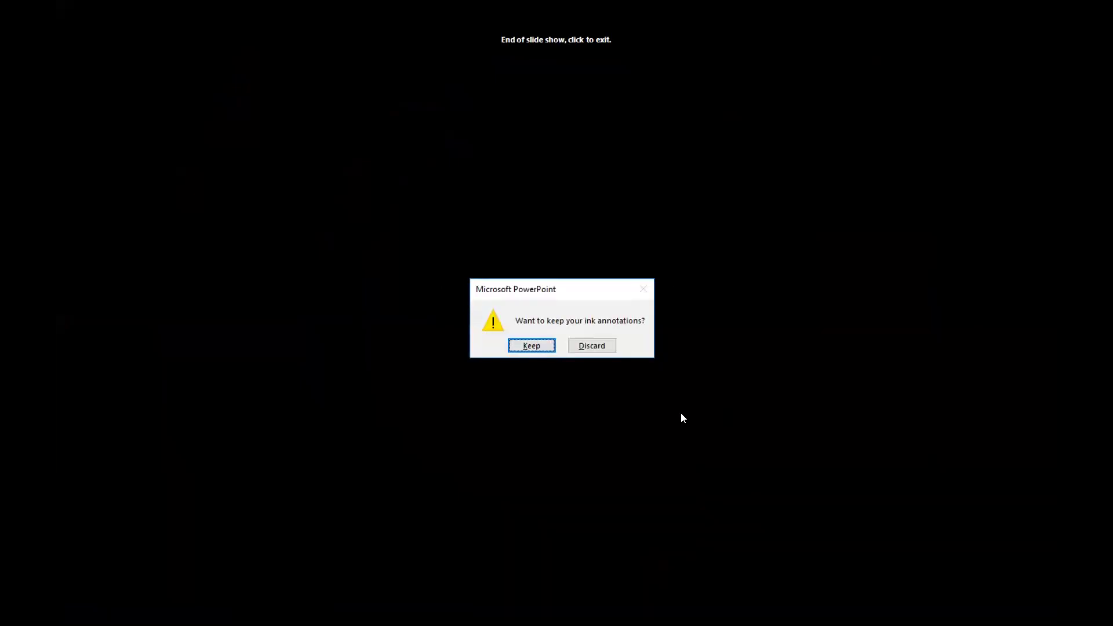
pyautogui.click(593, 346)
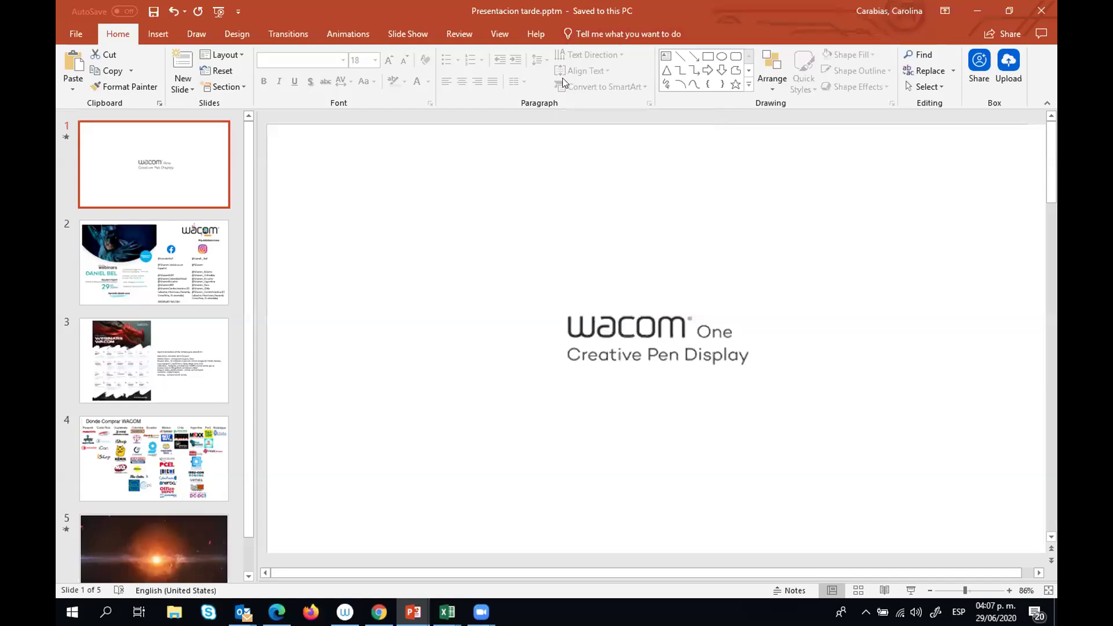
pyautogui.moveTo(847, 245)
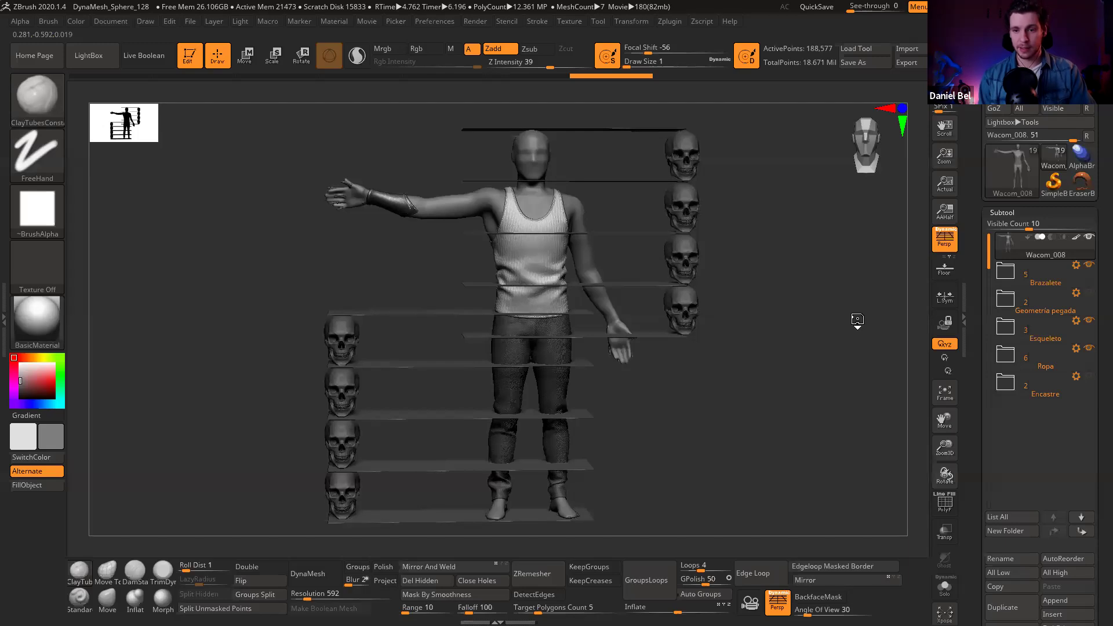
# Step: Examine the character's tank top up close, including the ribbed knit, the stitched neckline and the fabric folds
pyautogui.keyDown('ctrl'); pyautogui.moveTo(560, 196); pyautogui.dragTo(528, 228, button='right'); pyautogui.keyUp('ctrl')
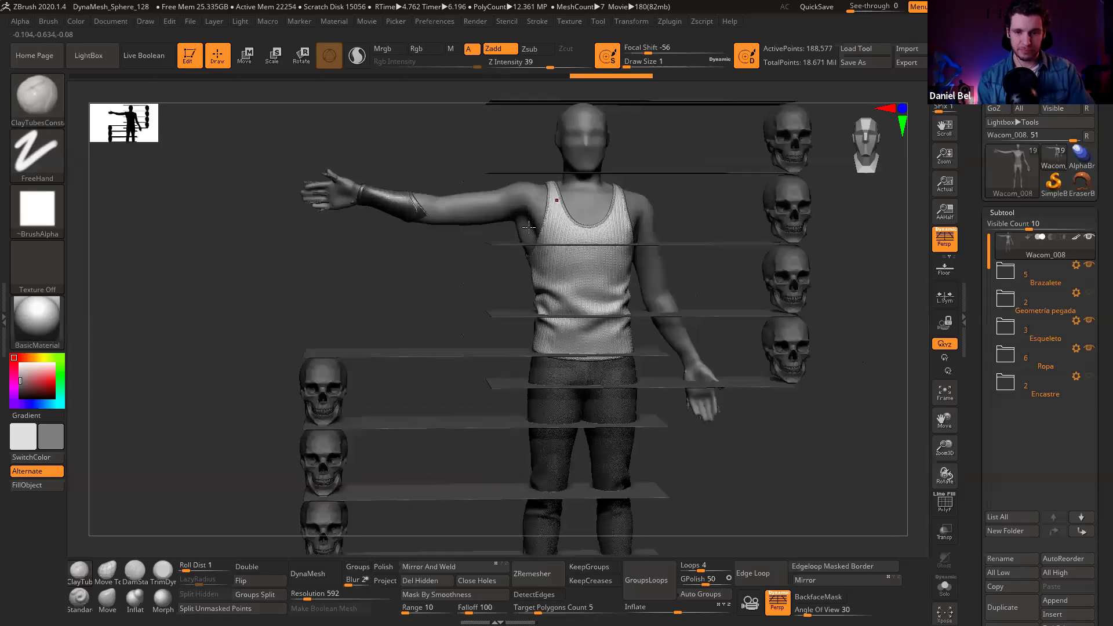
pyautogui.keyDown('ctrl'); pyautogui.moveTo(422, 315); pyautogui.dragTo(522, 337, button='right'); pyautogui.keyUp('ctrl')
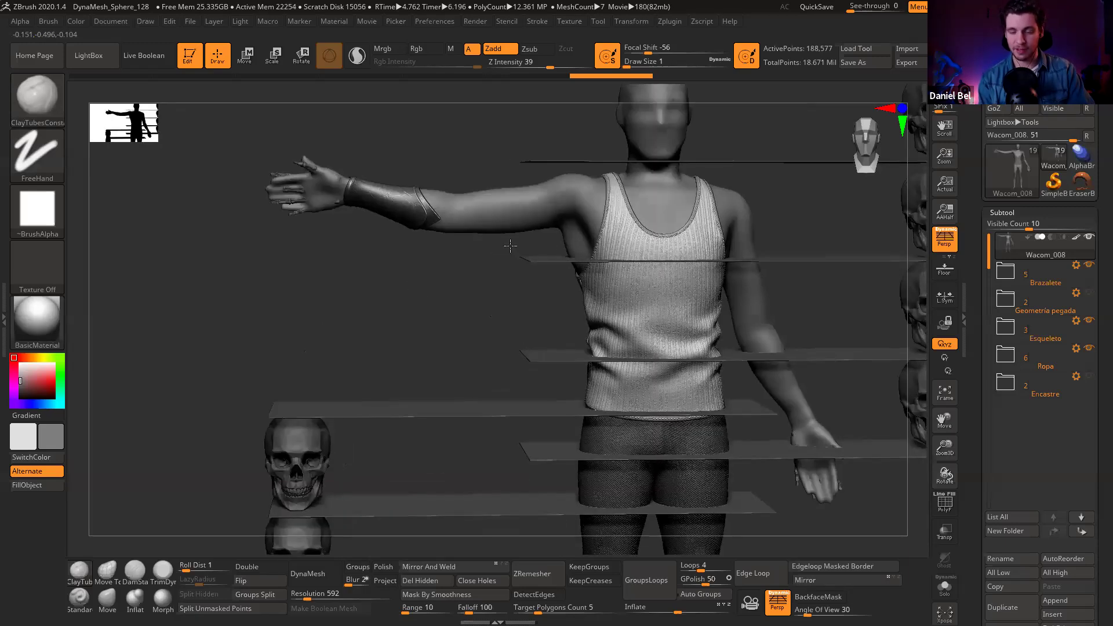
pyautogui.keyDown('alt'); pyautogui.moveTo(658, 271); pyautogui.dragTo(516, 234, button='right'); pyautogui.keyUp('alt')
pyautogui.scroll(2, 513, 288)
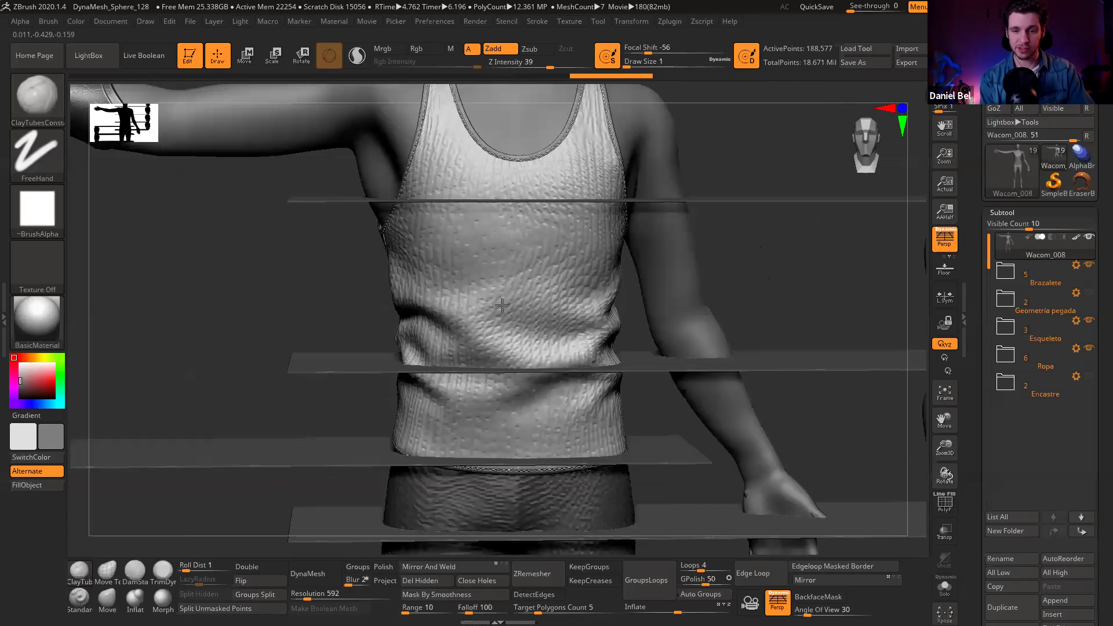
pyautogui.scroll(2, 439, 185)
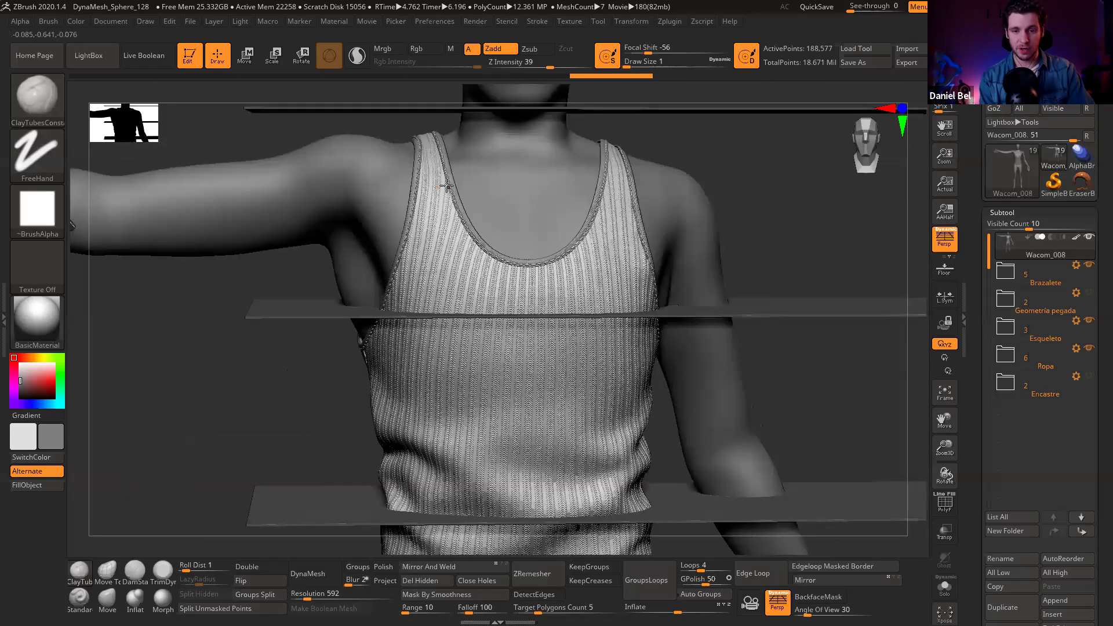
pyautogui.scroll(2, 440, 168)
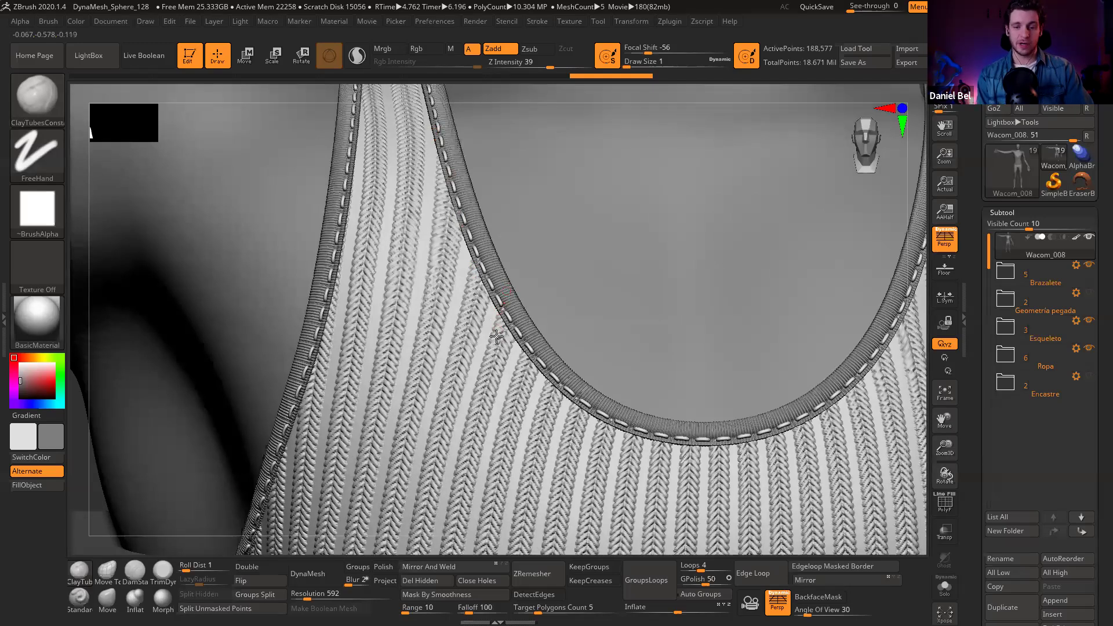
pyautogui.scroll(-4, 464, 367)
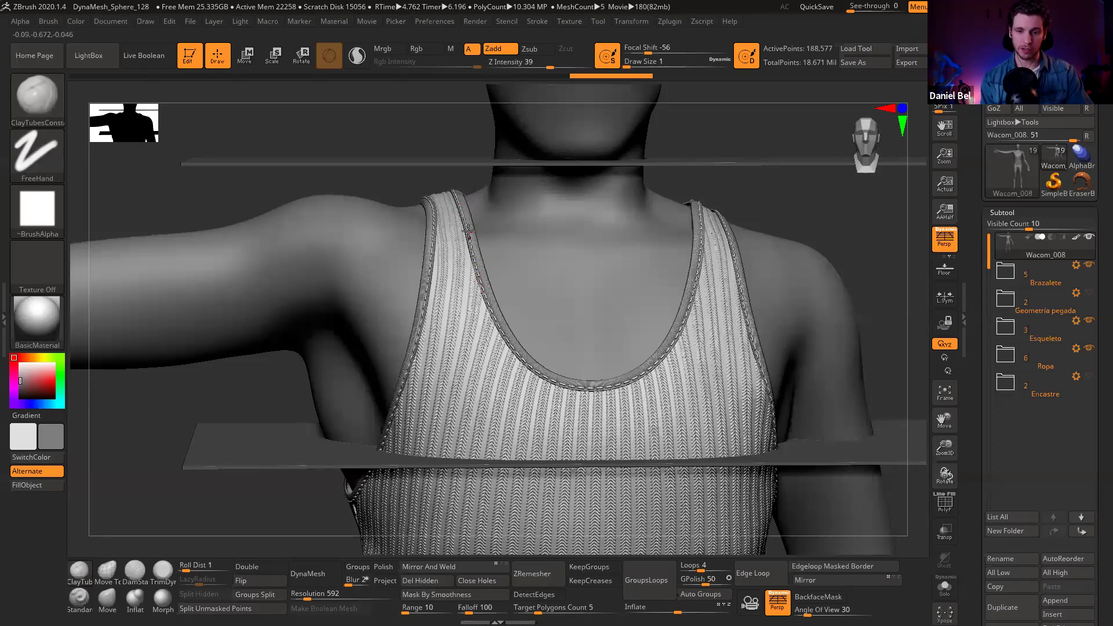
pyautogui.keyDown('ctrl'); pyautogui.moveTo(489, 397); pyautogui.dragTo(463, 326, button='right'); pyautogui.keyUp('ctrl')
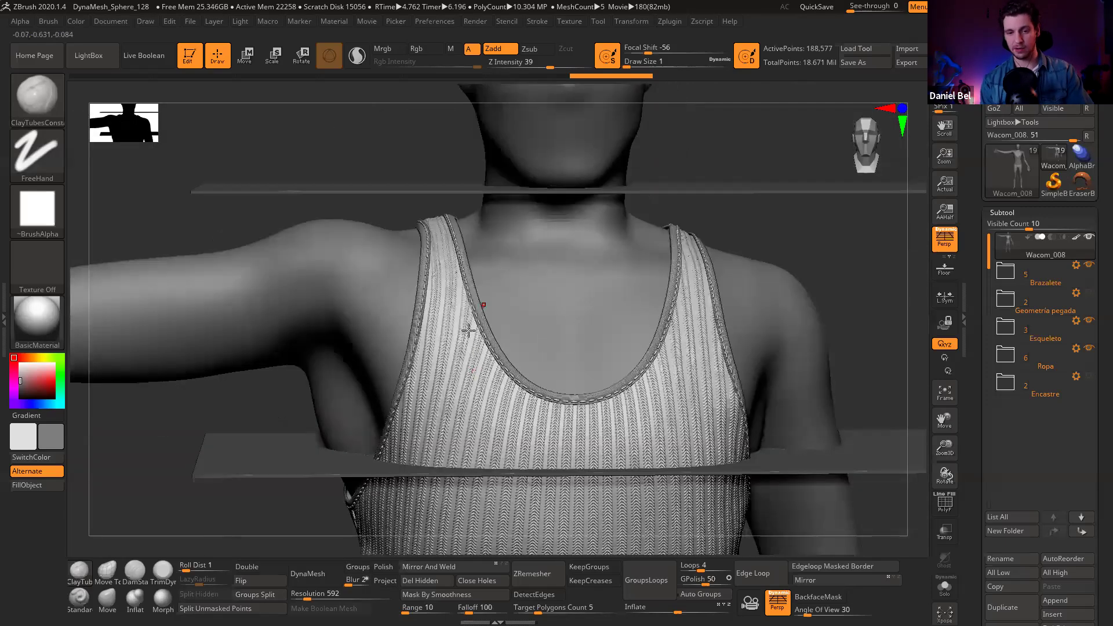
pyautogui.moveTo(479, 364); pyautogui.dragTo(482, 428, button='right')
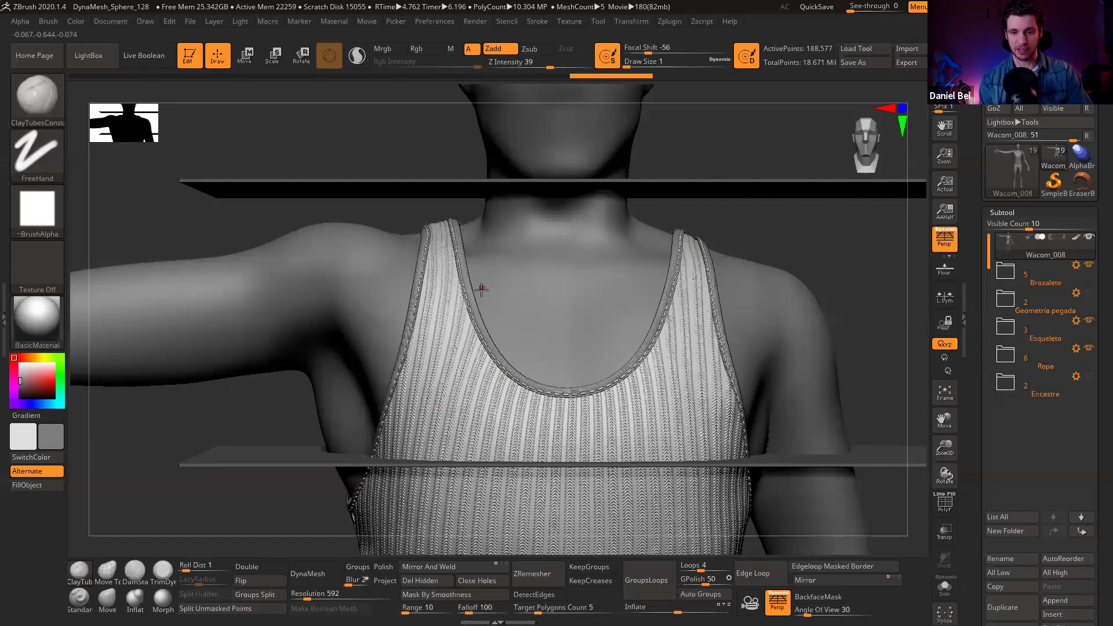
pyautogui.keyDown('ctrl'); pyautogui.moveTo(480, 295); pyautogui.dragTo(419, 291, button='right'); pyautogui.keyUp('ctrl')
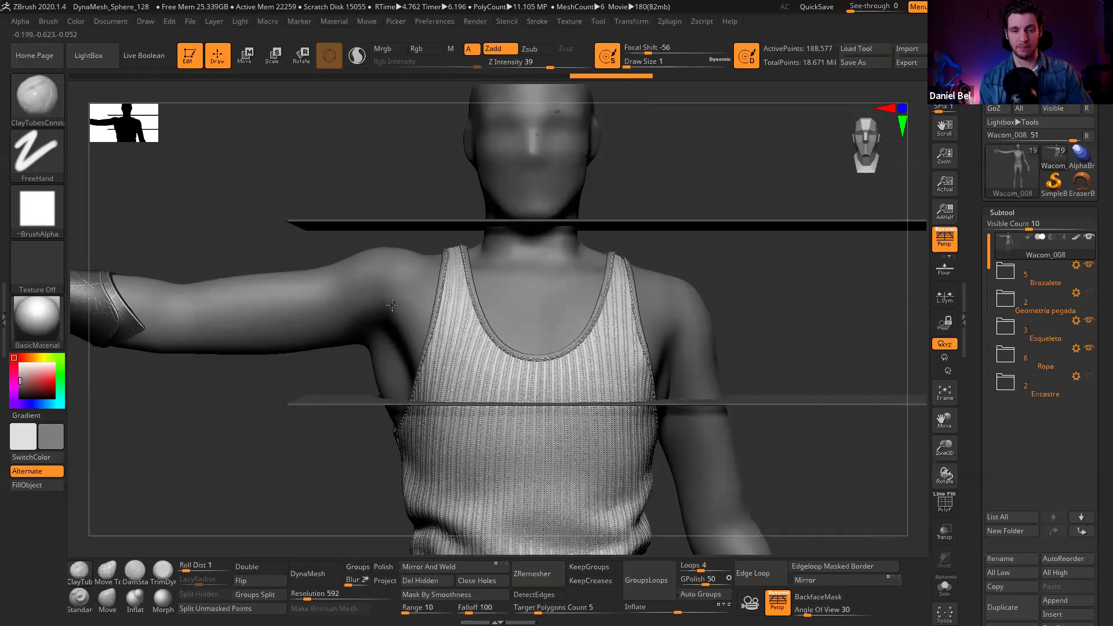
# Step: Make the engraved forearm bracelet the active subtool and display its polygroups with PolyFrame, viewing it from several angles
pyautogui.keyDown('alt'); pyautogui.moveTo(266, 269); pyautogui.dragTo(513, 232, button='right'); pyautogui.keyUp('alt')
pyautogui.keyDown('alt'); pyautogui.click(281, 250); pyautogui.keyUp('alt')
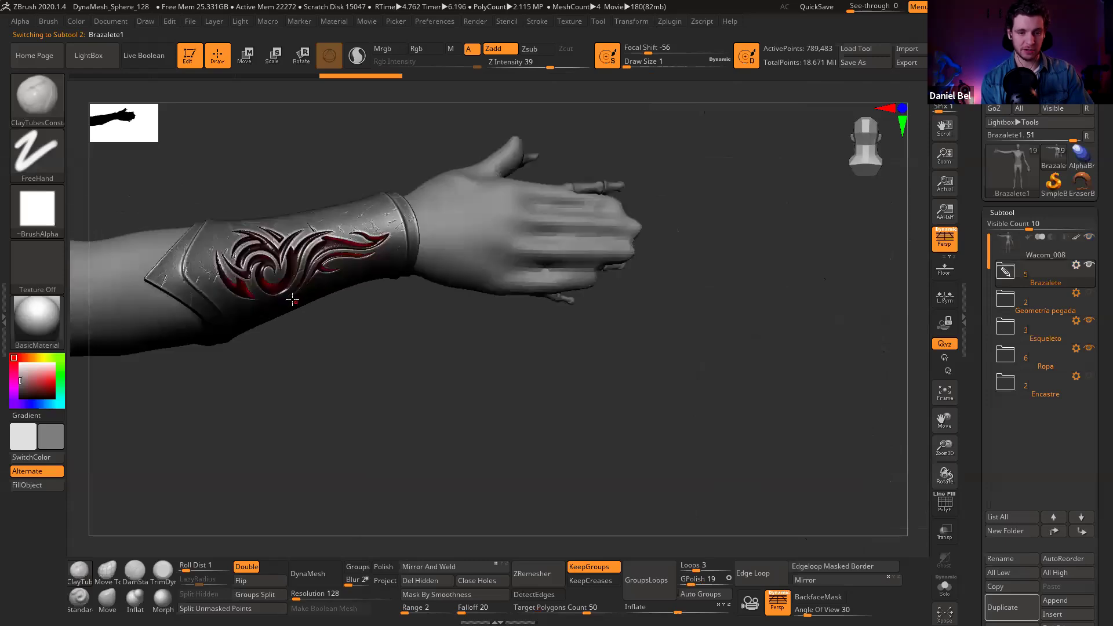
pyautogui.moveTo(293, 299); pyautogui.dragTo(288, 236, button='right')
pyautogui.hotkey('shift', 'f')
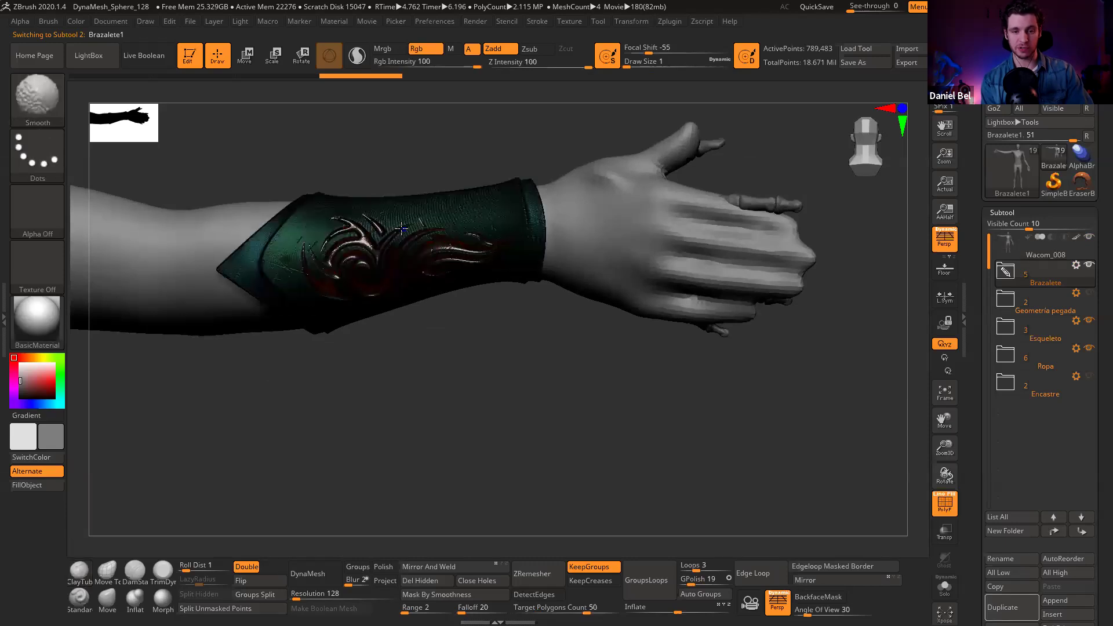
pyautogui.click(945, 504)
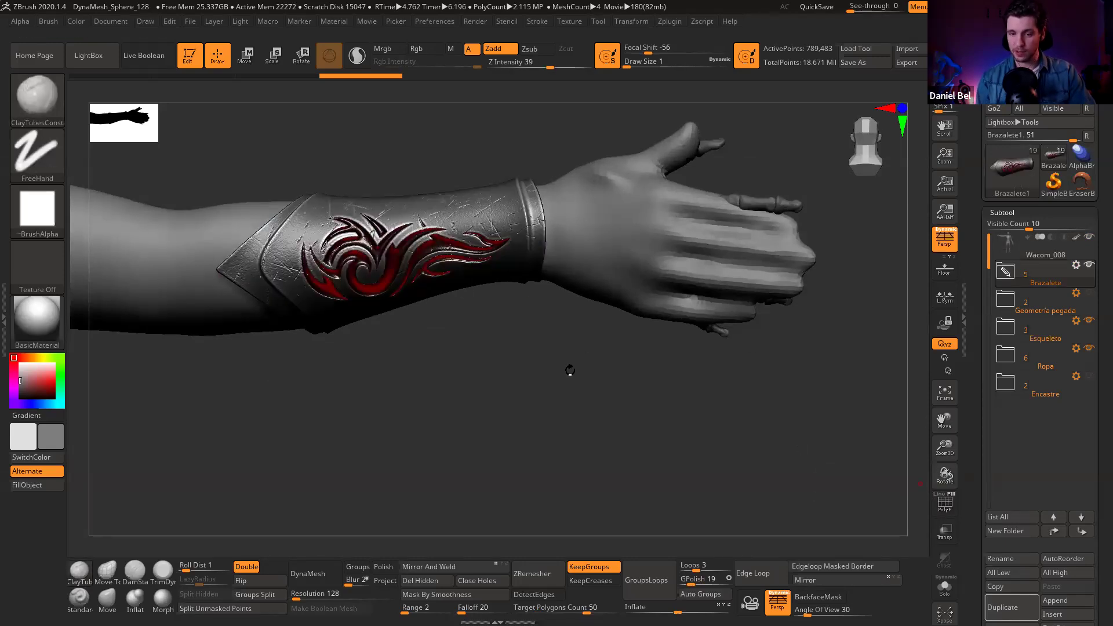
pyautogui.hotkey('shift', 'f')
pyautogui.moveTo(389, 238); pyautogui.dragTo(390, 275, button='right')
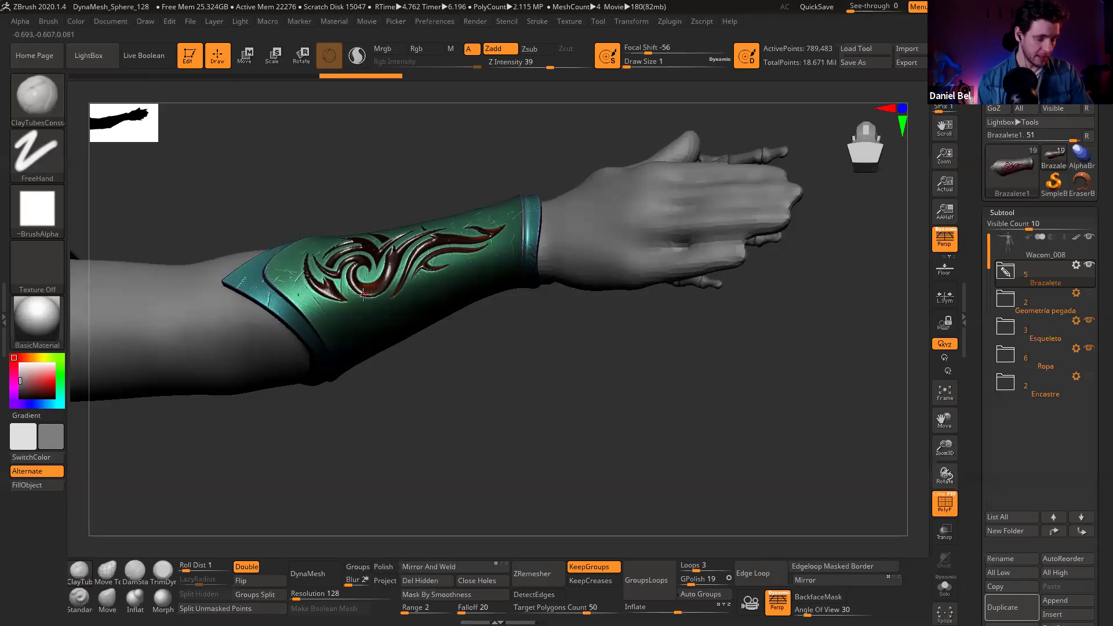
pyautogui.keyDown('alt'); pyautogui.moveTo(276, 234); pyautogui.dragTo(354, 244); pyautogui.keyUp('alt')
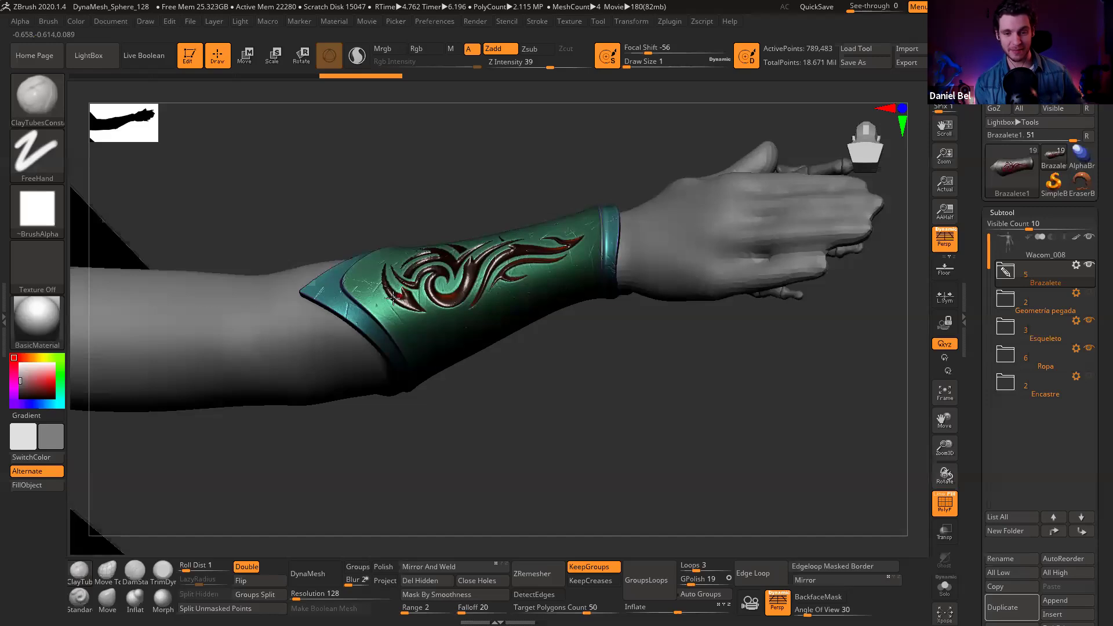
pyautogui.keyDown('alt'); pyautogui.moveTo(399, 297); pyautogui.dragTo(429, 296, button='right'); pyautogui.keyUp('alt')
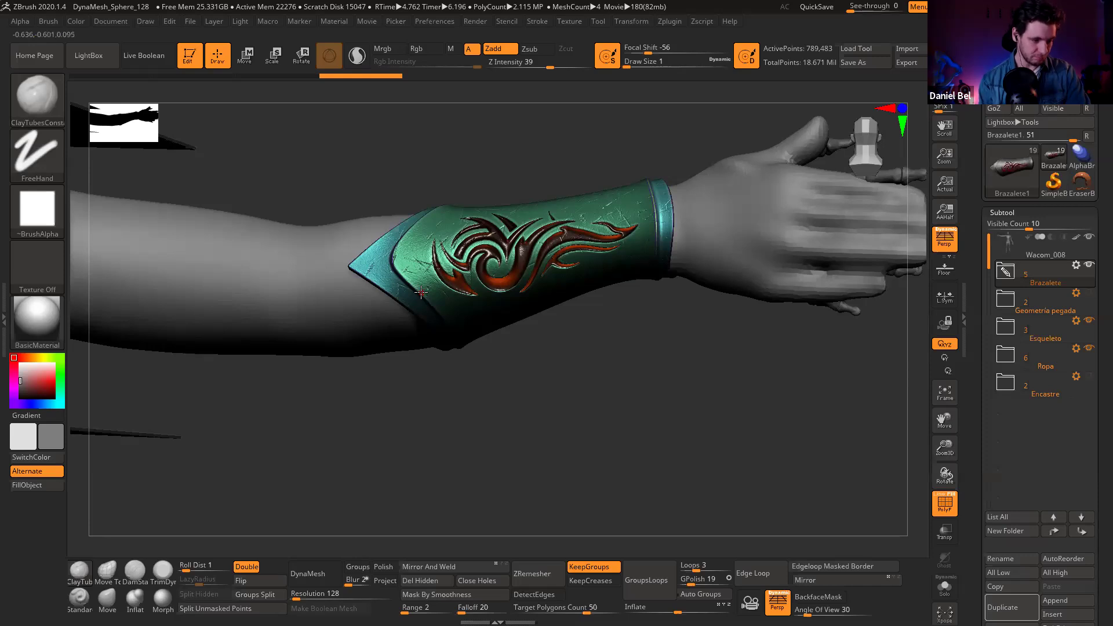
# Step: Turn off the PolyFrame display and examine the whole figure against the stacked-skull proportion guides, along with the subtool folders
pyautogui.keyDown('ctrl'); pyautogui.moveTo(437, 230); pyautogui.dragTo(631, 331, button='right'); pyautogui.keyUp('ctrl')
pyautogui.keyDown('alt'); pyautogui.moveTo(552, 297); pyautogui.dragTo(451, 266, button='right'); pyautogui.keyUp('alt')
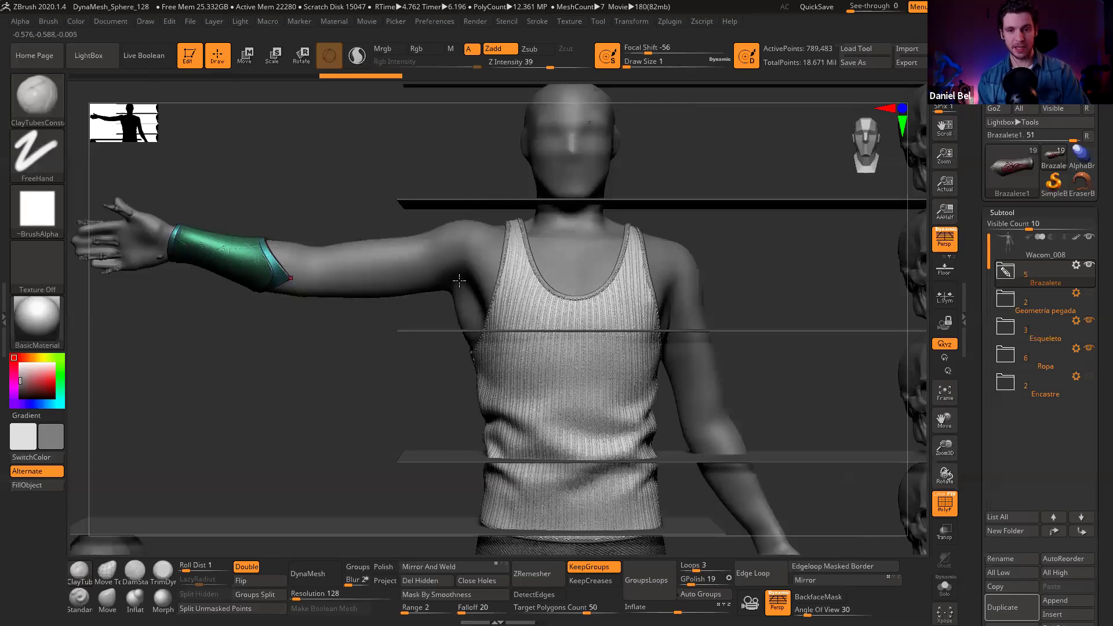
pyautogui.keyDown('alt'); pyautogui.moveTo(470, 305); pyautogui.dragTo(557, 333, button='right'); pyautogui.keyUp('alt')
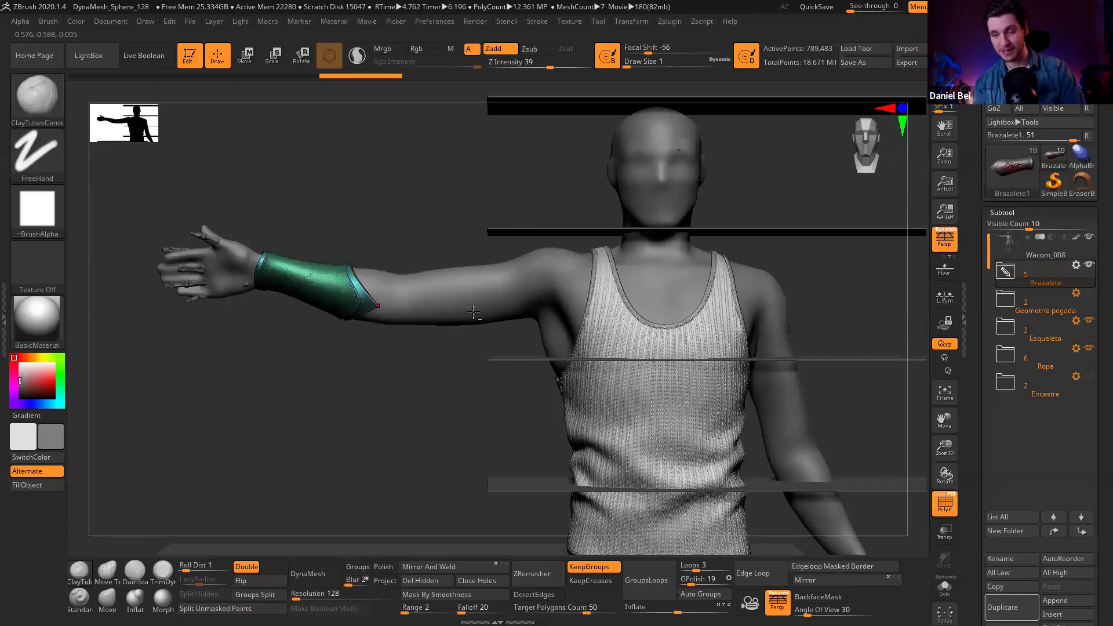
pyautogui.keyDown('ctrl'); pyautogui.moveTo(473, 268); pyautogui.dragTo(469, 256, button='right'); pyautogui.keyUp('ctrl')
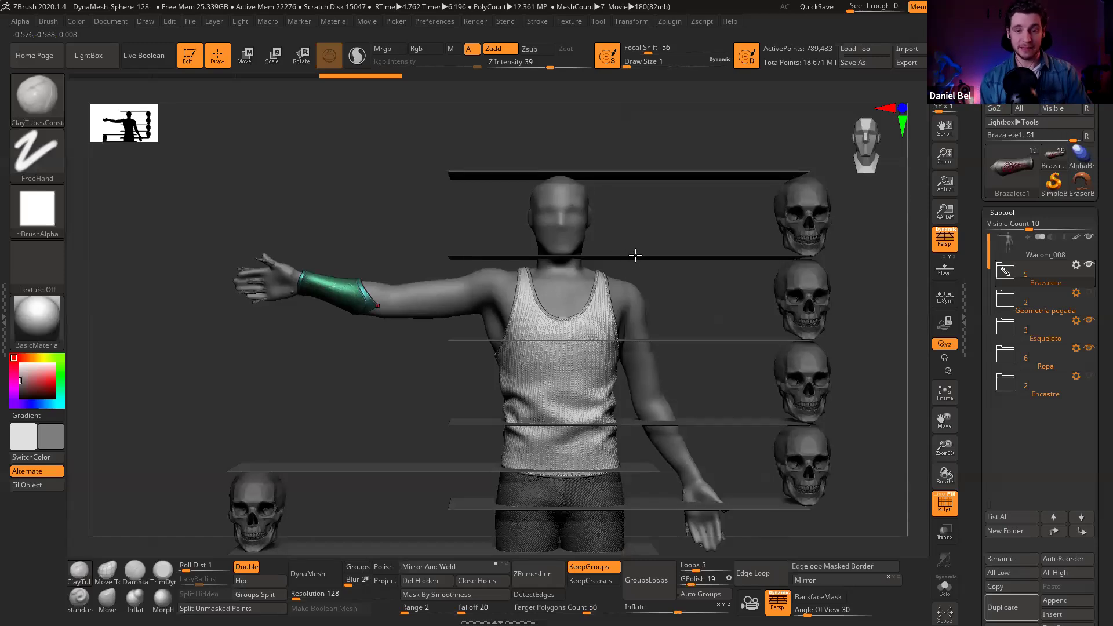
pyautogui.moveTo(634, 220); pyautogui.dragTo(619, 262)
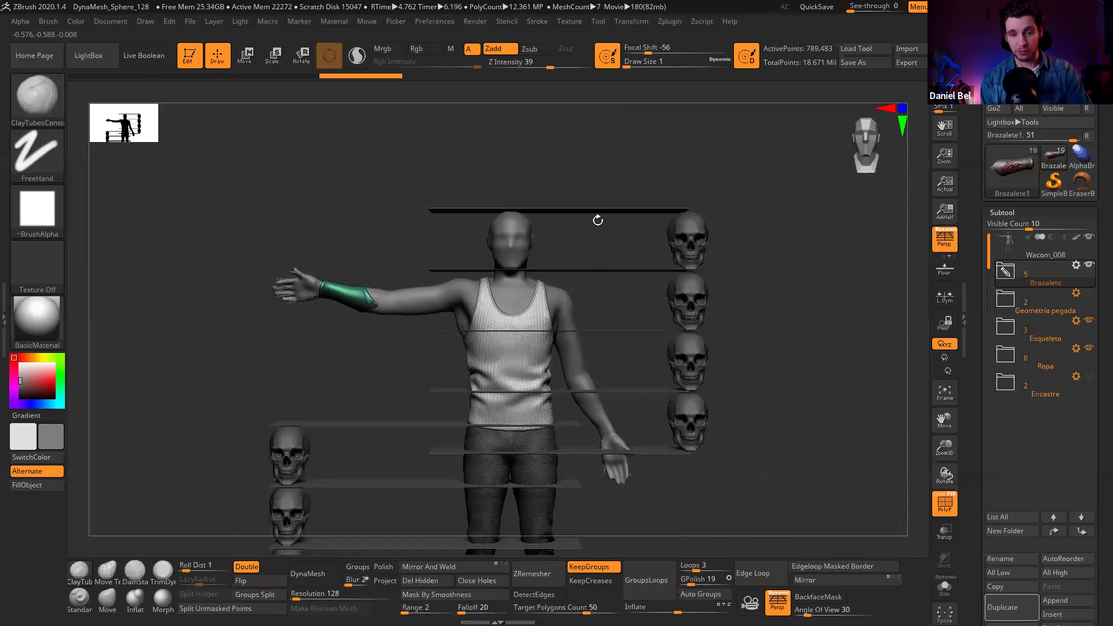
pyautogui.keyDown('alt'); pyautogui.moveTo(598, 221); pyautogui.dragTo(586, 162); pyautogui.keyUp('alt')
pyautogui.keyDown('alt'); pyautogui.moveTo(391, 278); pyautogui.dragTo(389, 279); pyautogui.keyUp('alt')
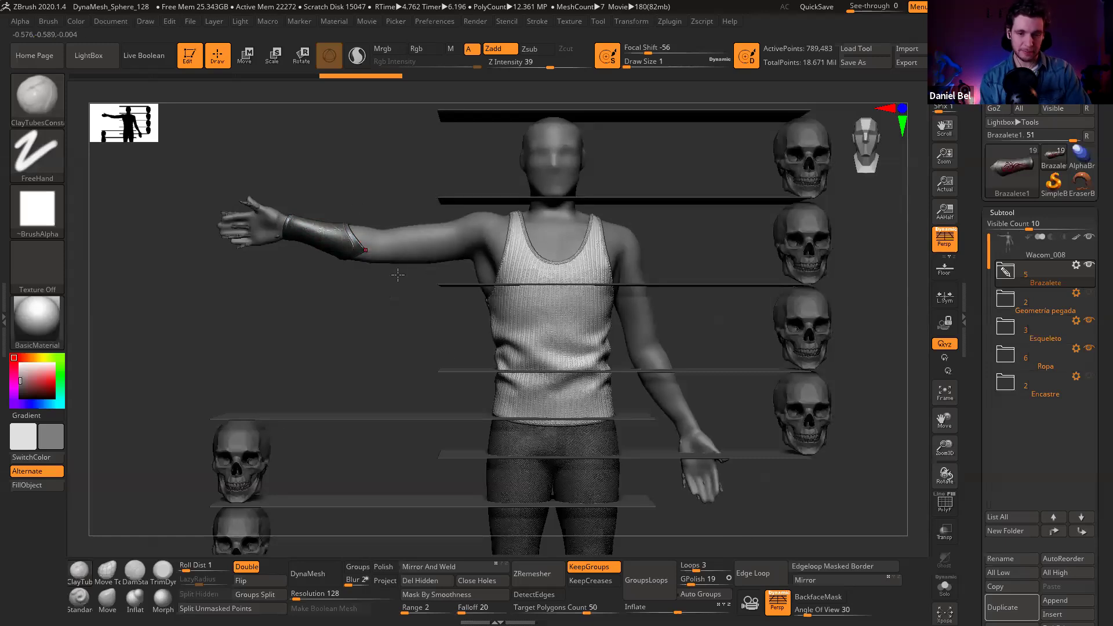
pyautogui.keyDown('alt'); pyautogui.moveTo(398, 275); pyautogui.dragTo(355, 253); pyautogui.keyUp('alt')
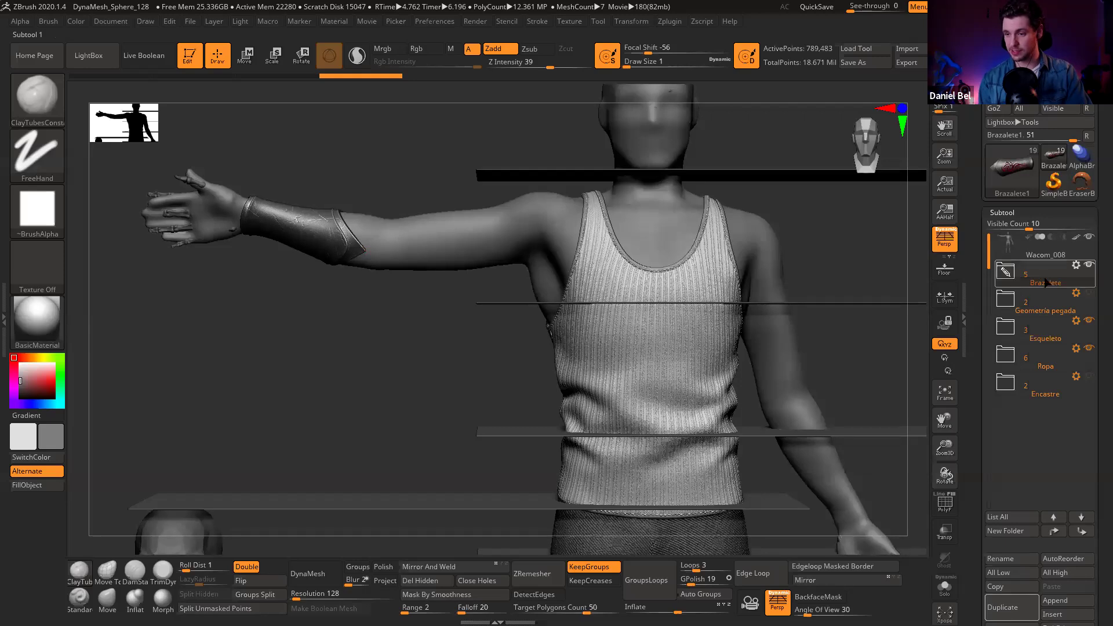
pyautogui.moveTo(1021, 279)
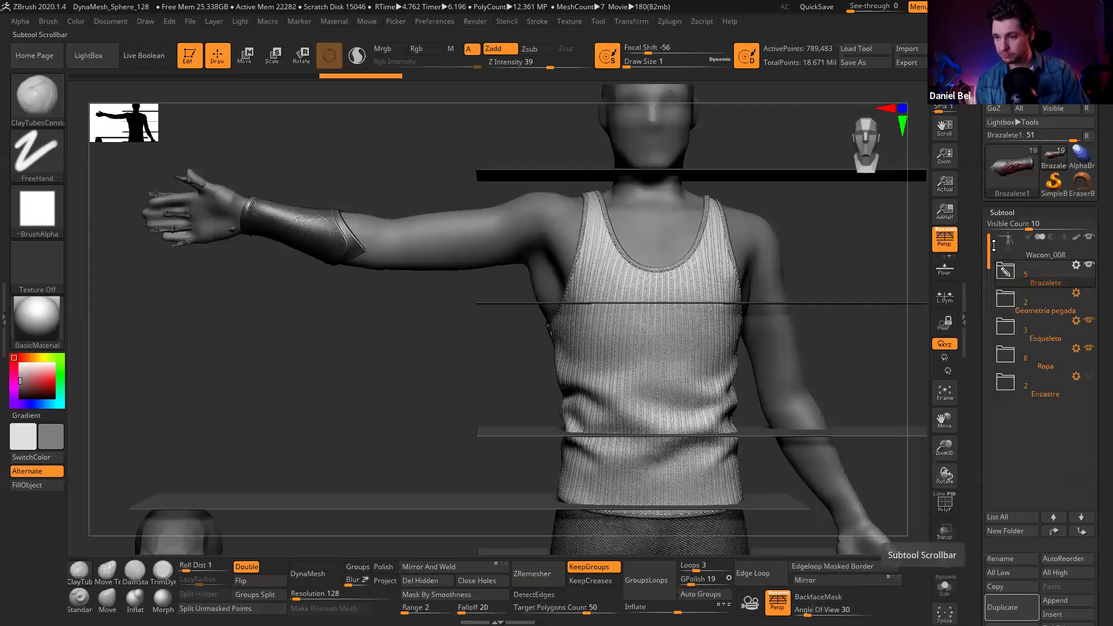
pyautogui.moveTo(1013, 313)
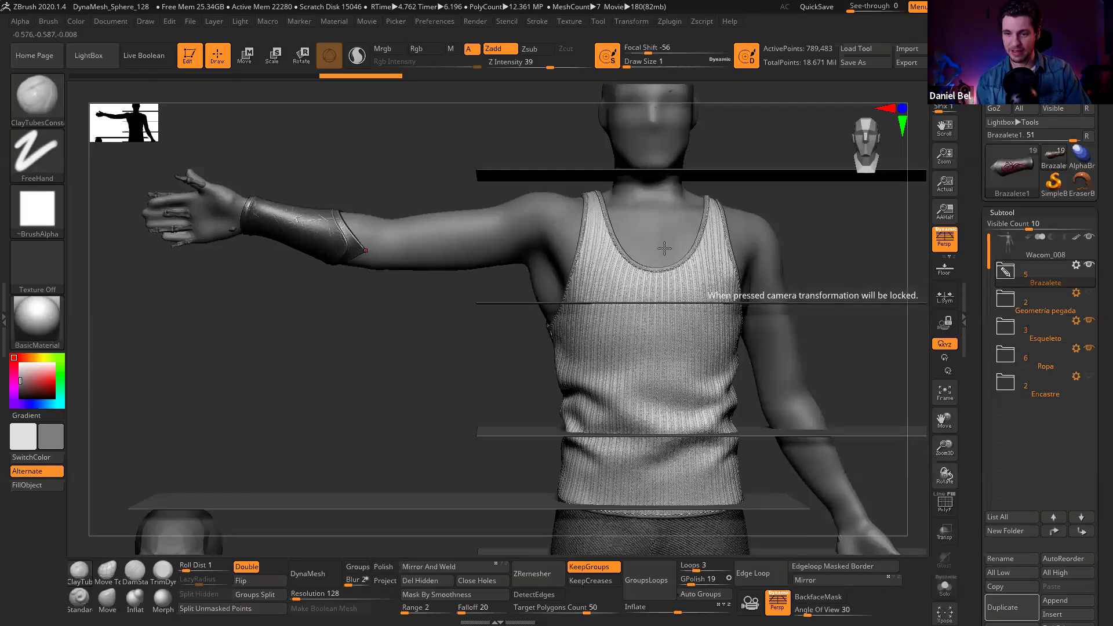
pyautogui.press('f')
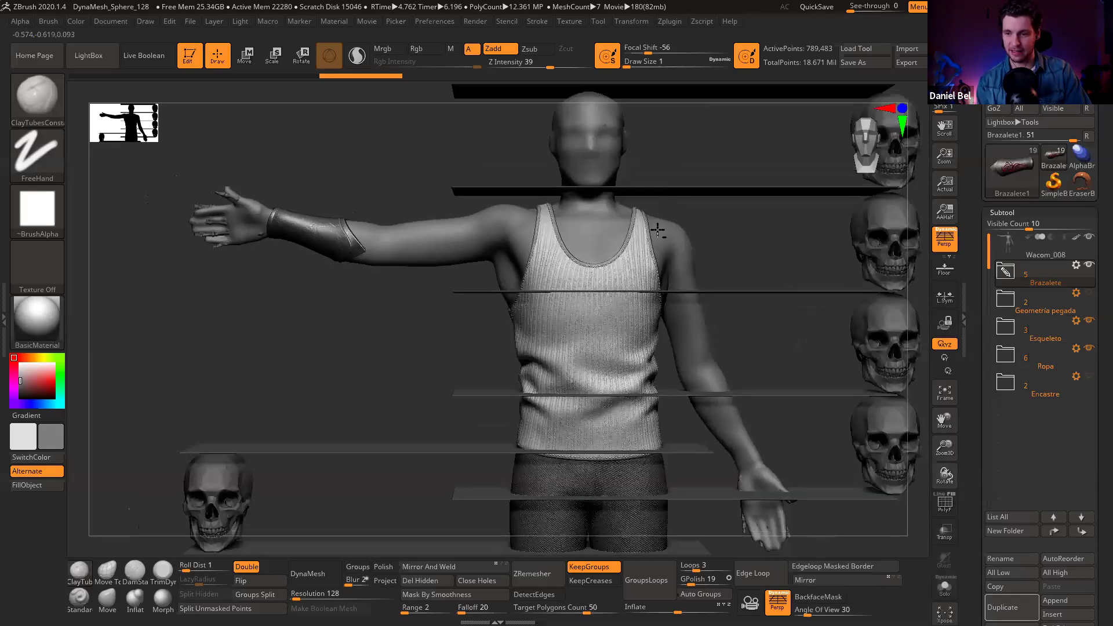
# Step: Make the Wacom_008 body the active subtool and hide the Ropa and Brazalete folders so the bare figure shows against the skull guides
pyautogui.keyDown('alt'); pyautogui.click(638, 269); pyautogui.keyUp('alt')
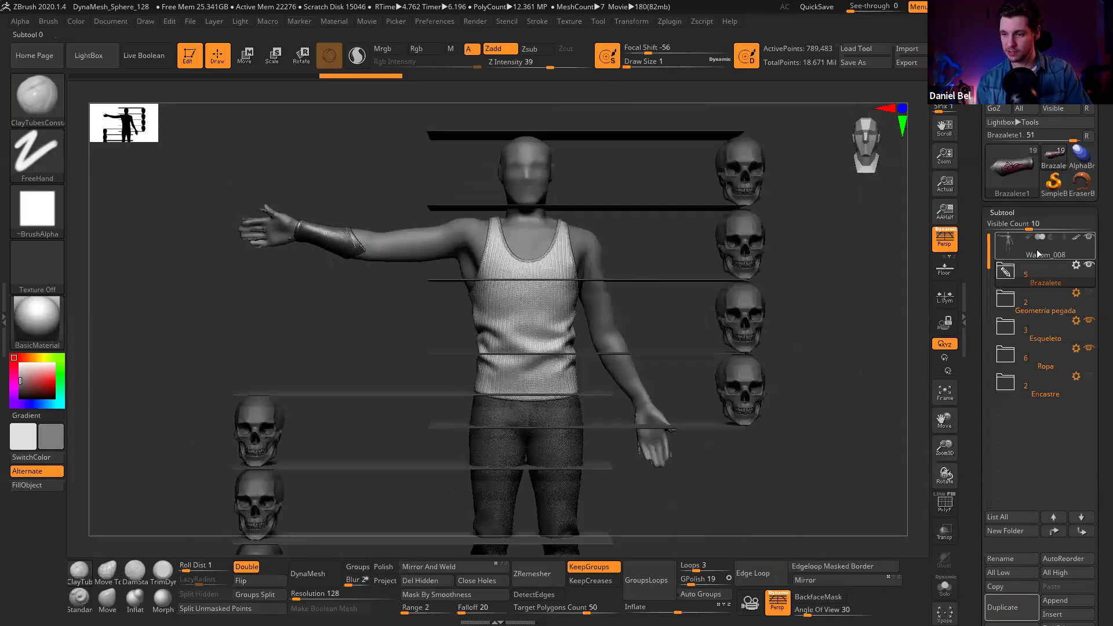
pyautogui.click(1089, 348)
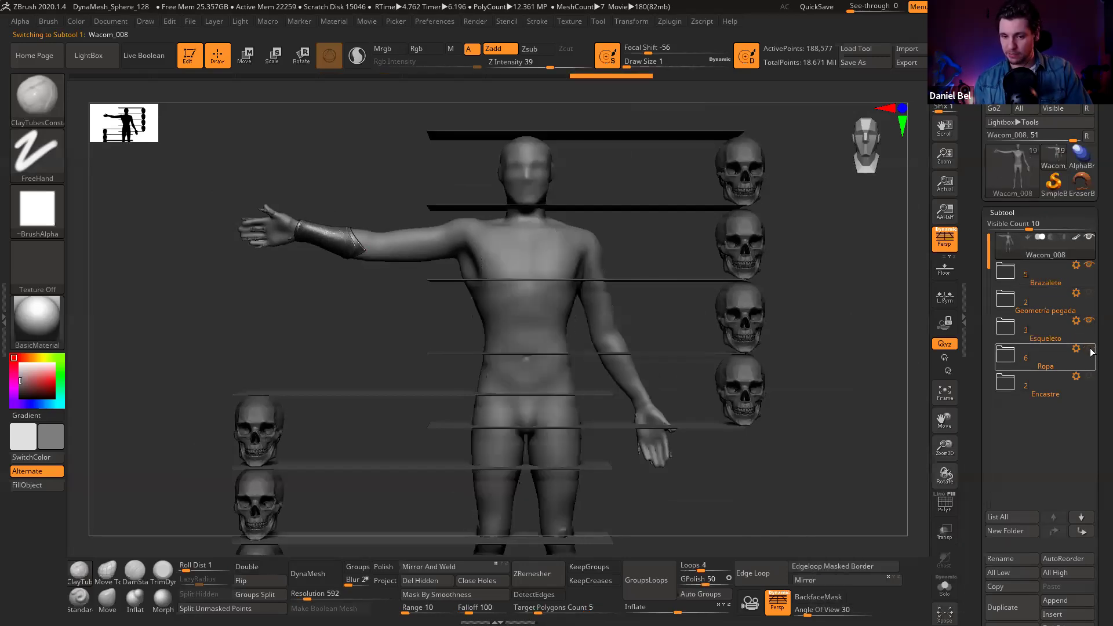
pyautogui.keyDown('ctrl'); pyautogui.moveTo(523, 312); pyautogui.dragTo(484, 247, button='right'); pyautogui.keyUp('ctrl')
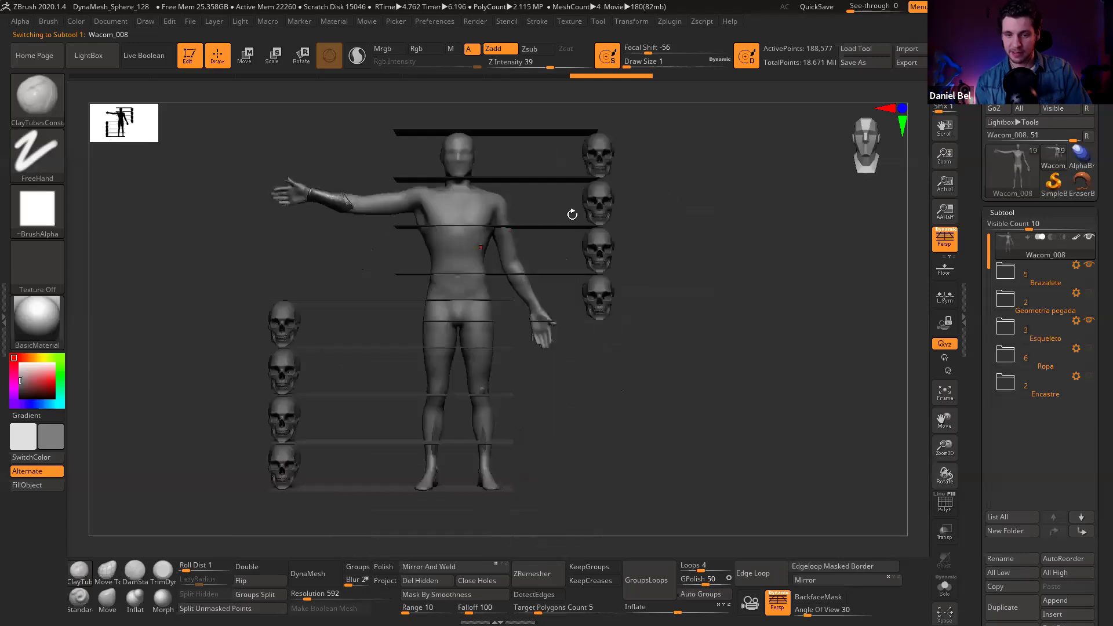
pyautogui.moveTo(587, 210); pyautogui.dragTo(665, 226, button='right')
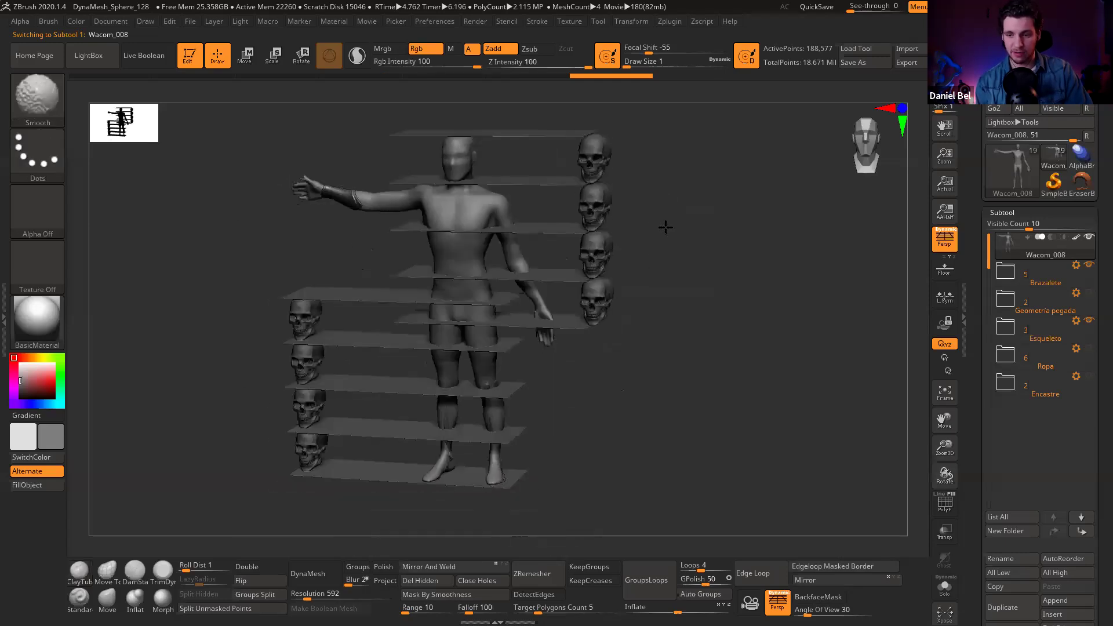
pyautogui.click(1088, 264)
pyautogui.moveTo(467, 237)
pyautogui.keyDown('shift'); pyautogui.mouseDown(button='right')
pyautogui.moveTo(524, 258)
pyautogui.moveTo(481, 250)
pyautogui.mouseUp(button='right'); pyautogui.keyUp('shift')
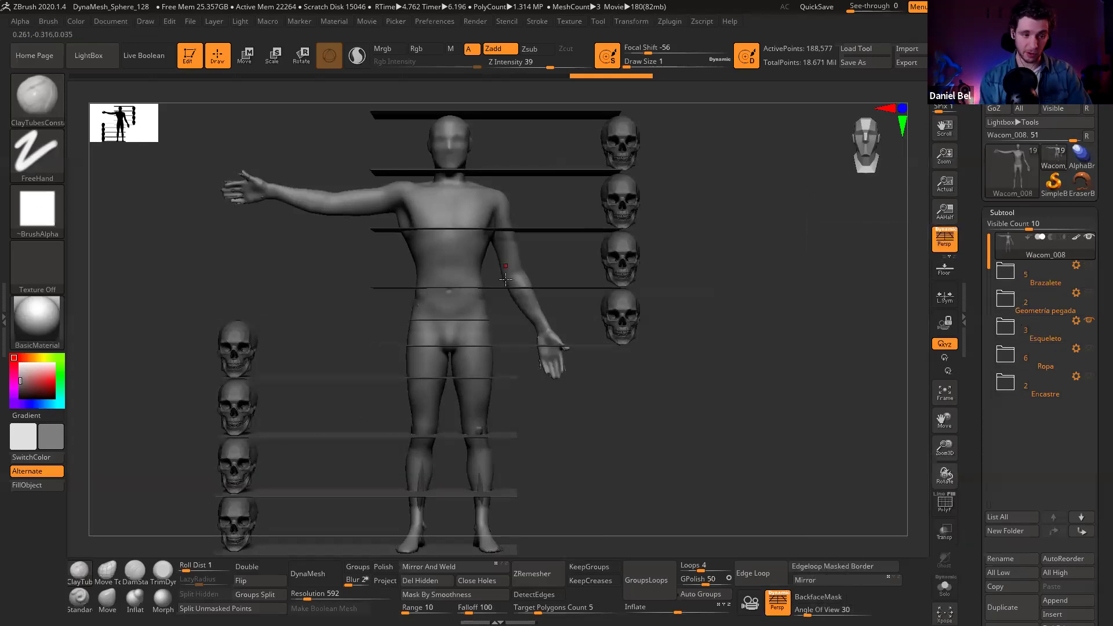
pyautogui.keyDown('alt'); pyautogui.moveTo(526, 253); pyautogui.dragTo(537, 228, button='right'); pyautogui.keyUp('alt')
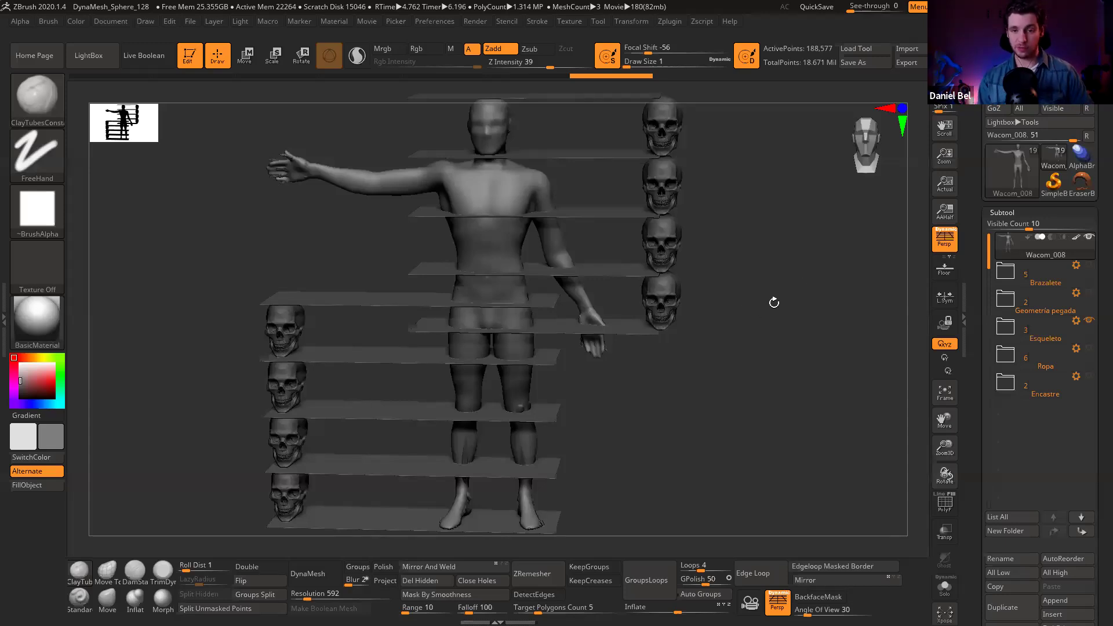
pyautogui.moveTo(765, 249); pyautogui.dragTo(770, 251)
# Step: Look through the contents of the Esqueleto and Brazalete subtool folders, collapsing each one again
pyautogui.click(1006, 300)
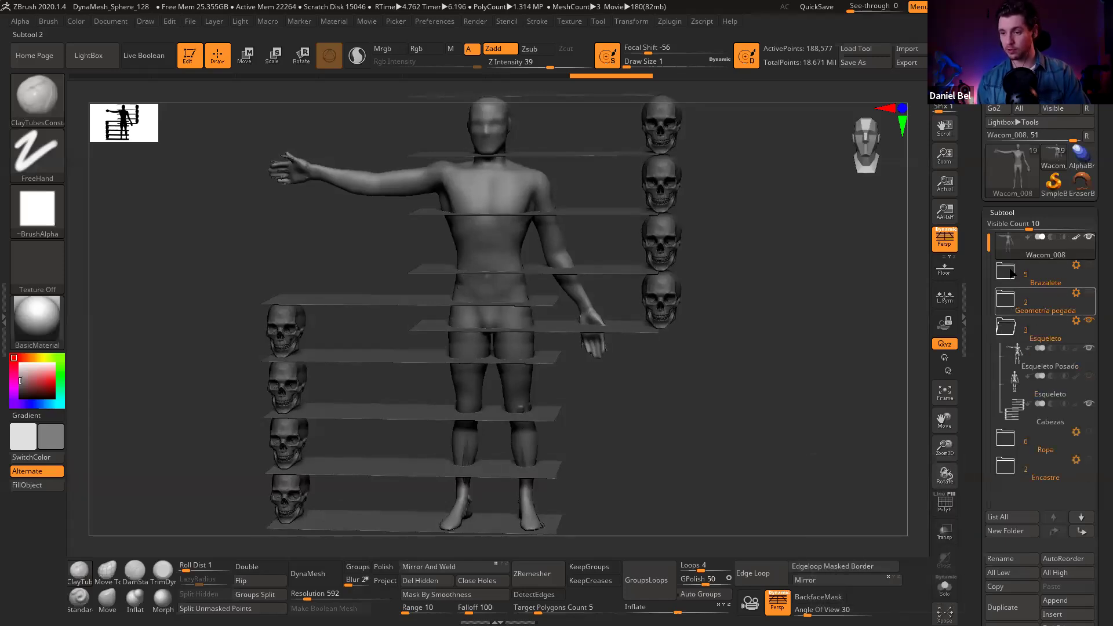
pyautogui.click(1006, 296)
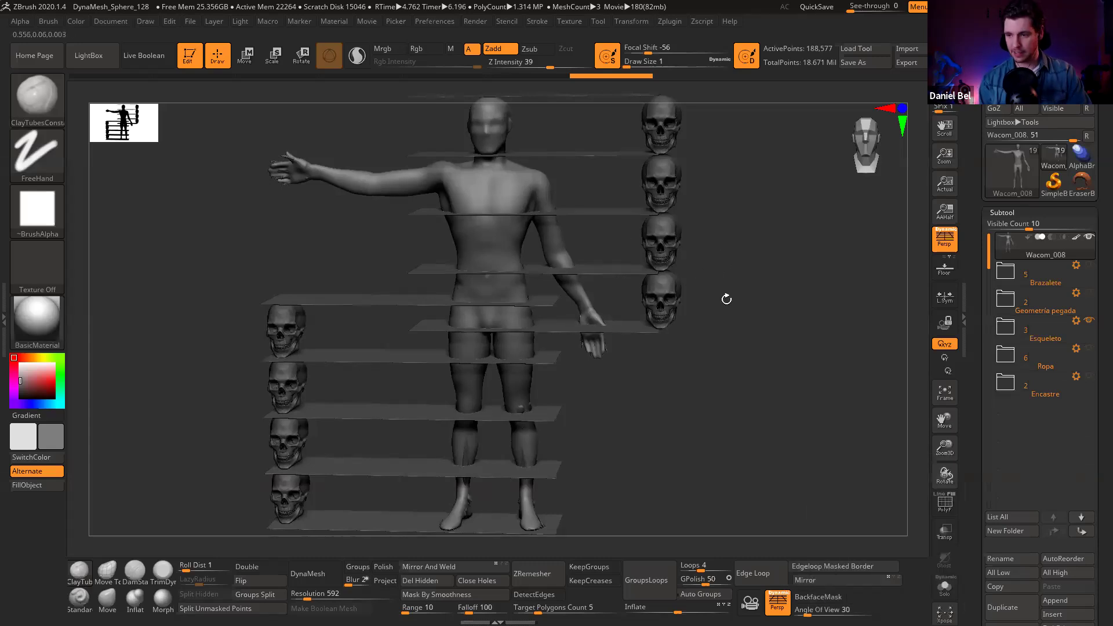
pyautogui.click(1005, 279)
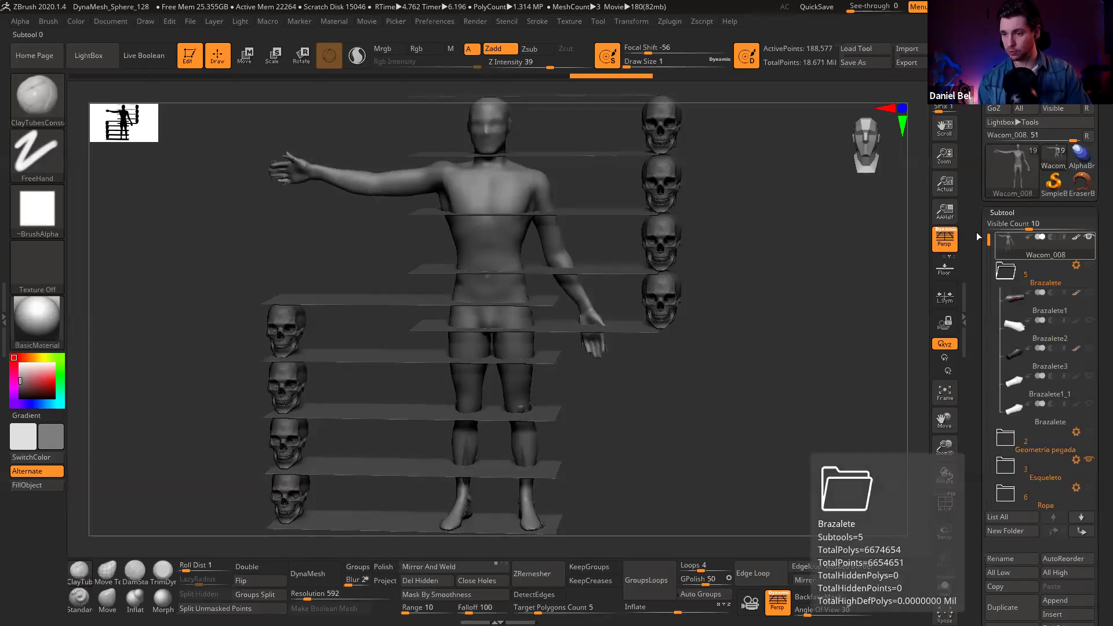
pyautogui.click(1004, 279)
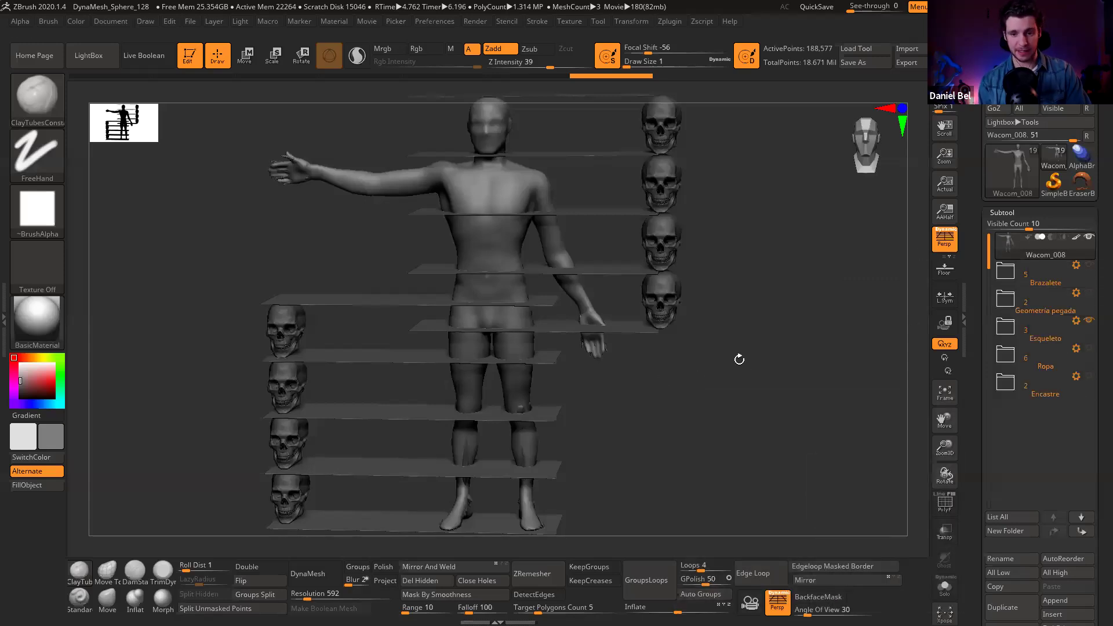
pyautogui.moveTo(750, 362); pyautogui.dragTo(758, 311)
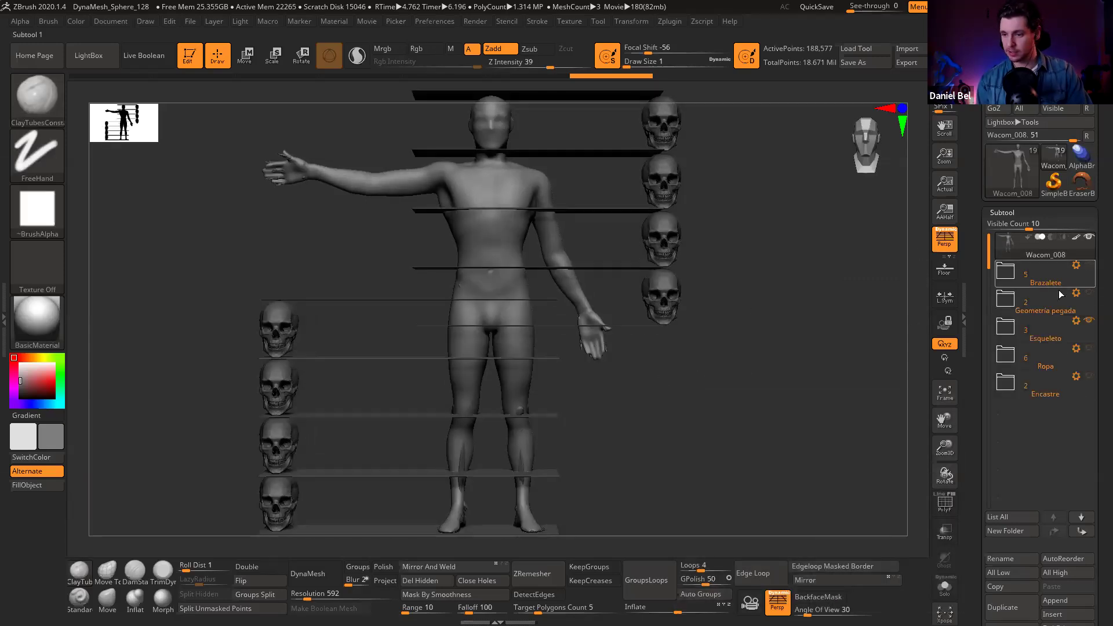
# Step: Activate the Esqueleto Posado subtool in the Esqueleto folder and enable transparency and PolyFrame to show the posed skeleton inside the body
pyautogui.click(1009, 332)
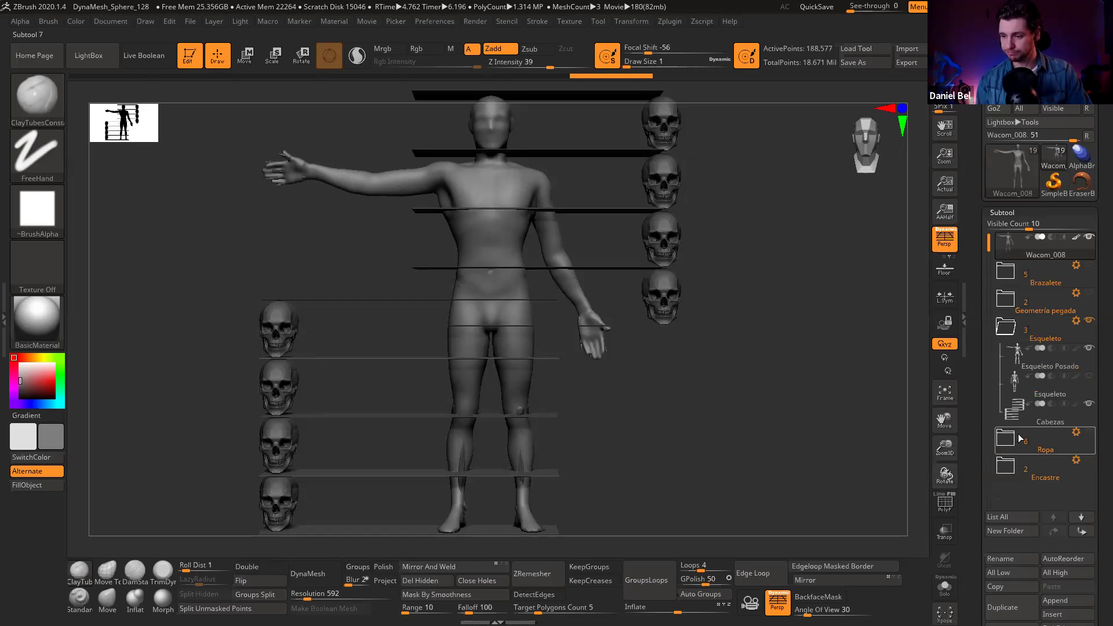
pyautogui.click(1016, 355)
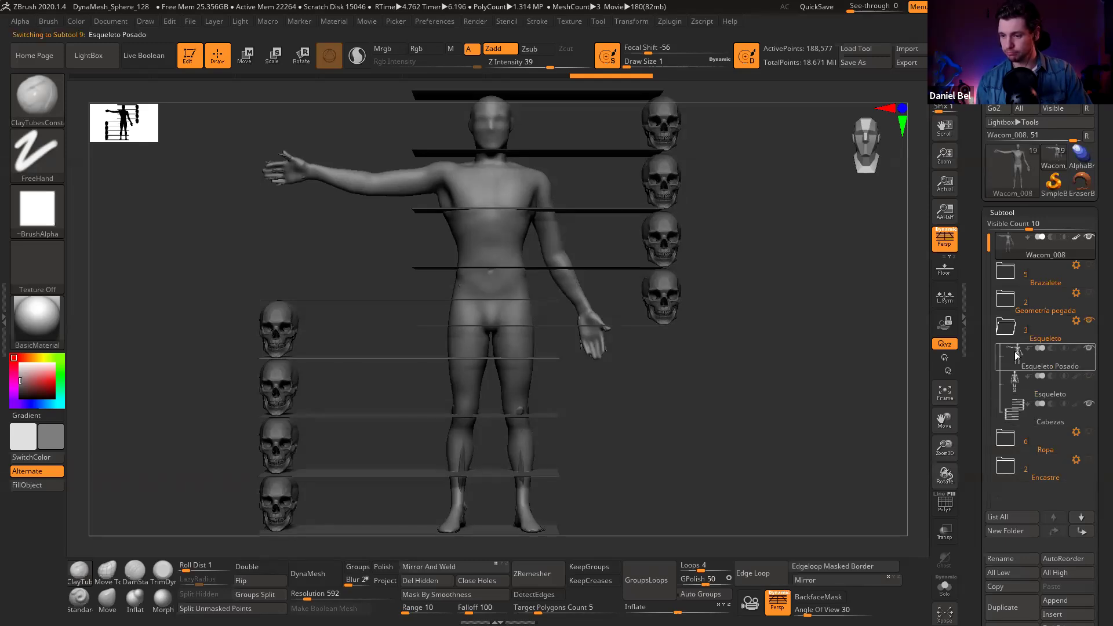
pyautogui.click(944, 532)
pyautogui.hotkey('shift', 'f')
pyautogui.keyDown('ctrl'); pyautogui.moveTo(520, 216); pyautogui.dragTo(608, 218, button='right'); pyautogui.keyUp('ctrl')
pyautogui.moveTo(472, 219); pyautogui.dragTo(567, 225, button='right')
pyautogui.moveTo(494, 242); pyautogui.dragTo(502, 193)
pyautogui.keyDown('ctrl'); pyautogui.moveTo(566, 244); pyautogui.dragTo(588, 270, button='right'); pyautogui.keyUp('ctrl')
pyautogui.moveTo(588, 270)
pyautogui.keyDown('alt'); pyautogui.mouseDown(button='right')
pyautogui.moveTo(463, 253)
pyautogui.moveTo(579, 252)
pyautogui.moveTo(534, 251)
pyautogui.moveTo(543, 229)
pyautogui.mouseUp(button='right'); pyautogui.keyUp('alt')
pyautogui.scroll(3, 528, 232)
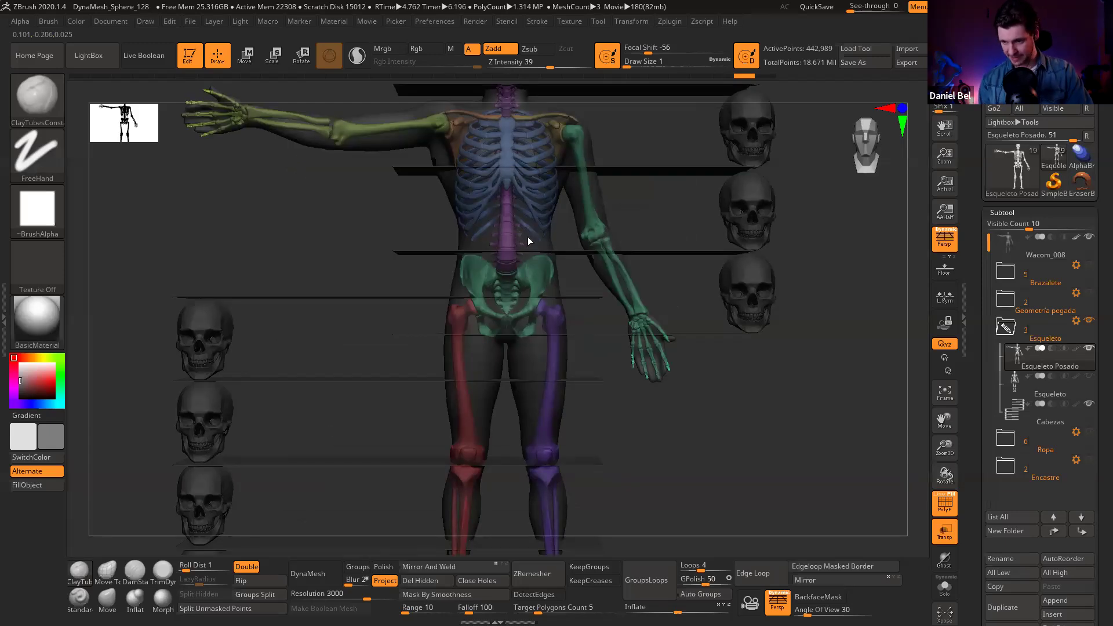
pyautogui.scroll(-3, 529, 240)
# Step: Make the Cabezas skull guides the active subtool and turn off perspective for a flat front view
pyautogui.click(1050, 422)
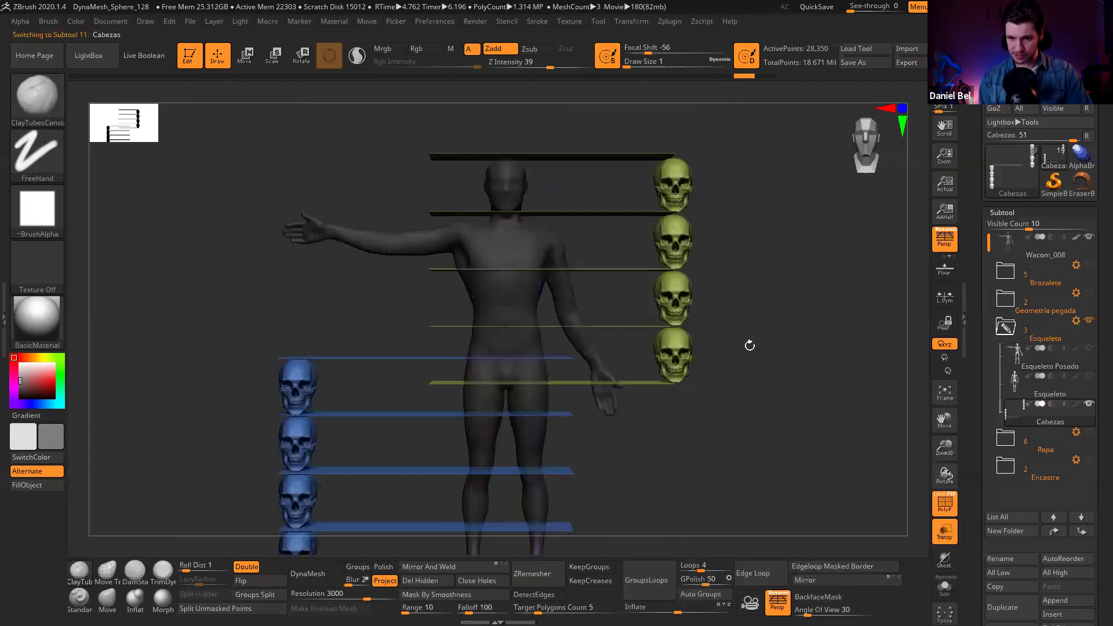
pyautogui.keyDown('alt'); pyautogui.moveTo(609, 211); pyautogui.dragTo(611, 187, button='right'); pyautogui.keyUp('alt')
pyautogui.moveTo(642, 178)
pyautogui.mouseDown()
pyautogui.moveTo(582, 211)
pyautogui.moveTo(575, 228)
pyautogui.moveTo(537, 170)
pyautogui.mouseUp()
pyautogui.click(936, 240)
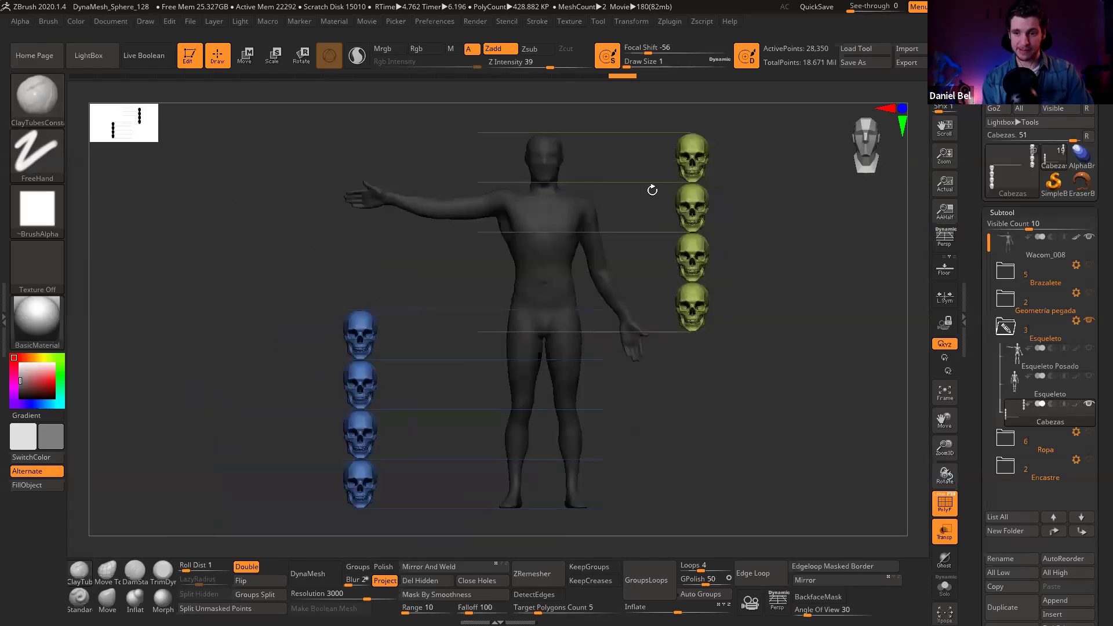
# Step: Examine how the body's landmarks, from head to feet, line up with the stacked-skull guide lines
pyautogui.moveTo(566, 262); pyautogui.dragTo(554, 305)
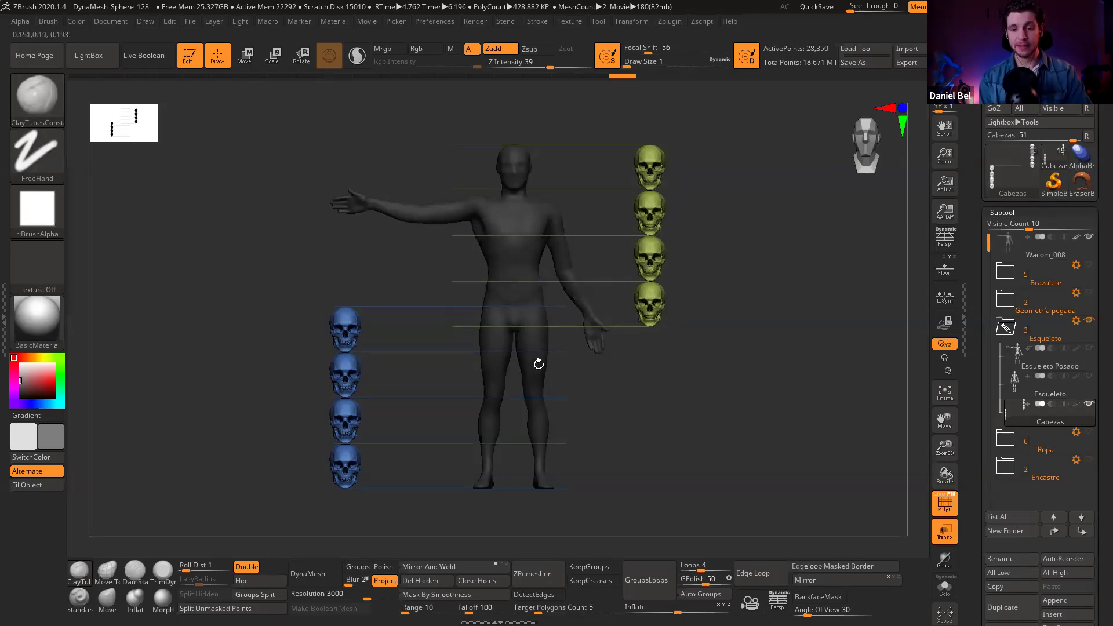
pyautogui.moveTo(580, 231); pyautogui.dragTo(537, 139)
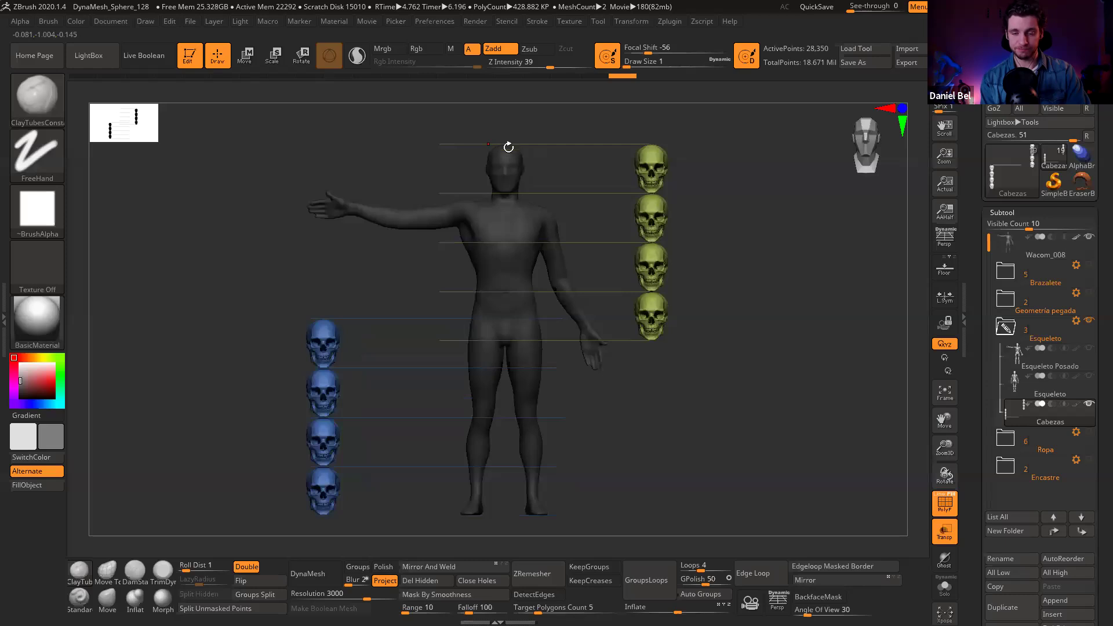
pyautogui.keyDown('ctrl'); pyautogui.moveTo(519, 365); pyautogui.dragTo(522, 346, button='right'); pyautogui.keyUp('ctrl')
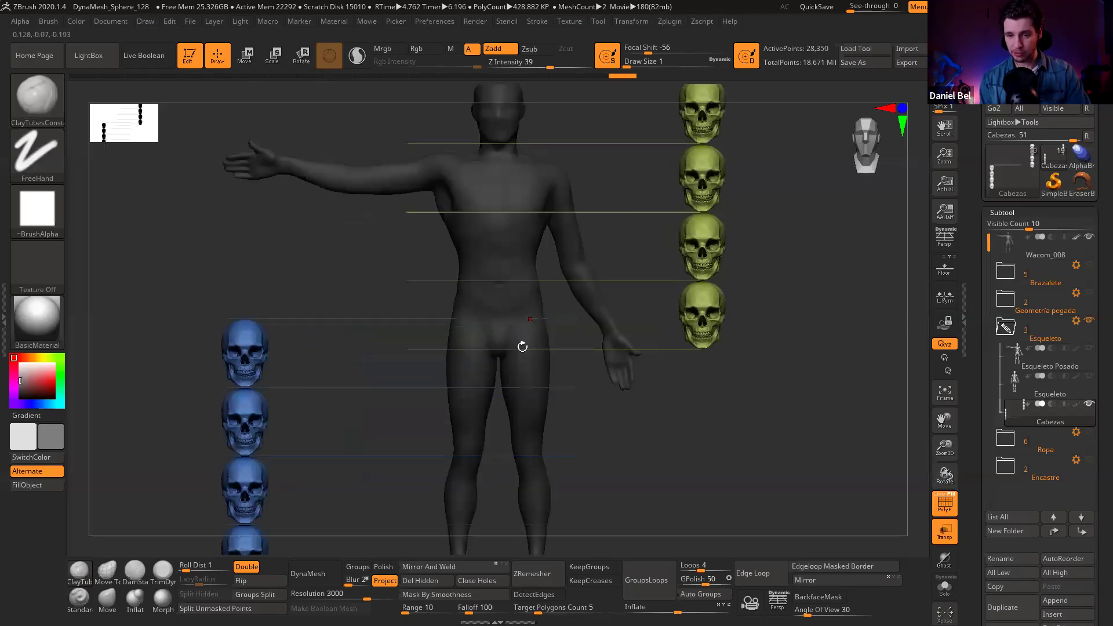
pyautogui.keyDown('alt'); pyautogui.moveTo(680, 259); pyautogui.dragTo(642, 329, button='right'); pyautogui.keyUp('alt')
pyautogui.keyDown('alt'); pyautogui.moveTo(546, 400); pyautogui.dragTo(635, 187, button='right'); pyautogui.keyUp('alt')
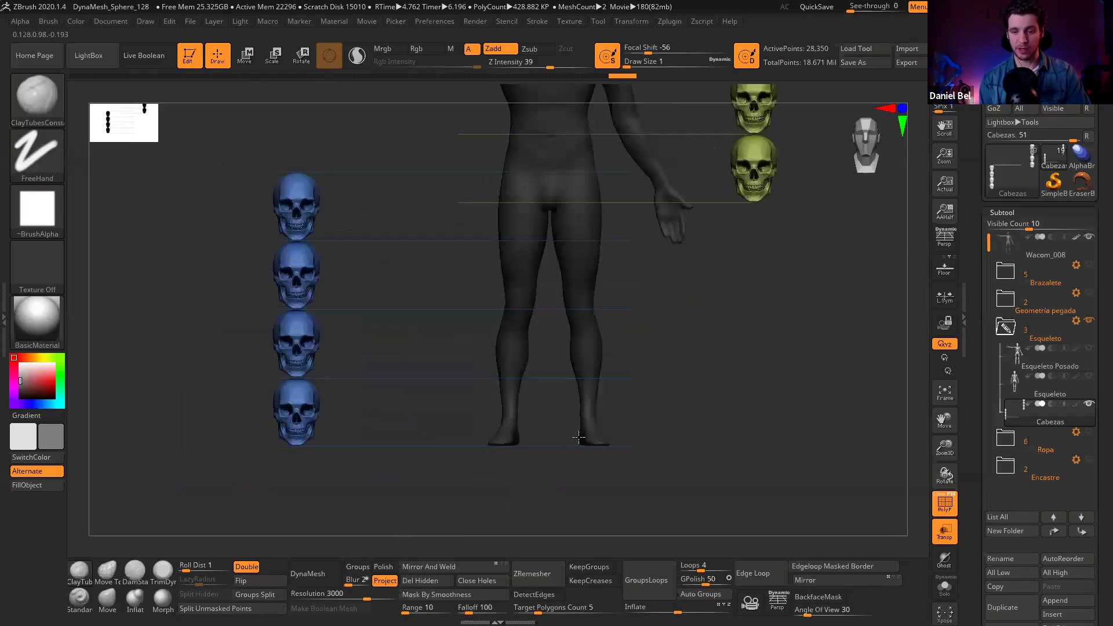
pyautogui.moveTo(495, 254); pyautogui.dragTo(529, 290)
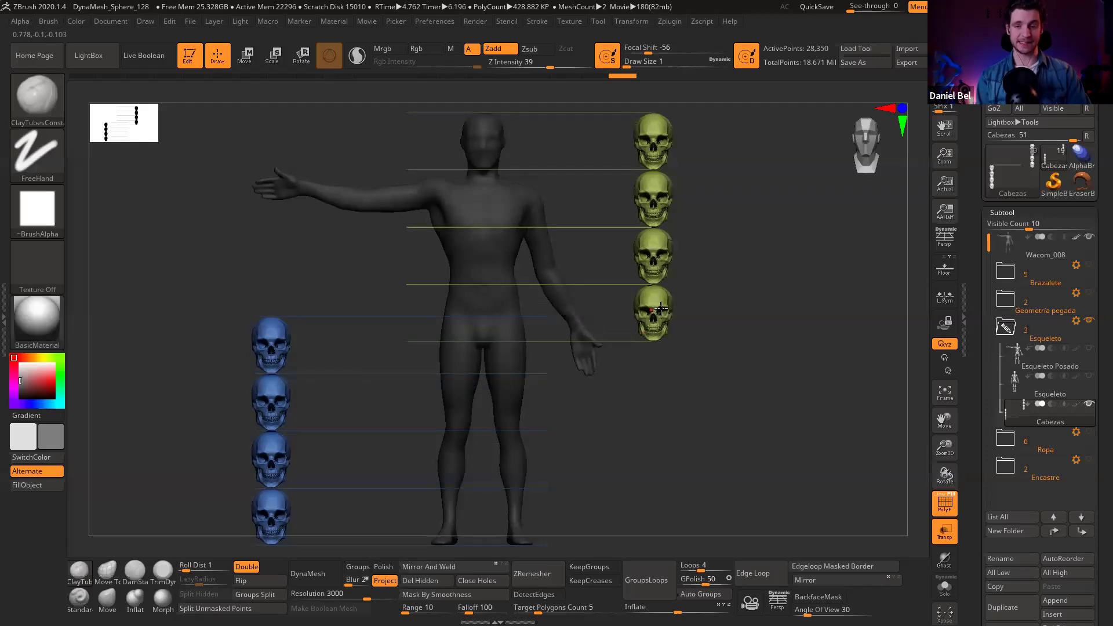
pyautogui.keyDown('alt'); pyautogui.moveTo(620, 244); pyautogui.dragTo(590, 366); pyautogui.keyUp('alt')
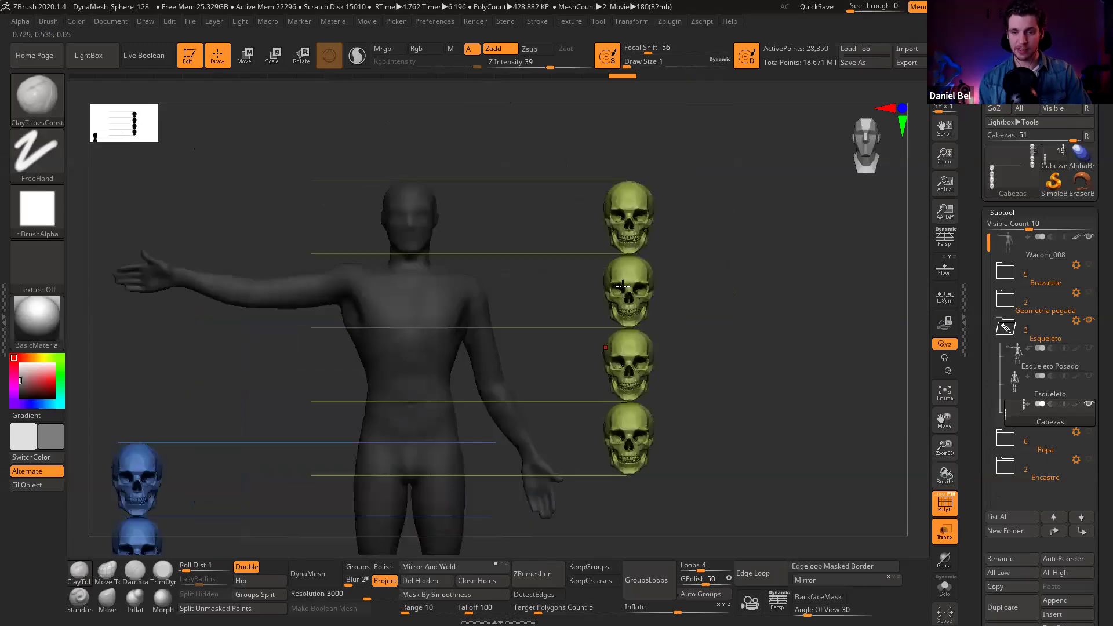
# Step: Make the unposed Esqueleto the active subtool, isolate it with Solo and turn off the PolyFrame display
pyautogui.click(1010, 387)
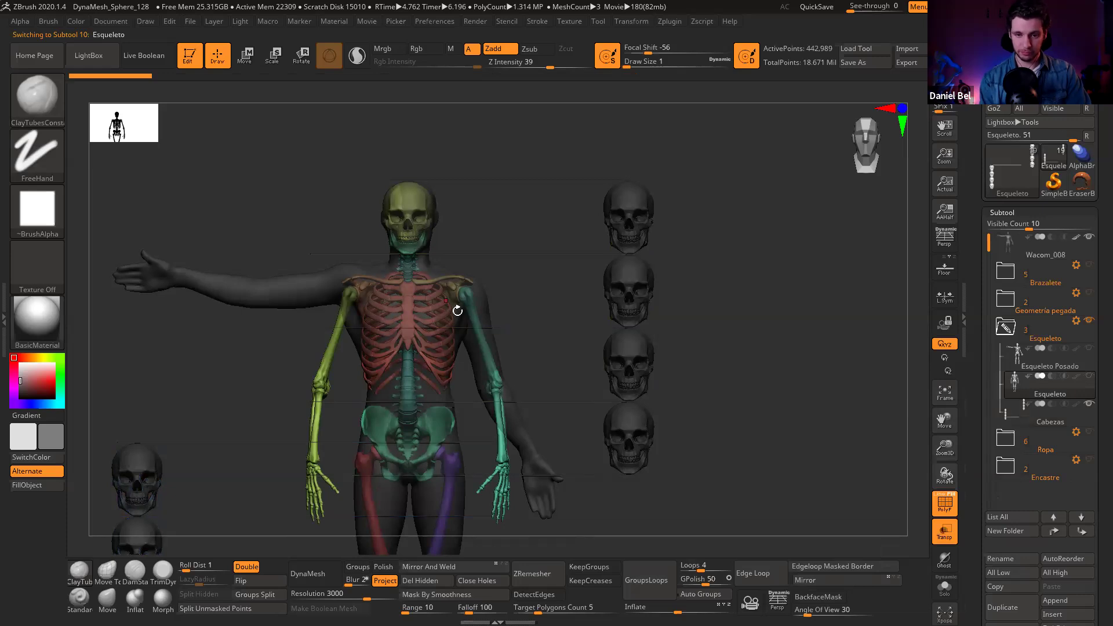
pyautogui.keyDown('alt'); pyautogui.moveTo(458, 311); pyautogui.dragTo(458, 284); pyautogui.keyUp('alt')
pyautogui.keyDown('alt'); pyautogui.moveTo(541, 364); pyautogui.dragTo(450, 300, button='right'); pyautogui.keyUp('alt')
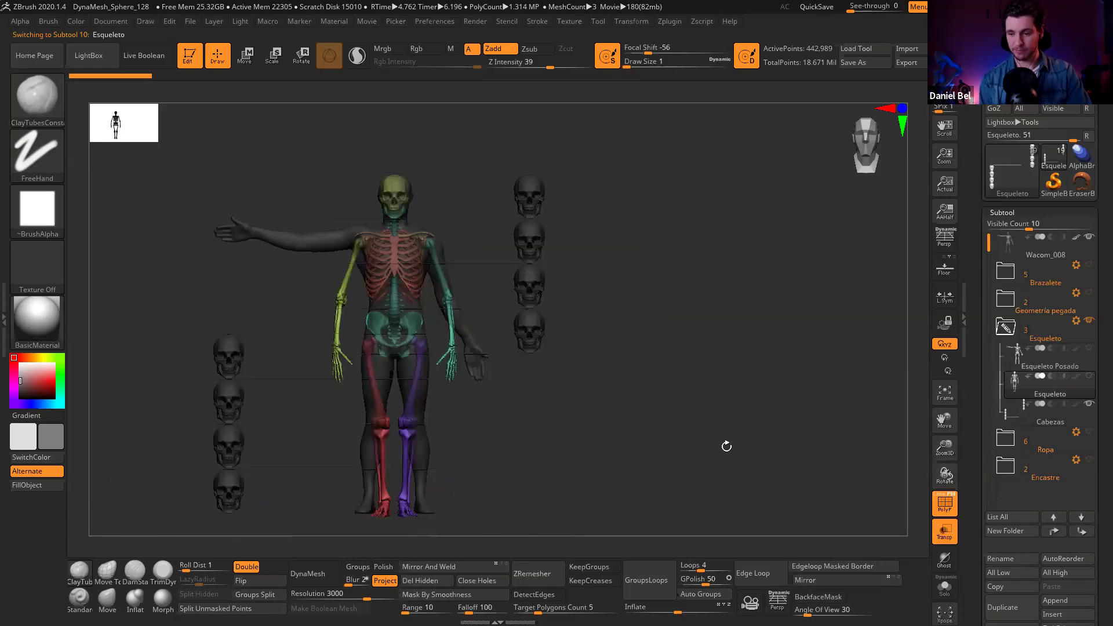
pyautogui.click(945, 590)
pyautogui.keyDown('ctrl'); pyautogui.moveTo(381, 225); pyautogui.dragTo(391, 394, button='right'); pyautogui.keyUp('ctrl')
pyautogui.hotkey('shift', 'f')
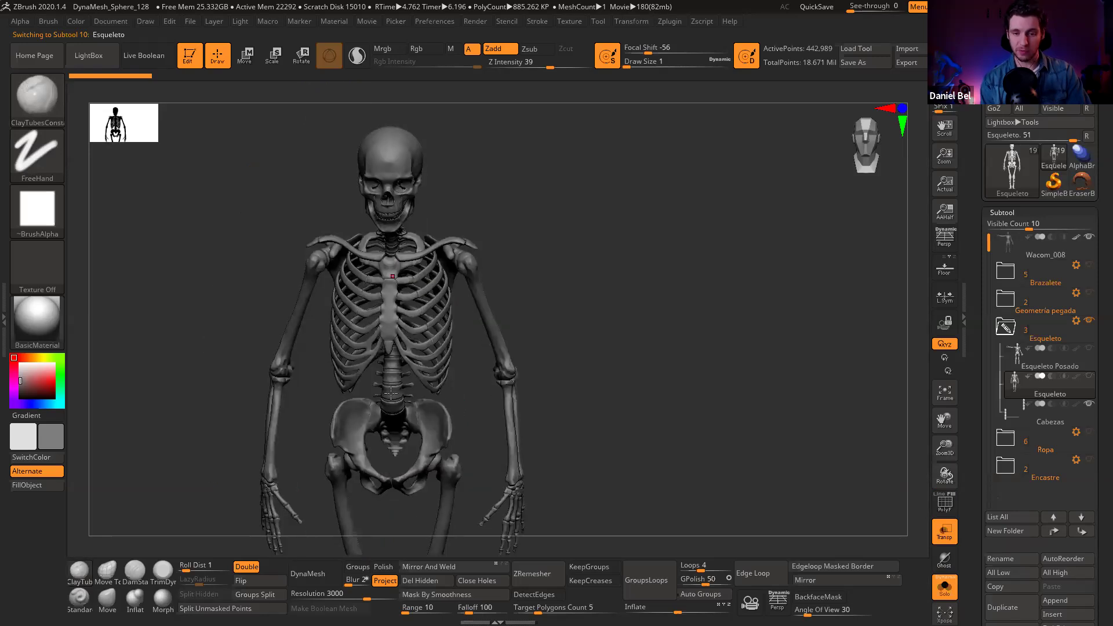
pyautogui.keyDown('shift'); pyautogui.moveTo(399, 306); pyautogui.dragTo(428, 258, button='right'); pyautogui.keyUp('shift')
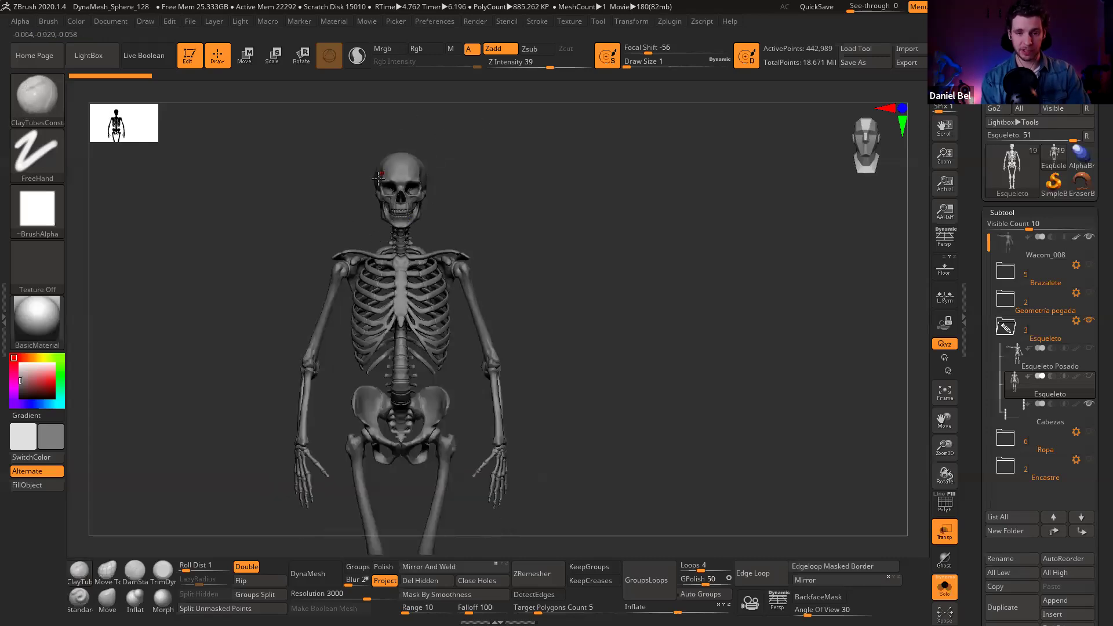
# Step: Examine the isolated skeleton's skull, ribcage, pelvis and arm bones, viewing the elbow joint from an angle
pyautogui.keyDown('ctrl'); pyautogui.moveTo(414, 214); pyautogui.dragTo(424, 255, button='right'); pyautogui.keyUp('ctrl')
pyautogui.keyDown('ctrl'); pyautogui.moveTo(440, 176); pyautogui.dragTo(487, 154, button='right'); pyautogui.keyUp('ctrl')
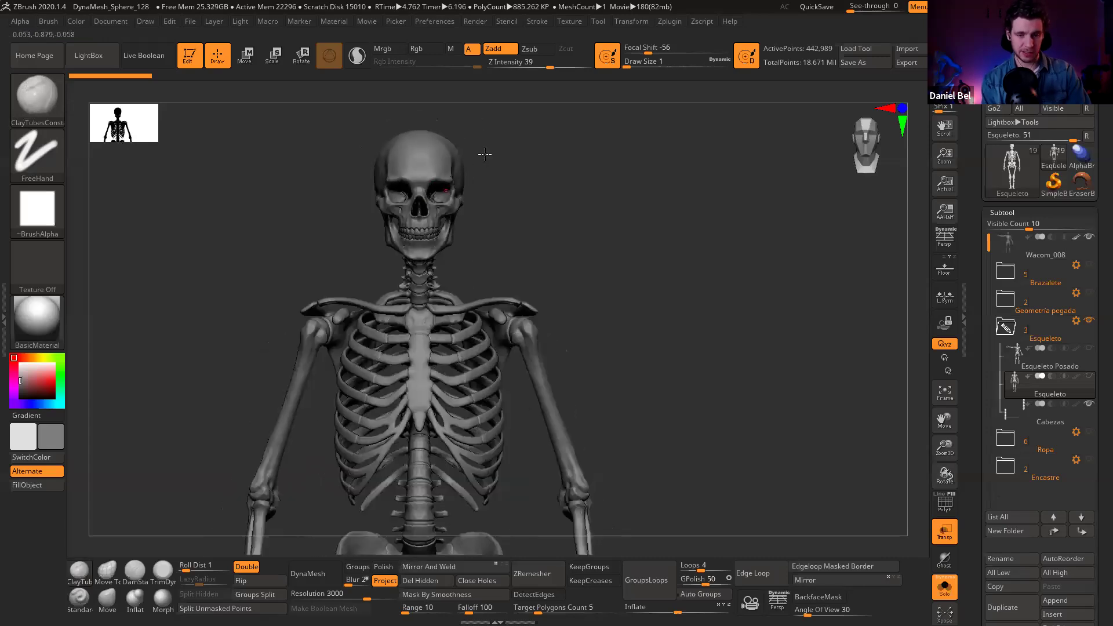
pyautogui.keyDown('ctrl'); pyautogui.moveTo(397, 255); pyautogui.dragTo(426, 258, button='right'); pyautogui.keyUp('ctrl')
pyautogui.keyDown('alt'); pyautogui.moveTo(430, 313); pyautogui.dragTo(436, 272, button='right'); pyautogui.keyUp('alt')
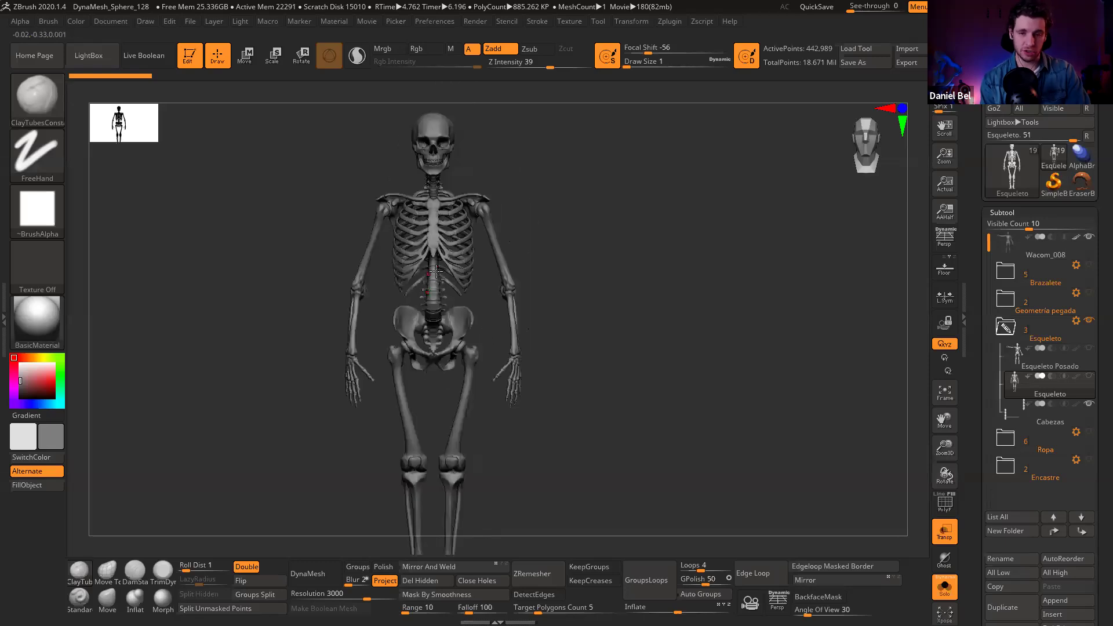
pyautogui.keyDown('ctrl'); pyautogui.moveTo(444, 177); pyautogui.dragTo(447, 223, button='right'); pyautogui.keyUp('ctrl')
pyautogui.keyDown('ctrl'); pyautogui.moveTo(381, 331); pyautogui.dragTo(386, 303, button='right'); pyautogui.keyUp('ctrl')
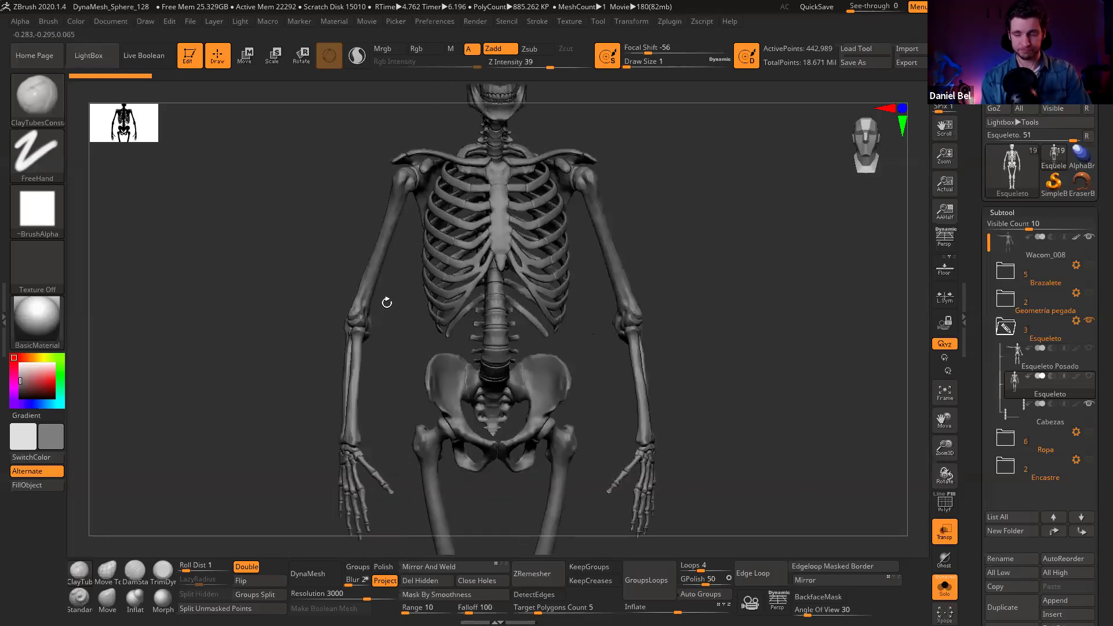
pyautogui.moveTo(365, 341); pyautogui.dragTo(374, 366, button='right')
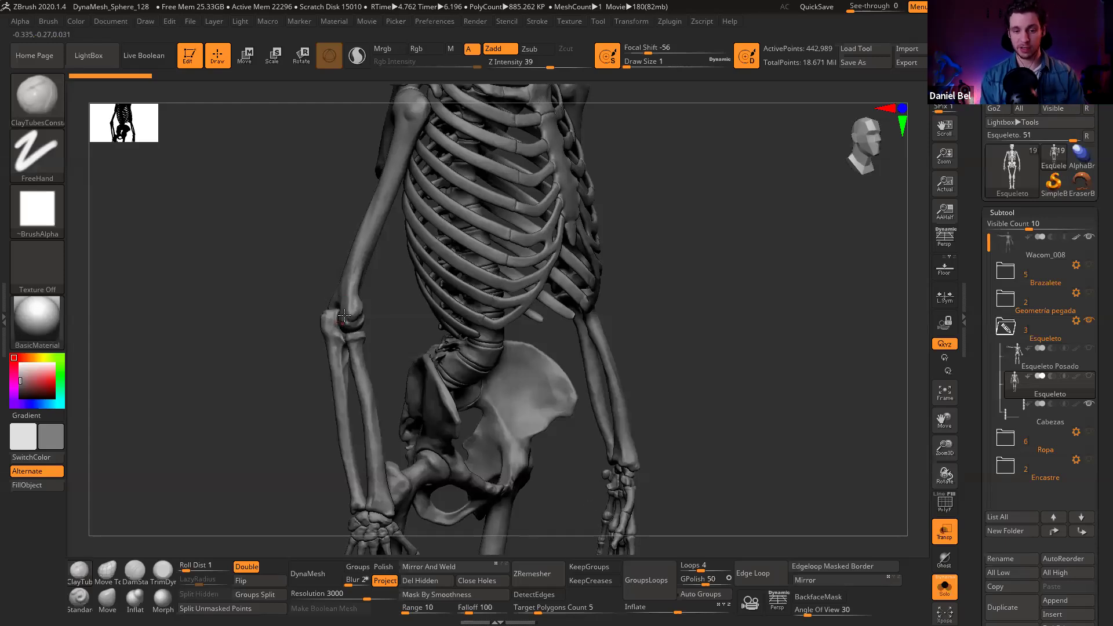
pyautogui.moveTo(344, 316); pyautogui.dragTo(356, 322, button='right')
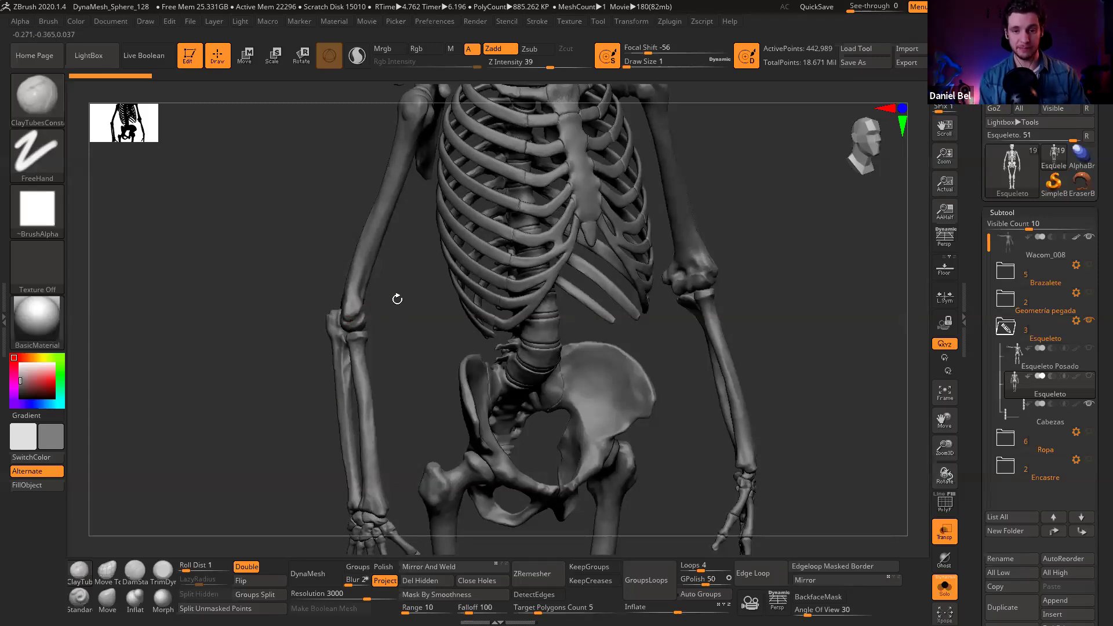
pyautogui.keyDown('ctrl'); pyautogui.moveTo(477, 295); pyautogui.dragTo(494, 322, button='right'); pyautogui.keyUp('ctrl')
pyautogui.moveTo(483, 279)
pyautogui.keyDown('shift'); pyautogui.mouseDown(button='right')
pyautogui.moveTo(493, 241)
pyautogui.moveTo(500, 289)
pyautogui.mouseUp(button='right'); pyautogui.keyUp('shift')
# Step: Turn the PolyFrame display back on to show the skeleton's polygroups, framing the skull and ribcage
pyautogui.hotkey('shift', 'f')
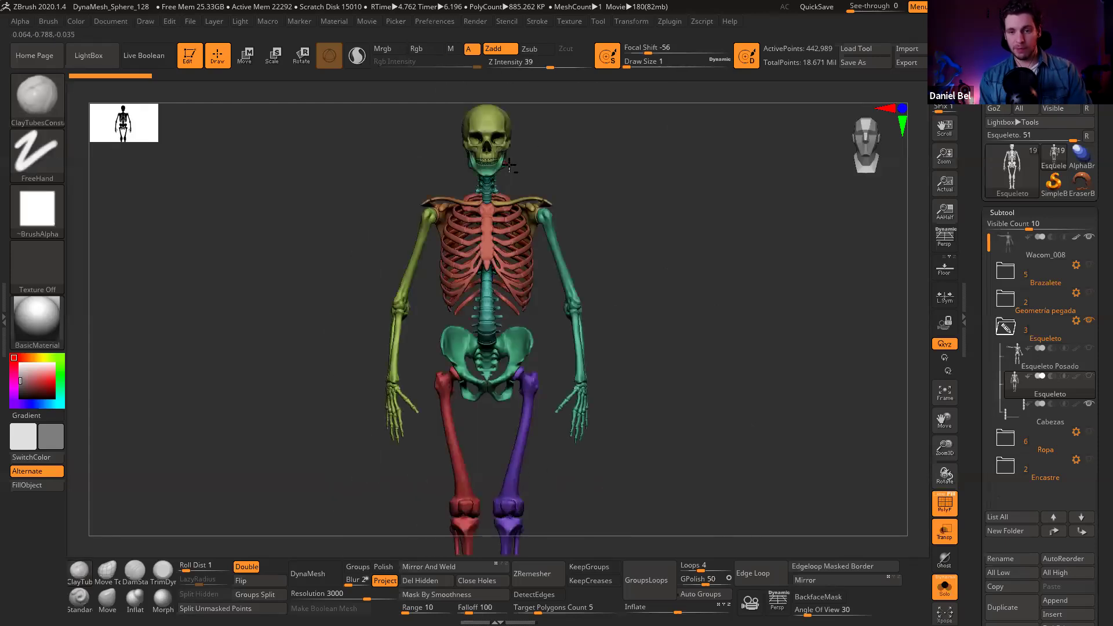
pyautogui.keyDown('alt'); pyautogui.moveTo(510, 165); pyautogui.dragTo(426, 266, button='right'); pyautogui.keyUp('alt')
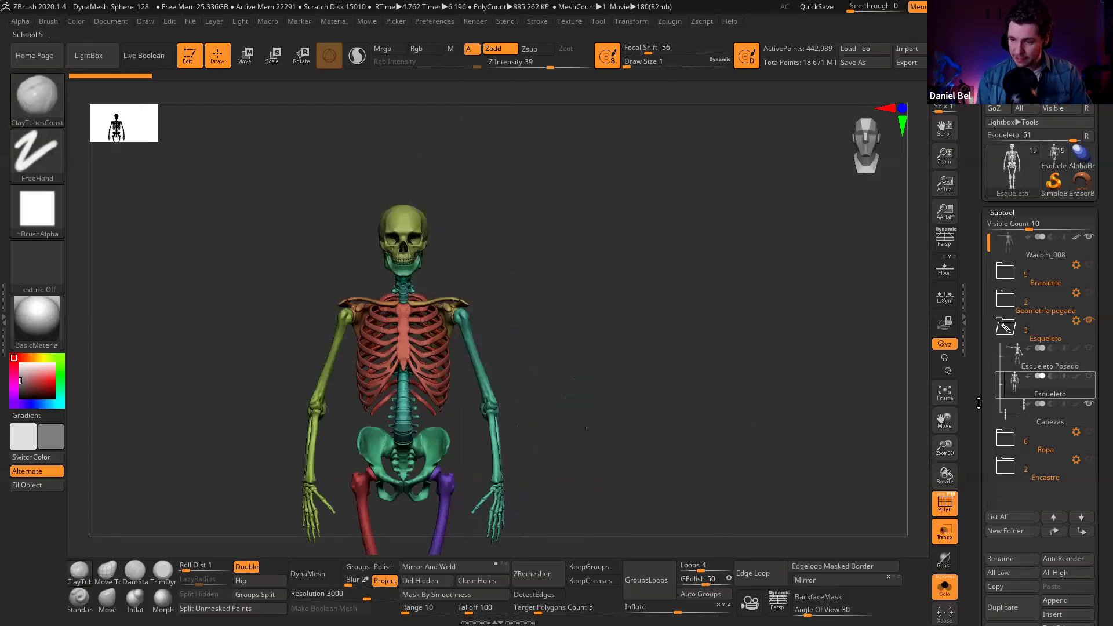
pyautogui.moveTo(1024, 413)
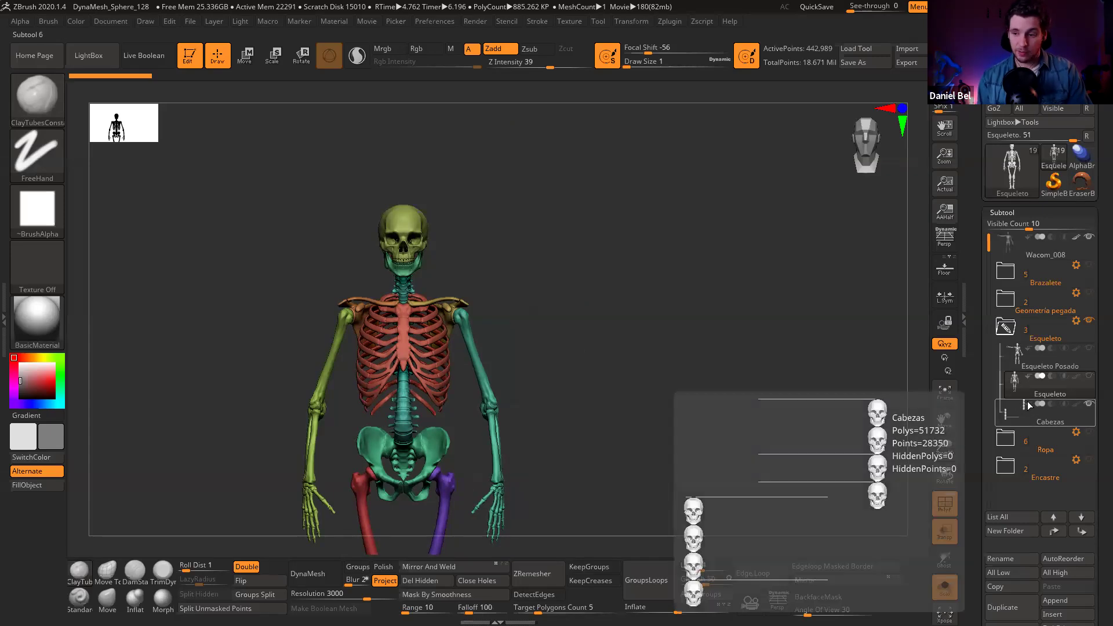
pyautogui.keyDown('ctrl'); pyautogui.moveTo(423, 202); pyautogui.dragTo(424, 243, button='right'); pyautogui.keyUp('ctrl')
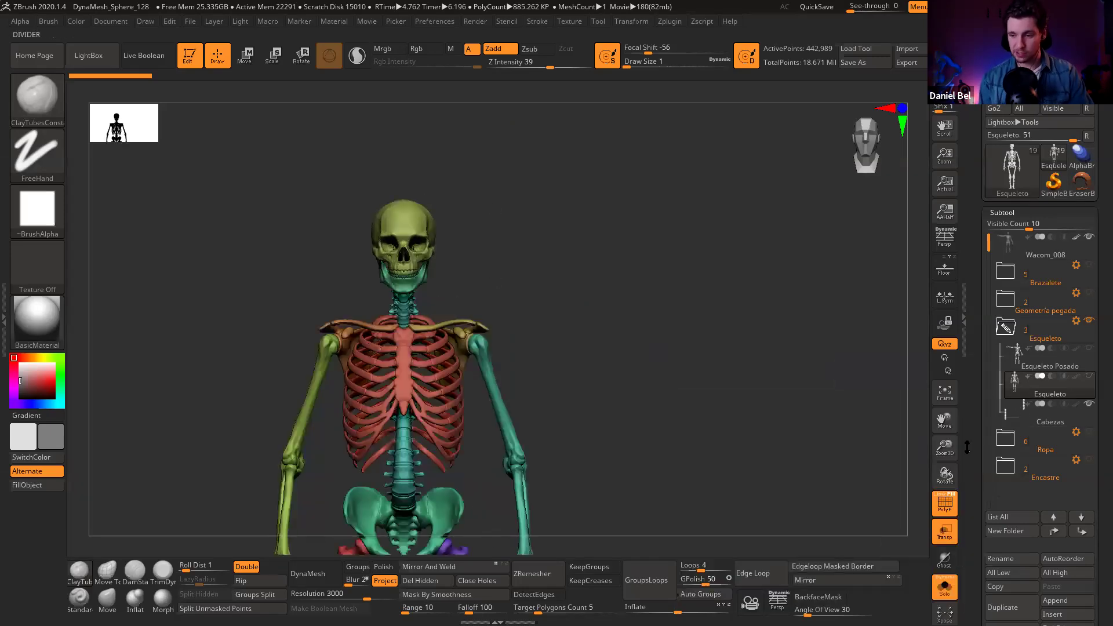
# Step: Make Cabezas the active subtool and examine its two stacks of skulls with their guide planes
pyautogui.click(1022, 410)
pyautogui.keyDown('ctrl'); pyautogui.moveTo(440, 368); pyautogui.dragTo(673, 236, button='right'); pyautogui.keyUp('ctrl')
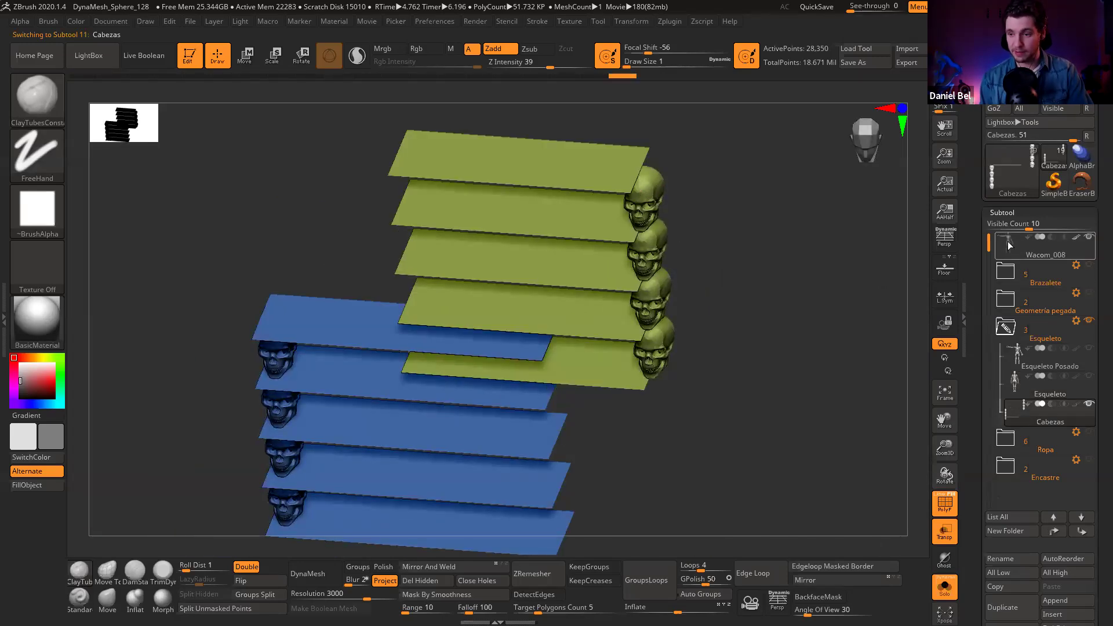
pyautogui.keyDown('shift'); pyautogui.moveTo(582, 199); pyautogui.dragTo(607, 159); pyautogui.keyUp('shift')
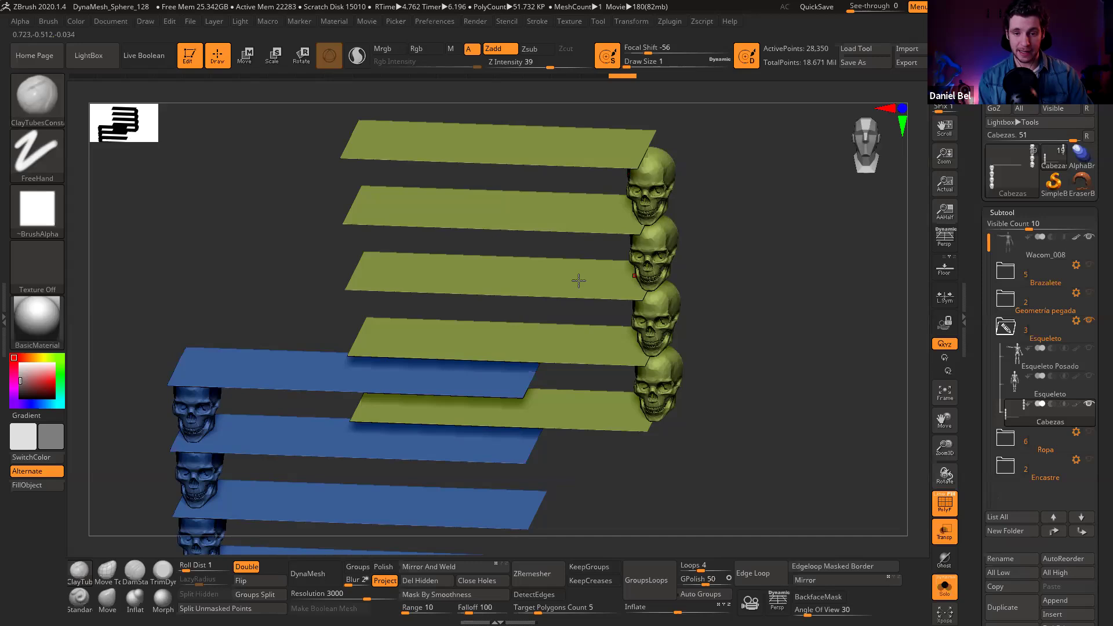
pyautogui.moveTo(562, 183)
pyautogui.mouseDown()
pyautogui.moveTo(564, 144)
pyautogui.moveTo(574, 172)
pyautogui.mouseUp()
pyautogui.moveTo(506, 236); pyautogui.dragTo(461, 218)
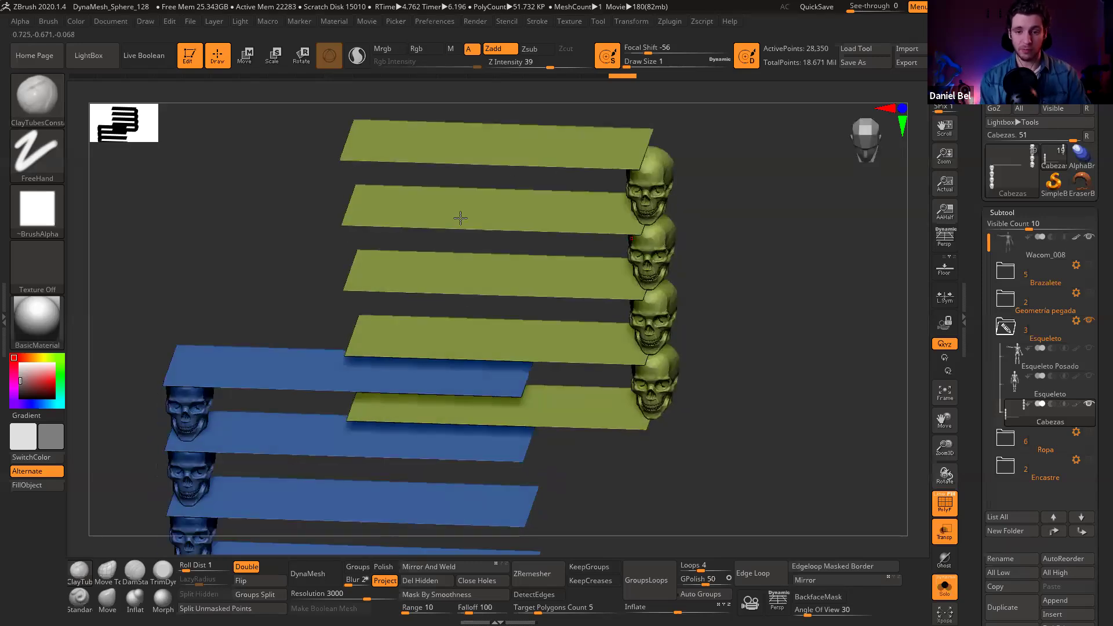
pyautogui.keyDown('shift'); pyautogui.moveTo(580, 241); pyautogui.dragTo(603, 220); pyautogui.keyUp('shift')
pyautogui.keyDown('alt'); pyautogui.moveTo(603, 220); pyautogui.dragTo(574, 232); pyautogui.keyUp('alt')
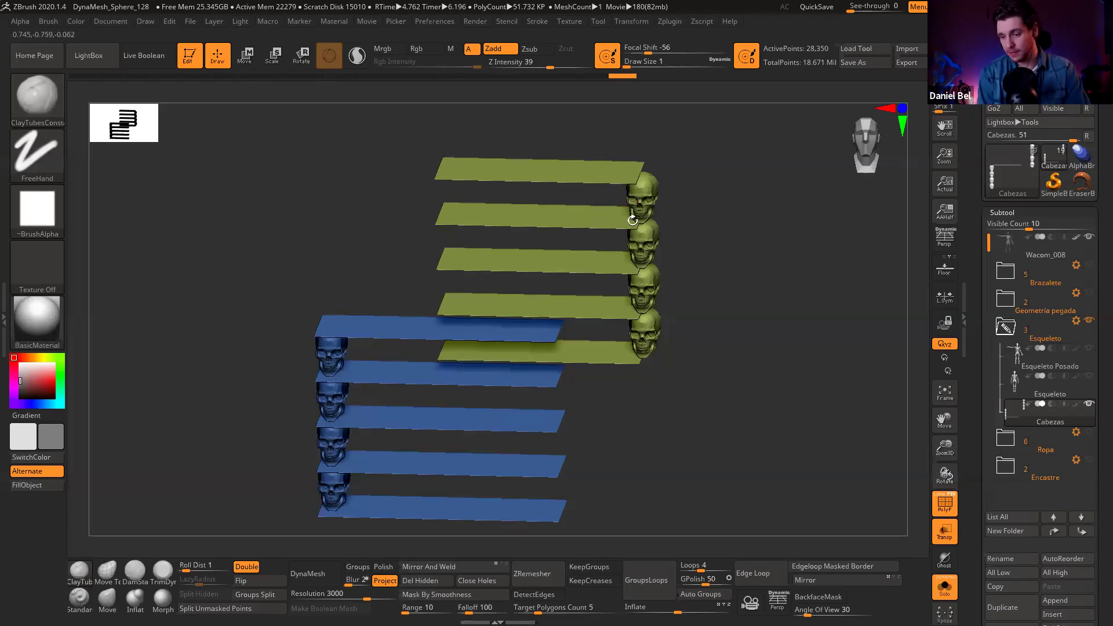
# Step: Exit Solo mode, make the unposed Esqueleto the active subtool and duplicate it
pyautogui.click(948, 597)
pyautogui.click(1044, 360)
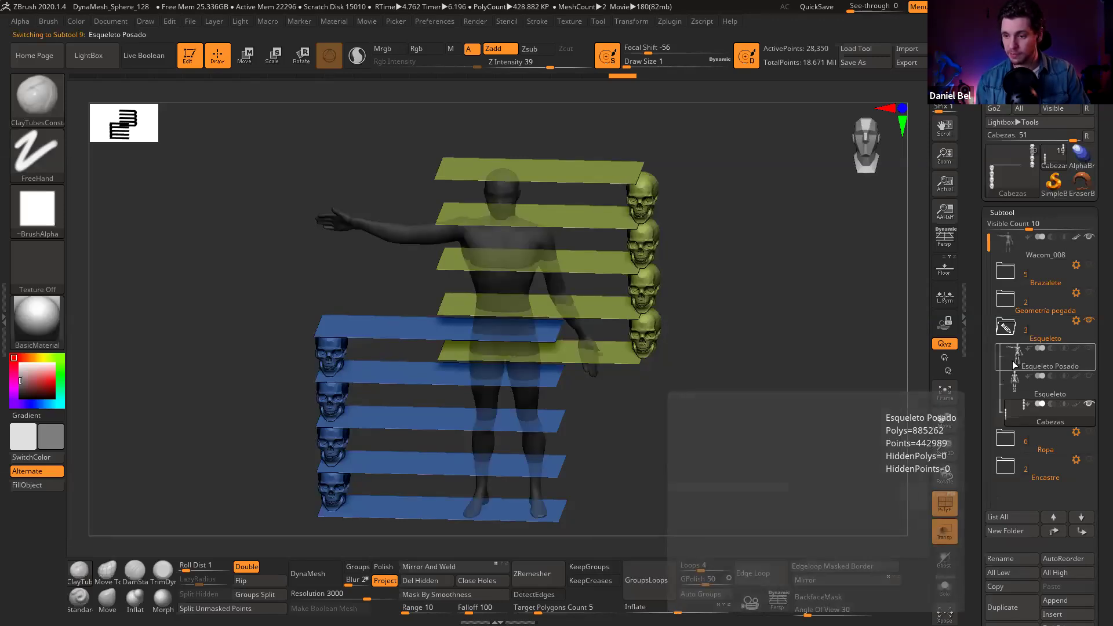
pyautogui.click(1043, 387)
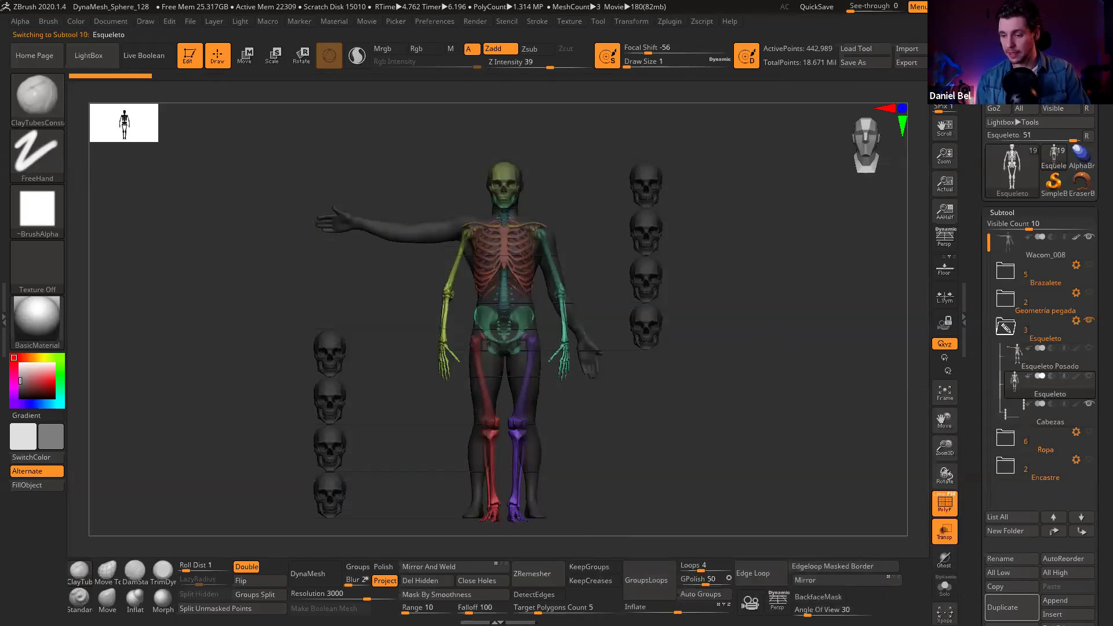
pyautogui.click(1006, 607)
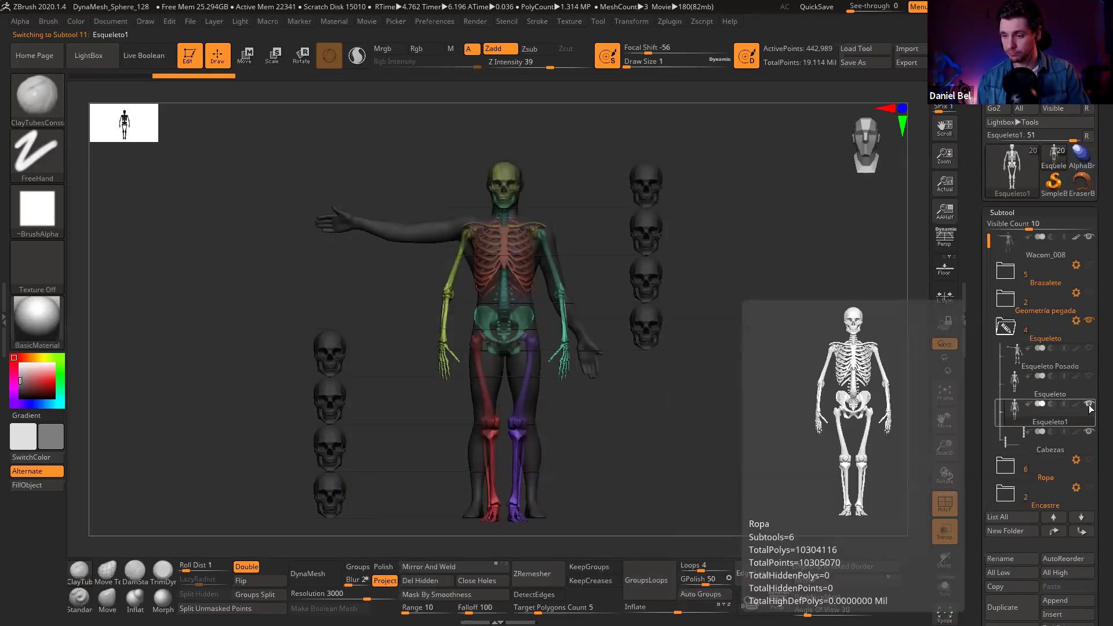
# Step: Isolate the duplicated skeleton with Solo and hide all of its polygroups except the cranium and the jaw, using SelectRect
pyautogui.click(949, 596)
pyautogui.moveTo(519, 185)
pyautogui.keyDown('ctrl'); pyautogui.mouseDown(button='right')
pyautogui.moveTo(503, 229)
pyautogui.moveTo(520, 246)
pyautogui.mouseUp(button='right'); pyautogui.keyUp('ctrl')
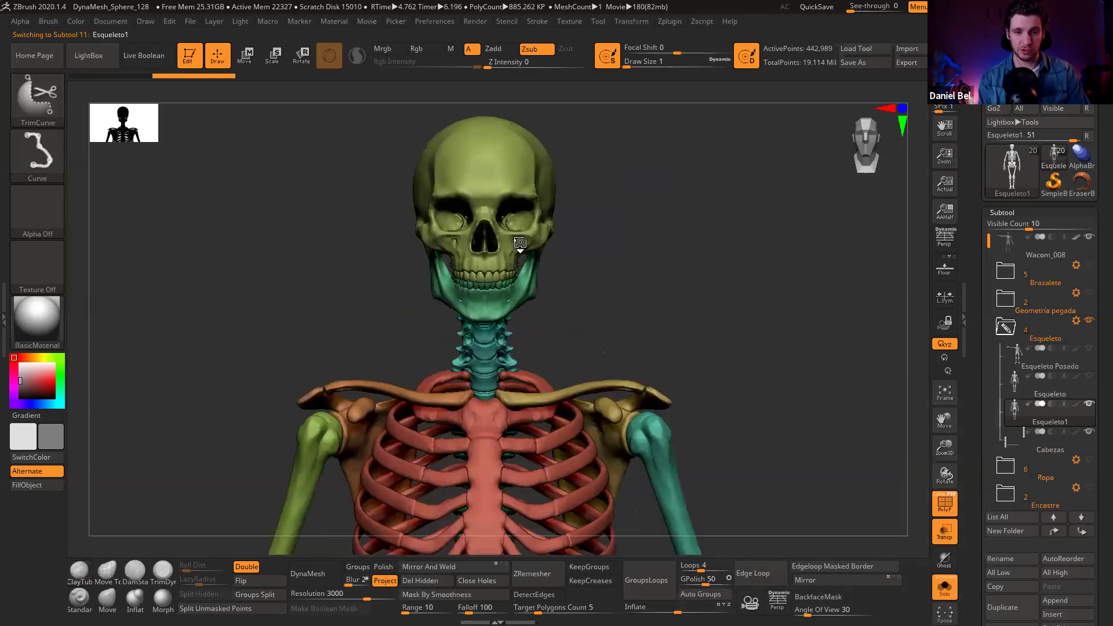
pyautogui.click(60, 101)
pyautogui.click(108, 110)
pyautogui.keyDown('ctrl'); pyautogui.keyDown('shift'); pyautogui.click(528, 238); pyautogui.keyUp('shift'); pyautogui.keyUp('ctrl')
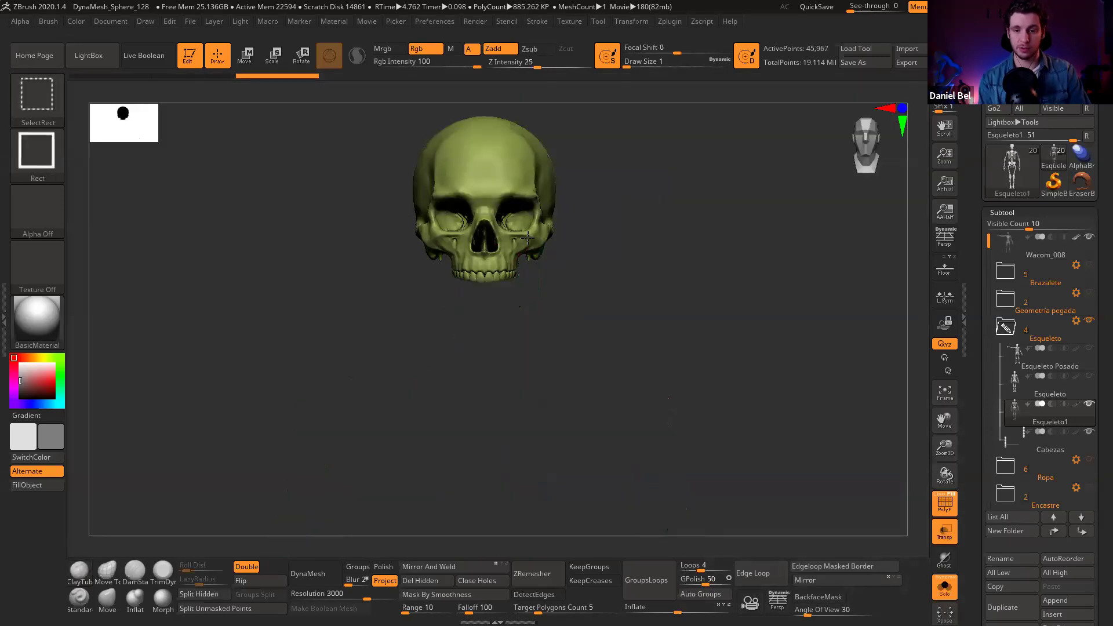
pyautogui.keyDown('ctrl'); pyautogui.keyDown('shift'); pyautogui.click(530, 264); pyautogui.keyUp('shift'); pyautogui.keyUp('ctrl')
pyautogui.keyDown('ctrl'); pyautogui.keyDown('shift'); pyautogui.moveTo(639, 274); pyautogui.dragTo(757, 293); pyautogui.keyUp('shift'); pyautogui.keyUp('ctrl')
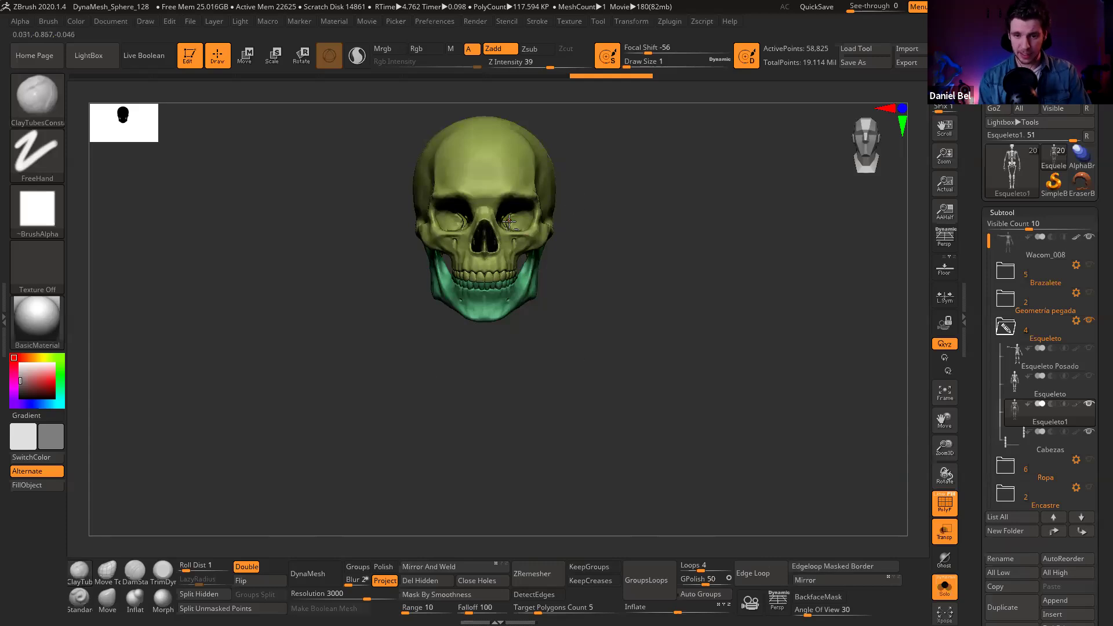
# Step: Delete the hidden geometry of Esqueleto1, keeping only the cranium and jaw
pyautogui.keyDown('alt'); pyautogui.moveTo(509, 221); pyautogui.dragTo(505, 255, button='right'); pyautogui.keyUp('alt')
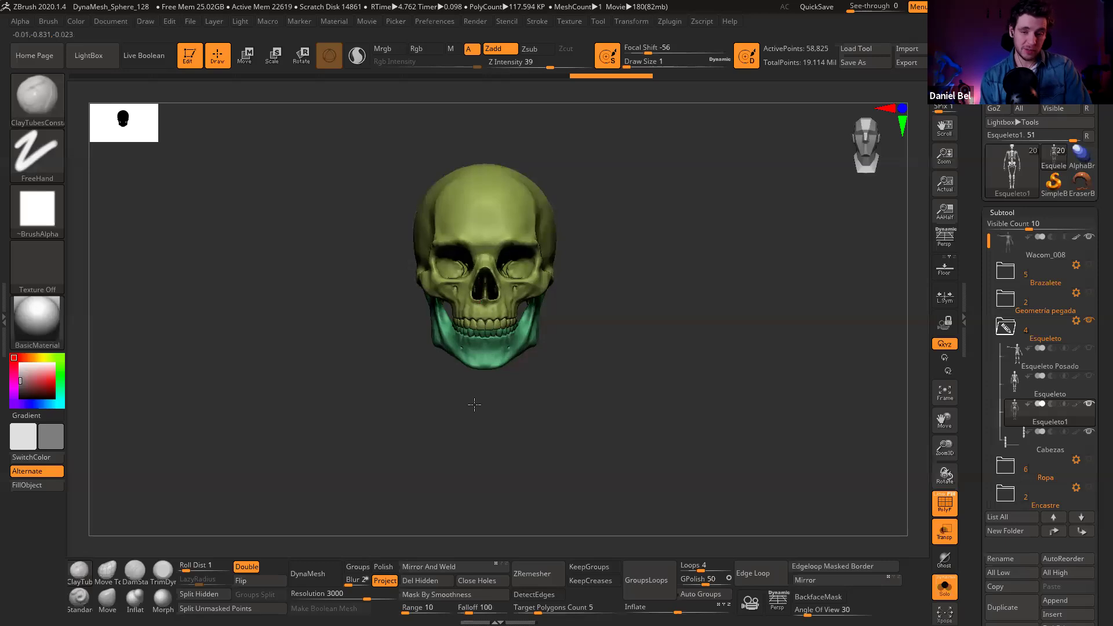
pyautogui.press('f')
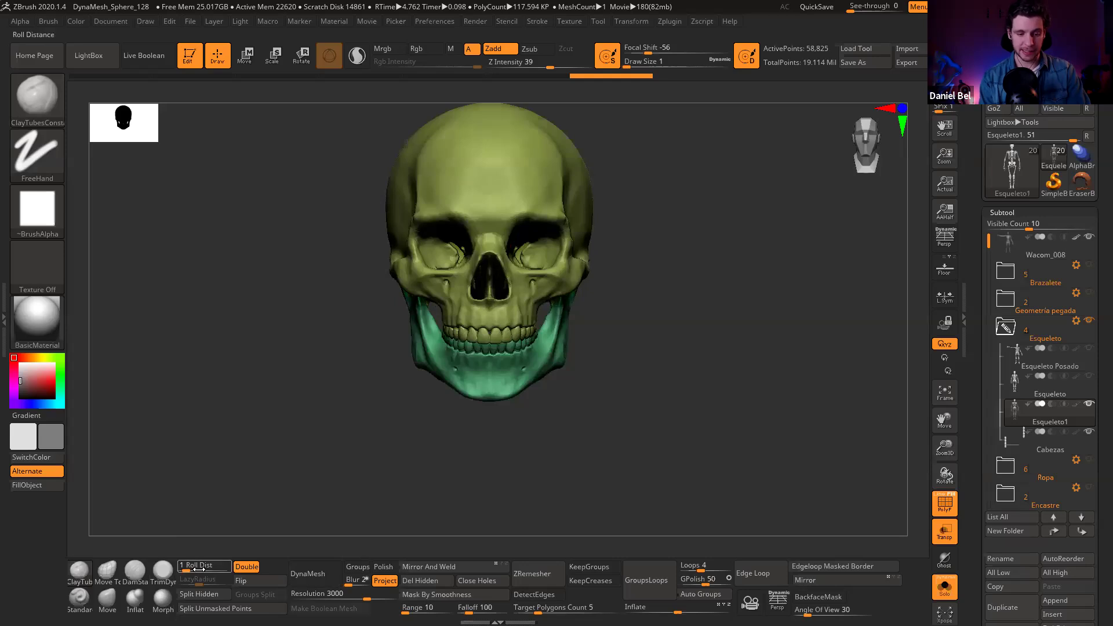
pyautogui.click(439, 579)
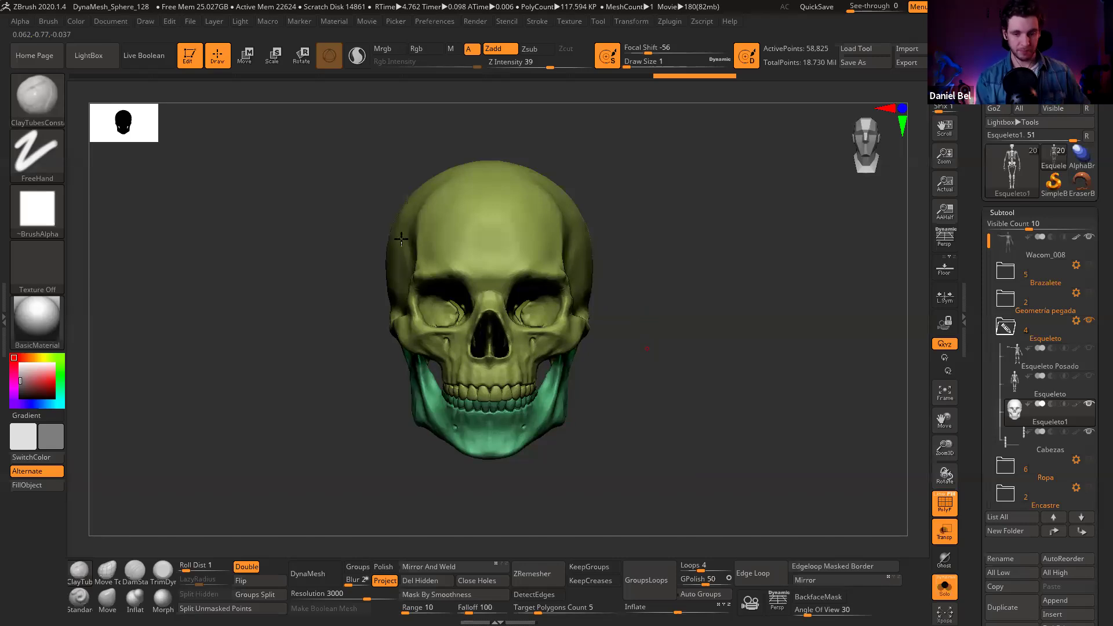
# Step: Display the skull's wireframe with Line Fill and merge the cranium and jaw into a single polygroup
pyautogui.moveTo(506, 342); pyautogui.dragTo(520, 287, button='right')
pyautogui.moveTo(499, 390)
pyautogui.keyDown('ctrl'); pyautogui.mouseDown(button='right')
pyautogui.moveTo(511, 383)
pyautogui.moveTo(485, 368)
pyautogui.mouseUp(button='right'); pyautogui.keyUp('ctrl')
pyautogui.hotkey('shift', 'f')
pyautogui.hotkey('shift', 'f')
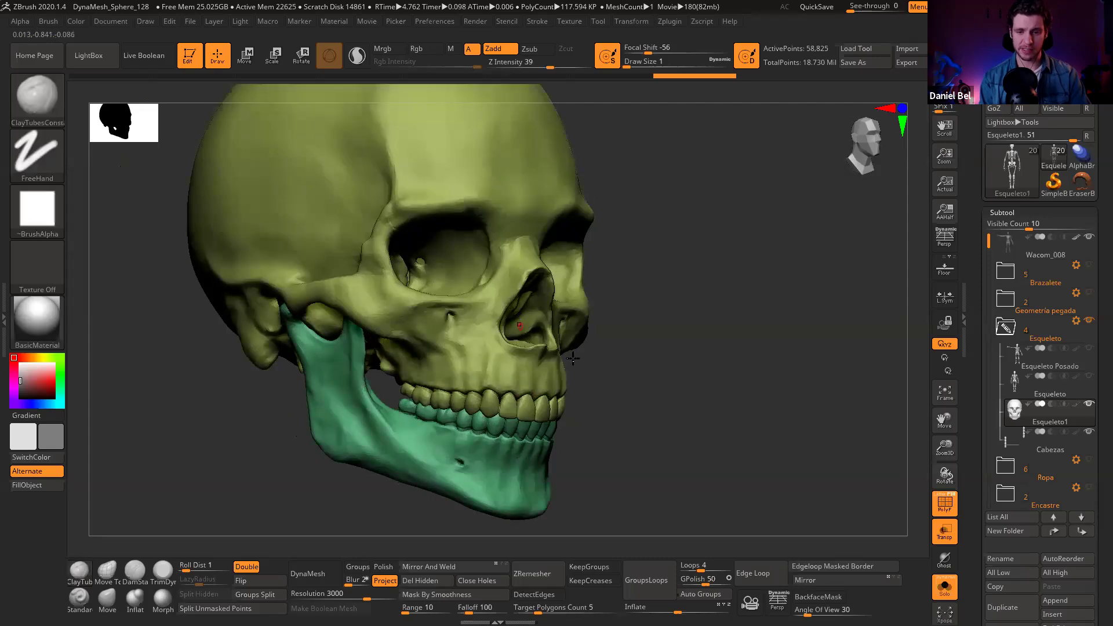
pyautogui.click(942, 498)
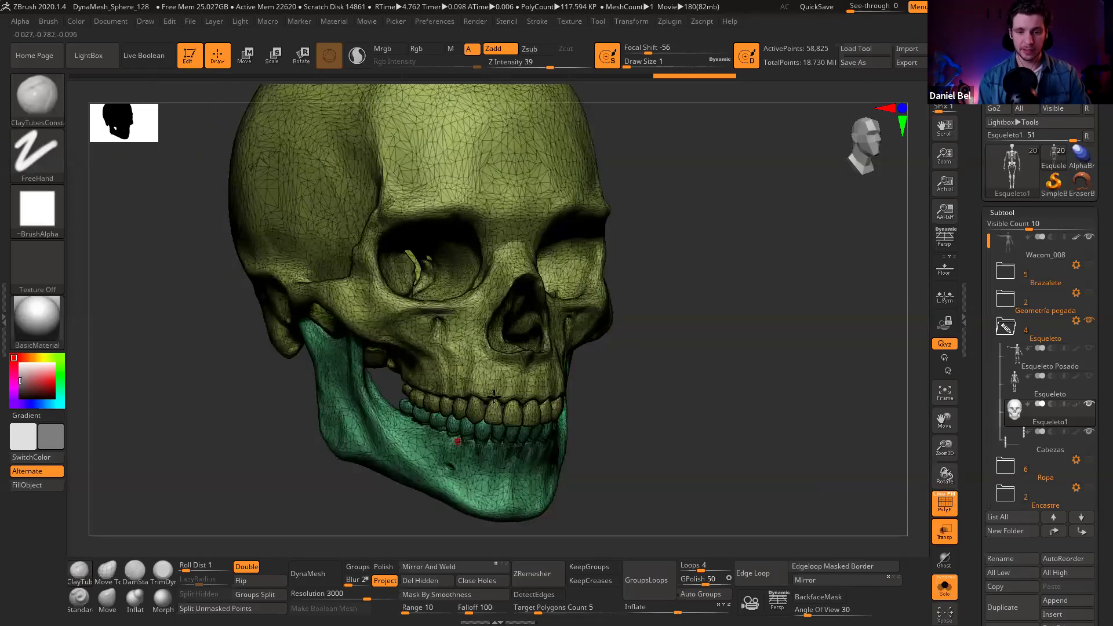
pyautogui.keyDown('ctrl'); pyautogui.moveTo(468, 371); pyautogui.dragTo(478, 392, button='right'); pyautogui.keyUp('ctrl')
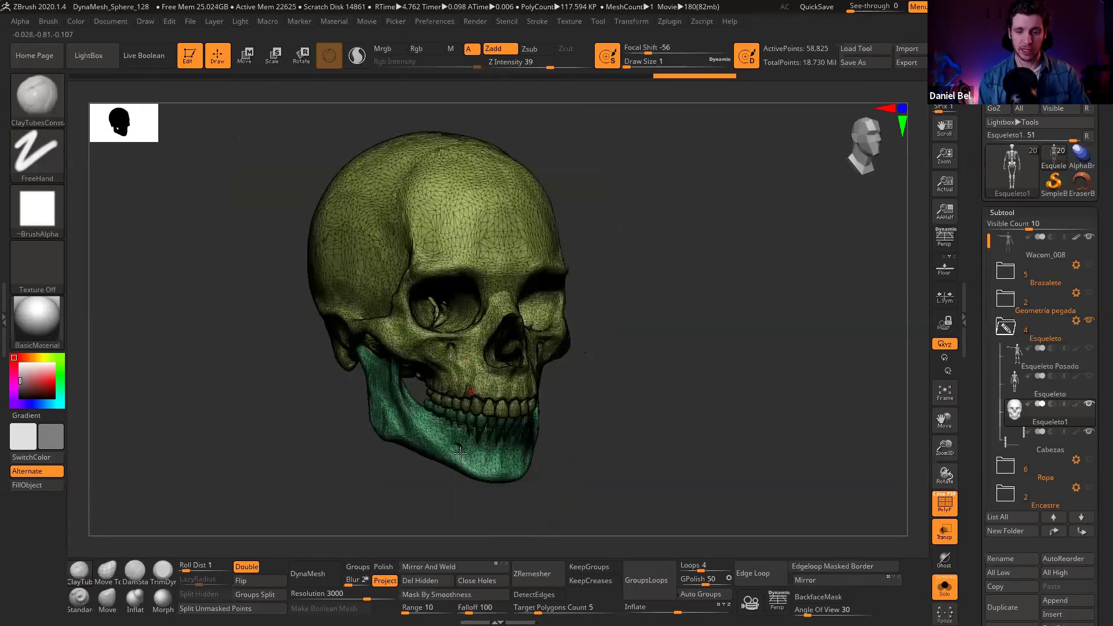
pyautogui.press('ctrl')
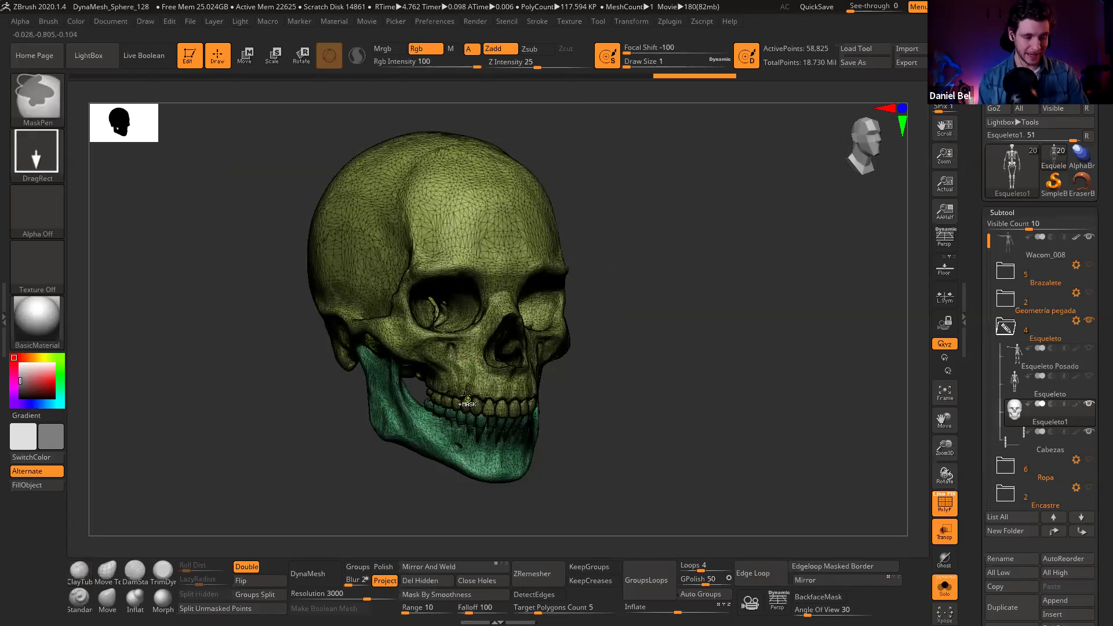
pyautogui.hotkey('ctrl', 'w')
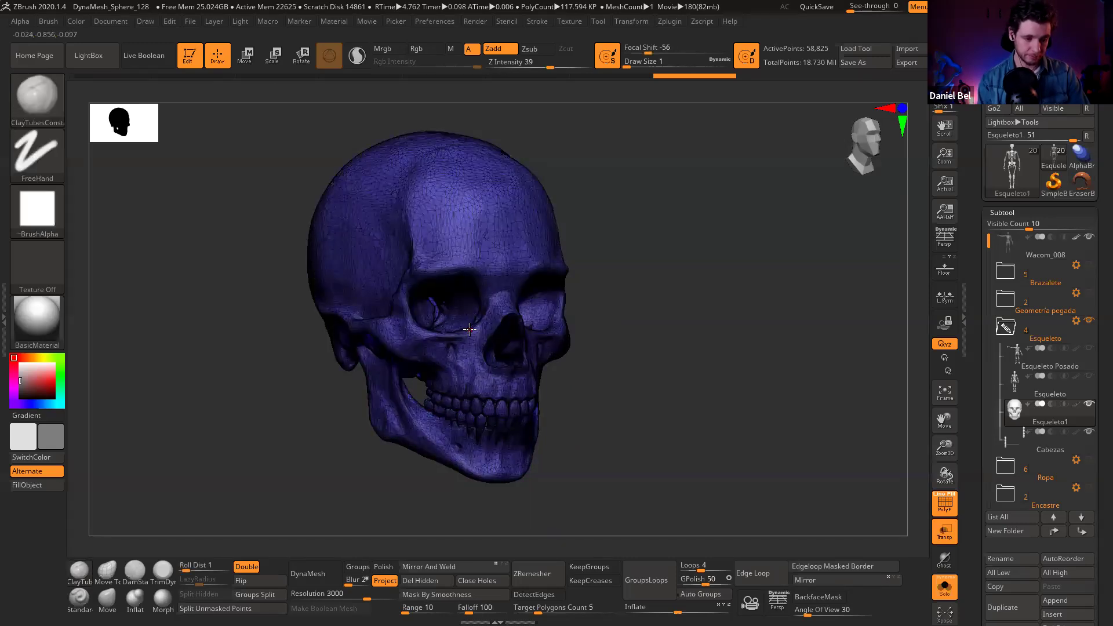
# Step: Return the skull to a front view and turn off its PolyFrame display
pyautogui.keyDown('shift'); pyautogui.moveTo(686, 335); pyautogui.dragTo(555, 305); pyautogui.keyUp('shift')
pyautogui.press('space')
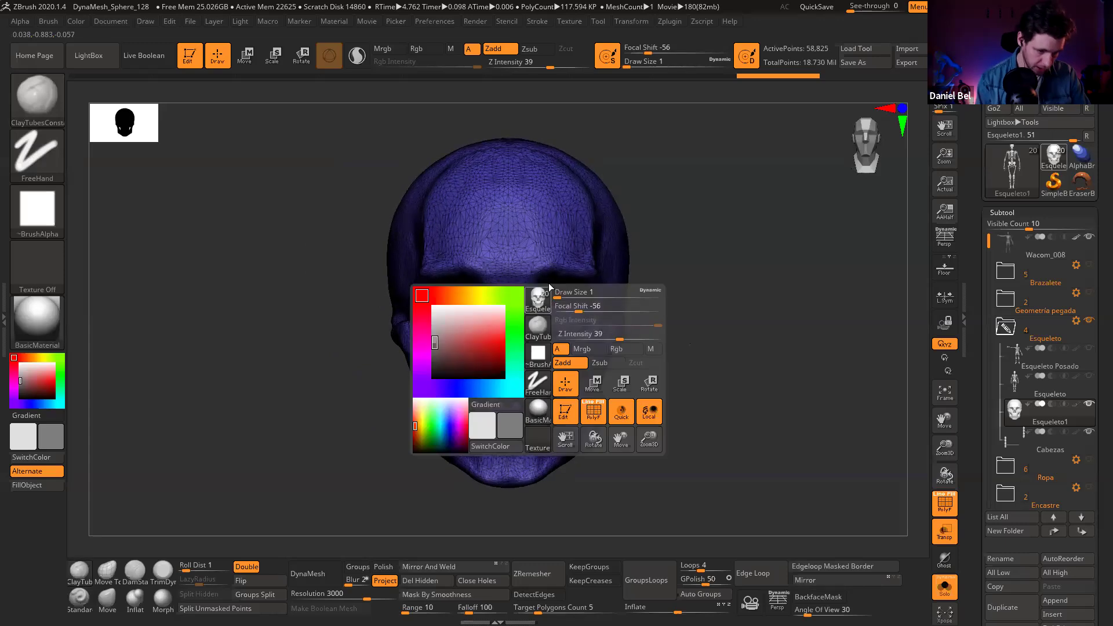
pyautogui.keyDown('alt'); pyautogui.moveTo(586, 244); pyautogui.dragTo(537, 269, button='right'); pyautogui.keyUp('alt')
pyautogui.hotkey('shift', 'f')
pyautogui.hotkey('shift', 'f')
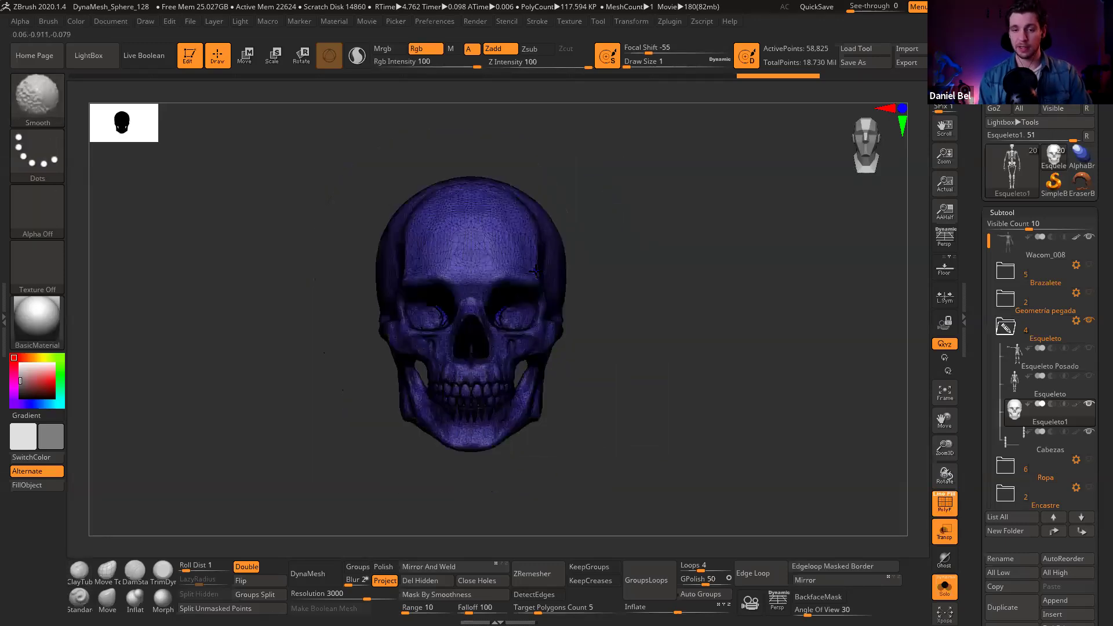
pyautogui.hotkey('shift', 'f')
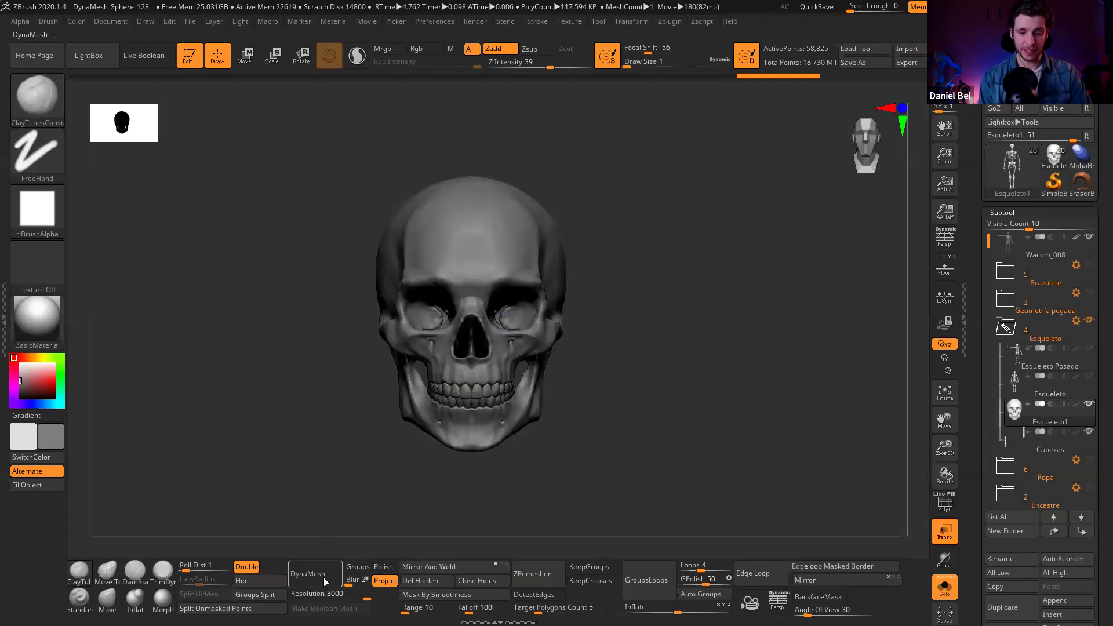
# Step: Try to DynaMesh the skull at a resolution of 240
pyautogui.moveTo(328, 594); pyautogui.dragTo(301, 592)
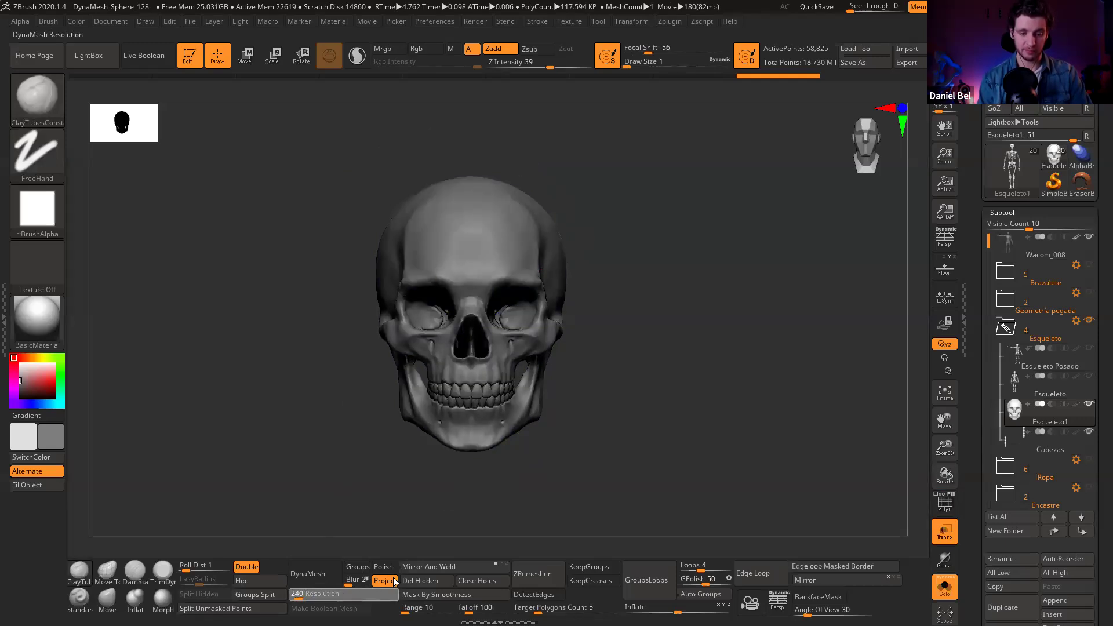
pyautogui.click(311, 574)
pyautogui.hotkey('ctrl', 'z')
# Step: DynaMesh the skull at a resolution of 760 with Project off, and show its wireframe
pyautogui.moveTo(302, 593); pyautogui.dragTo(313, 593)
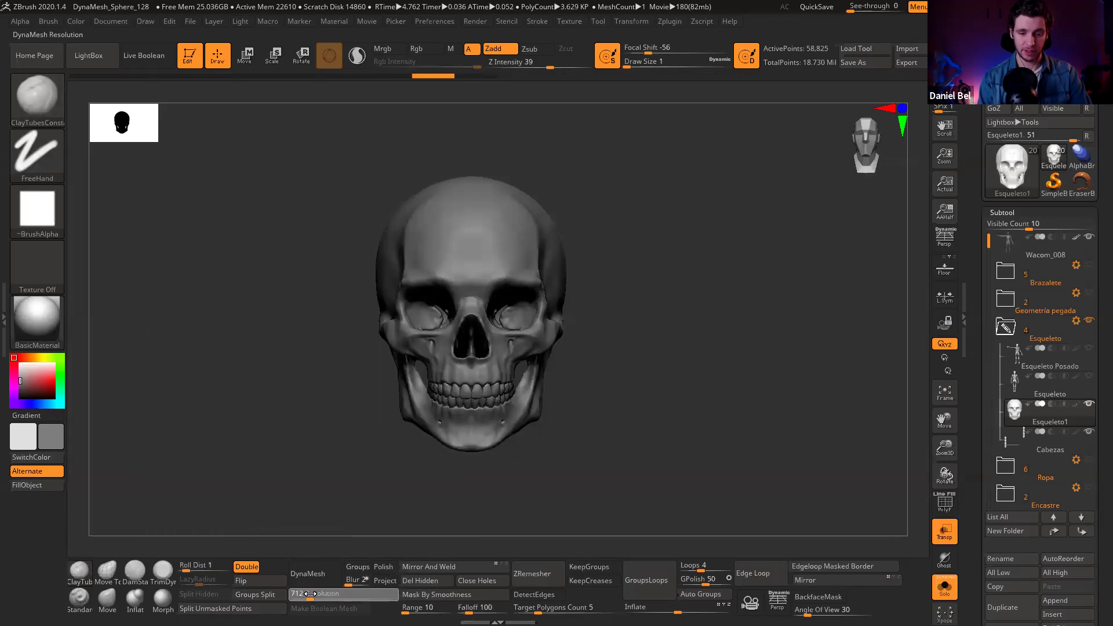
pyautogui.click(315, 575)
pyautogui.keyDown('ctrl'); pyautogui.moveTo(533, 344); pyautogui.dragTo(565, 232, button='right'); pyautogui.keyUp('ctrl')
pyautogui.hotkey('shift', 'f')
# Step: Compare the skull before and after DynaMesh by undoing and redoing it, and turn off the PolyFrame display
pyautogui.moveTo(632, 321); pyautogui.dragTo(596, 301, button='right')
pyautogui.keyDown('ctrl'); pyautogui.moveTo(520, 288); pyautogui.dragTo(540, 542, button='right'); pyautogui.keyUp('ctrl')
pyautogui.hotkey('ctrl', 'z')
pyautogui.hotkey('ctrl', 'shift', 'z')
pyautogui.moveTo(514, 428)
pyautogui.keyDown('alt'); pyautogui.mouseDown(button='right')
pyautogui.moveTo(490, 278)
pyautogui.moveTo(499, 145)
pyautogui.mouseUp(button='right'); pyautogui.keyUp('alt')
pyautogui.hotkey('shift', 'f')
# Step: Check the skull against the body and guide skulls, switch to Move mode and isolate Esqueleto1 again with Solo
pyautogui.click(945, 588)
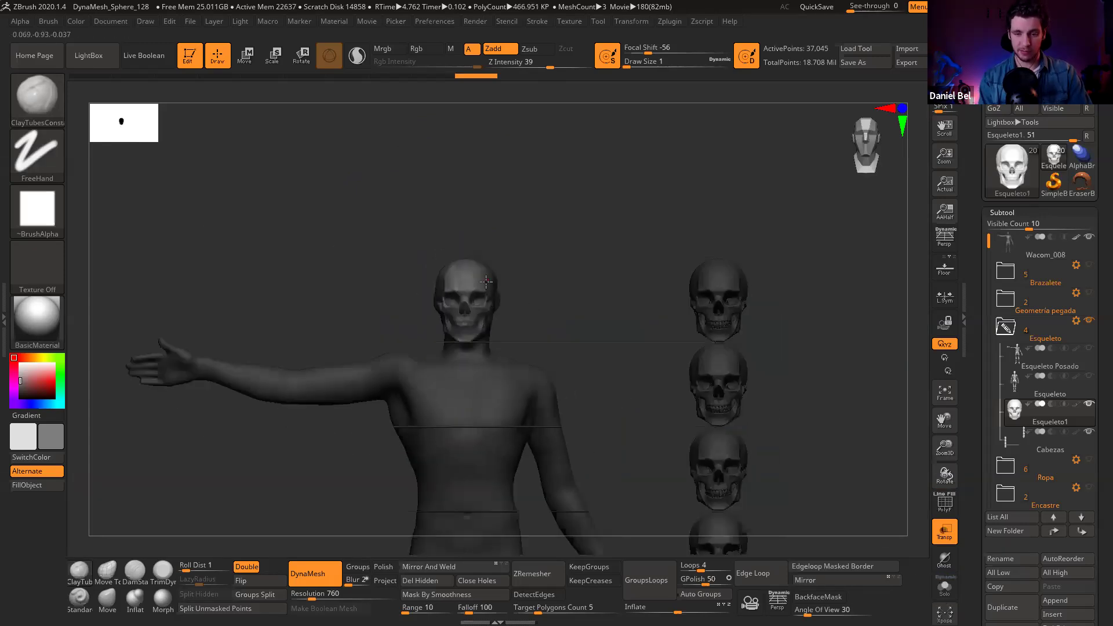
pyautogui.press('w')
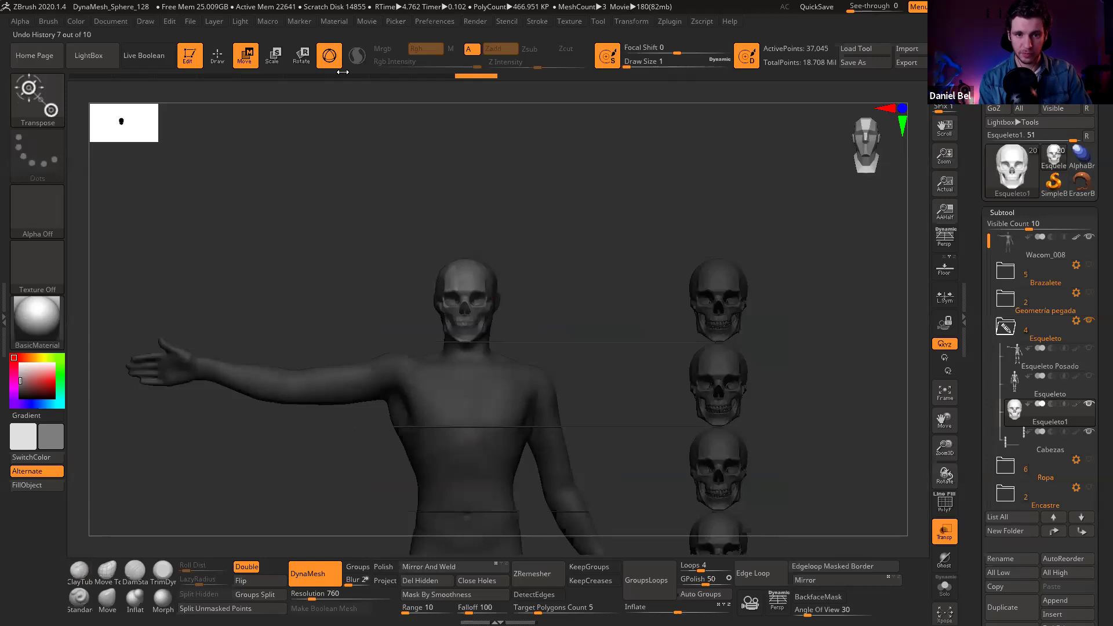
pyautogui.keyDown('alt'); pyautogui.click(474, 277); pyautogui.keyUp('alt')
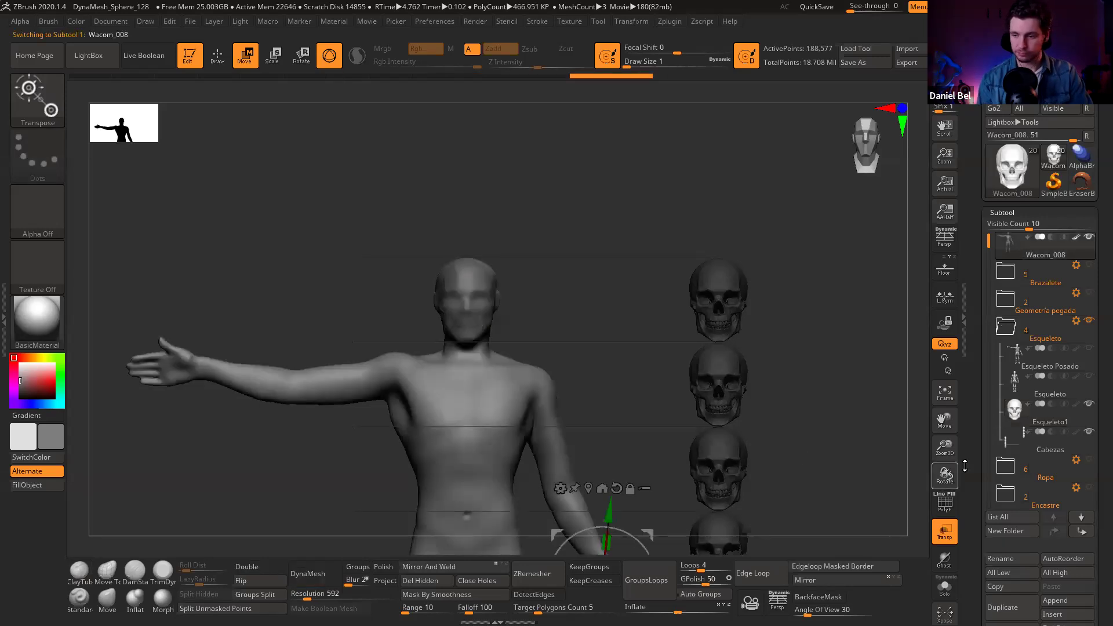
pyautogui.click(1014, 411)
pyautogui.click(944, 585)
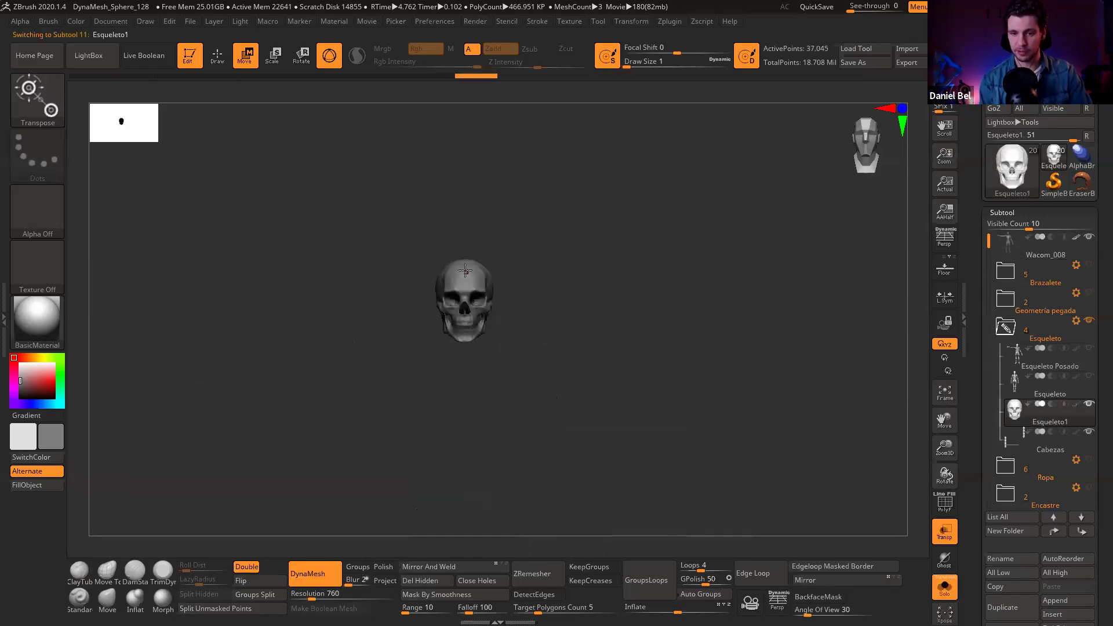
pyautogui.moveTo(659, 305); pyautogui.dragTo(665, 332)
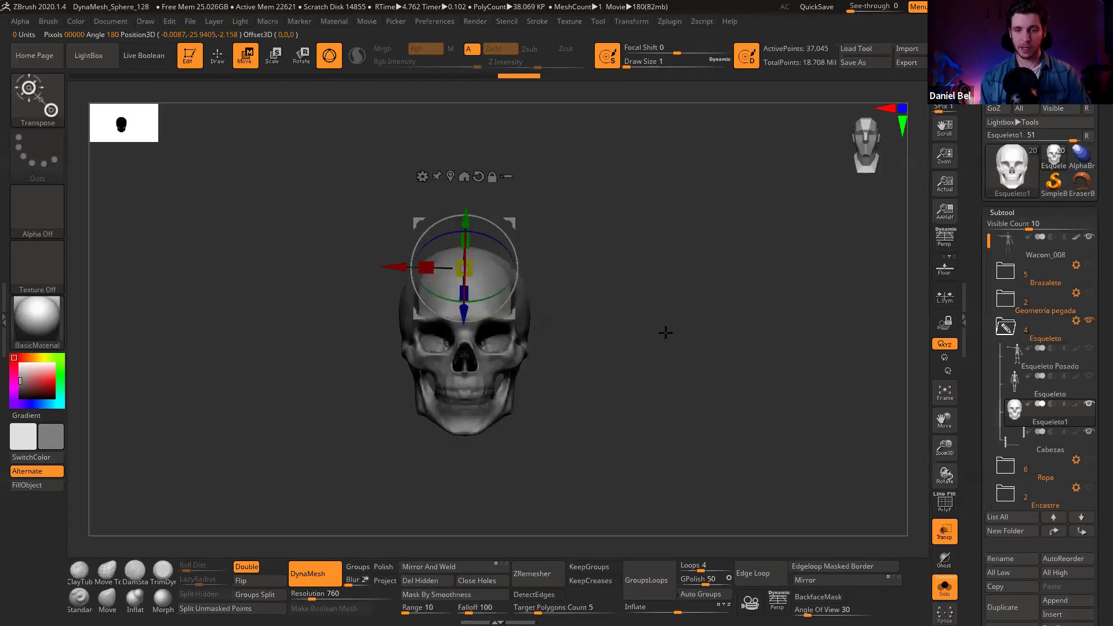
# Step: Show the classic Transpose line in place of the Gizmo 3D, and switch back to the gizmo
pyautogui.click(332, 62)
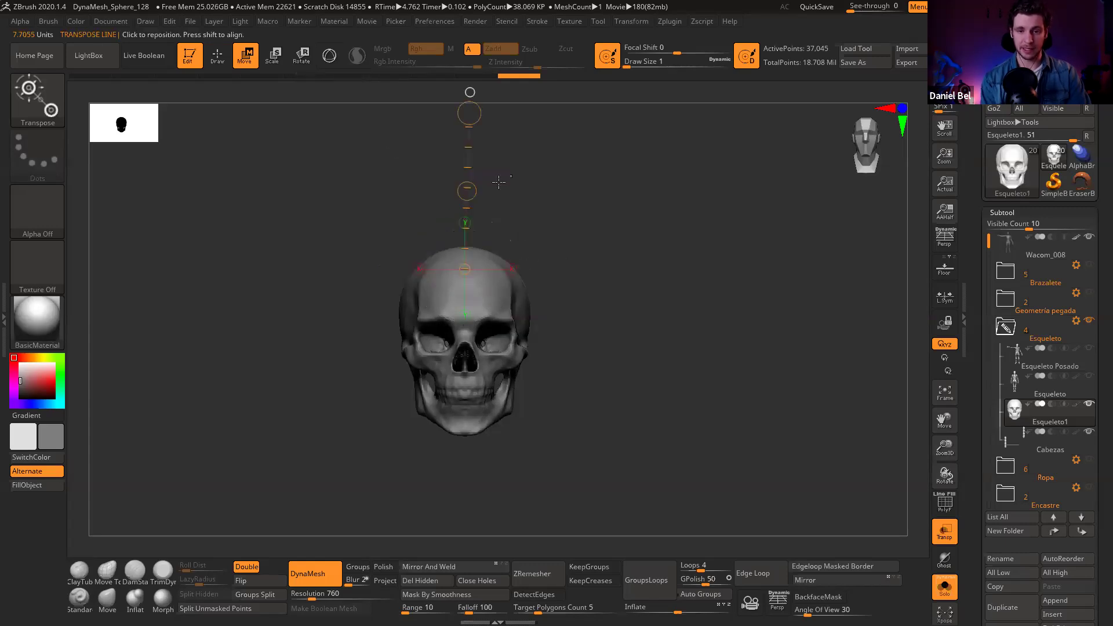
pyautogui.keyDown('alt'); pyautogui.moveTo(564, 203); pyautogui.dragTo(512, 237); pyautogui.keyUp('alt')
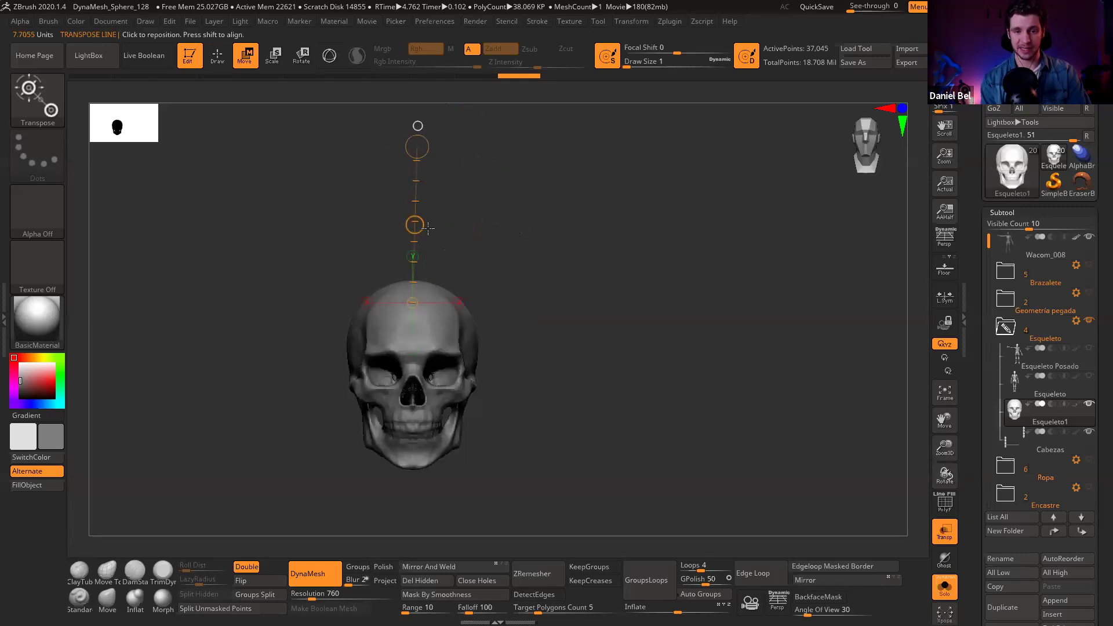
pyautogui.click(331, 61)
# Step: Examine where the gizmo sits in relation to the isolated skull from the front and the side
pyautogui.keyDown('alt'); pyautogui.moveTo(608, 375); pyautogui.dragTo(536, 295); pyautogui.keyUp('alt')
pyautogui.keyDown('alt'); pyautogui.moveTo(466, 257); pyautogui.dragTo(582, 169); pyautogui.keyUp('alt')
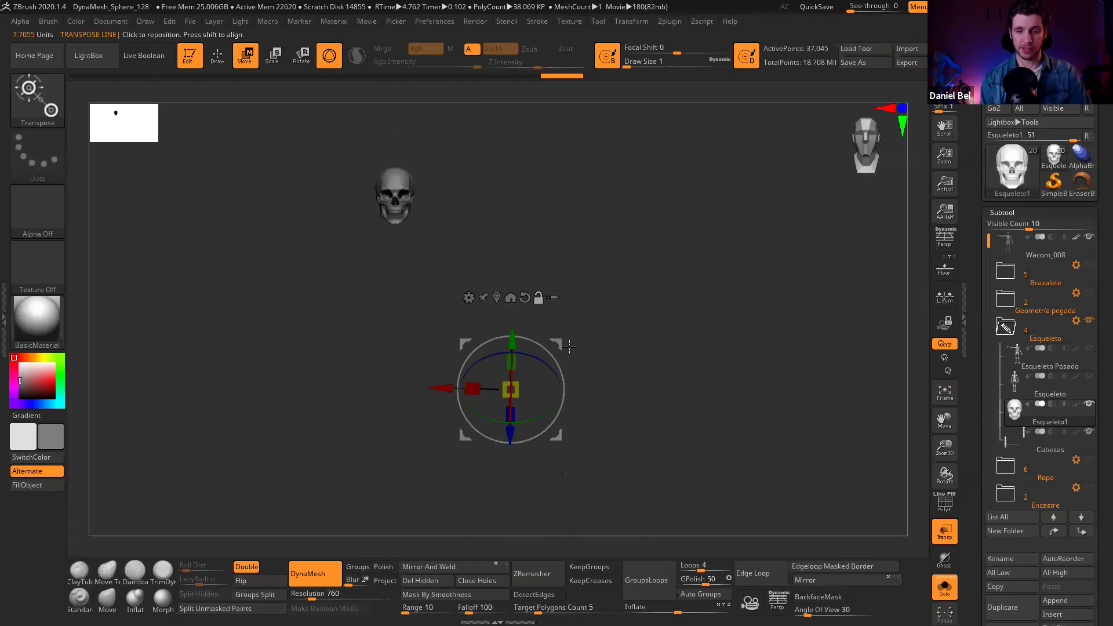
pyautogui.keyDown('alt'); pyautogui.moveTo(543, 343); pyautogui.dragTo(477, 366); pyautogui.keyUp('alt')
pyautogui.moveTo(551, 318); pyautogui.dragTo(569, 348)
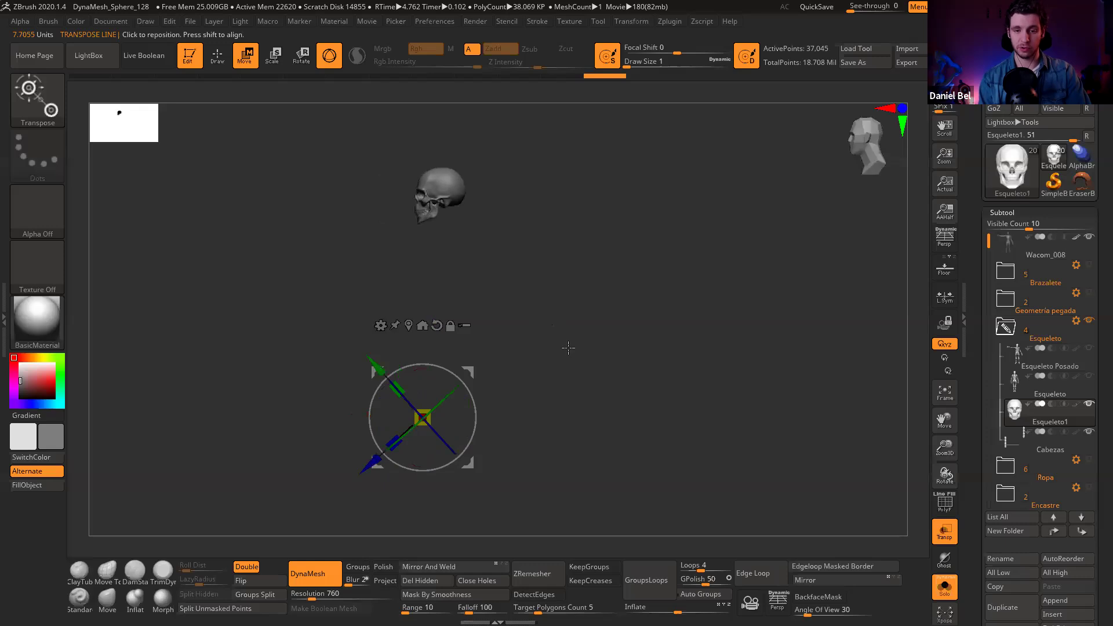
pyautogui.keyDown('shift'); pyautogui.moveTo(513, 266); pyautogui.dragTo(539, 249); pyautogui.keyUp('shift')
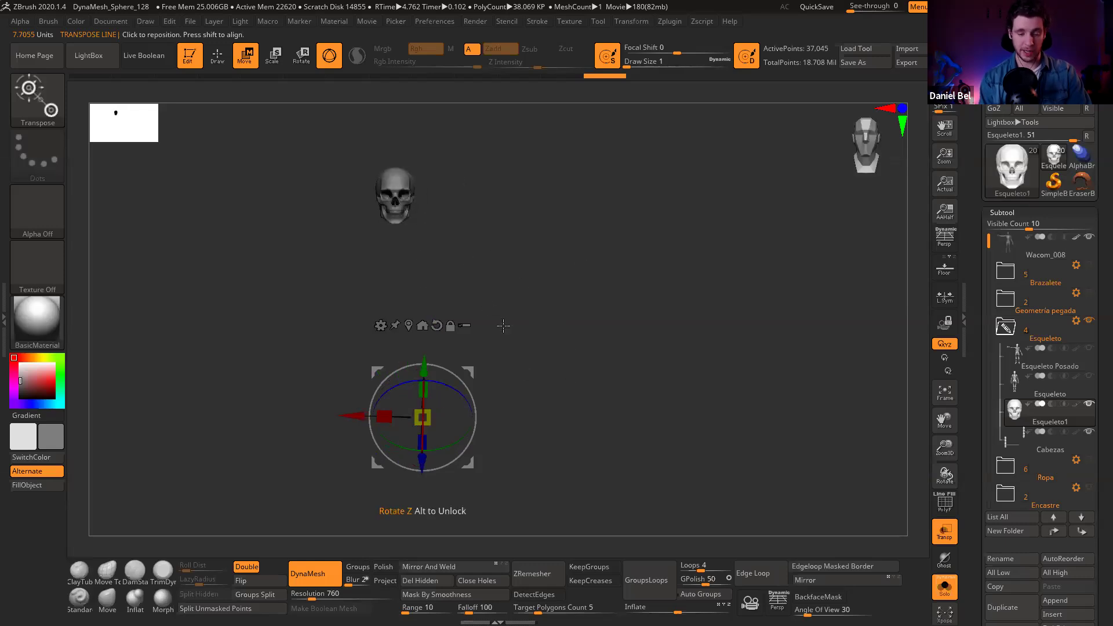
pyautogui.press('f')
pyautogui.keyDown('alt'); pyautogui.moveTo(440, 207); pyautogui.dragTo(422, 189); pyautogui.keyUp('alt')
pyautogui.keyDown('alt'); pyautogui.moveTo(423, 299); pyautogui.dragTo(437, 264); pyautogui.keyUp('alt')
pyautogui.keyDown('alt'); pyautogui.moveTo(586, 413); pyautogui.dragTo(593, 328); pyautogui.keyUp('alt')
pyautogui.keyDown('alt'); pyautogui.moveTo(510, 237); pyautogui.dragTo(524, 368); pyautogui.keyUp('alt')
pyautogui.moveTo(494, 202)
pyautogui.keyDown('alt'); pyautogui.mouseDown()
pyautogui.moveTo(525, 311)
pyautogui.moveTo(505, 312)
pyautogui.mouseUp(); pyautogui.keyUp('alt')
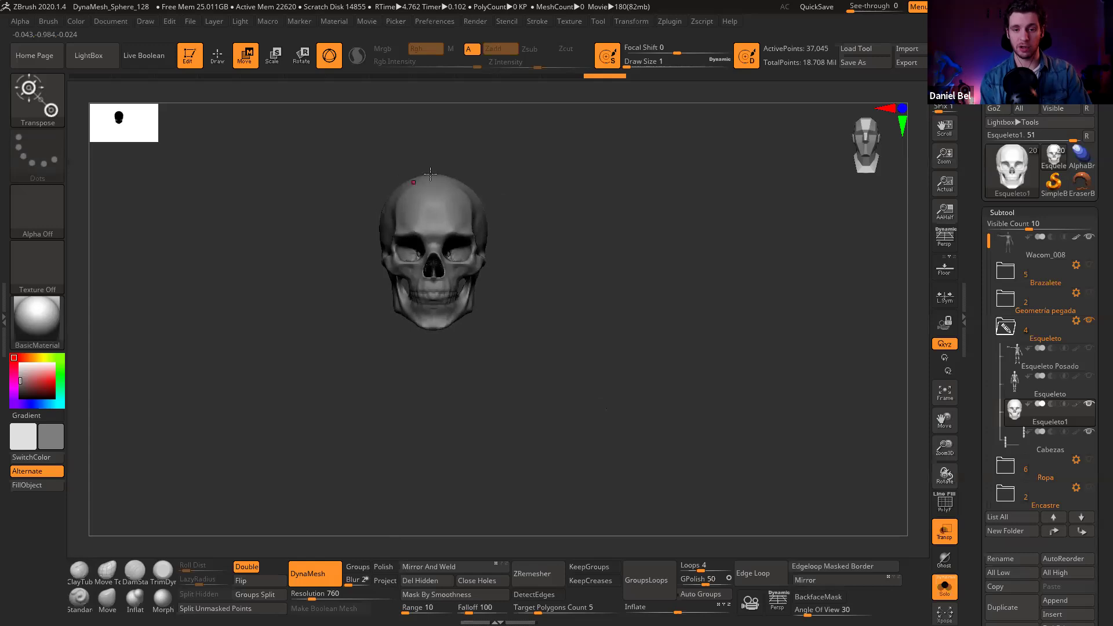
pyautogui.keyDown('alt'); pyautogui.moveTo(549, 383); pyautogui.dragTo(535, 422); pyautogui.keyUp('alt')
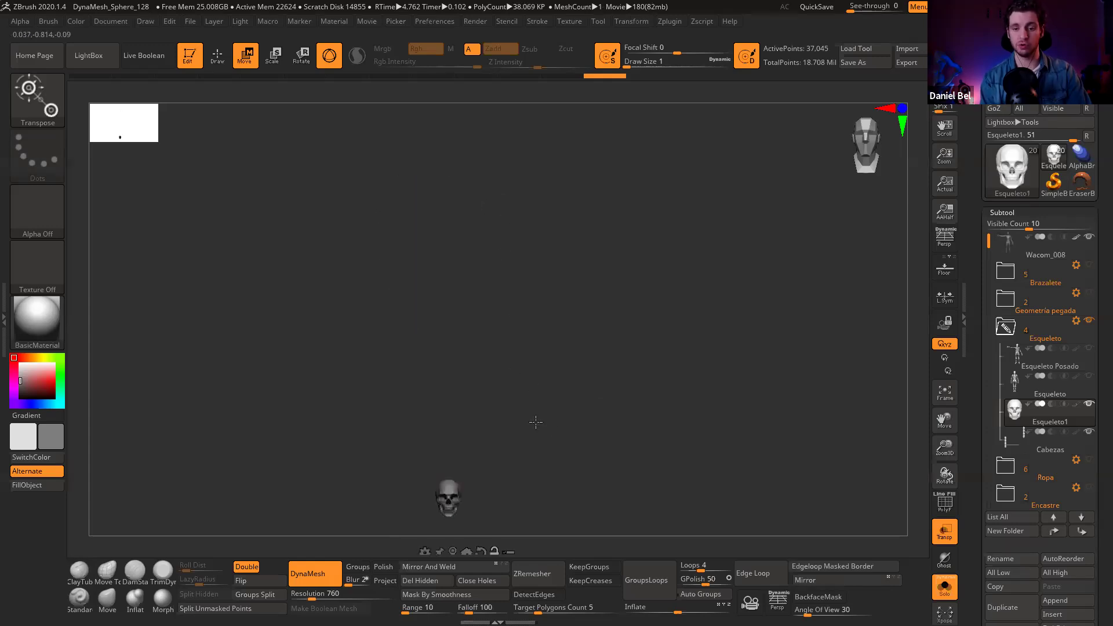
pyautogui.hotkey('ctrl', 'z')
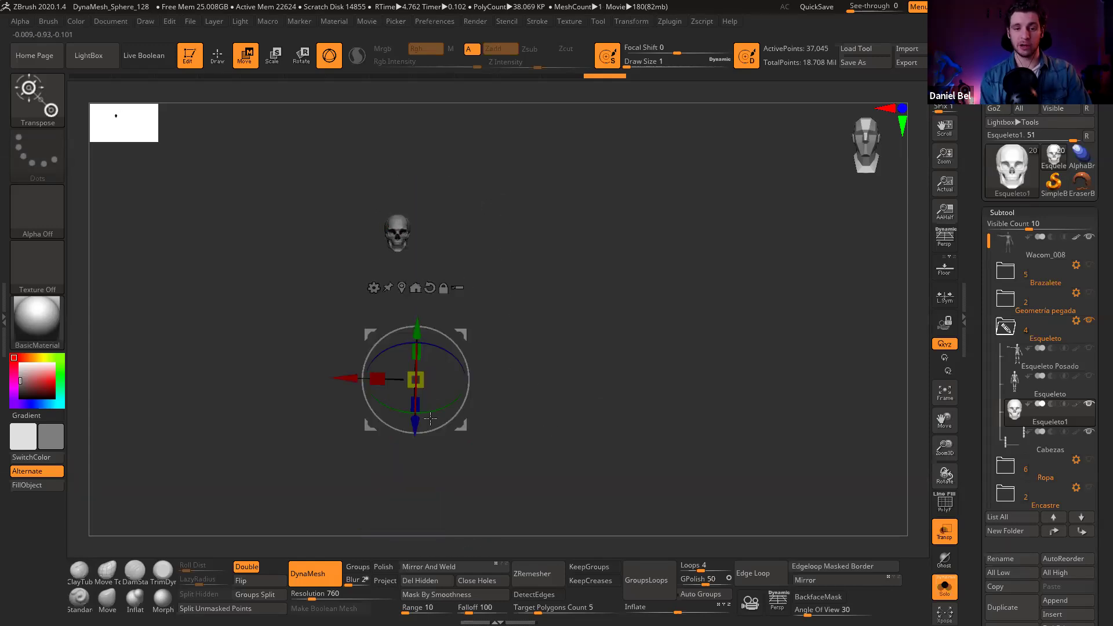
pyautogui.hotkey('ctrl', 'z')
pyautogui.hotkey('ctrl', 'z')
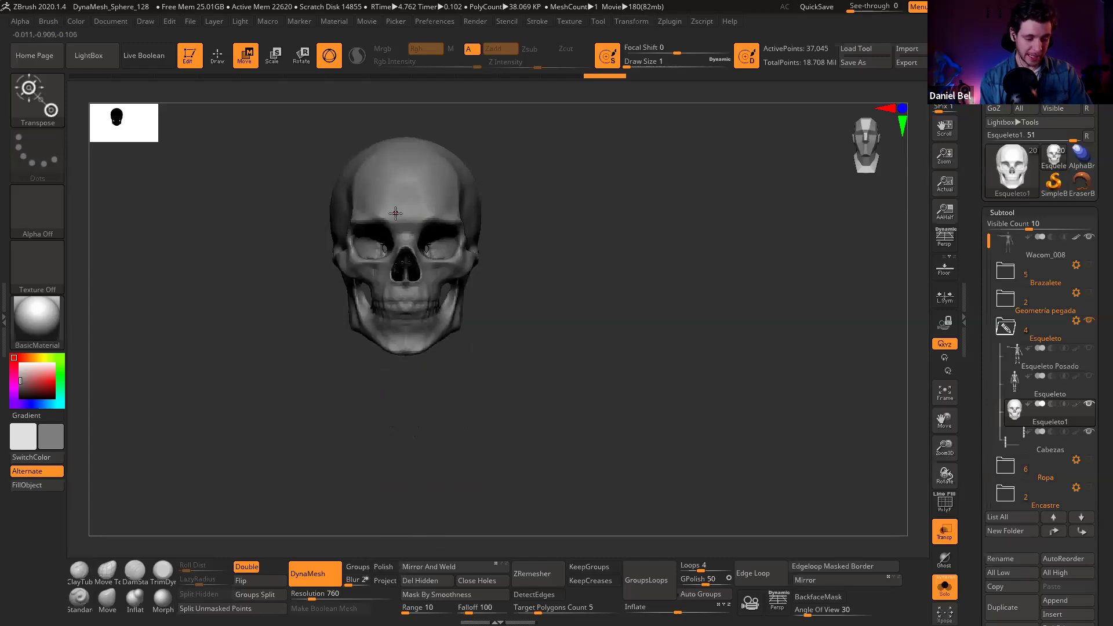
# Step: Place the gizmo on the surface of the skull's forehead and check its tilt from the side
pyautogui.keyDown('alt'); pyautogui.click(402, 186); pyautogui.keyUp('alt')
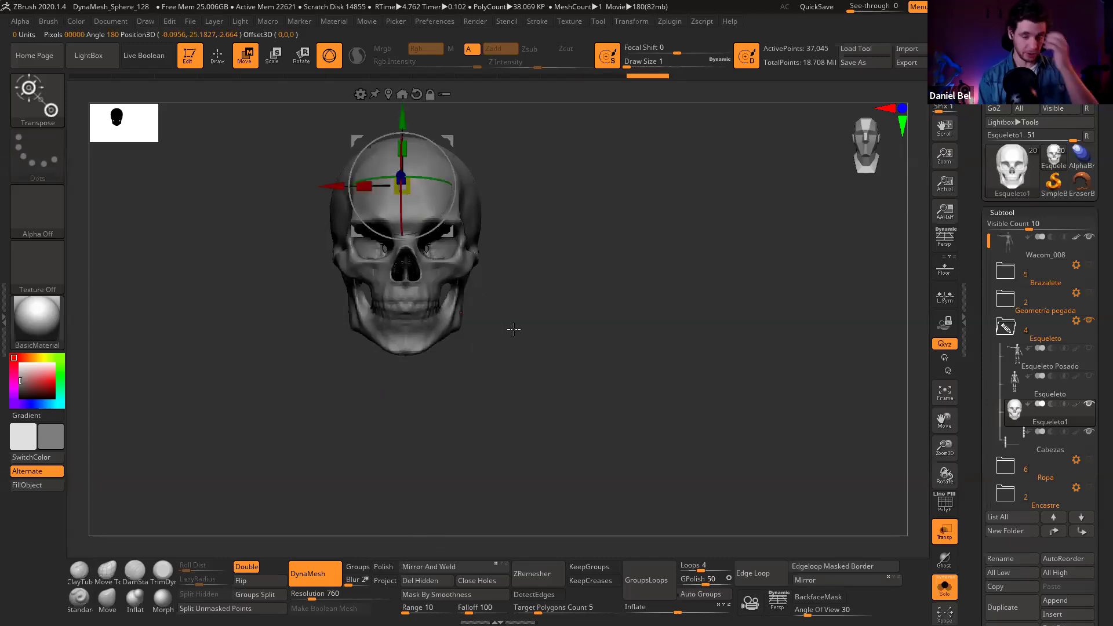
pyautogui.moveTo(557, 291); pyautogui.dragTo(421, 184)
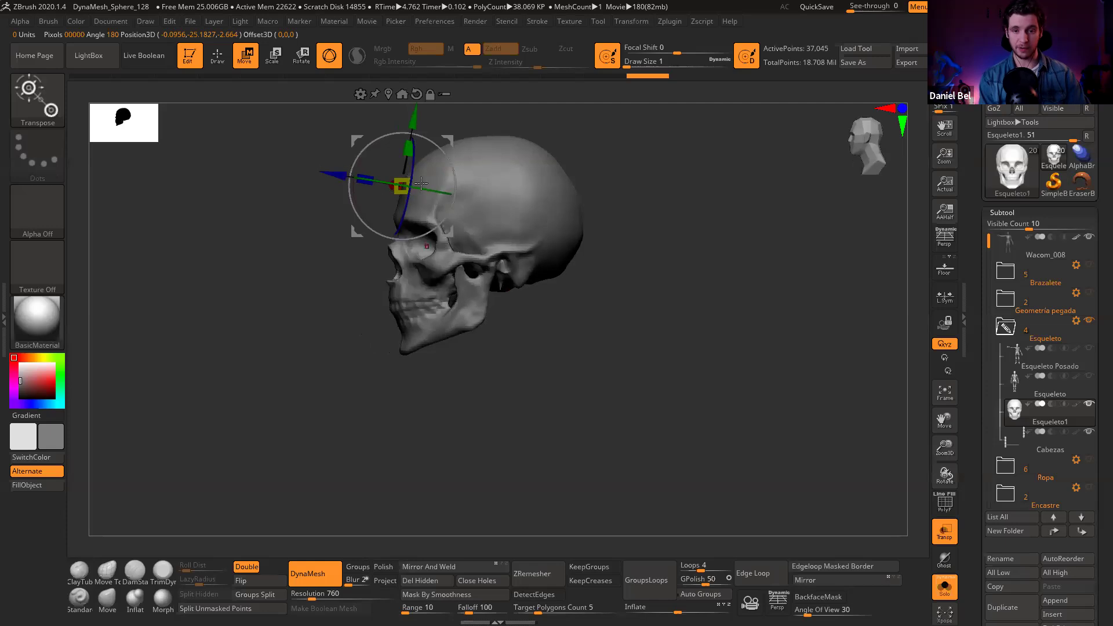
pyautogui.keyDown('ctrl'); pyautogui.moveTo(488, 152); pyautogui.dragTo(481, 185, button='right'); pyautogui.keyUp('ctrl')
pyautogui.keyDown('alt'); pyautogui.moveTo(481, 184); pyautogui.dragTo(449, 264, button='right'); pyautogui.keyUp('alt')
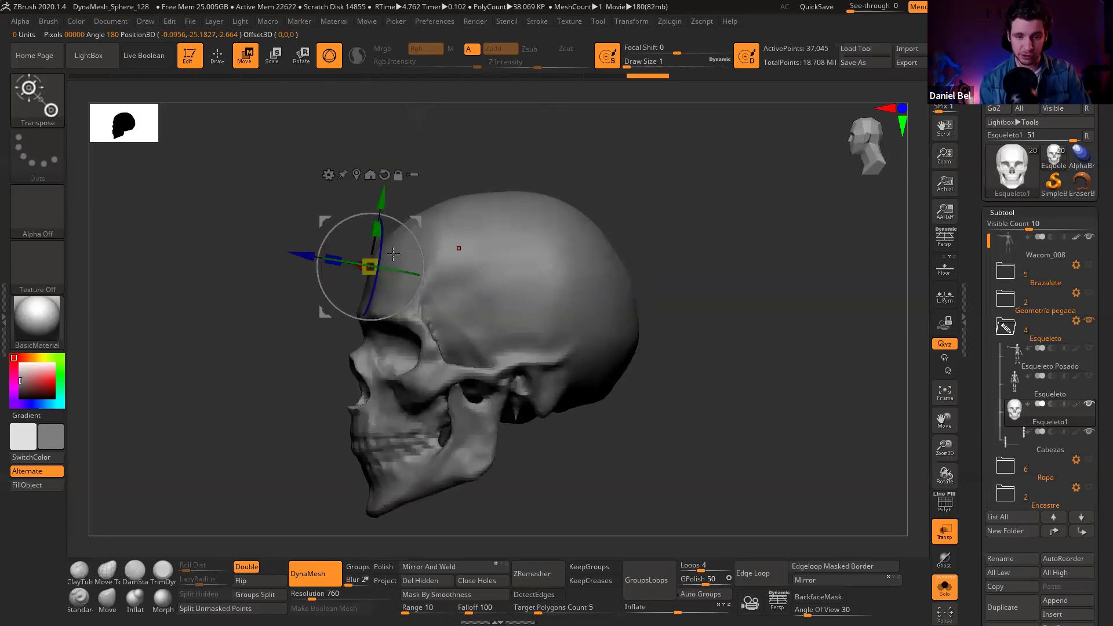
pyautogui.keyDown('ctrl'); pyautogui.moveTo(379, 271); pyautogui.dragTo(369, 330, button='right'); pyautogui.keyUp('ctrl')
# Step: Turn on the PolyFrame display and examine how the gizmo aligns with the polygons of the forehead
pyautogui.hotkey('shift', 'f')
pyautogui.keyDown('alt'); pyautogui.moveTo(368, 330); pyautogui.dragTo(367, 267); pyautogui.keyUp('alt')
pyautogui.moveTo(377, 264); pyautogui.dragTo(350, 325, button='right')
pyautogui.keyDown('alt'); pyautogui.moveTo(304, 254); pyautogui.dragTo(294, 224, button='right'); pyautogui.keyUp('alt')
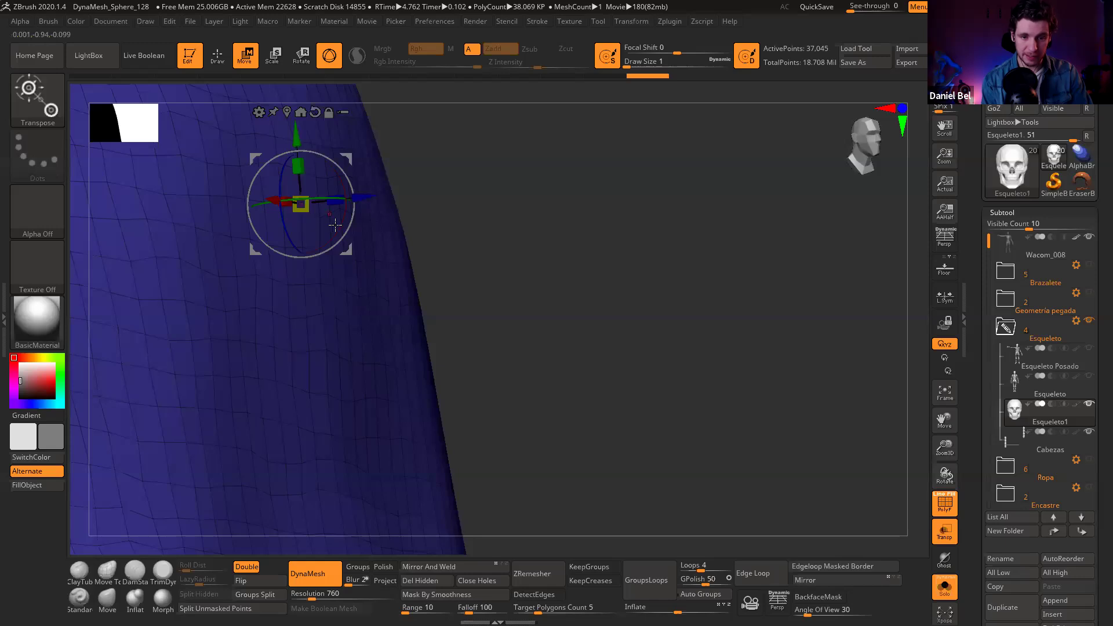
pyautogui.moveTo(426, 229); pyautogui.dragTo(542, 239, button='right')
pyautogui.moveTo(457, 216); pyautogui.dragTo(327, 189)
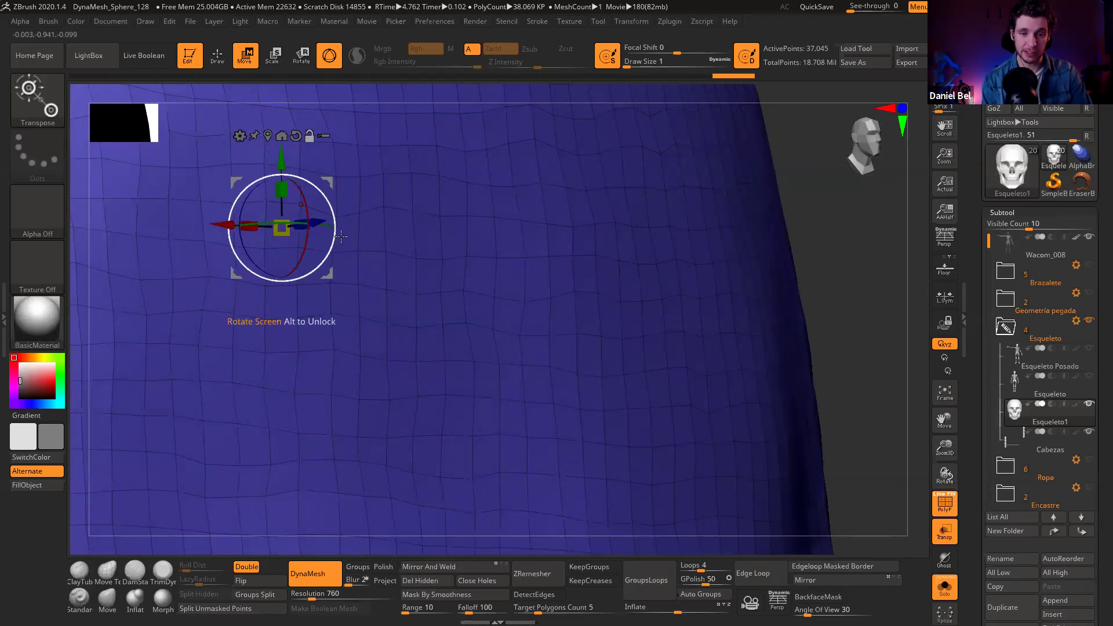
pyautogui.keyDown('ctrl'); pyautogui.moveTo(387, 295); pyautogui.dragTo(375, 181, button='right'); pyautogui.keyUp('ctrl')
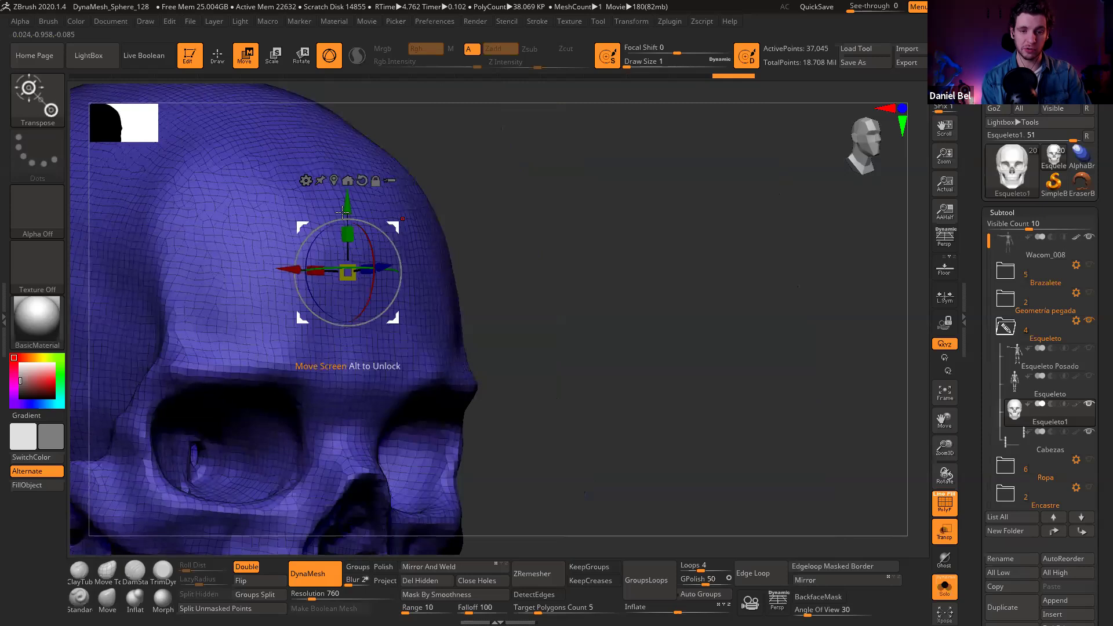
# Step: Reposition the gizmo on several points of the forehead to show how it takes on the surface's orientation
pyautogui.keyDown('alt'); pyautogui.click(318, 285); pyautogui.keyUp('alt')
pyautogui.keyDown('alt'); pyautogui.click(276, 231); pyautogui.keyUp('alt')
pyautogui.moveTo(309, 215); pyautogui.dragTo(254, 195, button='right')
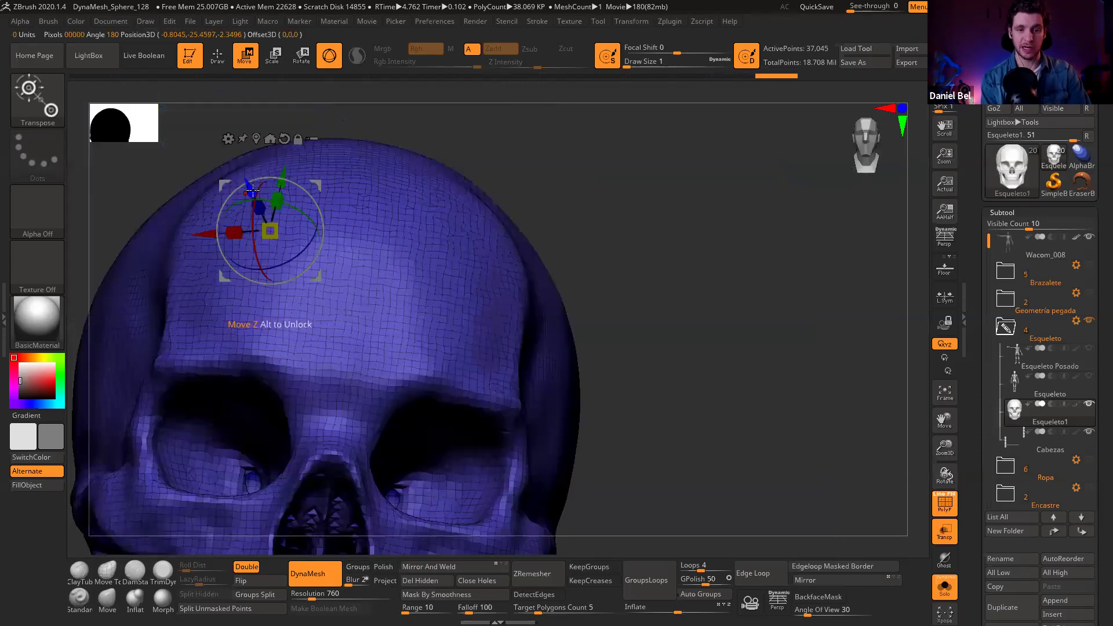
pyautogui.moveTo(421, 295); pyautogui.dragTo(425, 266, button='right')
pyautogui.keyDown('alt'); pyautogui.click(426, 268); pyautogui.keyUp('alt')
pyautogui.keyDown('alt'); pyautogui.click(481, 335); pyautogui.keyUp('alt')
pyautogui.keyDown('alt'); pyautogui.click(481, 335); pyautogui.keyUp('alt')
pyautogui.keyDown('ctrl'); pyautogui.moveTo(658, 291); pyautogui.dragTo(605, 276, button='right'); pyautogui.keyUp('ctrl')
# Step: Try transforming the skull with the tilted gizmo, undoing each attempt and returning to the front view
pyautogui.moveTo(466, 264); pyautogui.dragTo(501, 403)
pyautogui.hotkey('ctrl', 'z')
pyautogui.keyDown('shift'); pyautogui.moveTo(595, 287); pyautogui.dragTo(491, 299); pyautogui.keyUp('shift')
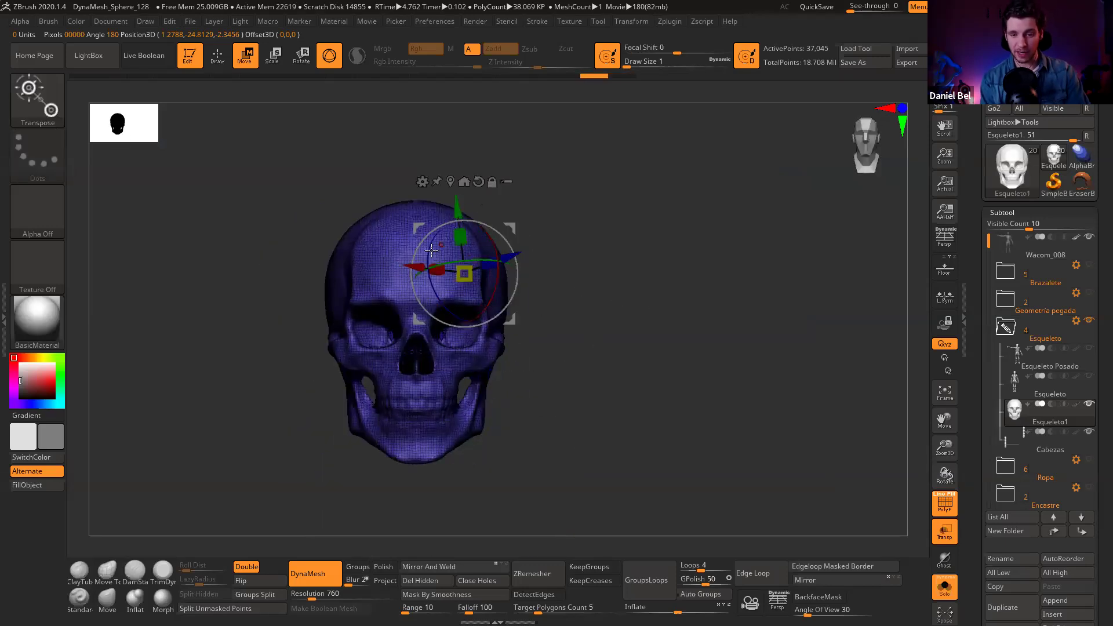
pyautogui.moveTo(431, 244); pyautogui.dragTo(524, 219)
pyautogui.hotkey('ctrl', 'z')
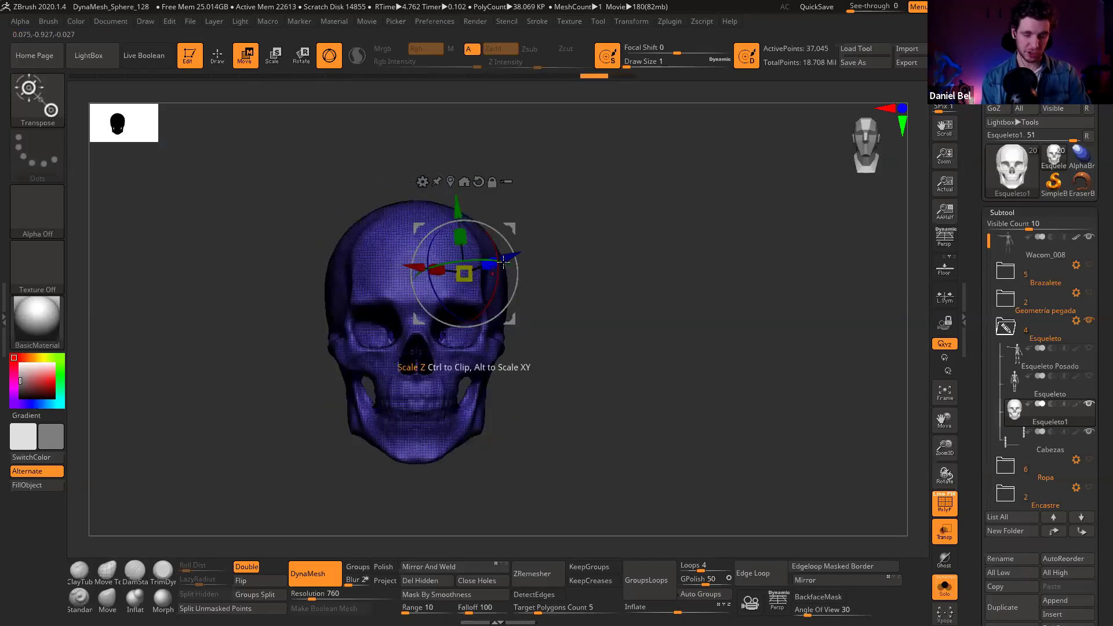
pyautogui.moveTo(493, 237)
pyautogui.mouseDown()
pyautogui.moveTo(501, 292)
pyautogui.moveTo(491, 253)
pyautogui.mouseUp()
pyautogui.hotkey('ctrl', 'z')
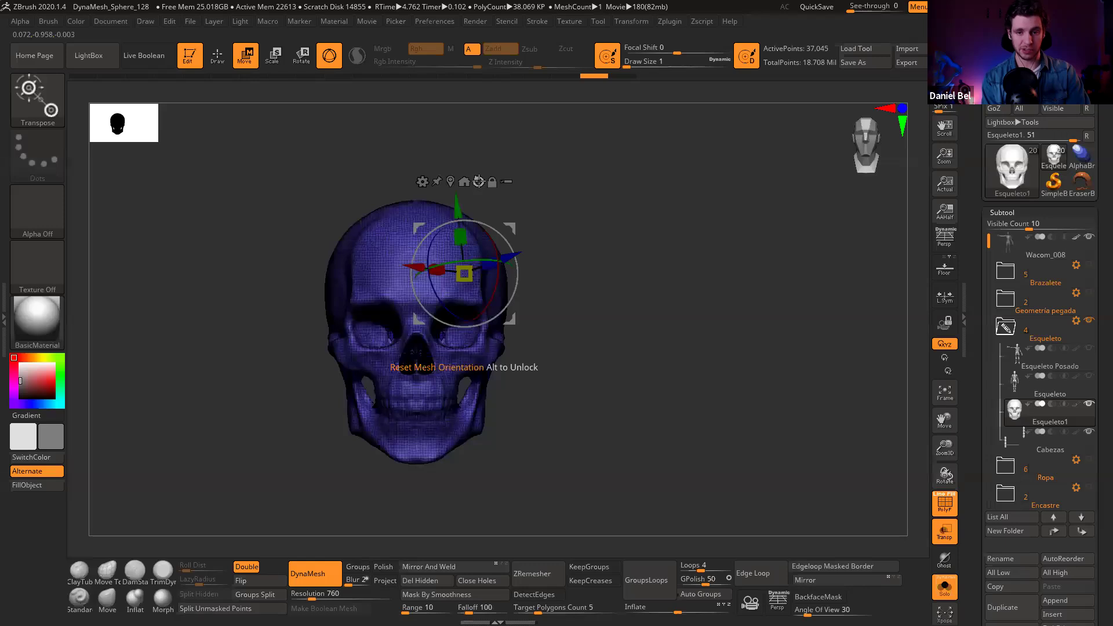
# Step: Reset the gizmo's orientation without affecting the skull, and send the gizmo to the unmasked mesh center
pyautogui.click(479, 182)
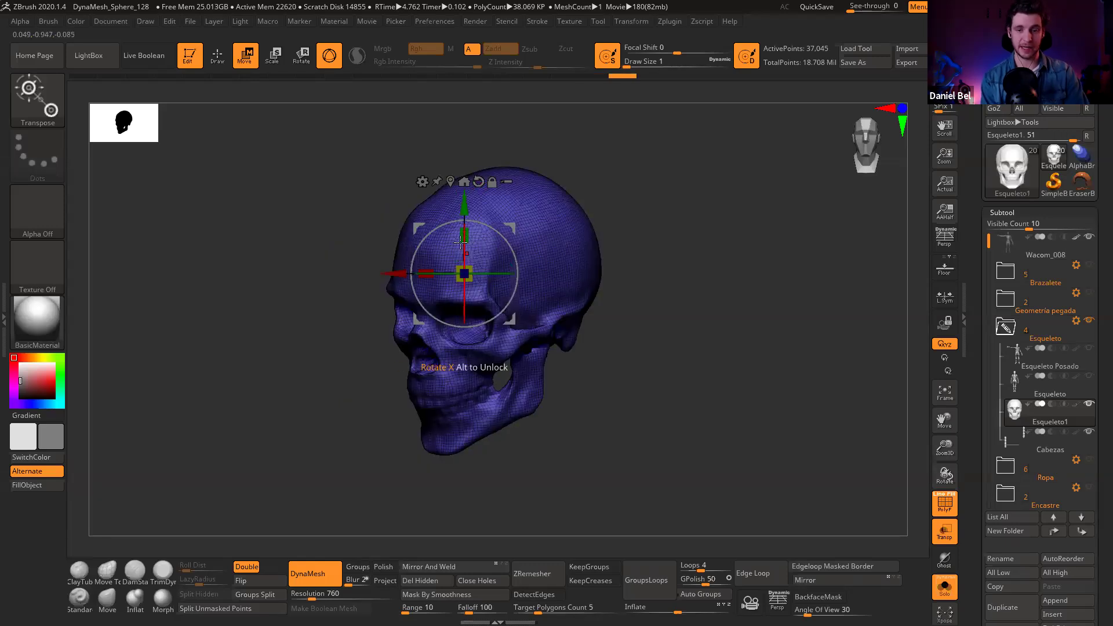
pyautogui.keyDown('shift'); pyautogui.moveTo(485, 253); pyautogui.dragTo(485, 172, button='right'); pyautogui.keyUp('shift')
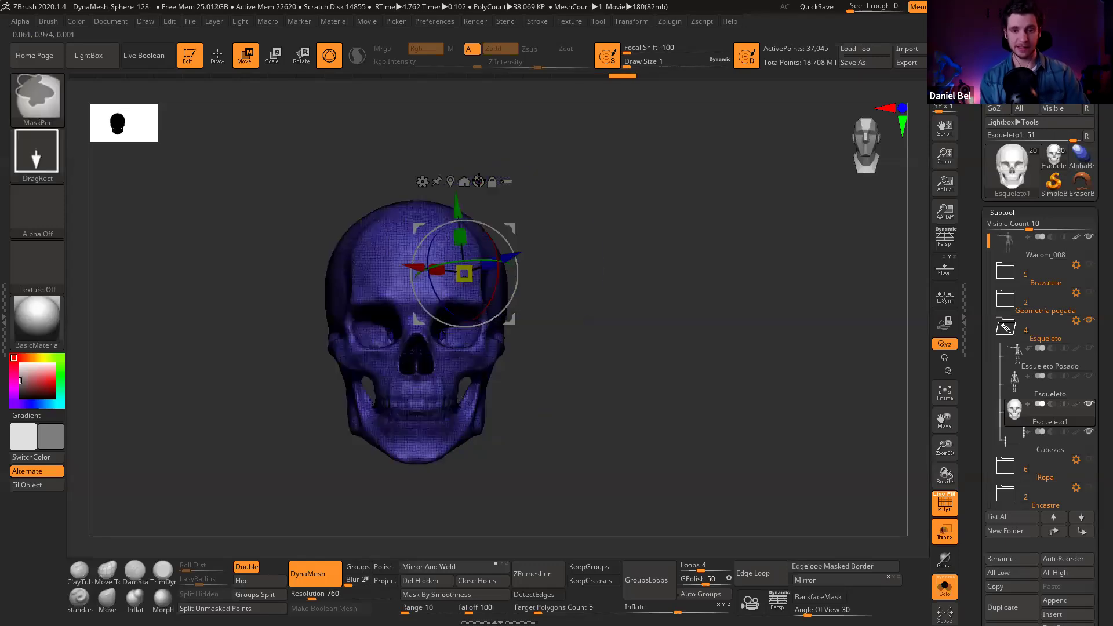
pyautogui.keyDown('alt'); pyautogui.click(479, 181); pyautogui.keyUp('alt')
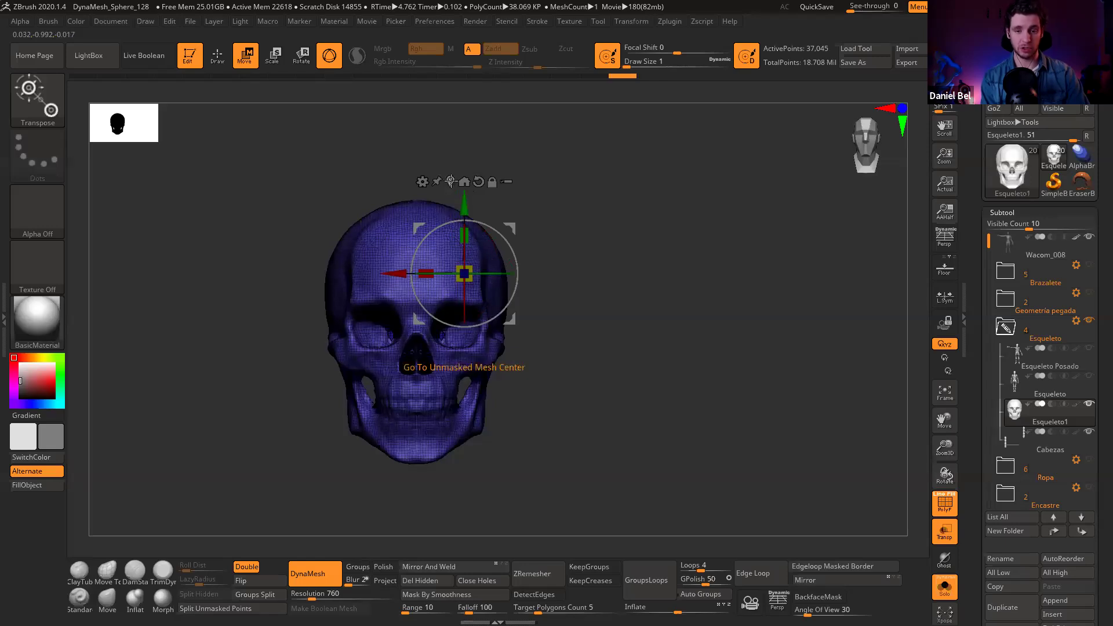
pyautogui.click(450, 181)
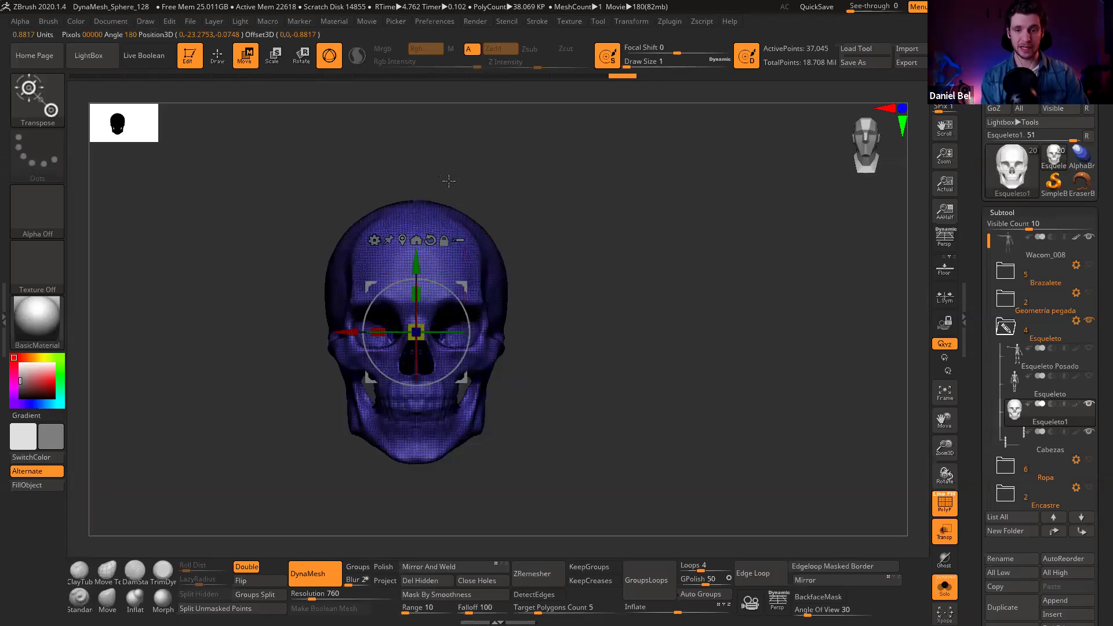
# Step: Turn off Solo to bring back the body, and hide the Cabezas subtool
pyautogui.keyDown('ctrl'); pyautogui.moveTo(410, 282); pyautogui.dragTo(421, 331, button='right'); pyautogui.keyUp('ctrl')
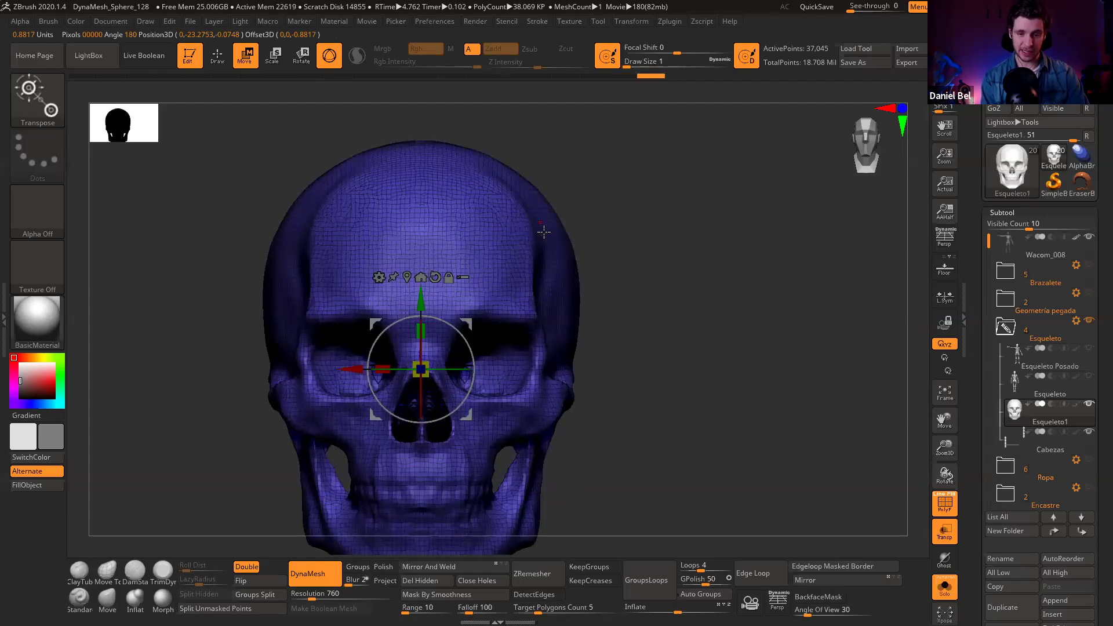
pyautogui.keyDown('shift'); pyautogui.moveTo(483, 249); pyautogui.dragTo(453, 355, button='right'); pyautogui.keyUp('shift')
pyautogui.keyDown('ctrl'); pyautogui.moveTo(667, 341); pyautogui.dragTo(585, 264, button='right'); pyautogui.keyUp('ctrl')
pyautogui.keyDown('shift'); pyautogui.moveTo(700, 294); pyautogui.dragTo(753, 297, button='right'); pyautogui.keyUp('shift')
pyautogui.keyDown('ctrl'); pyautogui.moveTo(643, 346); pyautogui.dragTo(530, 185, button='right'); pyautogui.keyUp('ctrl')
pyautogui.click(945, 588)
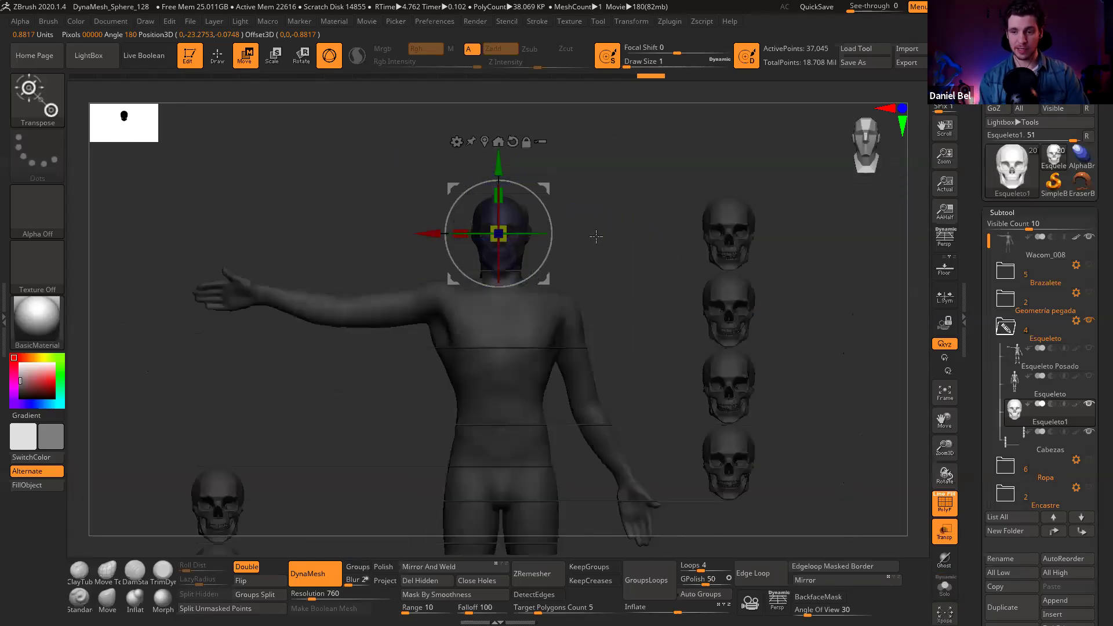
pyautogui.click(1089, 436)
pyautogui.hotkey('shift', 'f')
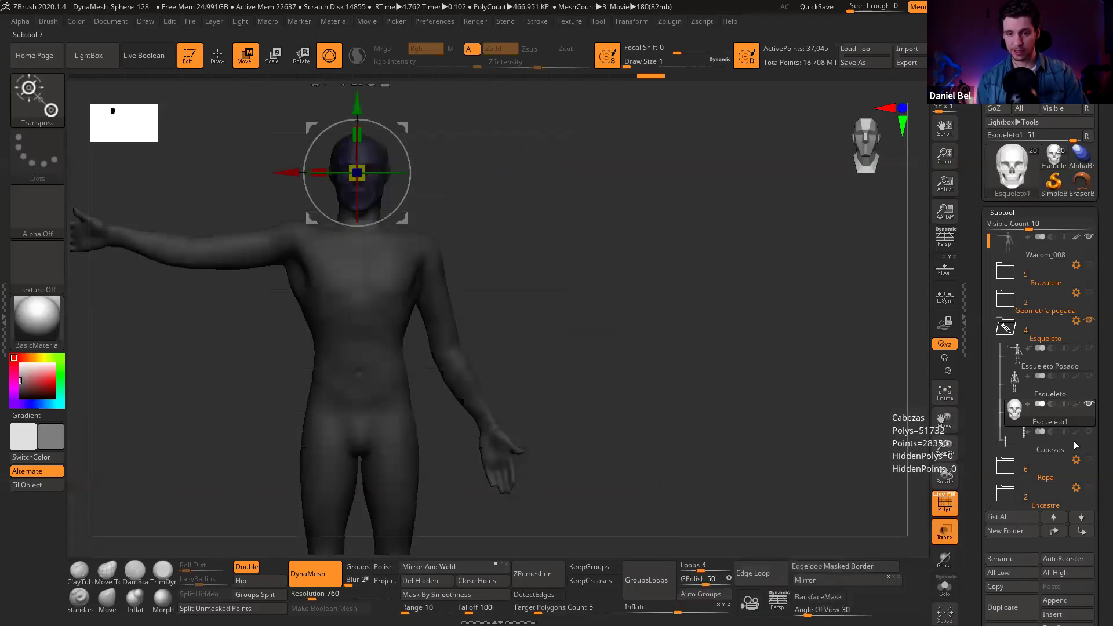
# Step: Move the skull along the X axis out of the body's head to a free spot beside it
pyautogui.moveTo(316, 172); pyautogui.dragTo(504, 171)
pyautogui.hotkey('shift', 'f')
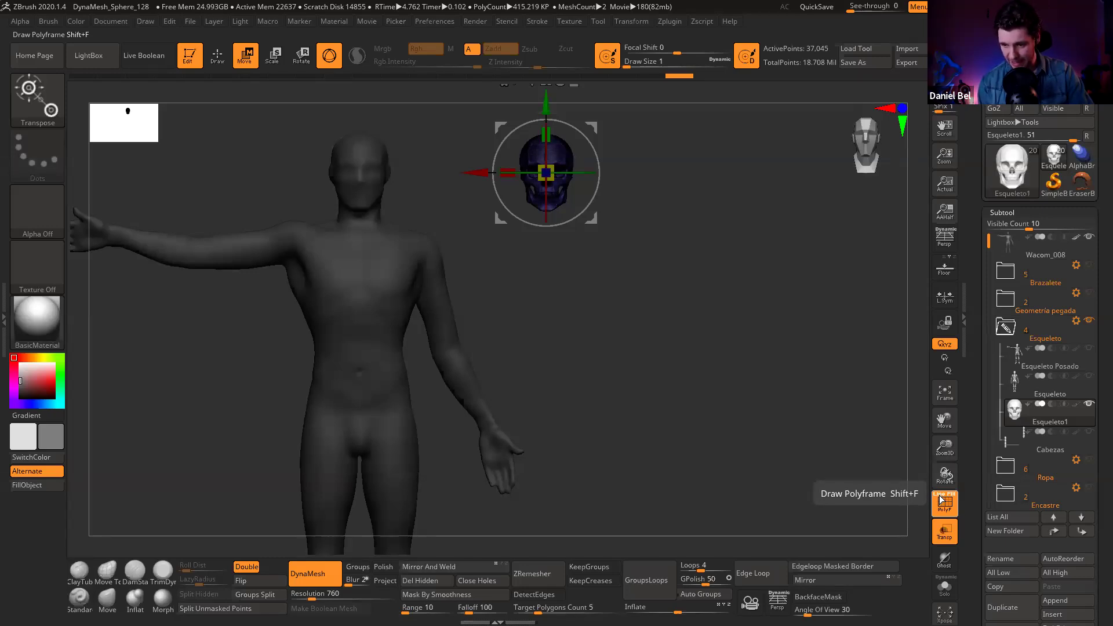
pyautogui.press('f')
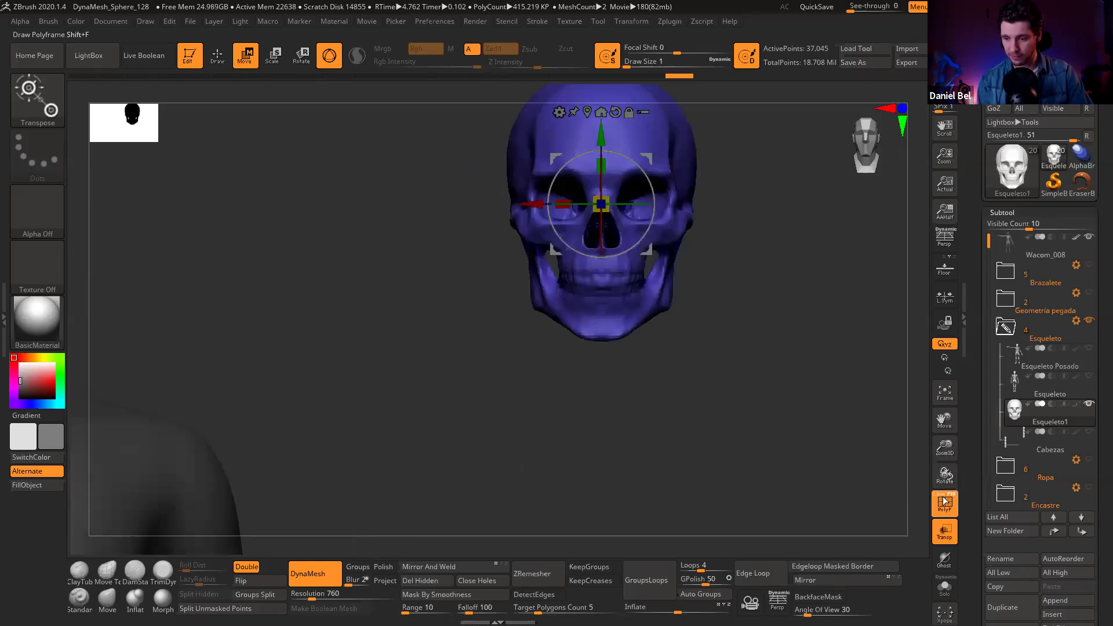
# Step: Compare the PolyFrame line display on and off on the skull, leaving only the polygroup fill shown
pyautogui.click(945, 500)
pyautogui.click(945, 500)
pyautogui.click(945, 500)
pyautogui.click(945, 499)
pyautogui.click(943, 497)
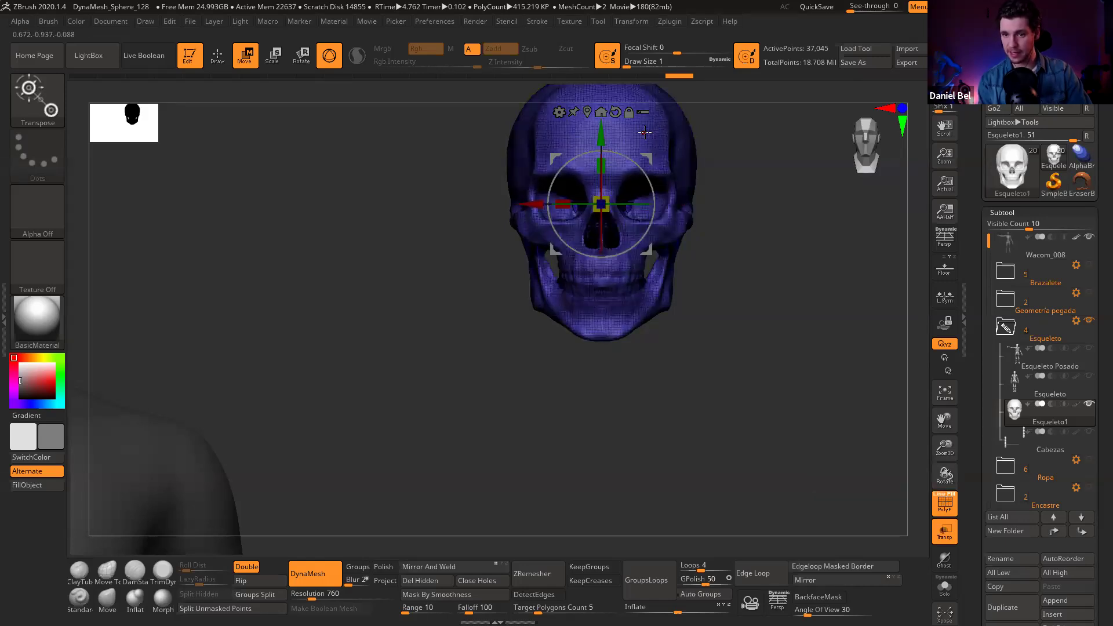
pyautogui.click(943, 497)
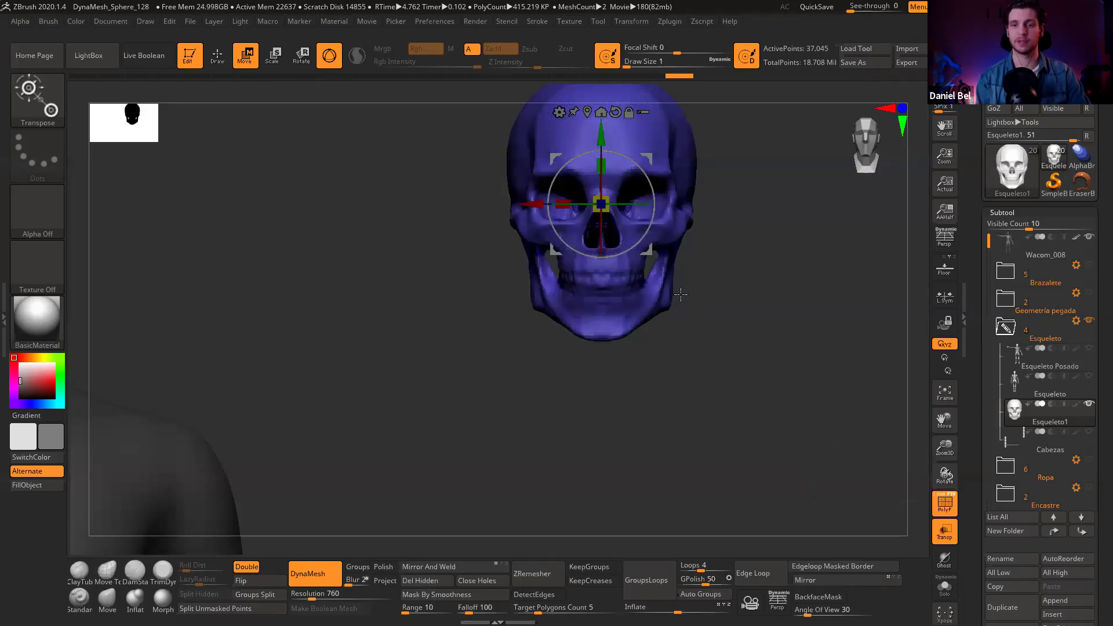
# Step: Shift the skull farther away from the body along the X axis
pyautogui.keyDown('ctrl'); pyautogui.moveTo(681, 296); pyautogui.dragTo(662, 240, button='right'); pyautogui.keyUp('ctrl')
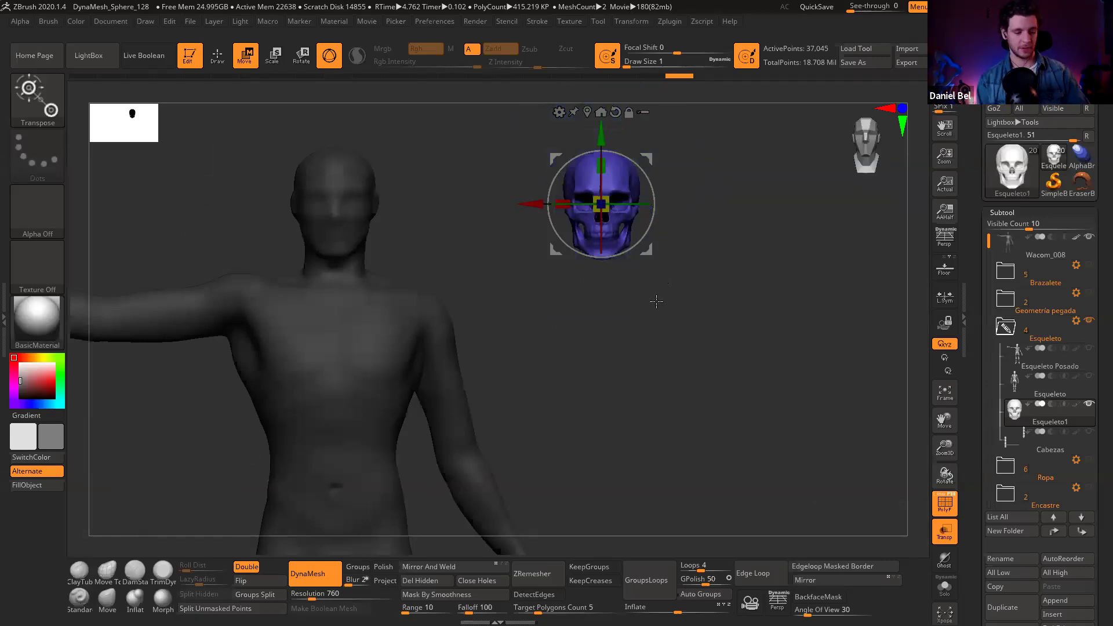
pyautogui.scroll(-5, 657, 299)
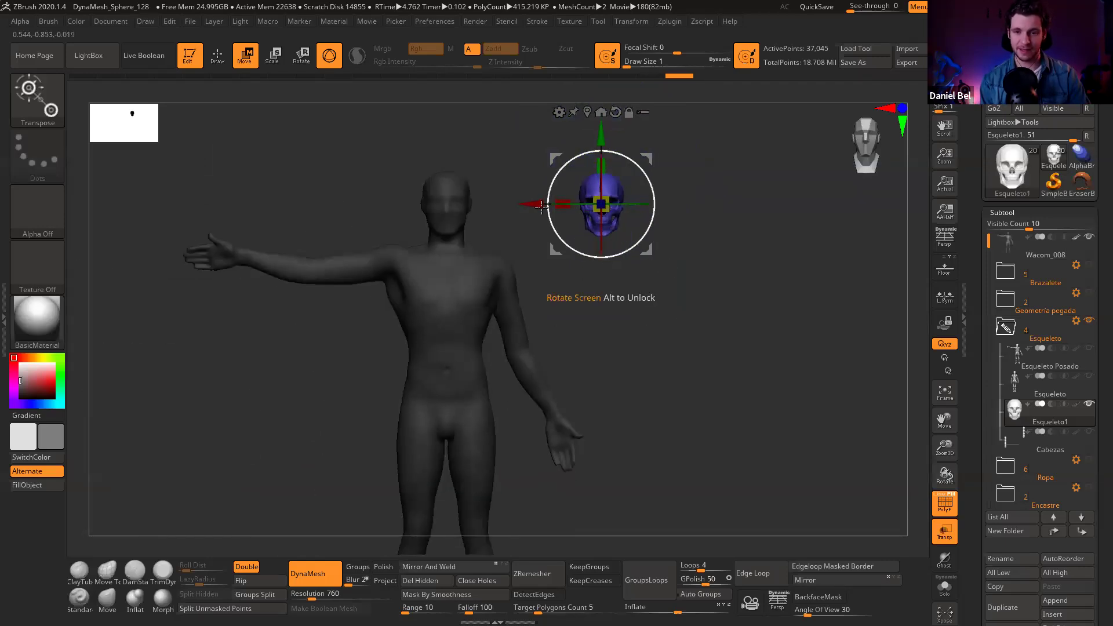
pyautogui.moveTo(565, 204); pyautogui.dragTo(609, 264)
pyautogui.keyDown('ctrl'); pyautogui.moveTo(631, 236); pyautogui.dragTo(612, 176, button='right'); pyautogui.keyUp('ctrl')
pyautogui.keyDown('alt'); pyautogui.moveTo(612, 176); pyautogui.dragTo(586, 148, button='right'); pyautogui.keyUp('alt')
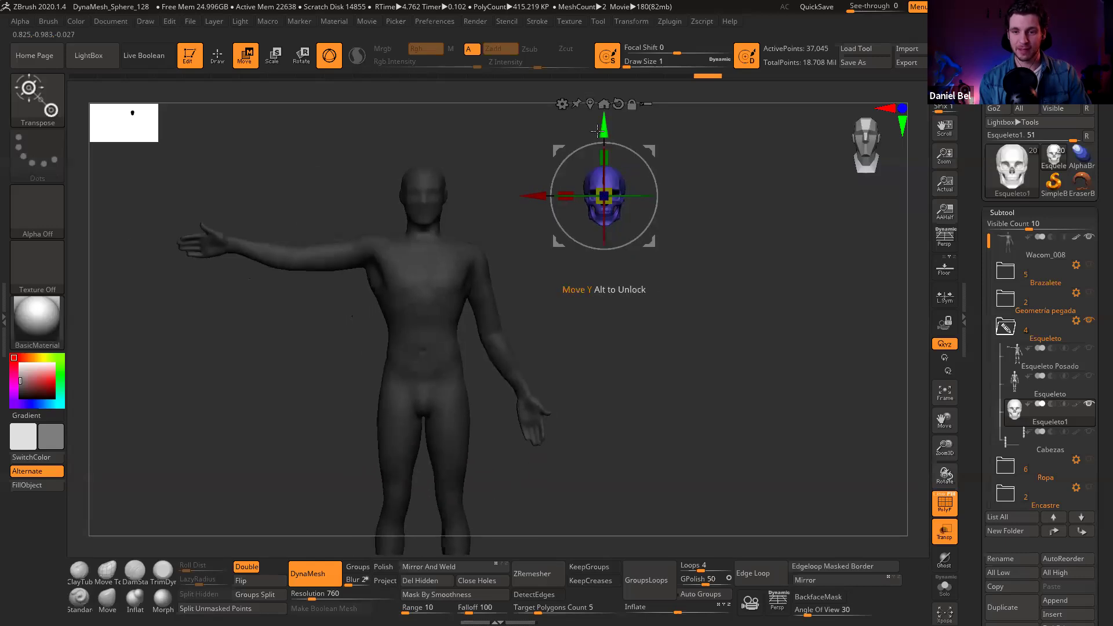
# Step: Examine the skull's size and position against the whole body before building the stack of skulls
pyautogui.keyDown('alt'); pyautogui.moveTo(568, 255); pyautogui.dragTo(587, 233, button='right'); pyautogui.keyUp('alt')
pyautogui.keyDown('ctrl'); pyautogui.moveTo(614, 282); pyautogui.dragTo(607, 311, button='right'); pyautogui.keyUp('ctrl')
pyautogui.keyDown('alt'); pyautogui.moveTo(561, 261); pyautogui.dragTo(526, 242, button='right'); pyautogui.keyUp('alt')
pyautogui.keyDown('ctrl'); pyautogui.moveTo(526, 242); pyautogui.dragTo(596, 254, button='right'); pyautogui.keyUp('ctrl')
pyautogui.keyDown('ctrl'); pyautogui.moveTo(598, 293); pyautogui.dragTo(602, 244, button='right'); pyautogui.keyUp('ctrl')
pyautogui.keyDown('alt'); pyautogui.moveTo(603, 244); pyautogui.dragTo(577, 308, button='right'); pyautogui.keyUp('alt')
pyautogui.keyDown('ctrl'); pyautogui.moveTo(577, 308); pyautogui.dragTo(563, 192, button='right'); pyautogui.keyUp('ctrl')
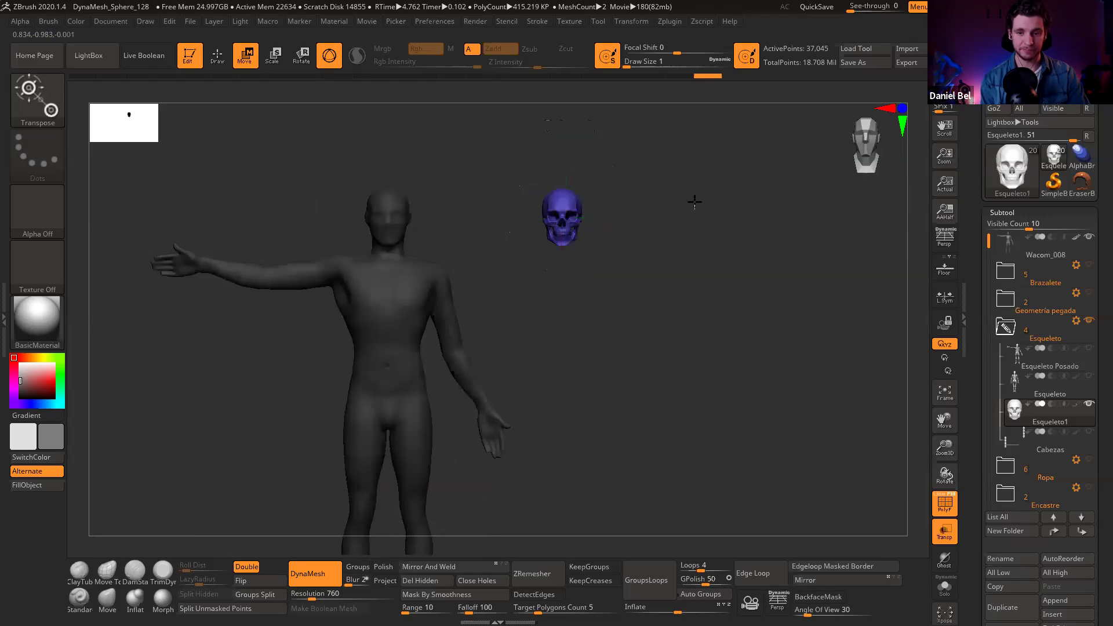
pyautogui.keyDown('ctrl'); pyautogui.moveTo(693, 199); pyautogui.dragTo(616, 157, button='right'); pyautogui.keyUp('ctrl')
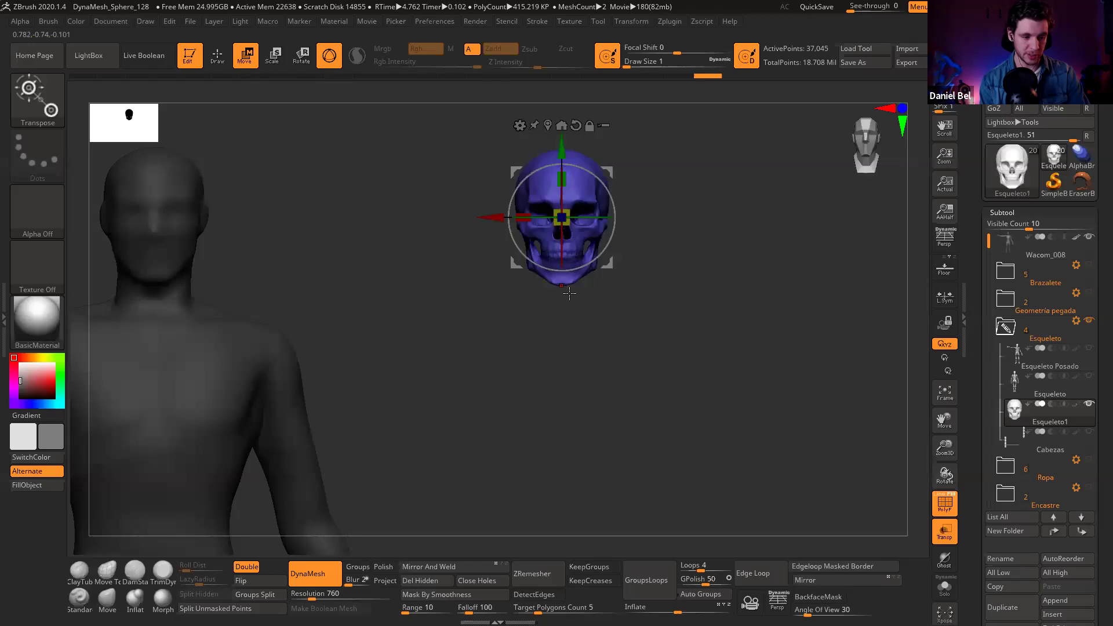
pyautogui.moveTo(694, 363); pyautogui.dragTo(658, 346)
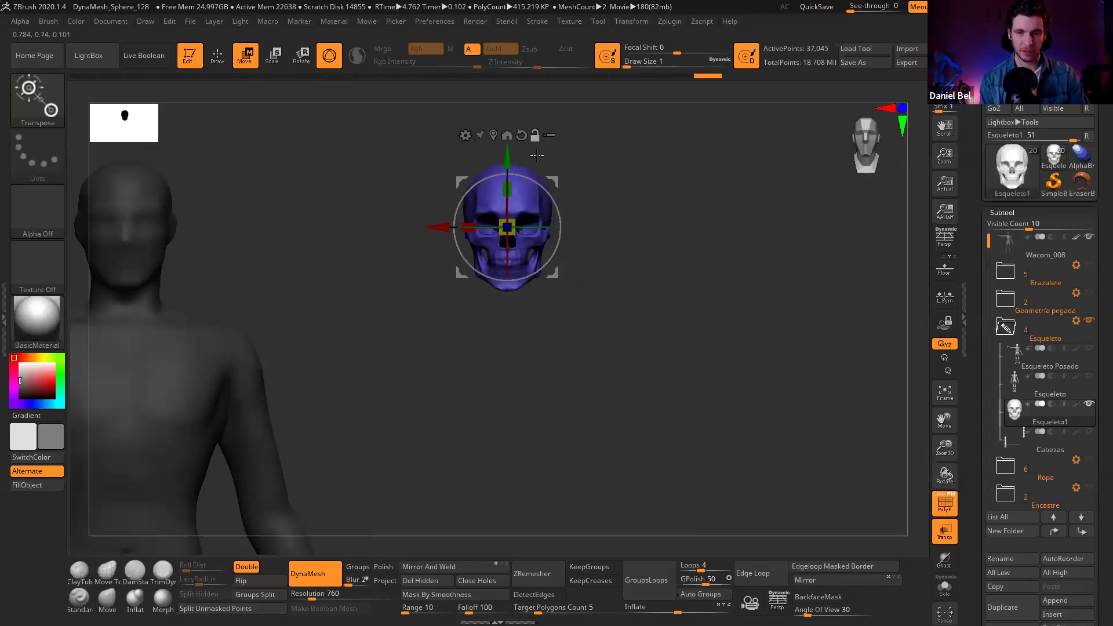
pyautogui.keyDown('ctrl'); pyautogui.moveTo(663, 249); pyautogui.dragTo(614, 224, button='right'); pyautogui.keyUp('ctrl')
pyautogui.moveTo(614, 223)
pyautogui.keyDown('alt'); pyautogui.mouseDown()
pyautogui.moveTo(628, 250)
pyautogui.moveTo(623, 230)
pyautogui.mouseUp(); pyautogui.keyUp('alt')
pyautogui.keyDown('alt'); pyautogui.moveTo(599, 180); pyautogui.dragTo(603, 200); pyautogui.keyUp('alt')
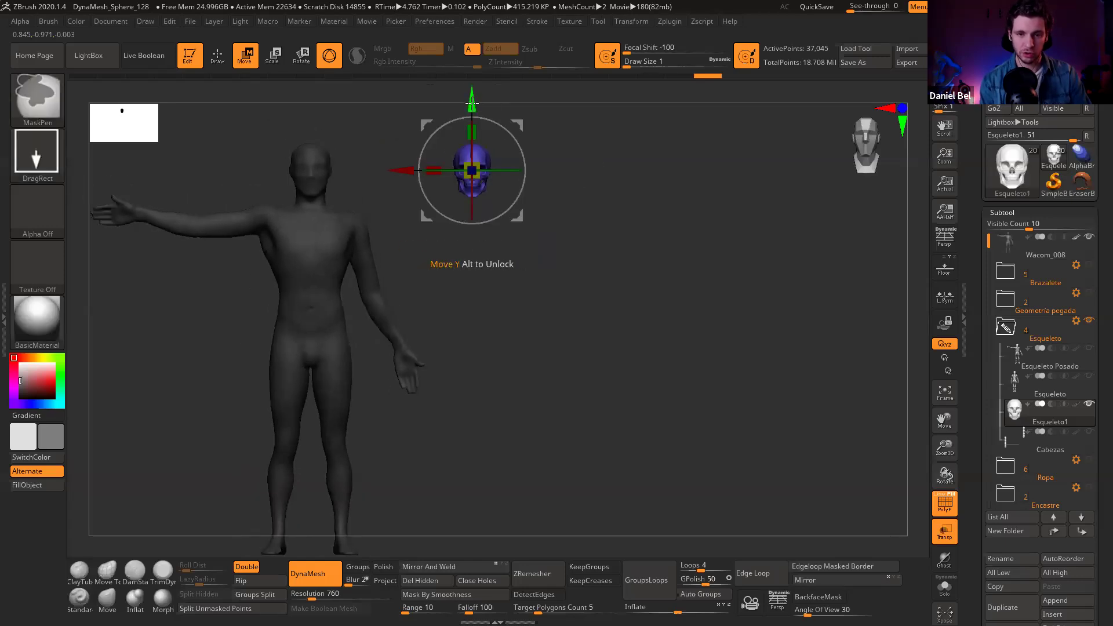
# Step: Try to stack seven copies of the skull downward beside the body, then undo the duplication
pyautogui.keyDown('ctrl'); pyautogui.moveTo(471, 104); pyautogui.dragTo(467, 159); pyautogui.keyUp('ctrl')
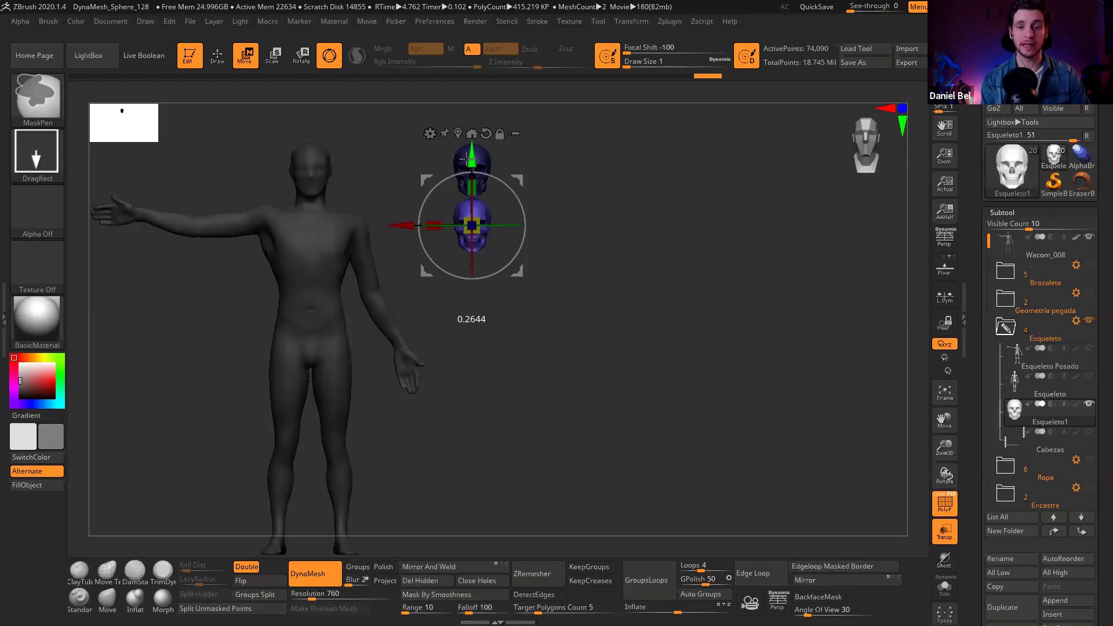
pyautogui.keyDown('ctrl'); pyautogui.moveTo(467, 158); pyautogui.dragTo(472, 513); pyautogui.keyUp('ctrl')
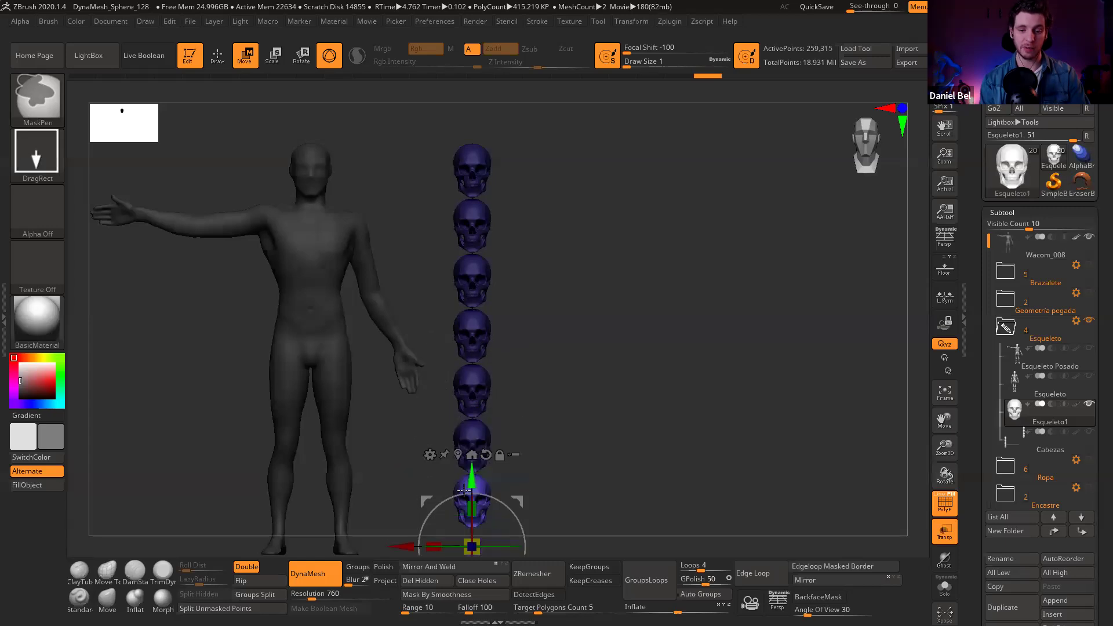
pyautogui.press('q')
pyautogui.moveTo(607, 370); pyautogui.dragTo(594, 390)
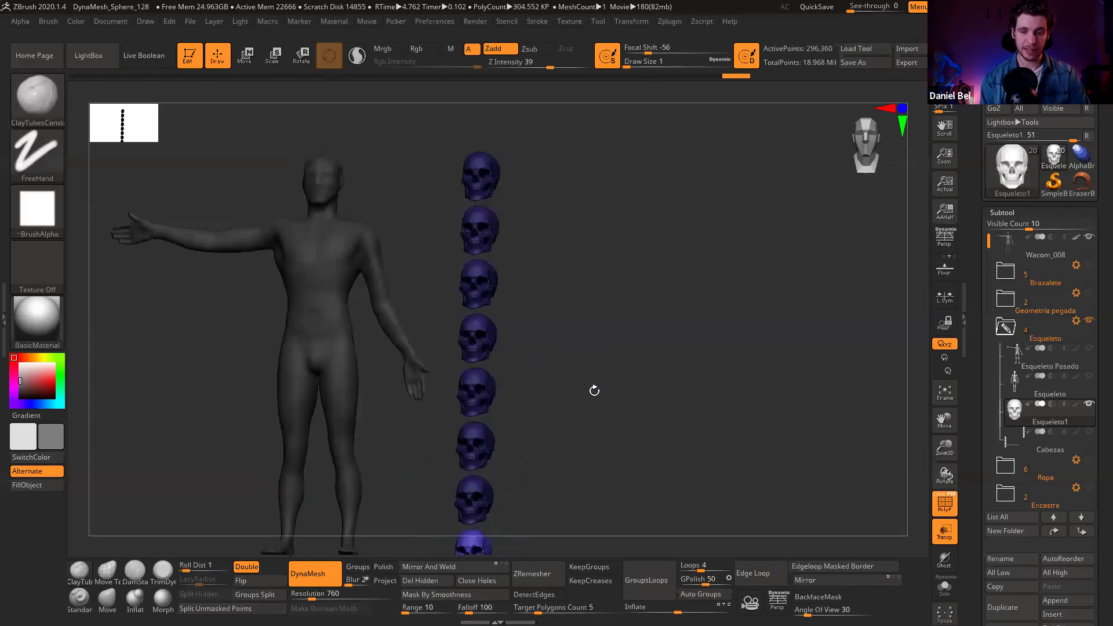
pyautogui.moveTo(622, 356); pyautogui.dragTo(516, 255)
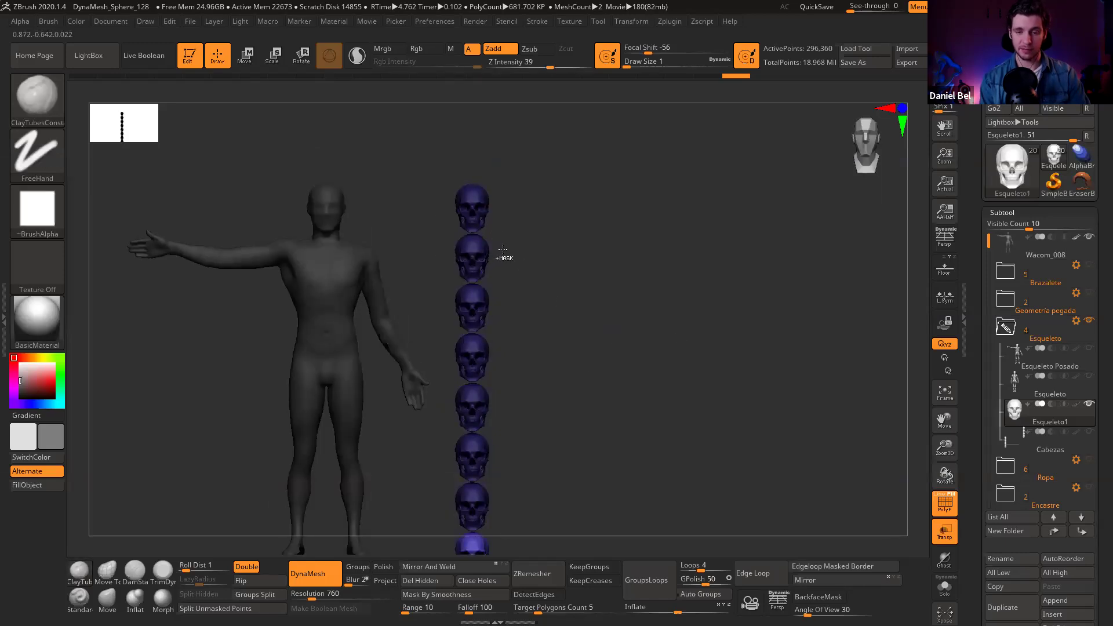
pyautogui.hotkey('ctrl', 'z')
# Step: Duplicate the skull downward along the Y axis at about 0.26 spacing to form a stack of eight skulls, and clear the mask
pyautogui.press('w')
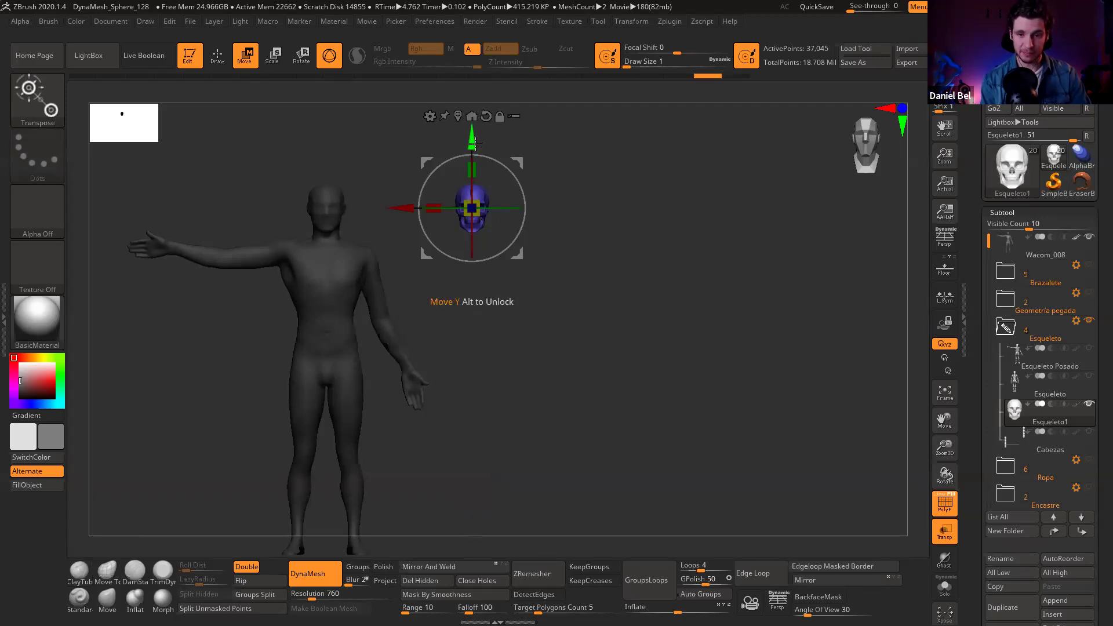
pyautogui.keyDown('ctrl'); pyautogui.moveTo(477, 179); pyautogui.dragTo(473, 189); pyautogui.keyUp('ctrl')
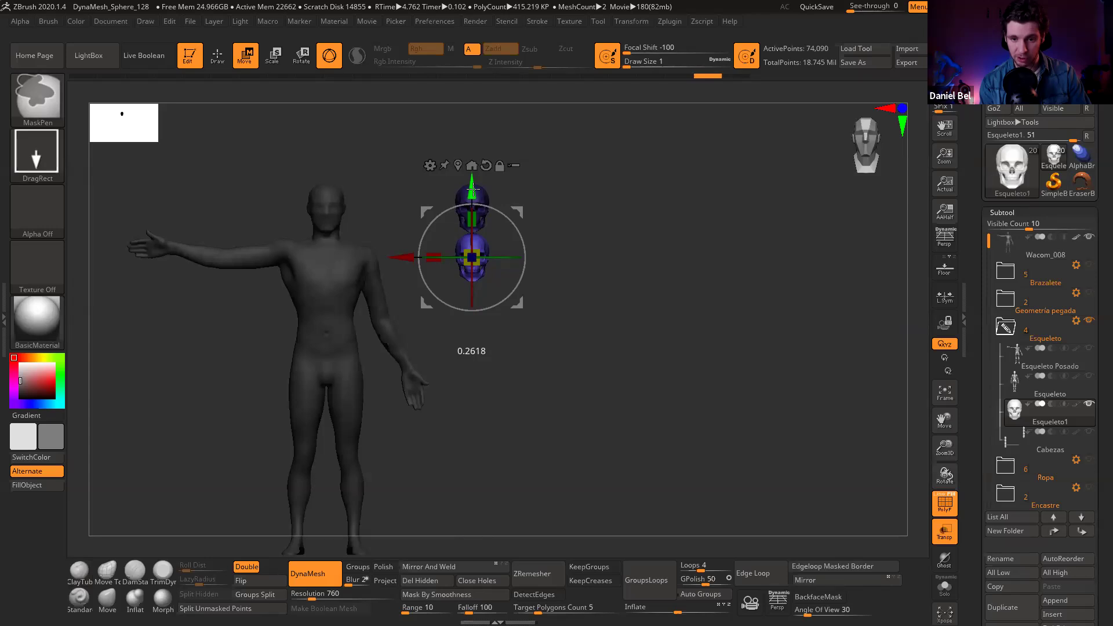
pyautogui.keyDown('ctrl'); pyautogui.moveTo(473, 188); pyautogui.dragTo(471, 499); pyautogui.keyUp('ctrl')
pyautogui.press('q')
pyautogui.keyDown('alt'); pyautogui.moveTo(606, 445); pyautogui.dragTo(608, 363); pyautogui.keyUp('alt')
pyautogui.press('ctrl')
pyautogui.press('ctrl')
pyautogui.moveTo(614, 434)
pyautogui.keyDown('ctrl'); pyautogui.mouseDown()
pyautogui.moveTo(602, 368)
pyautogui.moveTo(462, 315)
pyautogui.mouseUp(); pyautogui.keyUp('ctrl')
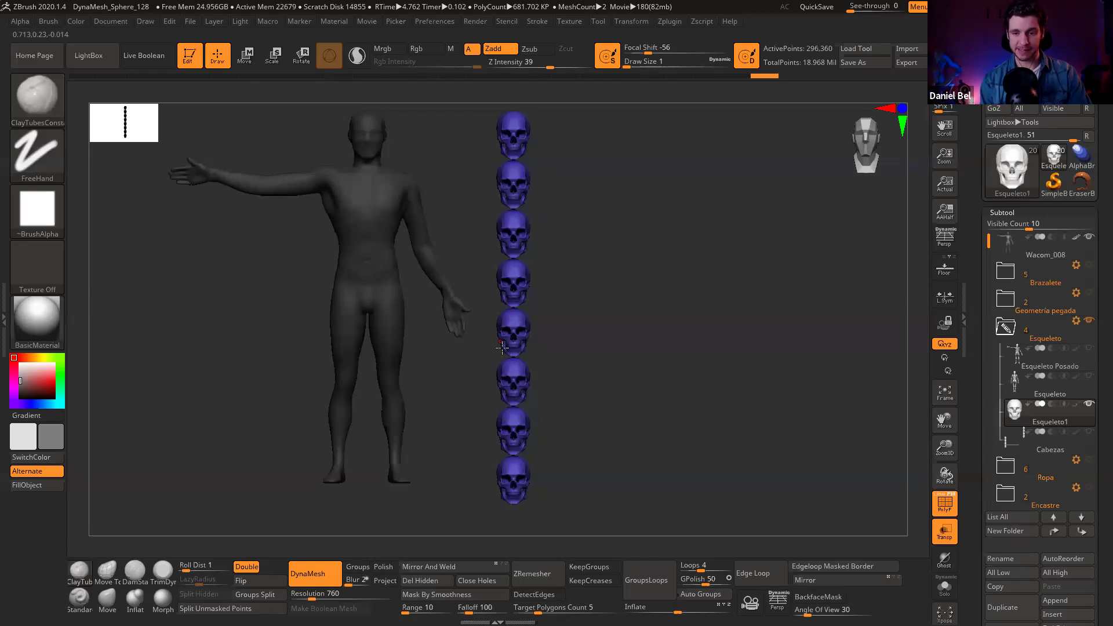
pyautogui.moveTo(591, 311); pyautogui.dragTo(607, 174)
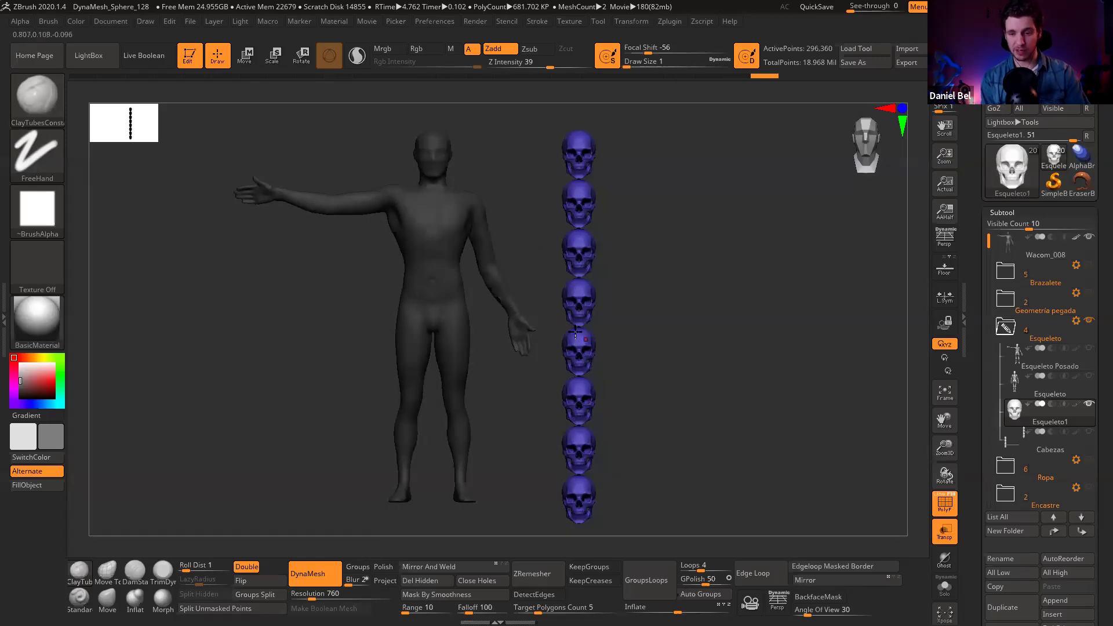
# Step: Mask every skull except the fifth from the top of the stack, then clear the mask
pyautogui.press('w')
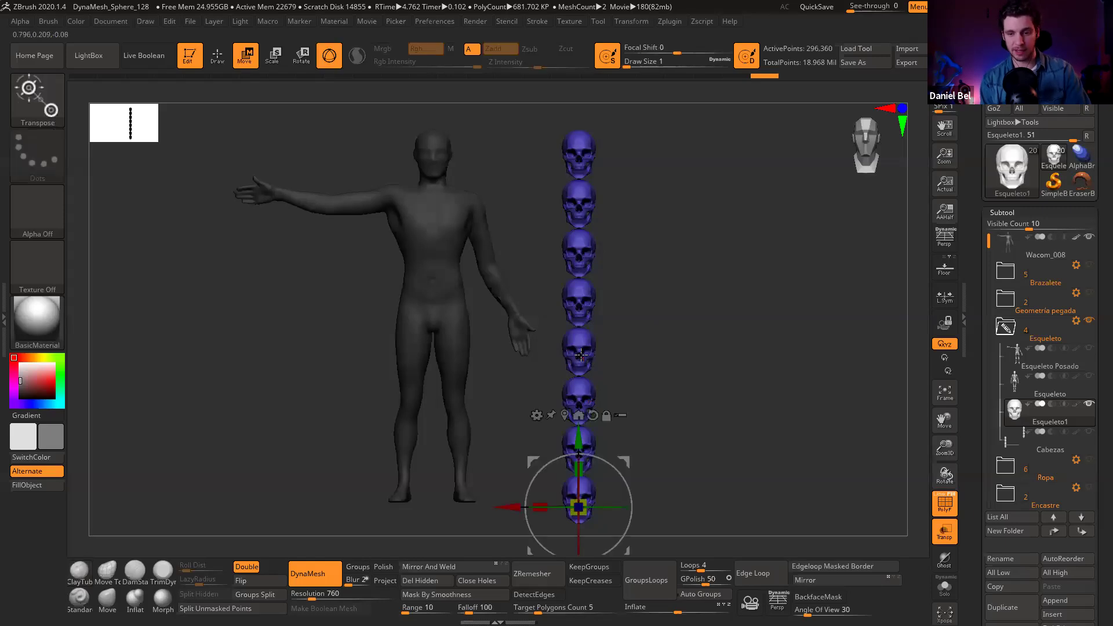
pyautogui.keyDown('ctrl'); pyautogui.click(587, 368); pyautogui.keyUp('ctrl')
pyautogui.press('q')
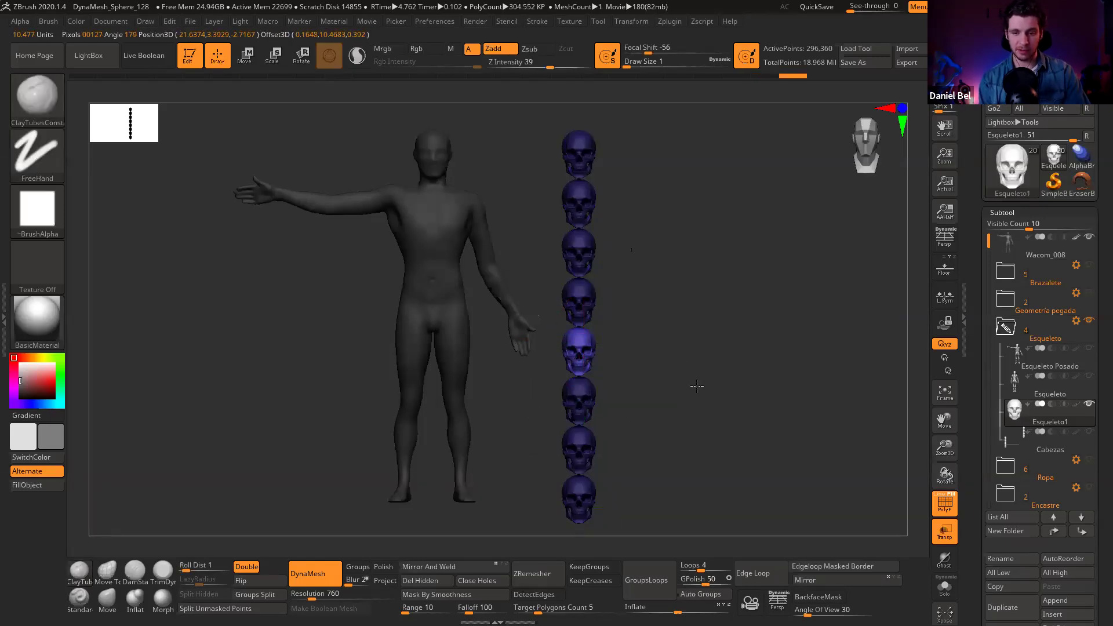
pyautogui.keyDown('ctrl'); pyautogui.moveTo(699, 413); pyautogui.dragTo(560, 273, button='right'); pyautogui.keyUp('ctrl')
pyautogui.keyDown('alt'); pyautogui.moveTo(659, 418); pyautogui.dragTo(645, 394); pyautogui.keyUp('alt')
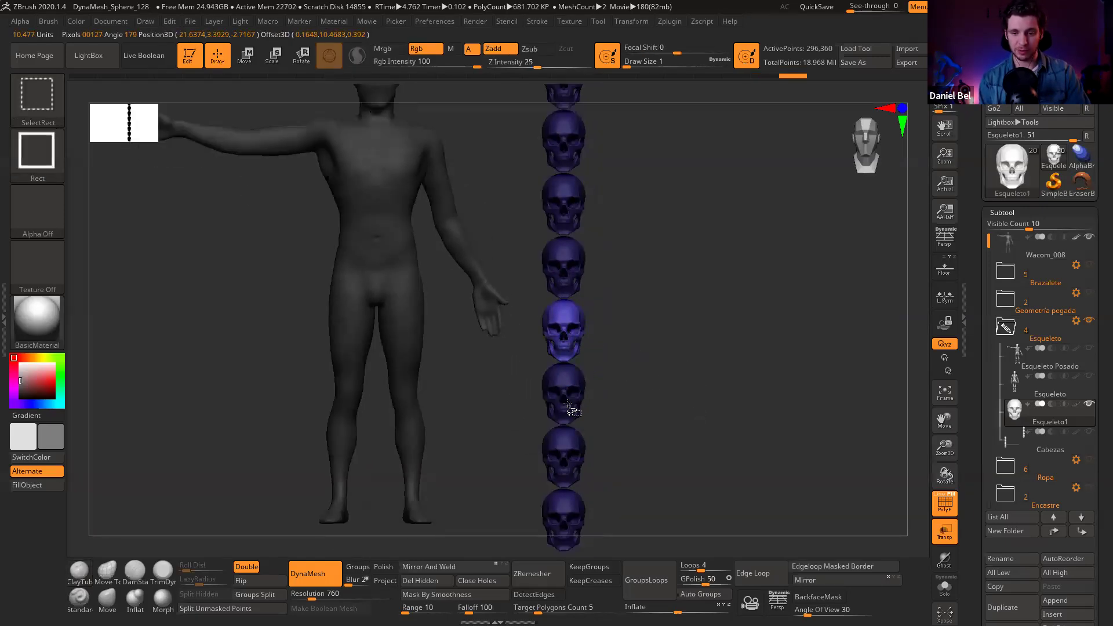
pyautogui.keyDown('ctrl'); pyautogui.moveTo(635, 281); pyautogui.dragTo(619, 347); pyautogui.keyUp('ctrl')
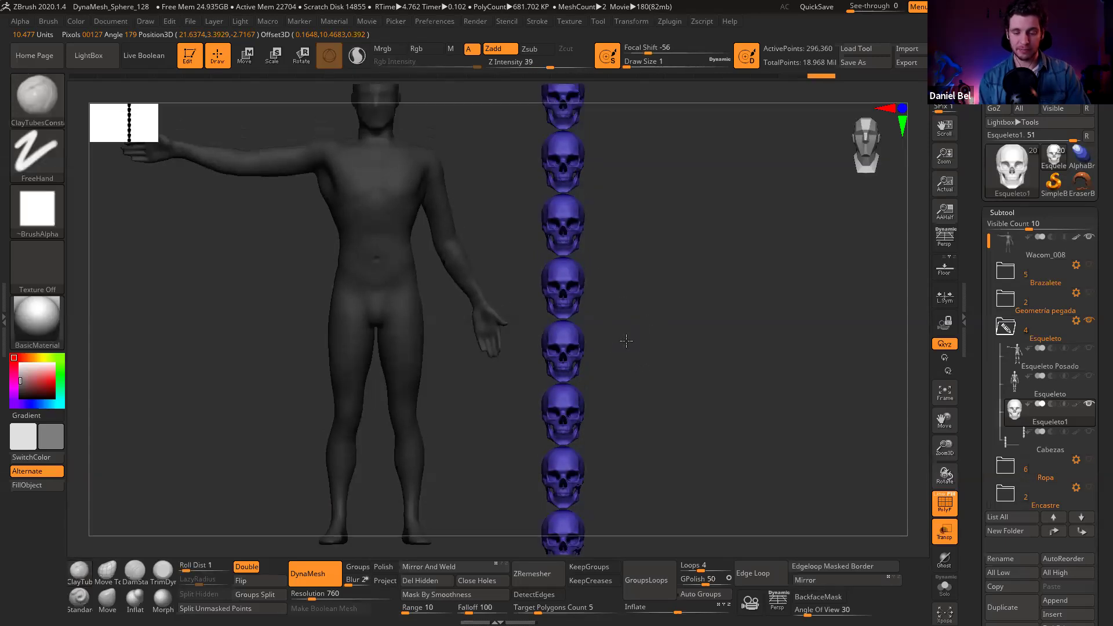
# Step: Mask the upper four skulls of the stack, leaving the lower four unmasked
pyautogui.keyDown('ctrl'); pyautogui.moveTo(611, 429); pyautogui.dragTo(537, 276, button='right'); pyautogui.keyUp('ctrl')
pyautogui.moveTo(667, 285)
pyautogui.keyDown('ctrl'); pyautogui.mouseDown()
pyautogui.moveTo(584, 384)
pyautogui.moveTo(471, 458)
pyautogui.mouseUp(); pyautogui.keyUp('ctrl')
pyautogui.moveTo(686, 401)
pyautogui.mouseDown()
pyautogui.moveTo(709, 445)
pyautogui.moveTo(688, 391)
pyautogui.mouseUp()
pyautogui.press('w')
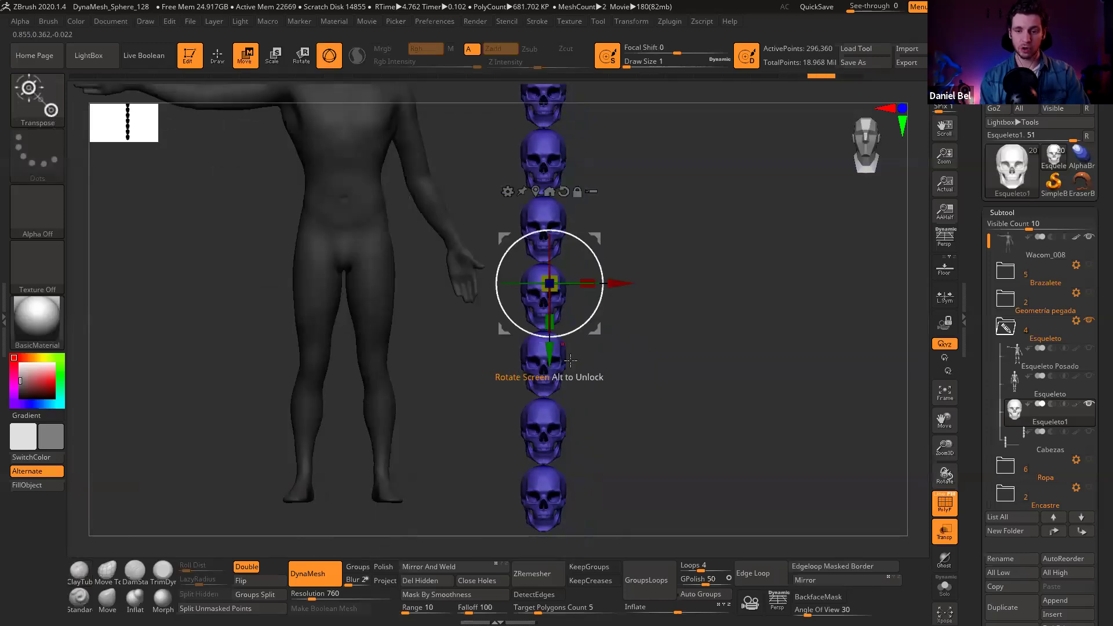
pyautogui.keyDown('ctrl'); pyautogui.click(543, 497); pyautogui.keyUp('ctrl')
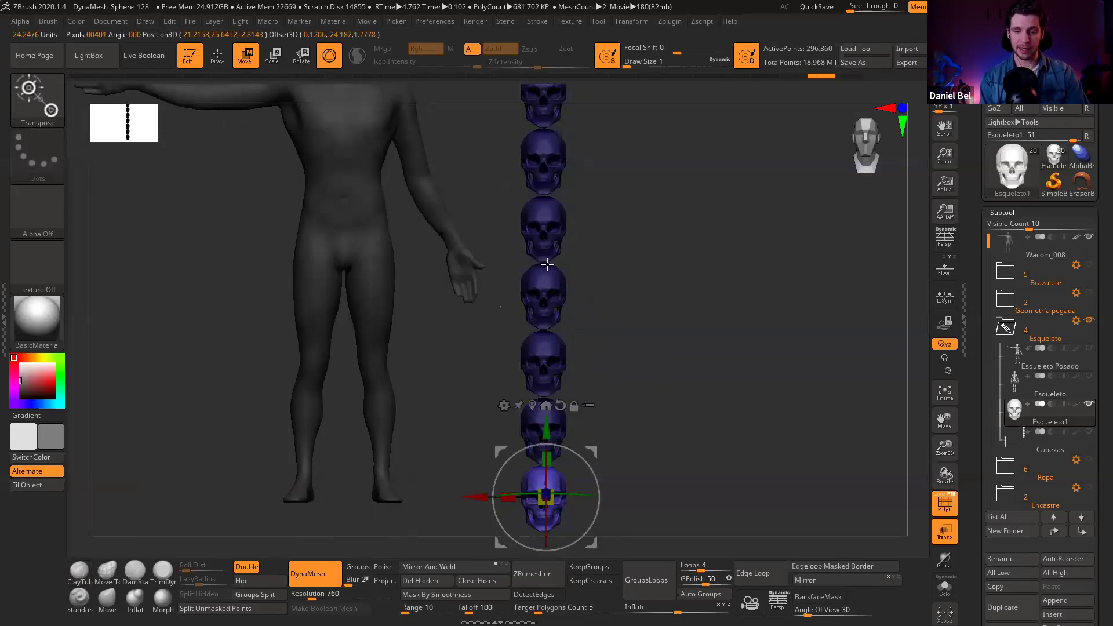
pyautogui.keyDown('ctrl'); pyautogui.click(542, 413); pyautogui.keyUp('ctrl')
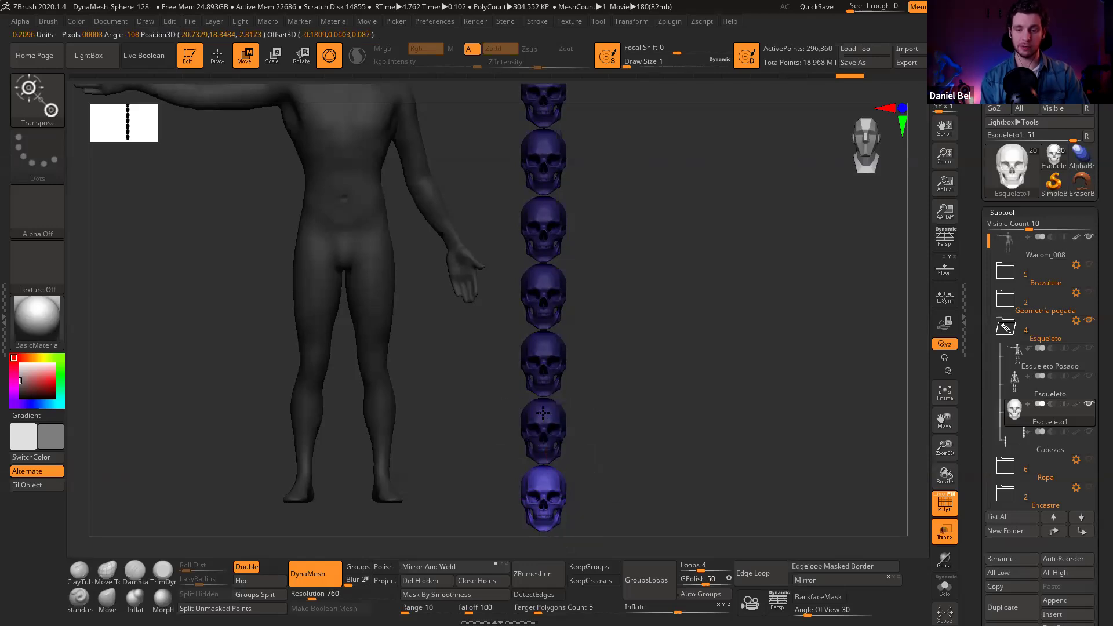
pyautogui.keyDown('ctrl'); pyautogui.moveTo(560, 249); pyautogui.dragTo(549, 360); pyautogui.keyUp('ctrl')
pyautogui.keyDown('ctrl'); pyautogui.moveTo(558, 192); pyautogui.dragTo(539, 289); pyautogui.keyUp('ctrl')
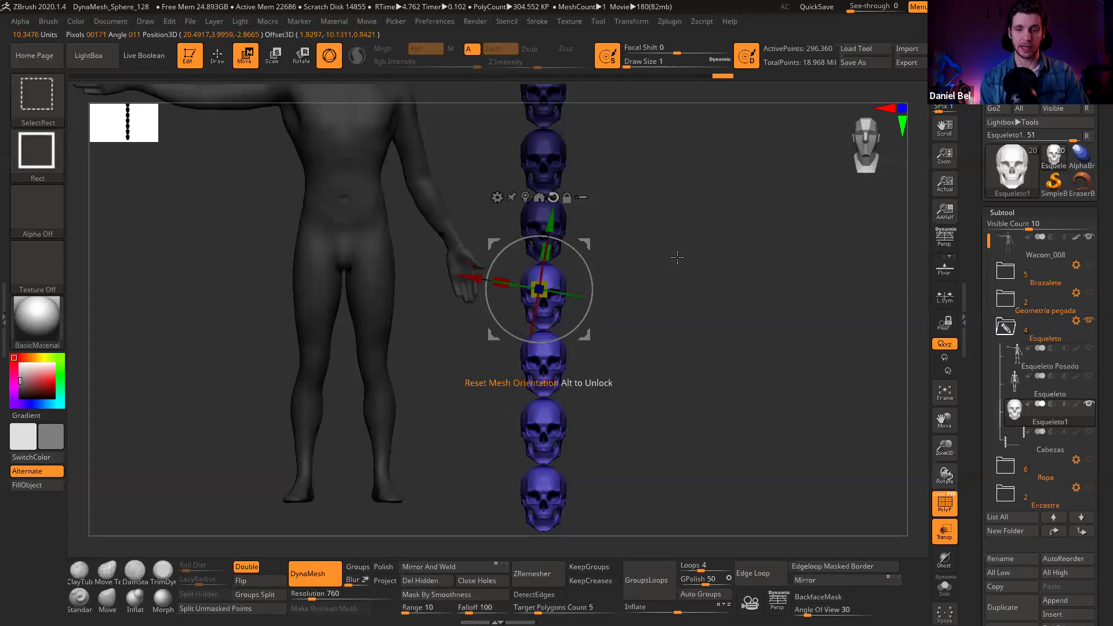
# Step: Assign the masked upper four skulls to their own polygroup
pyautogui.press('q')
pyautogui.moveTo(682, 305); pyautogui.dragTo(667, 295)
pyautogui.moveTo(680, 251); pyautogui.dragTo(552, 248)
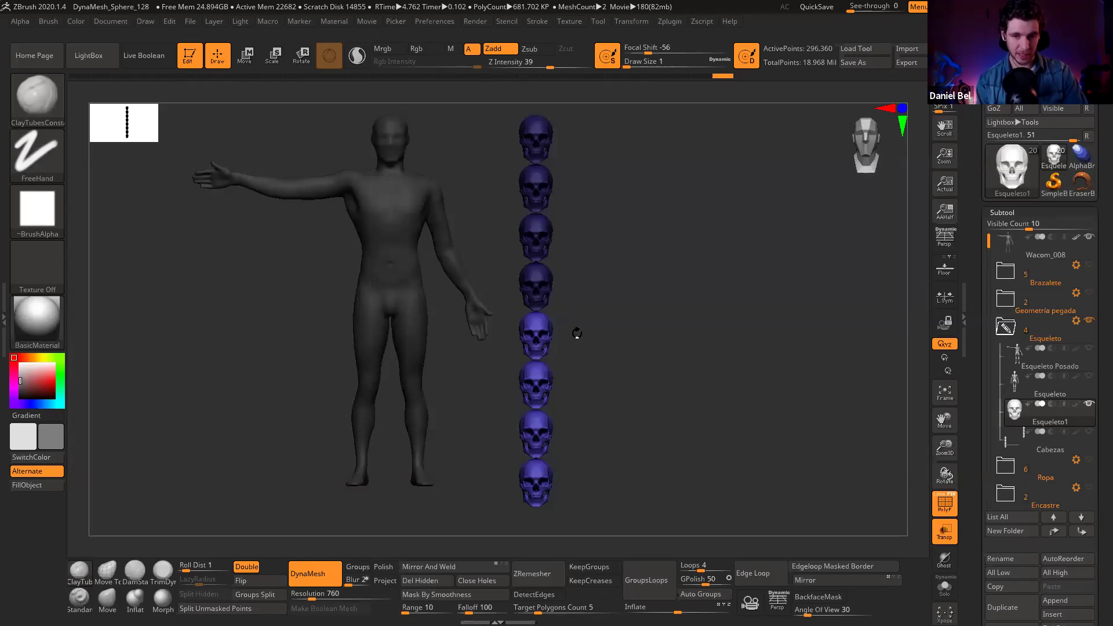
pyautogui.hotkey('ctrl', 'w')
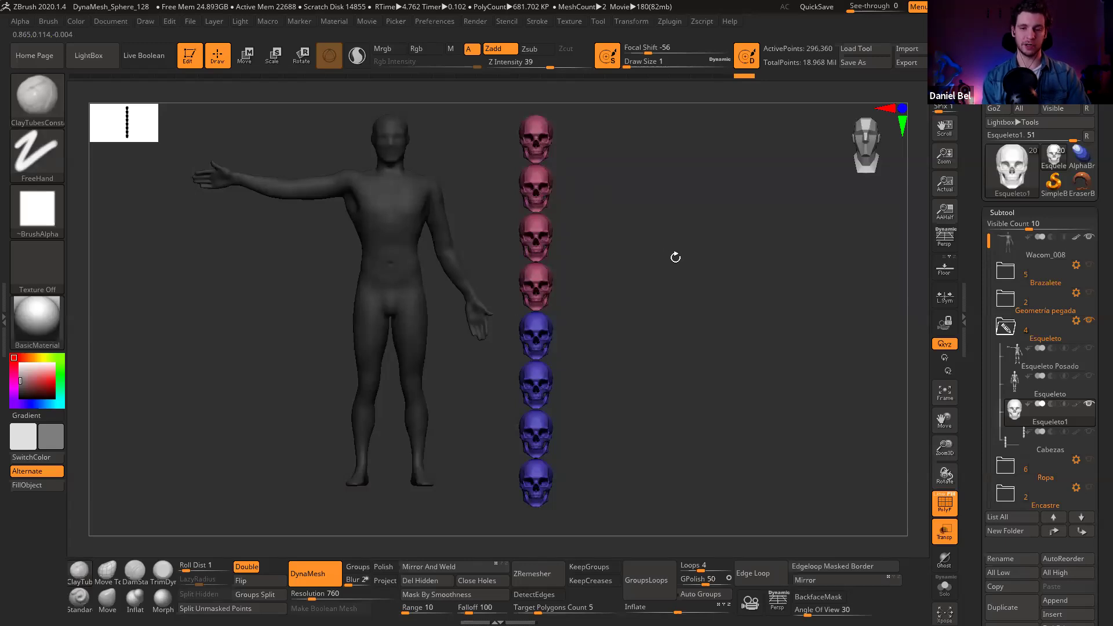
# Step: Isolate the lower four skulls by masking the upper group, and move them along the X axis to the other side of the body
pyautogui.press('w')
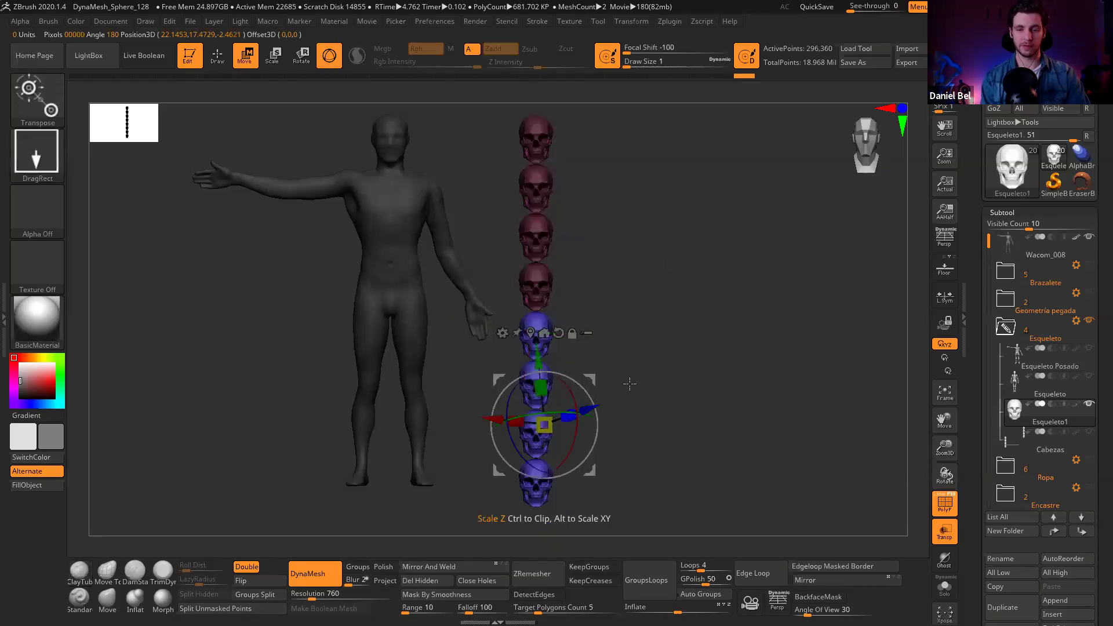
pyautogui.keyDown('ctrl'); pyautogui.moveTo(653, 319); pyautogui.dragTo(595, 253, button='right'); pyautogui.keyUp('ctrl')
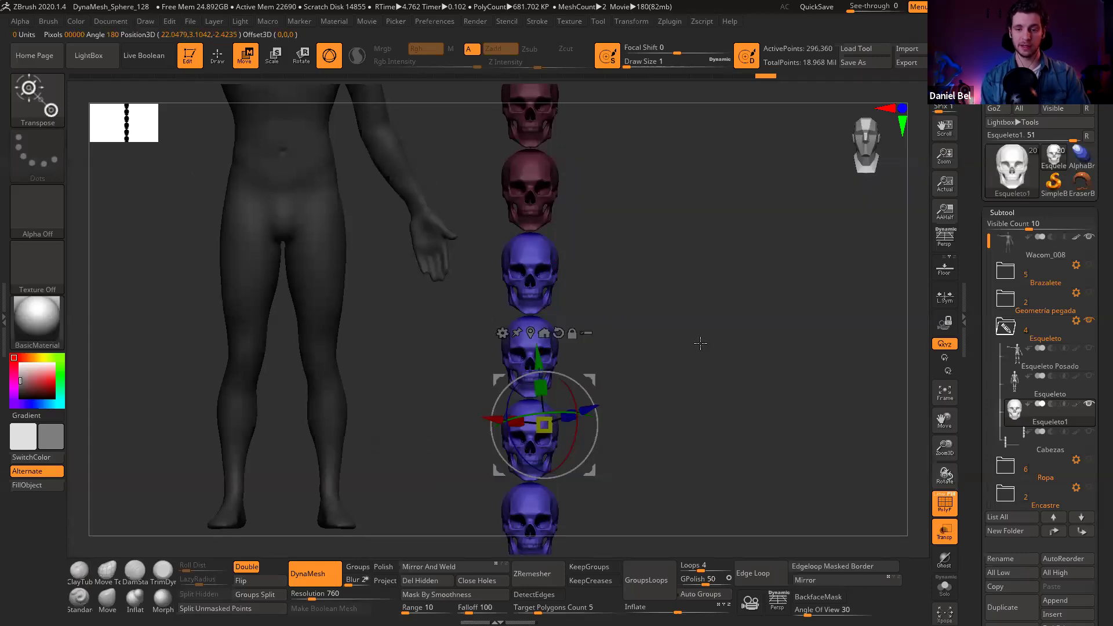
pyautogui.keyDown('ctrl'); pyautogui.moveTo(700, 343); pyautogui.dragTo(640, 344, button='right'); pyautogui.keyUp('ctrl')
pyautogui.keyDown('ctrl'); pyautogui.moveTo(673, 380); pyautogui.dragTo(680, 380, button='right'); pyautogui.keyUp('ctrl')
pyautogui.keyDown('alt'); pyautogui.moveTo(680, 380); pyautogui.dragTo(737, 351, button='right'); pyautogui.keyUp('alt')
pyautogui.keyDown('alt'); pyautogui.moveTo(755, 290); pyautogui.dragTo(775, 287, button='right'); pyautogui.keyUp('alt')
pyautogui.moveTo(554, 392); pyautogui.dragTo(277, 380)
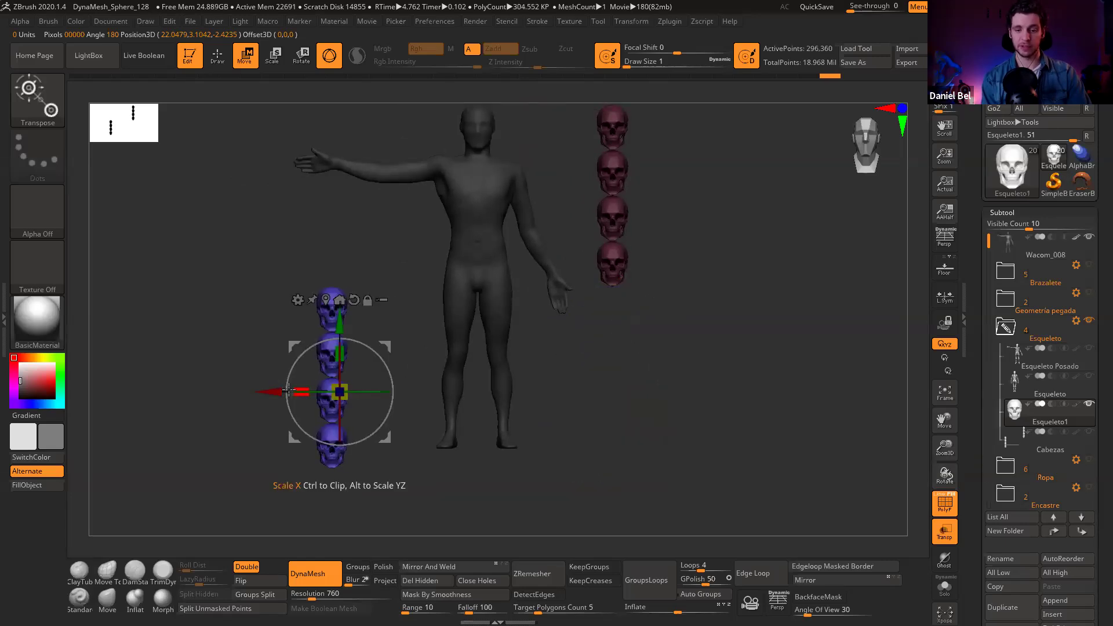
# Step: Raise the lower four skulls about 0.11 along the Y axis to align the bottom skull with the soles of the feet
pyautogui.keyDown('ctrl'); pyautogui.moveTo(632, 467); pyautogui.dragTo(808, 447, button='right'); pyautogui.keyUp('ctrl')
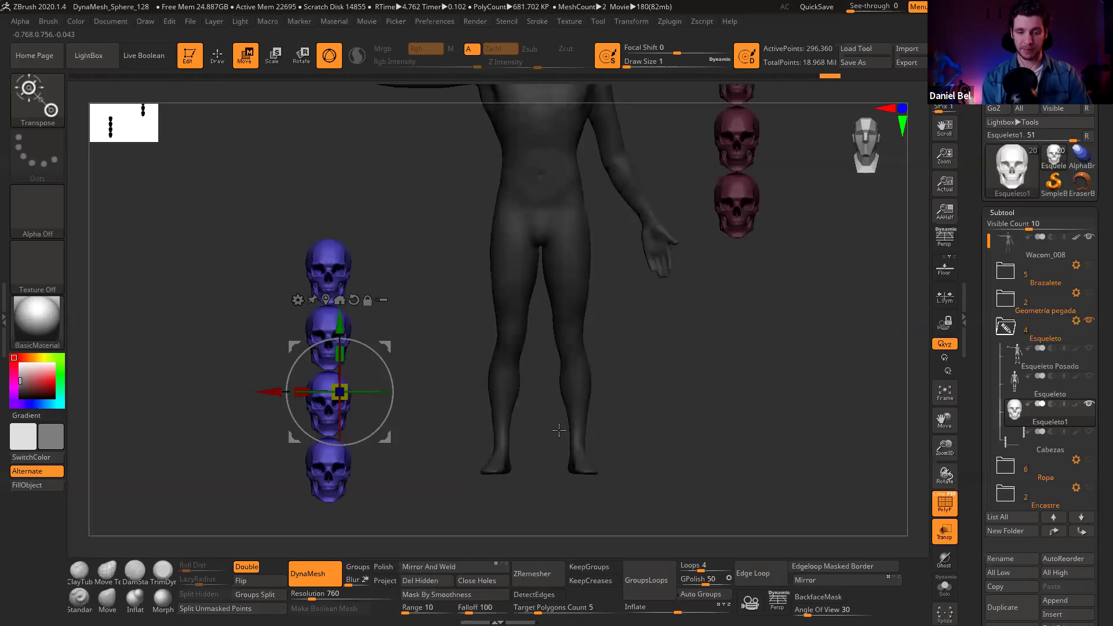
pyautogui.moveTo(715, 438); pyautogui.dragTo(400, 464)
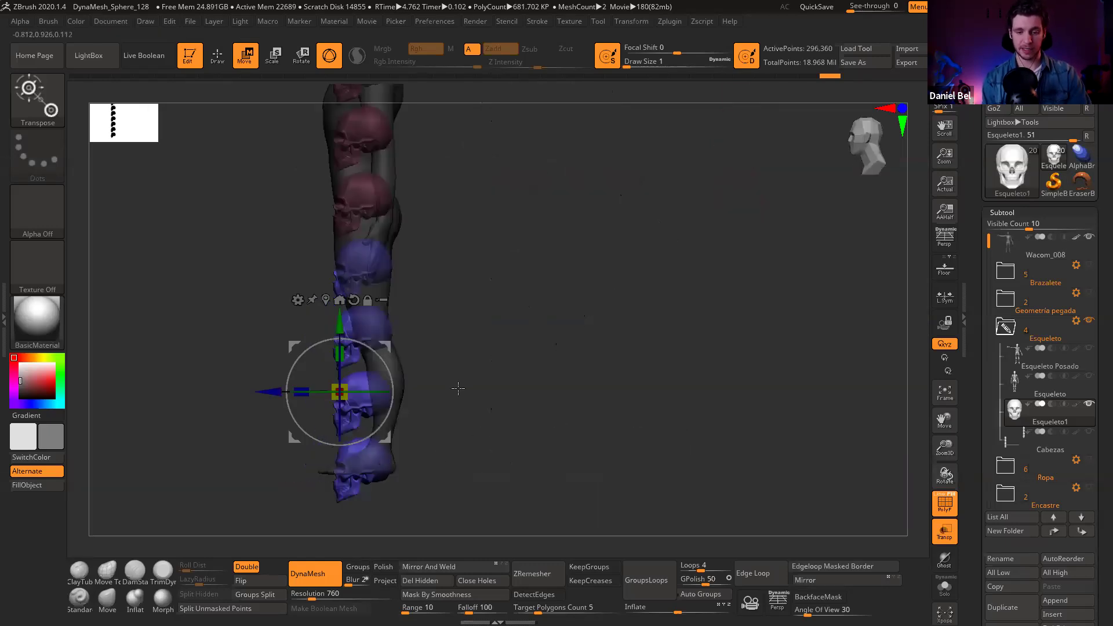
pyautogui.moveTo(339, 322); pyautogui.dragTo(338, 297)
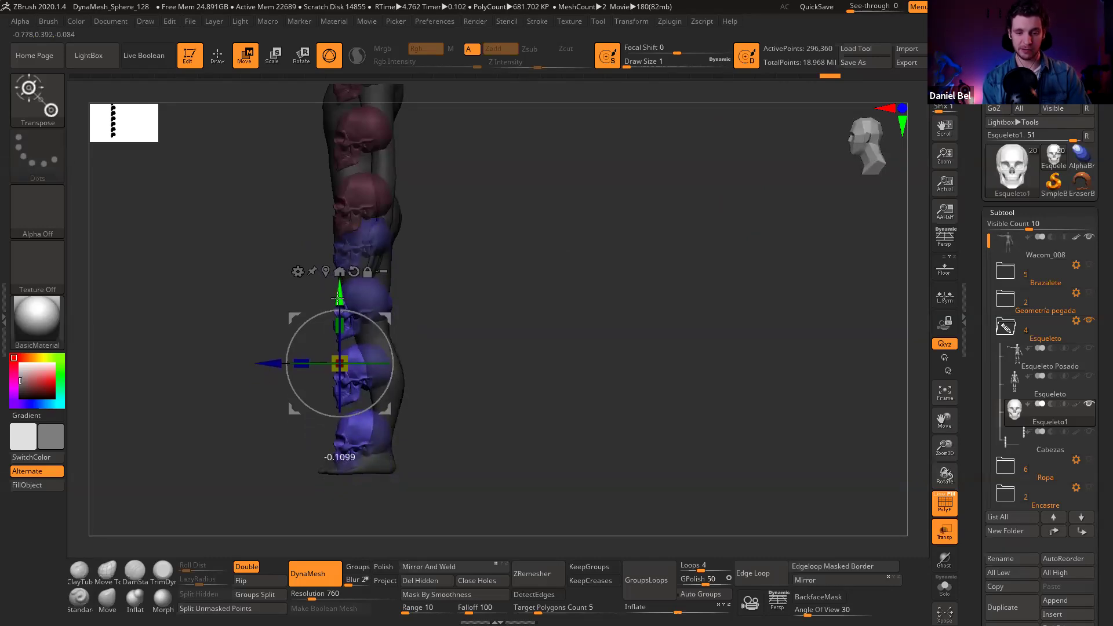
pyautogui.keyDown('ctrl'); pyautogui.moveTo(507, 333); pyautogui.dragTo(572, 322, button='right'); pyautogui.keyUp('ctrl')
pyautogui.moveTo(572, 323); pyautogui.dragTo(402, 316)
pyautogui.keyDown('ctrl'); pyautogui.moveTo(464, 301); pyautogui.dragTo(348, 241, button='right'); pyautogui.keyUp('ctrl')
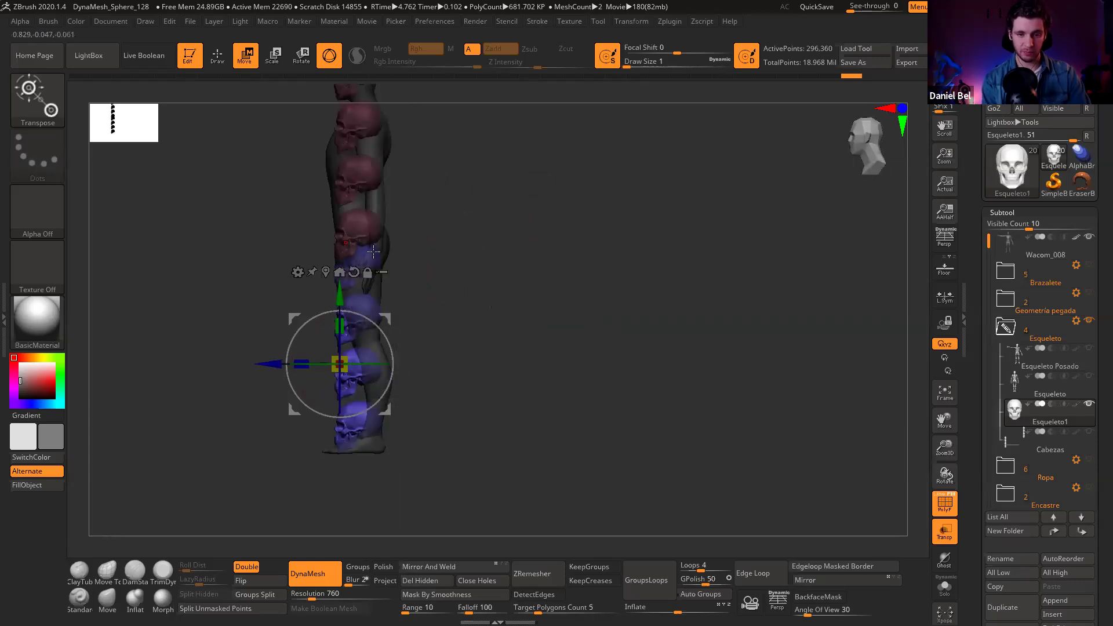
pyautogui.moveTo(585, 311)
pyautogui.mouseDown()
pyautogui.moveTo(649, 332)
pyautogui.moveTo(723, 390)
pyautogui.mouseUp()
# Step: Clear the mask and compare both groups of four skulls with the body's full height
pyautogui.press('q')
pyautogui.keyDown('ctrl'); pyautogui.moveTo(723, 390); pyautogui.dragTo(709, 414, button='right'); pyautogui.keyUp('ctrl')
pyautogui.keyDown('ctrl'); pyautogui.moveTo(708, 342); pyautogui.dragTo(725, 316); pyautogui.keyUp('ctrl')
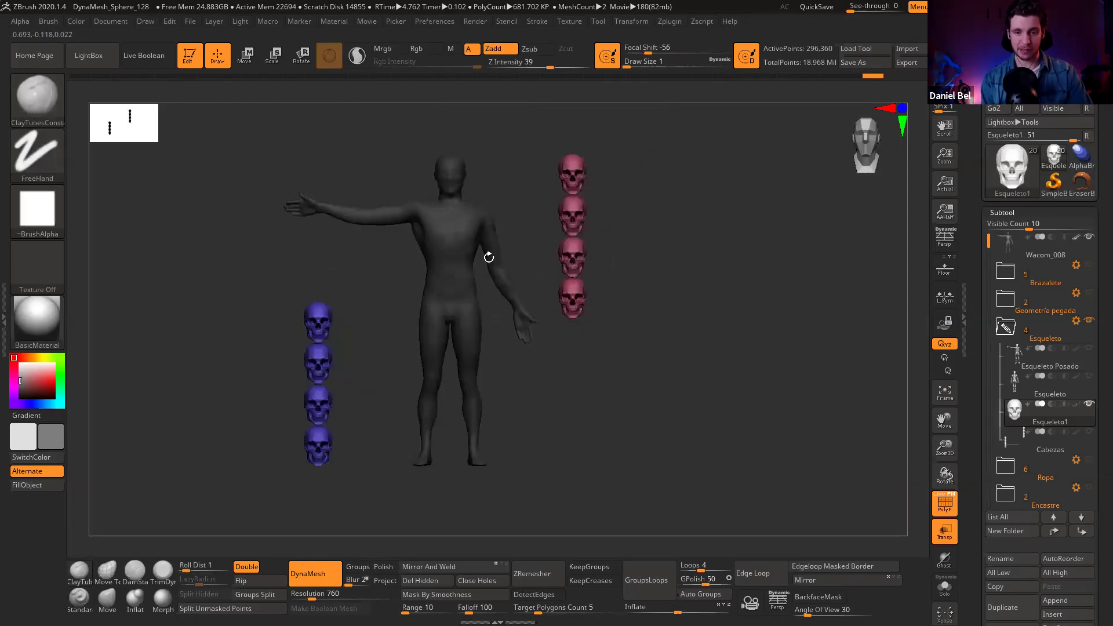
pyautogui.keyDown('ctrl'); pyautogui.moveTo(485, 278); pyautogui.dragTo(507, 240, button='right'); pyautogui.keyUp('ctrl')
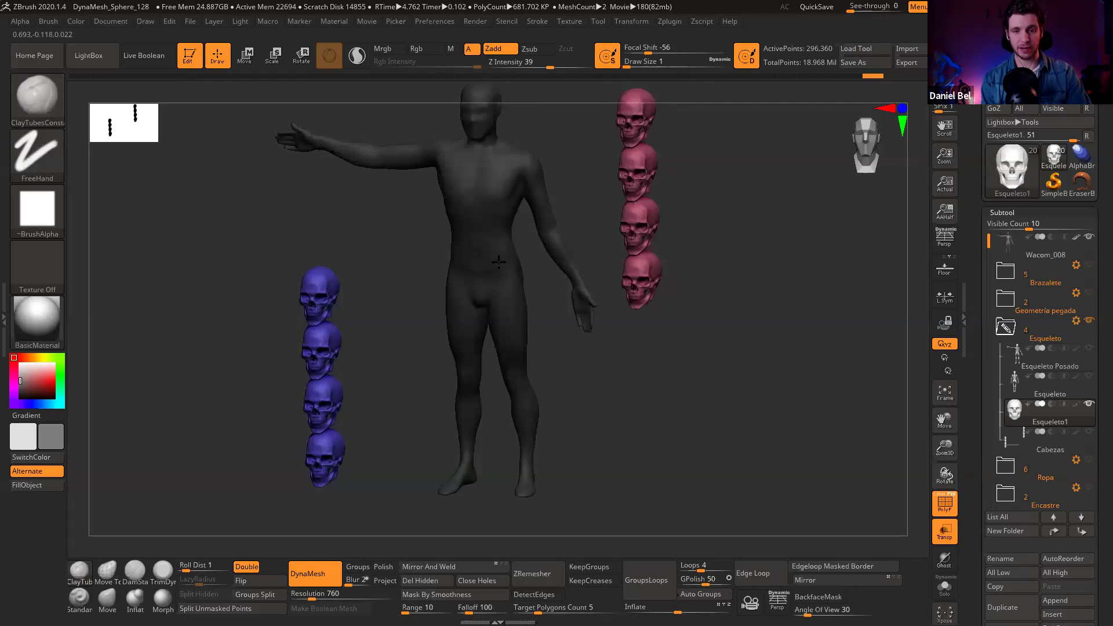
pyautogui.moveTo(515, 194); pyautogui.dragTo(432, 204, button='right')
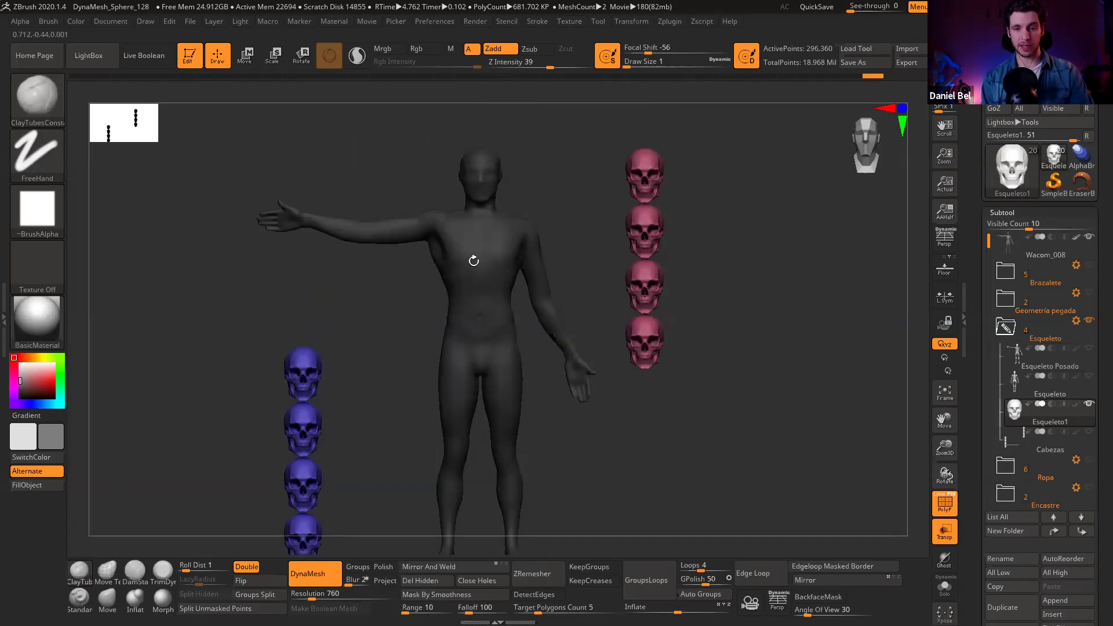
pyautogui.moveTo(803, 361); pyautogui.dragTo(700, 269, button='right')
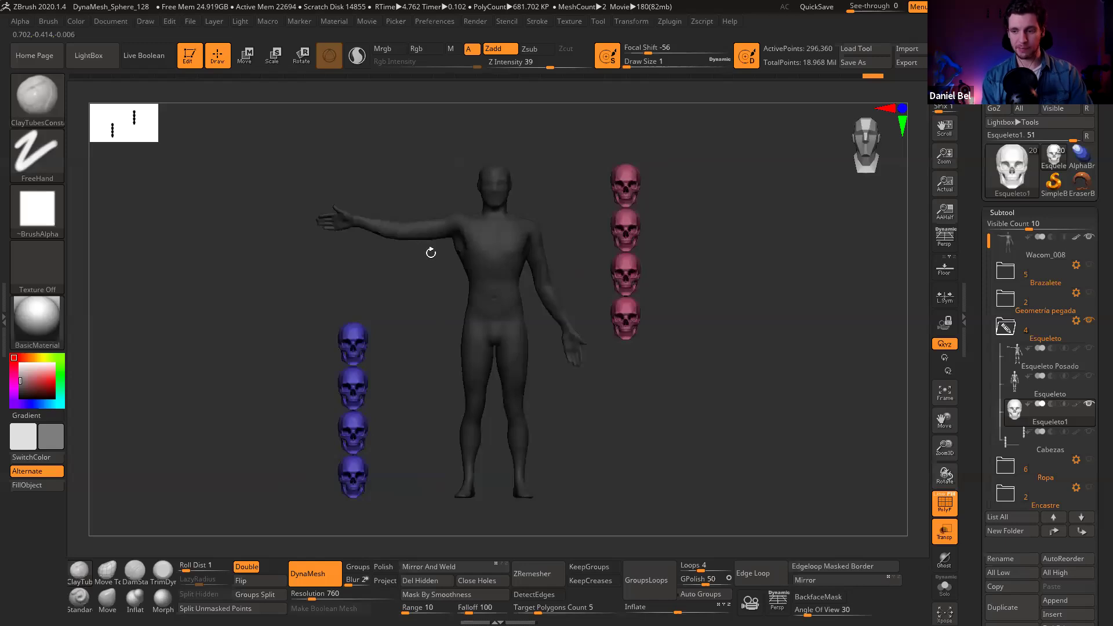
# Step: Insert a cube primitive as a new subtool below the skull stack subtool
pyautogui.press('F1')
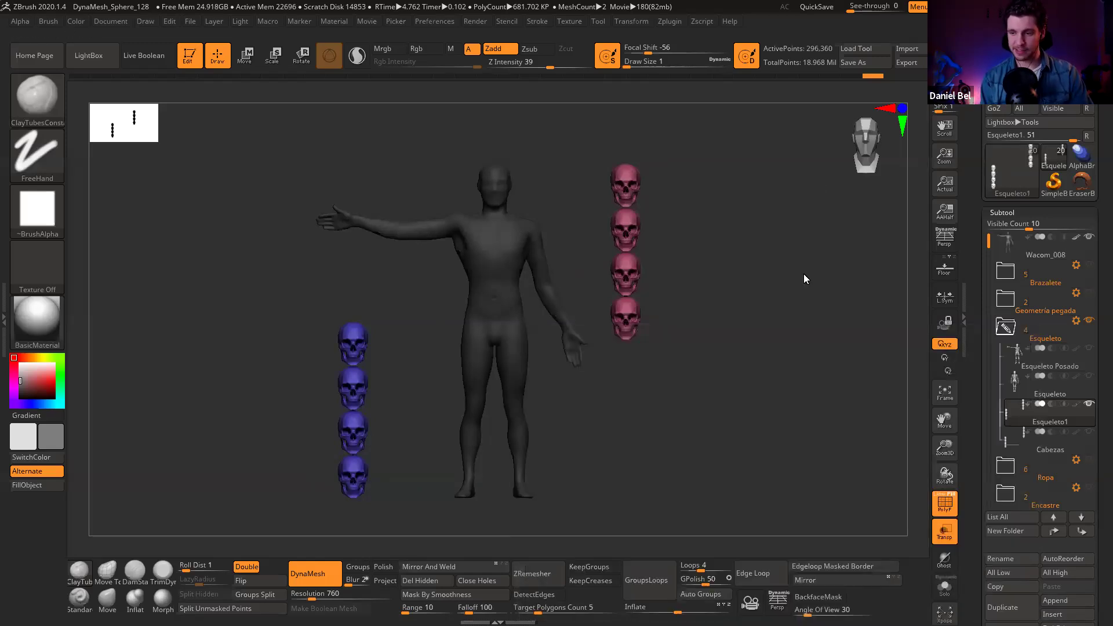
pyautogui.scroll(-1, 1066, 493)
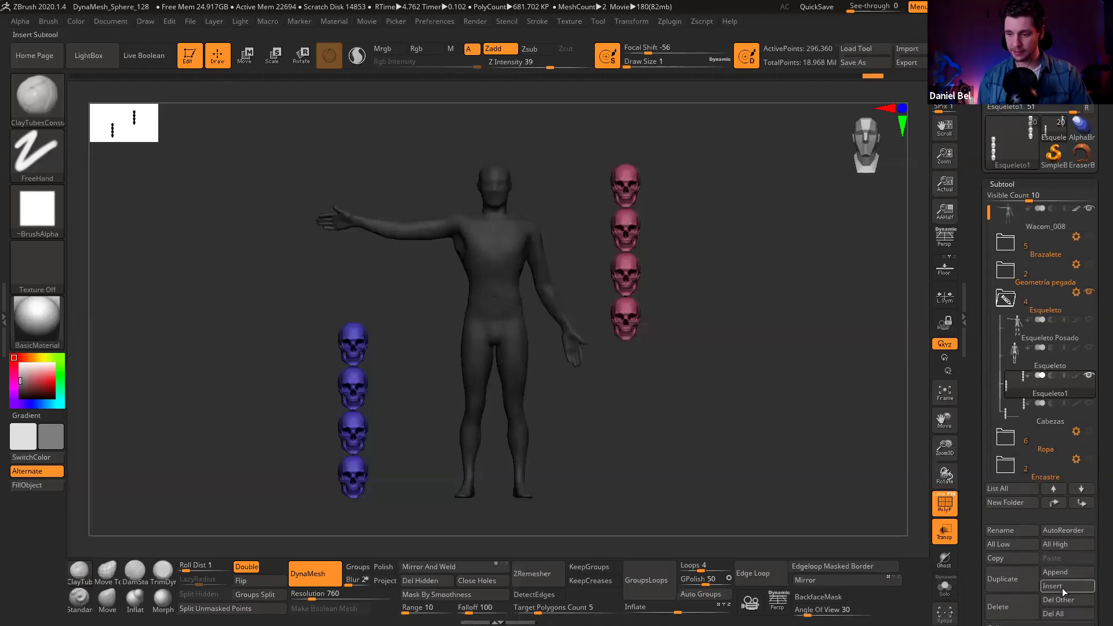
pyautogui.click(1062, 588)
pyautogui.click(615, 405)
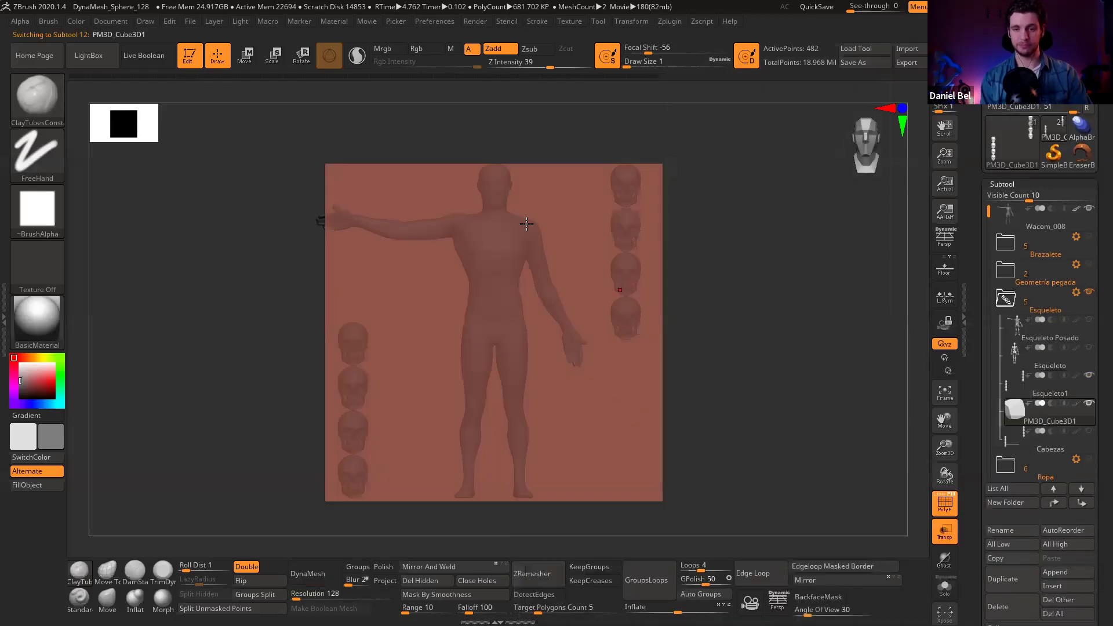
# Step: Flatten the cube along the Y axis into a thin horizontal plane and turn off the PolyFrame display
pyautogui.press('e')
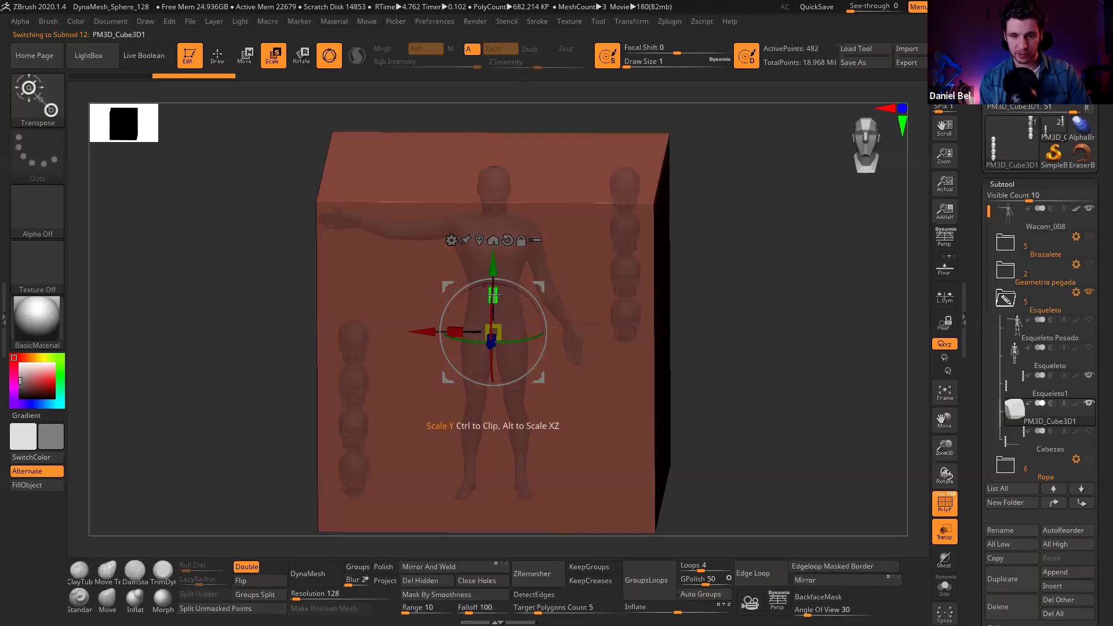
pyautogui.moveTo(494, 292); pyautogui.dragTo(465, 504)
pyautogui.moveTo(493, 295); pyautogui.dragTo(448, 471)
pyautogui.moveTo(493, 294); pyautogui.dragTo(462, 465)
pyautogui.hotkey('shift', 'f')
pyautogui.keyDown('shift'); pyautogui.moveTo(743, 306); pyautogui.dragTo(784, 303); pyautogui.keyUp('shift')
# Step: Raise the flattened cube about 1.1 along the Y axis until it sits level with the top of the head
pyautogui.moveTo(492, 264); pyautogui.dragTo(493, 58)
pyautogui.keyDown('alt'); pyautogui.moveTo(675, 235); pyautogui.dragTo(643, 306); pyautogui.keyUp('alt')
pyautogui.moveTo(462, 151); pyautogui.dragTo(462, 142)
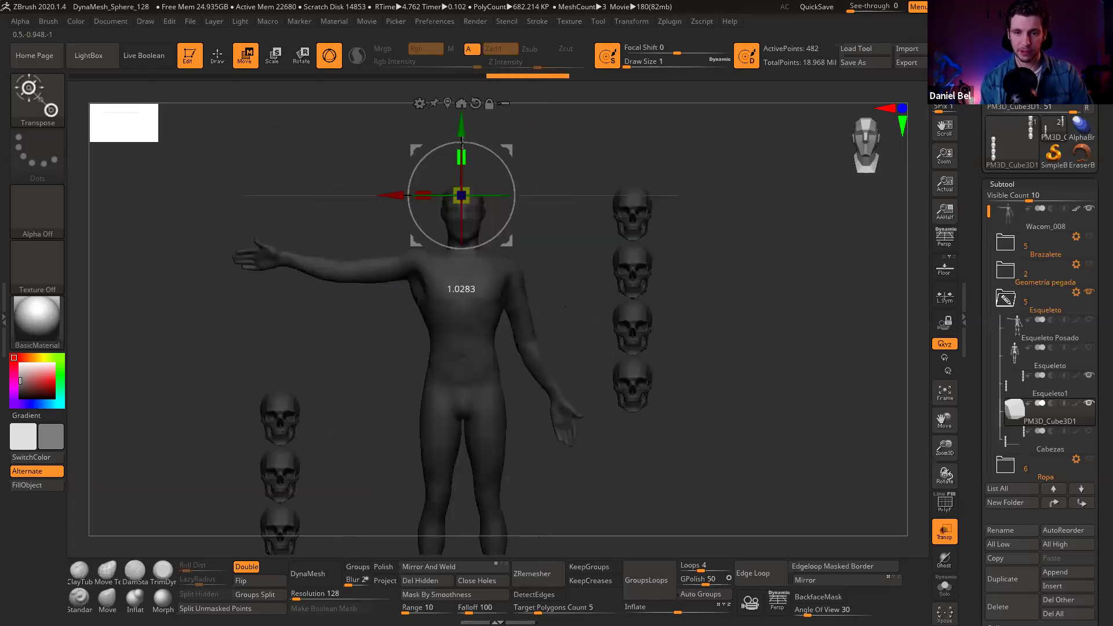
pyautogui.moveTo(470, 57); pyautogui.dragTo(477, 49)
pyautogui.keyDown('alt'); pyautogui.moveTo(547, 138); pyautogui.dragTo(476, 203); pyautogui.keyUp('alt')
pyautogui.moveTo(462, 157); pyautogui.dragTo(466, 105)
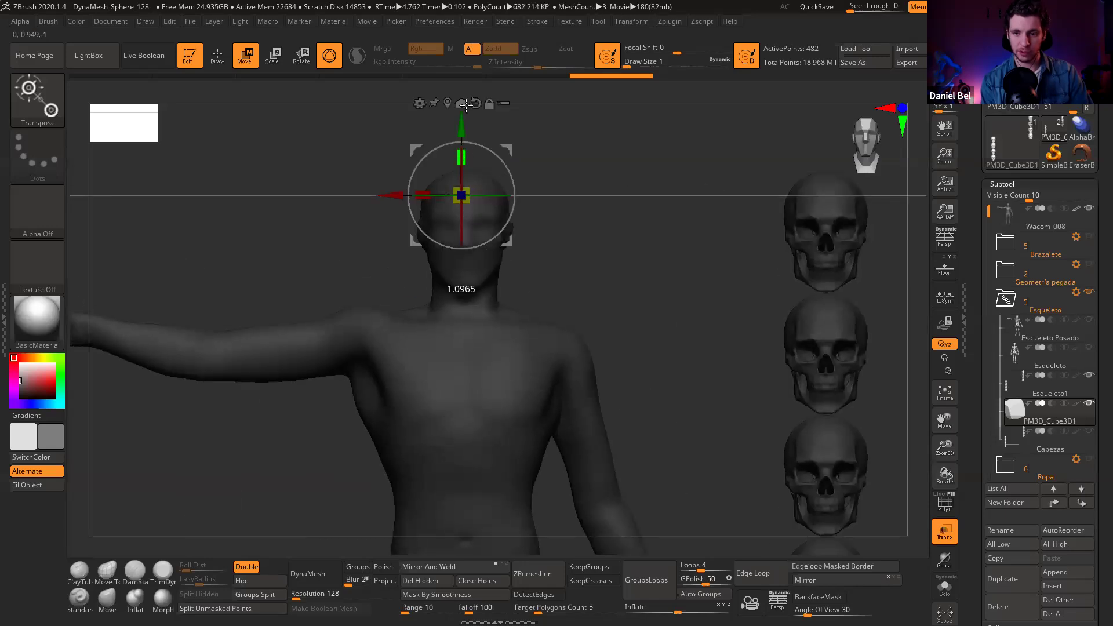
pyautogui.keyDown('alt'); pyautogui.moveTo(589, 268); pyautogui.dragTo(586, 203); pyautogui.keyUp('alt')
pyautogui.moveTo(456, 132); pyautogui.dragTo(457, 112)
pyautogui.keyDown('alt'); pyautogui.moveTo(571, 316); pyautogui.dragTo(567, 271); pyautogui.keyUp('alt')
# Step: Scale the flattened cube down along the Z axis into a narrow strip and shorten it along the X axis
pyautogui.moveTo(524, 214); pyautogui.dragTo(524, 270)
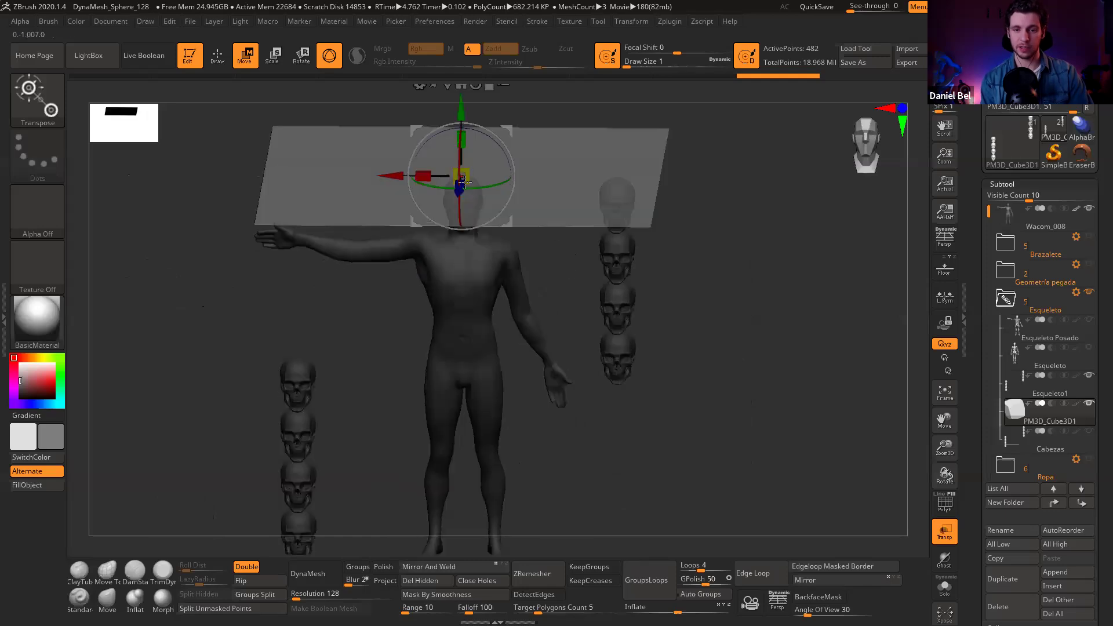
pyautogui.moveTo(713, 265); pyautogui.dragTo(712, 382)
pyautogui.keyDown('alt'); pyautogui.moveTo(760, 286); pyautogui.dragTo(757, 341); pyautogui.keyUp('alt')
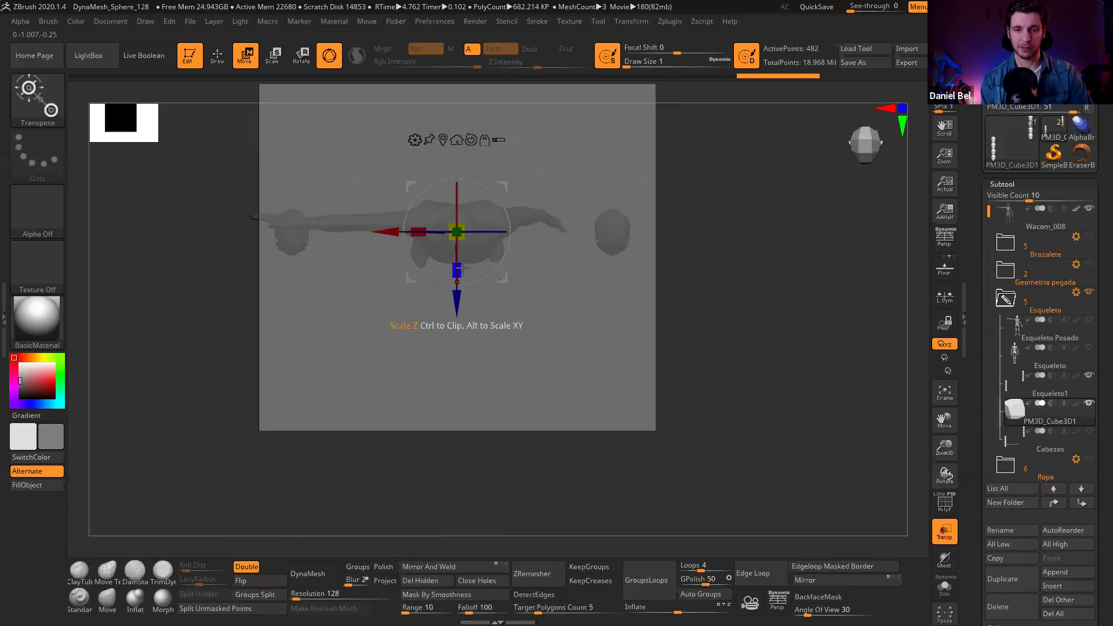
pyautogui.moveTo(457, 269); pyautogui.dragTo(455, 114)
pyautogui.moveTo(631, 453); pyautogui.dragTo(632, 255)
pyautogui.moveTo(419, 231)
pyautogui.mouseDown()
pyautogui.moveTo(407, 226)
pyautogui.moveTo(441, 232)
pyautogui.moveTo(430, 232)
pyautogui.mouseUp()
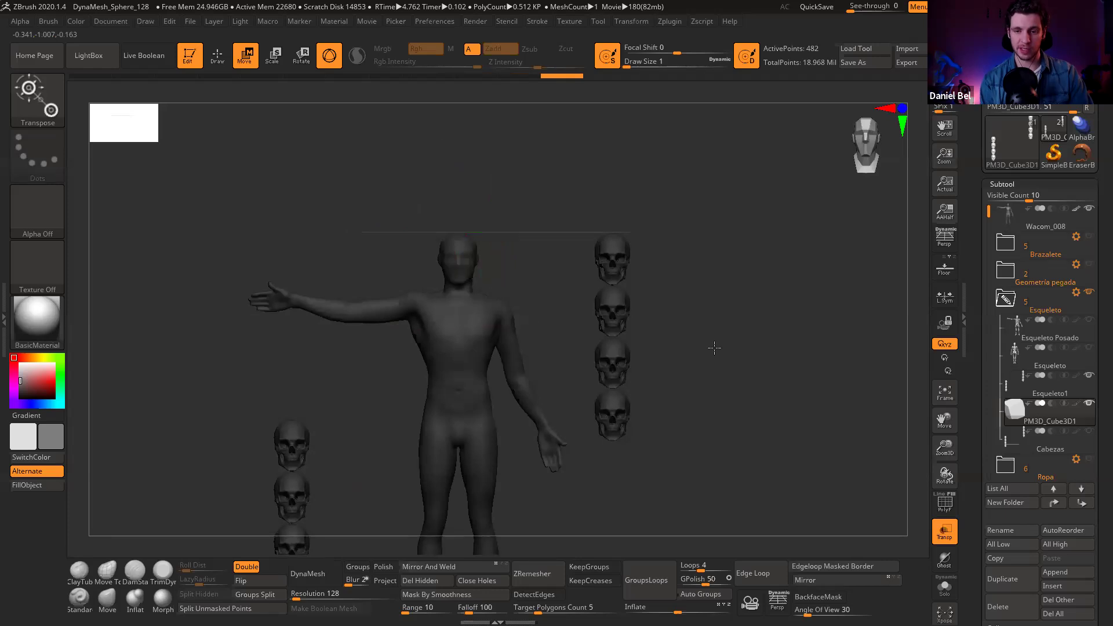
# Step: Line the strip up with the upper skulls and duplicate it downward at one-skull spacing, making five guide lines with polygroup colors displayed
pyautogui.keyDown('alt'); pyautogui.moveTo(714, 348); pyautogui.dragTo(721, 368); pyautogui.keyUp('alt')
pyautogui.keyDown('alt'); pyautogui.moveTo(688, 276); pyautogui.dragTo(444, 200); pyautogui.keyUp('alt')
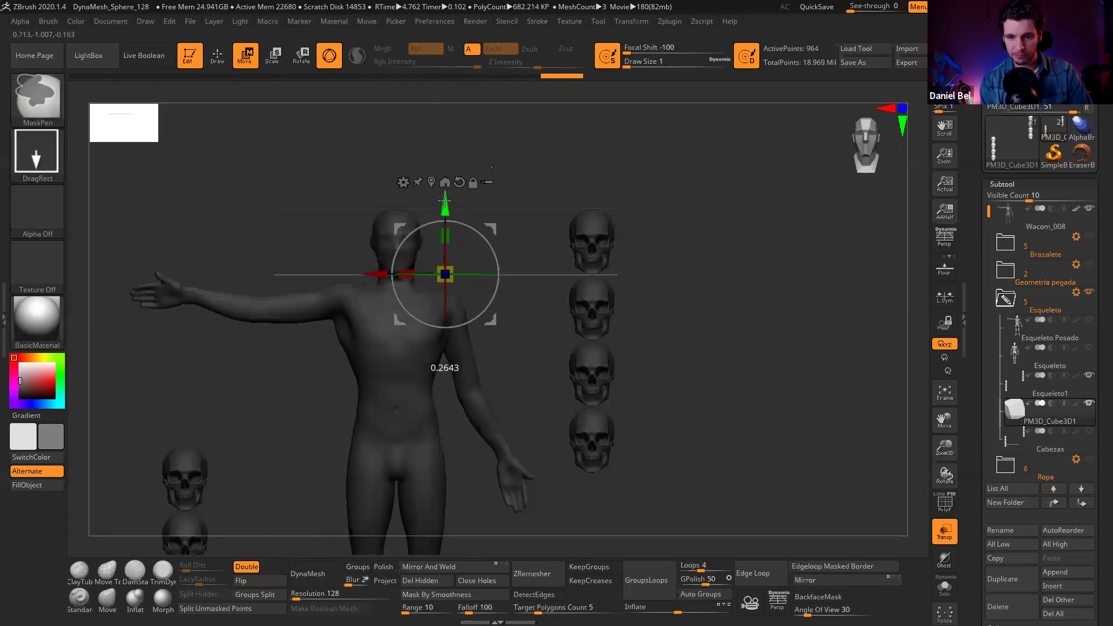
pyautogui.keyDown('ctrl'); pyautogui.moveTo(443, 260); pyautogui.dragTo(442, 463); pyautogui.keyUp('ctrl')
pyautogui.moveTo(705, 293); pyautogui.dragTo(742, 339)
pyautogui.press('q')
pyautogui.moveTo(745, 342)
pyautogui.keyDown('ctrl'); pyautogui.mouseDown()
pyautogui.moveTo(760, 350)
pyautogui.moveTo(755, 364)
pyautogui.moveTo(758, 303)
pyautogui.mouseUp(); pyautogui.keyUp('ctrl')
pyautogui.hotkey('shift', 'f')
pyautogui.keyDown('alt'); pyautogui.moveTo(724, 388); pyautogui.dragTo(619, 127); pyautogui.keyUp('alt')
pyautogui.press('w')
pyautogui.moveTo(782, 331); pyautogui.dragTo(777, 296)
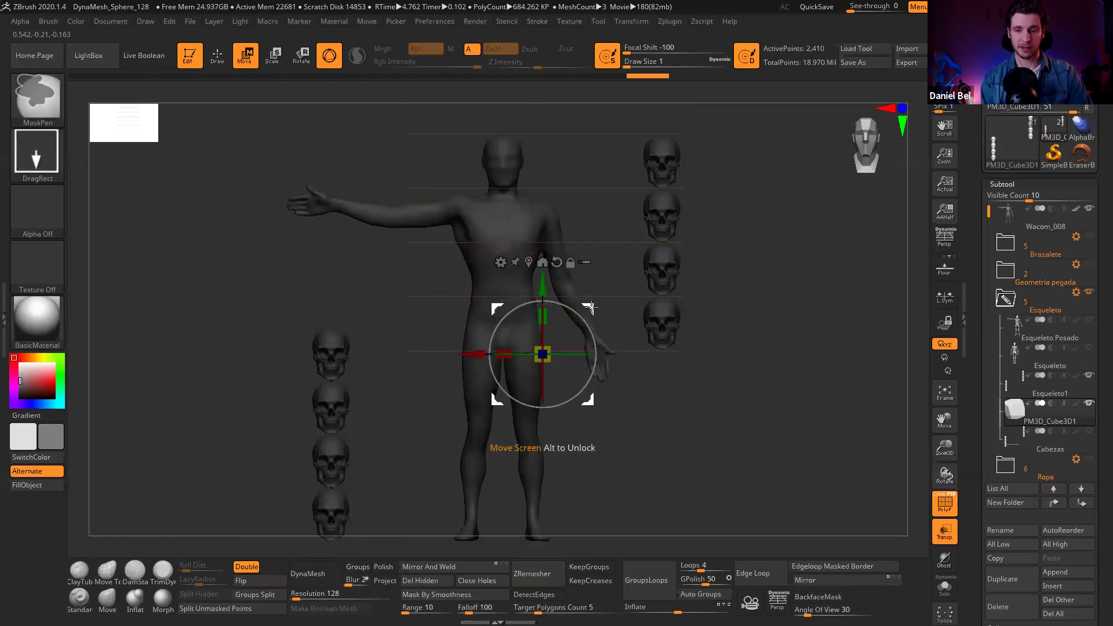
# Step: Duplicate the five guide lines and align the copies with the lower four skulls, down to the soles of the feet
pyautogui.keyDown('ctrl'); pyautogui.moveTo(590, 307); pyautogui.dragTo(502, 486); pyautogui.keyUp('ctrl')
pyautogui.keyDown('alt'); pyautogui.moveTo(734, 446); pyautogui.dragTo(764, 407); pyautogui.keyUp('alt')
pyautogui.moveTo(528, 368); pyautogui.dragTo(530, 387)
pyautogui.press('q')
pyautogui.moveTo(783, 326); pyautogui.dragTo(780, 358, button='right')
pyautogui.moveTo(780, 358)
pyautogui.mouseDown()
pyautogui.moveTo(780, 373)
pyautogui.moveTo(737, 369)
pyautogui.moveTo(765, 342)
pyautogui.mouseUp()
pyautogui.hotkey('ctrl', 'z')
pyautogui.hotkey('ctrl', 'w')
pyautogui.keyDown('alt'); pyautogui.moveTo(923, 337); pyautogui.dragTo(890, 362); pyautogui.keyUp('alt')
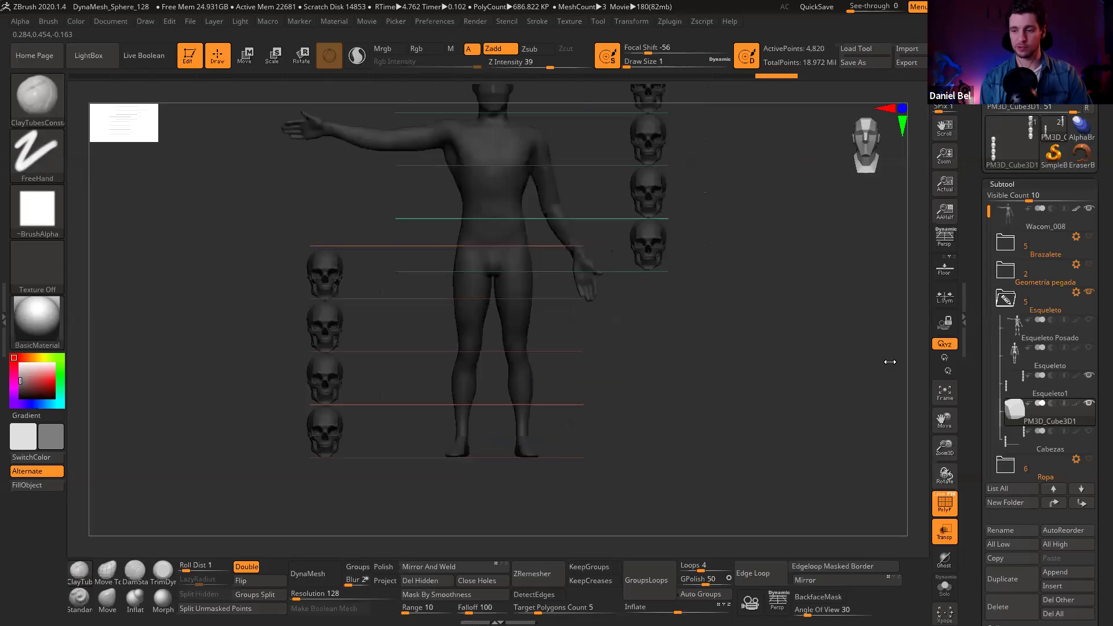
# Step: Merge the Esqueleto1 skull subtool down with the PM3D_Cube3D1 guide-line subtool
pyautogui.click(1023, 440)
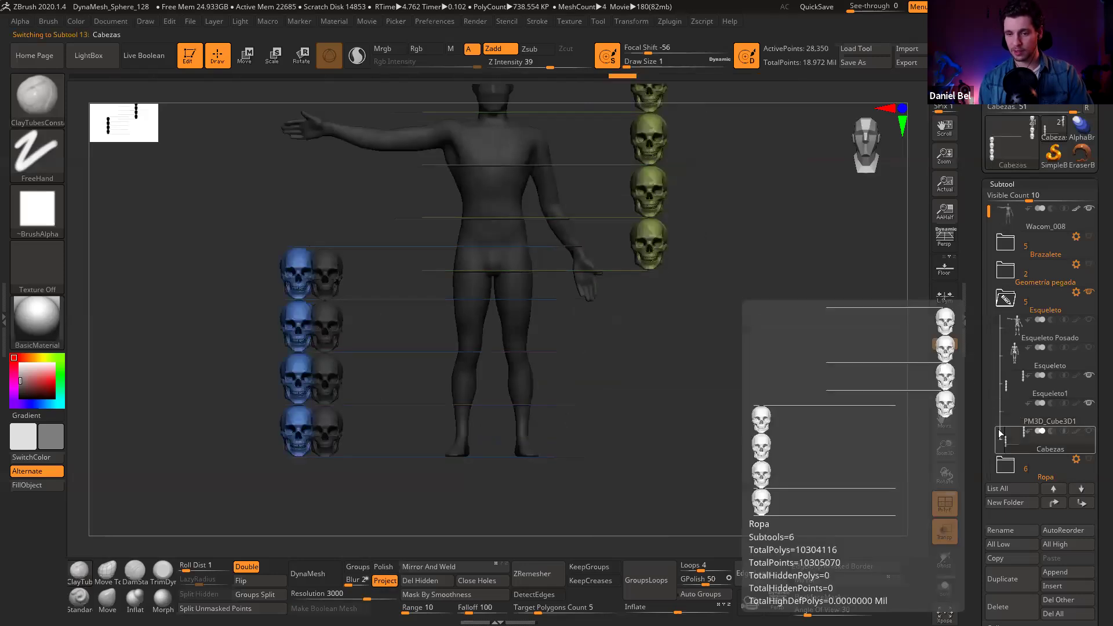
pyautogui.click(1014, 388)
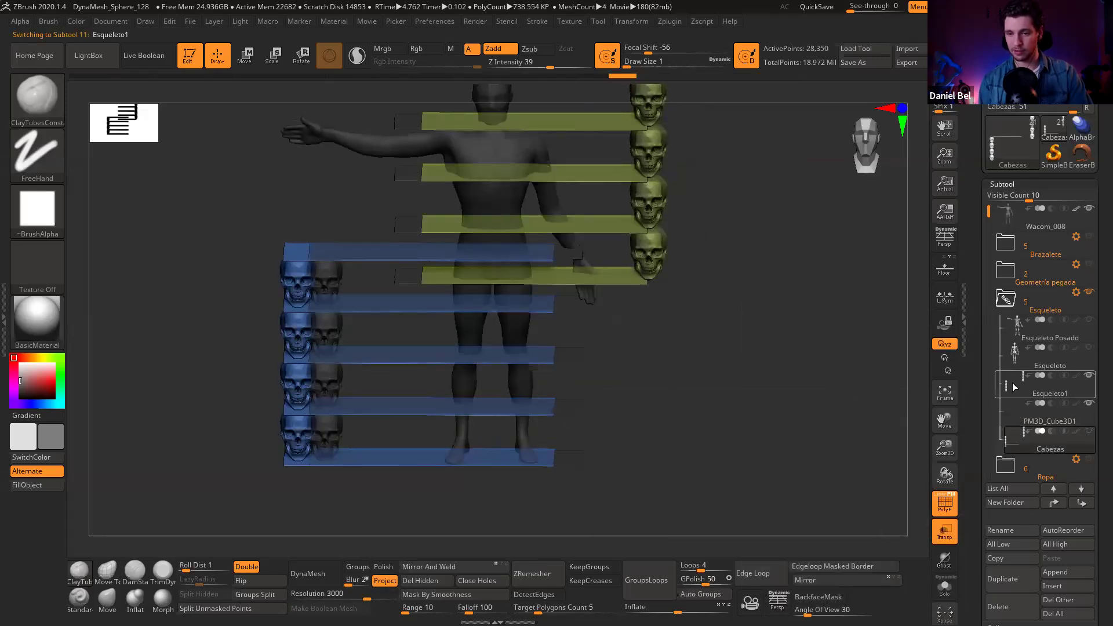
pyautogui.scroll(-1, 1097, 545)
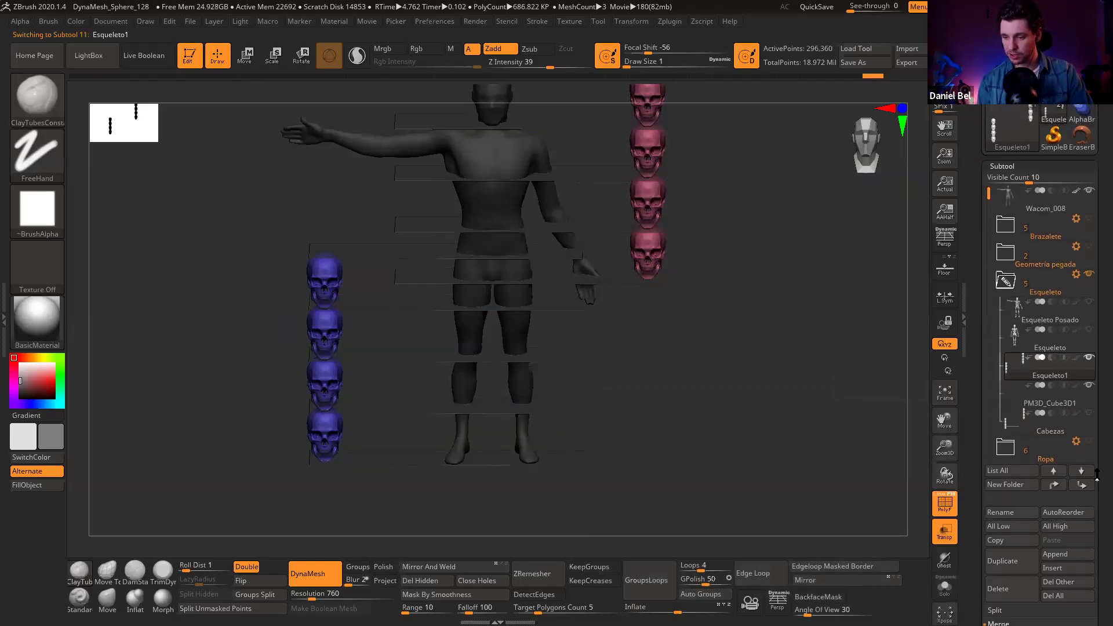
pyautogui.scroll(-3, 1097, 476)
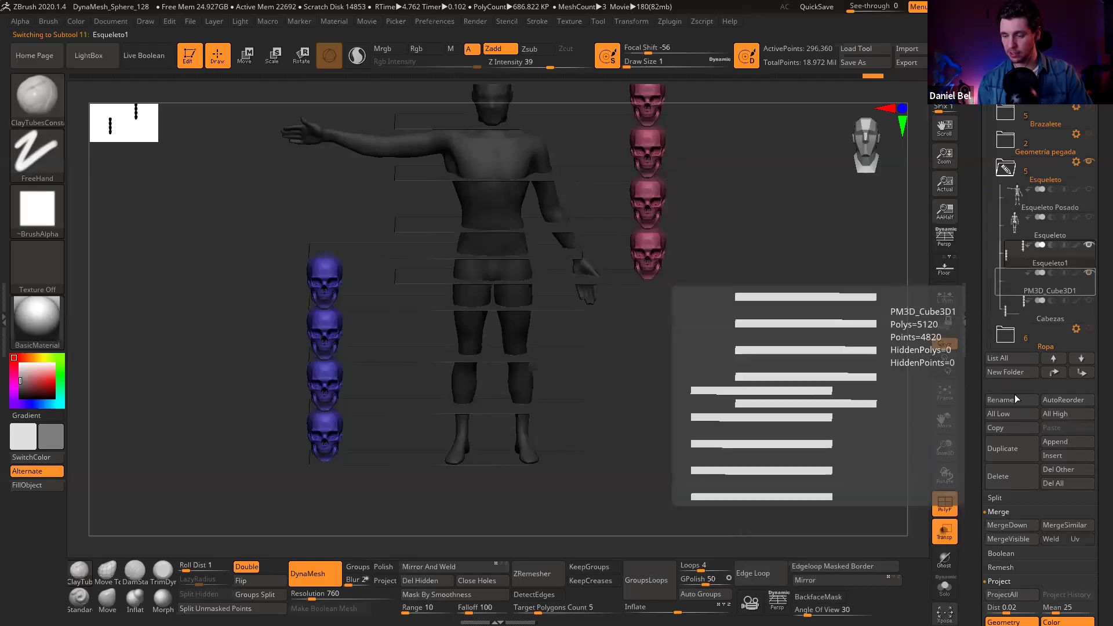
pyautogui.click(1009, 525)
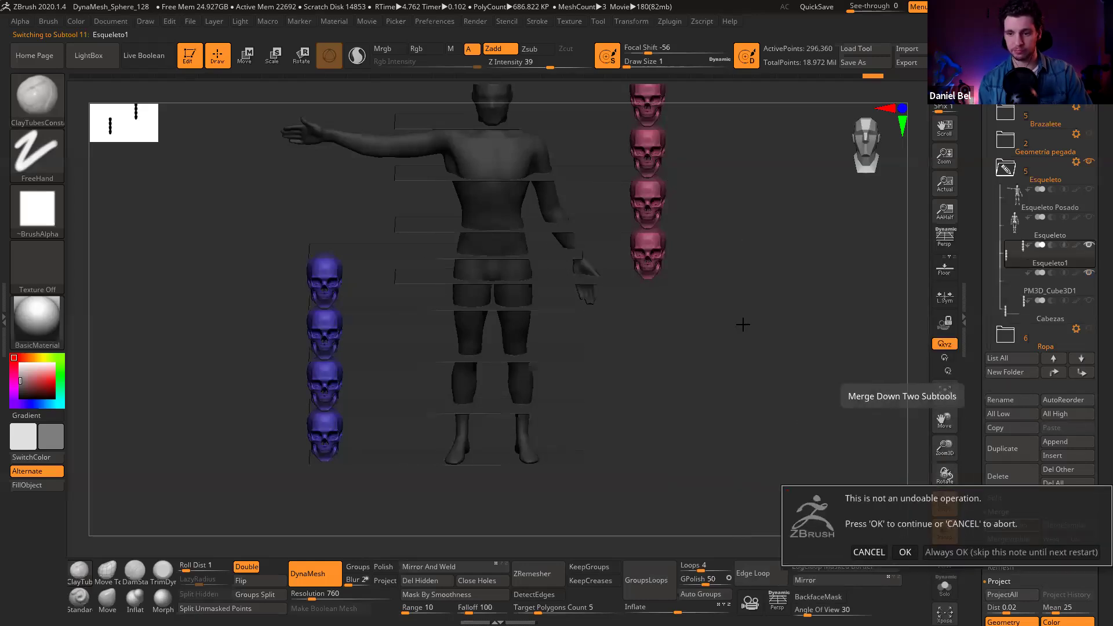
pyautogui.click(904, 551)
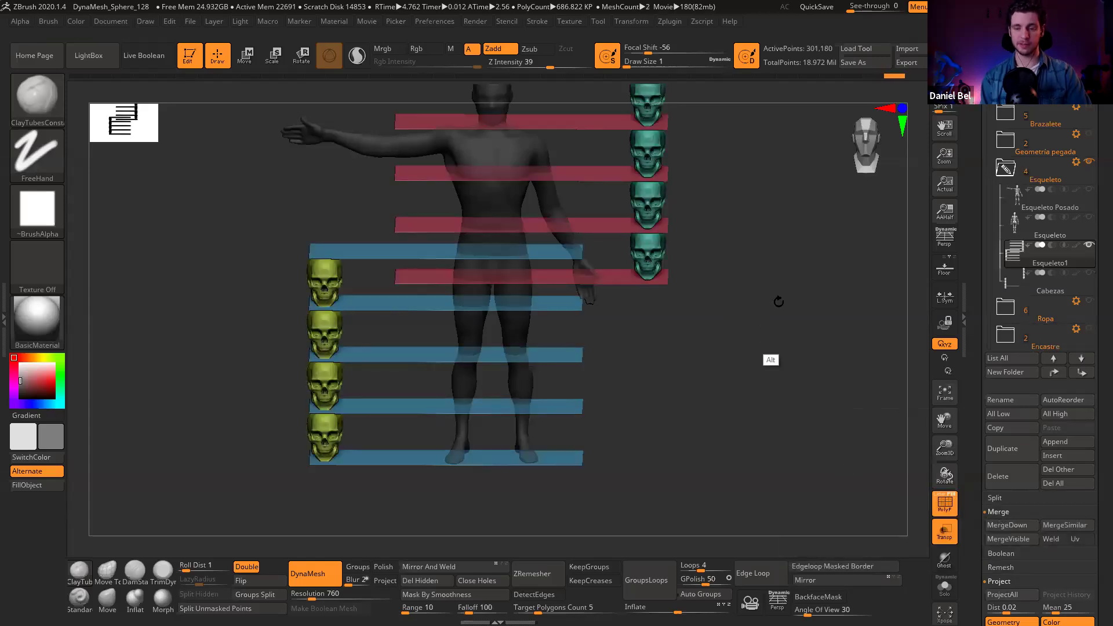
# Step: Assign the upper four skulls and their guide lines to one polygroup and the lower set to another, leaving everything shown
pyautogui.moveTo(777, 303); pyautogui.dragTo(669, 193)
pyautogui.keyDown('ctrl'); pyautogui.keyDown('shift'); pyautogui.click(628, 191); pyautogui.keyUp('shift'); pyautogui.keyUp('ctrl')
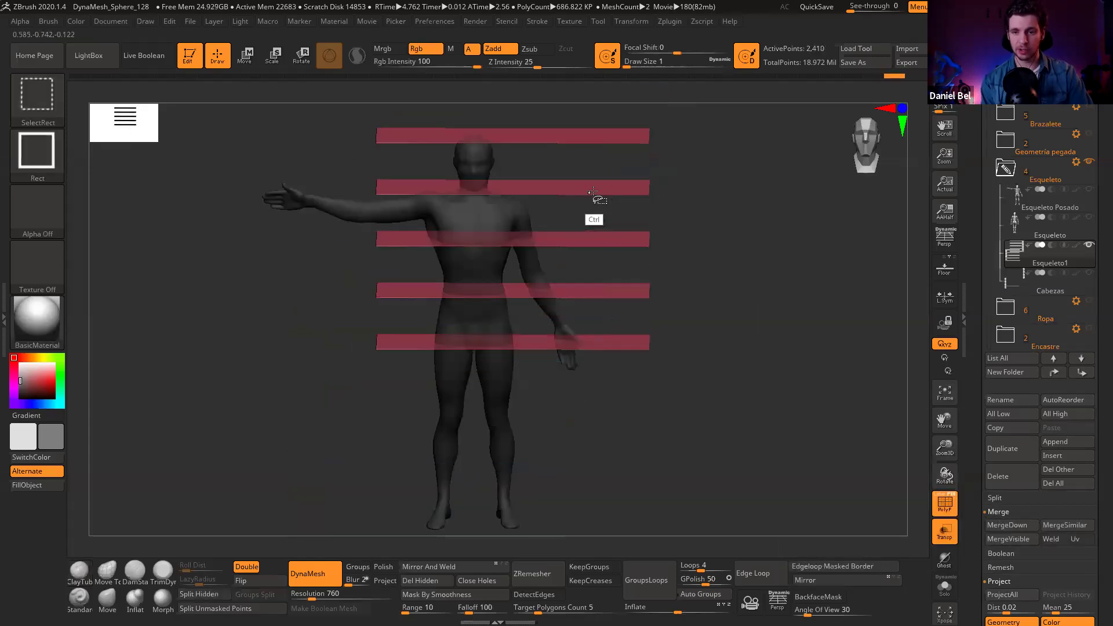
pyautogui.keyDown('ctrl'); pyautogui.keyDown('shift'); pyautogui.click(633, 184); pyautogui.keyUp('shift'); pyautogui.keyUp('ctrl')
pyautogui.moveTo(734, 237); pyautogui.dragTo(769, 309)
pyautogui.hotkey('ctrl', 'w')
pyautogui.press('ctrl')
pyautogui.keyDown('ctrl'); pyautogui.keyDown('shift'); pyautogui.click(778, 295); pyautogui.keyUp('shift'); pyautogui.keyUp('ctrl')
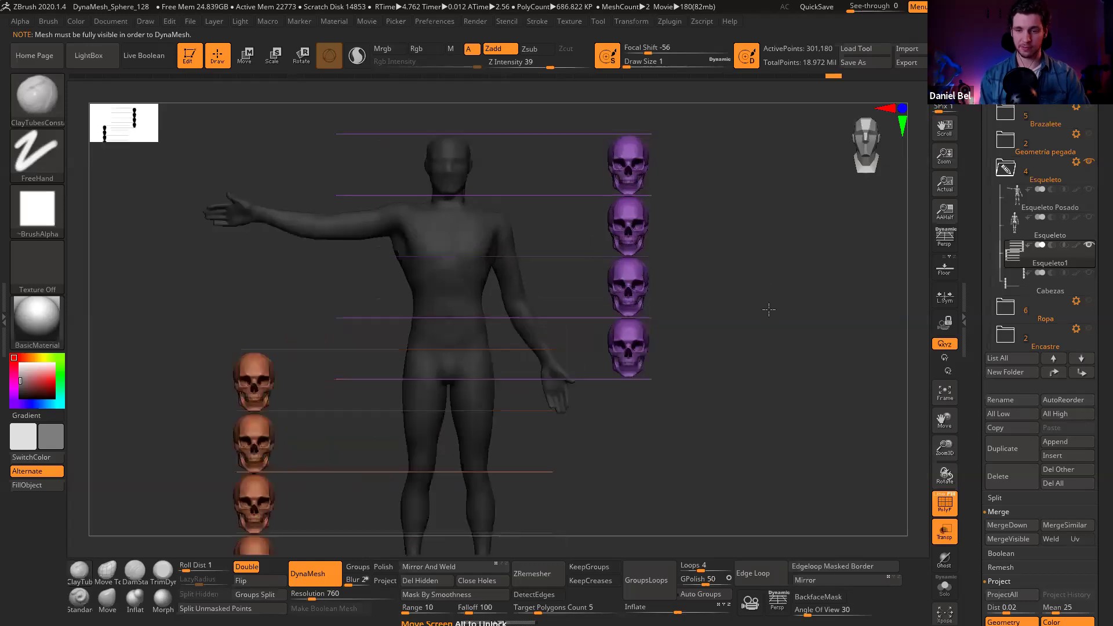
# Step: Turn off transparency and compare the upper guide lines with the chin, chest, navel and crotch of the body
pyautogui.click(944, 532)
pyautogui.moveTo(785, 353); pyautogui.dragTo(800, 248)
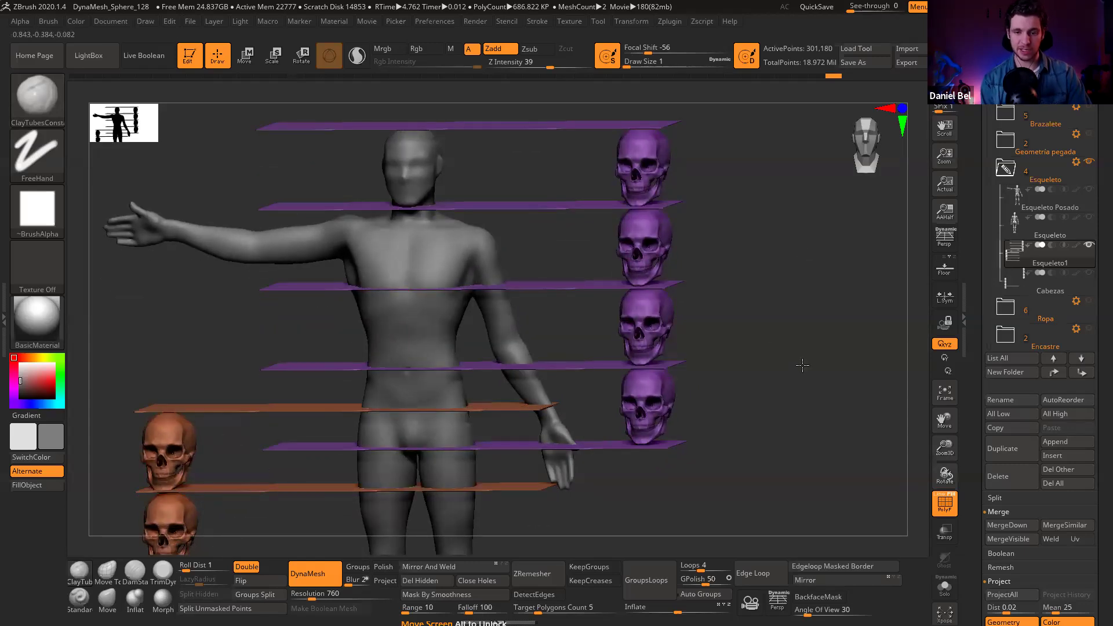
pyautogui.moveTo(802, 365); pyautogui.dragTo(378, 309)
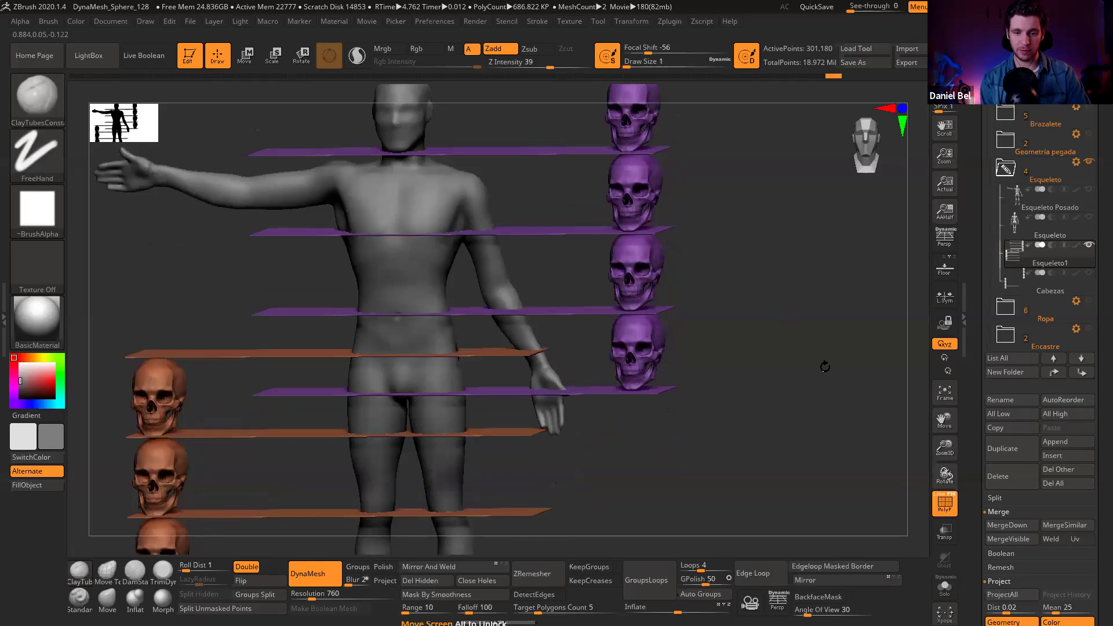
pyautogui.moveTo(824, 366); pyautogui.dragTo(418, 341)
pyautogui.moveTo(769, 411); pyautogui.dragTo(464, 435)
pyautogui.moveTo(593, 398); pyautogui.dragTo(465, 350)
# Step: Examine where the lower guide lines cross the legs and how both skull stacks divide the full body height
pyautogui.moveTo(600, 353); pyautogui.dragTo(490, 365)
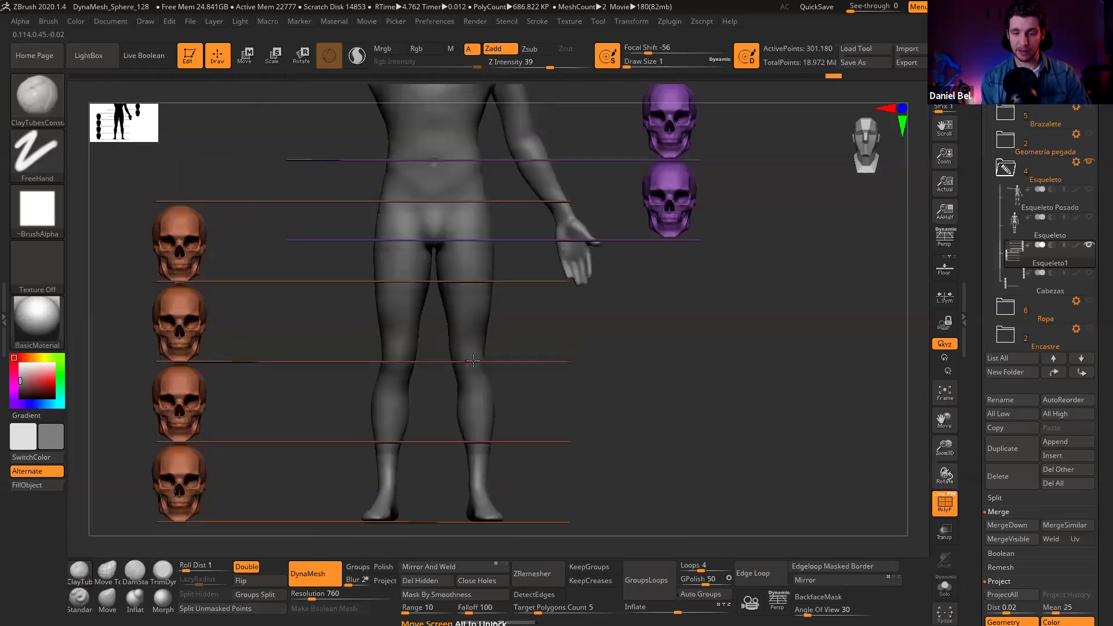
pyautogui.moveTo(597, 412); pyautogui.dragTo(531, 367)
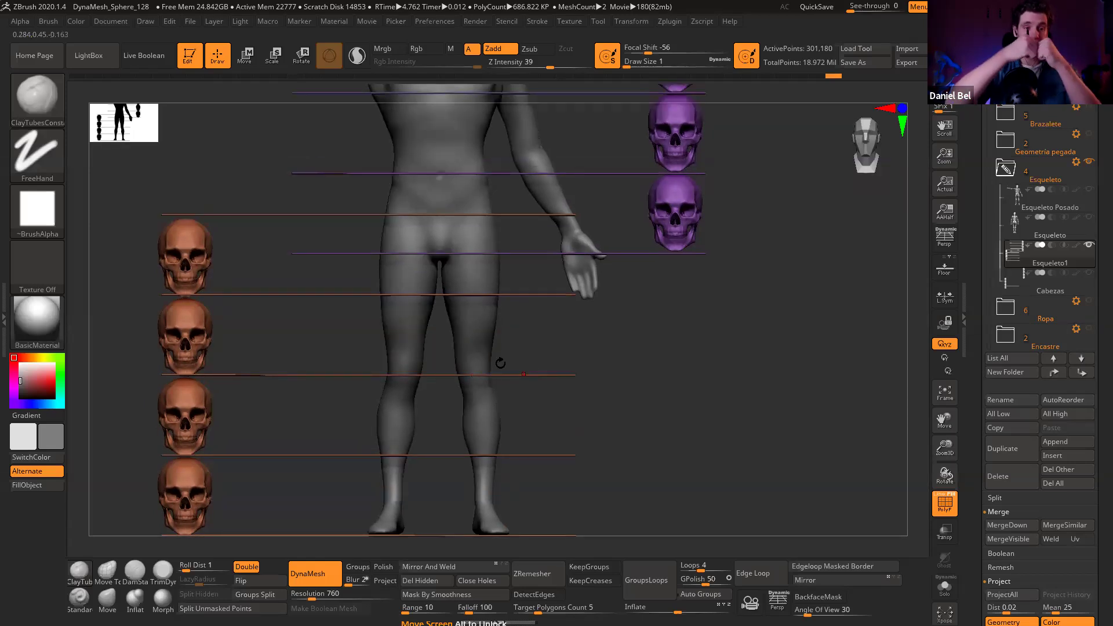
pyautogui.moveTo(686, 395); pyautogui.dragTo(538, 321)
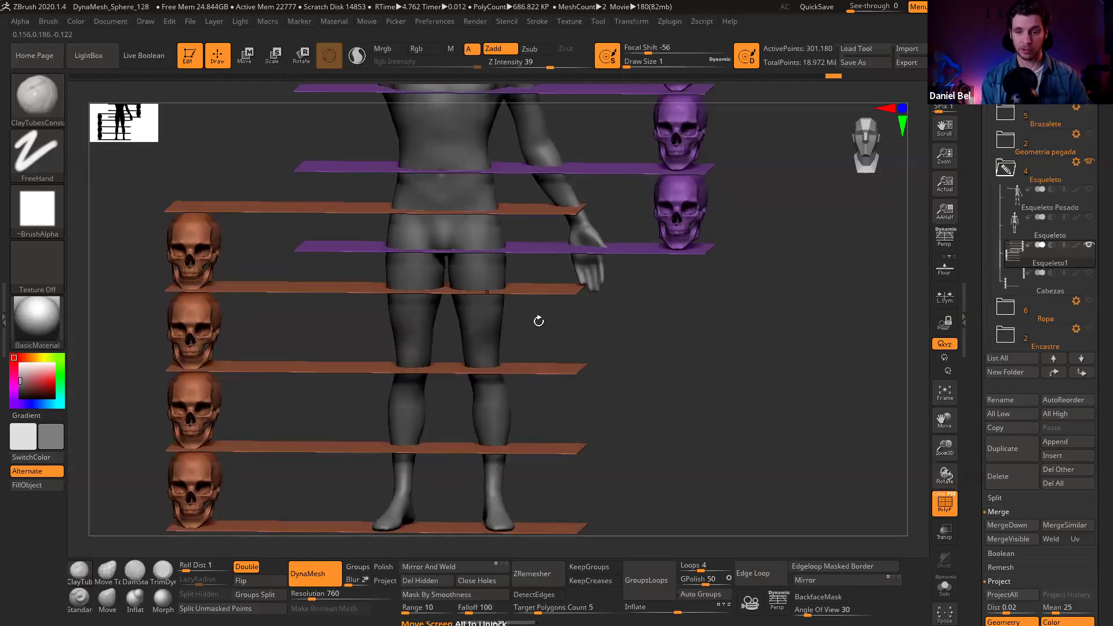
pyautogui.moveTo(686, 370); pyautogui.dragTo(493, 226)
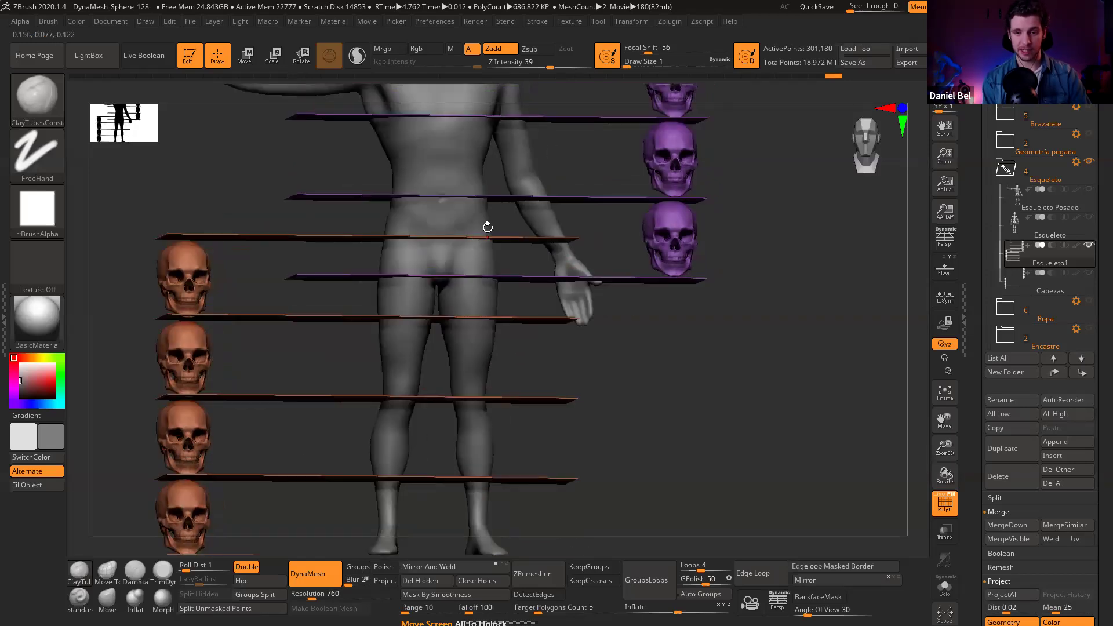
pyautogui.moveTo(767, 403); pyautogui.dragTo(418, 192)
pyautogui.keyDown('alt'); pyautogui.moveTo(486, 263); pyautogui.dragTo(550, 313); pyautogui.keyUp('alt')
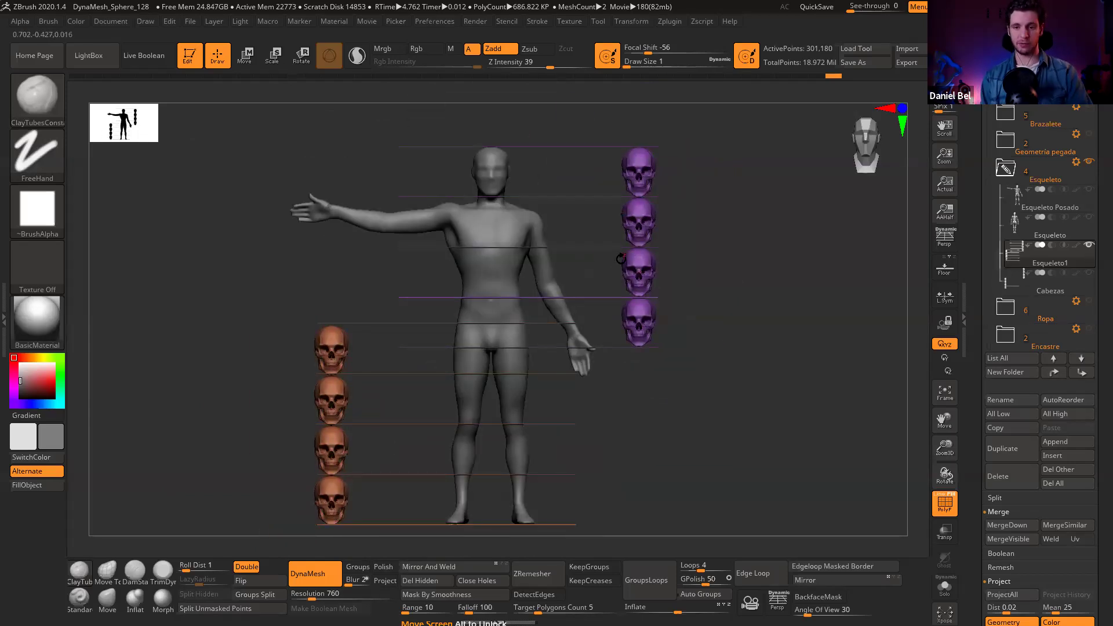
pyautogui.moveTo(582, 251); pyautogui.dragTo(558, 249)
pyautogui.keyDown('alt'); pyautogui.moveTo(508, 280); pyautogui.dragTo(874, 290); pyautogui.keyUp('alt')
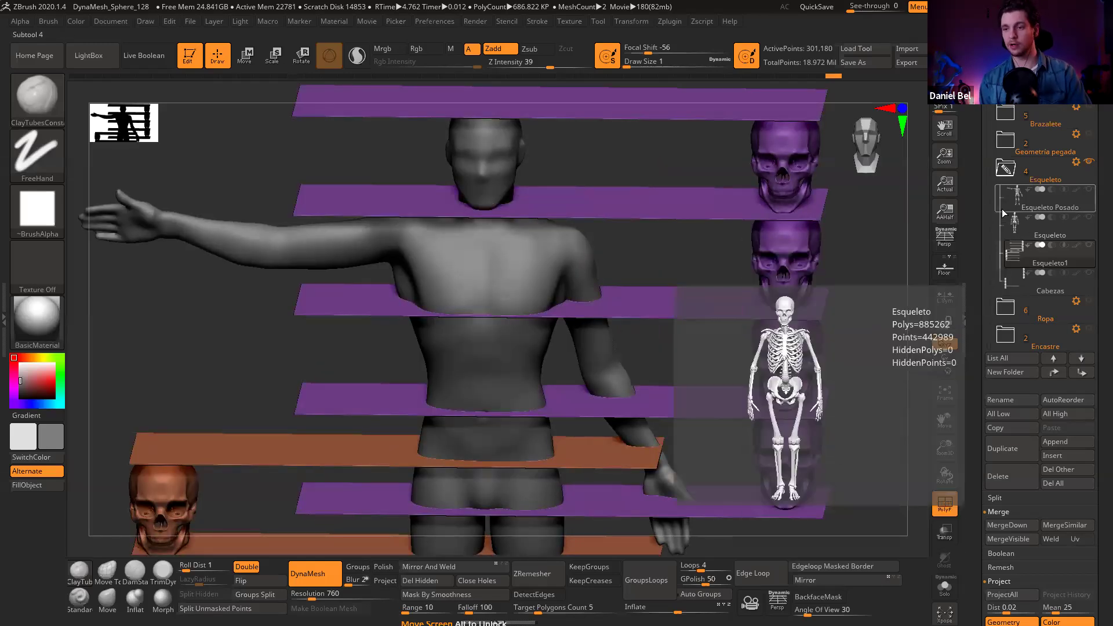
# Step: Select the Wacom_008 body subtool and hide the skull and guide-line subtool to view the figure alone
pyautogui.scroll(3, 1012, 232)
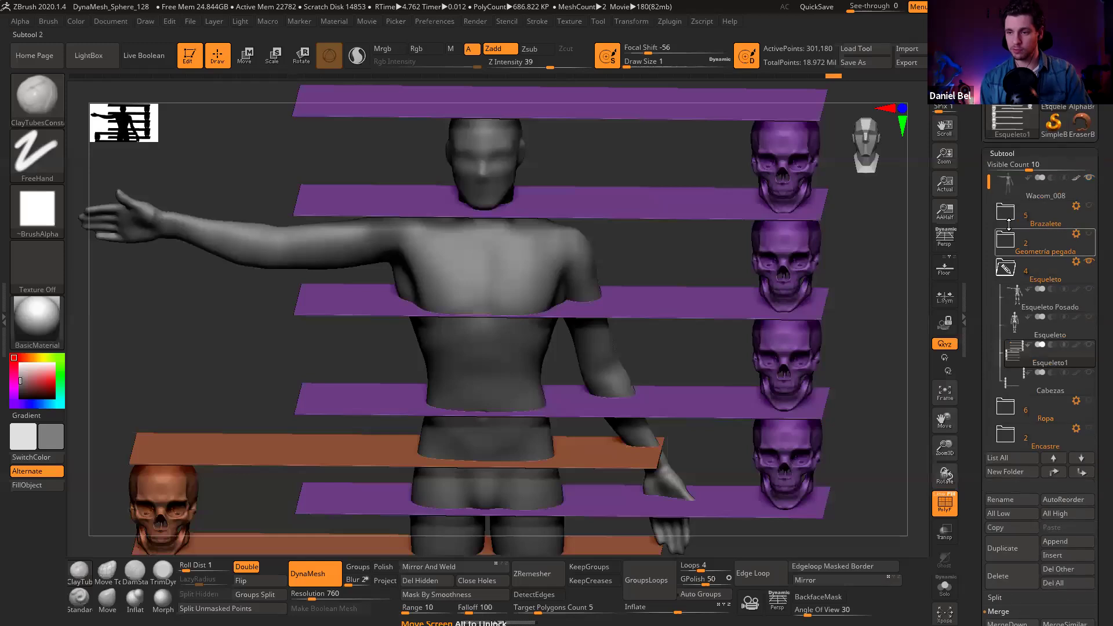
pyautogui.click(1007, 189)
pyautogui.keyDown('alt'); pyautogui.moveTo(487, 303); pyautogui.dragTo(499, 370, button='right'); pyautogui.keyUp('alt')
pyautogui.keyDown('alt'); pyautogui.moveTo(498, 370); pyautogui.dragTo(449, 322); pyautogui.keyUp('alt')
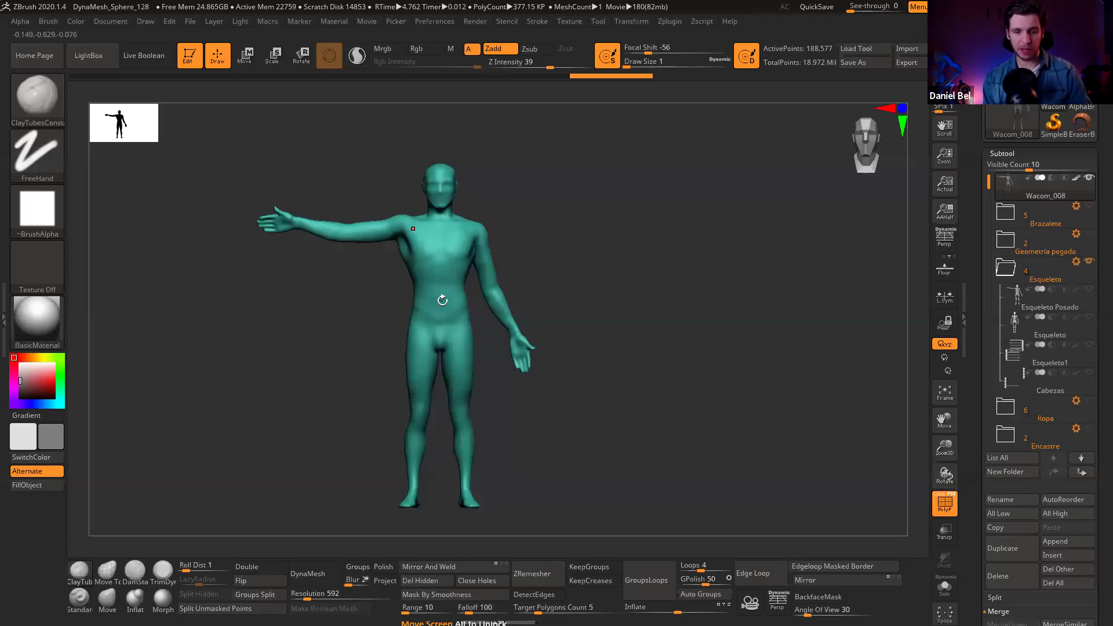
pyautogui.keyDown('ctrl'); pyautogui.moveTo(428, 251); pyautogui.dragTo(447, 236, button='right'); pyautogui.keyUp('ctrl')
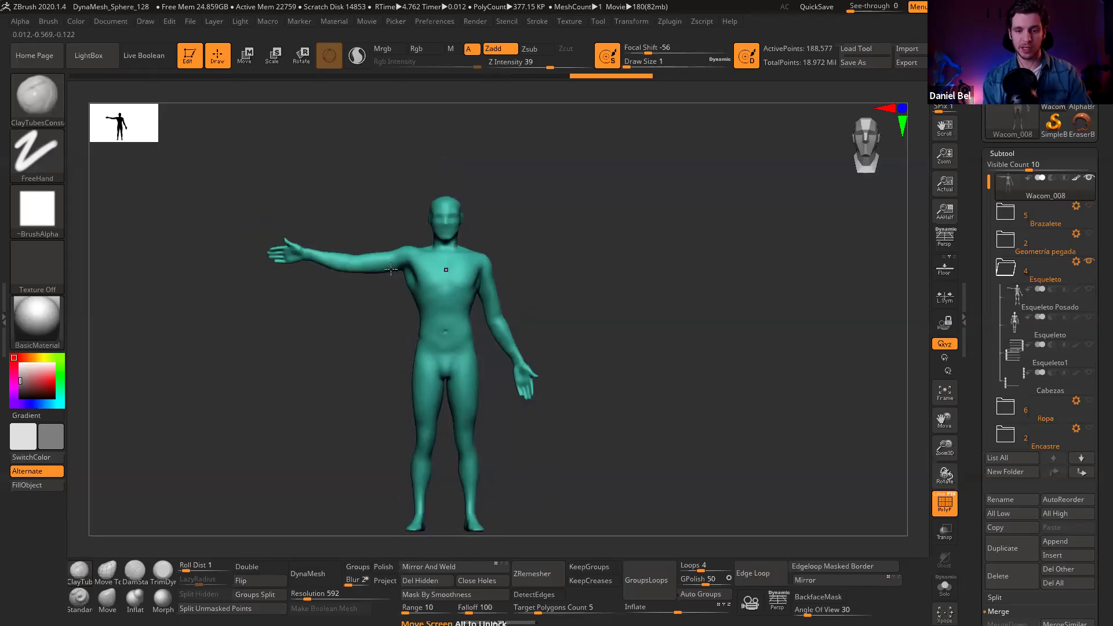
# Step: Select the Esqueleto skeleton subtool and isolate it with Solo, keeping its polygroup colors displayed
pyautogui.click(1037, 328)
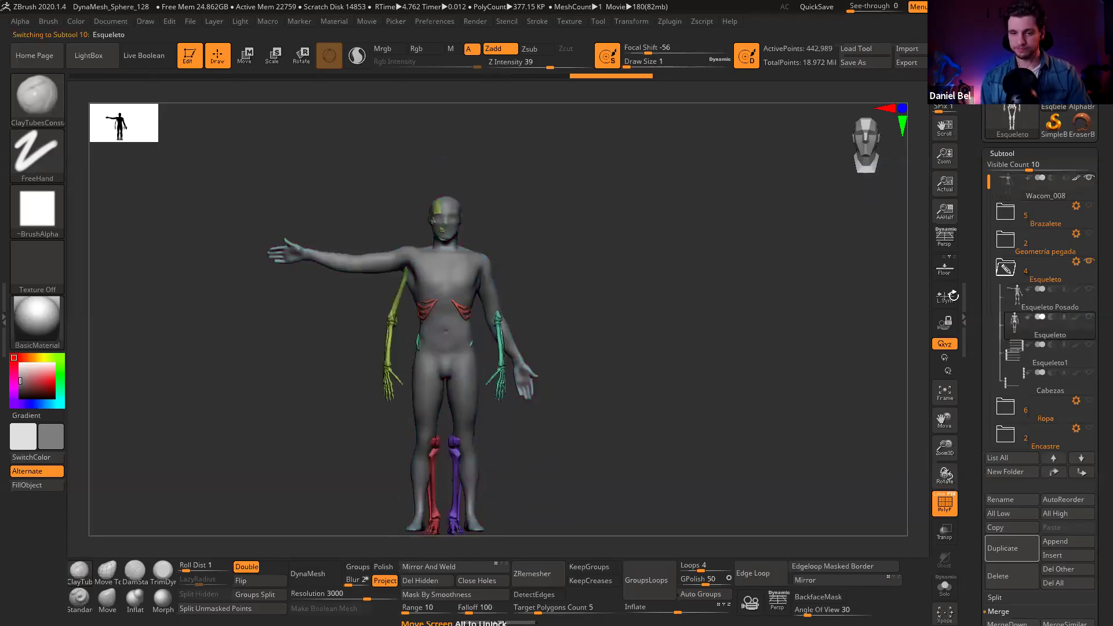
pyautogui.keyDown('alt'); pyautogui.moveTo(509, 347); pyautogui.dragTo(505, 279, button='right'); pyautogui.keyUp('alt')
pyautogui.press('w')
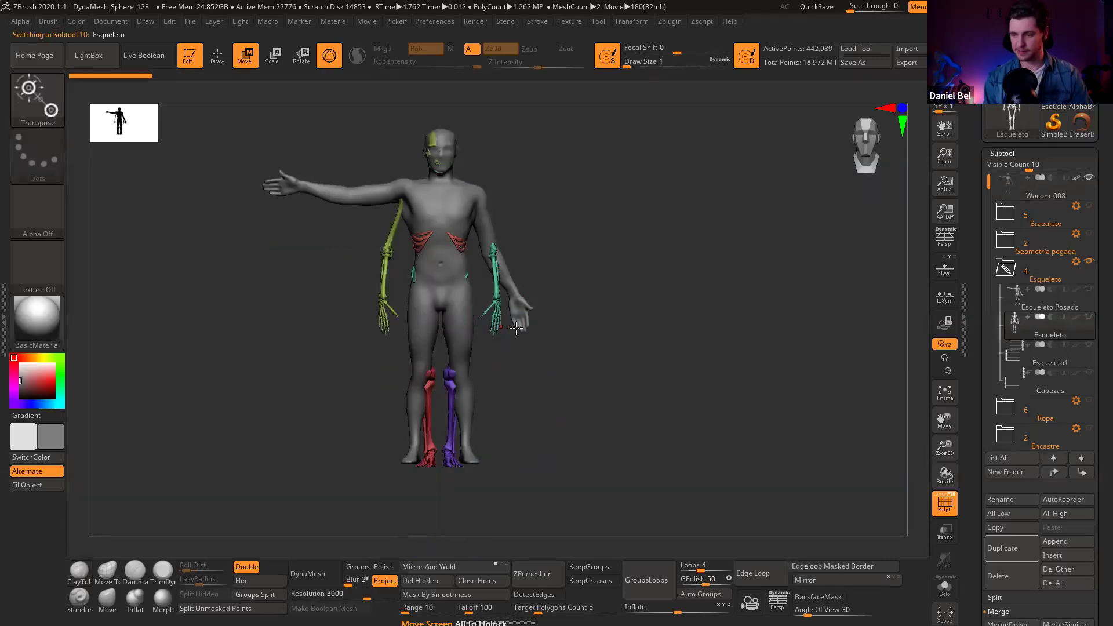
pyautogui.hotkey('shift', 'f')
pyautogui.press('q')
pyautogui.click(944, 586)
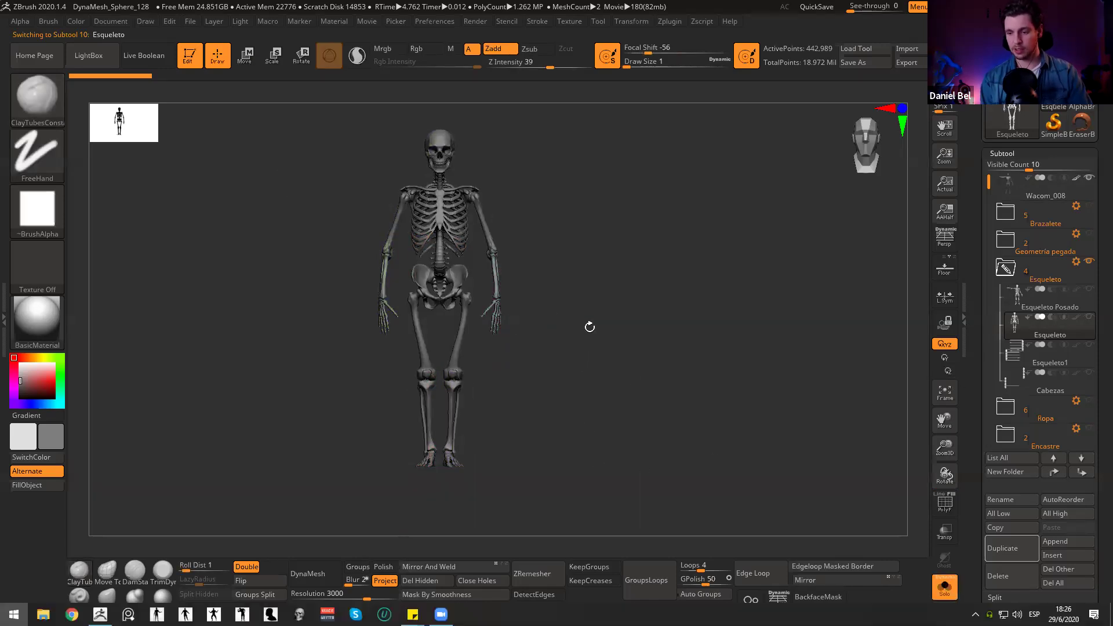
pyautogui.moveTo(618, 264); pyautogui.dragTo(636, 290)
pyautogui.hotkey('shift', 'f')
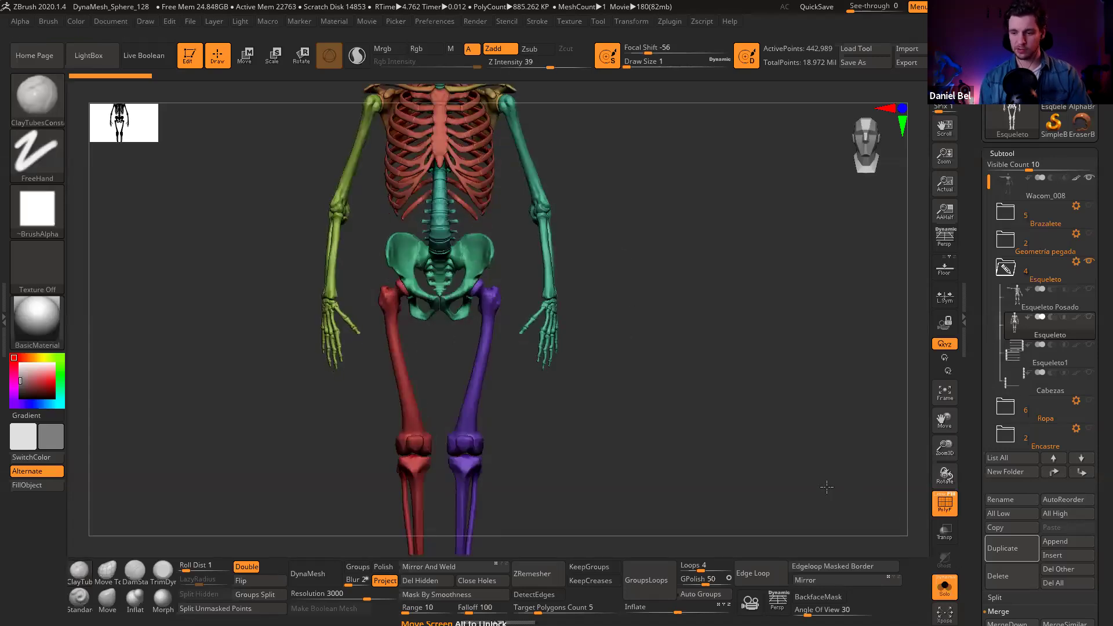
# Step: Duplicate the Esqueleto skeleton subtool and reselect the original
pyautogui.keyDown('alt'); pyautogui.moveTo(826, 487); pyautogui.dragTo(827, 467); pyautogui.keyUp('alt')
pyautogui.click(944, 586)
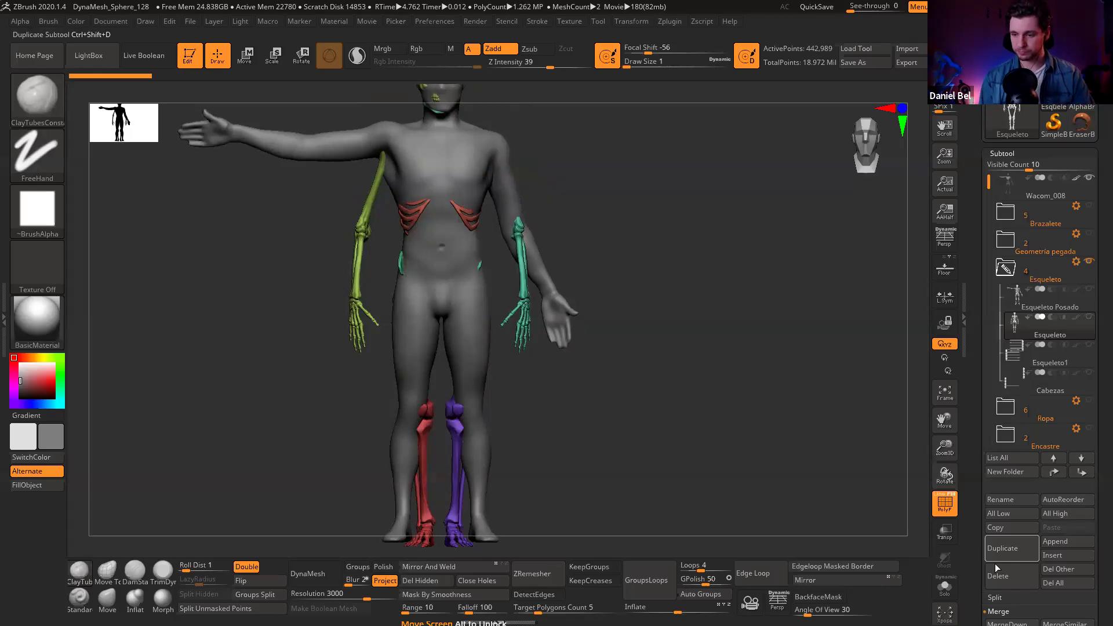
pyautogui.click(945, 587)
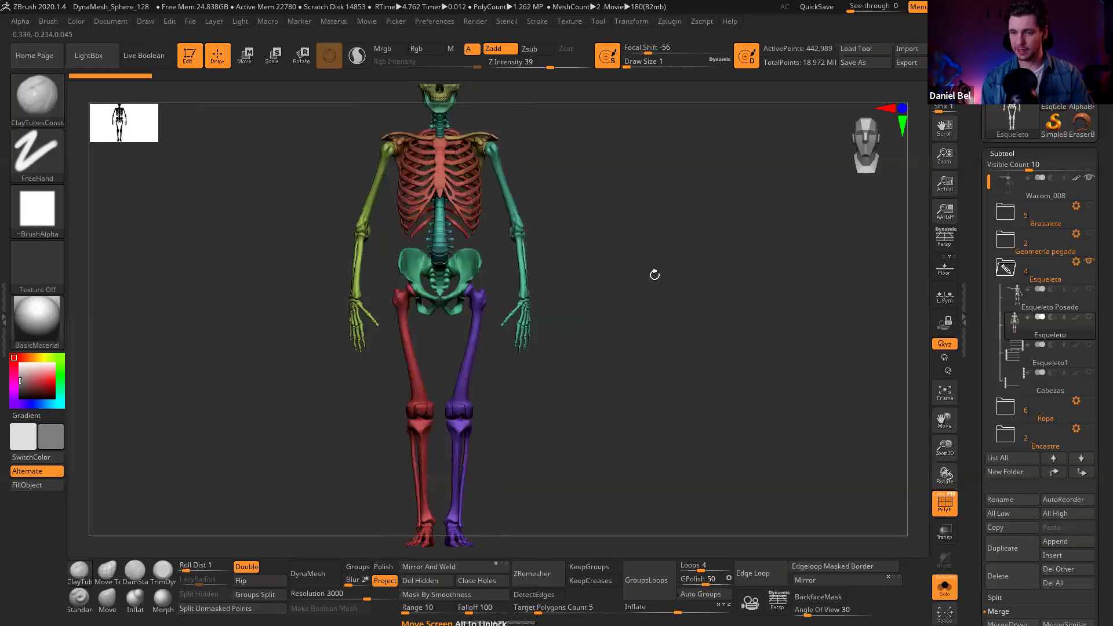
pyautogui.click(1010, 541)
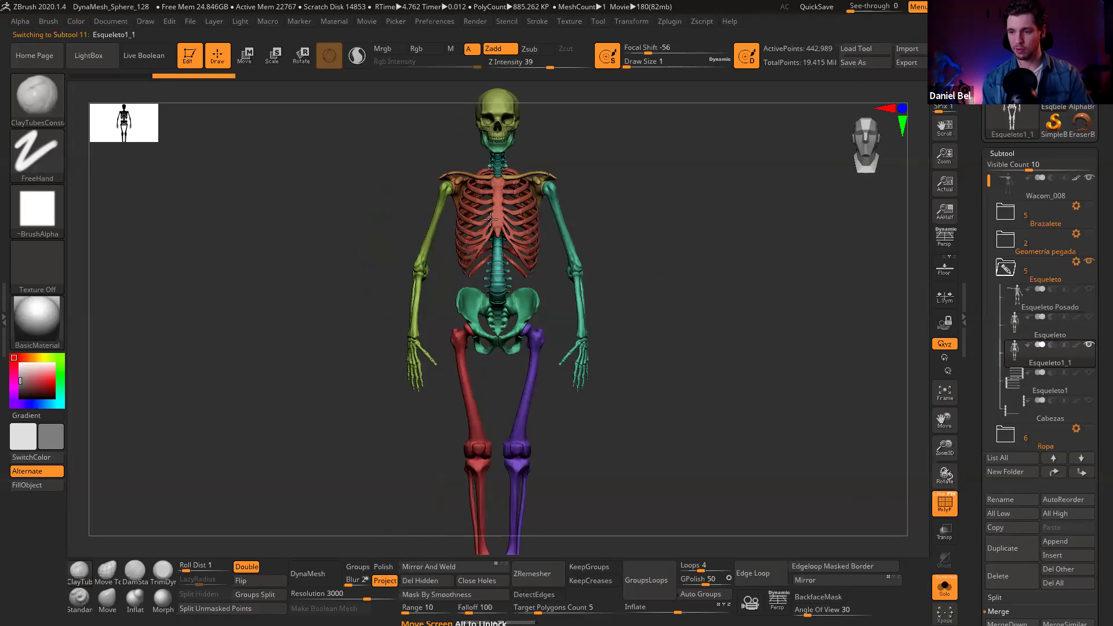
pyautogui.click(1020, 318)
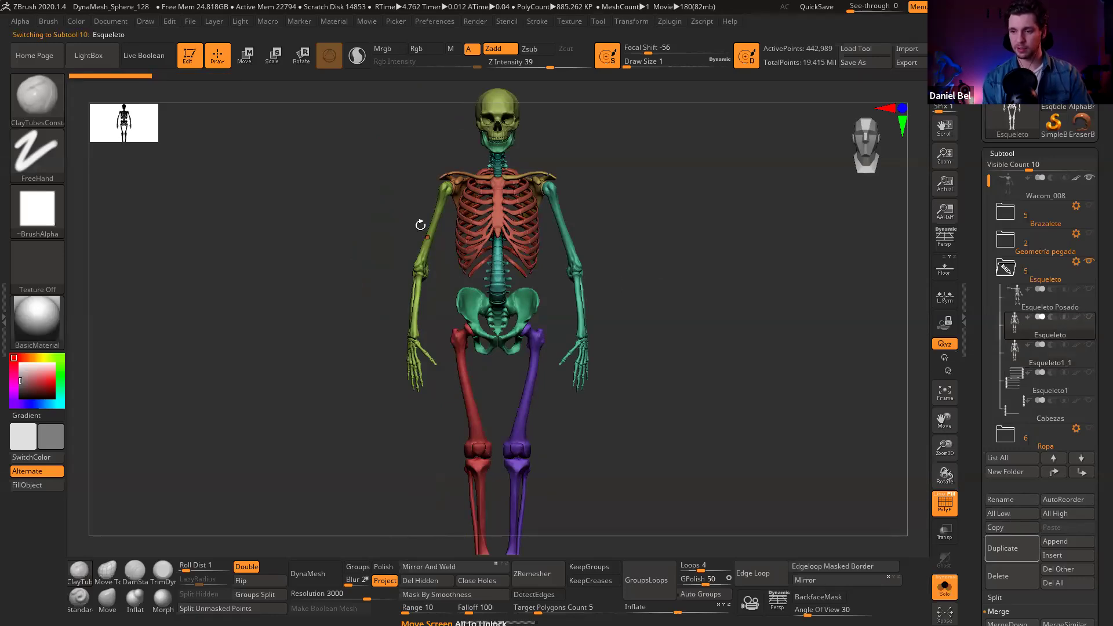
# Step: Apply a topological transpose mask from the shoulder down the yellow-green arm to mask the rest of the skeleton
pyautogui.keyDown('ctrl'); pyautogui.moveTo(498, 223); pyautogui.dragTo(454, 266, button='right'); pyautogui.keyUp('ctrl')
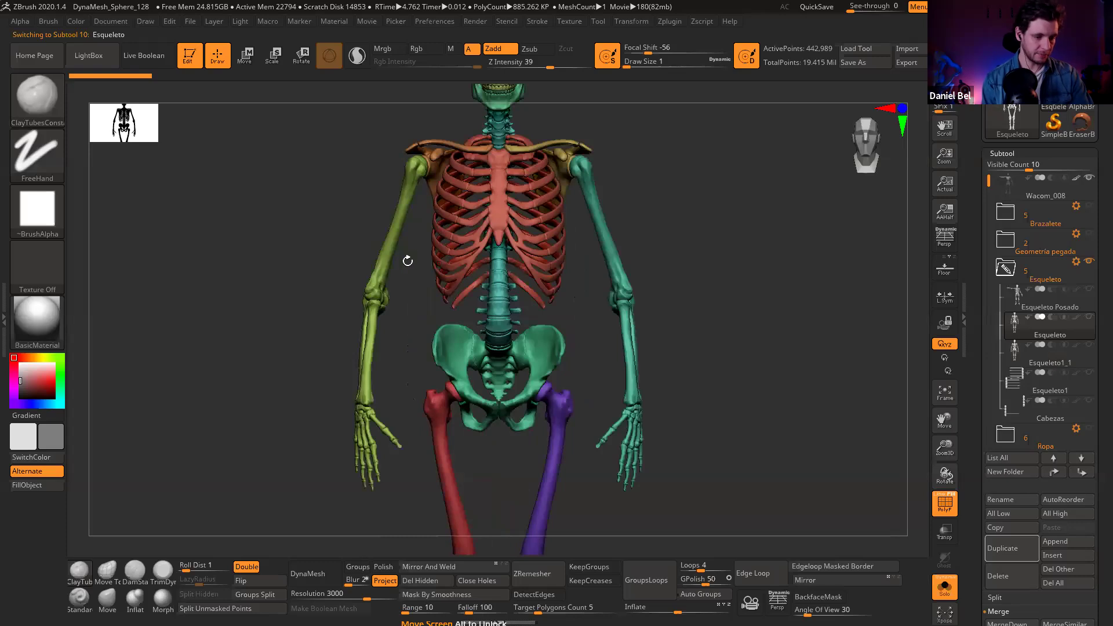
pyautogui.press('r')
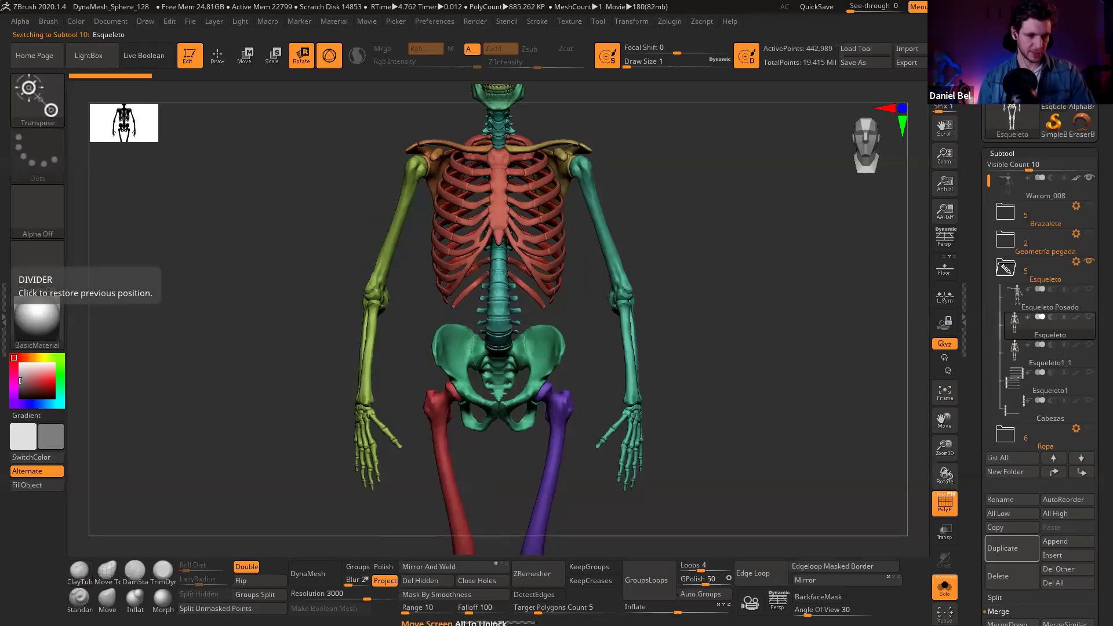
pyautogui.press('q')
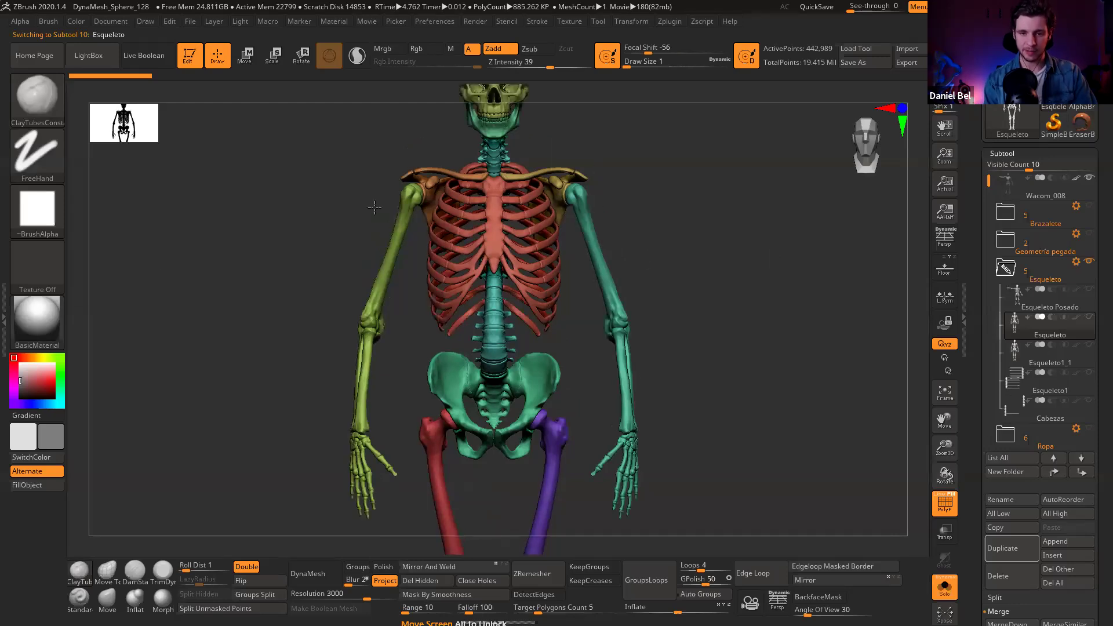
pyautogui.press('r')
pyautogui.keyDown('ctrl'); pyautogui.moveTo(410, 197); pyautogui.dragTo(360, 321); pyautogui.keyUp('ctrl')
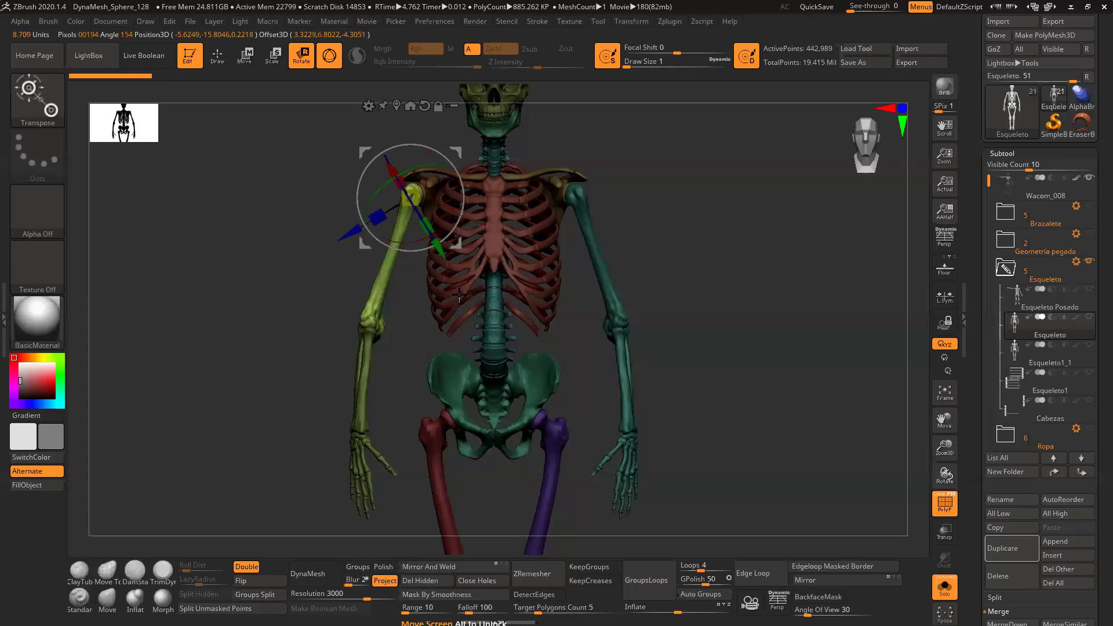
# Step: Clear the leftover masking from the forearm and hand so the entire yellow-green arm is unmasked
pyautogui.press('q')
pyautogui.moveTo(276, 326); pyautogui.dragTo(258, 317)
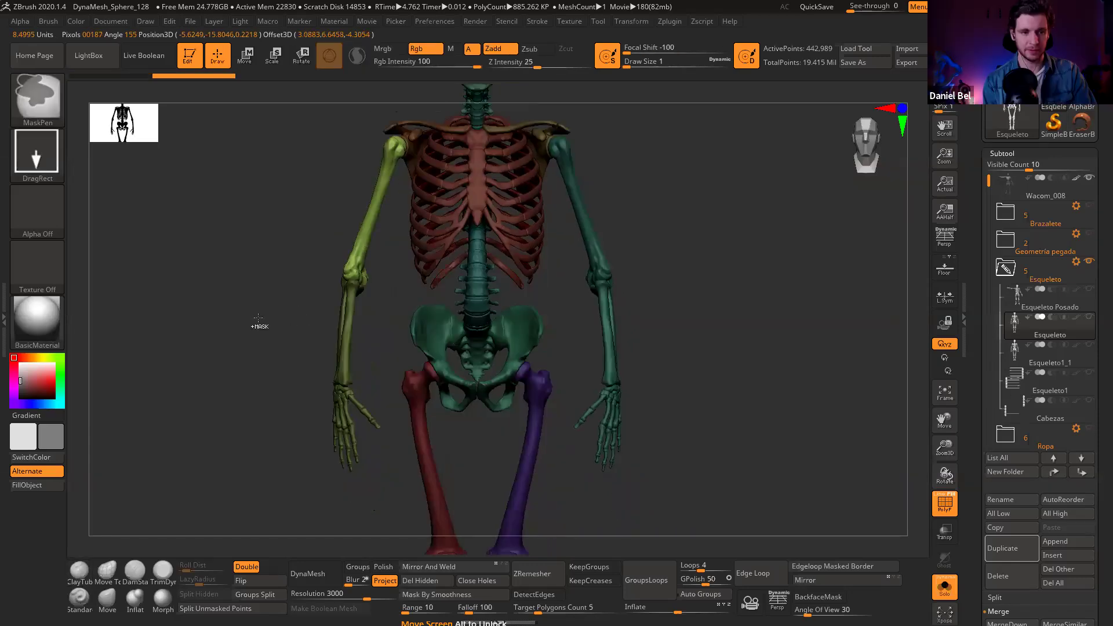
pyautogui.keyDown('ctrl'); pyautogui.click(52, 108); pyautogui.keyUp('ctrl')
pyautogui.keyDown('ctrl'); pyautogui.click(275, 161); pyautogui.keyUp('ctrl')
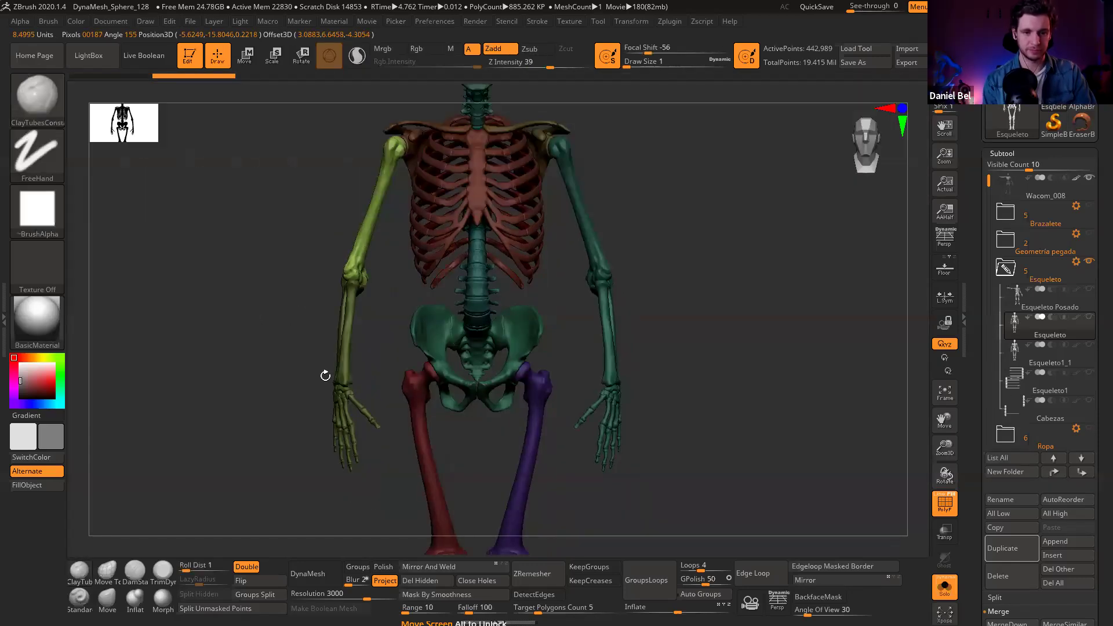
pyautogui.moveTo(248, 393)
pyautogui.keyDown('ctrl'); pyautogui.mouseDown()
pyautogui.moveTo(374, 484)
pyautogui.moveTo(392, 429)
pyautogui.moveTo(389, 351)
pyautogui.moveTo(351, 229)
pyautogui.moveTo(283, 287)
pyautogui.mouseUp(); pyautogui.keyUp('ctrl')
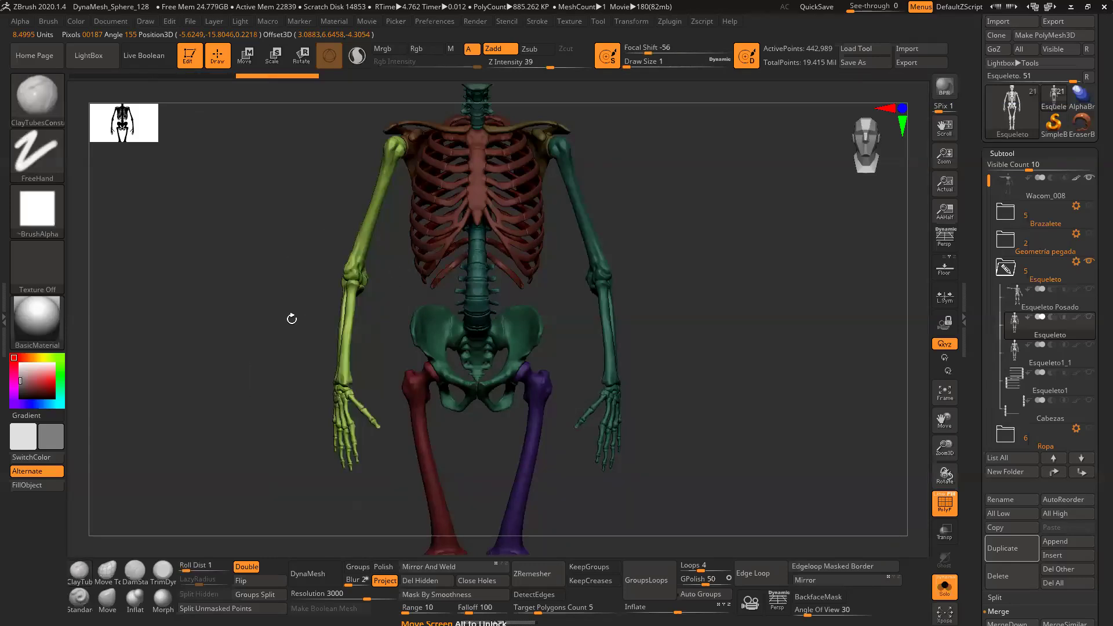
pyautogui.keyDown('alt'); pyautogui.moveTo(295, 334); pyautogui.dragTo(385, 233); pyautogui.keyUp('alt')
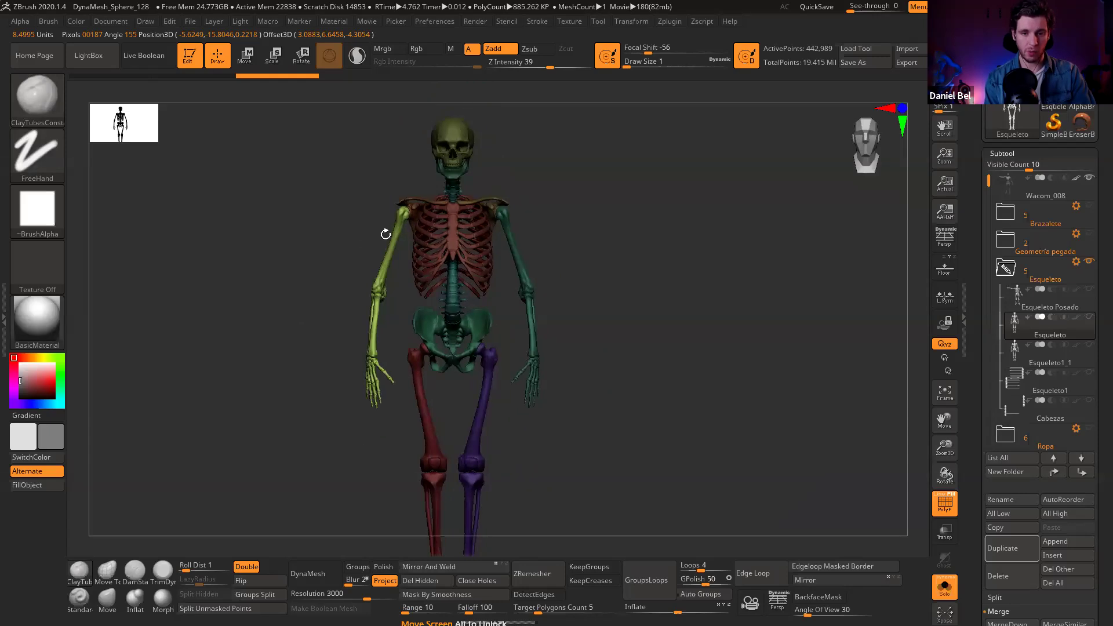
# Step: Place the transform gizmo on the head of the unmasked arm's humerus, making the shoulder joint the pivot
pyautogui.keyDown('ctrl'); pyautogui.moveTo(406, 213); pyautogui.dragTo(398, 240, button='right'); pyautogui.keyUp('ctrl')
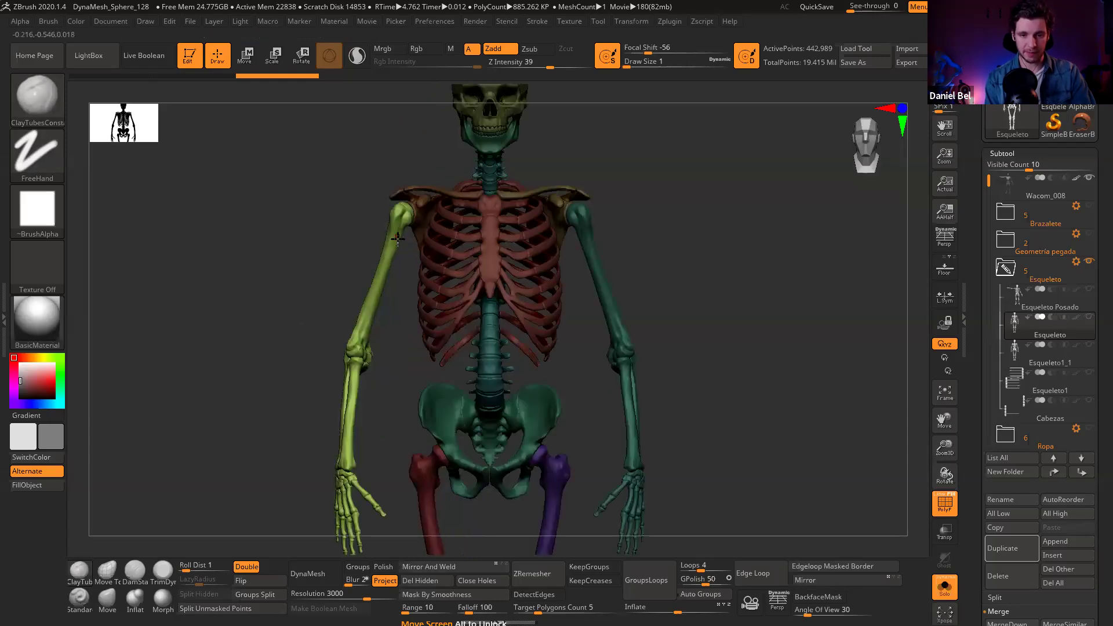
pyautogui.keyDown('alt'); pyautogui.moveTo(400, 250); pyautogui.dragTo(387, 242); pyautogui.keyUp('alt')
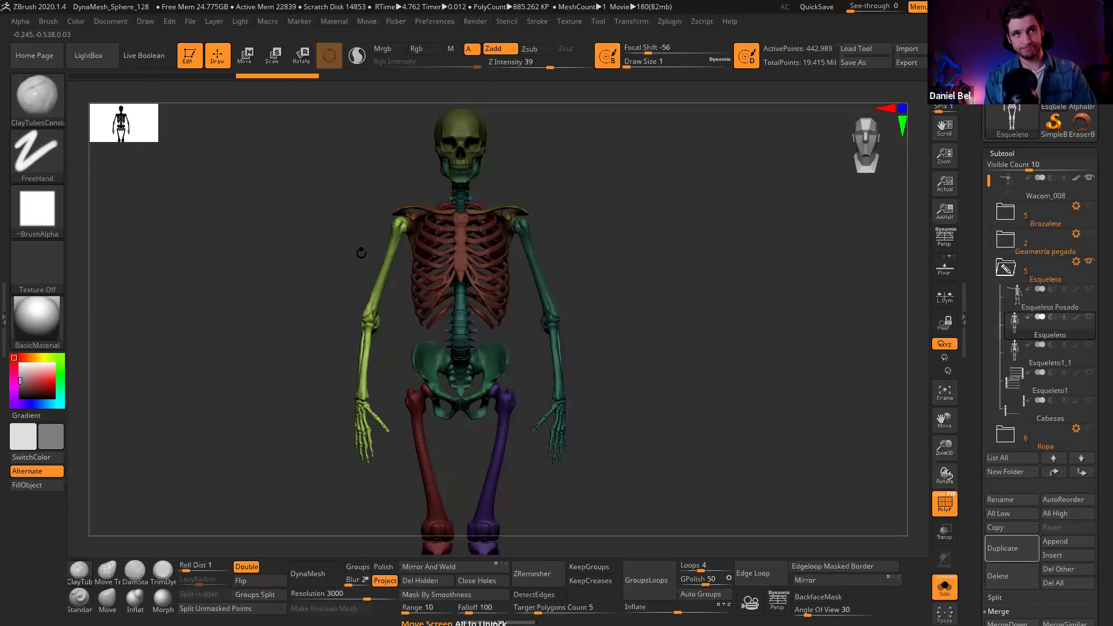
pyautogui.press('r')
pyautogui.keyDown('ctrl'); pyautogui.moveTo(390, 223); pyautogui.dragTo(393, 373, button='right'); pyautogui.keyUp('ctrl')
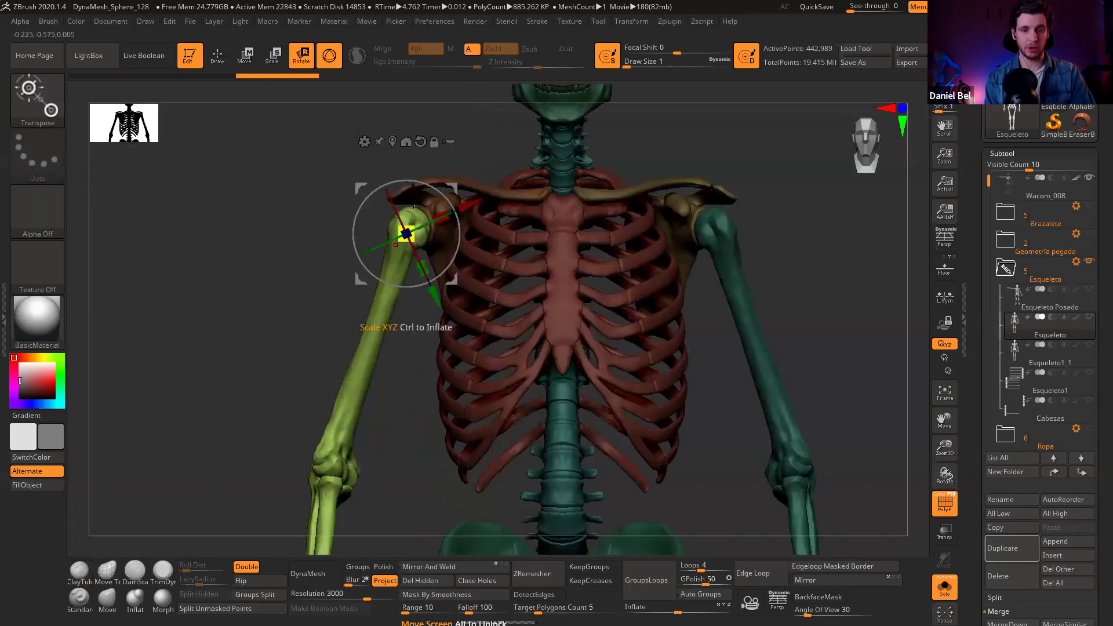
pyautogui.keyDown('alt'); pyautogui.moveTo(452, 186); pyautogui.dragTo(463, 181); pyautogui.keyUp('alt')
pyautogui.moveTo(255, 278)
pyautogui.mouseDown()
pyautogui.moveTo(467, 233)
pyautogui.moveTo(614, 230)
pyautogui.moveTo(309, 258)
pyautogui.mouseUp()
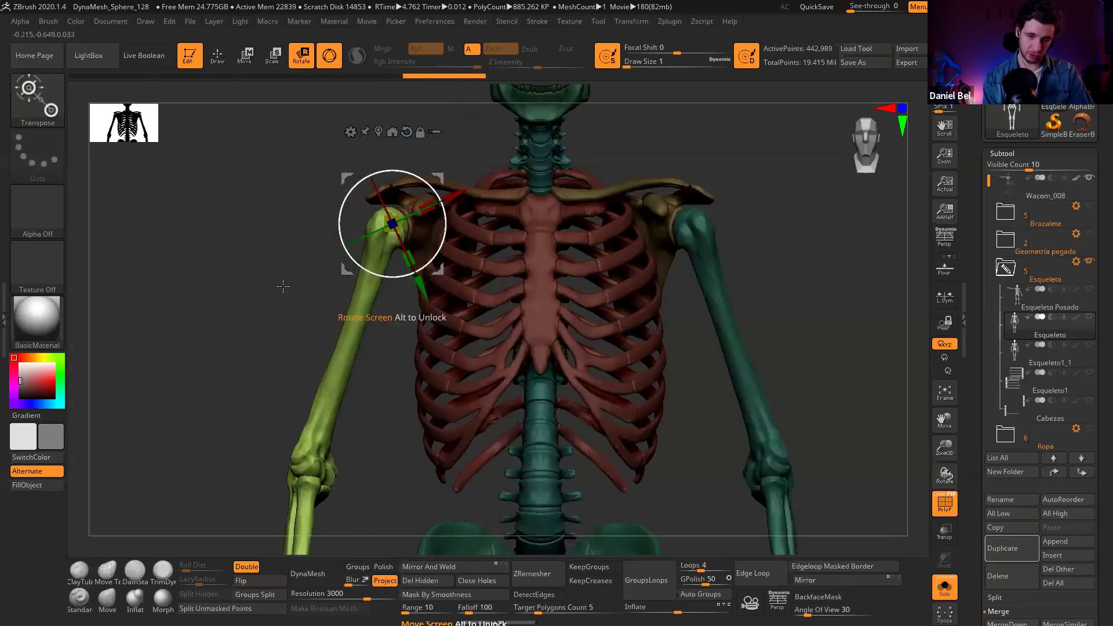
pyautogui.press('q')
pyautogui.press('e')
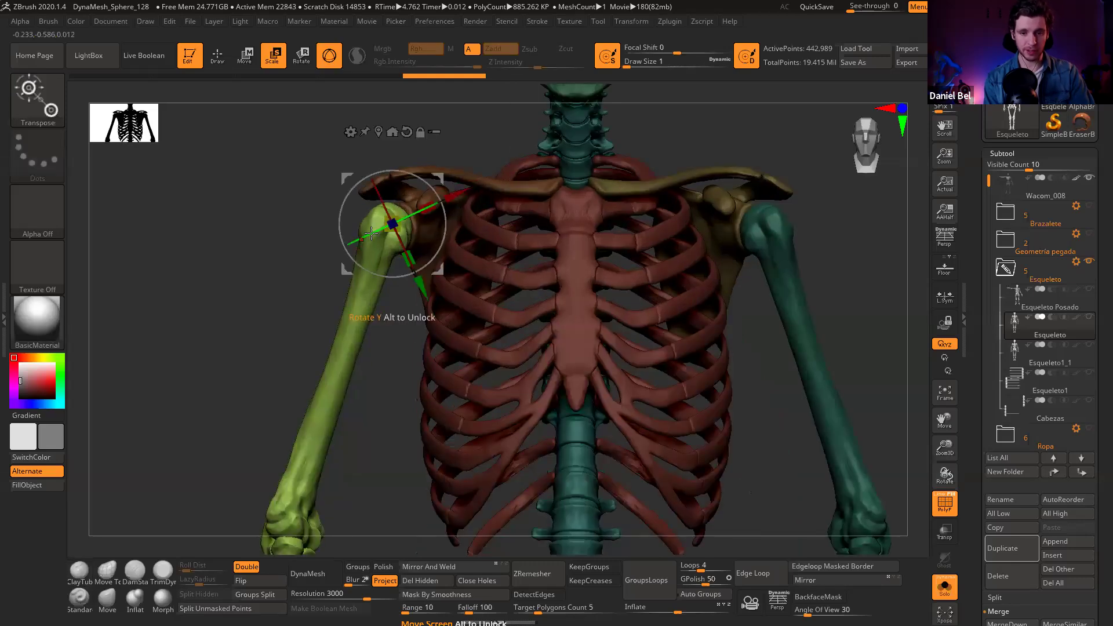
# Step: Rotate the unmasked arm outward around the shoulder until it extends roughly horizontally
pyautogui.keyDown('alt'); pyautogui.moveTo(392, 153); pyautogui.dragTo(478, 241); pyautogui.keyUp('alt')
pyautogui.keyDown('alt'); pyautogui.moveTo(434, 199); pyautogui.dragTo(540, 203, button='right'); pyautogui.keyUp('alt')
pyautogui.moveTo(540, 185)
pyautogui.mouseDown()
pyautogui.moveTo(540, 195)
pyautogui.moveTo(535, 180)
pyautogui.mouseUp()
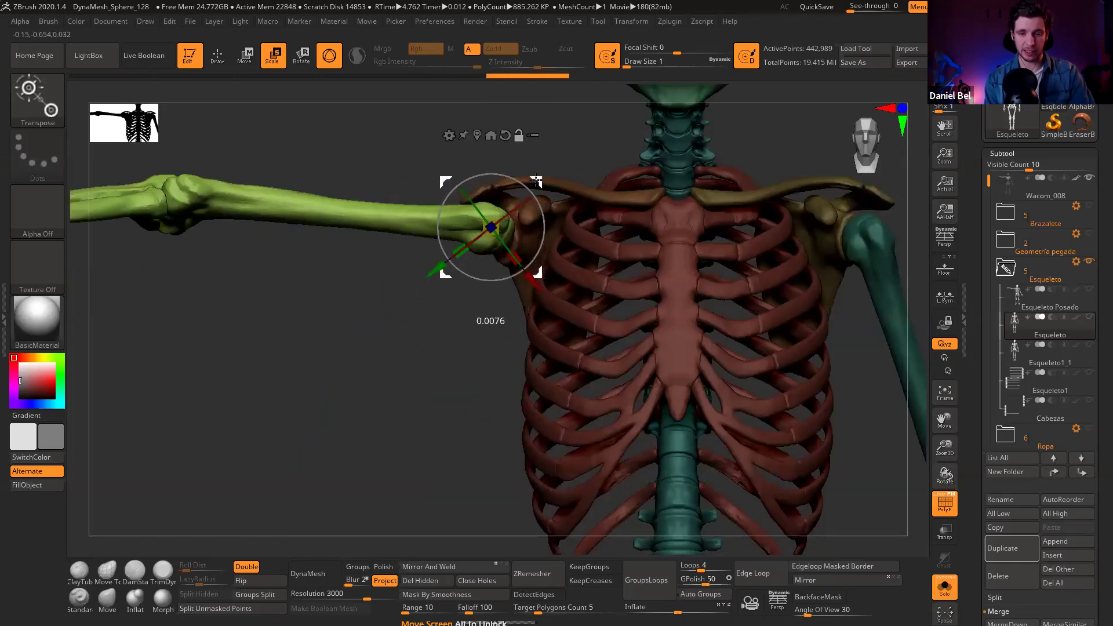
pyautogui.click(535, 186)
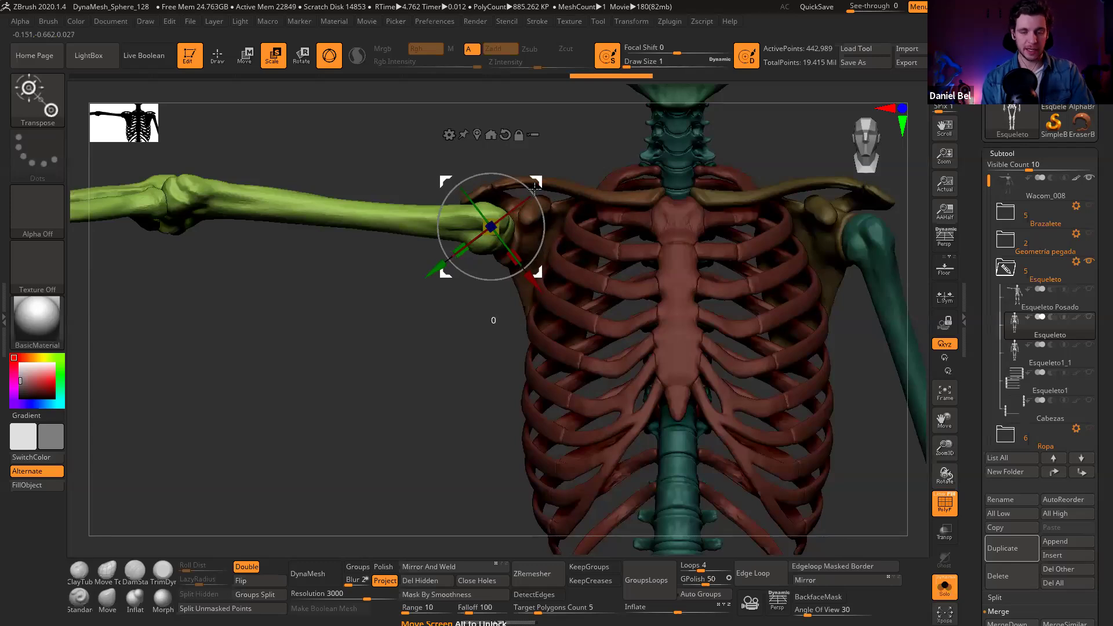
# Step: Align the gizmo with the world axes and roll the raised arm about its length by about 55.8 degrees, turning the palm downward
pyautogui.keyDown('ctrl'); pyautogui.moveTo(429, 308); pyautogui.dragTo(389, 350, button='right'); pyautogui.keyUp('ctrl')
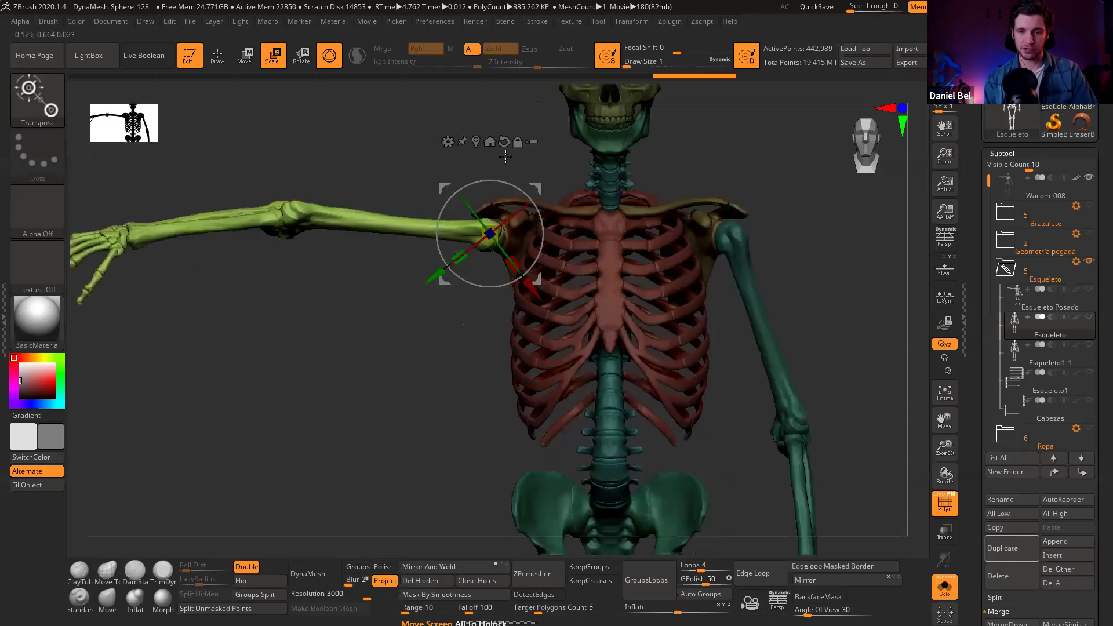
pyautogui.moveTo(490, 215); pyautogui.dragTo(488, 165)
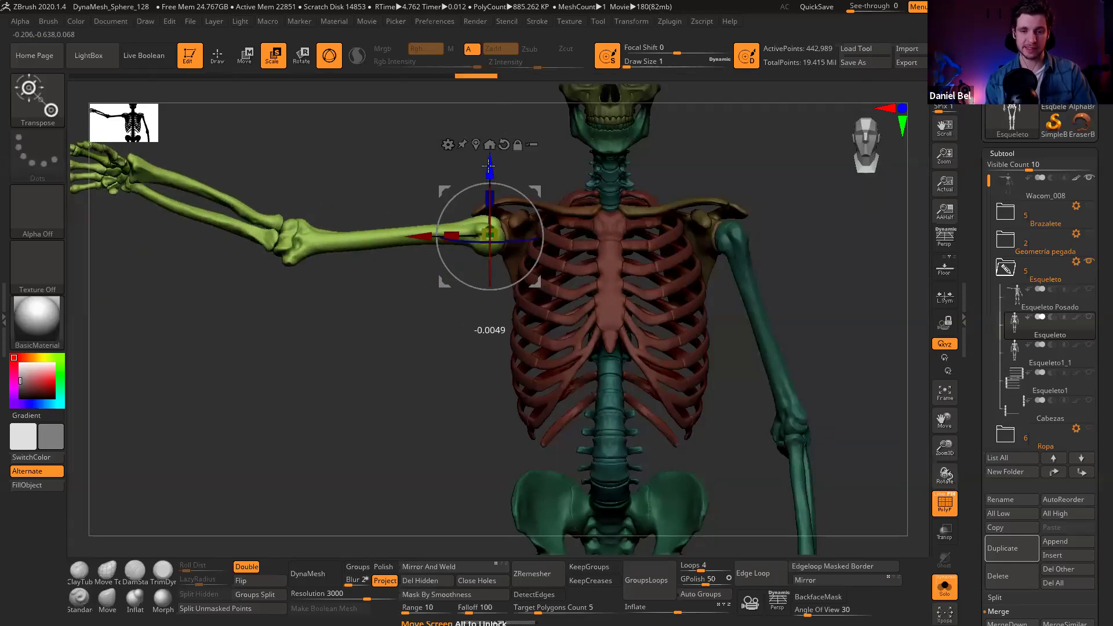
pyautogui.keyDown('shift'); pyautogui.moveTo(453, 298); pyautogui.dragTo(660, 269); pyautogui.keyUp('shift')
pyautogui.moveTo(551, 280); pyautogui.dragTo(522, 252)
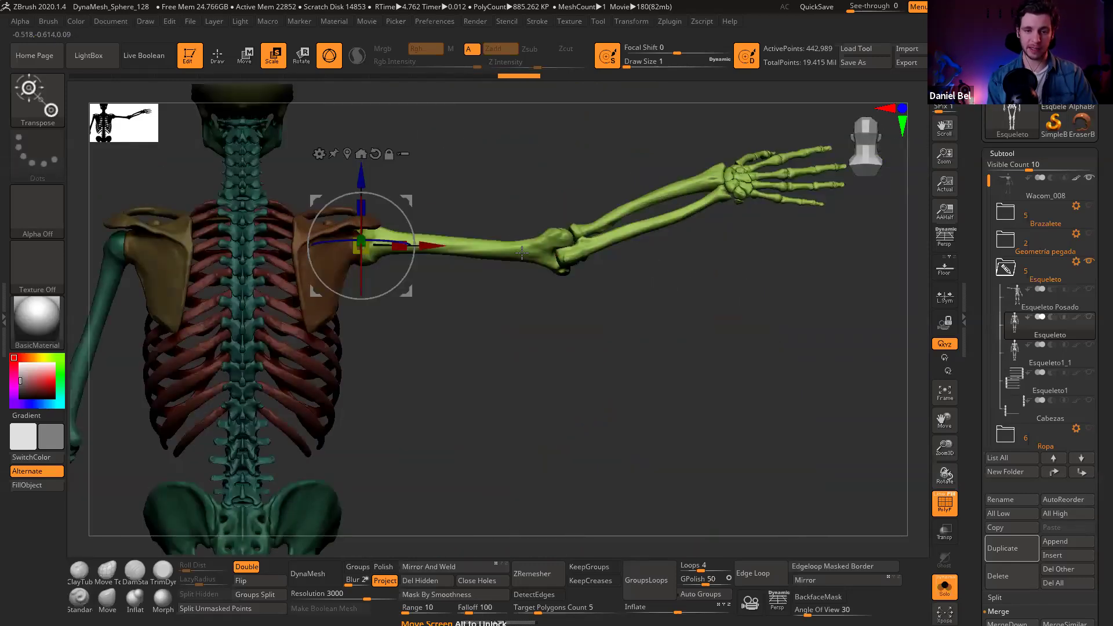
pyautogui.moveTo(361, 221); pyautogui.dragTo(363, 168)
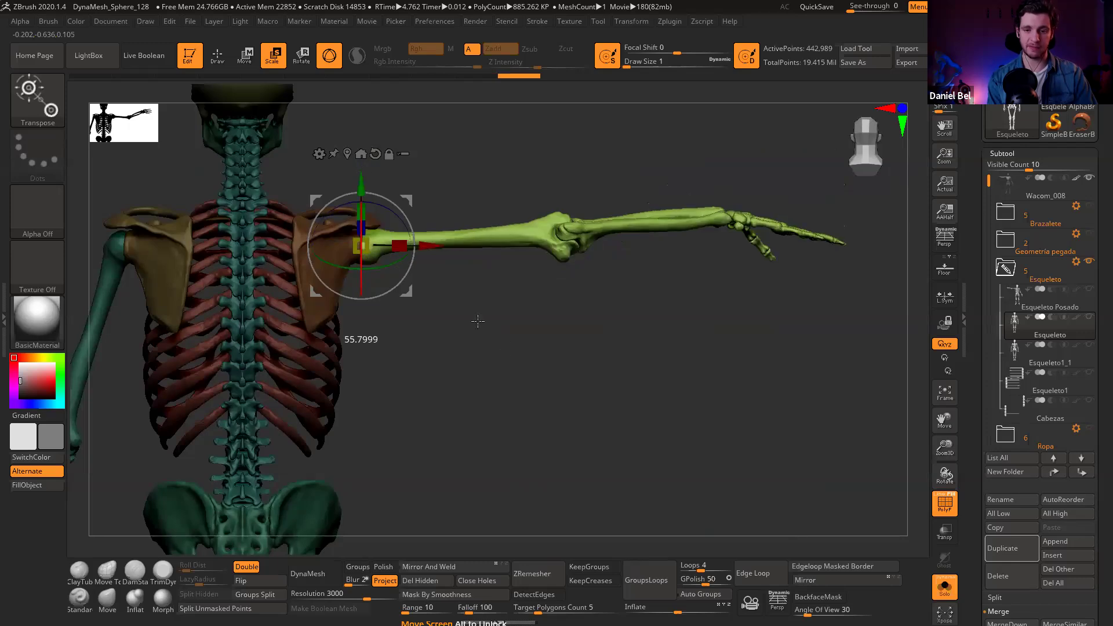
pyautogui.moveTo(411, 353); pyautogui.dragTo(492, 203)
pyautogui.keyDown('alt'); pyautogui.moveTo(341, 353); pyautogui.dragTo(422, 342); pyautogui.keyUp('alt')
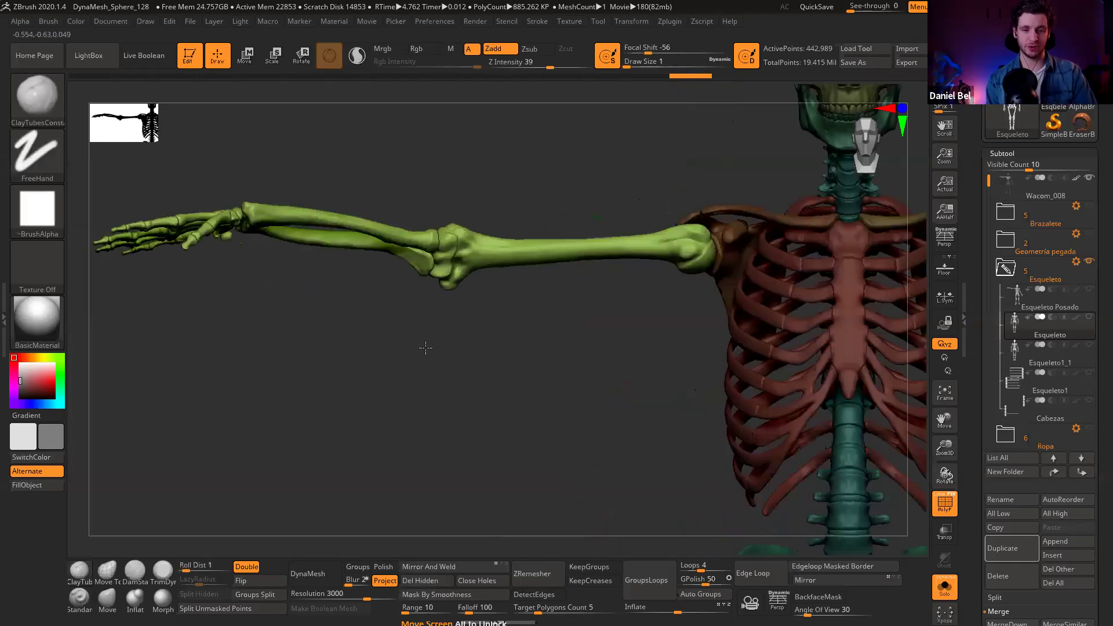
# Step: Fine-tune the raised arm's rotation at the shoulder from above so the humerus runs straight out sideways
pyautogui.moveTo(475, 220); pyautogui.dragTo(452, 238)
pyautogui.press('e')
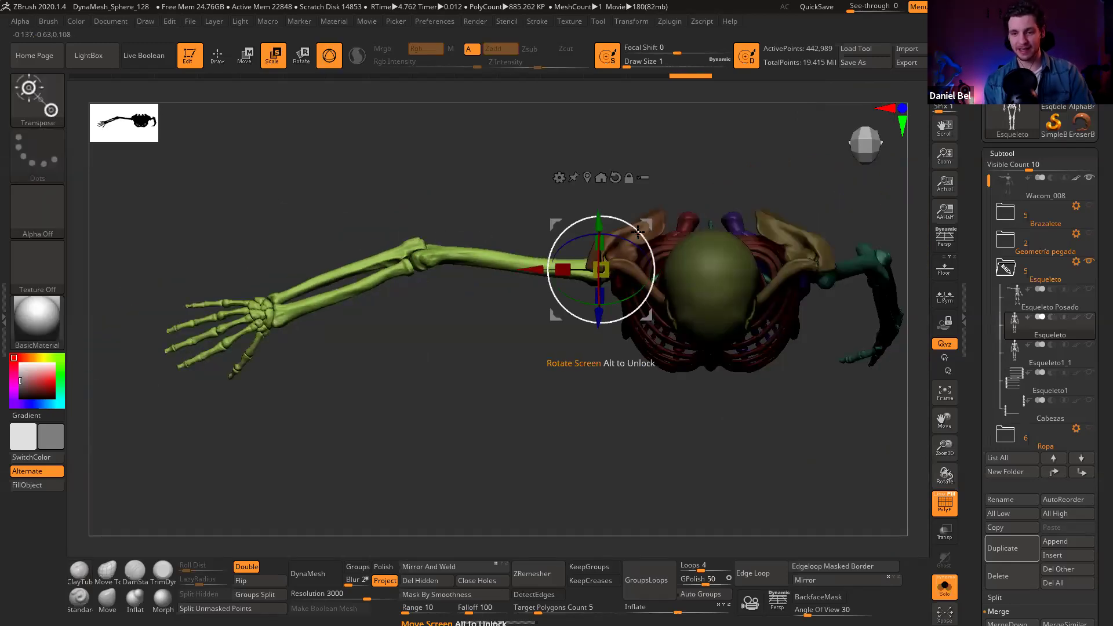
pyautogui.moveTo(637, 233); pyautogui.dragTo(635, 228)
pyautogui.moveTo(431, 356)
pyautogui.keyDown('ctrl'); pyautogui.mouseDown(button='right')
pyautogui.moveTo(414, 274)
pyautogui.moveTo(394, 335)
pyautogui.mouseUp(button='right'); pyautogui.keyUp('ctrl')
pyautogui.press('q')
pyautogui.keyDown('alt'); pyautogui.moveTo(487, 399); pyautogui.dragTo(516, 333, button='right'); pyautogui.keyUp('alt')
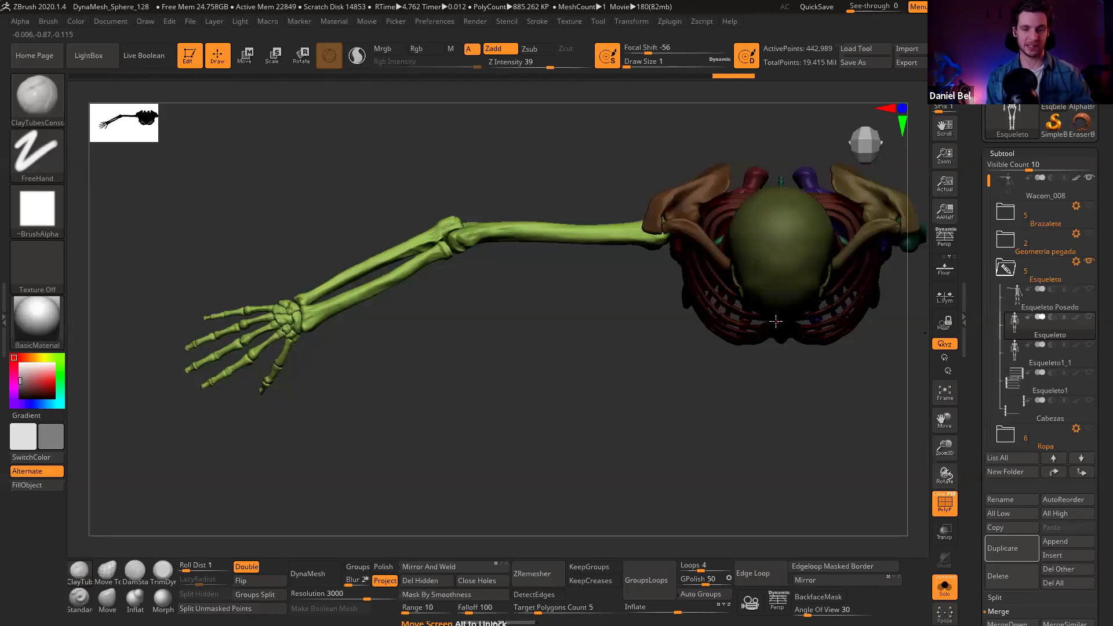
pyautogui.moveTo(476, 234); pyautogui.dragTo(452, 237, button='right')
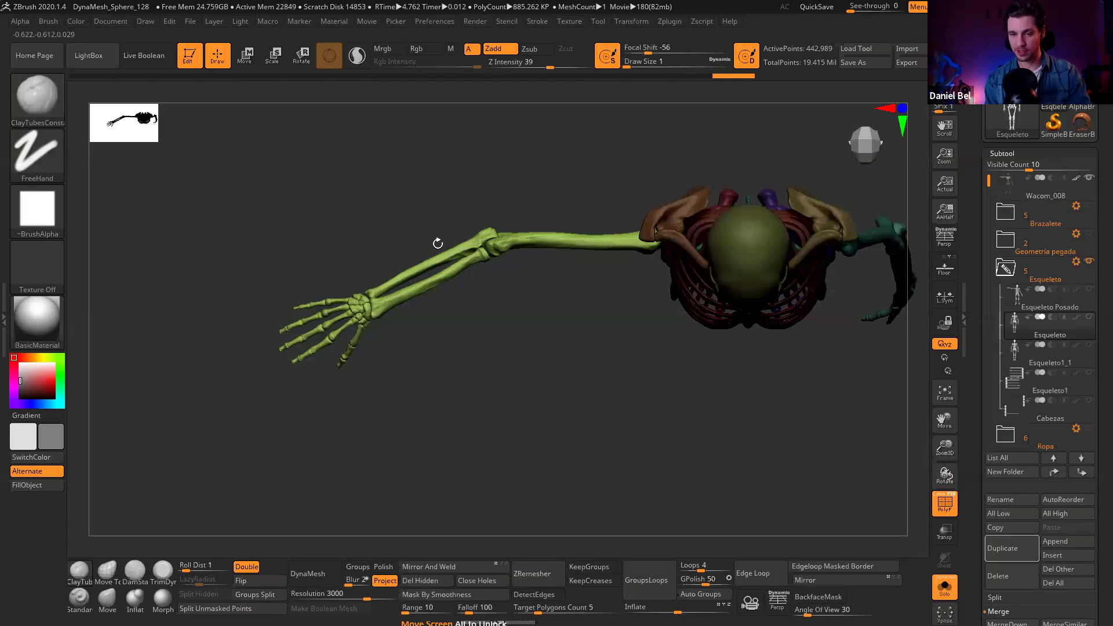
# Step: Mask topologically at the elbow and invert the mask, leaving only the raised arm's forearm and hand unmasked
pyautogui.keyDown('ctrl'); pyautogui.moveTo(478, 306); pyautogui.dragTo(481, 353, button='right'); pyautogui.keyUp('ctrl')
pyautogui.press('w')
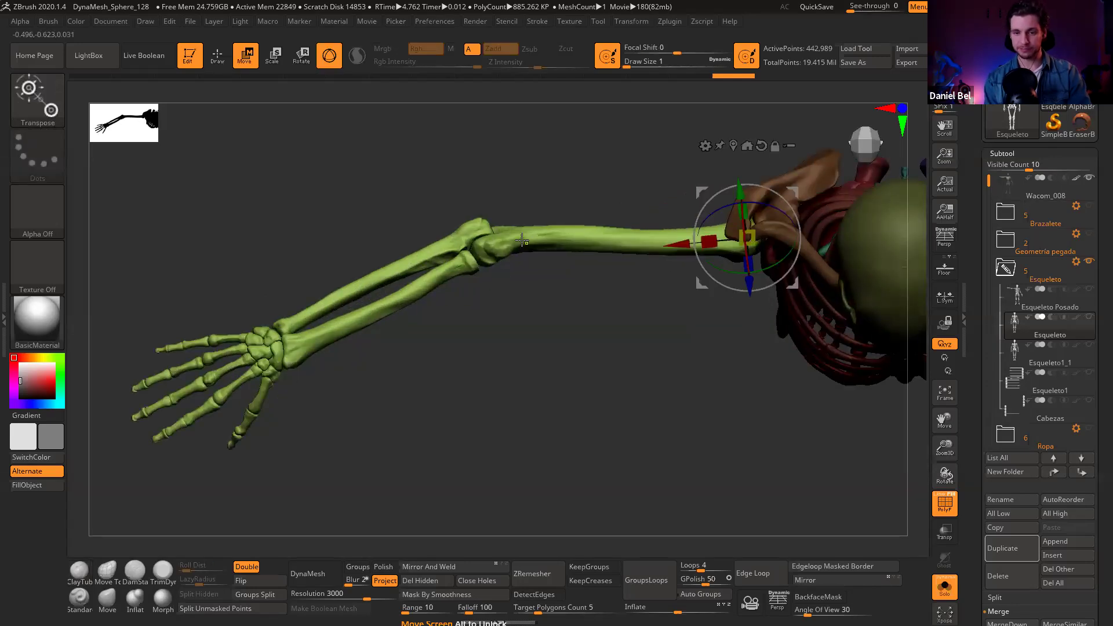
pyautogui.keyDown('ctrl'); pyautogui.moveTo(426, 249); pyautogui.dragTo(531, 237); pyautogui.keyUp('ctrl')
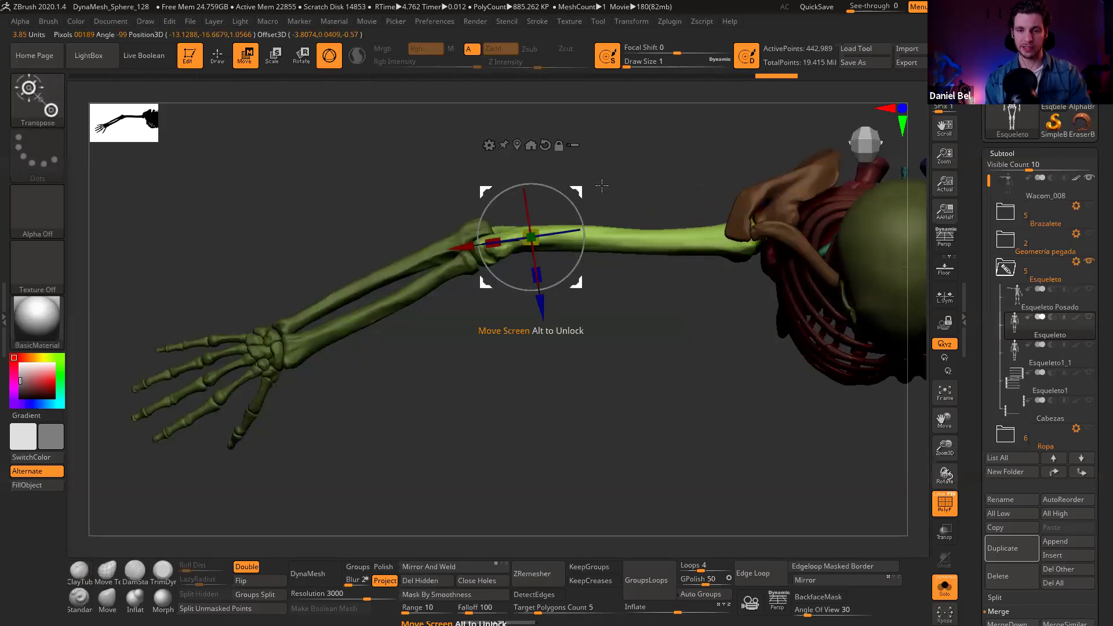
pyautogui.keyDown('ctrl'); pyautogui.click(600, 192); pyautogui.keyUp('ctrl')
pyautogui.press('q')
pyautogui.moveTo(631, 186); pyautogui.dragTo(535, 156, button='right')
pyautogui.moveTo(535, 157)
pyautogui.keyDown('ctrl'); pyautogui.mouseDown()
pyautogui.moveTo(816, 434)
pyautogui.moveTo(532, 152)
pyautogui.mouseUp(); pyautogui.keyUp('ctrl')
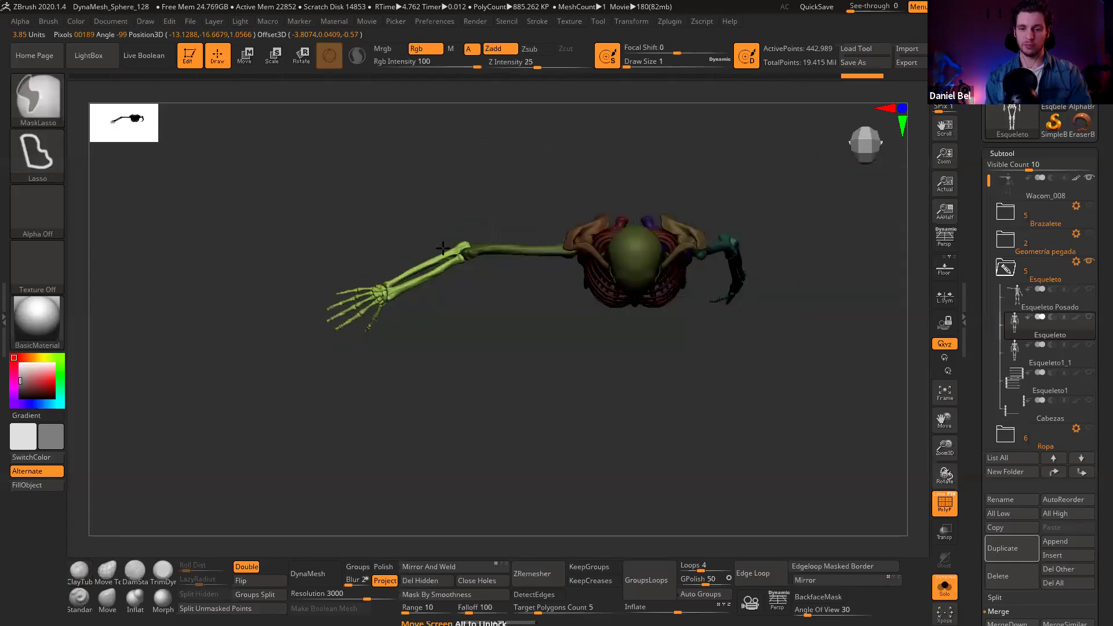
# Step: Rotate the forearm and hand about 25.7 degrees around the elbow to straighten them in line with the humerus
pyautogui.keyDown('ctrl'); pyautogui.moveTo(450, 252); pyautogui.dragTo(516, 279, button='right'); pyautogui.keyUp('ctrl')
pyautogui.press('w')
pyautogui.keyDown('alt'); pyautogui.moveTo(582, 196); pyautogui.dragTo(540, 236); pyautogui.keyUp('alt')
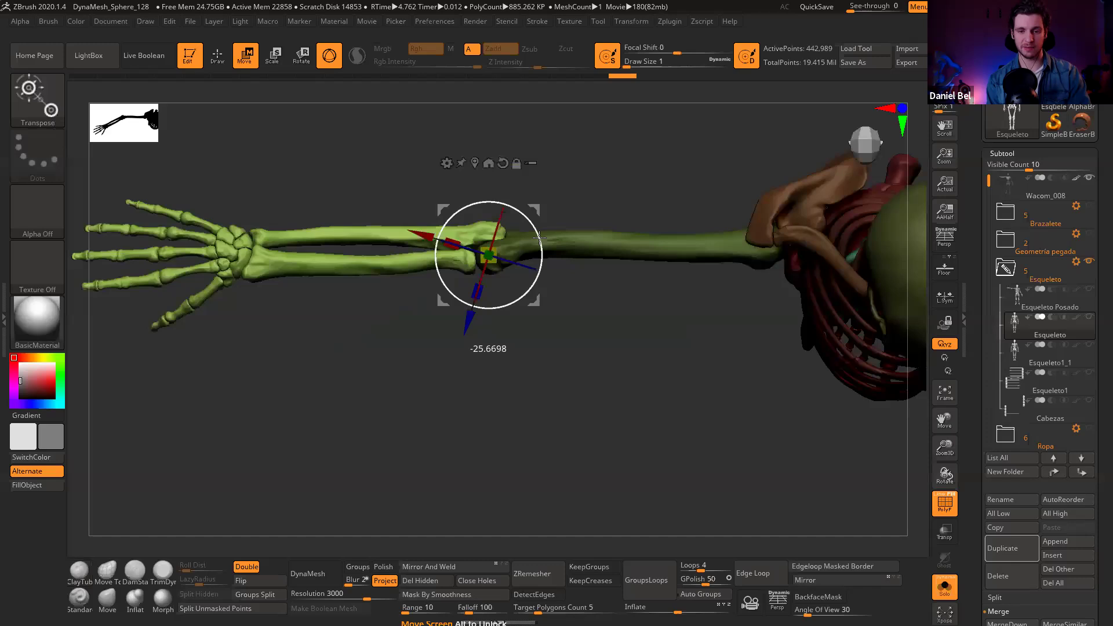
pyautogui.moveTo(484, 306); pyautogui.dragTo(504, 223, button='right')
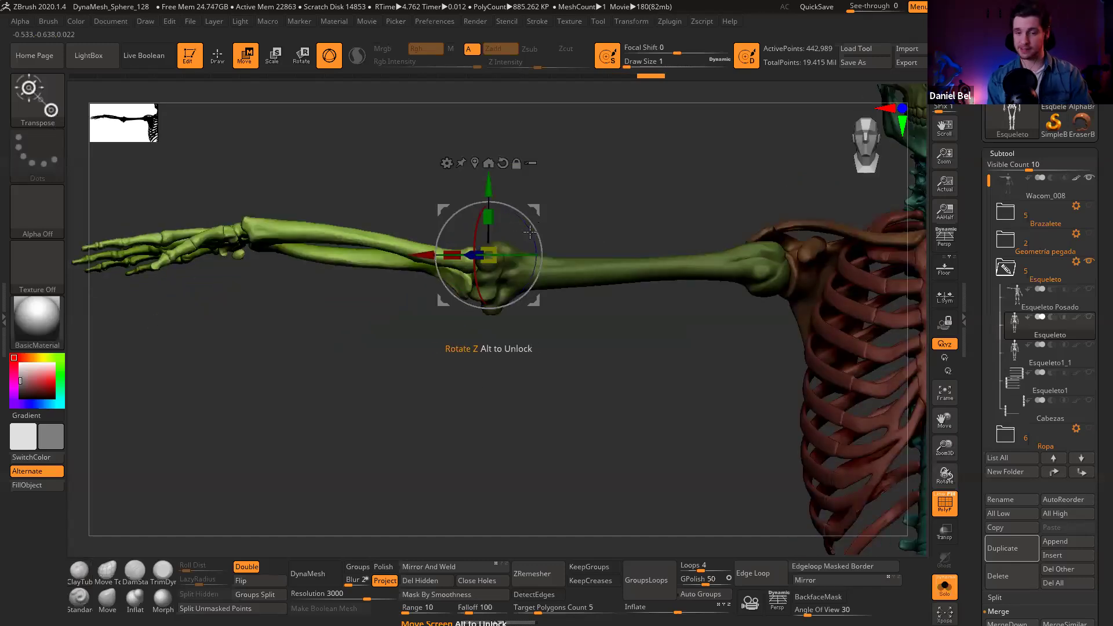
pyautogui.moveTo(534, 221); pyautogui.dragTo(534, 226)
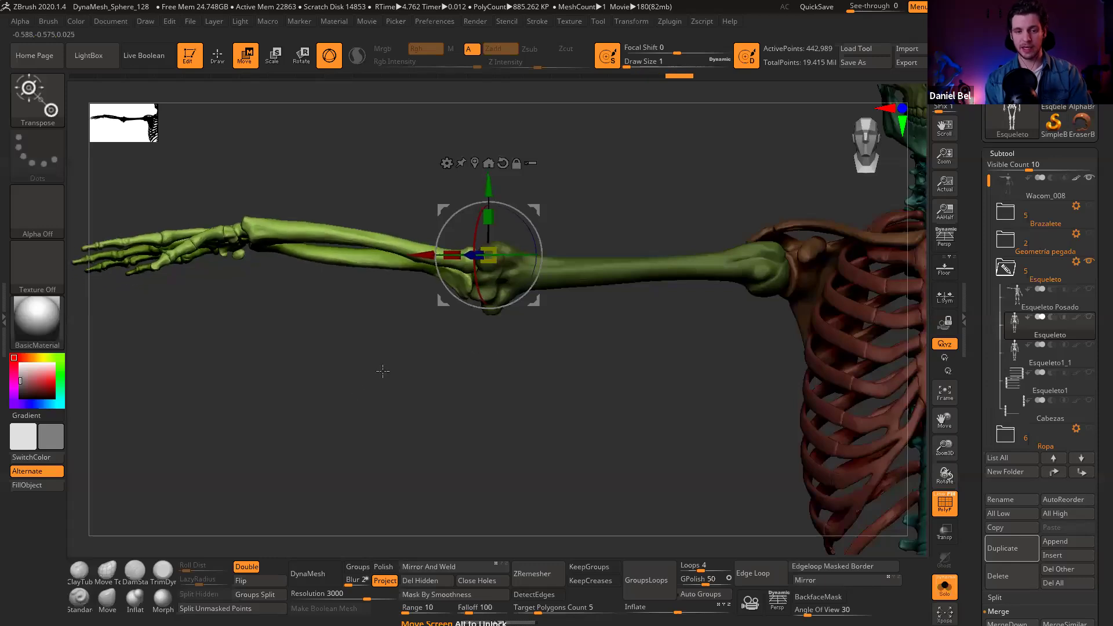
pyautogui.moveTo(370, 394); pyautogui.dragTo(370, 394, button='right')
# Step: Mask the ulna along with the upper arm, leaving the radius and hand free, and switch from the gizmo to the transpose line
pyautogui.press('q')
pyautogui.moveTo(467, 273); pyautogui.dragTo(458, 282, button='right')
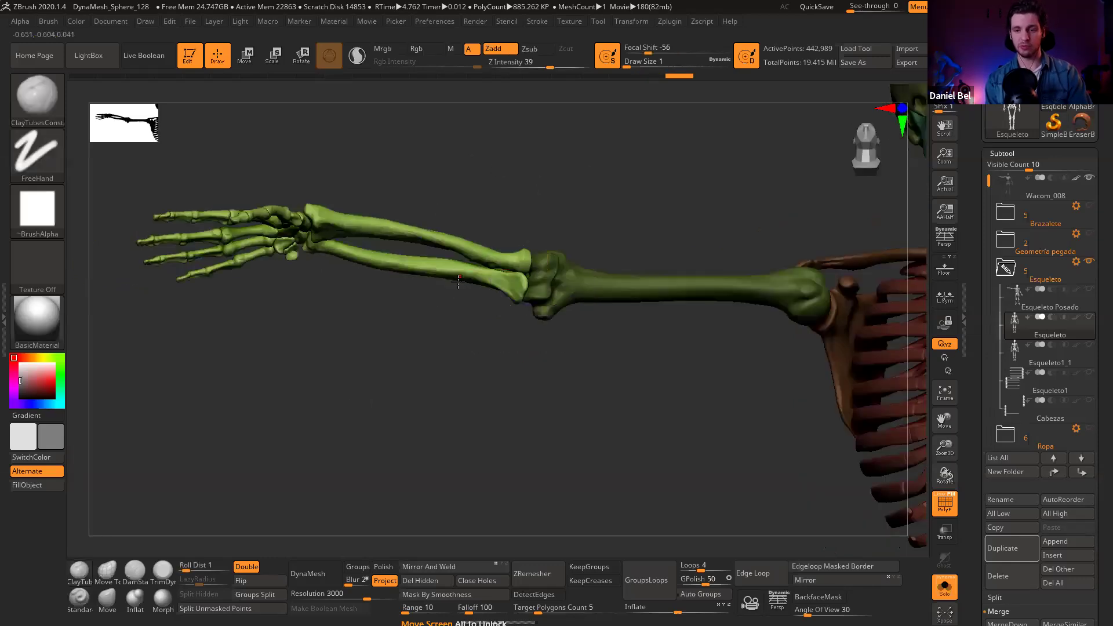
pyautogui.keyDown('ctrl'); pyautogui.moveTo(456, 320); pyautogui.dragTo(456, 291, button='right'); pyautogui.keyUp('ctrl')
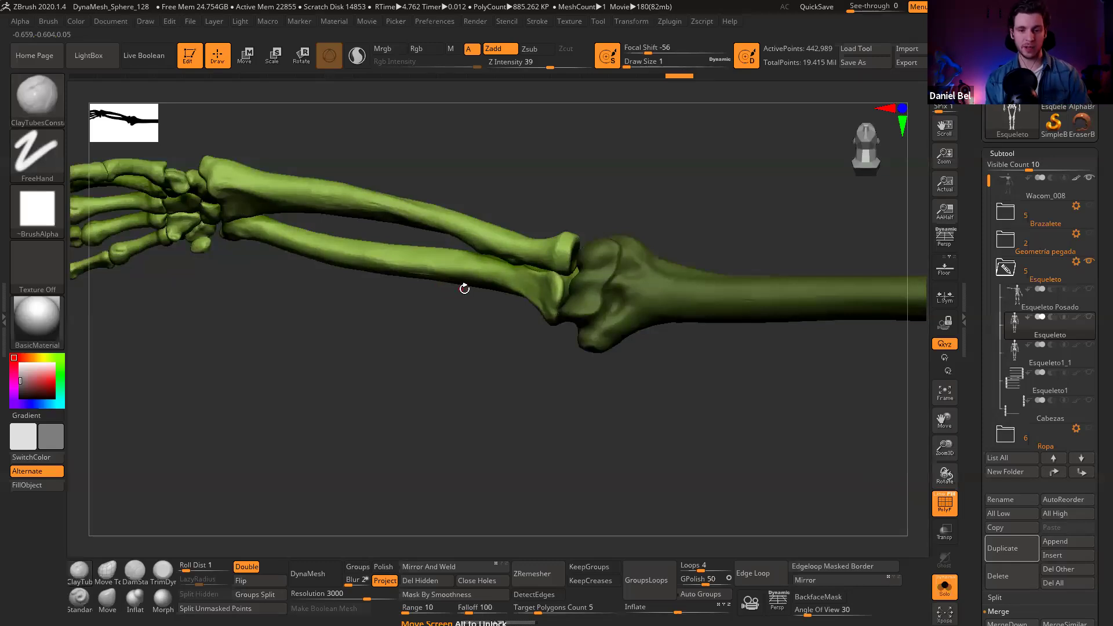
pyautogui.moveTo(464, 289); pyautogui.dragTo(494, 283)
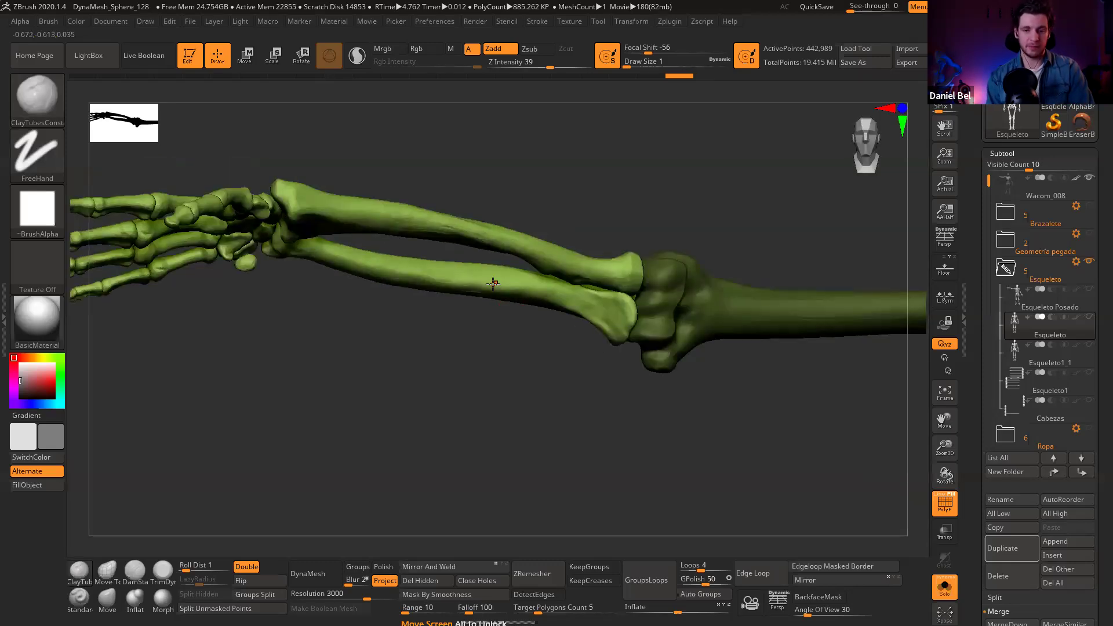
pyautogui.press('w')
pyautogui.press('q')
pyautogui.press('w')
pyautogui.keyDown('ctrl'); pyautogui.click(439, 282); pyautogui.keyUp('ctrl')
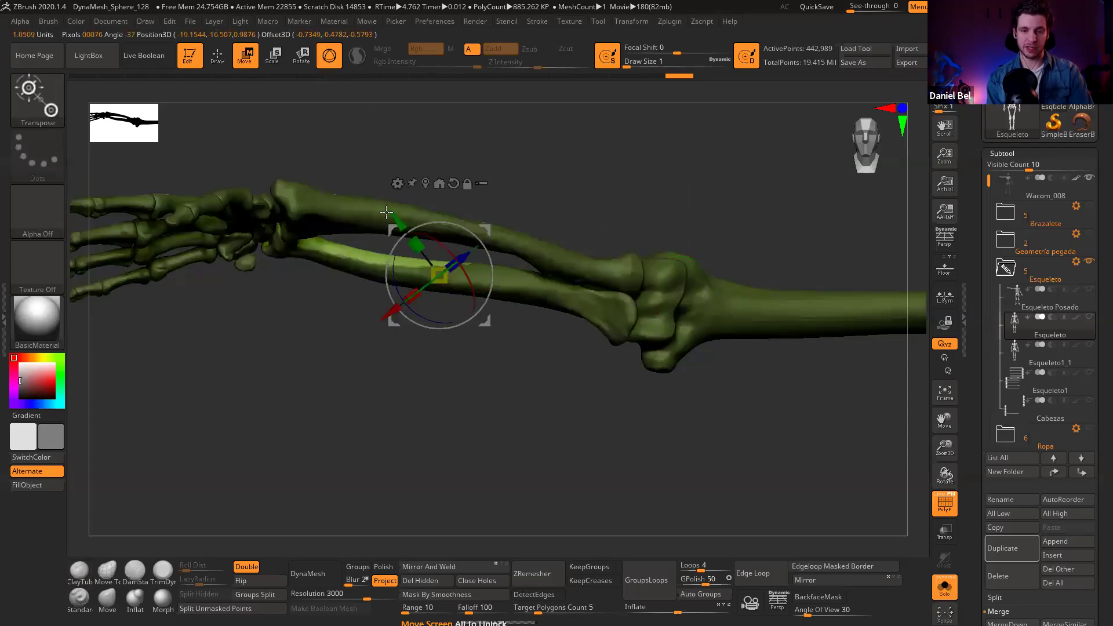
pyautogui.keyDown('ctrl'); pyautogui.click(386, 212); pyautogui.keyUp('ctrl')
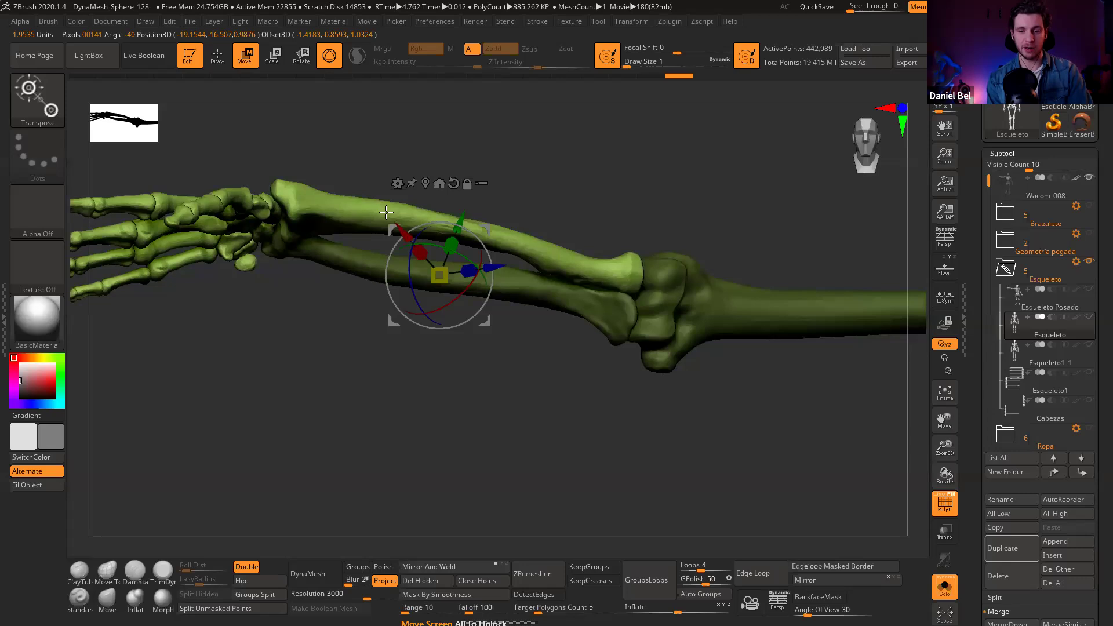
pyautogui.click(329, 55)
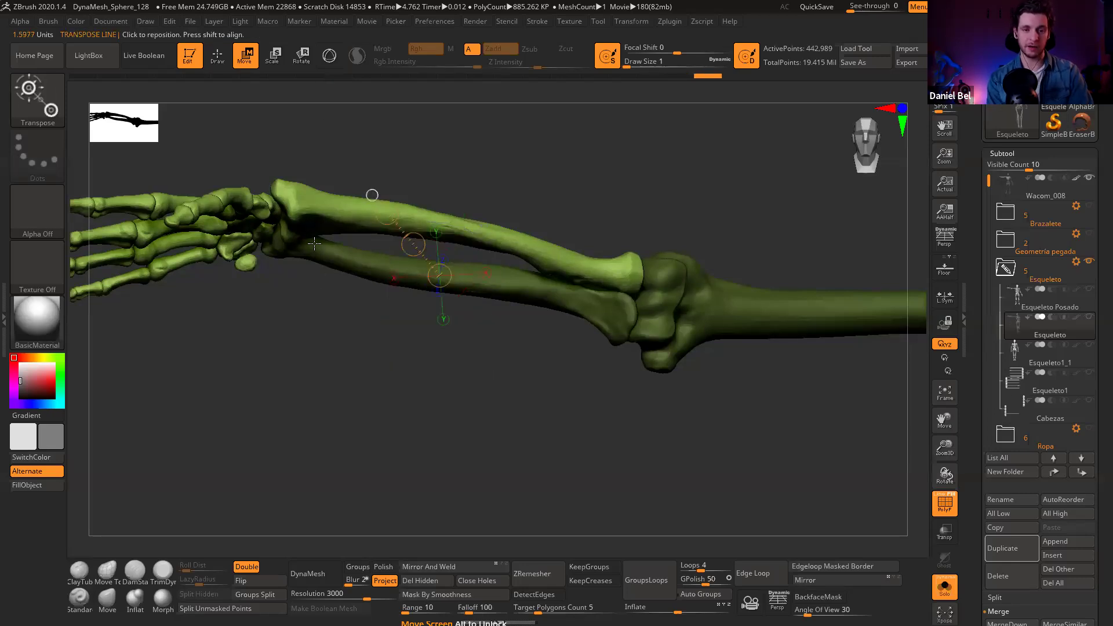
# Step: Draw a transpose line about 7.16 units long from the elbow end of the radius along the bone to the wrist
pyautogui.moveTo(276, 245); pyautogui.dragTo(614, 316)
pyautogui.moveTo(507, 372); pyautogui.dragTo(423, 291)
pyautogui.moveTo(500, 280); pyautogui.dragTo(326, 199)
pyautogui.moveTo(219, 269); pyautogui.dragTo(257, 268)
pyautogui.moveTo(325, 244); pyautogui.dragTo(430, 188)
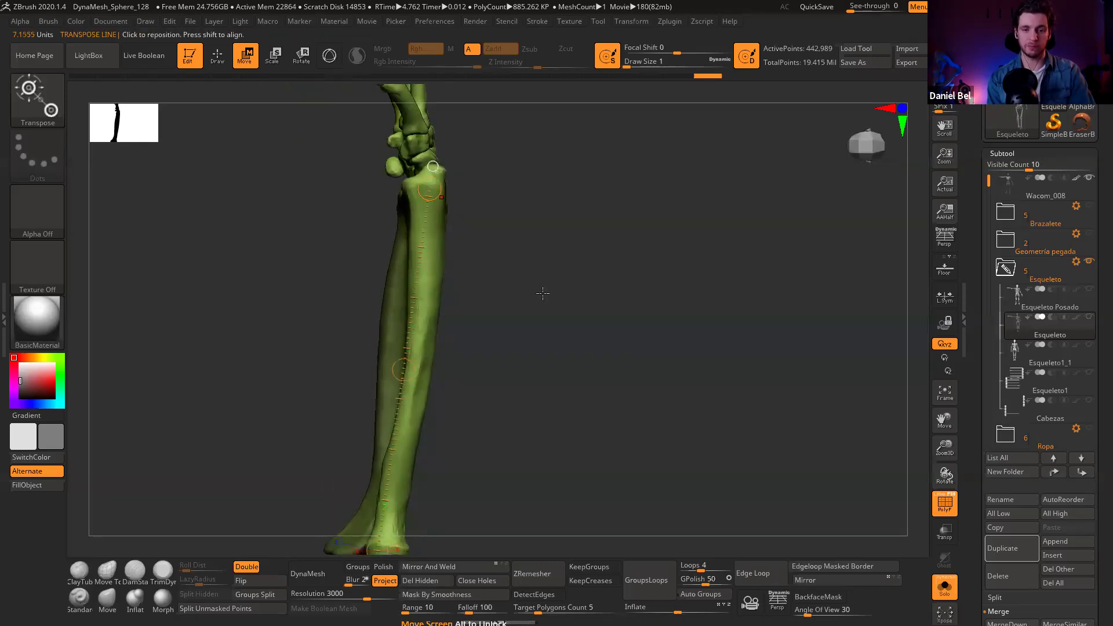
pyautogui.moveTo(614, 281); pyautogui.dragTo(561, 271)
pyautogui.moveTo(500, 386); pyautogui.dragTo(395, 357)
pyautogui.keyDown('alt'); pyautogui.moveTo(461, 257); pyautogui.dragTo(445, 375); pyautogui.keyUp('alt')
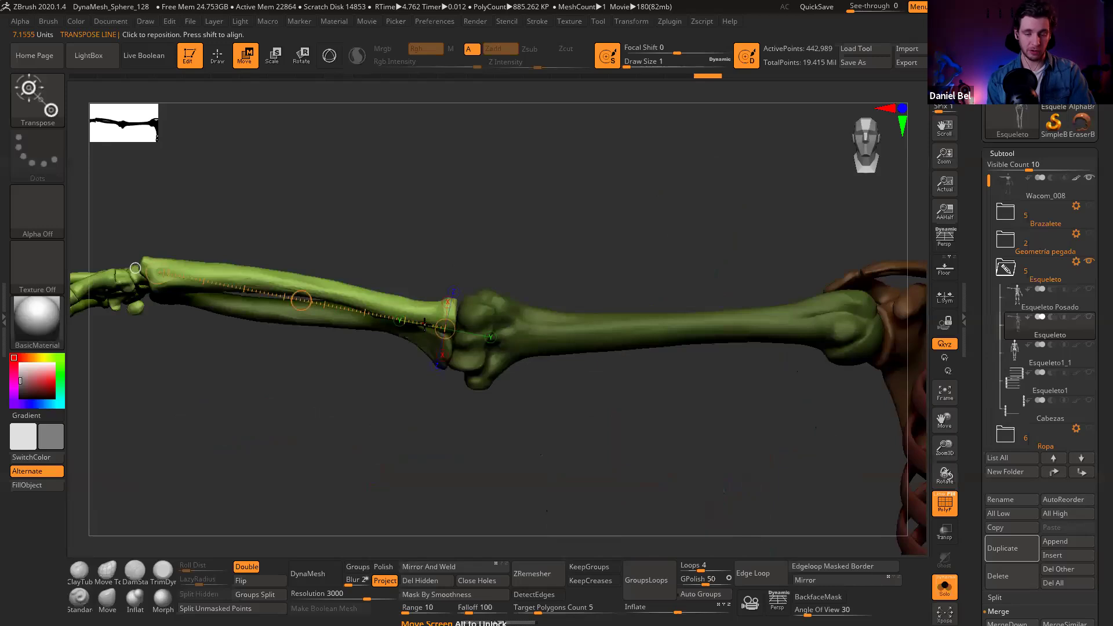
# Step: Rotate the radius and hand around the forearm's long axis until the hand lies flat to the front view, thumb upward
pyautogui.keyDown('alt'); pyautogui.moveTo(425, 324); pyautogui.dragTo(375, 218); pyautogui.keyUp('alt')
pyautogui.moveTo(398, 316); pyautogui.dragTo(338, 222)
pyautogui.press('r')
pyautogui.hotkey('ctrl', 'z')
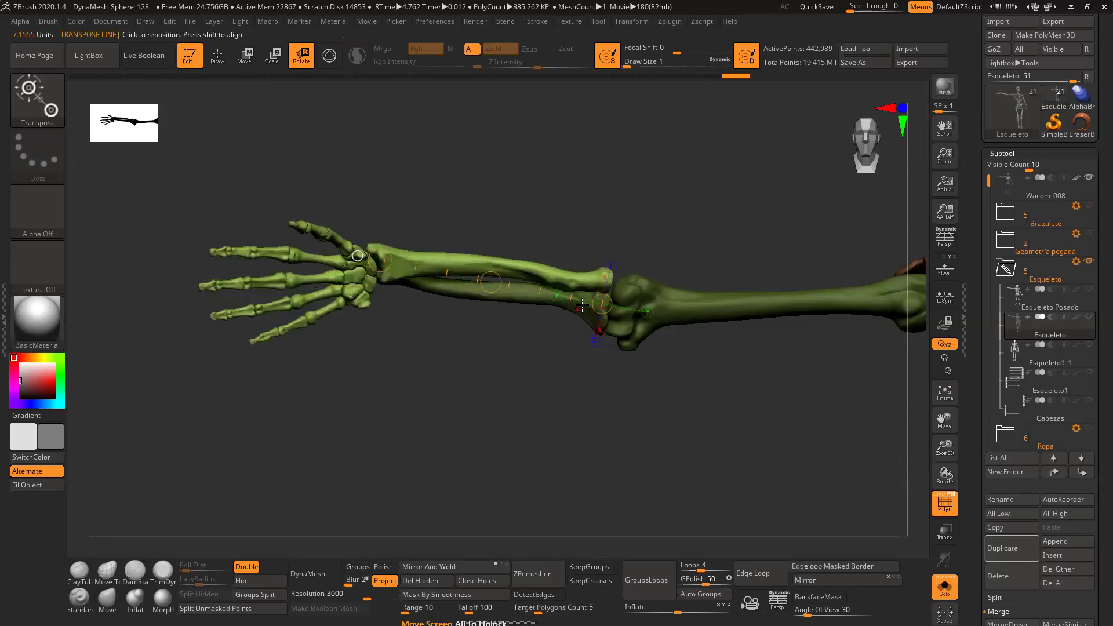
pyautogui.moveTo(486, 281); pyautogui.dragTo(490, 281)
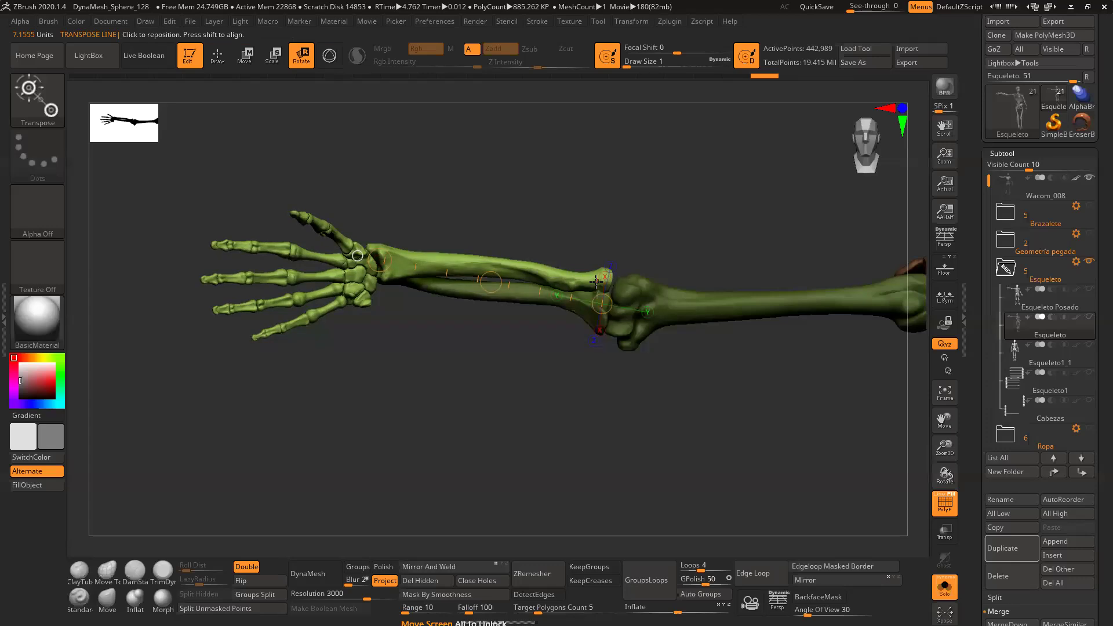
# Step: Set a new transpose line from elbow to wrist and rotate the radius and hand at the elbow, closer to the ulna
pyautogui.moveTo(380, 261); pyautogui.dragTo(364, 250)
pyautogui.moveTo(604, 274); pyautogui.dragTo(387, 226)
pyautogui.keyDown('shift'); pyautogui.moveTo(499, 181); pyautogui.dragTo(493, 138); pyautogui.keyUp('shift')
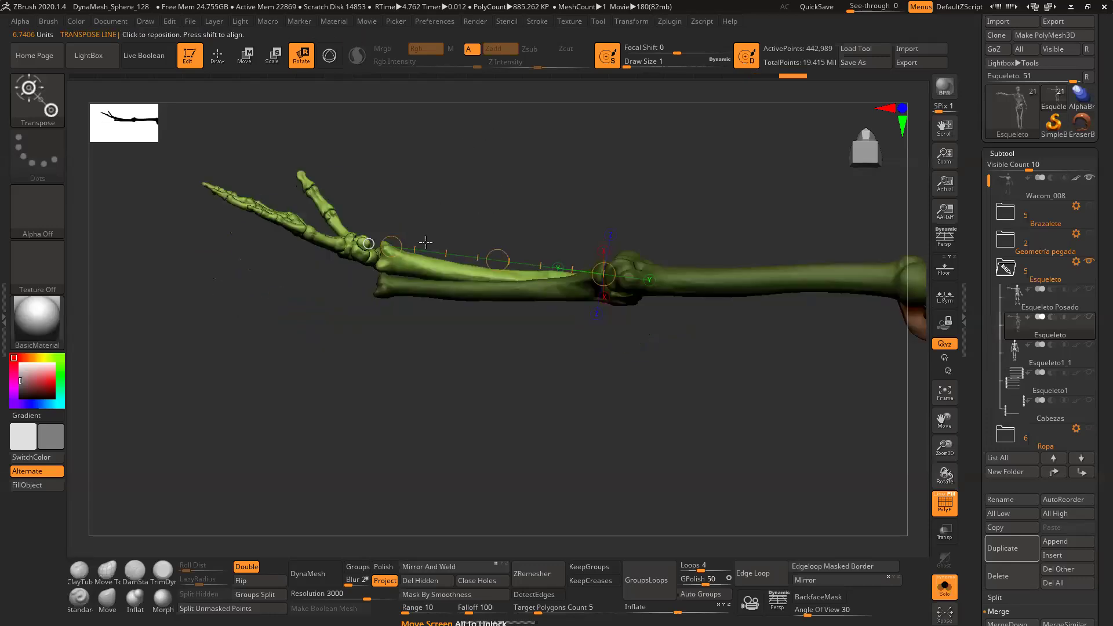
pyautogui.moveTo(391, 247); pyautogui.dragTo(383, 274)
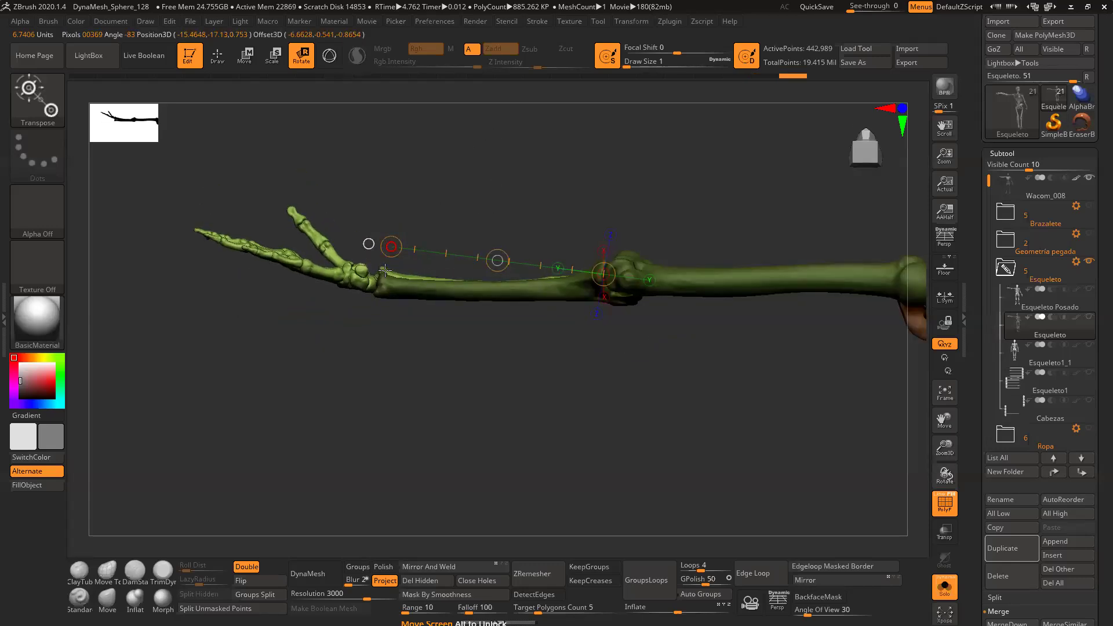
# Step: Draw a transpose line from the wrist to the elbow and shift the radius and hand slightly to fit the elbow joint
pyautogui.moveTo(391, 492)
pyautogui.mouseDown()
pyautogui.moveTo(367, 249)
pyautogui.moveTo(619, 263)
pyautogui.moveTo(613, 253)
pyautogui.mouseUp()
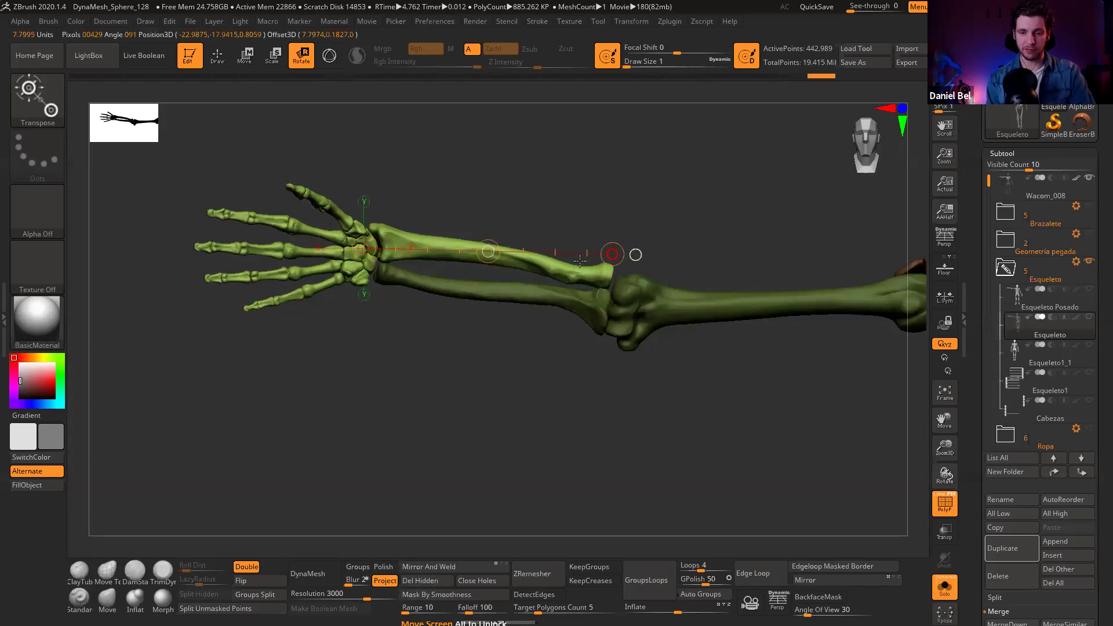
pyautogui.press('w')
pyautogui.moveTo(488, 250); pyautogui.dragTo(490, 251)
pyautogui.press('q')
# Step: Rotate the radius and hand around the wrist in the top view to bring the radius head forward to the humerus
pyautogui.moveTo(546, 197)
pyautogui.mouseDown()
pyautogui.moveTo(469, 239)
pyautogui.moveTo(467, 288)
pyautogui.moveTo(458, 268)
pyautogui.mouseUp()
pyautogui.press('r')
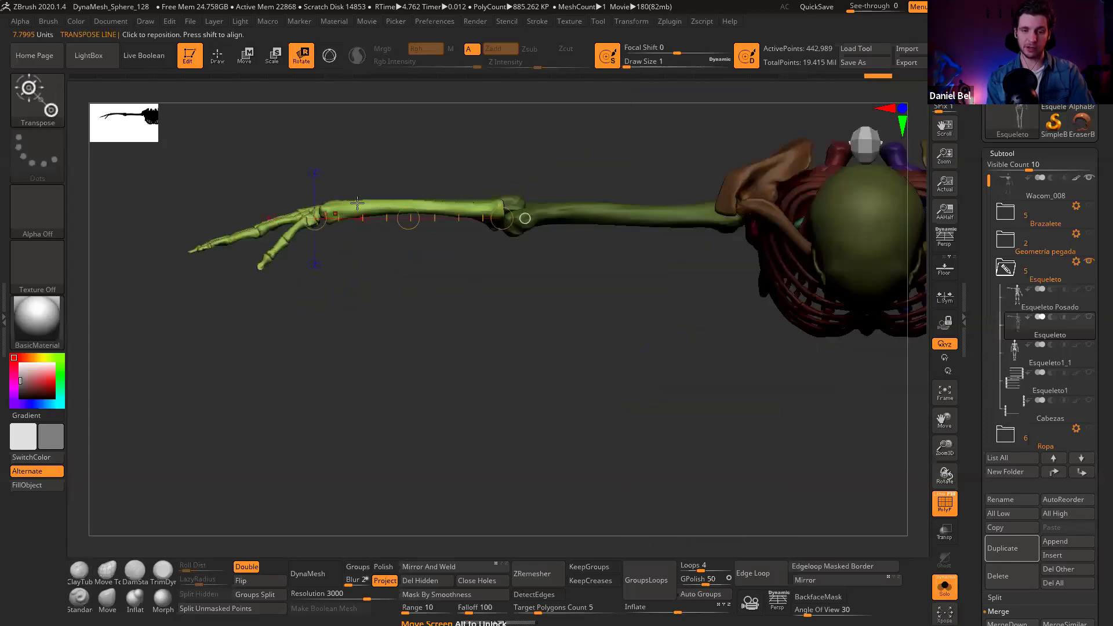
pyautogui.moveTo(325, 213); pyautogui.dragTo(511, 184)
pyautogui.press('q')
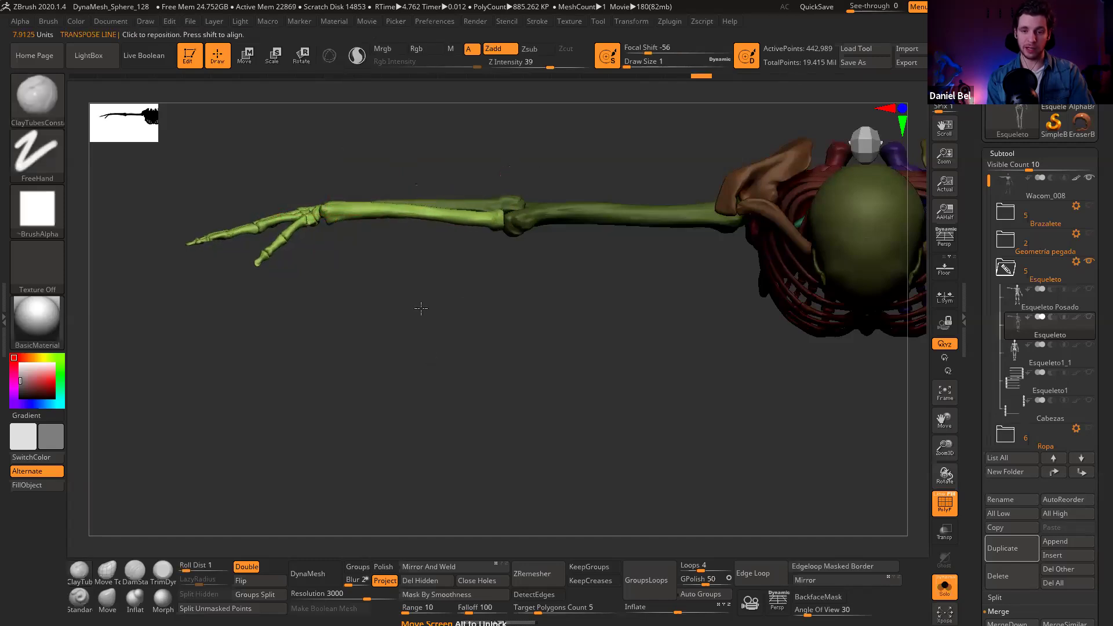
pyautogui.moveTo(424, 245); pyautogui.dragTo(435, 228)
pyautogui.keyDown('ctrl'); pyautogui.moveTo(444, 178); pyautogui.dragTo(467, 211); pyautogui.keyUp('ctrl')
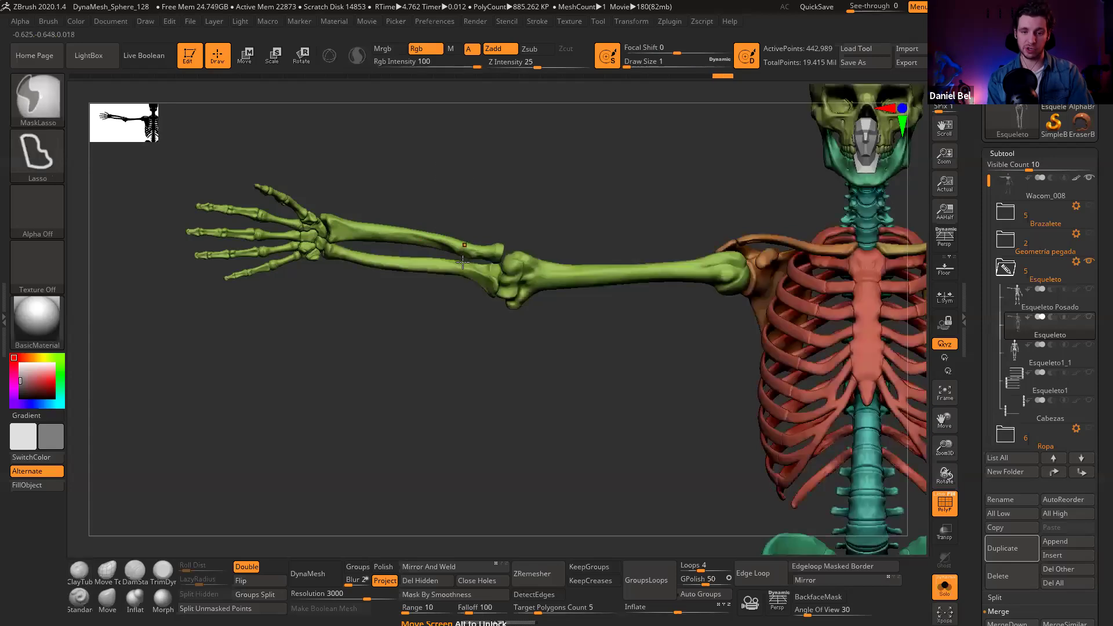
# Step: Refine the radius and hand's rotation around the wrist in the front view and clear the mask from the skeleton
pyautogui.keyDown('ctrl'); pyautogui.moveTo(477, 265); pyautogui.dragTo(455, 298, button='right'); pyautogui.keyUp('ctrl')
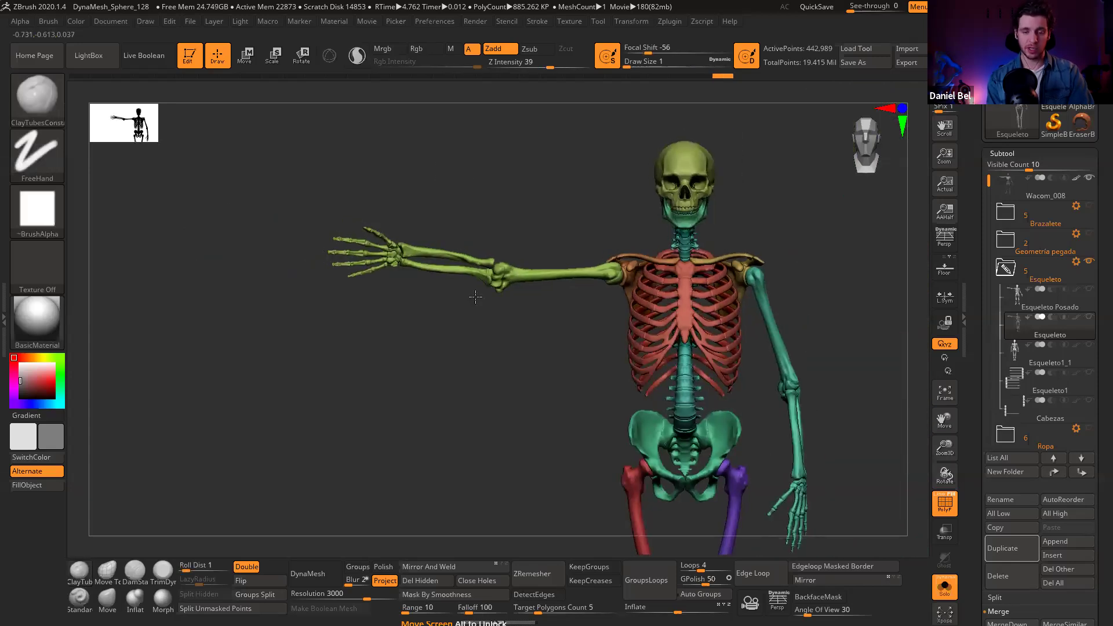
pyautogui.keyDown('alt'); pyautogui.moveTo(475, 297); pyautogui.dragTo(408, 224); pyautogui.keyUp('alt')
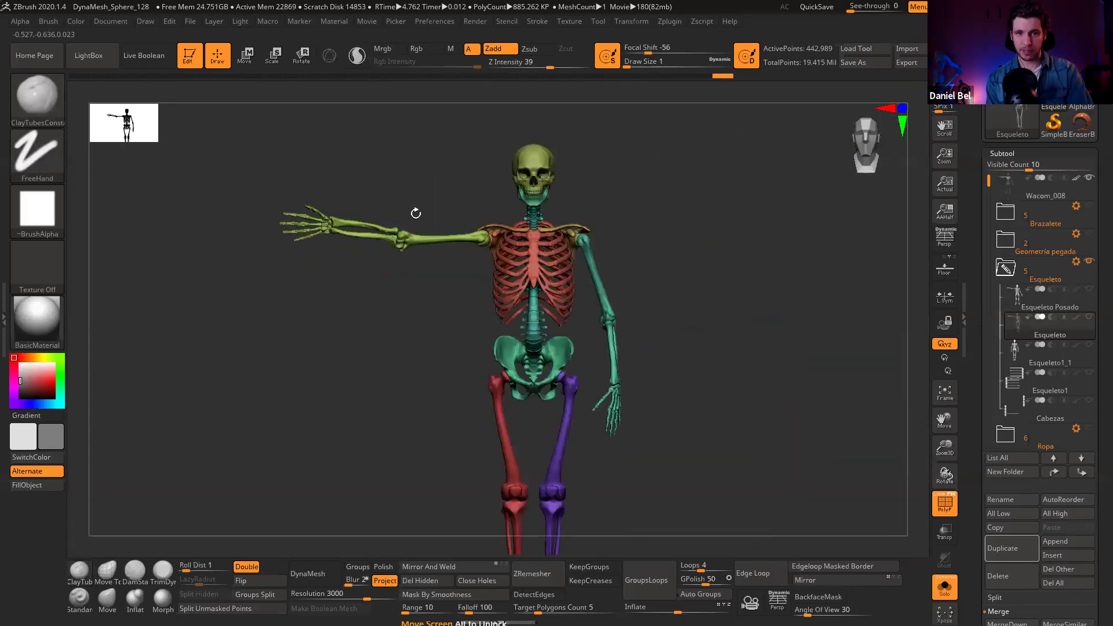
pyautogui.keyDown('ctrl'); pyautogui.moveTo(419, 234); pyautogui.dragTo(424, 308, button='right'); pyautogui.keyUp('ctrl')
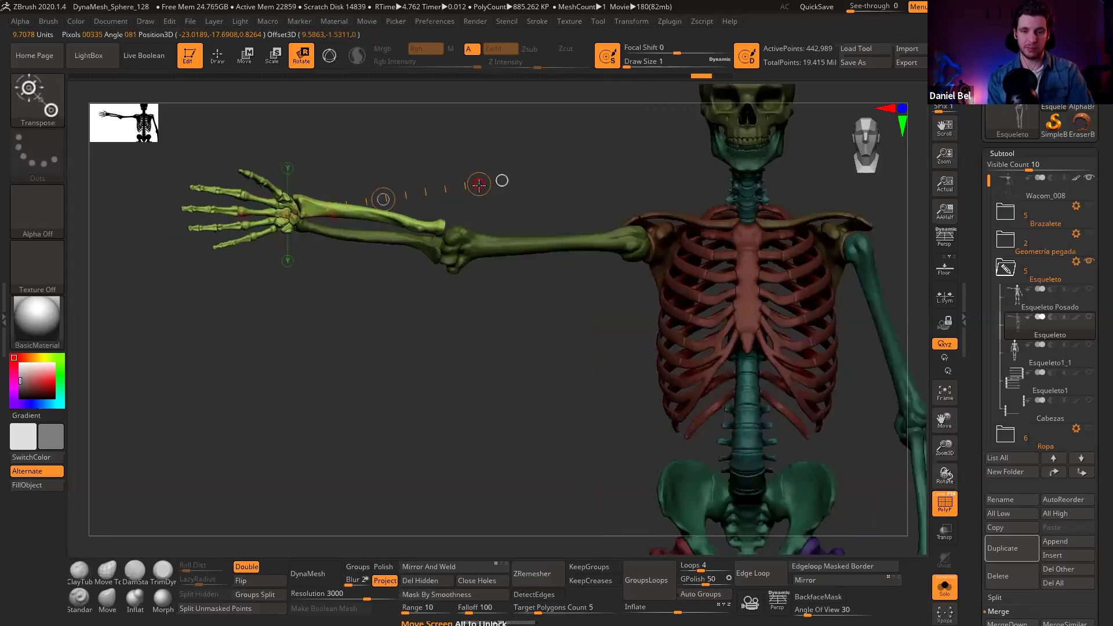
pyautogui.press('q')
pyautogui.keyDown('ctrl'); pyautogui.moveTo(435, 250); pyautogui.dragTo(436, 280, button='right'); pyautogui.keyUp('ctrl')
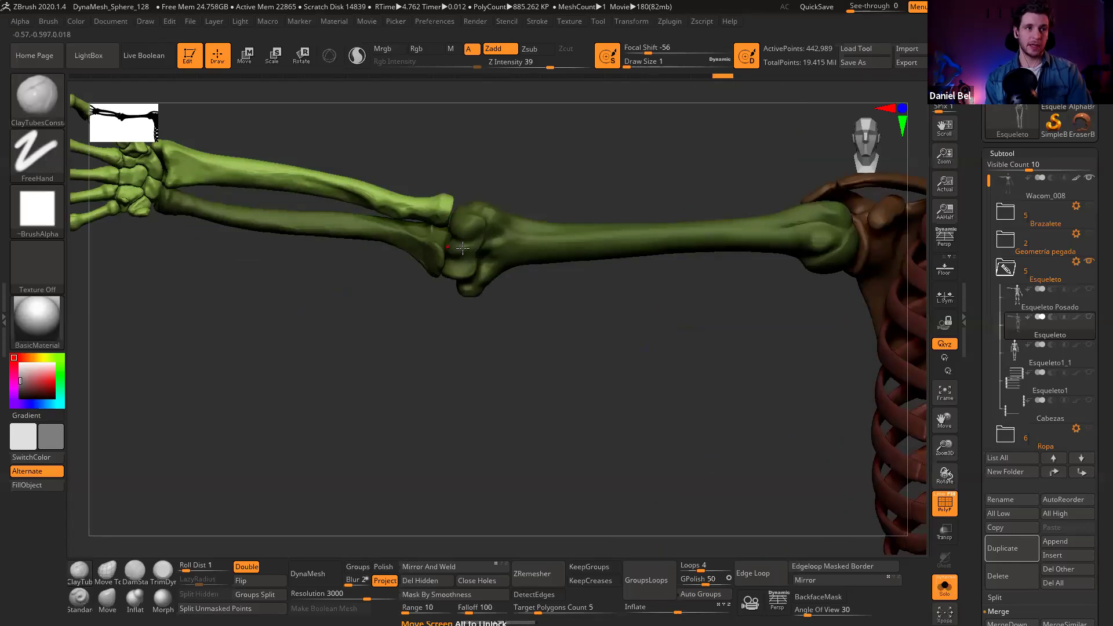
pyautogui.moveTo(464, 251)
pyautogui.keyDown('ctrl'); pyautogui.mouseDown(button='right')
pyautogui.moveTo(406, 260)
pyautogui.moveTo(460, 248)
pyautogui.mouseUp(button='right'); pyautogui.keyUp('ctrl')
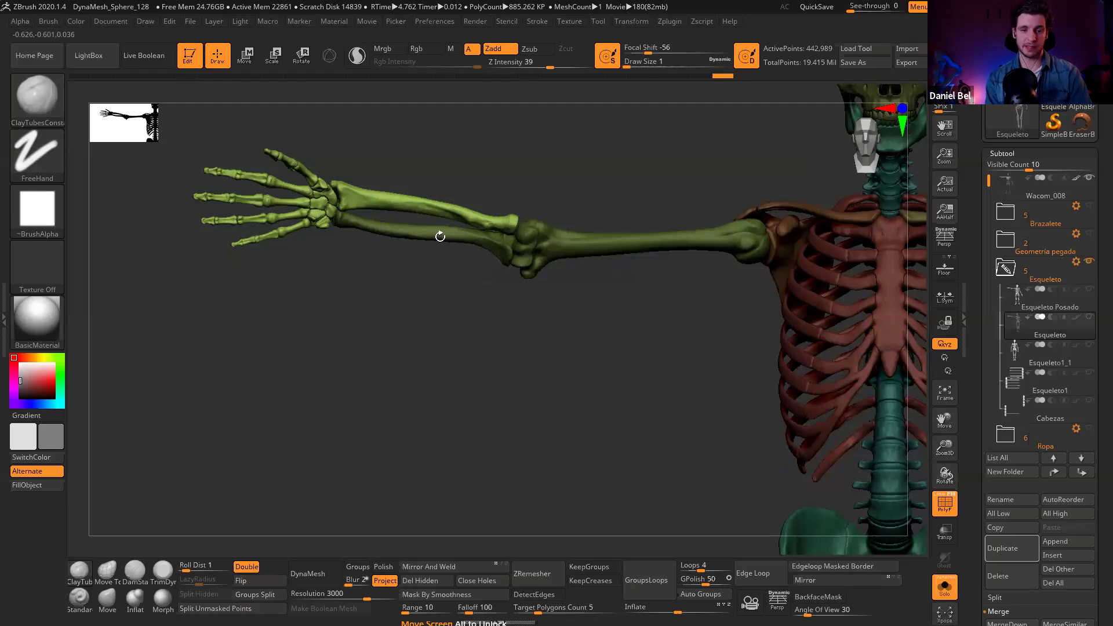
pyautogui.keyDown('ctrl'); pyautogui.moveTo(358, 287); pyautogui.dragTo(387, 348); pyautogui.keyUp('ctrl')
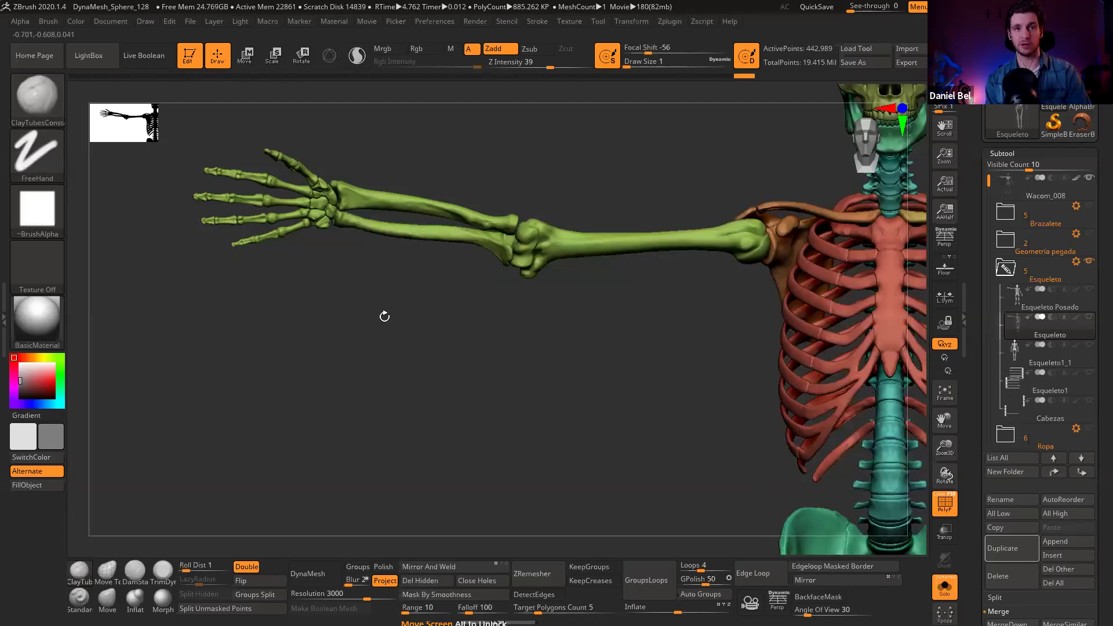
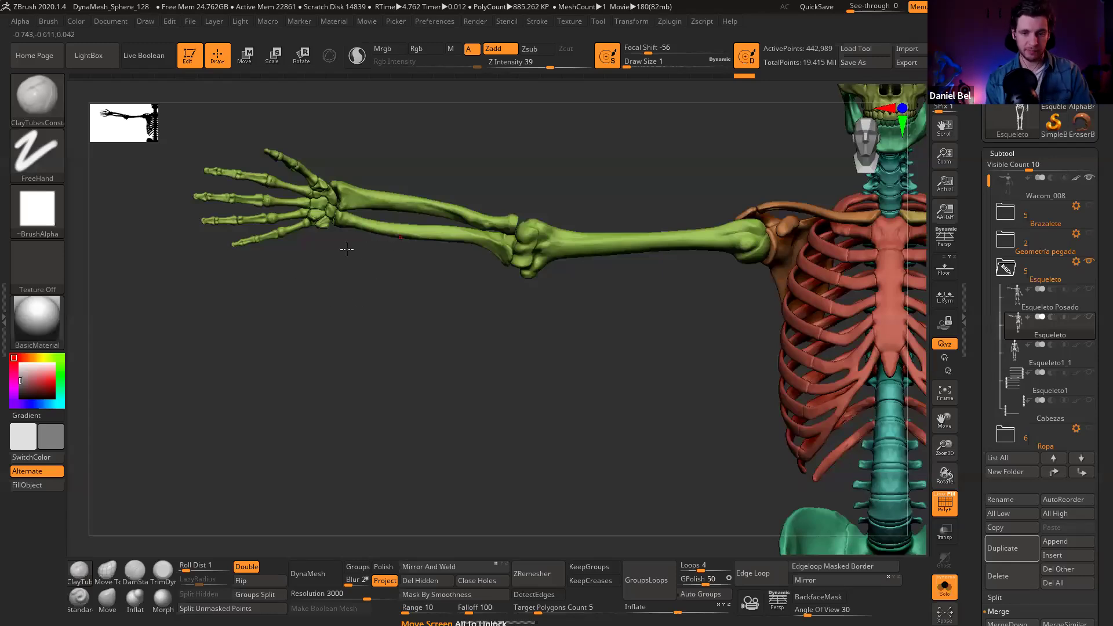
# Step: Examine the posed arm from above and the front, comparing the Esqueleto subtool with Esqueleto Posado
pyautogui.moveTo(346, 249); pyautogui.dragTo(385, 233)
pyautogui.moveTo(377, 305); pyautogui.dragTo(371, 239)
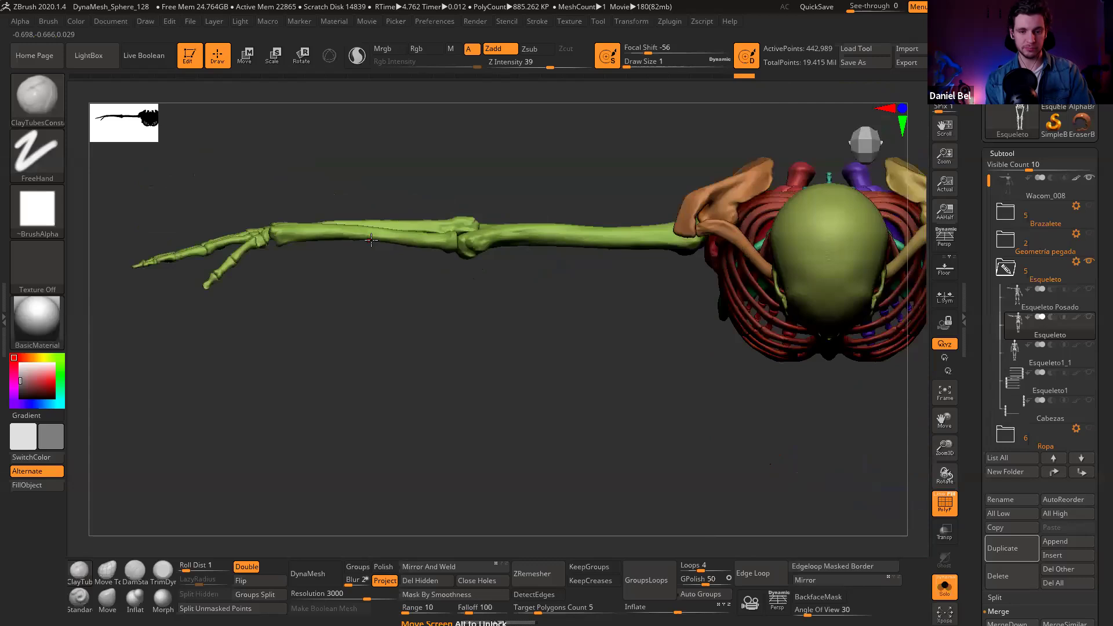
pyautogui.moveTo(383, 293); pyautogui.dragTo(385, 357)
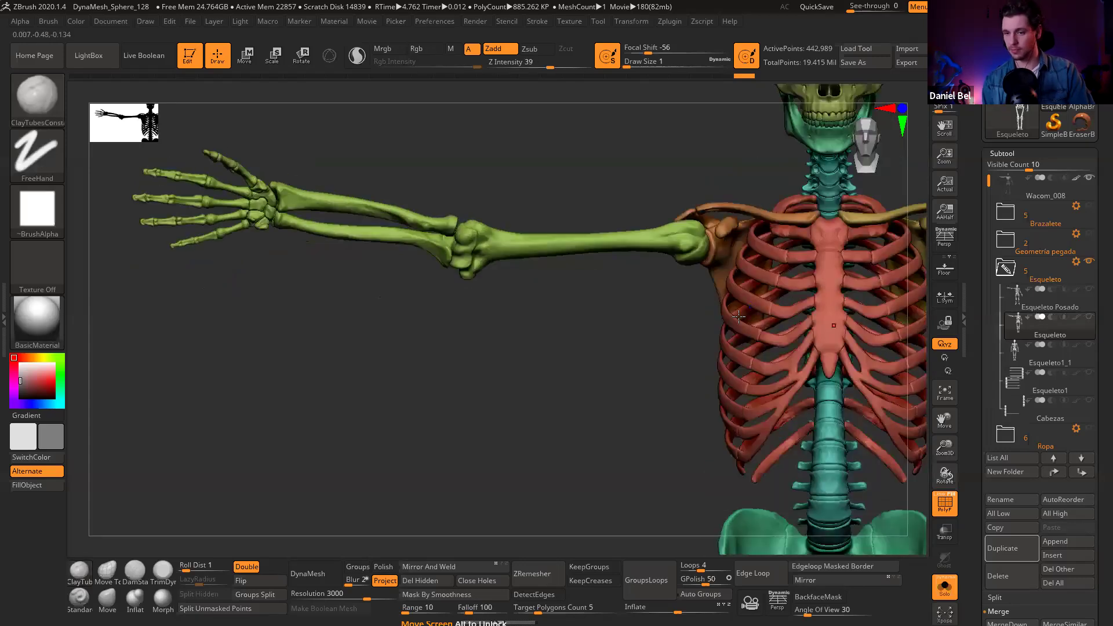
pyautogui.keyDown('ctrl'); pyautogui.moveTo(744, 266); pyautogui.dragTo(744, 221, button='right'); pyautogui.keyUp('ctrl')
pyautogui.click(1021, 299)
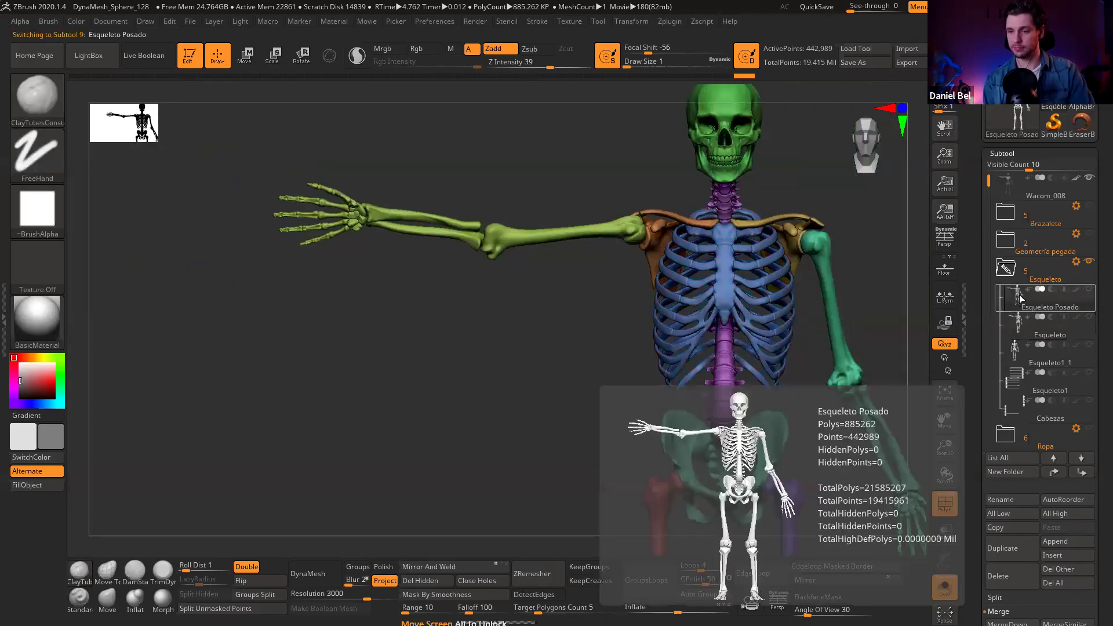
pyautogui.click(1020, 323)
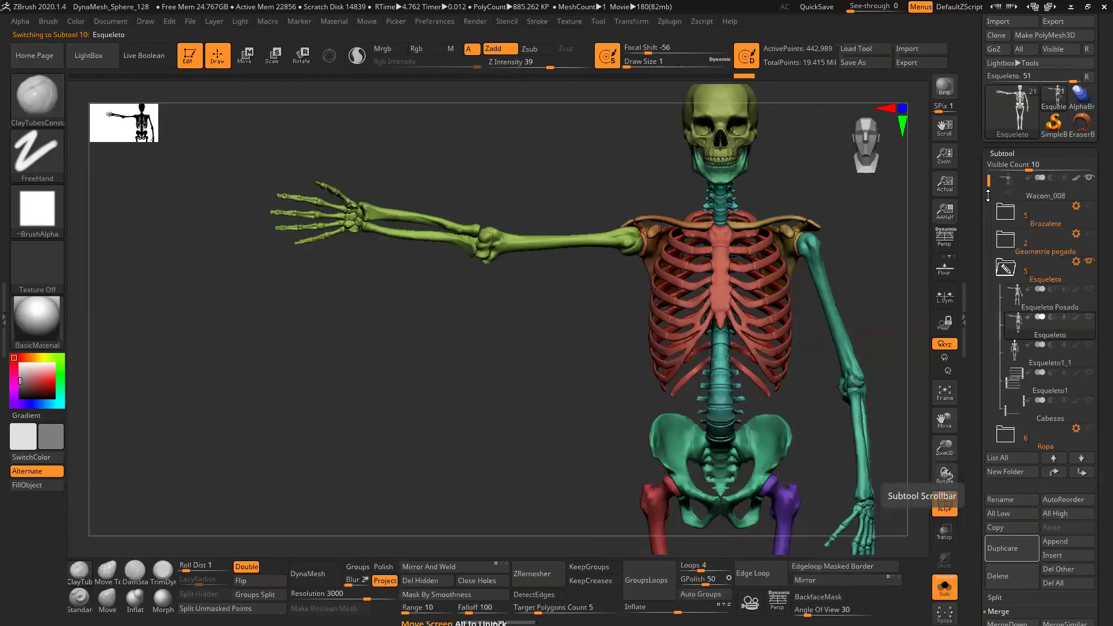
# Step: Show the Wacom_008 body together with the Esqueleto subtool and turn on transparency to see the bones inside it
pyautogui.click(1089, 178)
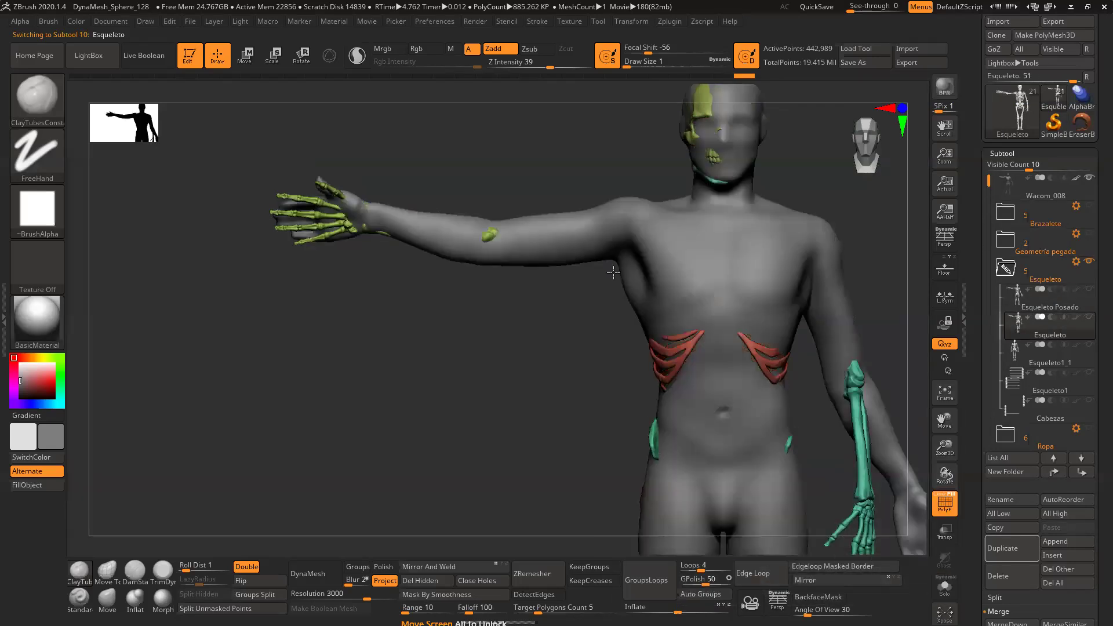
pyautogui.press('shift')
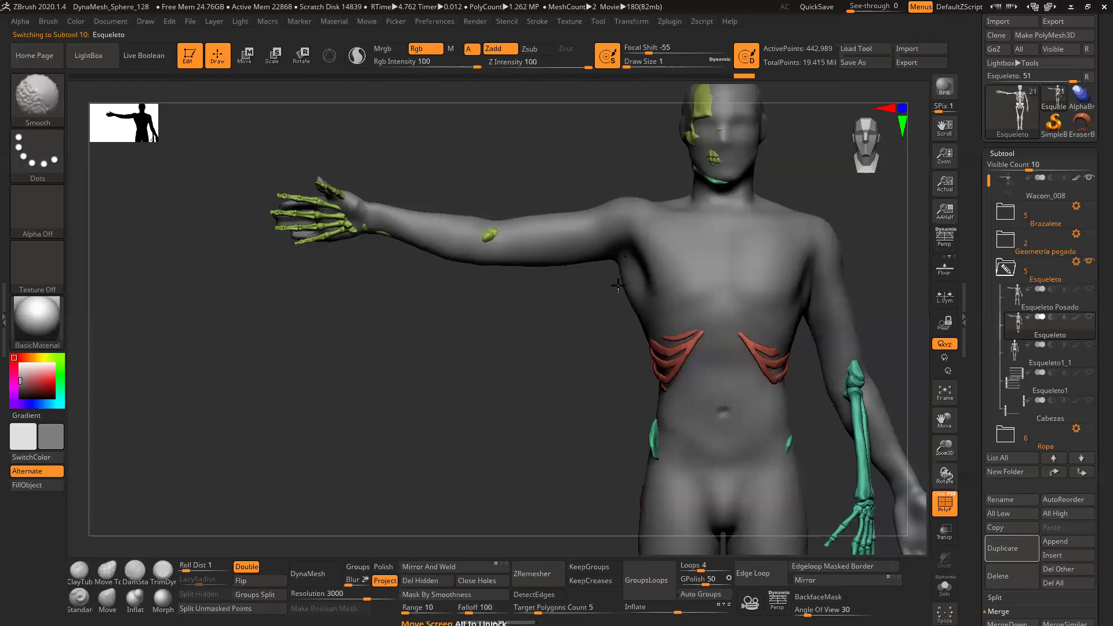
pyautogui.click(944, 531)
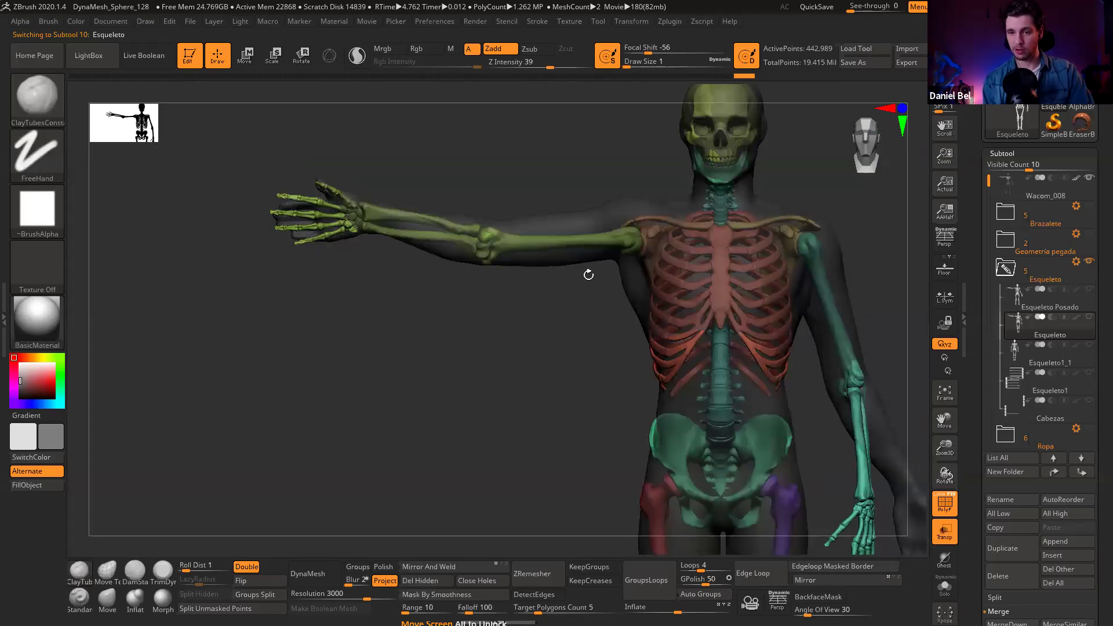
pyautogui.keyDown('alt'); pyautogui.moveTo(588, 274); pyautogui.dragTo(529, 268); pyautogui.keyUp('alt')
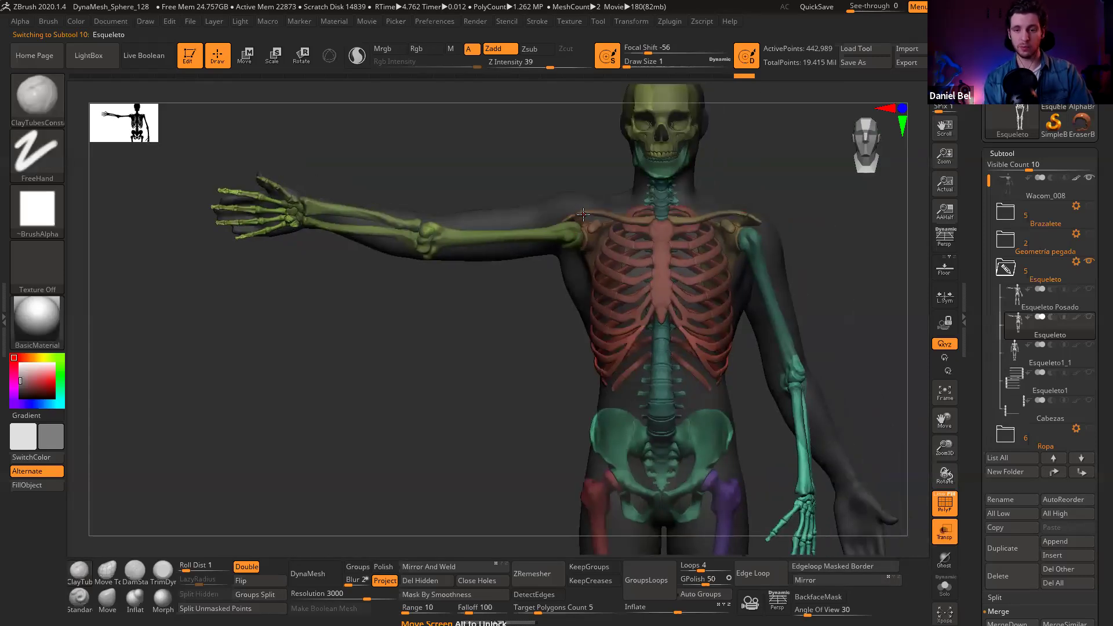
# Step: Mask the skeleton topologically at the raised arm's shoulder, leaving its clavicle and scapula unmasked
pyautogui.keyDown('ctrl'); pyautogui.moveTo(583, 215); pyautogui.dragTo(598, 225, button='right'); pyautogui.keyUp('ctrl')
pyautogui.press('r')
pyautogui.keyDown('ctrl'); pyautogui.click(616, 212); pyautogui.keyUp('ctrl')
pyautogui.press('q')
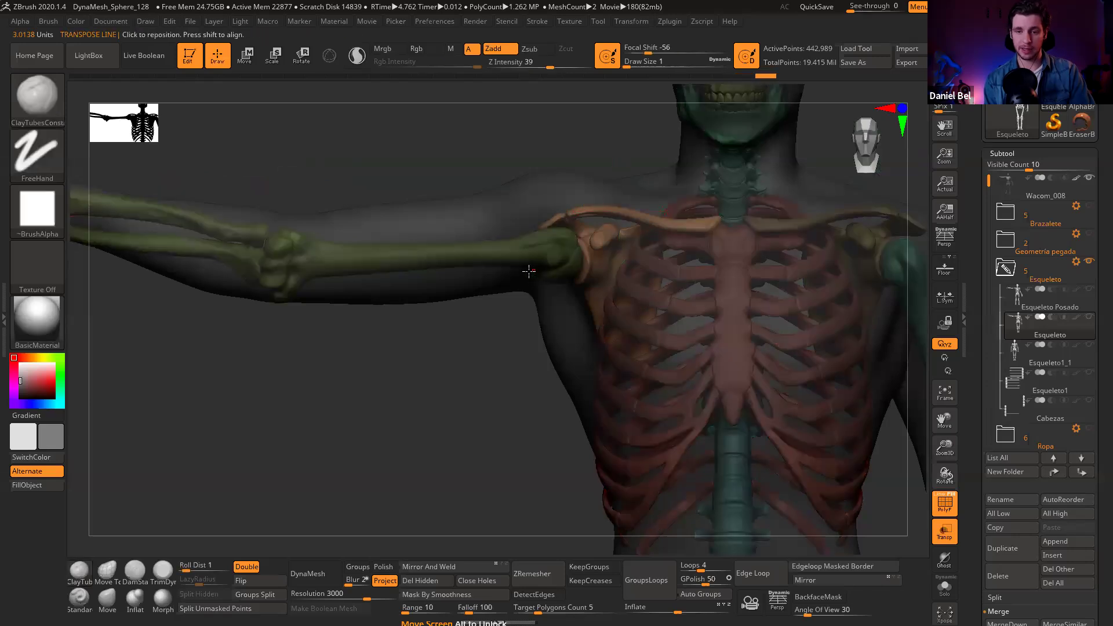
# Step: Lasso around the whole raised arm to remove its mask, freeing it together with the clavicle and scapula
pyautogui.keyDown('ctrl'); pyautogui.moveTo(482, 225); pyautogui.dragTo(495, 256, button='right'); pyautogui.keyUp('ctrl')
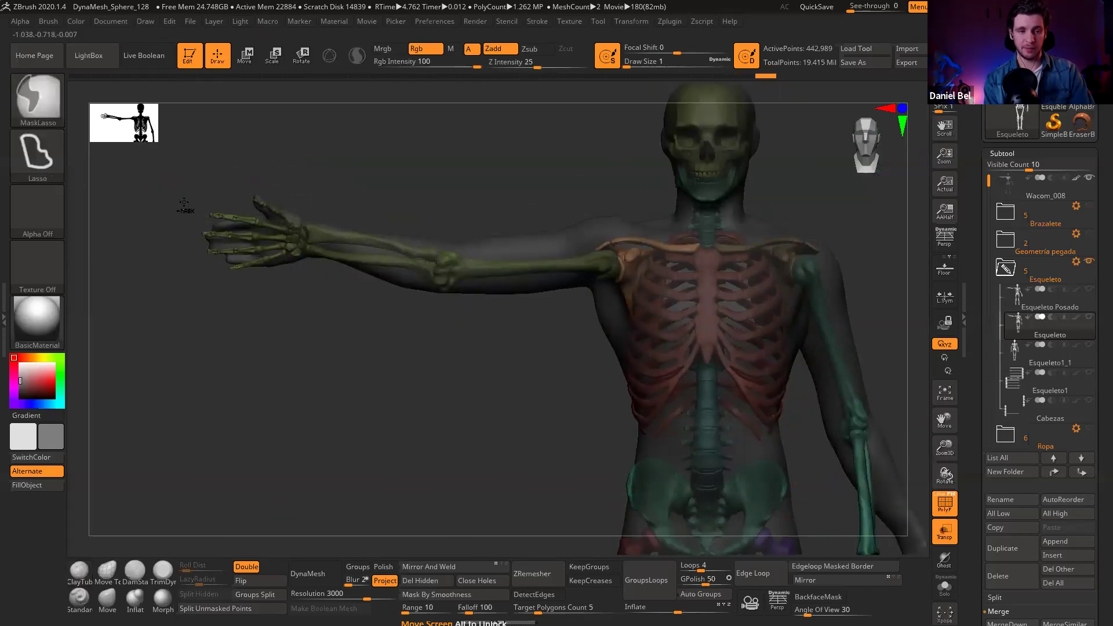
pyautogui.moveTo(206, 167)
pyautogui.keyDown('ctrl'); pyautogui.keyDown('alt'); pyautogui.mouseDown()
pyautogui.moveTo(613, 310)
pyautogui.moveTo(600, 194)
pyautogui.moveTo(467, 145)
pyautogui.mouseUp(); pyautogui.keyUp('alt'); pyautogui.keyUp('ctrl')
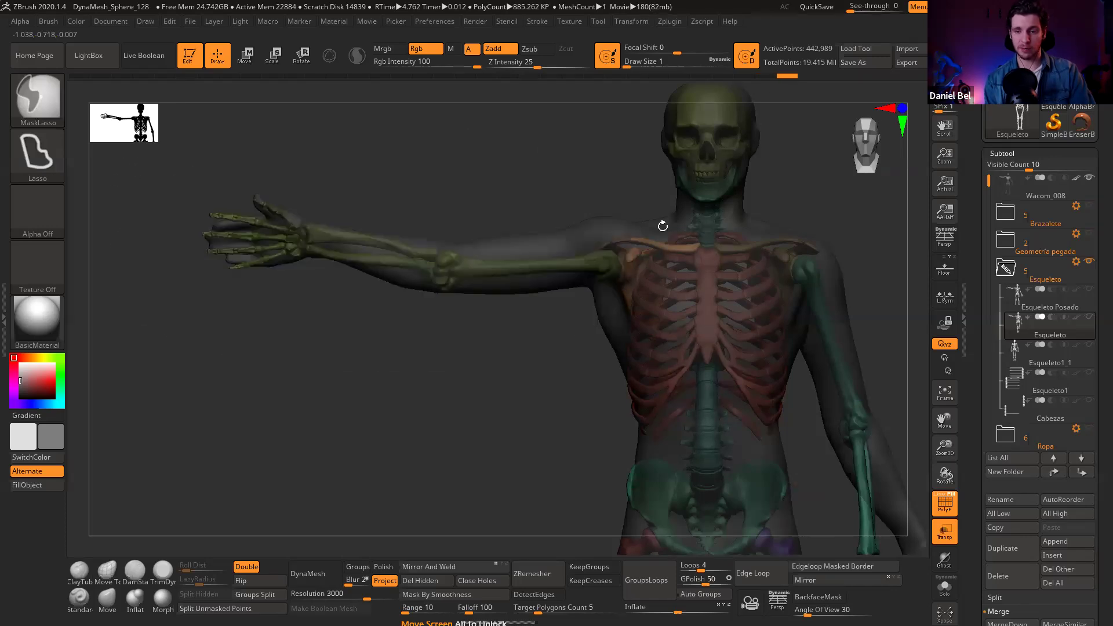
pyautogui.hotkey('ctrl', 'z')
pyautogui.hotkey('ctrl', 'shift', 'z')
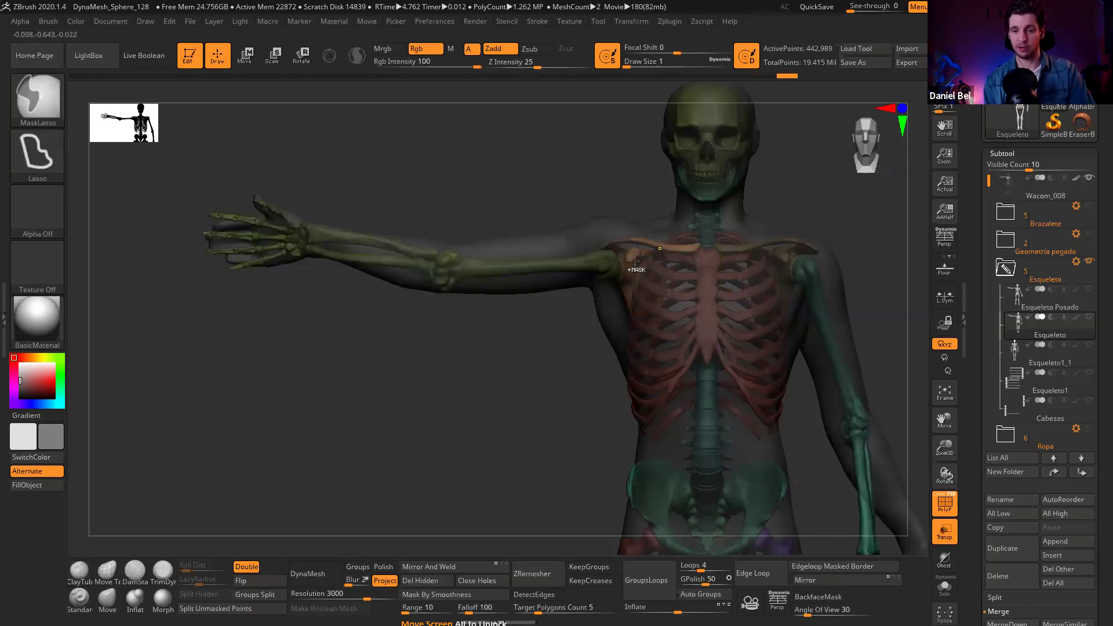
pyautogui.moveTo(232, 139)
pyautogui.keyDown('ctrl'); pyautogui.mouseDown()
pyautogui.moveTo(142, 272)
pyautogui.moveTo(576, 337)
pyautogui.moveTo(619, 298)
pyautogui.moveTo(571, 145)
pyautogui.mouseUp(); pyautogui.keyUp('ctrl')
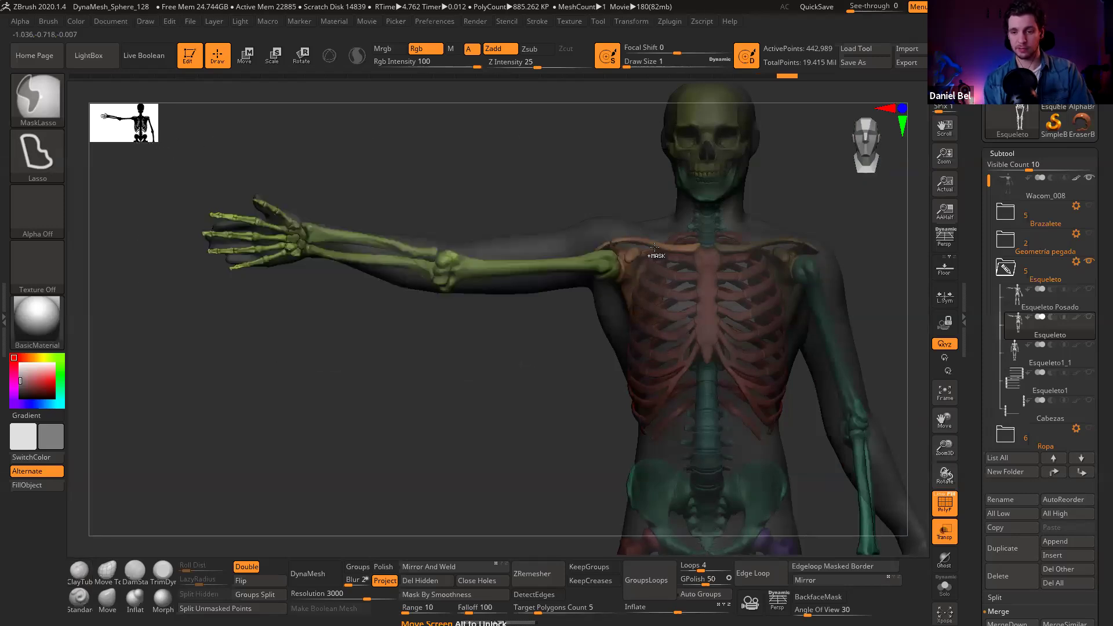
# Step: Rotate the clavicle, scapula and arm upward around the clavicle's sternal end, using a transpose line about 15.5 units long
pyautogui.press('r')
pyautogui.moveTo(694, 249)
pyautogui.mouseDown()
pyautogui.moveTo(424, 199)
pyautogui.moveTo(431, 168)
pyautogui.moveTo(441, 173)
pyautogui.mouseUp()
pyautogui.press('q')
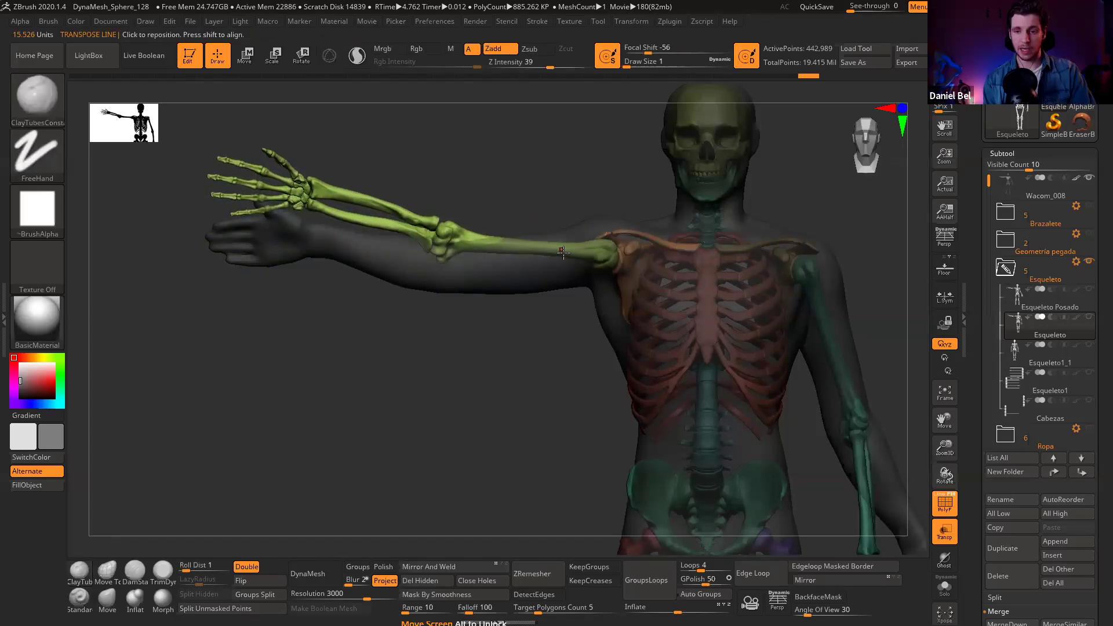
# Step: Try to isolate the raised arm's scapula with a topological mask, and undo the attempt
pyautogui.keyDown('ctrl'); pyautogui.moveTo(600, 293); pyautogui.dragTo(575, 258, button='right'); pyautogui.keyUp('ctrl')
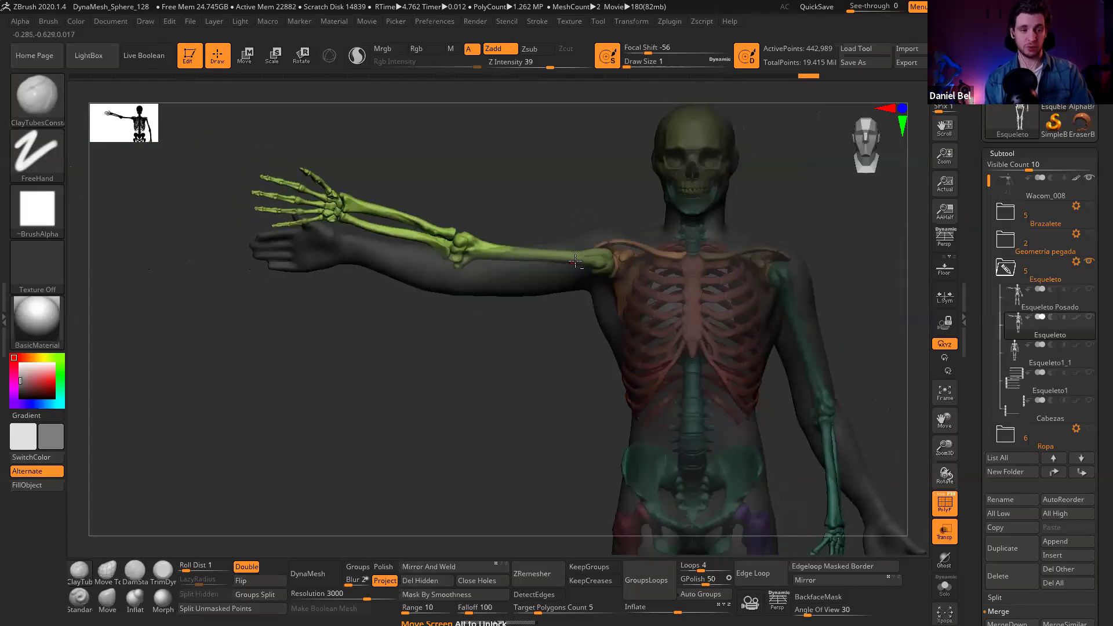
pyautogui.keyDown('ctrl'); pyautogui.moveTo(585, 313); pyautogui.dragTo(660, 272, button='right'); pyautogui.keyUp('ctrl')
pyautogui.press('r')
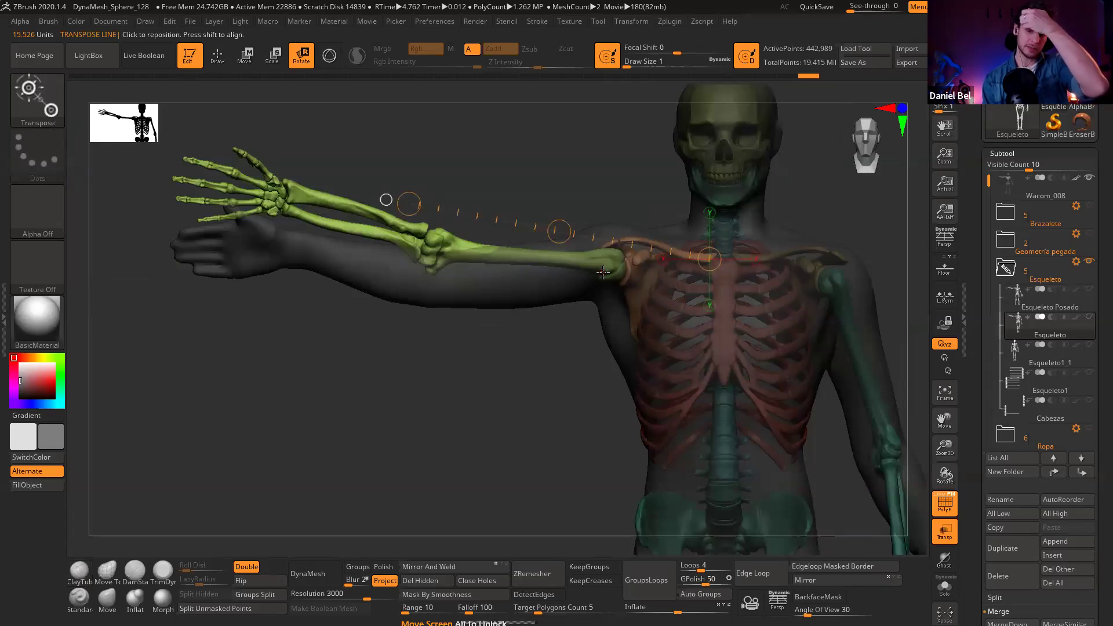
pyautogui.press('q')
pyautogui.keyDown('ctrl'); pyautogui.moveTo(638, 265); pyautogui.dragTo(632, 371, button='right'); pyautogui.keyUp('ctrl')
pyautogui.press('w')
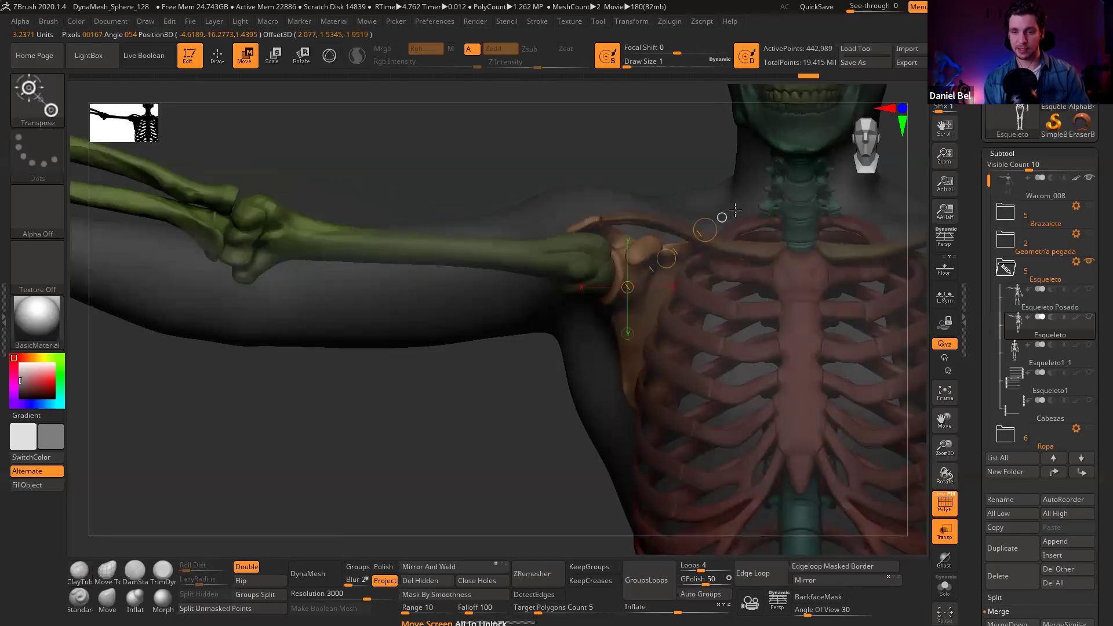
pyautogui.moveTo(736, 210); pyautogui.dragTo(628, 287)
pyautogui.hotkey('ctrl', 'z')
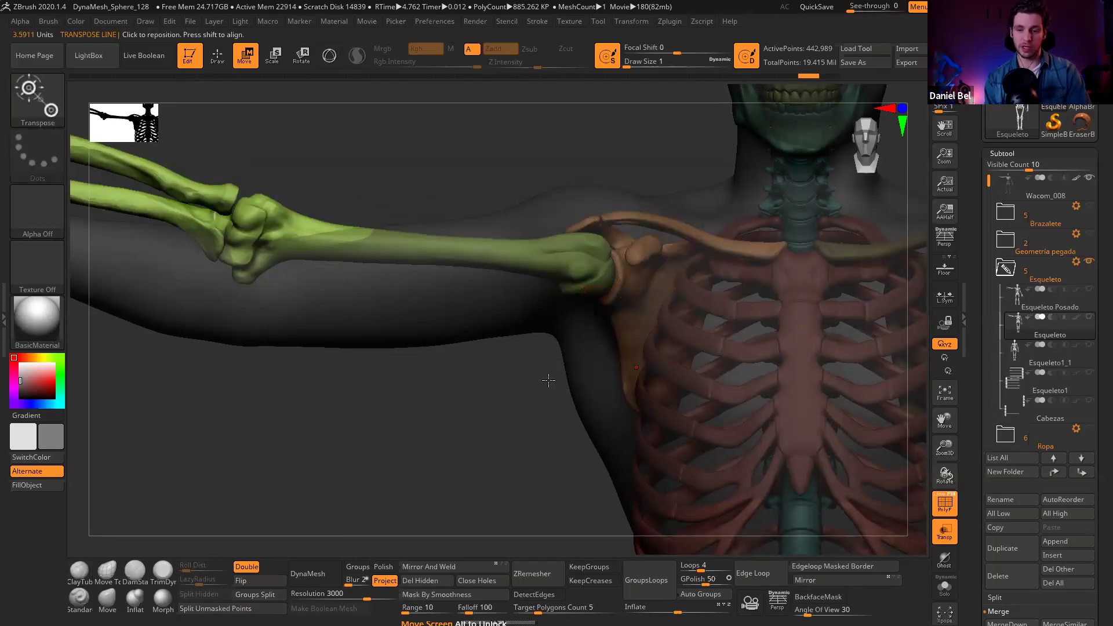
pyautogui.hotkey('ctrl', 'shift', 'z')
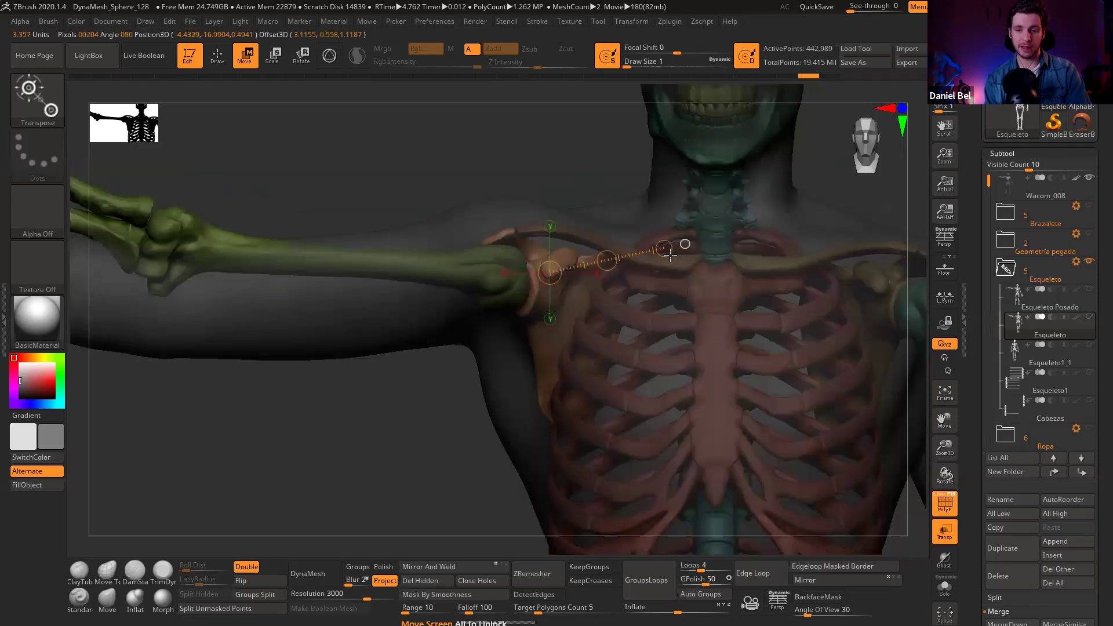
pyautogui.click(555, 317)
pyautogui.keyDown('ctrl'); pyautogui.moveTo(533, 184); pyautogui.dragTo(651, 286, button='right'); pyautogui.keyUp('ctrl')
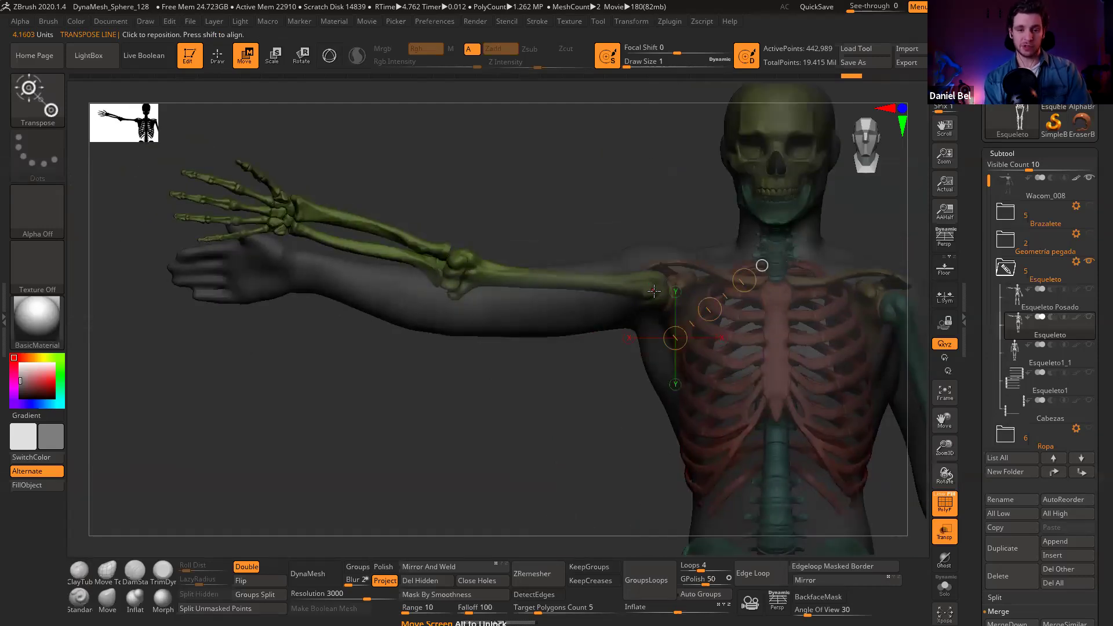
pyautogui.press('q')
pyautogui.moveTo(443, 194); pyautogui.dragTo(482, 290)
pyautogui.hotkey('shift', 'f')
pyautogui.hotkey('shift', 'f')
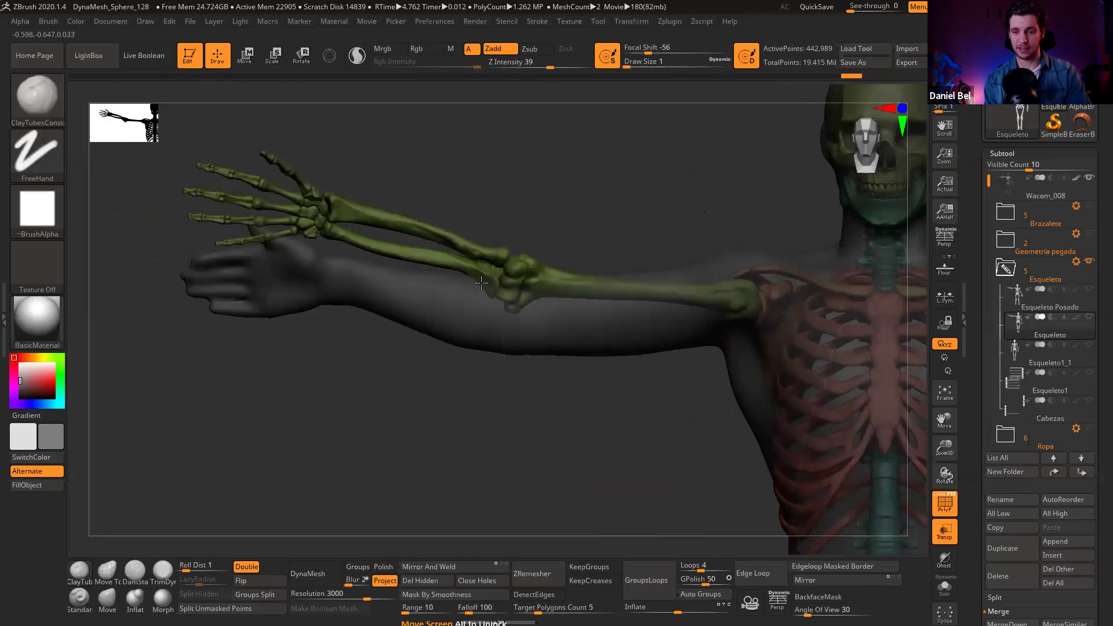
# Step: Isolate the skeleton in Solo mode and mask it topologically at the raised arm's shoulder, leaving only the arm bones unmasked
pyautogui.press('w')
pyautogui.keyDown('ctrl'); pyautogui.moveTo(529, 291); pyautogui.dragTo(563, 297, button='right'); pyautogui.keyUp('ctrl')
pyautogui.keyDown('ctrl'); pyautogui.moveTo(552, 259); pyautogui.dragTo(753, 458, button='right'); pyautogui.keyUp('ctrl')
pyautogui.click(943, 591)
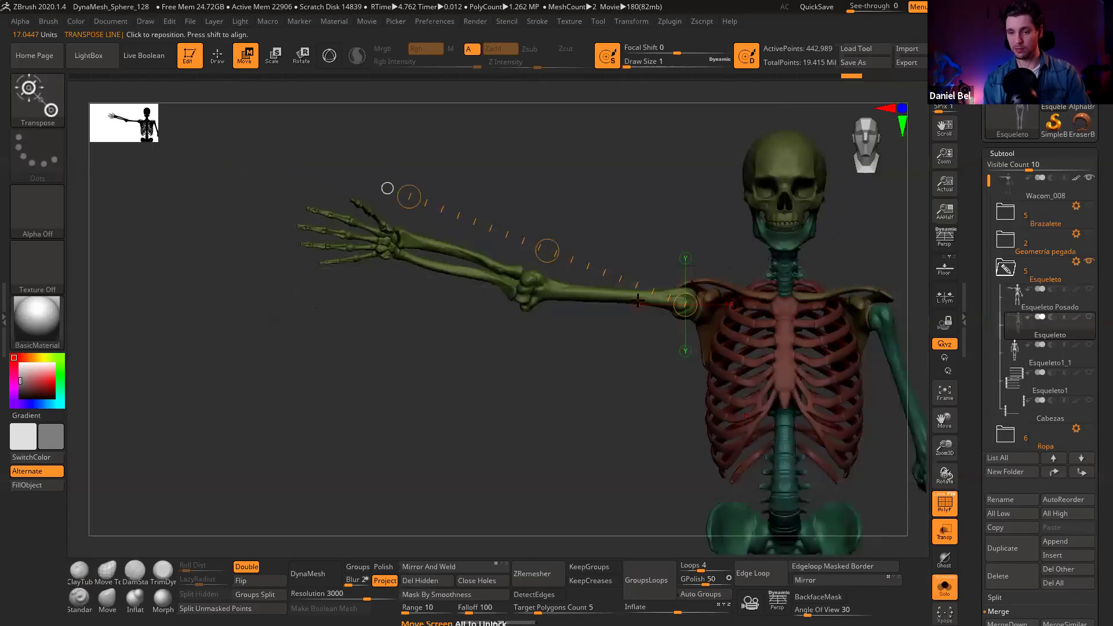
pyautogui.keyDown('ctrl'); pyautogui.moveTo(489, 252); pyautogui.dragTo(398, 219); pyautogui.keyUp('ctrl')
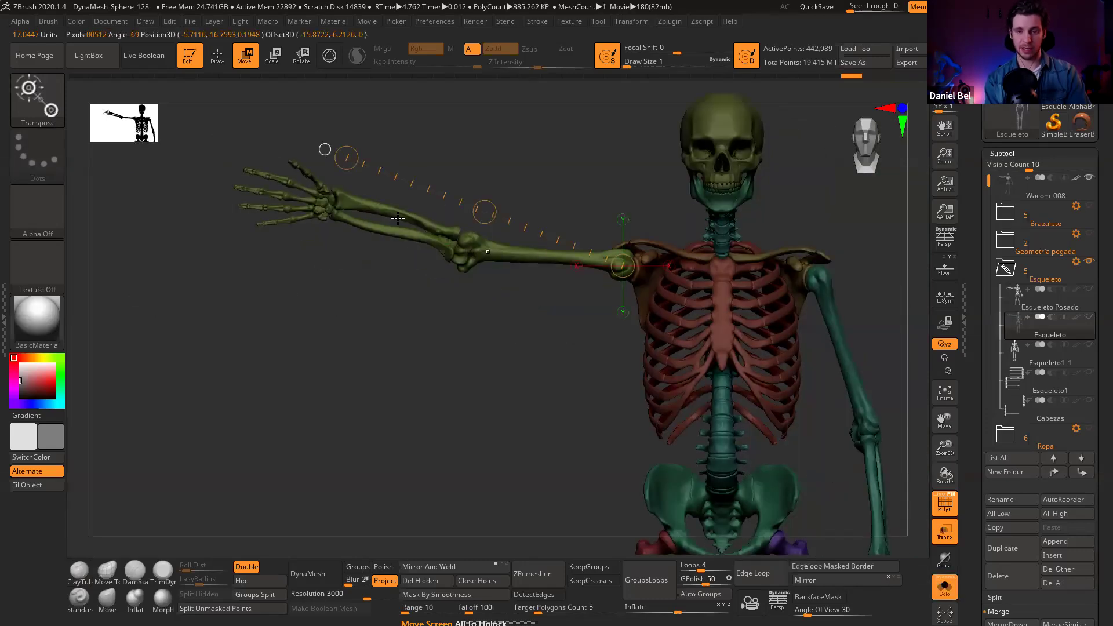
pyautogui.keyDown('ctrl'); pyautogui.moveTo(526, 185); pyautogui.dragTo(551, 214); pyautogui.keyUp('ctrl')
pyautogui.keyDown('ctrl'); pyautogui.click(600, 265); pyautogui.keyUp('ctrl')
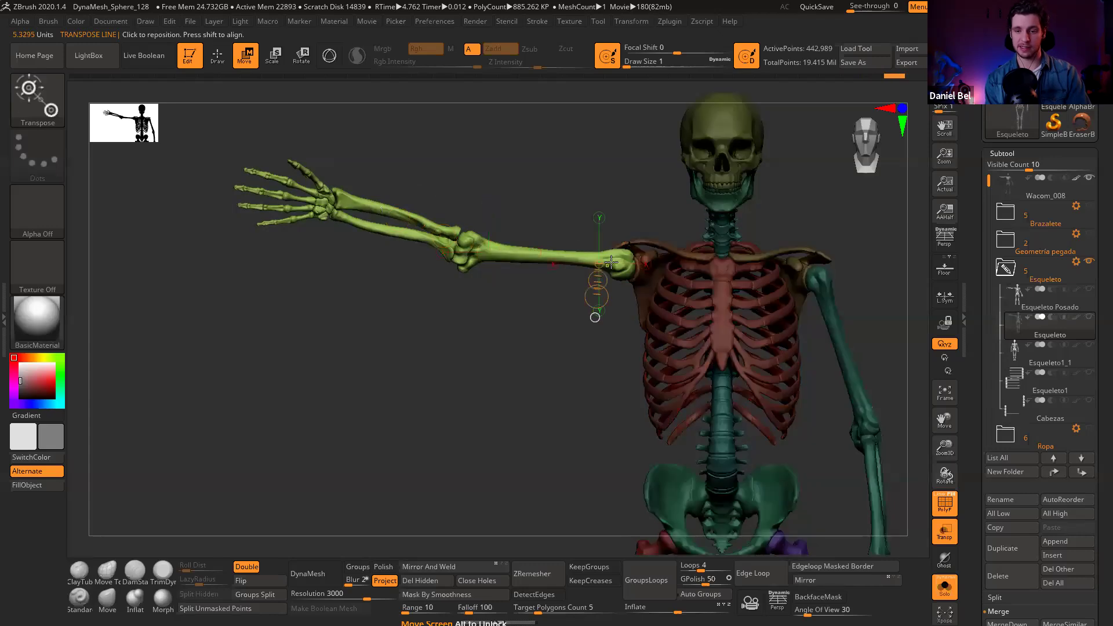
# Step: Show the body again and rotate the raised arm down around its shoulder into the body's arm, using a transpose line about 22.2 units long
pyautogui.click(945, 587)
pyautogui.press('r')
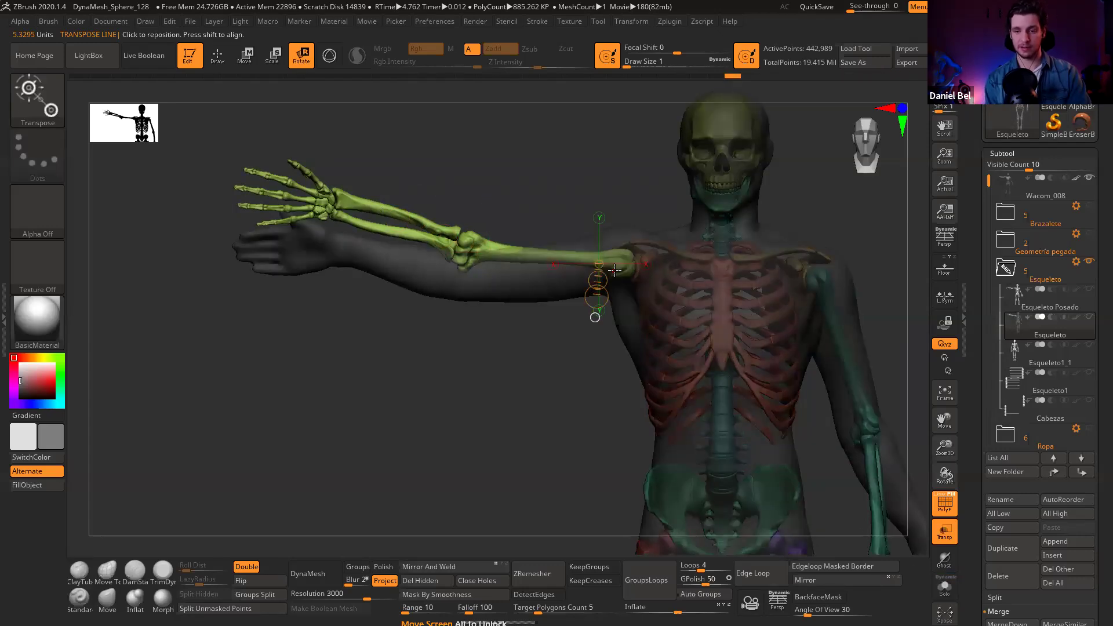
pyautogui.moveTo(256, 142); pyautogui.dragTo(232, 197)
pyautogui.click(454, 159)
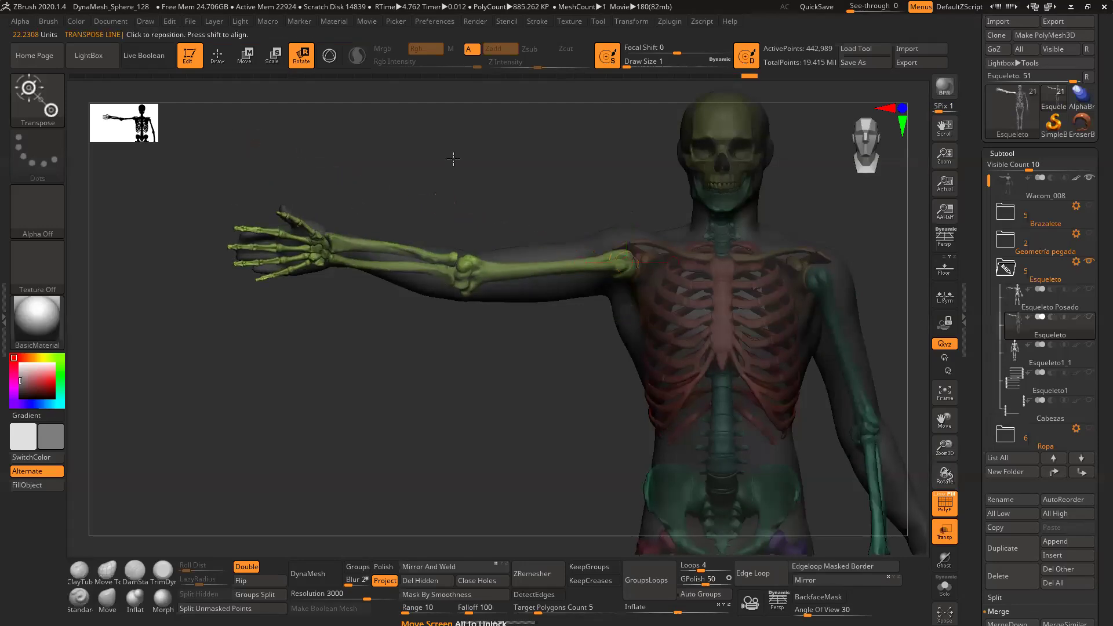
# Step: Rotate the raised arm around its shoulder from above to follow the body's arm, including with a transpose line about 14.8 units long
pyautogui.keyDown('shift'); pyautogui.moveTo(450, 291); pyautogui.dragTo(369, 297); pyautogui.keyUp('shift')
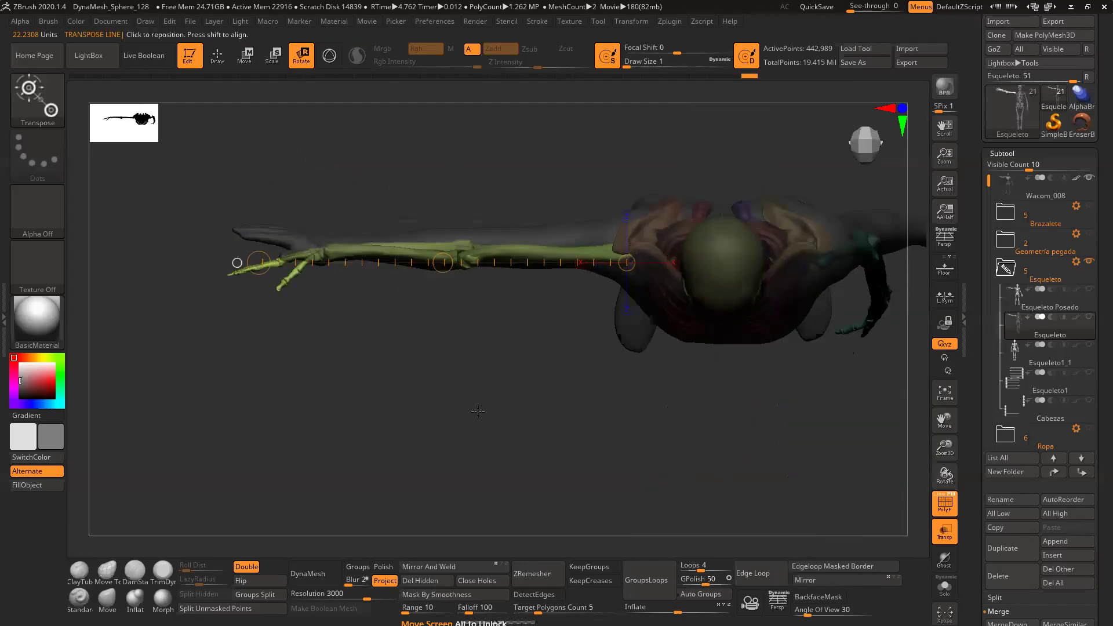
pyautogui.moveTo(442, 254)
pyautogui.mouseDown()
pyautogui.moveTo(454, 251)
pyautogui.moveTo(435, 255)
pyautogui.mouseUp()
pyautogui.keyDown('shift'); pyautogui.moveTo(429, 325); pyautogui.dragTo(487, 150); pyautogui.keyUp('shift')
pyautogui.moveTo(468, 339); pyautogui.dragTo(439, 313)
pyautogui.moveTo(470, 143)
pyautogui.mouseDown()
pyautogui.moveTo(536, 370)
pyautogui.moveTo(533, 391)
pyautogui.mouseUp()
pyautogui.press('q')
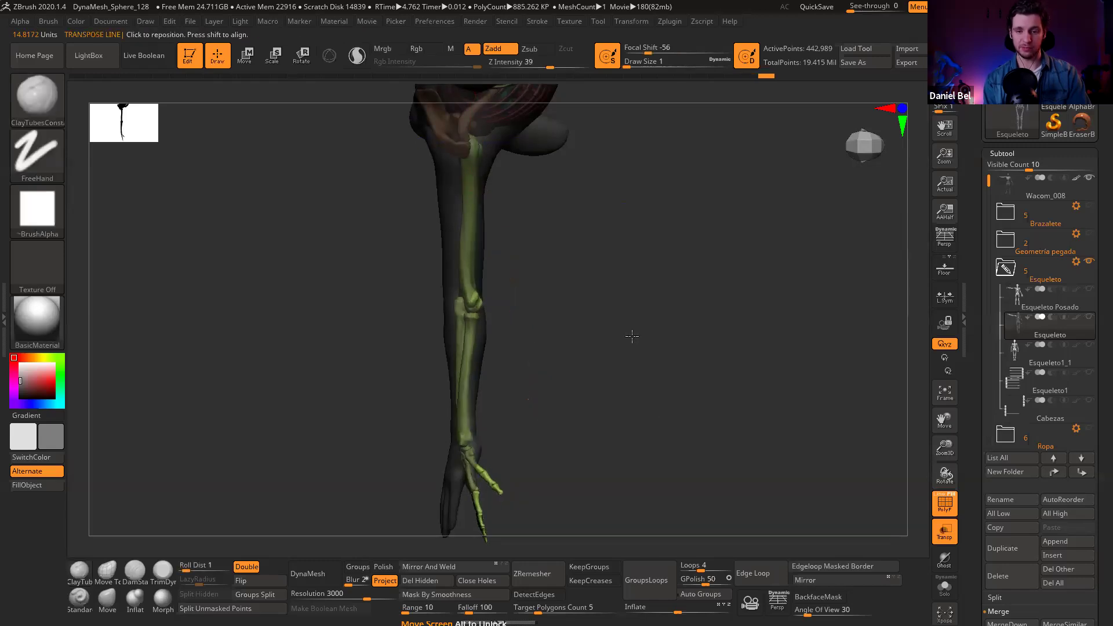
# Step: Return to the front view and clear the mask from the whole skeleton
pyautogui.keyDown('shift'); pyautogui.moveTo(632, 336); pyautogui.dragTo(448, 190); pyautogui.keyUp('shift')
pyautogui.keyDown('alt'); pyautogui.moveTo(449, 190); pyautogui.dragTo(465, 283, button='right'); pyautogui.keyUp('alt')
pyautogui.moveTo(401, 290); pyautogui.dragTo(484, 312)
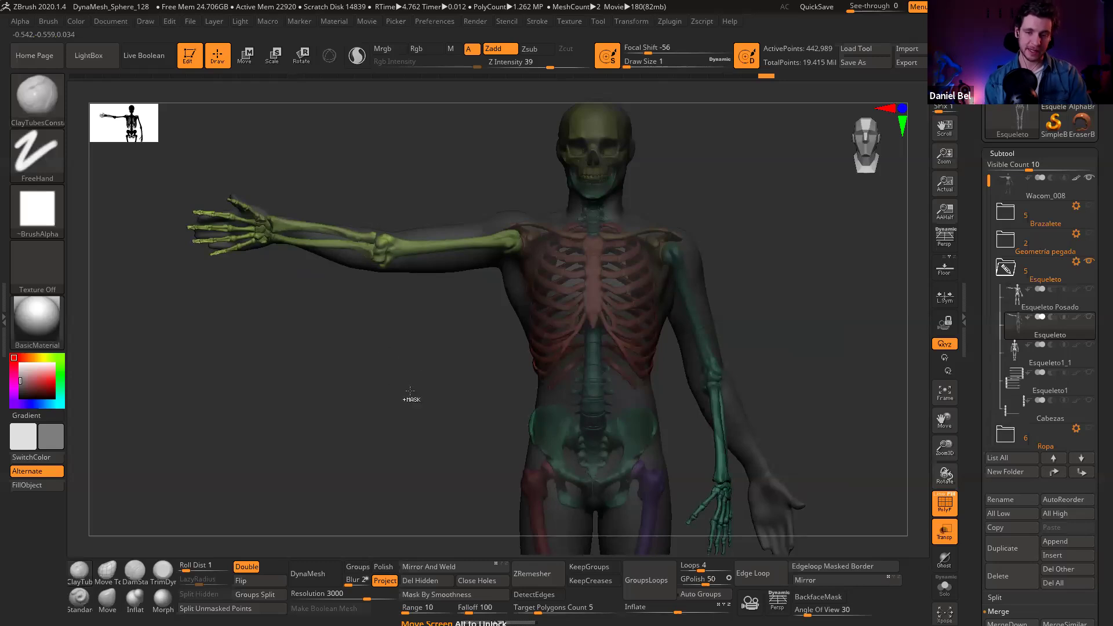
pyautogui.press('ctrl')
pyautogui.keyDown('ctrl'); pyautogui.moveTo(377, 327); pyautogui.dragTo(413, 384); pyautogui.keyUp('ctrl')
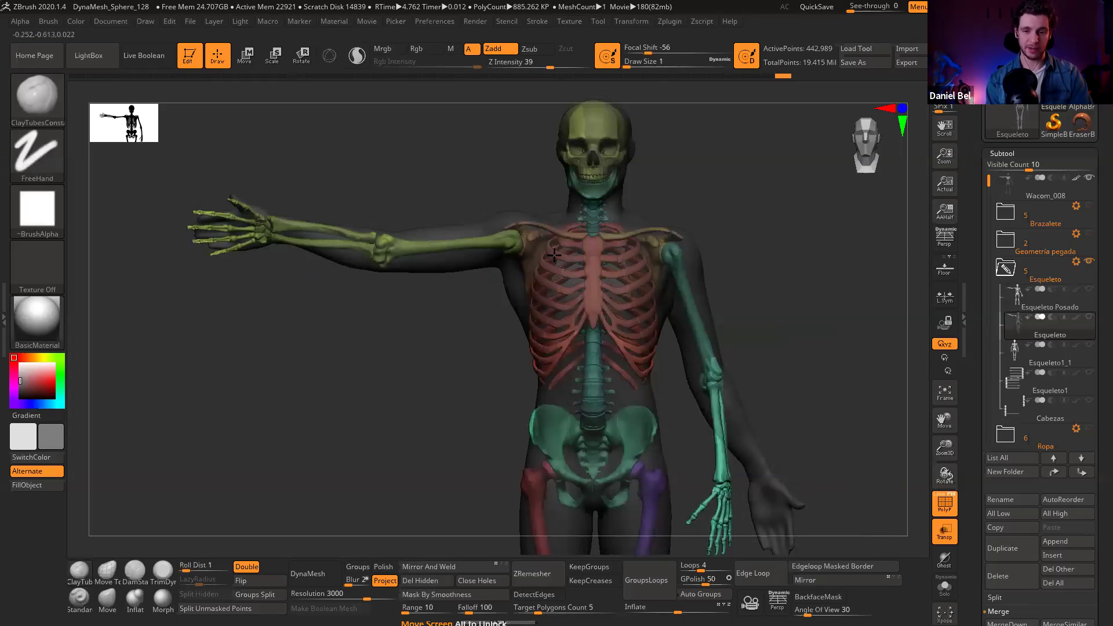
# Step: Mask the raised arm's hand topologically from the wrist, using a transpose line about 2.3 units long
pyautogui.moveTo(543, 251)
pyautogui.mouseDown(button='right')
pyautogui.moveTo(529, 267)
pyautogui.moveTo(550, 279)
pyautogui.moveTo(539, 307)
pyautogui.moveTo(525, 294)
pyautogui.moveTo(475, 305)
pyautogui.moveTo(458, 261)
pyautogui.moveTo(432, 279)
pyautogui.moveTo(492, 270)
pyautogui.moveTo(449, 284)
pyautogui.moveTo(486, 278)
pyautogui.mouseUp(button='right')
pyautogui.moveTo(533, 278); pyautogui.dragTo(512, 275)
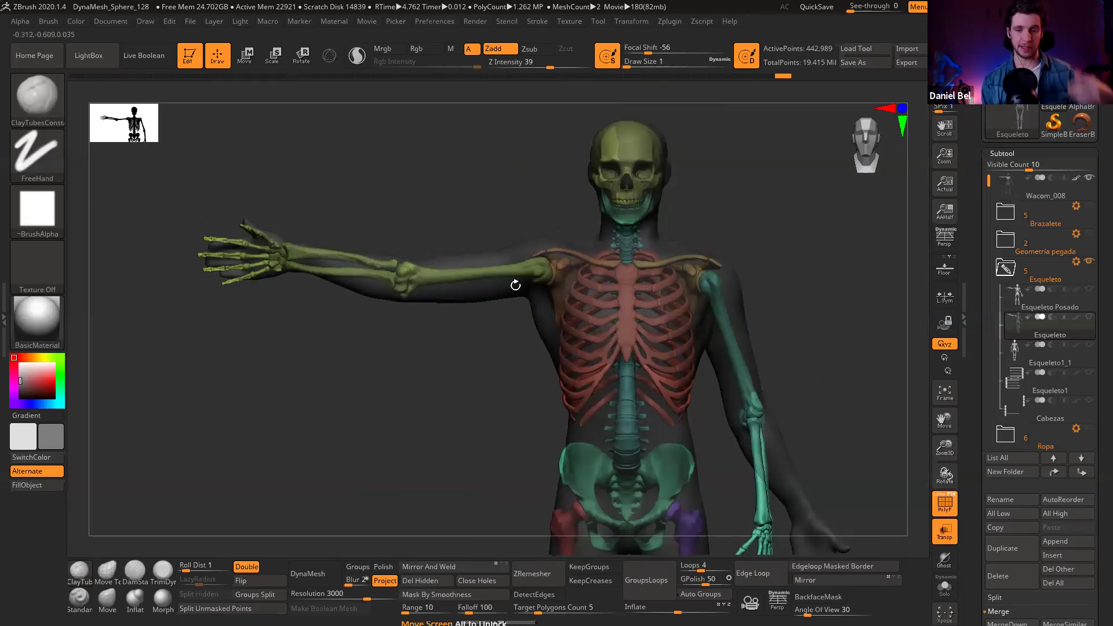
pyautogui.moveTo(532, 273); pyautogui.dragTo(534, 355, button='right')
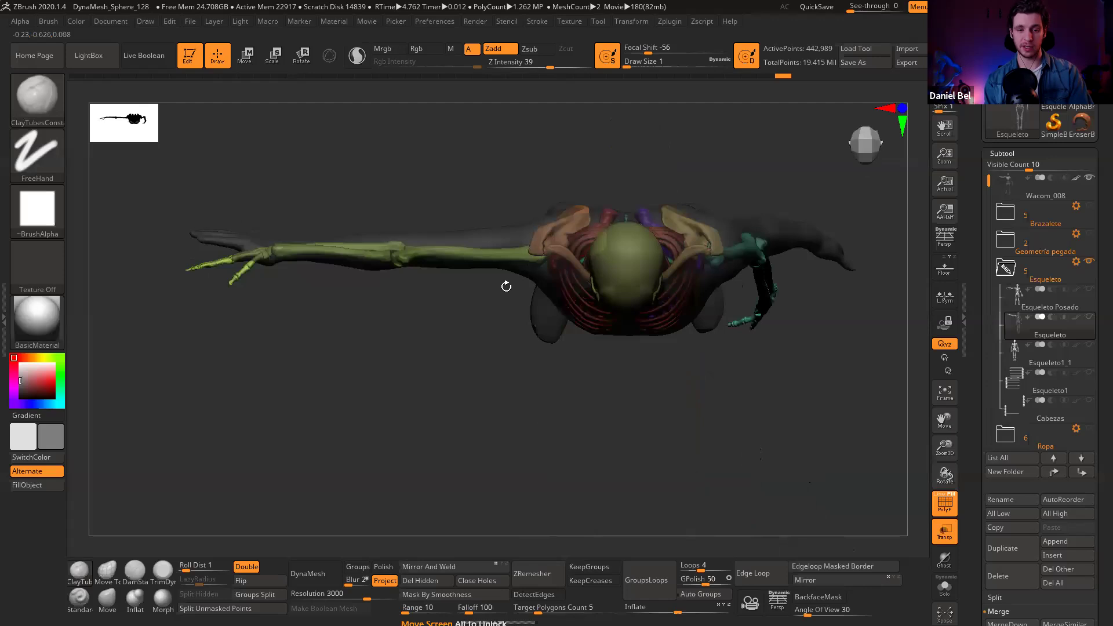
pyautogui.keyDown('alt'); pyautogui.moveTo(250, 244); pyautogui.dragTo(383, 328, button='right'); pyautogui.keyUp('alt')
pyautogui.moveTo(459, 266); pyautogui.dragTo(482, 325, button='right')
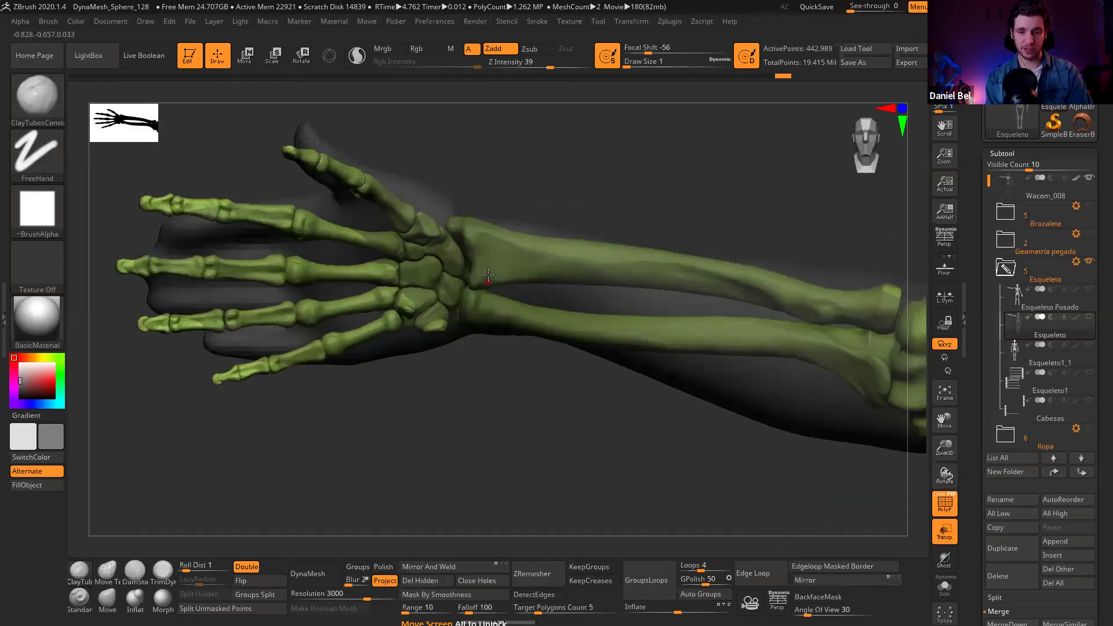
pyautogui.press('w')
pyautogui.keyDown('ctrl'); pyautogui.moveTo(487, 271); pyautogui.dragTo(395, 252); pyautogui.keyUp('ctrl')
pyautogui.keyDown('ctrl'); pyautogui.click(503, 312); pyautogui.keyUp('ctrl')
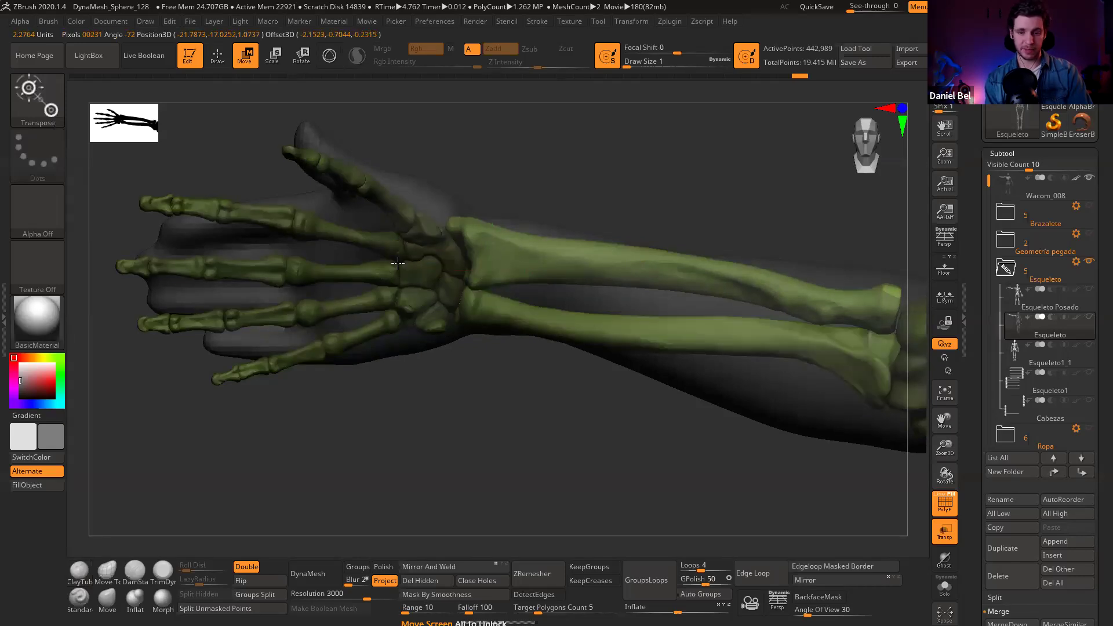
# Step: Invert the hand mask so that only the raised arm's hand bones can be moved
pyautogui.keyDown('ctrl'); pyautogui.moveTo(531, 224); pyautogui.dragTo(539, 168, button='right'); pyautogui.keyUp('ctrl')
pyautogui.press('q')
pyautogui.moveTo(633, 326)
pyautogui.keyDown('ctrl'); pyautogui.mouseDown(button='right')
pyautogui.moveTo(649, 296)
pyautogui.moveTo(529, 259)
pyautogui.moveTo(458, 186)
pyautogui.mouseUp(button='right'); pyautogui.keyUp('ctrl')
pyautogui.moveTo(438, 148)
pyautogui.keyDown('ctrl'); pyautogui.mouseDown()
pyautogui.moveTo(451, 446)
pyautogui.moveTo(671, 217)
pyautogui.moveTo(446, 142)
pyautogui.mouseUp(); pyautogui.keyUp('ctrl')
pyautogui.keyDown('ctrl'); pyautogui.moveTo(400, 223); pyautogui.dragTo(382, 268, button='right'); pyautogui.keyUp('ctrl')
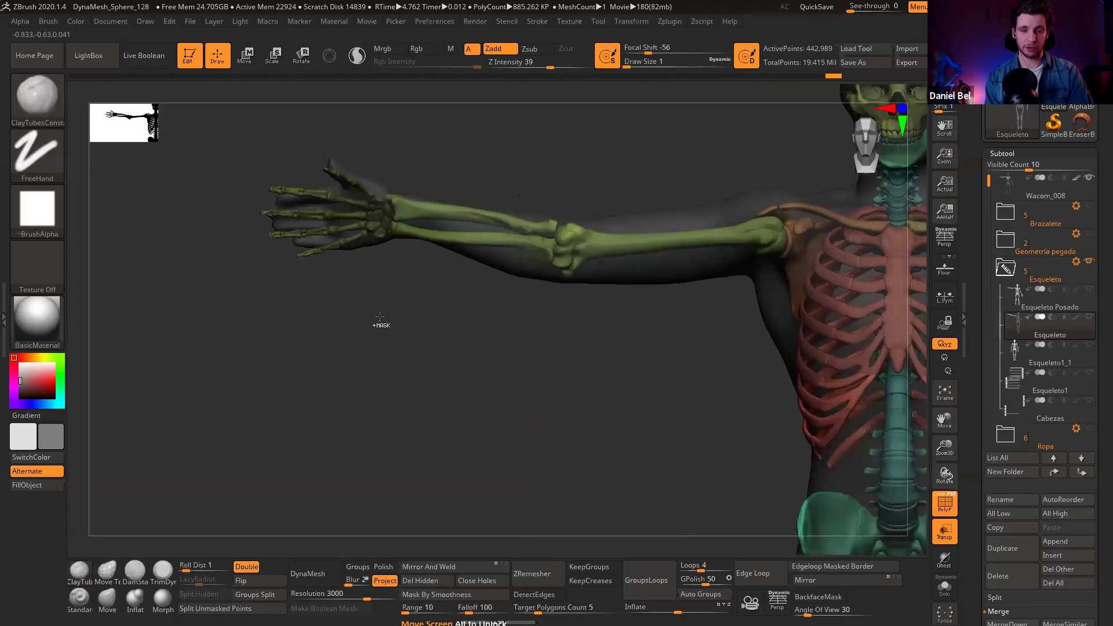
pyautogui.keyDown('ctrl'); pyautogui.click(381, 325); pyautogui.keyUp('ctrl')
# Step: Rotate the hand around the wrist in the top view with a transpose line about 7.8 units long, and clear the mask
pyautogui.keyDown('shift'); pyautogui.moveTo(390, 307); pyautogui.dragTo(457, 369, button='right'); pyautogui.keyUp('shift')
pyautogui.press('r')
pyautogui.moveTo(442, 219)
pyautogui.mouseDown()
pyautogui.moveTo(113, 198)
pyautogui.moveTo(194, 112)
pyautogui.mouseUp()
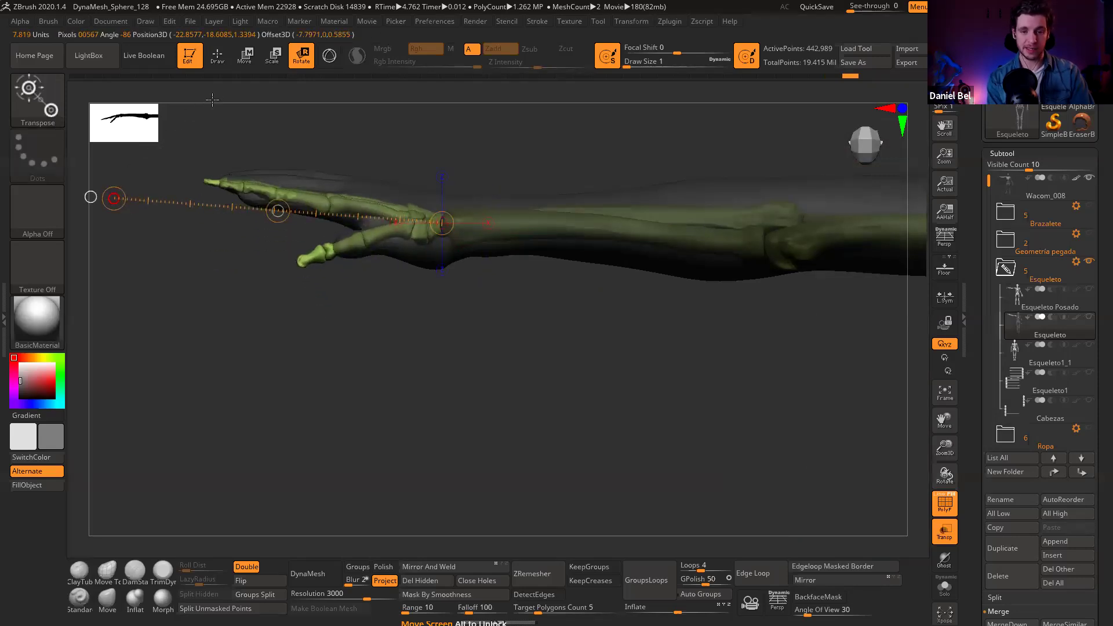
pyautogui.press('q')
pyautogui.moveTo(503, 435); pyautogui.dragTo(492, 231)
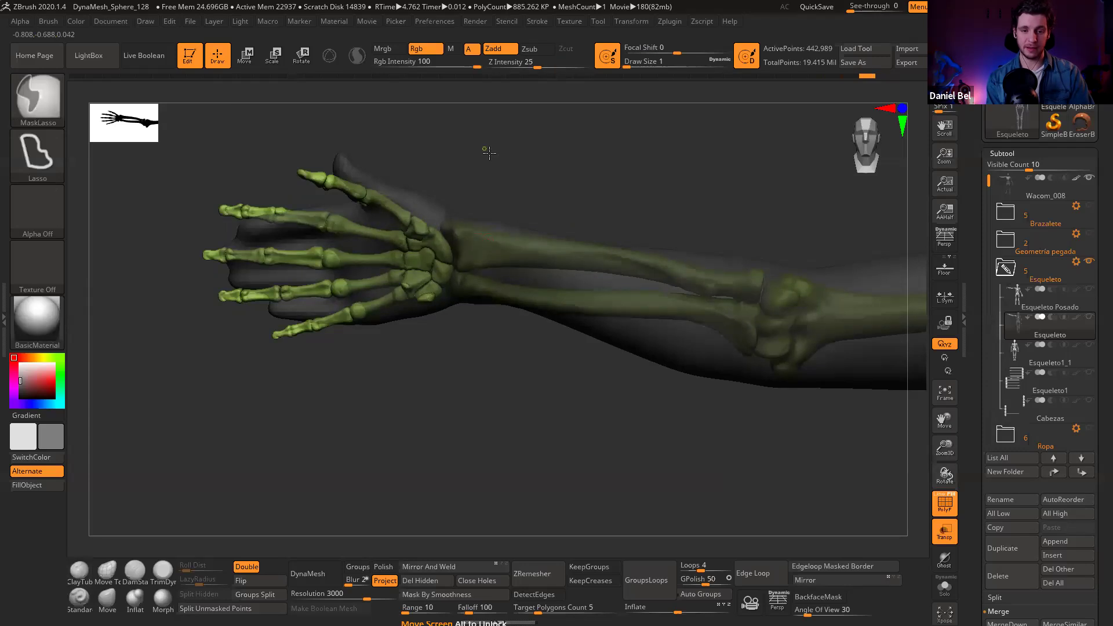
pyautogui.moveTo(488, 155); pyautogui.dragTo(444, 246)
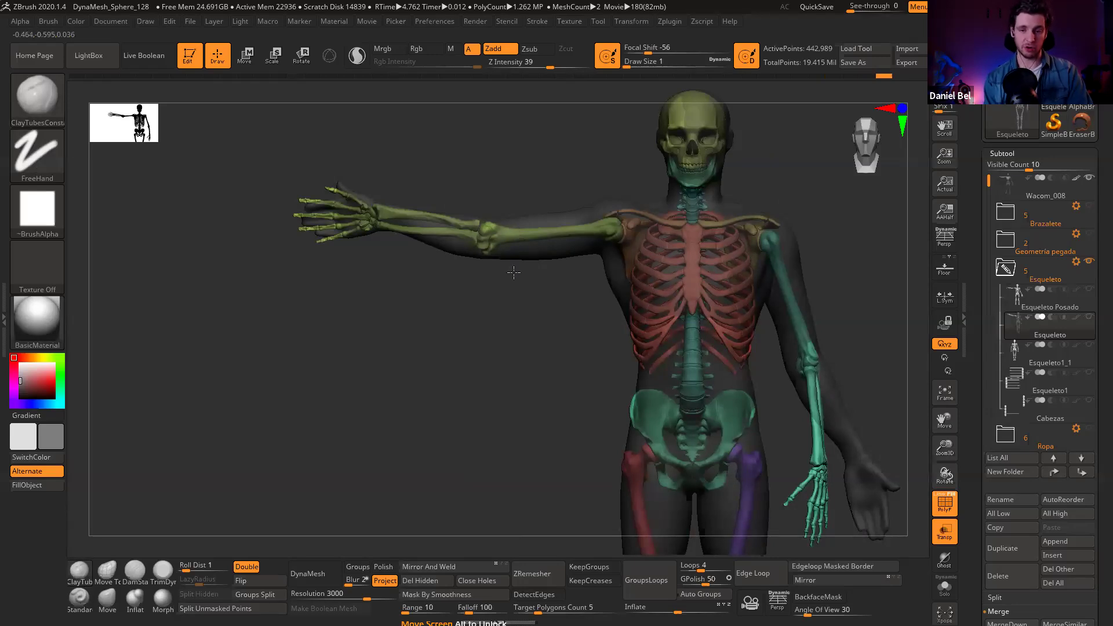
# Step: Examine how the posed arm, the shoulder and the rest of the skeleton fit inside the translucent body
pyautogui.keyDown('ctrl'); pyautogui.moveTo(533, 220); pyautogui.dragTo(530, 215, button='right'); pyautogui.keyUp('ctrl')
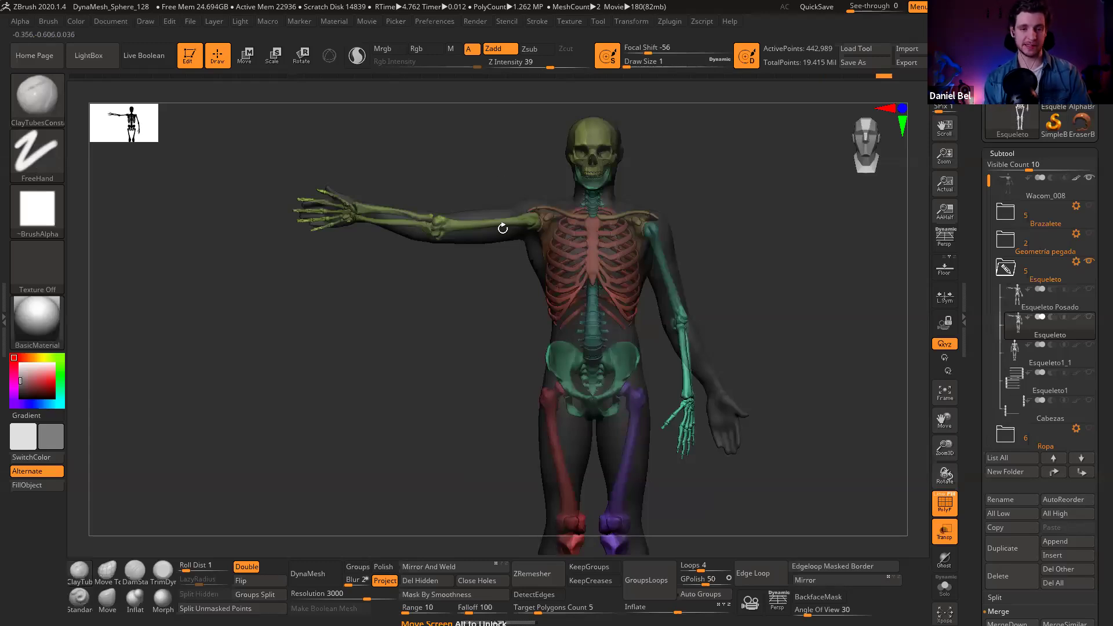
pyautogui.keyDown('ctrl'); pyautogui.moveTo(498, 290); pyautogui.dragTo(529, 228, button='right'); pyautogui.keyUp('ctrl')
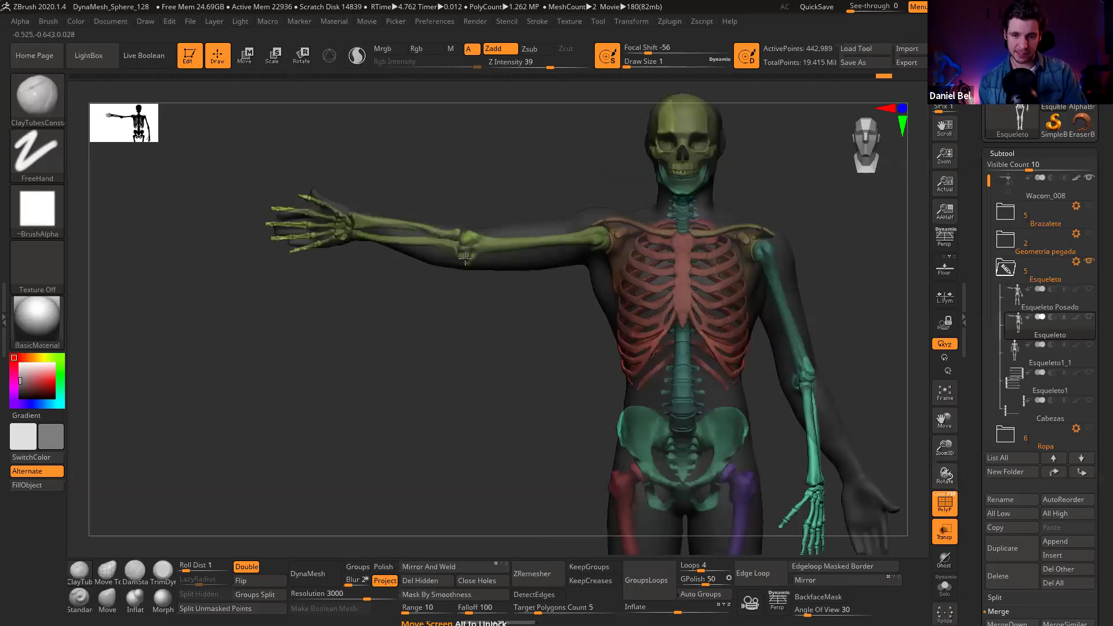
pyautogui.moveTo(477, 237)
pyautogui.keyDown('ctrl'); pyautogui.mouseDown(button='right')
pyautogui.moveTo(486, 251)
pyautogui.moveTo(467, 238)
pyautogui.mouseUp(button='right'); pyautogui.keyUp('ctrl')
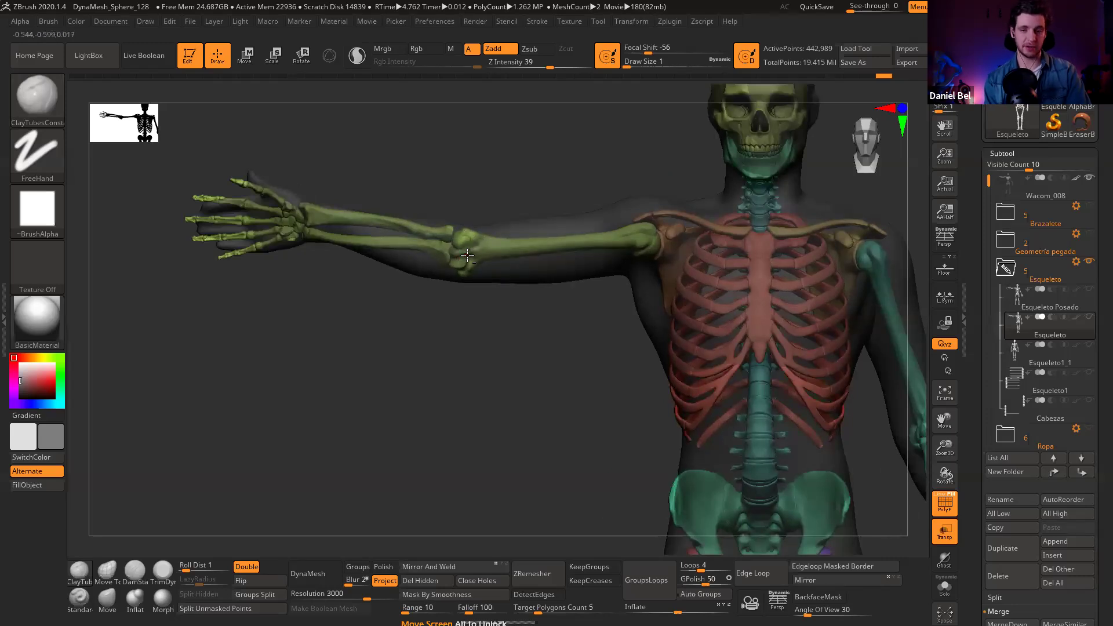
pyautogui.scroll(-2, 455, 226)
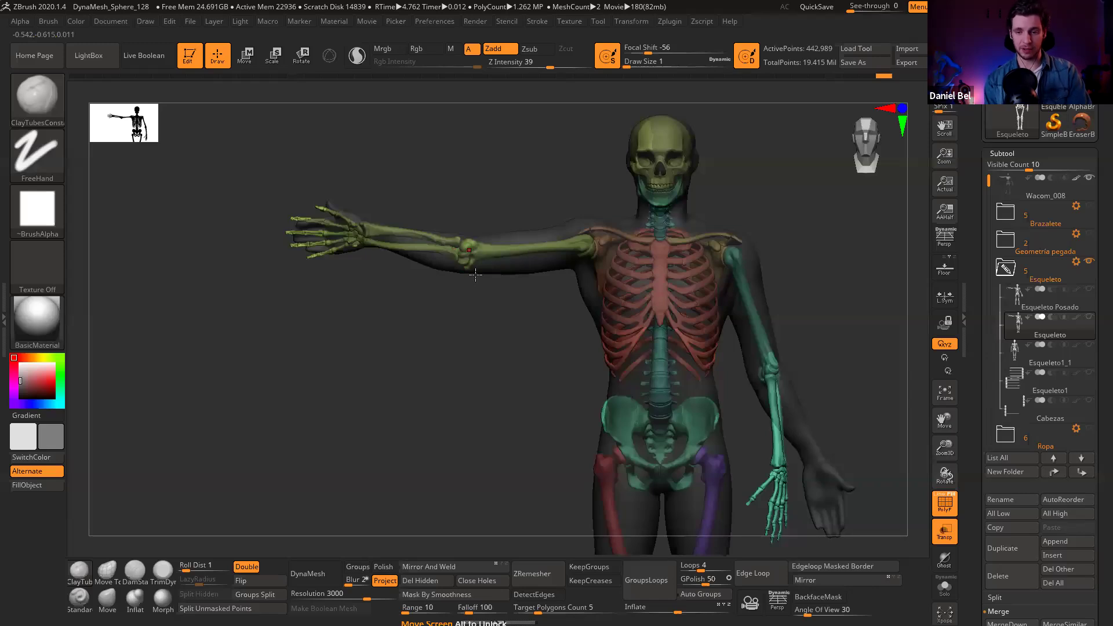
pyautogui.press('r')
pyautogui.scroll(2, 652, 242)
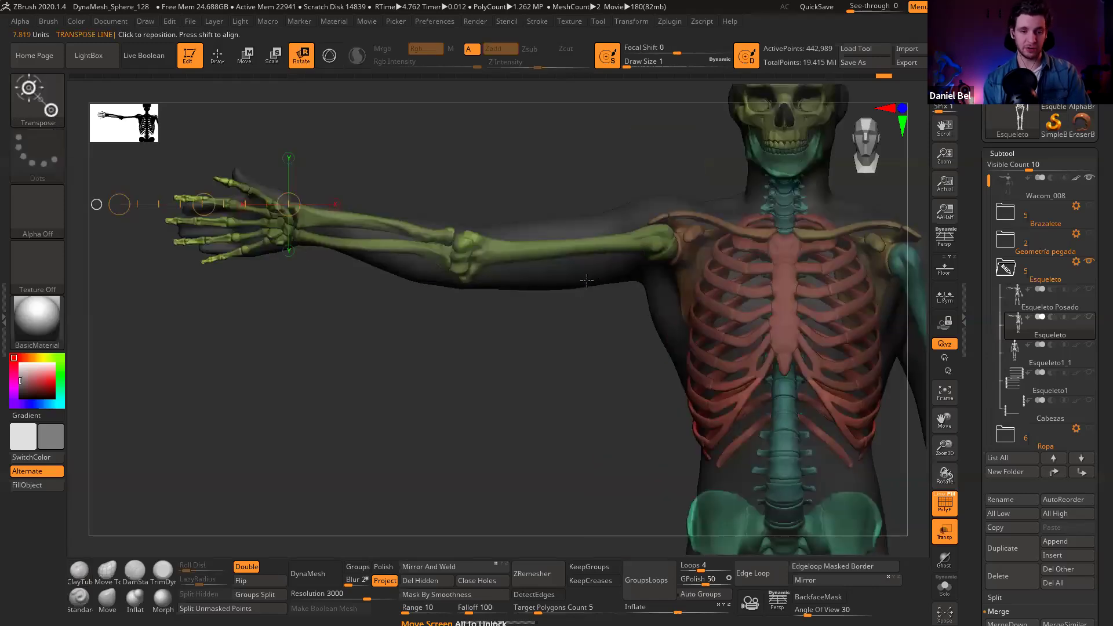
pyautogui.press('q')
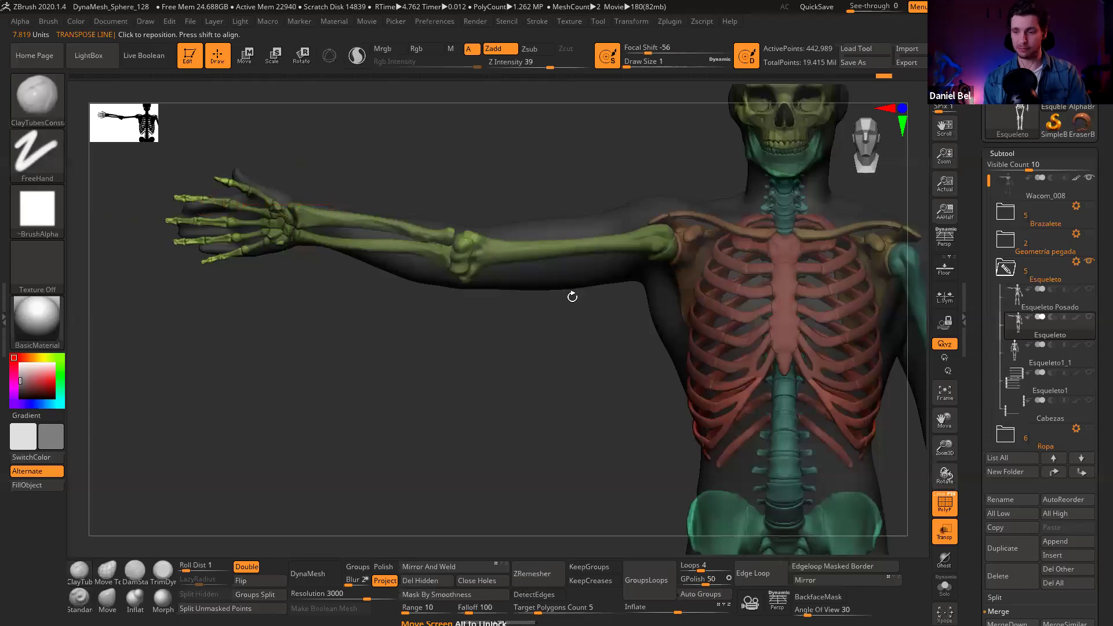
pyautogui.press('f')
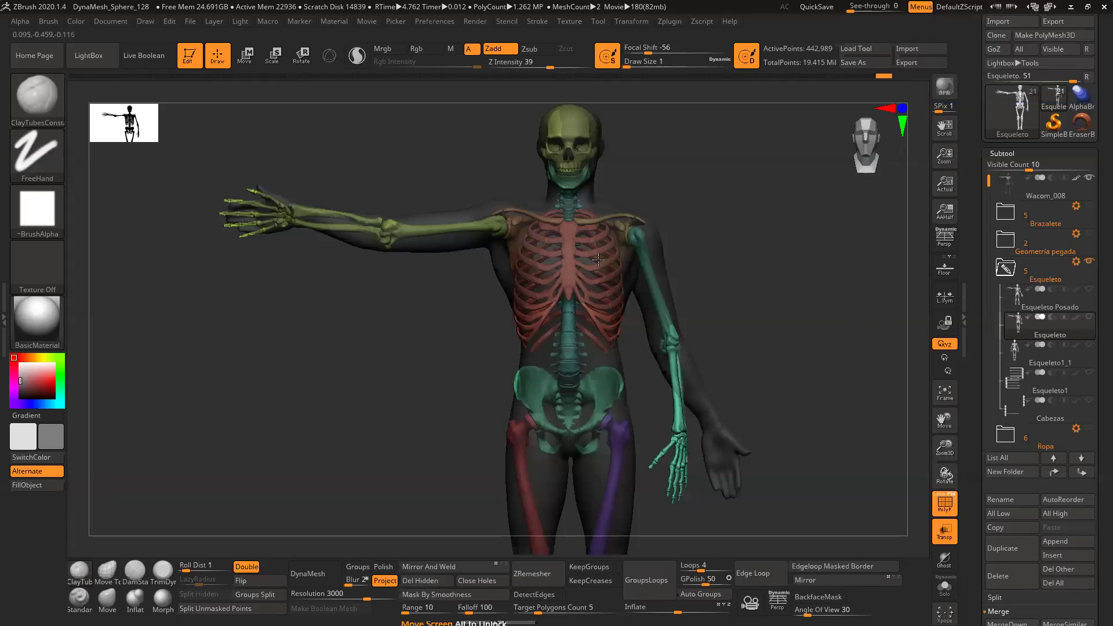
pyautogui.scroll(-2, 601, 281)
pyautogui.scroll(-2, 580, 343)
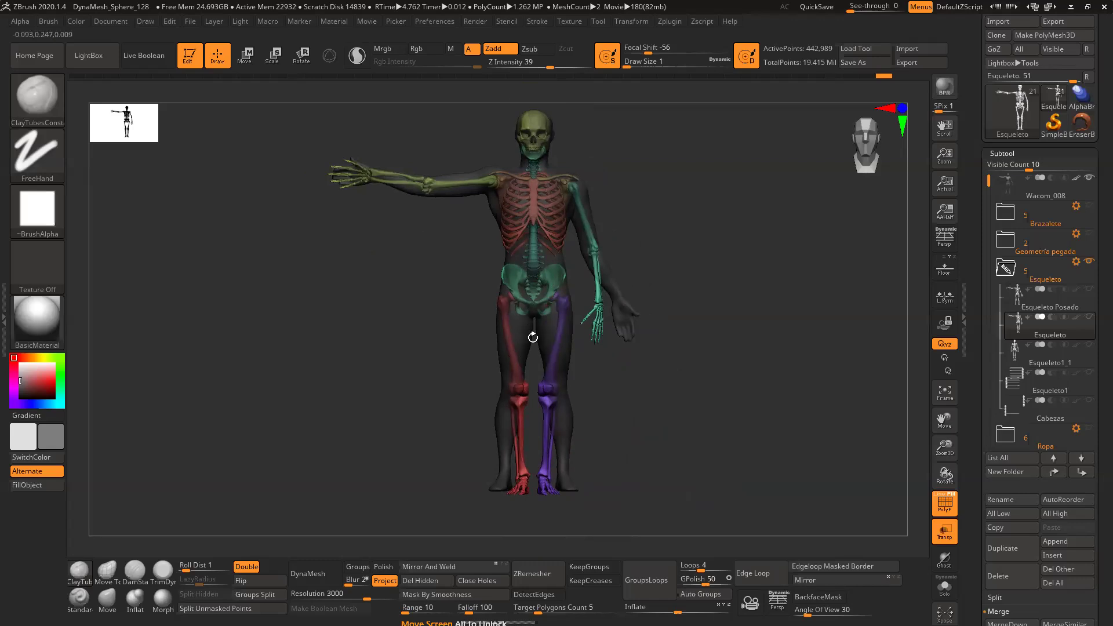
# Step: Leave only the red leg unmasked and rotate it outward around its hip, using a transpose line about 22.3 units long
pyautogui.scroll(2, 531, 371)
pyautogui.press('r')
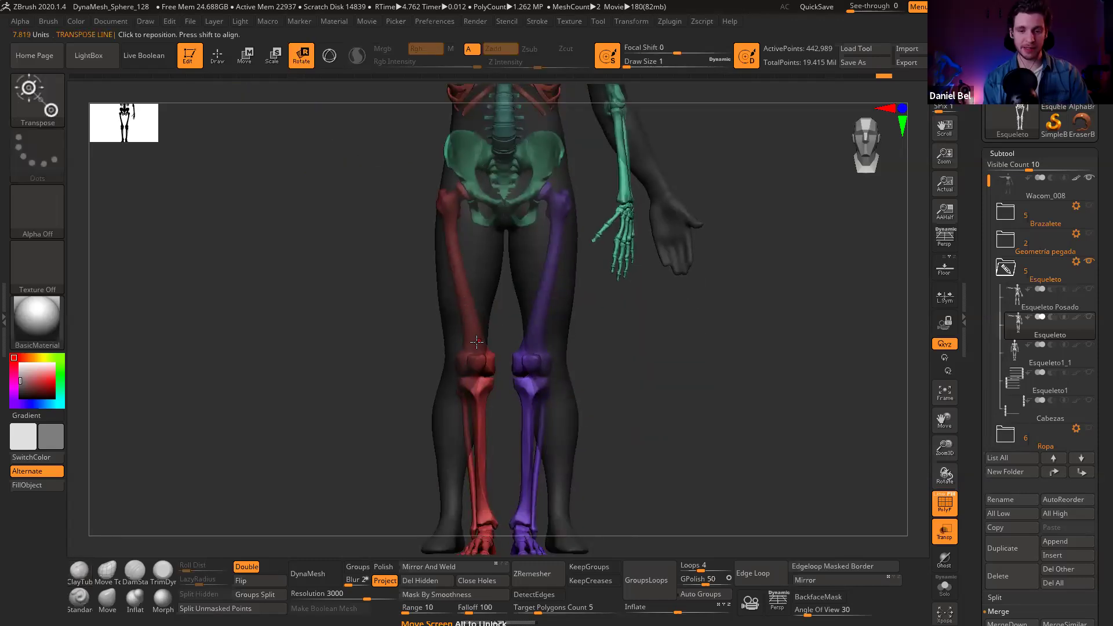
pyautogui.moveTo(475, 342); pyautogui.dragTo(548, 397)
pyautogui.scroll(-1, 461, 192)
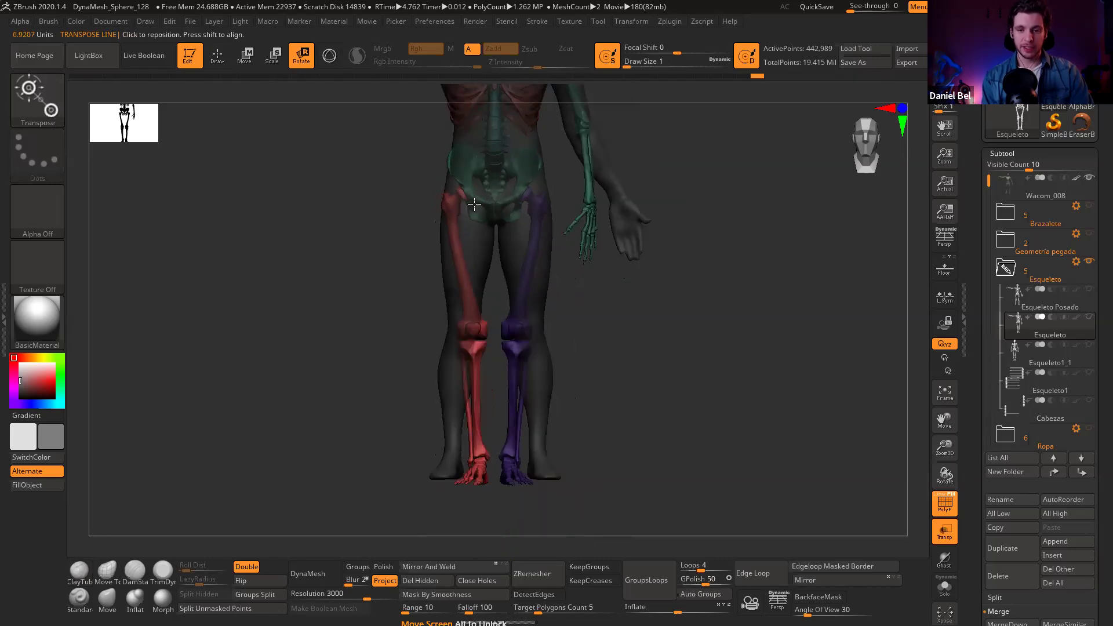
pyautogui.moveTo(464, 194); pyautogui.dragTo(691, 145)
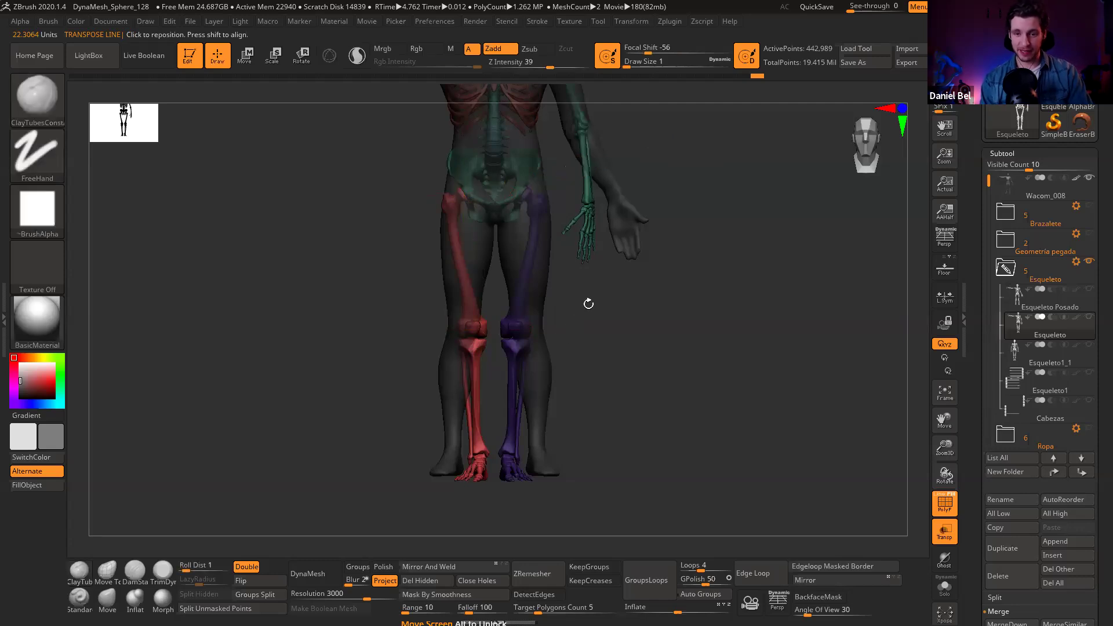
pyautogui.moveTo(690, 144); pyautogui.dragTo(698, 168)
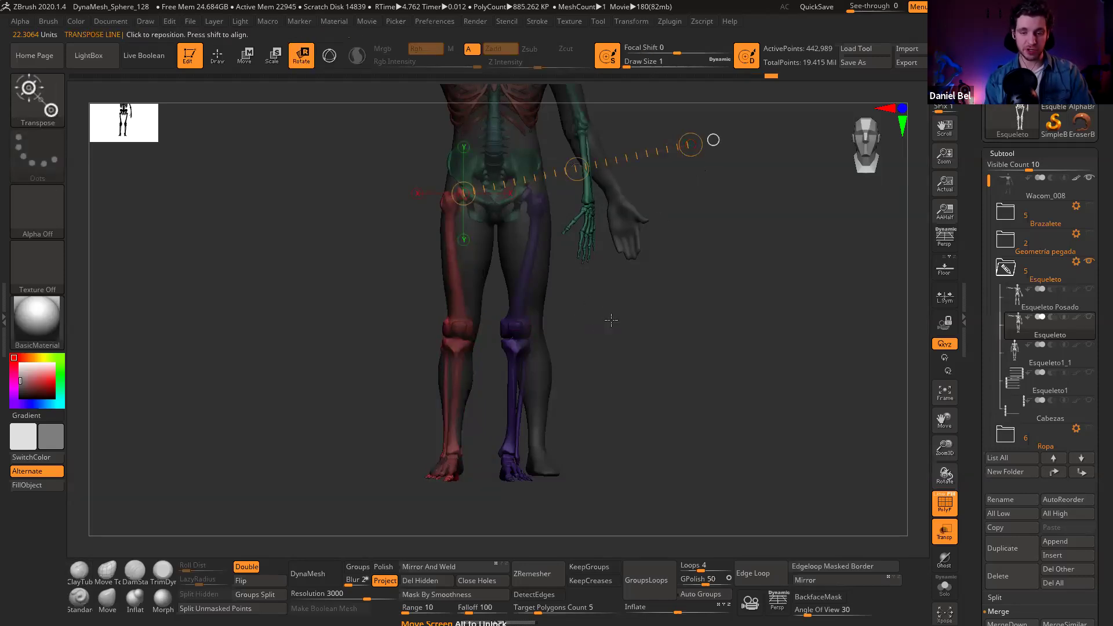
# Step: Replace the current mask with a topological one that leaves only the purple leg unmasked
pyautogui.keyDown('ctrl'); pyautogui.click(592, 316); pyautogui.keyUp('ctrl')
pyautogui.keyDown('ctrl'); pyautogui.moveTo(574, 289); pyautogui.dragTo(585, 304); pyautogui.keyUp('ctrl')
pyautogui.keyDown('ctrl'); pyautogui.moveTo(536, 207); pyautogui.dragTo(582, 257); pyautogui.keyUp('ctrl')
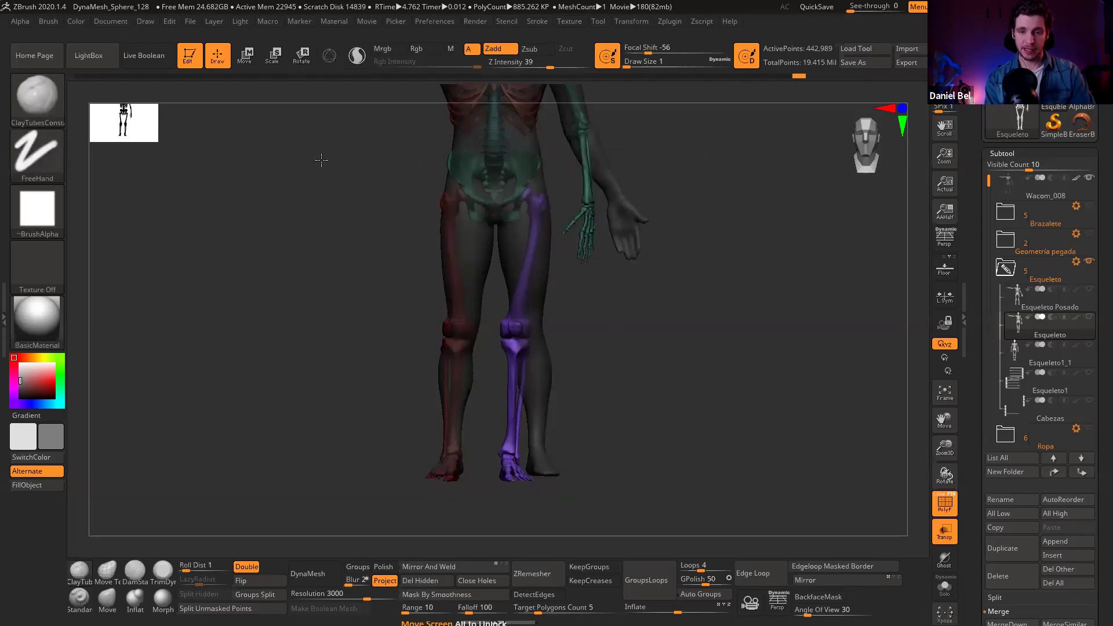
# Step: Rotate the purple leg outward around its hip to fit inside the body's leg
pyautogui.moveTo(524, 193)
pyautogui.mouseDown()
pyautogui.moveTo(325, 155)
pyautogui.moveTo(329, 178)
pyautogui.mouseUp()
pyautogui.press('q')
pyautogui.moveTo(516, 327); pyautogui.dragTo(471, 319)
pyautogui.keyDown('shift'); pyautogui.moveTo(486, 393); pyautogui.dragTo(463, 393); pyautogui.keyUp('shift')
pyautogui.keyDown('ctrl'); pyautogui.moveTo(504, 362); pyautogui.dragTo(512, 393, button='right'); pyautogui.keyUp('ctrl')
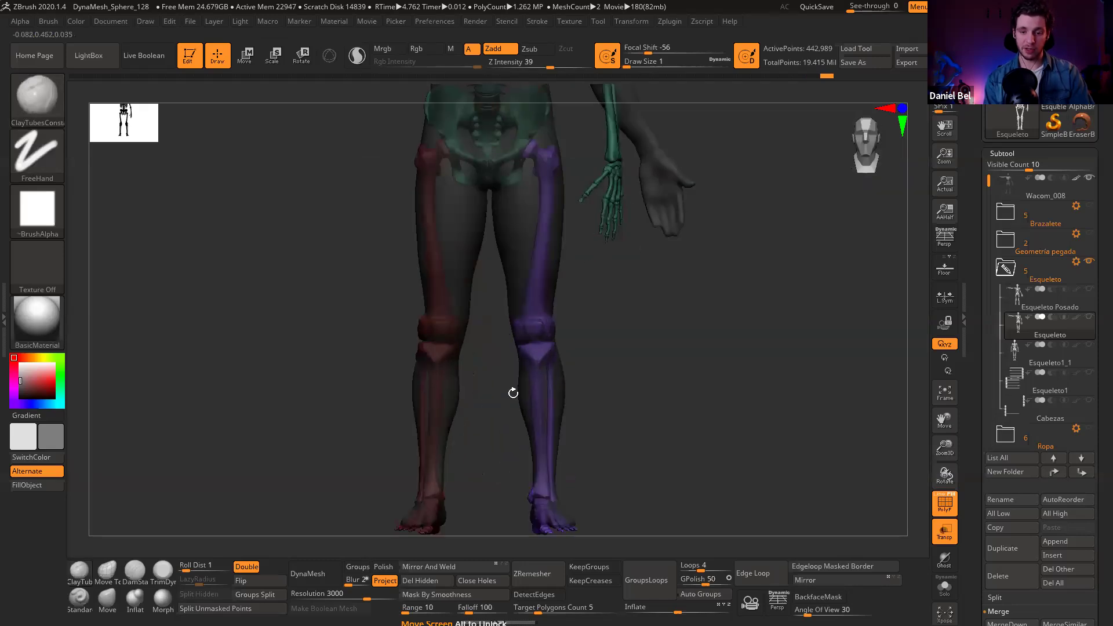
# Step: Check the fit of both legs and the hanging arm inside the translucent body from different angles
pyautogui.keyDown('shift'); pyautogui.moveTo(513, 393); pyautogui.dragTo(449, 393); pyautogui.keyUp('shift')
pyautogui.keyDown('alt'); pyautogui.moveTo(521, 468); pyautogui.dragTo(474, 383); pyautogui.keyUp('alt')
pyautogui.keyDown('ctrl'); pyautogui.moveTo(483, 359); pyautogui.dragTo(463, 145, button='right'); pyautogui.keyUp('ctrl')
pyautogui.keyDown('alt'); pyautogui.moveTo(464, 145); pyautogui.dragTo(473, 337, button='right'); pyautogui.keyUp('alt')
pyautogui.moveTo(534, 339); pyautogui.dragTo(628, 261)
pyautogui.press('ctrl')
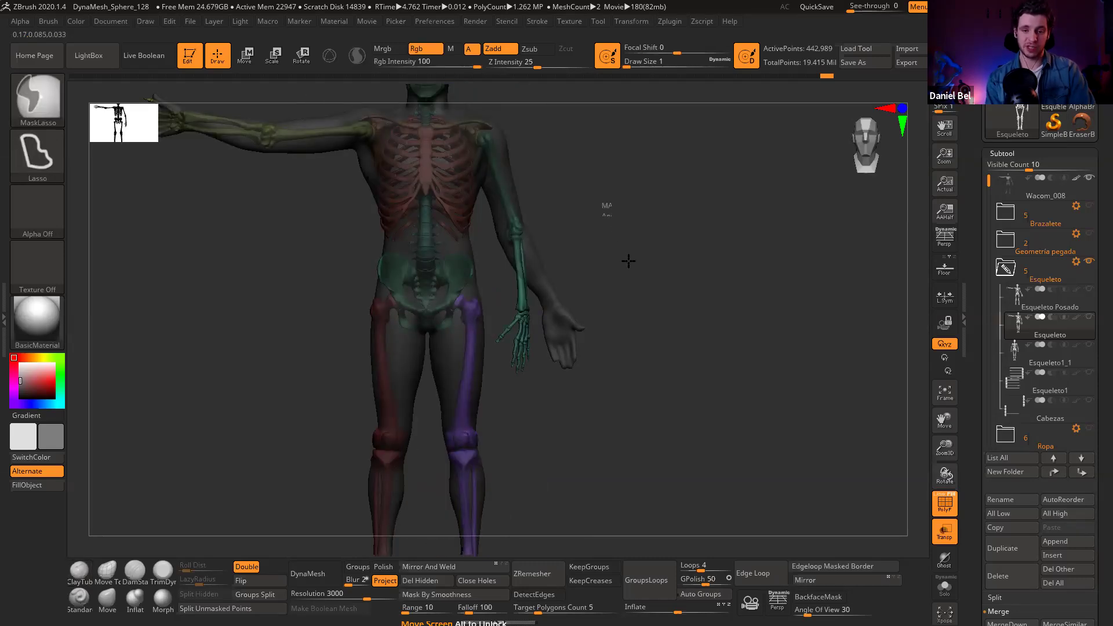
# Step: Nudge the skeleton sideways inside the body, using a horizontal transpose line about 8.7 units long at thigh height
pyautogui.keyDown('ctrl'); pyautogui.moveTo(629, 261); pyautogui.dragTo(620, 296, button='right'); pyautogui.keyUp('ctrl')
pyautogui.press('w')
pyautogui.moveTo(347, 259); pyautogui.dragTo(490, 269)
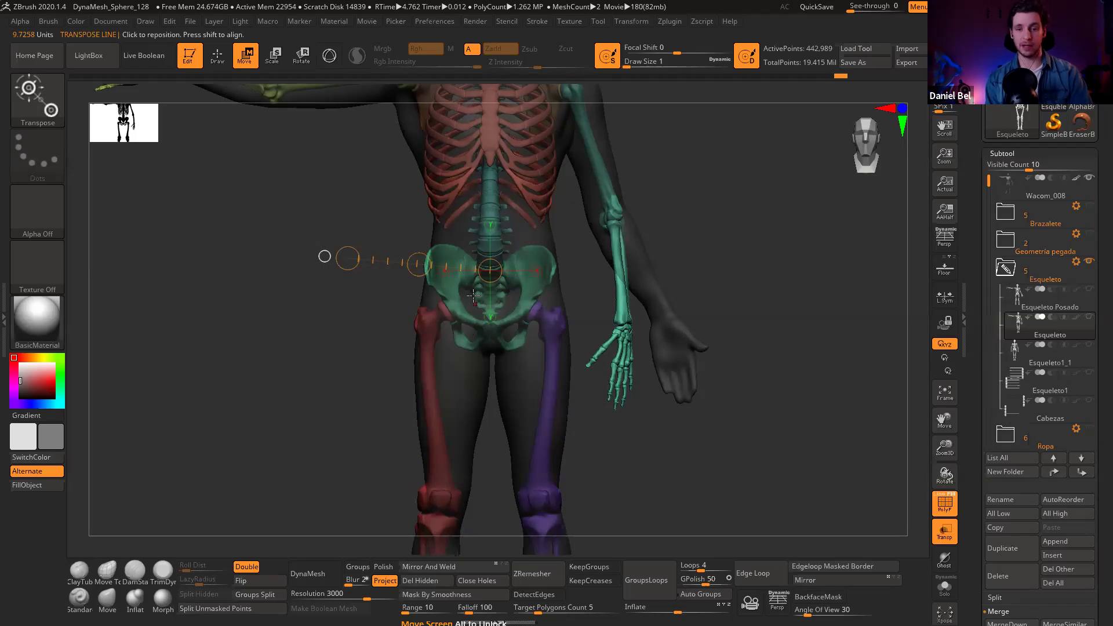
pyautogui.keyDown('ctrl'); pyautogui.moveTo(453, 341); pyautogui.dragTo(440, 337, button='right'); pyautogui.keyUp('ctrl')
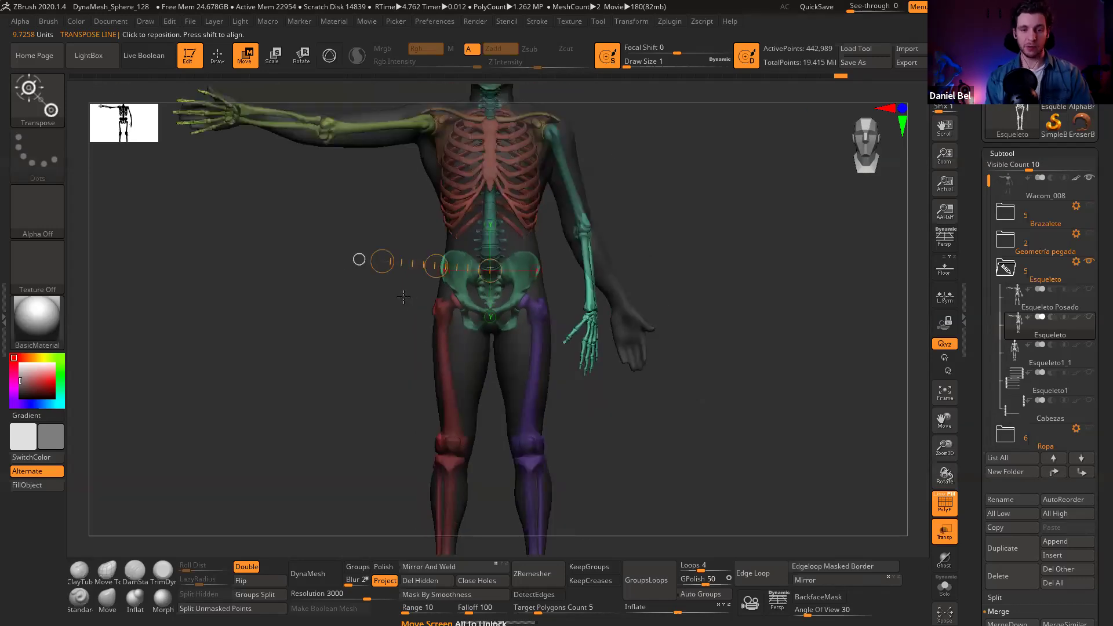
pyautogui.moveTo(447, 327); pyautogui.dragTo(405, 277, button='right')
pyautogui.press('r')
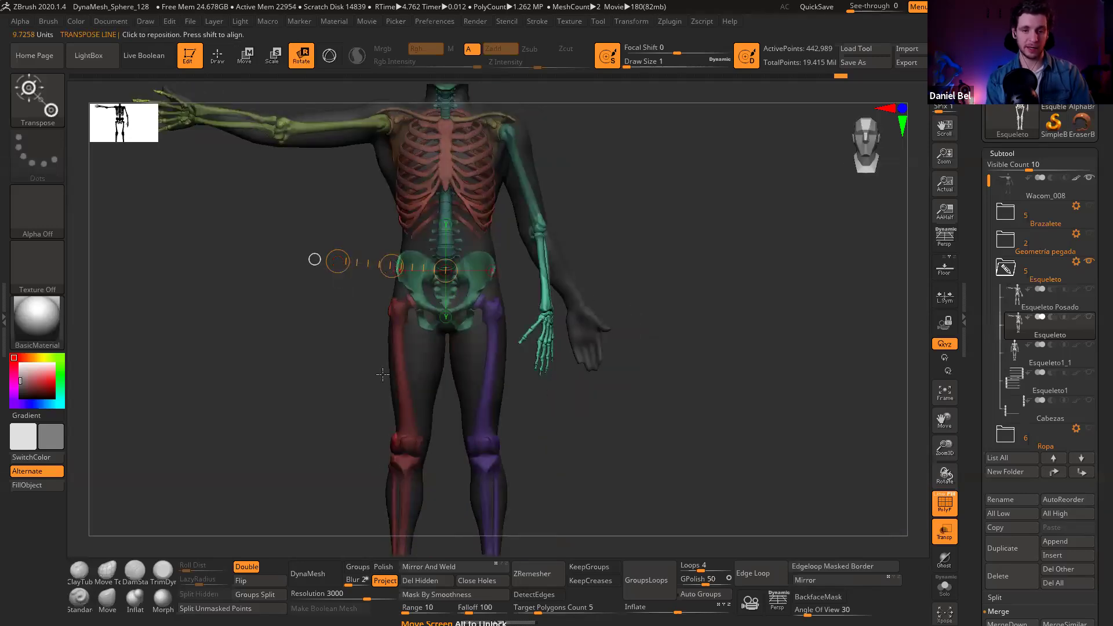
pyautogui.keyDown('alt'); pyautogui.moveTo(382, 375); pyautogui.dragTo(416, 438, button='right'); pyautogui.keyUp('alt')
pyautogui.moveTo(372, 326); pyautogui.dragTo(372, 324)
pyautogui.press('e')
pyautogui.moveTo(483, 410)
pyautogui.keyDown('ctrl'); pyautogui.mouseDown(button='right')
pyautogui.moveTo(457, 341)
pyautogui.moveTo(513, 374)
pyautogui.mouseUp(button='right'); pyautogui.keyUp('ctrl')
pyautogui.press('w')
pyautogui.moveTo(495, 372)
pyautogui.keyDown('shift'); pyautogui.mouseDown()
pyautogui.moveTo(586, 372)
pyautogui.moveTo(541, 372)
pyautogui.mouseUp(); pyautogui.keyUp('shift')
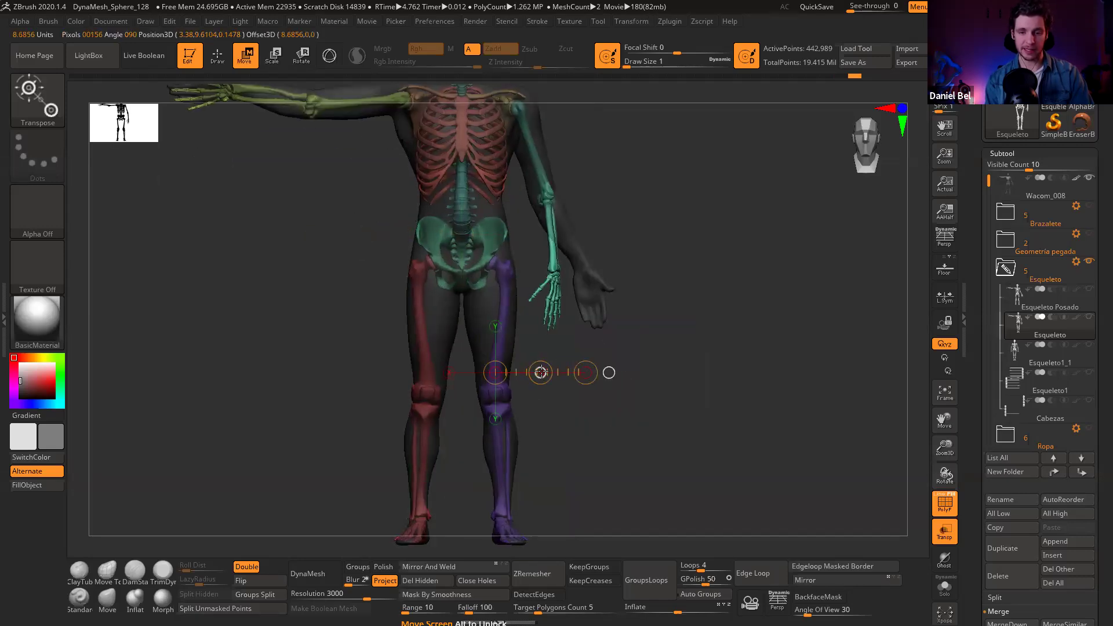
# Step: Leave only the hanging arm unmasked and rotate it around the shoulder in side view, using a transpose line about 8.2 units long
pyautogui.press('r')
pyautogui.keyDown('alt'); pyautogui.moveTo(554, 129); pyautogui.dragTo(541, 220, button='right'); pyautogui.keyUp('alt')
pyautogui.keyDown('ctrl'); pyautogui.click(565, 216); pyautogui.keyUp('ctrl')
pyautogui.moveTo(534, 138); pyautogui.dragTo(568, 237)
pyautogui.moveTo(666, 205); pyautogui.dragTo(550, 200, button='right')
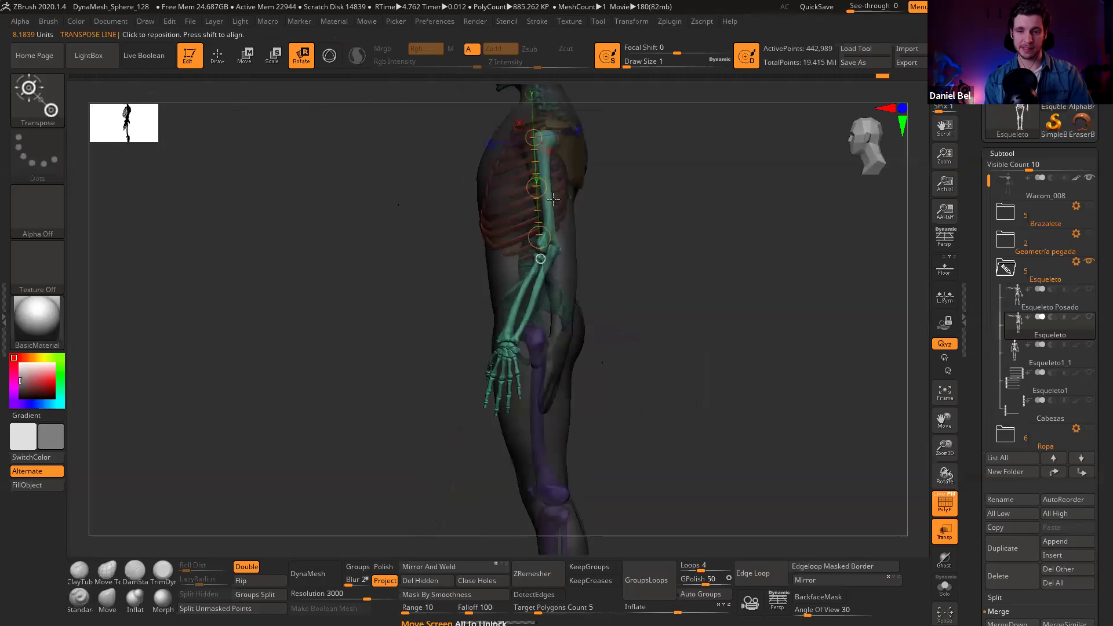
pyautogui.moveTo(543, 191); pyautogui.dragTo(555, 188)
# Step: Isolate the skeleton and mask the hanging upper arm so that only its forearm and hand stay unmasked
pyautogui.keyDown('alt'); pyautogui.moveTo(707, 235); pyautogui.dragTo(606, 331, button='right'); pyautogui.keyUp('alt')
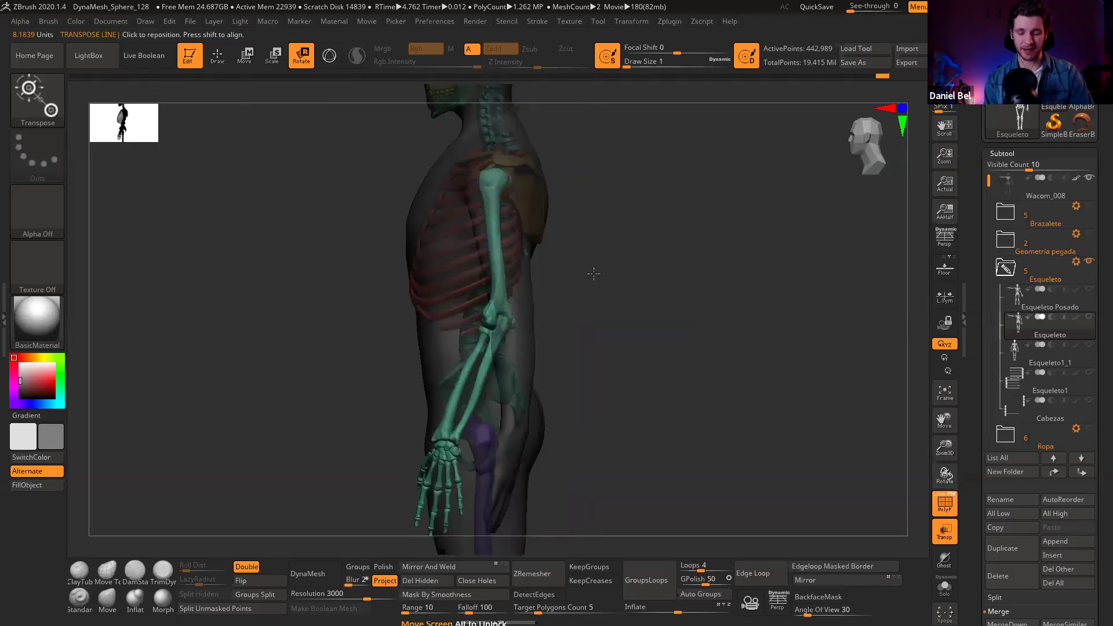
pyautogui.keyDown('alt'); pyautogui.moveTo(593, 276); pyautogui.dragTo(560, 260, button='right'); pyautogui.keyUp('alt')
pyautogui.click(945, 585)
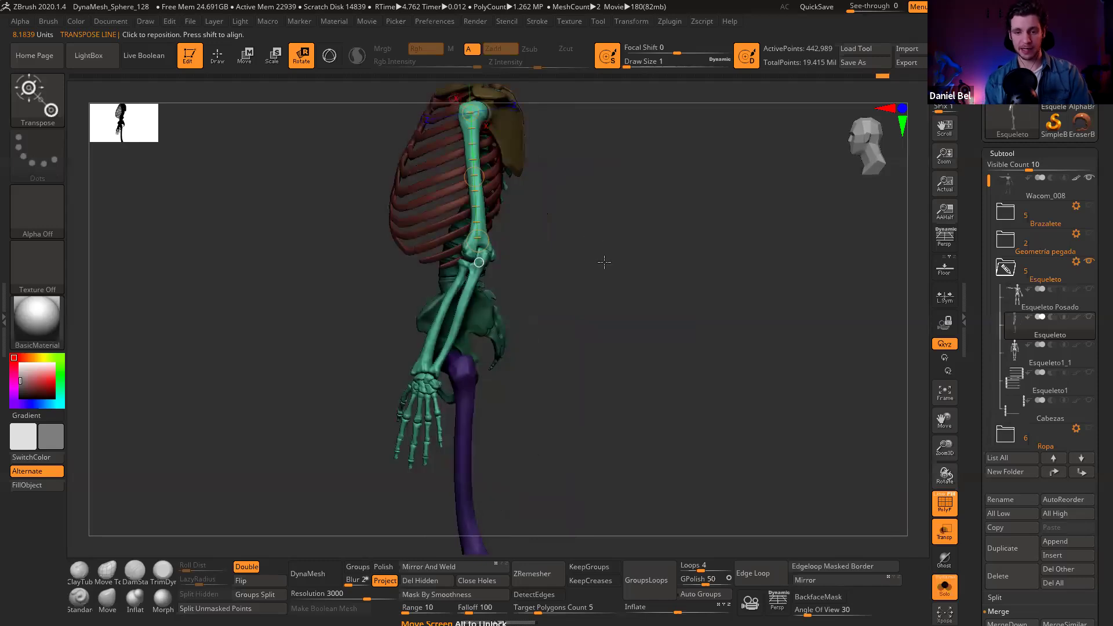
pyautogui.moveTo(622, 266); pyautogui.dragTo(502, 210)
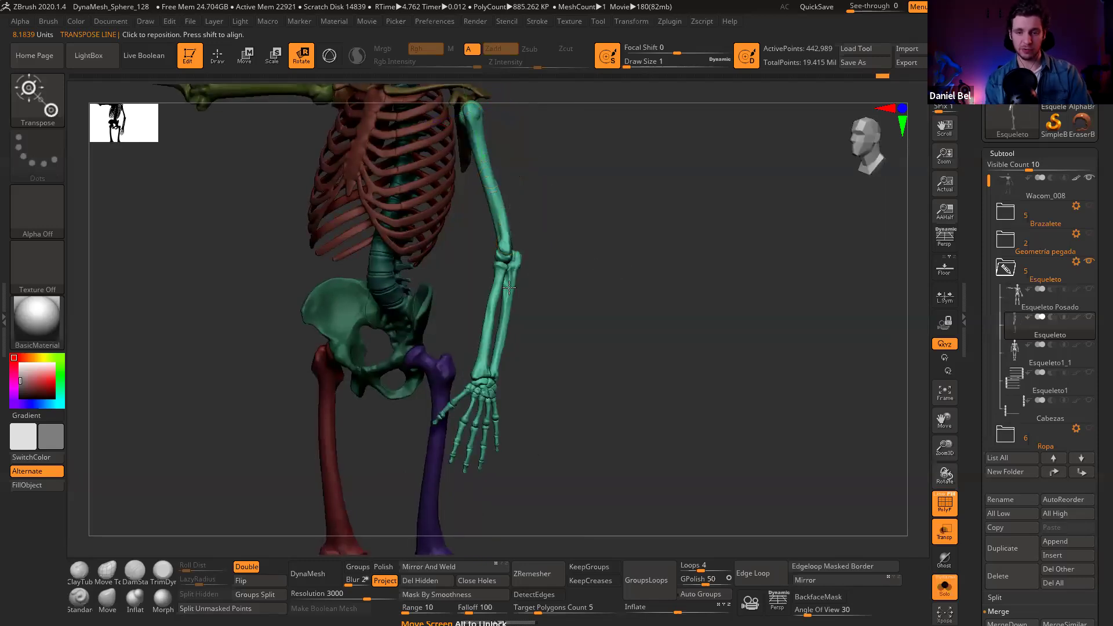
pyautogui.keyDown('ctrl'); pyautogui.moveTo(566, 187); pyautogui.dragTo(480, 245, button='right'); pyautogui.keyUp('ctrl')
pyautogui.click(492, 233)
pyautogui.keyDown('ctrl'); pyautogui.moveTo(527, 402); pyautogui.dragTo(524, 409); pyautogui.keyUp('ctrl')
# Step: Rotate the hanging forearm and hand around the elbow, using a transpose line about 8.2 units long
pyautogui.keyDown('ctrl'); pyautogui.moveTo(615, 330); pyautogui.dragTo(533, 293, button='right'); pyautogui.keyUp('ctrl')
pyautogui.moveTo(604, 299); pyautogui.dragTo(644, 298, button='right')
pyautogui.keyDown('alt'); pyautogui.moveTo(643, 298); pyautogui.dragTo(643, 251, button='right'); pyautogui.keyUp('alt')
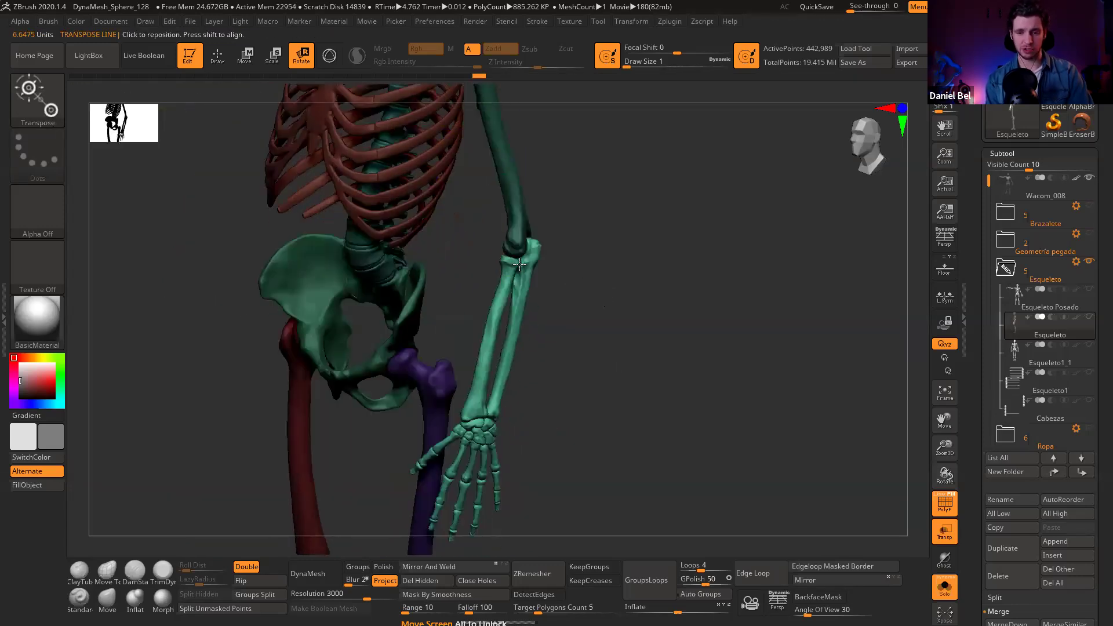
pyautogui.moveTo(518, 241); pyautogui.dragTo(475, 420)
pyautogui.moveTo(496, 331); pyautogui.dragTo(628, 331)
pyautogui.moveTo(638, 328)
pyautogui.mouseDown(button='right')
pyautogui.moveTo(653, 313)
pyautogui.moveTo(646, 318)
pyautogui.mouseUp(button='right')
pyautogui.moveTo(656, 328); pyautogui.dragTo(638, 301)
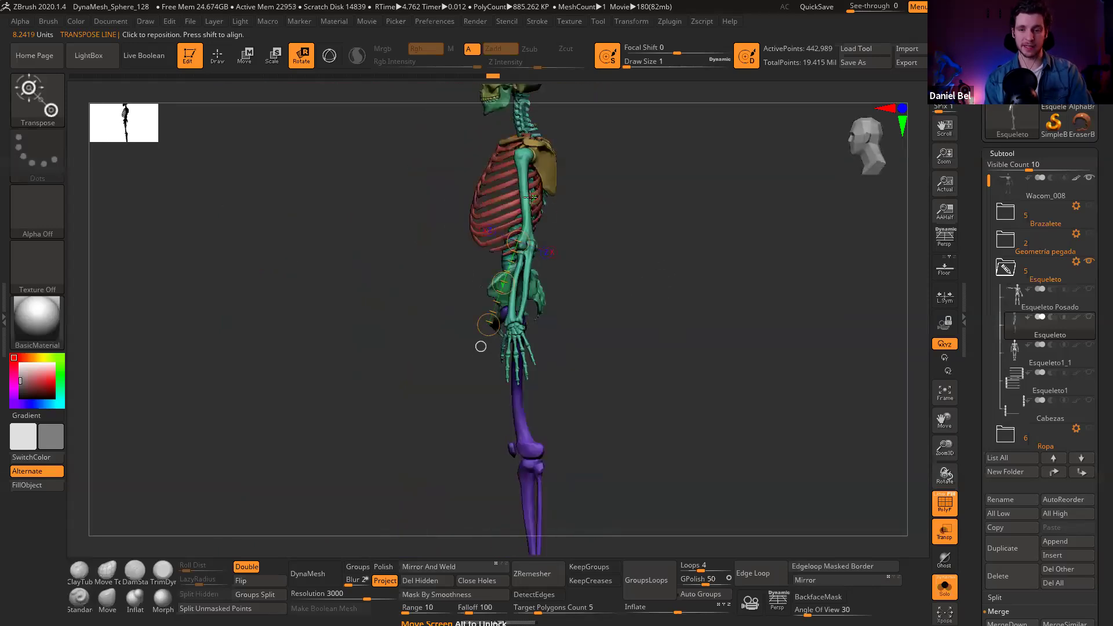
# Step: Leave the whole hanging arm unmasked and rotate it around the shoulder, using a transpose line about 11.4 units long down the arm
pyautogui.moveTo(603, 174); pyautogui.dragTo(670, 312)
pyautogui.keyDown('ctrl'); pyautogui.click(520, 171); pyautogui.keyUp('ctrl')
pyautogui.click(517, 172)
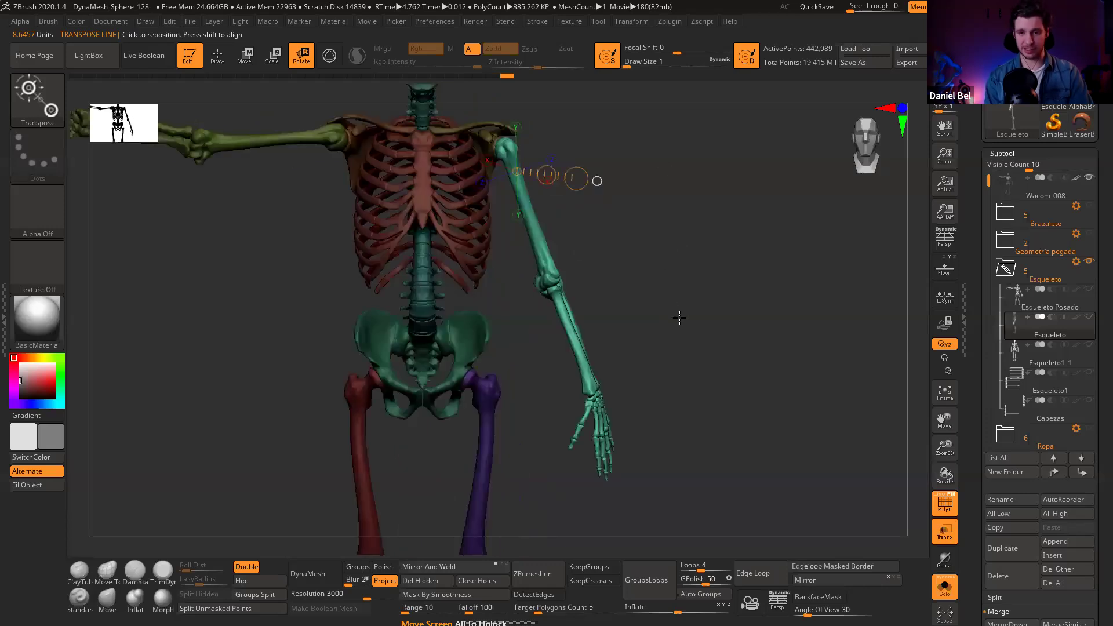
pyautogui.moveTo(503, 148); pyautogui.dragTo(561, 313)
pyautogui.moveTo(634, 249)
pyautogui.mouseDown()
pyautogui.moveTo(507, 240)
pyautogui.moveTo(516, 232)
pyautogui.moveTo(430, 26)
pyautogui.mouseUp()
pyautogui.keyDown('shift'); pyautogui.moveTo(627, 218); pyautogui.dragTo(682, 224); pyautogui.keyUp('shift')
pyautogui.moveTo(542, 234); pyautogui.dragTo(504, 124)
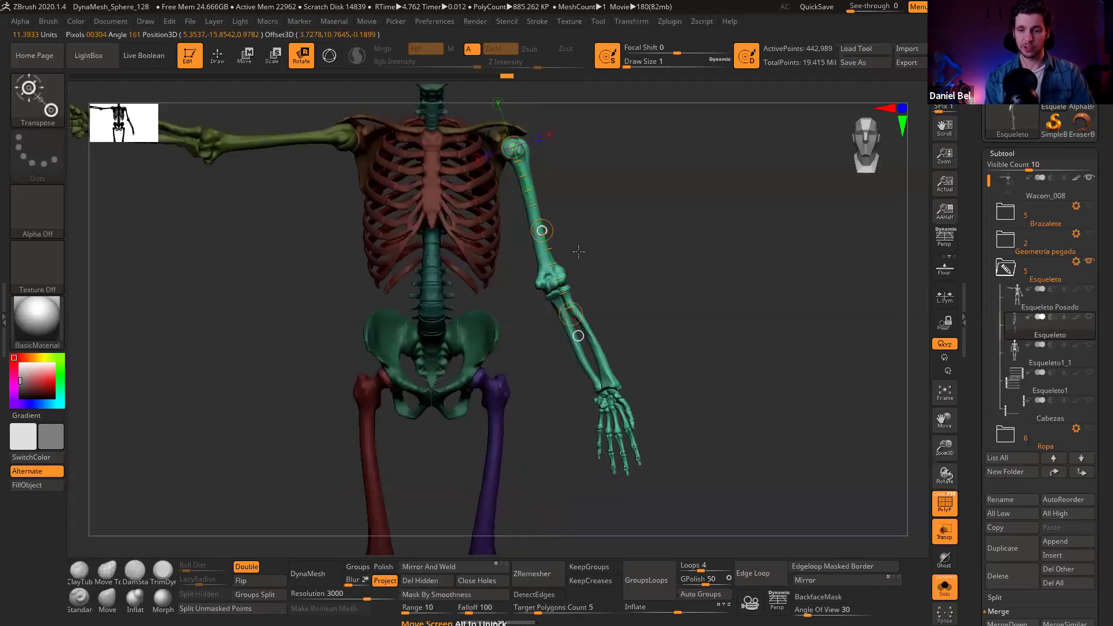
pyautogui.moveTo(542, 231); pyautogui.dragTo(535, 200)
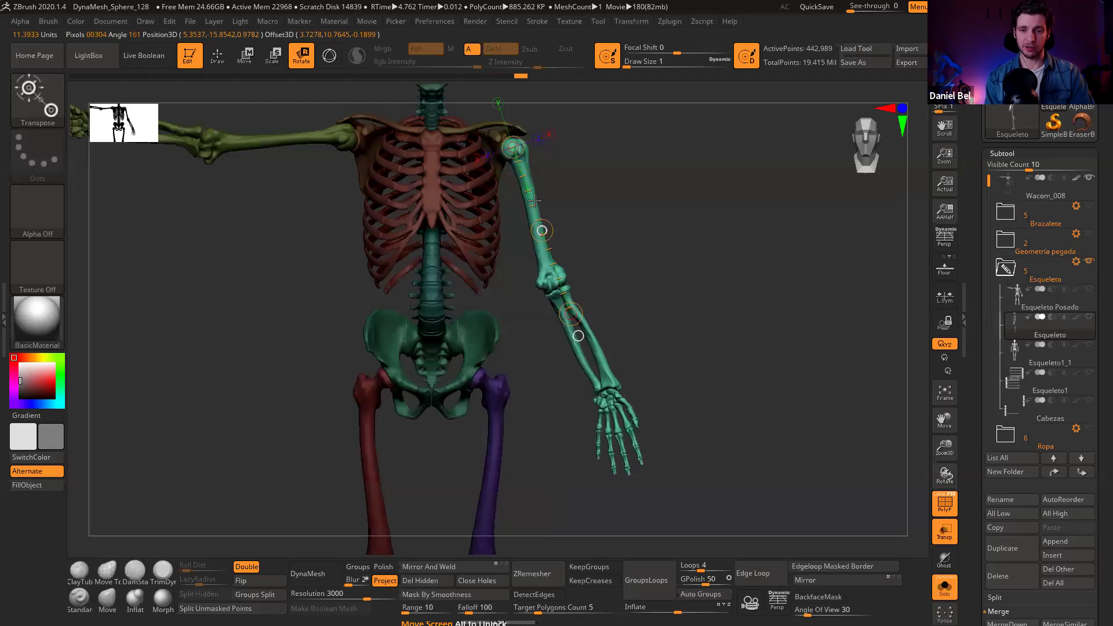
# Step: Show the body again and adjust the arm's rotation at the shoulder, using a transpose line about 7.2 units long
pyautogui.press('q')
pyautogui.press('f')
pyautogui.moveTo(626, 269)
pyautogui.mouseDown()
pyautogui.moveTo(638, 251)
pyautogui.moveTo(616, 242)
pyautogui.moveTo(522, 243)
pyautogui.mouseUp()
pyautogui.click(944, 588)
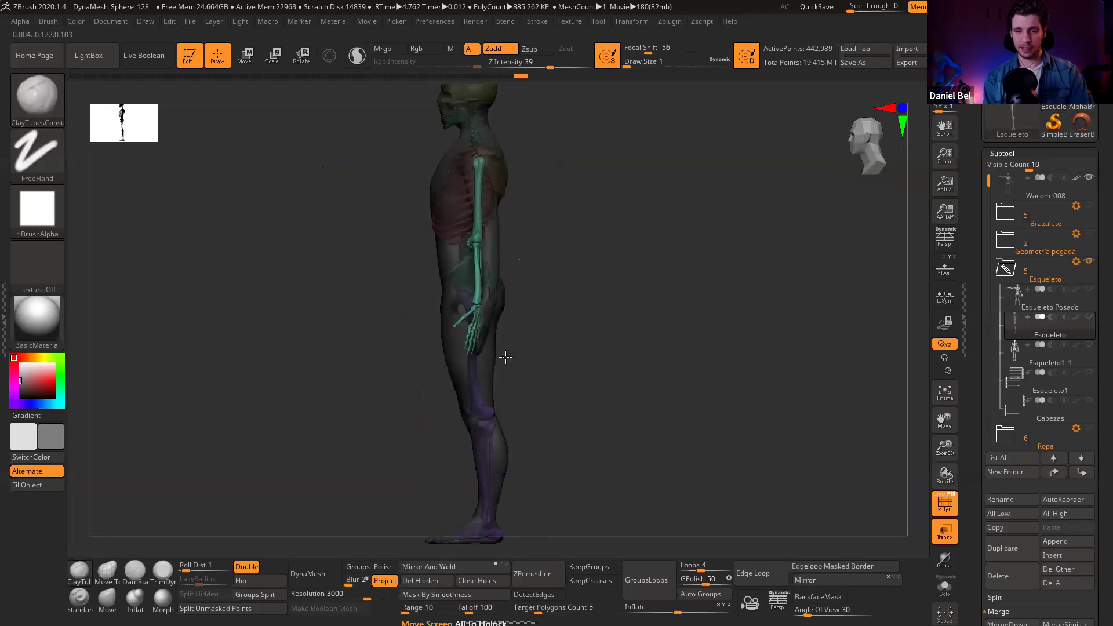
pyautogui.press('f')
pyautogui.moveTo(455, 362); pyautogui.dragTo(490, 302, button='right')
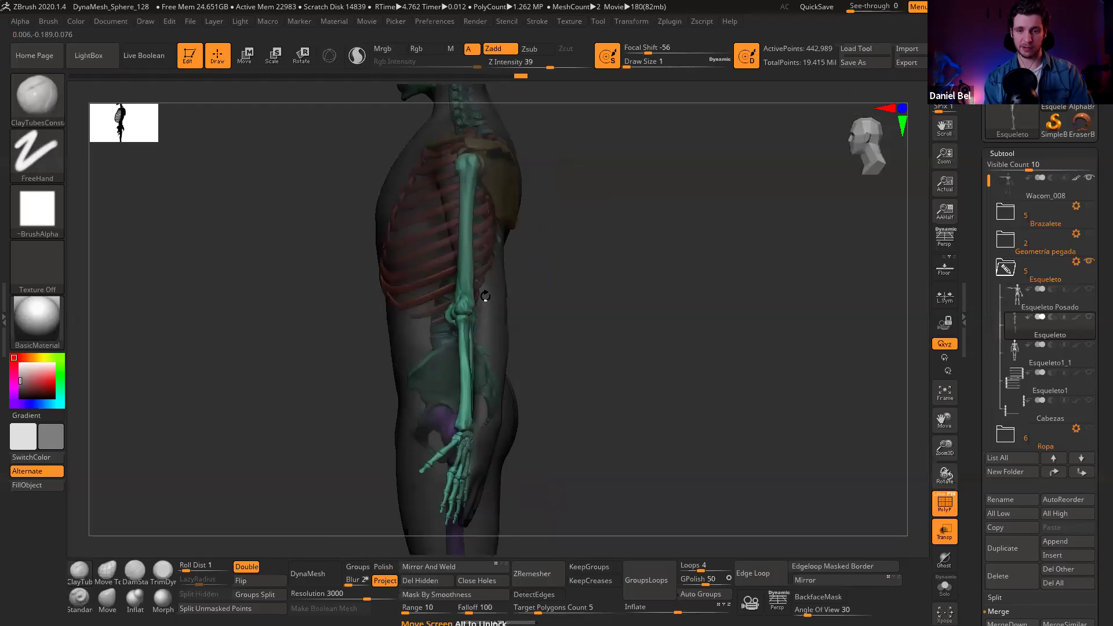
pyautogui.press('r')
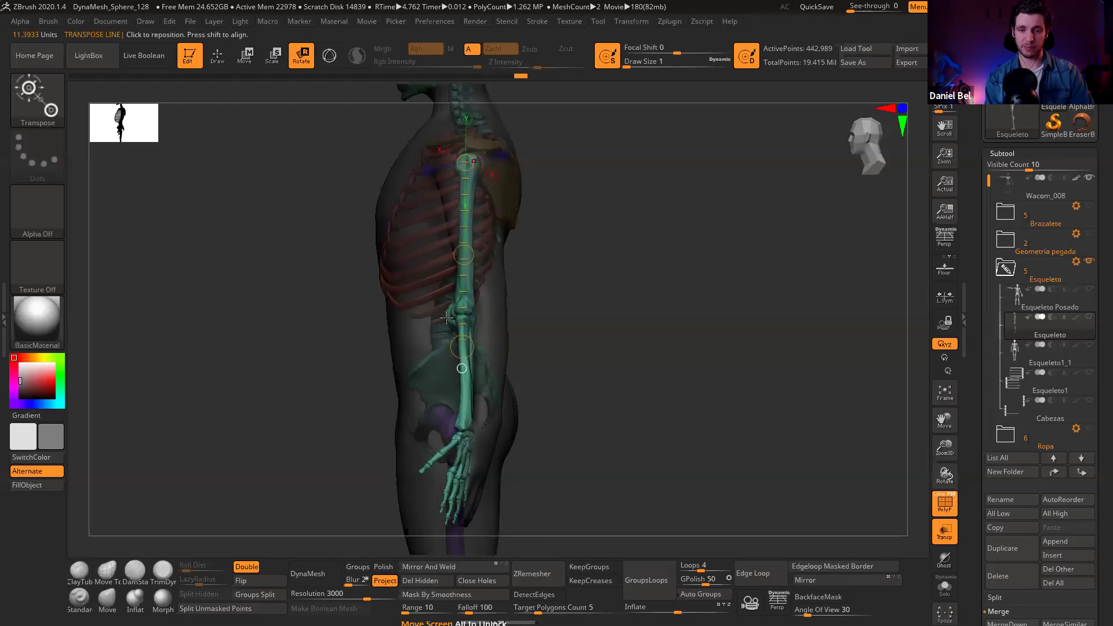
pyautogui.moveTo(468, 163)
pyautogui.mouseDown()
pyautogui.moveTo(632, 155)
pyautogui.moveTo(632, 131)
pyautogui.moveTo(637, 167)
pyautogui.mouseUp()
pyautogui.press('q')
pyautogui.moveTo(647, 326)
pyautogui.mouseDown()
pyautogui.moveTo(708, 316)
pyautogui.moveTo(634, 334)
pyautogui.moveTo(650, 347)
pyautogui.mouseUp()
pyautogui.press('r')
pyautogui.moveTo(464, 151); pyautogui.dragTo(560, 169)
pyautogui.moveTo(647, 237); pyautogui.dragTo(647, 238)
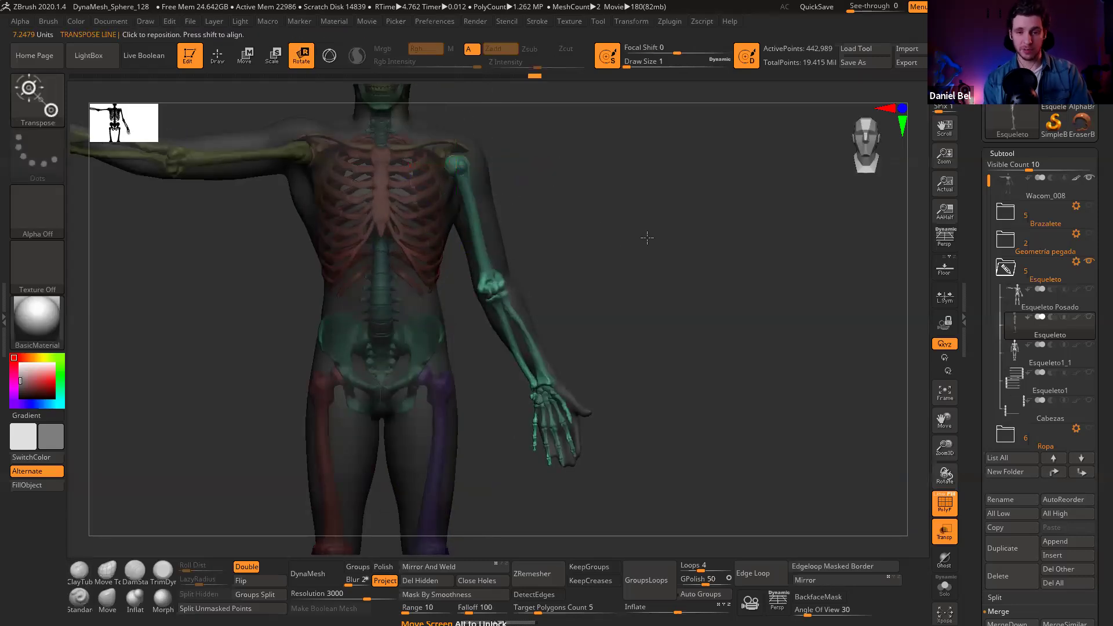
# Step: Move the arm bones slightly outward along a transpose line about 6.8 units long from the shoulder, and clear the mask
pyautogui.keyDown('alt'); pyautogui.moveTo(680, 274); pyautogui.dragTo(629, 268); pyautogui.keyUp('alt')
pyautogui.moveTo(691, 237); pyautogui.dragTo(669, 362)
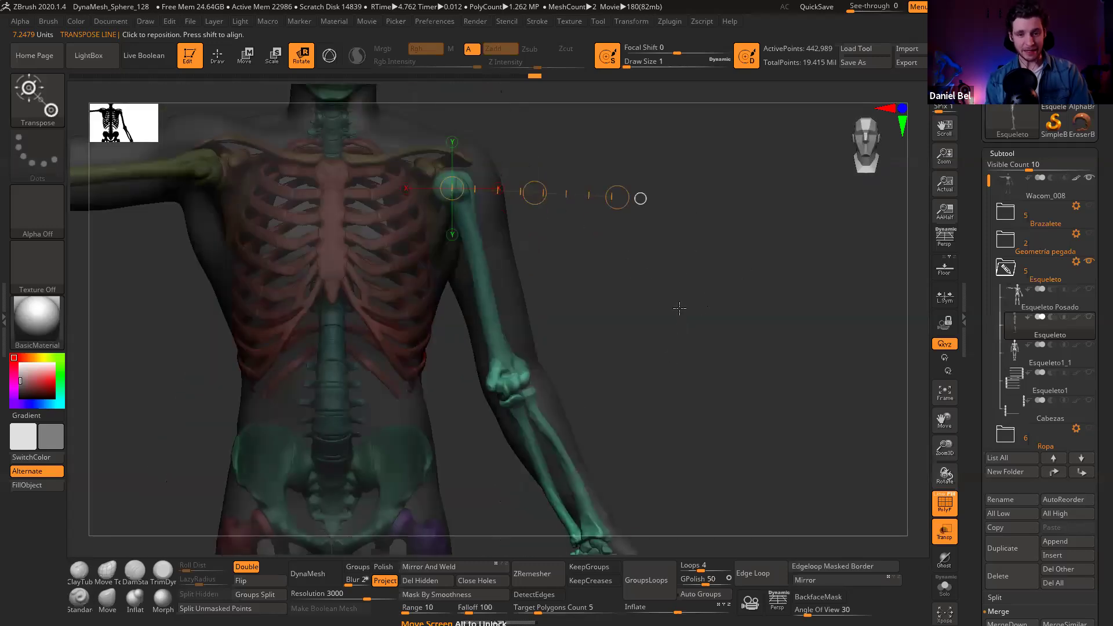
pyautogui.moveTo(437, 193); pyautogui.dragTo(592, 200)
pyautogui.press('w')
pyautogui.moveTo(515, 196); pyautogui.dragTo(525, 197)
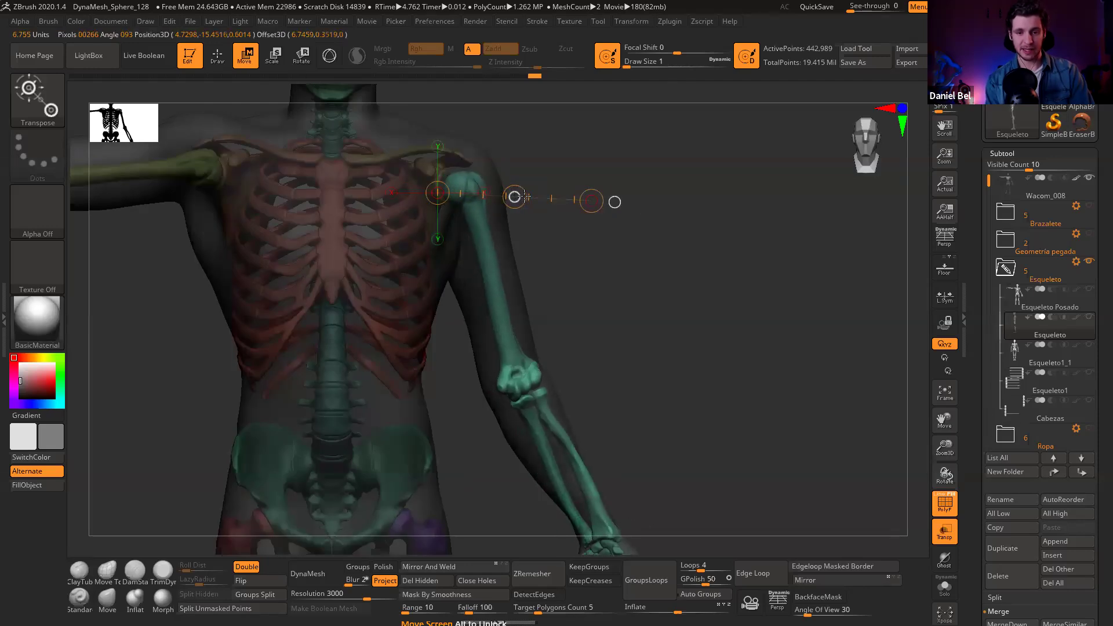
pyautogui.press('q')
pyautogui.keyDown('ctrl'); pyautogui.moveTo(623, 287); pyautogui.dragTo(623, 300, button='right'); pyautogui.keyUp('ctrl')
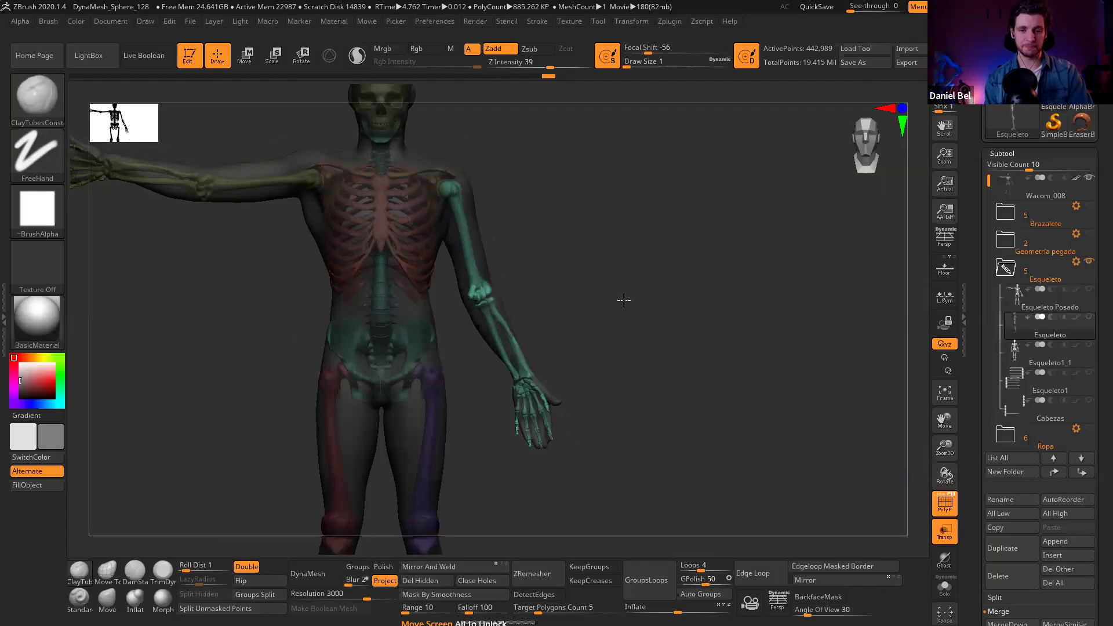
pyautogui.moveTo(624, 299); pyautogui.dragTo(636, 325)
pyautogui.keyDown('ctrl'); pyautogui.moveTo(639, 333); pyautogui.dragTo(648, 290, button='right'); pyautogui.keyUp('ctrl')
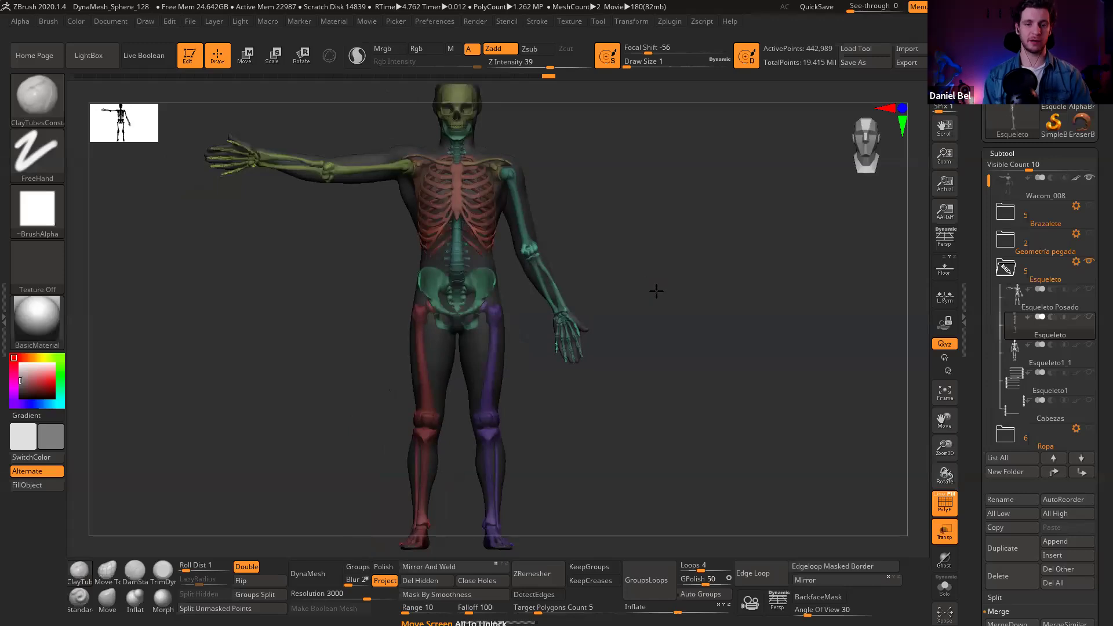
pyautogui.moveTo(656, 292)
pyautogui.mouseDown()
pyautogui.moveTo(651, 251)
pyautogui.moveTo(652, 284)
pyautogui.mouseUp()
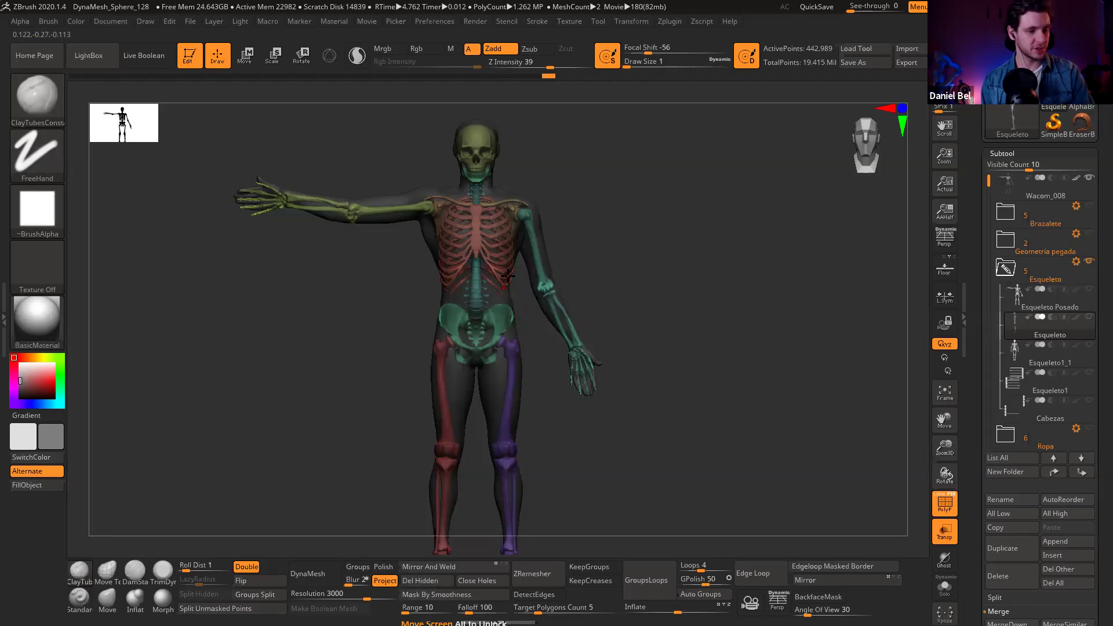
# Step: Adjust the skeleton's depth inside the body in side view, moving it along a horizontal transpose line about 7.5 units long at the hip
pyautogui.moveTo(476, 342)
pyautogui.mouseDown(button='right')
pyautogui.moveTo(519, 338)
pyautogui.moveTo(510, 333)
pyautogui.moveTo(511, 356)
pyautogui.mouseUp(button='right')
pyautogui.keyDown('alt'); pyautogui.moveTo(472, 309); pyautogui.dragTo(433, 248, button='right'); pyautogui.keyUp('alt')
pyautogui.press('w')
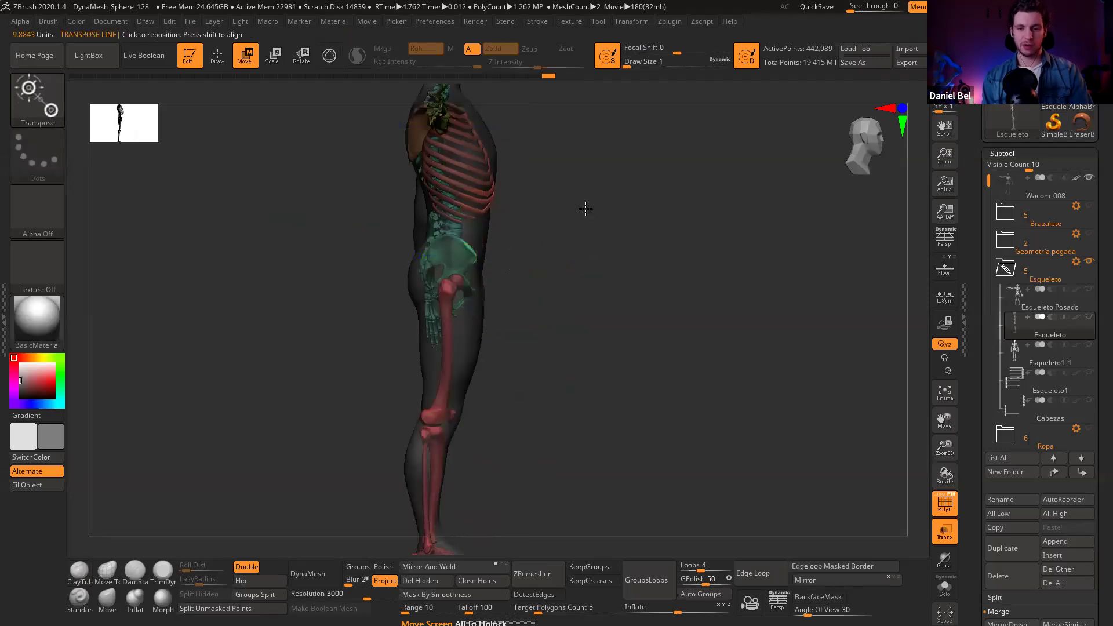
pyautogui.keyDown('ctrl'); pyautogui.moveTo(501, 304); pyautogui.dragTo(502, 319, button='right'); pyautogui.keyUp('ctrl')
pyautogui.moveTo(438, 319); pyautogui.dragTo(574, 319)
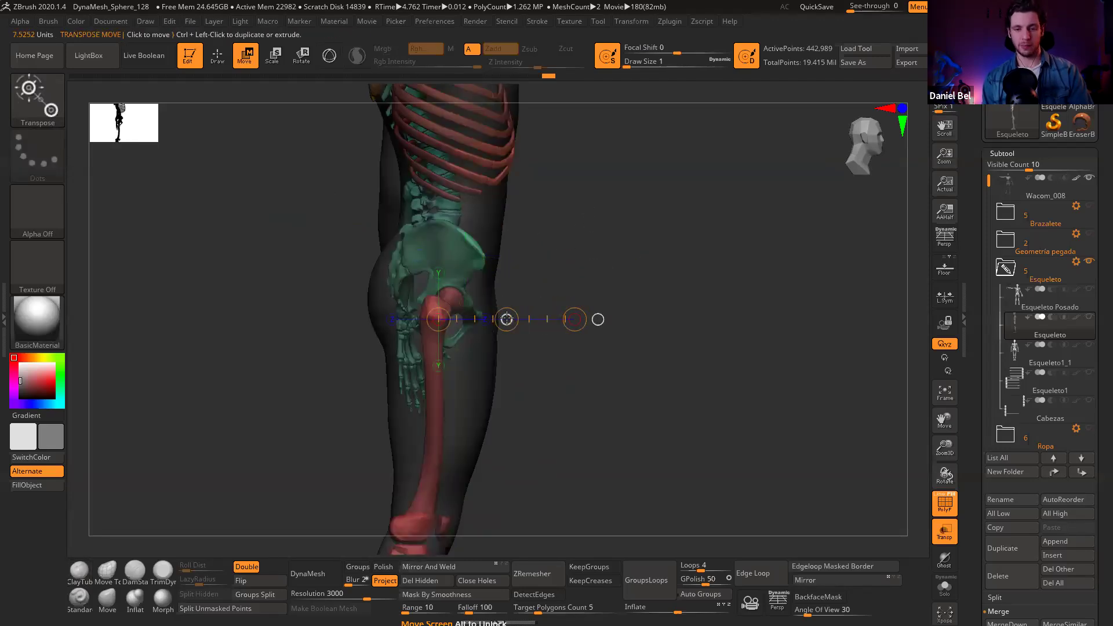
pyautogui.press('q')
pyautogui.moveTo(603, 253)
pyautogui.keyDown('alt'); pyautogui.mouseDown(button='right')
pyautogui.moveTo(594, 227)
pyautogui.moveTo(513, 203)
pyautogui.moveTo(515, 220)
pyautogui.mouseUp(button='right'); pyautogui.keyUp('alt')
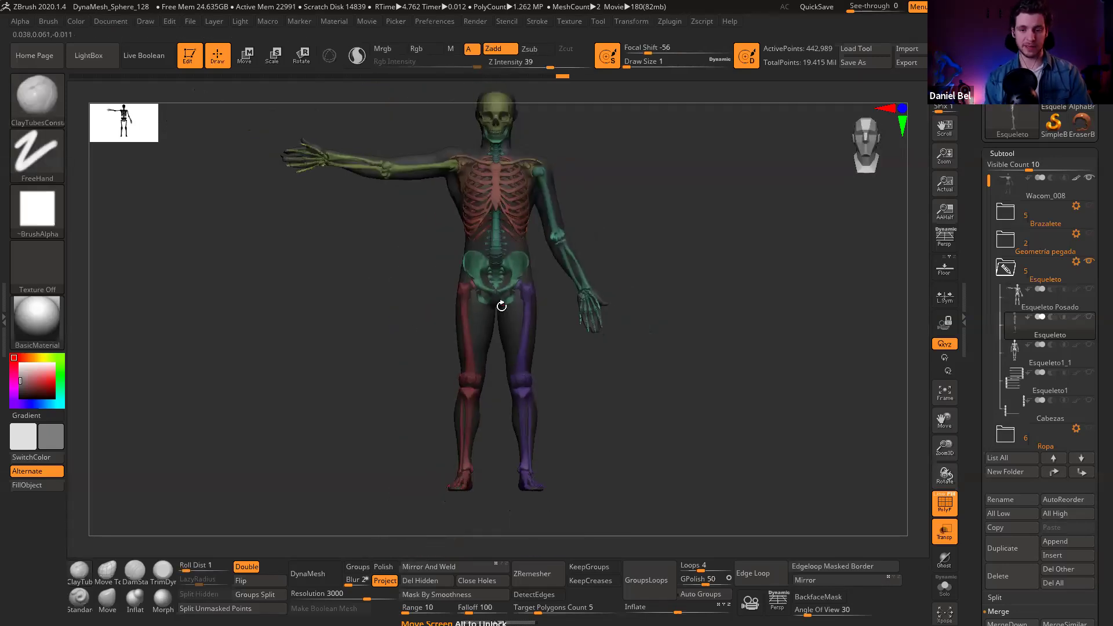
# Step: Nudge the whole skeleton sideways to centre the pelvis in the body, using a horizontal transpose line about 5.7 units long
pyautogui.moveTo(519, 279)
pyautogui.keyDown('alt'); pyautogui.mouseDown(button='right')
pyautogui.moveTo(483, 249)
pyautogui.moveTo(511, 255)
pyautogui.mouseUp(button='right'); pyautogui.keyUp('alt')
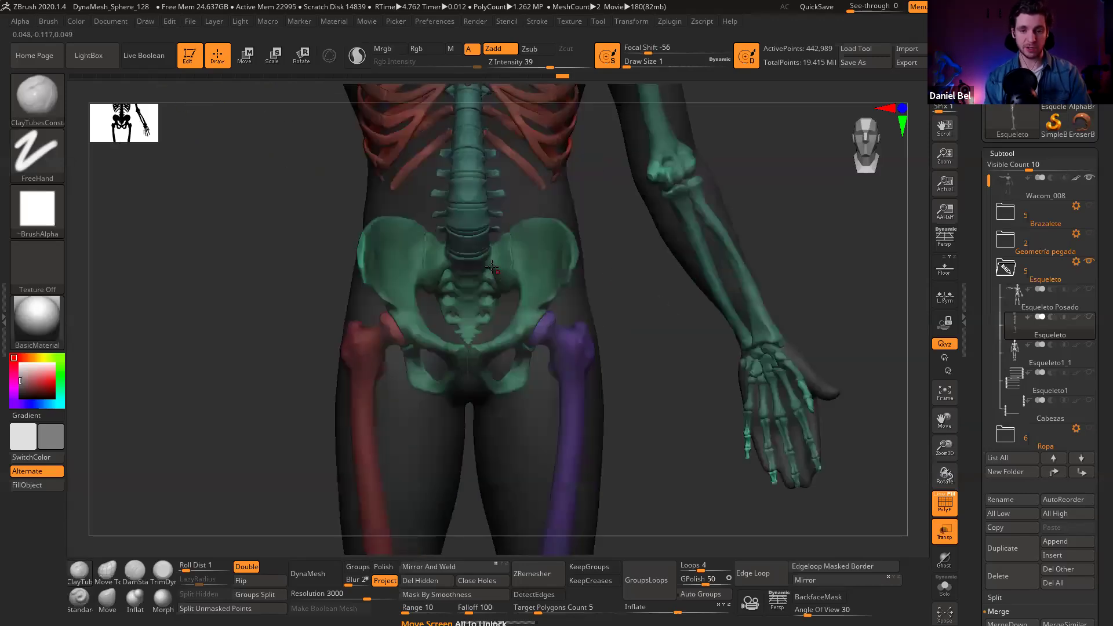
pyautogui.press('w')
pyautogui.moveTo(470, 252)
pyautogui.mouseDown()
pyautogui.moveTo(608, 263)
pyautogui.moveTo(613, 252)
pyautogui.mouseUp()
pyautogui.moveTo(541, 252); pyautogui.dragTo(543, 252)
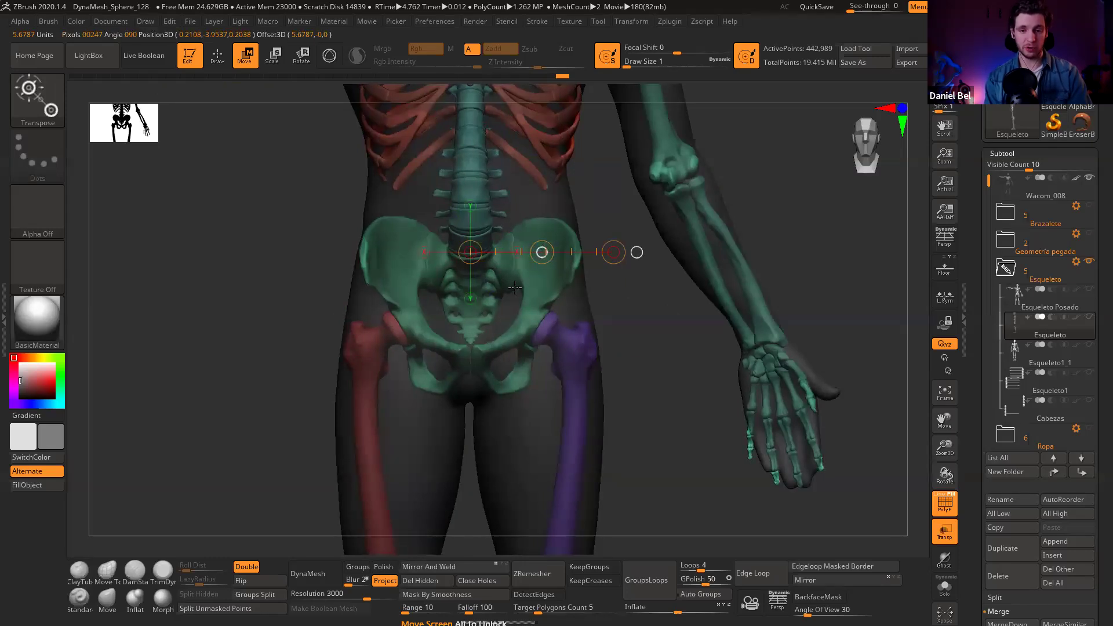
pyautogui.press('q')
pyautogui.moveTo(494, 191)
pyautogui.keyDown('ctrl'); pyautogui.mouseDown(button='right')
pyautogui.moveTo(507, 315)
pyautogui.moveTo(473, 316)
pyautogui.mouseUp(button='right'); pyautogui.keyUp('ctrl')
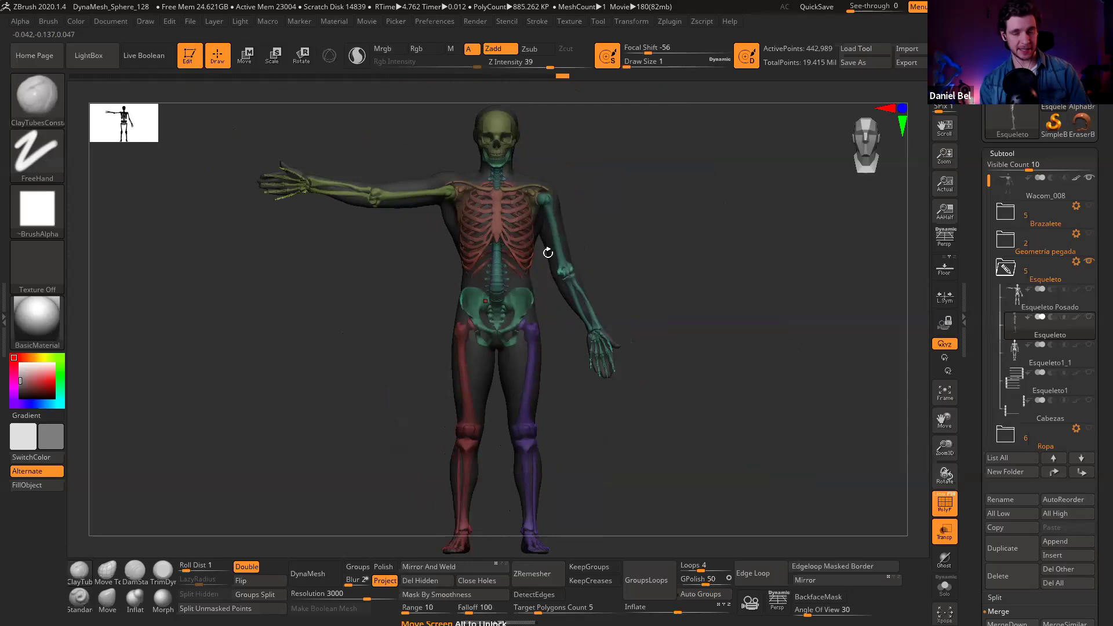
pyautogui.keyDown('alt'); pyautogui.moveTo(515, 284); pyautogui.dragTo(508, 243, button='right'); pyautogui.keyUp('alt')
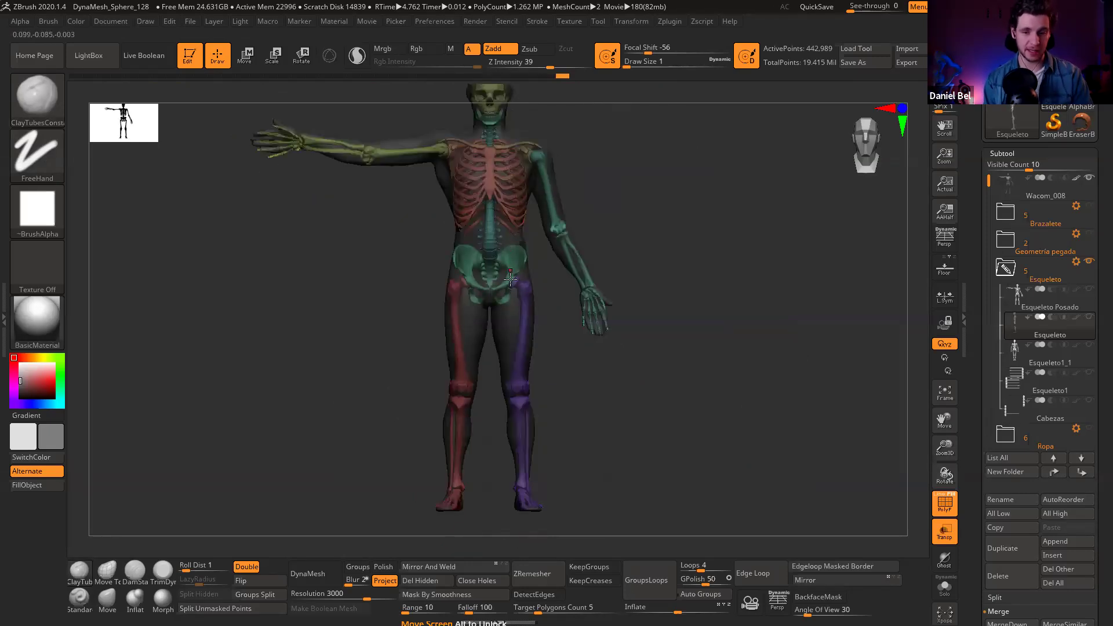
pyautogui.moveTo(527, 330); pyautogui.dragTo(503, 283, button='right')
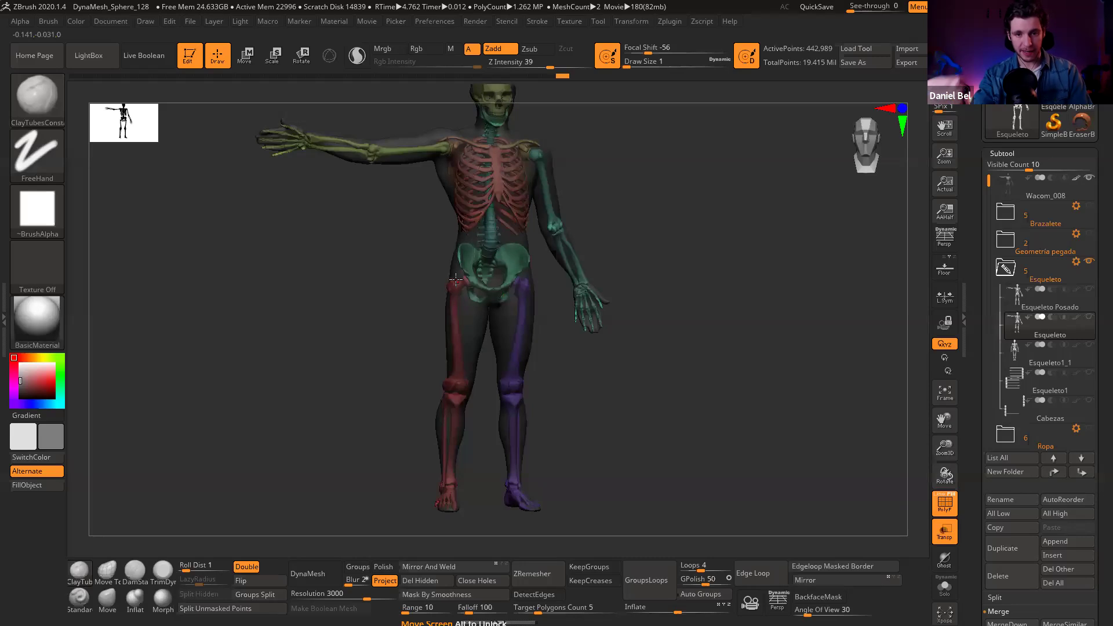
pyautogui.moveTo(448, 349); pyautogui.dragTo(484, 306, button='right')
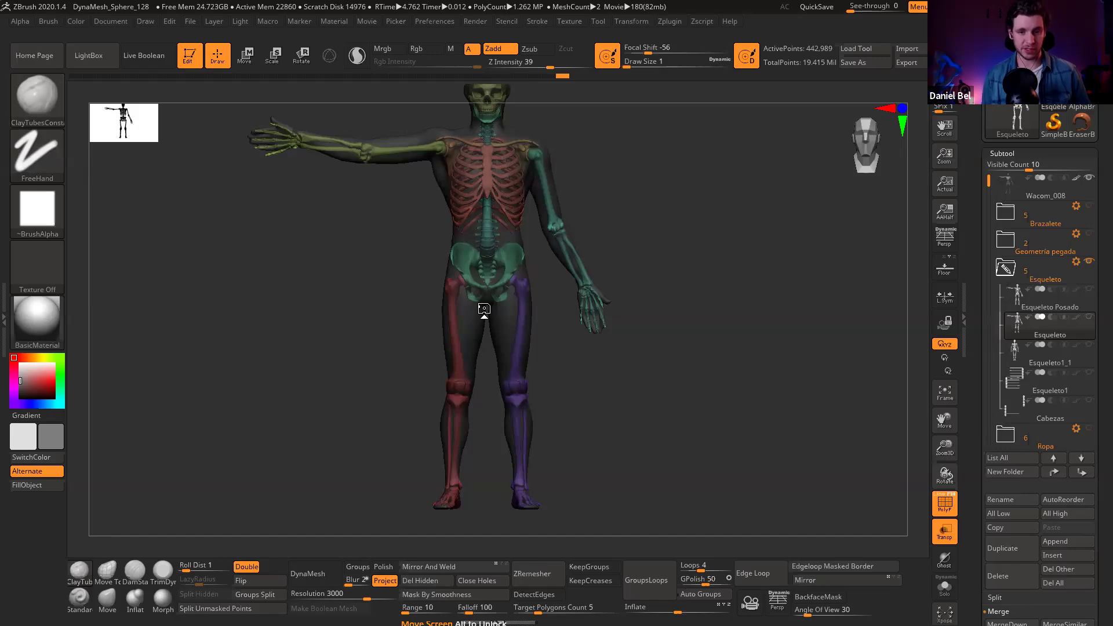
# Step: Nudge the whole skeleton slightly upward, using a vertical transpose line about 10 units long over the ribcage
pyautogui.moveTo(695, 268)
pyautogui.mouseDown()
pyautogui.moveTo(707, 243)
pyautogui.moveTo(698, 250)
pyautogui.mouseUp()
pyautogui.press('w')
pyautogui.moveTo(482, 167)
pyautogui.keyDown('ctrl'); pyautogui.mouseDown(button='right')
pyautogui.moveTo(483, 195)
pyautogui.moveTo(480, 184)
pyautogui.moveTo(452, 232)
pyautogui.mouseUp(button='right'); pyautogui.keyUp('ctrl')
pyautogui.keyDown('shift'); pyautogui.moveTo(463, 177); pyautogui.dragTo(463, 291); pyautogui.keyUp('shift')
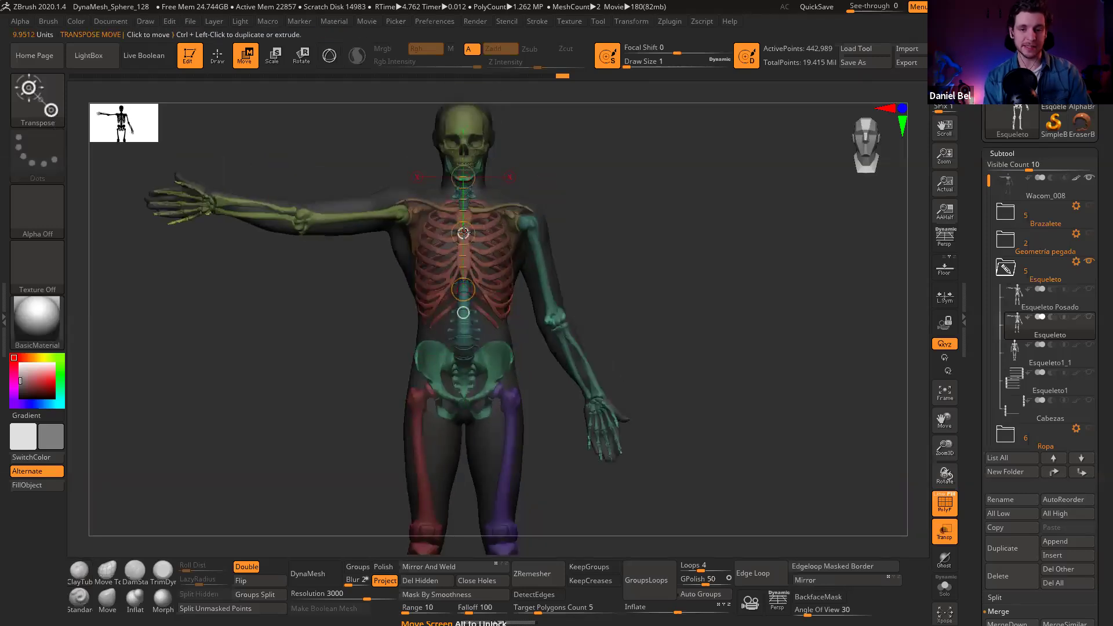
pyautogui.moveTo(464, 234); pyautogui.dragTo(464, 230)
pyautogui.press('q')
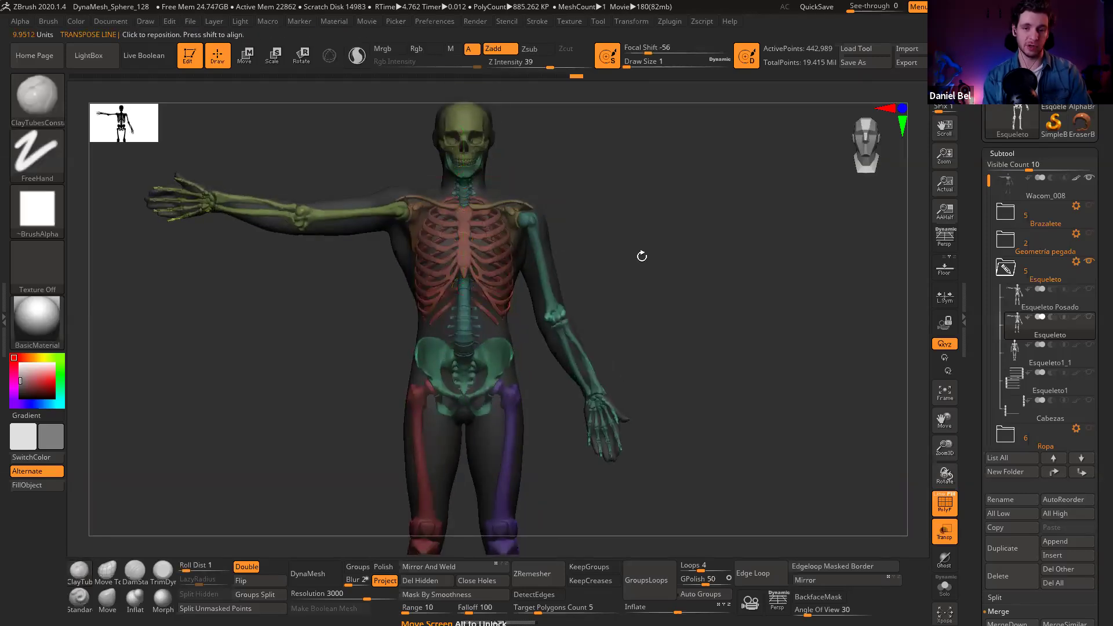
# Step: Fine-tune the skeleton's height inside the body, moving it along a vertical transpose line about 9.2 units long from the pelvis down
pyautogui.scroll(-2, 656, 293)
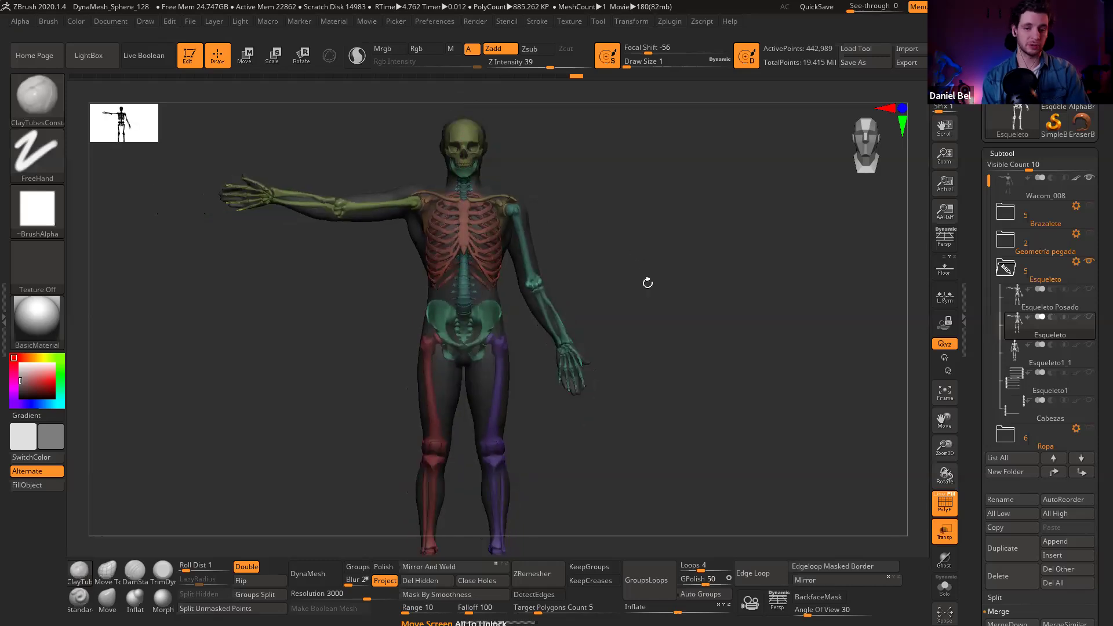
pyautogui.scroll(-1, 647, 283)
pyautogui.scroll(1, 613, 256)
pyautogui.press('w')
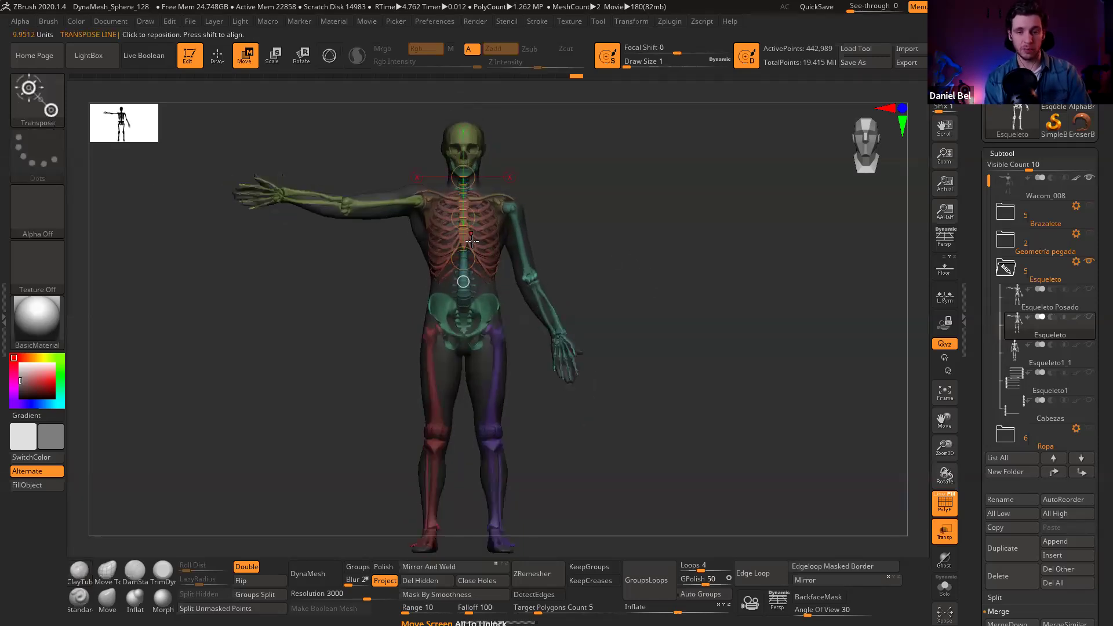
pyautogui.moveTo(460, 314); pyautogui.dragTo(461, 413)
pyautogui.moveTo(574, 241)
pyautogui.keyDown('ctrl'); pyautogui.mouseDown(button='right')
pyautogui.moveTo(462, 385)
pyautogui.moveTo(476, 389)
pyautogui.mouseUp(button='right'); pyautogui.keyUp('ctrl')
pyautogui.keyDown('alt'); pyautogui.moveTo(476, 389); pyautogui.dragTo(464, 301, button='right'); pyautogui.keyUp('alt')
pyautogui.moveTo(448, 279); pyautogui.dragTo(448, 281)
pyautogui.press('q')
pyautogui.keyDown('ctrl'); pyautogui.moveTo(700, 346); pyautogui.dragTo(666, 207, button='right'); pyautogui.keyUp('ctrl')
pyautogui.keyDown('alt'); pyautogui.moveTo(665, 206); pyautogui.dragTo(663, 269); pyautogui.keyUp('alt')
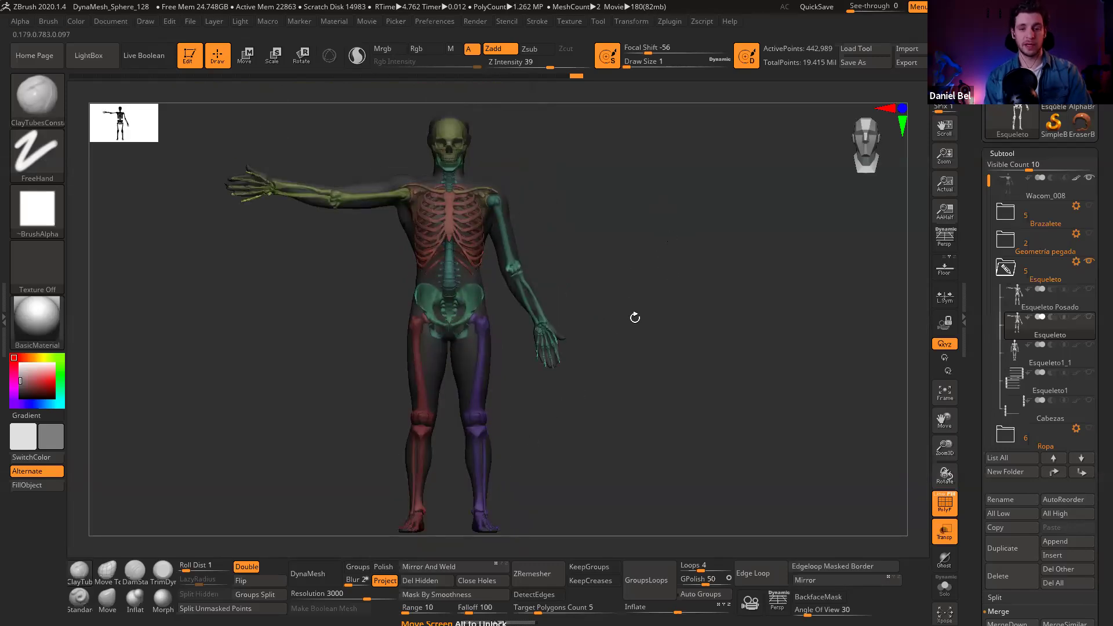
pyautogui.press('w')
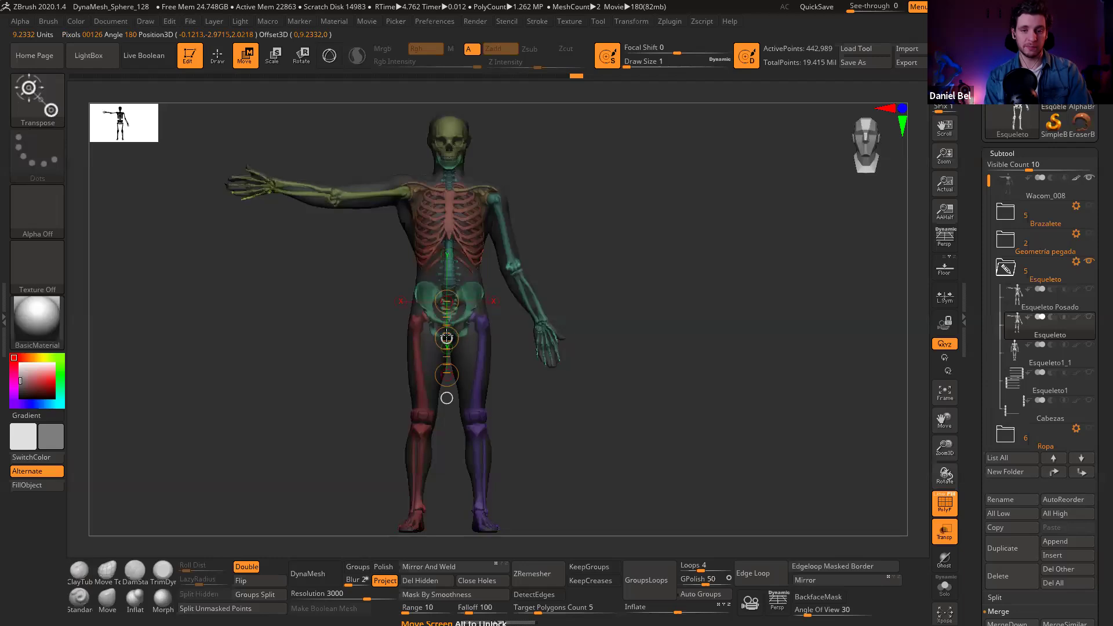
pyautogui.press('q')
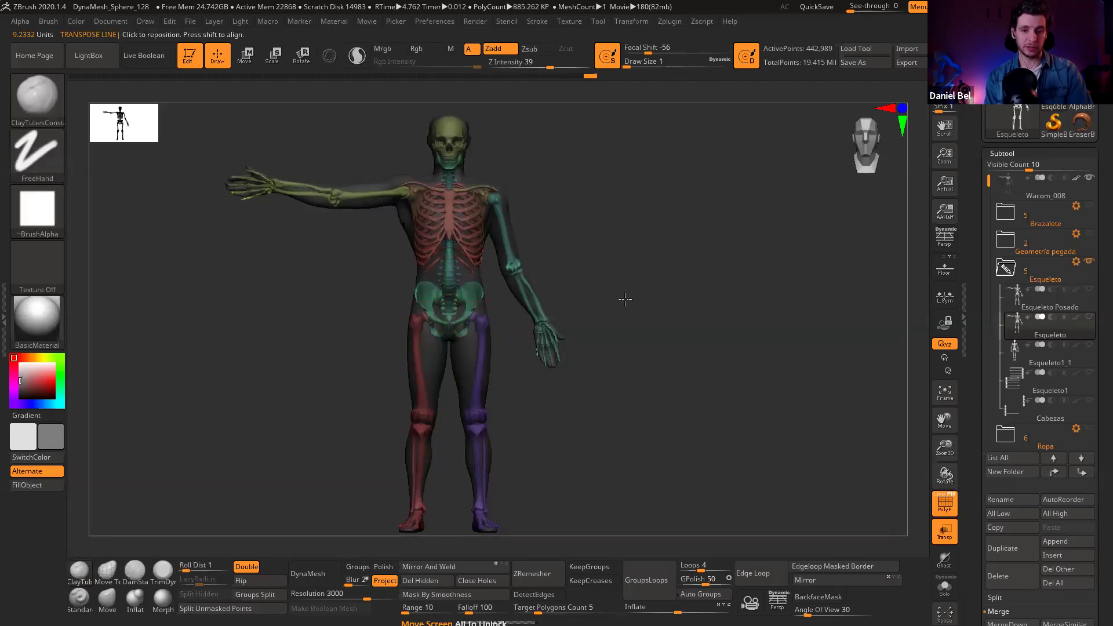
# Step: Examine the skeleton's fit inside the body in side and front view, including the pelvis and hips
pyautogui.keyDown('shift'); pyautogui.moveTo(623, 300); pyautogui.dragTo(322, 269); pyautogui.keyUp('shift')
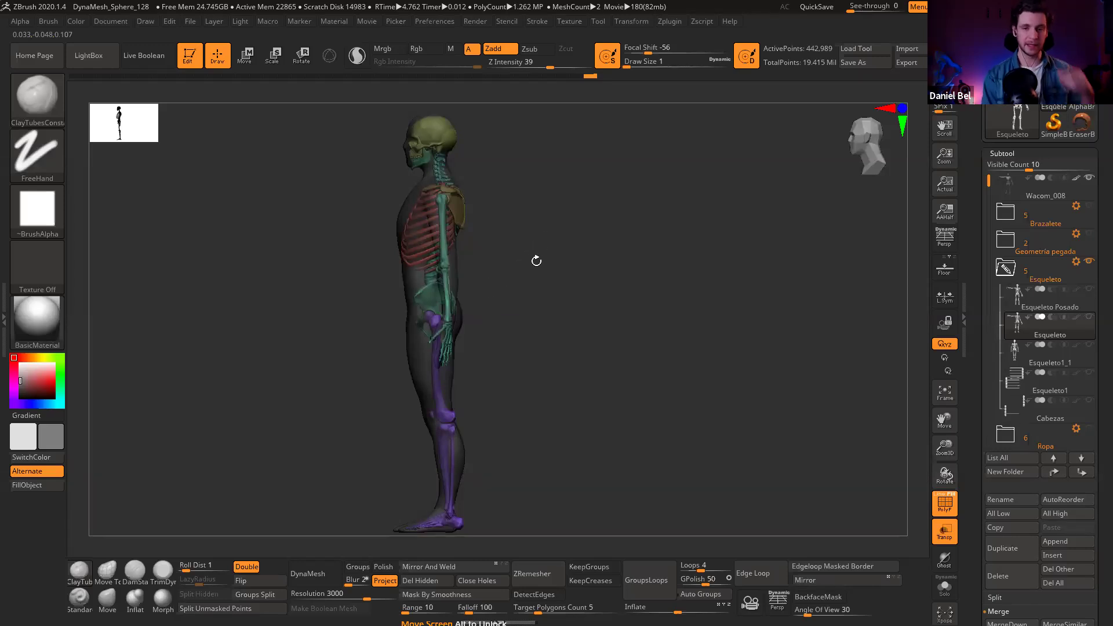
pyautogui.keyDown('shift'); pyautogui.moveTo(537, 296); pyautogui.dragTo(596, 299); pyautogui.keyUp('shift')
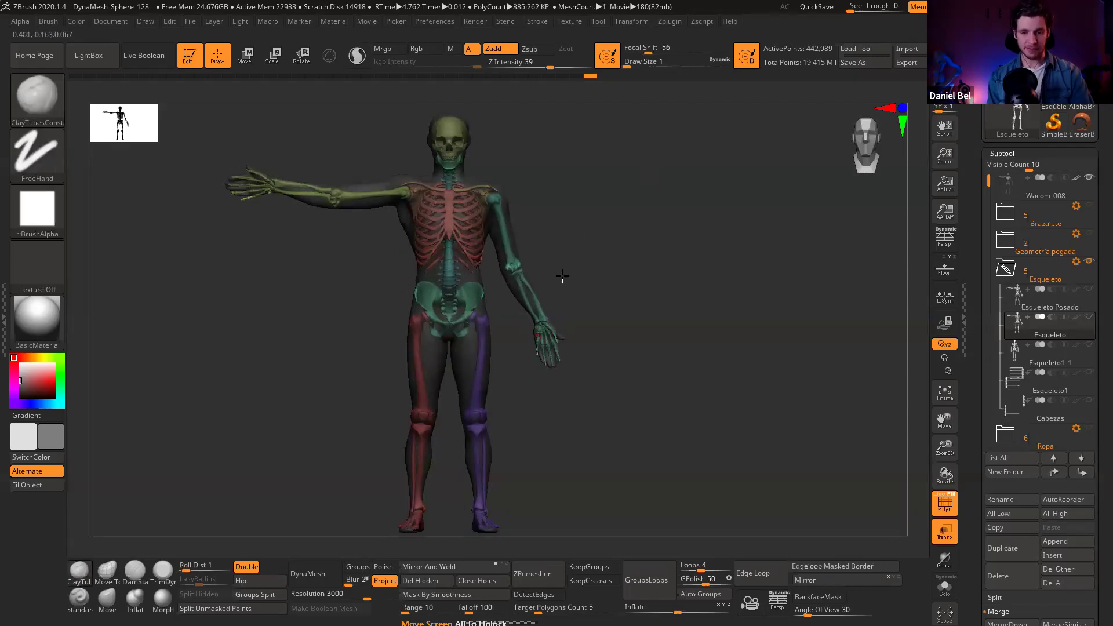
pyautogui.keyDown('alt'); pyautogui.moveTo(419, 307); pyautogui.dragTo(434, 326); pyautogui.keyUp('alt')
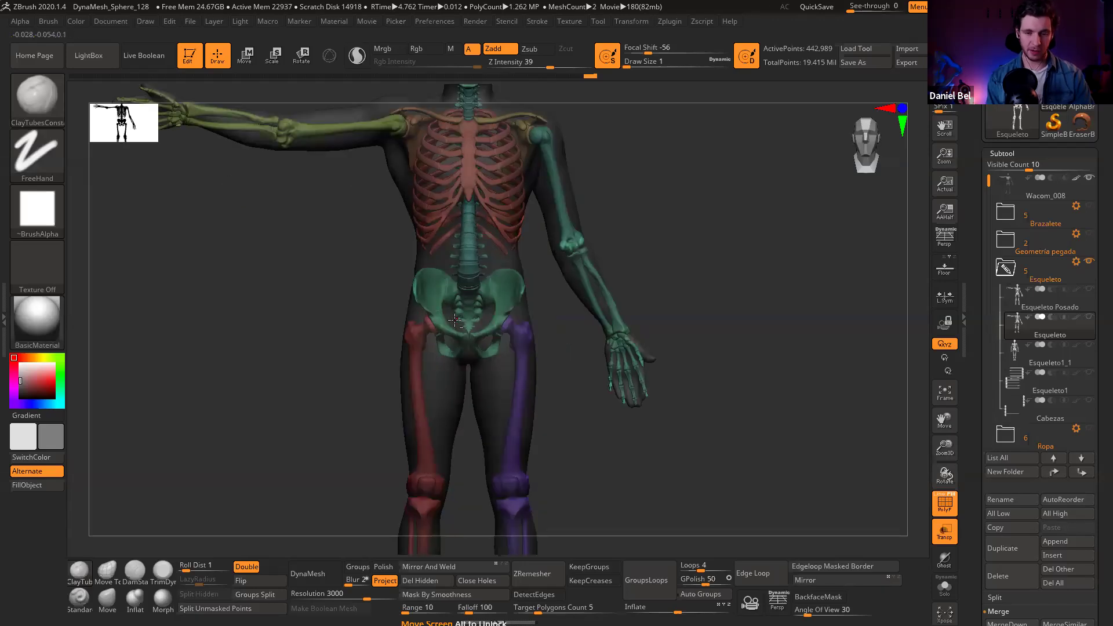
pyautogui.moveTo(449, 288)
pyautogui.keyDown('ctrl'); pyautogui.mouseDown(button='right')
pyautogui.moveTo(464, 348)
pyautogui.moveTo(438, 287)
pyautogui.mouseUp(button='right'); pyautogui.keyUp('ctrl')
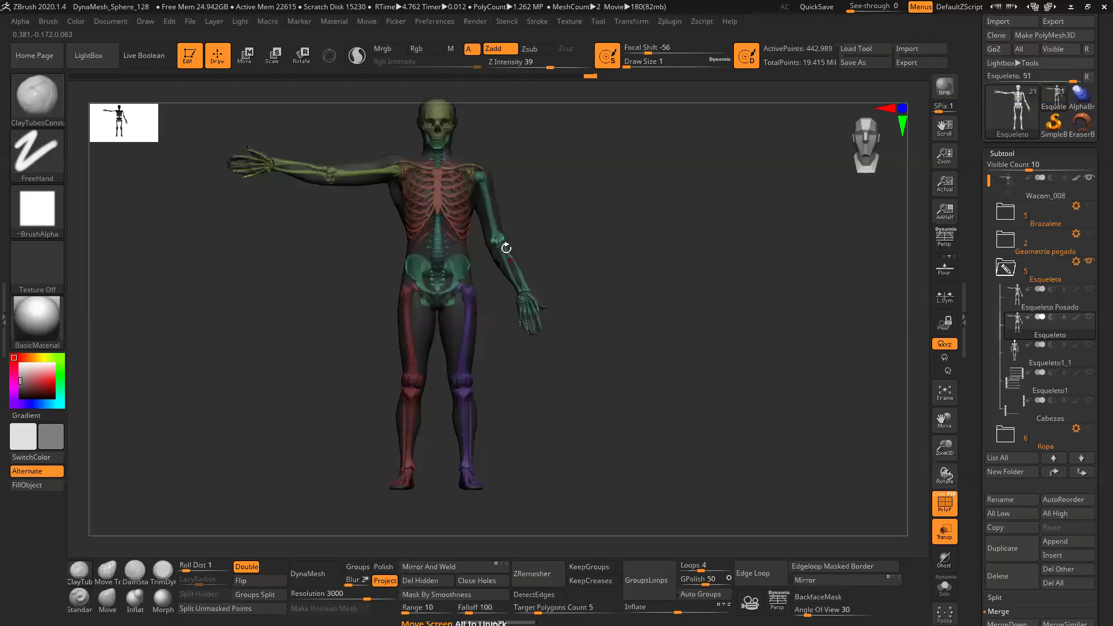
# Step: Frame the skeleton, turn on perspective and check the ribcage and arm bones up close
pyautogui.press('f')
pyautogui.keyDown('ctrl'); pyautogui.moveTo(459, 250); pyautogui.dragTo(492, 231, button='right'); pyautogui.keyUp('ctrl')
pyautogui.click(943, 248)
pyautogui.moveTo(488, 278); pyautogui.dragTo(441, 277, button='right')
pyautogui.moveTo(485, 234)
pyautogui.keyDown('ctrl'); pyautogui.mouseDown(button='right')
pyautogui.moveTo(480, 266)
pyautogui.moveTo(511, 246)
pyautogui.moveTo(485, 243)
pyautogui.mouseUp(button='right'); pyautogui.keyUp('ctrl')
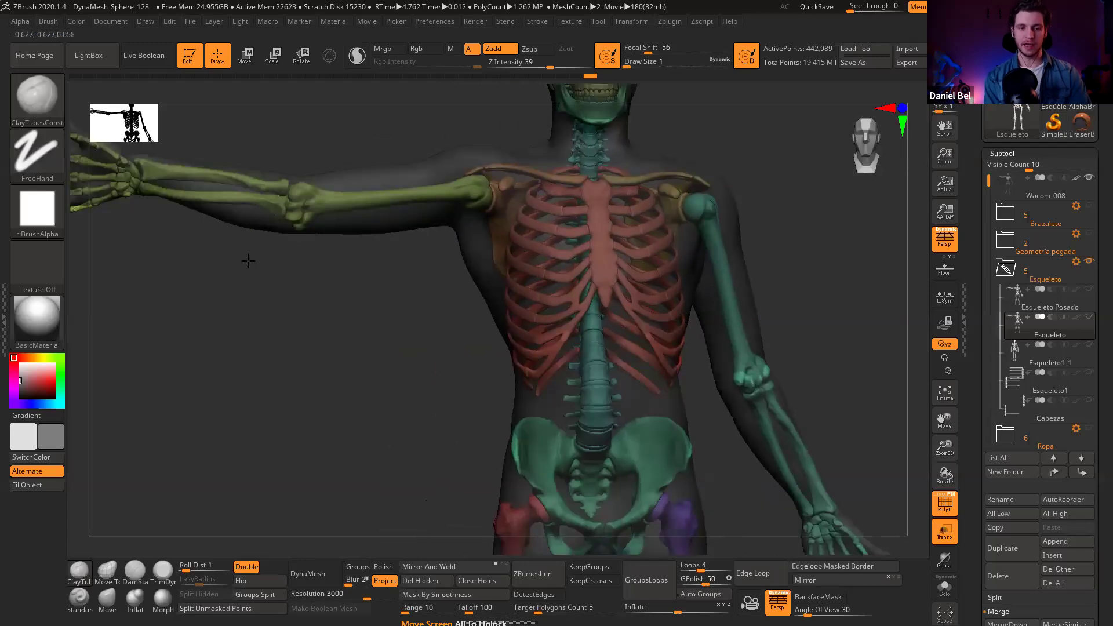
pyautogui.moveTo(248, 259); pyautogui.dragTo(255, 313, button='right')
# Step: Make the Wacom_008 body the active subtool and show the Esqueleto skeleton inside it
pyautogui.keyDown('alt'); pyautogui.click(315, 203); pyautogui.keyUp('alt')
pyautogui.moveTo(909, 486); pyautogui.dragTo(915, 422, button='right')
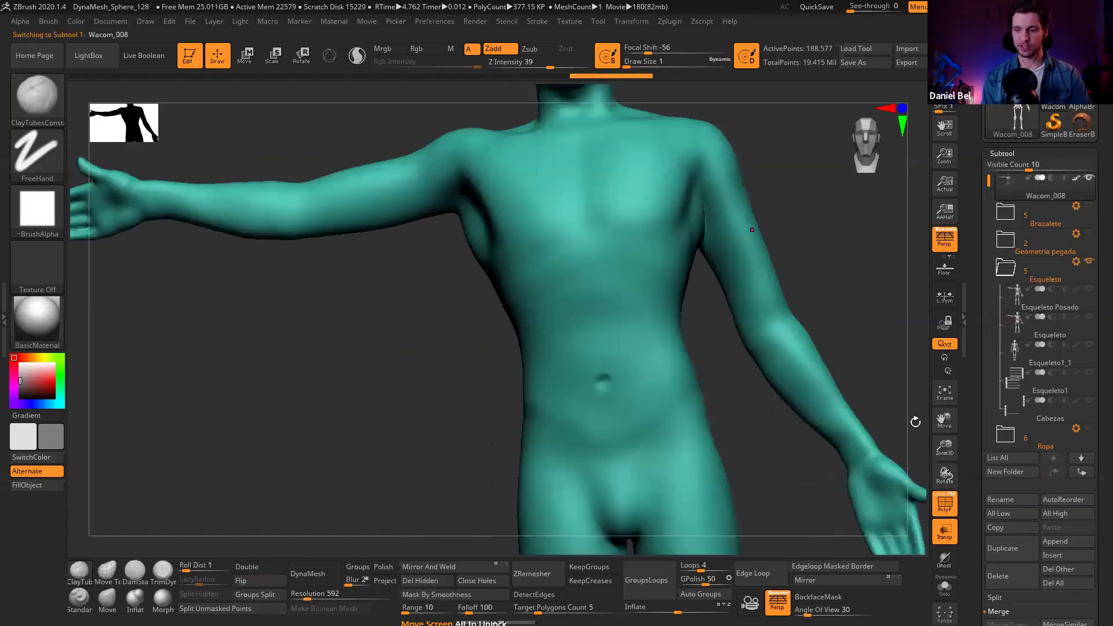
pyautogui.click(941, 565)
pyautogui.click(943, 561)
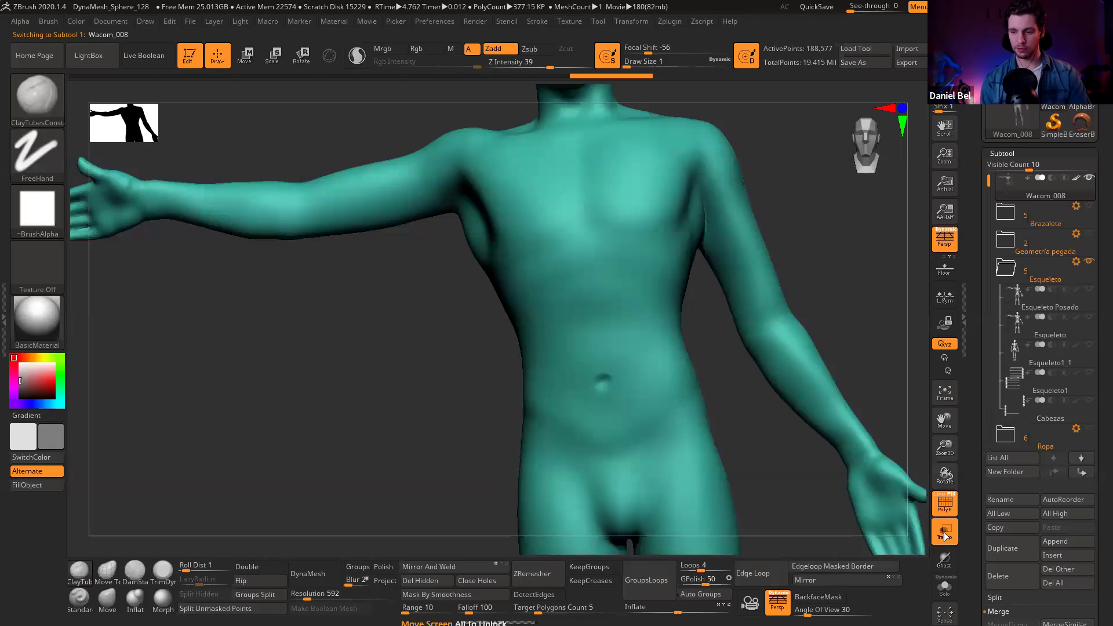
pyautogui.click(1089, 319)
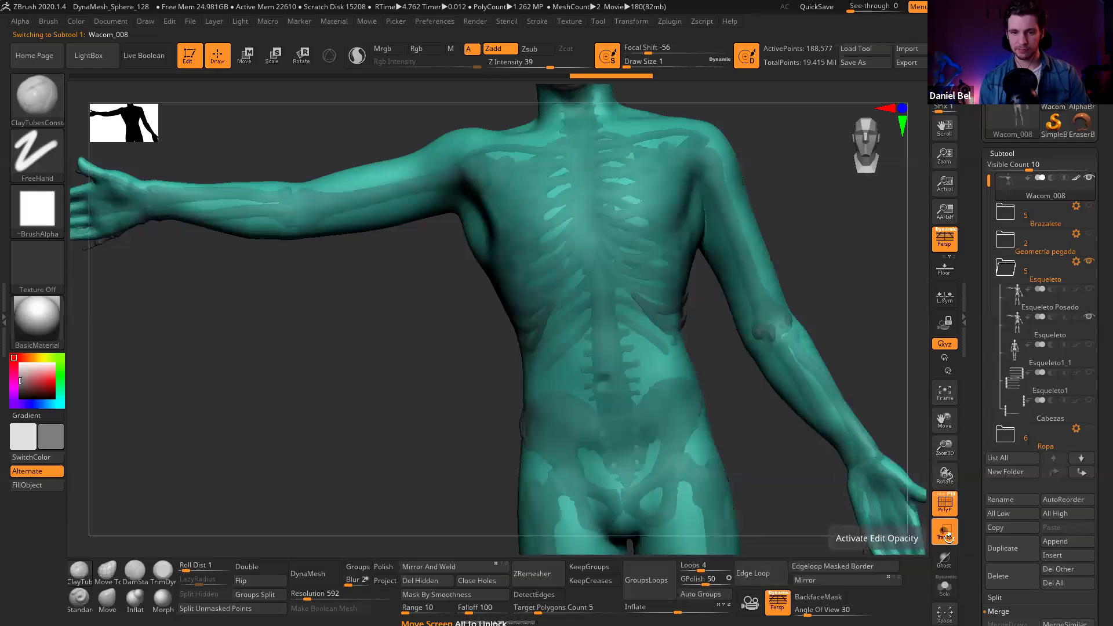
# Step: Examine the body with the skeleton inside it from the front and both sides
pyautogui.keyDown('shift'); pyautogui.moveTo(416, 292); pyautogui.dragTo(279, 174); pyautogui.keyUp('shift')
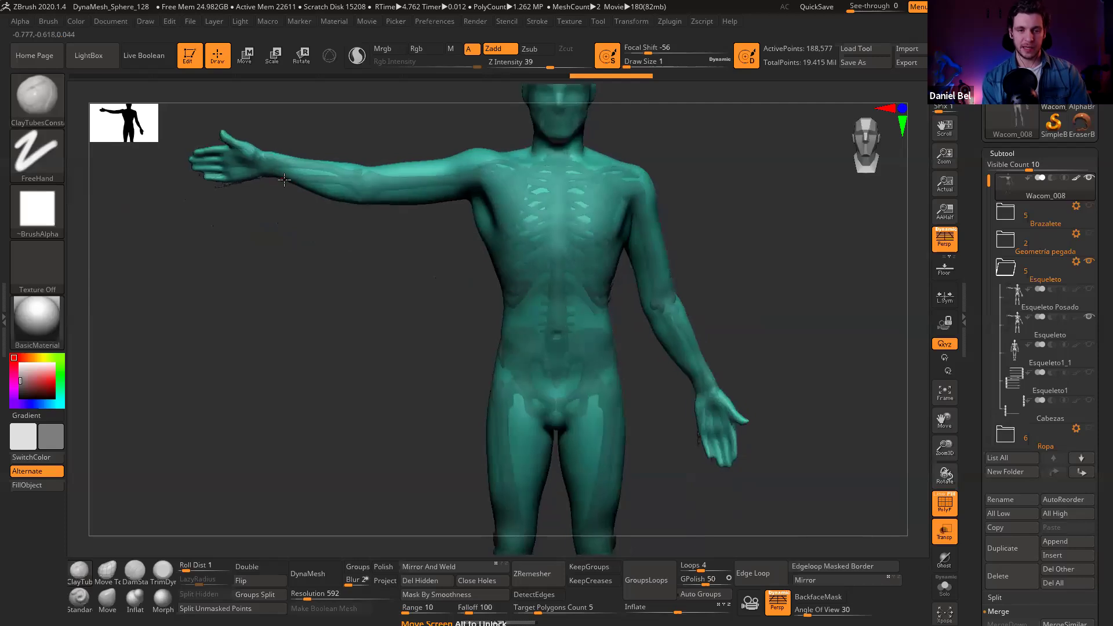
pyautogui.moveTo(334, 214); pyautogui.dragTo(541, 300)
pyautogui.moveTo(544, 225); pyautogui.dragTo(505, 314)
pyautogui.moveTo(506, 314); pyautogui.dragTo(519, 301, button='right')
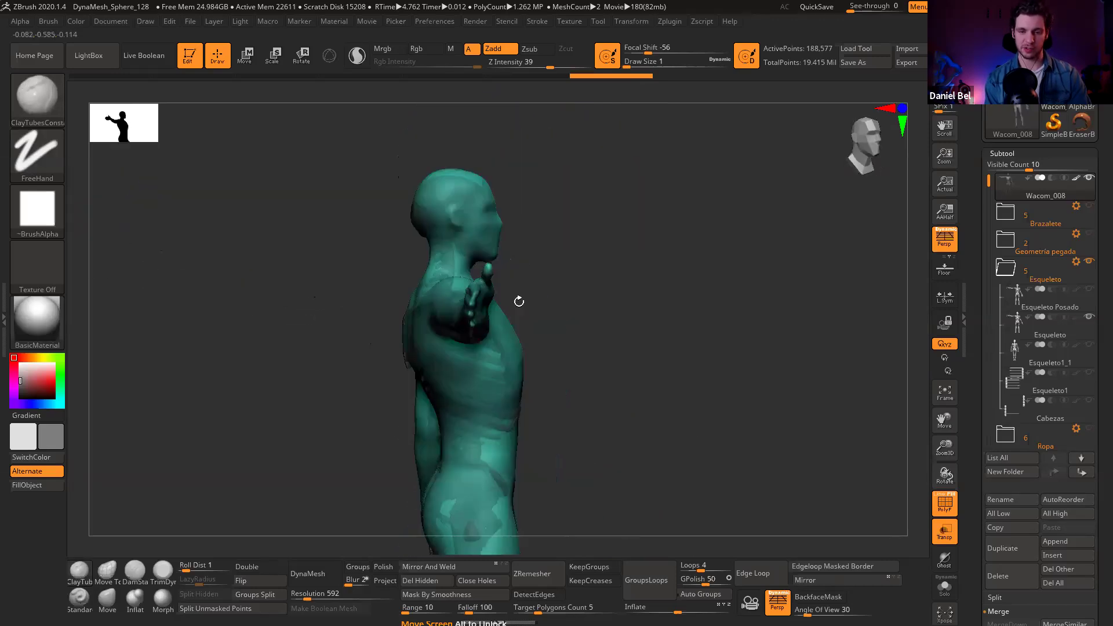
pyautogui.moveTo(383, 342); pyautogui.dragTo(497, 232, button='right')
pyautogui.moveTo(441, 215); pyautogui.dragTo(487, 194, button='right')
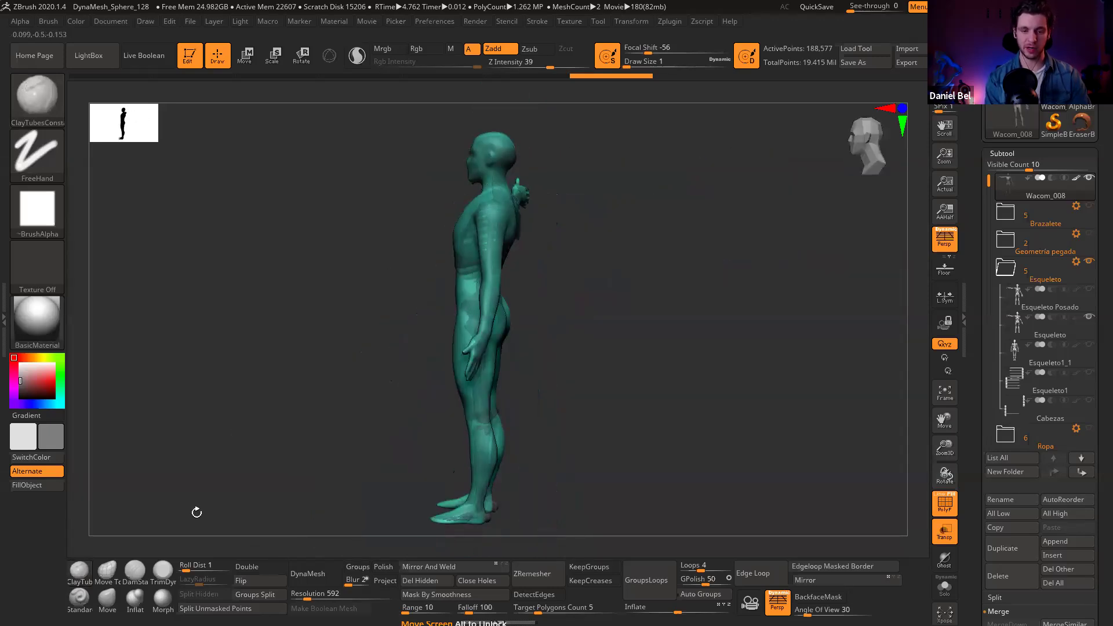
# Step: Choose the Move brush with a draw size of 97 and check the body's chest and shoulders in side view
pyautogui.click(107, 599)
pyautogui.moveTo(450, 197)
pyautogui.mouseDown()
pyautogui.moveTo(446, 234)
pyautogui.moveTo(476, 232)
pyautogui.mouseUp()
pyautogui.press('s')
pyautogui.press('s')
pyautogui.click(479, 218)
pyautogui.press('f')
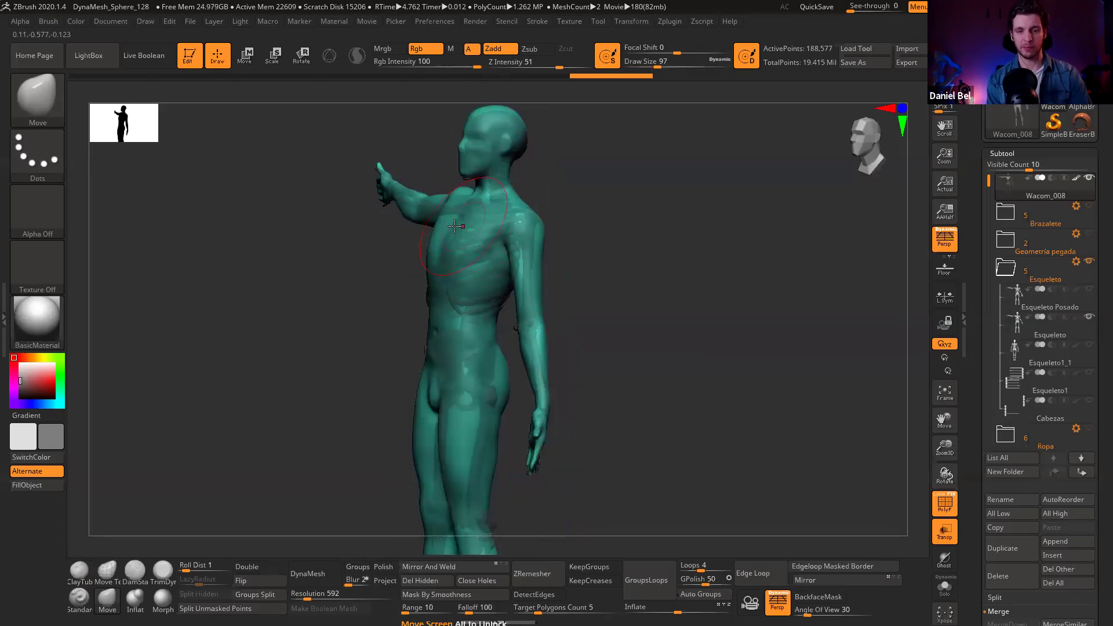
pyautogui.moveTo(405, 238); pyautogui.dragTo(422, 229)
pyautogui.keyDown('ctrl'); pyautogui.moveTo(460, 254); pyautogui.dragTo(456, 214, button='right'); pyautogui.keyUp('ctrl')
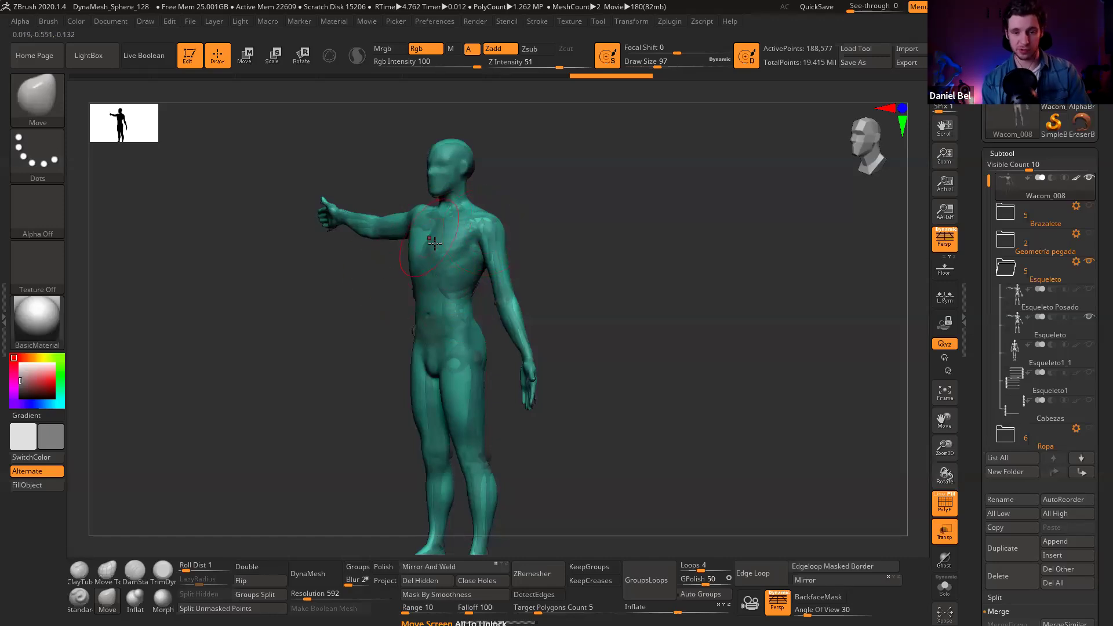
pyautogui.moveTo(445, 235); pyautogui.dragTo(474, 261, button='right')
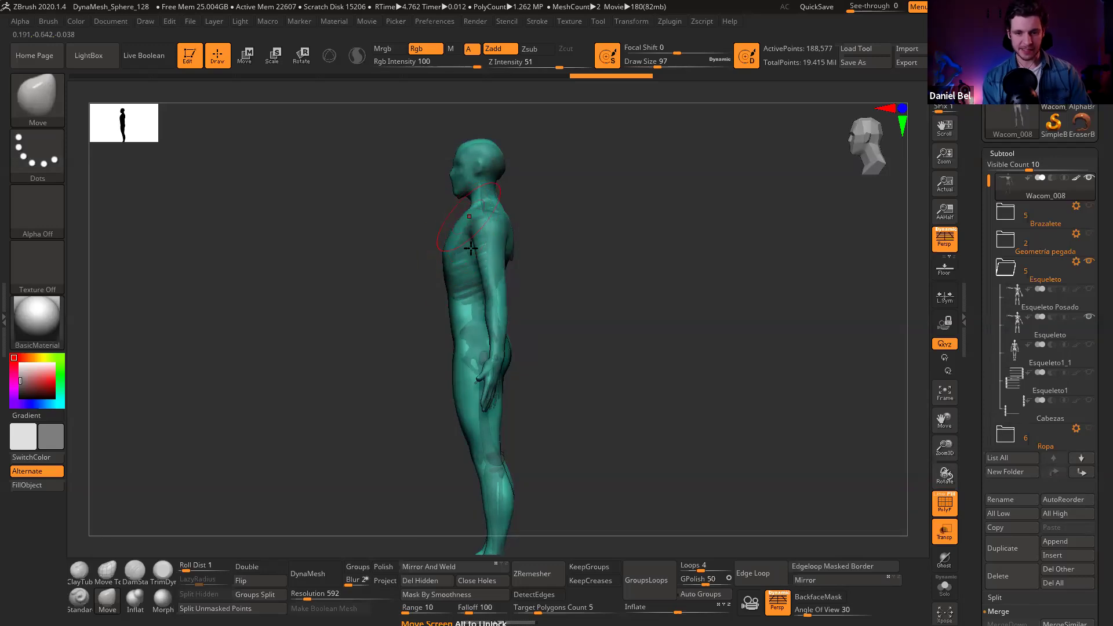
pyautogui.moveTo(545, 251); pyautogui.dragTo(510, 255)
# Step: Show the Esqueleto1 head-proportion guides and compare them with the body's height in front view
pyautogui.keyDown('alt'); pyautogui.moveTo(580, 270); pyautogui.dragTo(713, 290); pyautogui.keyUp('alt')
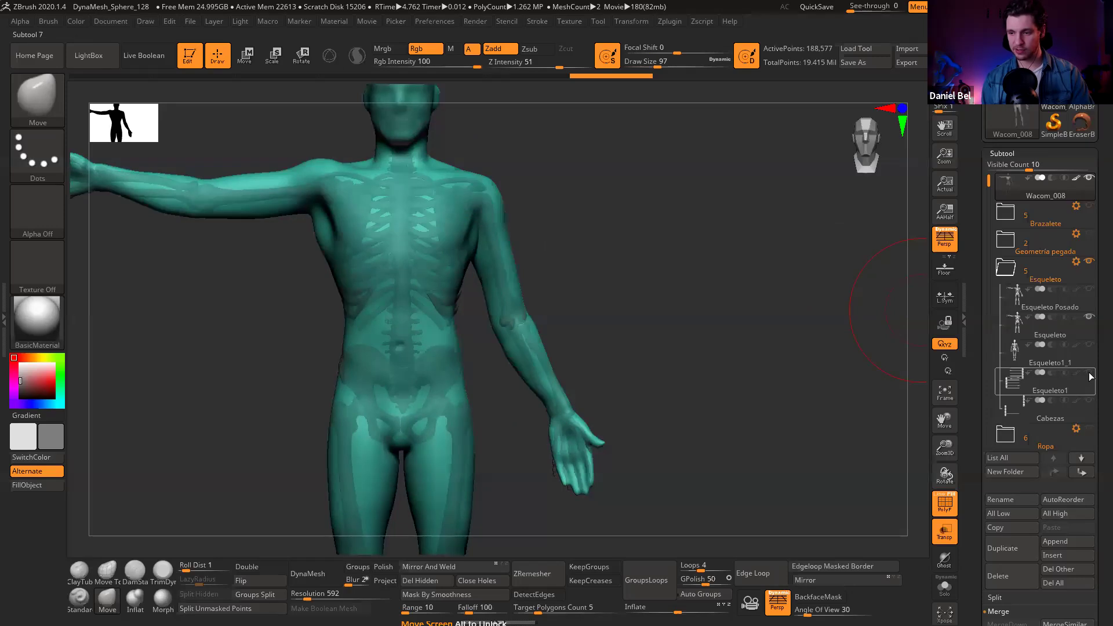
pyautogui.click(1090, 373)
pyautogui.keyDown('alt'); pyautogui.moveTo(547, 248); pyautogui.dragTo(552, 268); pyautogui.keyUp('alt')
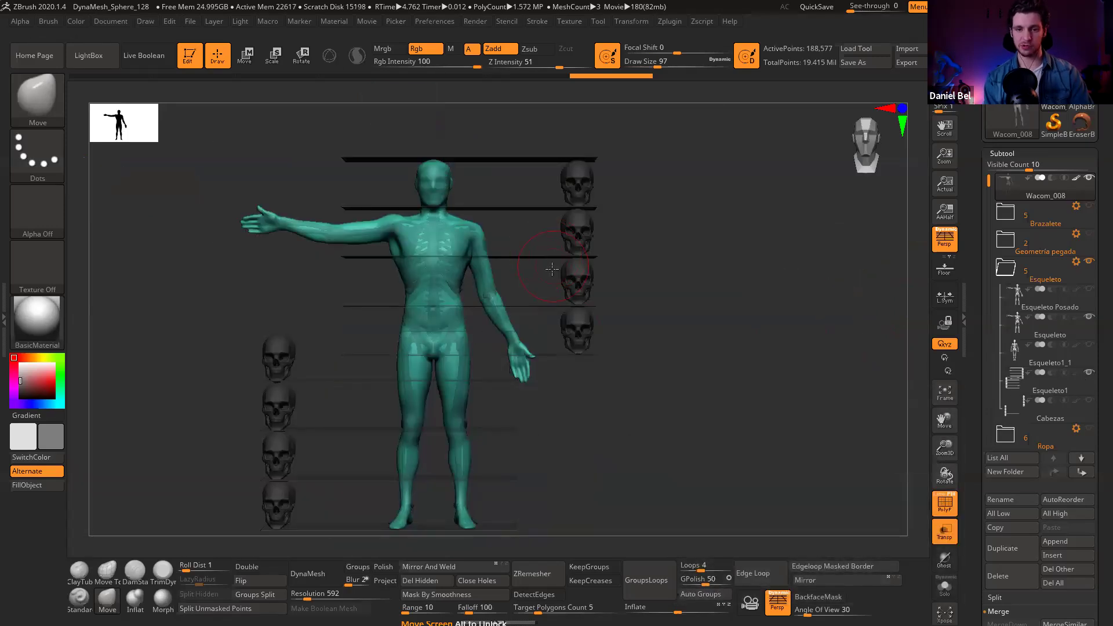
pyautogui.moveTo(522, 234); pyautogui.dragTo(516, 281)
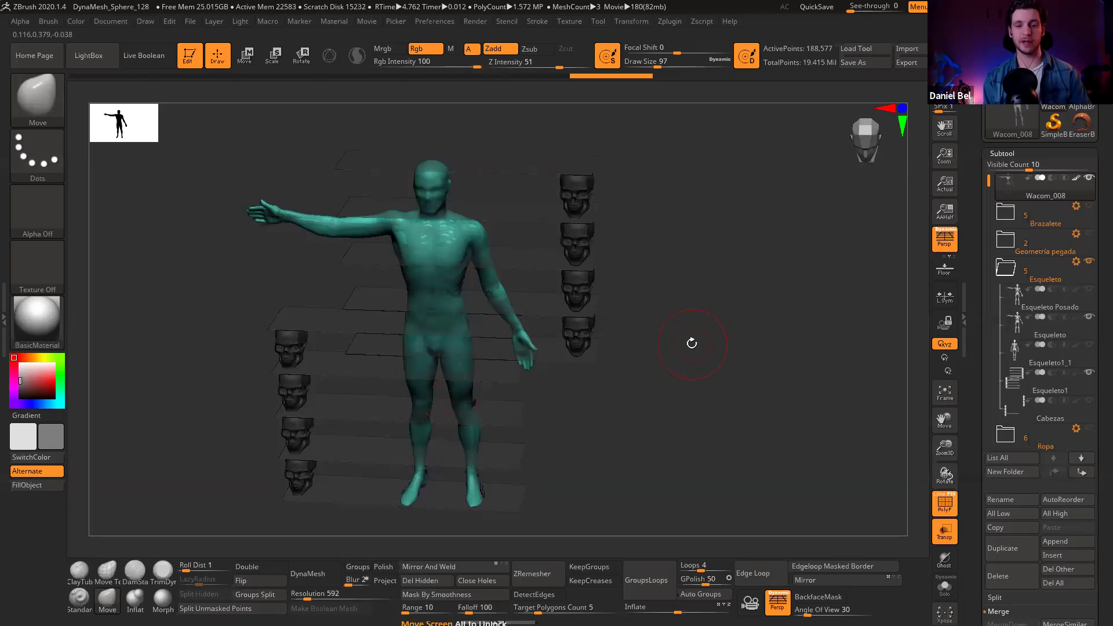
pyautogui.moveTo(696, 343)
pyautogui.keyDown('shift'); pyautogui.mouseDown()
pyautogui.moveTo(684, 372)
pyautogui.moveTo(676, 352)
pyautogui.mouseUp(); pyautogui.keyUp('shift')
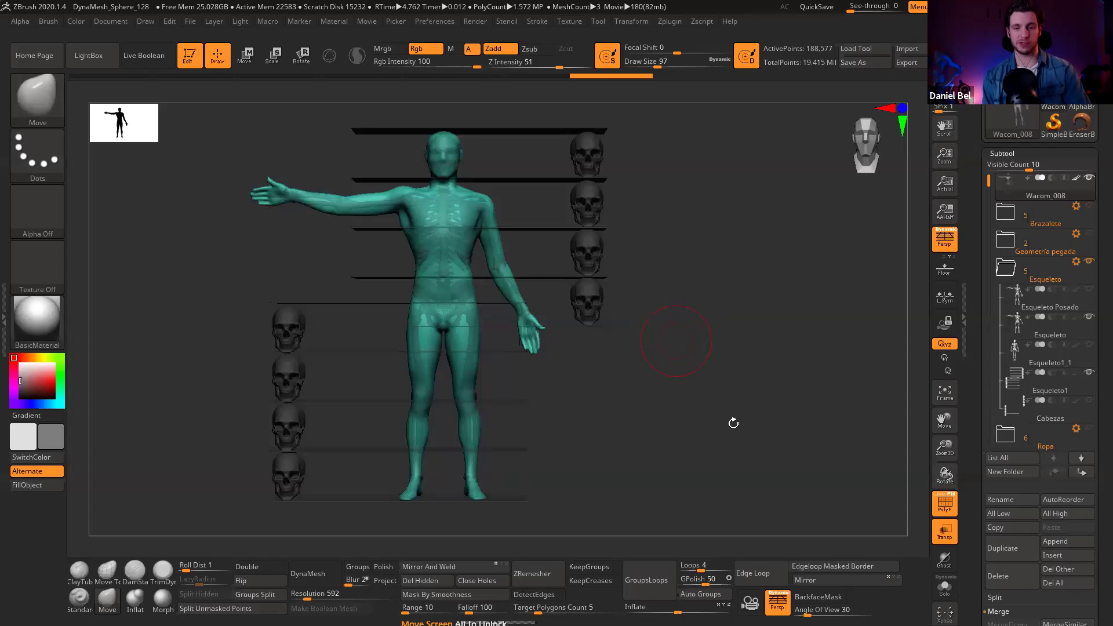
# Step: Isolate the body with Solo and lay a transpose line about 10.3 units long from the outstretched arm's elbow to its shoulder
pyautogui.click(944, 587)
pyautogui.keyDown('ctrl'); pyautogui.moveTo(409, 209); pyautogui.dragTo(420, 272, button='right'); pyautogui.keyUp('ctrl')
pyautogui.press('w')
pyautogui.keyDown('alt'); pyautogui.moveTo(268, 144); pyautogui.dragTo(353, 204, button='right'); pyautogui.keyUp('alt')
pyautogui.moveTo(358, 304); pyautogui.dragTo(371, 258, button='right')
pyautogui.moveTo(346, 216); pyautogui.dragTo(292, 103, button='right')
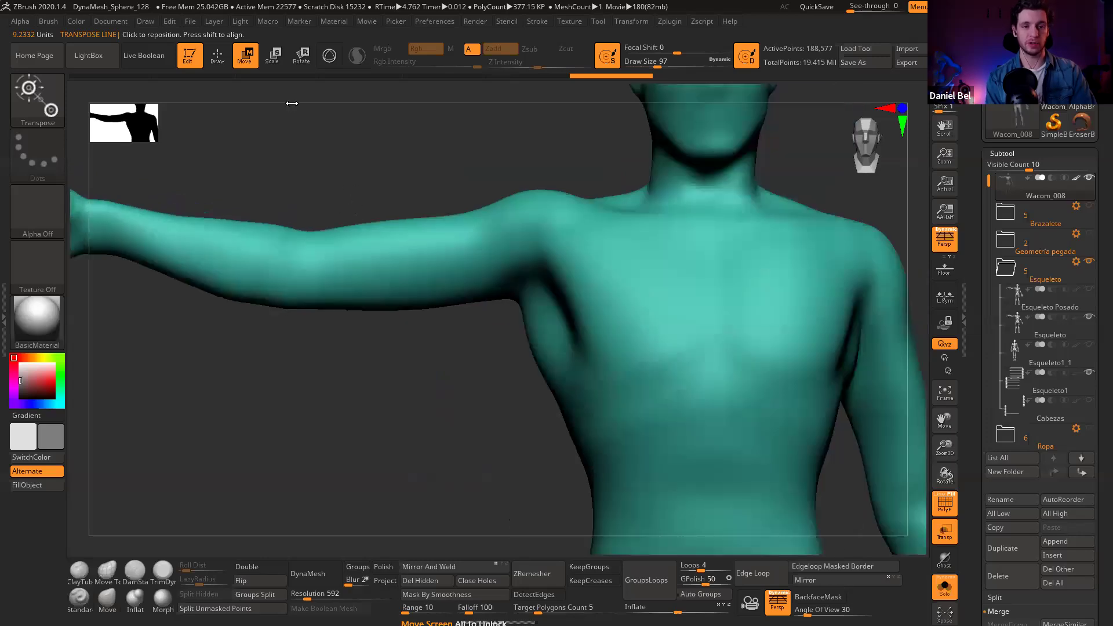
pyautogui.moveTo(302, 262)
pyautogui.mouseDown()
pyautogui.moveTo(637, 224)
pyautogui.moveTo(582, 206)
pyautogui.mouseUp()
pyautogui.keyDown('alt'); pyautogui.moveTo(553, 309); pyautogui.dragTo(589, 375, button='right'); pyautogui.keyUp('alt')
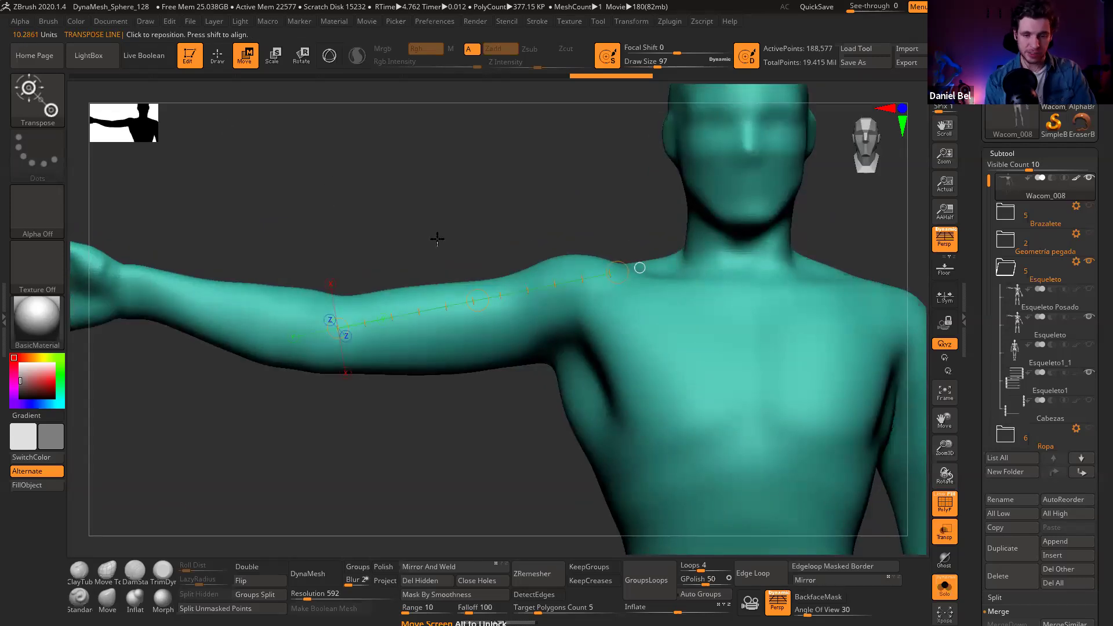
pyautogui.keyDown('ctrl'); pyautogui.moveTo(440, 294); pyautogui.dragTo(458, 280, button='right'); pyautogui.keyUp('ctrl')
# Step: Lay a transpose line about 10.4 units long from the lowered arm's shoulder to its elbow, check it from the side and return to Draw mode
pyautogui.keyDown('alt'); pyautogui.moveTo(760, 377); pyautogui.dragTo(561, 232, button='right'); pyautogui.keyUp('alt')
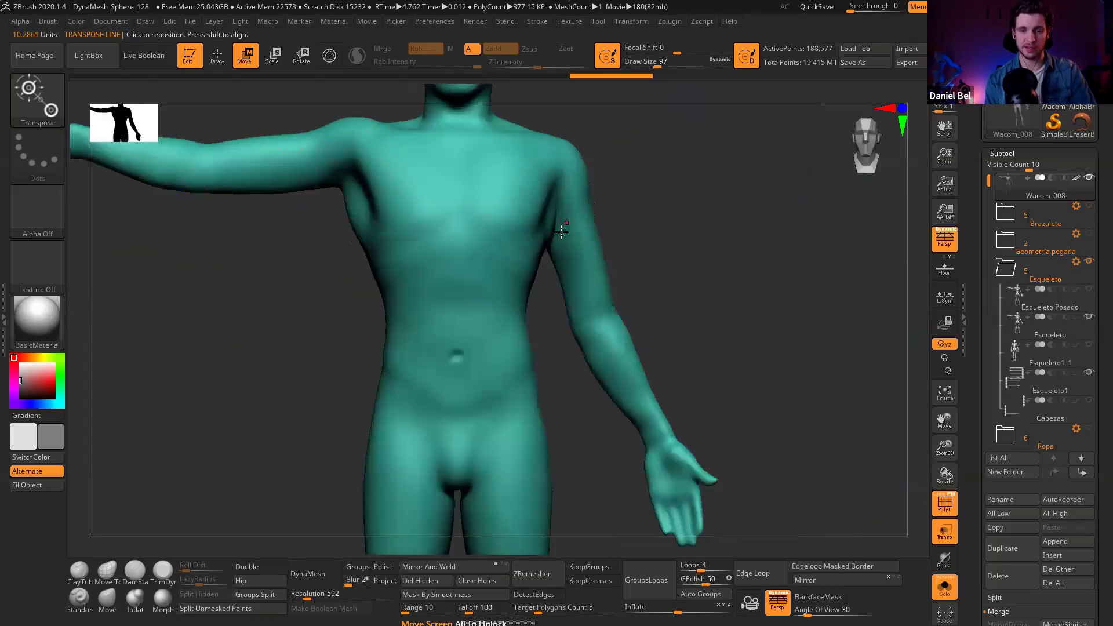
pyautogui.moveTo(549, 160)
pyautogui.mouseDown()
pyautogui.moveTo(599, 332)
pyautogui.moveTo(592, 304)
pyautogui.mouseUp()
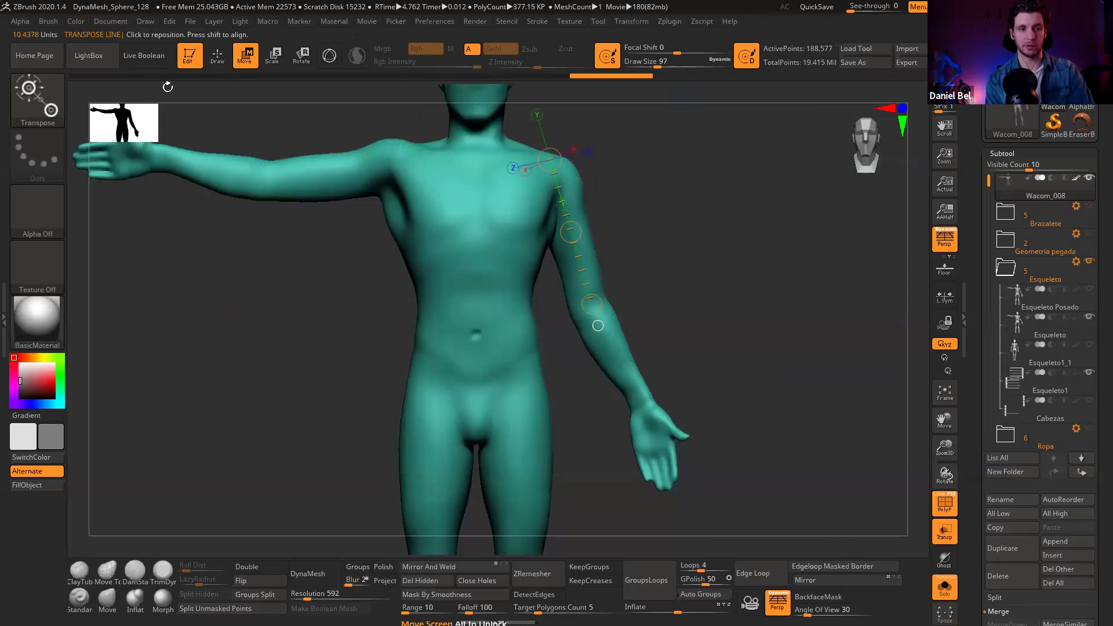
pyautogui.moveTo(489, 290); pyautogui.dragTo(476, 280, button='right')
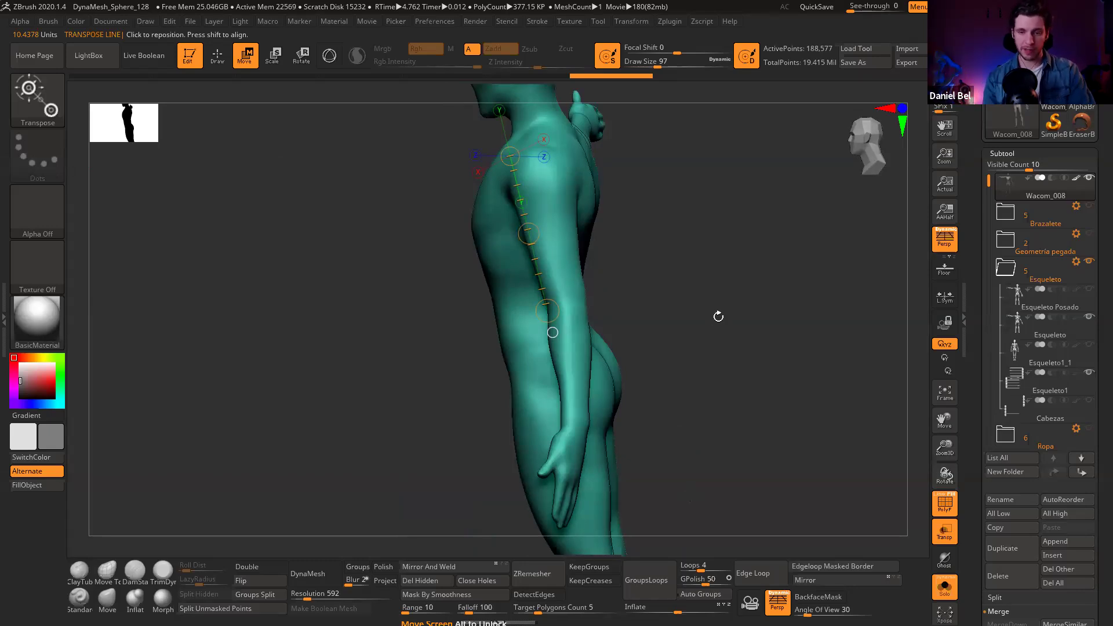
pyautogui.press('q')
pyautogui.moveTo(733, 305)
pyautogui.mouseDown(button='right')
pyautogui.moveTo(713, 266)
pyautogui.moveTo(732, 253)
pyautogui.mouseUp(button='right')
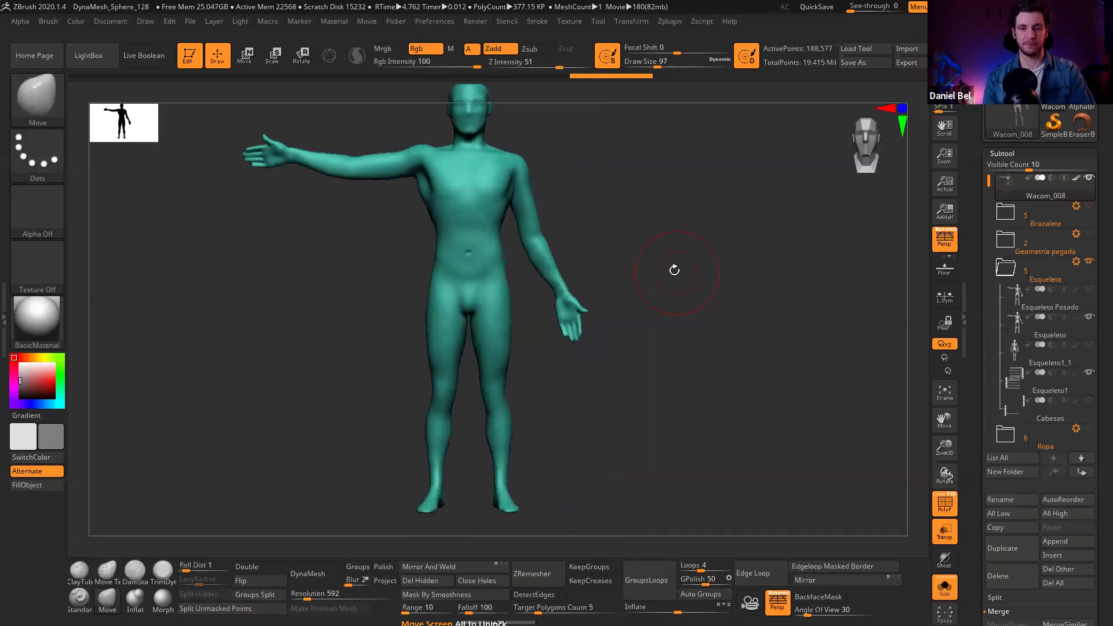
pyautogui.keyDown('alt'); pyautogui.moveTo(687, 330); pyautogui.dragTo(690, 293, button='right'); pyautogui.keyUp('alt')
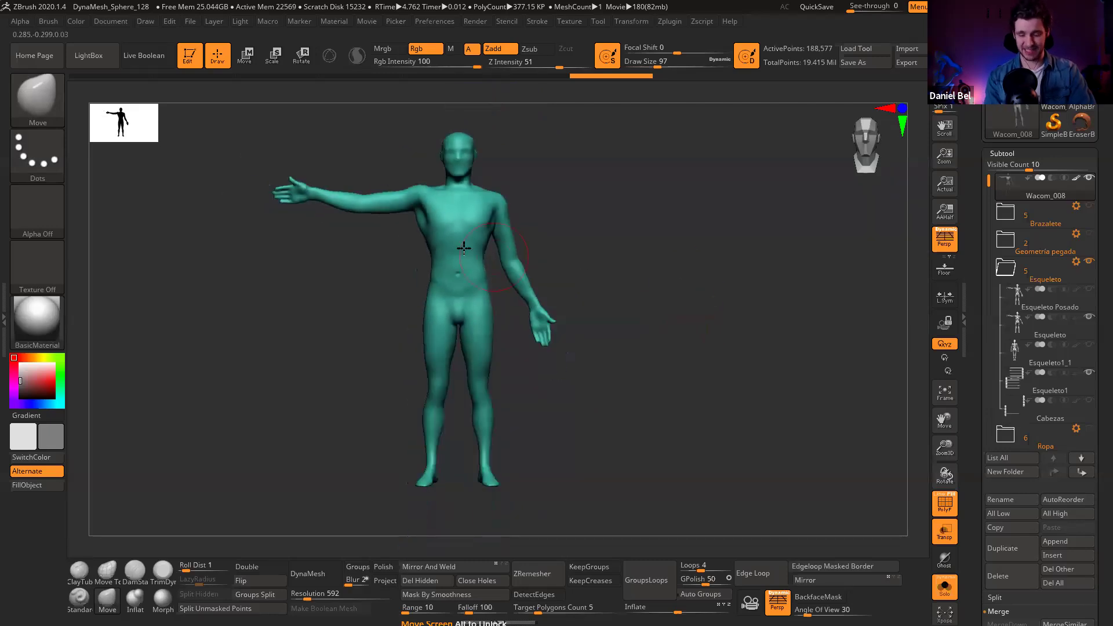
pyautogui.moveTo(462, 277); pyautogui.dragTo(454, 251, button='right')
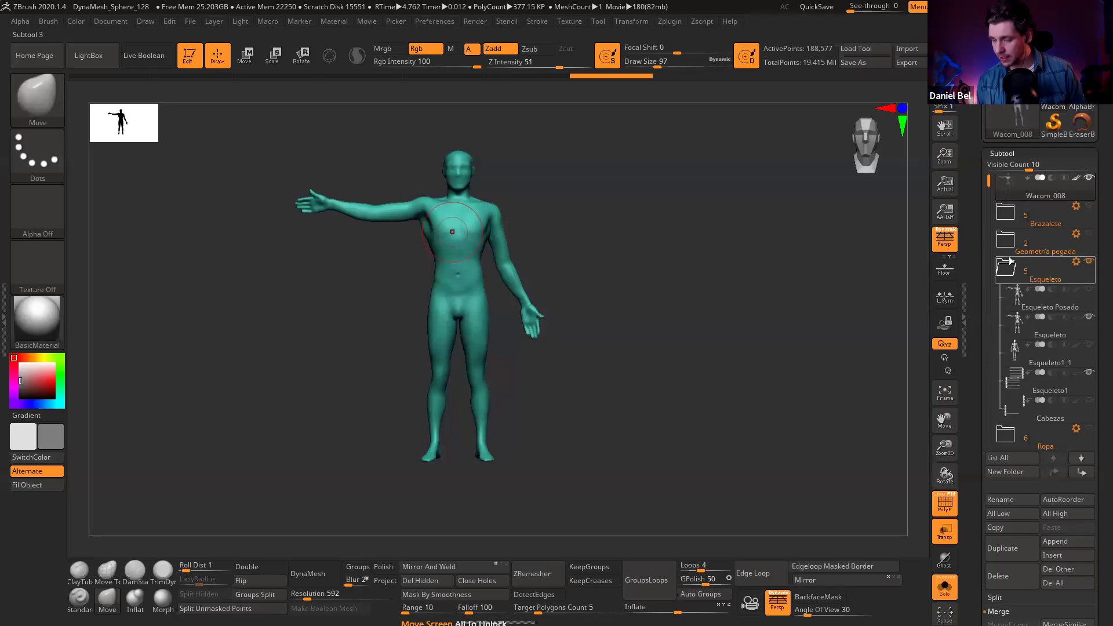
# Step: Open the Geometría pegada folder, activate its Wacom_008 subtool and hide the Esqueleto folder
pyautogui.click(1006, 238)
pyautogui.click(1013, 270)
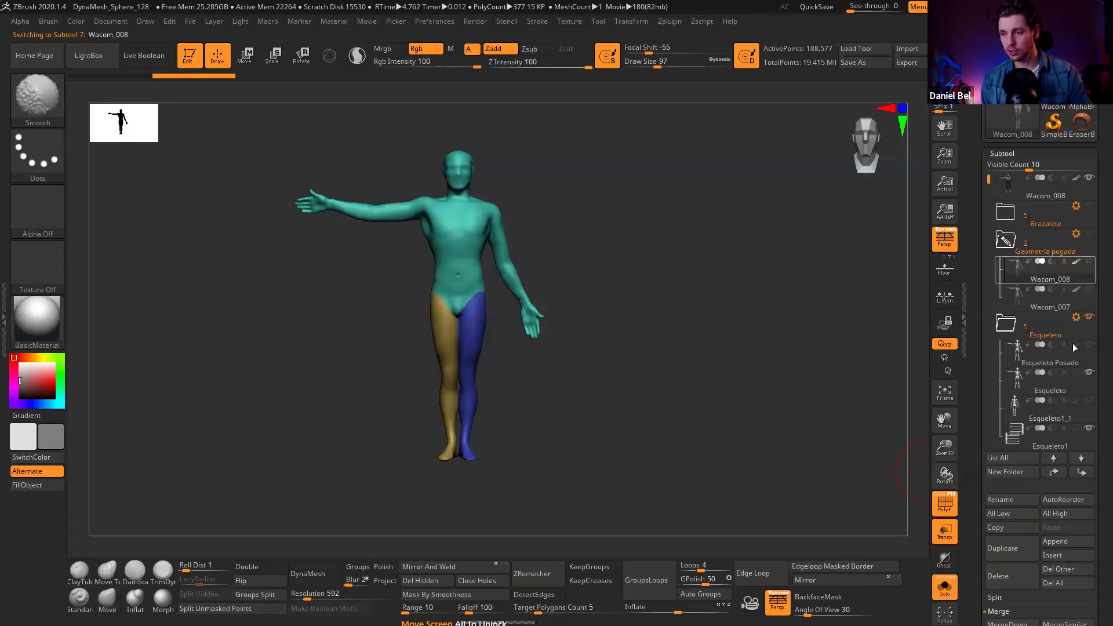
pyautogui.moveTo(1089, 339)
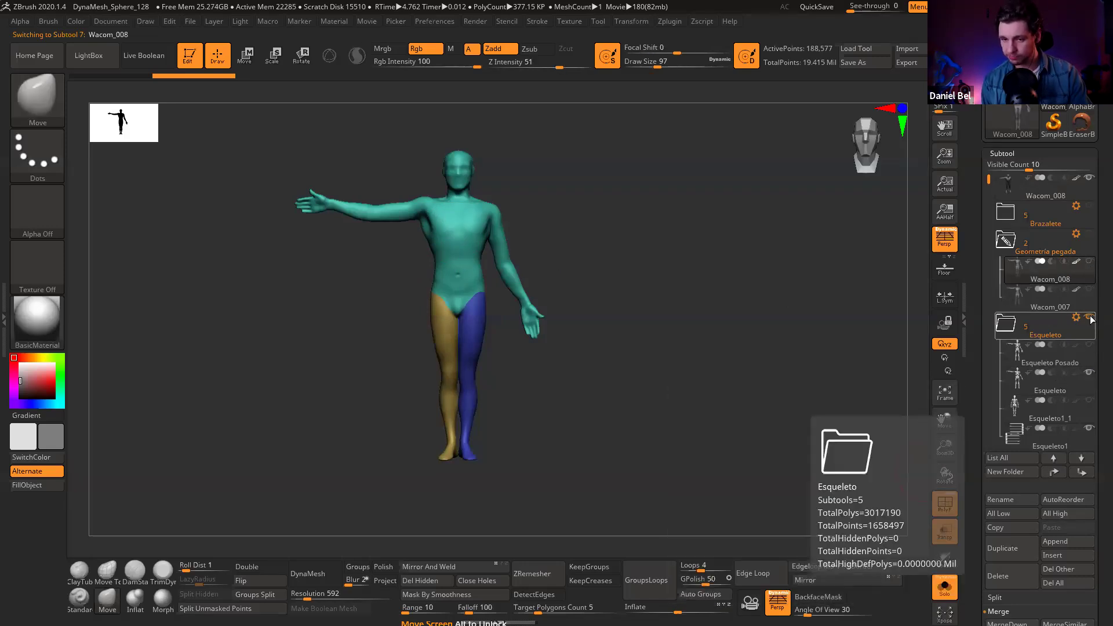
pyautogui.moveTo(447, 311)
pyautogui.keyDown('ctrl'); pyautogui.mouseDown(button='right')
pyautogui.moveTo(469, 425)
pyautogui.moveTo(448, 319)
pyautogui.mouseUp(button='right'); pyautogui.keyUp('ctrl')
pyautogui.scroll(-5, 445, 350)
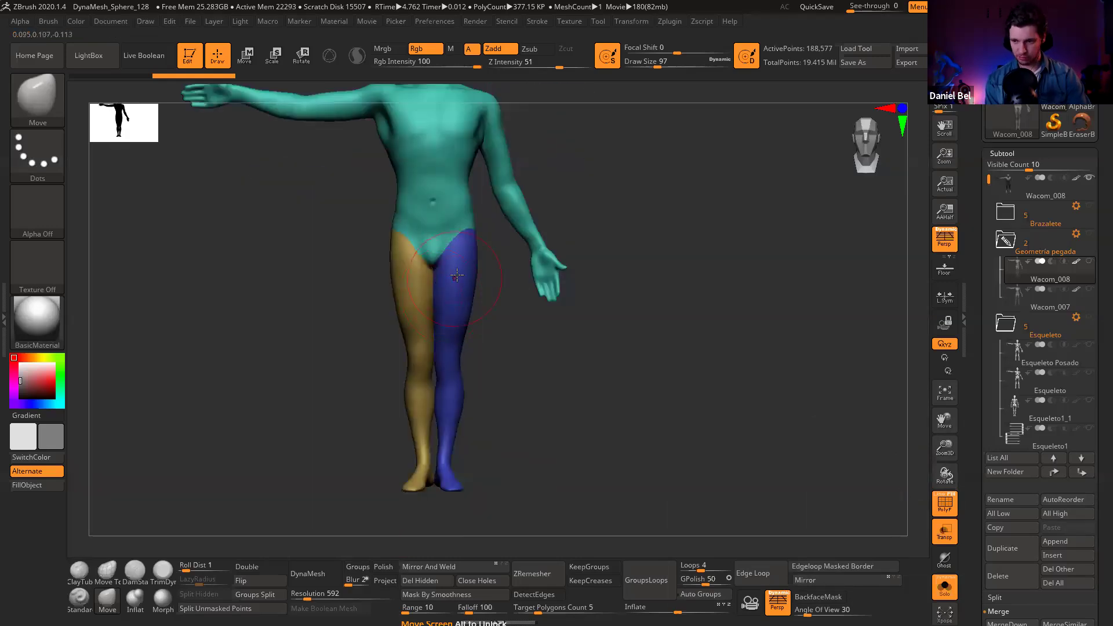
# Step: Make Wacom_007 in the Geometría pegada folder the active subtool and view the whole figure
pyautogui.click(1022, 302)
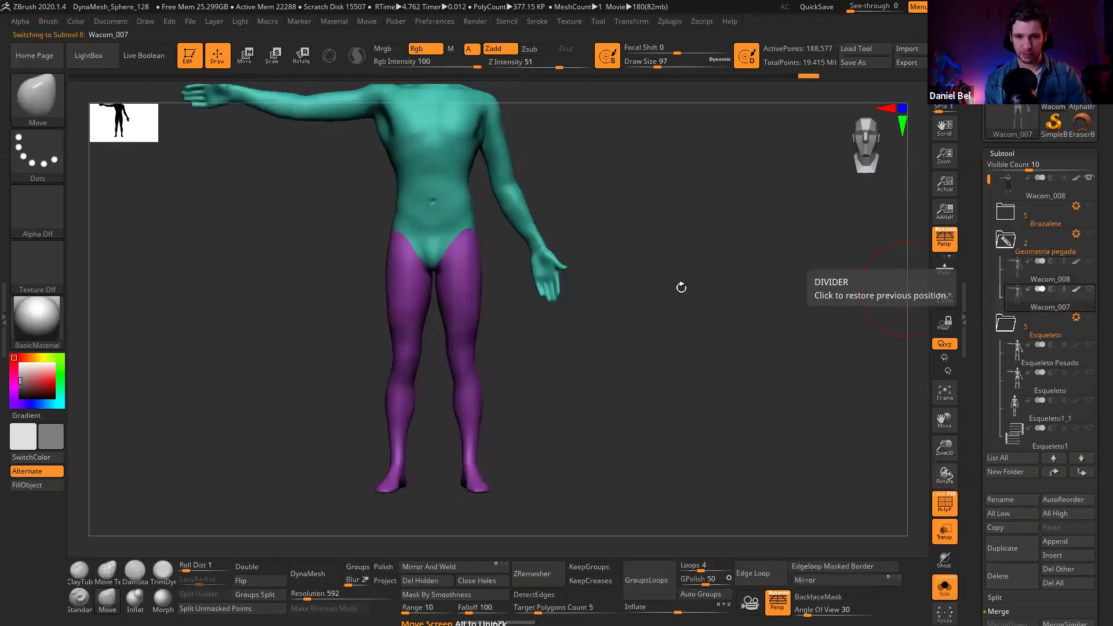
pyautogui.scroll(-1, 408, 235)
pyautogui.scroll(-1, 408, 235)
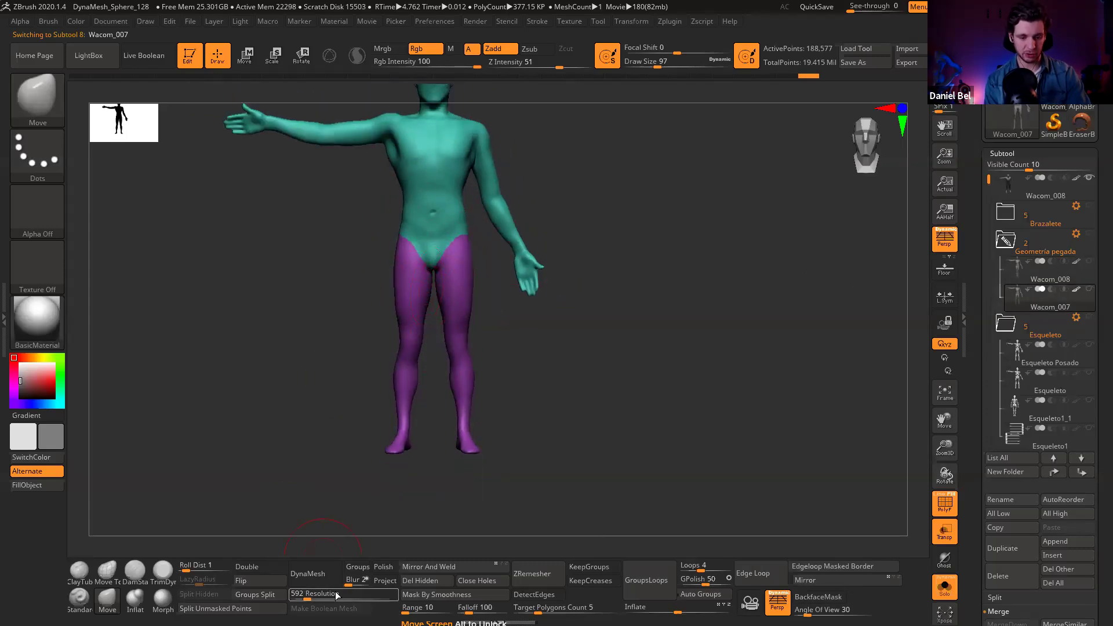
# Step: Mask everything except the legs on Wacom_007 through their polygroup, using the Rotate Transpose mode
pyautogui.scroll(2, 472, 344)
pyautogui.keyDown('ctrl'); pyautogui.moveTo(472, 344); pyautogui.dragTo(450, 243, button='right'); pyautogui.keyUp('ctrl')
pyautogui.hotkey('shift', 'f')
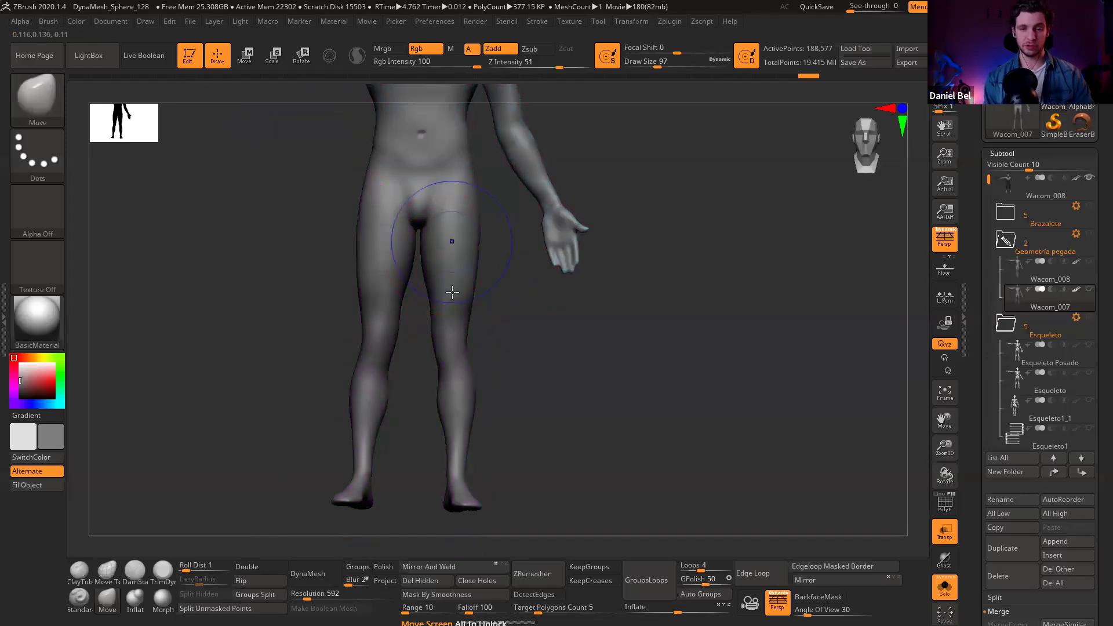
pyautogui.press('f')
pyautogui.press('r')
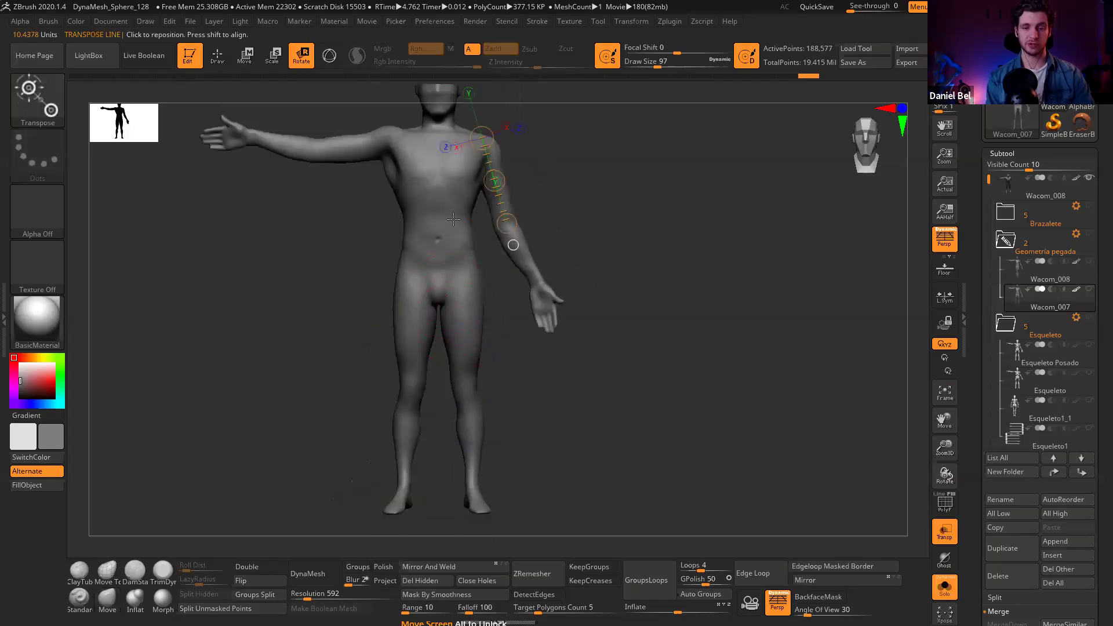
pyautogui.keyDown('ctrl'); pyautogui.click(467, 324); pyautogui.keyUp('ctrl')
pyautogui.press('q')
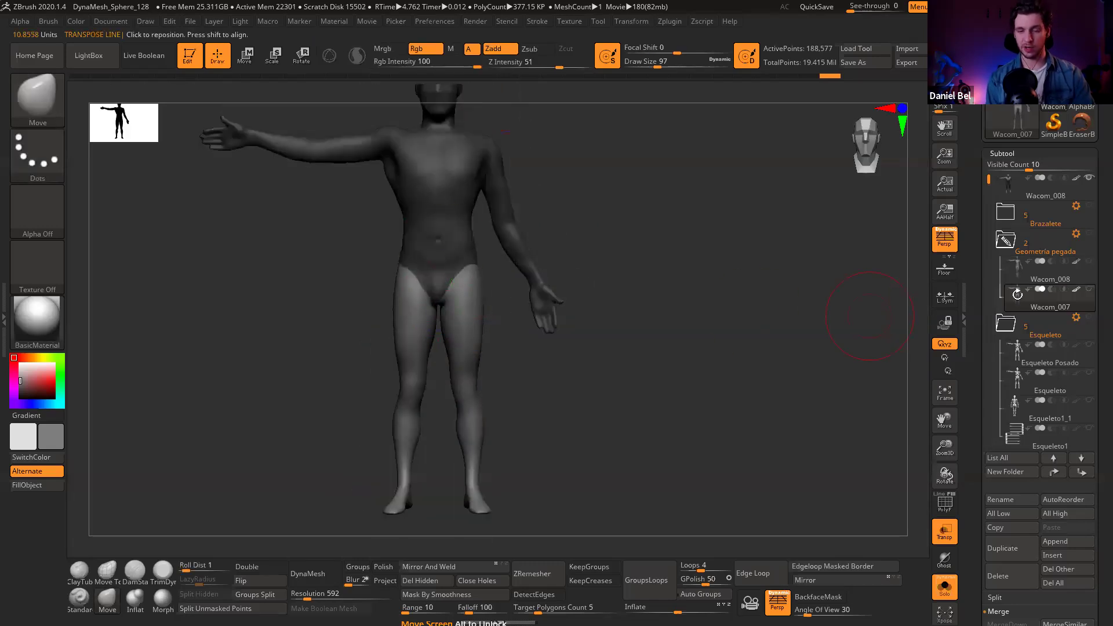
pyautogui.keyDown('ctrl'); pyautogui.moveTo(464, 400); pyautogui.dragTo(440, 346, button='right'); pyautogui.keyUp('ctrl')
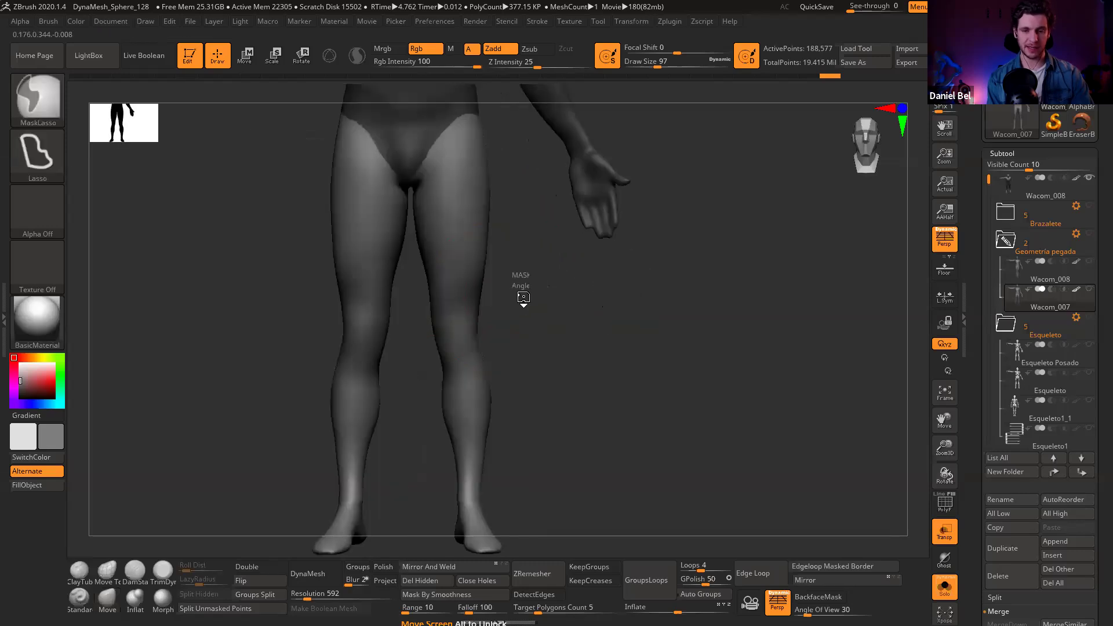
# Step: Clear the mask and merge the whole Wacom_007 body into a single polygroup
pyautogui.keyDown('ctrl'); pyautogui.moveTo(522, 295); pyautogui.dragTo(507, 263); pyautogui.keyUp('ctrl')
pyautogui.hotkey('shift', 'f')
pyautogui.hotkey('ctrl', 'w')
pyautogui.keyDown('ctrl'); pyautogui.moveTo(559, 348); pyautogui.dragTo(509, 268, button='right'); pyautogui.keyUp('ctrl')
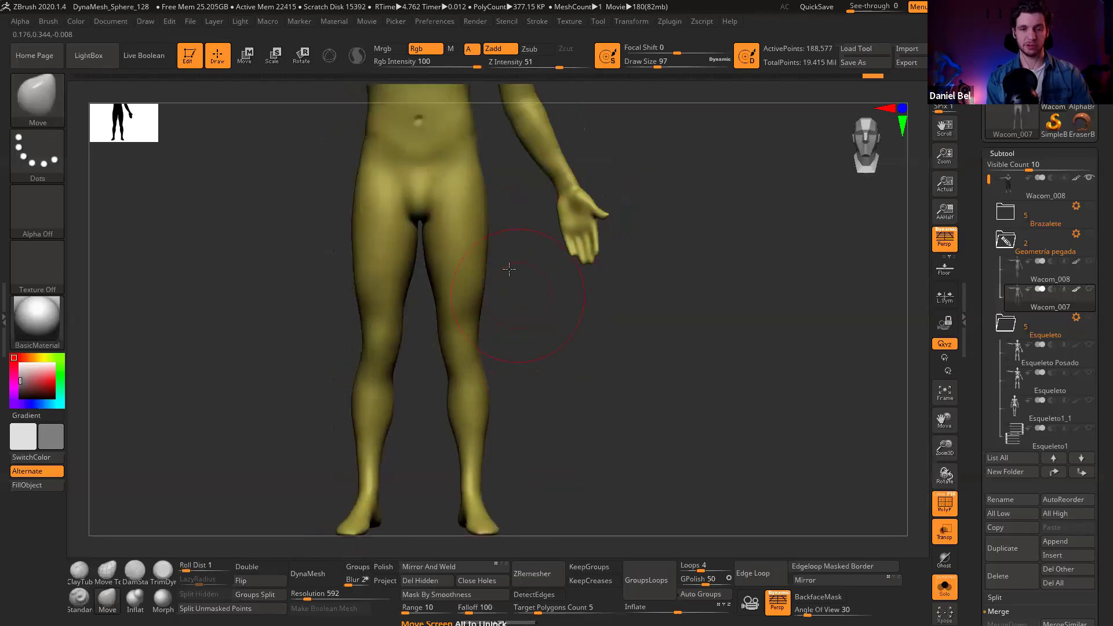
pyautogui.keyDown('ctrl'); pyautogui.moveTo(511, 207); pyautogui.dragTo(488, 193, button='right'); pyautogui.keyUp('ctrl')
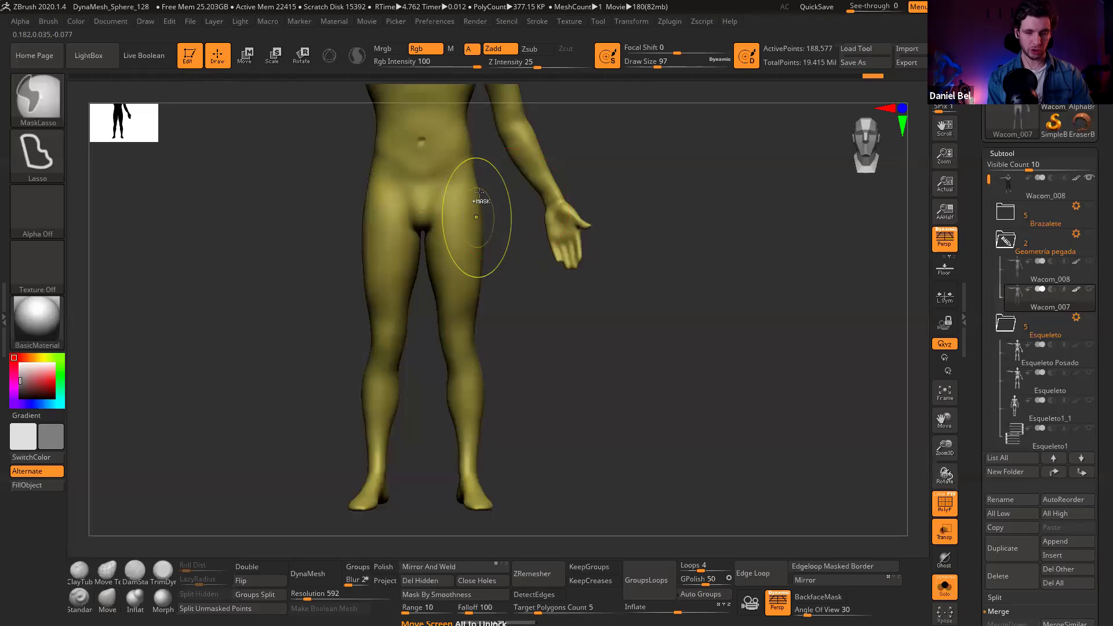
pyautogui.moveTo(485, 179)
pyautogui.keyDown('ctrl'); pyautogui.mouseDown()
pyautogui.moveTo(436, 211)
pyautogui.moveTo(424, 234)
pyautogui.moveTo(507, 551)
pyautogui.moveTo(539, 246)
pyautogui.mouseUp(); pyautogui.keyUp('ctrl')
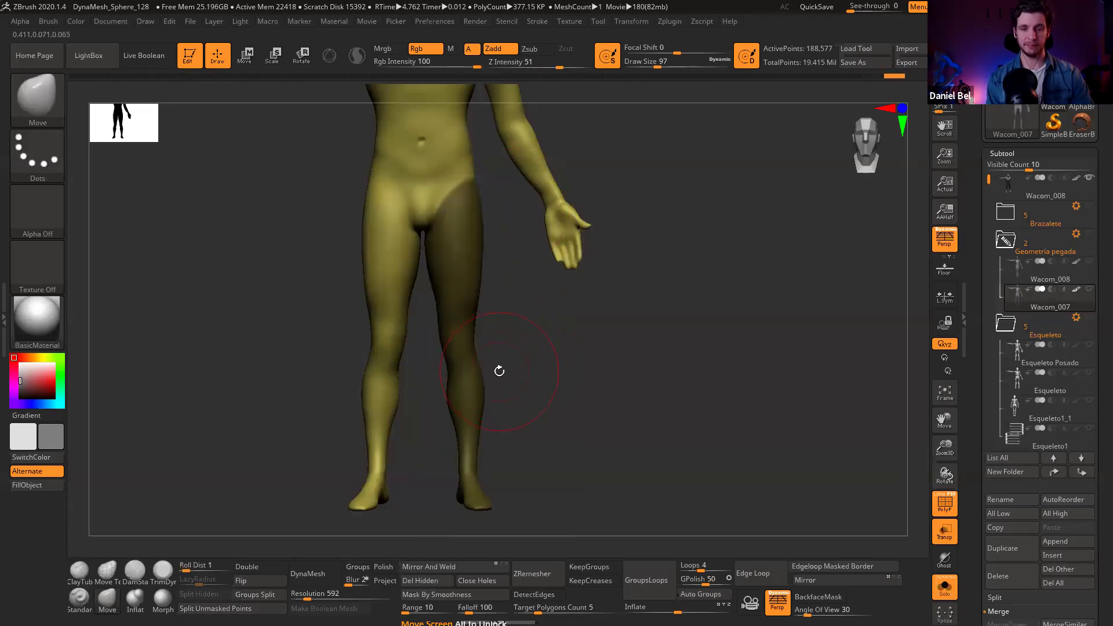
pyautogui.hotkey('ctrl', 'z')
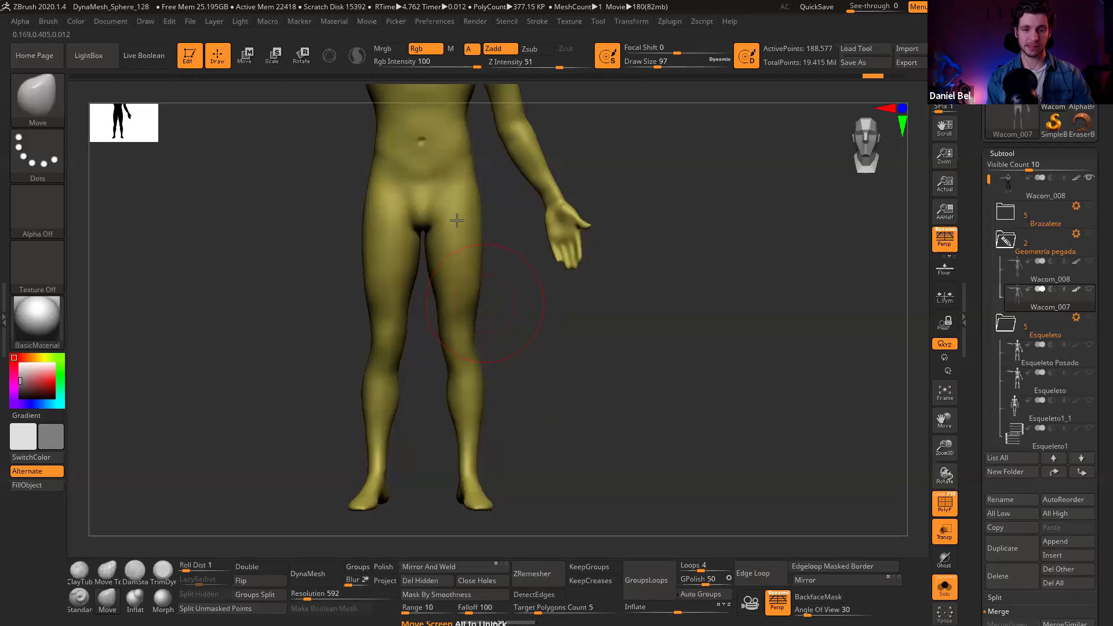
# Step: Mask both legs with MaskLasso, leaving the crotch unmasked, and turn the masked area into its own polygroup
pyautogui.moveTo(486, 183)
pyautogui.keyDown('ctrl'); pyautogui.mouseDown()
pyautogui.moveTo(419, 204)
pyautogui.moveTo(436, 458)
pyautogui.moveTo(516, 325)
pyautogui.moveTo(485, 263)
pyautogui.mouseUp(); pyautogui.keyUp('ctrl')
pyautogui.moveTo(330, 176)
pyautogui.keyDown('ctrl'); pyautogui.keyDown('alt'); pyautogui.mouseDown()
pyautogui.moveTo(397, 206)
pyautogui.moveTo(415, 231)
pyautogui.moveTo(416, 178)
pyautogui.mouseUp(); pyautogui.keyUp('alt'); pyautogui.keyUp('ctrl')
pyautogui.moveTo(391, 233)
pyautogui.mouseDown(button='right')
pyautogui.moveTo(468, 227)
pyautogui.moveTo(394, 219)
pyautogui.moveTo(298, 236)
pyautogui.moveTo(330, 241)
pyautogui.mouseUp(button='right')
pyautogui.keyDown('ctrl'); pyautogui.moveTo(530, 313); pyautogui.dragTo(541, 388); pyautogui.keyUp('ctrl')
pyautogui.hotkey('ctrl', 'z')
pyautogui.hotkey('ctrl', 'z')
pyautogui.hotkey('shift', 'f')
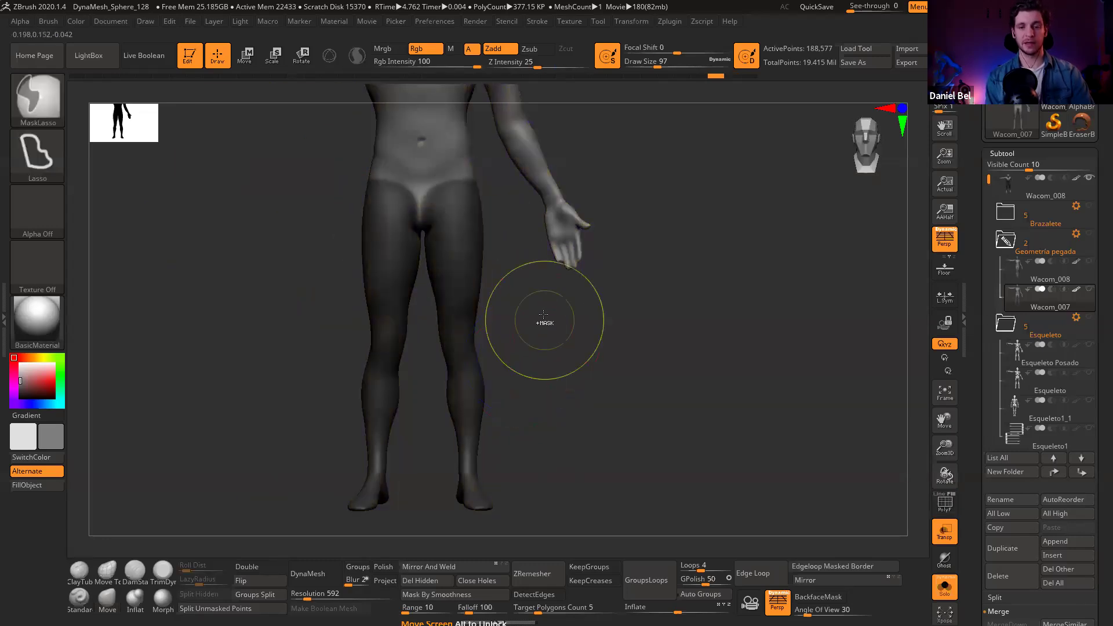
pyautogui.hotkey('shift', 'f')
pyautogui.hotkey('ctrl', 'w')
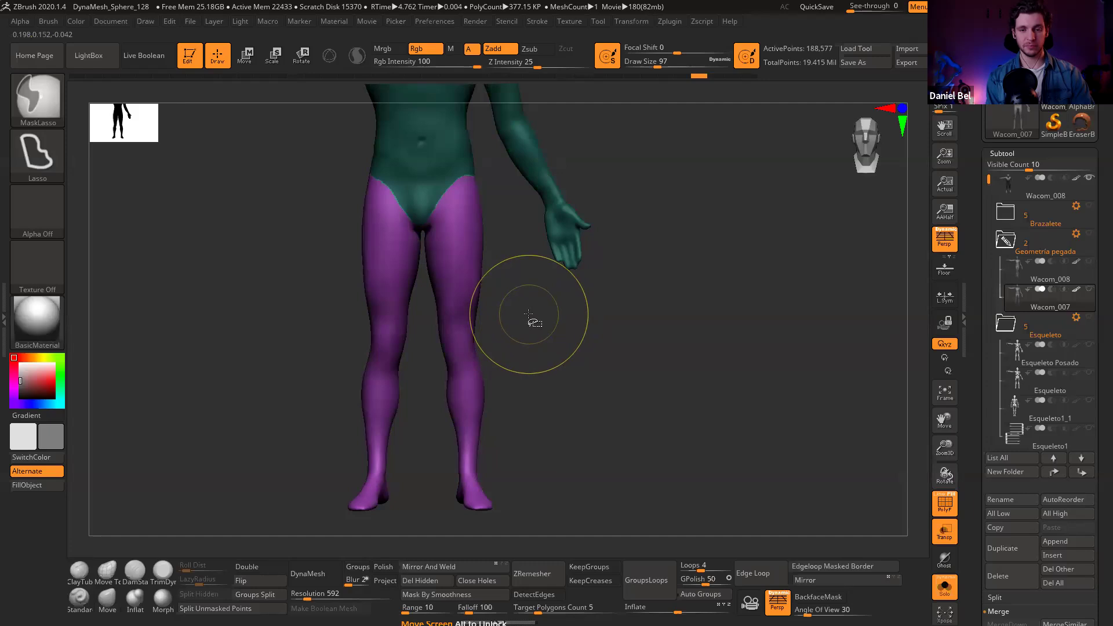
# Step: Isolate the new leg polygroup by masking the torso and arms with the Rotate Transpose mode
pyautogui.moveTo(512, 301); pyautogui.dragTo(378, 301)
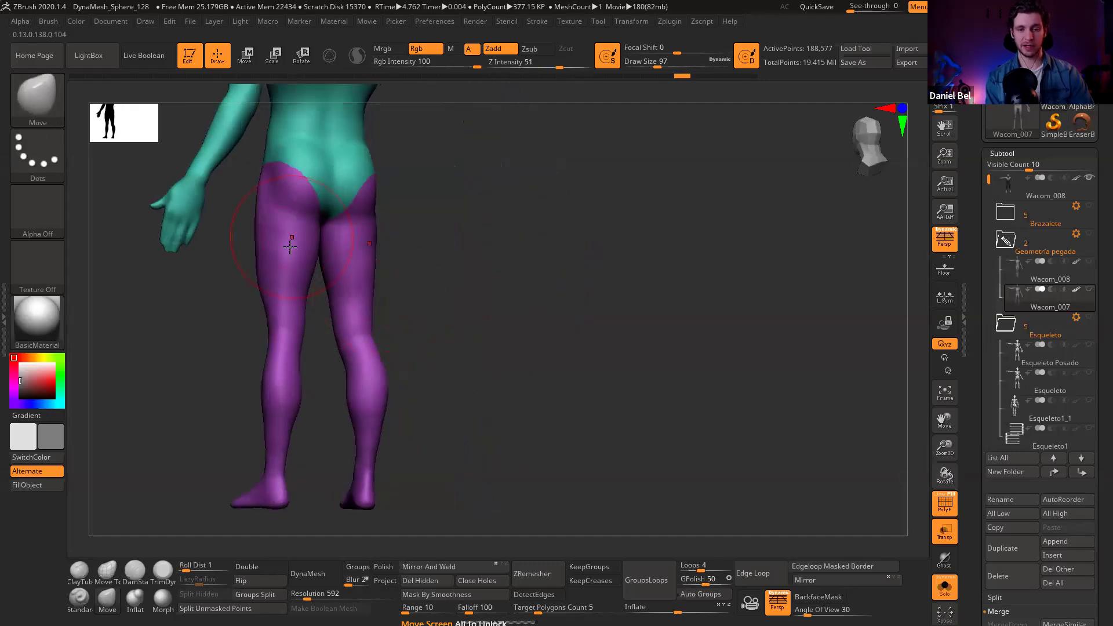
pyautogui.press('r')
pyautogui.moveTo(406, 237)
pyautogui.mouseDown()
pyautogui.moveTo(308, 219)
pyautogui.moveTo(393, 205)
pyautogui.mouseUp()
pyautogui.press('q')
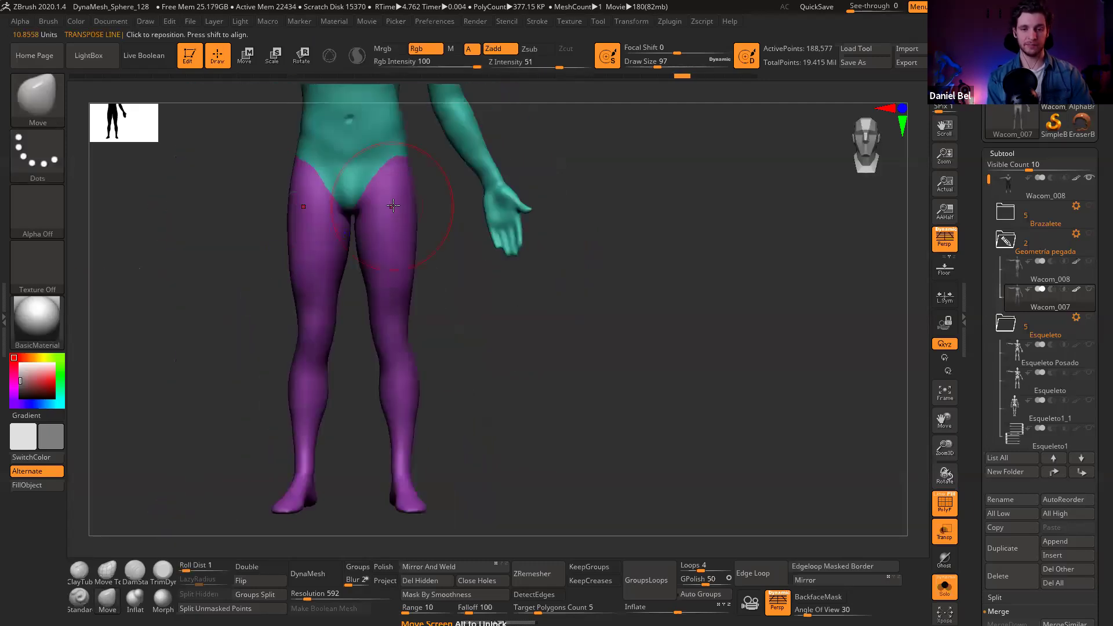
pyautogui.press('r')
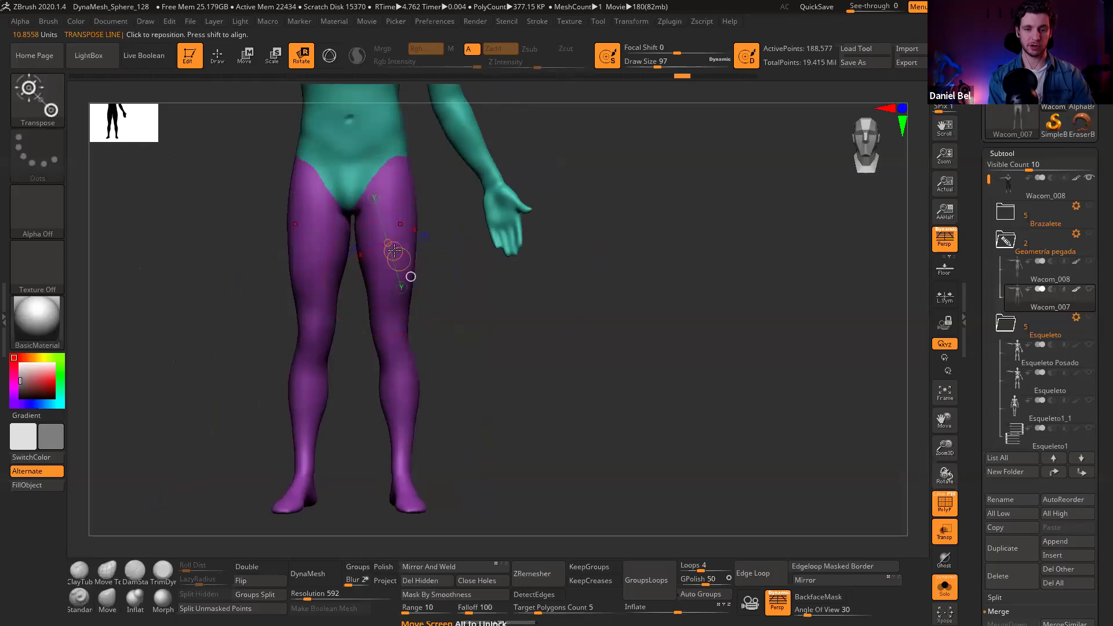
pyautogui.keyDown('ctrl'); pyautogui.click(397, 200); pyautogui.keyUp('ctrl')
pyautogui.press('q')
pyautogui.moveTo(376, 228)
pyautogui.mouseDown(button='right')
pyautogui.moveTo(373, 201)
pyautogui.moveTo(383, 251)
pyautogui.moveTo(479, 234)
pyautogui.mouseUp(button='right')
pyautogui.hotkey('shift', 'f')
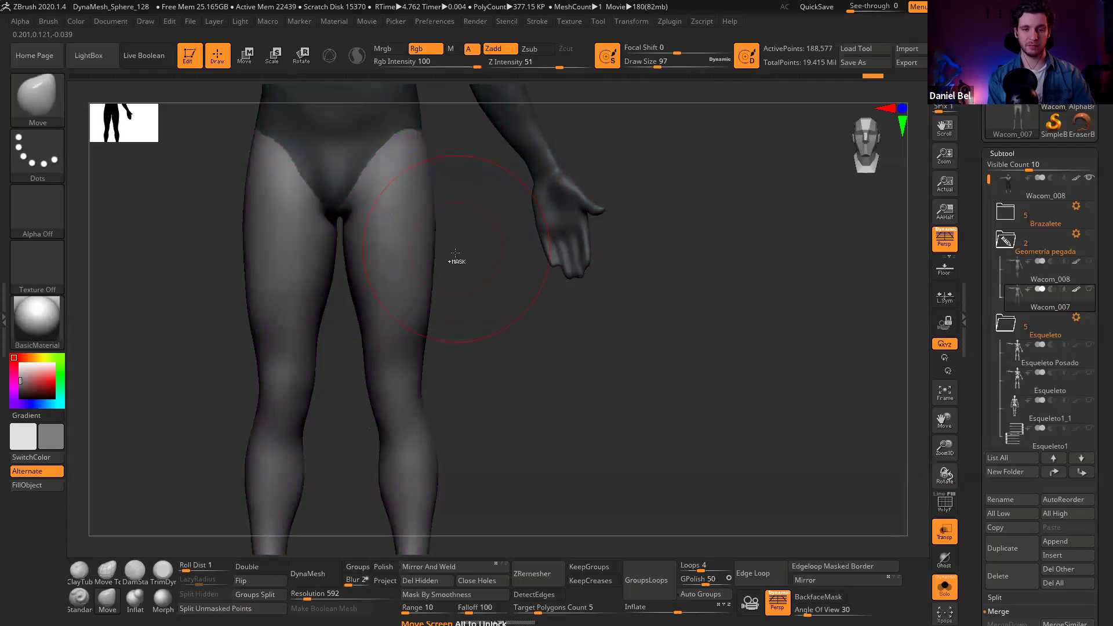
# Step: Invert the softened leg mask and draw a Transpose rotation line down the figure's left leg from hip to ankle
pyautogui.keyDown('alt'); pyautogui.moveTo(398, 225); pyautogui.dragTo(430, 297, button='right'); pyautogui.keyUp('alt')
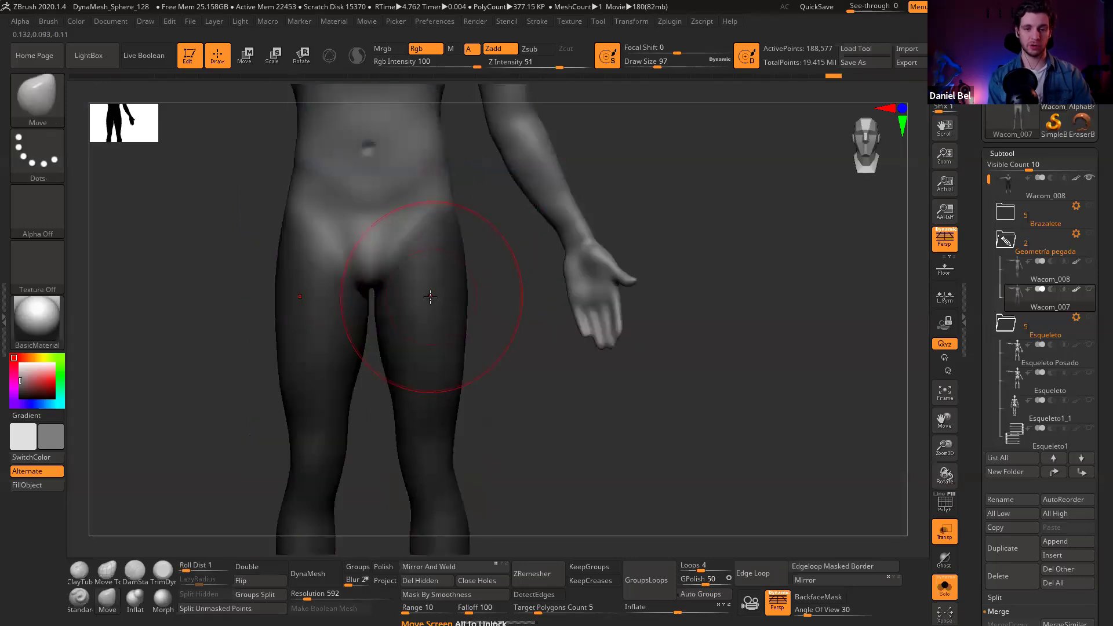
pyautogui.keyDown('ctrl'); pyautogui.click(495, 264); pyautogui.keyUp('ctrl')
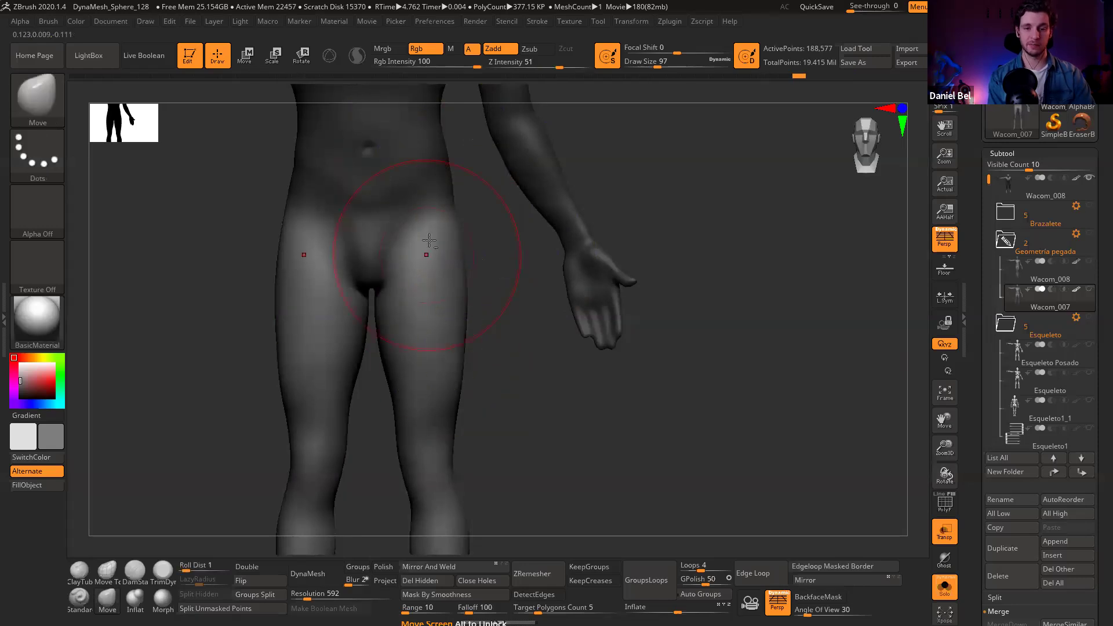
pyautogui.keyDown('ctrl'); pyautogui.moveTo(445, 225); pyautogui.dragTo(435, 249, button='right'); pyautogui.keyUp('ctrl')
pyautogui.moveTo(394, 182)
pyautogui.keyDown('ctrl'); pyautogui.mouseDown(button='right')
pyautogui.moveTo(416, 321)
pyautogui.moveTo(470, 228)
pyautogui.moveTo(463, 273)
pyautogui.mouseUp(button='right'); pyautogui.keyUp('ctrl')
pyautogui.press('r')
pyautogui.moveTo(461, 208)
pyautogui.keyDown('shift'); pyautogui.mouseDown()
pyautogui.moveTo(461, 453)
pyautogui.moveTo(495, 430)
pyautogui.moveTo(481, 387)
pyautogui.moveTo(463, 427)
pyautogui.moveTo(524, 424)
pyautogui.moveTo(478, 444)
pyautogui.moveTo(522, 422)
pyautogui.moveTo(512, 412)
pyautogui.moveTo(524, 434)
pyautogui.mouseUp(); pyautogui.keyUp('shift')
# Step: Undo the mask softening and inversion, and return to Draw mode with the polygroup colours shown
pyautogui.hotkey('ctrl', 'z')
pyautogui.hotkey('ctrl', 'z')
pyautogui.hotkey('ctrl', 'z')
pyautogui.hotkey('ctrl', 'z')
pyautogui.hotkey('ctrl', 'z')
pyautogui.hotkey('ctrl', 'z')
pyautogui.hotkey('ctrl', 'z')
pyautogui.keyDown('ctrl'); pyautogui.click(516, 425); pyautogui.keyUp('ctrl')
pyautogui.hotkey('ctrl', 'z')
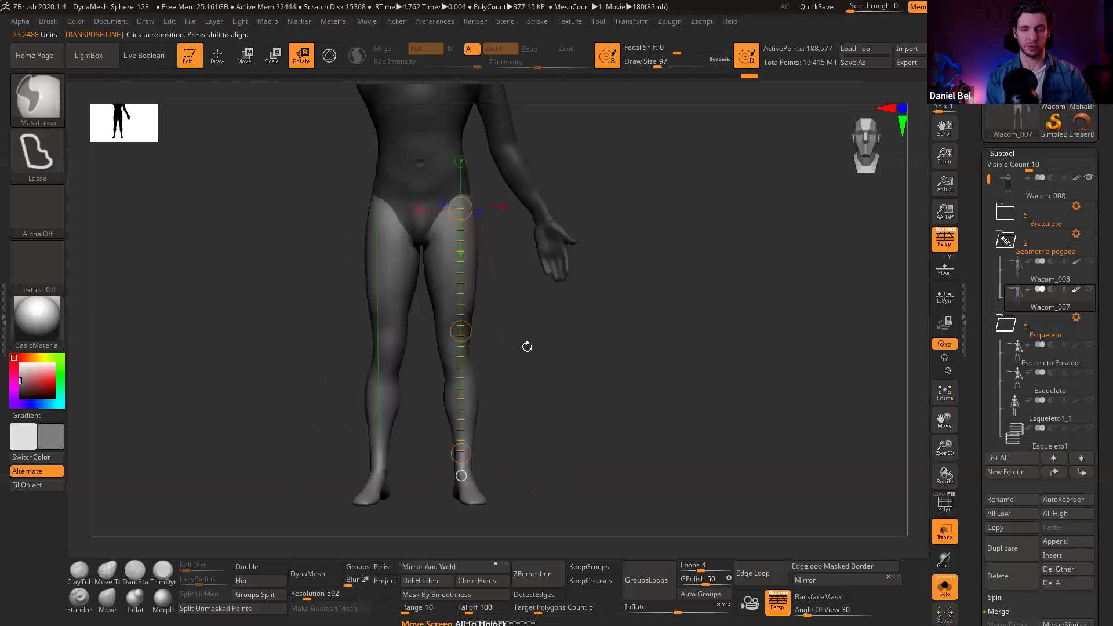
pyautogui.press('q')
pyautogui.hotkey('shift', 'f')
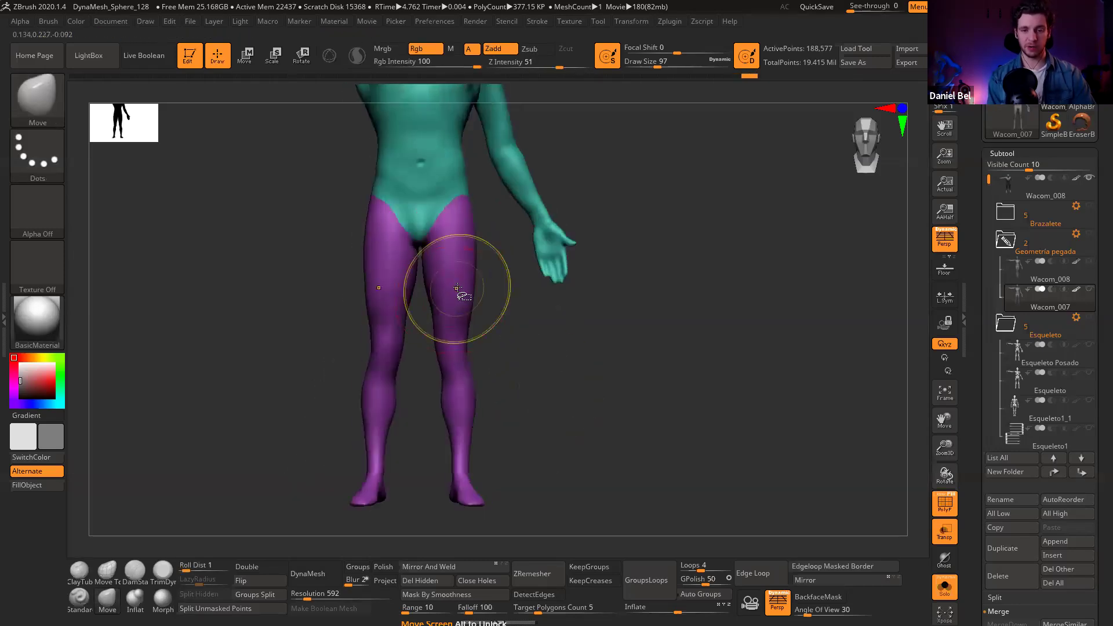
# Step: Show only the leg polygroup of Wacom_007 and look at the Wacom_008 subtool's polygroups for comparison
pyautogui.keyDown('ctrl'); pyautogui.keyDown('shift'); pyautogui.click(451, 291); pyautogui.keyUp('shift'); pyautogui.keyUp('ctrl')
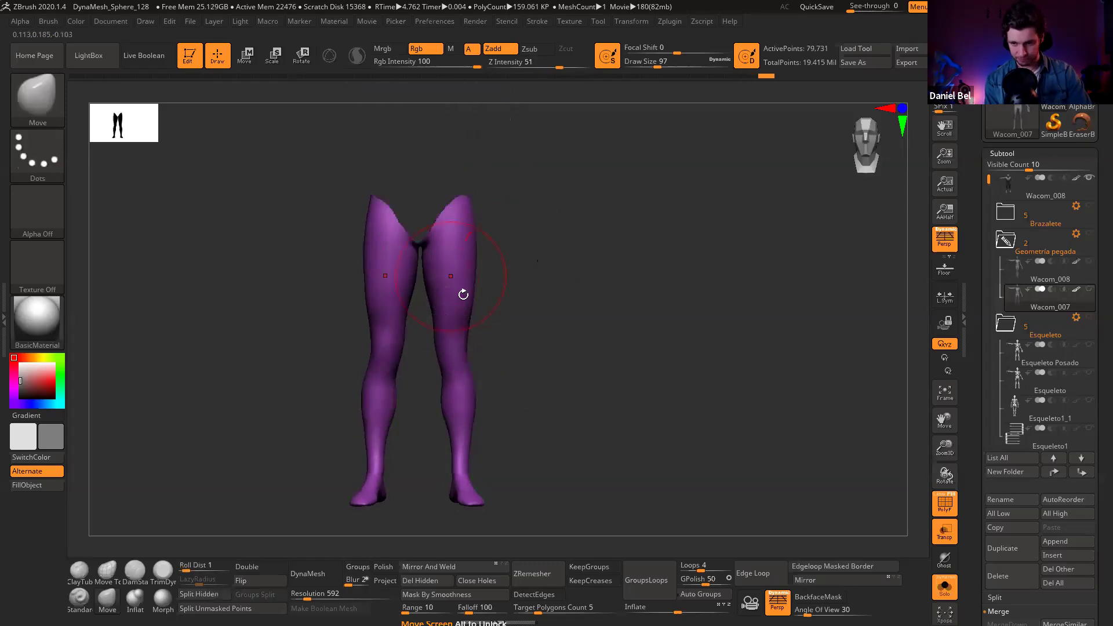
pyautogui.click(1021, 271)
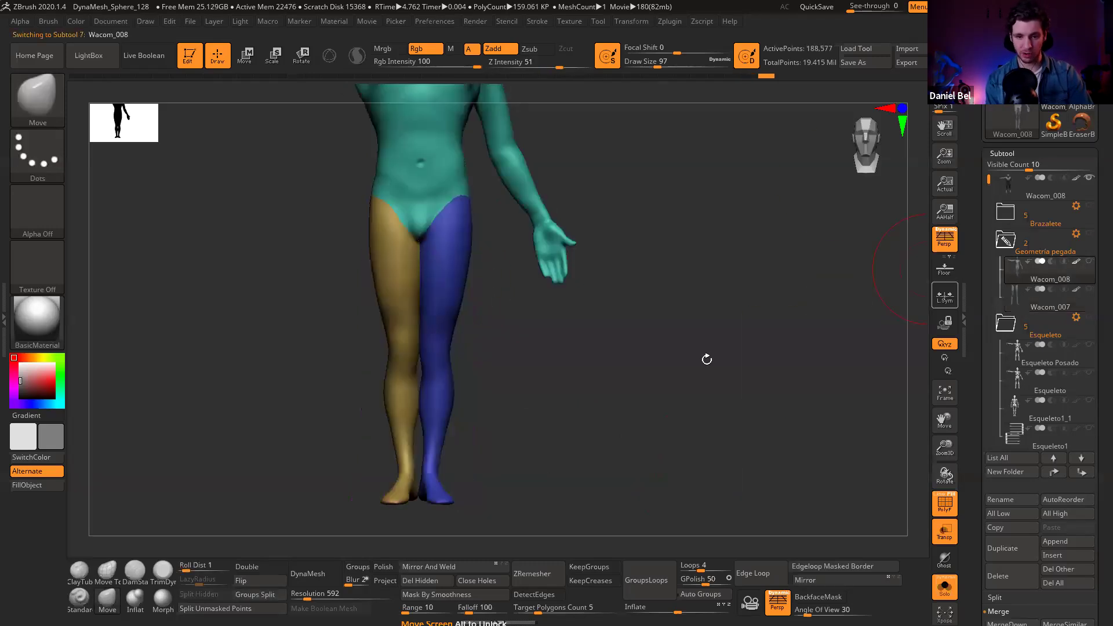
pyautogui.click(1018, 306)
# Step: Set the brush draw size to 13 and turn off perspective for the isolated legs
pyautogui.keyDown('alt'); pyautogui.moveTo(435, 238); pyautogui.dragTo(450, 400, button='right'); pyautogui.keyUp('alt')
pyautogui.press('s')
pyautogui.moveTo(405, 218)
pyautogui.mouseDown()
pyautogui.moveTo(384, 218)
pyautogui.moveTo(386, 232)
pyautogui.mouseUp()
pyautogui.moveTo(387, 338); pyautogui.dragTo(380, 192)
pyautogui.keyDown('alt'); pyautogui.moveTo(378, 186); pyautogui.dragTo(386, 227, button='right'); pyautogui.keyUp('alt')
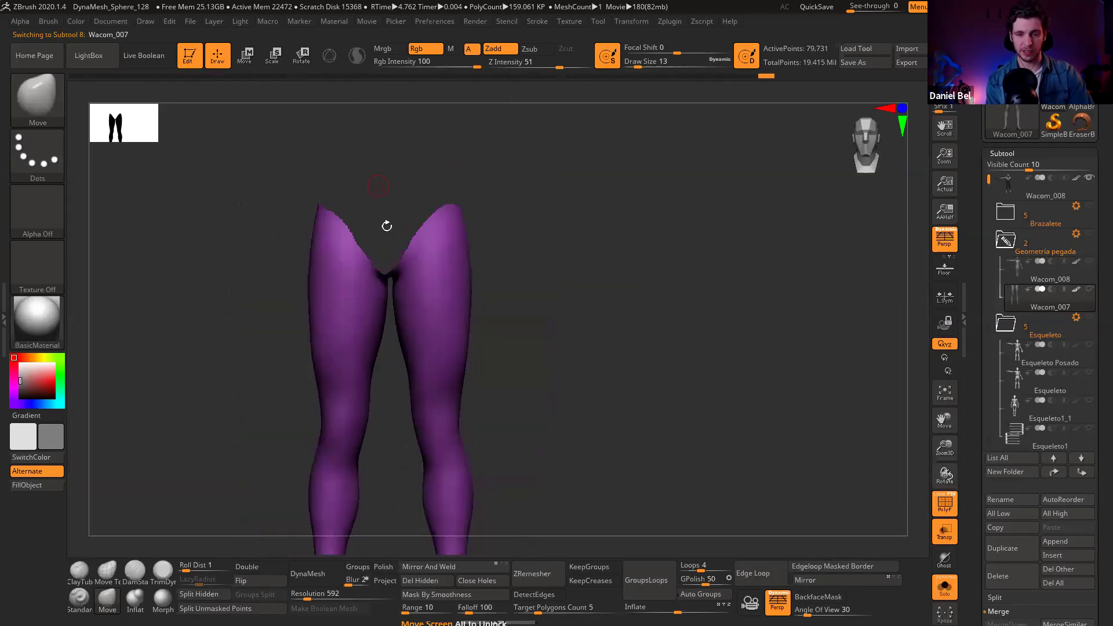
pyautogui.keyDown('alt'); pyautogui.moveTo(496, 227); pyautogui.dragTo(512, 259); pyautogui.keyUp('alt')
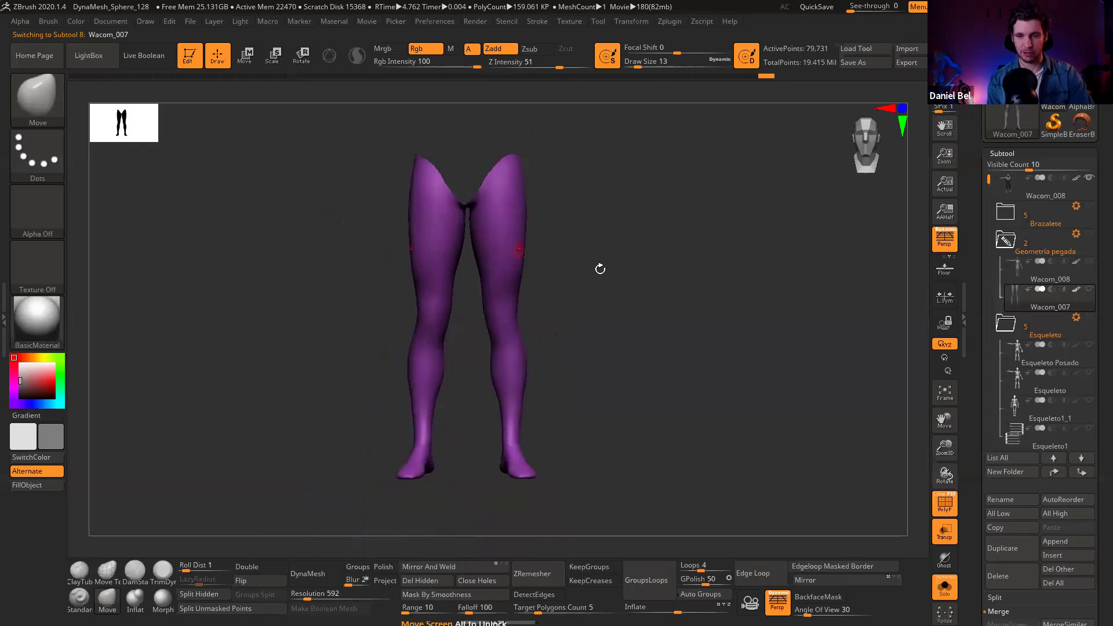
pyautogui.keyDown('shift'); pyautogui.moveTo(756, 297); pyautogui.dragTo(749, 312); pyautogui.keyUp('shift')
pyautogui.keyDown('alt'); pyautogui.moveTo(754, 270); pyautogui.dragTo(745, 303); pyautogui.keyUp('alt')
pyautogui.scroll(-2, 724, 290)
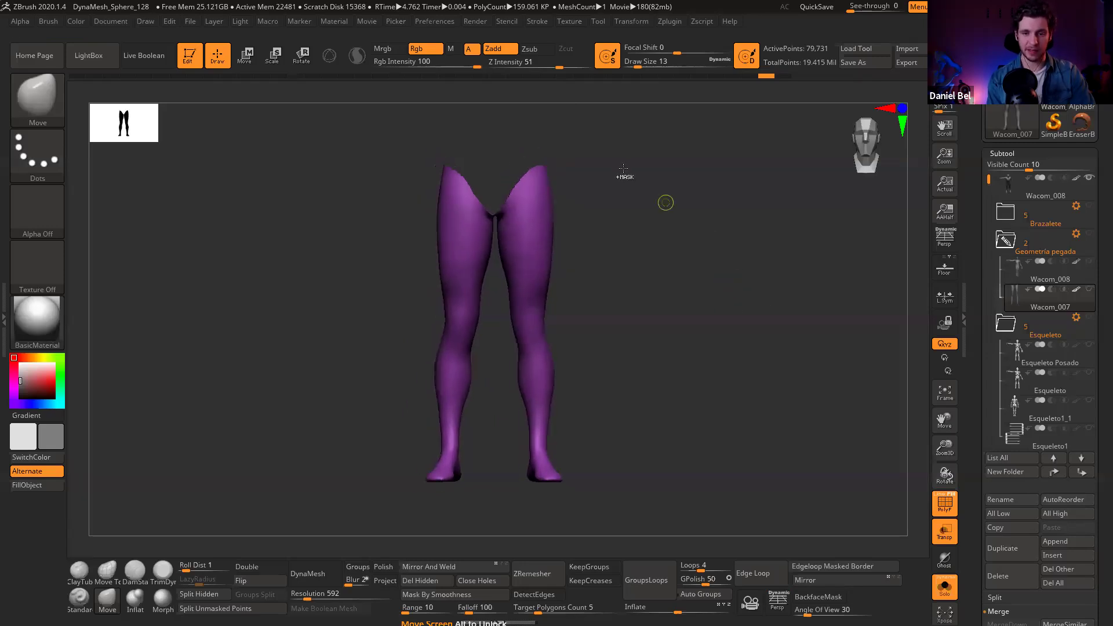
# Step: Try giving the figure's left leg its own polygroup by masking it with a MaskPen rectangle
pyautogui.keyDown('ctrl'); pyautogui.moveTo(654, 135); pyautogui.dragTo(484, 504); pyautogui.keyUp('ctrl')
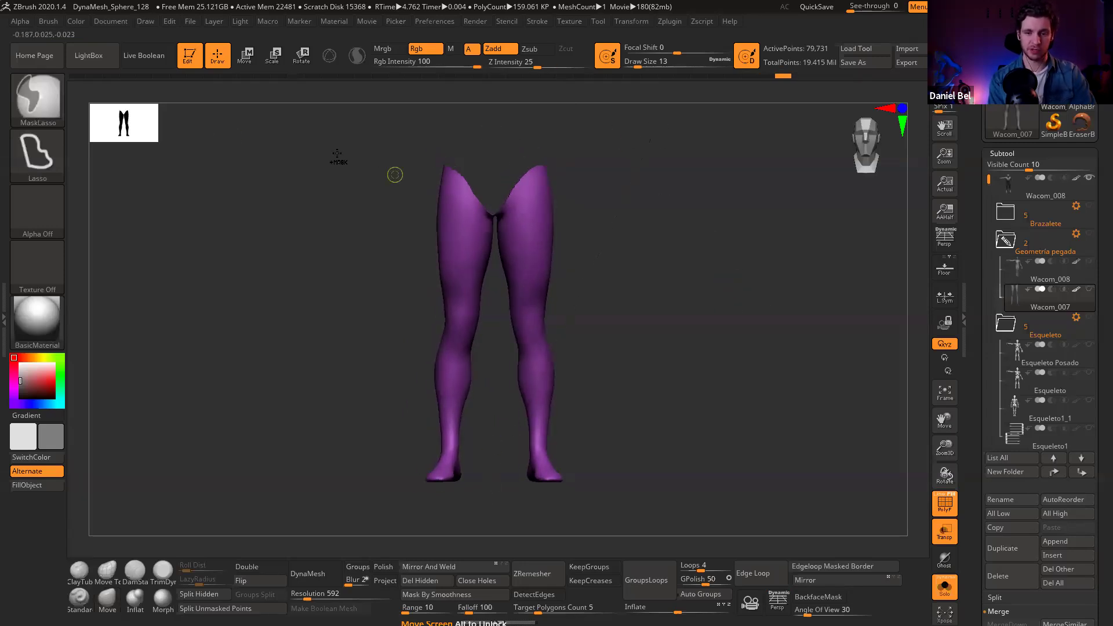
pyautogui.keyDown('ctrl'); pyautogui.click(38, 97); pyautogui.keyUp('ctrl')
pyautogui.click(226, 108)
pyautogui.moveTo(654, 137)
pyautogui.keyDown('ctrl'); pyautogui.mouseDown()
pyautogui.moveTo(524, 521)
pyautogui.moveTo(494, 526)
pyautogui.mouseUp(); pyautogui.keyUp('ctrl')
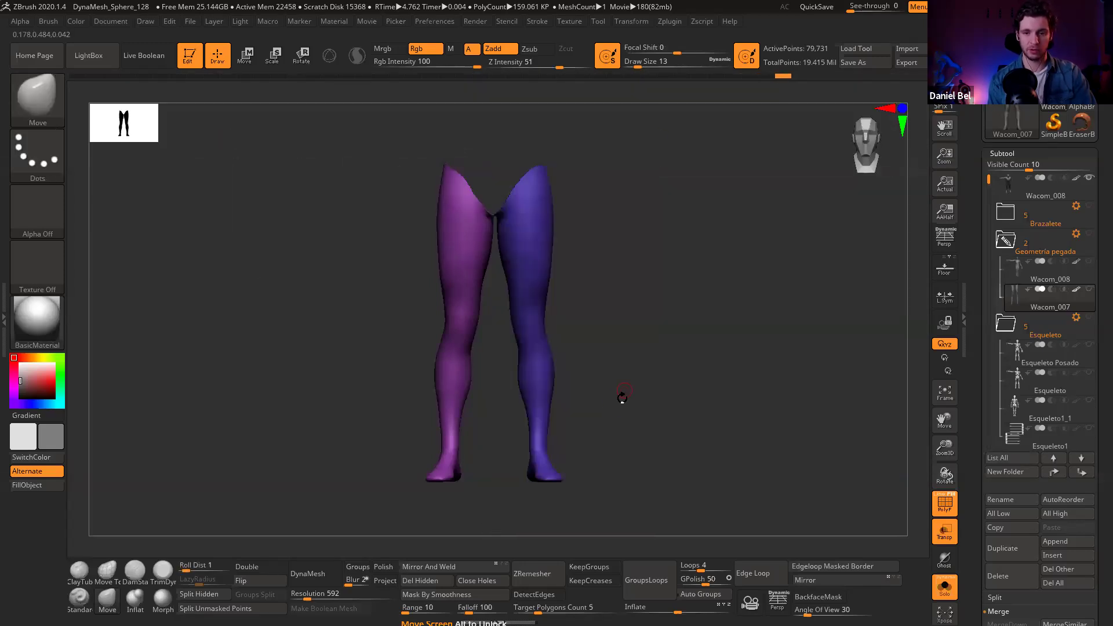
pyautogui.moveTo(644, 360); pyautogui.dragTo(646, 256)
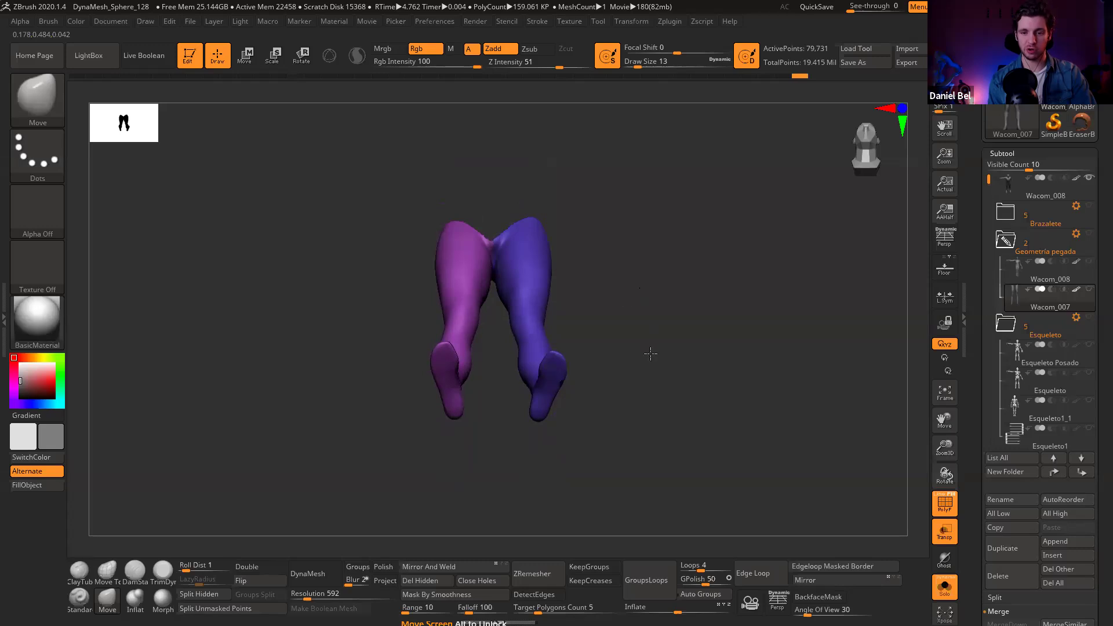
pyautogui.keyDown('shift'); pyautogui.moveTo(651, 354); pyautogui.dragTo(651, 351); pyautogui.keyUp('shift')
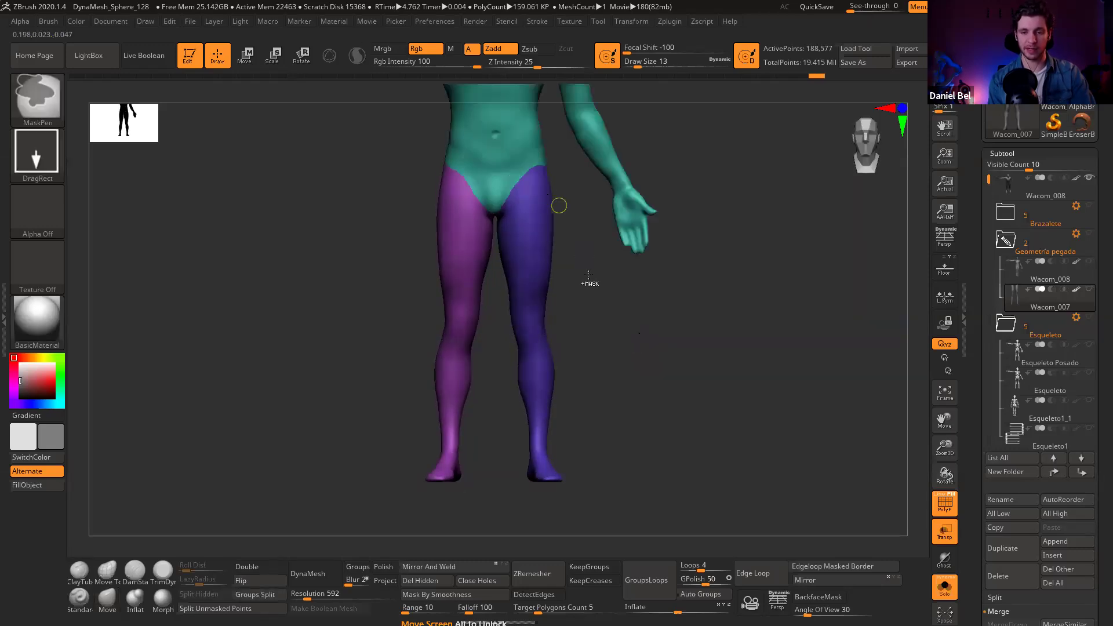
pyautogui.hotkey('ctrl', 'z')
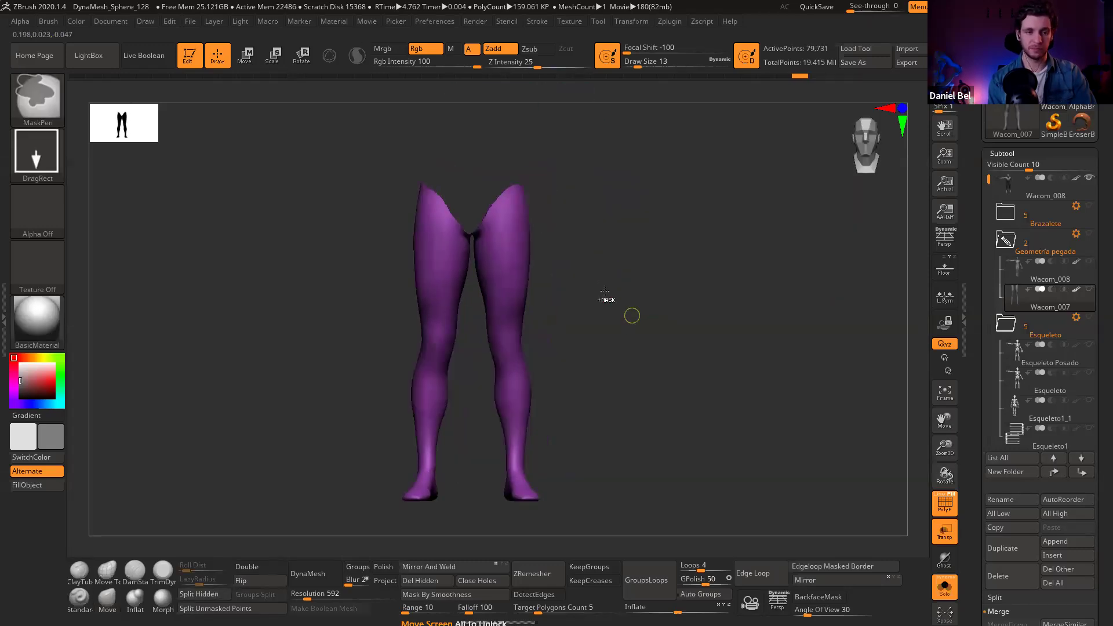
# Step: Try masking the figure's left leg with a vertical MaskCurve line between the legs
pyautogui.keyDown('ctrl'); pyautogui.click(40, 97); pyautogui.keyUp('ctrl')
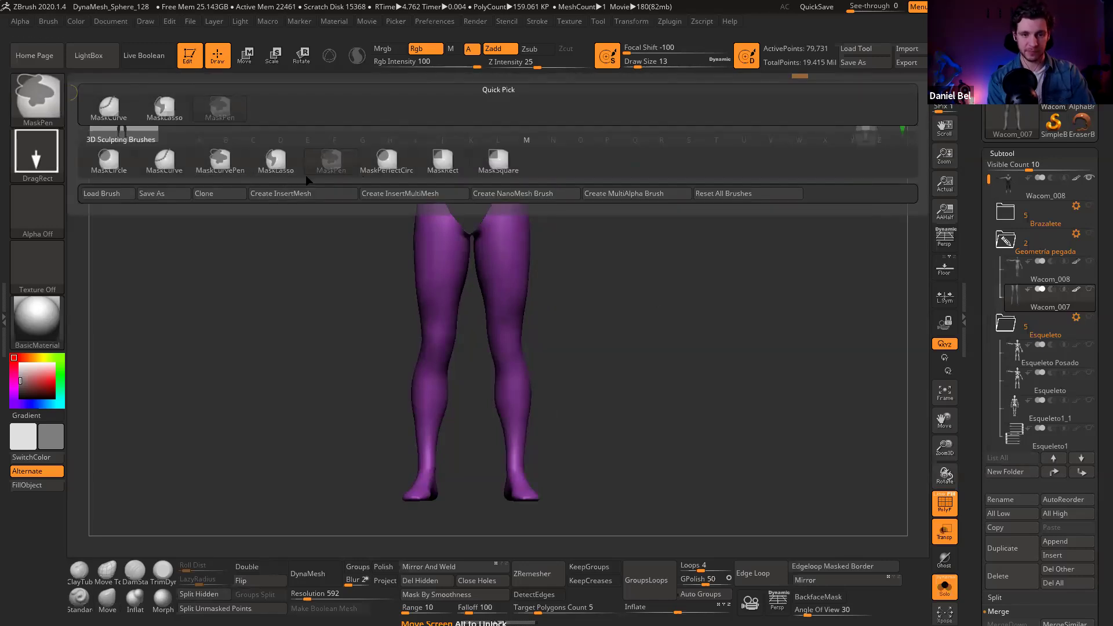
pyautogui.moveTo(167, 169)
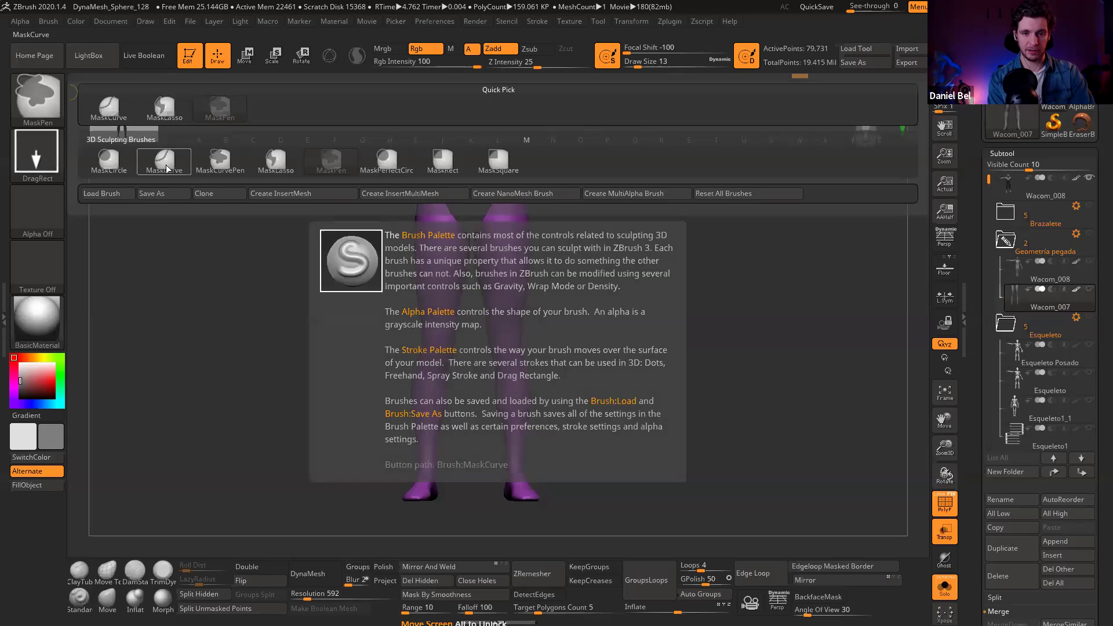
pyautogui.click(167, 169)
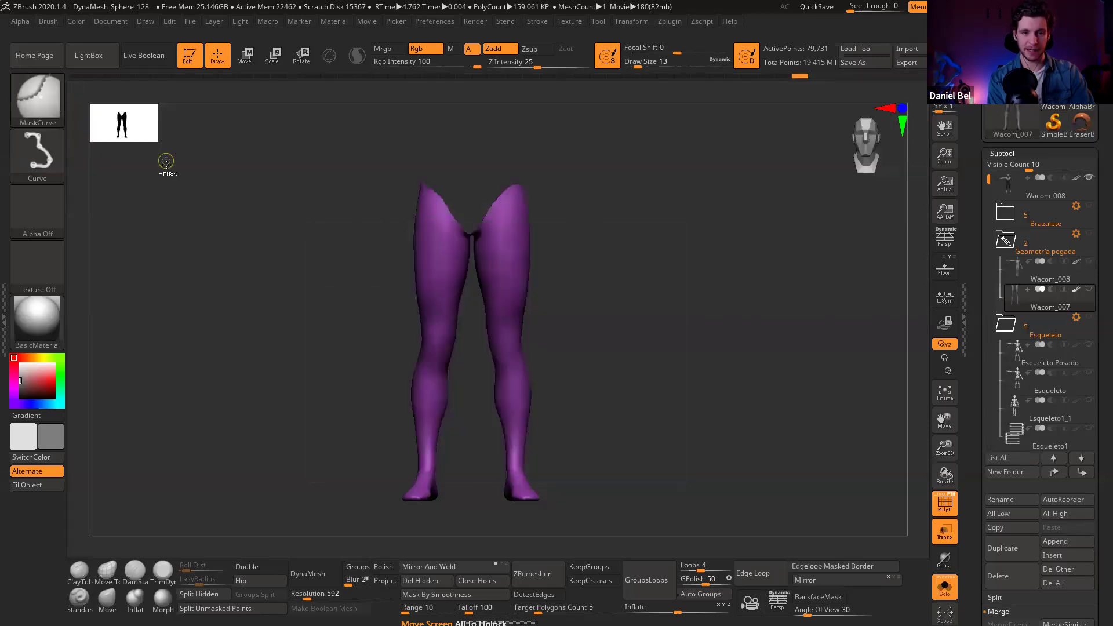
pyautogui.moveTo(466, 111)
pyautogui.mouseDown()
pyautogui.moveTo(461, 481)
pyautogui.moveTo(477, 521)
pyautogui.moveTo(525, 502)
pyautogui.mouseUp()
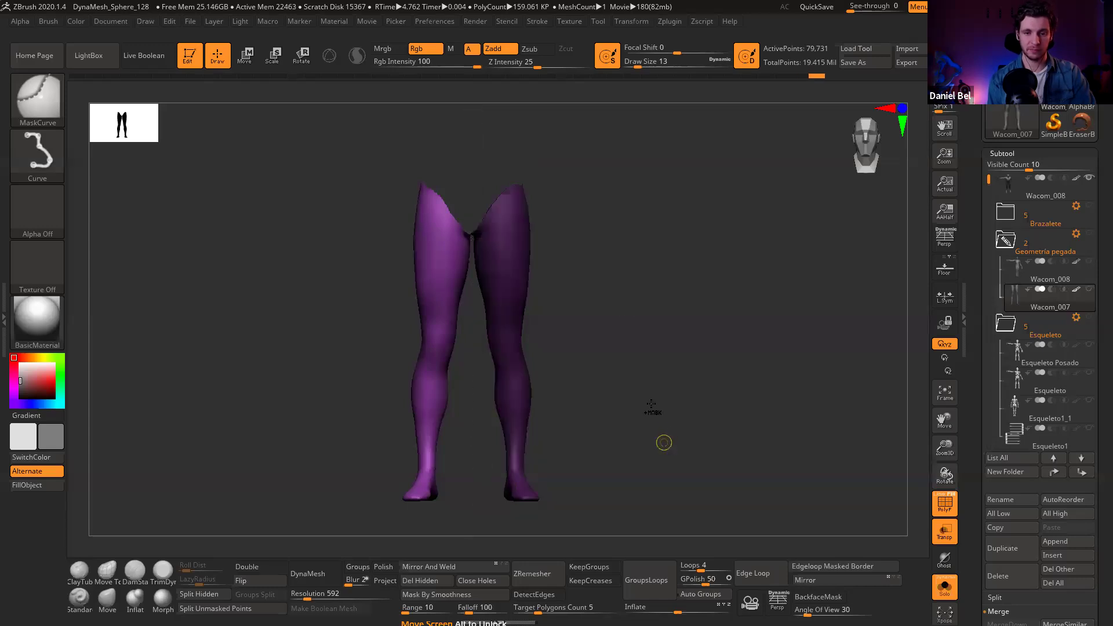
pyautogui.keyDown('ctrl'); pyautogui.click(606, 340); pyautogui.keyUp('ctrl')
# Step: Split the isolated legs into two polygroups with a vertical SliceCurve cut between them, and show the whole body again
pyautogui.hotkey('ctrl', 'shift')
pyautogui.click(44, 93)
pyautogui.click(37, 104)
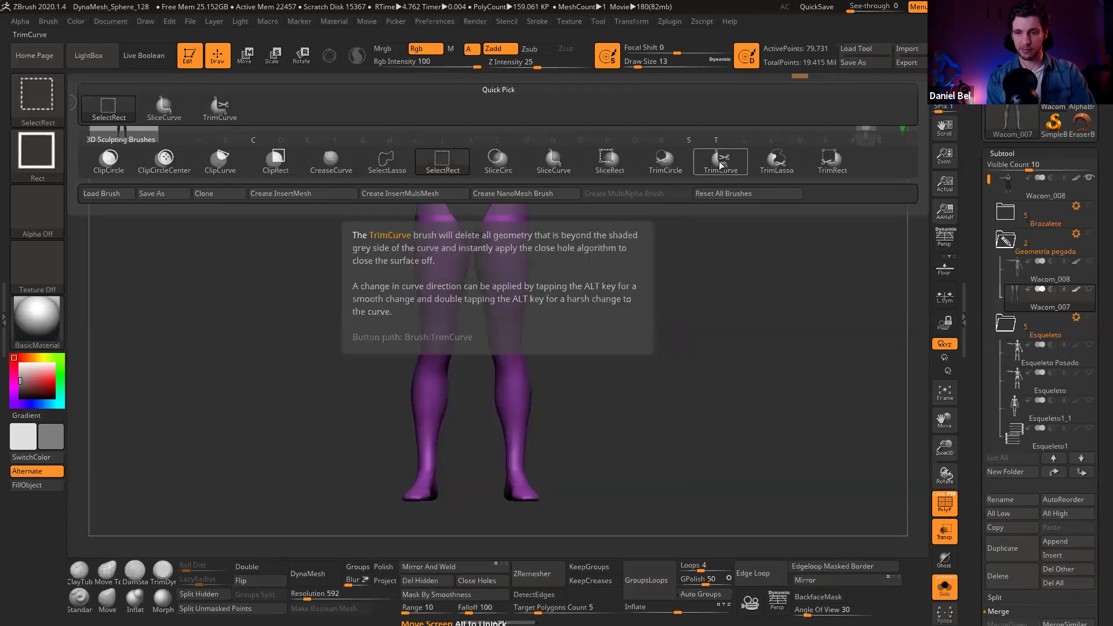
pyautogui.keyDown('ctrl'); pyautogui.keyDown('shift'); pyautogui.click(552, 163); pyautogui.keyUp('shift'); pyautogui.keyUp('ctrl')
pyautogui.moveTo(469, 125)
pyautogui.keyDown('ctrl'); pyautogui.keyDown('shift'); pyautogui.mouseDown()
pyautogui.moveTo(462, 405)
pyautogui.moveTo(476, 513)
pyautogui.mouseUp(); pyautogui.keyUp('shift'); pyautogui.keyUp('ctrl')
pyautogui.moveTo(648, 363); pyautogui.dragTo(563, 220)
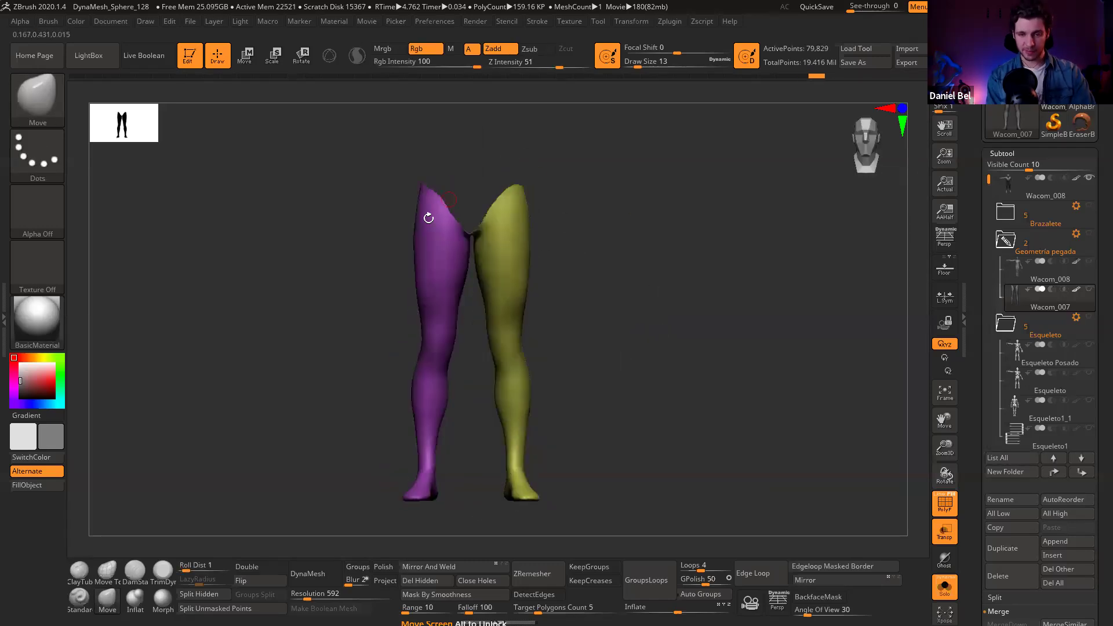
pyautogui.keyDown('ctrl'); pyautogui.keyDown('shift'); pyautogui.click(651, 402); pyautogui.keyUp('shift'); pyautogui.keyUp('ctrl')
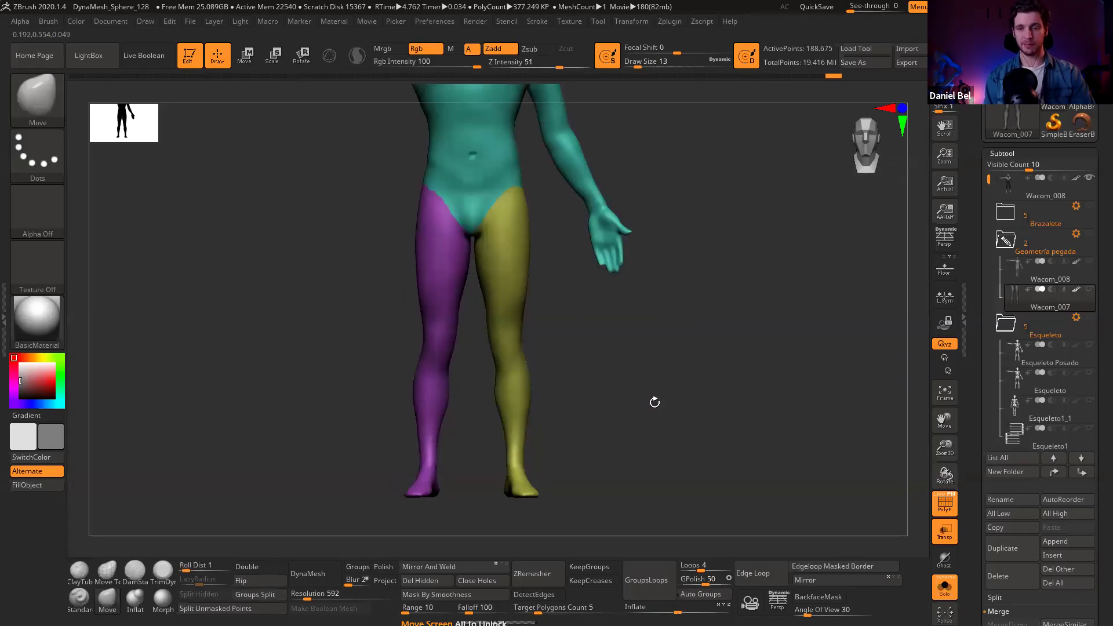
# Step: Mask everything except the yellow leg by polygroup, isolate the purple leg, and show the whole body unmasked again
pyautogui.press('r')
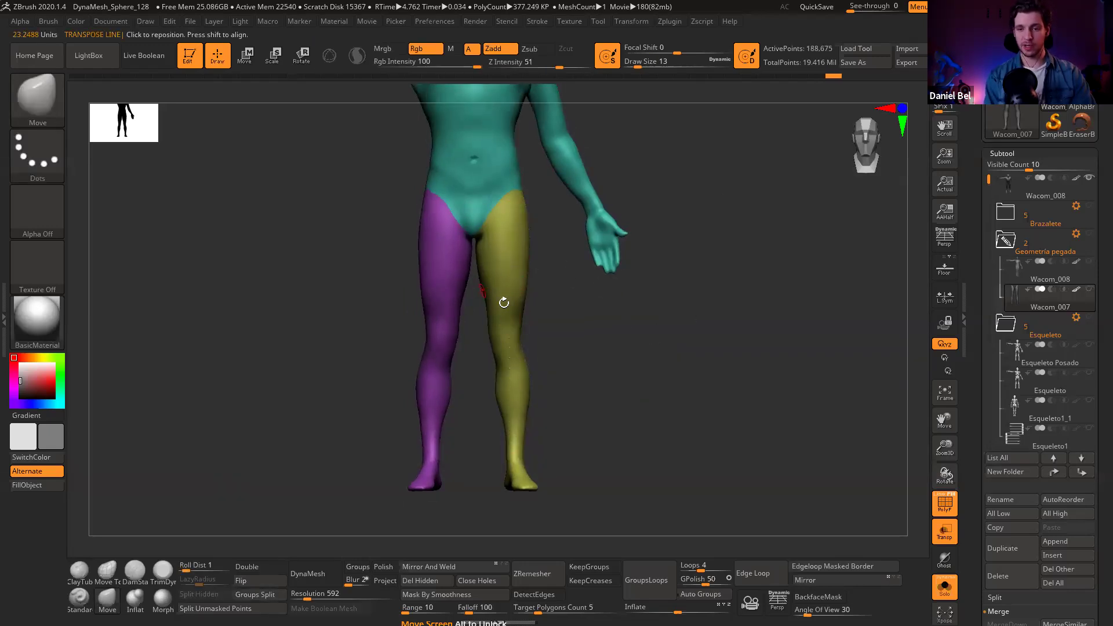
pyautogui.keyDown('ctrl'); pyautogui.click(500, 285); pyautogui.keyUp('ctrl')
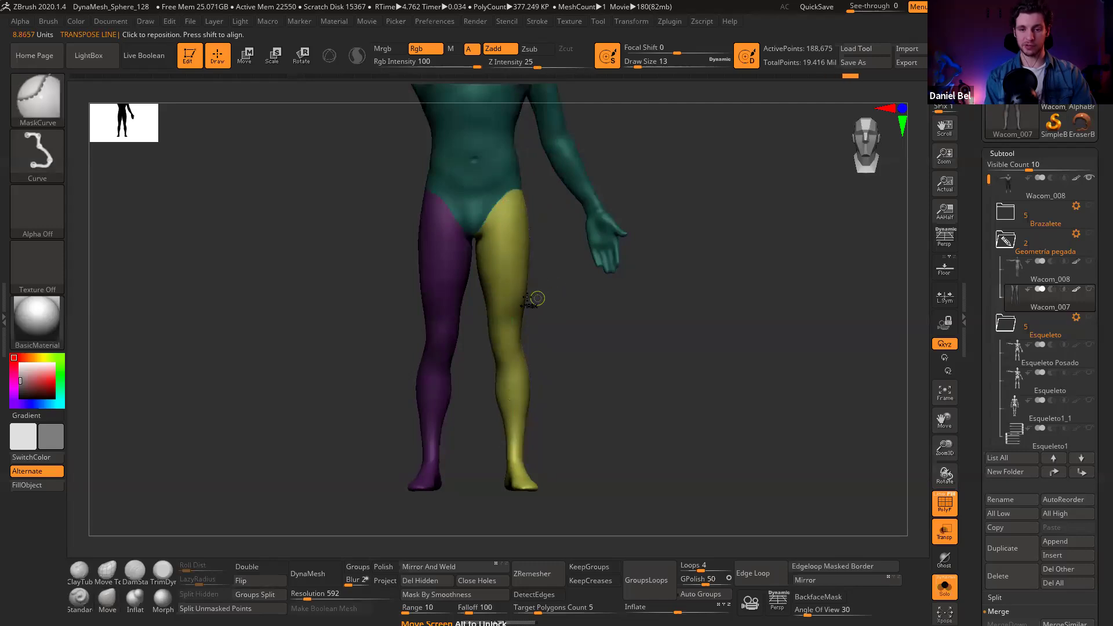
pyautogui.keyDown('ctrl'); pyautogui.keyDown('shift'); pyautogui.click(441, 288); pyautogui.keyUp('shift'); pyautogui.keyUp('ctrl')
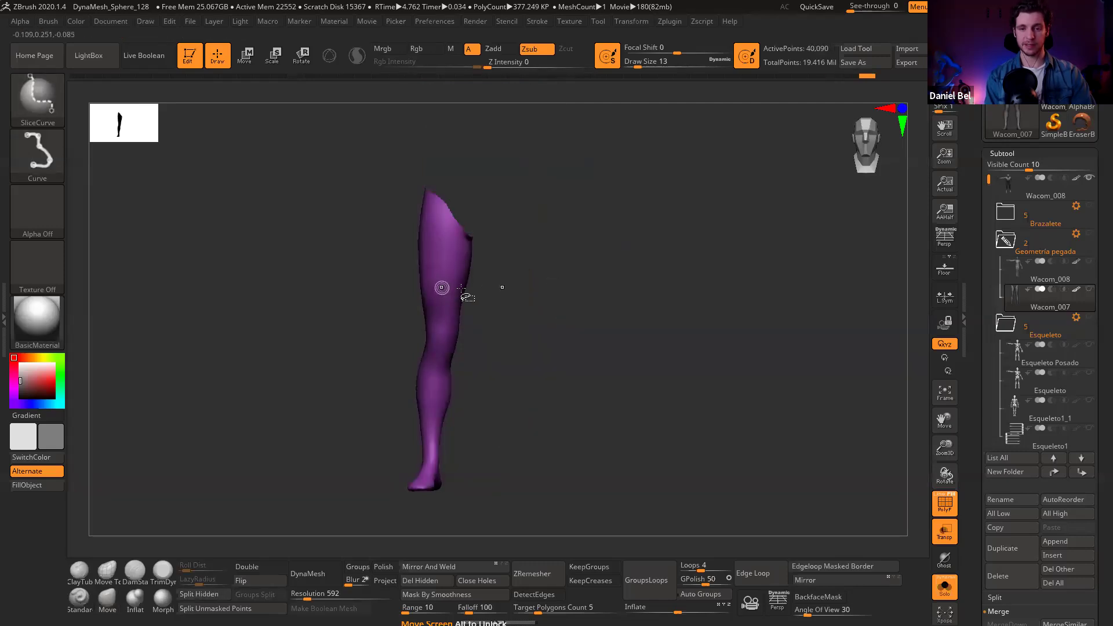
pyautogui.keyDown('ctrl'); pyautogui.keyDown('shift'); pyautogui.click(461, 289); pyautogui.keyUp('shift'); pyautogui.keyUp('ctrl')
pyautogui.keyDown('ctrl'); pyautogui.keyDown('shift'); pyautogui.click(520, 288); pyautogui.keyUp('shift'); pyautogui.keyUp('ctrl')
pyautogui.keyDown('ctrl'); pyautogui.click(599, 358); pyautogui.keyUp('ctrl')
pyautogui.keyDown('ctrl'); pyautogui.keyDown('shift'); pyautogui.click(608, 364); pyautogui.keyUp('shift'); pyautogui.keyUp('ctrl')
# Step: Mask the torso polygroup and rotate both legs inward with the transpose line until they touch
pyautogui.press('r')
pyautogui.press('q')
pyautogui.keyDown('ctrl'); pyautogui.click(546, 273); pyautogui.keyUp('ctrl')
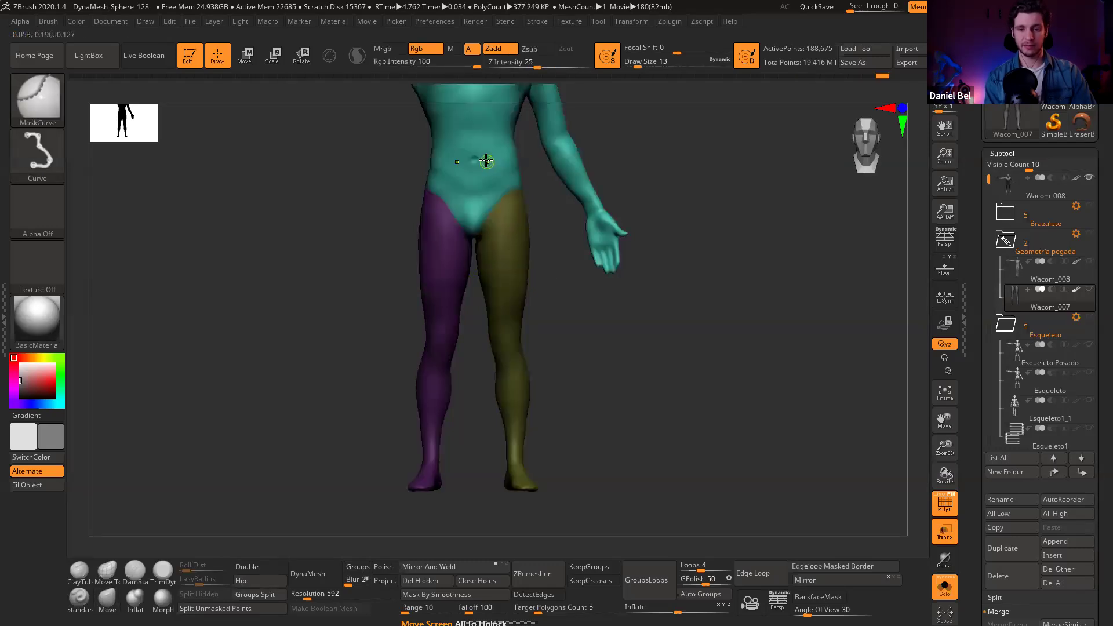
pyautogui.keyDown('ctrl'); pyautogui.click(590, 345); pyautogui.keyUp('ctrl')
pyautogui.press('r')
pyautogui.moveTo(515, 194)
pyautogui.mouseDown()
pyautogui.moveTo(490, 406)
pyautogui.moveTo(511, 456)
pyautogui.moveTo(482, 451)
pyautogui.mouseUp()
pyautogui.press('q')
pyautogui.moveTo(621, 427)
pyautogui.keyDown('alt'); pyautogui.mouseDown()
pyautogui.moveTo(604, 429)
pyautogui.moveTo(541, 277)
pyautogui.mouseUp(); pyautogui.keyUp('alt')
pyautogui.keyDown('alt'); pyautogui.moveTo(424, 221); pyautogui.dragTo(416, 223, button='right'); pyautogui.keyUp('alt')
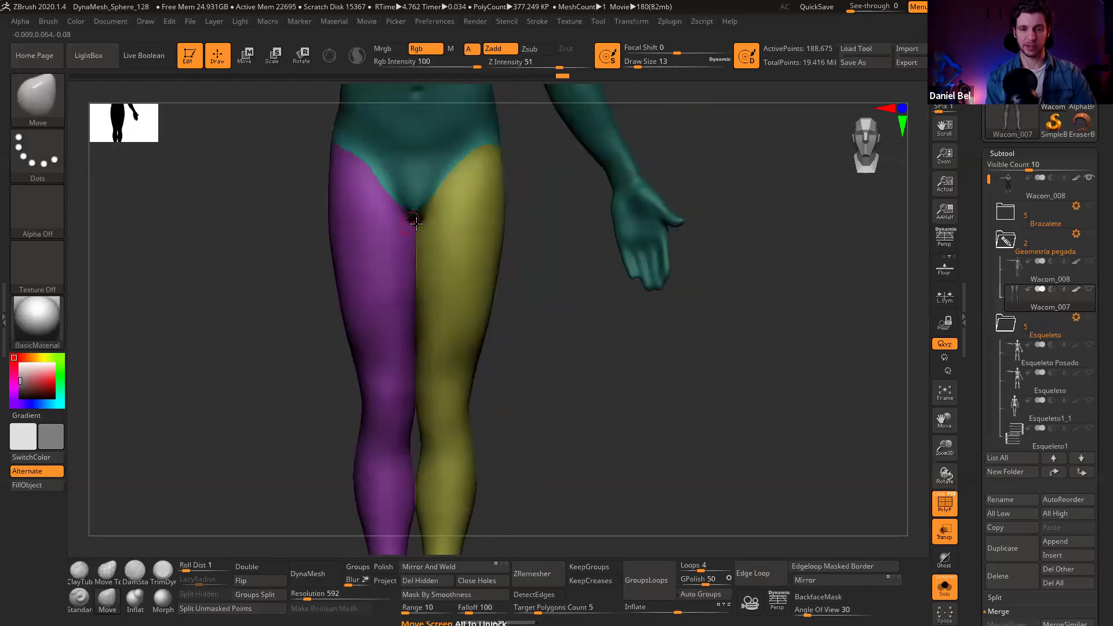
# Step: Set the brush draw size to 39 and clear the mask from the torso
pyautogui.press(']')
pyautogui.keyDown('ctrl'); pyautogui.moveTo(516, 281); pyautogui.dragTo(536, 307); pyautogui.keyUp('ctrl')
pyautogui.moveTo(638, 313)
pyautogui.mouseDown(button='right')
pyautogui.moveTo(468, 309)
pyautogui.moveTo(465, 290)
pyautogui.moveTo(445, 338)
pyautogui.moveTo(440, 192)
pyautogui.mouseUp(button='right')
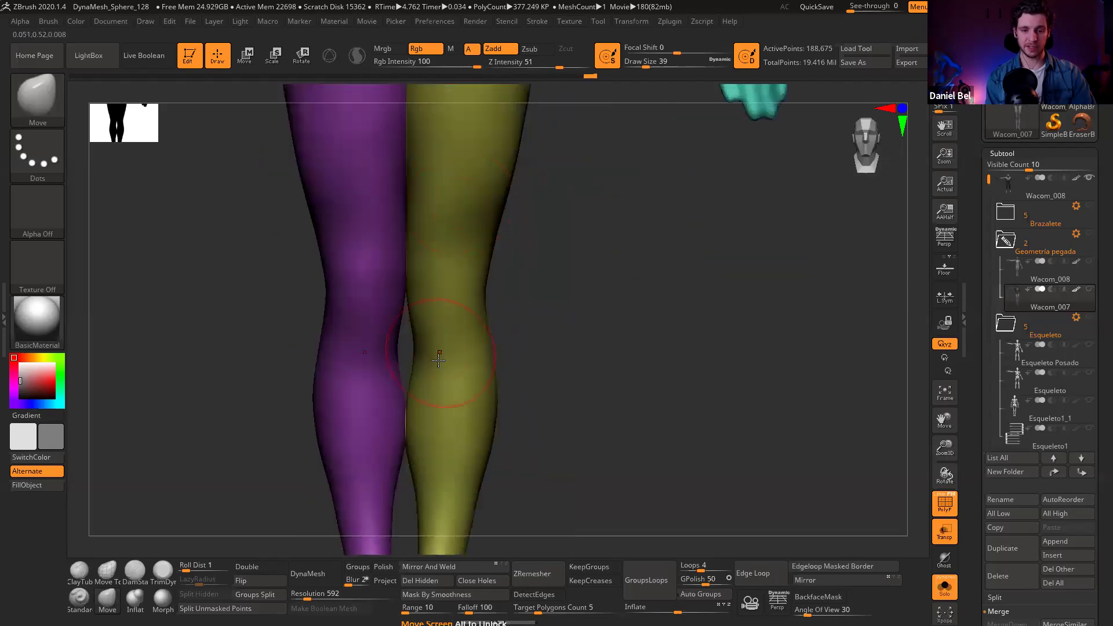
# Step: Try remeshing the body and its touching legs with DynaMesh at resolution 592 with Groups off, and undo it
pyautogui.keyDown('alt'); pyautogui.moveTo(440, 353); pyautogui.dragTo(435, 278, button='right'); pyautogui.keyUp('alt')
pyautogui.click(309, 572)
pyautogui.keyDown('alt'); pyautogui.moveTo(429, 263); pyautogui.dragTo(435, 320); pyautogui.keyUp('alt')
pyautogui.keyDown('alt'); pyautogui.moveTo(434, 320); pyautogui.dragTo(433, 99, button='right'); pyautogui.keyUp('alt')
pyautogui.keyDown('alt'); pyautogui.moveTo(429, 489); pyautogui.dragTo(419, 430, button='right'); pyautogui.keyUp('alt')
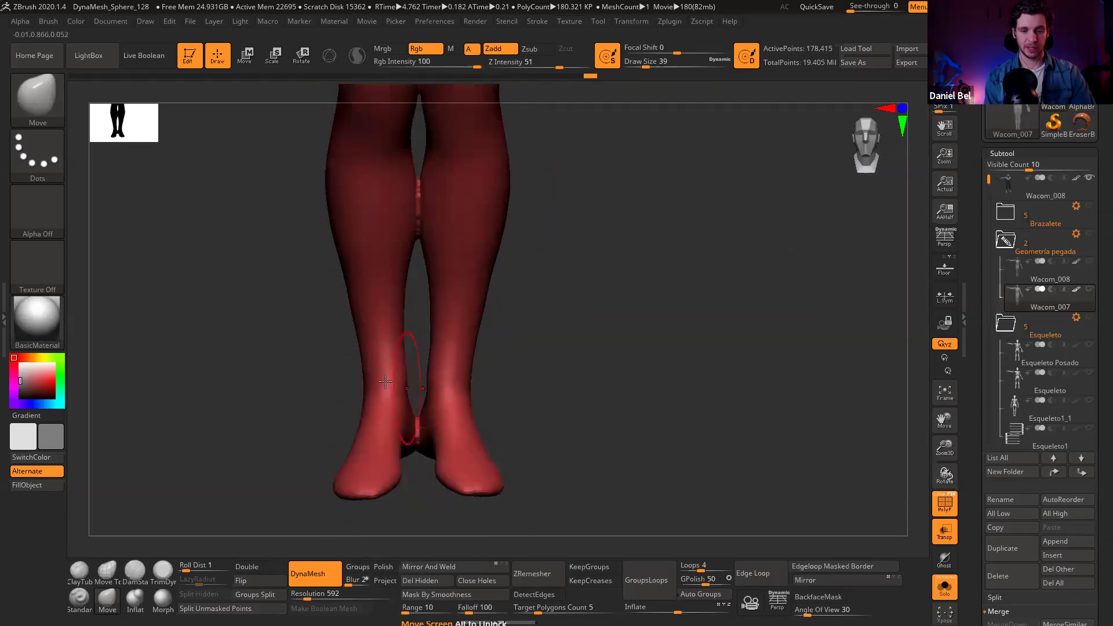
pyautogui.hotkey('ctrl', 'z')
# Step: Enable the DynaMesh Groups option and remesh the body with DynaMesh at resolution 592
pyautogui.click(308, 573)
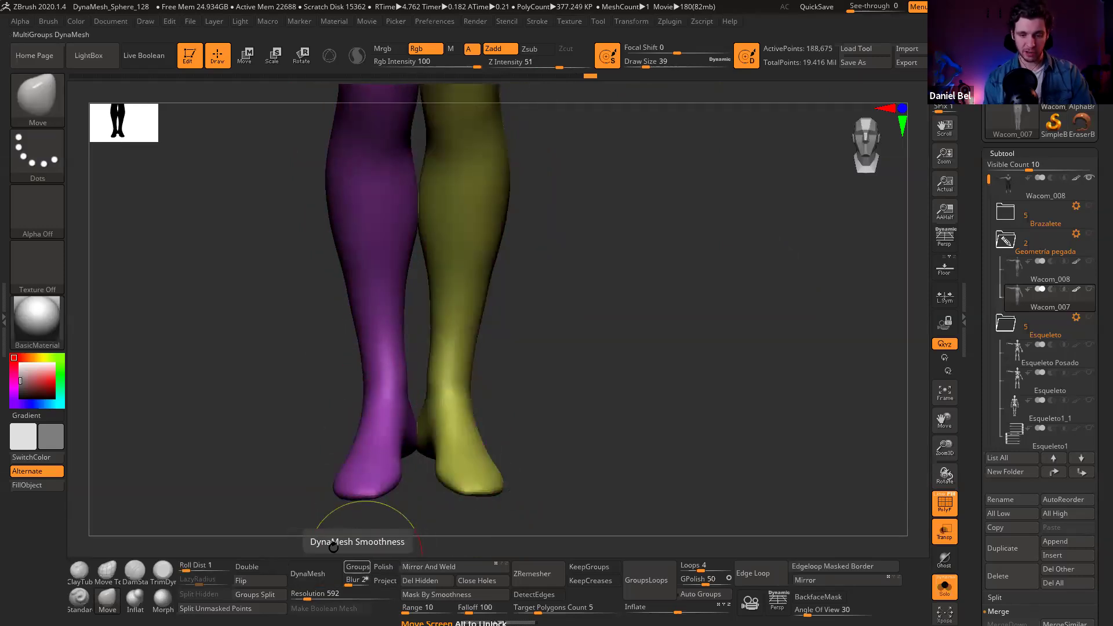
pyautogui.click(358, 567)
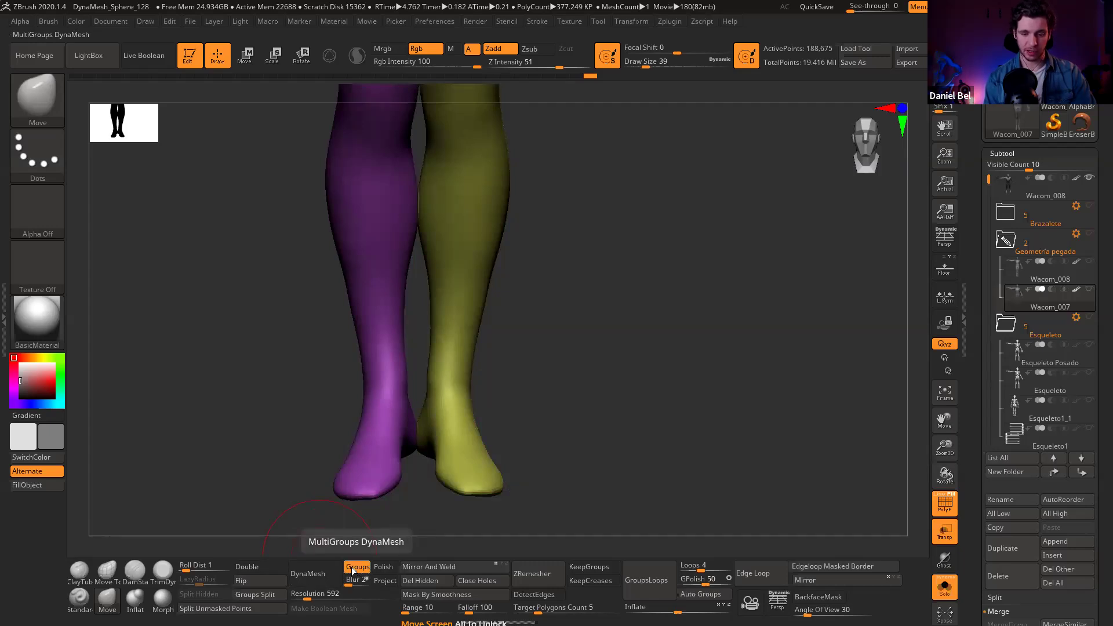
pyautogui.click(314, 570)
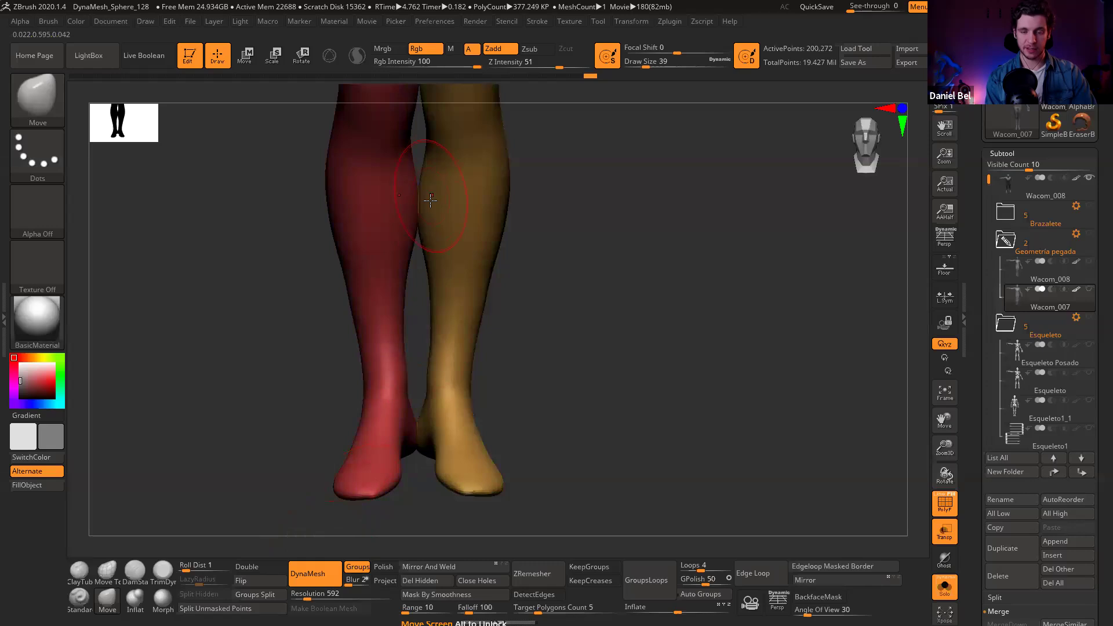
# Step: Examine the hip borders, the gap between the legs and the armpit of the remeshed body, with and without polyframe
pyautogui.keyDown('alt'); pyautogui.moveTo(430, 201); pyautogui.dragTo(423, 432, button='right'); pyautogui.keyUp('alt')
pyautogui.keyDown('alt'); pyautogui.moveTo(407, 246); pyautogui.dragTo(406, 481, button='right'); pyautogui.keyUp('alt')
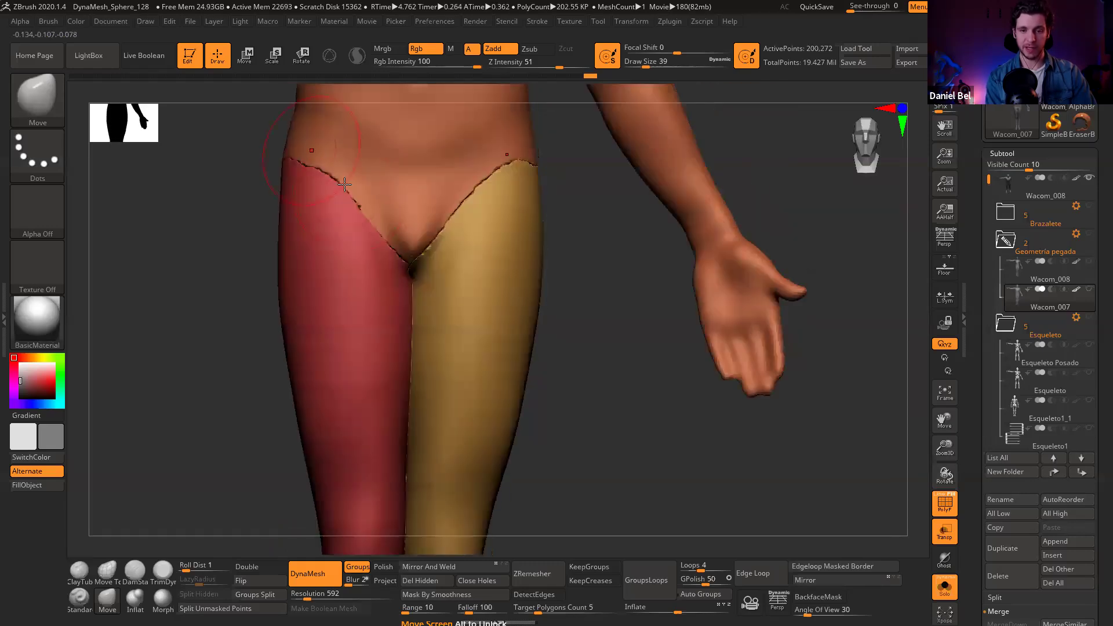
pyautogui.moveTo(468, 296); pyautogui.dragTo(429, 255, button='right')
pyautogui.keyDown('shift'); pyautogui.moveTo(429, 255); pyautogui.dragTo(438, 200, button='right'); pyautogui.keyUp('shift')
pyautogui.keyDown('alt'); pyautogui.moveTo(415, 250); pyautogui.dragTo(425, 353, button='right'); pyautogui.keyUp('alt')
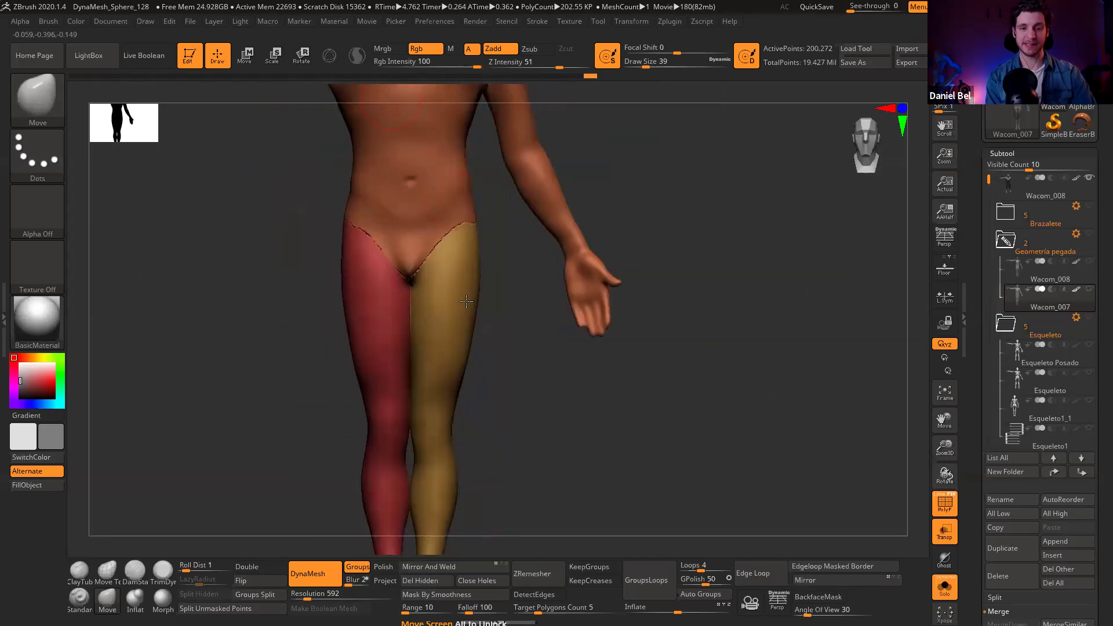
pyautogui.hotkey('shift', 'f')
pyautogui.keyDown('alt'); pyautogui.moveTo(410, 174); pyautogui.dragTo(413, 394, button='right'); pyautogui.keyUp('alt')
pyautogui.moveTo(429, 244)
pyautogui.keyDown('alt'); pyautogui.mouseDown(button='right')
pyautogui.moveTo(420, 229)
pyautogui.moveTo(433, 293)
pyautogui.mouseUp(button='right'); pyautogui.keyUp('alt')
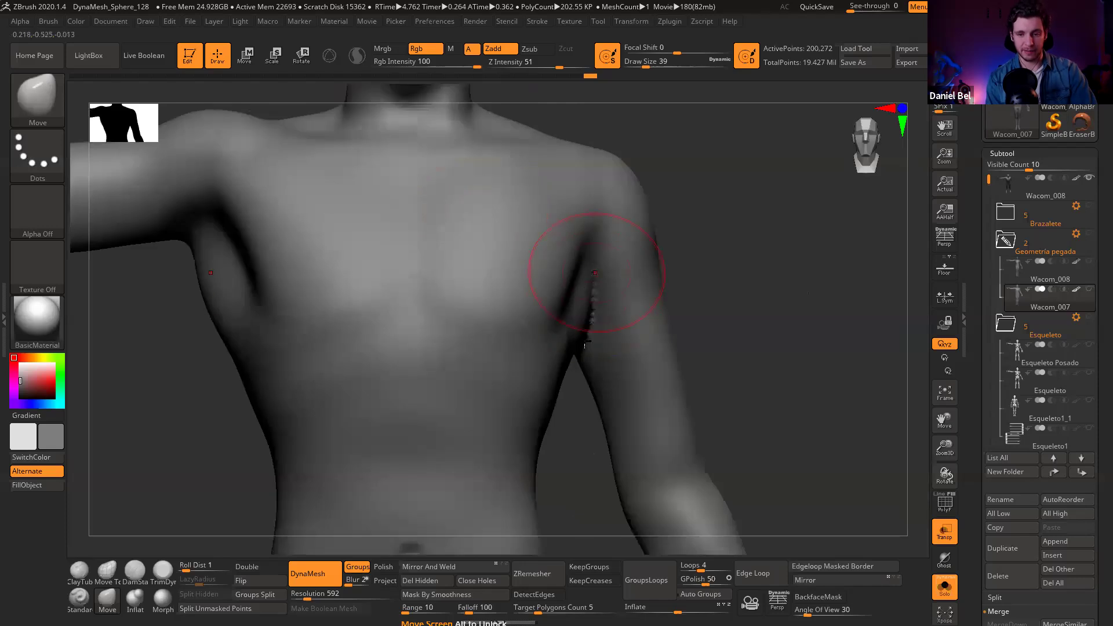
pyautogui.keyDown('alt'); pyautogui.moveTo(463, 432); pyautogui.dragTo(447, 219, button='right'); pyautogui.keyUp('alt')
# Step: Try moving the figure's right leg on its own with the rest of the body masked, then undo it and clear the mask
pyautogui.press('w')
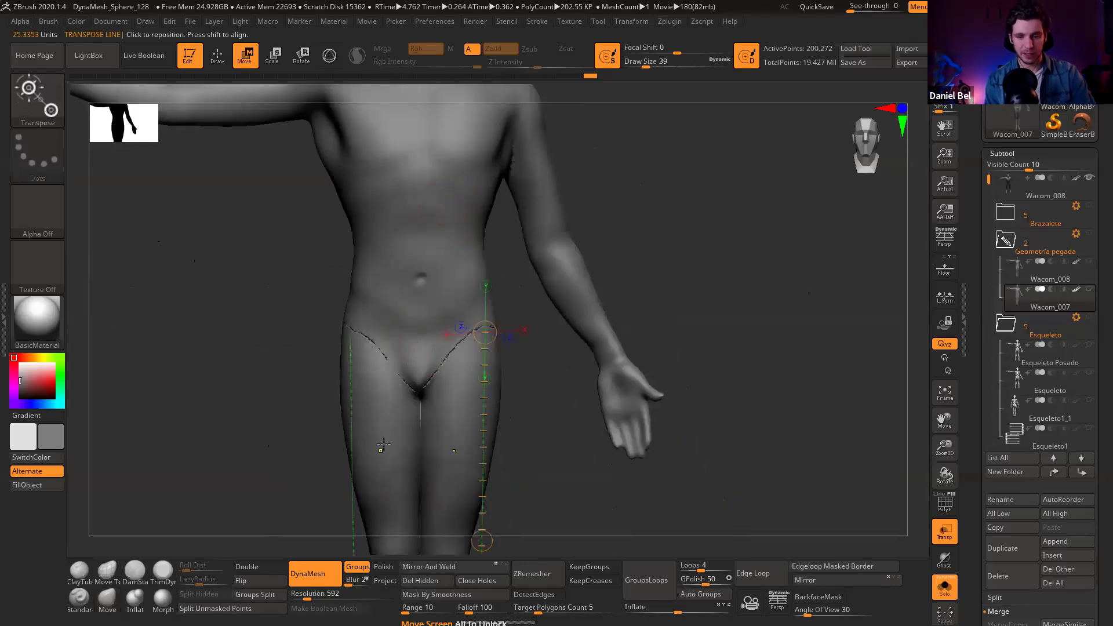
pyautogui.moveTo(388, 435)
pyautogui.keyDown('ctrl'); pyautogui.mouseDown()
pyautogui.moveTo(407, 331)
pyautogui.moveTo(437, 282)
pyautogui.mouseUp(); pyautogui.keyUp('ctrl')
pyautogui.moveTo(413, 359); pyautogui.dragTo(377, 382)
pyautogui.keyDown('alt'); pyautogui.moveTo(431, 319); pyautogui.dragTo(405, 264, button='right'); pyautogui.keyUp('alt')
pyautogui.press('q')
pyautogui.hotkey('ctrl', 'z')
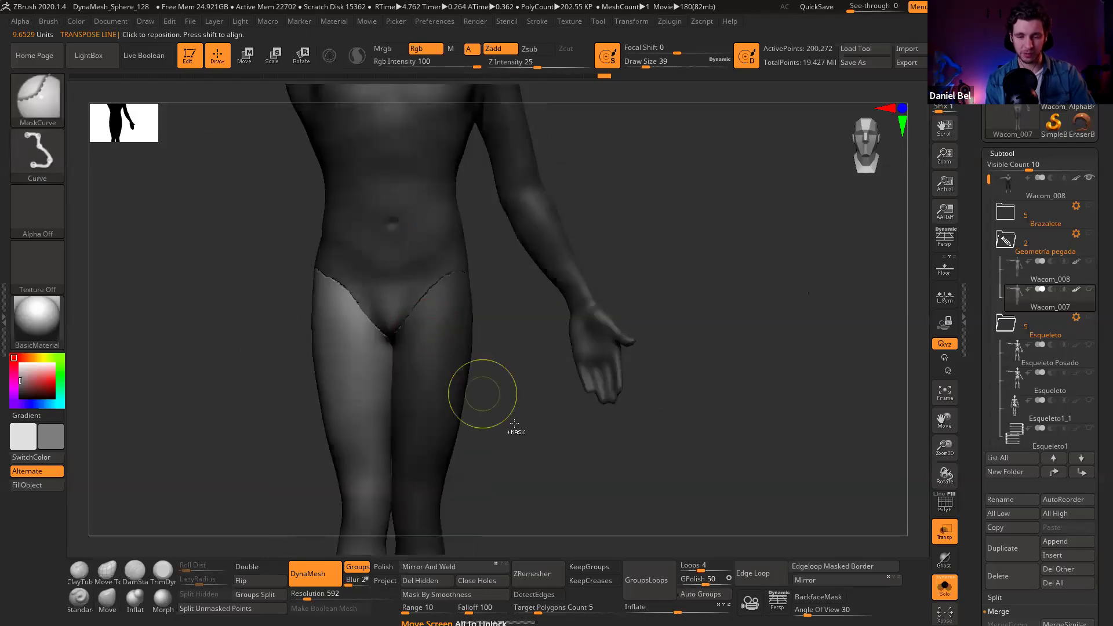
pyautogui.keyDown('ctrl'); pyautogui.moveTo(516, 417); pyautogui.dragTo(485, 427); pyautogui.keyUp('ctrl')
# Step: Examine the polygroup borders from the feet up to the torso, with polyframe colors and wireframe lines displayed
pyautogui.keyDown('alt'); pyautogui.moveTo(421, 341); pyautogui.dragTo(435, 277, button='right'); pyautogui.keyUp('alt')
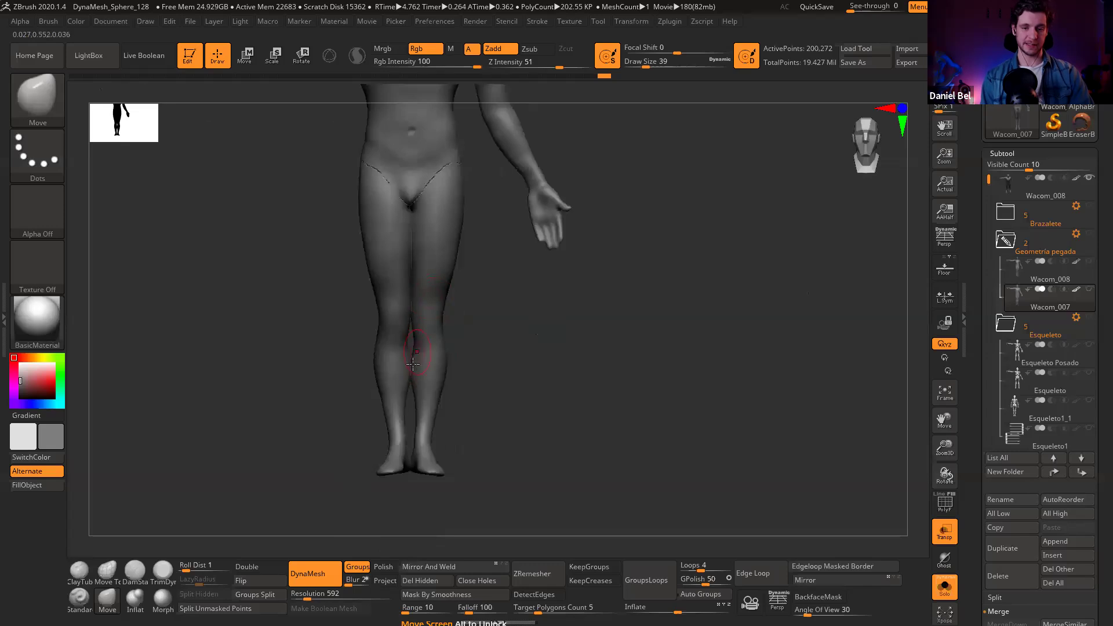
pyautogui.keyDown('ctrl'); pyautogui.moveTo(432, 507); pyautogui.dragTo(423, 421, button='right'); pyautogui.keyUp('ctrl')
pyautogui.hotkey('shift', 'f')
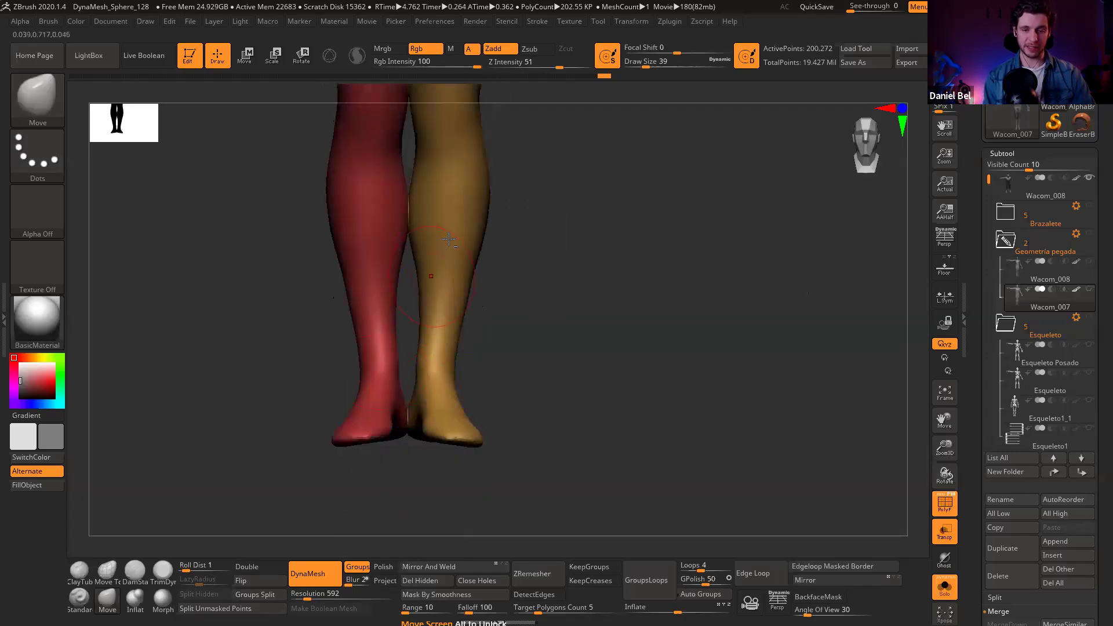
pyautogui.keyDown('alt'); pyautogui.moveTo(446, 203); pyautogui.dragTo(441, 481, button='right'); pyautogui.keyUp('alt')
pyautogui.keyDown('alt'); pyautogui.moveTo(441, 151); pyautogui.dragTo(439, 348, button='right'); pyautogui.keyUp('alt')
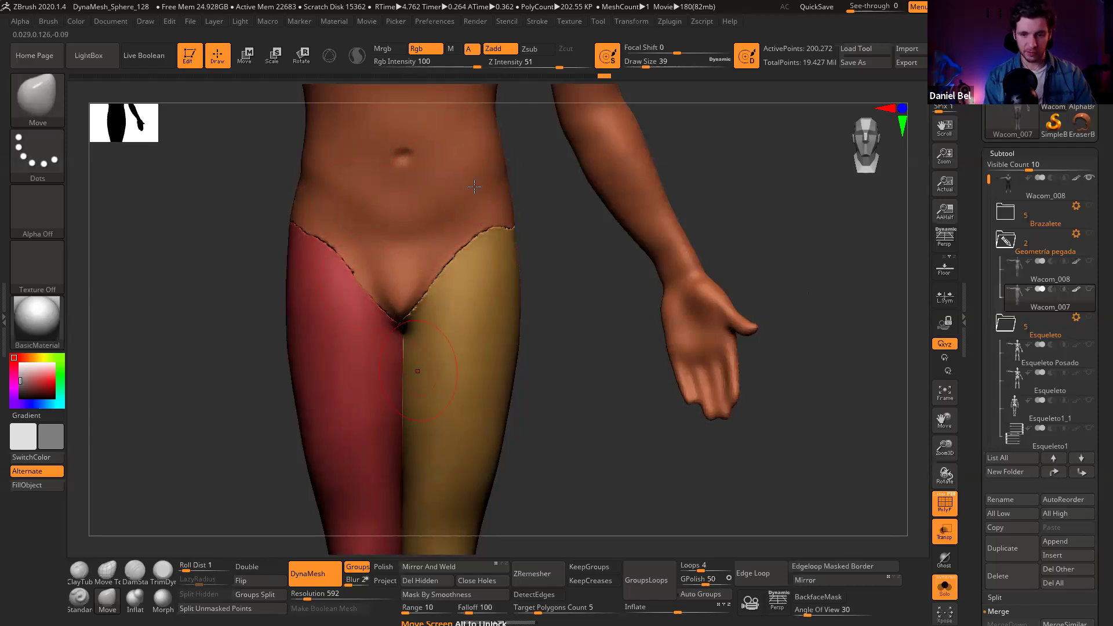
pyautogui.keyDown('alt'); pyautogui.moveTo(482, 232); pyautogui.dragTo(474, 367, button='right'); pyautogui.keyUp('alt')
pyautogui.moveTo(466, 254)
pyautogui.keyDown('alt'); pyautogui.mouseDown(button='right')
pyautogui.moveTo(472, 316)
pyautogui.moveTo(505, 330)
pyautogui.mouseUp(button='right'); pyautogui.keyUp('alt')
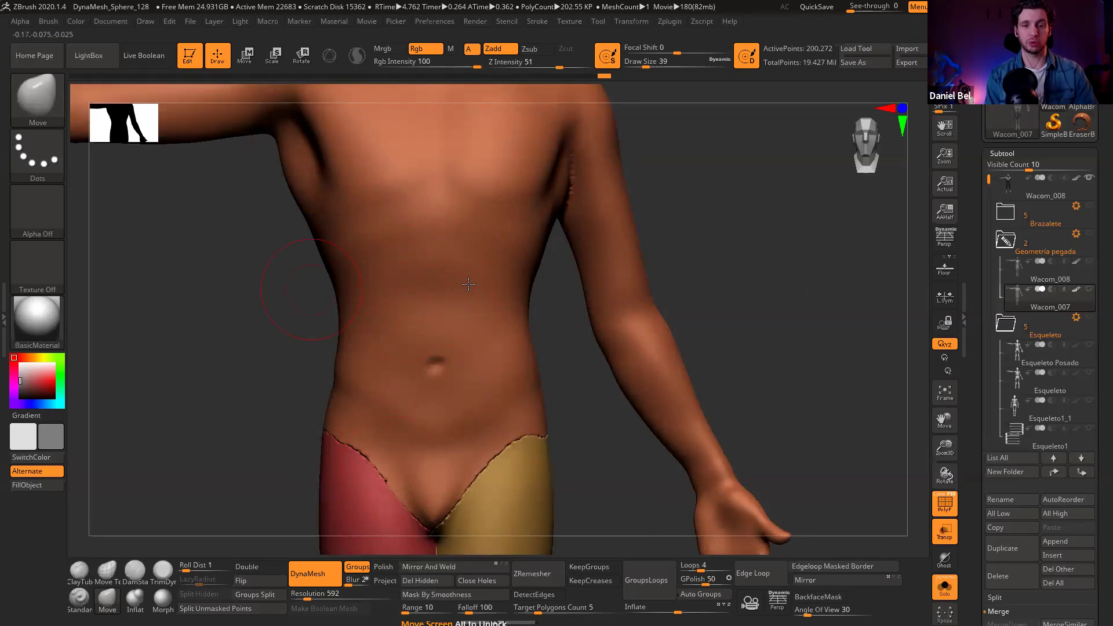
pyautogui.click(944, 502)
pyautogui.keyDown('alt'); pyautogui.moveTo(461, 417); pyautogui.dragTo(401, 358, button='right'); pyautogui.keyUp('alt')
pyautogui.keyDown('alt'); pyautogui.moveTo(403, 275); pyautogui.dragTo(406, 139, button='right'); pyautogui.keyUp('alt')
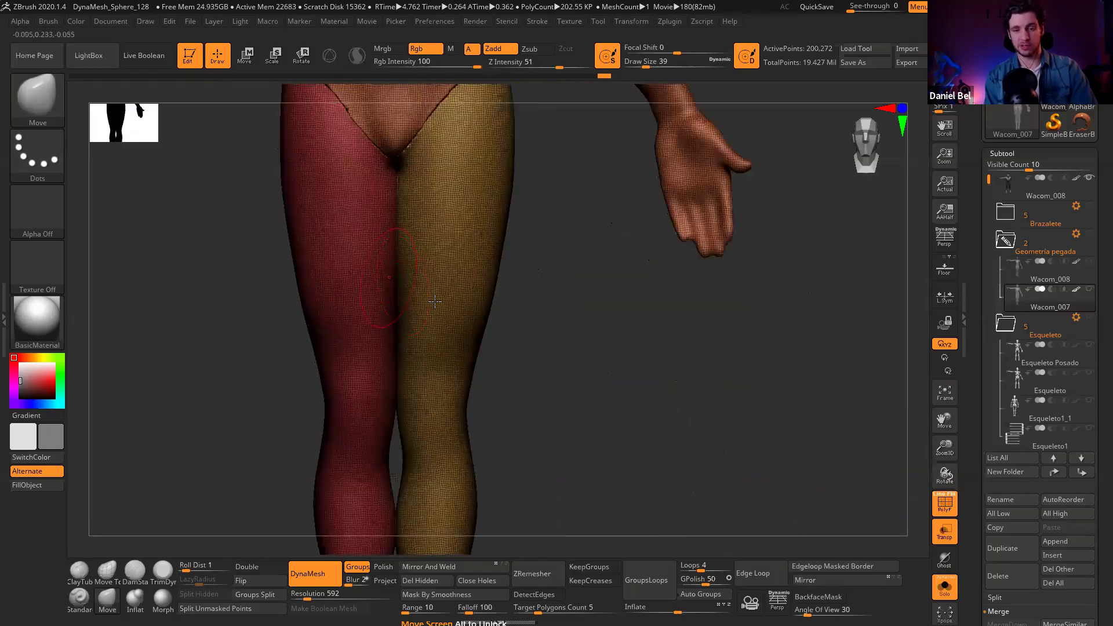
# Step: Try remeshing the body with the DynaMesh Groups option turned off, and undo the remesh
pyautogui.keyDown('ctrl'); pyautogui.moveTo(575, 369); pyautogui.dragTo(586, 432); pyautogui.keyUp('ctrl')
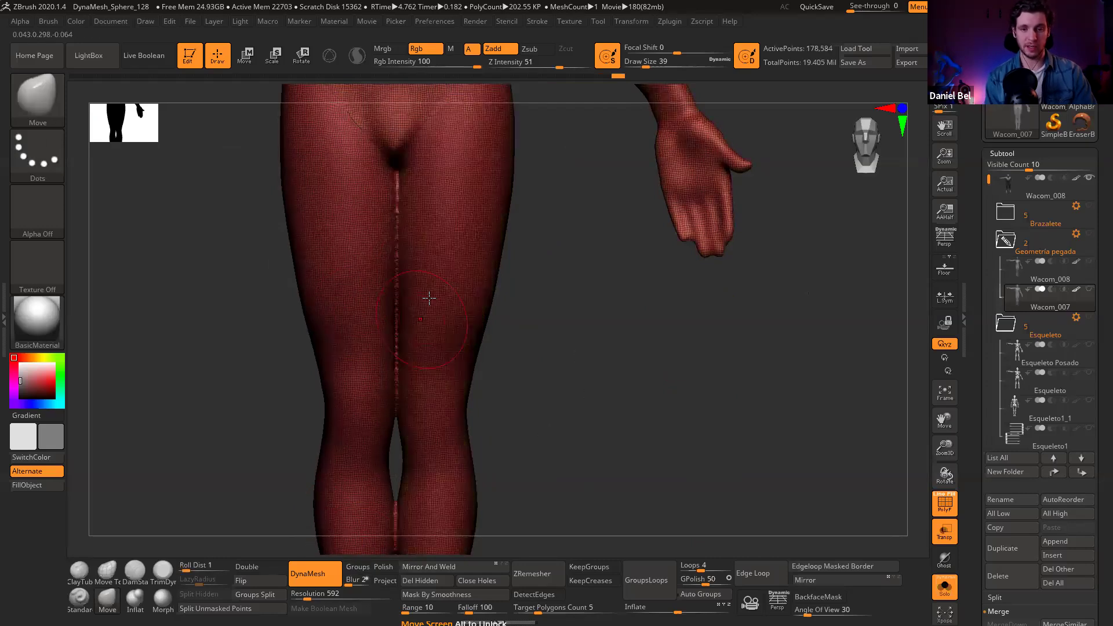
pyautogui.keyDown('alt'); pyautogui.moveTo(430, 295); pyautogui.dragTo(406, 221, button='right'); pyautogui.keyUp('alt')
pyautogui.press('e')
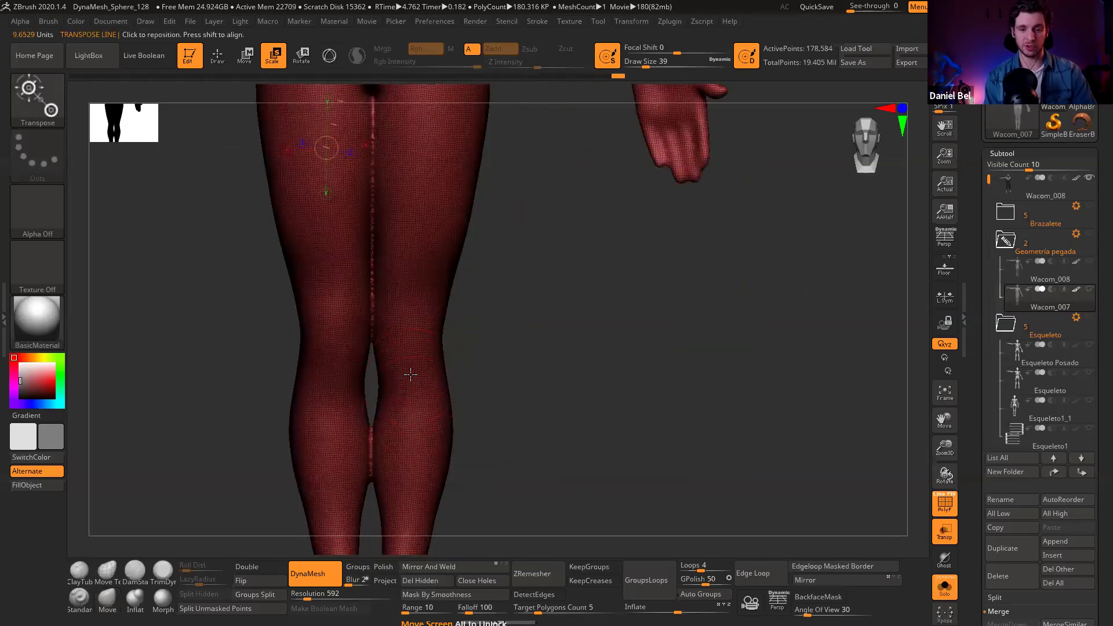
pyautogui.hotkey('ctrl', 'z')
pyautogui.keyDown('alt'); pyautogui.moveTo(416, 369); pyautogui.dragTo(422, 546, button='right'); pyautogui.keyUp('alt')
pyautogui.press('q')
# Step: Examine the separate legs and the hip seams, comparing the mesh with polyframe off and on
pyautogui.keyDown('ctrl'); pyautogui.moveTo(494, 324); pyautogui.dragTo(419, 355, button='right'); pyautogui.keyUp('ctrl')
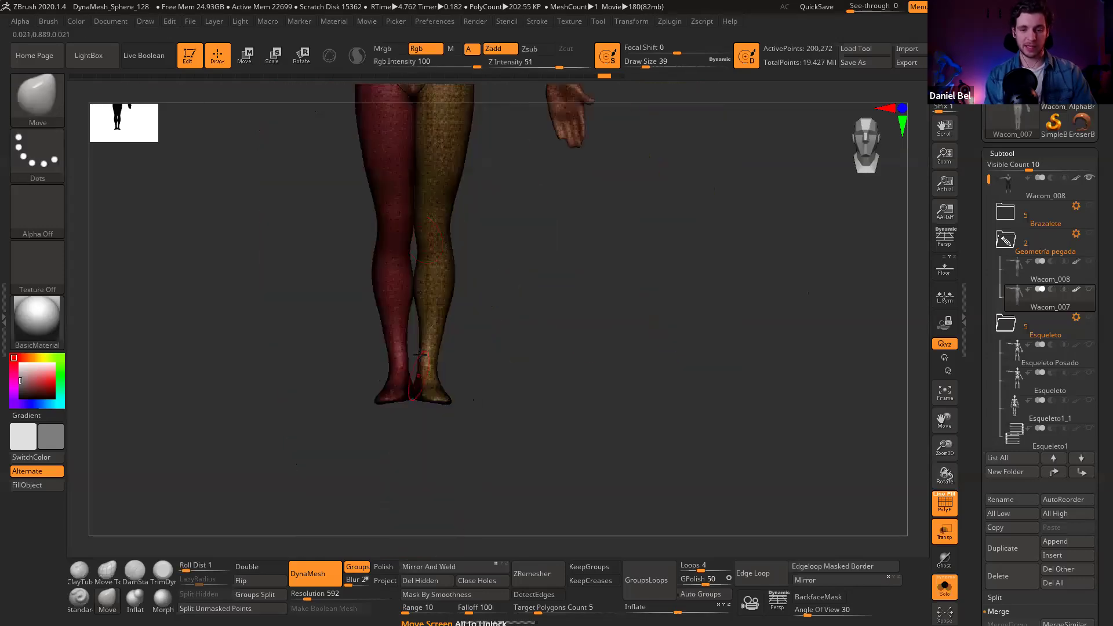
pyautogui.keyDown('alt'); pyautogui.moveTo(440, 260); pyautogui.dragTo(426, 385, button='right'); pyautogui.keyUp('alt')
pyautogui.keyDown('alt'); pyautogui.moveTo(401, 317); pyautogui.dragTo(440, 323, button='right'); pyautogui.keyUp('alt')
pyautogui.hotkey('shift', 'f')
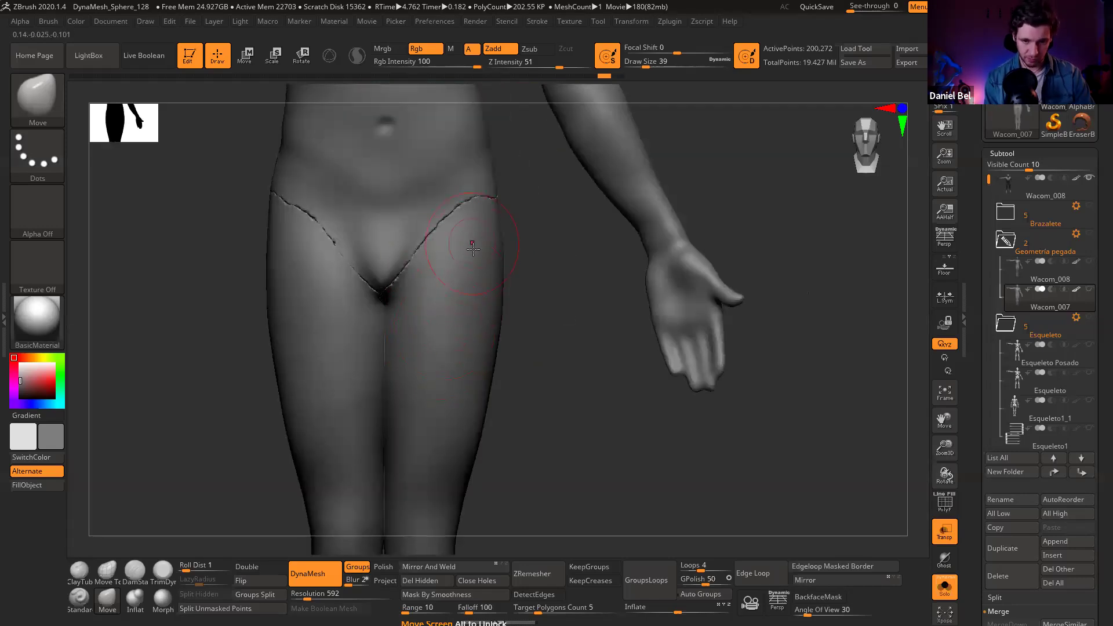
pyautogui.keyDown('alt'); pyautogui.moveTo(395, 409); pyautogui.dragTo(390, 263, button='right'); pyautogui.keyUp('alt')
pyautogui.hotkey('shift', 'f')
pyautogui.keyDown('alt'); pyautogui.moveTo(444, 232); pyautogui.dragTo(435, 286, button='right'); pyautogui.keyUp('alt')
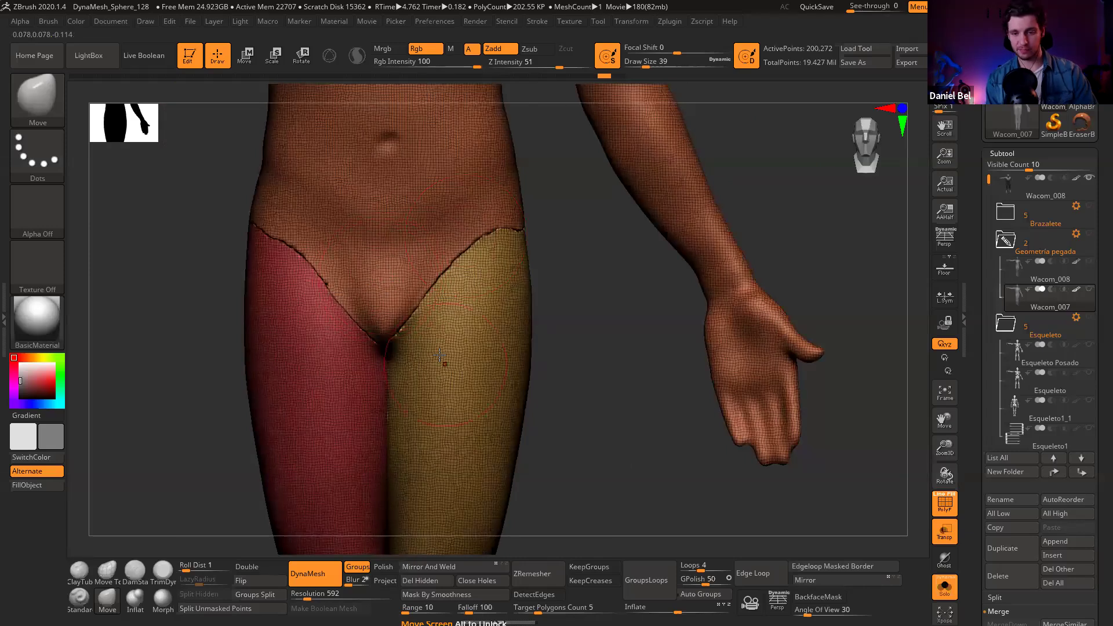
pyautogui.keyDown('alt'); pyautogui.moveTo(382, 374); pyautogui.dragTo(406, 327, button='right'); pyautogui.keyUp('alt')
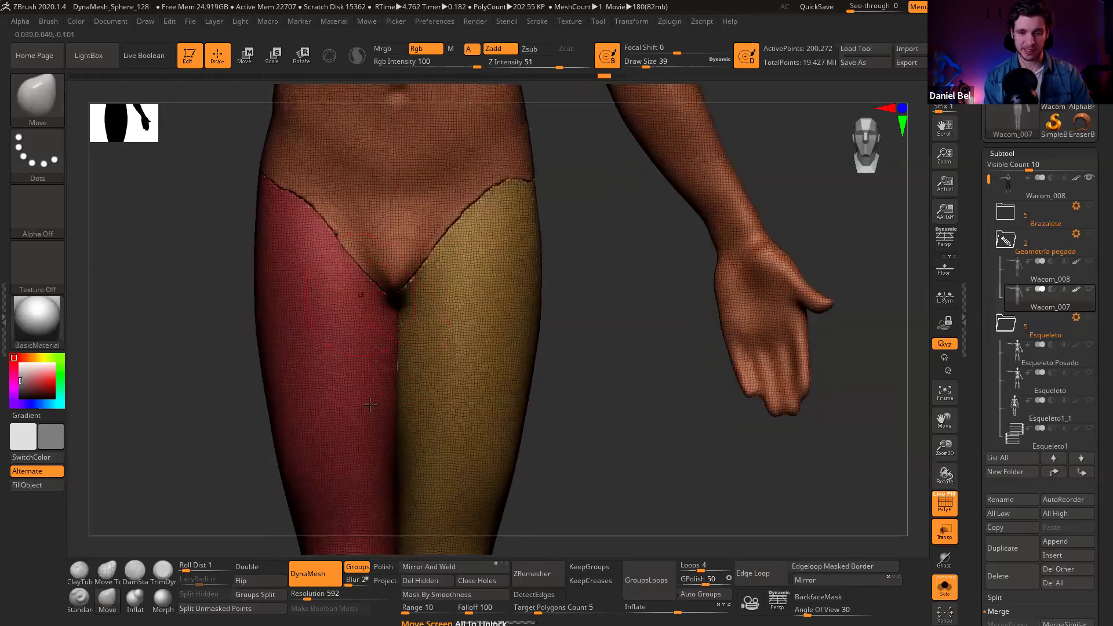
# Step: Mask both leg polygroups and set the brush draw size to 90
pyautogui.hotkey('ctrl', 'shift', 'z')
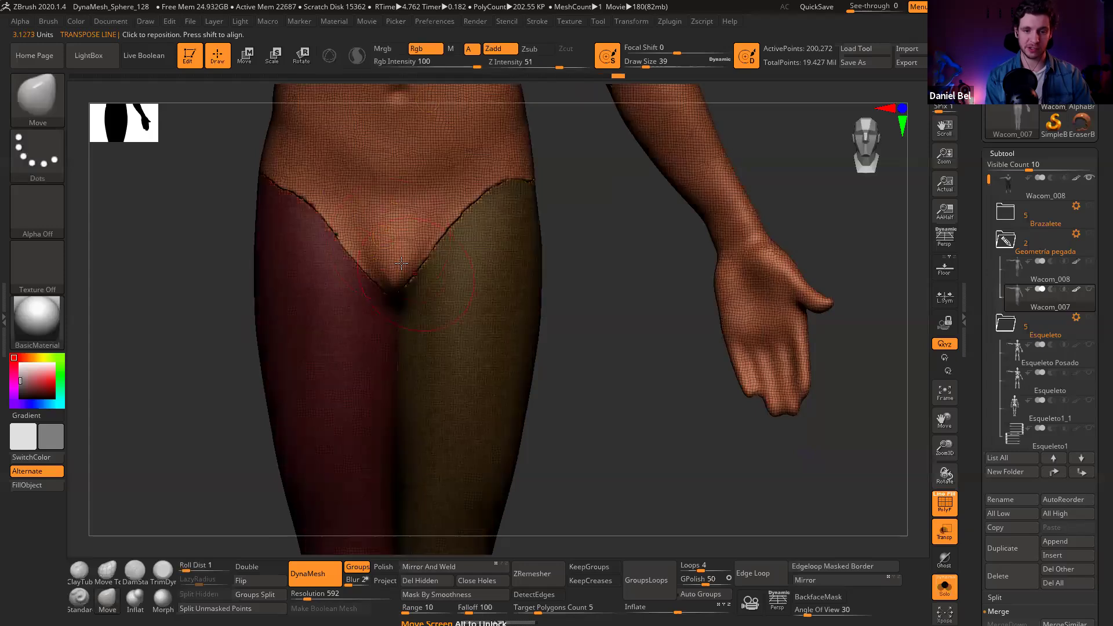
pyautogui.keyDown('alt'); pyautogui.moveTo(399, 194); pyautogui.dragTo(416, 253, button='right'); pyautogui.keyUp('alt')
pyautogui.press('s')
pyautogui.moveTo(320, 281); pyautogui.dragTo(330, 275)
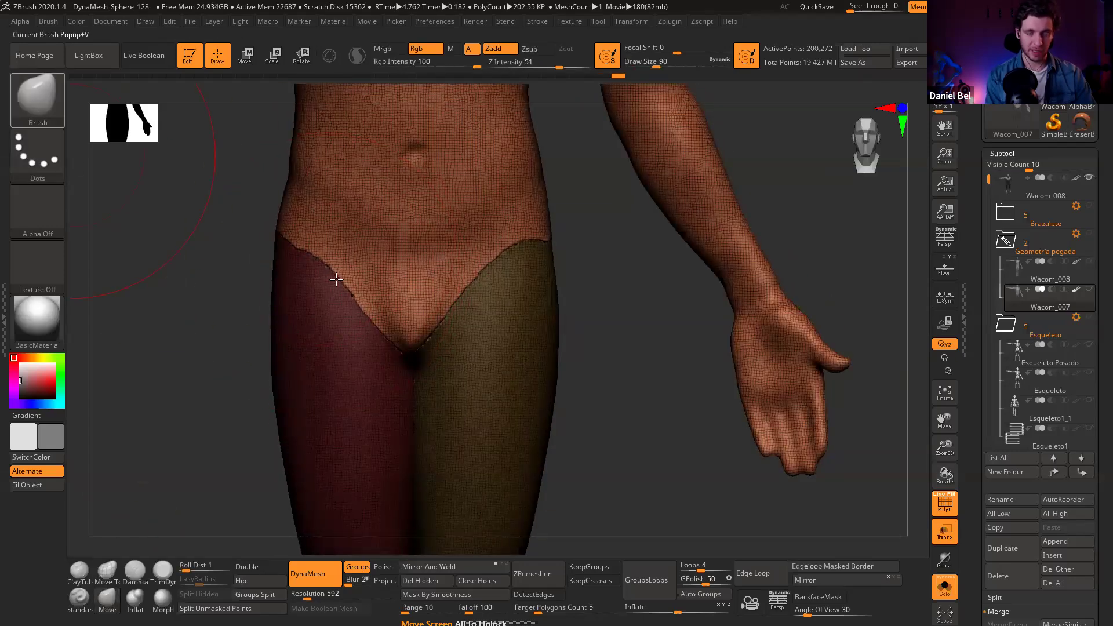
# Step: Smooth the torso's edge along the leg seams at front and back, and clear the mask with polyframe off
pyautogui.moveTo(342, 272)
pyautogui.mouseDown(button='right')
pyautogui.moveTo(231, 243)
pyautogui.moveTo(255, 285)
pyautogui.mouseUp(button='right')
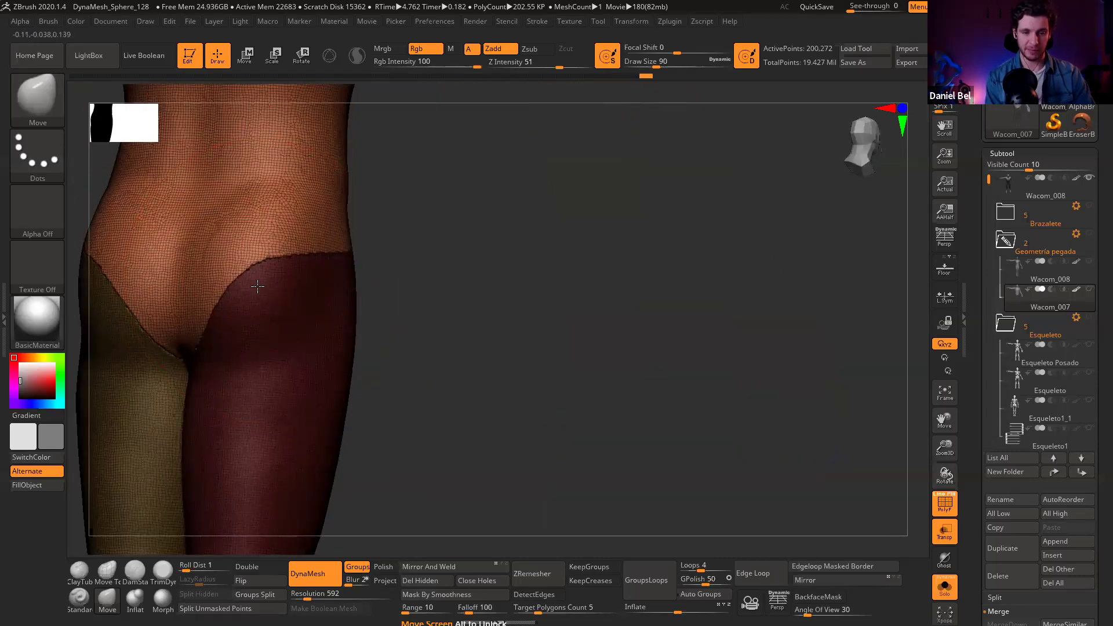
pyautogui.hotkey('ctrl', 'shift', 'z')
pyautogui.moveTo(231, 318); pyautogui.dragTo(531, 302, button='right')
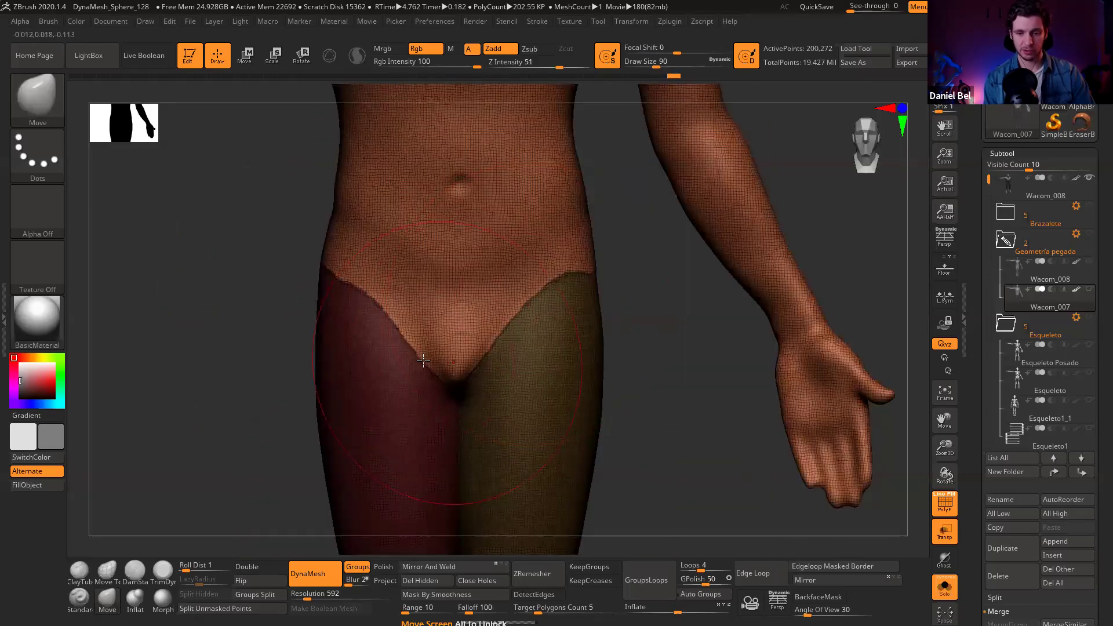
pyautogui.hotkey('shift', 'f')
pyautogui.keyDown('alt'); pyautogui.moveTo(464, 369); pyautogui.dragTo(385, 306, button='right'); pyautogui.keyUp('alt')
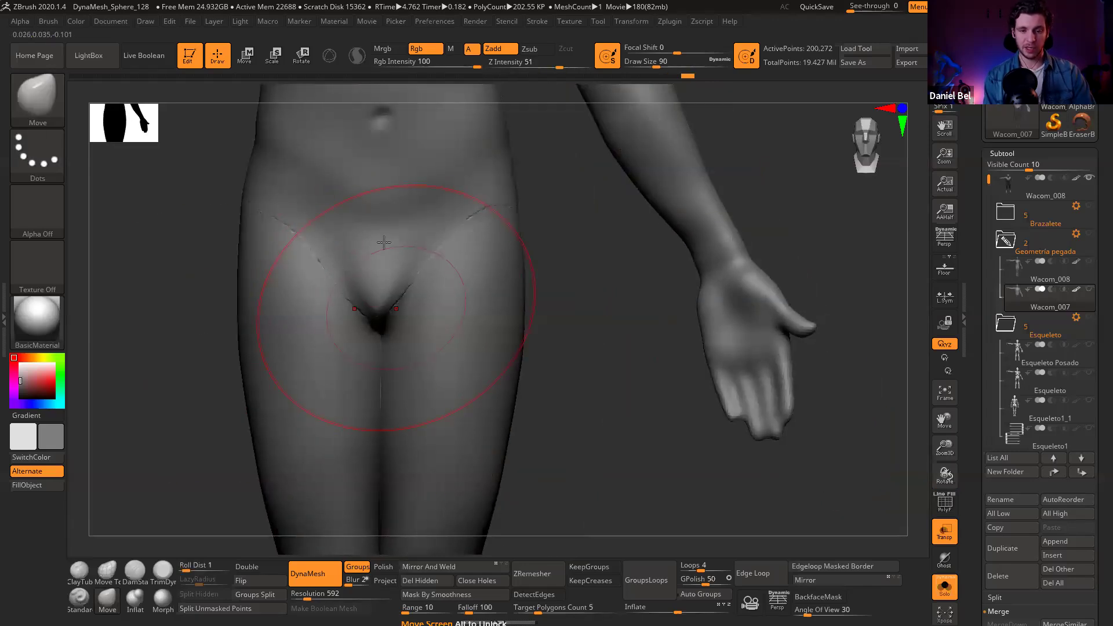
# Step: Examine the smoothed hip seams and the whole figure from the front with polyframe off
pyautogui.keyDown('ctrl'); pyautogui.moveTo(384, 242); pyautogui.dragTo(371, 191, button='right'); pyautogui.keyUp('ctrl')
pyautogui.press('w')
pyautogui.press('q')
pyautogui.keyDown('alt'); pyautogui.moveTo(394, 297); pyautogui.dragTo(431, 218, button='right'); pyautogui.keyUp('alt')
pyautogui.press('w')
pyautogui.press('q')
pyautogui.moveTo(420, 337)
pyautogui.keyDown('ctrl'); pyautogui.mouseDown(button='right')
pyautogui.moveTo(400, 197)
pyautogui.moveTo(406, 324)
pyautogui.mouseUp(button='right'); pyautogui.keyUp('ctrl')
pyautogui.keyDown('alt'); pyautogui.moveTo(395, 255); pyautogui.dragTo(381, 143, button='right'); pyautogui.keyUp('alt')
# Step: Enable the Gizmo 3D in place of the transpose line for moving the body
pyautogui.press('w')
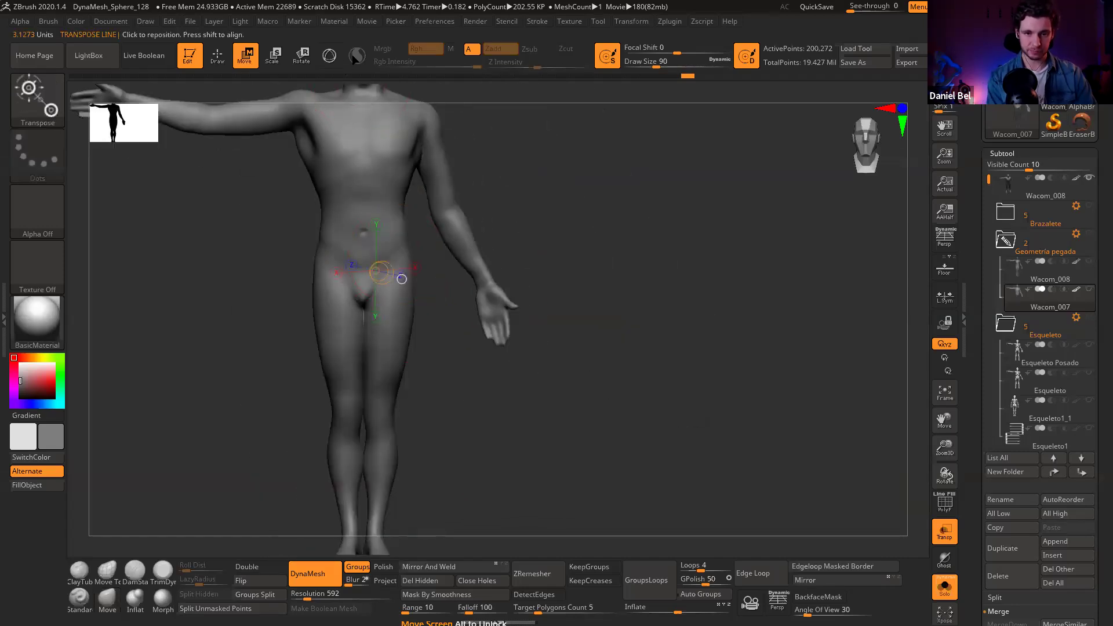
pyautogui.click(329, 56)
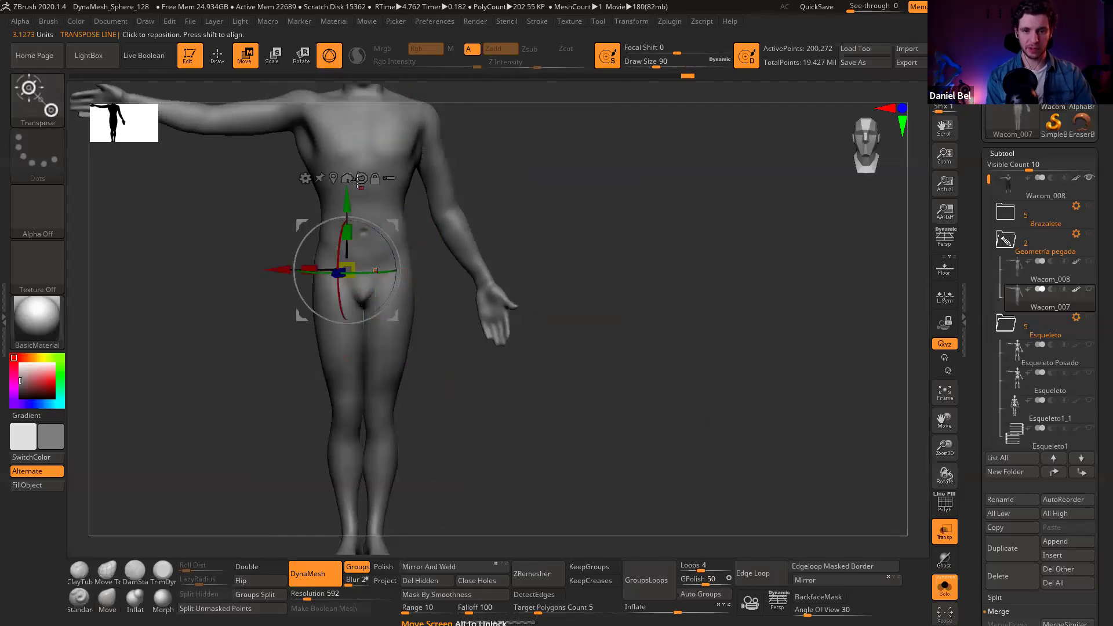
pyautogui.keyDown('ctrl'); pyautogui.moveTo(333, 125); pyautogui.dragTo(338, 202, button='right'); pyautogui.keyUp('ctrl')
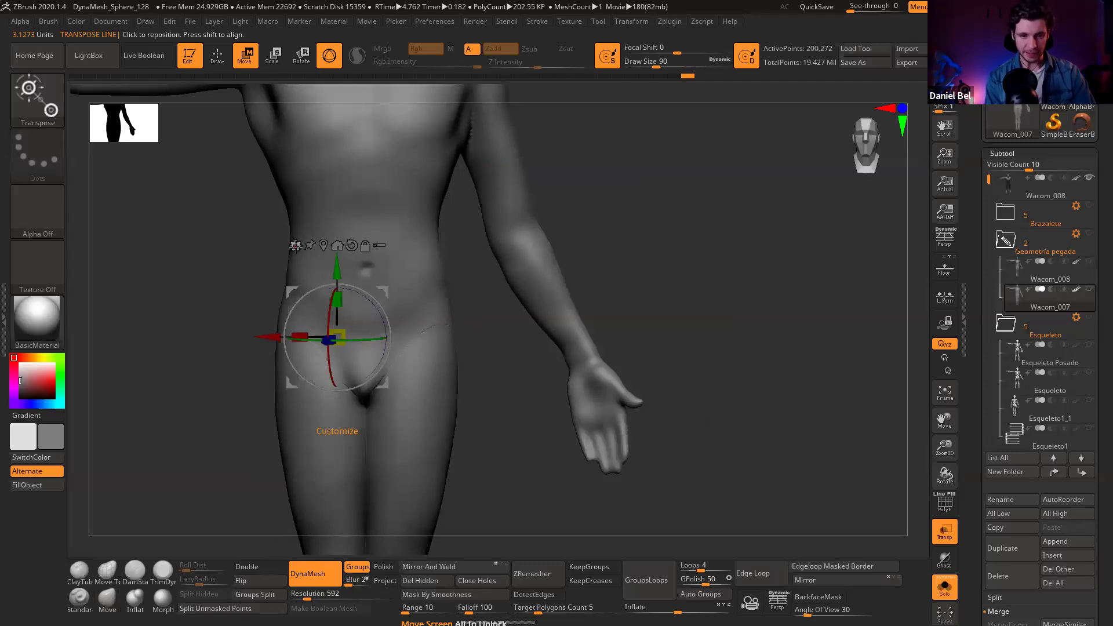
# Step: Remesh the body with Remesh By Union and return to draw mode
pyautogui.click(295, 248)
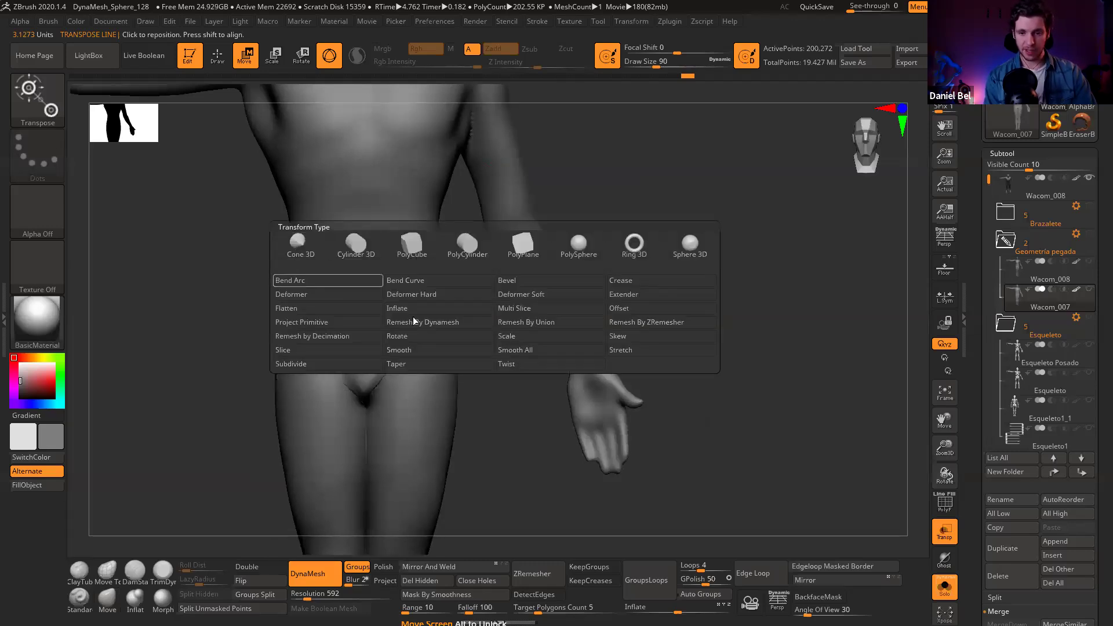
pyautogui.click(529, 323)
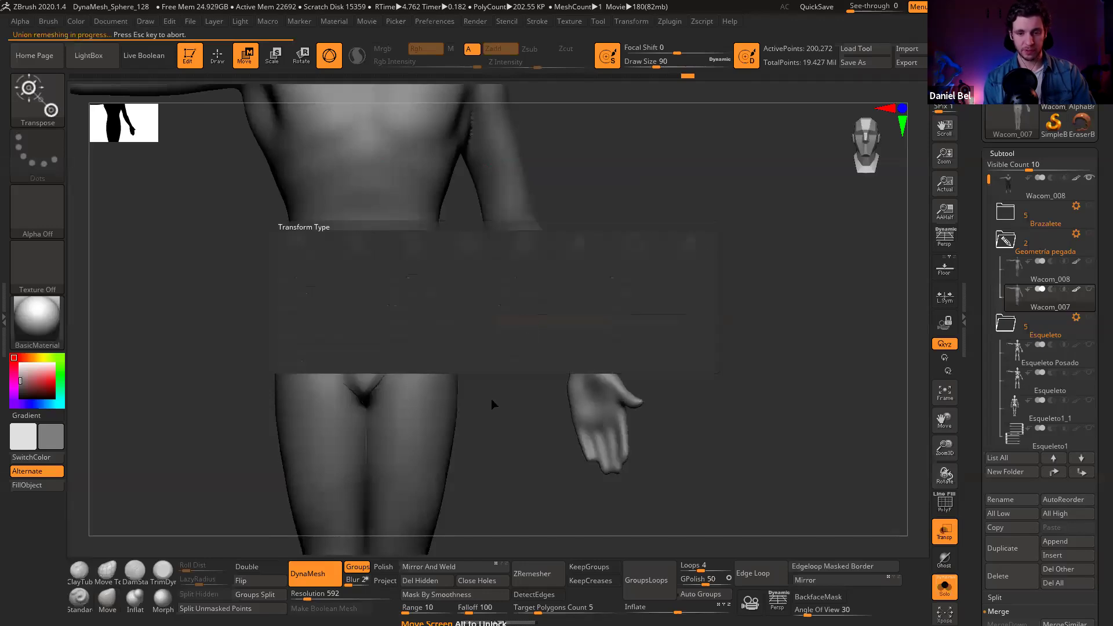
pyautogui.press('q')
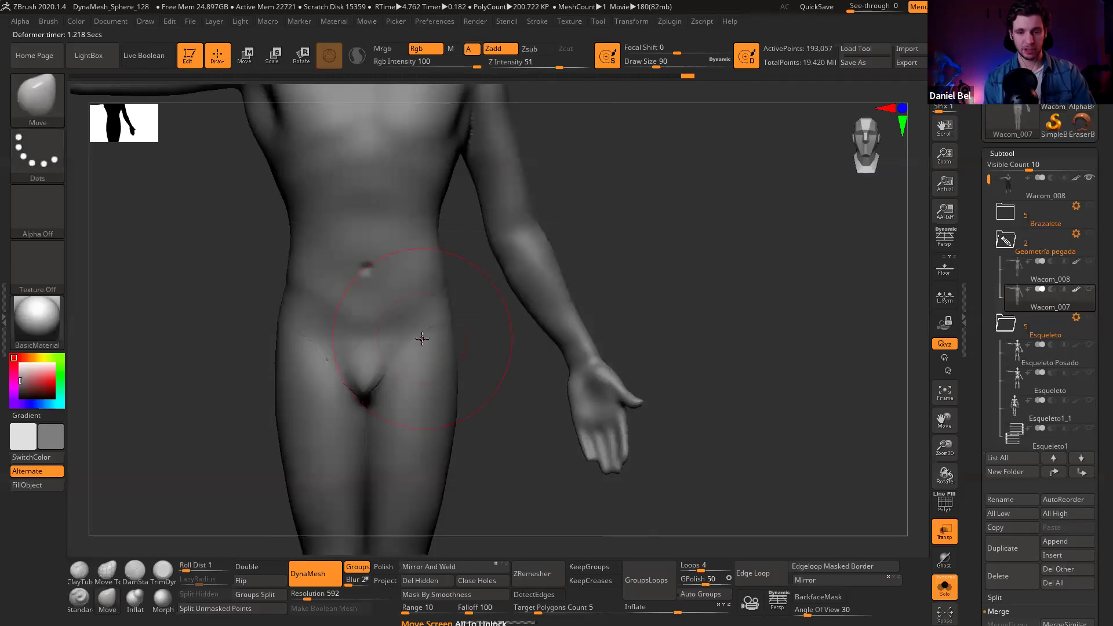
# Step: Set the Move brush draw size to 25
pyautogui.keyDown('ctrl'); pyautogui.moveTo(423, 338); pyautogui.dragTo(448, 487, button='right'); pyautogui.keyUp('ctrl')
pyautogui.press('s')
pyautogui.moveTo(440, 334)
pyautogui.mouseDown()
pyautogui.moveTo(422, 331)
pyautogui.moveTo(420, 350)
pyautogui.mouseUp()
# Step: Examine the torso and leg polygroups and the gap between the thighs with polyframe on
pyautogui.hotkey('shift', 'f')
pyautogui.scroll(-5, 387, 206)
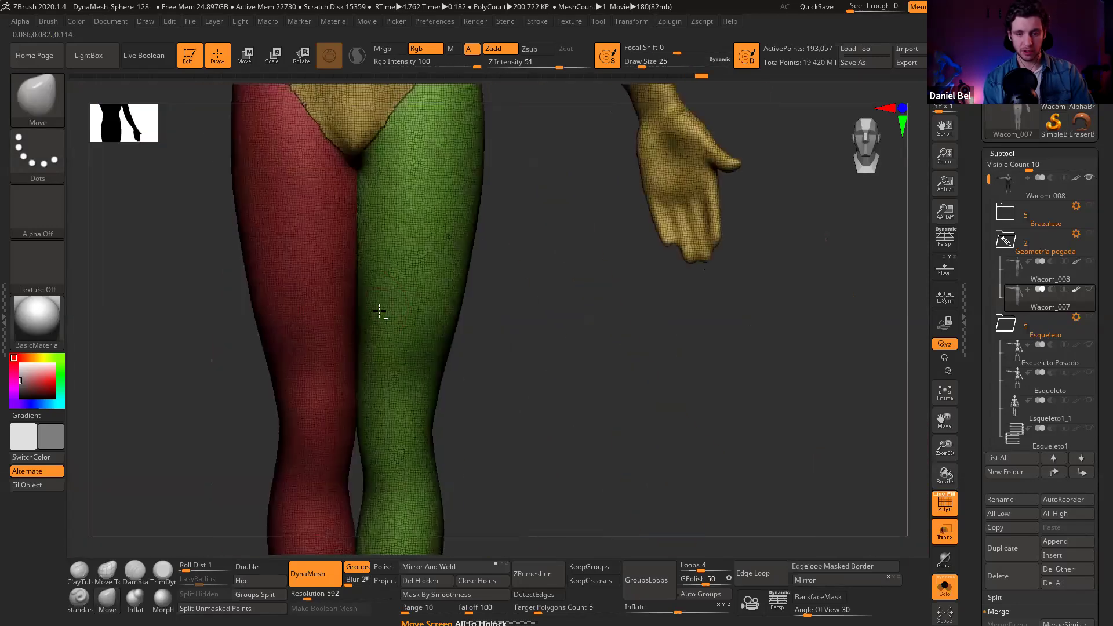
pyautogui.moveTo(388, 550)
pyautogui.keyDown('alt'); pyautogui.mouseDown(button='right')
pyautogui.moveTo(387, 413)
pyautogui.moveTo(378, 466)
pyautogui.moveTo(368, 451)
pyautogui.moveTo(354, 457)
pyautogui.moveTo(377, 497)
pyautogui.mouseUp(button='right'); pyautogui.keyUp('alt')
pyautogui.moveTo(394, 168)
pyautogui.keyDown('alt'); pyautogui.mouseDown(button='right')
pyautogui.moveTo(390, 291)
pyautogui.moveTo(380, 191)
pyautogui.mouseUp(button='right'); pyautogui.keyUp('alt')
pyautogui.keyDown('alt'); pyautogui.moveTo(380, 192); pyautogui.dragTo(370, 353, button='right'); pyautogui.keyUp('alt')
pyautogui.moveTo(343, 302)
pyautogui.keyDown('shift'); pyautogui.mouseDown(button='right')
pyautogui.moveTo(366, 380)
pyautogui.moveTo(413, 314)
pyautogui.moveTo(522, 233)
pyautogui.mouseUp(button='right'); pyautogui.keyUp('shift')
pyautogui.keyDown('alt'); pyautogui.moveTo(385, 242); pyautogui.dragTo(258, 425, button='right'); pyautogui.keyUp('alt')
pyautogui.hotkey('shift', 'f')
# Step: Try smoothing the front hip seams, and undo back to before the union remesh
pyautogui.keyDown('shift'); pyautogui.moveTo(325, 240); pyautogui.dragTo(388, 249); pyautogui.keyUp('shift')
pyautogui.keyDown('shift'); pyautogui.moveTo(493, 293); pyautogui.dragTo(524, 333); pyautogui.keyUp('shift')
pyautogui.moveTo(491, 300); pyautogui.dragTo(498, 268, button='right')
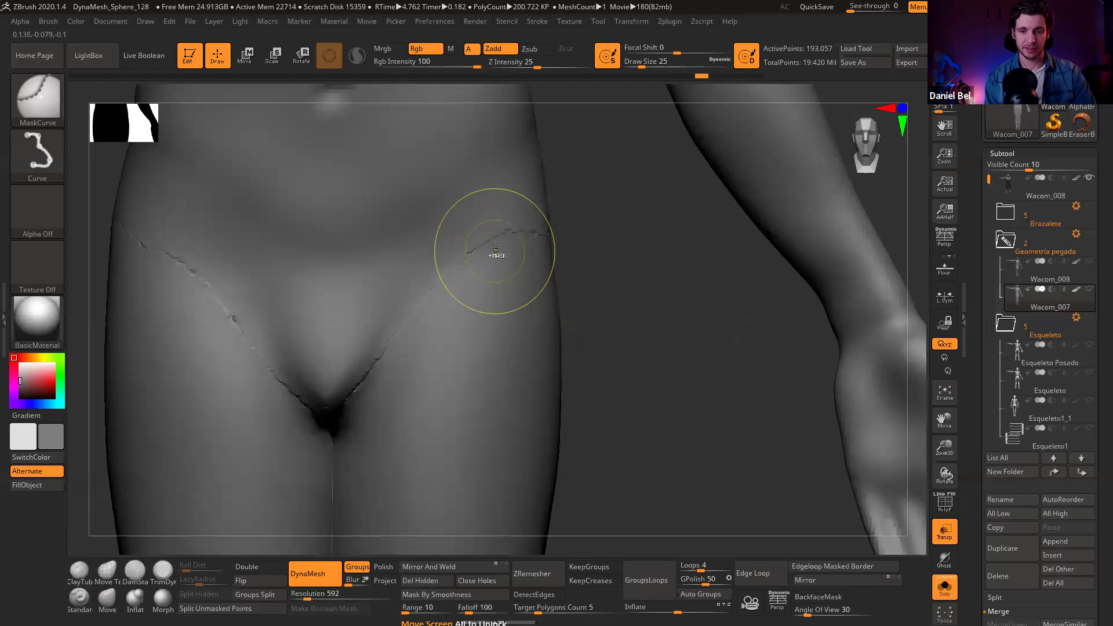
pyautogui.hotkey('ctrl', 'z')
pyautogui.hotkey('ctrl', 'z')
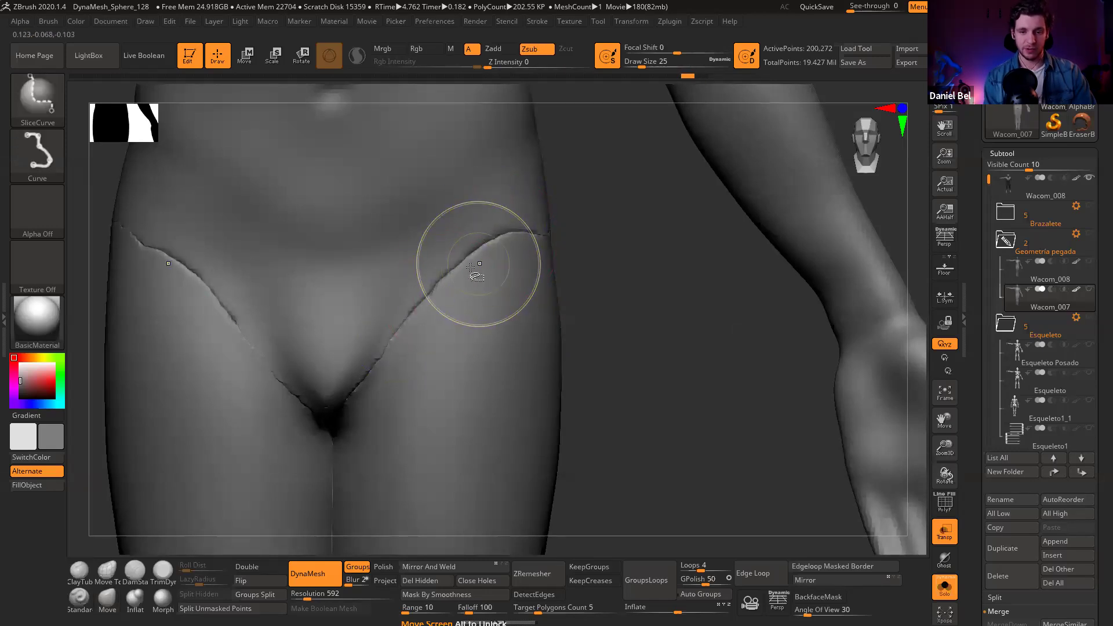
# Step: Place the gizmo over the lower torso and apply Remesh By Union to the whole body
pyautogui.press('w')
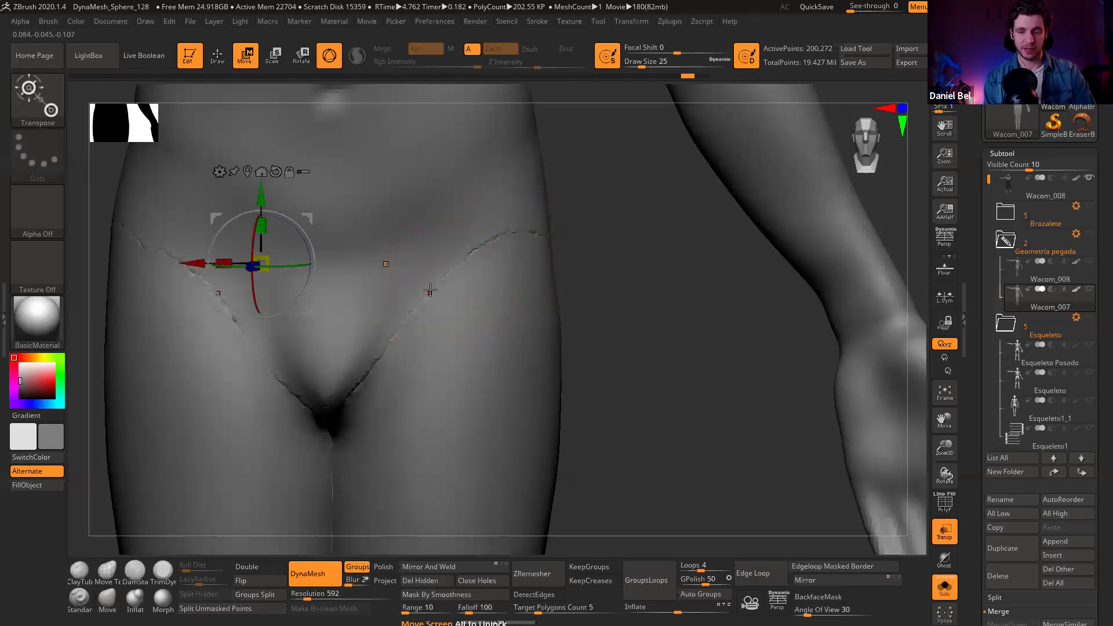
pyautogui.click(384, 262)
pyautogui.click(342, 172)
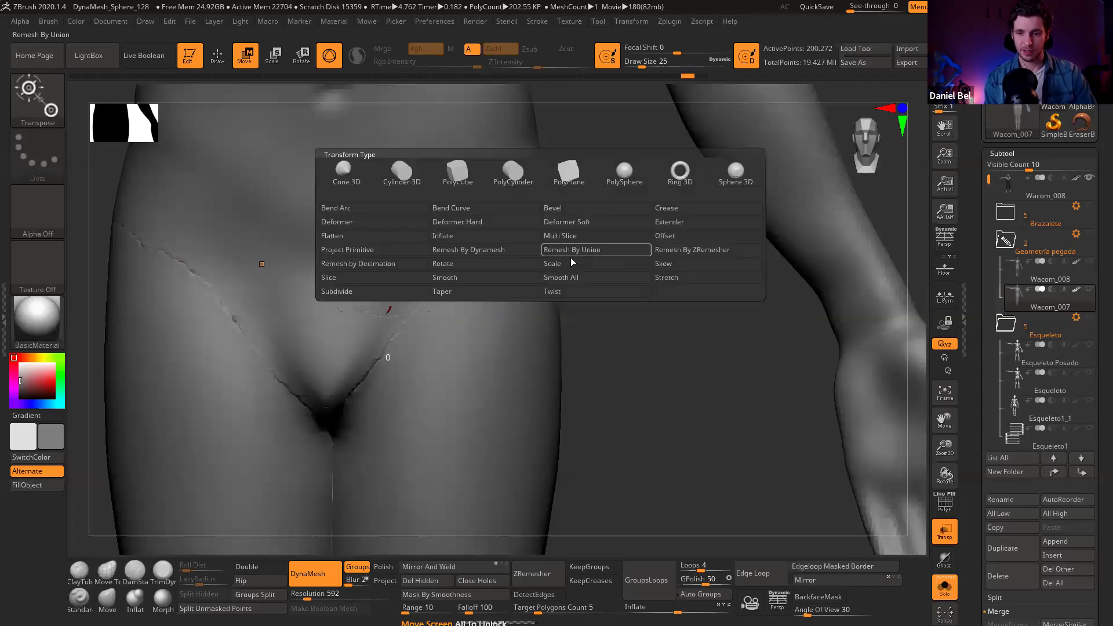
pyautogui.click(342, 172)
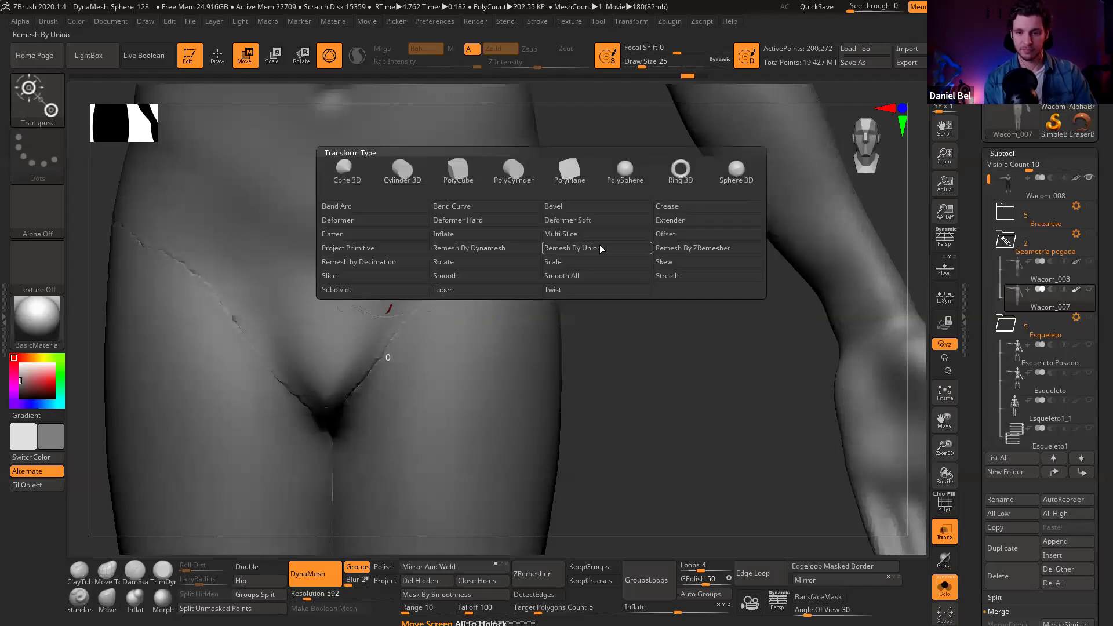
pyautogui.click(597, 246)
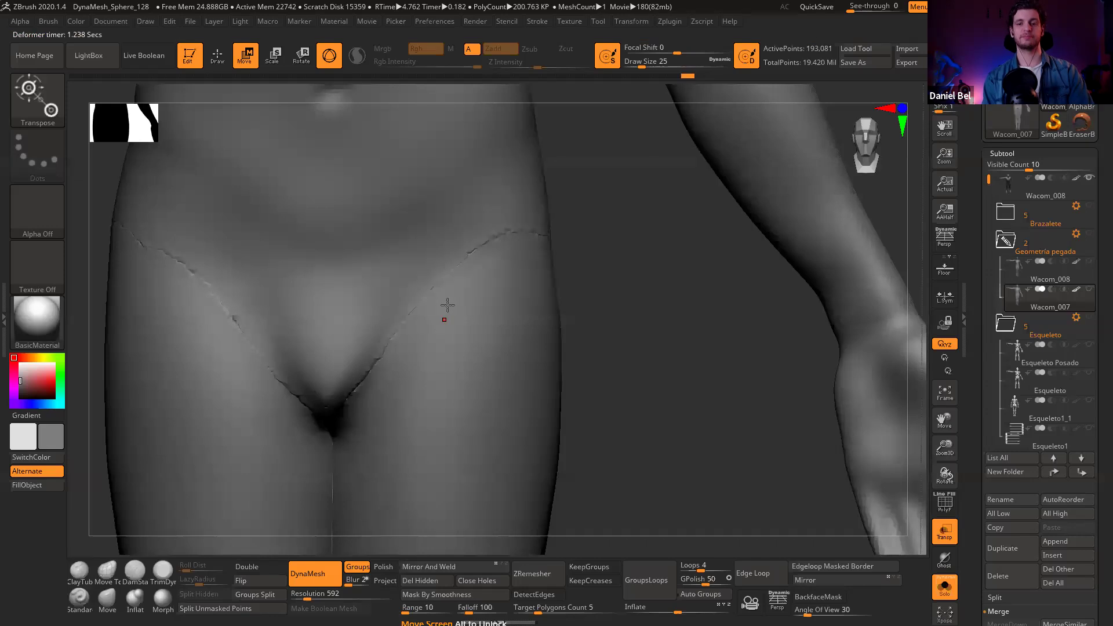
# Step: Smooth the seams between torso and legs along the front of the groin and around the hip
pyautogui.press('q')
pyautogui.moveTo(456, 282)
pyautogui.keyDown('shift'); pyautogui.mouseDown()
pyautogui.moveTo(502, 243)
pyautogui.moveTo(335, 395)
pyautogui.mouseUp(); pyautogui.keyUp('shift')
pyautogui.hotkey('ctrl', 'z')
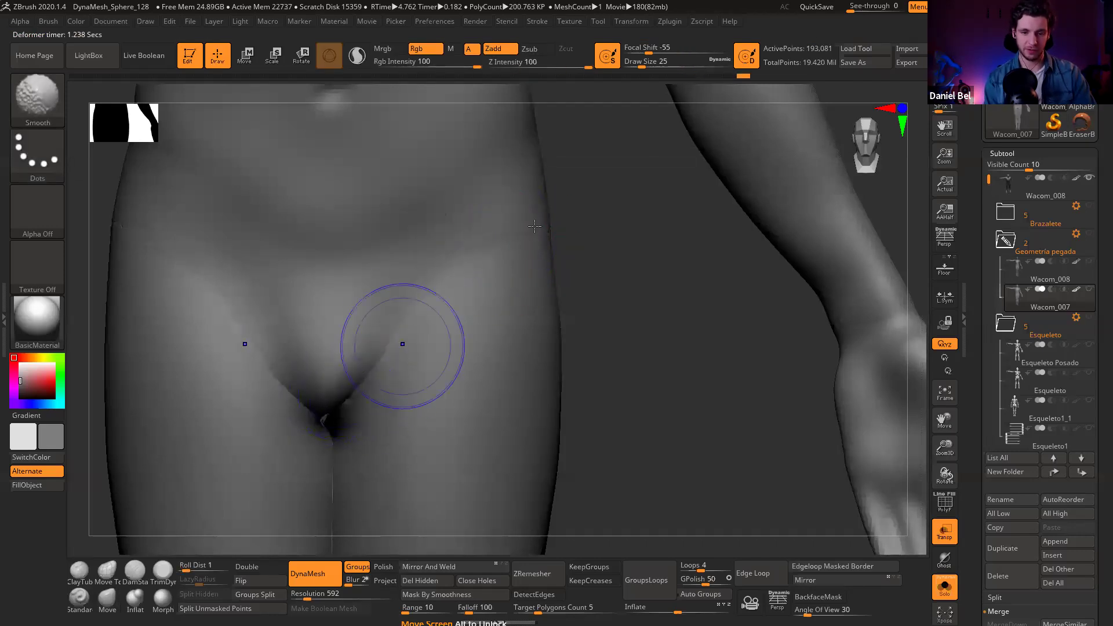
pyautogui.moveTo(556, 235); pyautogui.dragTo(673, 232)
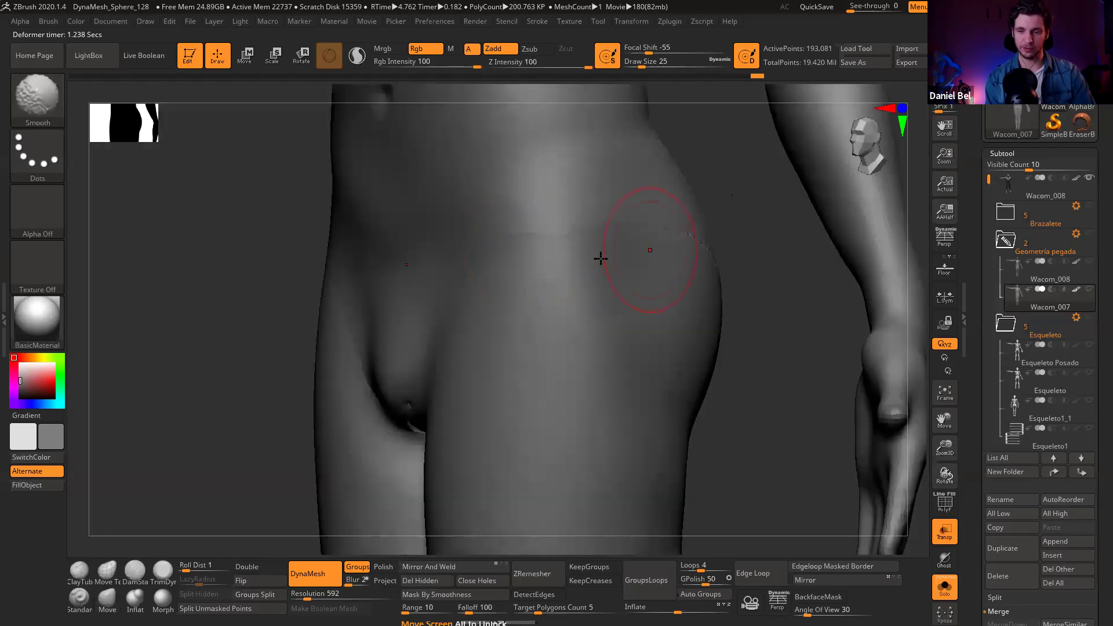
pyautogui.moveTo(601, 259); pyautogui.dragTo(540, 264, button='right')
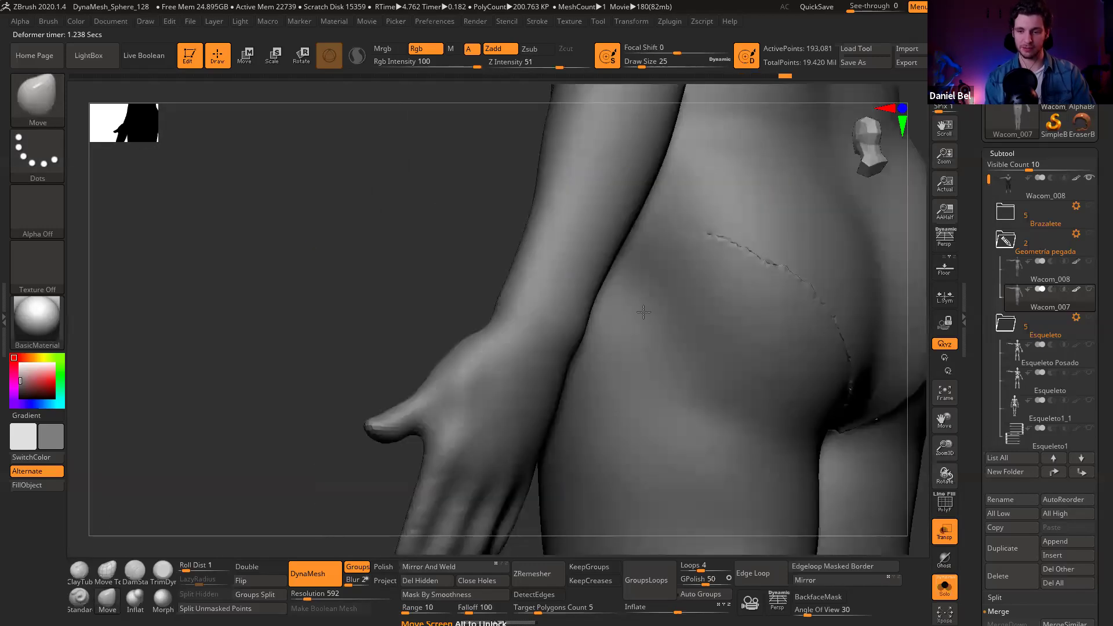
# Step: Smooth the torso-leg seams across the buttocks at the back of the body
pyautogui.moveTo(643, 312); pyautogui.dragTo(535, 286, button='right')
pyautogui.keyDown('shift'); pyautogui.moveTo(535, 286); pyautogui.dragTo(609, 394); pyautogui.keyUp('shift')
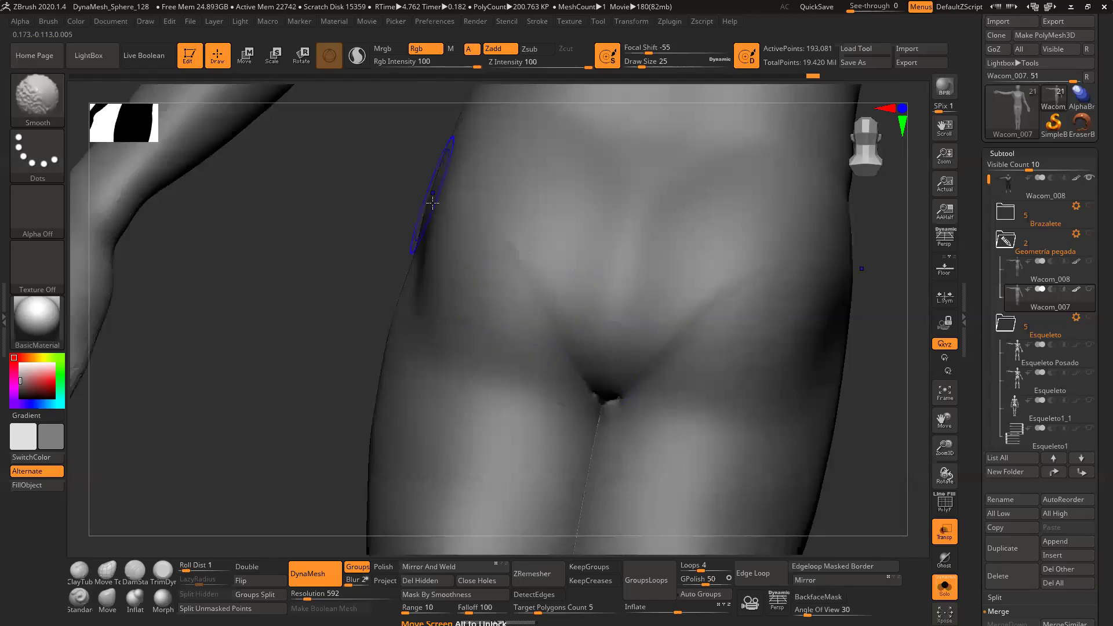
pyautogui.keyDown('alt'); pyautogui.moveTo(479, 192); pyautogui.dragTo(497, 281, button='right'); pyautogui.keyUp('alt')
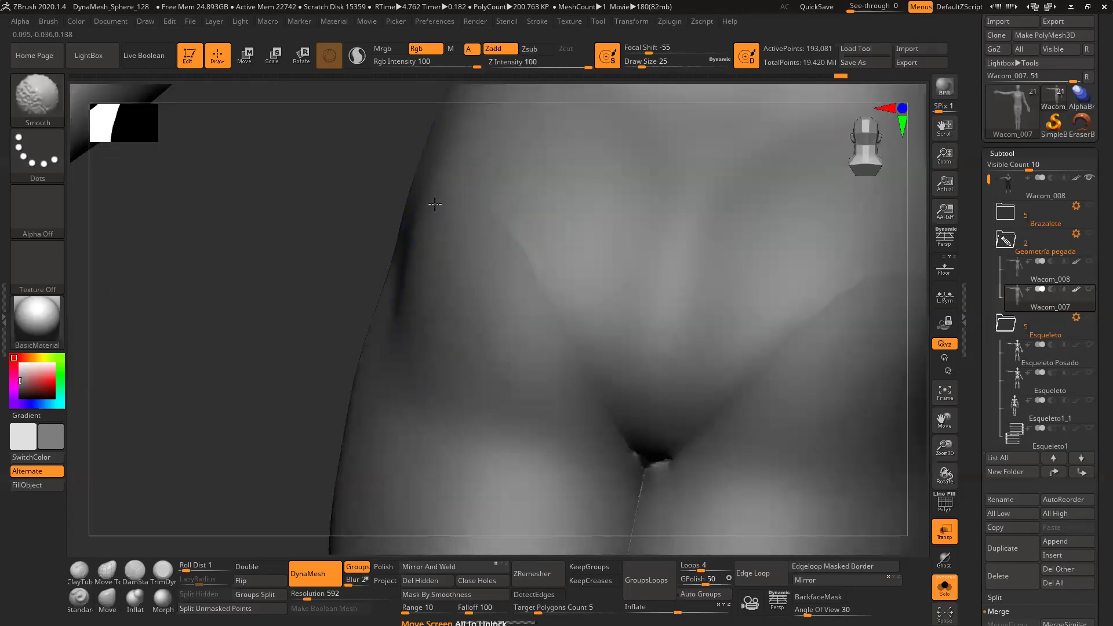
pyautogui.moveTo(361, 257)
pyautogui.mouseDown(button='right')
pyautogui.moveTo(420, 228)
pyautogui.moveTo(470, 228)
pyautogui.moveTo(370, 249)
pyautogui.moveTo(461, 244)
pyautogui.moveTo(480, 291)
pyautogui.moveTo(546, 210)
pyautogui.mouseUp(button='right')
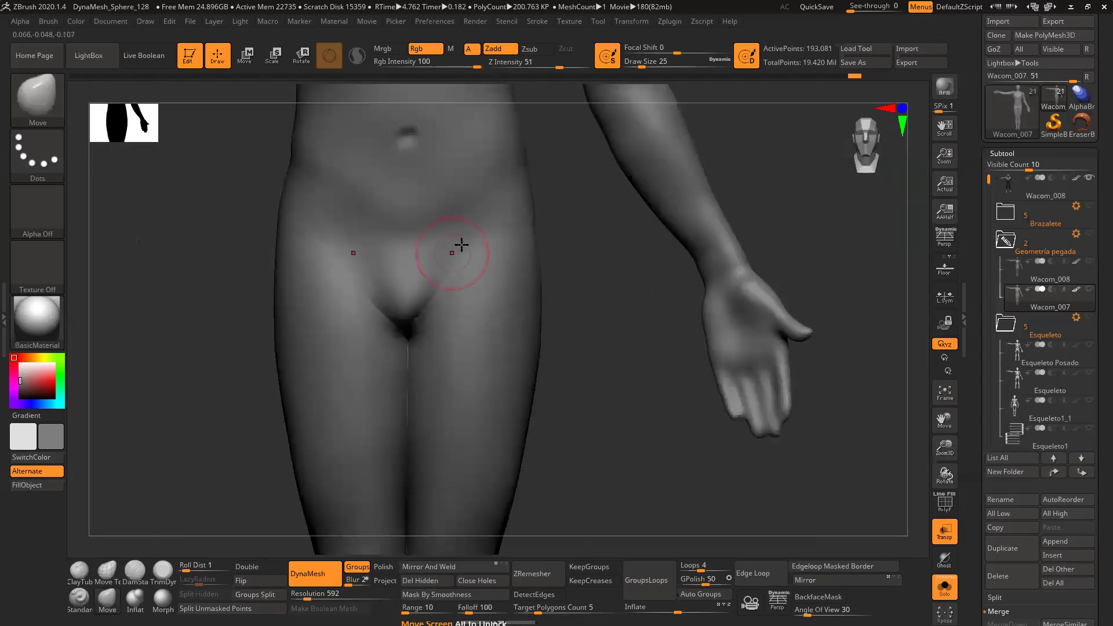
# Step: Examine the smoothed hip seams from the front and side, comparing polyframe on and off
pyautogui.keyDown('alt'); pyautogui.moveTo(442, 315); pyautogui.dragTo(348, 316, button='right'); pyautogui.keyUp('alt')
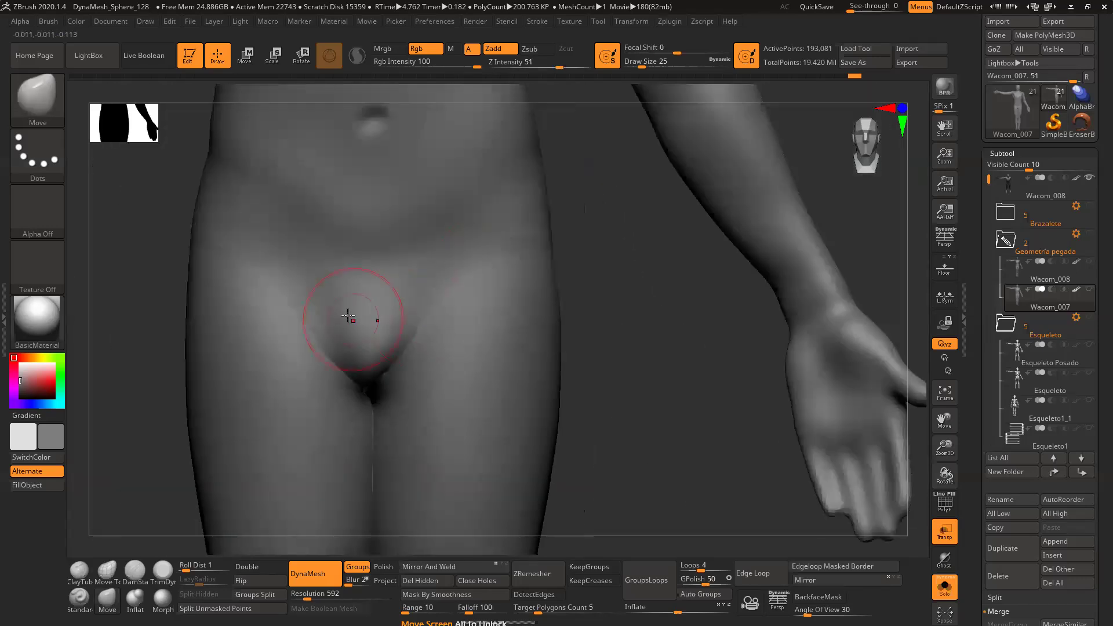
pyautogui.moveTo(300, 279)
pyautogui.keyDown('alt'); pyautogui.mouseDown(button='right')
pyautogui.moveTo(352, 253)
pyautogui.moveTo(337, 256)
pyautogui.mouseUp(button='right'); pyautogui.keyUp('alt')
pyautogui.moveTo(260, 253)
pyautogui.mouseDown(button='right')
pyautogui.moveTo(341, 249)
pyautogui.moveTo(322, 259)
pyautogui.mouseUp(button='right')
pyautogui.moveTo(327, 257); pyautogui.dragTo(440, 300)
pyautogui.hotkey('shift', 'f')
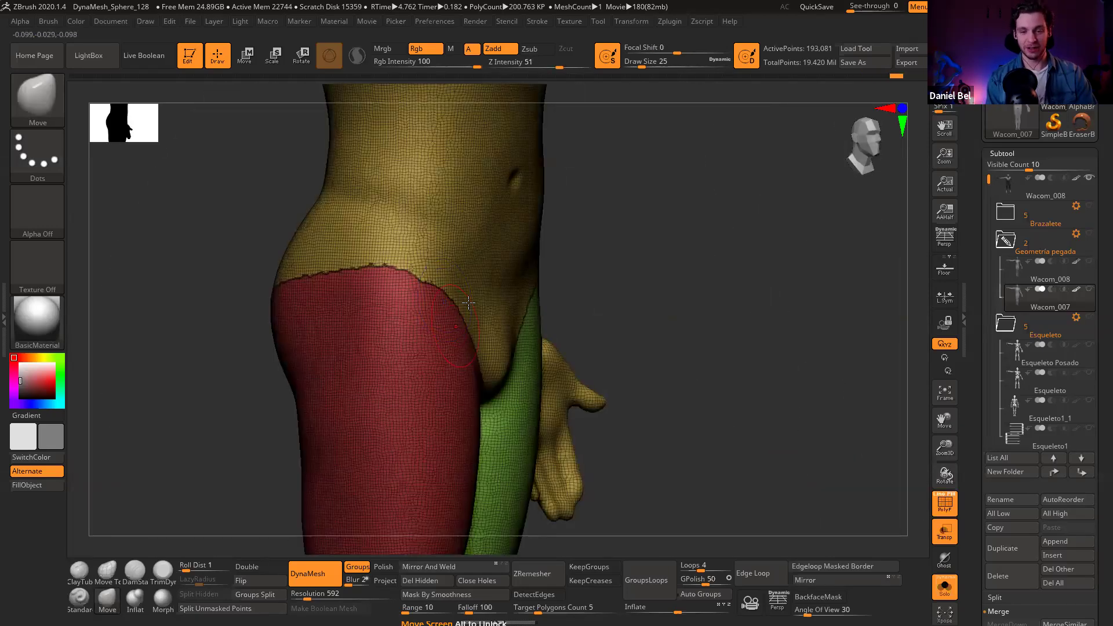
pyautogui.moveTo(491, 304); pyautogui.dragTo(473, 287, button='right')
pyautogui.moveTo(460, 319); pyautogui.dragTo(441, 366, button='right')
pyautogui.moveTo(409, 427); pyautogui.dragTo(441, 307, button='right')
pyautogui.hotkey('shift', 'f')
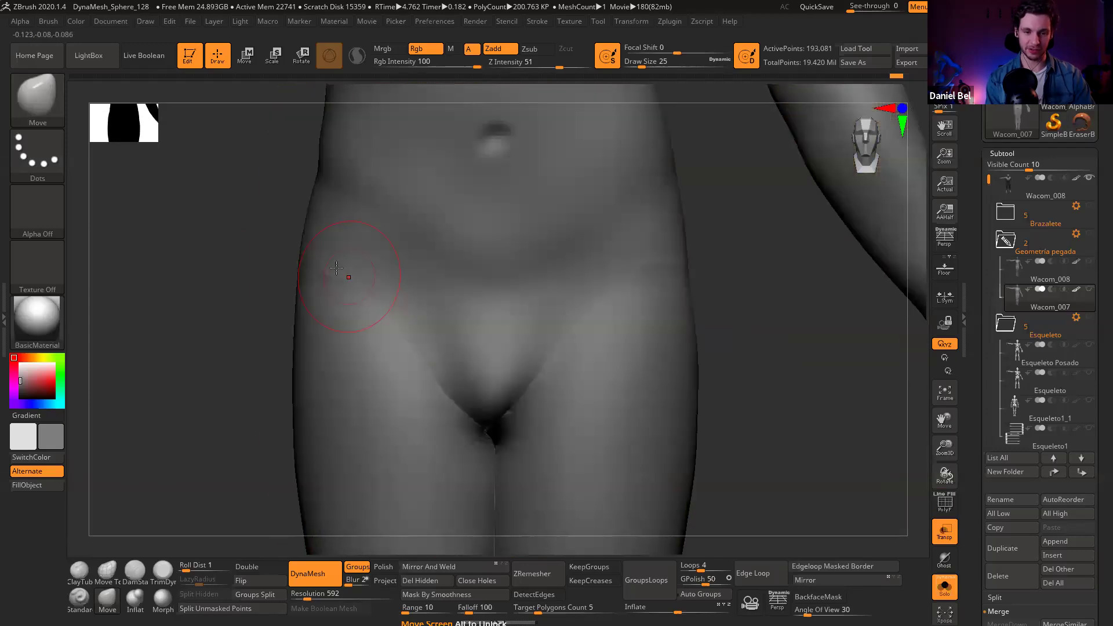
# Step: Undo the last two hip edits and check the seams with polyframe on and off
pyautogui.hotkey('ctrl', 'z')
pyautogui.hotkey('ctrl', 'z')
pyautogui.moveTo(368, 279)
pyautogui.keyDown('ctrl'); pyautogui.mouseDown(button='right')
pyautogui.moveTo(364, 292)
pyautogui.moveTo(293, 284)
pyautogui.mouseUp(button='right'); pyautogui.keyUp('ctrl')
pyautogui.hotkey('shift', 'f')
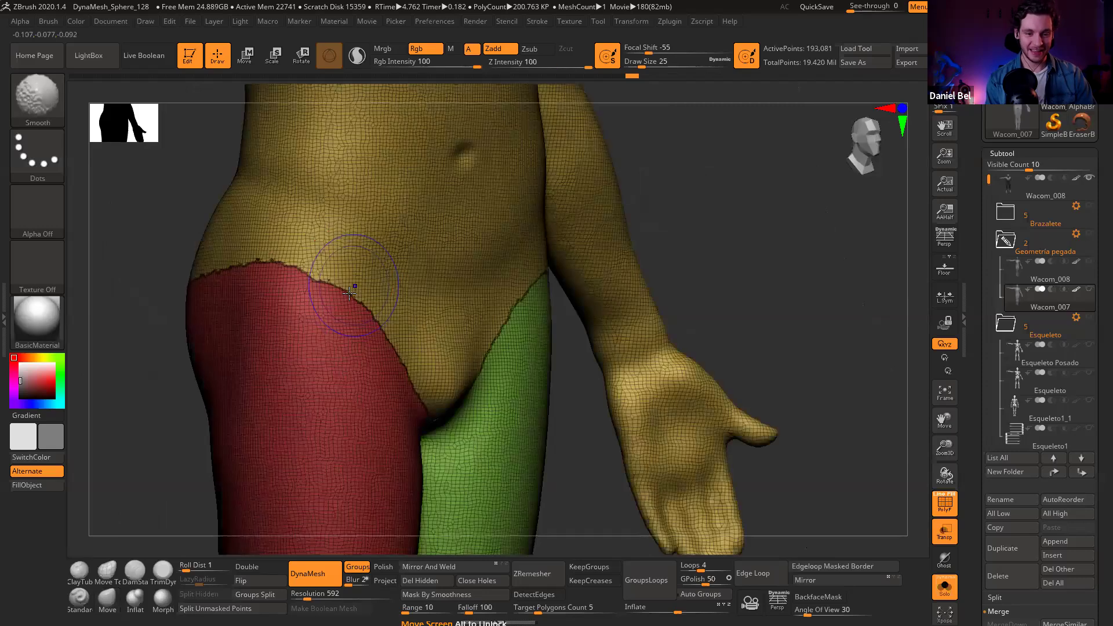
pyautogui.press('shift')
pyautogui.moveTo(383, 291); pyautogui.dragTo(445, 306, button='right')
pyautogui.hotkey('shift', 'f')
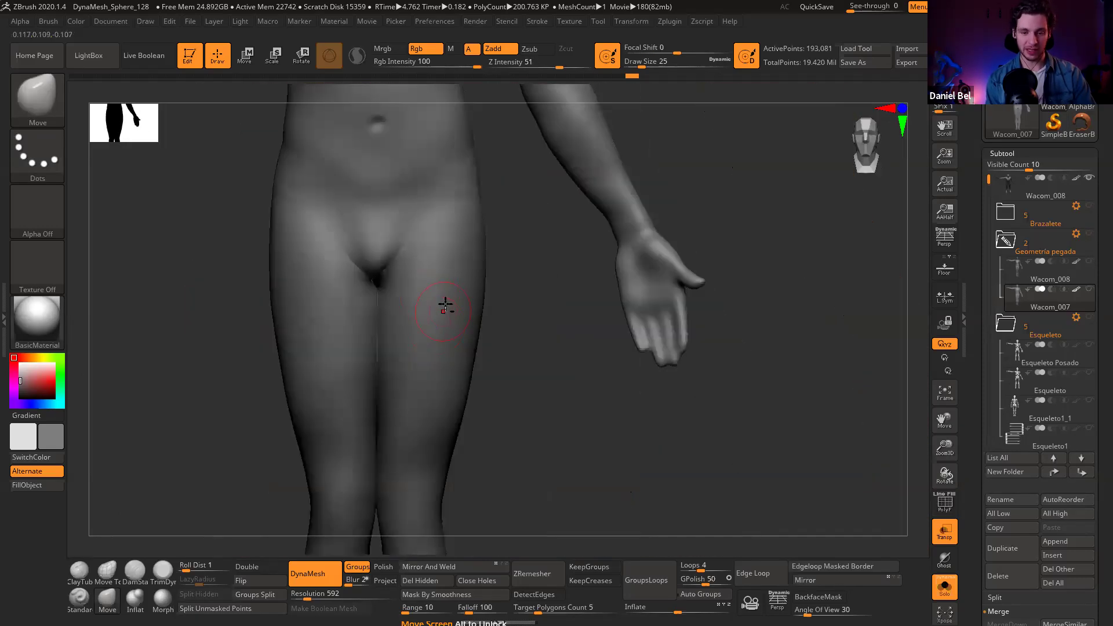
pyautogui.moveTo(451, 224)
pyautogui.keyDown('ctrl'); pyautogui.mouseDown(button='right')
pyautogui.moveTo(444, 211)
pyautogui.moveTo(464, 320)
pyautogui.mouseUp(button='right'); pyautogui.keyUp('ctrl')
pyautogui.hotkey('shift', 'f')
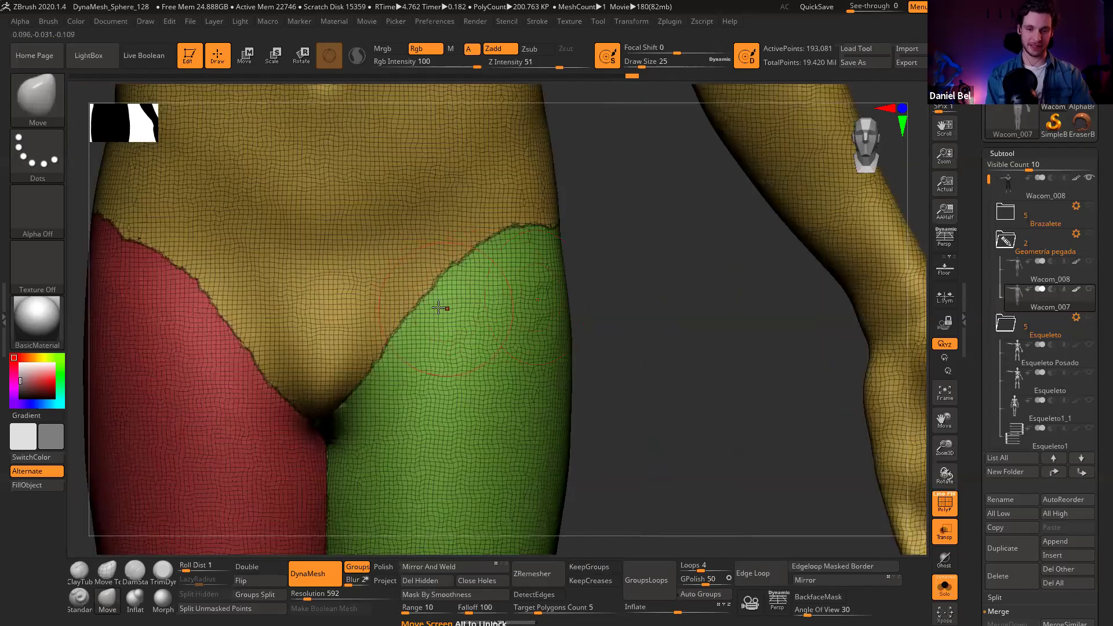
pyautogui.hotkey('shift', 'f')
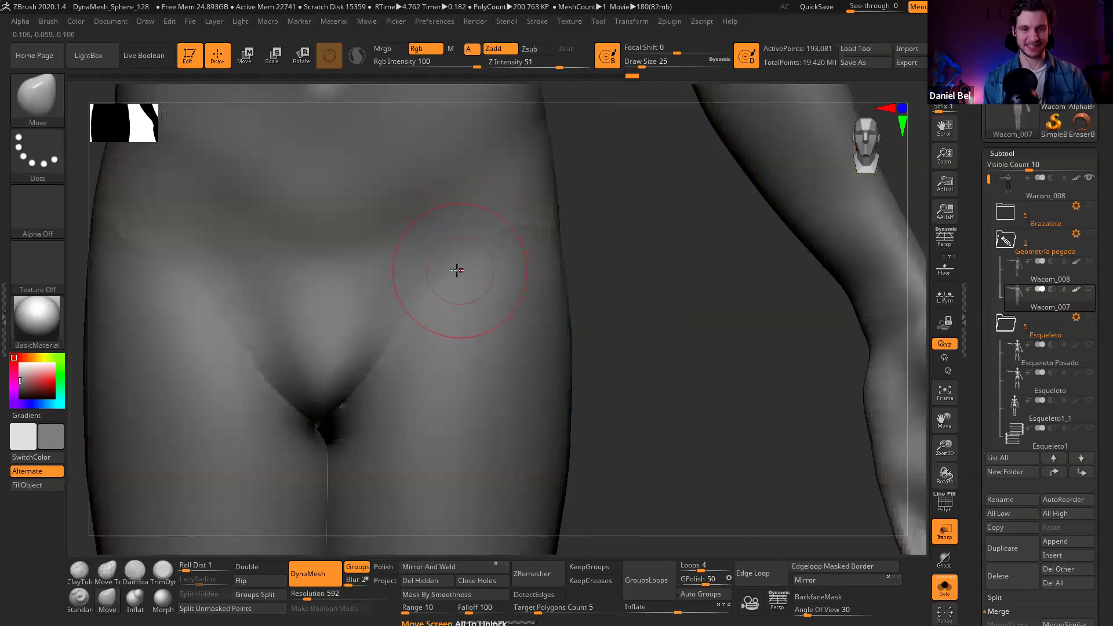
# Step: Activate Sculptris Pro mode and set the brush draw size to 16
pyautogui.press('shift')
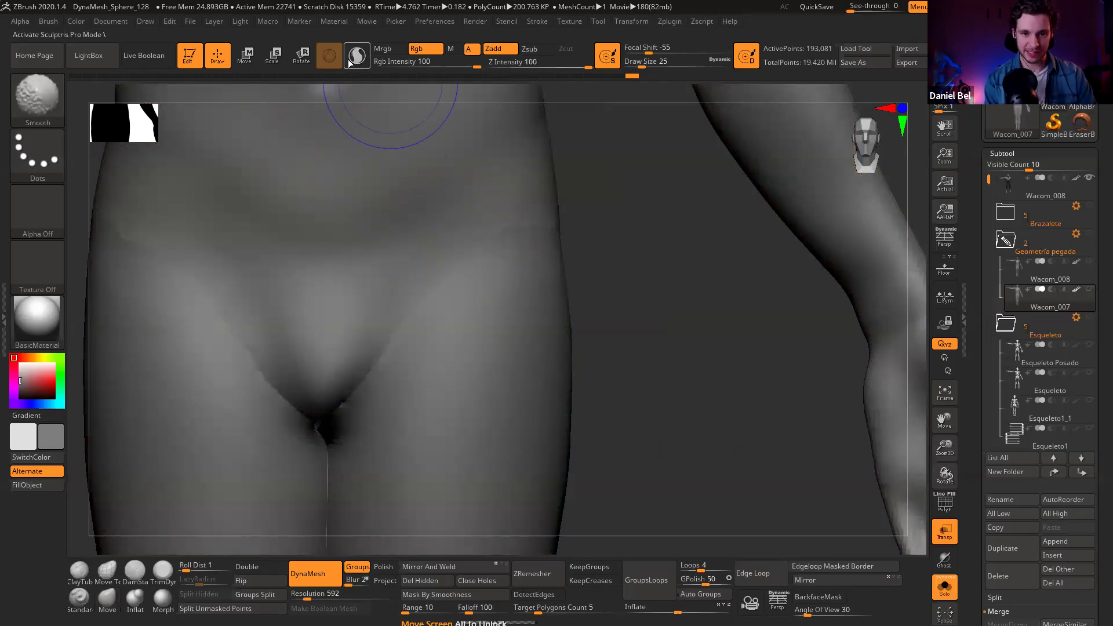
pyautogui.press('shift')
pyautogui.press('shift')
pyautogui.keyDown('ctrl'); pyautogui.moveTo(464, 260); pyautogui.dragTo(480, 255, button='right'); pyautogui.keyUp('ctrl')
pyautogui.press('s')
pyautogui.press('shift')
pyautogui.moveTo(481, 255); pyautogui.dragTo(486, 243)
pyautogui.press('shift')
pyautogui.hotkey('shift', 'f')
pyautogui.press('s')
# Step: Set the draw size to 12 and smooth parts of the green leg's seam at the groin and outer hip with Sculptris Pro
pyautogui.keyDown('alt'); pyautogui.moveTo(464, 282); pyautogui.dragTo(515, 273, button='right'); pyautogui.keyUp('alt')
pyautogui.hotkey('shift', 'f')
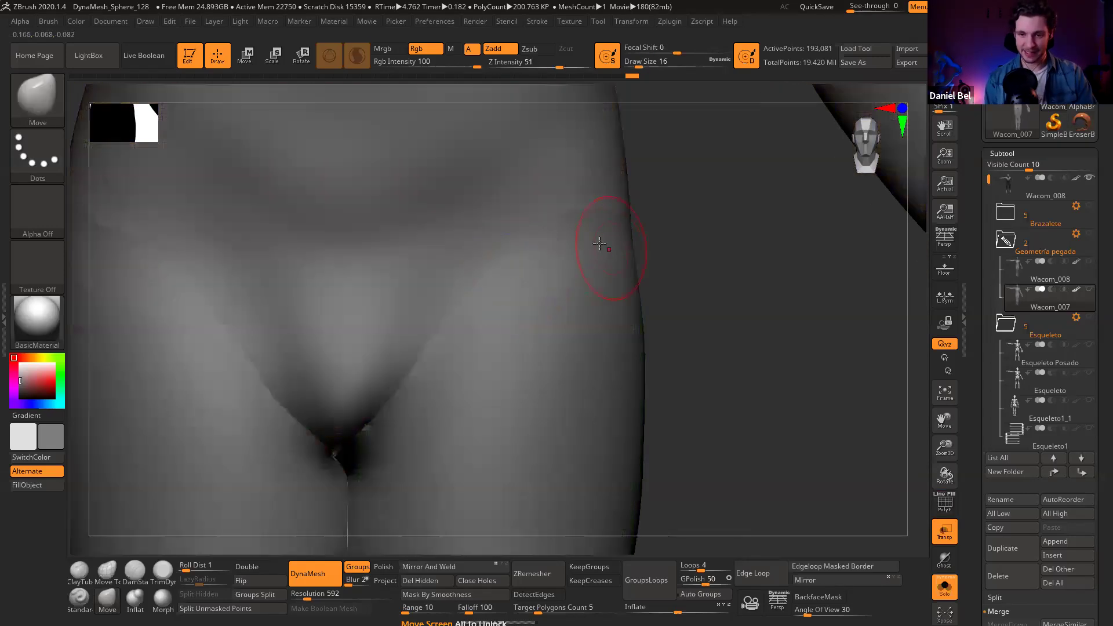
pyautogui.moveTo(600, 243); pyautogui.dragTo(608, 219, button='right')
pyautogui.press('shift')
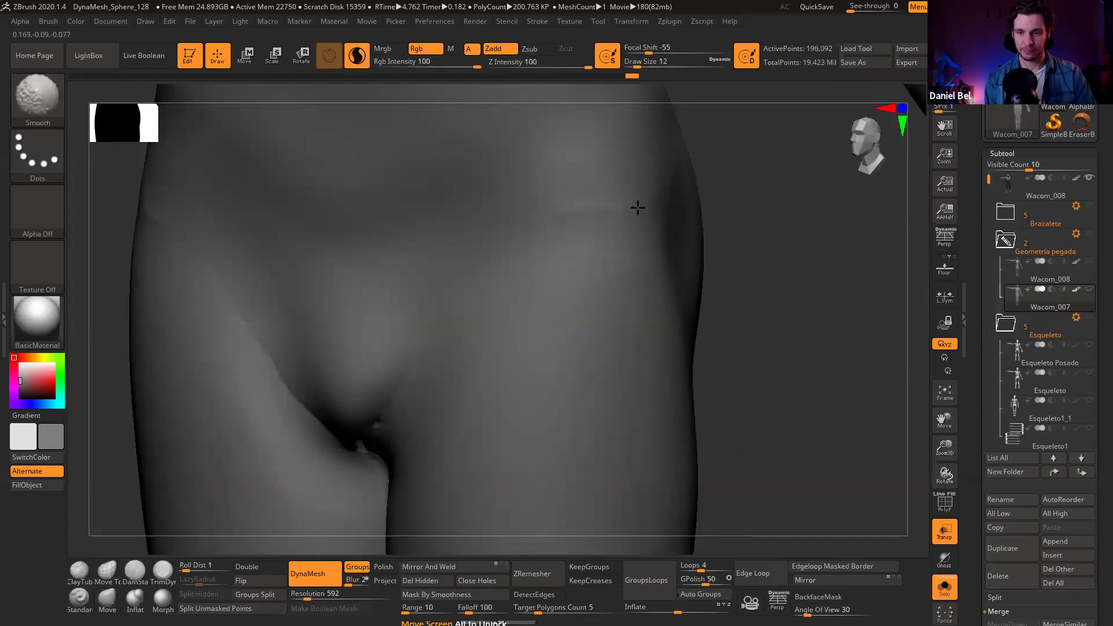
pyautogui.hotkey('shift', 'f')
pyautogui.moveTo(576, 219); pyautogui.dragTo(445, 304, button='right')
pyautogui.moveTo(445, 304)
pyautogui.mouseDown()
pyautogui.moveTo(376, 389)
pyautogui.moveTo(477, 277)
pyautogui.mouseUp()
# Step: Try local symmetry on the body, undoing the last two edits and switching it off
pyautogui.click(942, 302)
pyautogui.hotkey('ctrl', 'z')
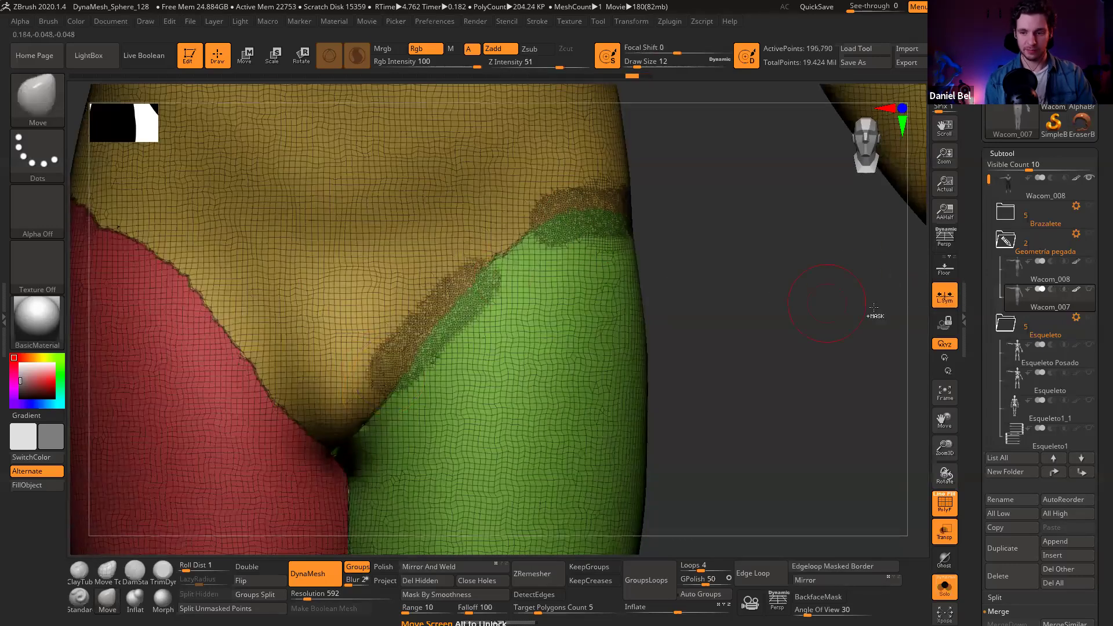
pyautogui.hotkey('ctrl', 'z')
pyautogui.click(944, 297)
# Step: Smooth the green leg's whole seam from groin to outer hip, checking the retessellated strip with polyframe
pyautogui.moveTo(530, 226)
pyautogui.keyDown('shift'); pyautogui.mouseDown()
pyautogui.moveTo(393, 378)
pyautogui.moveTo(481, 275)
pyautogui.moveTo(383, 409)
pyautogui.mouseUp(); pyautogui.keyUp('shift')
pyautogui.hotkey('shift', 'f')
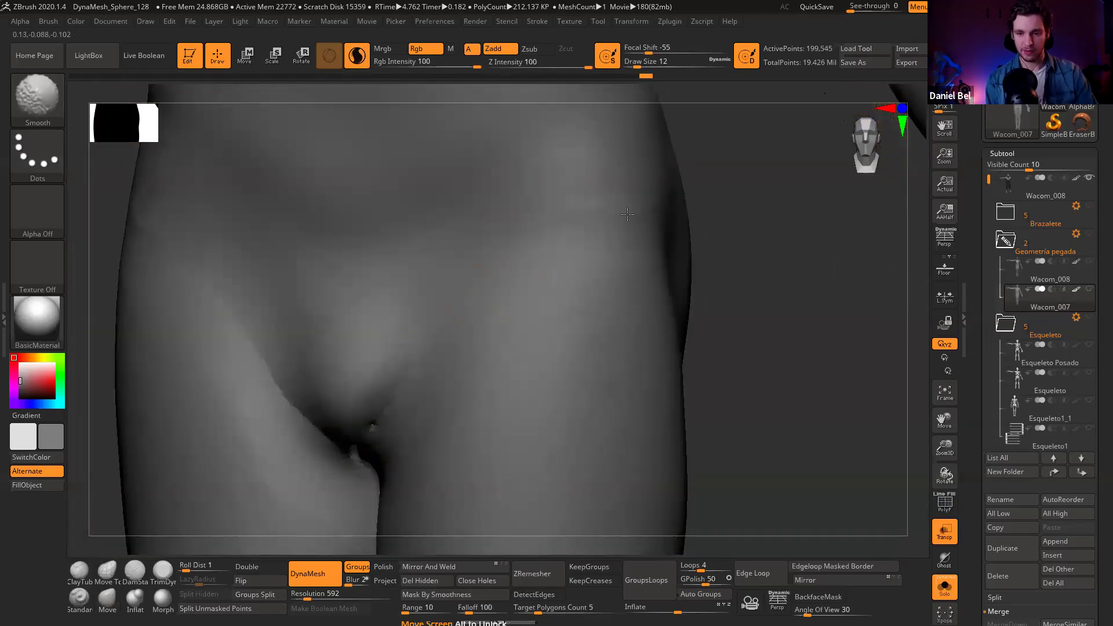
pyautogui.moveTo(614, 228); pyautogui.dragTo(531, 271, button='right')
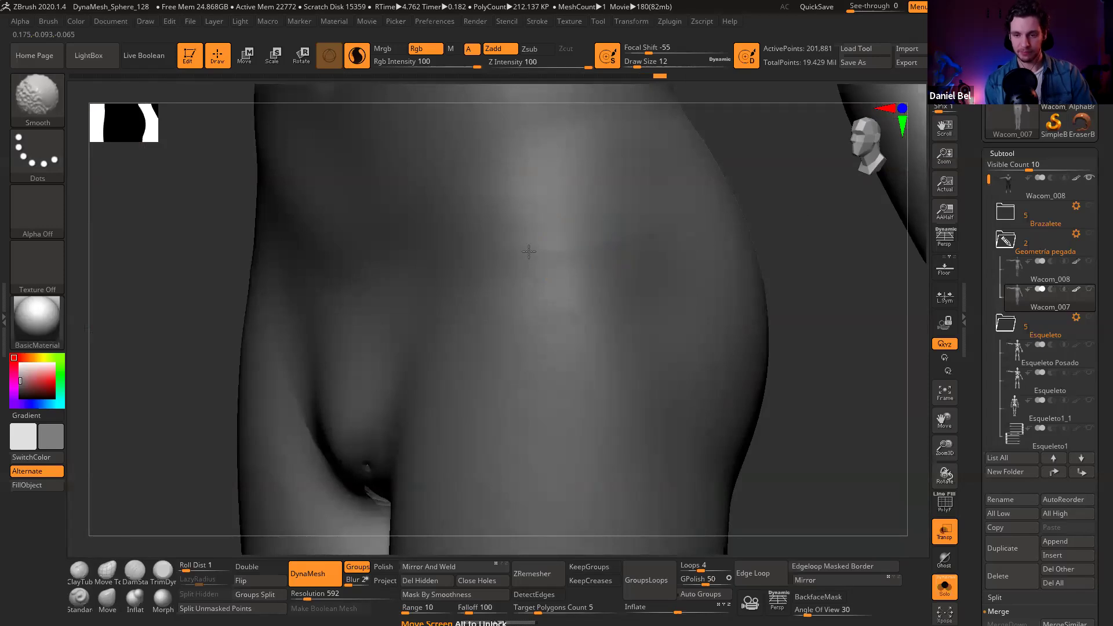
pyautogui.hotkey('shift', 'f')
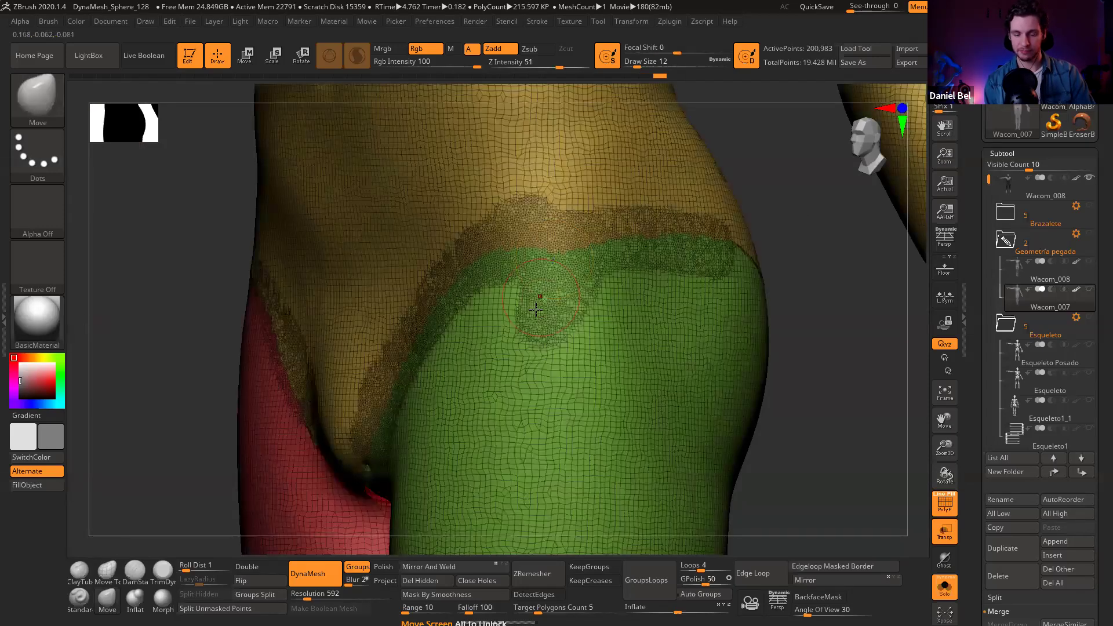
pyautogui.hotkey('shift', 'f')
# Step: Smooth the red leg's seam from the groin toward the outer hip and show the polyframe
pyautogui.moveTo(519, 295)
pyautogui.mouseDown(button='right')
pyautogui.moveTo(479, 366)
pyautogui.moveTo(534, 278)
pyautogui.moveTo(516, 361)
pyautogui.mouseUp(button='right')
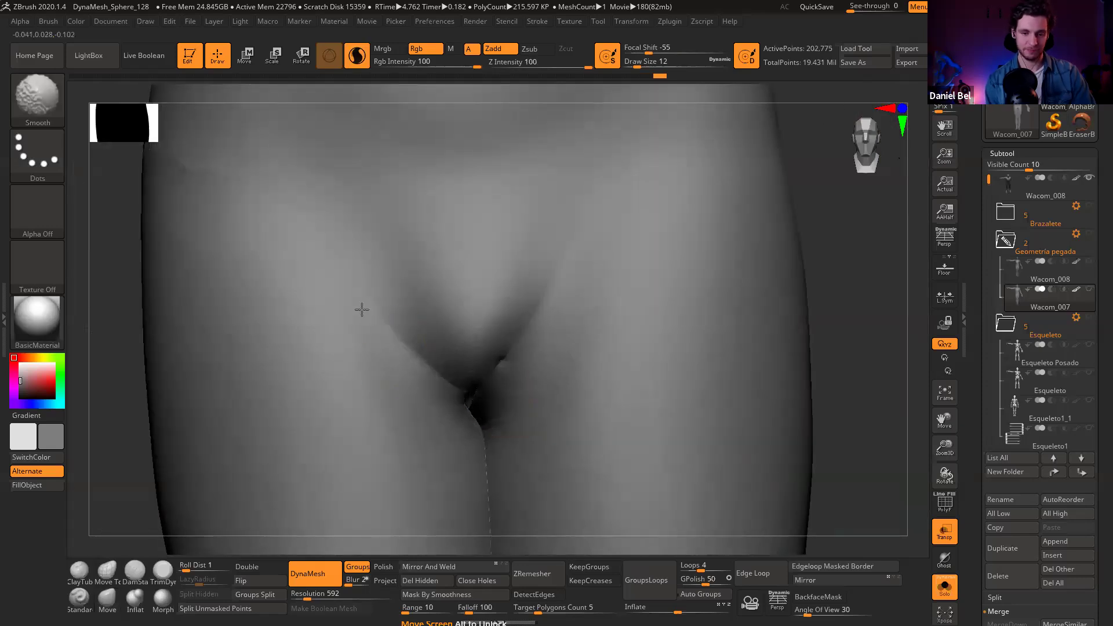
pyautogui.moveTo(369, 298); pyautogui.dragTo(463, 301, button='right')
pyautogui.moveTo(196, 276)
pyautogui.keyDown('shift'); pyautogui.mouseDown()
pyautogui.moveTo(212, 258)
pyautogui.moveTo(241, 282)
pyautogui.mouseUp(); pyautogui.keyUp('shift')
pyautogui.moveTo(241, 283)
pyautogui.mouseDown(button='right')
pyautogui.moveTo(290, 296)
pyautogui.moveTo(224, 337)
pyautogui.mouseUp(button='right')
pyautogui.hotkey('shift', 'f')
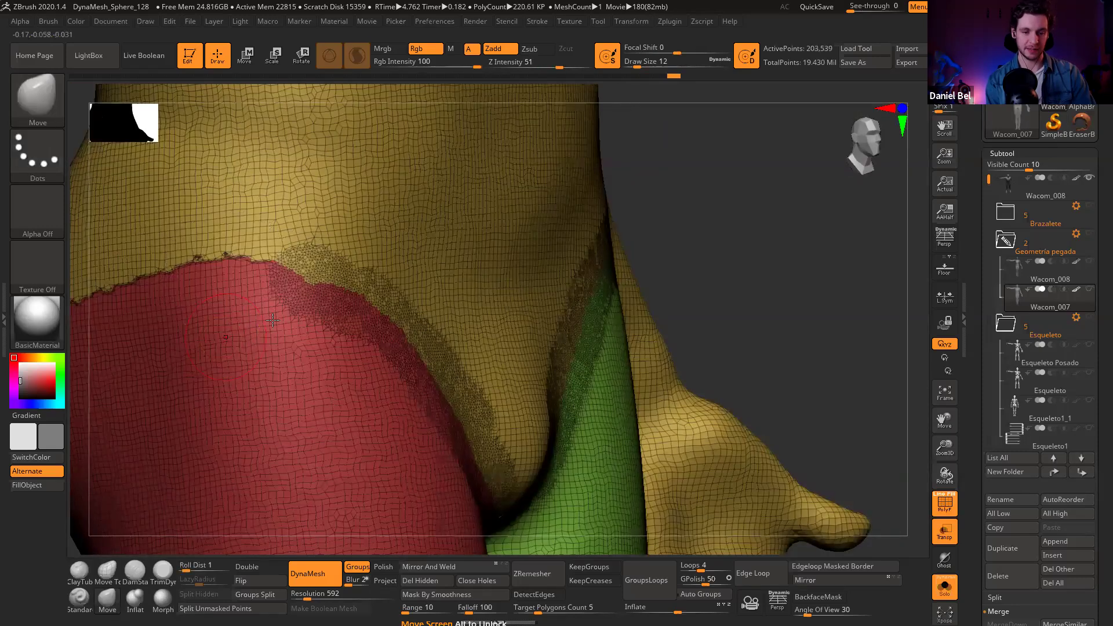
# Step: Close the hole in the red leg's hip seam and smooth the rest of the seam toward the outer hip
pyautogui.click(498, 586)
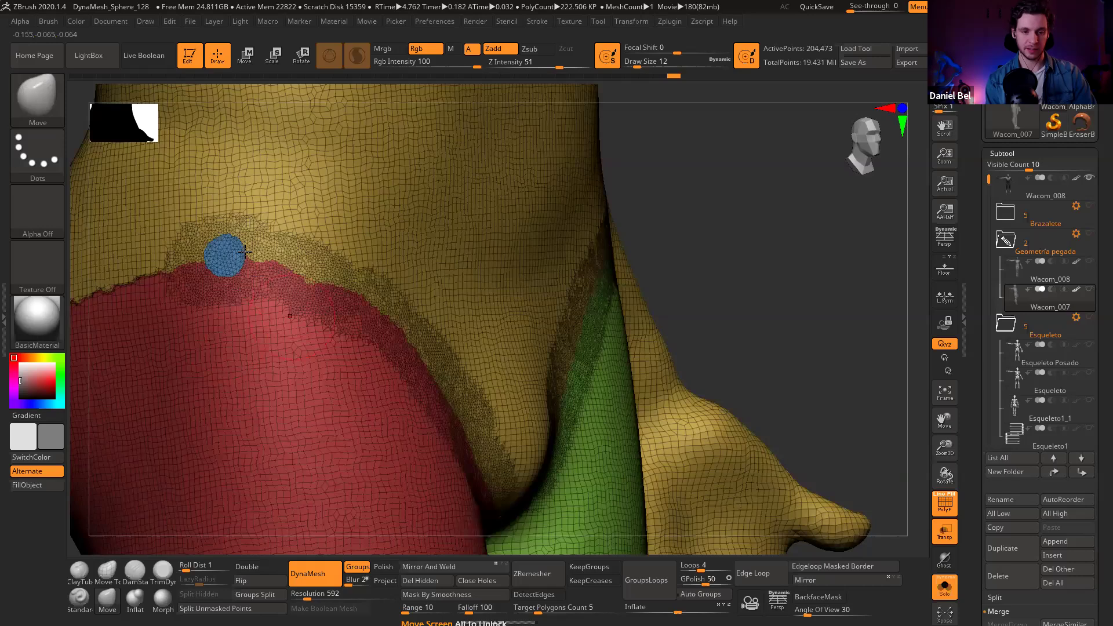
pyautogui.hotkey('shift', 'f')
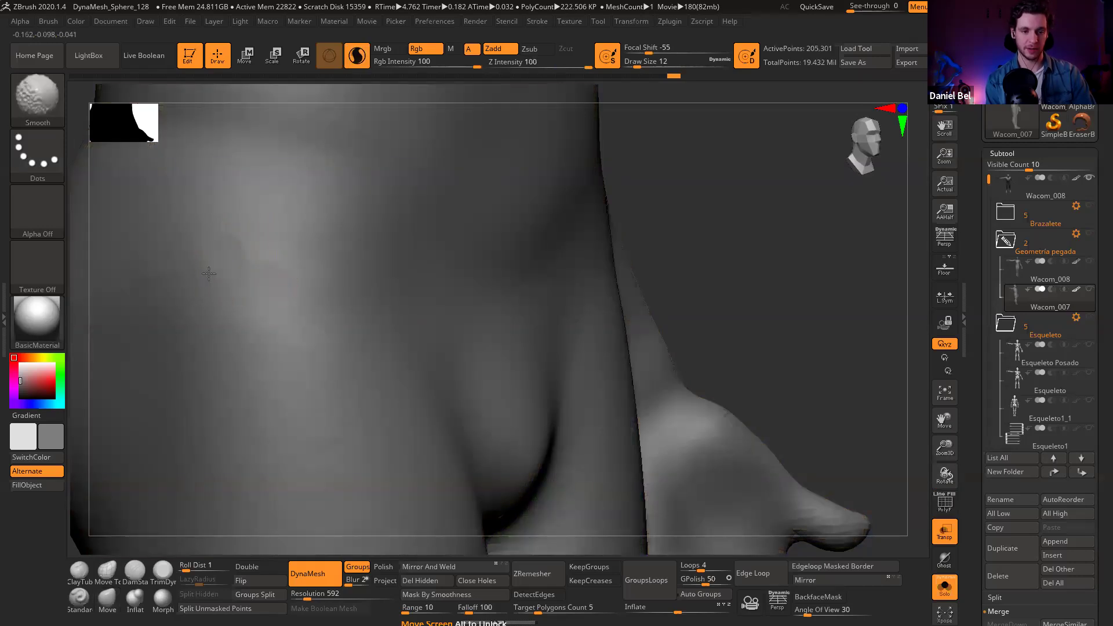
pyautogui.hotkey('shift', 'f')
pyautogui.moveTo(366, 267); pyautogui.dragTo(433, 238, button='right')
pyautogui.keyDown('shift'); pyautogui.moveTo(342, 261); pyautogui.dragTo(111, 325); pyautogui.keyUp('shift')
pyautogui.moveTo(231, 297)
pyautogui.keyDown('alt'); pyautogui.mouseDown(button='right')
pyautogui.moveTo(358, 253)
pyautogui.moveTo(484, 240)
pyautogui.mouseUp(button='right'); pyautogui.keyUp('alt')
pyautogui.moveTo(393, 245)
pyautogui.keyDown('shift'); pyautogui.mouseDown()
pyautogui.moveTo(284, 300)
pyautogui.moveTo(209, 421)
pyautogui.moveTo(222, 420)
pyautogui.mouseUp(); pyautogui.keyUp('shift')
pyautogui.moveTo(522, 275); pyautogui.dragTo(398, 306, button='right')
pyautogui.keyDown('alt'); pyautogui.moveTo(556, 203); pyautogui.dragTo(522, 360, button='right'); pyautogui.keyUp('alt')
pyautogui.hotkey('shift', 'f')
pyautogui.hotkey('shift', 'f')
pyautogui.keyDown('ctrl'); pyautogui.moveTo(521, 360); pyautogui.dragTo(522, 406, button='right'); pyautogui.keyUp('ctrl')
# Step: Show the polygroup colours, isolate the torso group and the blue patch in turn, and bring back the whole mesh
pyautogui.click(937, 495)
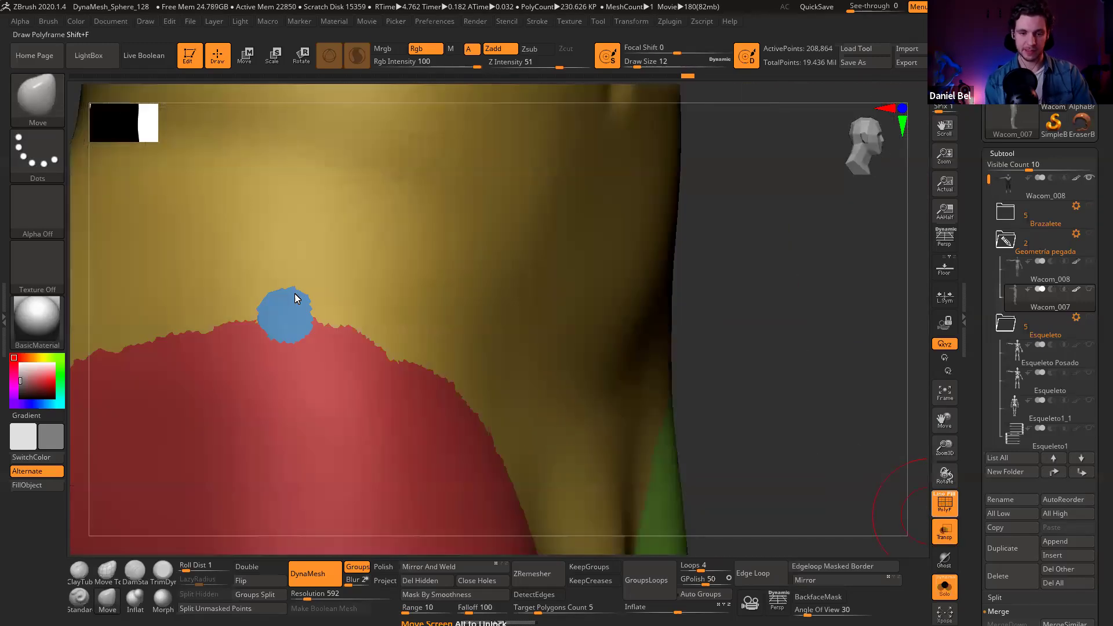
pyautogui.hotkey('ctrl', 'shift')
pyautogui.moveTo(298, 288)
pyautogui.keyDown('ctrl'); pyautogui.mouseDown(button='right')
pyautogui.moveTo(308, 336)
pyautogui.moveTo(315, 299)
pyautogui.mouseUp(button='right'); pyautogui.keyUp('ctrl')
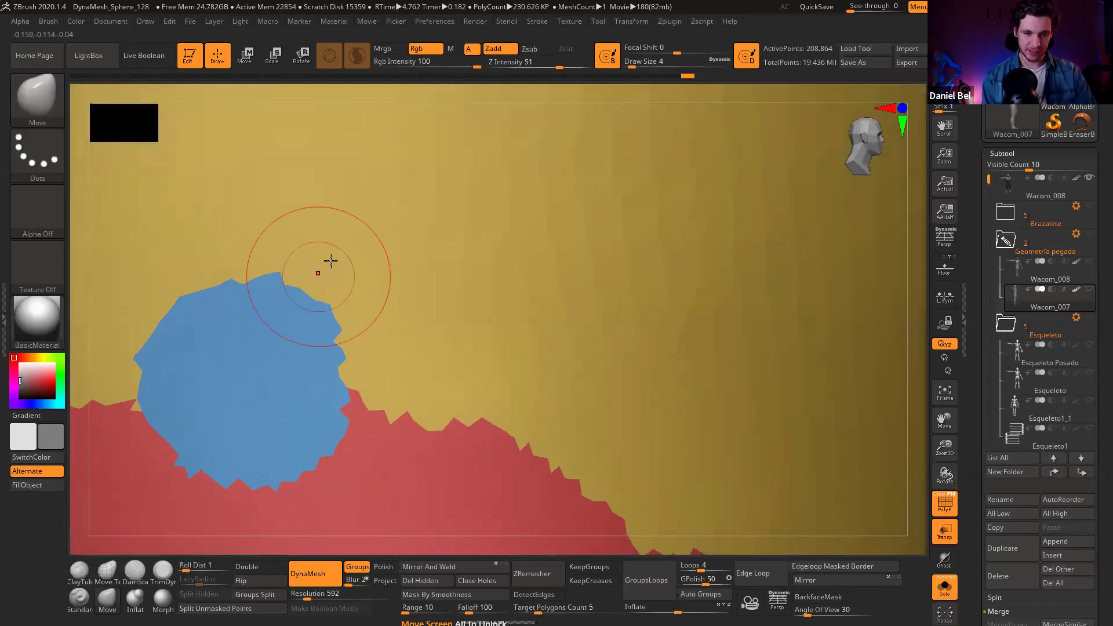
pyautogui.hotkey('ctrl', 'shift')
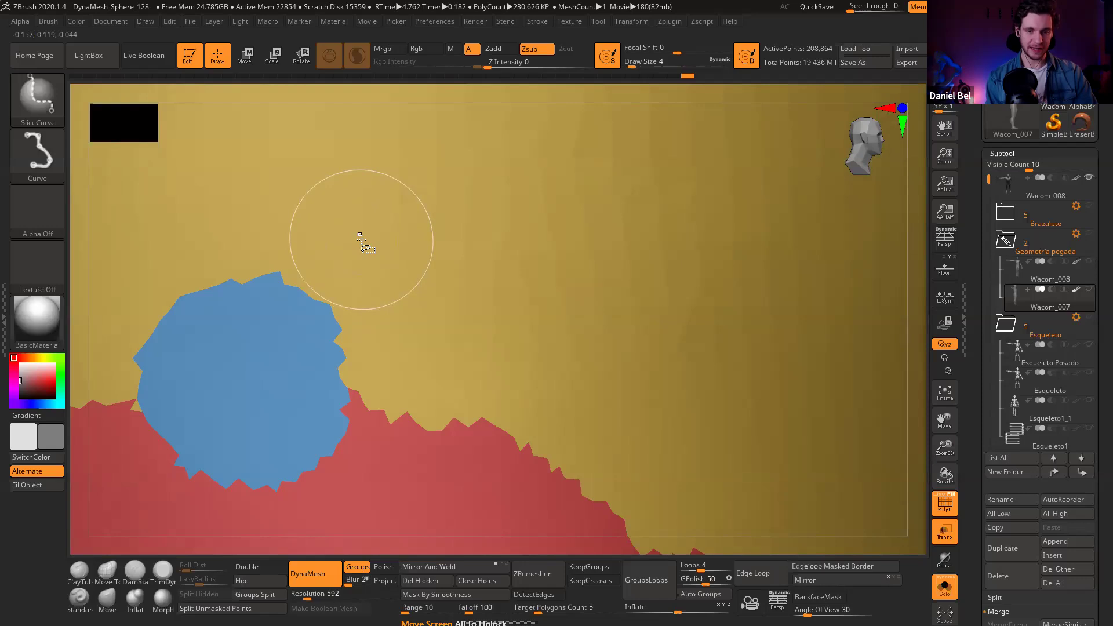
pyautogui.keyDown('ctrl'); pyautogui.keyDown('shift'); pyautogui.click(385, 234); pyautogui.keyUp('shift'); pyautogui.keyUp('ctrl')
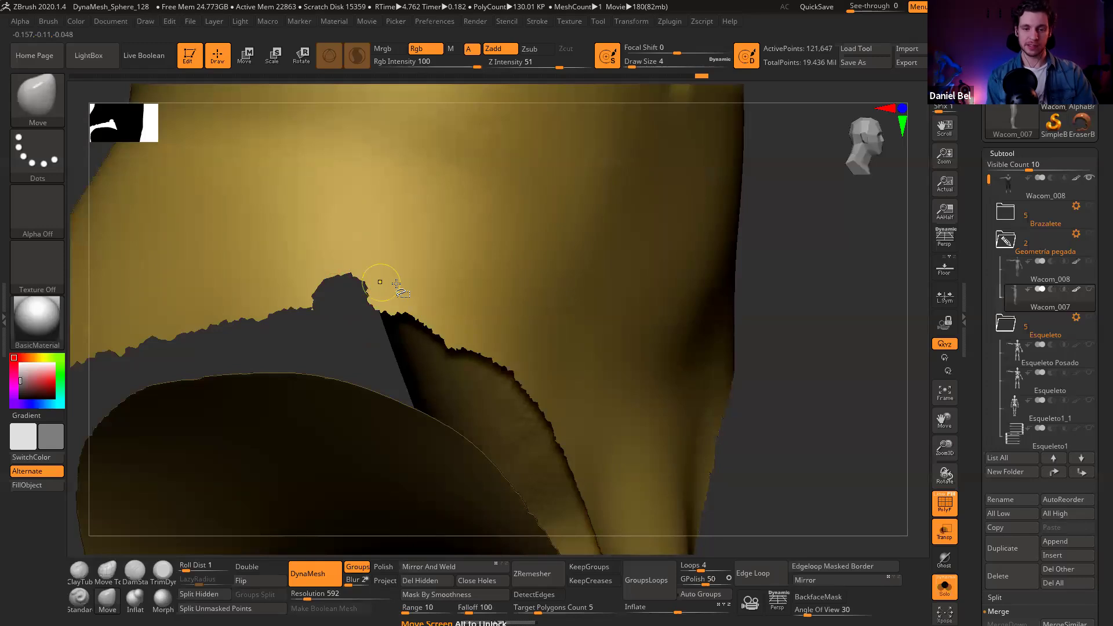
pyautogui.keyDown('ctrl'); pyautogui.keyDown('shift'); pyautogui.click(341, 305); pyautogui.keyUp('shift'); pyautogui.keyUp('ctrl')
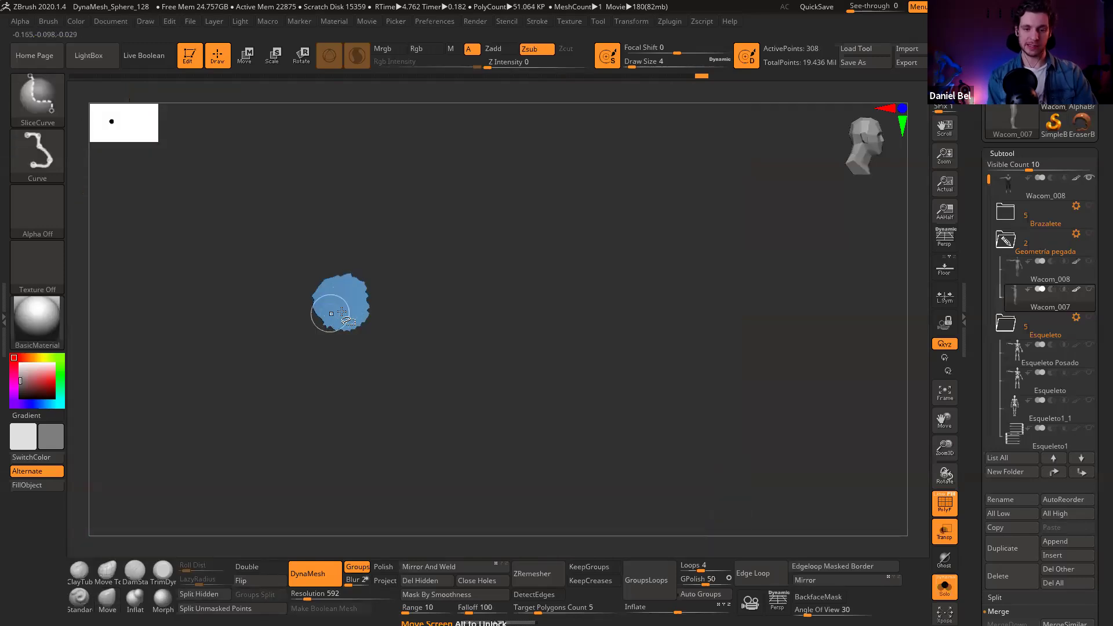
pyautogui.keyDown('ctrl'); pyautogui.keyDown('shift'); pyautogui.click(648, 345); pyautogui.keyUp('shift'); pyautogui.keyUp('ctrl')
# Step: Merge the blue seam patch into the torso's polygroup and show the whole body again
pyautogui.keyDown('ctrl'); pyautogui.moveTo(344, 266); pyautogui.dragTo(355, 328, button='right'); pyautogui.keyUp('ctrl')
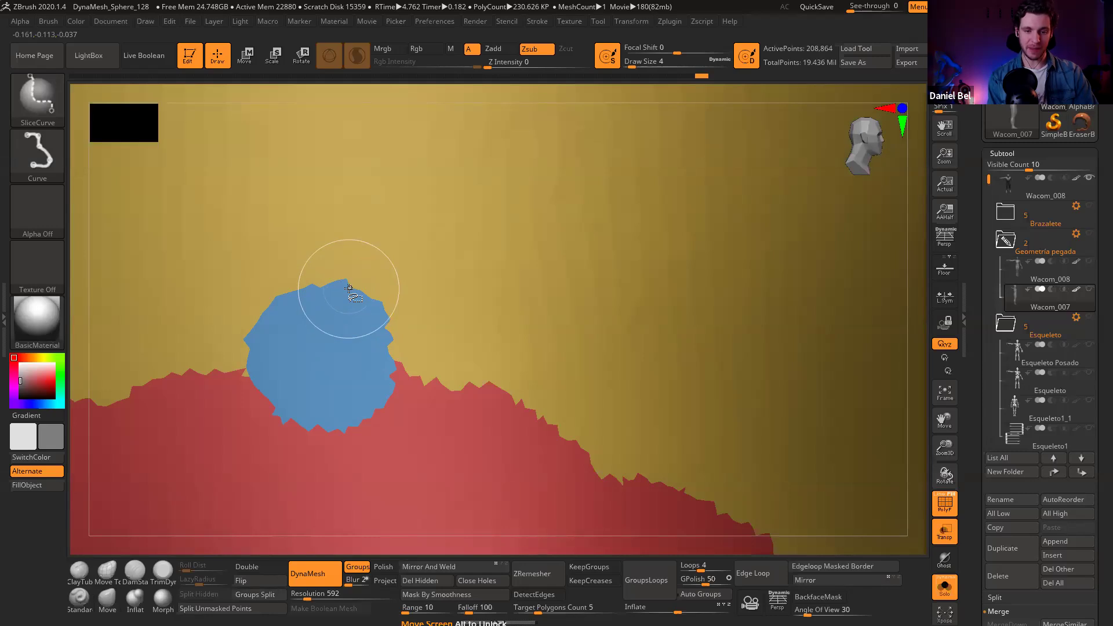
pyautogui.keyDown('ctrl'); pyautogui.keyDown('shift'); pyautogui.click(350, 289); pyautogui.keyUp('shift'); pyautogui.keyUp('ctrl')
pyautogui.keyDown('ctrl'); pyautogui.moveTo(358, 290); pyautogui.dragTo(348, 266, button='right'); pyautogui.keyUp('ctrl')
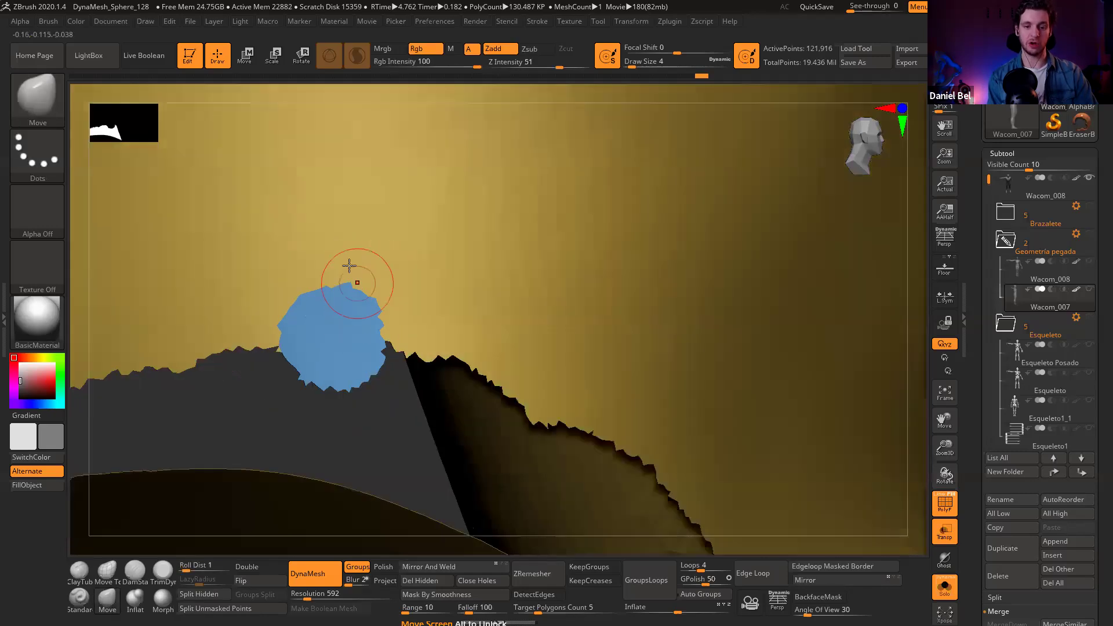
pyautogui.keyDown('ctrl'); pyautogui.keyDown('shift'); pyautogui.click(336, 296); pyautogui.keyUp('shift'); pyautogui.keyUp('ctrl')
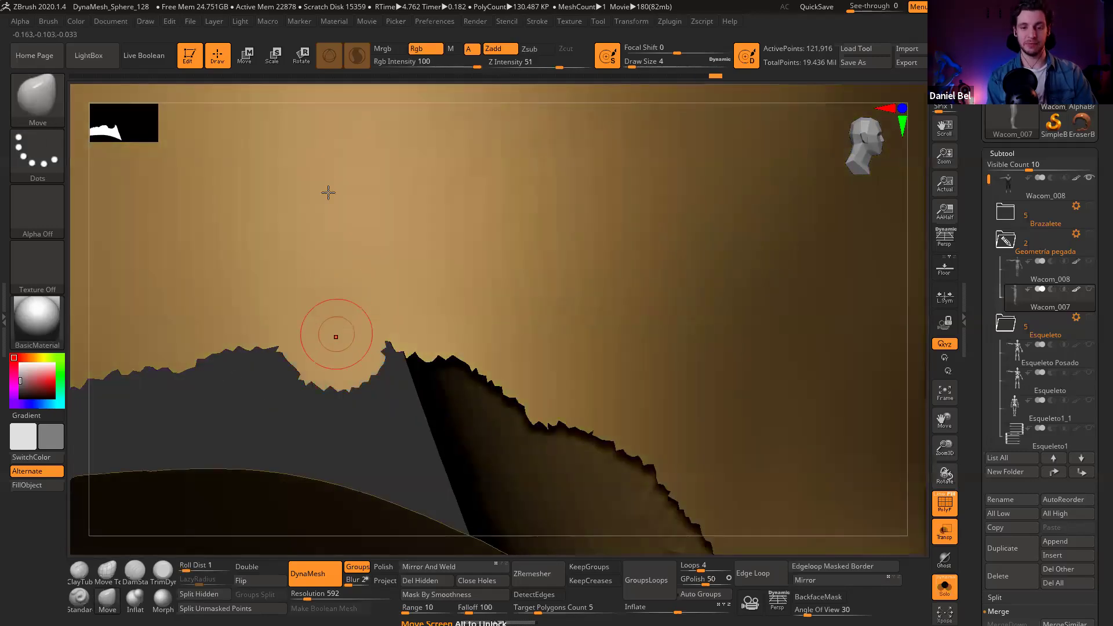
pyautogui.keyDown('ctrl'); pyautogui.moveTo(328, 192); pyautogui.dragTo(328, 144, button='right'); pyautogui.keyUp('ctrl')
pyautogui.keyDown('ctrl'); pyautogui.keyDown('shift'); pyautogui.click(728, 301); pyautogui.keyUp('shift'); pyautogui.keyUp('ctrl')
pyautogui.moveTo(482, 330)
pyautogui.keyDown('ctrl'); pyautogui.mouseDown(button='right')
pyautogui.moveTo(475, 301)
pyautogui.moveTo(410, 362)
pyautogui.moveTo(301, 267)
pyautogui.mouseUp(button='right'); pyautogui.keyUp('ctrl')
pyautogui.press('shift')
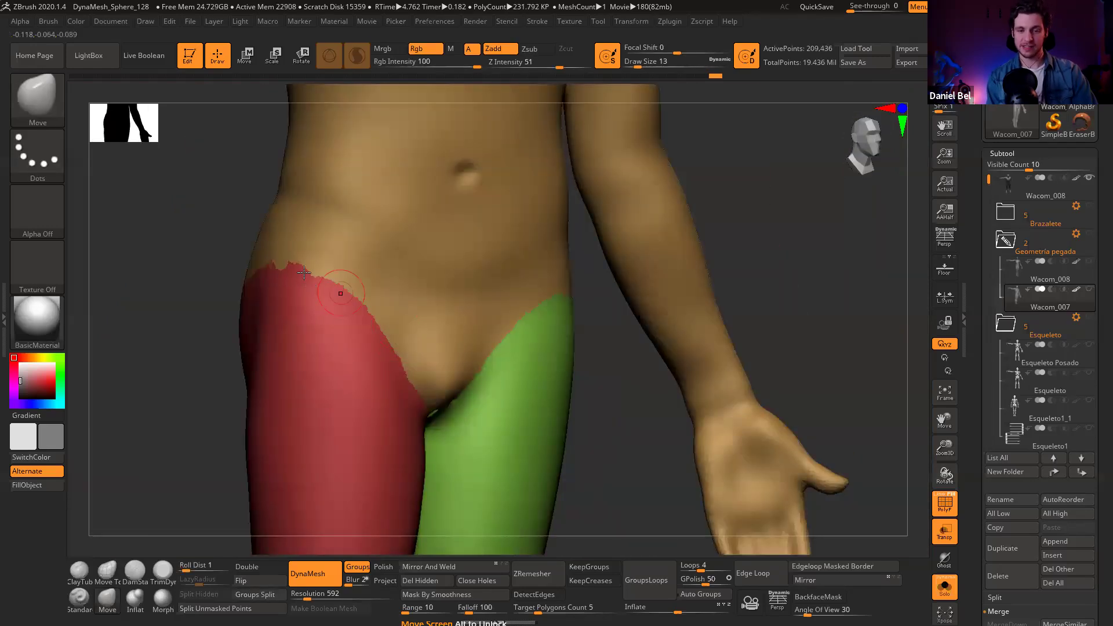
# Step: Group the whole body into a single polygroup and inspect the separation between the legs from thighs to feet
pyautogui.moveTo(428, 345)
pyautogui.keyDown('shift'); pyautogui.mouseDown(button='right')
pyautogui.moveTo(409, 335)
pyautogui.moveTo(534, 286)
pyautogui.mouseUp(button='right'); pyautogui.keyUp('shift')
pyautogui.moveTo(510, 352)
pyautogui.keyDown('ctrl'); pyautogui.mouseDown(button='right')
pyautogui.moveTo(482, 350)
pyautogui.moveTo(494, 361)
pyautogui.mouseUp(button='right'); pyautogui.keyUp('ctrl')
pyautogui.hotkey('ctrl', 'w')
pyautogui.keyDown('alt'); pyautogui.moveTo(483, 411); pyautogui.dragTo(473, 283, button='right'); pyautogui.keyUp('alt')
pyautogui.keyDown('ctrl'); pyautogui.moveTo(482, 434); pyautogui.dragTo(460, 365, button='right'); pyautogui.keyUp('ctrl')
pyautogui.moveTo(408, 401); pyautogui.dragTo(432, 405, button='right')
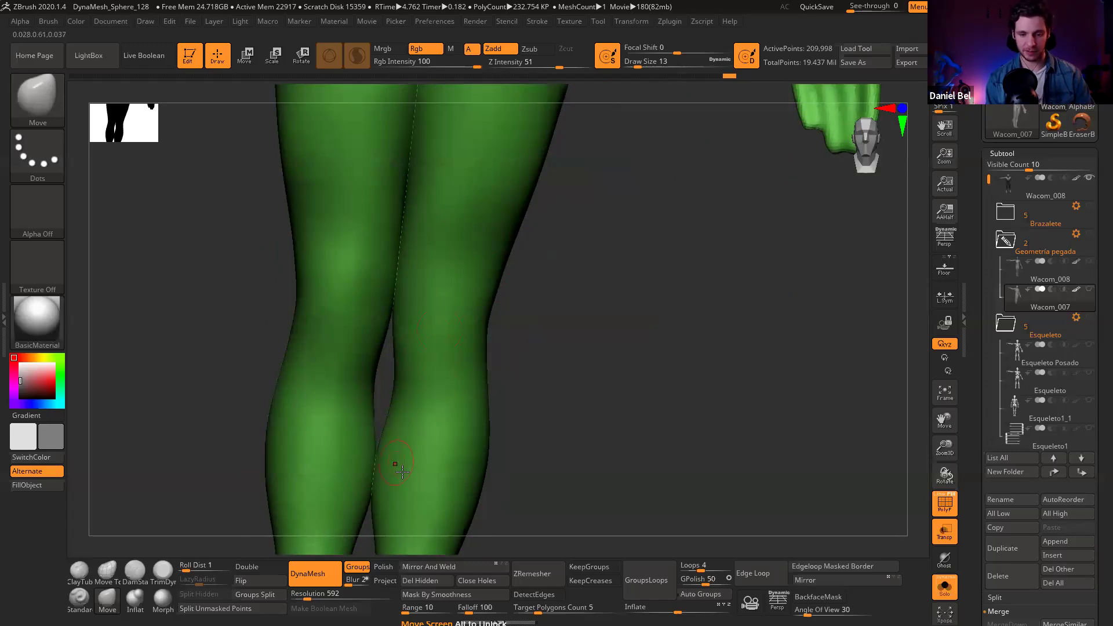
pyautogui.keyDown('alt'); pyautogui.moveTo(402, 472); pyautogui.dragTo(433, 315, button='right'); pyautogui.keyUp('alt')
pyautogui.moveTo(387, 275); pyautogui.dragTo(377, 455, button='right')
pyautogui.moveTo(403, 358)
pyautogui.mouseDown(button='right')
pyautogui.moveTo(359, 311)
pyautogui.moveTo(427, 323)
pyautogui.moveTo(398, 336)
pyautogui.moveTo(438, 322)
pyautogui.moveTo(448, 382)
pyautogui.mouseUp(button='right')
pyautogui.moveTo(430, 445); pyautogui.dragTo(414, 388, button='right')
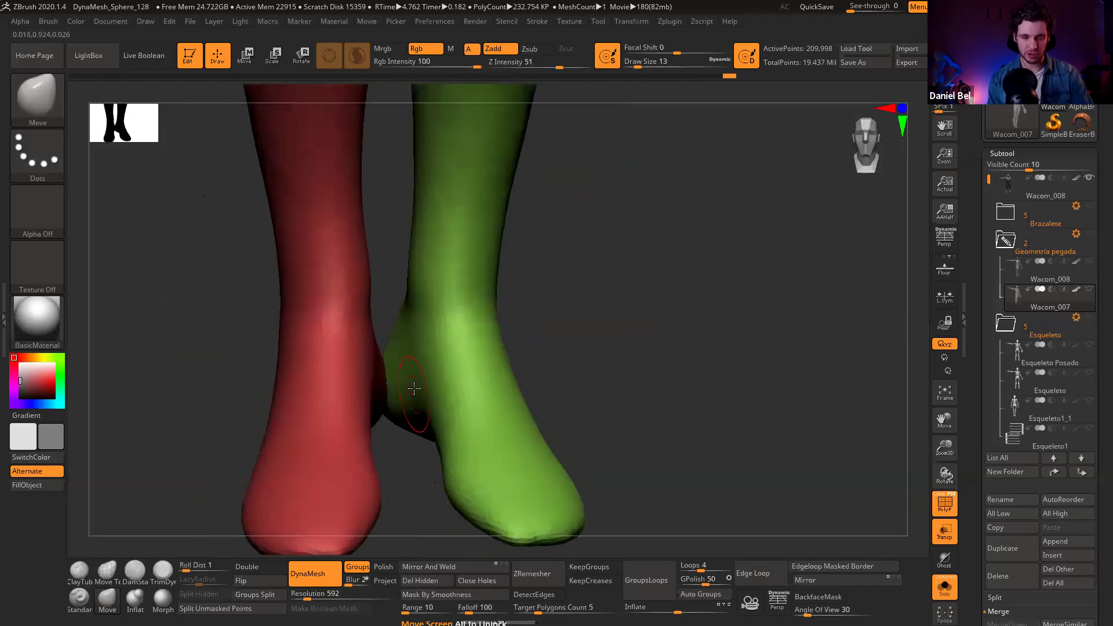
# Step: Choose the Move Topological brush at draw size 31 and examine the gap between the heels with the polygroup colours hidden
pyautogui.click(109, 572)
pyautogui.press(']')
pyautogui.press(']')
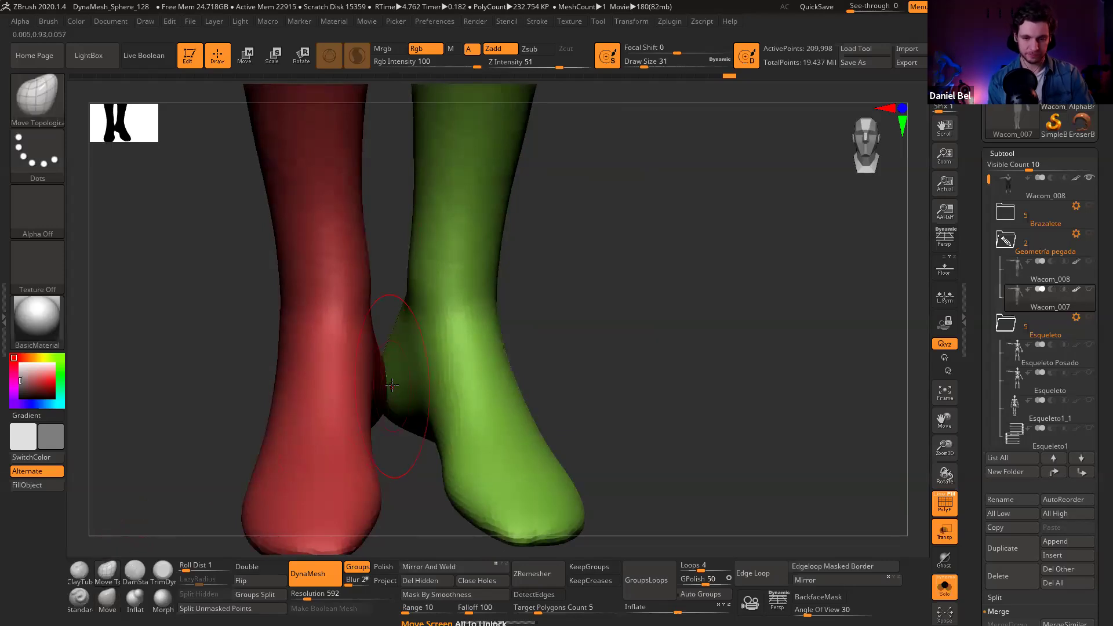
pyautogui.moveTo(388, 383)
pyautogui.keyDown('ctrl'); pyautogui.mouseDown(button='right')
pyautogui.moveTo(378, 418)
pyautogui.moveTo(370, 395)
pyautogui.mouseUp(button='right'); pyautogui.keyUp('ctrl')
pyautogui.press('s')
pyautogui.hotkey('shift', 'f')
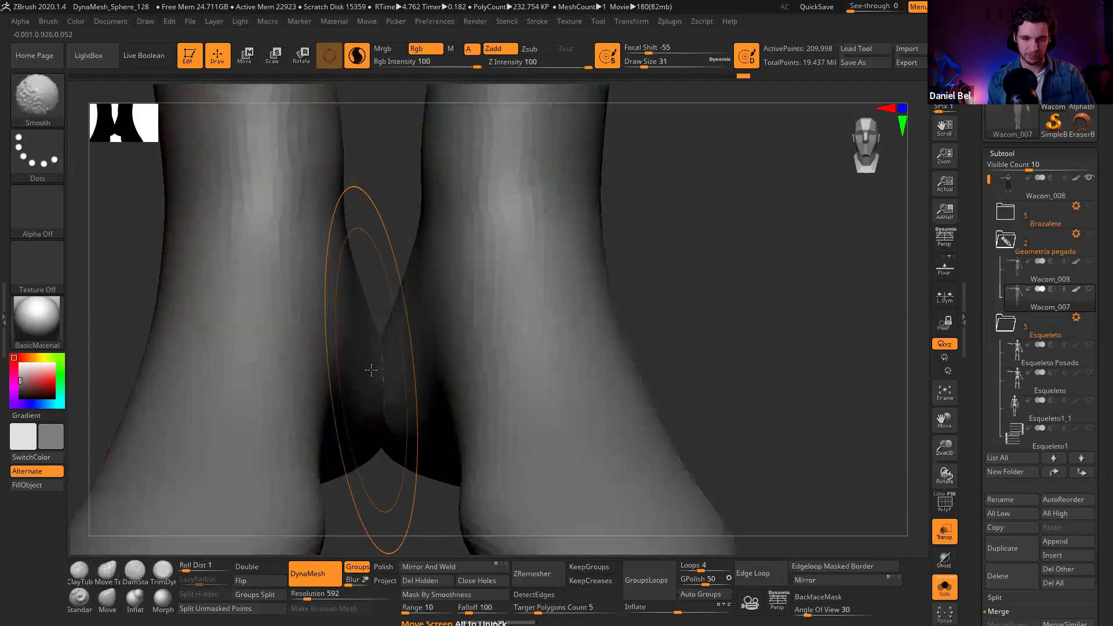
pyautogui.scroll(-2, 373, 323)
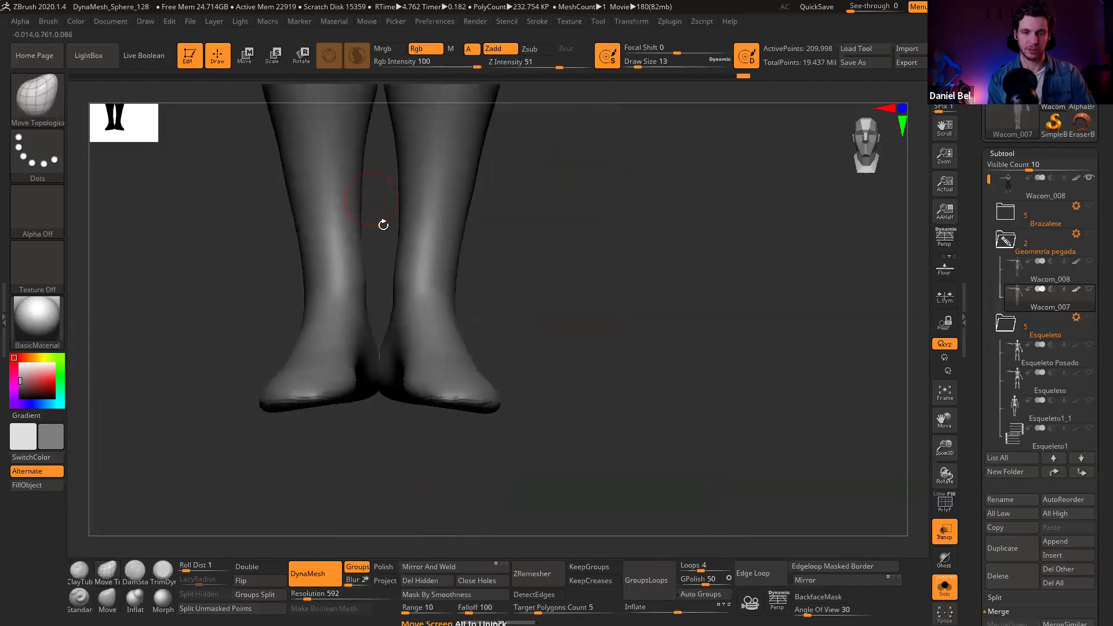
# Step: Undo the recent hip-seam smoothing on the Wacom_007 body
pyautogui.keyDown('alt'); pyautogui.moveTo(383, 225); pyautogui.dragTo(384, 324, button='right'); pyautogui.keyUp('alt')
pyautogui.hotkey('ctrl', 'z')
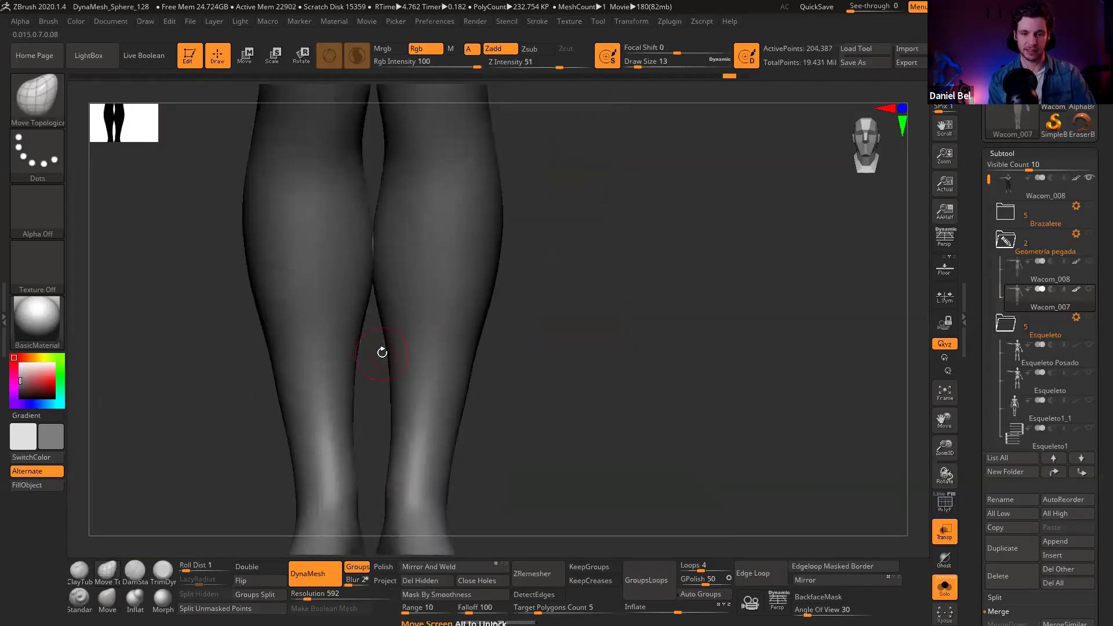
pyautogui.hotkey('shift', 'f')
pyautogui.scroll(-2, 383, 336)
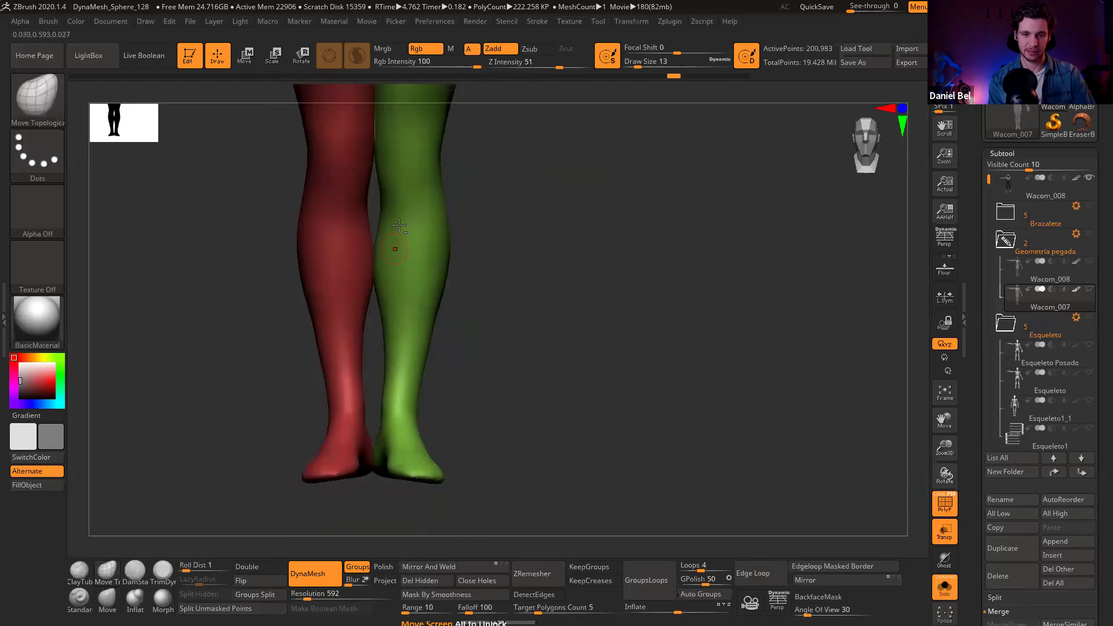
pyautogui.keyDown('alt'); pyautogui.moveTo(372, 103); pyautogui.dragTo(375, 413, button='right'); pyautogui.keyUp('alt')
pyautogui.keyDown('alt'); pyautogui.moveTo(367, 212); pyautogui.dragTo(381, 331, button='right'); pyautogui.keyUp('alt')
pyautogui.hotkey('ctrl', 'z')
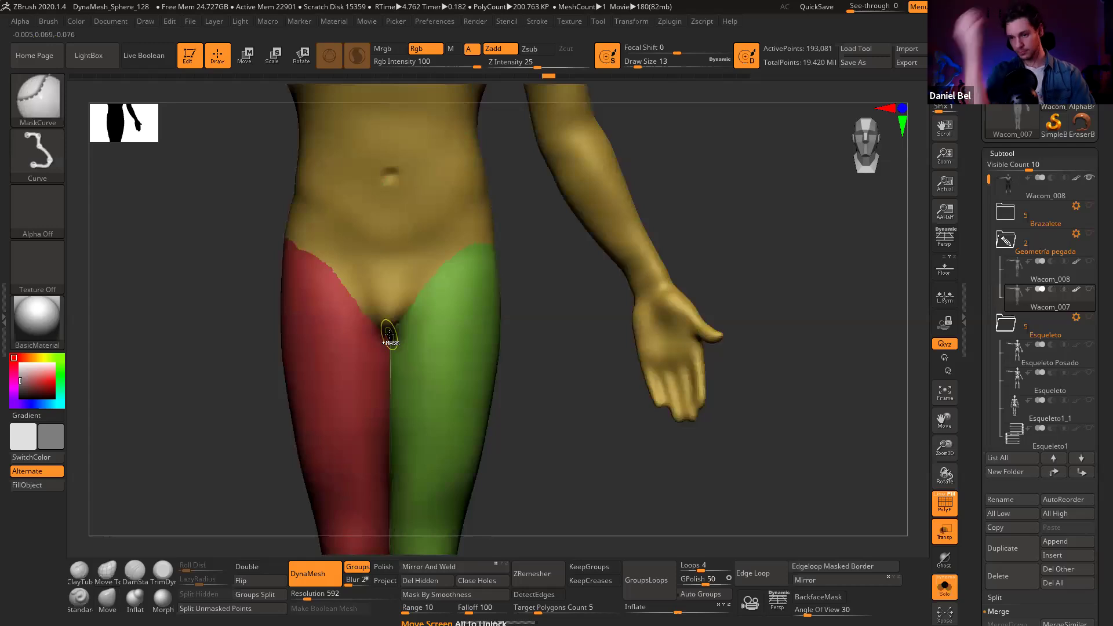
# Step: Switch to the Wacom_008 subtool and DynaMesh it at resolution 880
pyautogui.click(998, 282)
pyautogui.moveTo(444, 392)
pyautogui.keyDown('alt'); pyautogui.mouseDown(button='right')
pyautogui.moveTo(435, 325)
pyautogui.moveTo(438, 354)
pyautogui.mouseUp(button='right'); pyautogui.keyUp('alt')
pyautogui.press('r')
pyautogui.keyDown('alt'); pyautogui.moveTo(414, 431); pyautogui.dragTo(410, 355, button='right'); pyautogui.keyUp('alt')
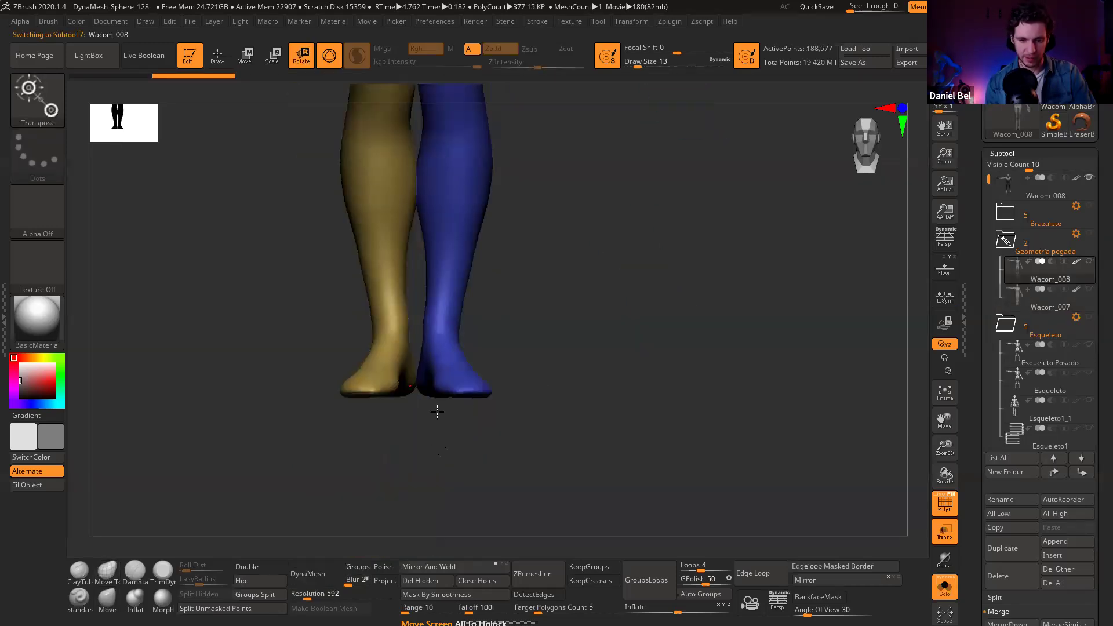
pyautogui.scroll(5, 437, 412)
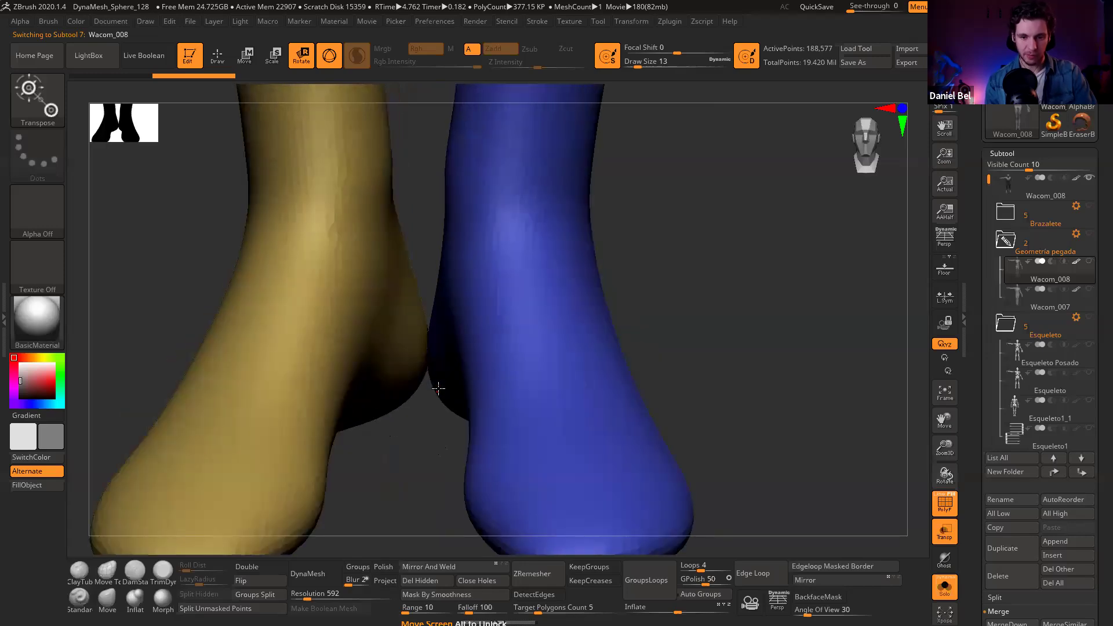
pyautogui.press('q')
pyautogui.moveTo(428, 341)
pyautogui.mouseDown(button='right')
pyautogui.moveTo(425, 313)
pyautogui.moveTo(427, 370)
pyautogui.mouseUp(button='right')
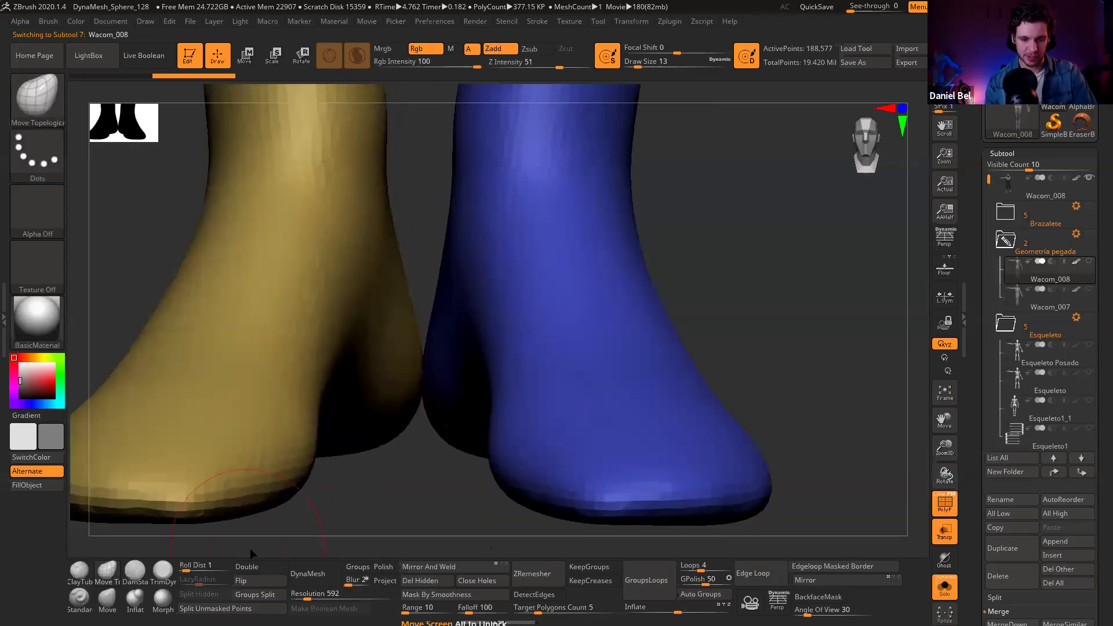
pyautogui.hotkey('ctrl', 'z')
pyautogui.moveTo(304, 595); pyautogui.dragTo(314, 595)
pyautogui.click(315, 573)
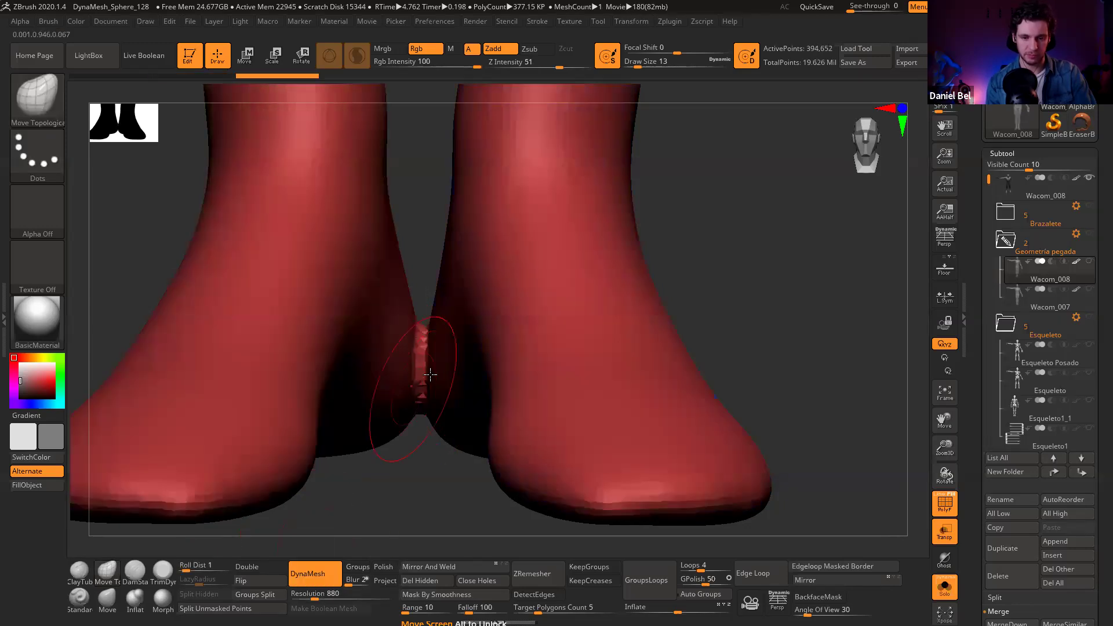
# Step: Hide the narrow strip of geometry bridging the two heels using a rectangular selection
pyautogui.moveTo(429, 335); pyautogui.dragTo(445, 316, button='right')
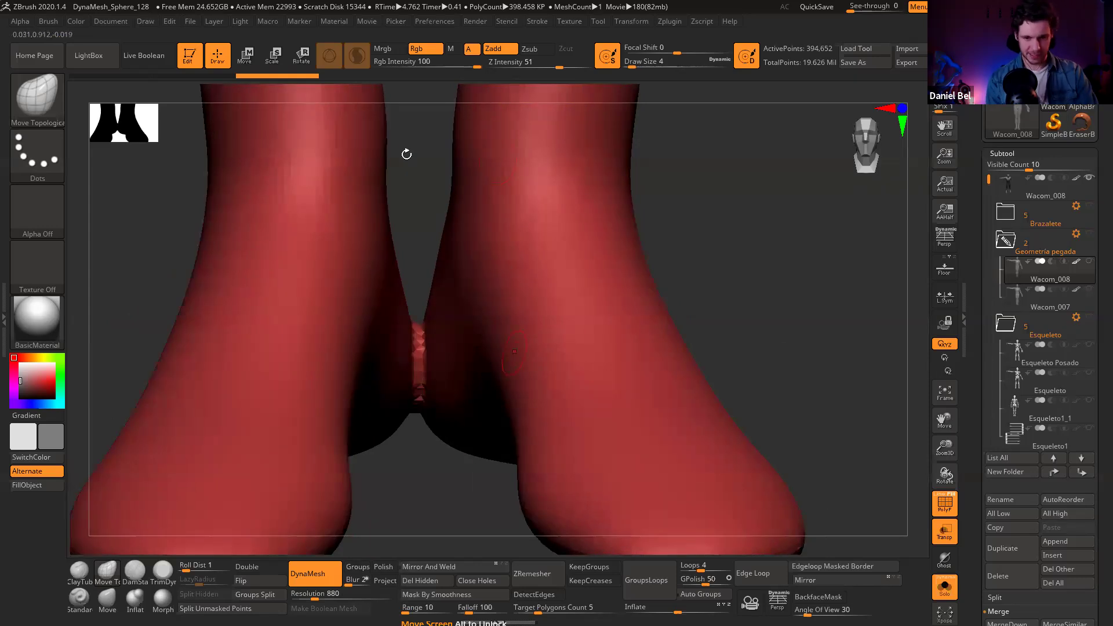
pyautogui.moveTo(503, 341)
pyautogui.keyDown('shift'); pyautogui.mouseDown(button='right')
pyautogui.moveTo(494, 299)
pyautogui.moveTo(454, 368)
pyautogui.mouseUp(button='right'); pyautogui.keyUp('shift')
pyautogui.press('s')
pyautogui.moveTo(423, 328)
pyautogui.keyDown('alt'); pyautogui.mouseDown(button='right')
pyautogui.moveTo(436, 301)
pyautogui.moveTo(408, 277)
pyautogui.mouseUp(button='right'); pyautogui.keyUp('alt')
pyautogui.click(373, 313)
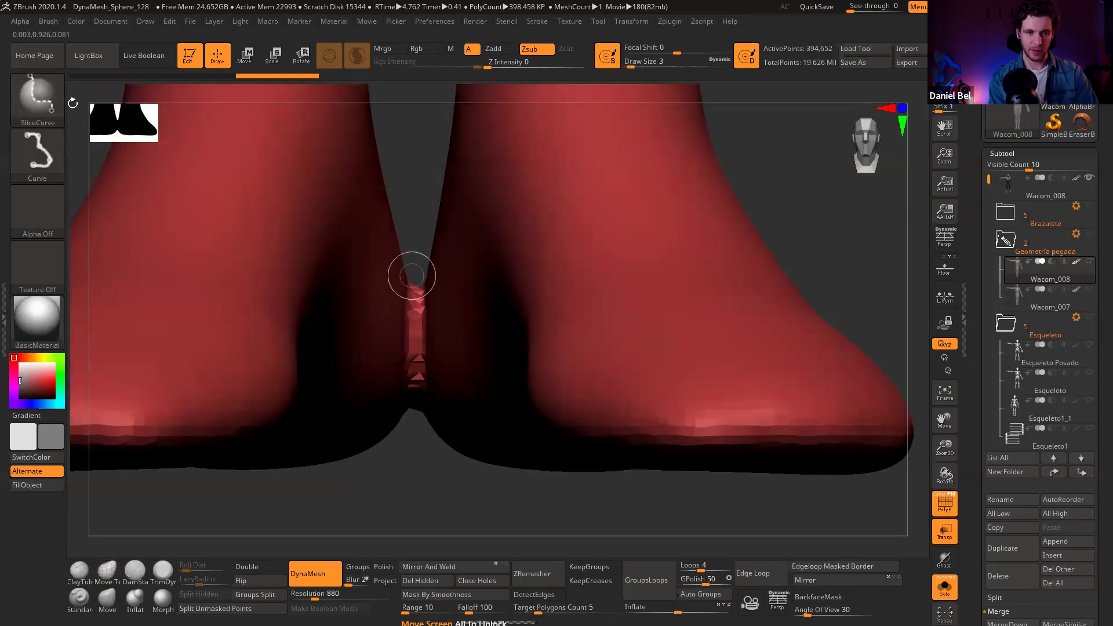
pyautogui.keyDown('ctrl'); pyautogui.keyDown('shift'); pyautogui.click(53, 112); pyautogui.keyUp('shift'); pyautogui.keyUp('ctrl')
pyautogui.keyDown('ctrl'); pyautogui.keyDown('shift'); pyautogui.click(106, 113); pyautogui.keyUp('shift'); pyautogui.keyUp('ctrl')
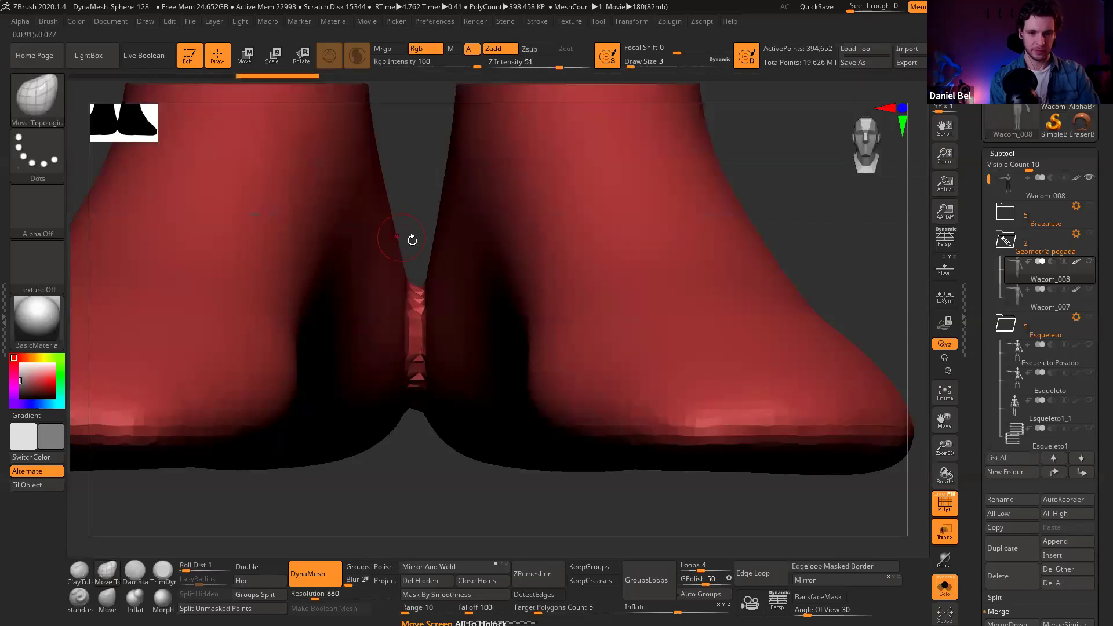
pyautogui.moveTo(420, 240); pyautogui.dragTo(410, 211, button='right')
pyautogui.moveTo(411, 195)
pyautogui.keyDown('ctrl'); pyautogui.keyDown('shift'); pyautogui.mouseDown()
pyautogui.moveTo(426, 301)
pyautogui.moveTo(429, 473)
pyautogui.mouseUp(); pyautogui.keyUp('shift'); pyautogui.keyUp('ctrl')
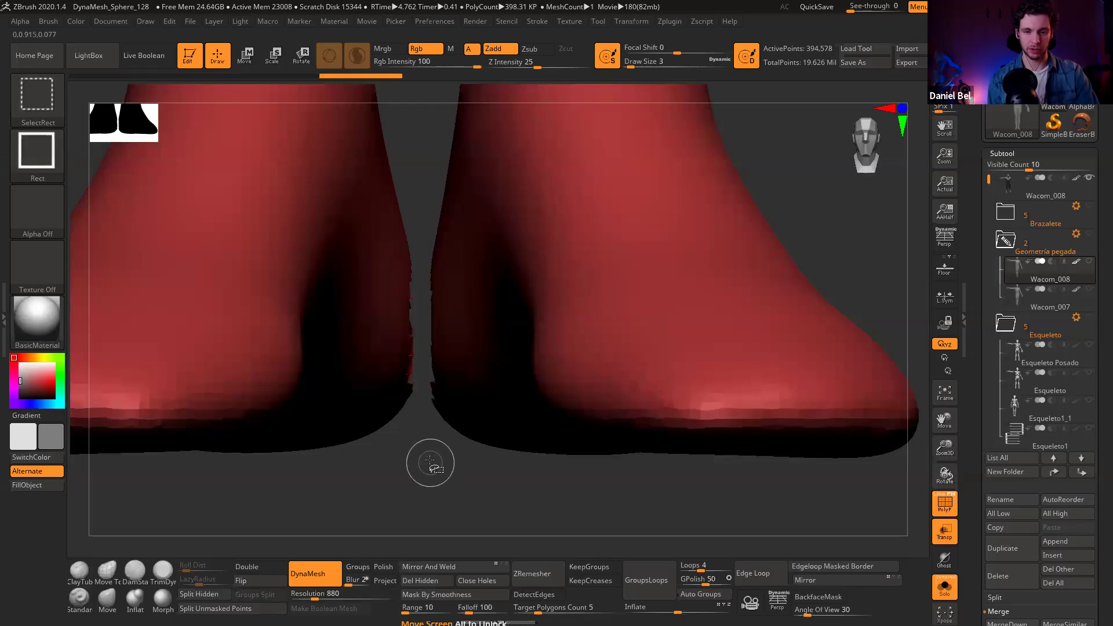
# Step: Delete the hidden geometry between the heels and close the open holes on both inner sides
pyautogui.moveTo(460, 368); pyautogui.dragTo(463, 374, button='right')
pyautogui.moveTo(444, 411)
pyautogui.mouseDown(button='right')
pyautogui.moveTo(464, 394)
pyautogui.moveTo(455, 399)
pyautogui.mouseUp(button='right')
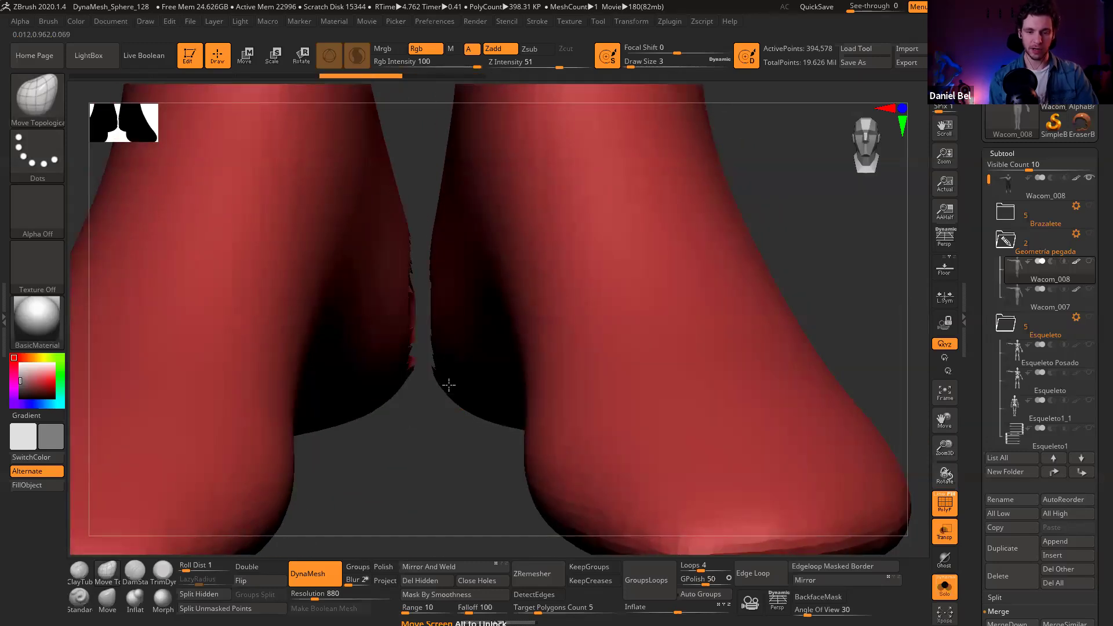
pyautogui.click(424, 582)
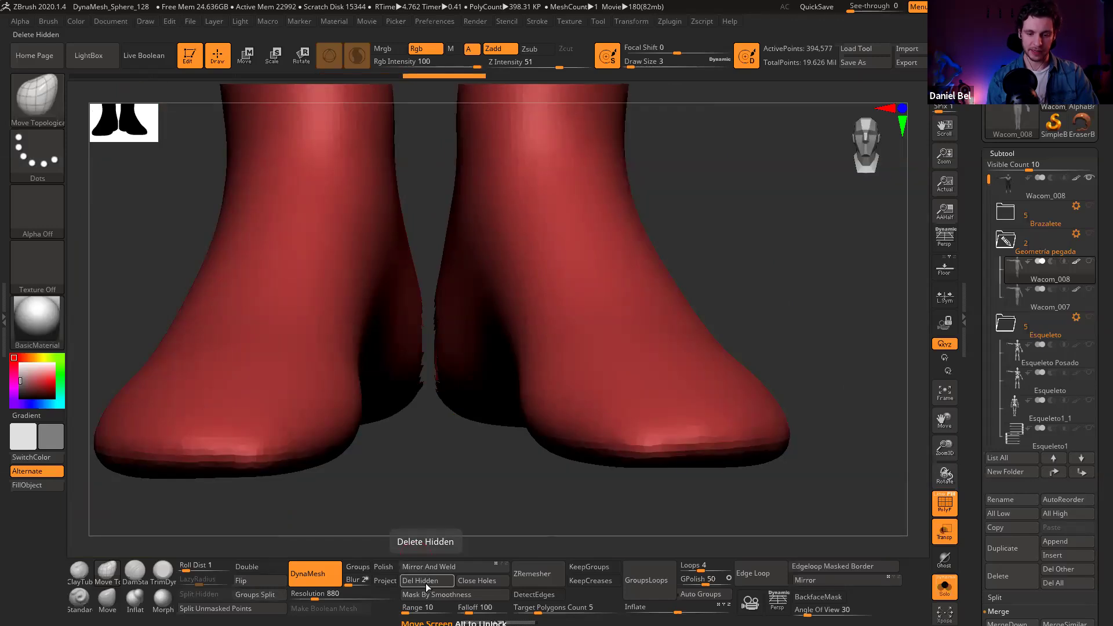
pyautogui.click(484, 581)
pyautogui.moveTo(454, 329); pyautogui.dragTo(447, 325, button='right')
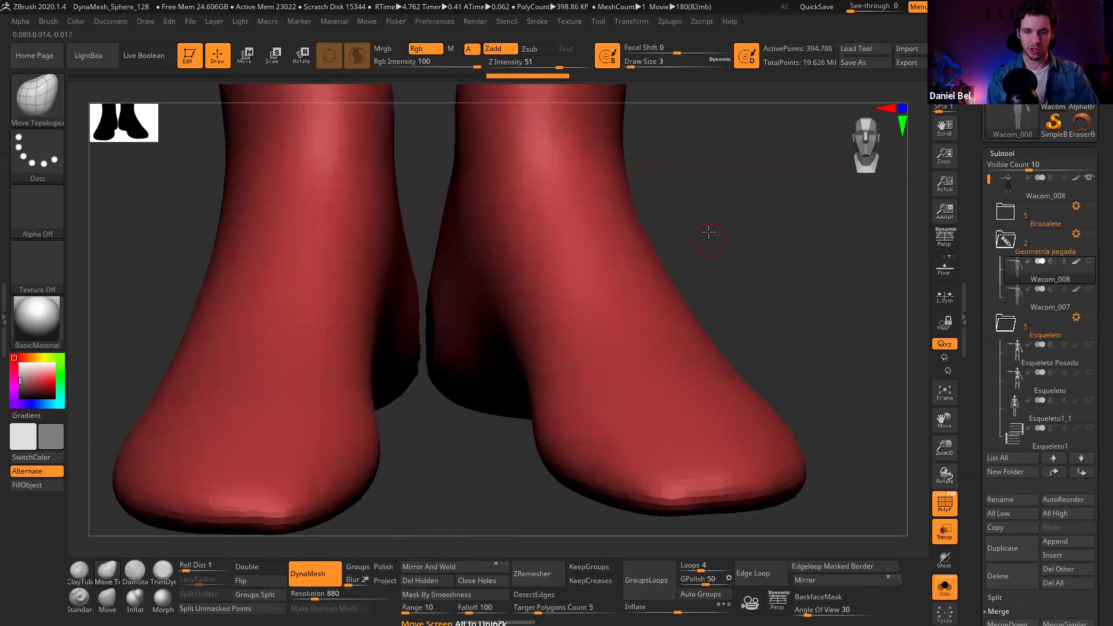
# Step: Try to smooth the filled patch on an isolated heel at draw size 6, and undo back to the full mesh
pyautogui.moveTo(708, 232); pyautogui.dragTo(439, 290, button='right')
pyautogui.moveTo(422, 472); pyautogui.dragTo(434, 447, button='right')
pyautogui.hotkey('ctrl', 'shift')
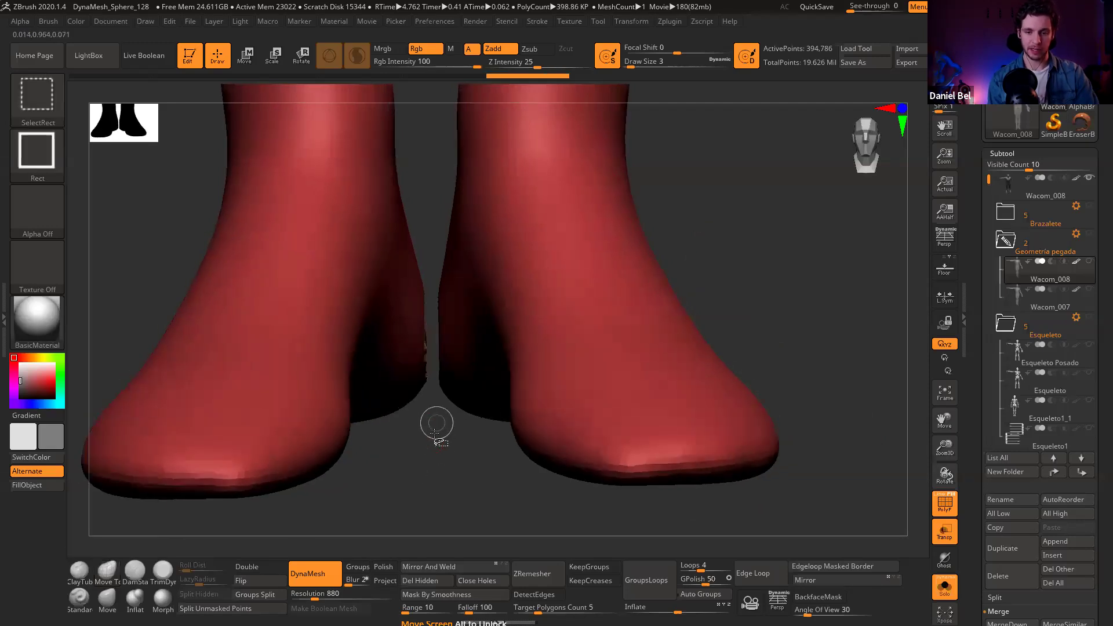
pyautogui.keyDown('ctrl'); pyautogui.keyDown('shift'); pyautogui.moveTo(408, 400); pyautogui.dragTo(371, 252); pyautogui.keyUp('shift'); pyautogui.keyUp('ctrl')
pyautogui.moveTo(424, 313)
pyautogui.mouseDown(button='right')
pyautogui.moveTo(385, 330)
pyautogui.moveTo(444, 327)
pyautogui.moveTo(457, 288)
pyautogui.mouseUp(button='right')
pyautogui.press('s')
pyautogui.click(454, 289)
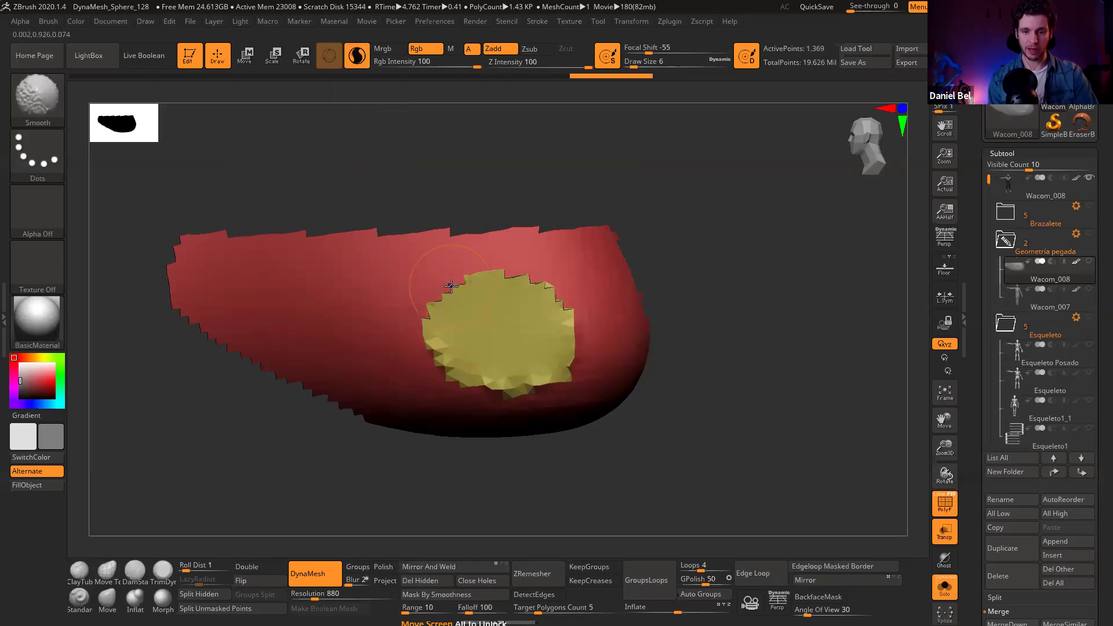
pyautogui.moveTo(464, 367)
pyautogui.keyDown('shift'); pyautogui.mouseDown()
pyautogui.moveTo(547, 290)
pyautogui.moveTo(451, 255)
pyautogui.mouseUp(); pyautogui.keyUp('shift')
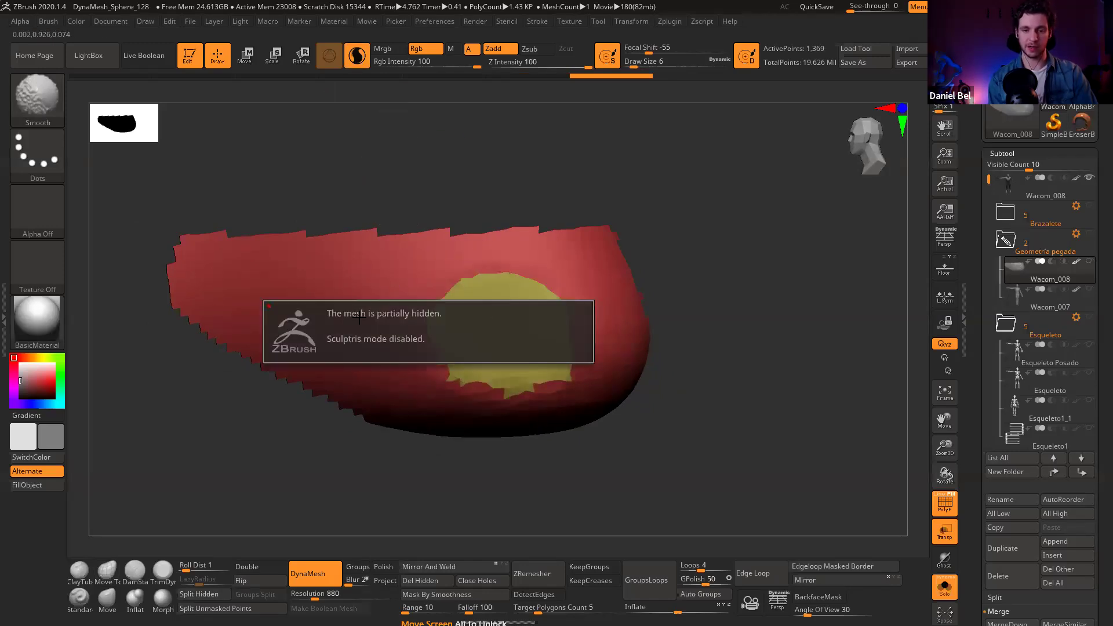
pyautogui.hotkey('ctrl', 'z')
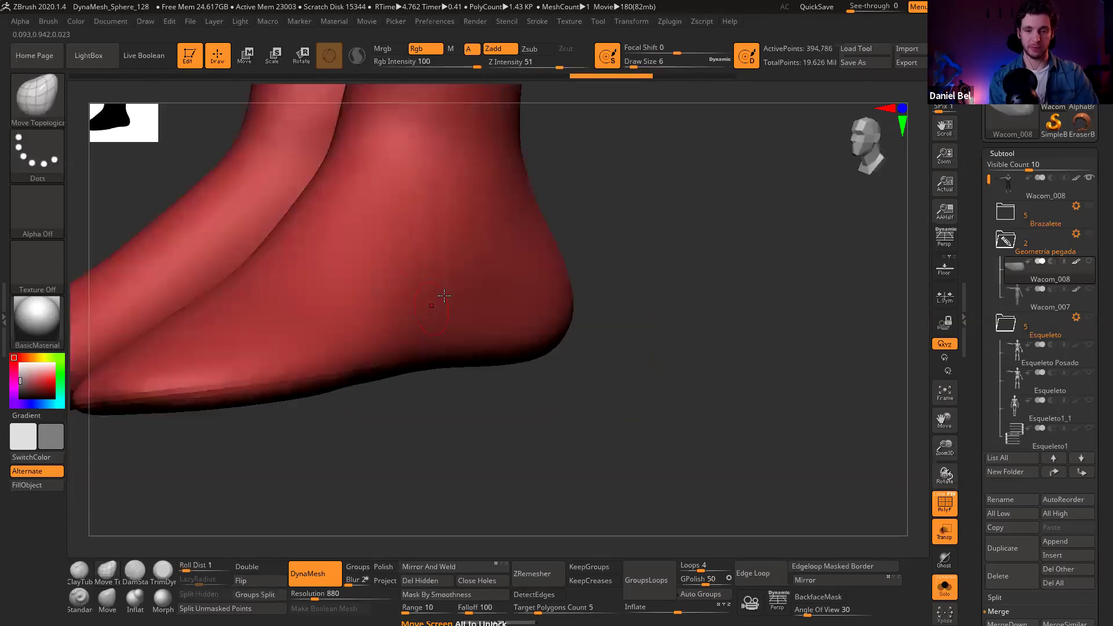
# Step: Toggle Sculptris Pro and smooth the filled patches on the inner heels with the whole mesh visible
pyautogui.moveTo(479, 284)
pyautogui.mouseDown(button='right')
pyautogui.moveTo(342, 363)
pyautogui.moveTo(358, 209)
pyautogui.mouseUp(button='right')
pyautogui.click(357, 64)
pyautogui.moveTo(359, 390); pyautogui.dragTo(364, 303, button='right')
pyautogui.moveTo(364, 302); pyautogui.dragTo(353, 277, button='right')
pyautogui.keyDown('shift'); pyautogui.moveTo(401, 413); pyautogui.dragTo(348, 308); pyautogui.keyUp('shift')
pyautogui.moveTo(348, 308)
pyautogui.mouseDown(button='right')
pyautogui.moveTo(427, 426)
pyautogui.moveTo(459, 444)
pyautogui.mouseUp(button='right')
pyautogui.keyDown('shift'); pyautogui.moveTo(459, 445); pyautogui.dragTo(505, 438); pyautogui.keyUp('shift')
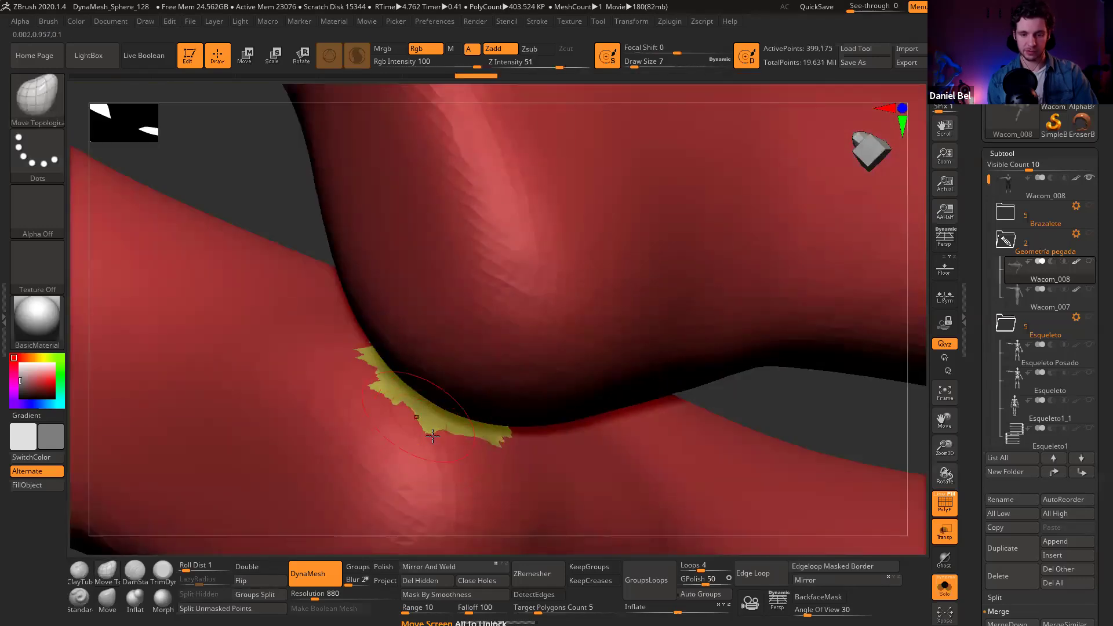
# Step: Smooth the edges of the yellow filled patch on the neighbouring heel's inner side
pyautogui.moveTo(432, 436); pyautogui.dragTo(312, 313, button='right')
pyautogui.moveTo(312, 313)
pyautogui.keyDown('shift'); pyautogui.mouseDown()
pyautogui.moveTo(328, 307)
pyautogui.moveTo(346, 346)
pyautogui.mouseUp(); pyautogui.keyUp('shift')
pyautogui.moveTo(345, 346)
pyautogui.mouseDown(button='right')
pyautogui.moveTo(310, 344)
pyautogui.moveTo(267, 286)
pyautogui.mouseUp(button='right')
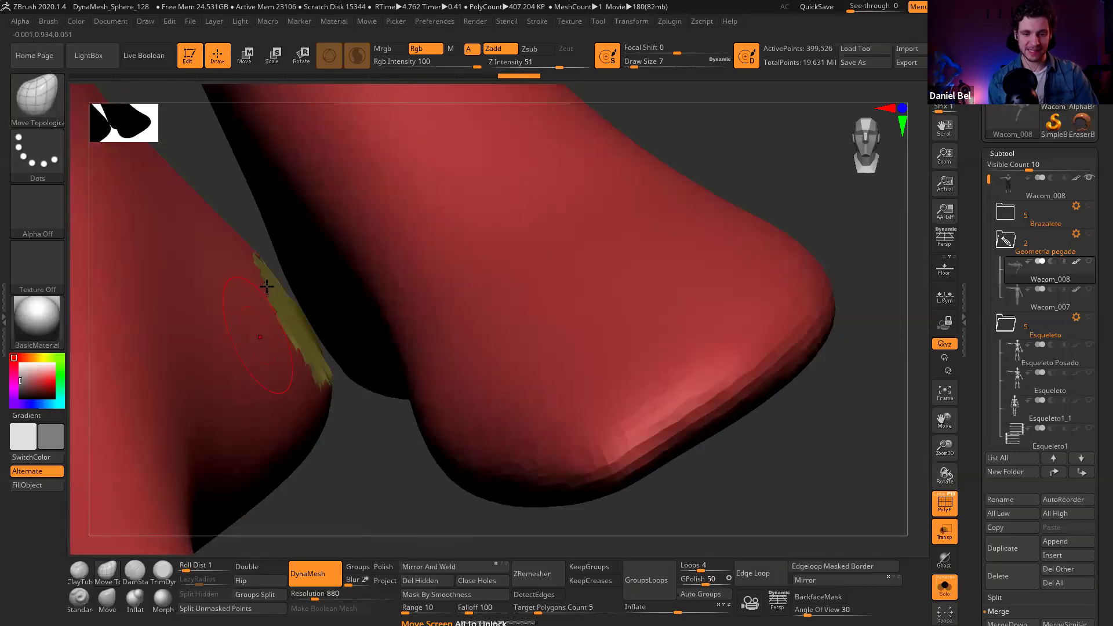
pyautogui.keyDown('shift'); pyautogui.moveTo(267, 285); pyautogui.dragTo(260, 255); pyautogui.keyUp('shift')
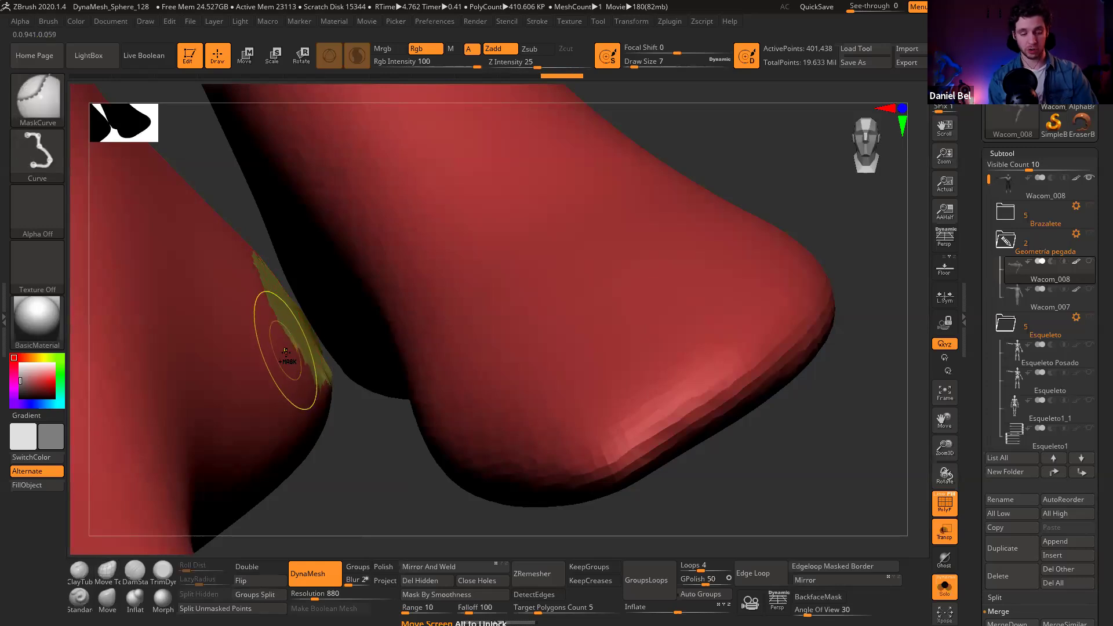
# Step: Assign the whole mesh to a single polygroup and continue smoothing where the two heels face each other
pyautogui.hotkey('ctrl', 'w')
pyautogui.moveTo(301, 349); pyautogui.dragTo(303, 358, button='right')
pyautogui.moveTo(303, 358)
pyautogui.keyDown('shift'); pyautogui.mouseDown()
pyautogui.moveTo(296, 341)
pyautogui.moveTo(323, 368)
pyautogui.mouseUp(); pyautogui.keyUp('shift')
pyautogui.moveTo(362, 383)
pyautogui.mouseDown(button='right')
pyautogui.moveTo(374, 353)
pyautogui.moveTo(380, 382)
pyautogui.mouseUp(button='right')
pyautogui.keyDown('shift'); pyautogui.moveTo(379, 383); pyautogui.dragTo(362, 365); pyautogui.keyUp('shift')
pyautogui.moveTo(394, 406)
pyautogui.mouseDown(button='right')
pyautogui.moveTo(389, 294)
pyautogui.moveTo(405, 371)
pyautogui.moveTo(391, 382)
pyautogui.mouseUp(button='right')
pyautogui.moveTo(391, 381)
pyautogui.keyDown('shift'); pyautogui.mouseDown()
pyautogui.moveTo(380, 337)
pyautogui.moveTo(383, 367)
pyautogui.mouseUp(); pyautogui.keyUp('shift')
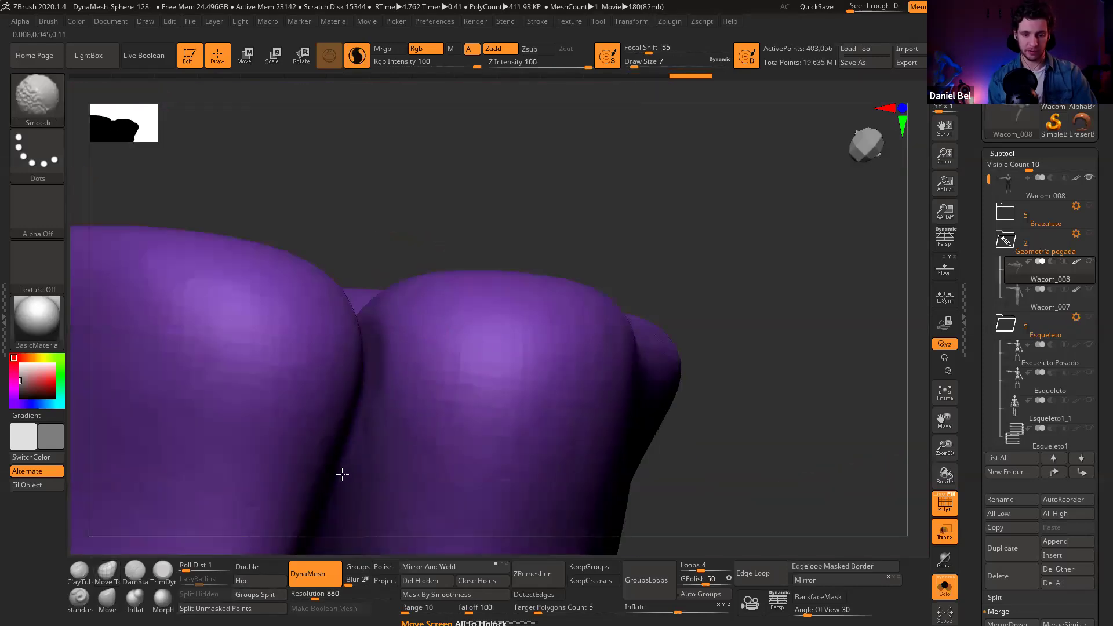
# Step: Isolate one leg's inner heel area with a rectangular selection and view it from the side without the wireframe
pyautogui.hotkey('shift', 'f')
pyautogui.click(947, 505)
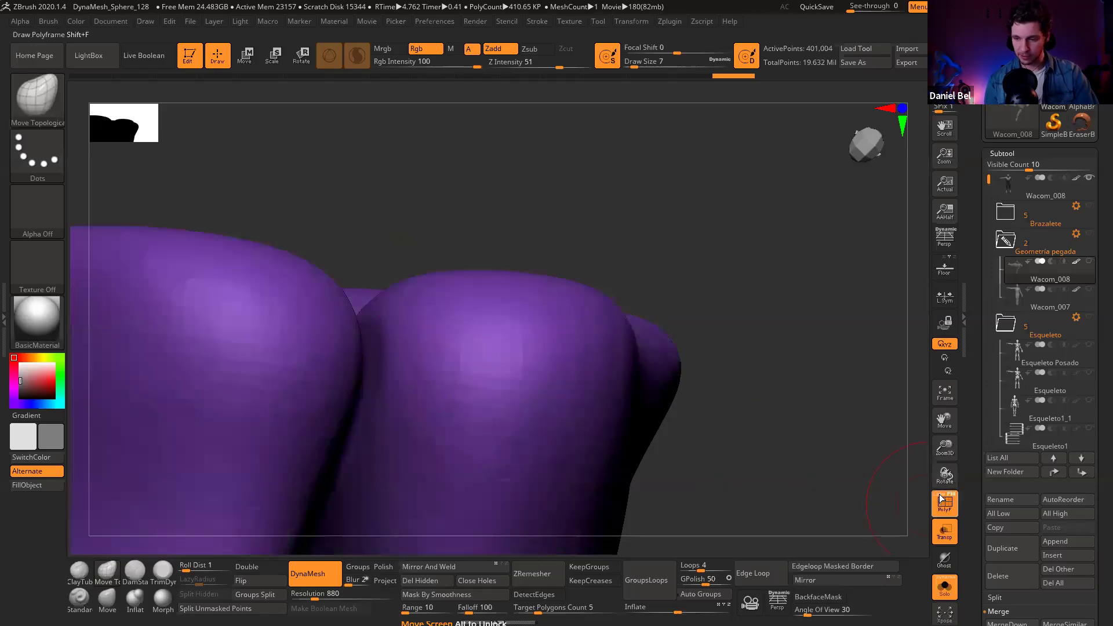
pyautogui.click(942, 499)
pyautogui.moveTo(368, 368); pyautogui.dragTo(425, 211, button='right')
pyautogui.keyDown('alt'); pyautogui.moveTo(371, 297); pyautogui.dragTo(423, 279, button='right'); pyautogui.keyUp('alt')
pyautogui.moveTo(366, 222)
pyautogui.keyDown('ctrl'); pyautogui.keyDown('shift'); pyautogui.mouseDown()
pyautogui.moveTo(363, 303)
pyautogui.moveTo(301, 454)
pyautogui.moveTo(280, 463)
pyautogui.mouseUp(); pyautogui.keyUp('shift'); pyautogui.keyUp('ctrl')
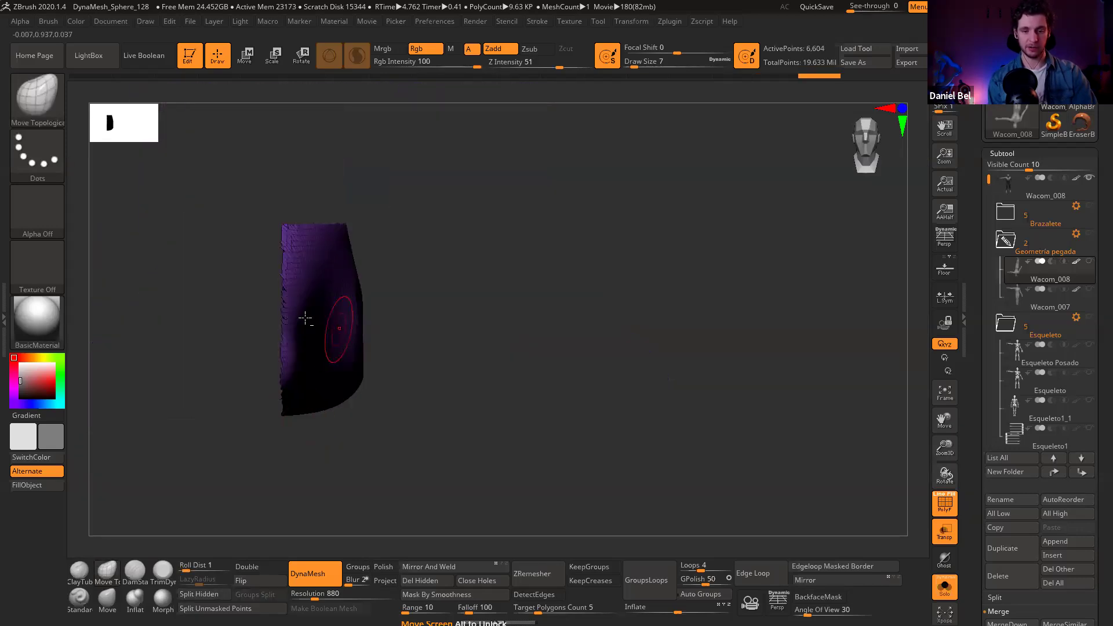
pyautogui.keyDown('shift'); pyautogui.moveTo(305, 318); pyautogui.dragTo(447, 123, button='right'); pyautogui.keyUp('shift')
pyautogui.hotkey('shift', 'f')
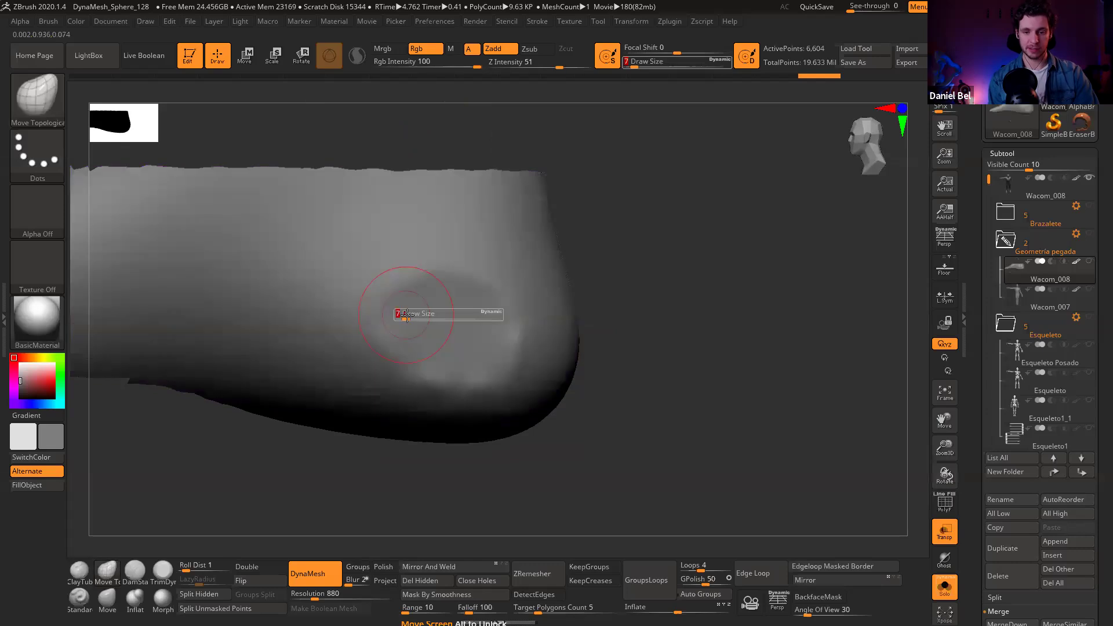
# Step: Smooth the filled patch on the isolated heel and adjust its shape with the Move brush at draw size 12
pyautogui.keyDown('shift'); pyautogui.moveTo(438, 371); pyautogui.dragTo(426, 374); pyautogui.keyUp('shift')
pyautogui.click(114, 575)
pyautogui.click(107, 602)
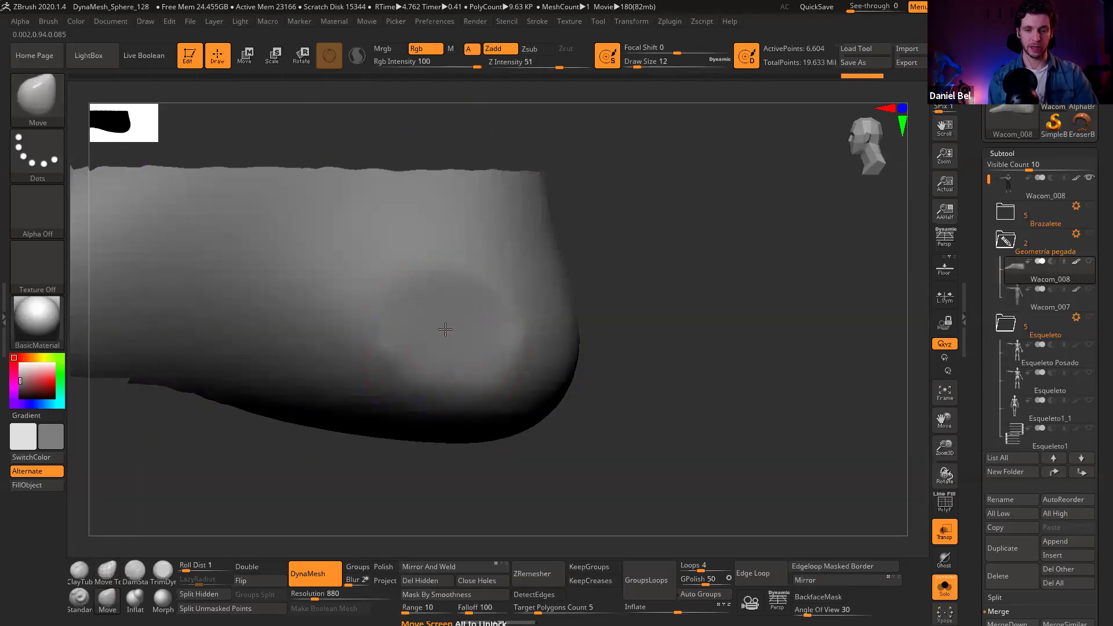
pyautogui.moveTo(451, 333)
pyautogui.mouseDown()
pyautogui.moveTo(440, 332)
pyautogui.moveTo(499, 332)
pyautogui.moveTo(486, 334)
pyautogui.mouseUp()
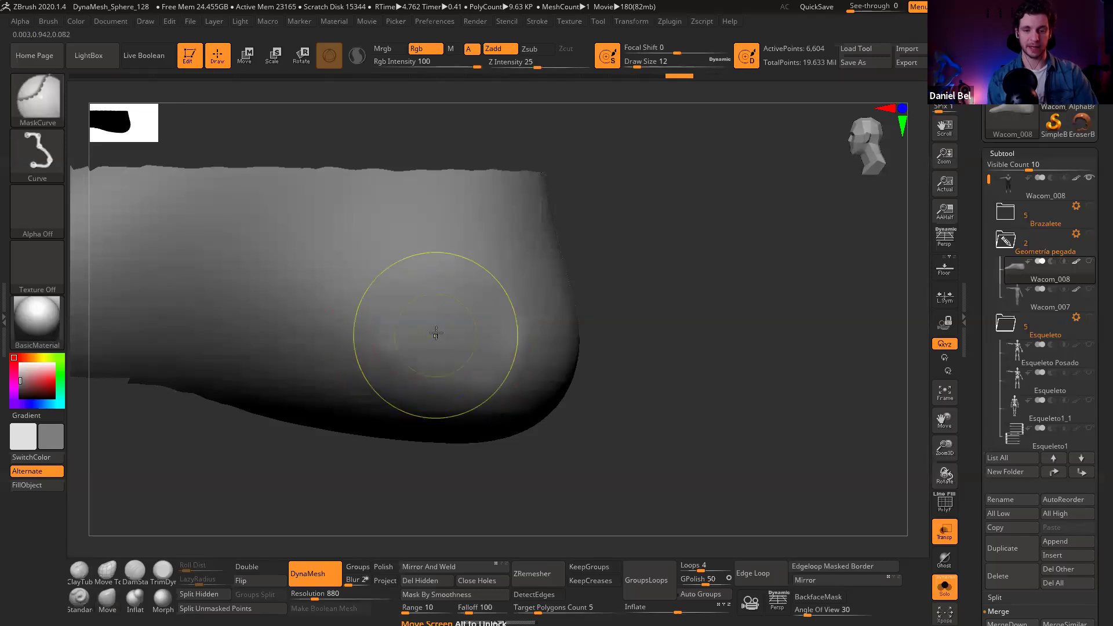
# Step: Inspect the isolated heel patch's topology with the wireframe displayed and bring back the full mesh
pyautogui.keyDown('ctrl'); pyautogui.moveTo(435, 334); pyautogui.dragTo(416, 274, button='right'); pyautogui.keyUp('ctrl')
pyautogui.moveTo(448, 314)
pyautogui.mouseDown(button='right')
pyautogui.moveTo(496, 326)
pyautogui.moveTo(427, 363)
pyautogui.moveTo(424, 416)
pyautogui.mouseUp(button='right')
pyautogui.hotkey('shift', 'f')
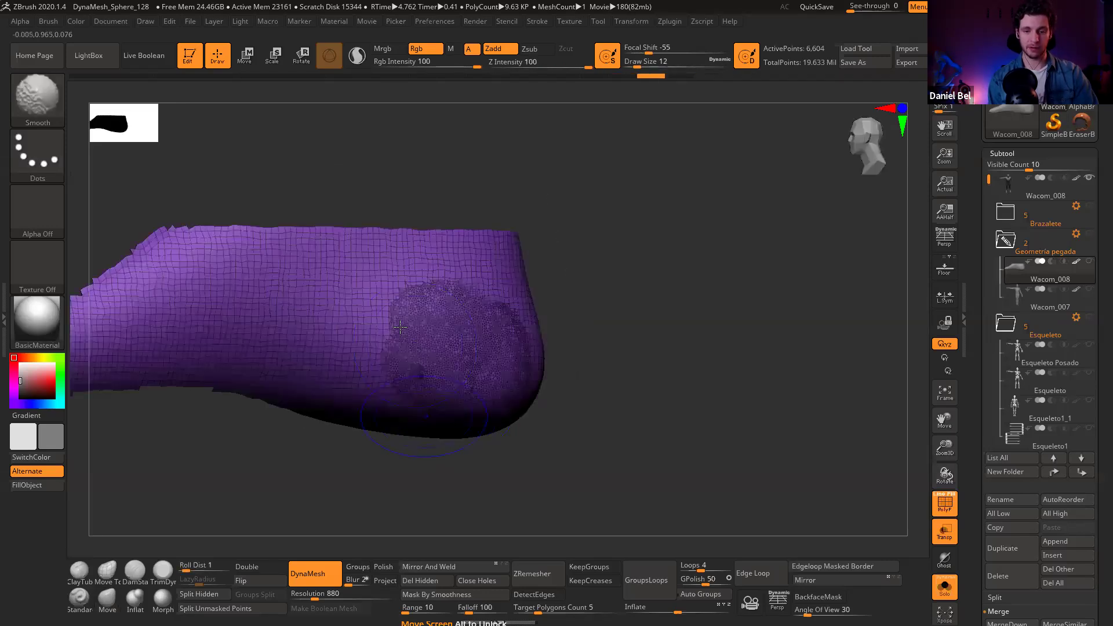
pyautogui.moveTo(418, 371); pyautogui.dragTo(426, 264, button='right')
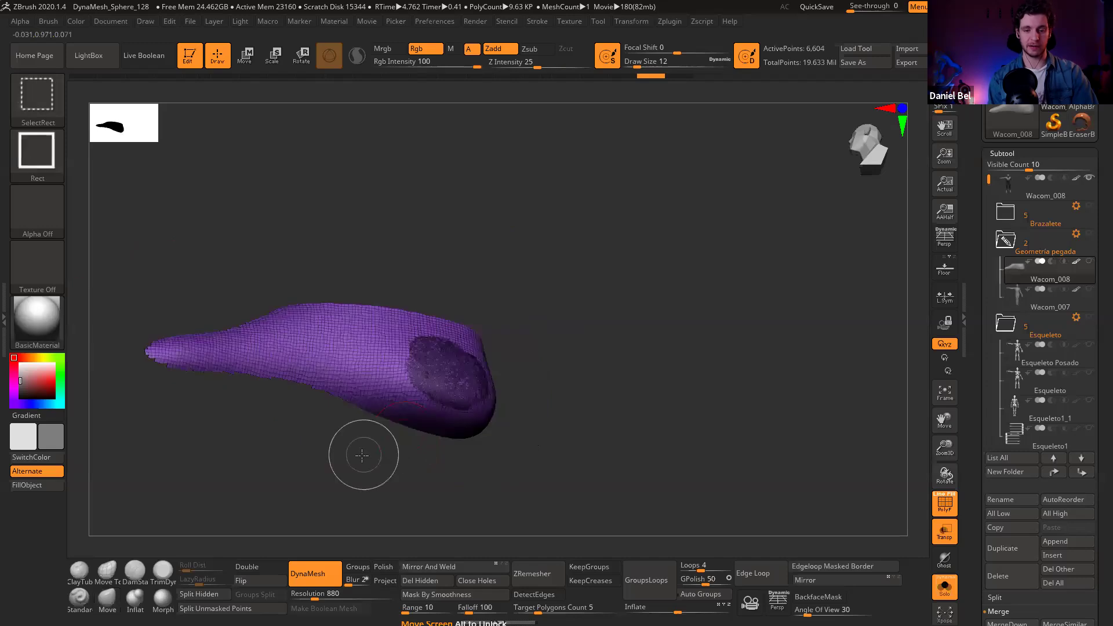
pyautogui.keyDown('ctrl'); pyautogui.keyDown('shift'); pyautogui.click(363, 455); pyautogui.keyUp('shift'); pyautogui.keyUp('ctrl')
# Step: Remesh the full body with DynaMesh at resolution 880 and smooth the inner heels at draw size 27
pyautogui.moveTo(425, 417); pyautogui.dragTo(429, 363, button='right')
pyautogui.click(353, 64)
pyautogui.press(']')
pyautogui.press(']')
pyautogui.press('s')
pyautogui.moveTo(417, 394); pyautogui.dragTo(433, 368)
pyautogui.moveTo(432, 367); pyautogui.dragTo(477, 398, button='right')
pyautogui.keyDown('shift'); pyautogui.moveTo(478, 398); pyautogui.dragTo(472, 396); pyautogui.keyUp('shift')
pyautogui.moveTo(472, 397); pyautogui.dragTo(485, 394, button='right')
pyautogui.keyDown('shift'); pyautogui.moveTo(475, 394); pyautogui.dragTo(485, 396); pyautogui.keyUp('shift')
pyautogui.moveTo(486, 396); pyautogui.dragTo(452, 415, button='right')
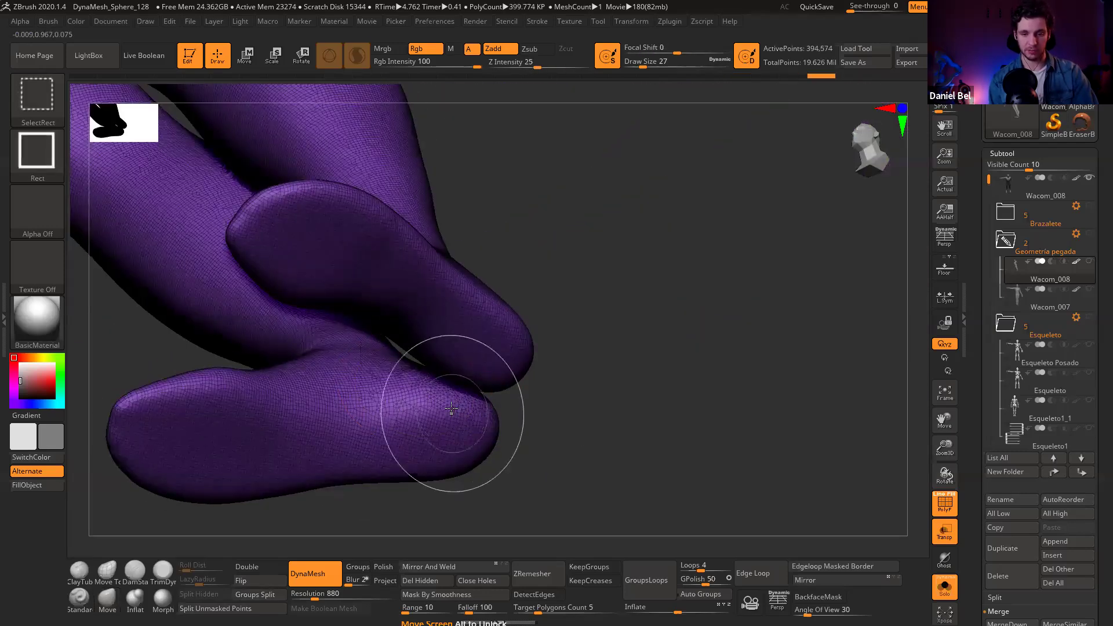
pyautogui.moveTo(501, 425); pyautogui.dragTo(446, 341)
# Step: Turn off the wireframe and examine the separation between the legs and the overall body shape
pyautogui.hotkey('shift', 'f')
pyautogui.keyDown('alt'); pyautogui.moveTo(446, 340); pyautogui.dragTo(400, 284, button='right'); pyautogui.keyUp('alt')
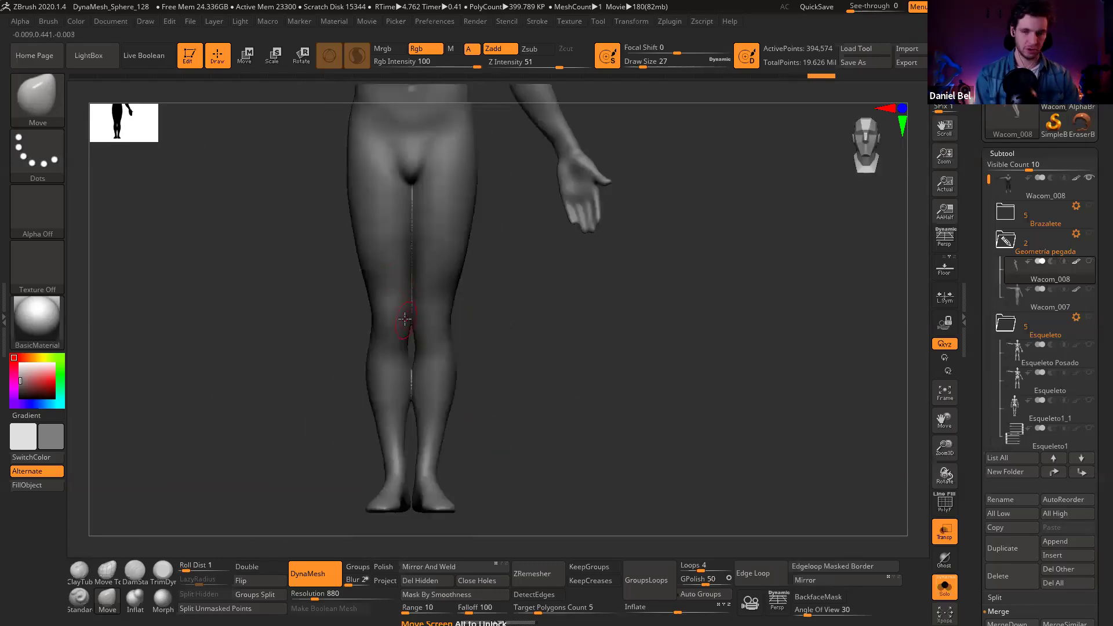
pyautogui.press('super')
pyautogui.press('super')
pyautogui.moveTo(417, 342)
pyautogui.keyDown('ctrl'); pyautogui.mouseDown(button='right')
pyautogui.moveTo(423, 350)
pyautogui.moveTo(428, 331)
pyautogui.mouseUp(button='right'); pyautogui.keyUp('ctrl')
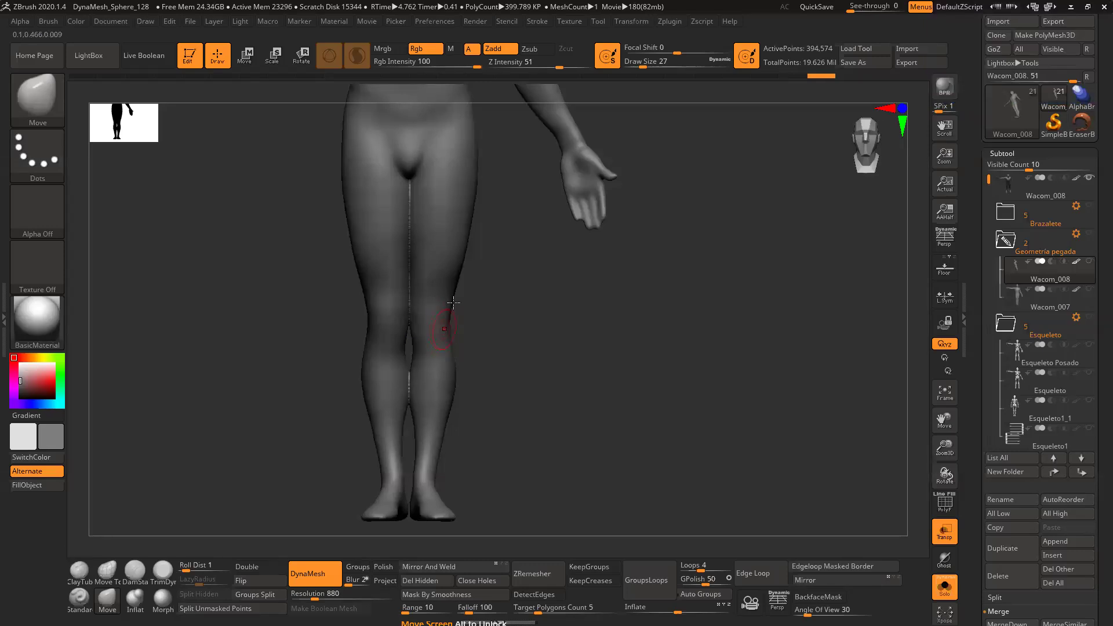
pyautogui.keyDown('alt'); pyautogui.moveTo(456, 330); pyautogui.dragTo(475, 419, button='right'); pyautogui.keyUp('alt')
pyautogui.keyDown('alt'); pyautogui.moveTo(387, 178); pyautogui.dragTo(399, 265, button='right'); pyautogui.keyUp('alt')
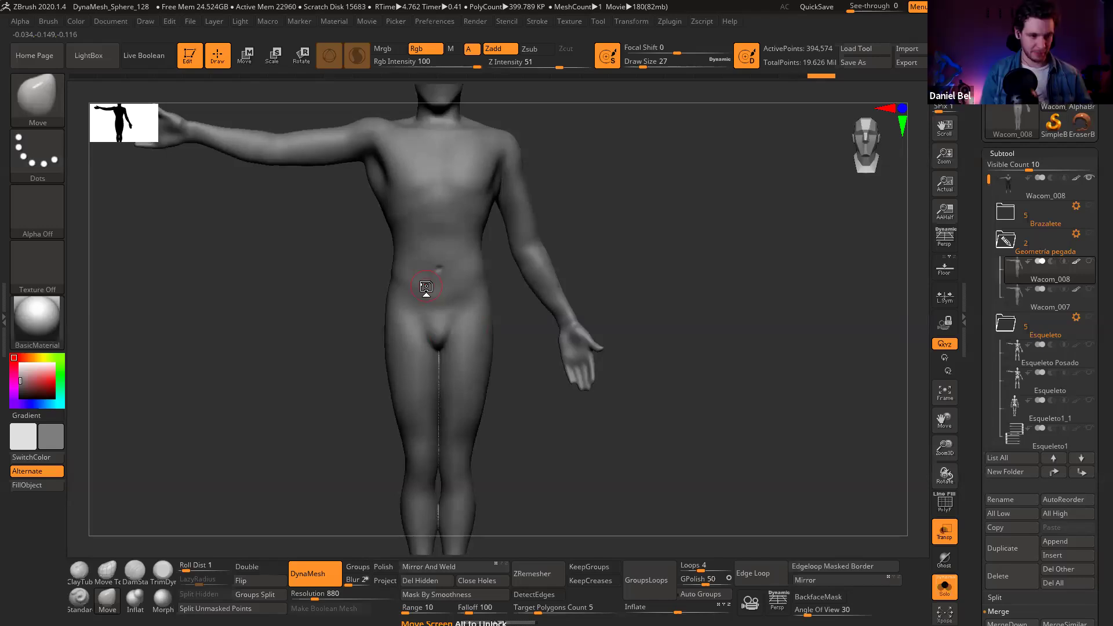
pyautogui.moveTo(586, 311); pyautogui.dragTo(484, 311)
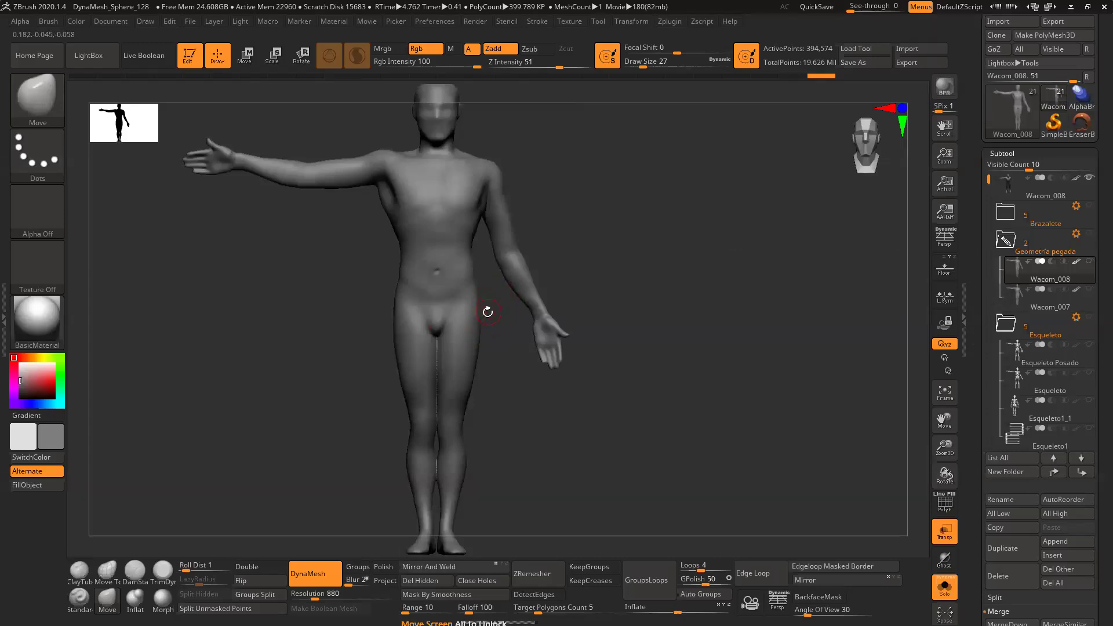
pyautogui.keyDown('ctrl'); pyautogui.moveTo(507, 248); pyautogui.dragTo(509, 287, button='right'); pyautogui.keyUp('ctrl')
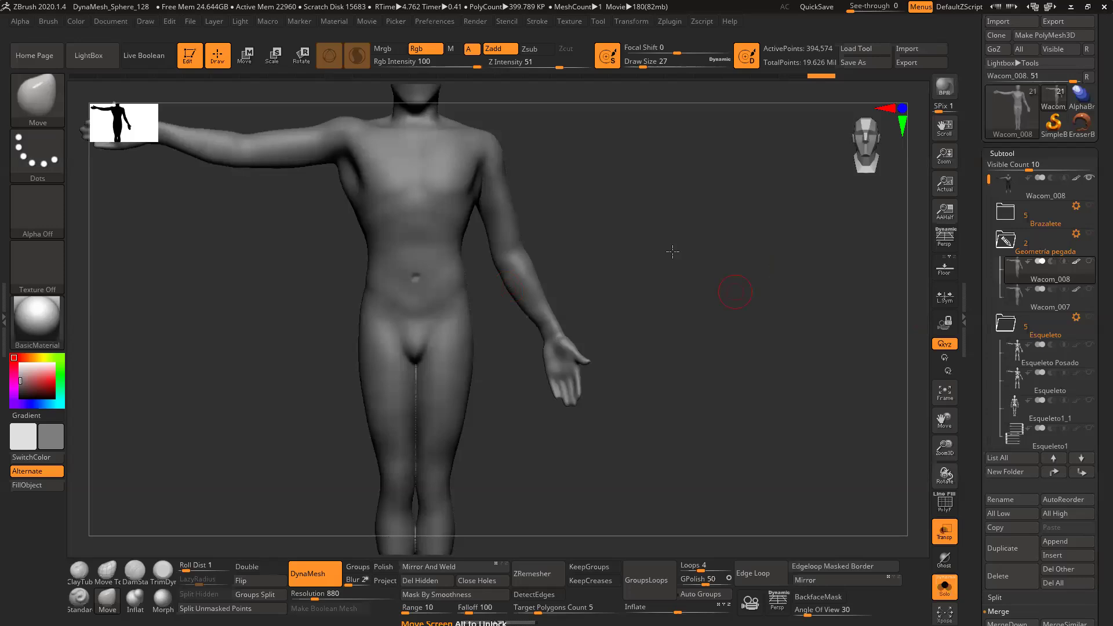
pyautogui.keyDown('ctrl'); pyautogui.moveTo(512, 221); pyautogui.dragTo(494, 211, button='right'); pyautogui.keyUp('ctrl')
pyautogui.moveTo(494, 211); pyautogui.dragTo(773, 313)
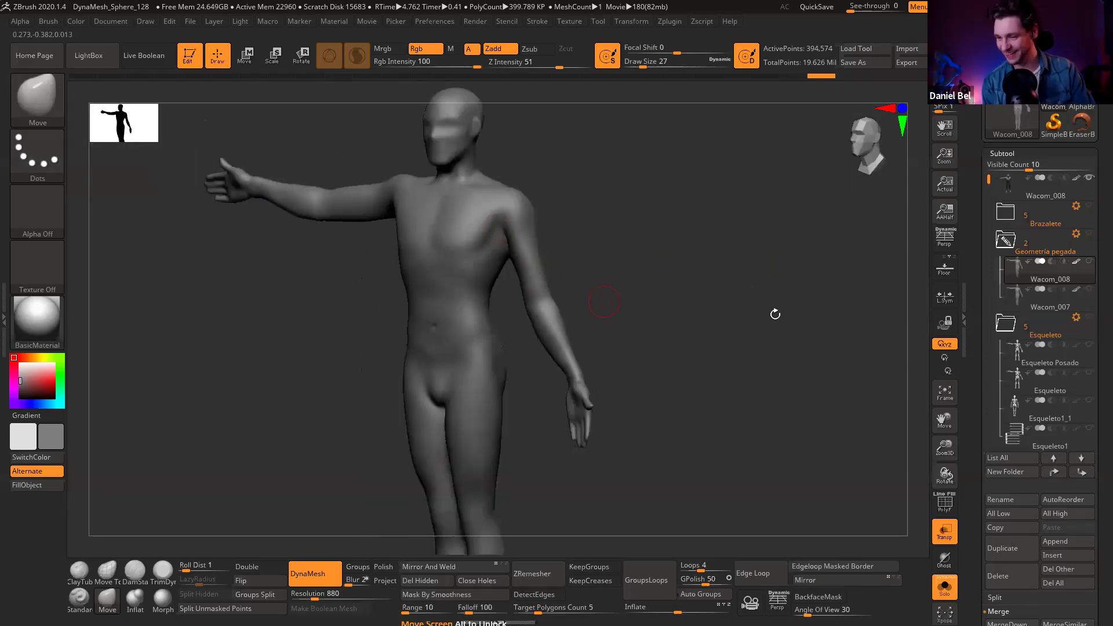
# Step: Collapse the Geometría pegada and Esqueleto folders in the subtool list
pyautogui.click(1007, 243)
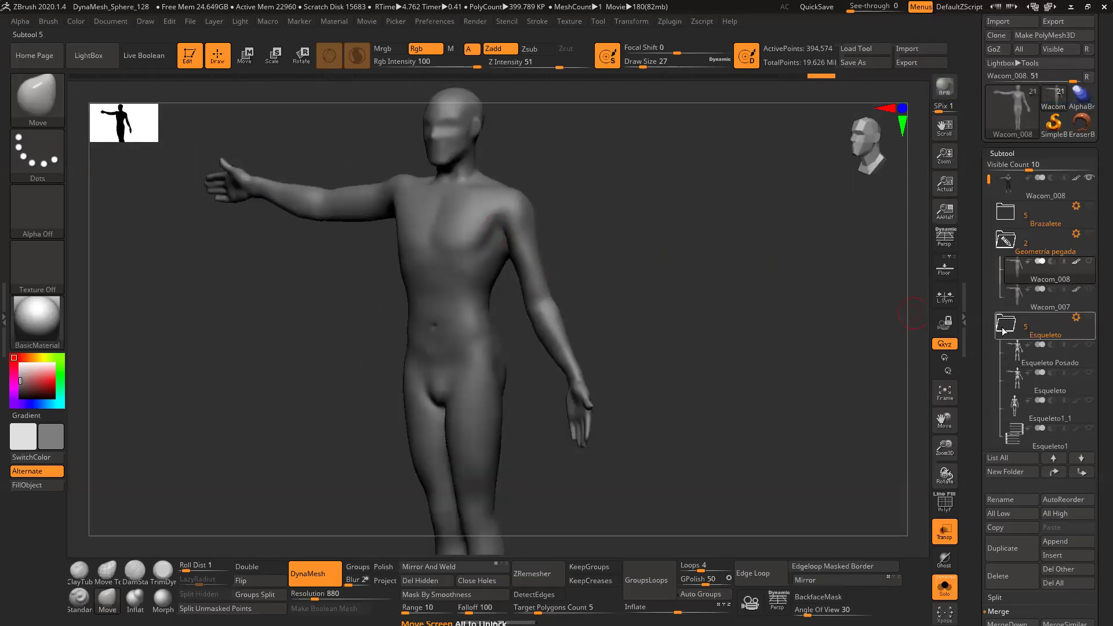
pyautogui.click(1007, 244)
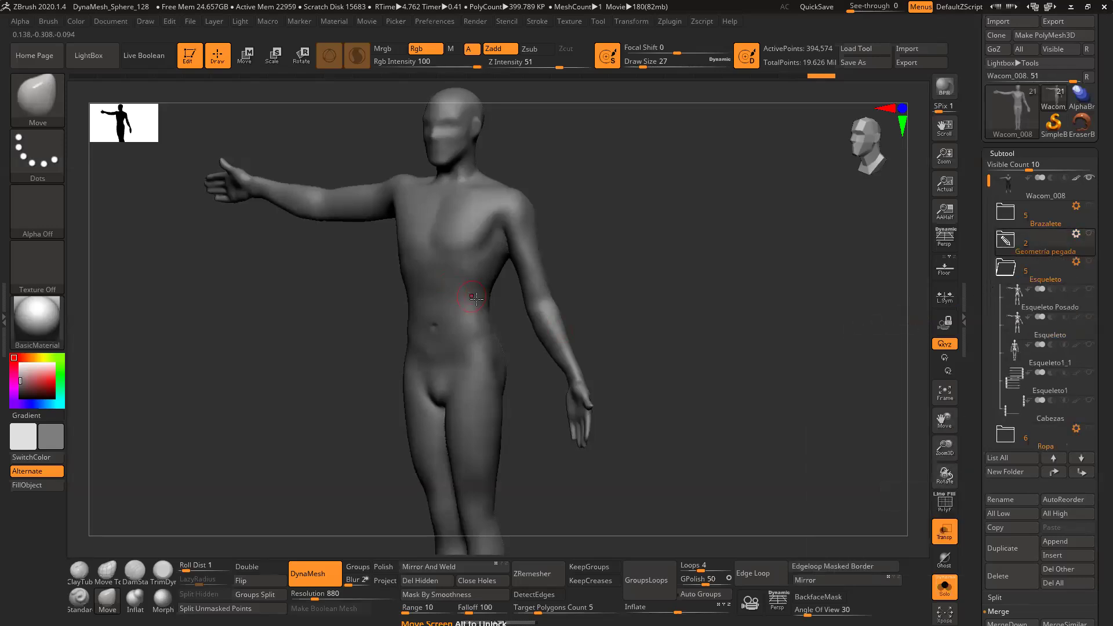
pyautogui.keyDown('shift'); pyautogui.moveTo(488, 293); pyautogui.dragTo(775, 333, button='right'); pyautogui.keyUp('shift')
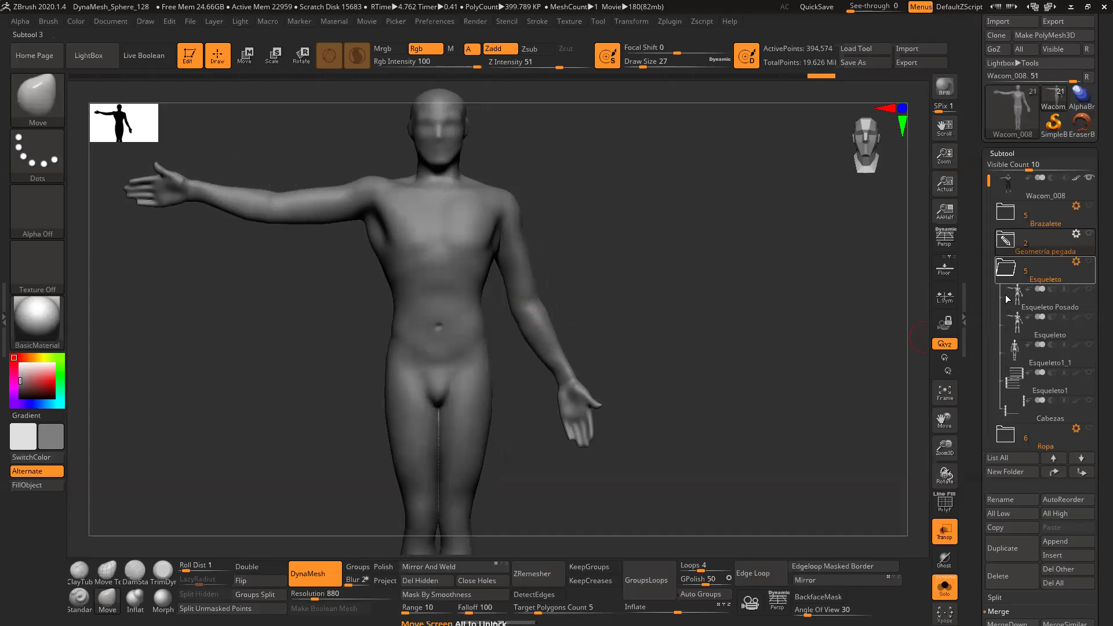
pyautogui.click(1006, 267)
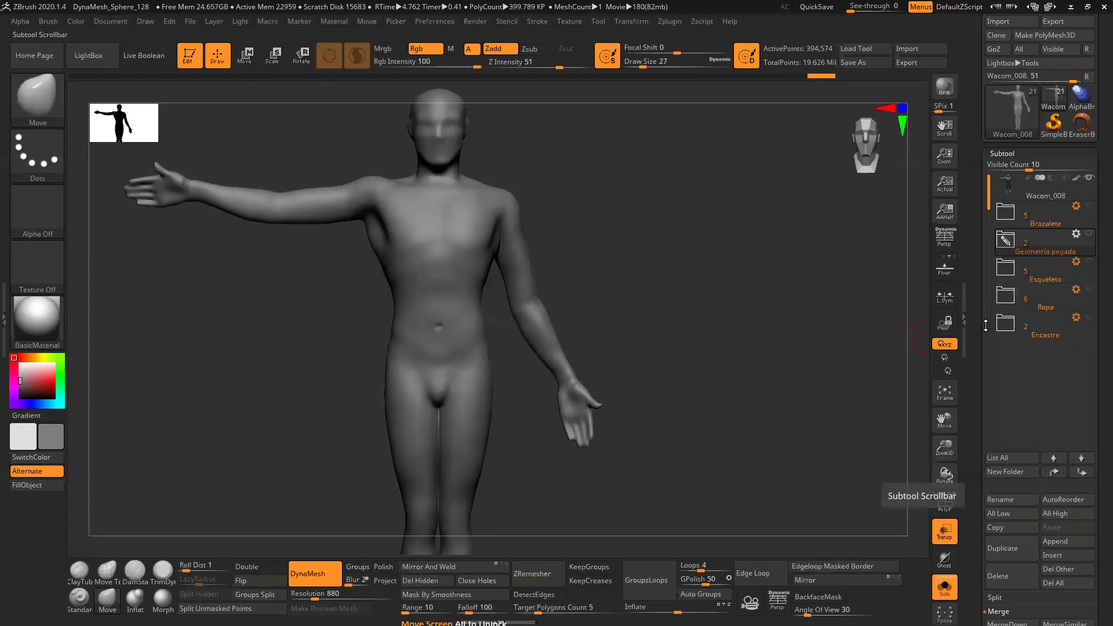
pyautogui.keyDown('ctrl'); pyautogui.moveTo(477, 276); pyautogui.dragTo(480, 337, button='right'); pyautogui.keyUp('ctrl')
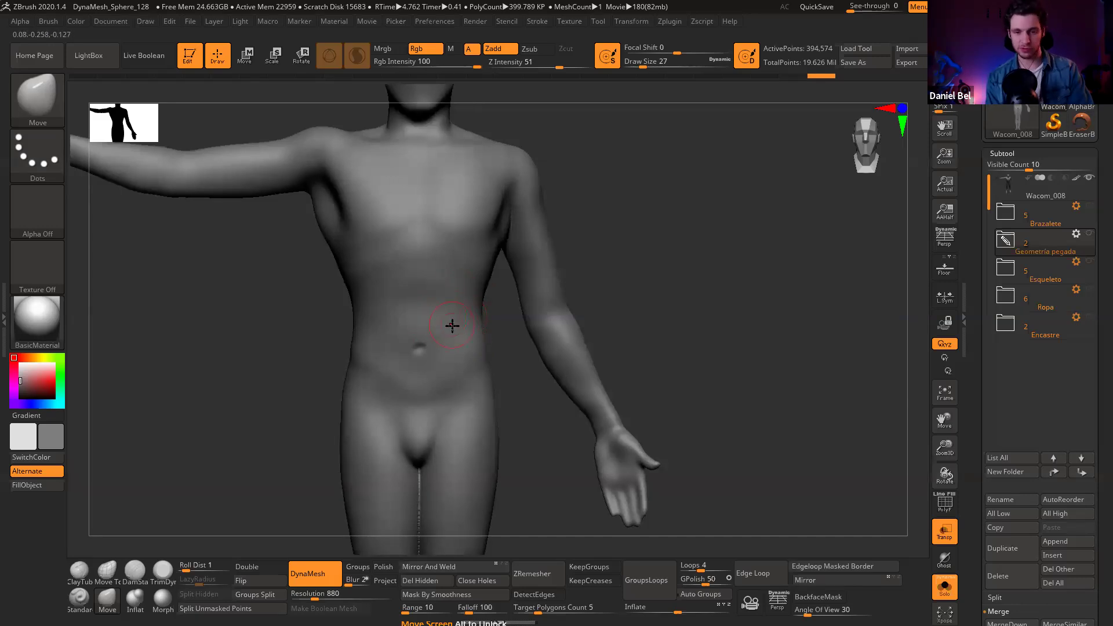
pyautogui.keyDown('ctrl'); pyautogui.moveTo(451, 359); pyautogui.dragTo(449, 341, button='right'); pyautogui.keyUp('ctrl')
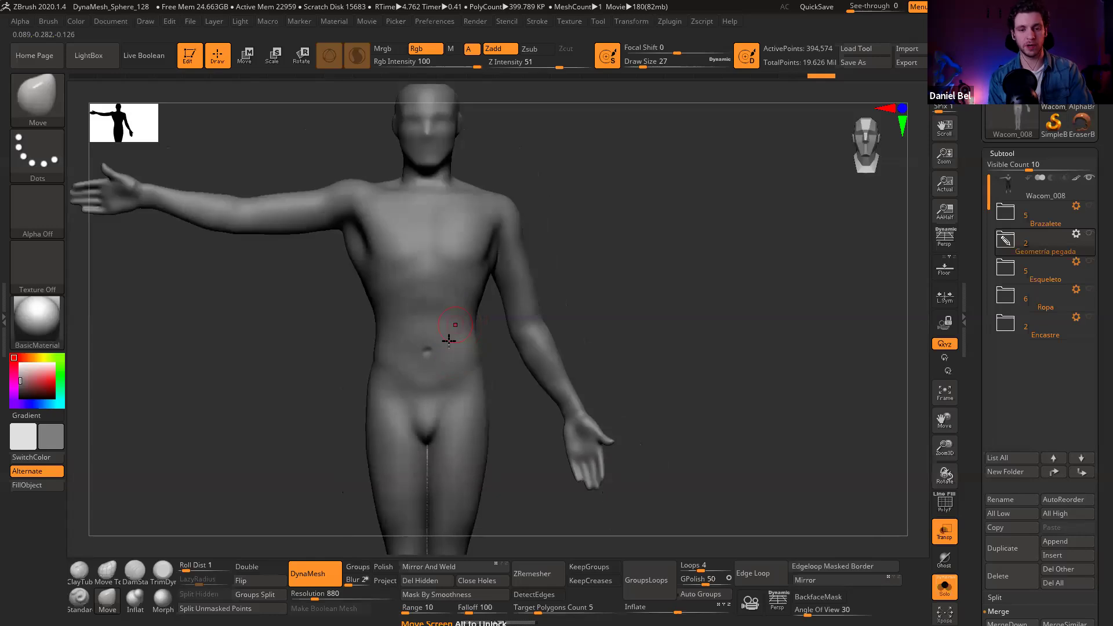
pyautogui.keyDown('alt'); pyautogui.moveTo(469, 294); pyautogui.dragTo(470, 233, button='right'); pyautogui.keyUp('alt')
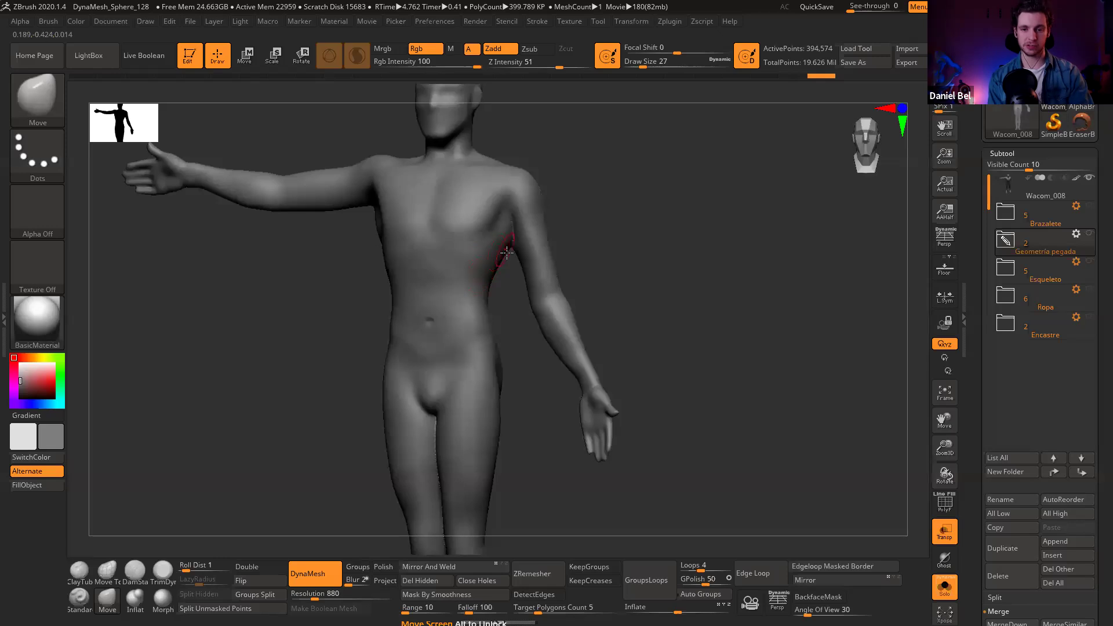
pyautogui.moveTo(506, 252); pyautogui.dragTo(517, 273, button='right')
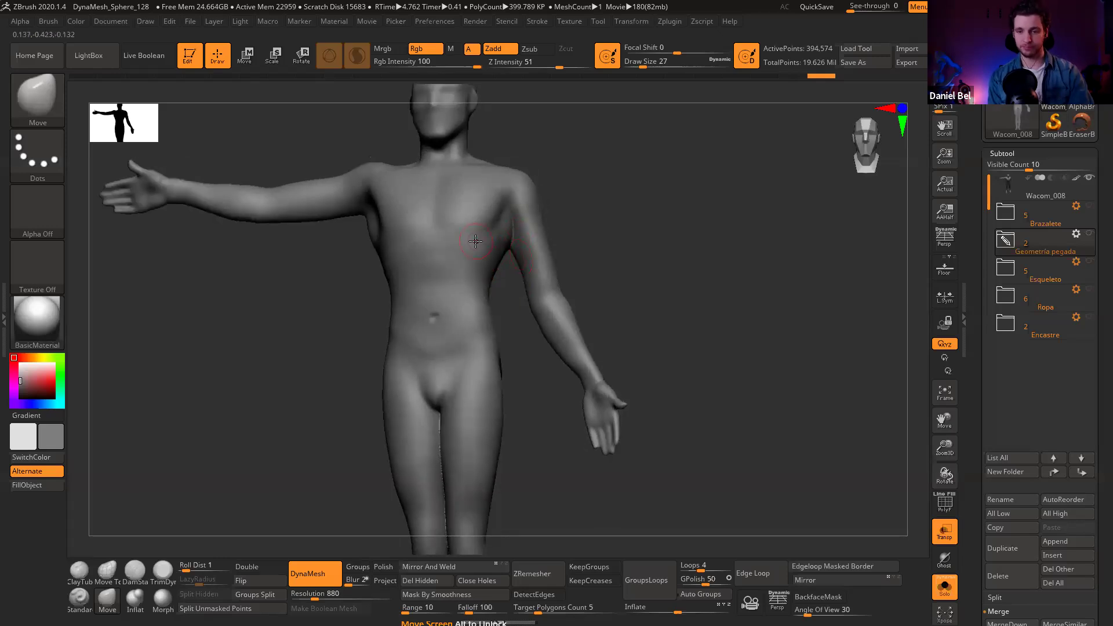
pyautogui.moveTo(527, 265); pyautogui.dragTo(535, 261, button='right')
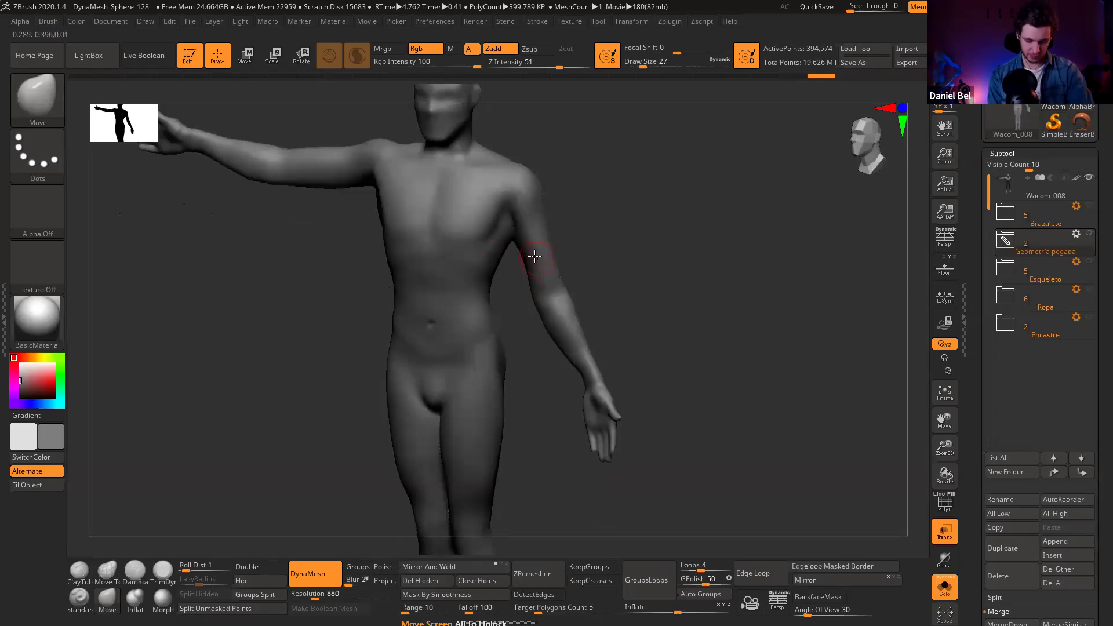
pyautogui.moveTo(526, 247)
pyautogui.mouseDown(button='right')
pyautogui.moveTo(531, 235)
pyautogui.moveTo(547, 253)
pyautogui.moveTo(532, 249)
pyautogui.mouseUp(button='right')
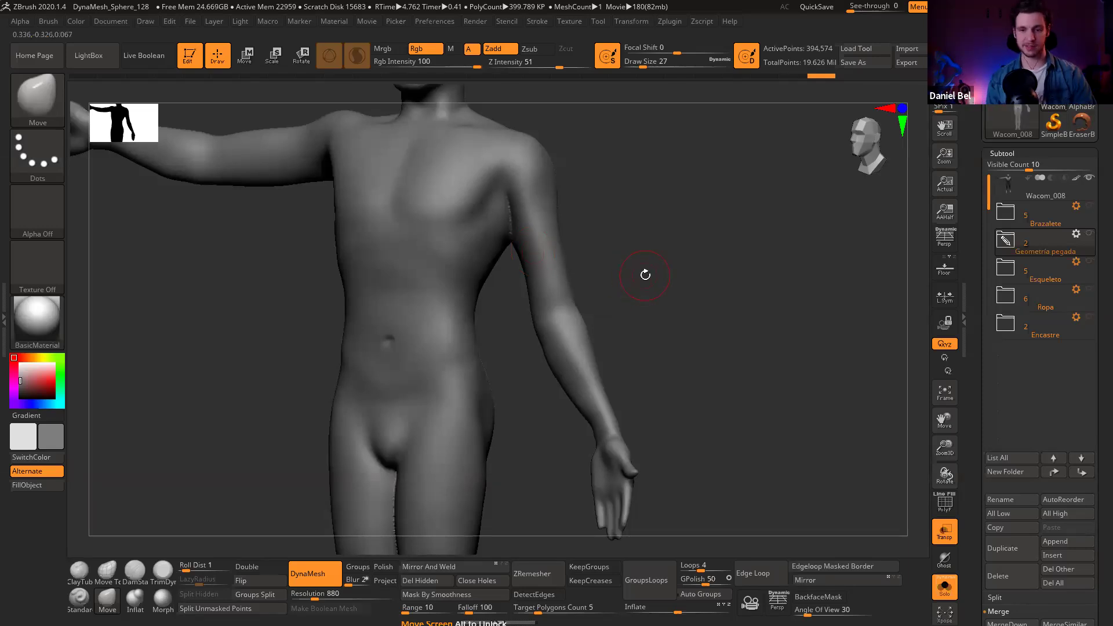
pyautogui.moveTo(678, 301); pyautogui.dragTo(750, 318)
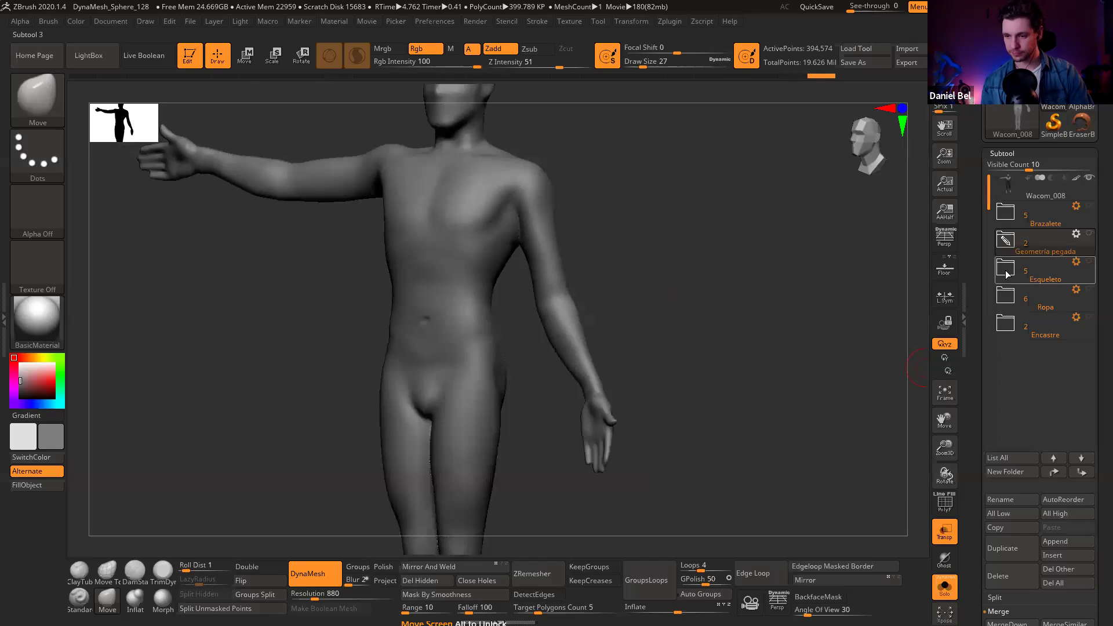
# Step: Expand the Ropa folder to list its clothing subtools
pyautogui.moveTo(1016, 304)
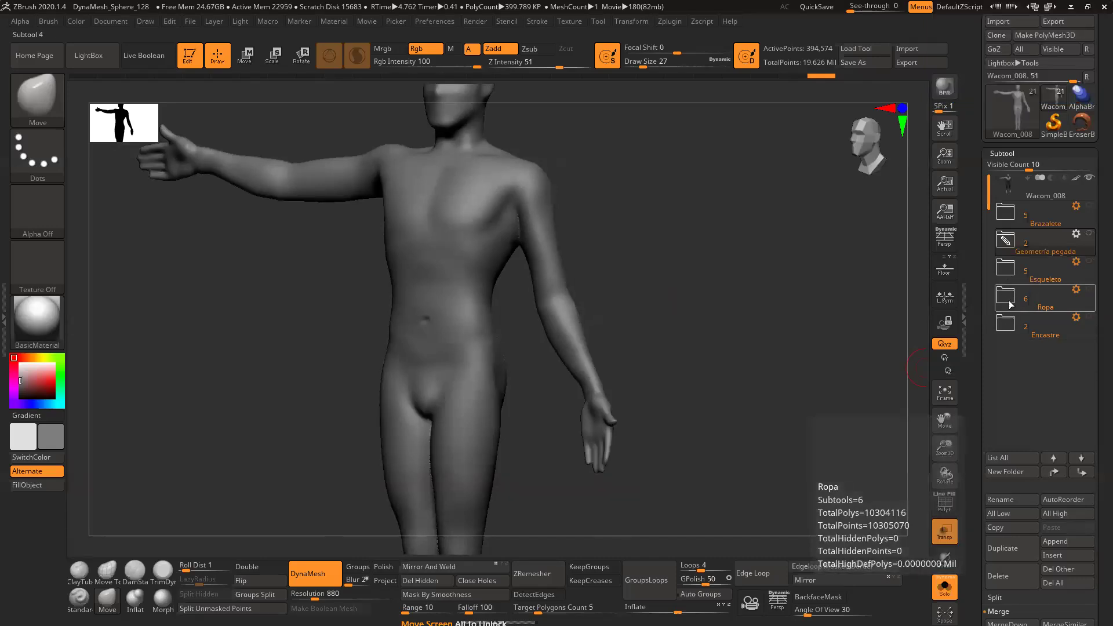
pyautogui.click(1011, 304)
pyautogui.moveTo(733, 316); pyautogui.dragTo(749, 321)
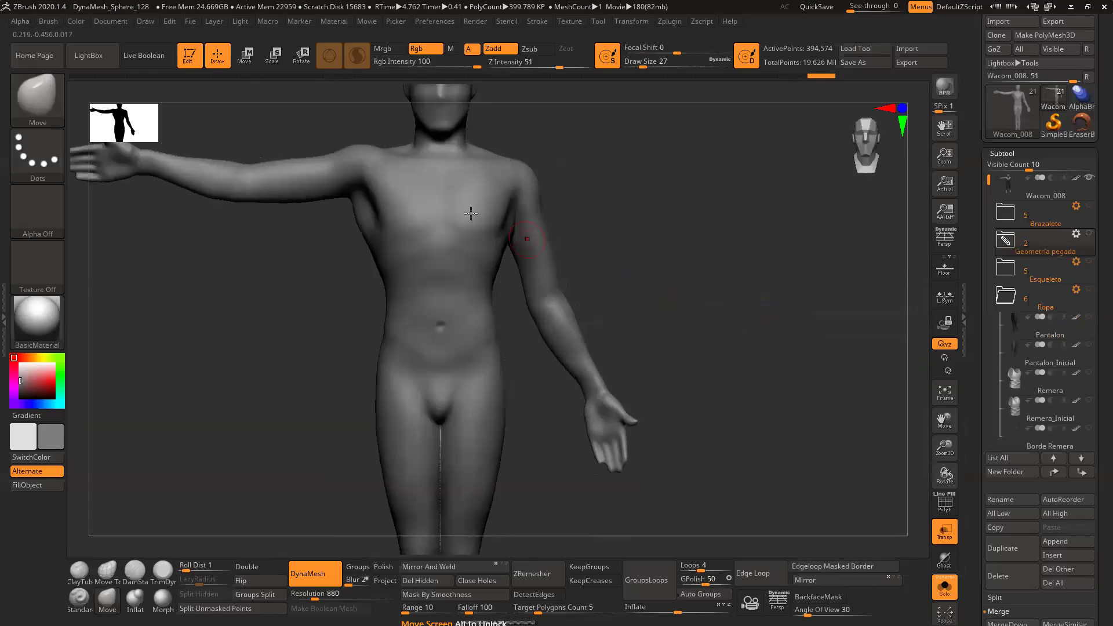
pyautogui.keyDown('ctrl'); pyautogui.moveTo(497, 230); pyautogui.dragTo(531, 230, button='right'); pyautogui.keyUp('ctrl')
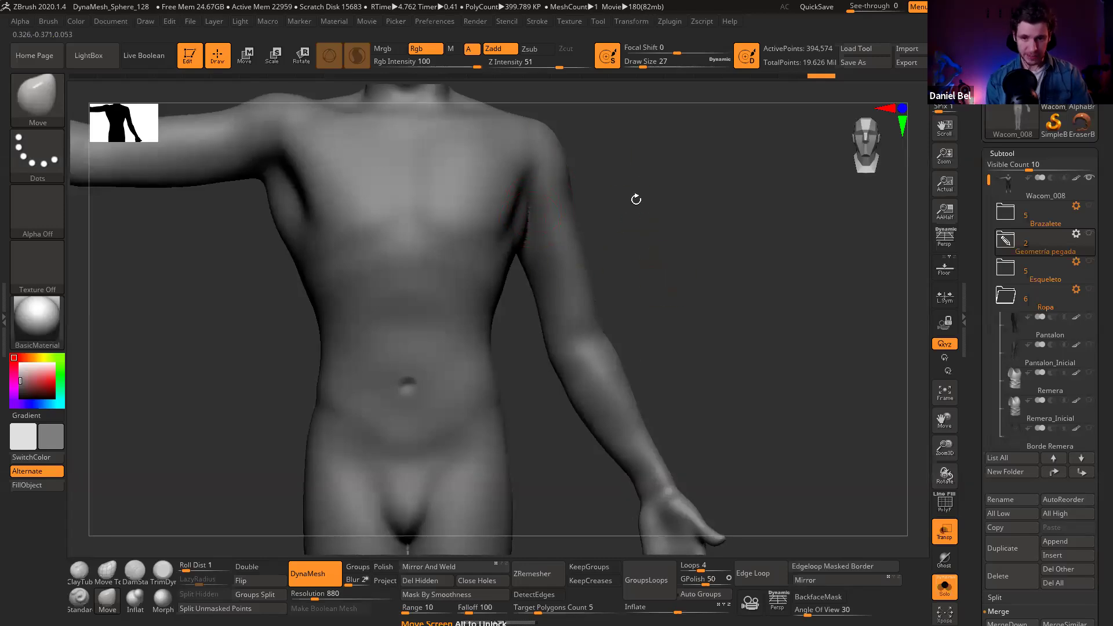
pyautogui.keyDown('ctrl'); pyautogui.moveTo(636, 198); pyautogui.dragTo(612, 230, button='right'); pyautogui.keyUp('ctrl')
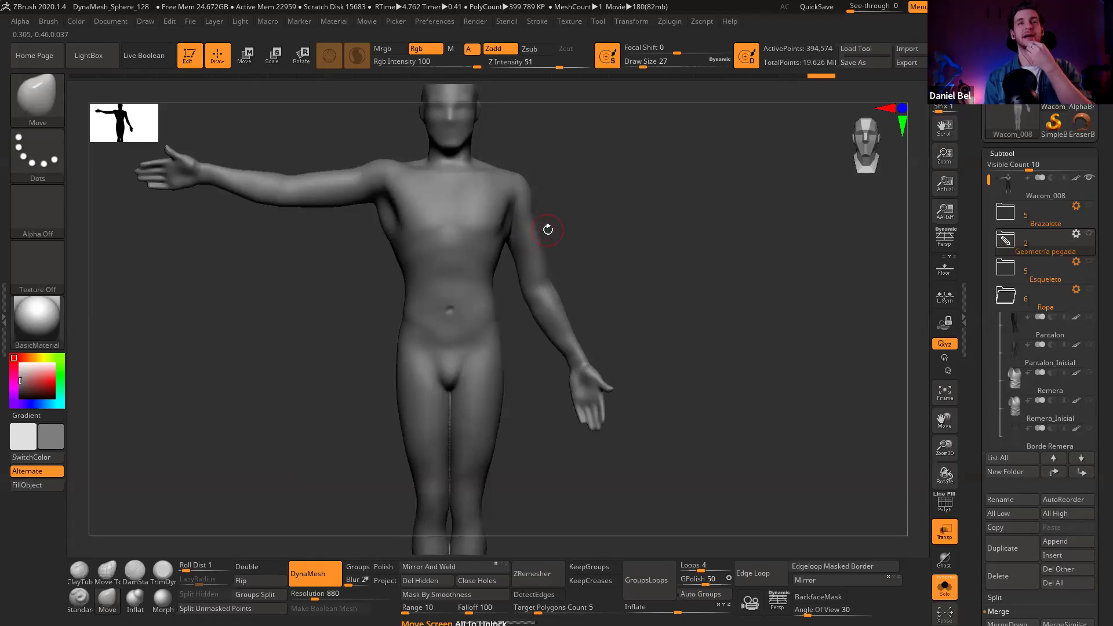
pyautogui.moveTo(548, 230); pyautogui.dragTo(512, 230)
pyautogui.keyDown('alt'); pyautogui.moveTo(511, 231); pyautogui.dragTo(519, 295, button='right'); pyautogui.keyUp('alt')
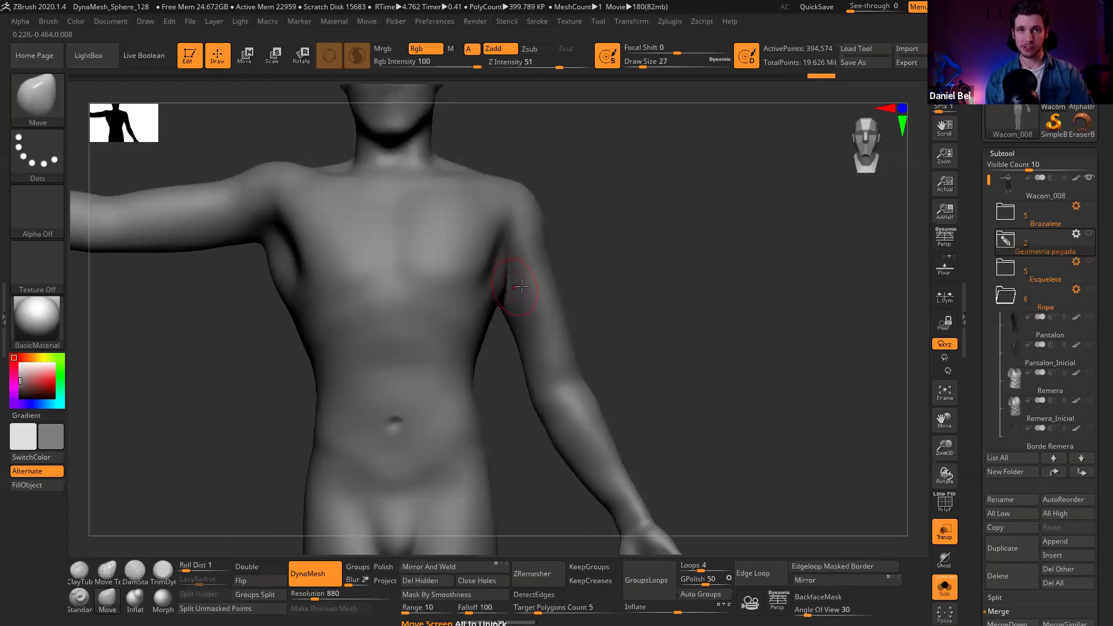
pyautogui.keyDown('ctrl'); pyautogui.moveTo(522, 286); pyautogui.dragTo(509, 252, button='right'); pyautogui.keyUp('ctrl')
pyautogui.moveTo(515, 301); pyautogui.dragTo(519, 251, button='right')
pyautogui.press('shift')
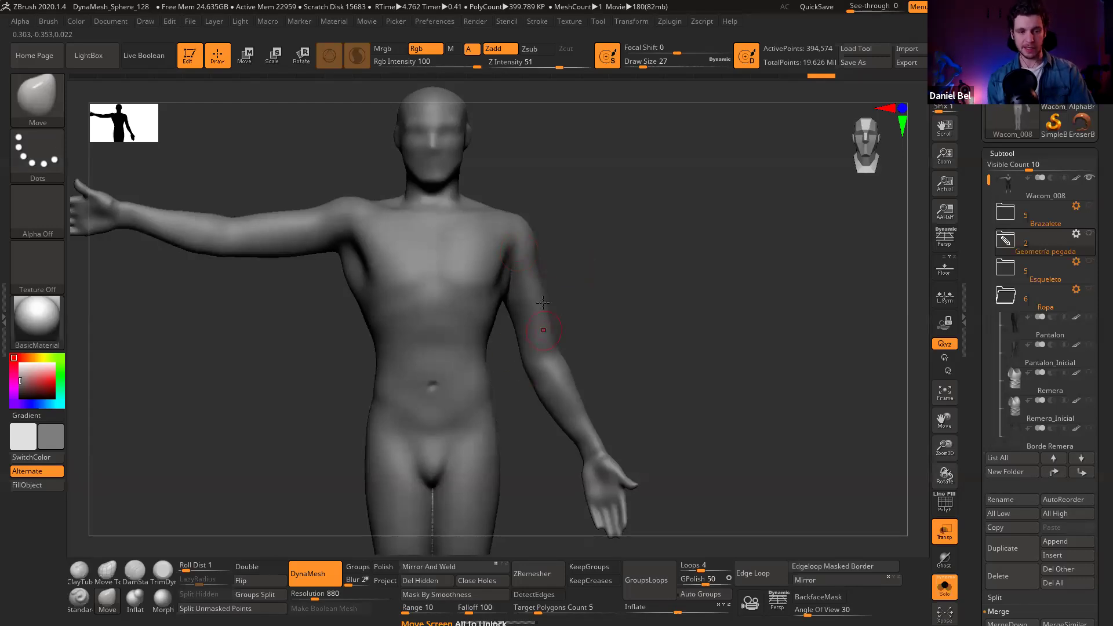
pyautogui.moveTo(509, 299)
pyautogui.keyDown('ctrl'); pyautogui.mouseDown(button='right')
pyautogui.moveTo(507, 286)
pyautogui.moveTo(491, 291)
pyautogui.mouseUp(button='right'); pyautogui.keyUp('ctrl')
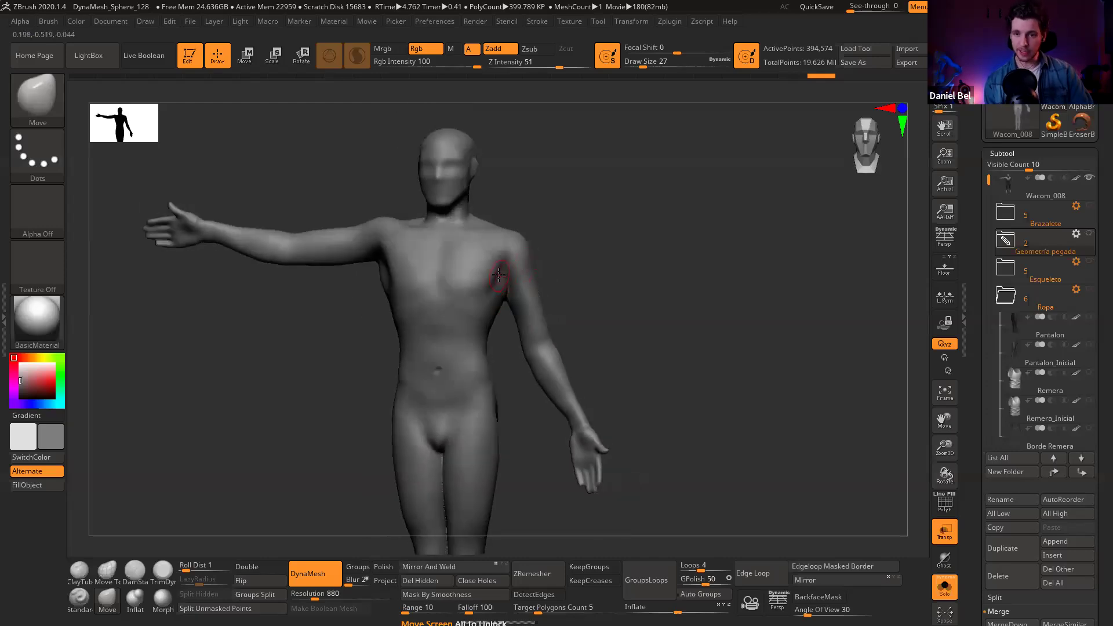
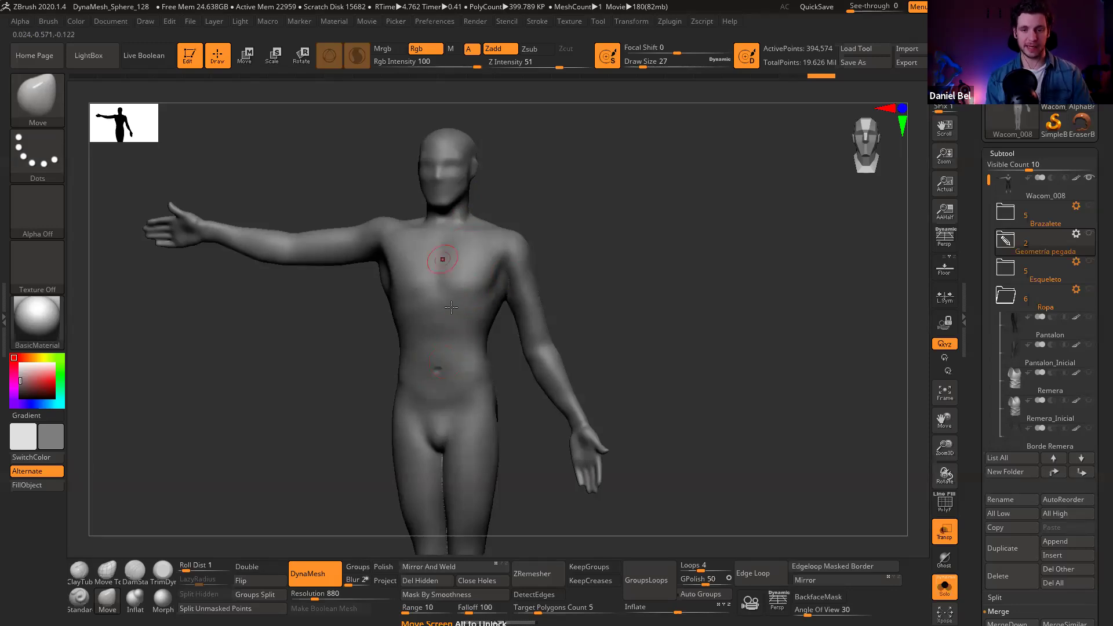
pyautogui.moveTo(426, 324); pyautogui.dragTo(450, 324, button='right')
pyautogui.hotkey('ctrl', 'z')
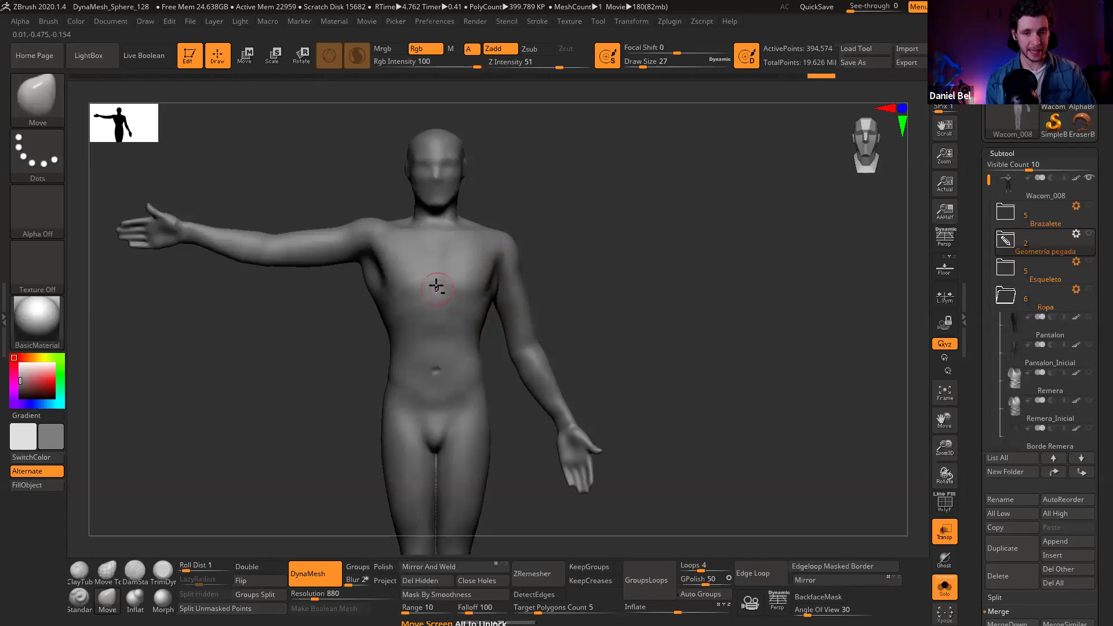
pyautogui.scroll(2, 436, 287)
pyautogui.scroll(2, 441, 313)
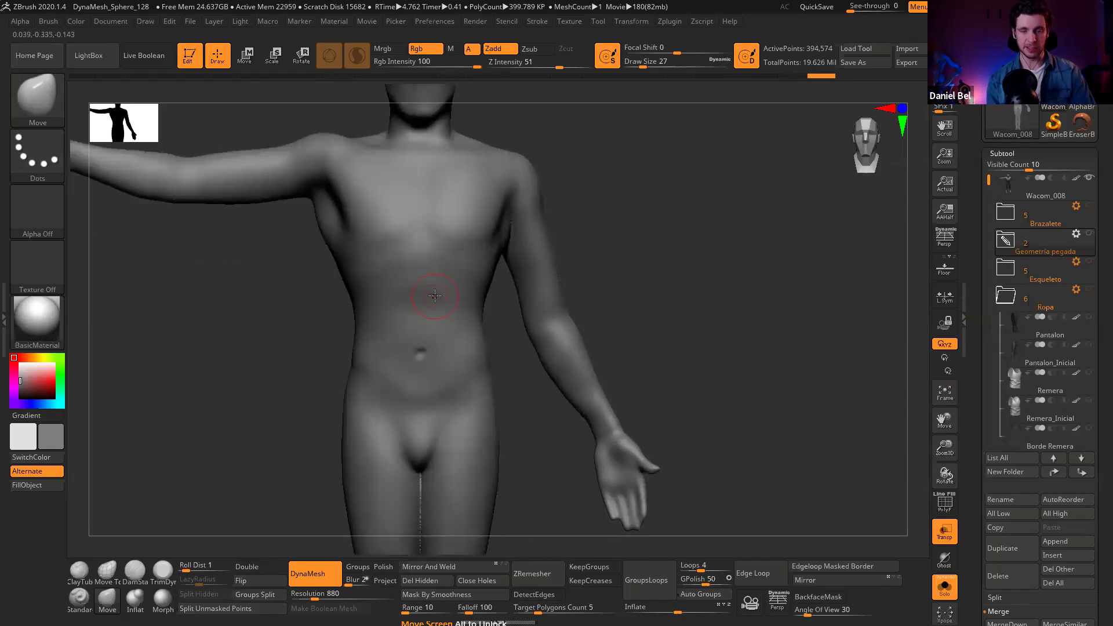
pyautogui.scroll(-2, 466, 293)
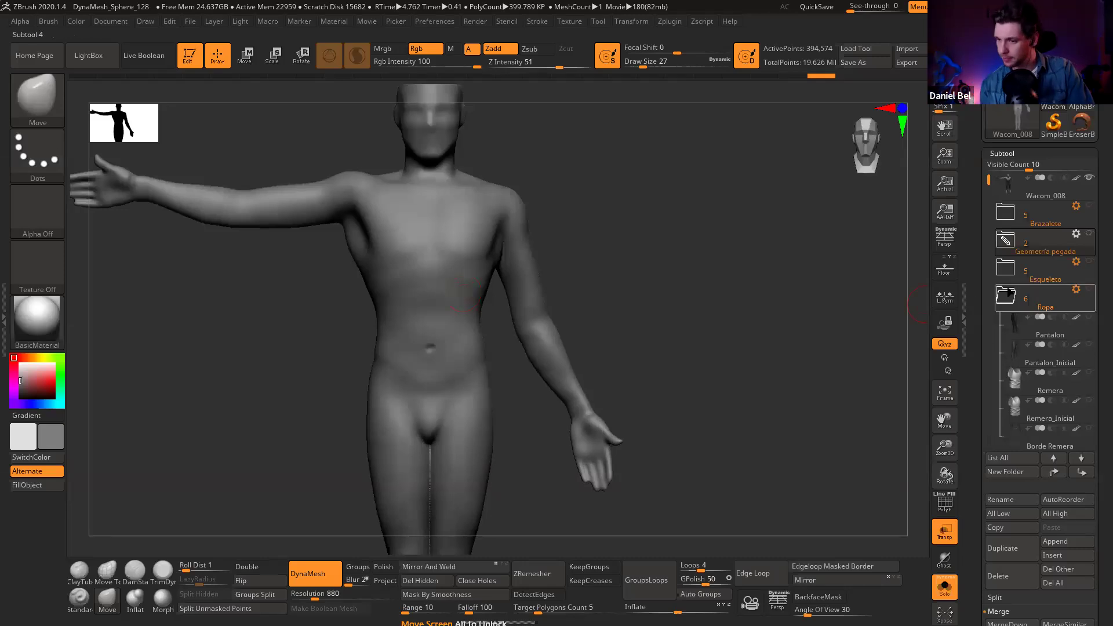
# Step: Select the Pantalon subtool in the Ropa folder and examine the trousers from waist to ankles
pyautogui.click(1008, 300)
pyautogui.click(1009, 303)
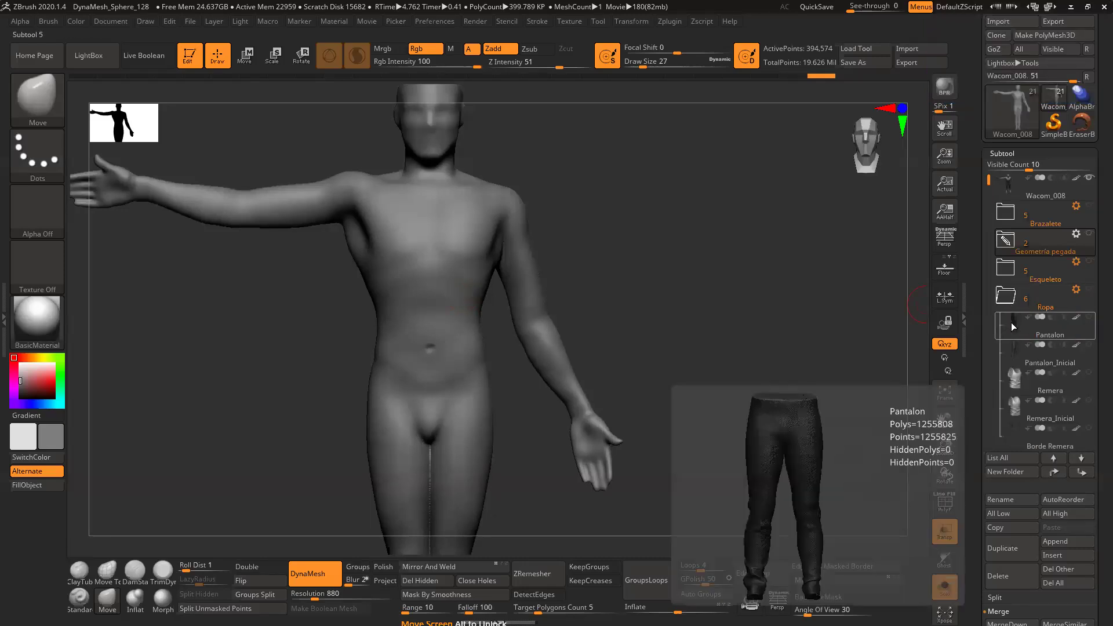
pyautogui.click(1014, 324)
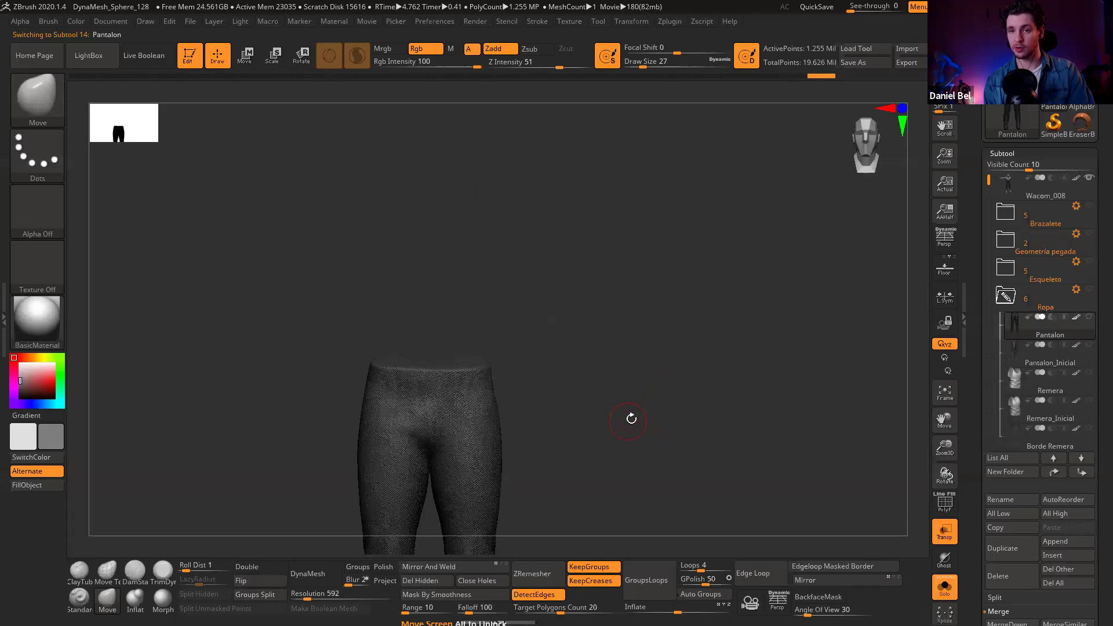
pyautogui.moveTo(631, 417); pyautogui.dragTo(620, 372)
pyautogui.moveTo(623, 413); pyautogui.dragTo(597, 363)
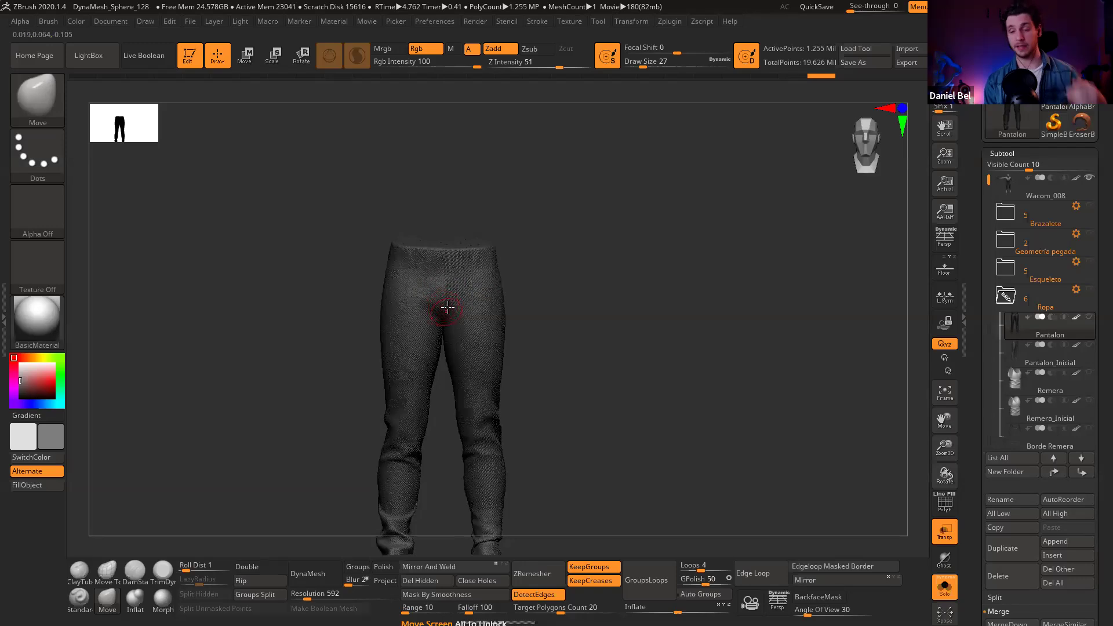
pyautogui.keyDown('ctrl'); pyautogui.moveTo(458, 305); pyautogui.dragTo(490, 259, button='right'); pyautogui.keyUp('ctrl')
pyautogui.keyDown('ctrl'); pyautogui.moveTo(486, 307); pyautogui.dragTo(479, 297, button='right'); pyautogui.keyUp('ctrl')
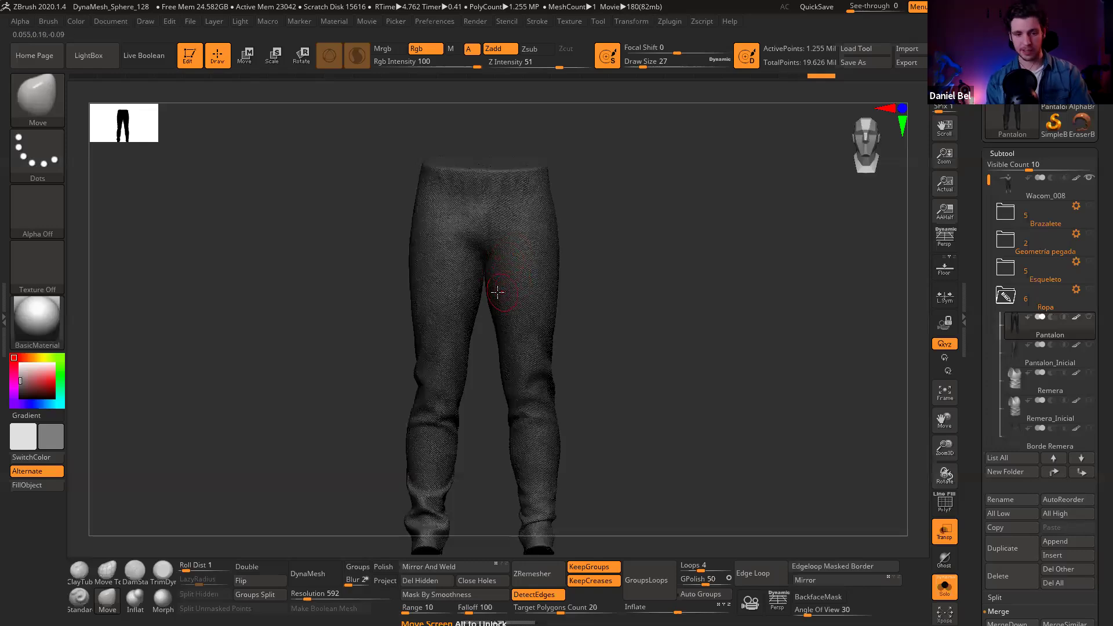
pyautogui.moveTo(514, 302)
pyautogui.keyDown('ctrl'); pyautogui.mouseDown(button='right')
pyautogui.moveTo(496, 259)
pyautogui.moveTo(530, 257)
pyautogui.mouseUp(button='right'); pyautogui.keyUp('ctrl')
pyautogui.moveTo(530, 257); pyautogui.dragTo(496, 249)
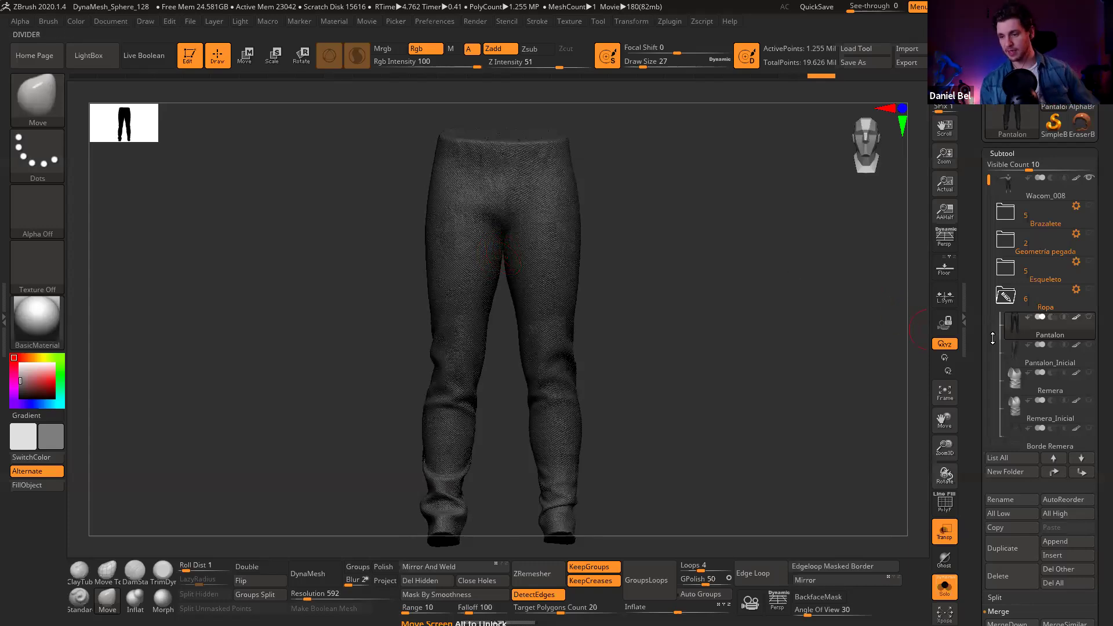
# Step: Select the Remera_Inicial subtool, turn on its wireframe, and examine the tank top's polygroups from the front and side
pyautogui.click(1010, 380)
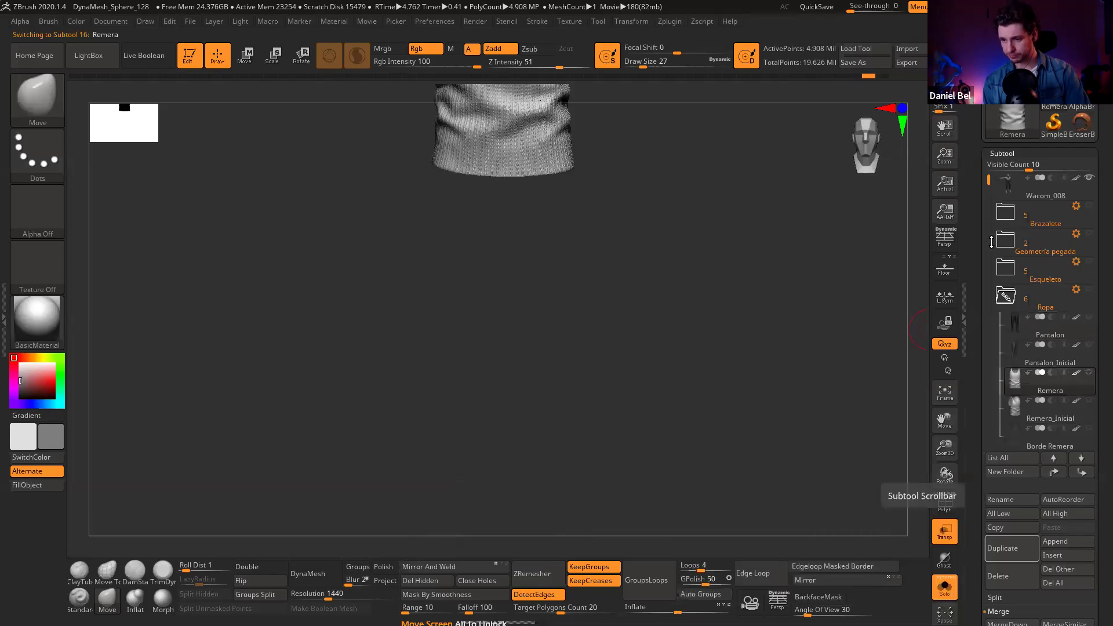
pyautogui.moveTo(988, 180); pyautogui.dragTo(986, 225)
pyautogui.click(1012, 363)
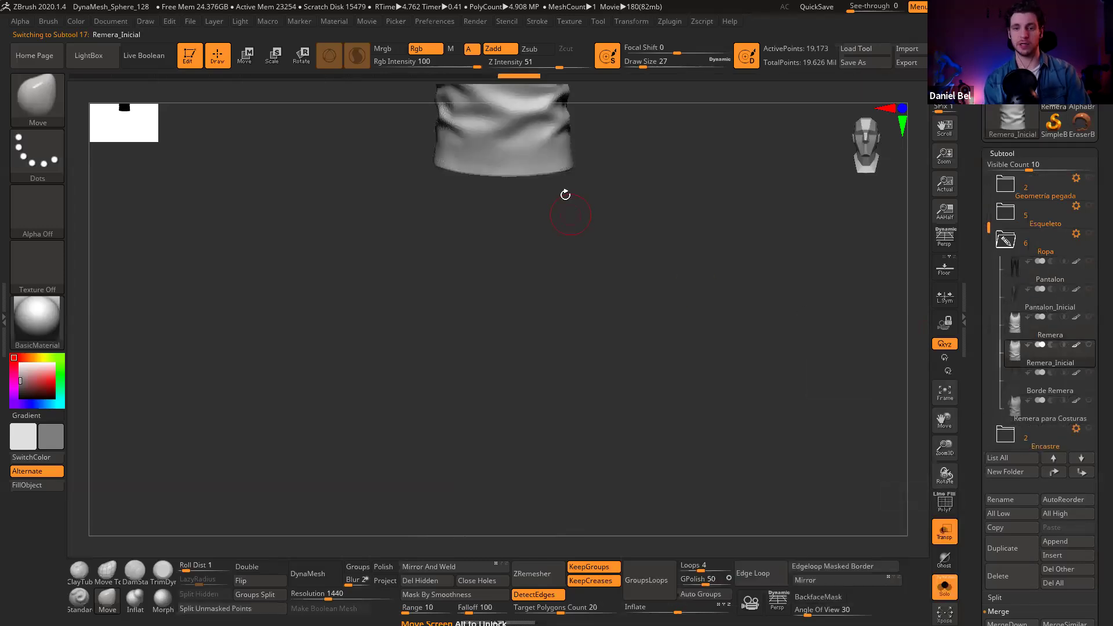
pyautogui.hotkey('shift', 'f')
pyautogui.moveTo(547, 206)
pyautogui.keyDown('alt'); pyautogui.mouseDown(button='right')
pyautogui.moveTo(534, 269)
pyautogui.moveTo(563, 274)
pyautogui.mouseUp(button='right'); pyautogui.keyUp('alt')
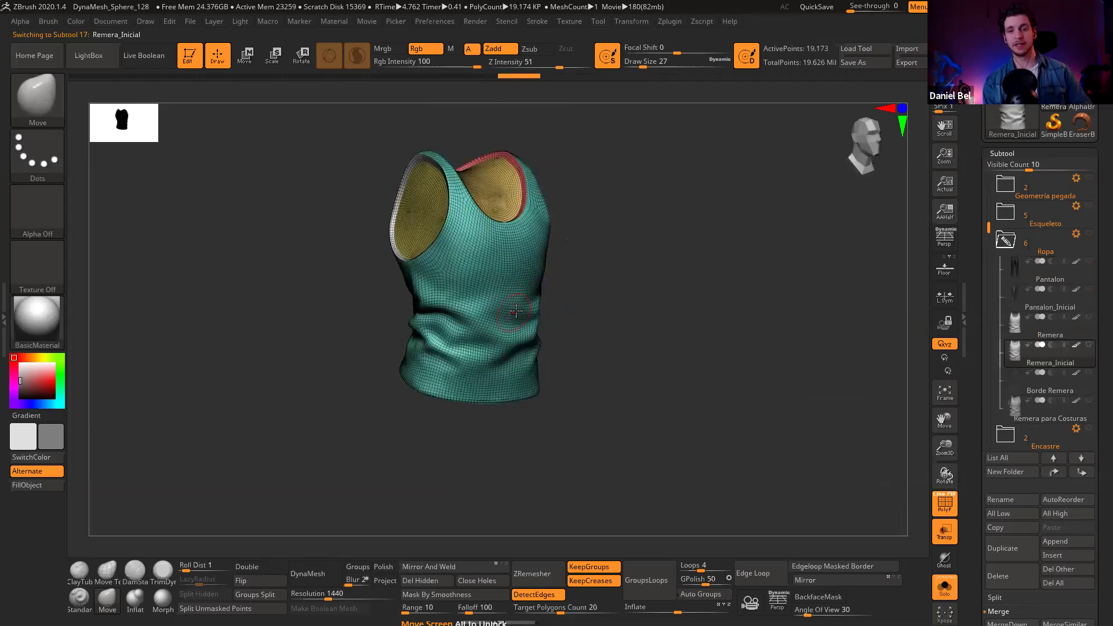
pyautogui.moveTo(519, 294)
pyautogui.mouseDown(button='right')
pyautogui.moveTo(514, 270)
pyautogui.moveTo(539, 262)
pyautogui.moveTo(537, 298)
pyautogui.moveTo(530, 289)
pyautogui.mouseUp(button='right')
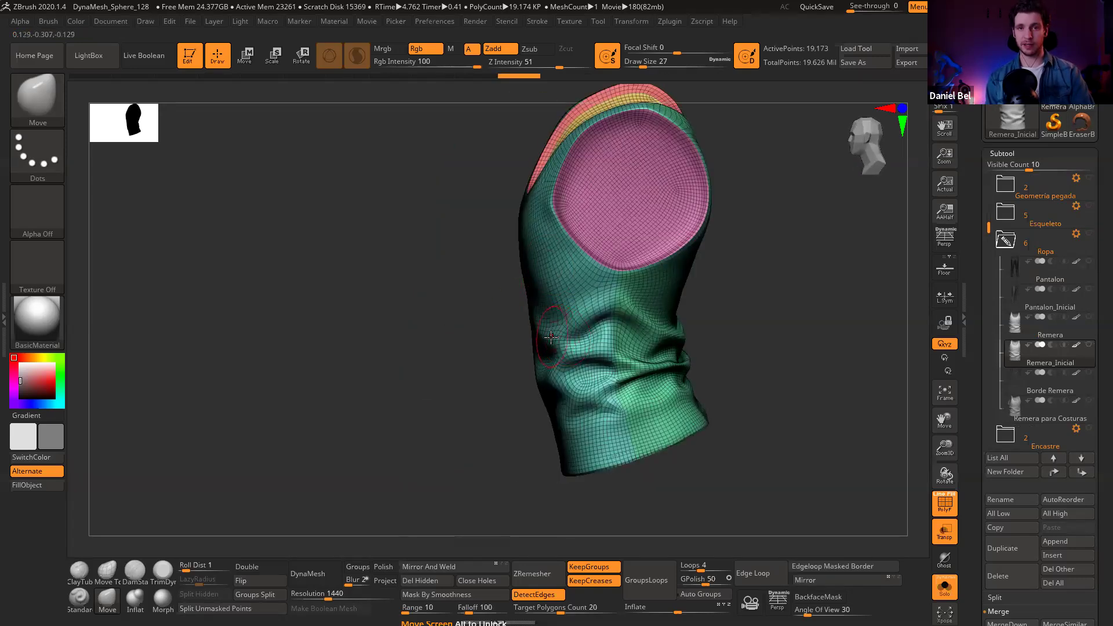
pyautogui.moveTo(603, 319)
pyautogui.keyDown('shift'); pyautogui.mouseDown(button='right')
pyautogui.moveTo(511, 277)
pyautogui.moveTo(575, 296)
pyautogui.mouseUp(button='right'); pyautogui.keyUp('shift')
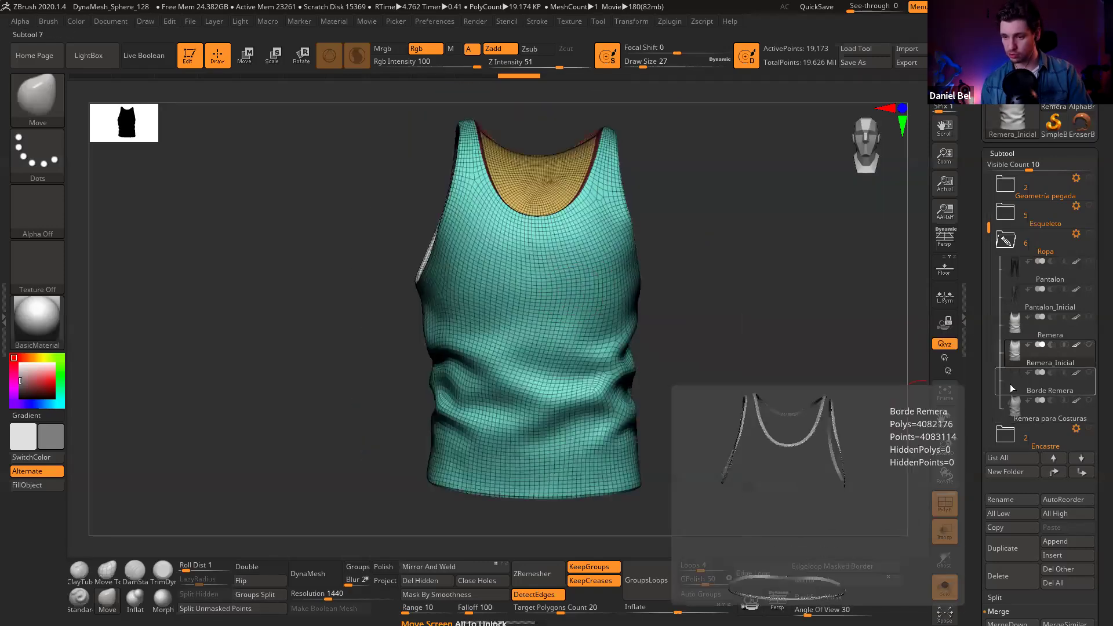
# Step: Return from Remera para Costuras to the Remera_Inicial subtool and examine the topology around its neckline
pyautogui.click(1011, 354)
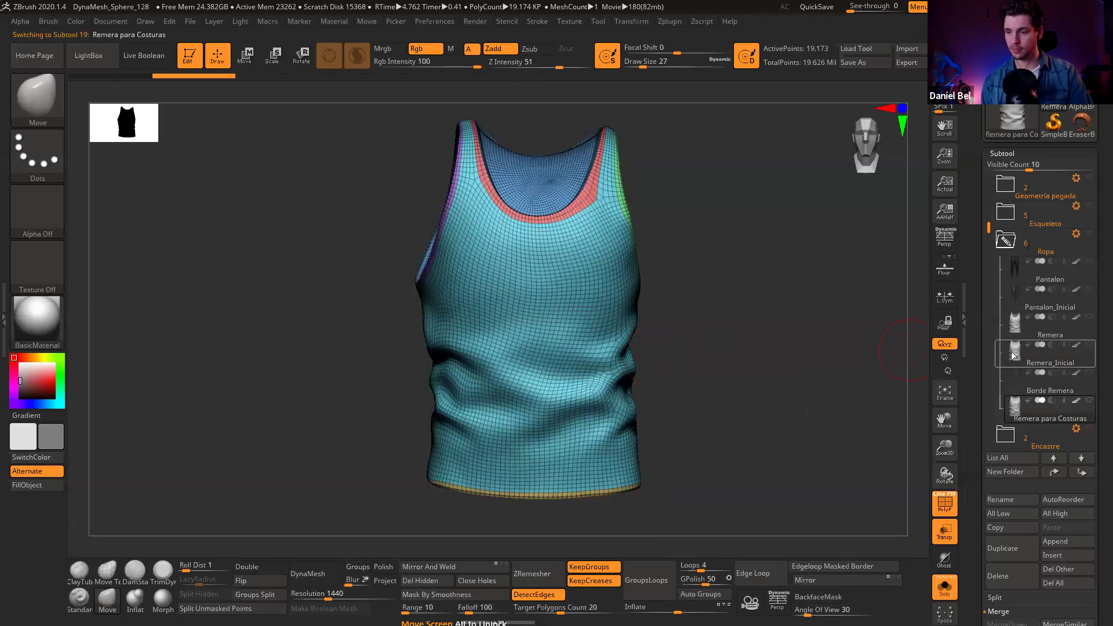
pyautogui.moveTo(592, 255)
pyautogui.mouseDown(button='right')
pyautogui.moveTo(571, 268)
pyautogui.moveTo(522, 360)
pyautogui.moveTo(506, 337)
pyautogui.moveTo(541, 301)
pyautogui.moveTo(557, 311)
pyautogui.moveTo(542, 256)
pyautogui.moveTo(568, 249)
pyautogui.moveTo(527, 313)
pyautogui.moveTo(456, 281)
pyautogui.mouseUp(button='right')
pyautogui.keyDown('ctrl'); pyautogui.moveTo(455, 281); pyautogui.dragTo(521, 323, button='right'); pyautogui.keyUp('ctrl')
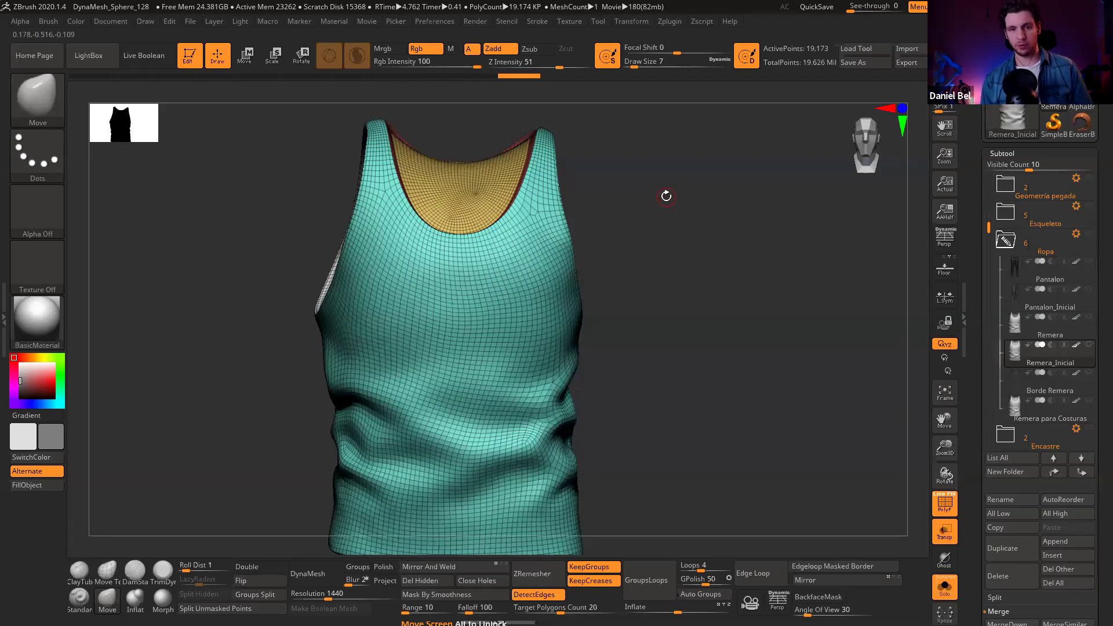
pyautogui.moveTo(525, 174)
pyautogui.mouseDown(button='right')
pyautogui.moveTo(547, 171)
pyautogui.moveTo(528, 221)
pyautogui.moveTo(499, 239)
pyautogui.mouseUp(button='right')
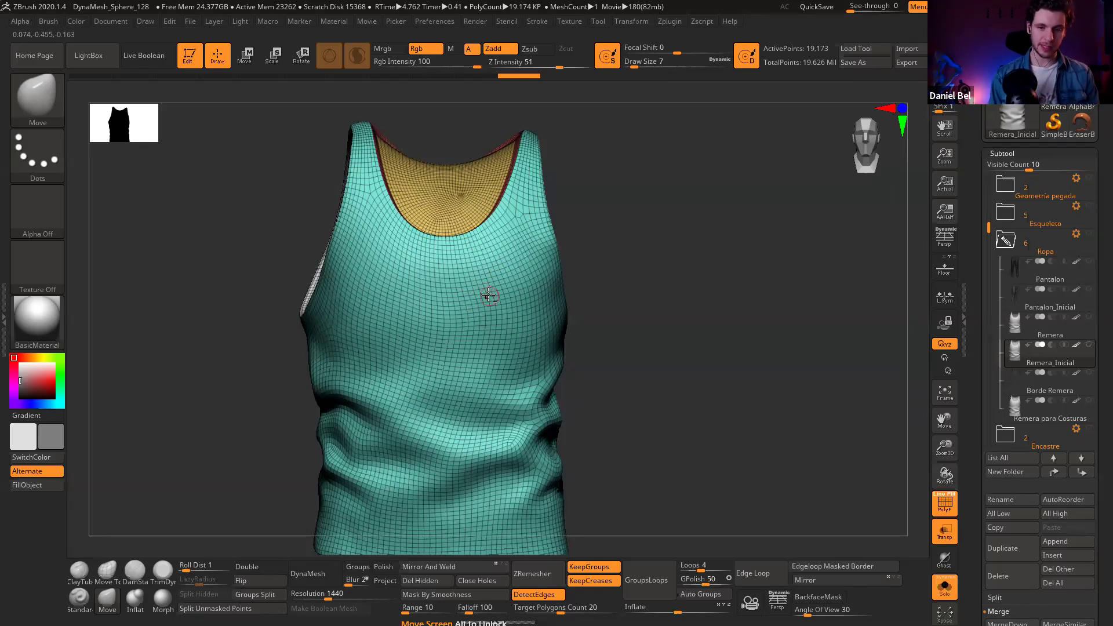
pyautogui.keyDown('ctrl'); pyautogui.moveTo(487, 298); pyautogui.dragTo(470, 273, button='right'); pyautogui.keyUp('ctrl')
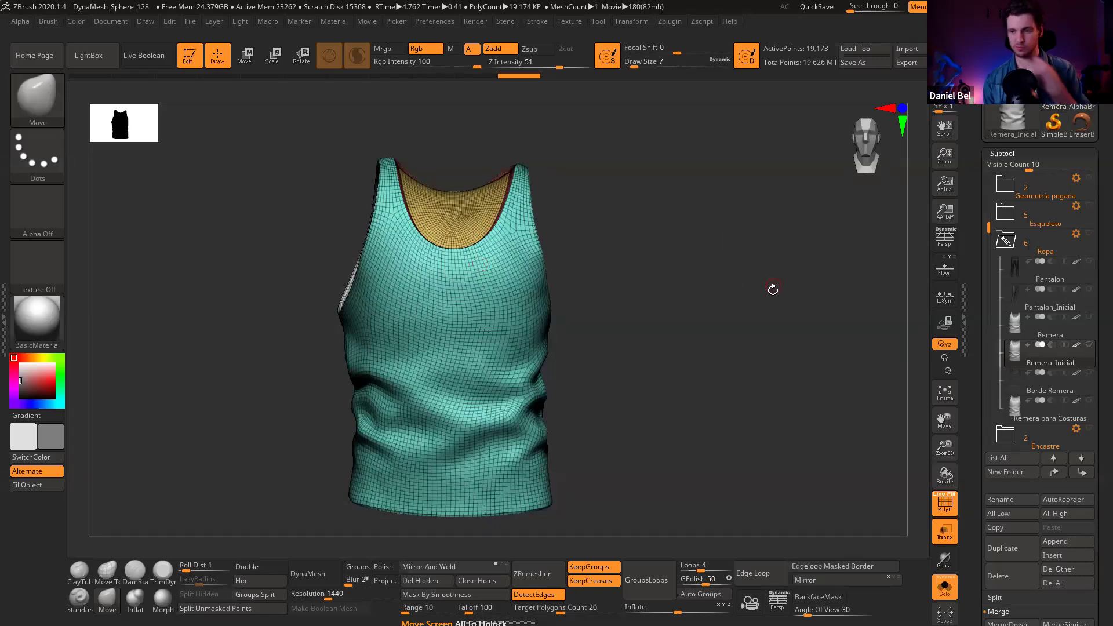
pyautogui.keyDown('ctrl'); pyautogui.moveTo(496, 235); pyautogui.dragTo(510, 282, button='right'); pyautogui.keyUp('ctrl')
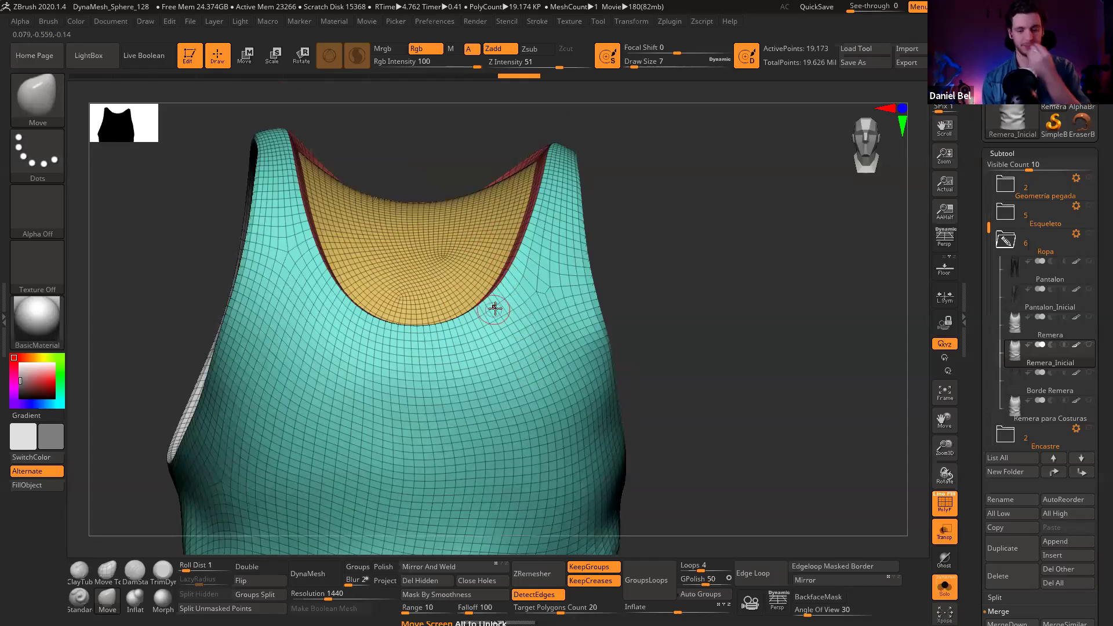
pyautogui.scroll(-2, 501, 346)
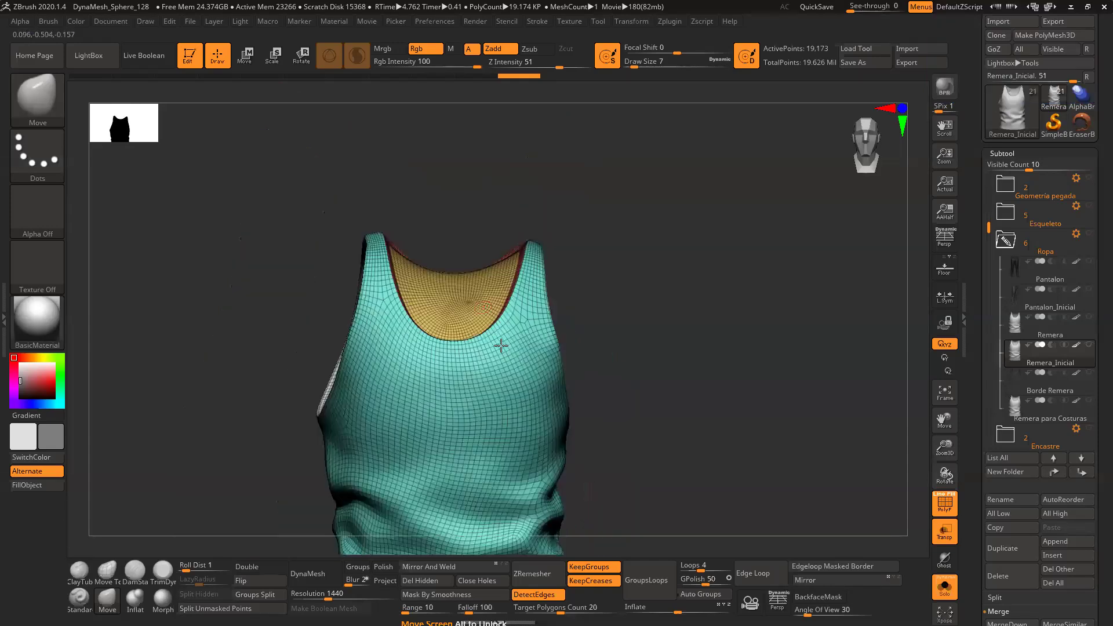
# Step: Turn off the wireframe, Solo and Transparency to view the solid tank top together with the body
pyautogui.moveTo(525, 269); pyautogui.dragTo(509, 308, button='right')
pyautogui.hotkey('shift', 'f')
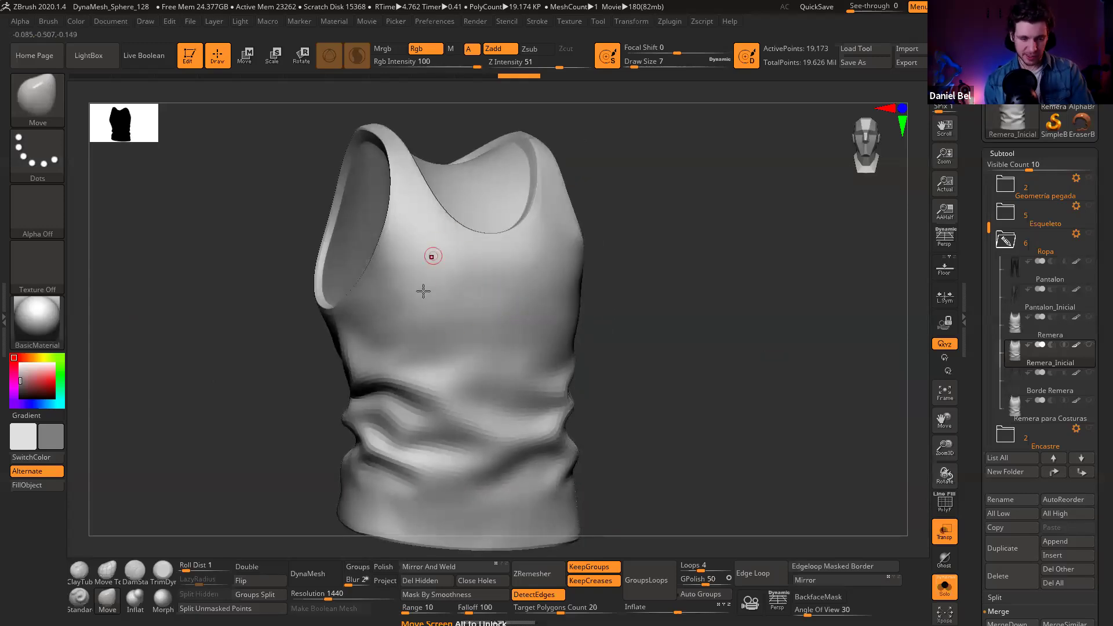
pyautogui.moveTo(440, 306)
pyautogui.mouseDown(button='right')
pyautogui.moveTo(496, 304)
pyautogui.moveTo(427, 315)
pyautogui.mouseUp(button='right')
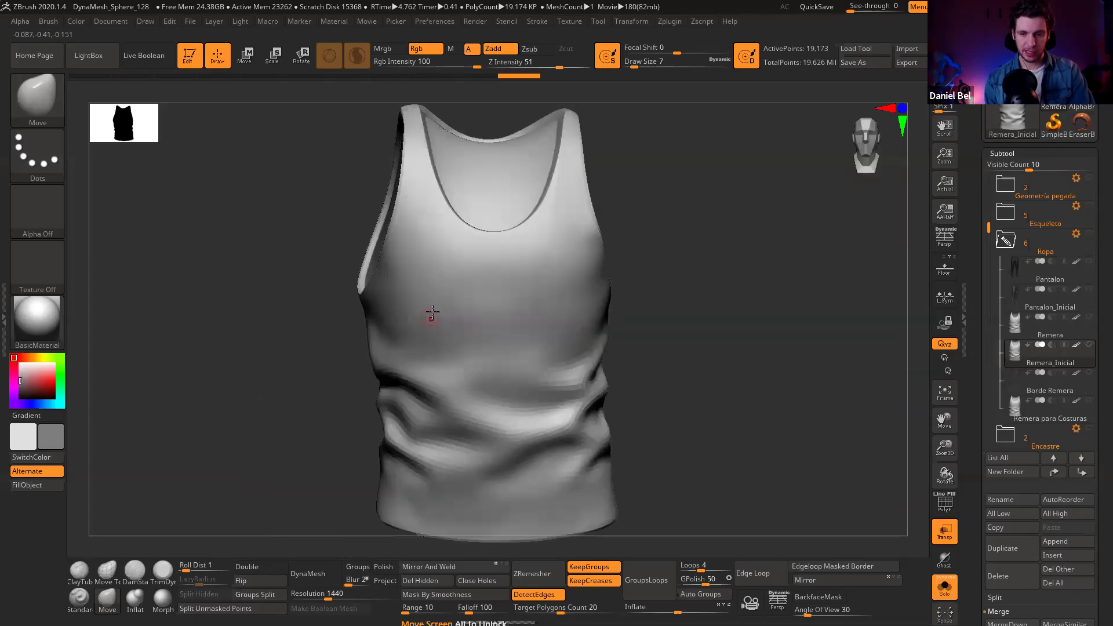
pyautogui.click(946, 587)
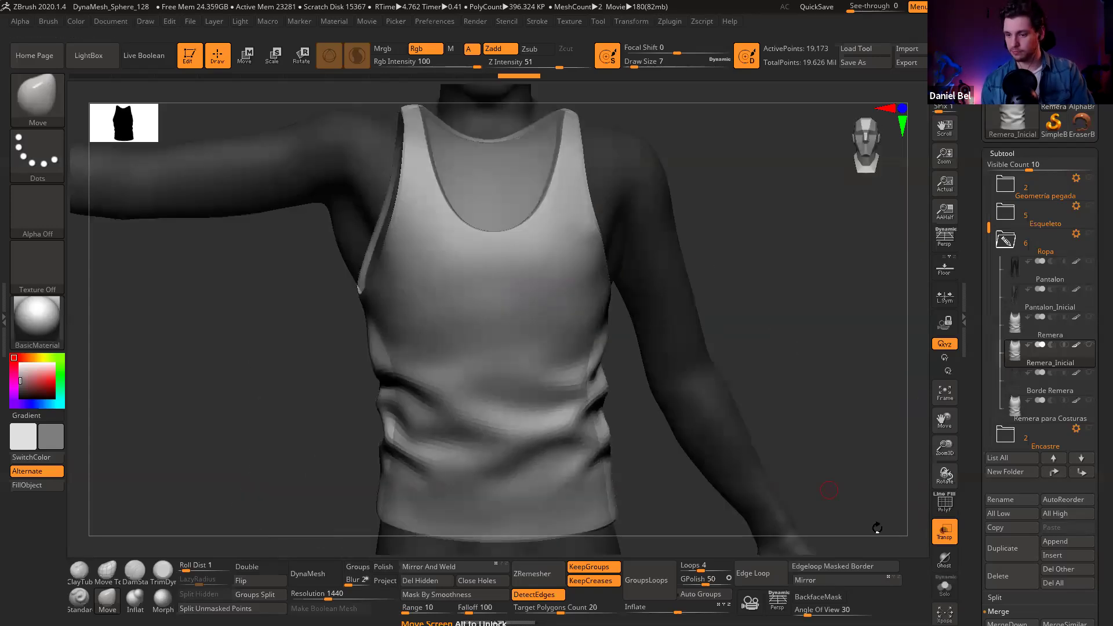
pyautogui.click(945, 530)
# Step: Frame the tank top, turn its wireframe back on, and examine its fit on the body from both sides
pyautogui.press('f')
pyautogui.moveTo(497, 303); pyautogui.dragTo(475, 381, button='right')
pyautogui.keyDown('ctrl'); pyautogui.moveTo(493, 425); pyautogui.dragTo(505, 345, button='right'); pyautogui.keyUp('ctrl')
pyautogui.hotkey('shift', 'f')
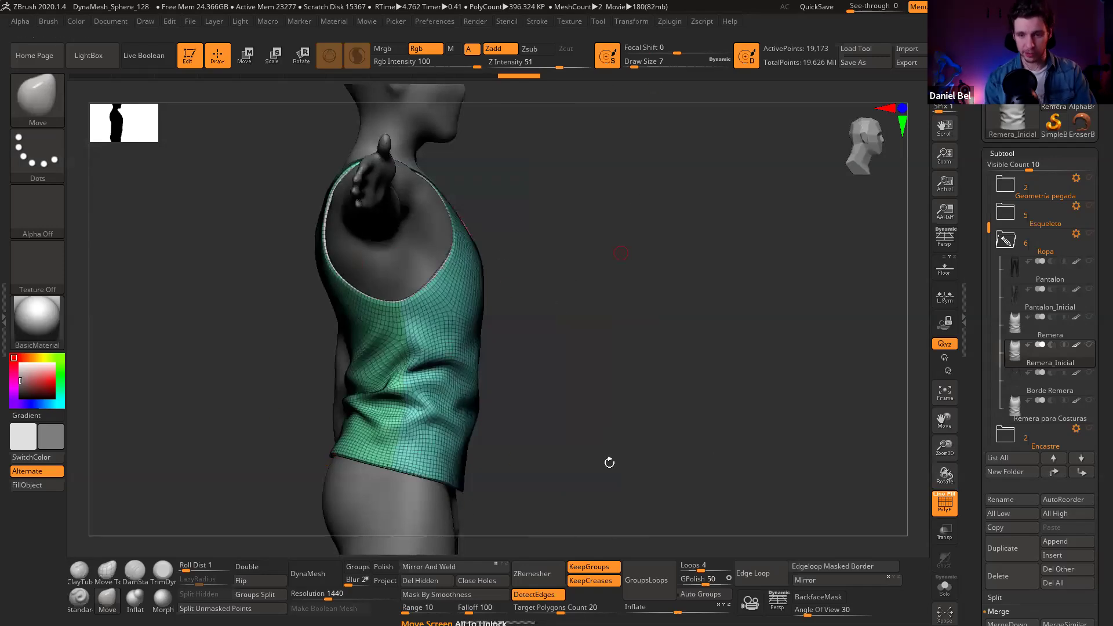
pyautogui.moveTo(683, 285); pyautogui.dragTo(545, 330, button='right')
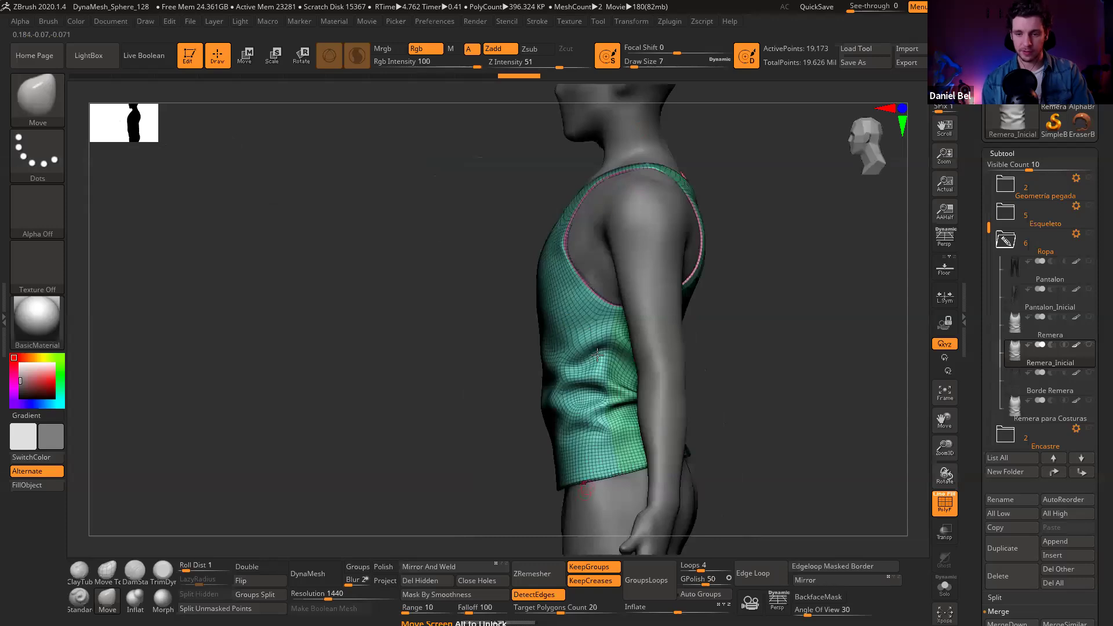
pyautogui.moveTo(635, 364); pyautogui.dragTo(485, 209, button='right')
# Step: Isolate the tank top with Solo and examine the inner surfaces at its neck and arm openings
pyautogui.click(947, 588)
pyautogui.moveTo(465, 271); pyautogui.dragTo(371, 289, button='right')
pyautogui.keyDown('ctrl'); pyautogui.moveTo(556, 293); pyautogui.dragTo(553, 333, button='right'); pyautogui.keyUp('ctrl')
pyautogui.moveTo(440, 221); pyautogui.dragTo(519, 213, button='right')
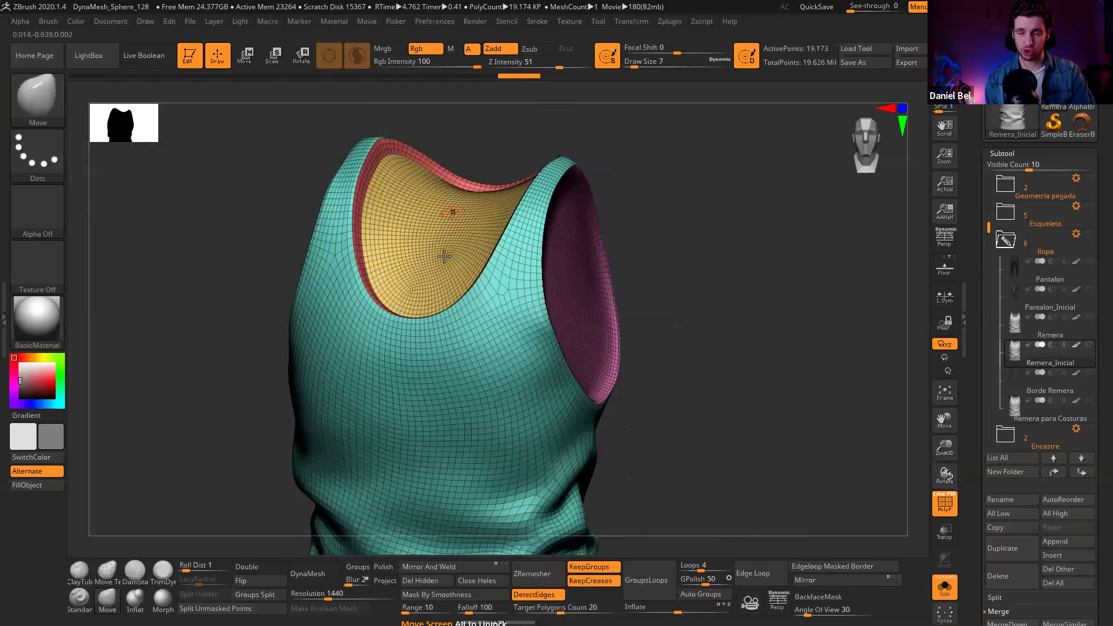
pyautogui.moveTo(484, 371); pyautogui.dragTo(445, 336, button='right')
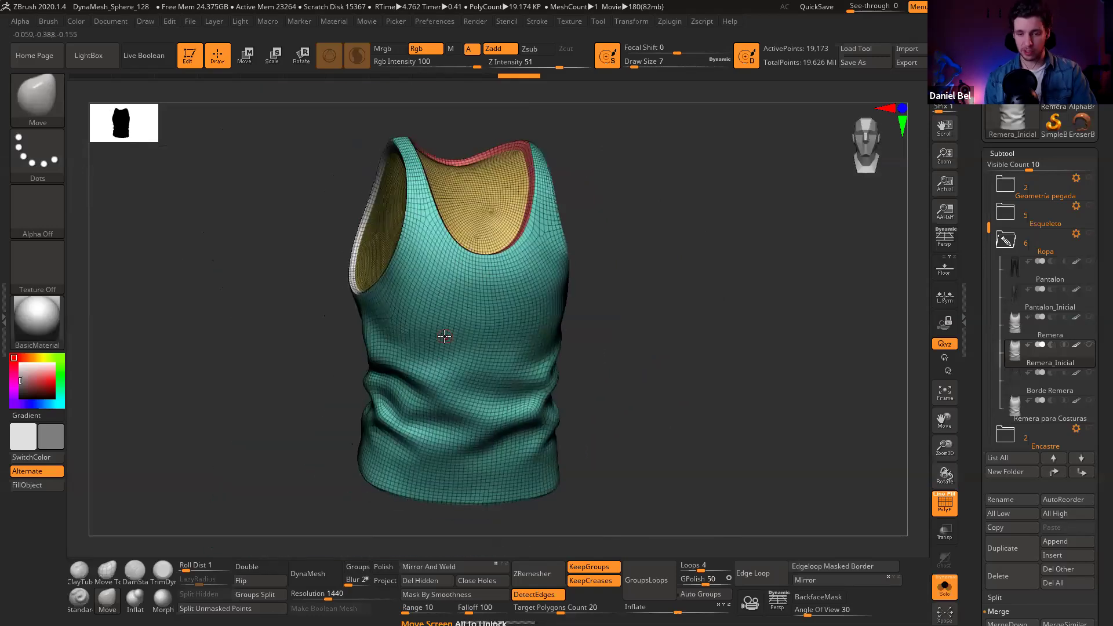
# Step: Show the body again without the wireframe and examine how the tank top sits on the chest and shoulders
pyautogui.click(944, 591)
pyautogui.press('f')
pyautogui.hotkey('shift', 'f')
pyautogui.keyDown('ctrl'); pyautogui.moveTo(542, 270); pyautogui.dragTo(550, 337, button='right'); pyautogui.keyUp('ctrl')
pyautogui.moveTo(346, 274); pyautogui.dragTo(294, 261, button='right')
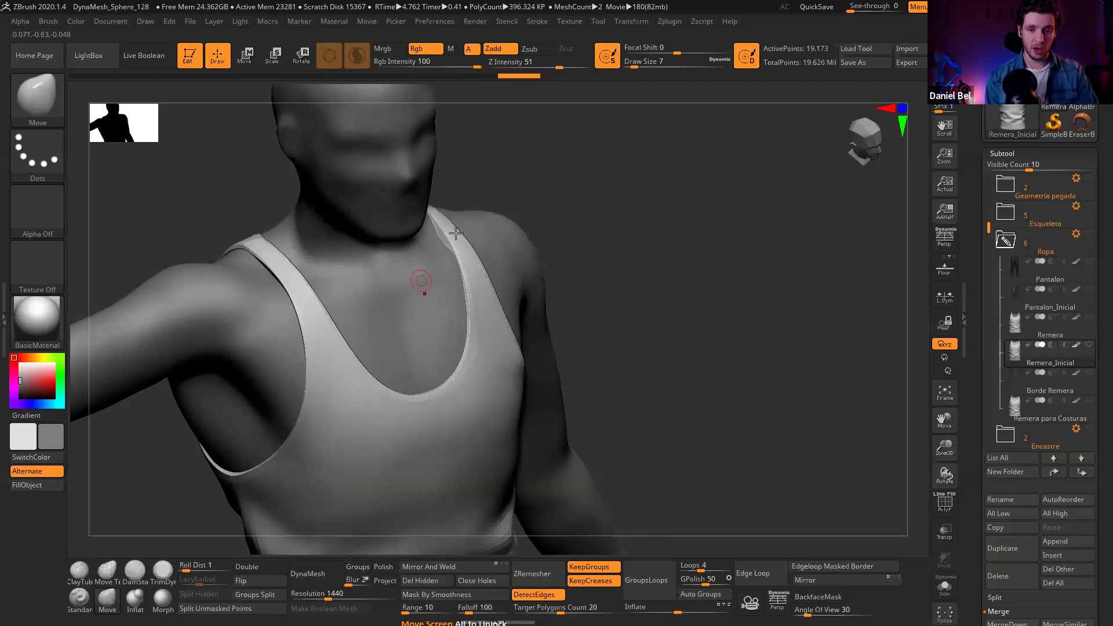
# Step: Try adjusting the tank top's shoulder strap against the body with the Move brush at draw size 31
pyautogui.moveTo(454, 232)
pyautogui.keyDown('ctrl'); pyautogui.mouseDown(button='right')
pyautogui.moveTo(460, 275)
pyautogui.moveTo(444, 261)
pyautogui.mouseUp(button='right'); pyautogui.keyUp('ctrl')
pyautogui.press('s')
pyautogui.moveTo(441, 258); pyautogui.dragTo(448, 259)
pyautogui.press('[')
pyautogui.press('[')
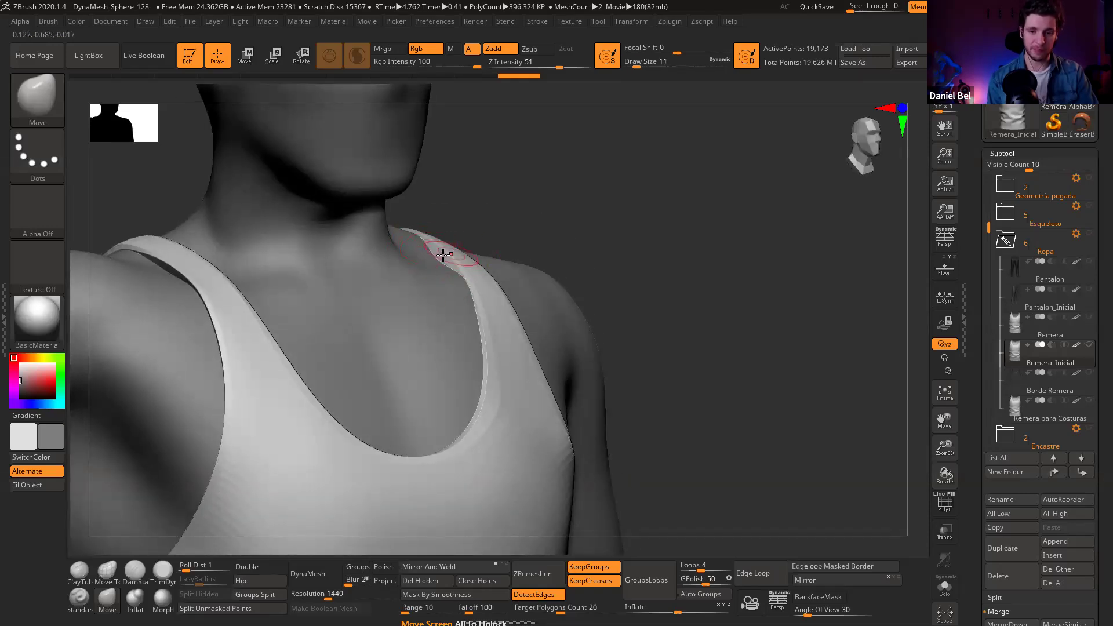
pyautogui.press(']')
pyautogui.press(']')
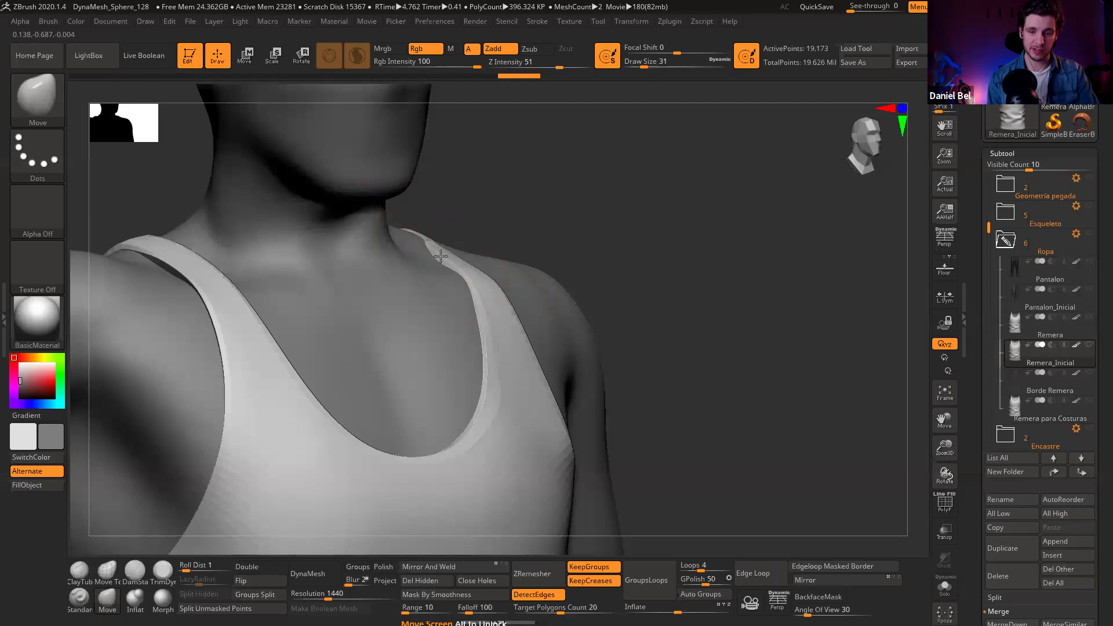
pyautogui.moveTo(441, 257)
pyautogui.mouseDown(button='right')
pyautogui.moveTo(427, 249)
pyautogui.moveTo(425, 261)
pyautogui.moveTo(425, 249)
pyautogui.mouseUp(button='right')
pyautogui.moveTo(422, 250); pyautogui.dragTo(425, 256)
# Step: Undo the trial strokes on the tank top and leave the wireframe turned off
pyautogui.moveTo(425, 255)
pyautogui.mouseDown(button='right')
pyautogui.moveTo(182, 234)
pyautogui.moveTo(191, 261)
pyautogui.moveTo(227, 278)
pyautogui.moveTo(233, 325)
pyautogui.moveTo(226, 288)
pyautogui.moveTo(249, 315)
pyautogui.mouseUp(button='right')
pyautogui.hotkey('shift', 'f')
pyautogui.hotkey('ctrl', 'z')
pyautogui.hotkey('ctrl', 'z')
pyautogui.moveTo(251, 353)
pyautogui.mouseDown(button='right')
pyautogui.moveTo(283, 357)
pyautogui.moveTo(247, 352)
pyautogui.moveTo(278, 331)
pyautogui.mouseUp(button='right')
pyautogui.hotkey('ctrl', 'z')
pyautogui.hotkey('ctrl', 'z')
pyautogui.hotkey('shift', 'f')
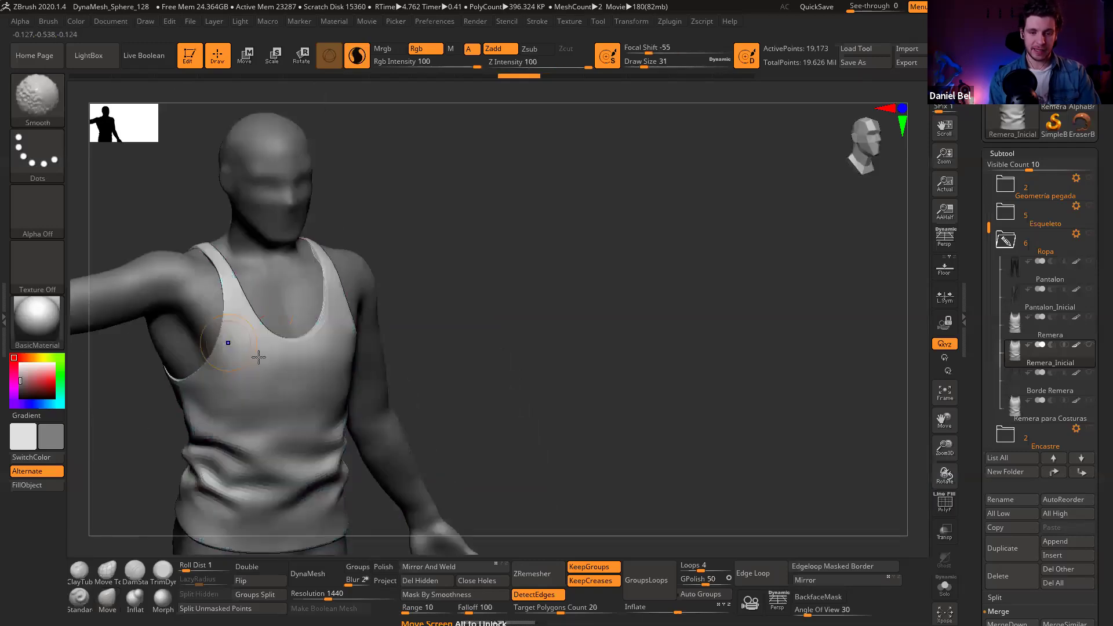
# Step: Turn on the tank top's wireframe over the body and examine the mesh across the chest and waist folds
pyautogui.keyDown('alt'); pyautogui.moveTo(268, 372); pyautogui.dragTo(382, 316, button='right'); pyautogui.keyUp('alt')
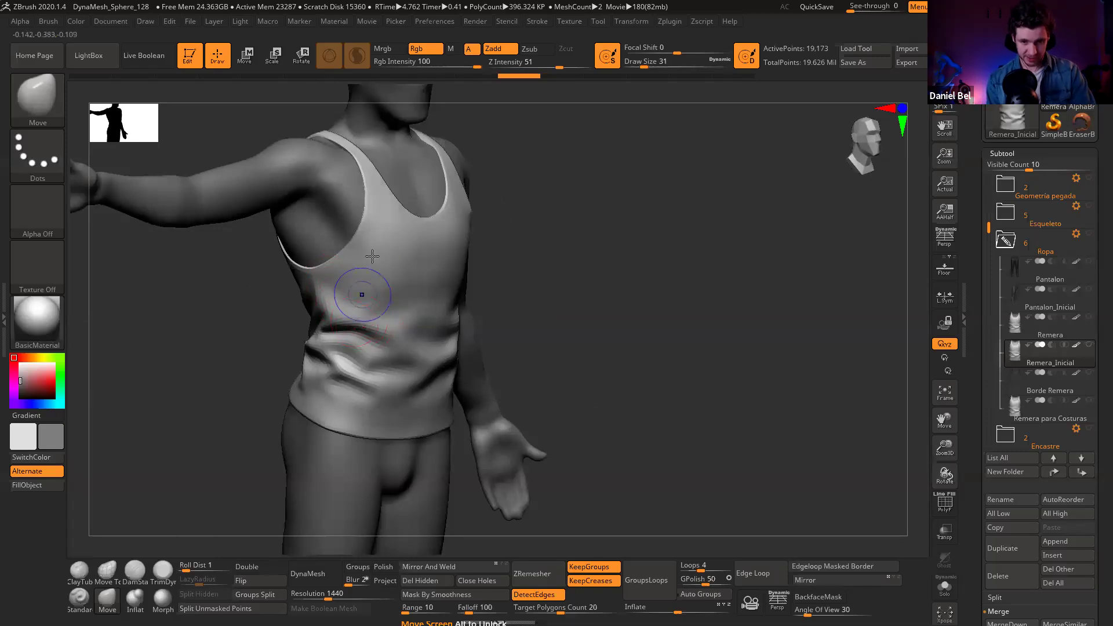
pyautogui.hotkey('shift', 'f')
pyautogui.moveTo(359, 287); pyautogui.dragTo(383, 292, button='right')
pyautogui.moveTo(329, 386)
pyautogui.mouseDown(button='right')
pyautogui.moveTo(377, 342)
pyautogui.moveTo(435, 335)
pyautogui.mouseUp(button='right')
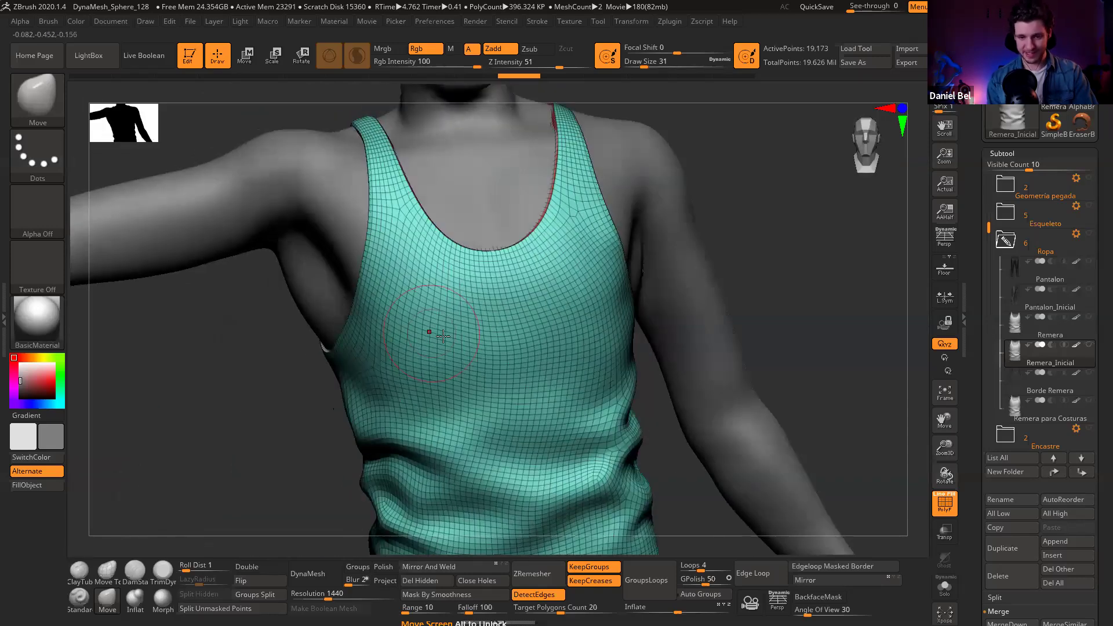
pyautogui.moveTo(486, 364)
pyautogui.keyDown('alt'); pyautogui.mouseDown(button='right')
pyautogui.moveTo(489, 385)
pyautogui.moveTo(470, 365)
pyautogui.moveTo(462, 308)
pyautogui.mouseUp(button='right'); pyautogui.keyUp('alt')
pyautogui.moveTo(416, 344); pyautogui.dragTo(412, 304, button='right')
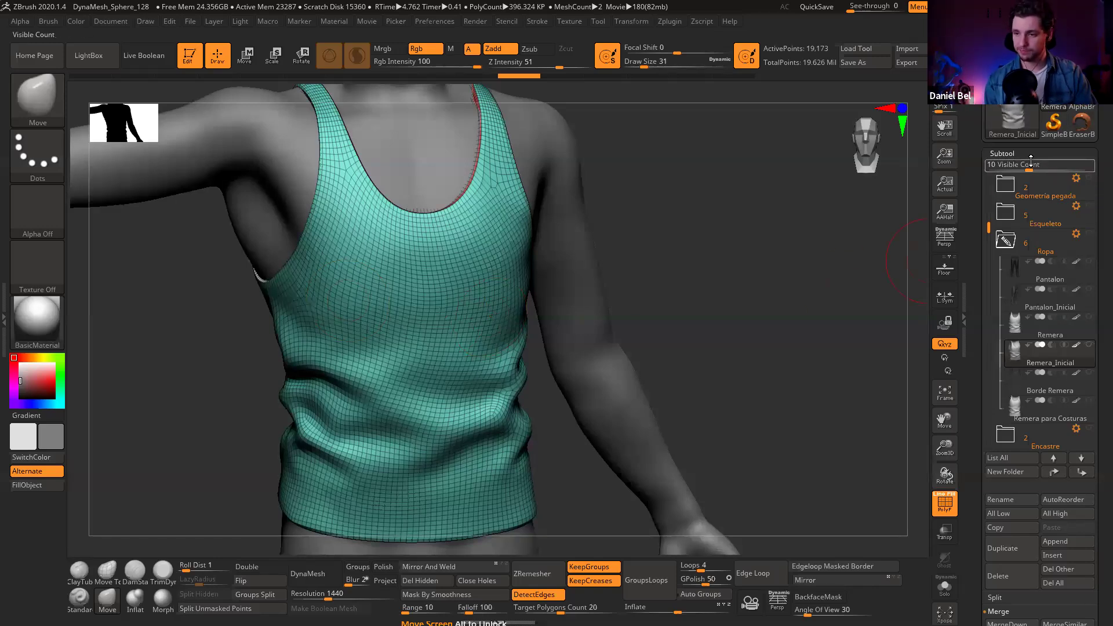
# Step: Collapse the subtool list to reach the other tool settings
pyautogui.click(1003, 153)
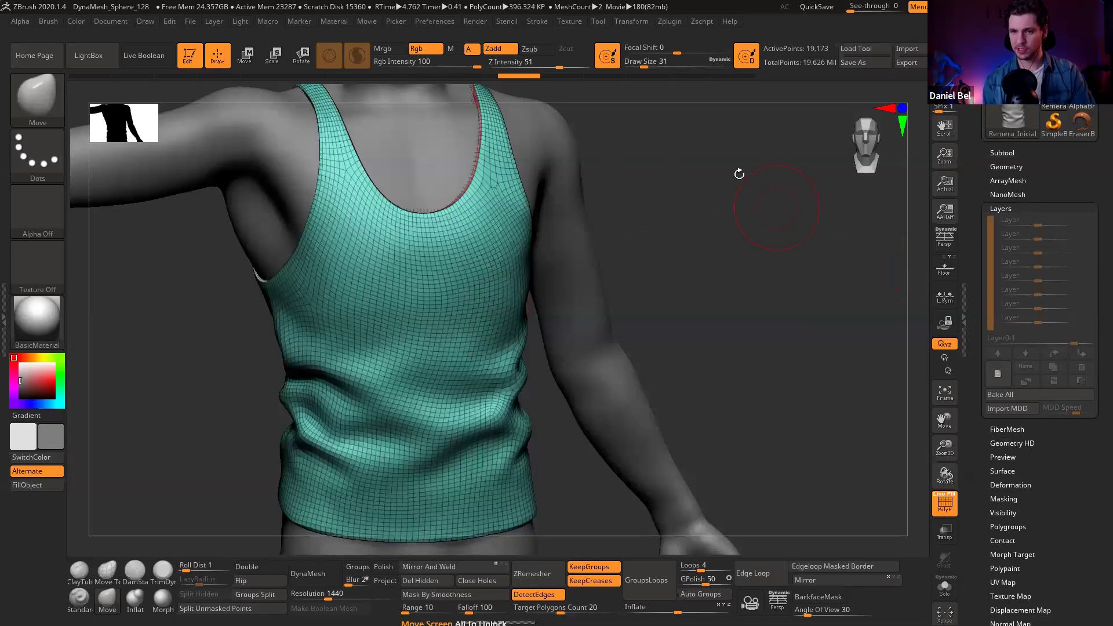
# Step: Preview the ribbed surface noise on the tank top with the wireframe hidden, and switch the noise off again
pyautogui.moveTo(1085, 191); pyautogui.dragTo(1071, 300)
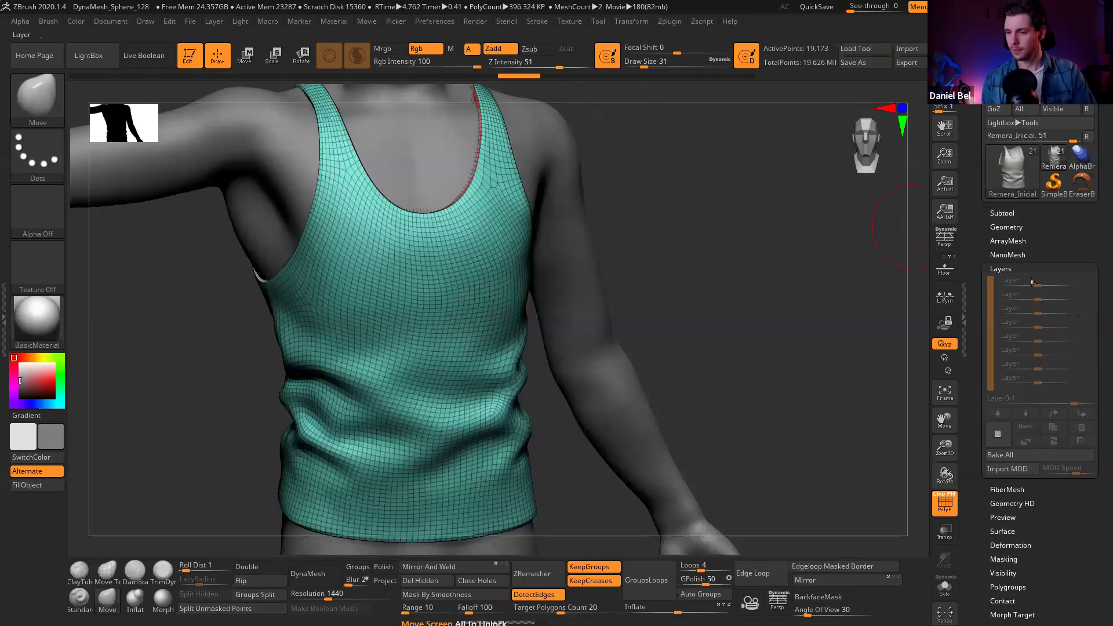
pyautogui.keyDown('shift'); pyautogui.click(1018, 269); pyautogui.keyUp('shift')
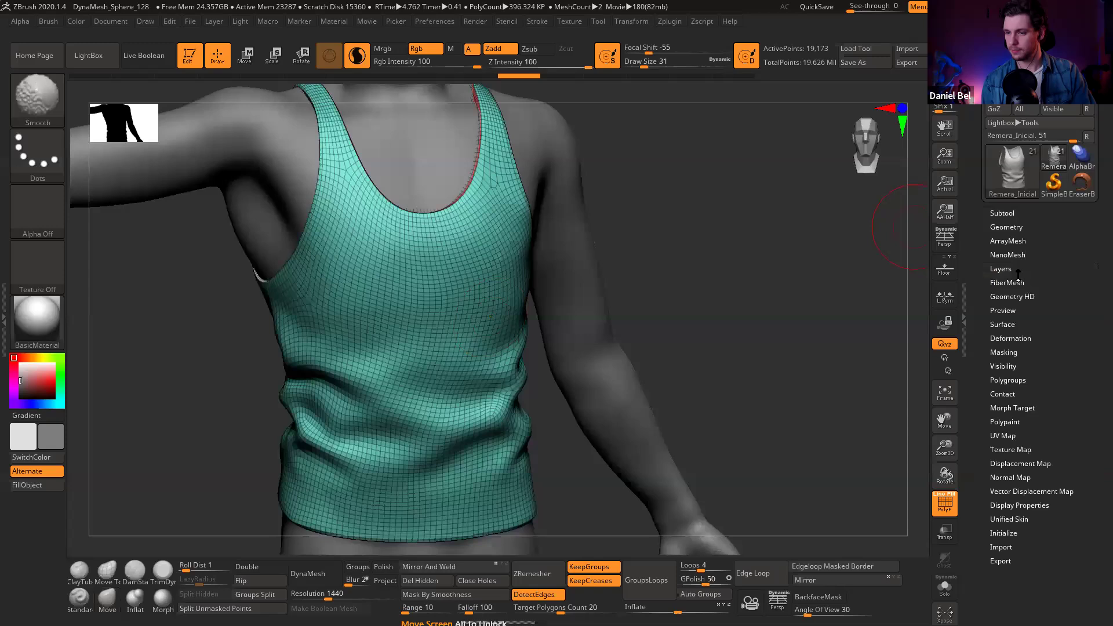
pyautogui.click(1011, 324)
pyautogui.click(1013, 335)
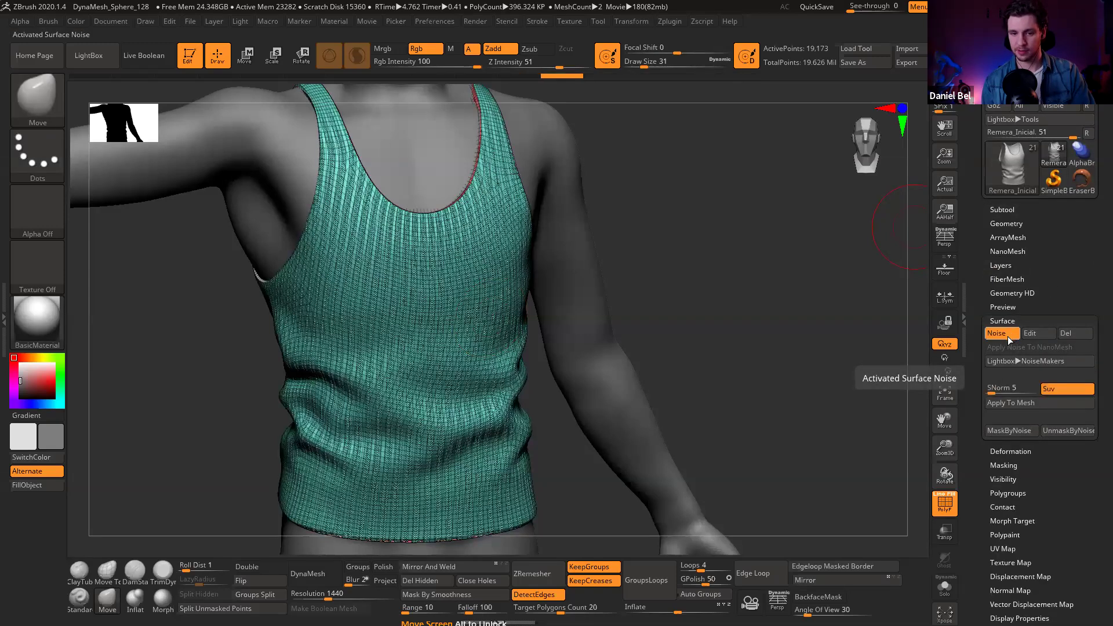
pyautogui.hotkey('shift', 'f')
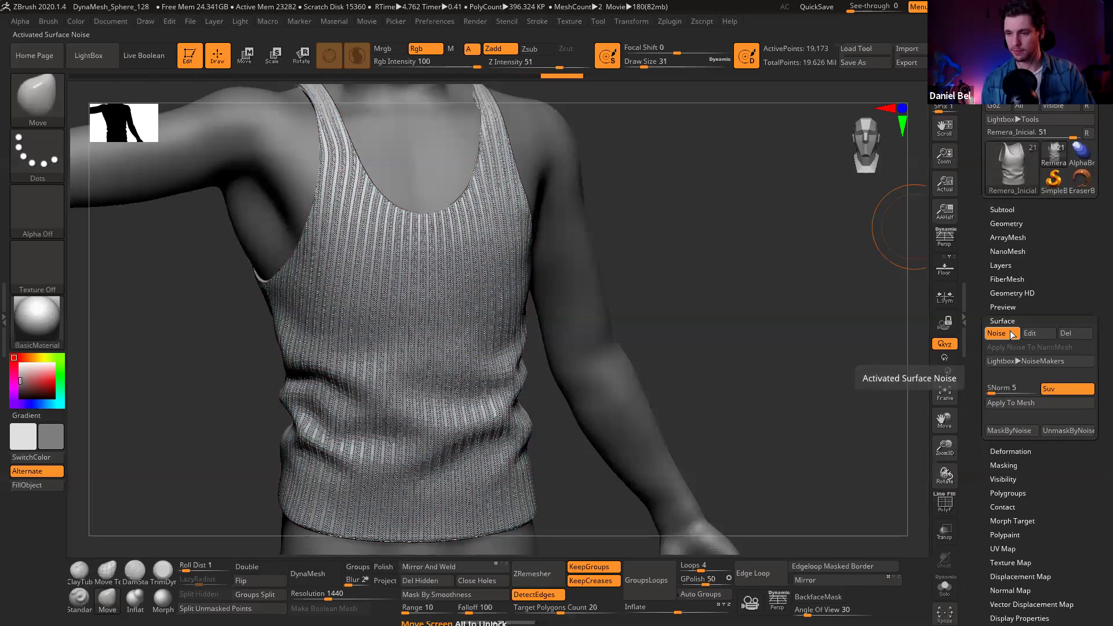
pyautogui.click(1011, 334)
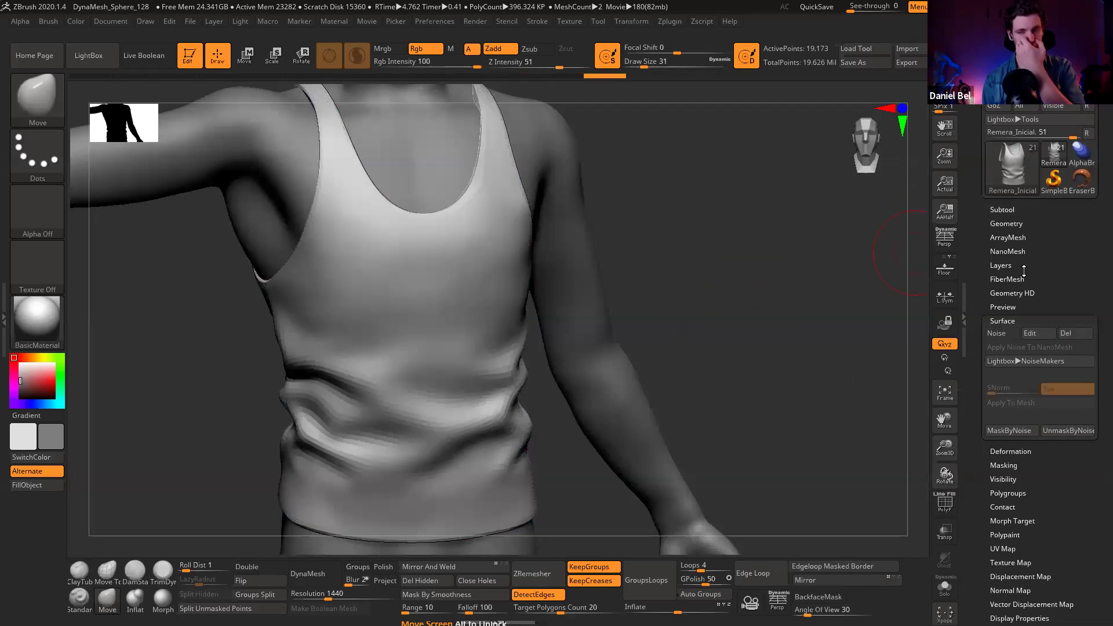
# Step: Turn the tank top's wireframe back on and view it over the upper body
pyautogui.moveTo(728, 241)
pyautogui.mouseDown()
pyautogui.moveTo(738, 229)
pyautogui.moveTo(738, 244)
pyautogui.mouseUp()
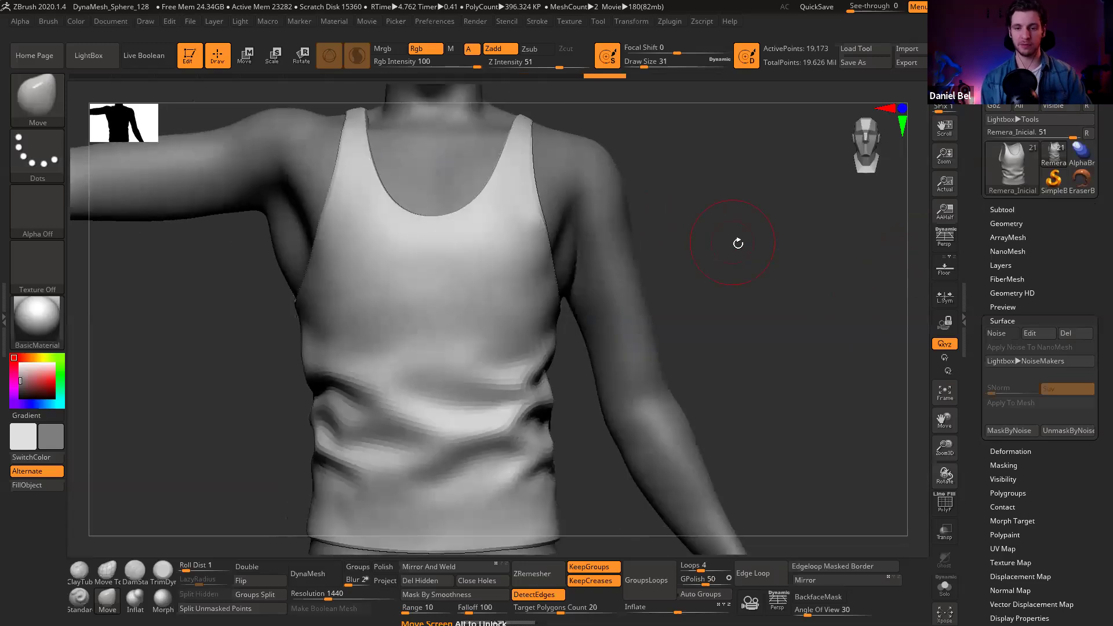
pyautogui.press('f')
pyautogui.hotkey('shift', 'f')
pyautogui.moveTo(424, 314); pyautogui.dragTo(465, 285)
pyautogui.keyDown('shift'); pyautogui.moveTo(465, 286); pyautogui.dragTo(368, 265, button='right'); pyautogui.keyUp('shift')
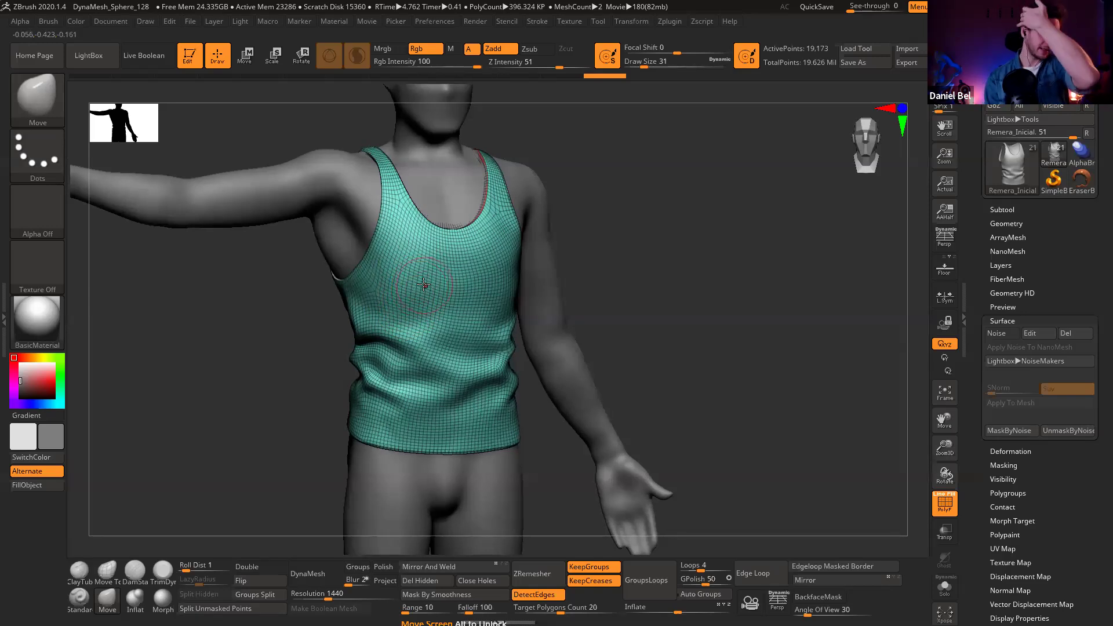
# Step: Unwrap the tank top's UVs with UV Master, using Symmetry and Polygroups
pyautogui.click(669, 22)
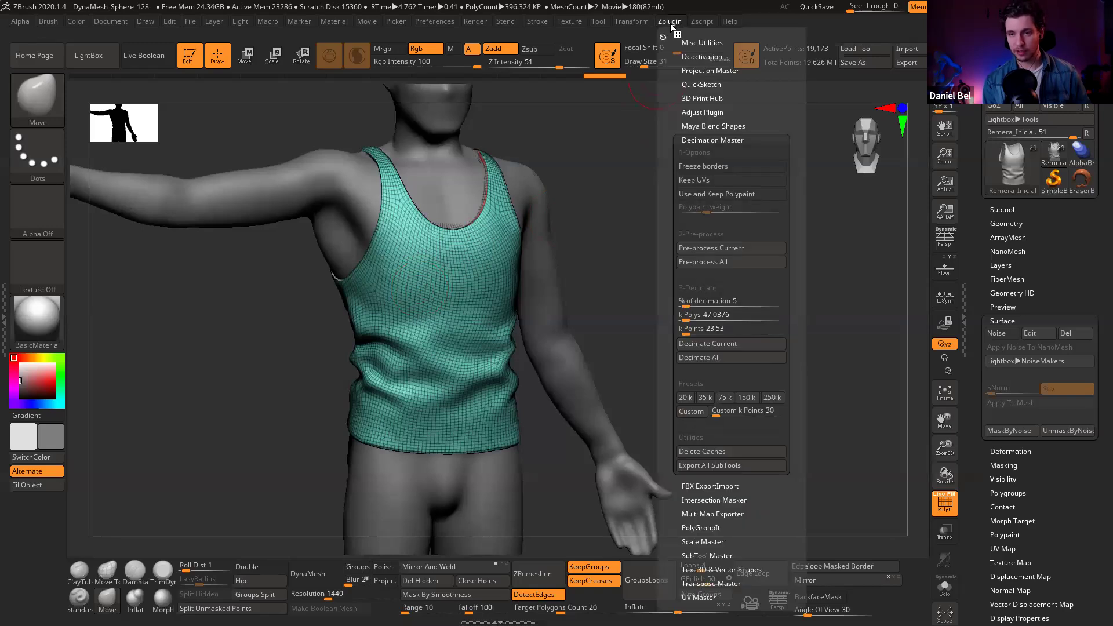
pyautogui.click(705, 140)
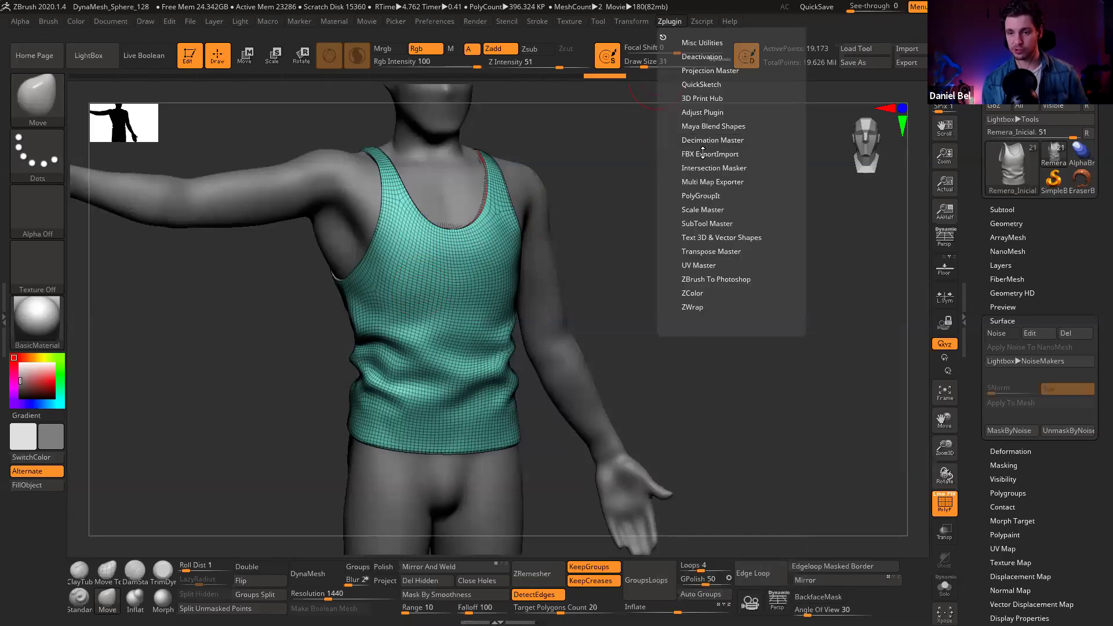
pyautogui.click(703, 265)
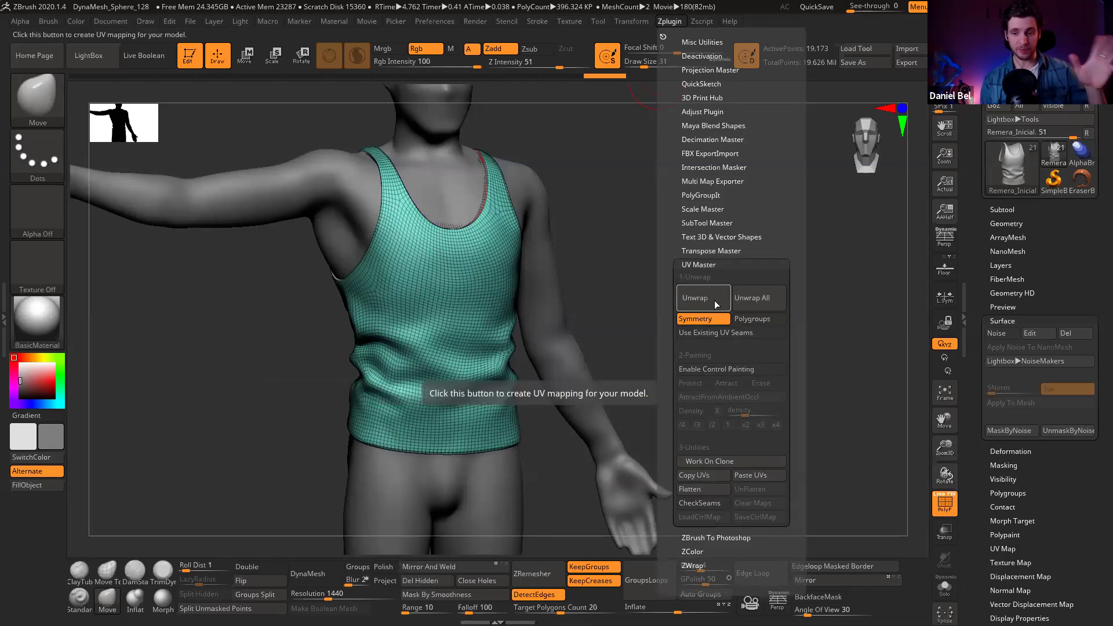
pyautogui.click(753, 321)
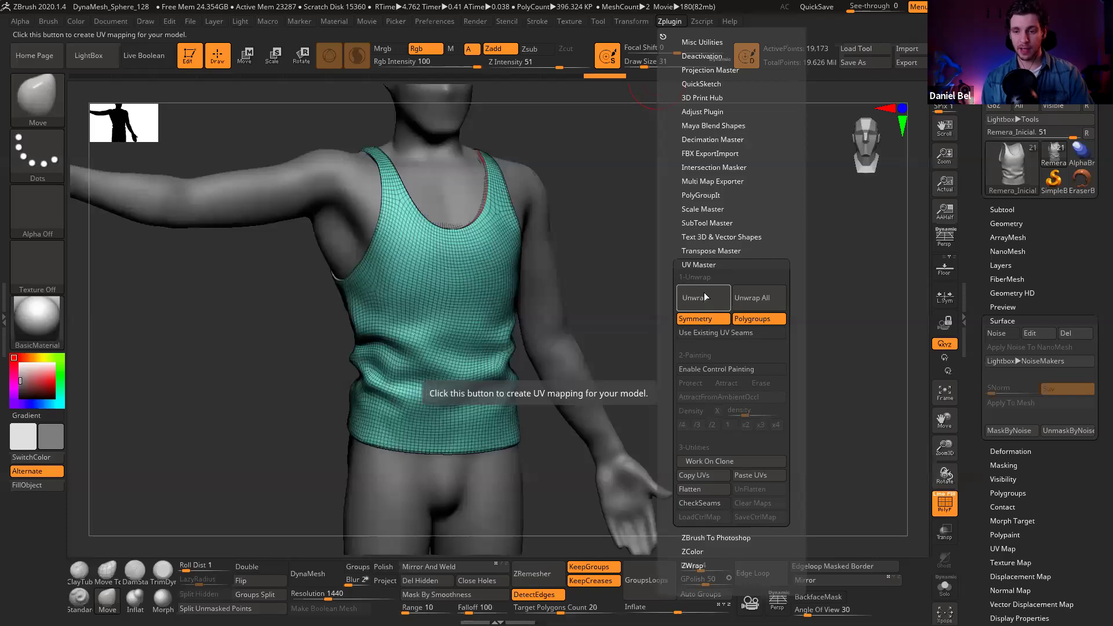
pyautogui.click(698, 302)
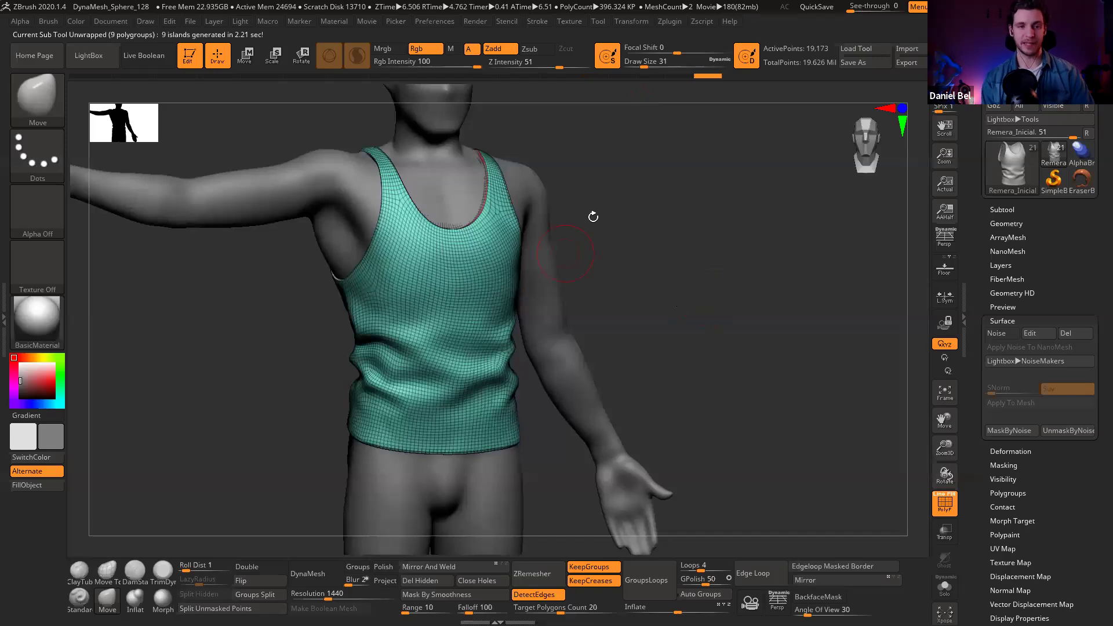
# Step: Isolate the tank top in Solo mode, flatten its unwrapped UVs with UV Master and inspect the islands
pyautogui.moveTo(621, 204); pyautogui.dragTo(475, 201)
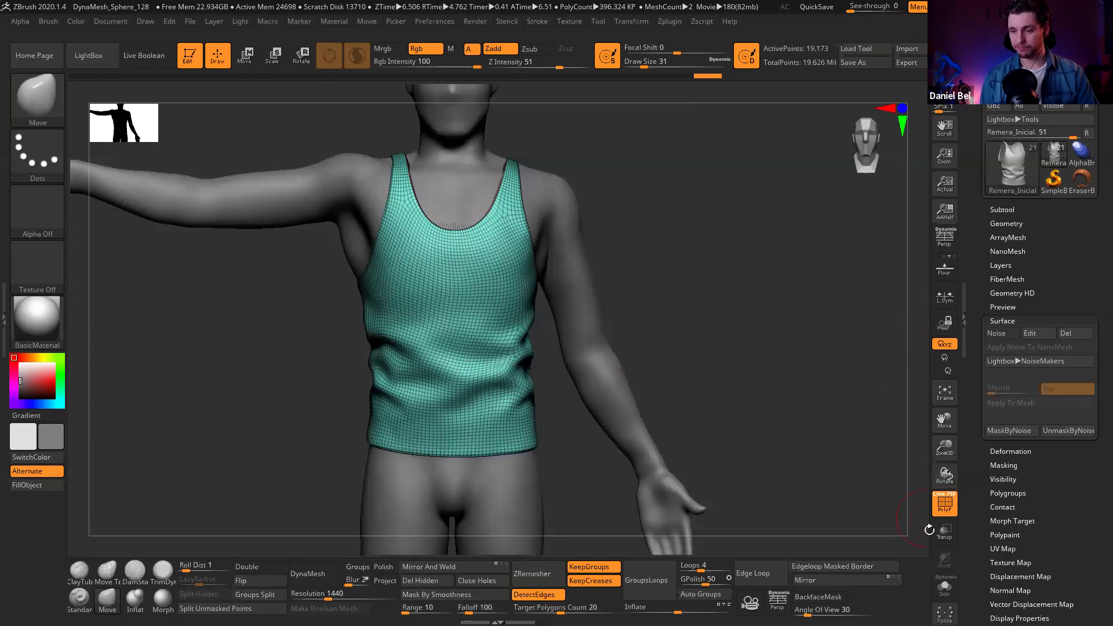
pyautogui.click(947, 588)
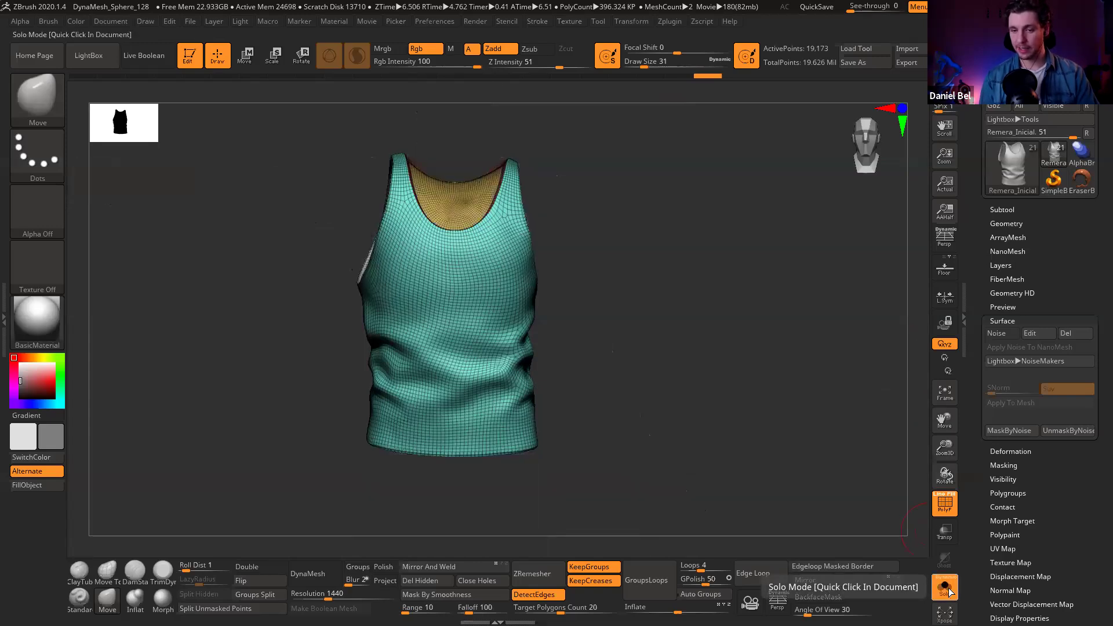
pyautogui.hotkey('shift', 'f')
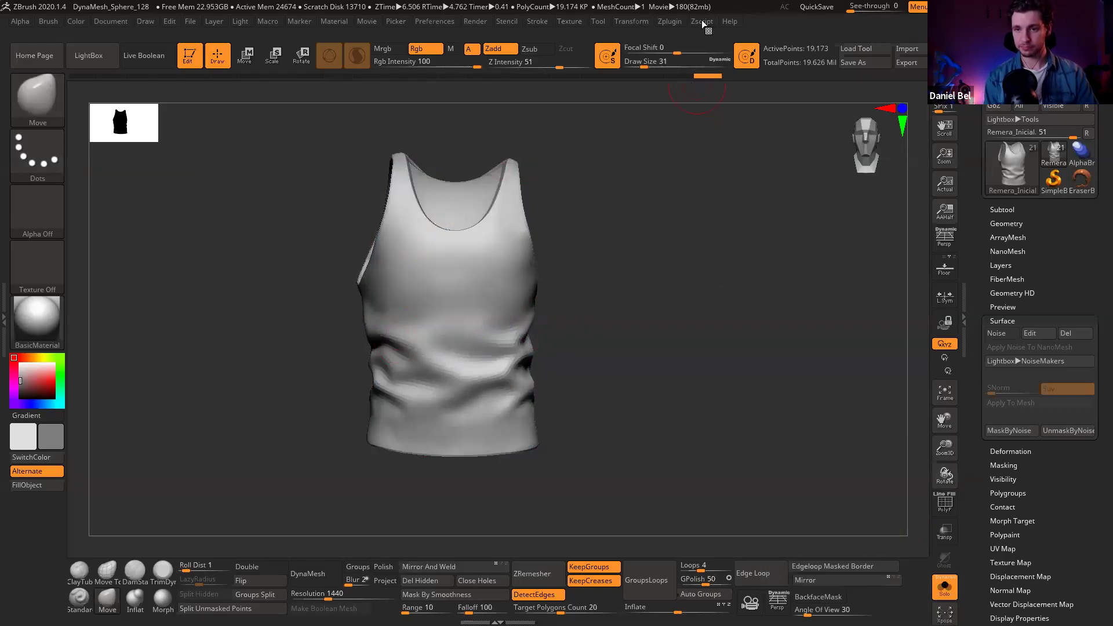
pyautogui.click(670, 21)
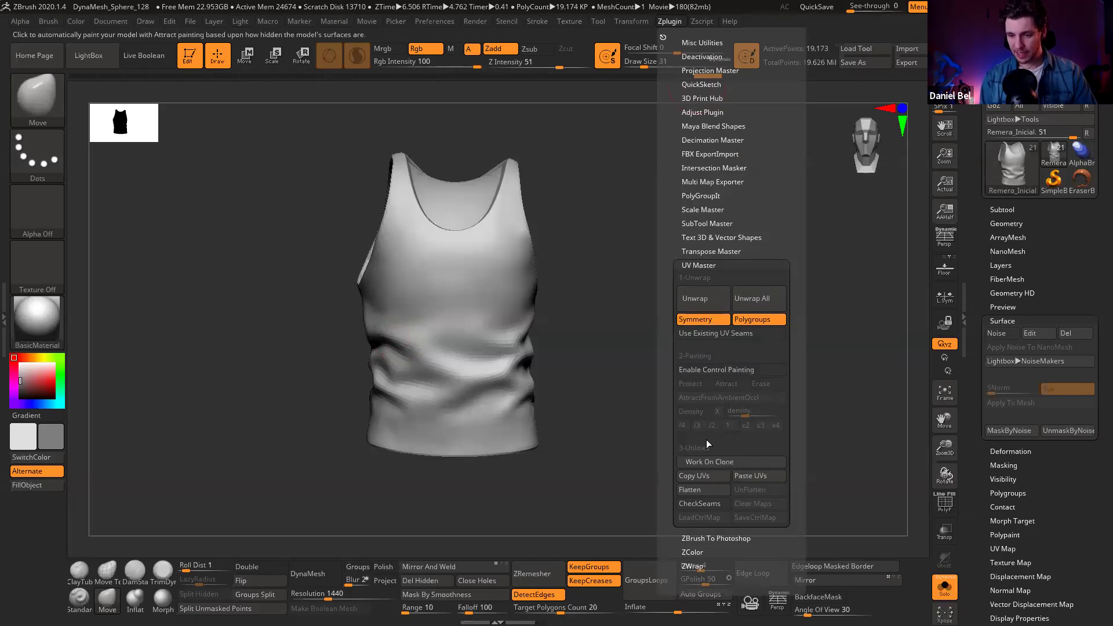
pyautogui.click(709, 489)
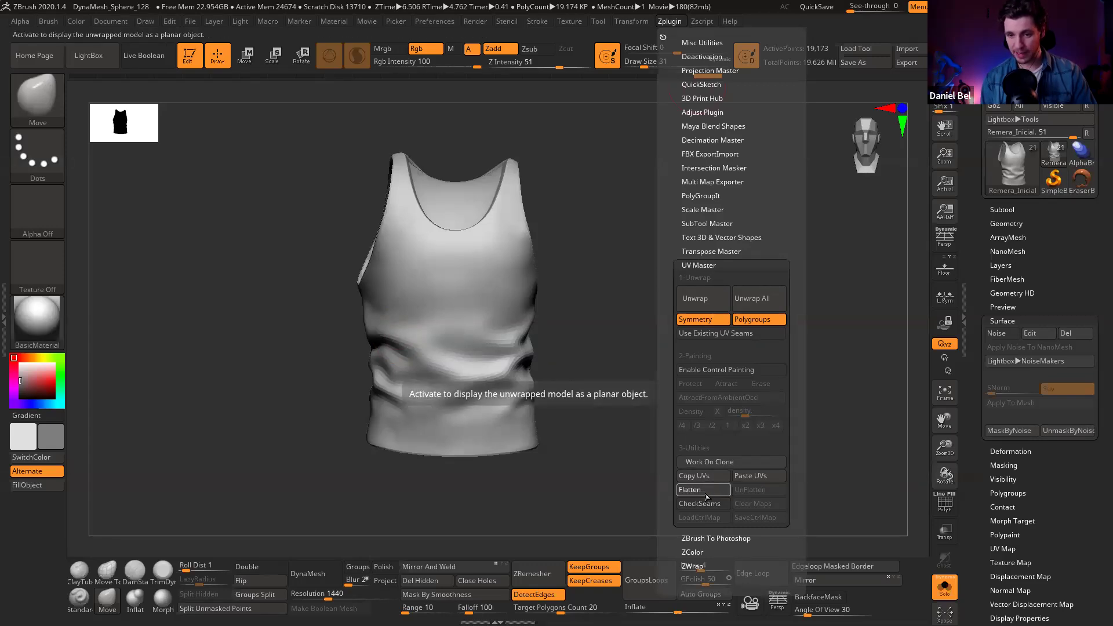
pyautogui.keyDown('ctrl'); pyautogui.moveTo(503, 243); pyautogui.dragTo(585, 243, button='right'); pyautogui.keyUp('ctrl')
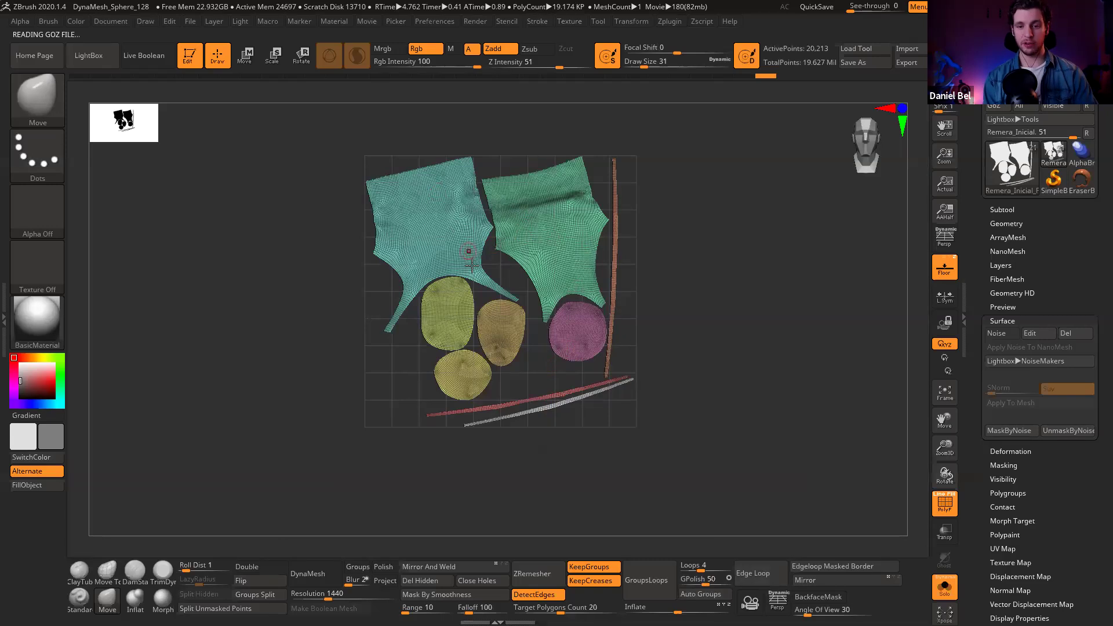
pyautogui.keyDown('ctrl'); pyautogui.moveTo(486, 291); pyautogui.dragTo(310, 212, button='right'); pyautogui.keyUp('ctrl')
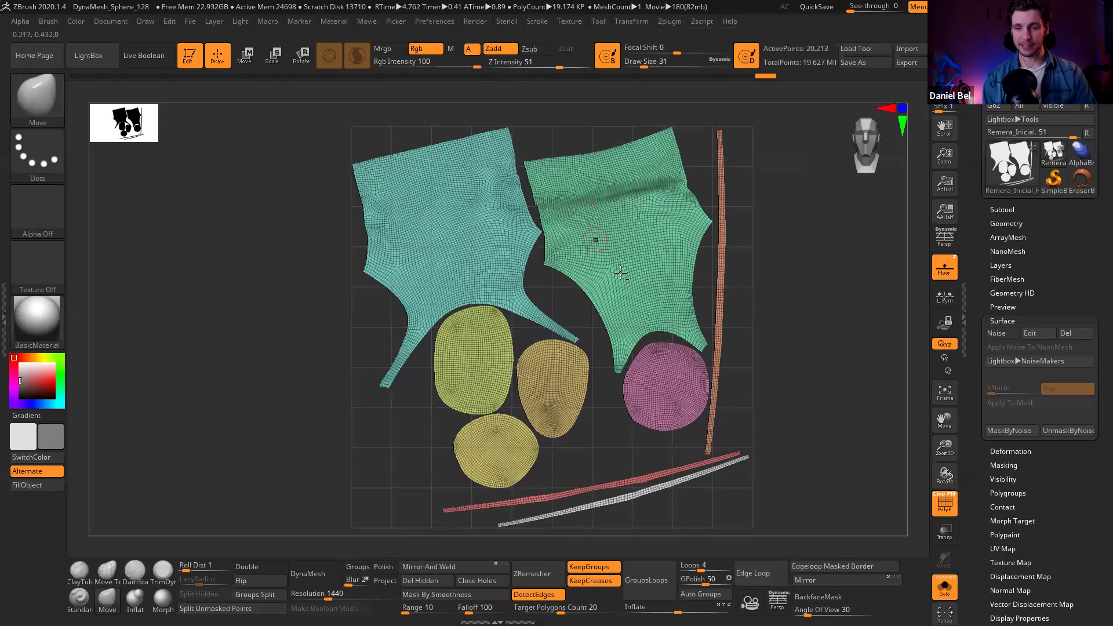
pyautogui.keyDown('alt'); pyautogui.moveTo(621, 272); pyautogui.dragTo(554, 207, button='right'); pyautogui.keyUp('alt')
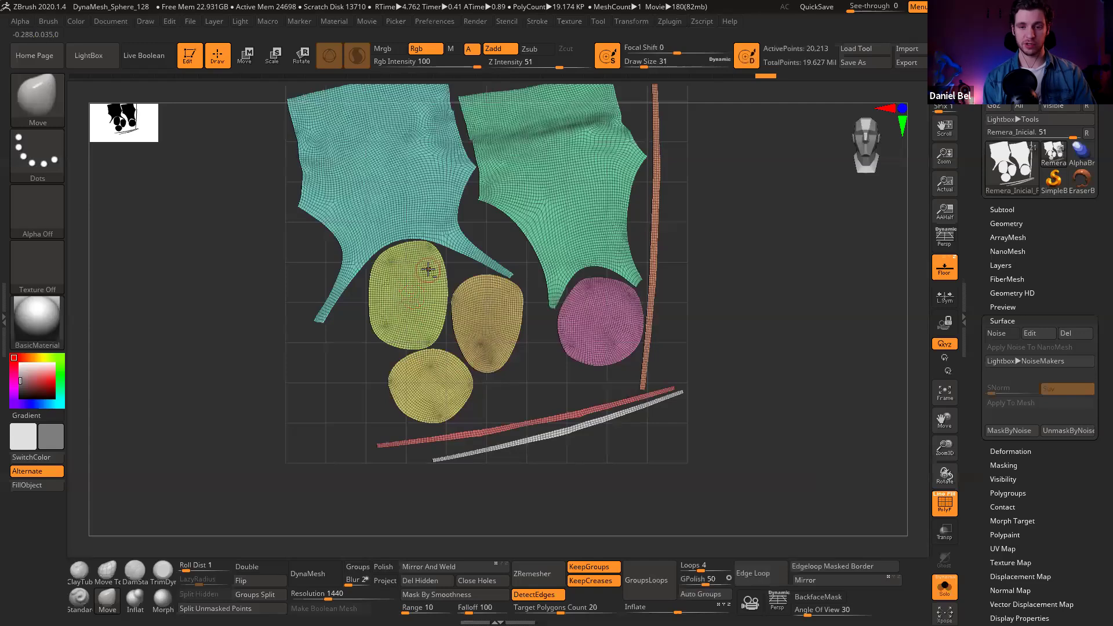
pyautogui.keyDown('alt'); pyautogui.moveTo(465, 319); pyautogui.dragTo(508, 304, button='right'); pyautogui.keyUp('alt')
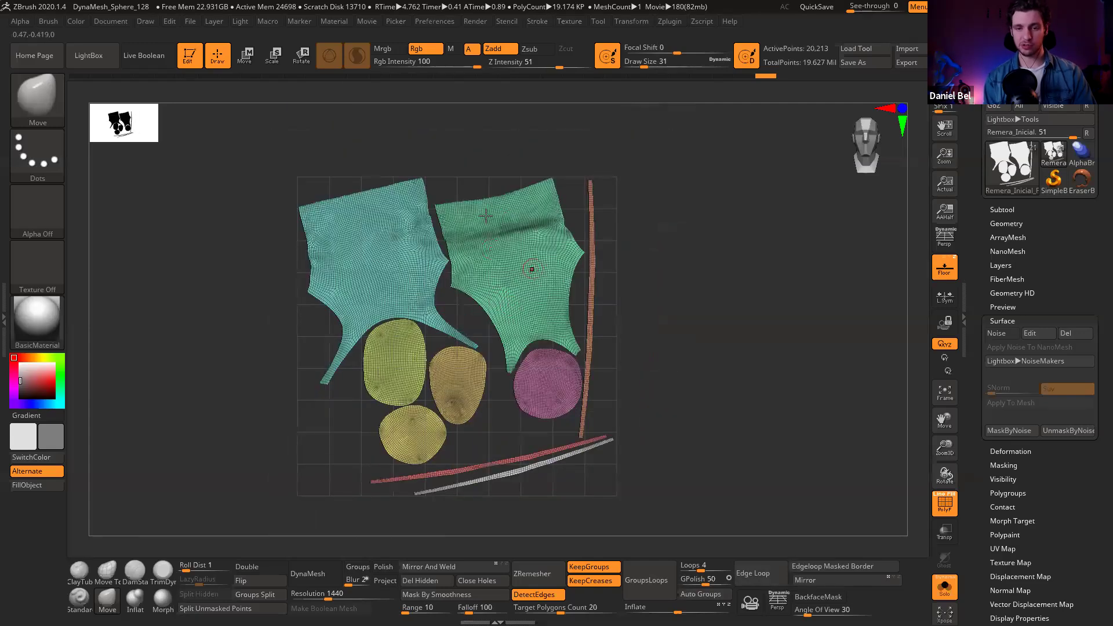
pyautogui.keyDown('alt'); pyautogui.moveTo(399, 281); pyautogui.dragTo(412, 251, button='right'); pyautogui.keyUp('alt')
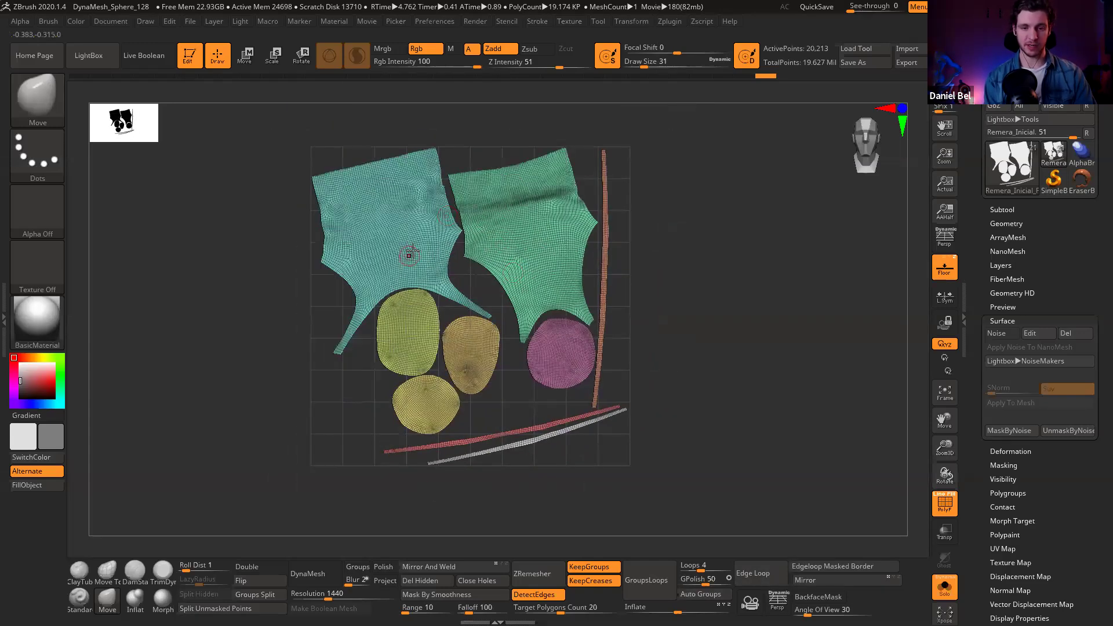
# Step: Mask everything except the blue torso island, rotate it upright and move it to the left, partly outside the UV grid
pyautogui.press('r')
pyautogui.press('f')
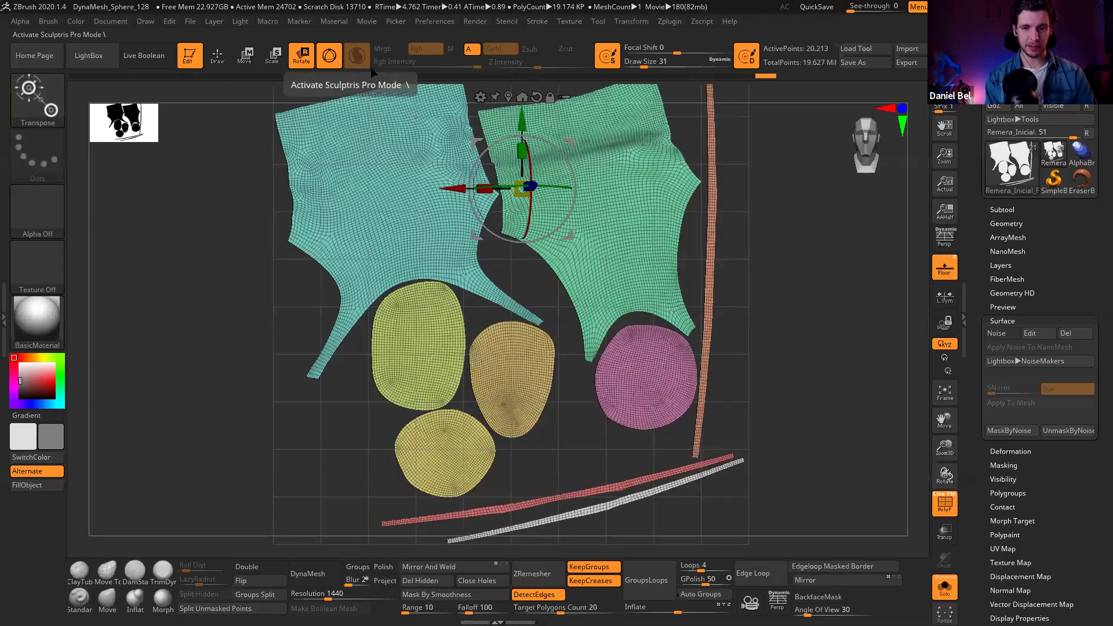
pyautogui.keyDown('alt'); pyautogui.moveTo(376, 190); pyautogui.dragTo(350, 245, button='right'); pyautogui.keyUp('alt')
pyautogui.keyDown('alt'); pyautogui.click(350, 247); pyautogui.keyUp('alt')
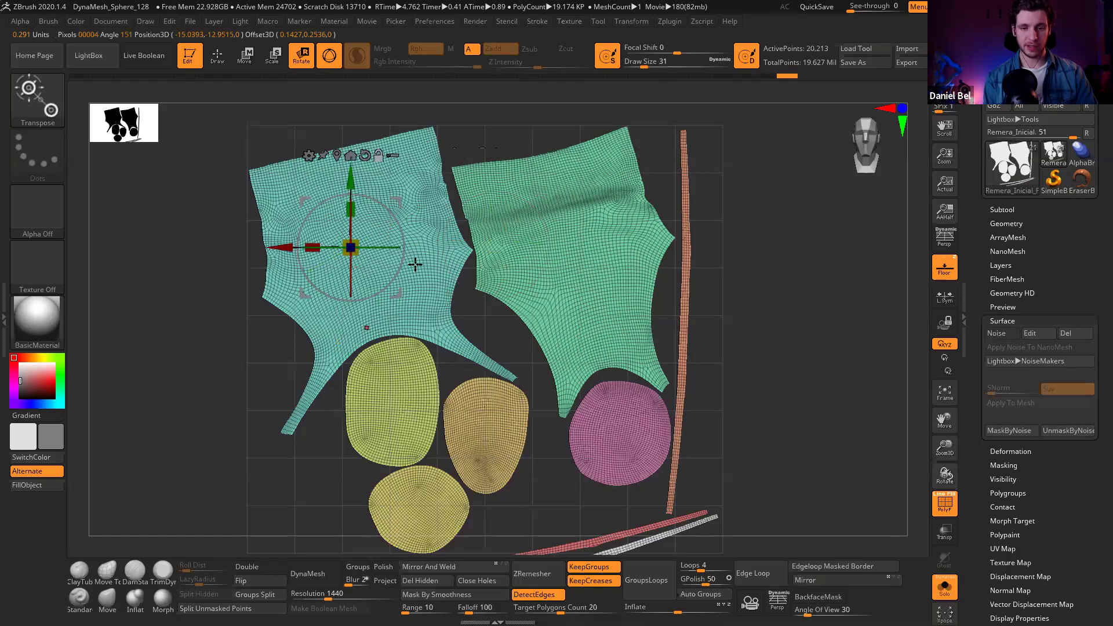
pyautogui.keyDown('ctrl'); pyautogui.click(429, 266); pyautogui.keyUp('ctrl')
pyautogui.keyDown('alt'); pyautogui.moveTo(458, 173); pyautogui.dragTo(465, 215, button='right'); pyautogui.keyUp('alt')
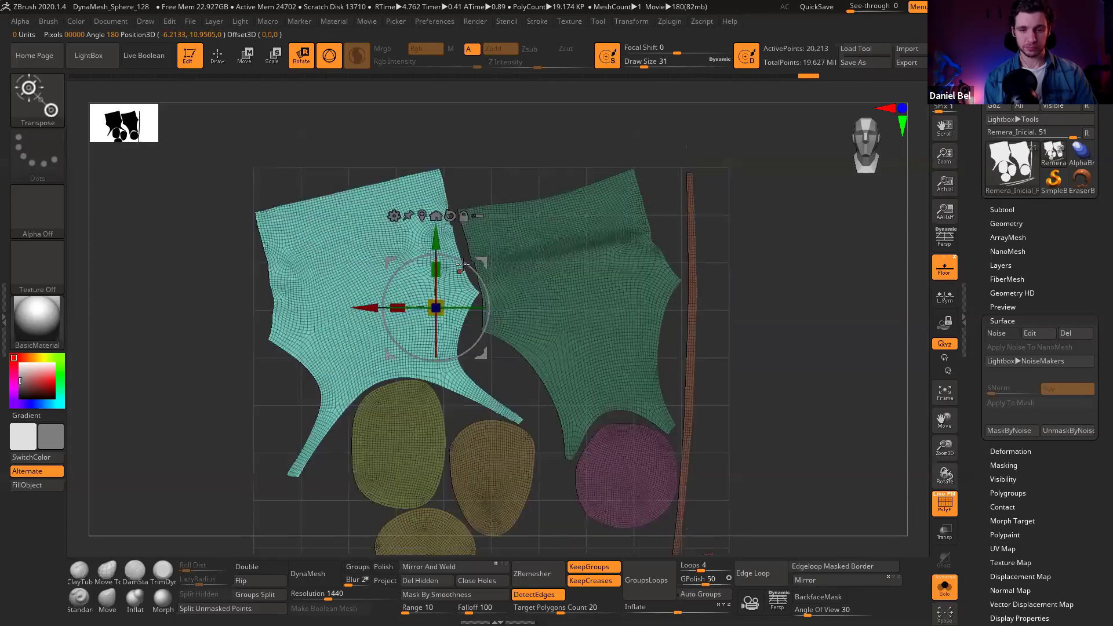
pyautogui.moveTo(433, 248); pyautogui.dragTo(387, 356)
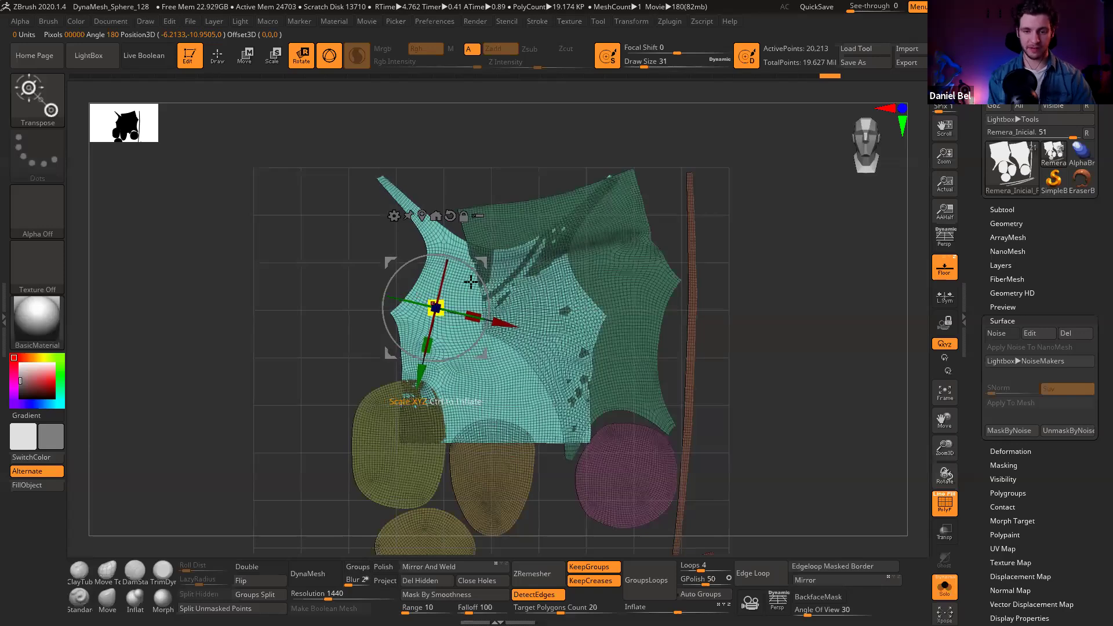
pyautogui.moveTo(482, 262); pyautogui.dragTo(194, 216)
# Step: Isolate the green torso island, rotate it upright beside the blue one and clear the mask
pyautogui.click(510, 267)
pyautogui.moveTo(554, 232); pyautogui.dragTo(393, 289)
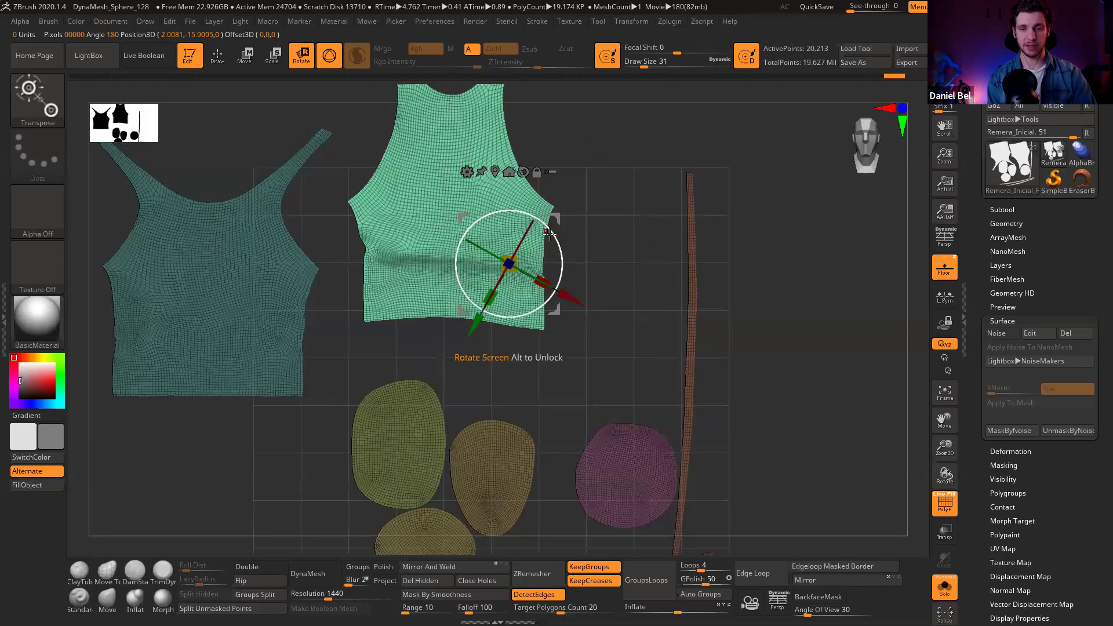
pyautogui.moveTo(549, 232); pyautogui.dragTo(533, 282)
pyautogui.press('q')
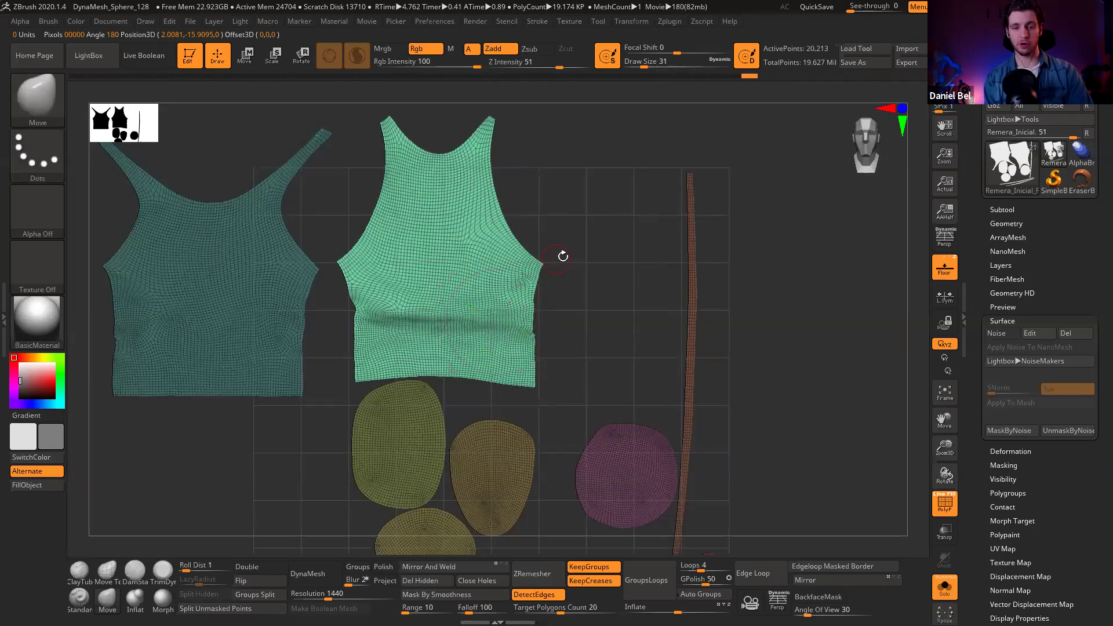
pyautogui.press('w')
pyautogui.moveTo(546, 276)
pyautogui.mouseDown()
pyautogui.moveTo(562, 282)
pyautogui.moveTo(540, 285)
pyautogui.mouseUp()
pyautogui.keyDown('ctrl'); pyautogui.moveTo(588, 319); pyautogui.dragTo(558, 262, button='right'); pyautogui.keyUp('ctrl')
pyautogui.press('q')
pyautogui.keyDown('ctrl'); pyautogui.moveTo(558, 262); pyautogui.dragTo(573, 279); pyautogui.keyUp('ctrl')
# Step: Unmask the four rounded islands together, move them out to the left of the torso islands and clear the mask
pyautogui.press('w')
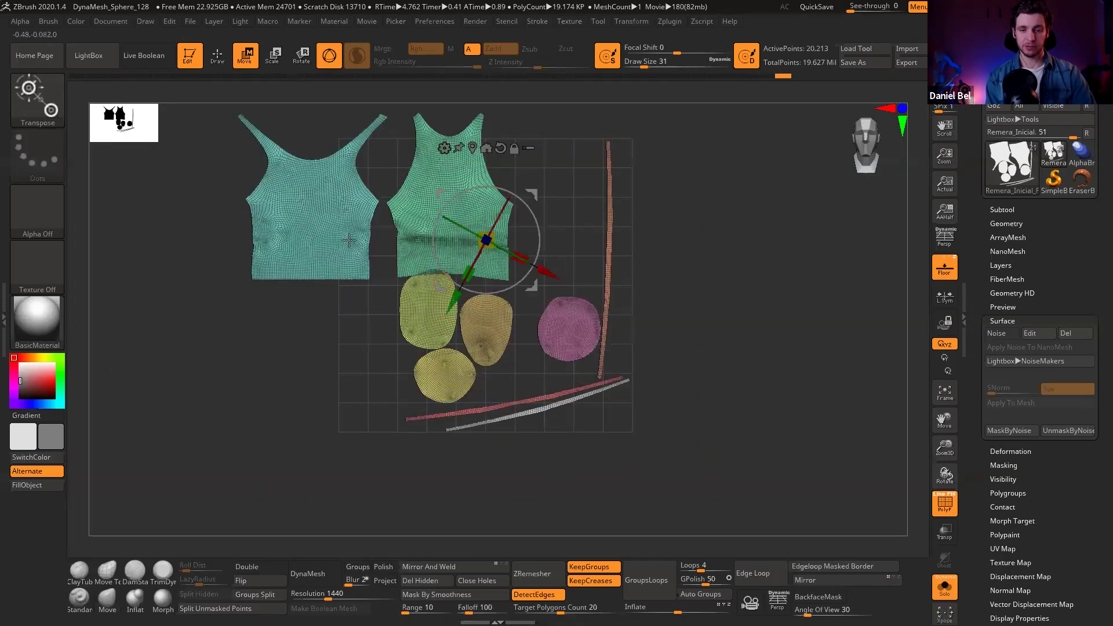
pyautogui.keyDown('ctrl'); pyautogui.keyDown('shift'); pyautogui.click(421, 310); pyautogui.keyUp('shift'); pyautogui.keyUp('ctrl')
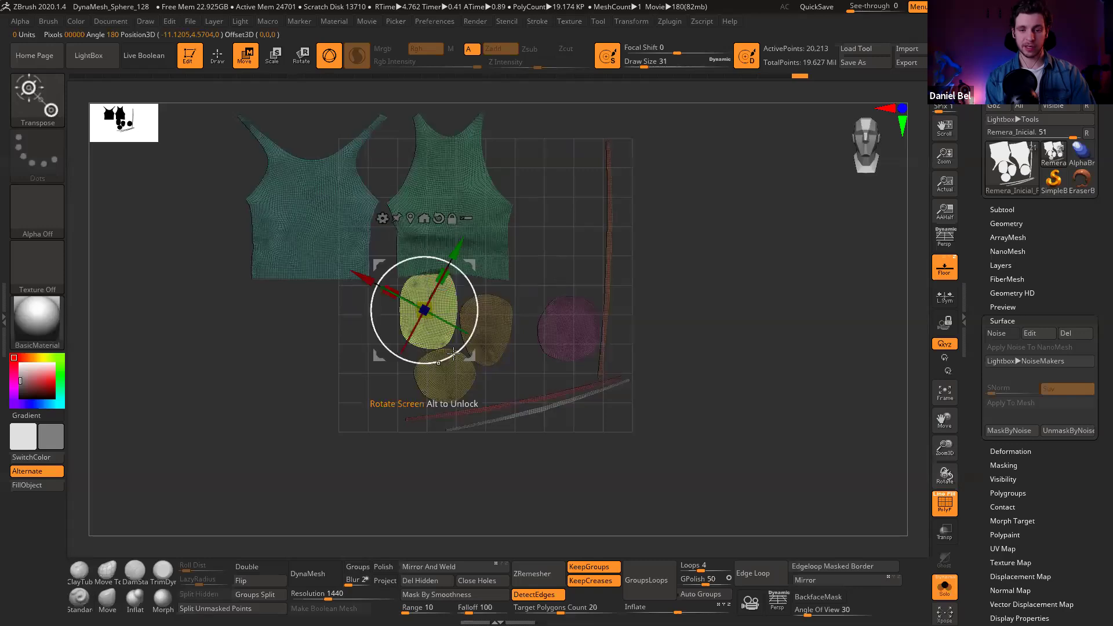
pyautogui.keyDown('ctrl'); pyautogui.click(452, 383); pyautogui.keyUp('ctrl')
pyautogui.keyDown('ctrl'); pyautogui.click(487, 315); pyautogui.keyUp('ctrl')
pyautogui.keyDown('ctrl'); pyautogui.click(558, 333); pyautogui.keyUp('ctrl')
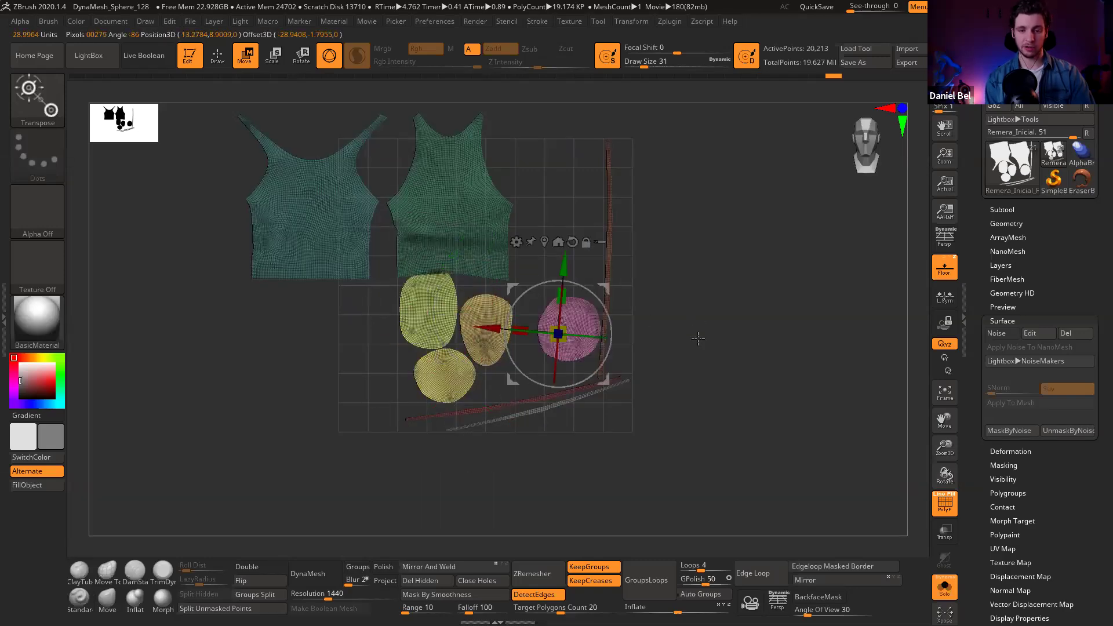
pyautogui.keyDown('ctrl'); pyautogui.moveTo(698, 338); pyautogui.dragTo(698, 371, button='right'); pyautogui.keyUp('ctrl')
pyautogui.moveTo(603, 289); pyautogui.dragTo(323, 325)
pyautogui.keyDown('ctrl'); pyautogui.moveTo(436, 320); pyautogui.dragTo(505, 283, button='right'); pyautogui.keyUp('ctrl')
pyautogui.moveTo(394, 307); pyautogui.dragTo(229, 242)
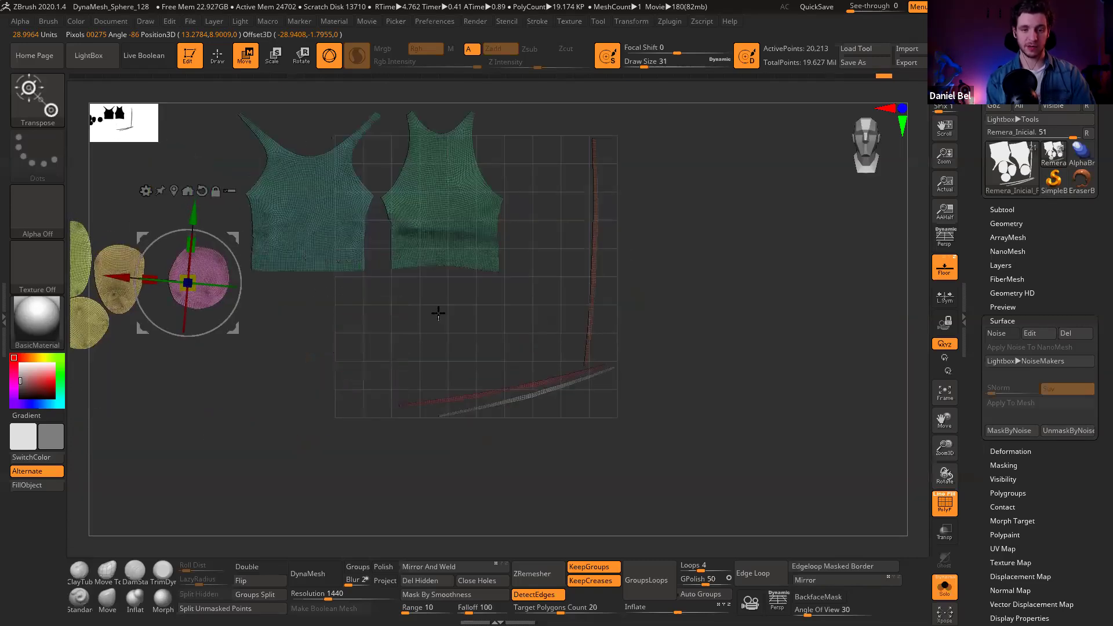
pyautogui.keyDown('ctrl'); pyautogui.moveTo(547, 342); pyautogui.dragTo(611, 299, button='right'); pyautogui.keyUp('ctrl')
pyautogui.keyDown('alt'); pyautogui.moveTo(610, 299); pyautogui.dragTo(586, 306, button='right'); pyautogui.keyUp('alt')
pyautogui.keyDown('ctrl'); pyautogui.moveTo(586, 306); pyautogui.dragTo(609, 325); pyautogui.keyUp('ctrl')
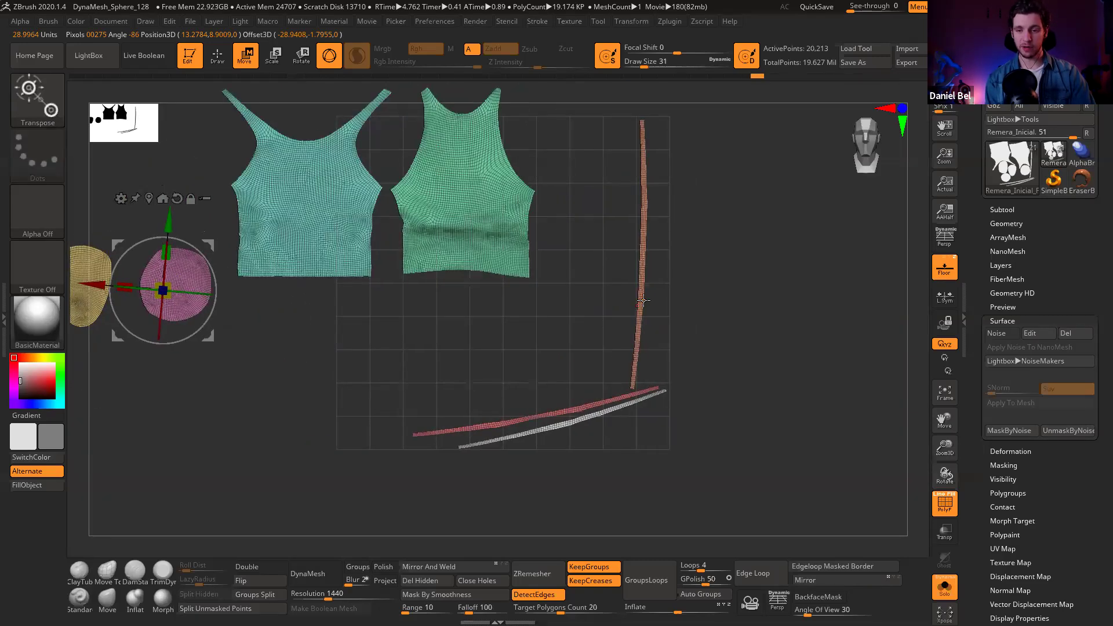
# Step: Isolate the long orange strip island, rotate it horizontal and place it below the torso islands
pyautogui.keyDown('ctrl'); pyautogui.click(642, 300); pyautogui.keyUp('ctrl')
pyautogui.moveTo(693, 280); pyautogui.dragTo(625, 263)
pyautogui.moveTo(698, 253); pyautogui.dragTo(575, 258)
# Step: Isolate the red and white strip islands one after the other and lay each one horizontally beneath the orange strip
pyautogui.keyDown('ctrl'); pyautogui.click(624, 400); pyautogui.keyUp('ctrl')
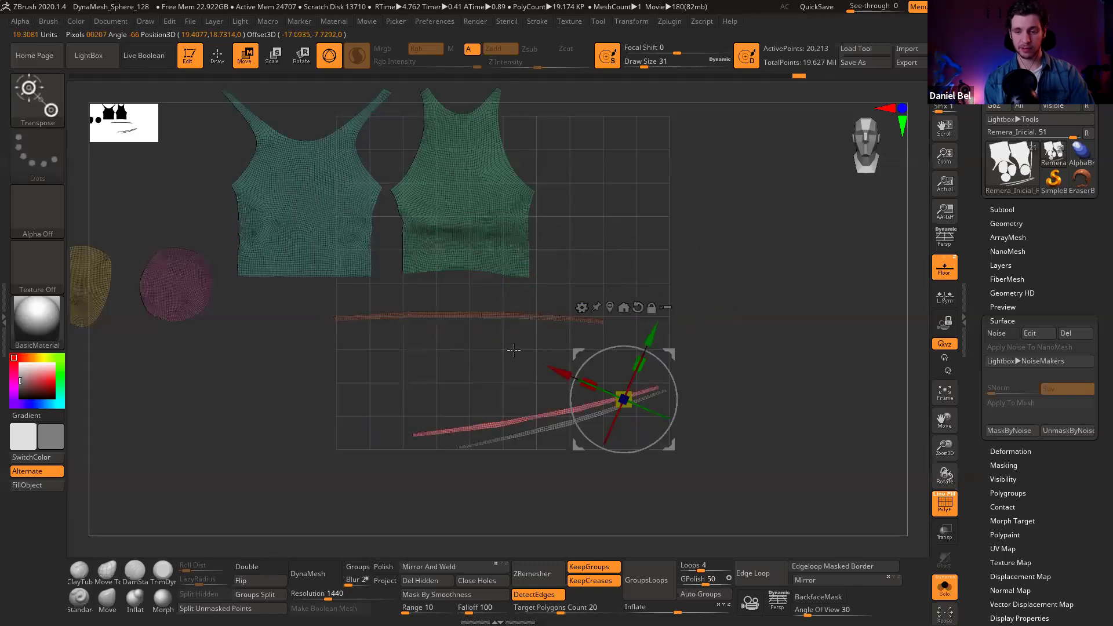
pyautogui.moveTo(659, 359); pyautogui.dragTo(675, 359)
pyautogui.moveTo(667, 351); pyautogui.dragTo(600, 298)
pyautogui.keyDown('ctrl'); pyautogui.click(640, 400); pyautogui.keyUp('ctrl')
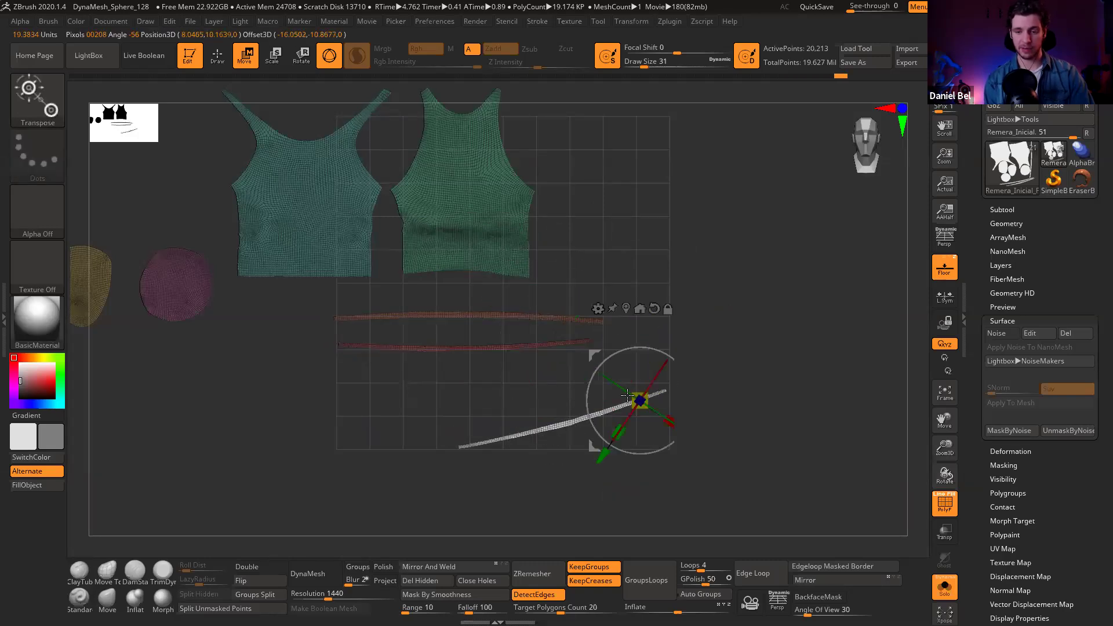
pyautogui.moveTo(659, 357); pyautogui.dragTo(723, 403)
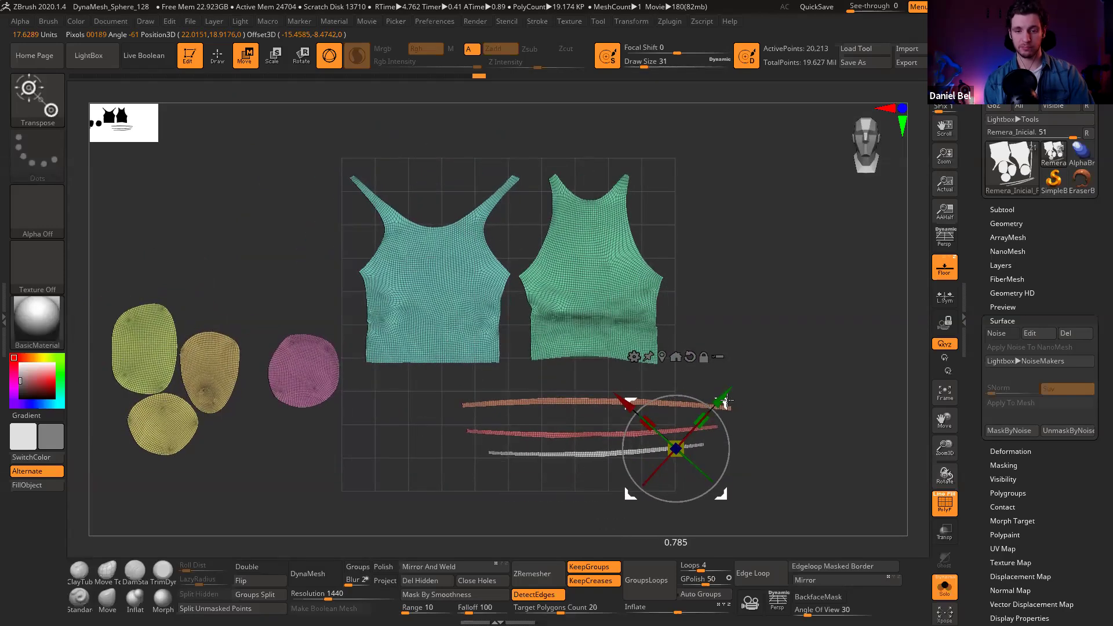
# Step: Leave only the three strips unmasked using the MaskPen brush, shift them left under the torso islands and clear the mask
pyautogui.press('q')
pyautogui.keyDown('ctrl'); pyautogui.moveTo(449, 280); pyautogui.dragTo(397, 259, button='right'); pyautogui.keyUp('ctrl')
pyautogui.keyDown('alt'); pyautogui.moveTo(432, 432); pyautogui.dragTo(356, 328, button='right'); pyautogui.keyUp('alt')
pyautogui.keyDown('ctrl'); pyautogui.moveTo(329, 300); pyautogui.dragTo(693, 434); pyautogui.keyUp('ctrl')
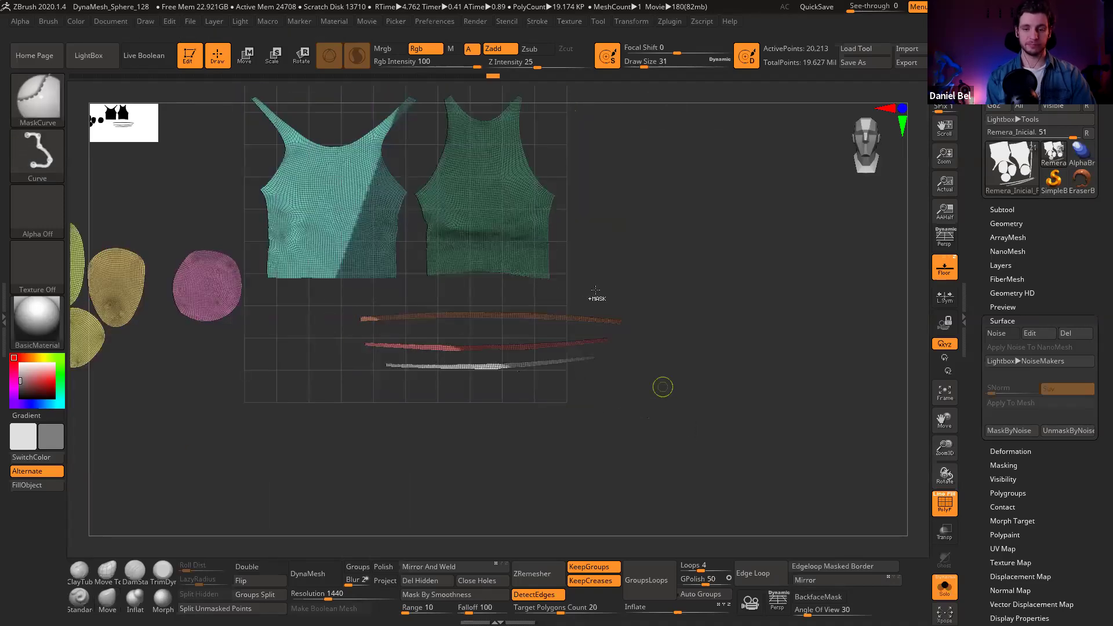
pyautogui.click(34, 115)
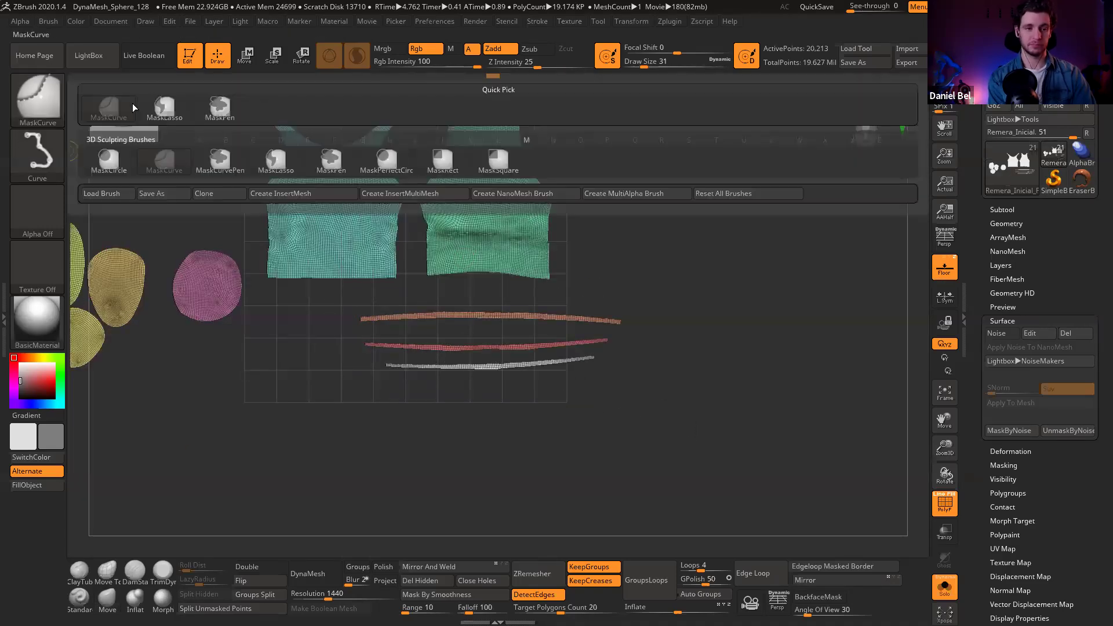
pyautogui.click(217, 105)
pyautogui.moveTo(340, 298)
pyautogui.keyDown('ctrl'); pyautogui.mouseDown()
pyautogui.moveTo(549, 422)
pyautogui.moveTo(695, 429)
pyautogui.mouseUp(); pyautogui.keyUp('ctrl')
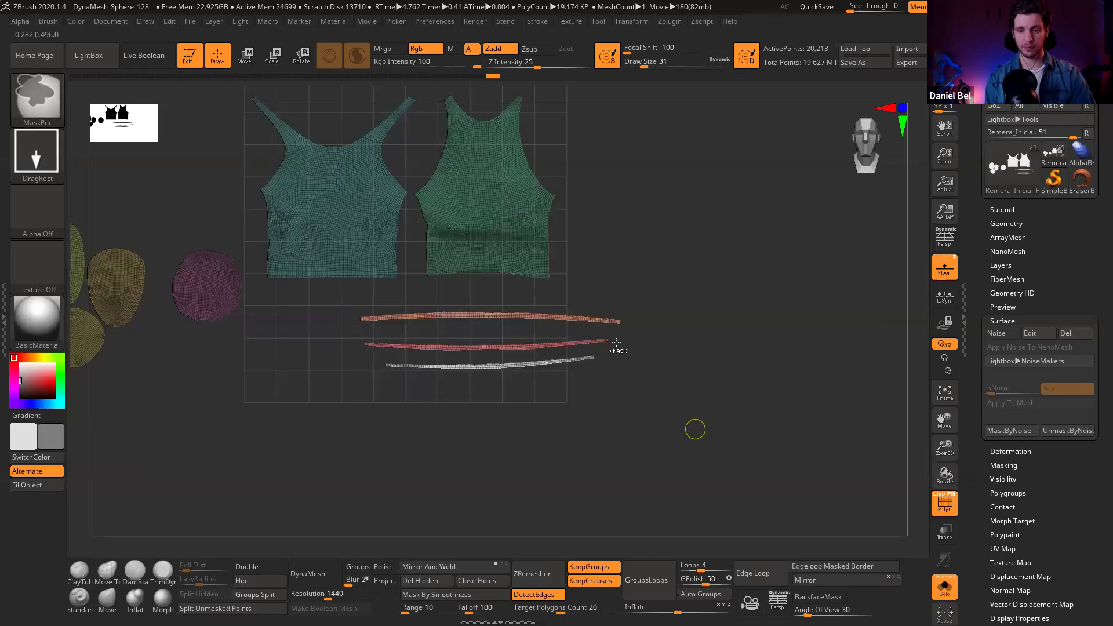
pyautogui.press('w')
pyautogui.moveTo(611, 310); pyautogui.dragTo(547, 309)
pyautogui.keyDown('ctrl'); pyautogui.moveTo(582, 268); pyautogui.dragTo(604, 284); pyautogui.keyUp('ctrl')
# Step: Switch to IrfanView to examine the knit direction in tileable_006.tif, and return to ZBrush to compare it with the torso islands
pyautogui.keyDown('ctrl'); pyautogui.moveTo(376, 207); pyautogui.dragTo(396, 293, button='right'); pyautogui.keyUp('ctrl')
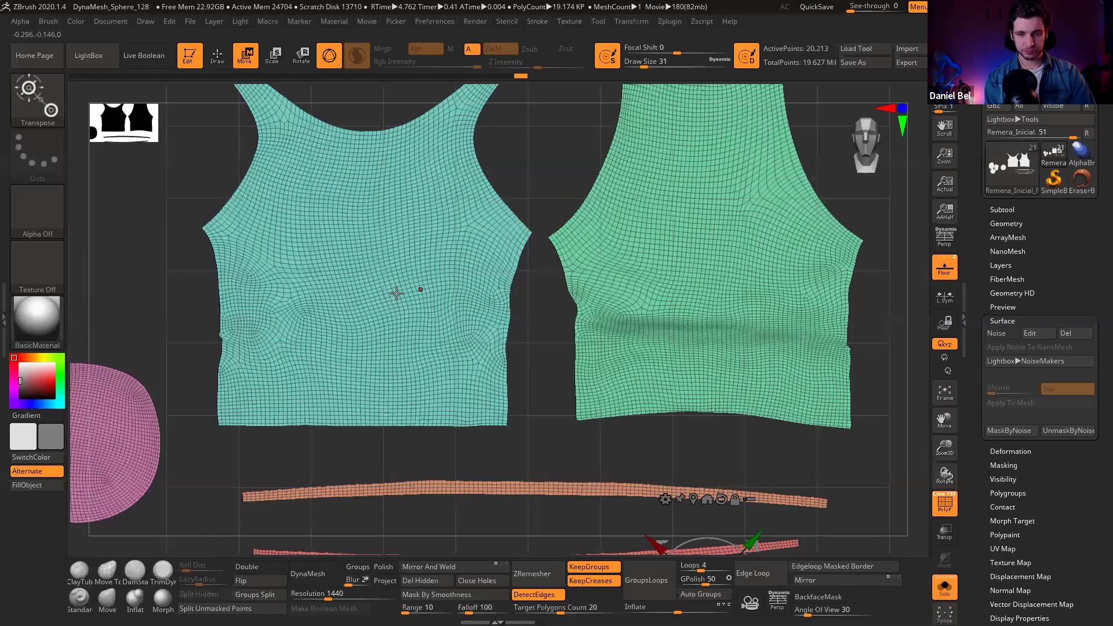
pyautogui.press('q')
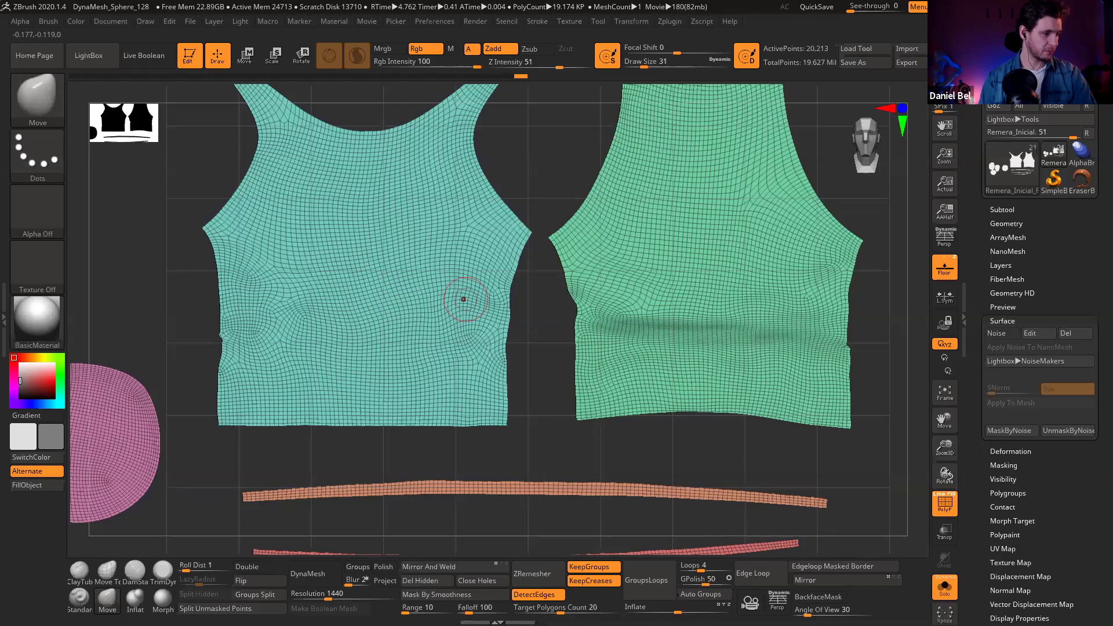
pyautogui.hotkey('alt', 'Tab')
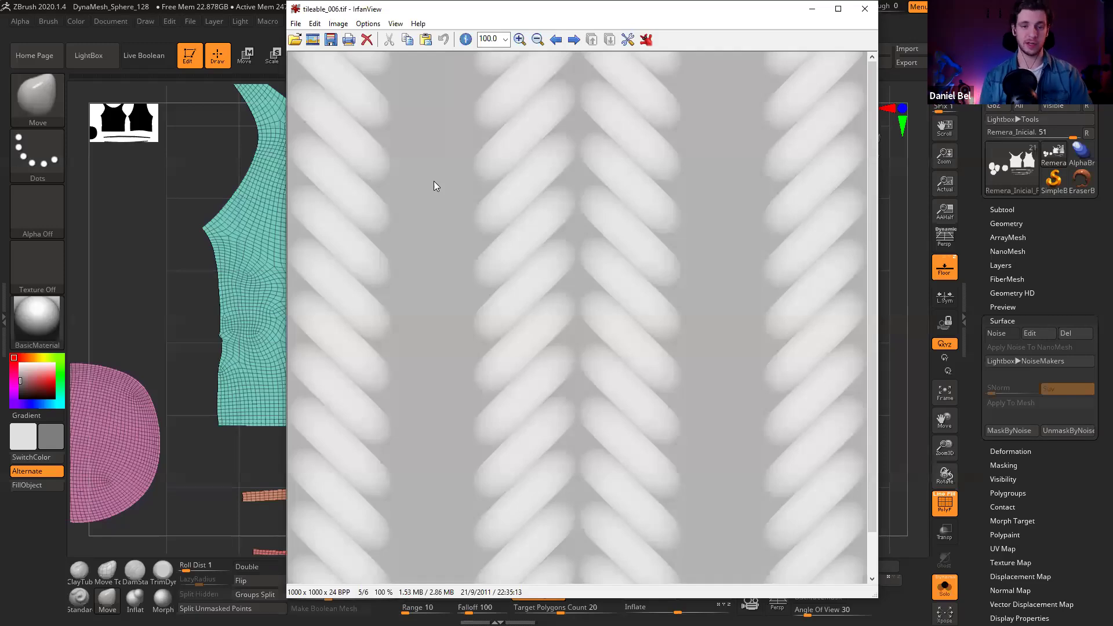
pyautogui.click(230, 171)
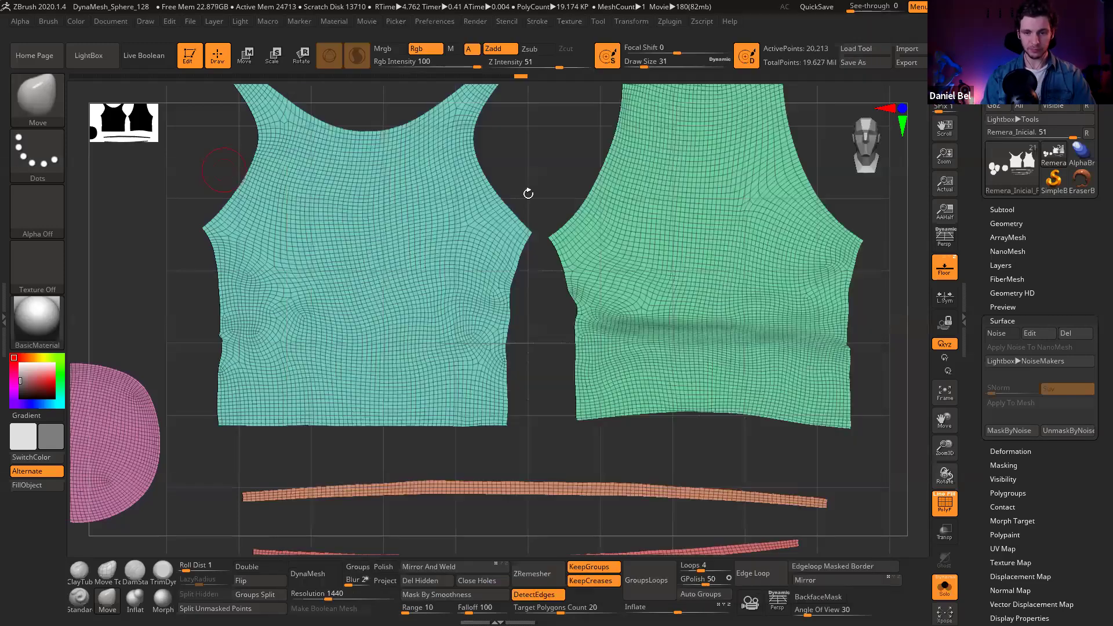
pyautogui.keyDown('ctrl'); pyautogui.moveTo(526, 174); pyautogui.dragTo(545, 243, button='right'); pyautogui.keyUp('ctrl')
# Step: Shrink the tileable_006.tif view in IrfanView to 26% and hold it over the blue torso island to compare orientation
pyautogui.hotkey('alt', 'Tab')
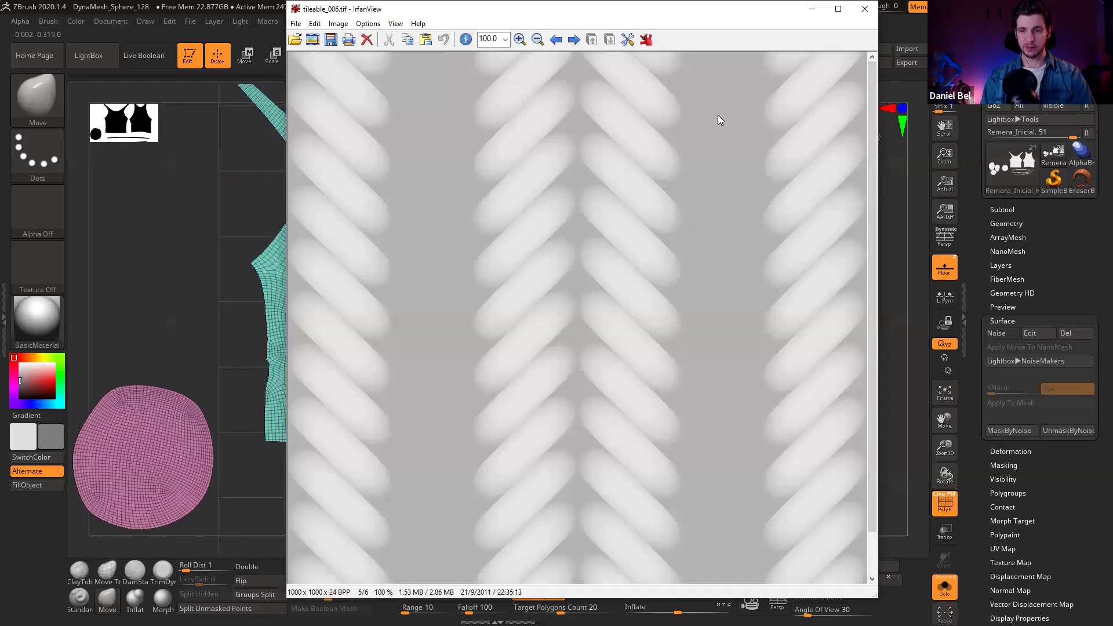
pyautogui.press('-')
pyautogui.press('-')
pyautogui.press('-')
pyautogui.press('-')
pyautogui.press('-')
pyautogui.press('-')
pyautogui.press('-')
pyautogui.press('-')
pyautogui.press('-')
pyautogui.press('-')
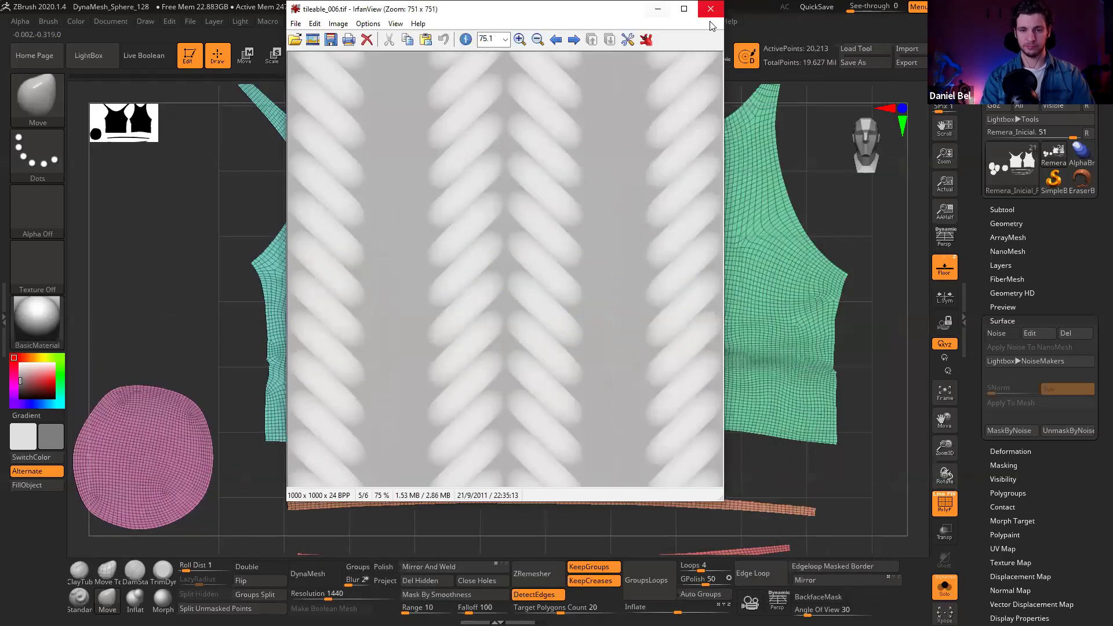
pyautogui.press('-')
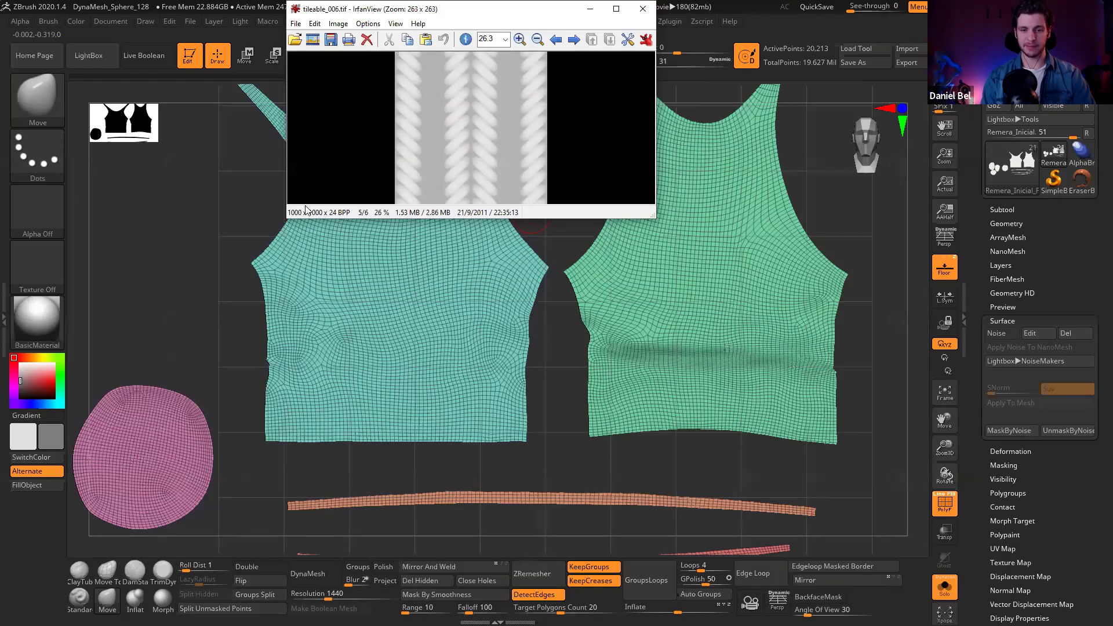
pyautogui.moveTo(313, 8); pyautogui.dragTo(267, 283)
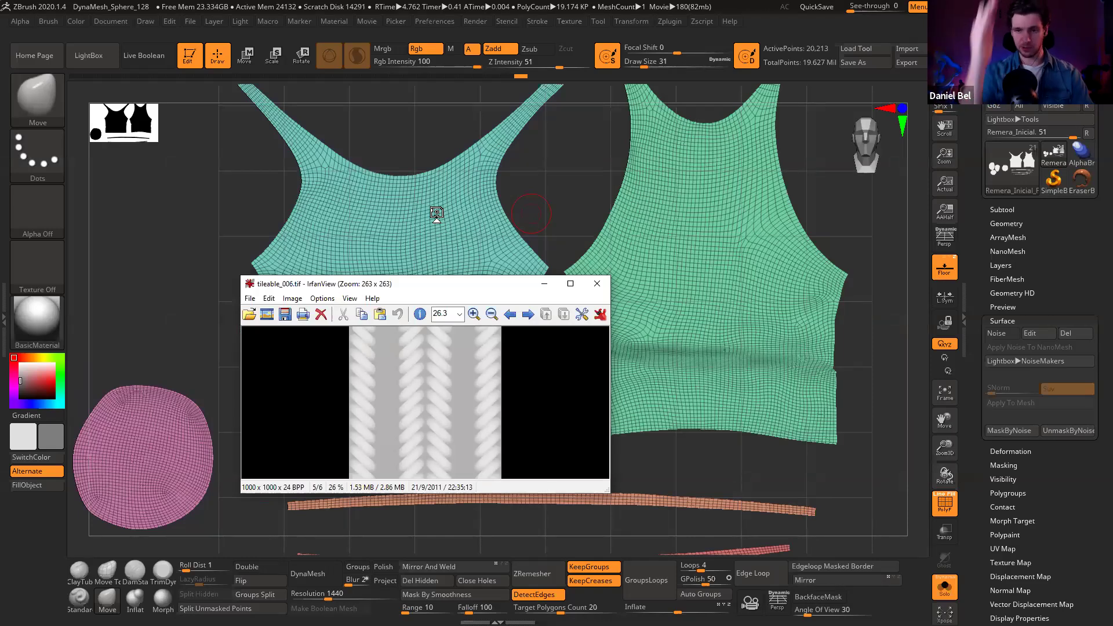
pyautogui.click(343, 164)
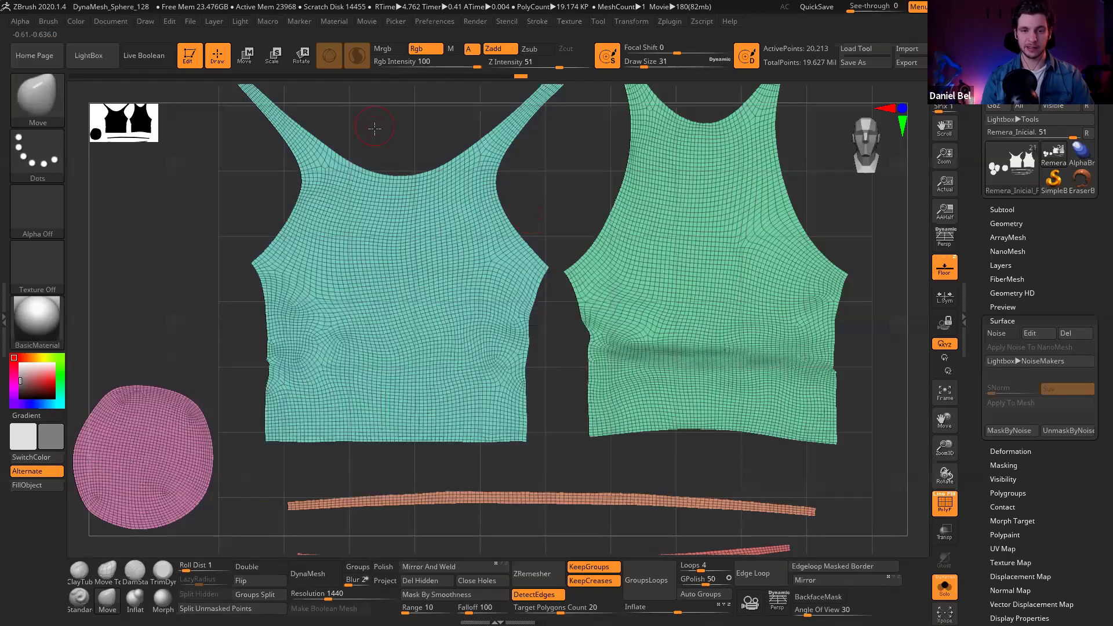
# Step: Unflatten the arranged UVs back into the tank top and turn on its surface noise
pyautogui.press('f')
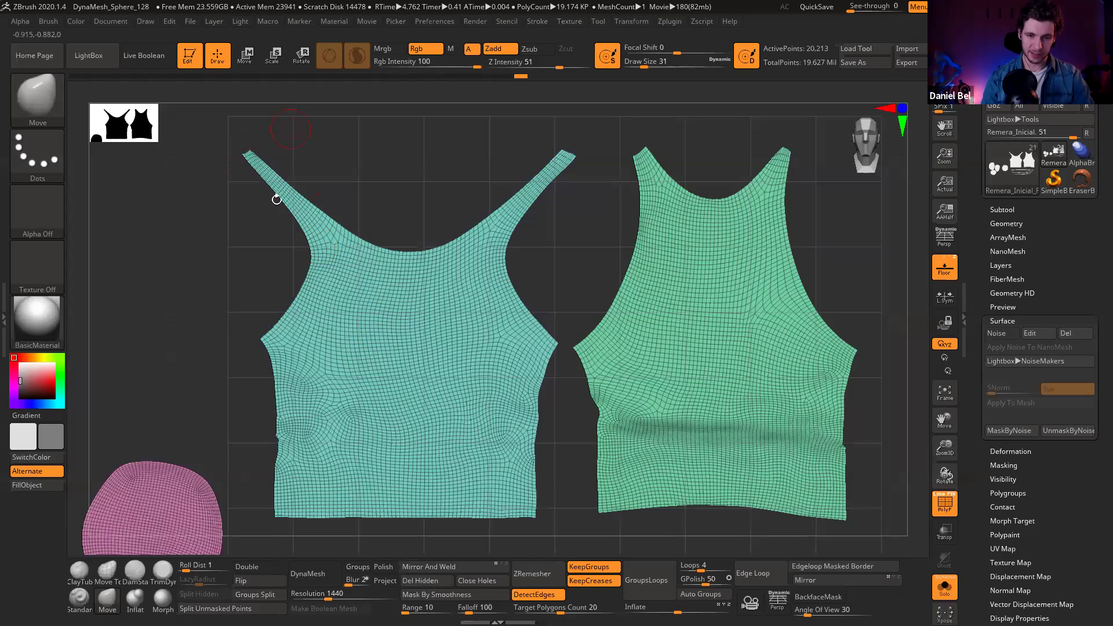
pyautogui.keyDown('alt'); pyautogui.moveTo(583, 301); pyautogui.dragTo(626, 236); pyautogui.keyUp('alt')
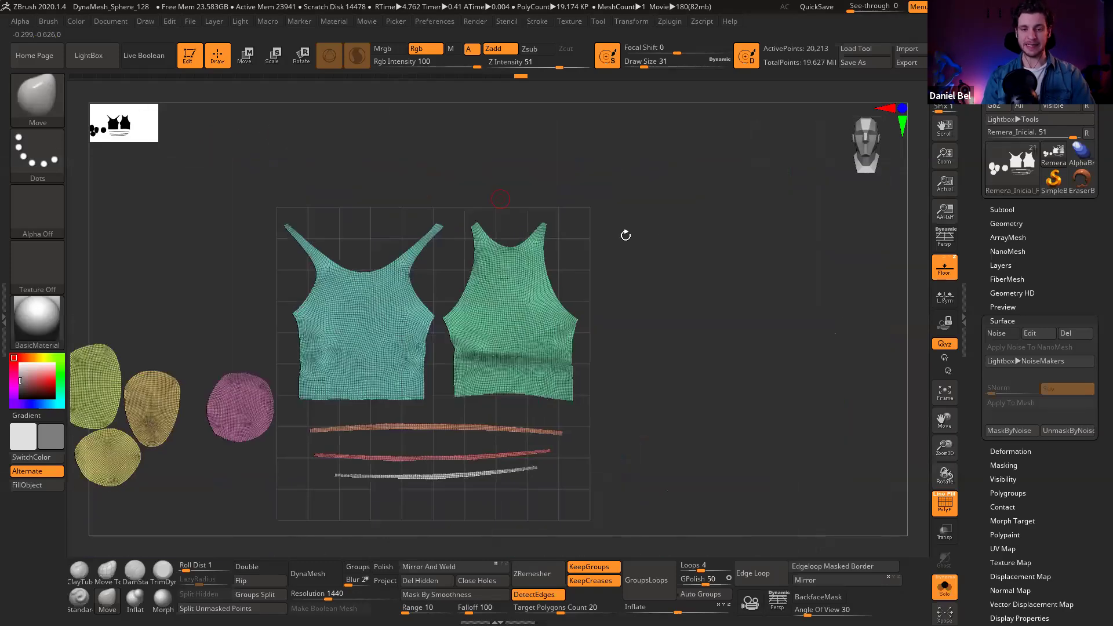
pyautogui.keyDown('alt'); pyautogui.moveTo(646, 108); pyautogui.dragTo(667, 92); pyautogui.keyUp('alt')
pyautogui.click(670, 22)
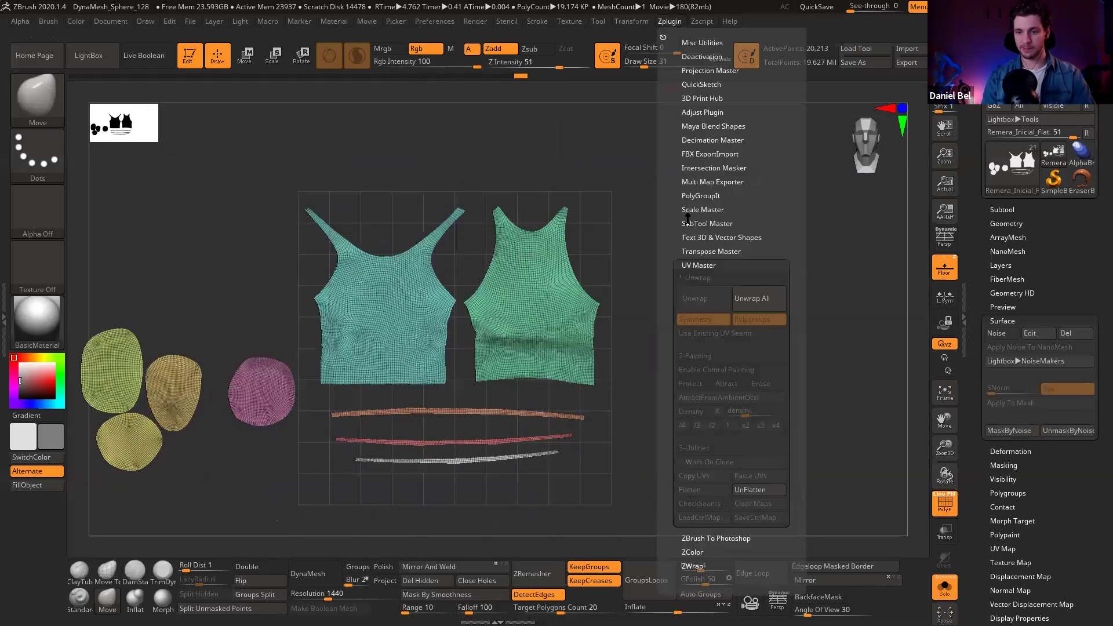
pyautogui.click(758, 491)
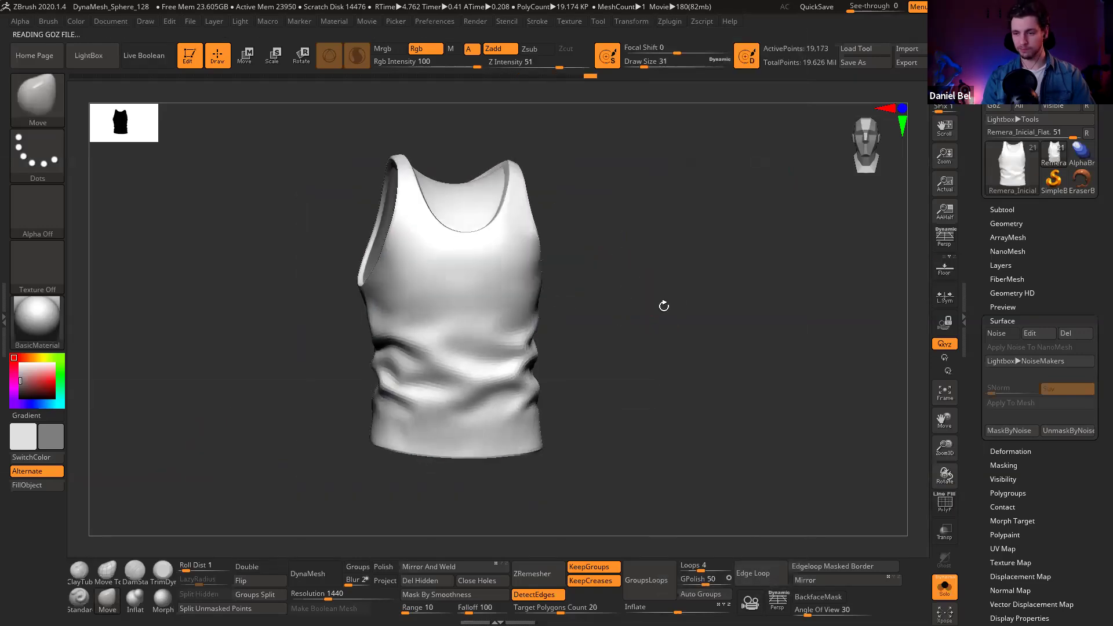
pyautogui.click(992, 337)
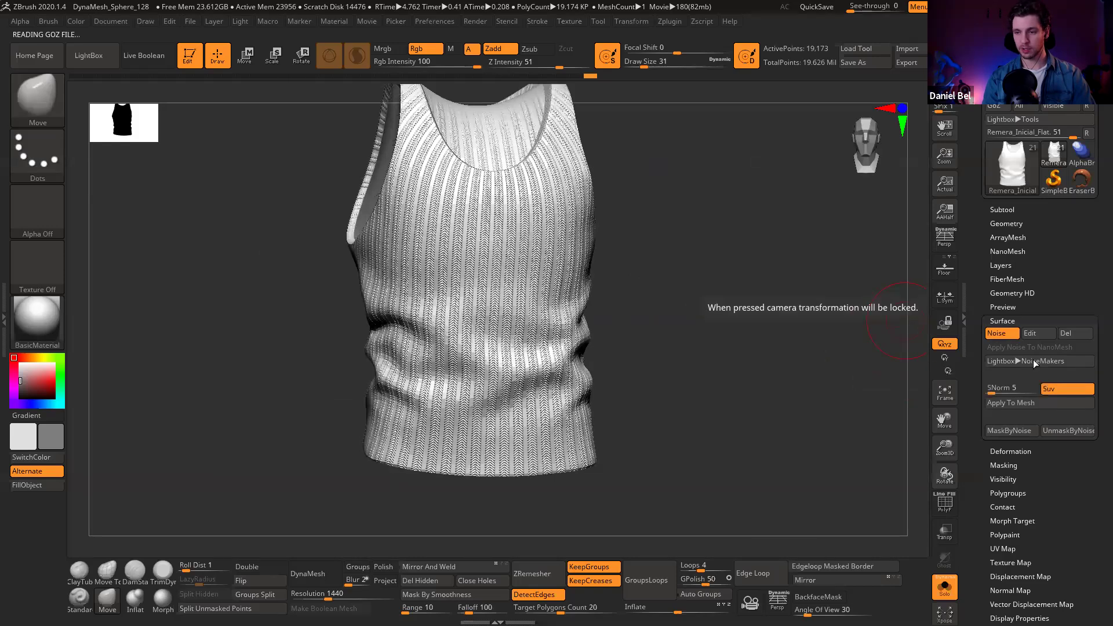
# Step: Open the surface noise for editing and inspect the whole tank top in the NoiseMaker preview
pyautogui.click(1038, 332)
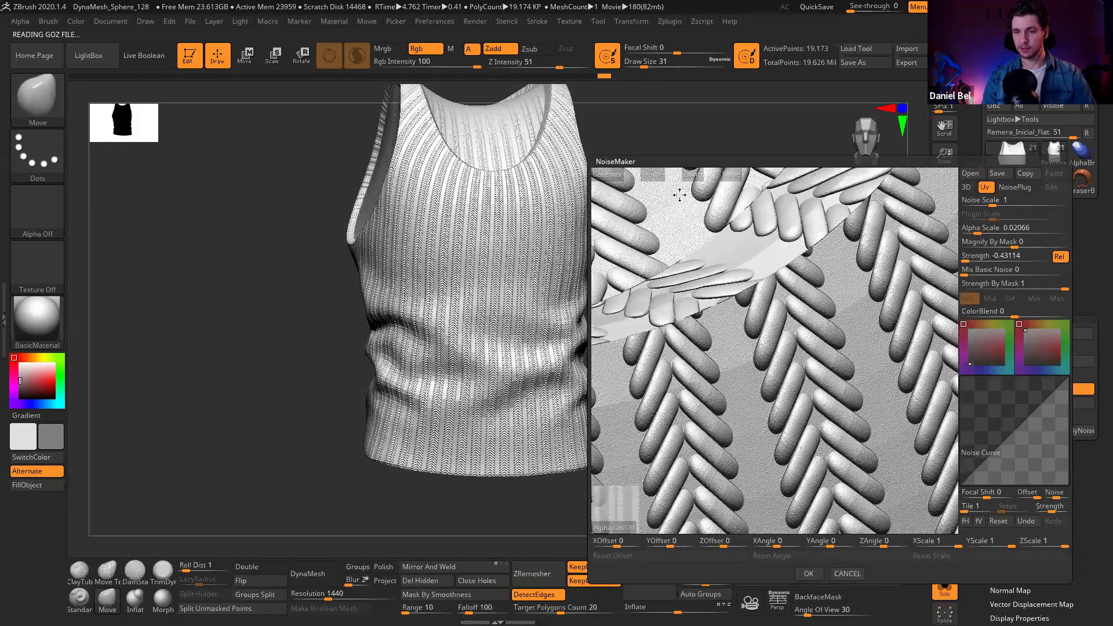
pyautogui.click(649, 175)
pyautogui.moveTo(803, 324); pyautogui.dragTo(754, 300)
# Step: Try the noise in 3D projection, switching its alpha off and on to compare the pattern on the tank top
pyautogui.click(980, 198)
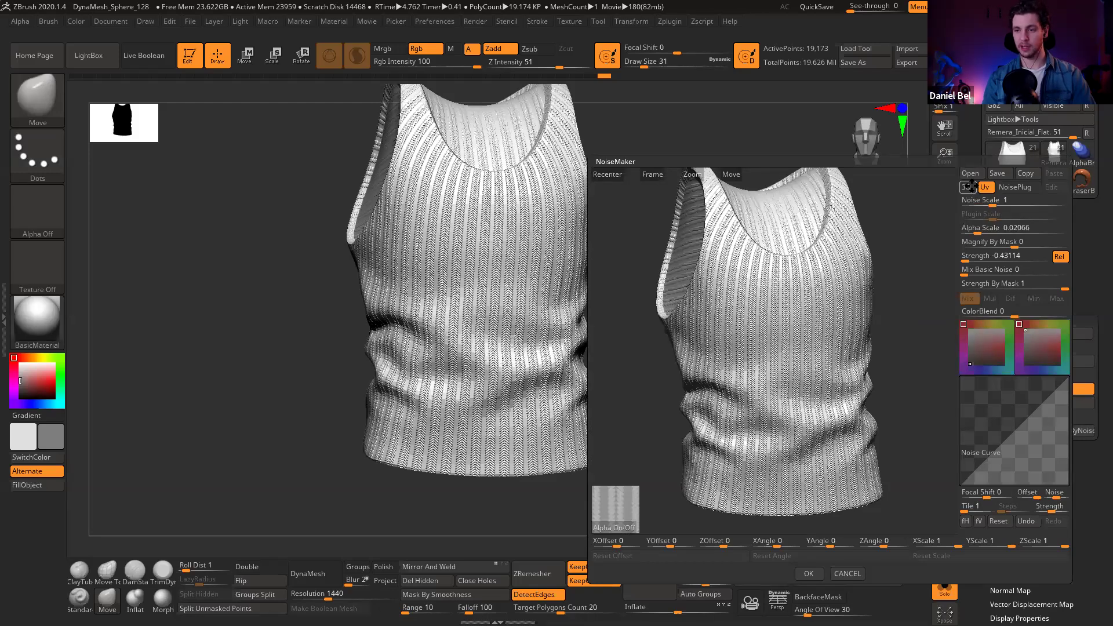
pyautogui.click(967, 186)
pyautogui.moveTo(770, 335); pyautogui.dragTo(696, 419)
pyautogui.click(620, 528)
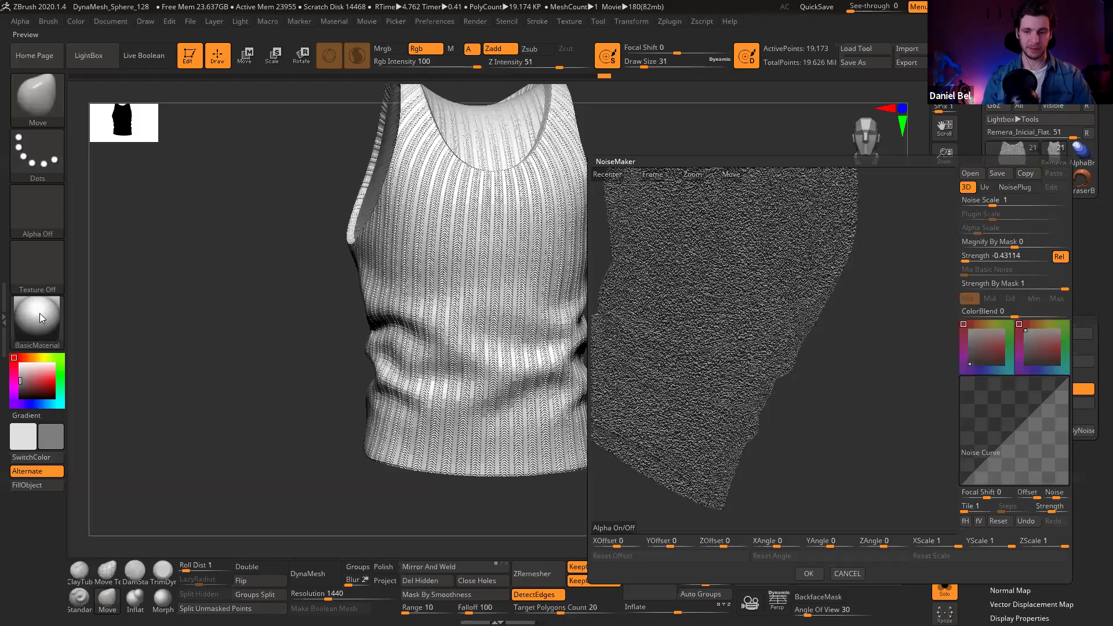
pyautogui.click(617, 522)
pyautogui.moveTo(742, 341); pyautogui.dragTo(980, 197)
# Step: Set the noise projection back to Uv, inspect the pattern around the shoulders and accept the noise settings
pyautogui.click(985, 187)
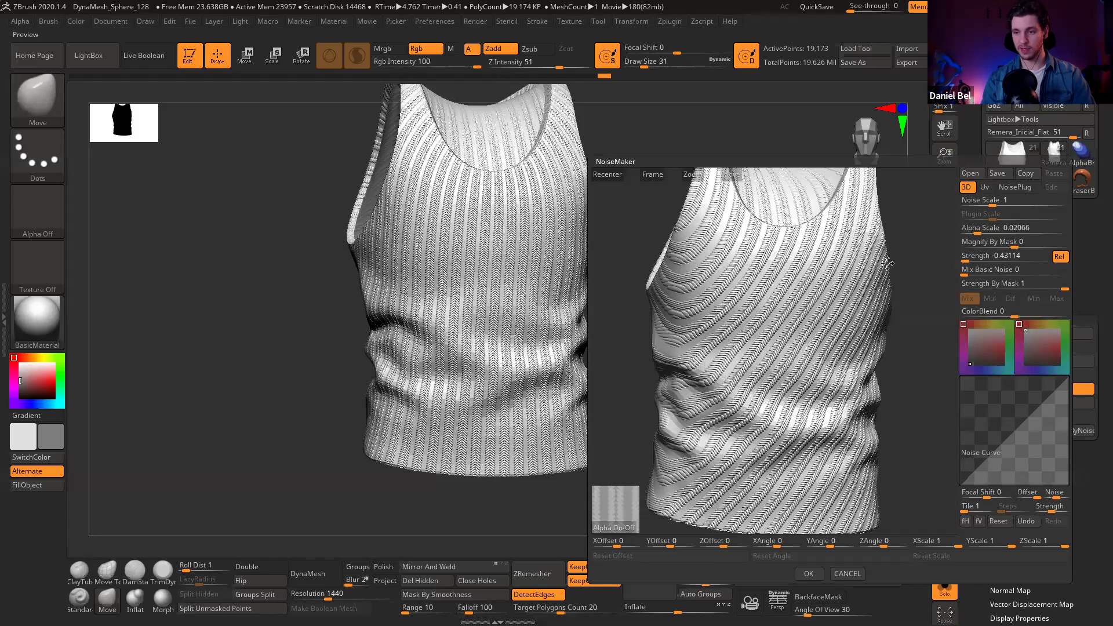
pyautogui.click(985, 187)
pyautogui.moveTo(764, 263); pyautogui.dragTo(683, 238)
pyautogui.moveTo(677, 290); pyautogui.dragTo(701, 197)
pyautogui.moveTo(669, 411); pyautogui.dragTo(660, 378)
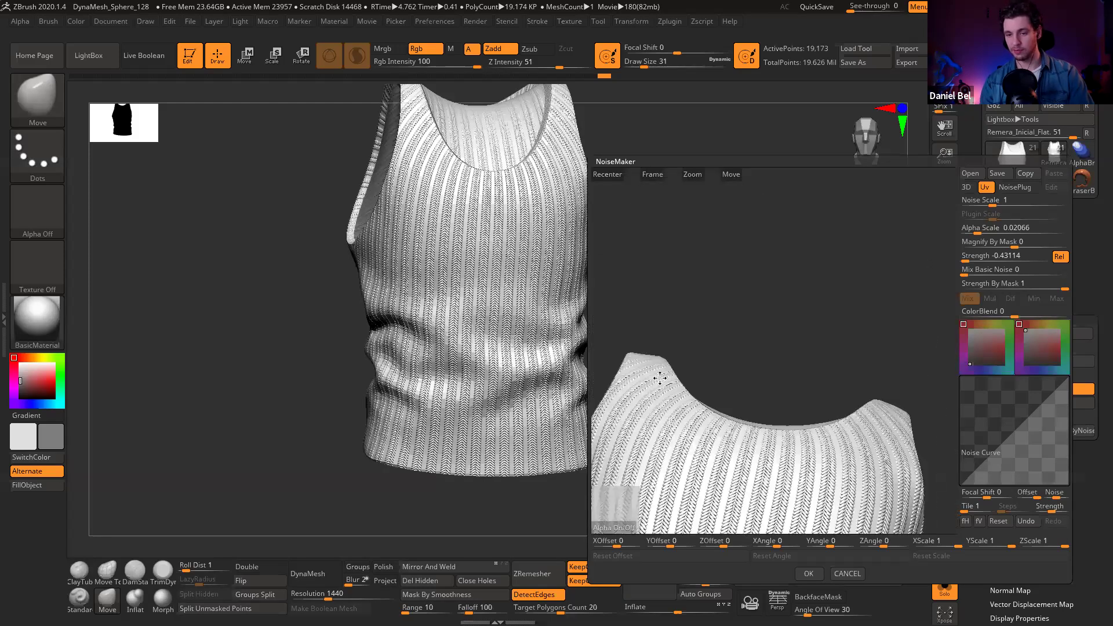
pyautogui.click(809, 573)
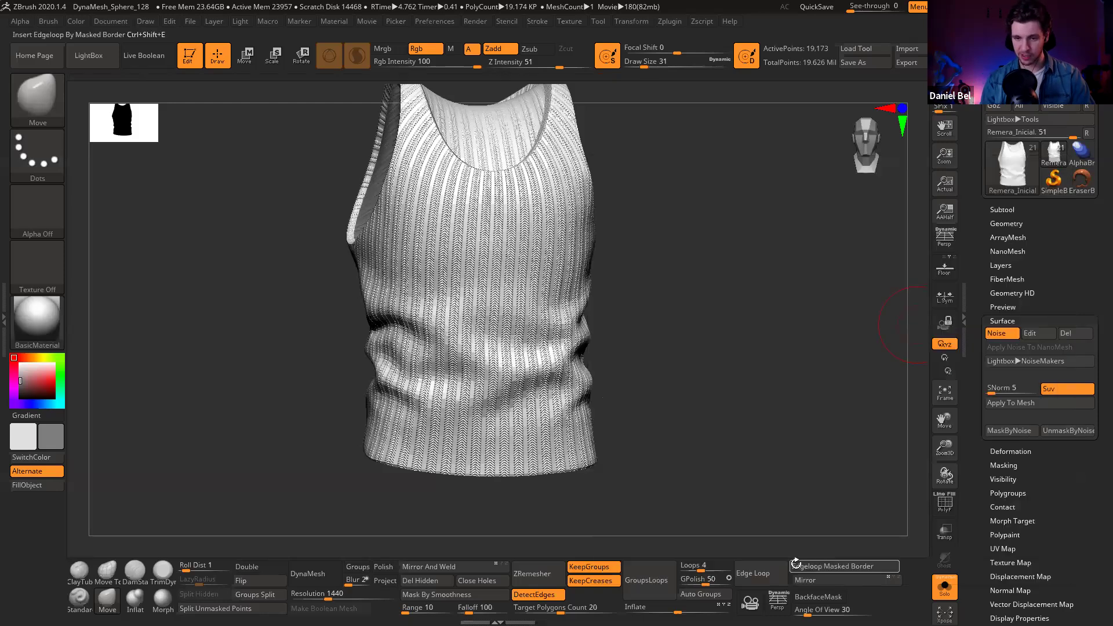
# Step: Turn off the surface noise and flatten the tank top's UVs with UV Master for editing the blue island's straps
pyautogui.click(1016, 334)
pyautogui.moveTo(730, 331); pyautogui.dragTo(662, 190)
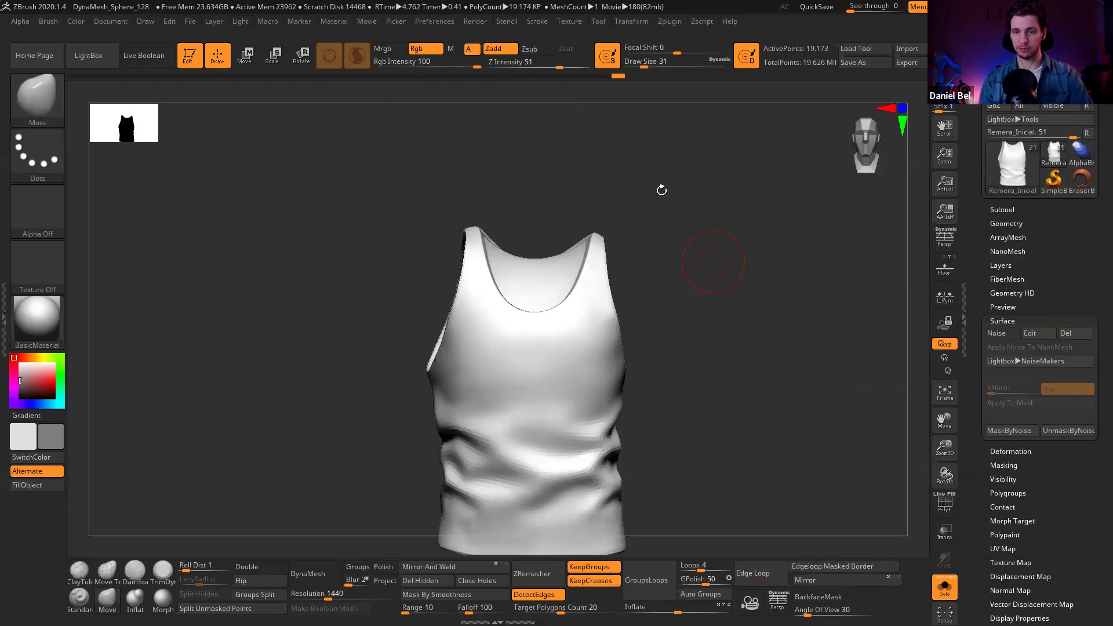
pyautogui.click(667, 22)
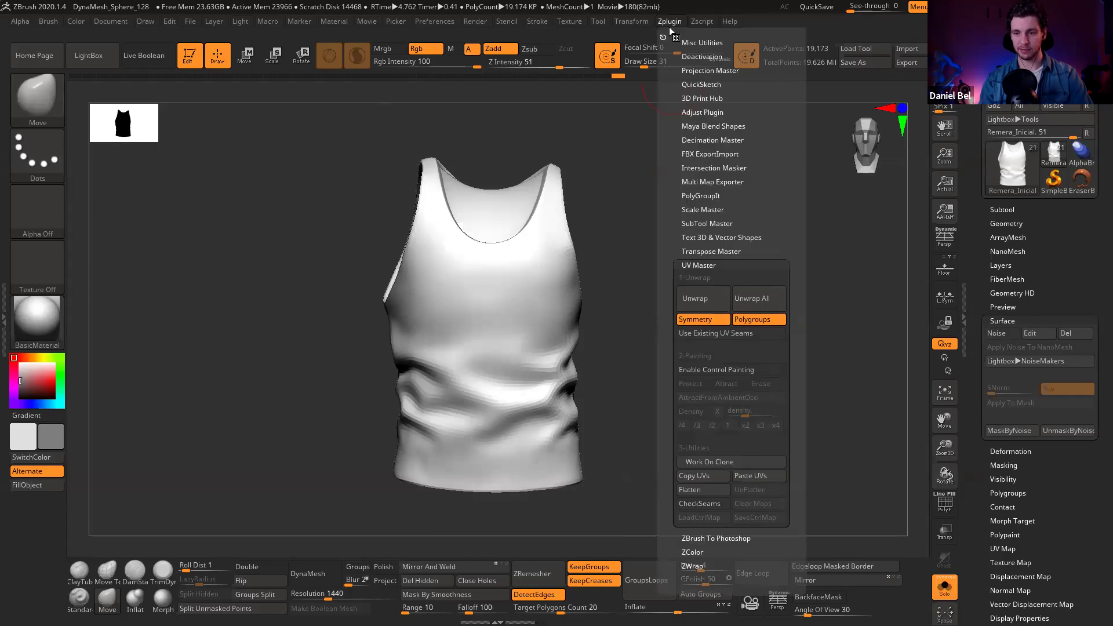
pyautogui.click(717, 491)
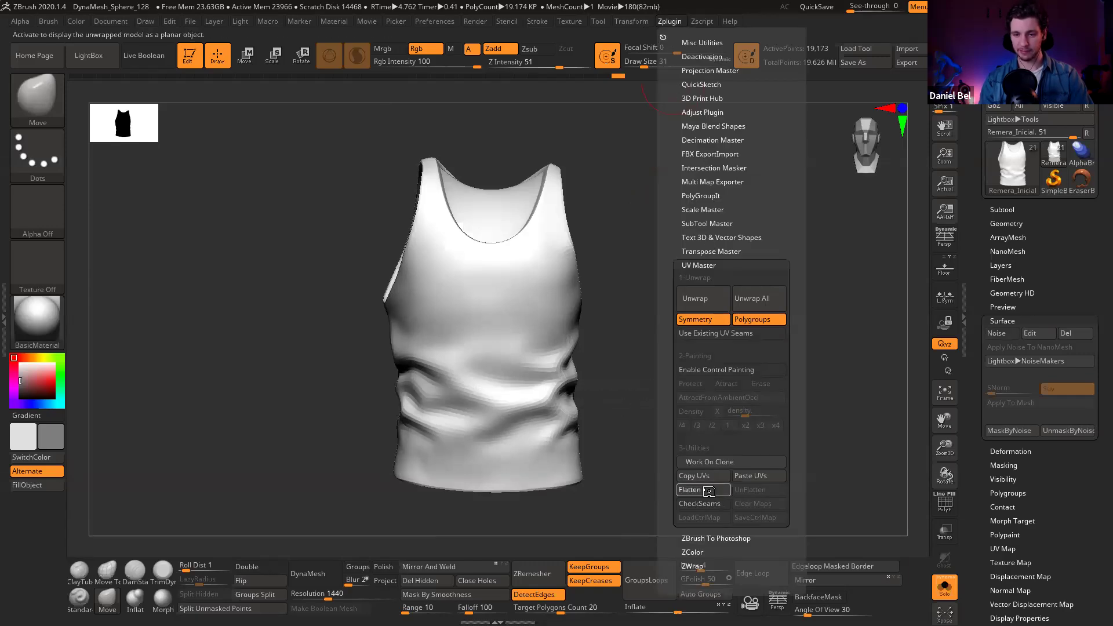
pyautogui.keyDown('alt'); pyautogui.moveTo(805, 249); pyautogui.dragTo(766, 324); pyautogui.keyUp('alt')
pyautogui.moveTo(452, 304)
pyautogui.keyDown('alt'); pyautogui.mouseDown()
pyautogui.moveTo(350, 286)
pyautogui.moveTo(323, 260)
pyautogui.moveTo(243, 261)
pyautogui.mouseUp(); pyautogui.keyUp('alt')
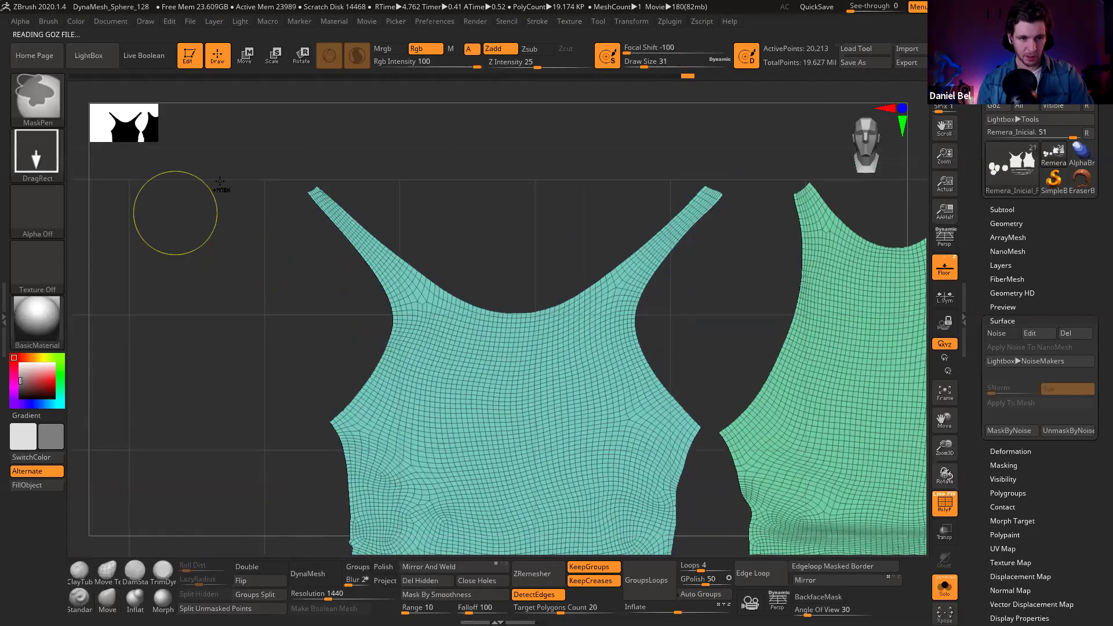
# Step: Mask the left shoulder strap of the blue torso island with the MaskLasso brush
pyautogui.keyDown('ctrl'); pyautogui.click(51, 92); pyautogui.keyUp('ctrl')
pyautogui.keyDown('ctrl'); pyautogui.click(279, 159); pyautogui.keyUp('ctrl')
pyautogui.moveTo(260, 195)
pyautogui.keyDown('ctrl'); pyautogui.mouseDown()
pyautogui.moveTo(373, 298)
pyautogui.moveTo(435, 196)
pyautogui.moveTo(246, 153)
pyautogui.mouseUp(); pyautogui.keyUp('ctrl')
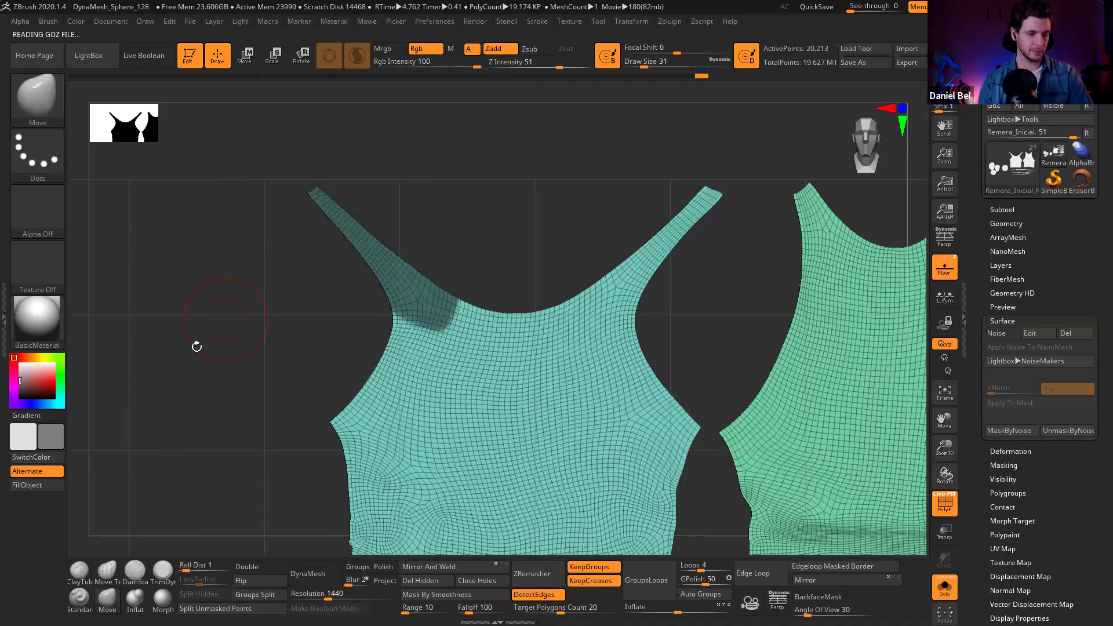
# Step: Soften the edge of the strap mask, inverting it back and forth to check the transition into the torso
pyautogui.keyDown('ctrl'); pyautogui.click(461, 213); pyautogui.keyUp('ctrl')
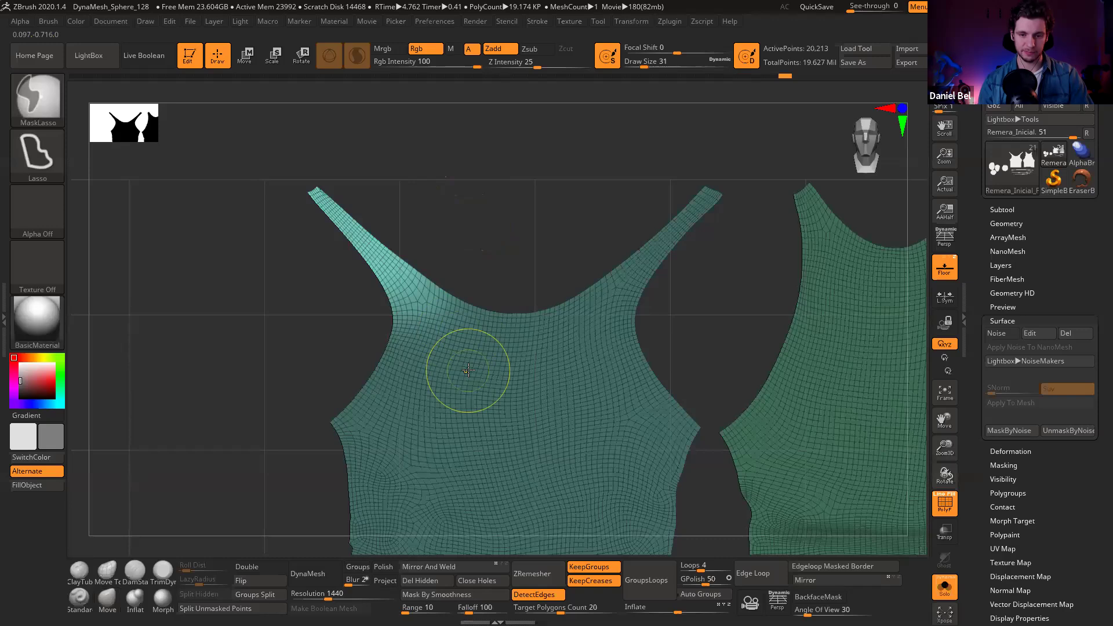
pyautogui.keyDown('ctrl'); pyautogui.click(452, 238); pyautogui.keyUp('ctrl')
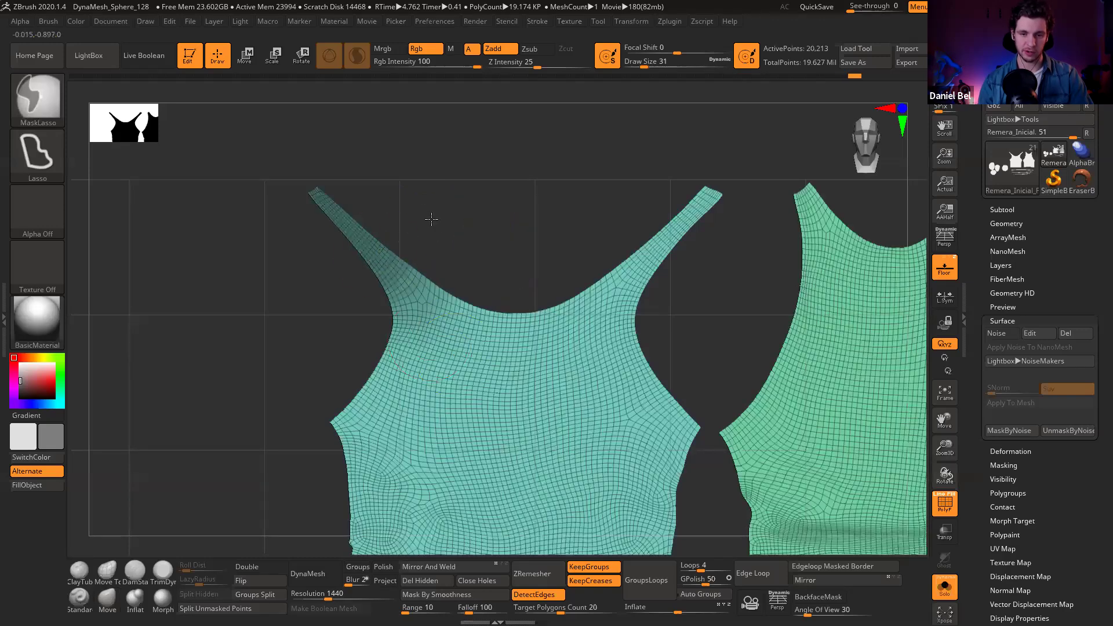
pyautogui.keyDown('ctrl'); pyautogui.click(528, 429); pyautogui.keyUp('ctrl')
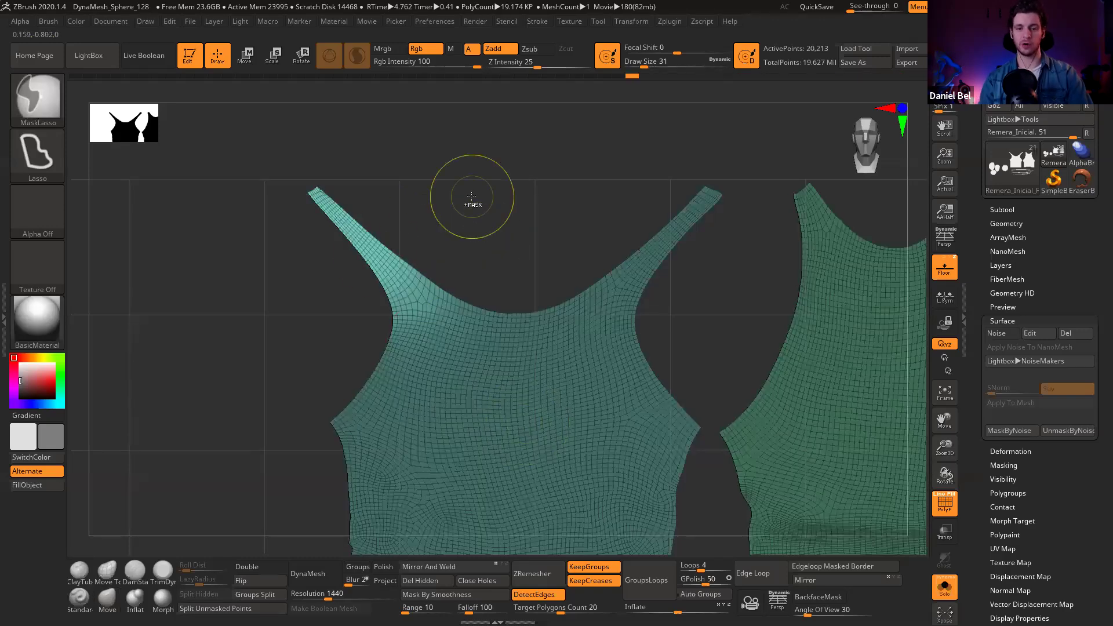
pyautogui.keyDown('ctrl'); pyautogui.moveTo(472, 196); pyautogui.dragTo(464, 192); pyautogui.keyUp('ctrl')
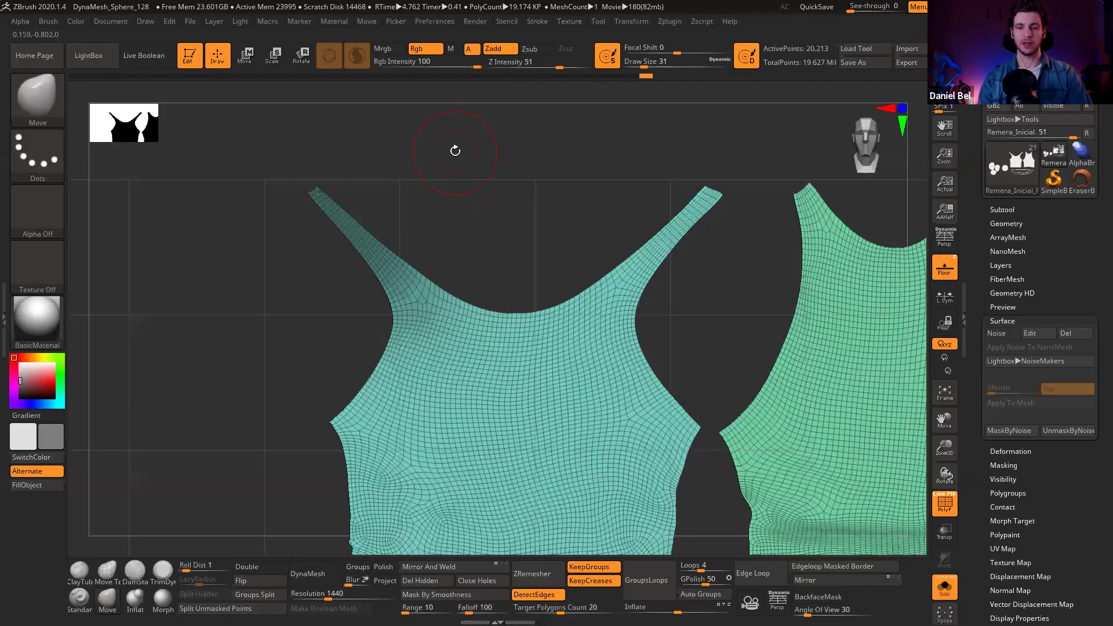
# Step: Invert the mask and rotate the blue torso island's left shoulder strap upright with a transpose line running along it
pyautogui.press('ctrl')
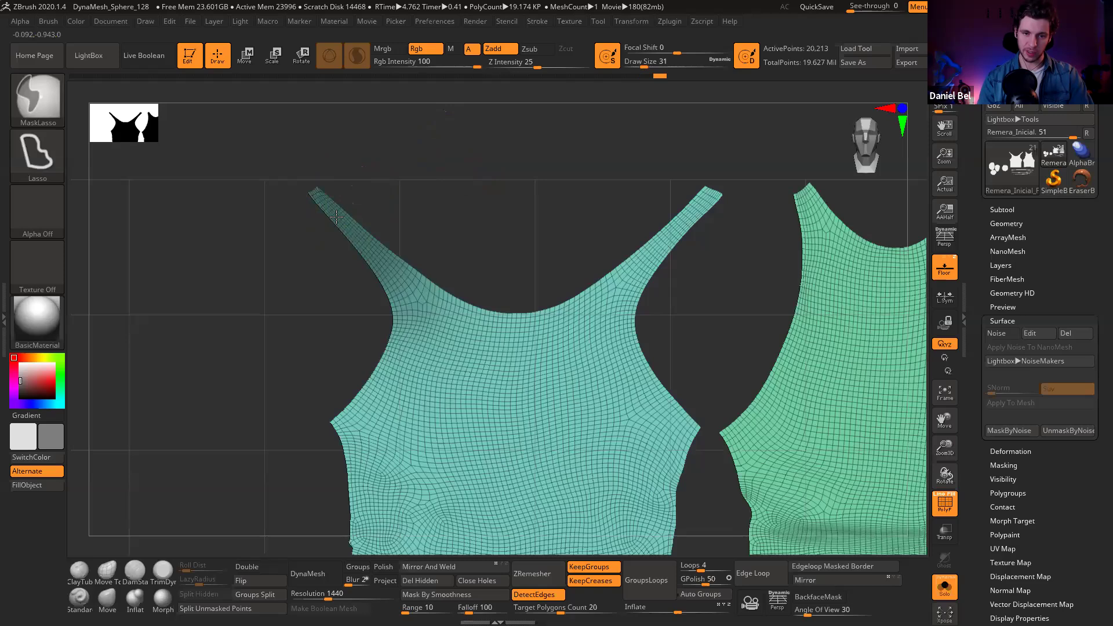
pyautogui.keyDown('ctrl'); pyautogui.click(470, 142); pyautogui.keyUp('ctrl')
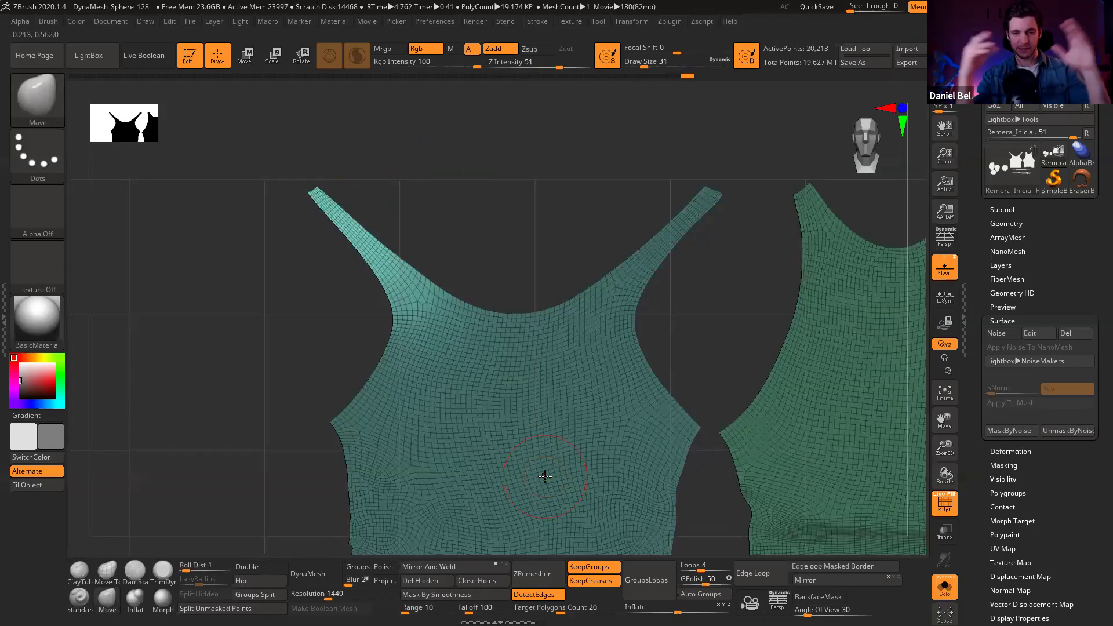
pyautogui.press('r')
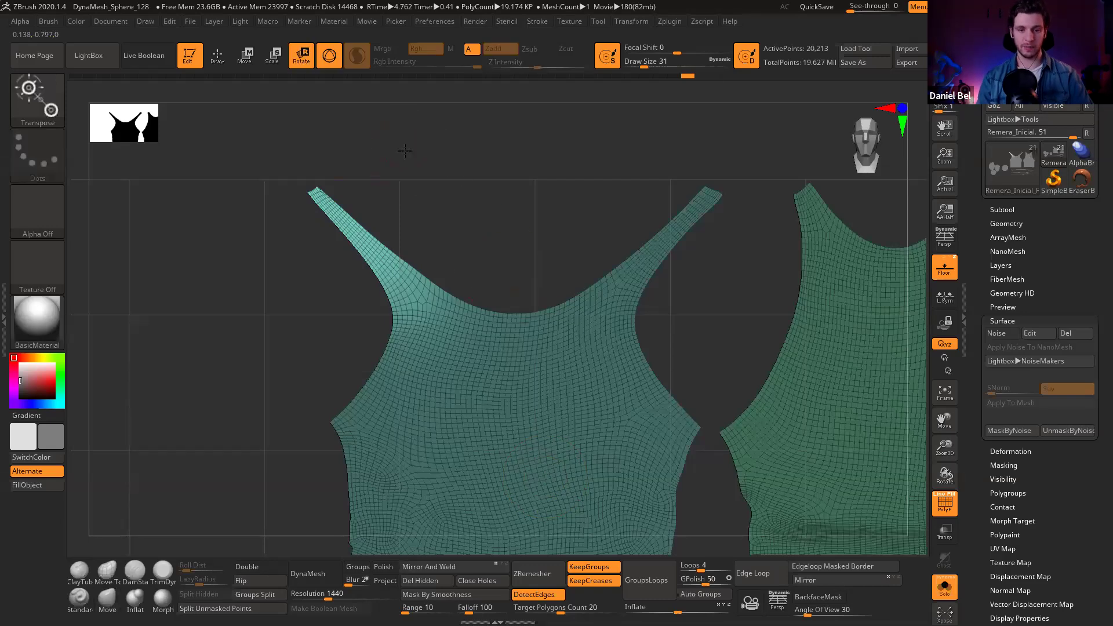
pyautogui.click(327, 61)
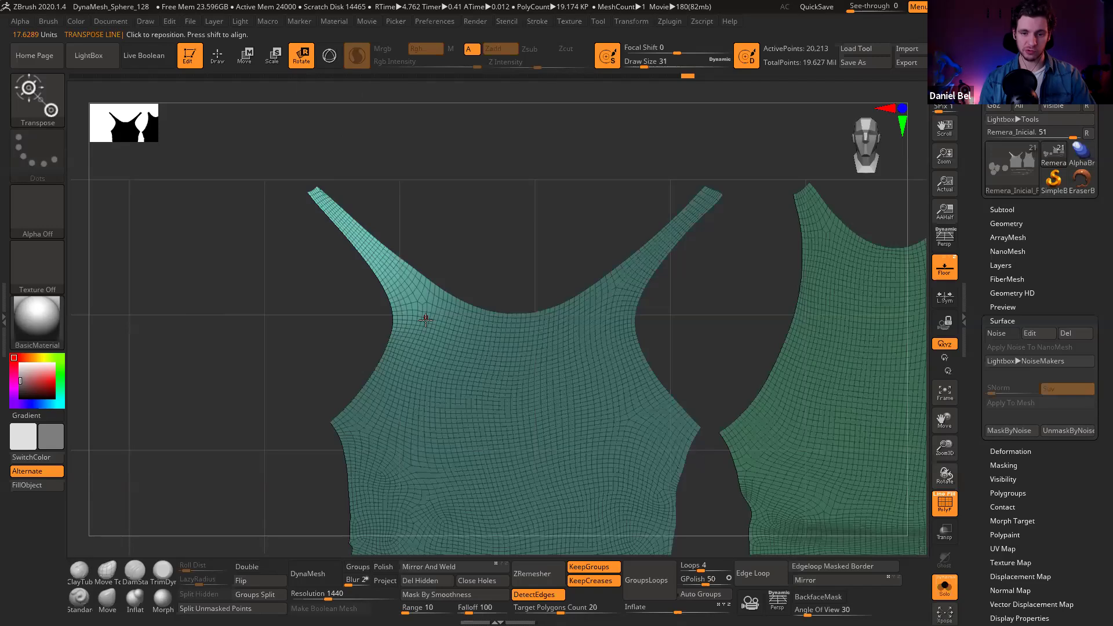
pyautogui.moveTo(426, 324)
pyautogui.mouseDown()
pyautogui.moveTo(293, 143)
pyautogui.moveTo(393, 106)
pyautogui.mouseUp()
pyautogui.keyDown('alt'); pyautogui.moveTo(523, 185); pyautogui.dragTo(354, 230, button='right'); pyautogui.keyUp('alt')
pyautogui.moveTo(341, 235); pyautogui.dragTo(388, 527)
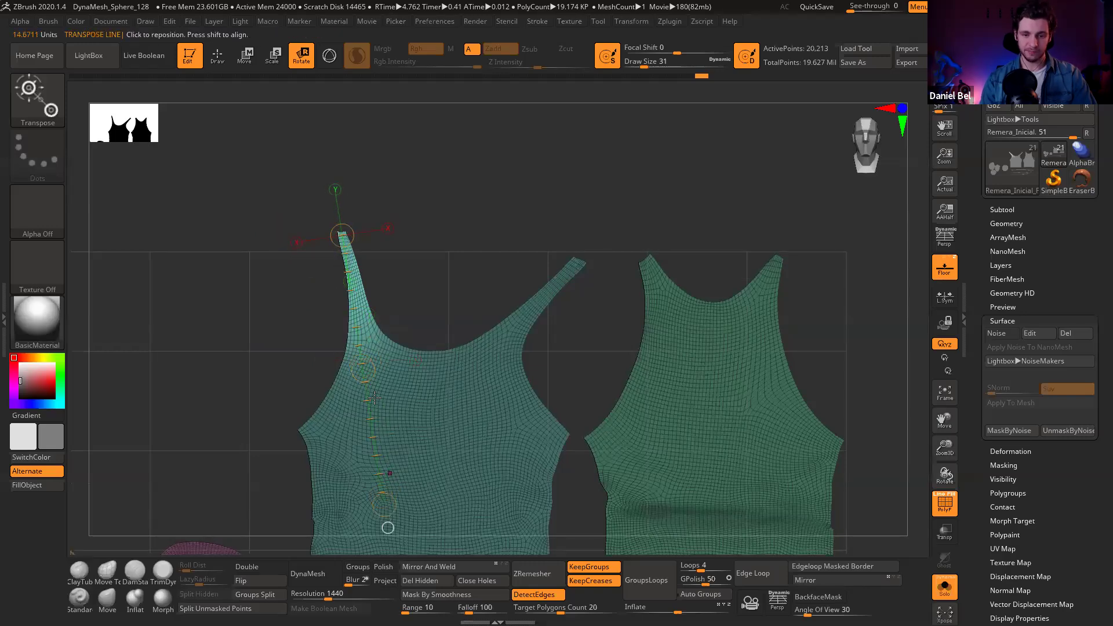
pyautogui.moveTo(368, 363); pyautogui.dragTo(360, 281)
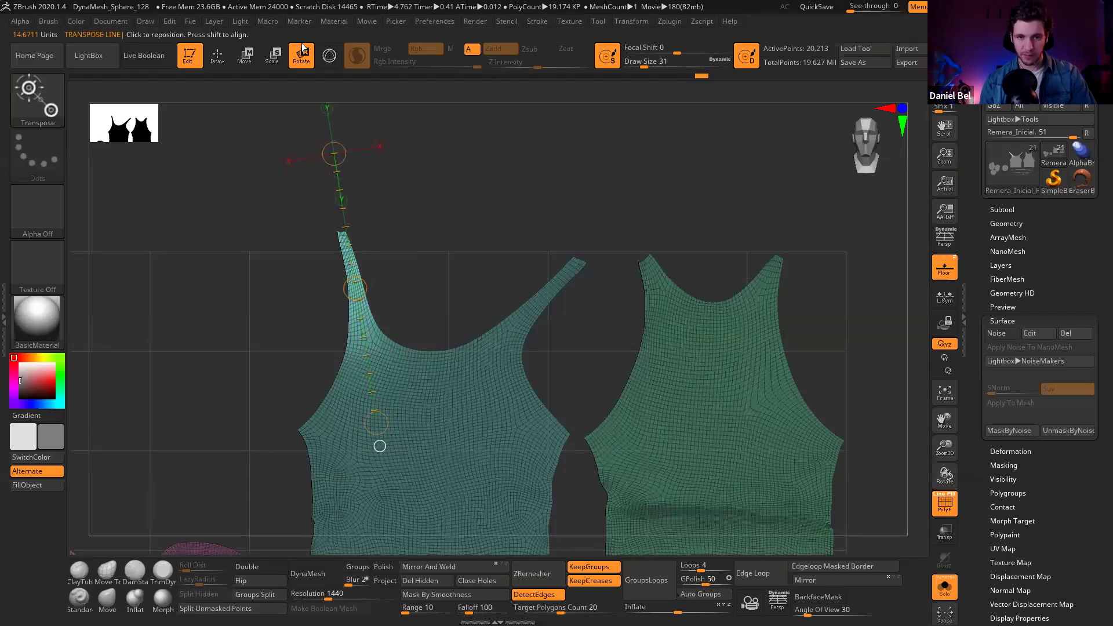
pyautogui.press('w')
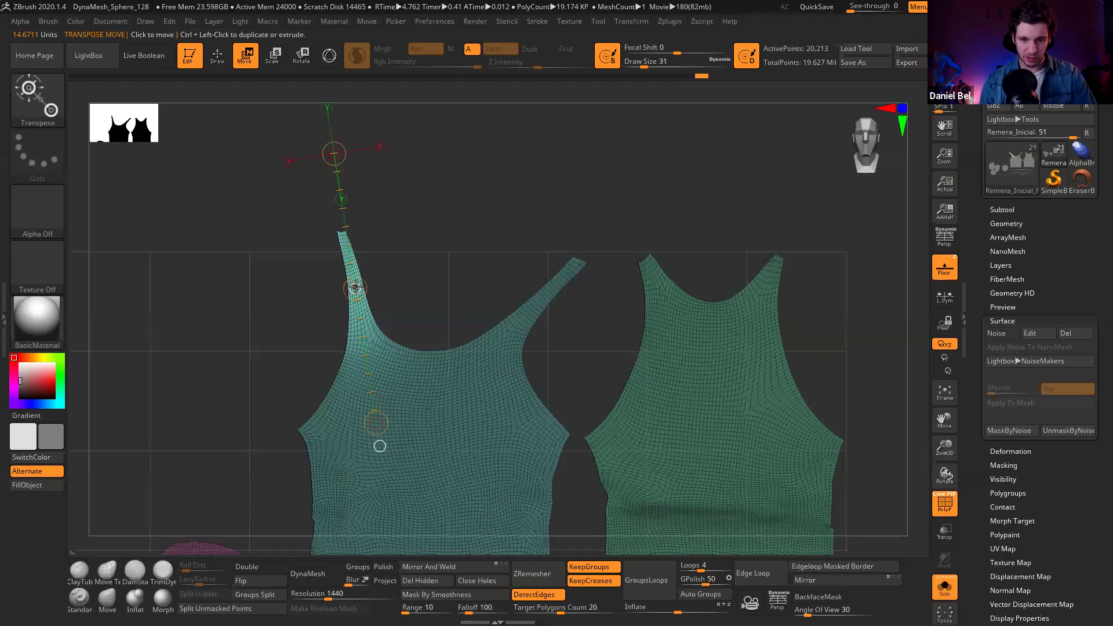
pyautogui.moveTo(356, 287); pyautogui.dragTo(347, 293)
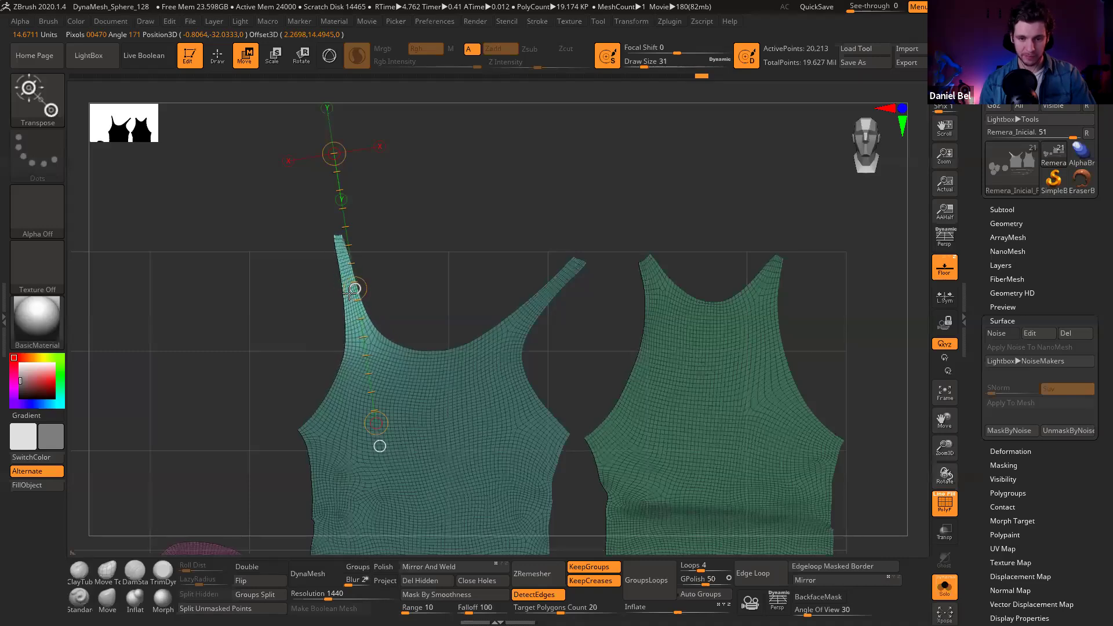
pyautogui.hotkey('ctrl', 'z')
pyautogui.hotkey('ctrl', 'z')
pyautogui.hotkey('ctrl', 'z')
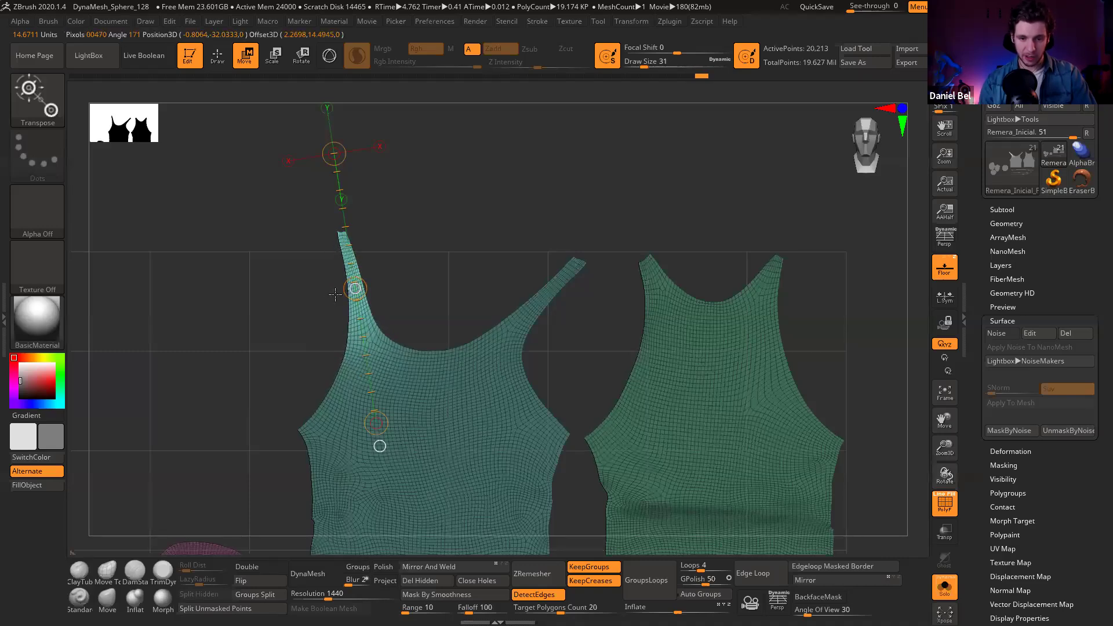
pyautogui.hotkey('ctrl', 'z')
pyautogui.hotkey('ctrl', 'z')
pyautogui.hotkey('ctrl', 'z')
pyautogui.hotkey('ctrl', 'z')
pyautogui.hotkey('ctrl', 'z')
pyautogui.hotkey('ctrl', 'z')
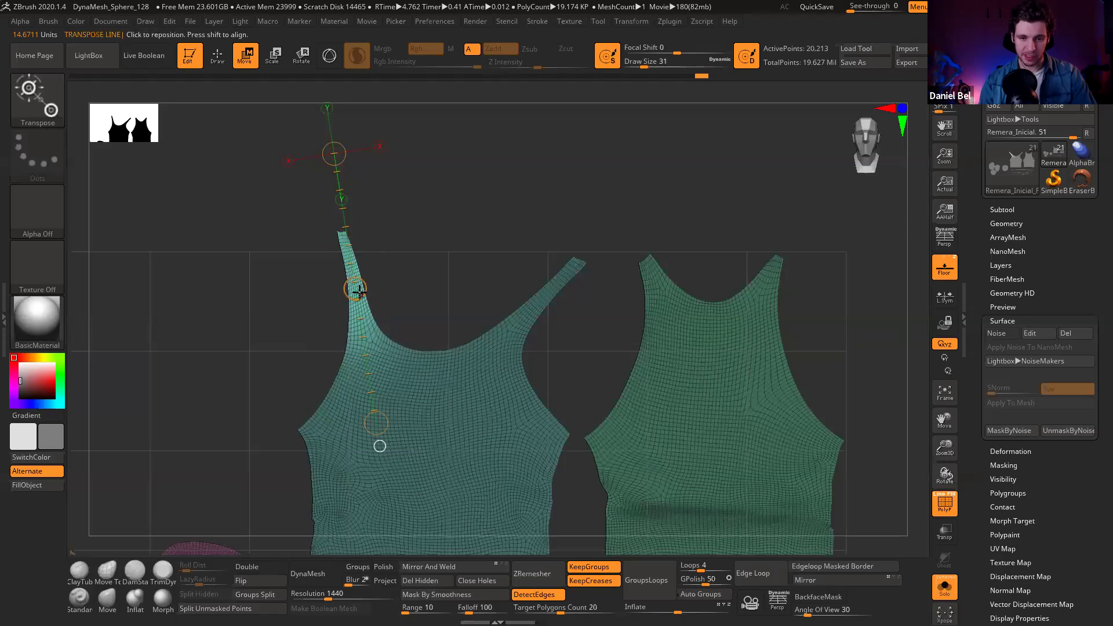
# Step: Shift the left strap slightly outward and rotate its tip inward until the strap stands vertical
pyautogui.moveTo(354, 290); pyautogui.dragTo(351, 292)
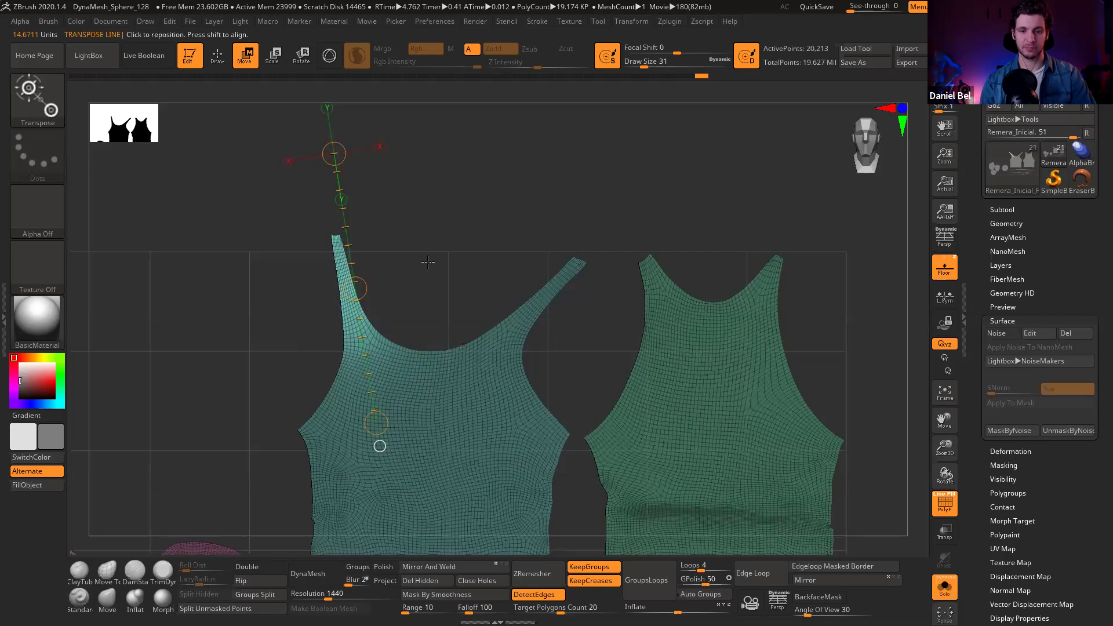
pyautogui.moveTo(358, 348); pyautogui.dragTo(323, 182)
pyautogui.press('r')
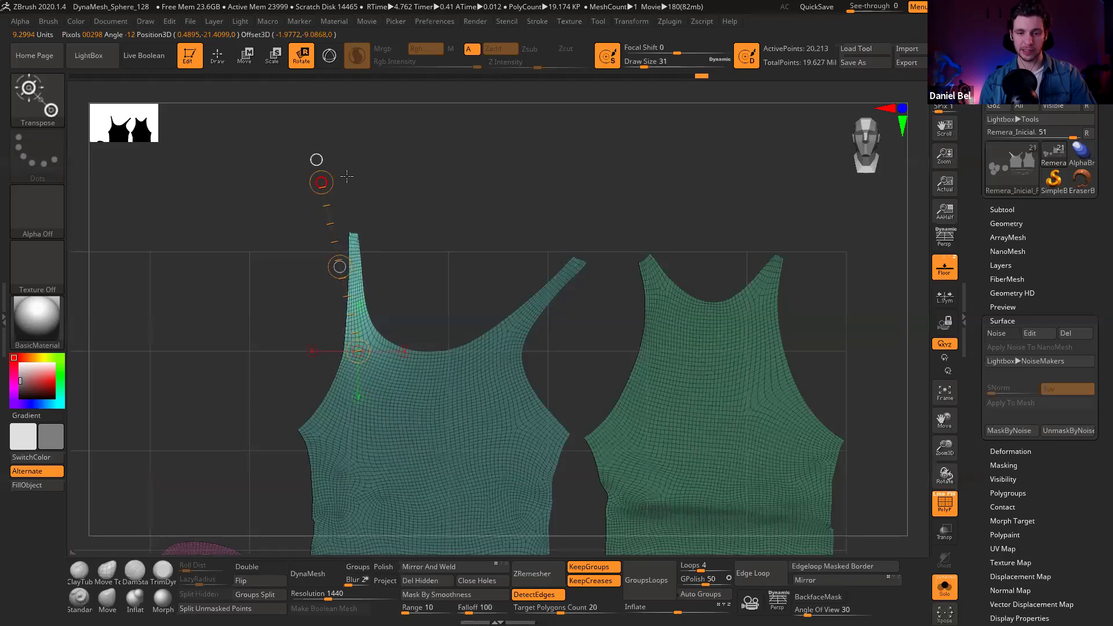
pyautogui.press('q')
# Step: Isolate the blue island's right shoulder strap by masking everything else, with a softened mask edge toward the torso
pyautogui.keyDown('ctrl'); pyautogui.moveTo(456, 277); pyautogui.dragTo(439, 272, button='right'); pyautogui.keyUp('ctrl')
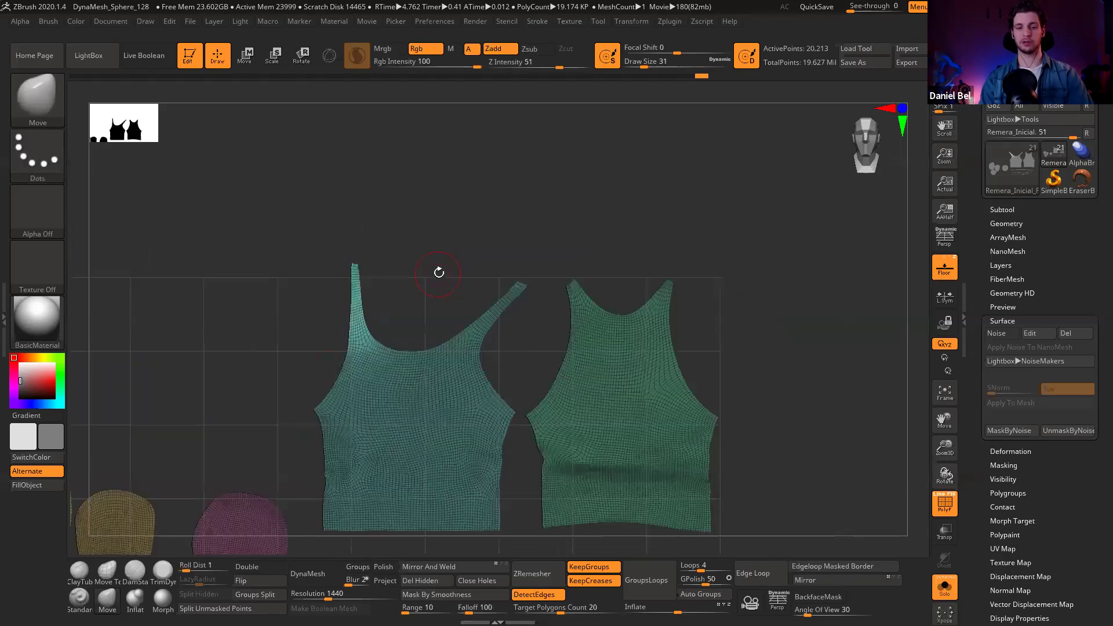
pyautogui.moveTo(415, 182)
pyautogui.keyDown('ctrl'); pyautogui.mouseDown(button='right')
pyautogui.moveTo(385, 187)
pyautogui.moveTo(366, 213)
pyautogui.moveTo(293, 216)
pyautogui.mouseUp(button='right'); pyautogui.keyUp('ctrl')
pyautogui.moveTo(334, 261)
pyautogui.keyDown('ctrl'); pyautogui.mouseDown()
pyautogui.moveTo(350, 315)
pyautogui.moveTo(442, 151)
pyautogui.moveTo(375, 286)
pyautogui.mouseUp(); pyautogui.keyUp('ctrl')
pyautogui.keyDown('ctrl'); pyautogui.click(375, 286); pyautogui.keyUp('ctrl')
pyautogui.keyDown('ctrl'); pyautogui.click(445, 295); pyautogui.keyUp('ctrl')
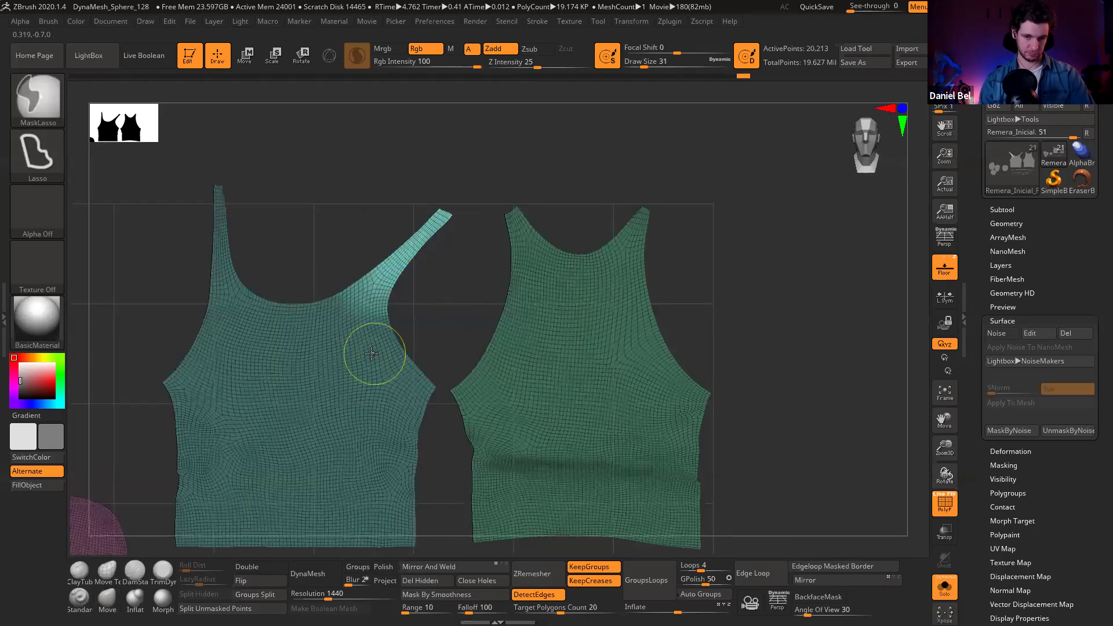
pyautogui.hotkey('ctrl', 'i')
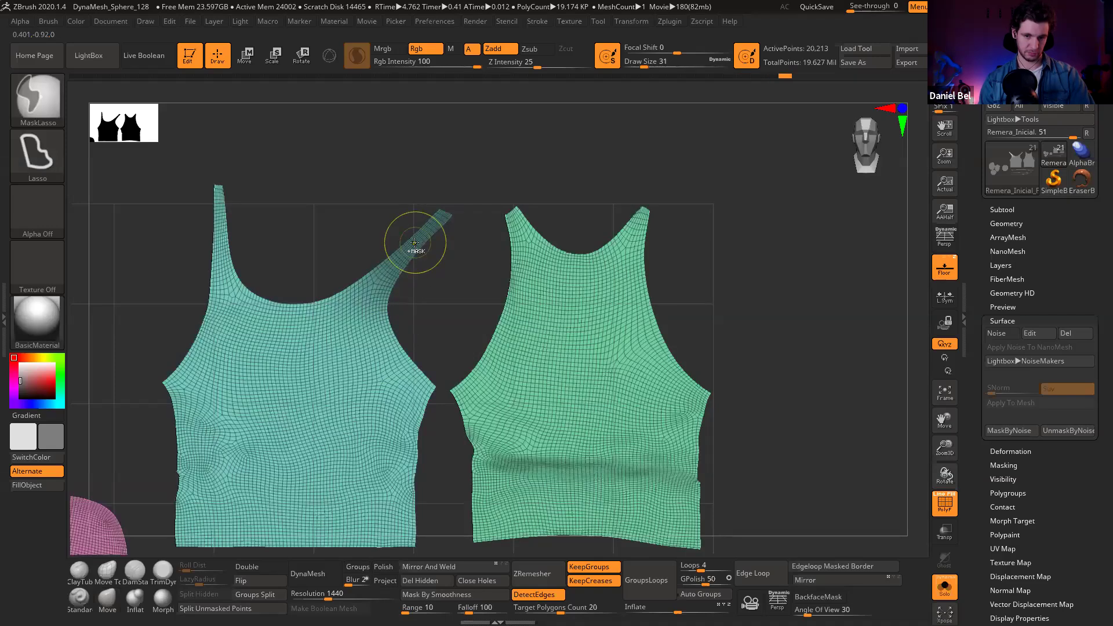
pyautogui.hotkey('ctrl', 'i')
# Step: Rotate the right shoulder strap of the blue island upright with transpose lines so it runs parallel to the left strap
pyautogui.press('r')
pyautogui.moveTo(353, 315)
pyautogui.mouseDown()
pyautogui.moveTo(441, 167)
pyautogui.moveTo(365, 158)
pyautogui.moveTo(377, 203)
pyautogui.moveTo(327, 466)
pyautogui.mouseUp()
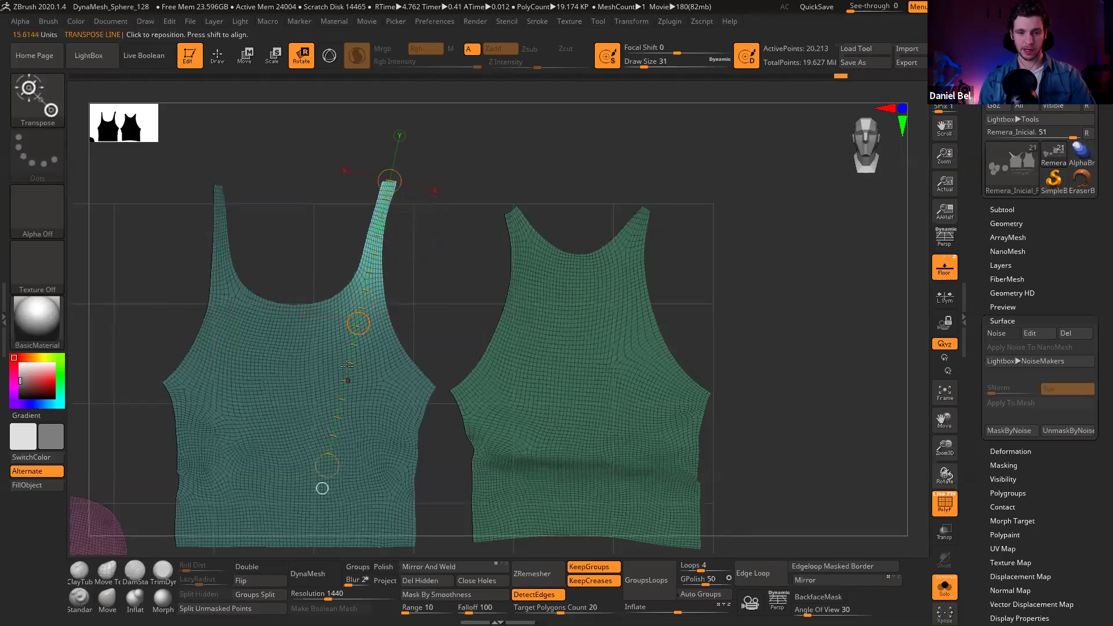
pyautogui.moveTo(365, 316); pyautogui.dragTo(377, 234)
pyautogui.press('w')
pyautogui.moveTo(373, 295)
pyautogui.mouseDown()
pyautogui.moveTo(398, 166)
pyautogui.moveTo(375, 165)
pyautogui.moveTo(364, 194)
pyautogui.moveTo(374, 225)
pyautogui.mouseUp()
pyautogui.press('r')
pyautogui.press('w')
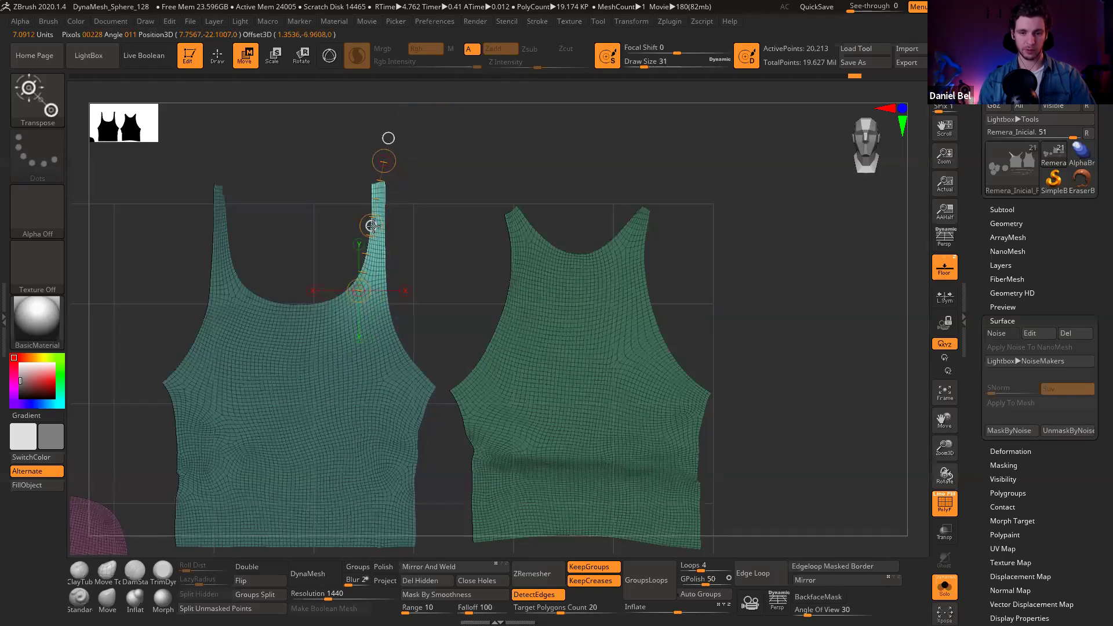
pyautogui.press('q')
# Step: Clear the mask and unflatten the tank top's UVs with UV Master
pyautogui.keyDown('ctrl'); pyautogui.moveTo(435, 162); pyautogui.dragTo(417, 268); pyautogui.keyUp('ctrl')
pyautogui.keyDown('ctrl'); pyautogui.moveTo(414, 173); pyautogui.dragTo(402, 180, button='right'); pyautogui.keyUp('ctrl')
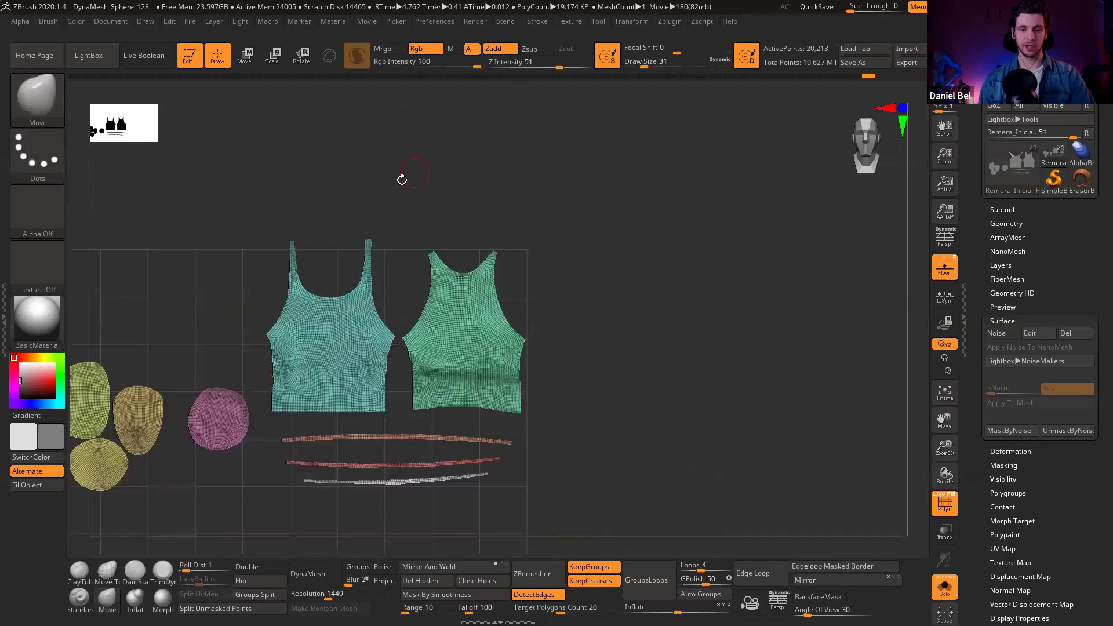
pyautogui.click(633, 22)
pyautogui.moveTo(659, 23)
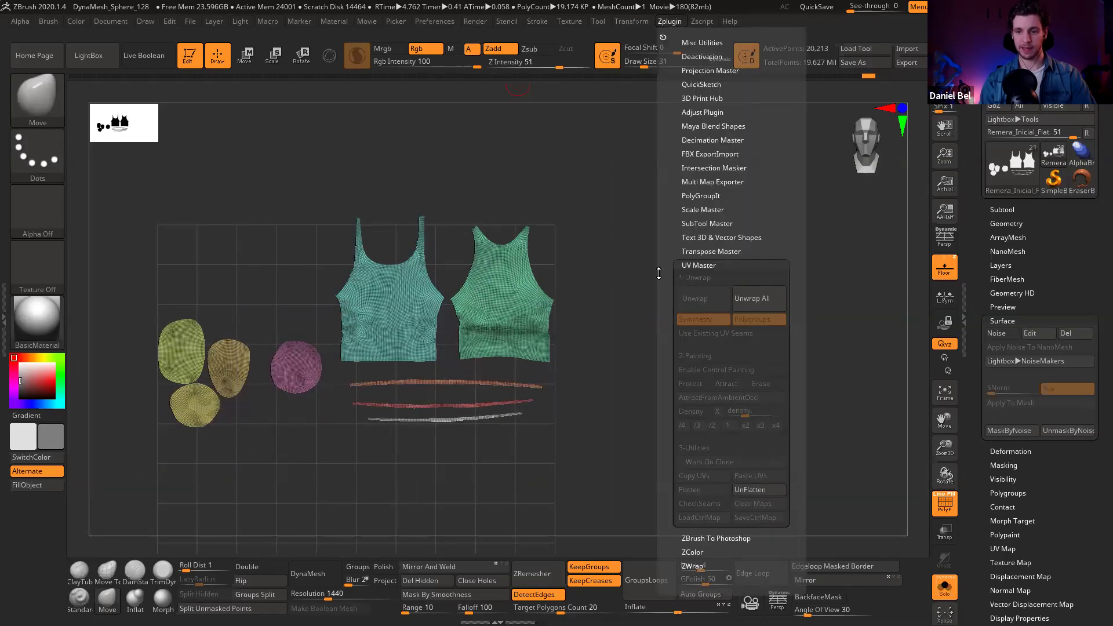
pyautogui.click(749, 490)
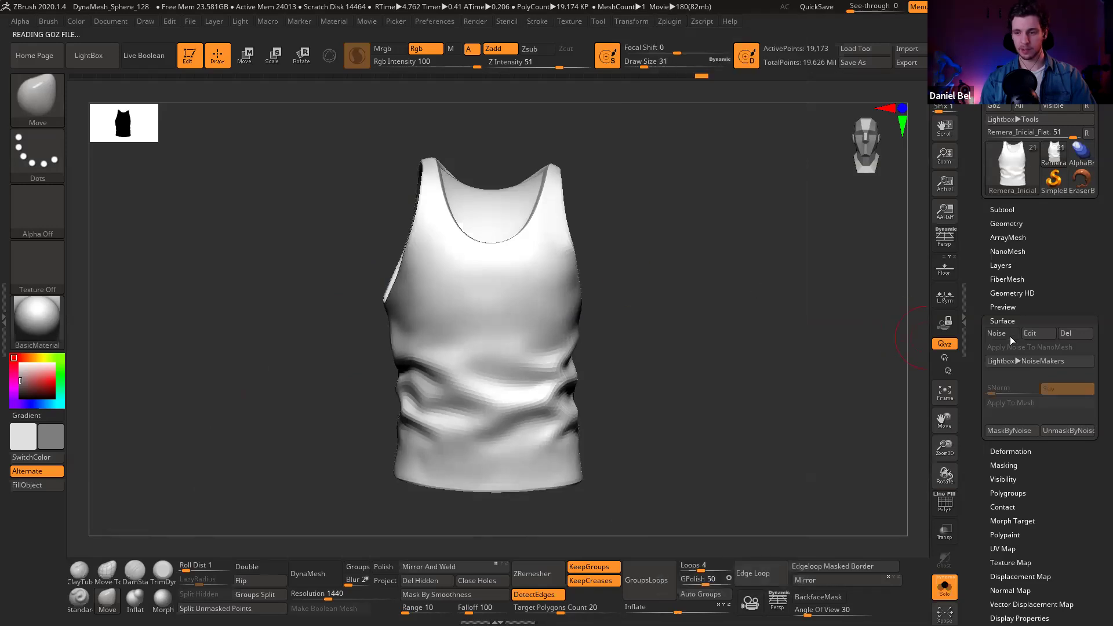
# Step: Turn the surface noise back on and inspect how the knit pattern follows the straps, neckline and folds
pyautogui.click(1000, 334)
pyautogui.moveTo(712, 289); pyautogui.dragTo(739, 325)
pyautogui.moveTo(739, 324); pyautogui.dragTo(687, 306)
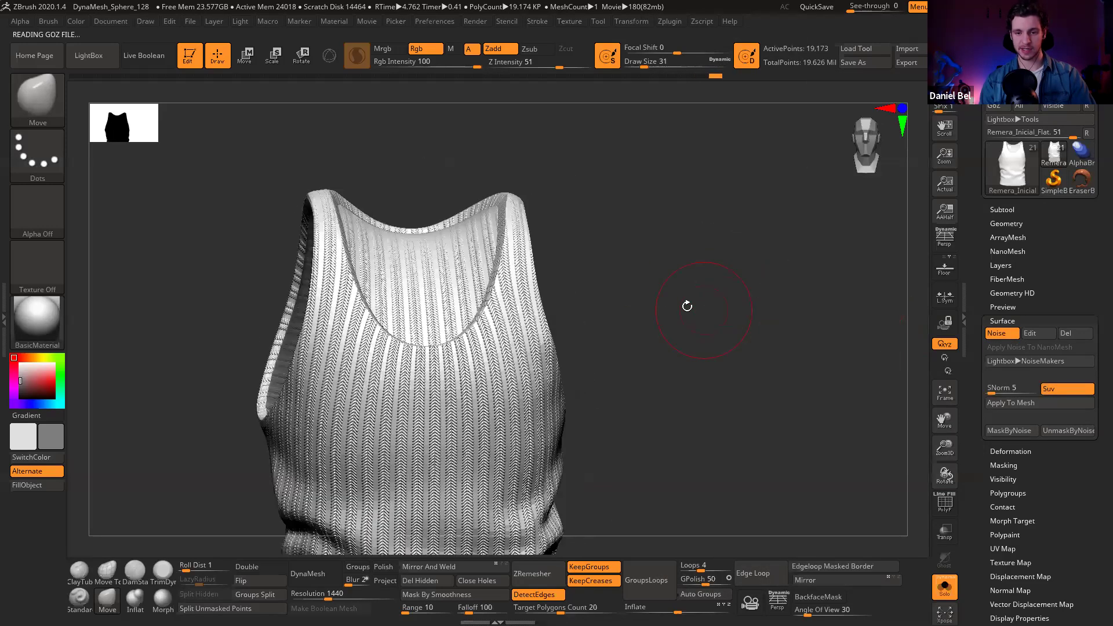
pyautogui.moveTo(673, 370)
pyautogui.keyDown('alt'); pyautogui.mouseDown()
pyautogui.moveTo(633, 283)
pyautogui.moveTo(620, 197)
pyautogui.mouseUp(); pyautogui.keyUp('alt')
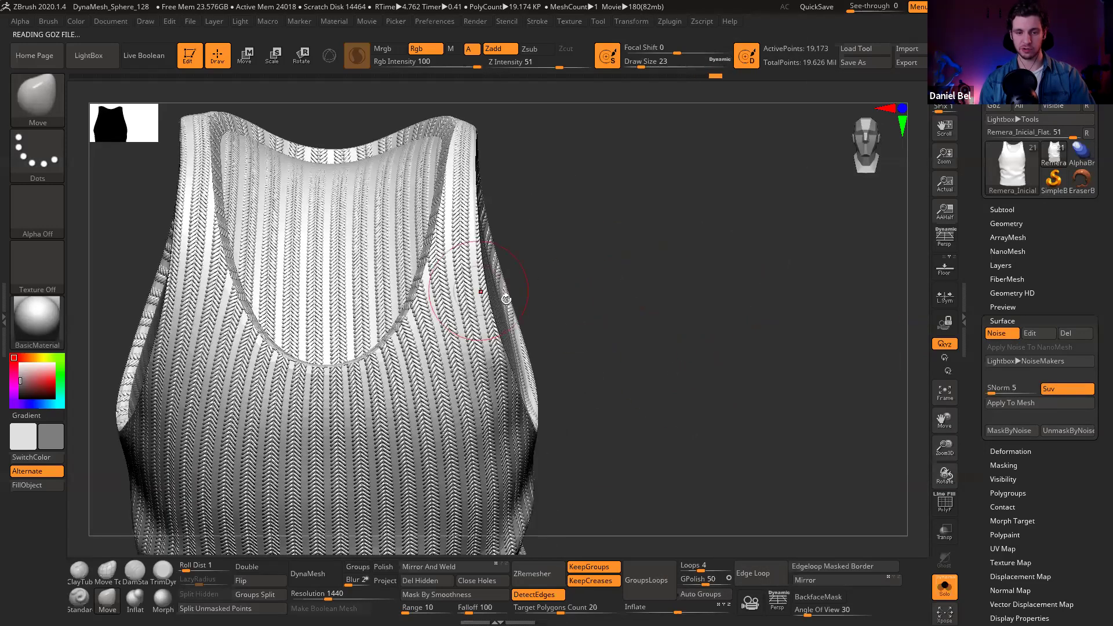
pyautogui.moveTo(561, 295); pyautogui.dragTo(435, 258)
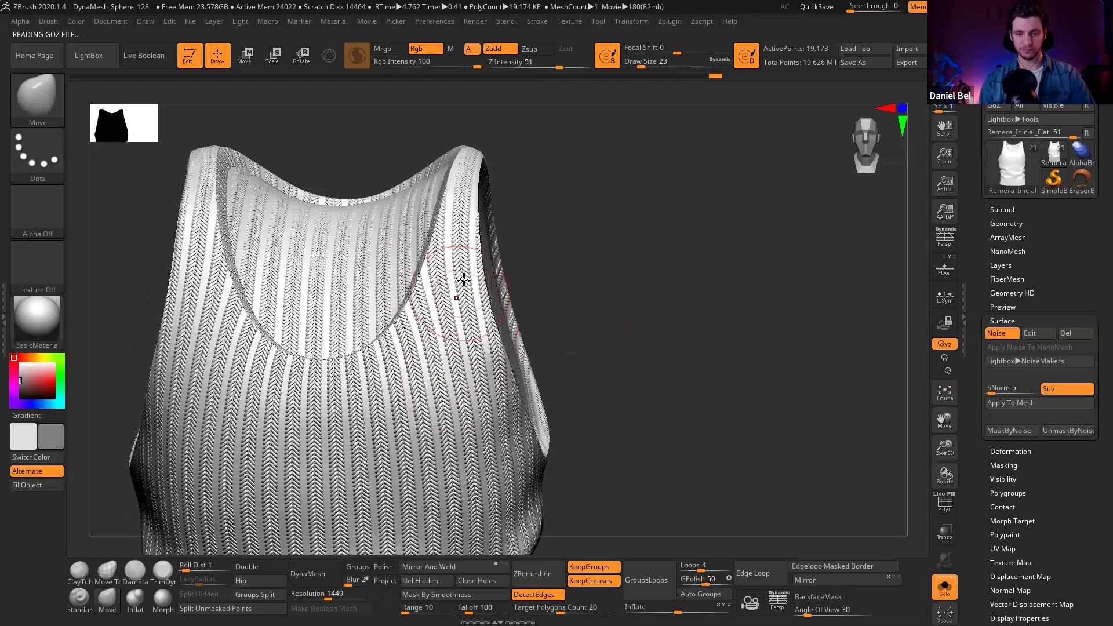
pyautogui.moveTo(596, 232); pyautogui.dragTo(595, 206)
pyautogui.moveTo(537, 249); pyautogui.dragTo(590, 252)
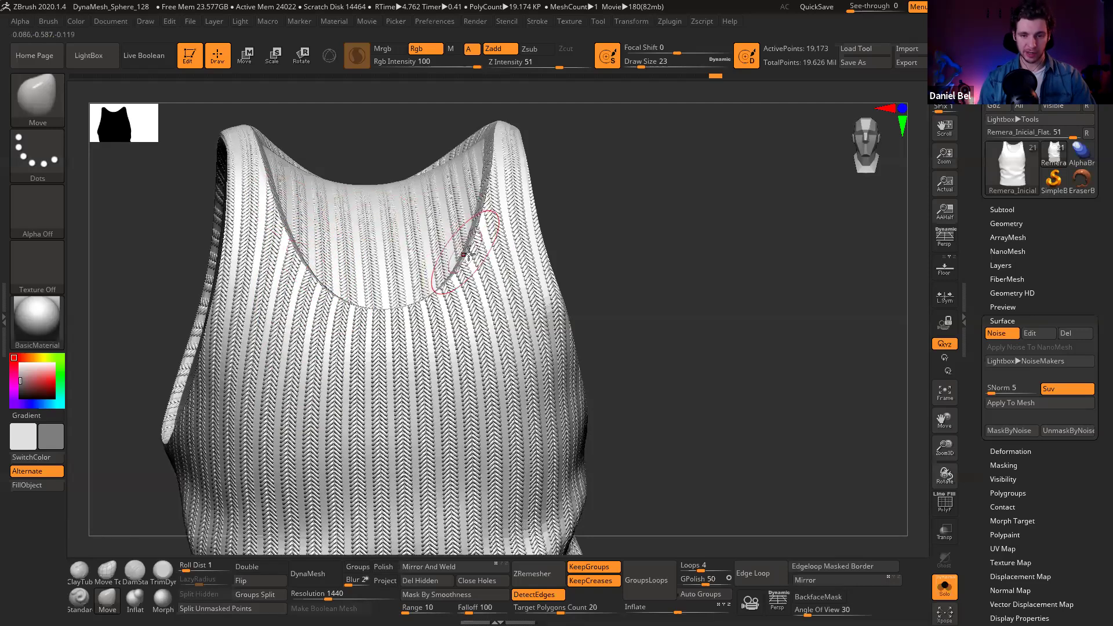
pyautogui.moveTo(584, 216); pyautogui.dragTo(586, 251)
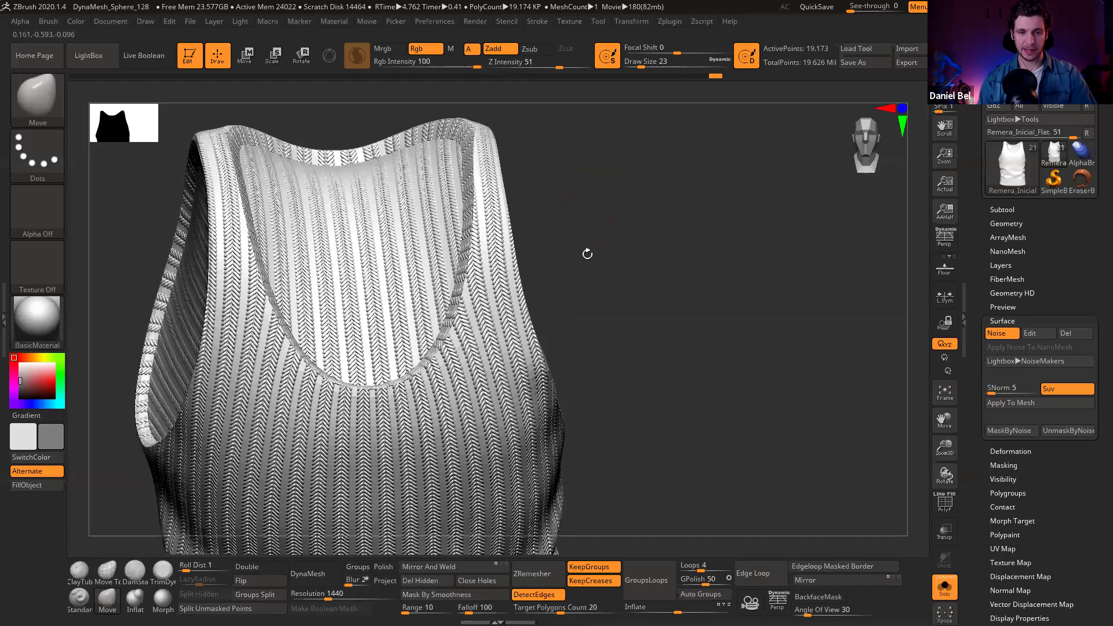
pyautogui.press('f')
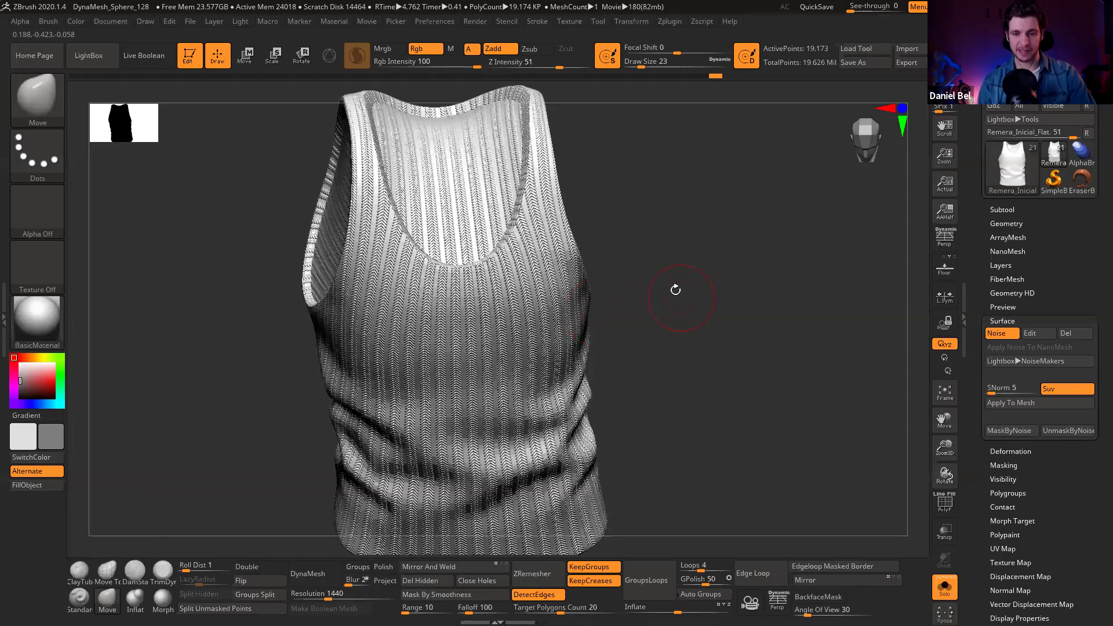
pyautogui.keyDown('alt'); pyautogui.moveTo(675, 290); pyautogui.dragTo(671, 296); pyautogui.keyUp('alt')
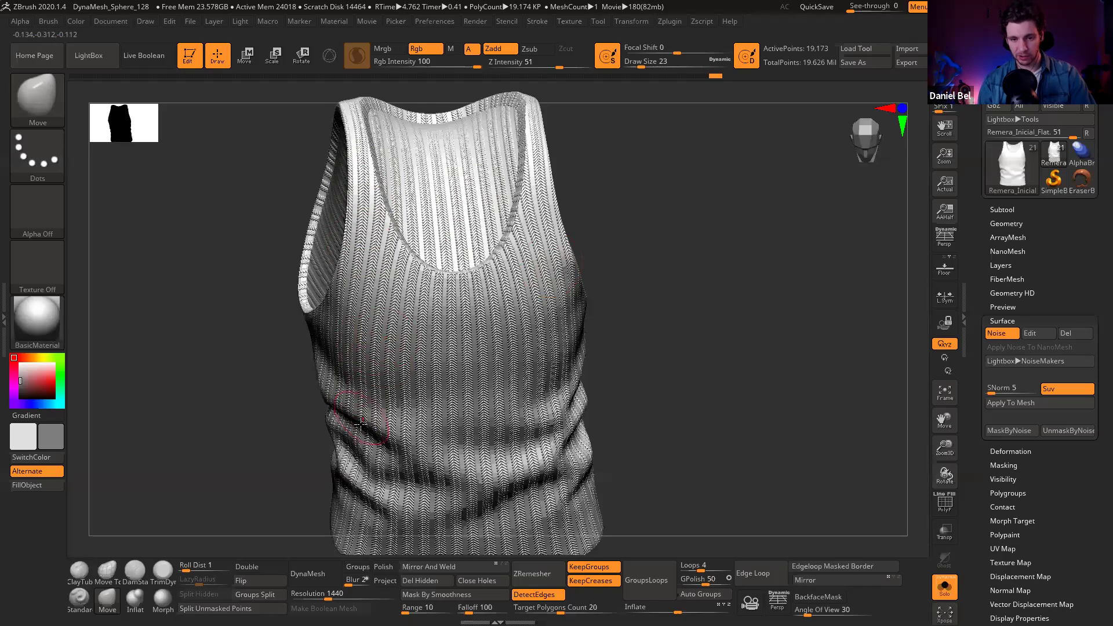
pyautogui.moveTo(646, 249); pyautogui.dragTo(725, 263)
# Step: Try applying the surface noise to the tank top without subdividing it, and undo the result
pyautogui.click(1025, 226)
pyautogui.moveTo(688, 301); pyautogui.dragTo(709, 313)
pyautogui.moveTo(699, 344); pyautogui.dragTo(1017, 221)
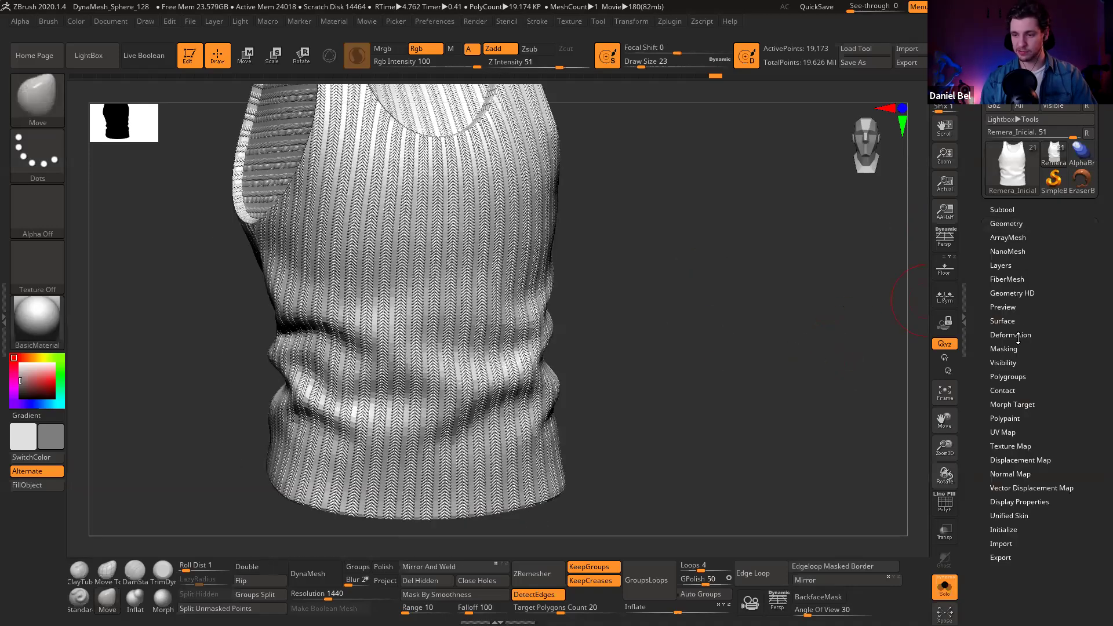
pyautogui.click(1006, 223)
pyautogui.click(1009, 320)
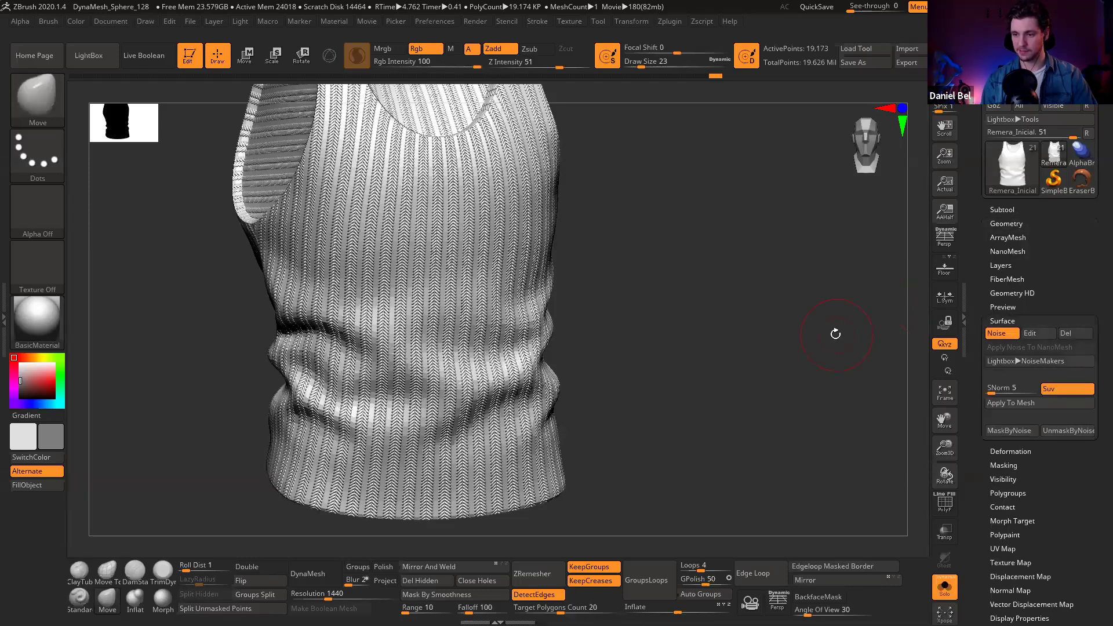
pyautogui.click(1010, 403)
pyautogui.hotkey('ctrl', 'z')
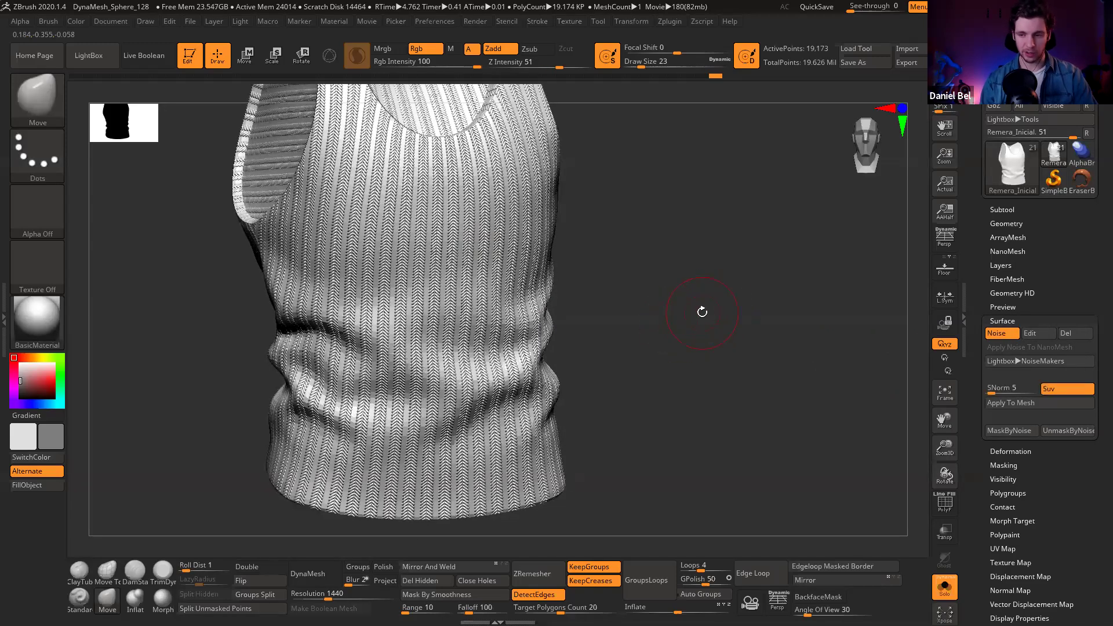
# Step: Subdivide the tank top mesh three times, to about 1.227 million points
pyautogui.press('ctrl')
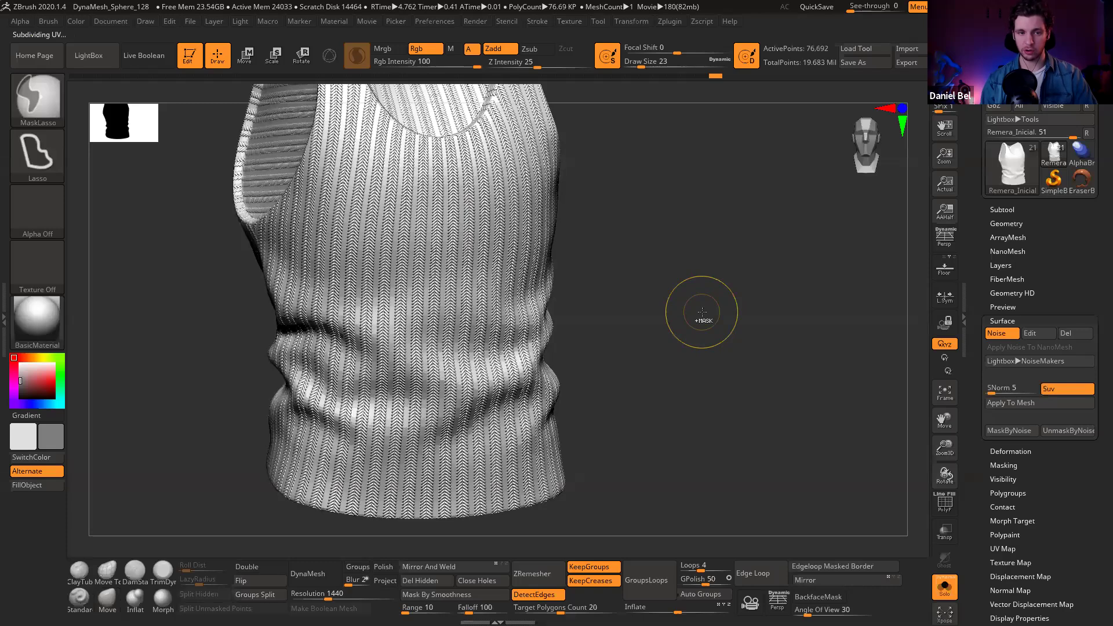
pyautogui.click(1022, 221)
pyautogui.keyDown('alt'); pyautogui.moveTo(749, 265); pyautogui.dragTo(856, 324); pyautogui.keyUp('alt')
# Step: Try applying the surface noise to the subdivided mesh, check the relief on the torso and undo it
pyautogui.click(1007, 321)
pyautogui.press('shift')
pyautogui.click(1010, 402)
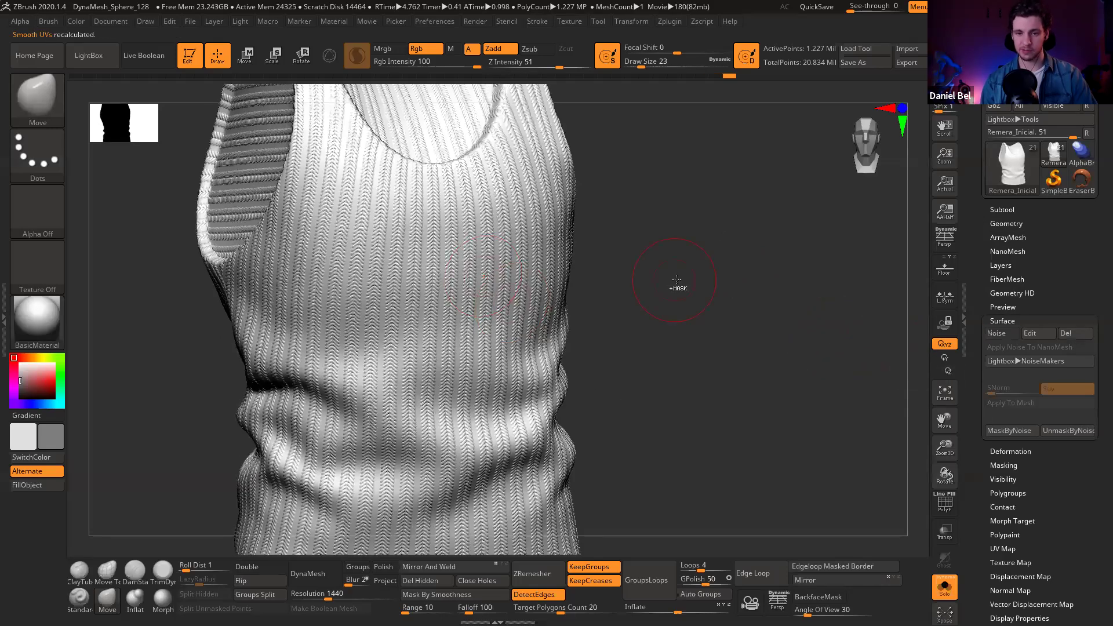
pyautogui.moveTo(705, 288)
pyautogui.mouseDown()
pyautogui.moveTo(679, 331)
pyautogui.moveTo(698, 286)
pyautogui.mouseUp()
# Step: Set the surface noise strength to -0.5 in NoiseMaker and accept the settings
pyautogui.click(1039, 333)
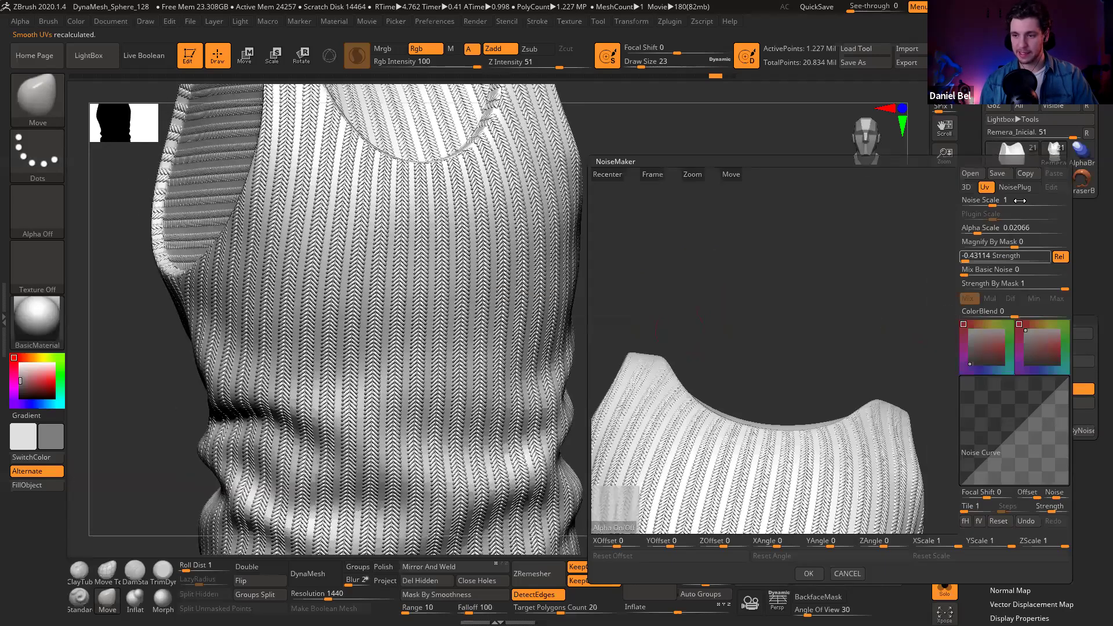
pyautogui.click(969, 257)
pyautogui.write('0.5')
pyautogui.press('Return')
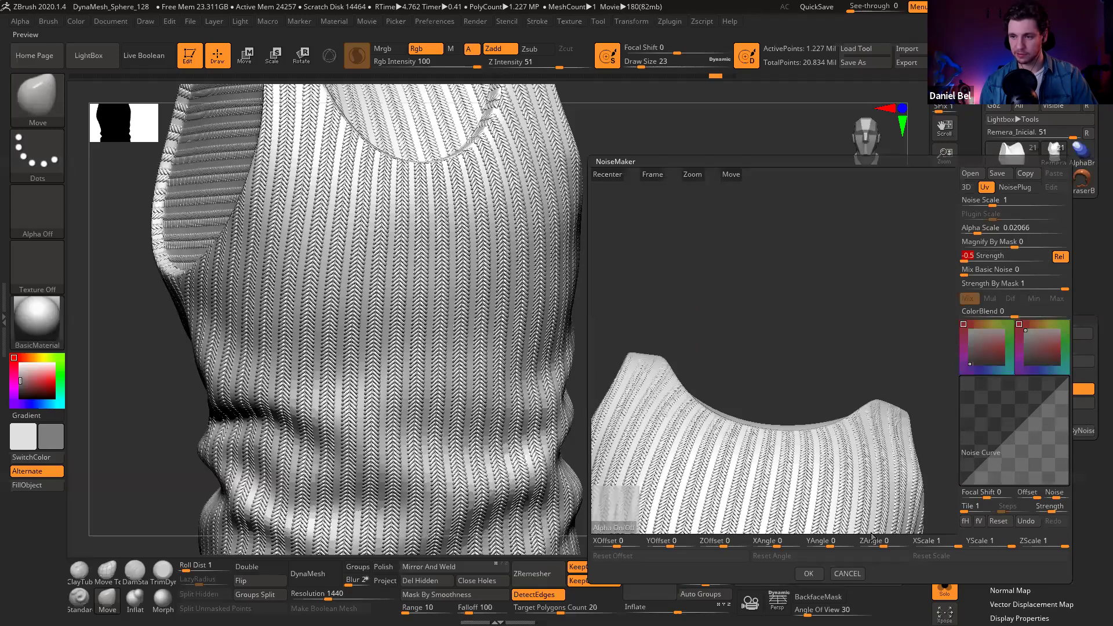
pyautogui.click(808, 573)
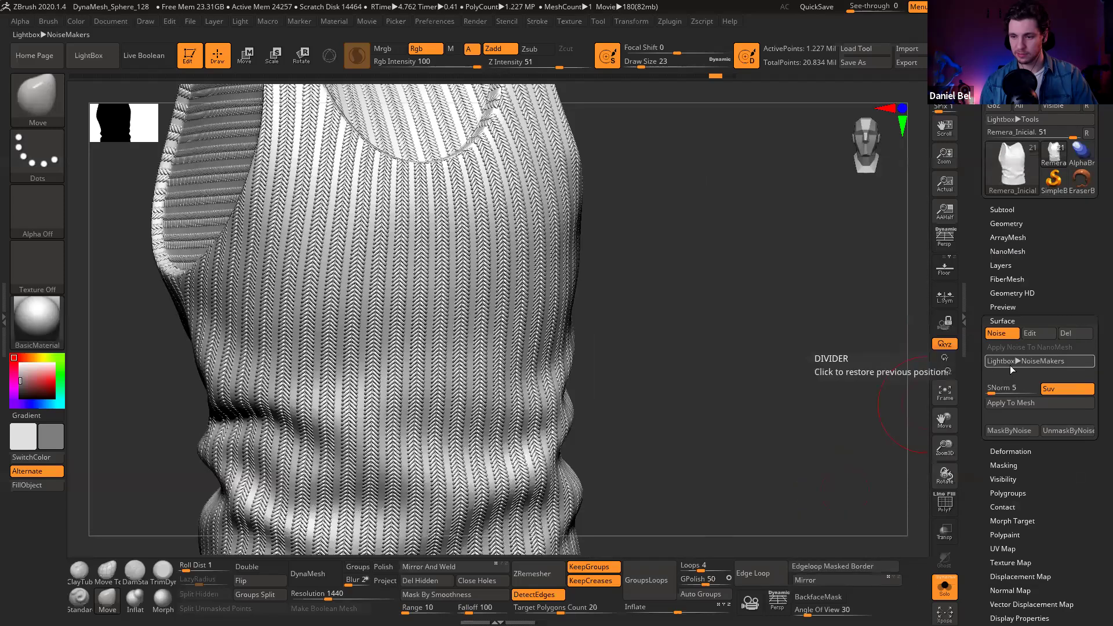
# Step: Try applying the -0.5 strength surface noise to the mesh, check the relief around the neckline, and undo it
pyautogui.click(1021, 403)
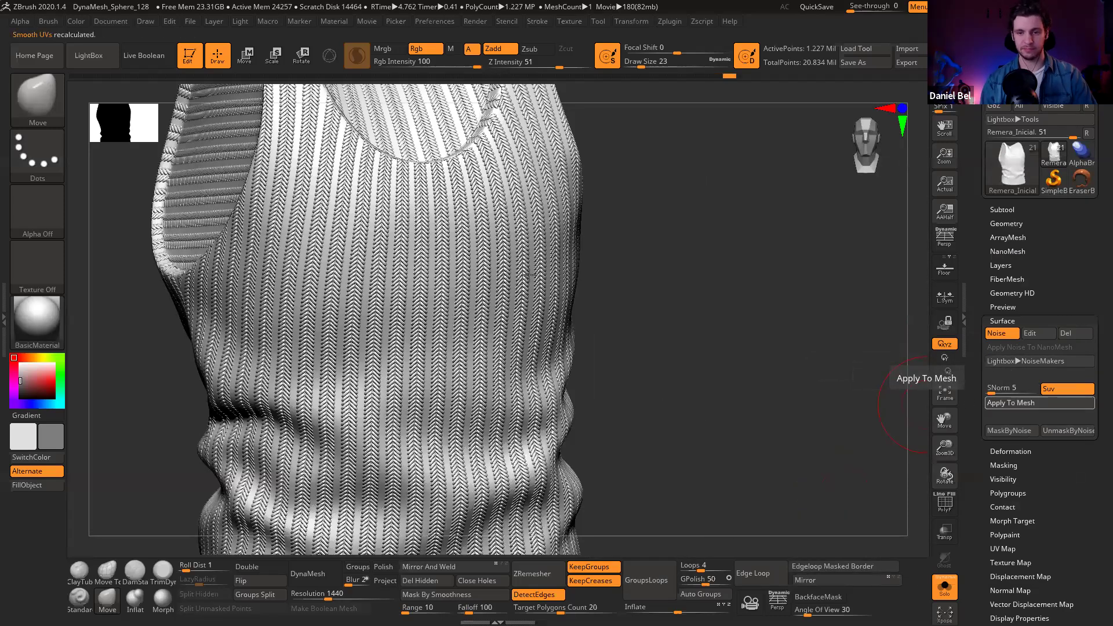
pyautogui.moveTo(697, 294)
pyautogui.mouseDown()
pyautogui.moveTo(720, 293)
pyautogui.moveTo(705, 294)
pyautogui.moveTo(709, 322)
pyautogui.mouseUp()
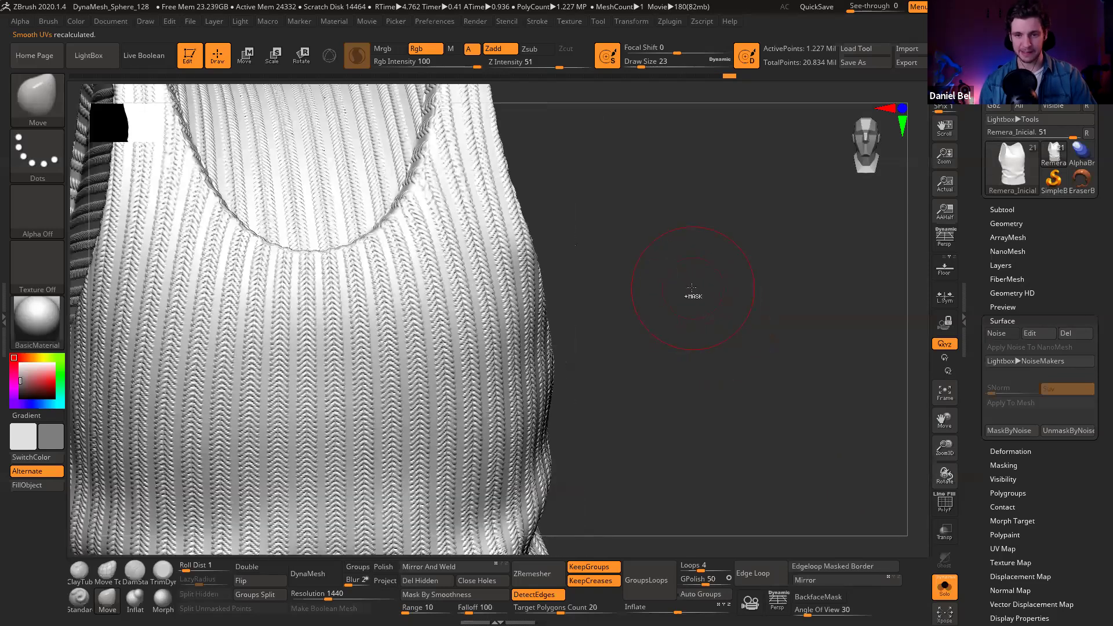
pyautogui.press('ctrl')
pyautogui.hotkey('ctrl', 'z')
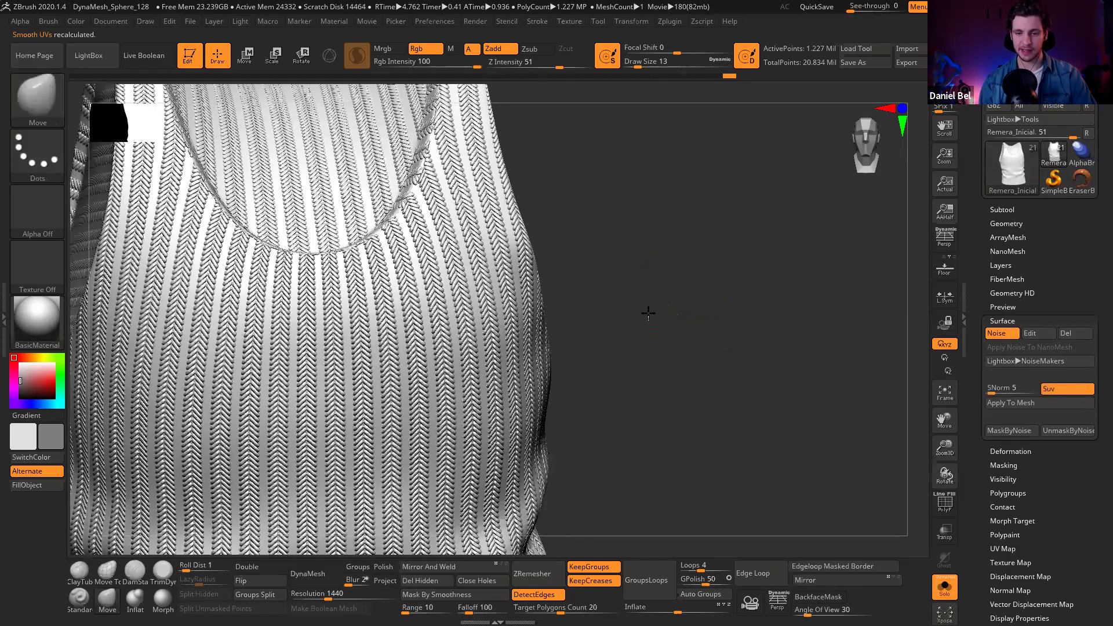
pyautogui.keyDown('alt'); pyautogui.moveTo(535, 273); pyautogui.dragTo(622, 249); pyautogui.keyUp('alt')
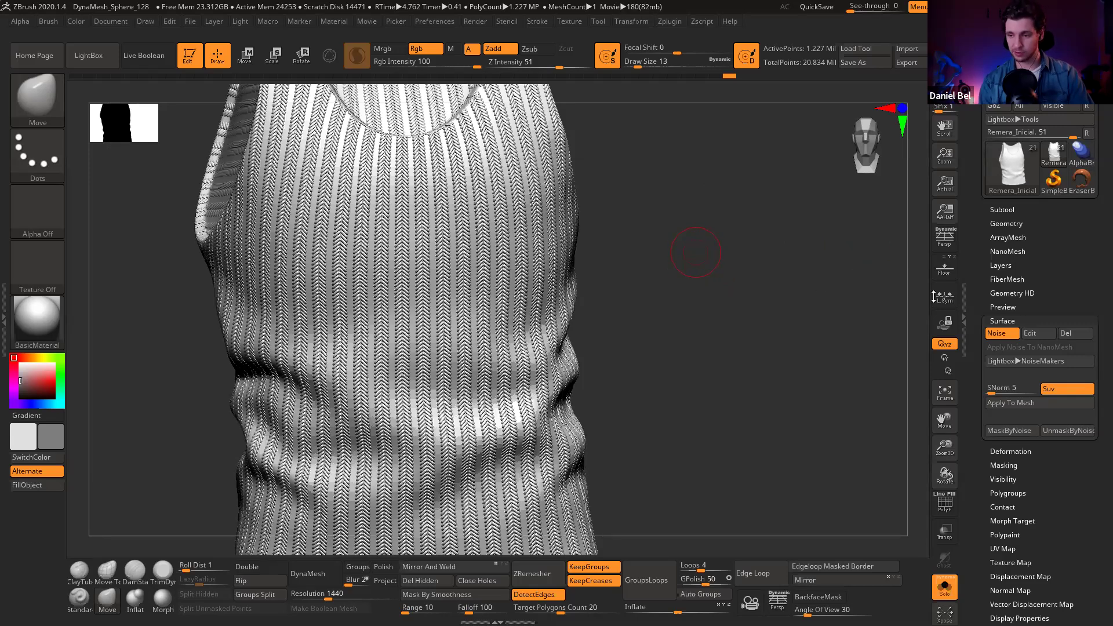
# Step: Create a new sculpting layer on the tank top and name it Textura
pyautogui.click(1005, 335)
pyautogui.click(1006, 335)
pyautogui.press('shift')
pyautogui.click(1005, 265)
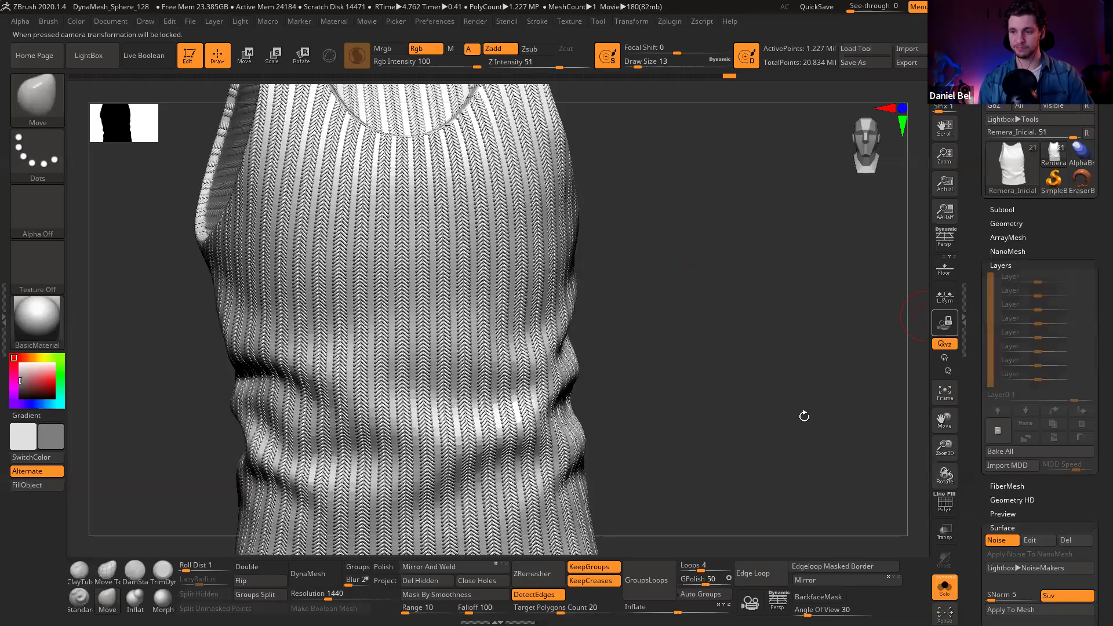
pyautogui.click(995, 429)
pyautogui.click(1025, 423)
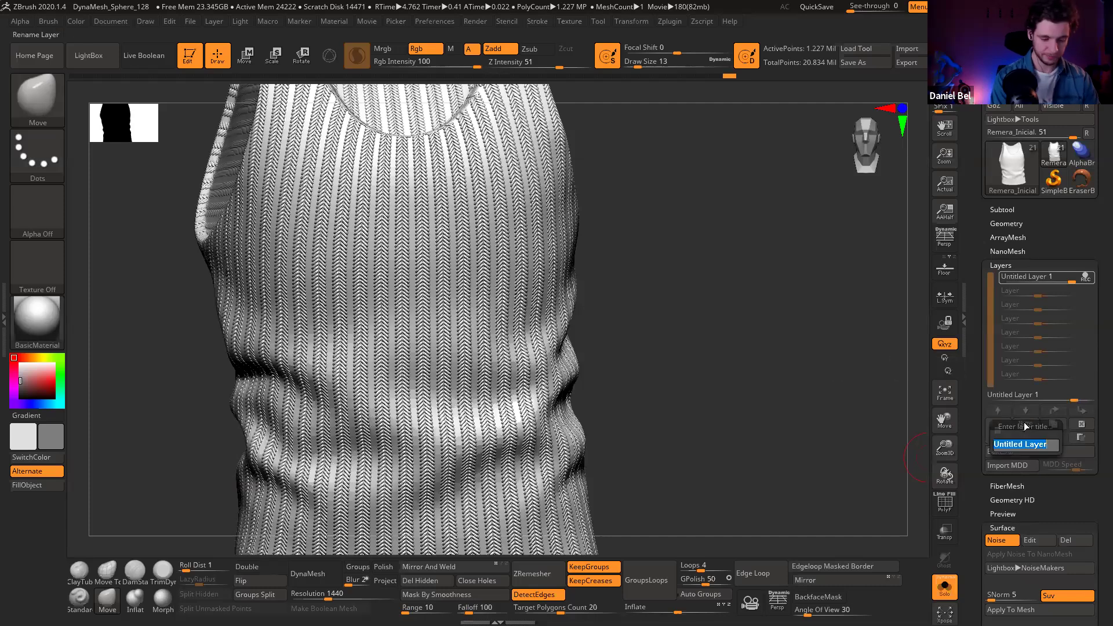
pyautogui.write('Texture')
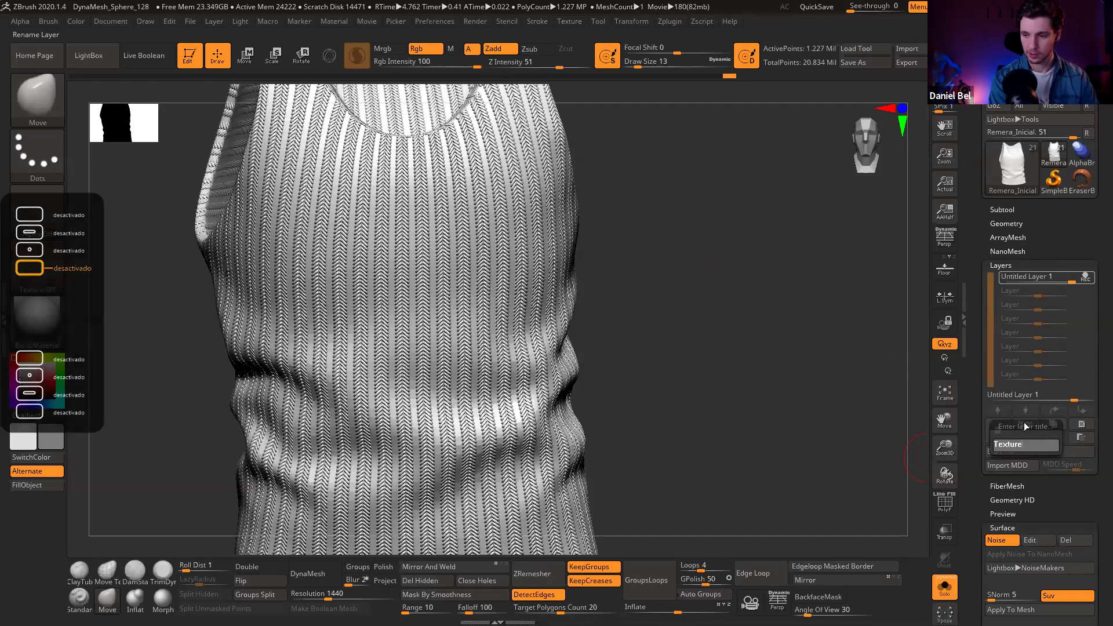
pyautogui.press('Return')
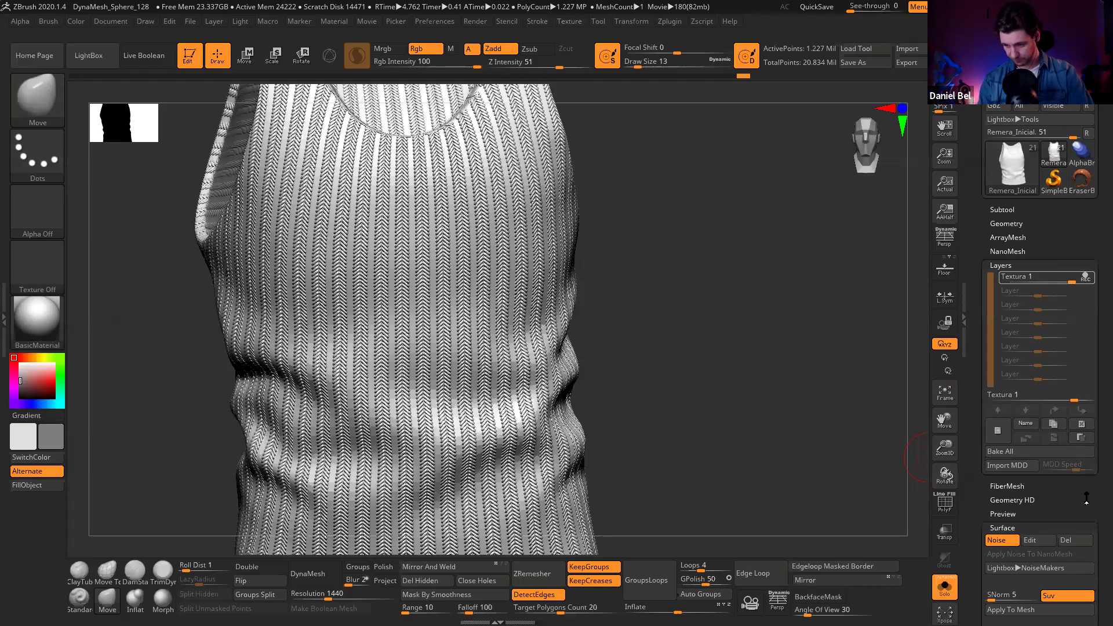
# Step: Apply the surface noise to the mesh on the Textura layer and stop recording the layer
pyautogui.scroll(-3, 1074, 442)
pyautogui.click(1044, 518)
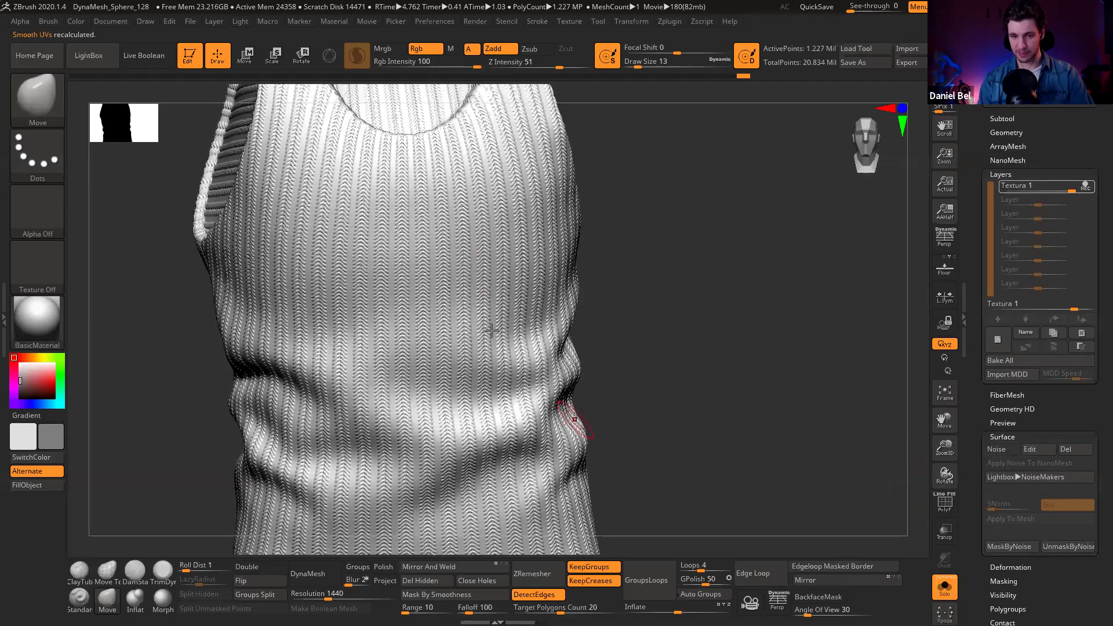
pyautogui.click(1087, 186)
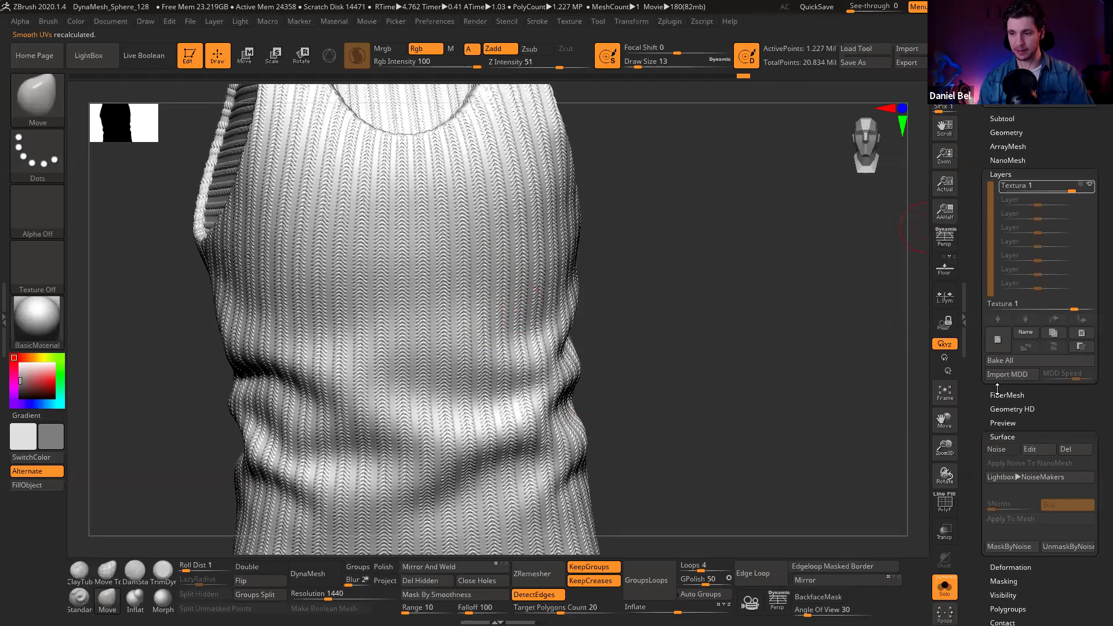
# Step: Set the Textura layer's intensity to 2 and inspect the knit relief on the tank top worn by the body
pyautogui.click(1021, 309)
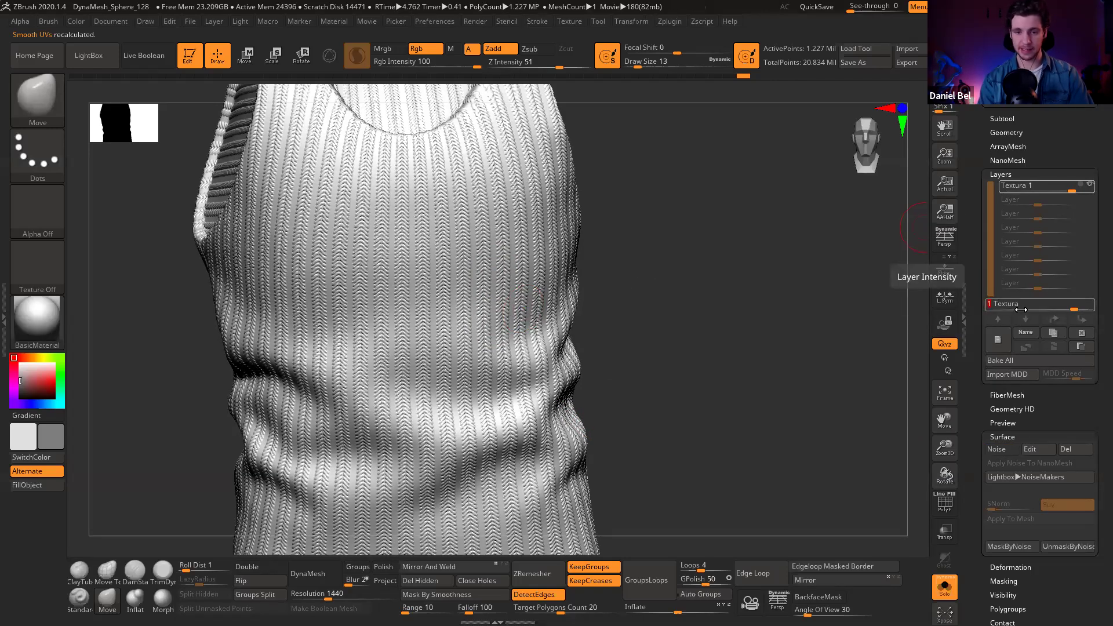
pyautogui.press('Return')
pyautogui.moveTo(736, 307)
pyautogui.keyDown('alt'); pyautogui.mouseDown()
pyautogui.moveTo(728, 234)
pyautogui.moveTo(669, 317)
pyautogui.mouseUp(); pyautogui.keyUp('alt')
pyautogui.moveTo(793, 281)
pyautogui.keyDown('shift'); pyautogui.mouseDown()
pyautogui.moveTo(766, 333)
pyautogui.moveTo(765, 323)
pyautogui.moveTo(715, 348)
pyautogui.moveTo(735, 342)
pyautogui.moveTo(841, 478)
pyautogui.mouseUp(); pyautogui.keyUp('shift')
pyautogui.moveTo(752, 435); pyautogui.dragTo(779, 379)
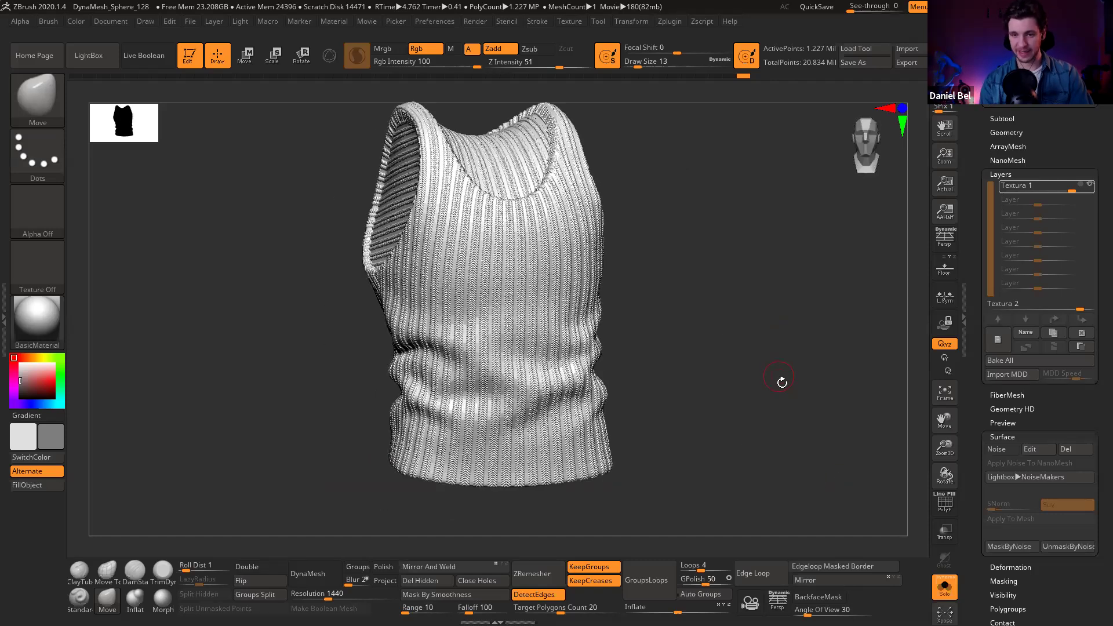
pyautogui.moveTo(725, 242)
pyautogui.mouseDown()
pyautogui.moveTo(772, 219)
pyautogui.moveTo(751, 255)
pyautogui.mouseUp()
pyautogui.moveTo(690, 183); pyautogui.dragTo(558, 266)
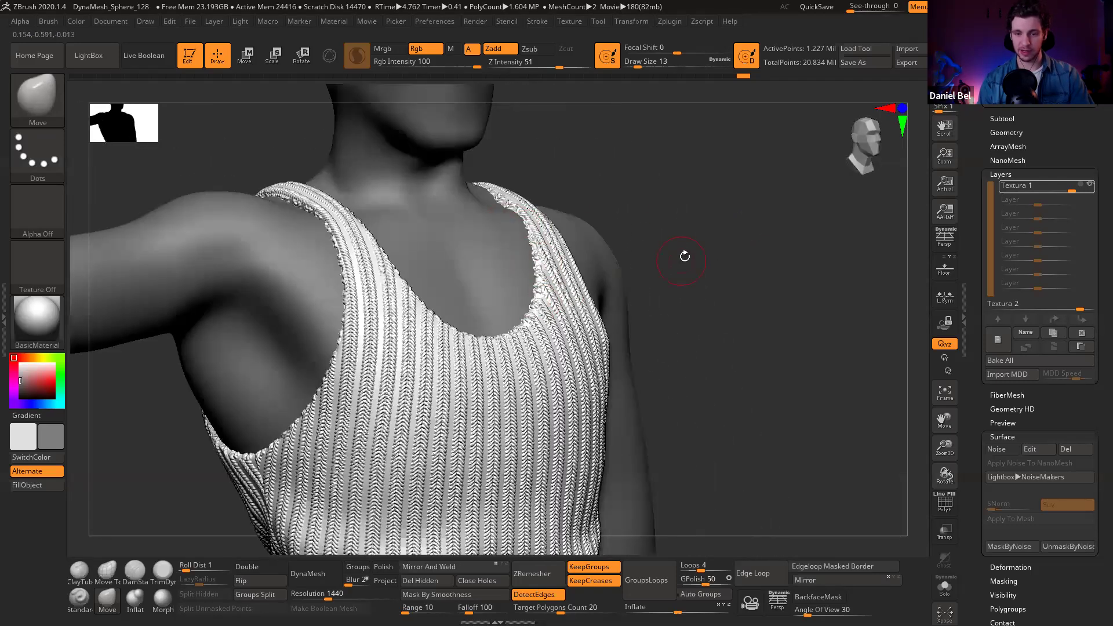
pyautogui.keyDown('alt'); pyautogui.moveTo(691, 283); pyautogui.dragTo(635, 281); pyautogui.keyUp('alt')
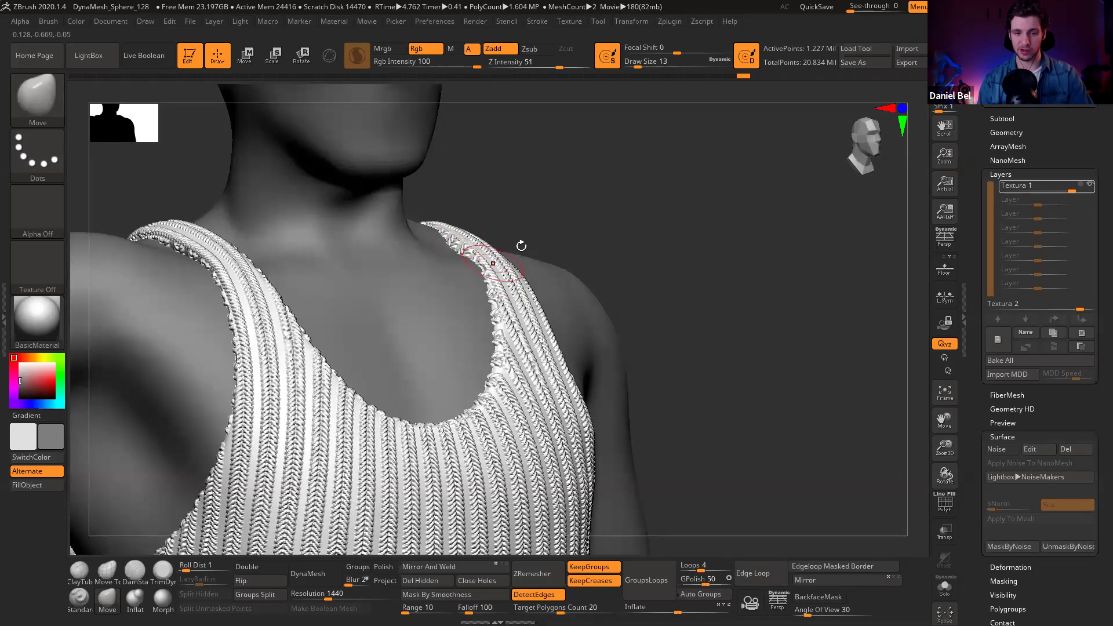
pyautogui.moveTo(674, 258); pyautogui.dragTo(670, 214)
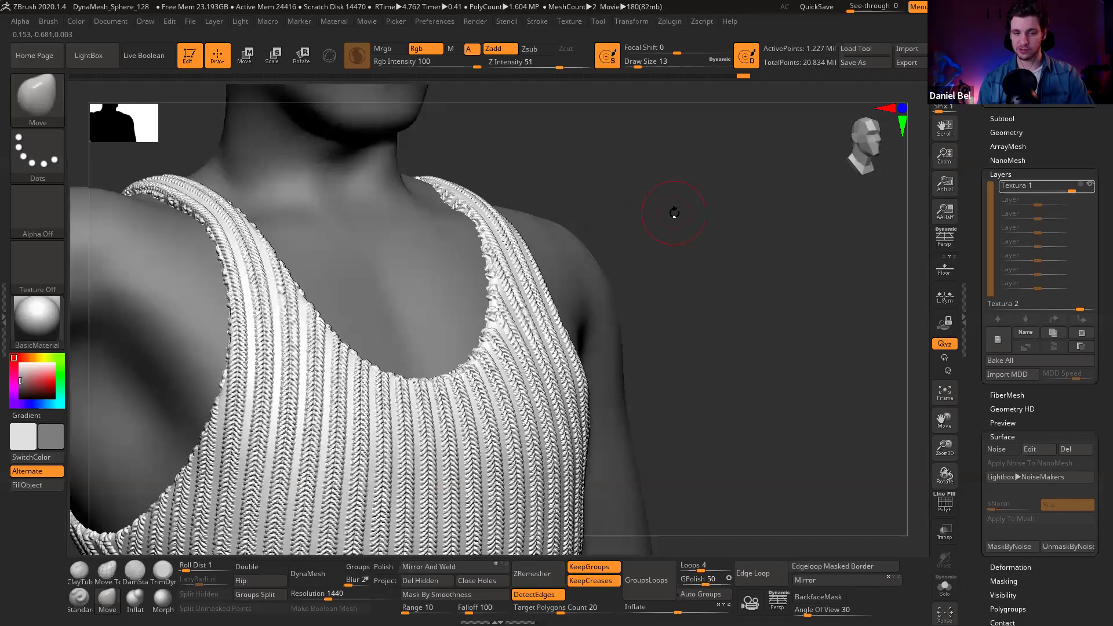
# Step: Delete the Textura layer and isolate the tank top at its base resolution
pyautogui.click(1082, 334)
pyautogui.click(944, 586)
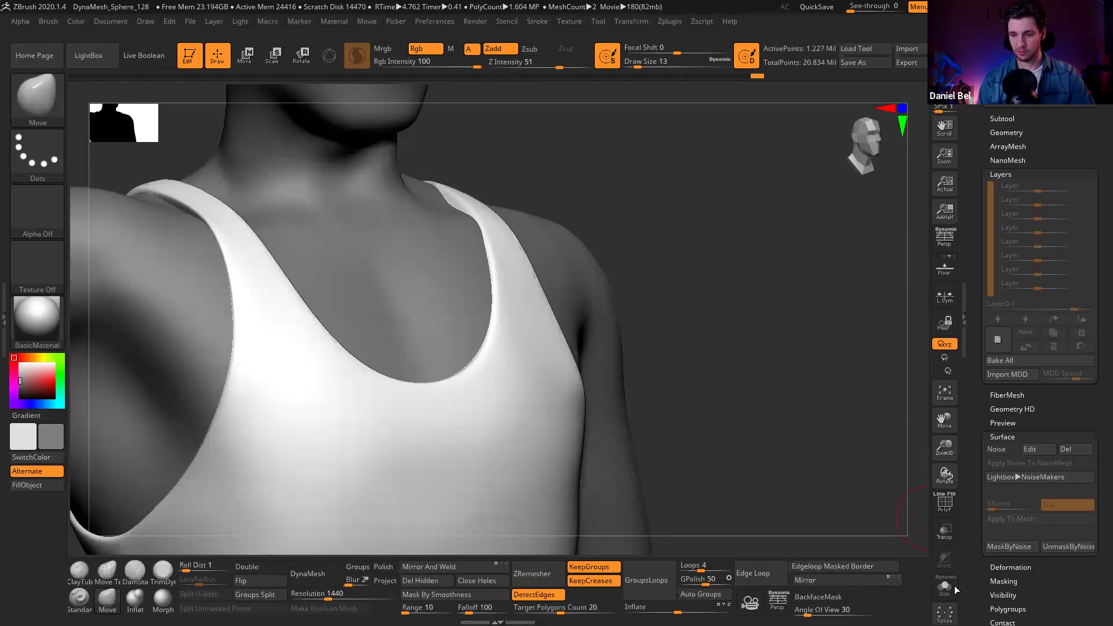
pyautogui.press('shift')
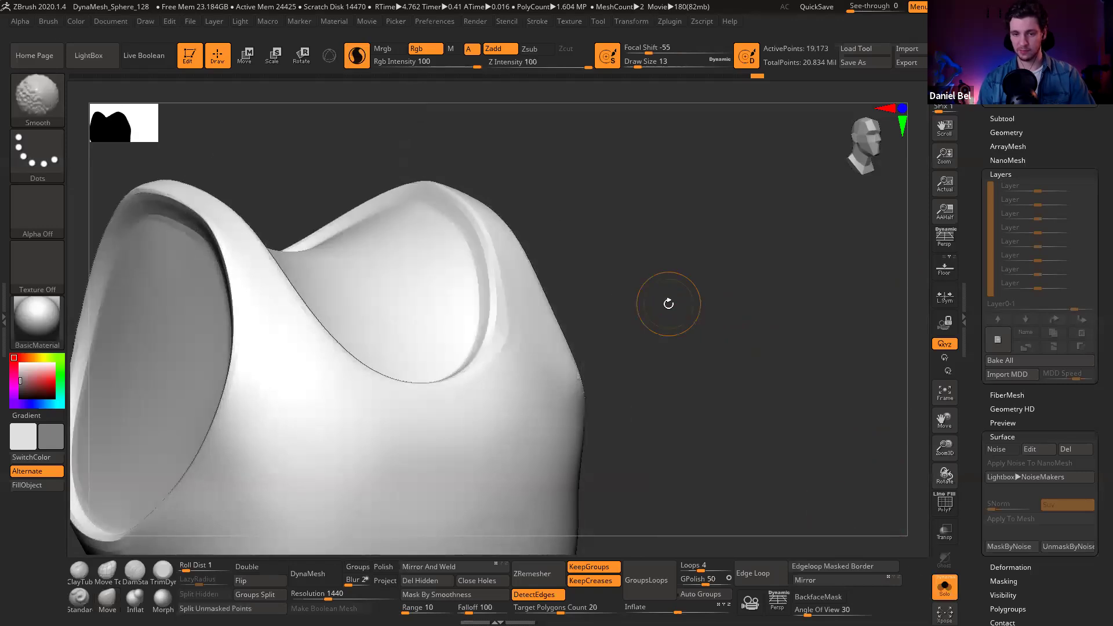
# Step: Display the tank top's polygroups and hide the outer front and back groups, leaving the inner and rim groups
pyautogui.press('r')
pyautogui.hotkey('shift', 'f')
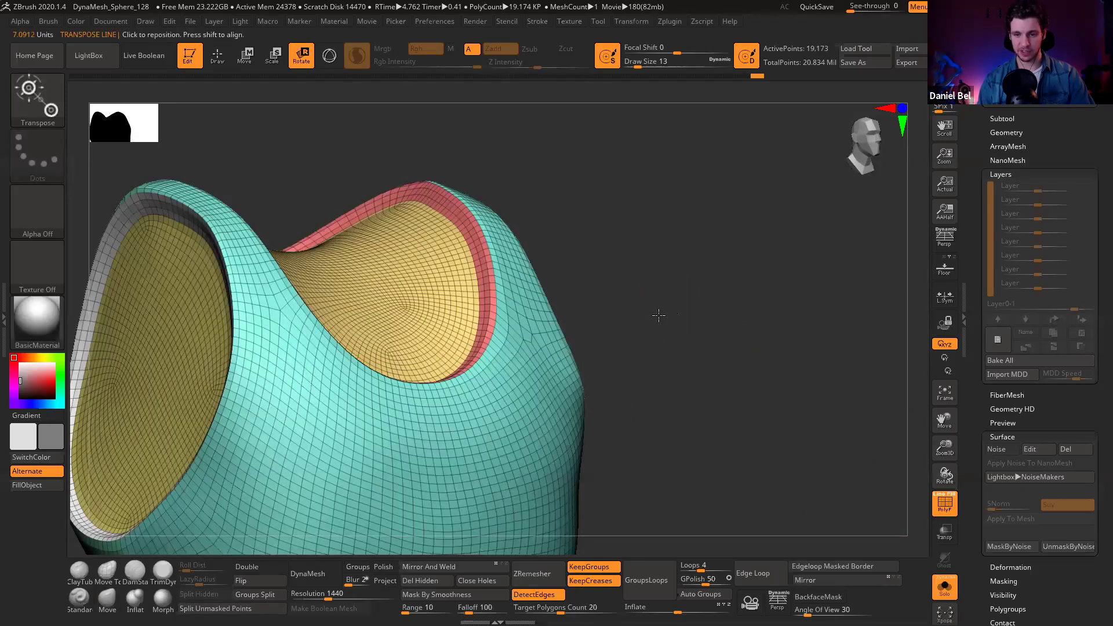
pyautogui.moveTo(659, 315); pyautogui.dragTo(493, 349)
pyautogui.press('q')
pyautogui.press('f')
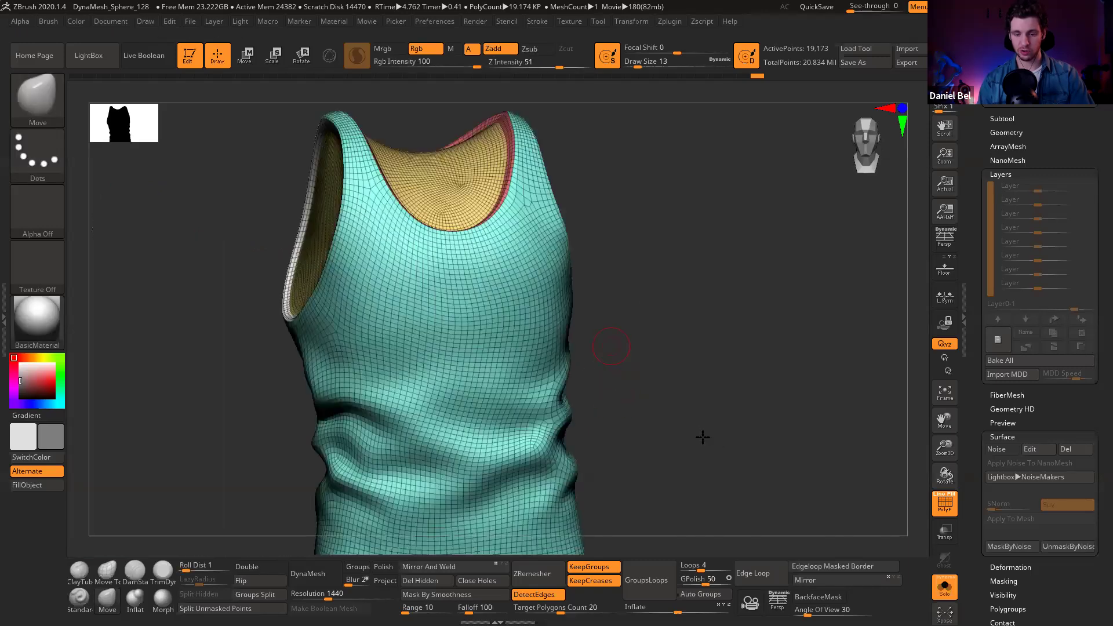
pyautogui.hotkey('ctrl', 'shift')
pyautogui.keyDown('ctrl'); pyautogui.keyDown('shift'); pyautogui.click(503, 314); pyautogui.keyUp('shift'); pyautogui.keyUp('ctrl')
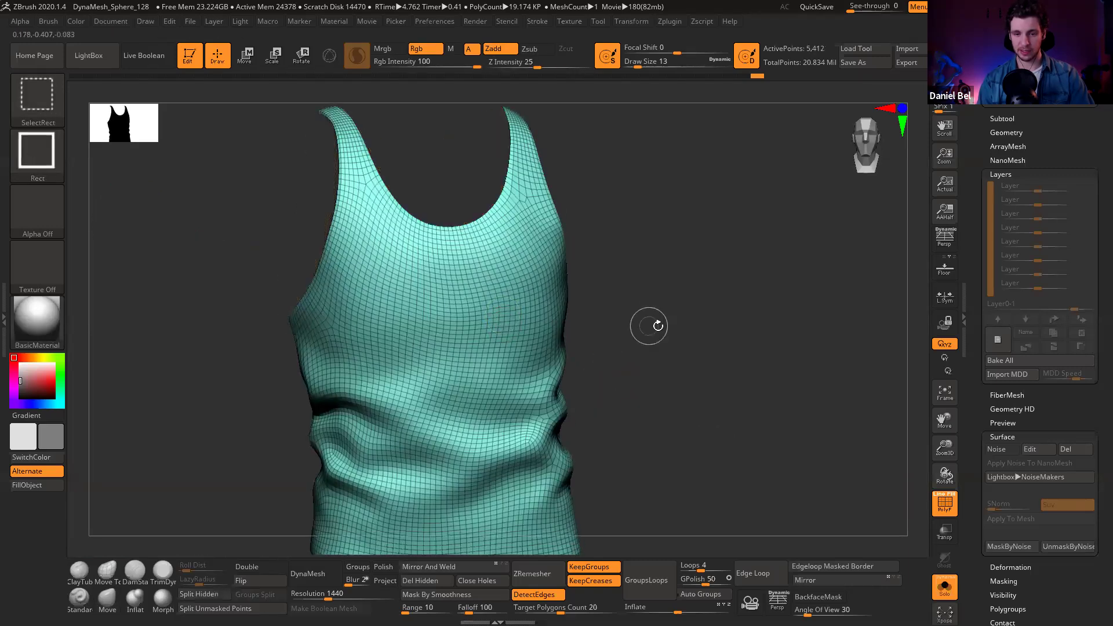
pyautogui.moveTo(655, 325); pyautogui.dragTo(661, 321)
pyautogui.keyDown('ctrl'); pyautogui.keyDown('shift'); pyautogui.click(459, 307); pyautogui.keyUp('shift'); pyautogui.keyUp('ctrl')
pyautogui.moveTo(523, 322); pyautogui.dragTo(406, 337)
pyautogui.keyDown('ctrl'); pyautogui.keyDown('shift'); pyautogui.click(332, 336); pyautogui.keyUp('shift'); pyautogui.keyUp('ctrl')
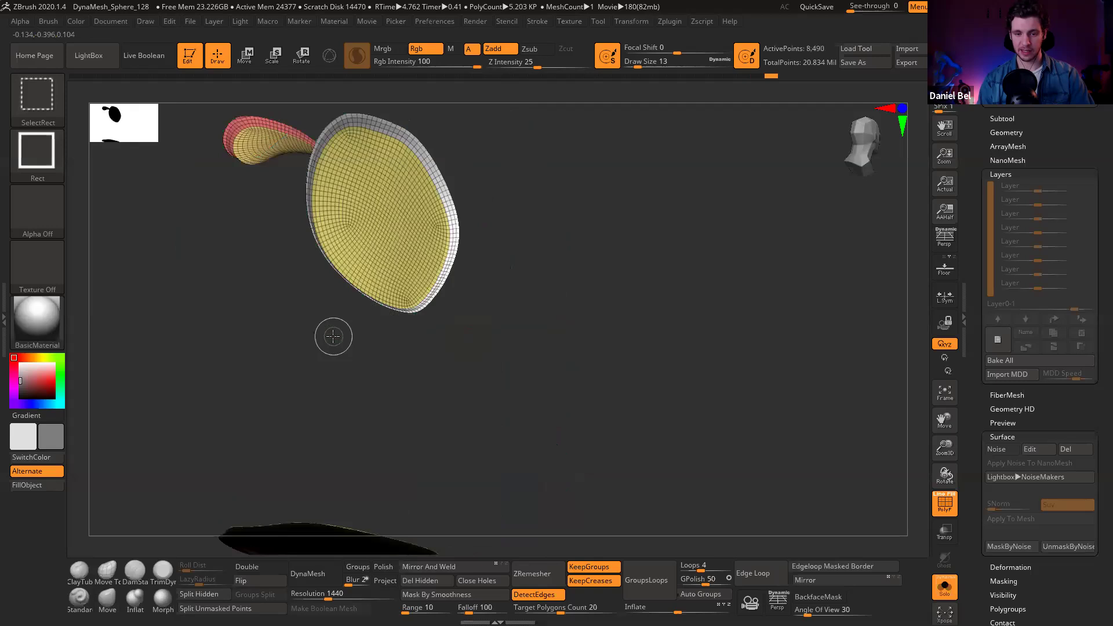
# Step: Mask the inner and rim faces, then show the whole tank top without its polyframe
pyautogui.keyDown('ctrl'); pyautogui.click(707, 327); pyautogui.keyUp('ctrl')
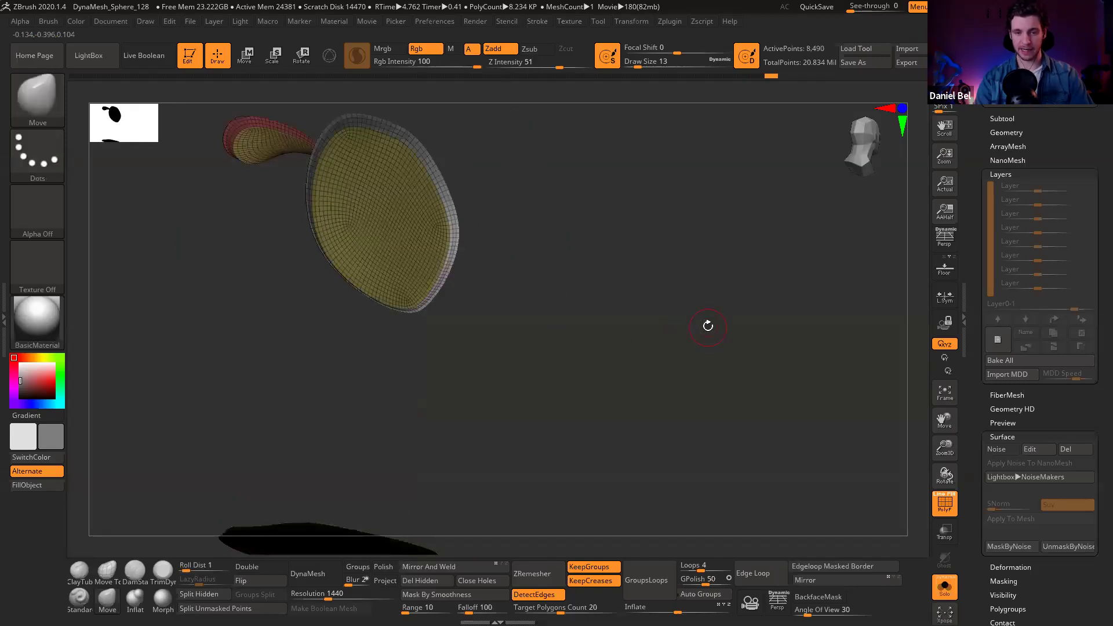
pyautogui.hotkey('ctrl', 'shift')
pyautogui.keyDown('ctrl'); pyautogui.keyDown('shift'); pyautogui.click(707, 328); pyautogui.keyUp('shift'); pyautogui.keyUp('ctrl')
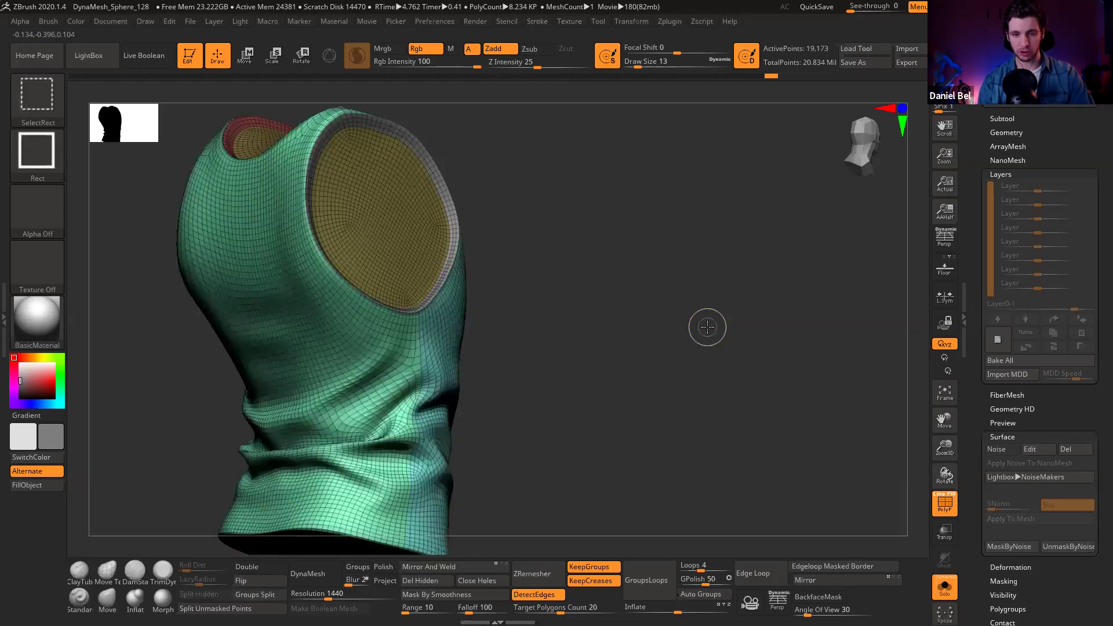
pyautogui.moveTo(679, 329); pyautogui.dragTo(653, 328)
pyautogui.hotkey('shift', 'f')
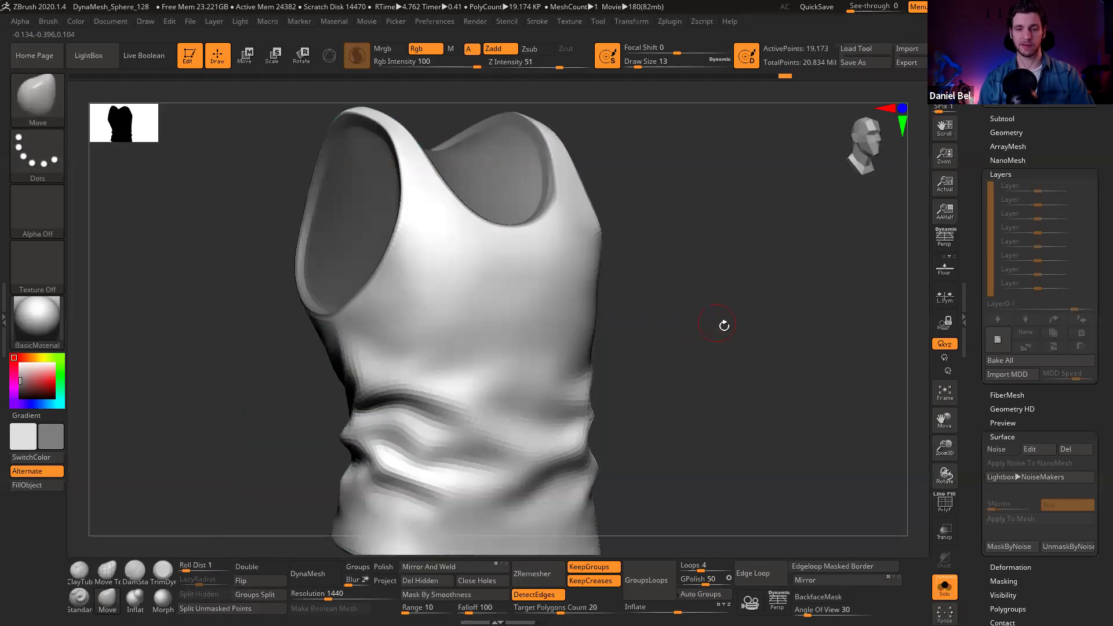
# Step: Subdivide the masked tank top three times, to about 1.227 million points, and add a new sculpting layer
pyautogui.moveTo(723, 323); pyautogui.dragTo(759, 318)
pyautogui.moveTo(651, 320)
pyautogui.mouseDown()
pyautogui.moveTo(794, 316)
pyautogui.moveTo(679, 348)
pyautogui.moveTo(751, 301)
pyautogui.mouseUp()
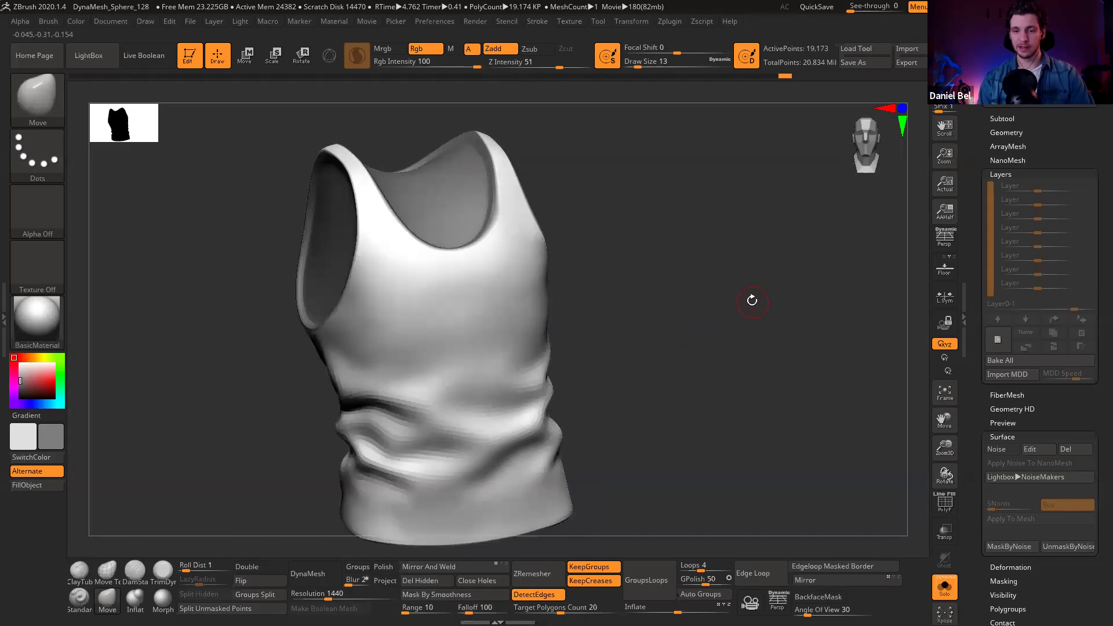
pyautogui.hotkey('ctrl', 'd')
pyautogui.hotkey('ctrl', 'd')
pyautogui.hotkey('ctrl', 'd')
pyautogui.click(1000, 336)
pyautogui.moveTo(748, 215); pyautogui.dragTo(765, 326)
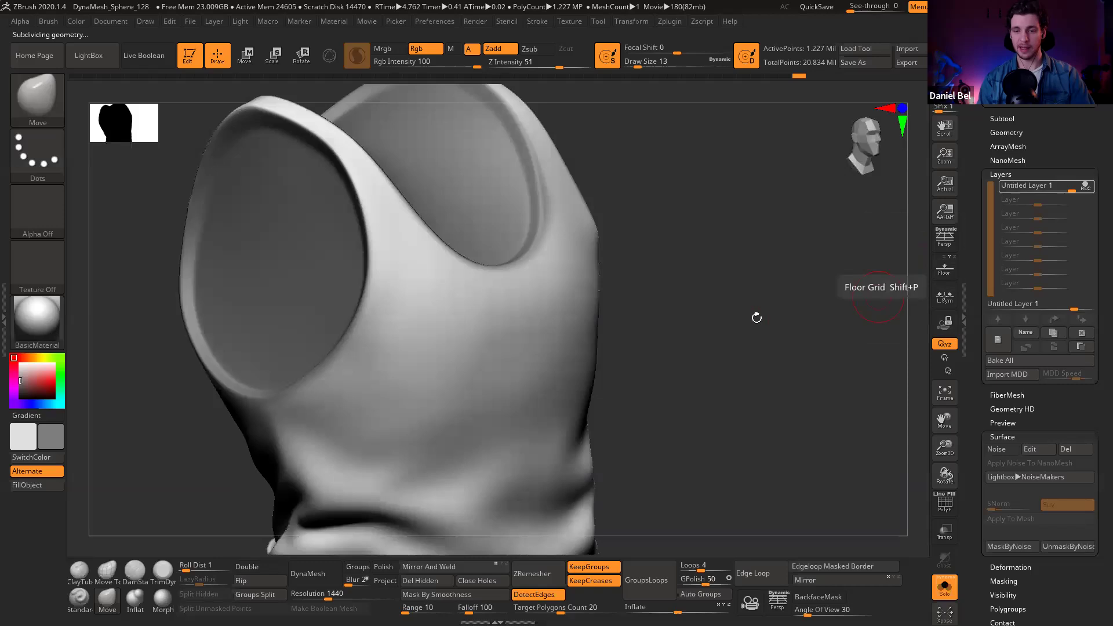
pyautogui.moveTo(698, 301); pyautogui.dragTo(731, 285)
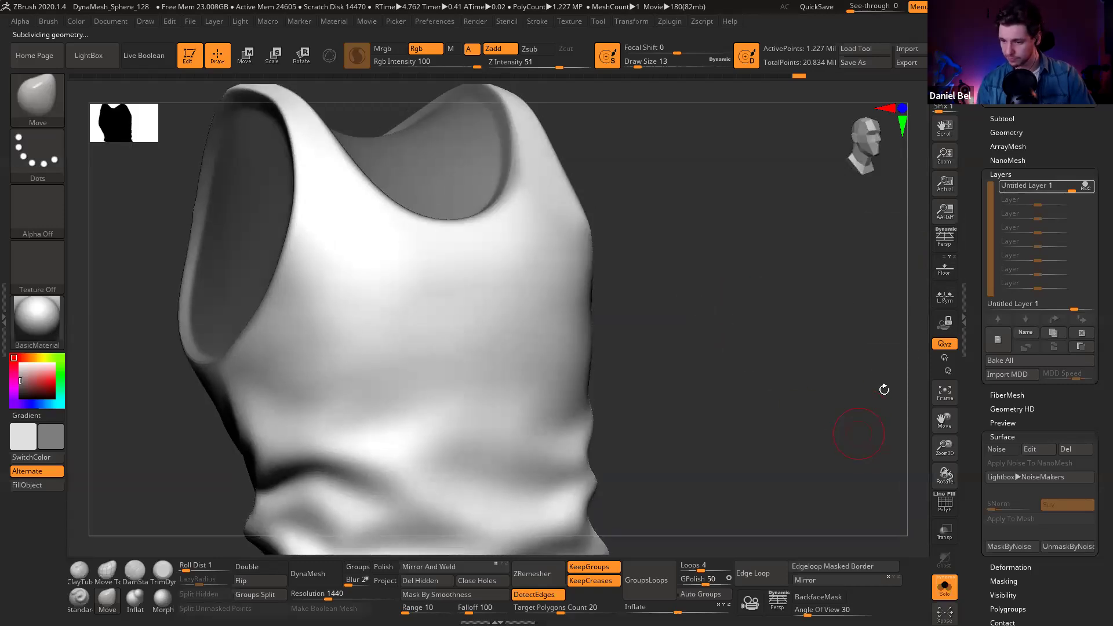
# Step: Turn the surface noise back on for the unmasked outer faces and check the knit along the neckline
pyautogui.click(1013, 449)
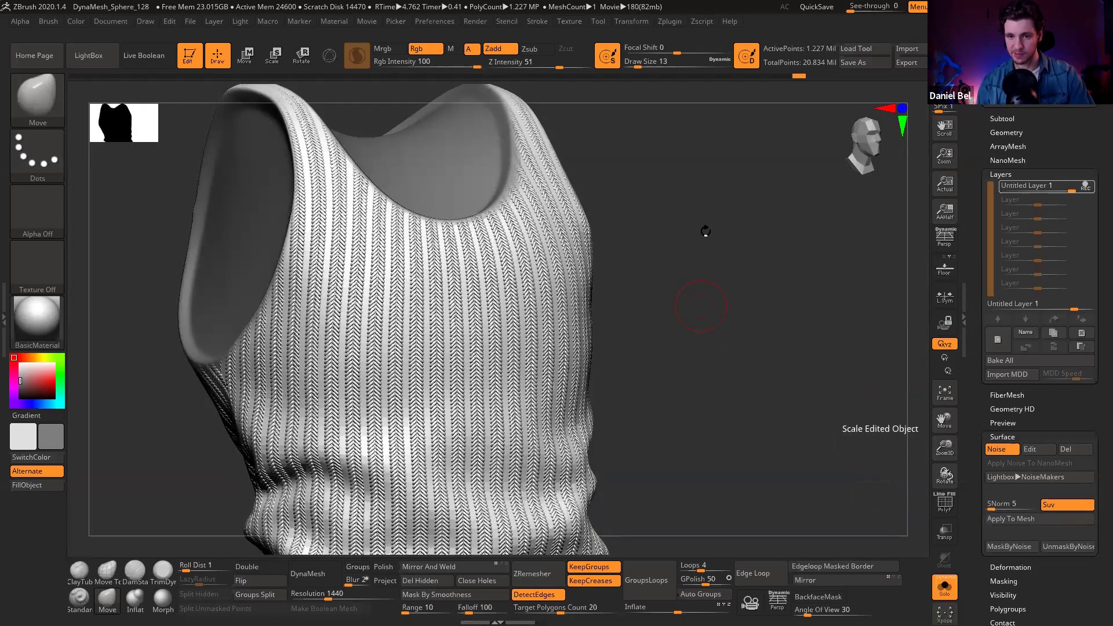
pyautogui.press('ctrl')
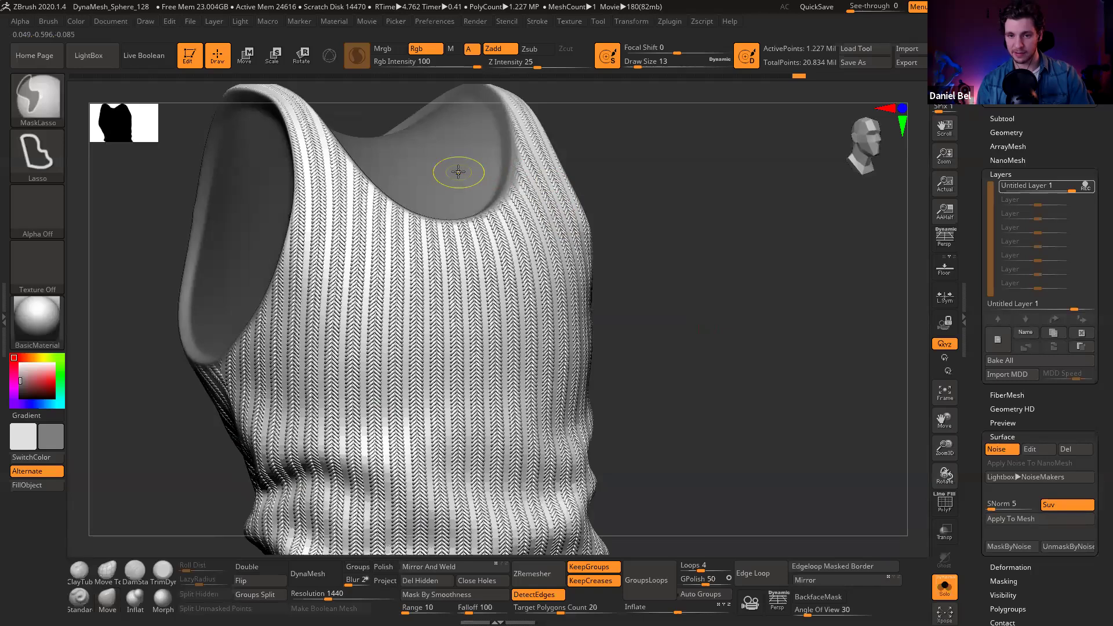
pyautogui.keyDown('alt'); pyautogui.moveTo(671, 206); pyautogui.dragTo(658, 226); pyautogui.keyUp('alt')
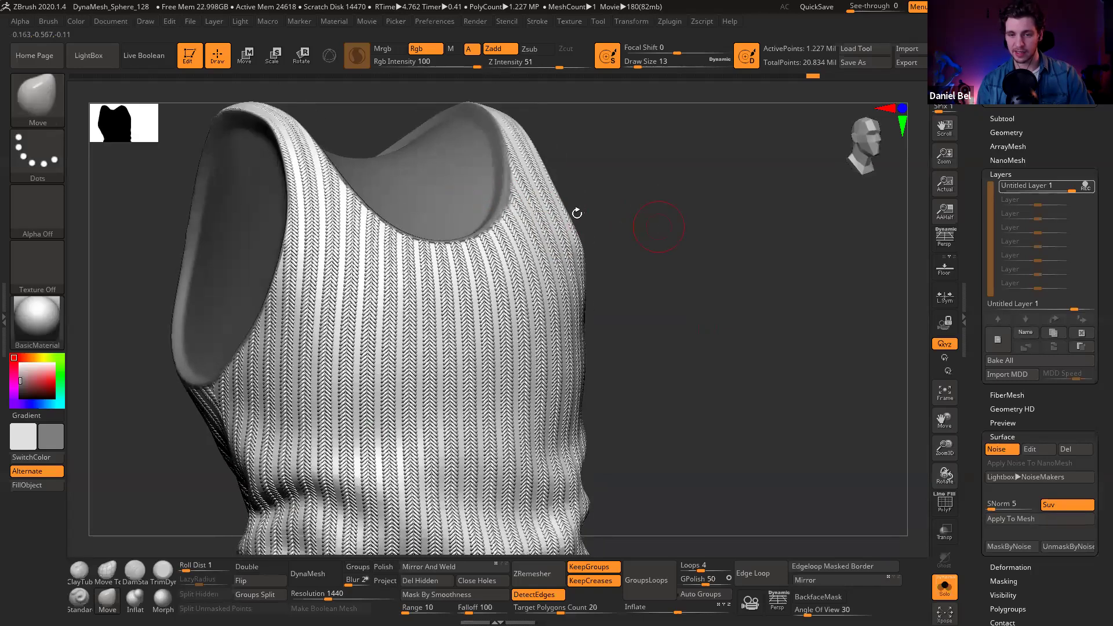
pyautogui.press('ctrl')
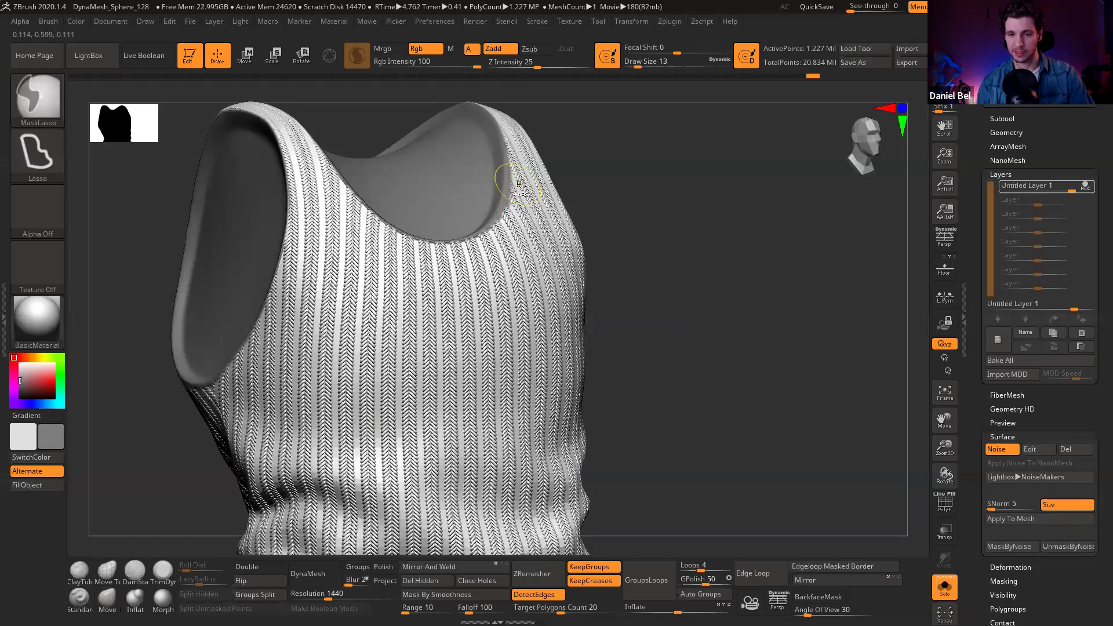
pyautogui.moveTo(675, 243); pyautogui.dragTo(513, 200)
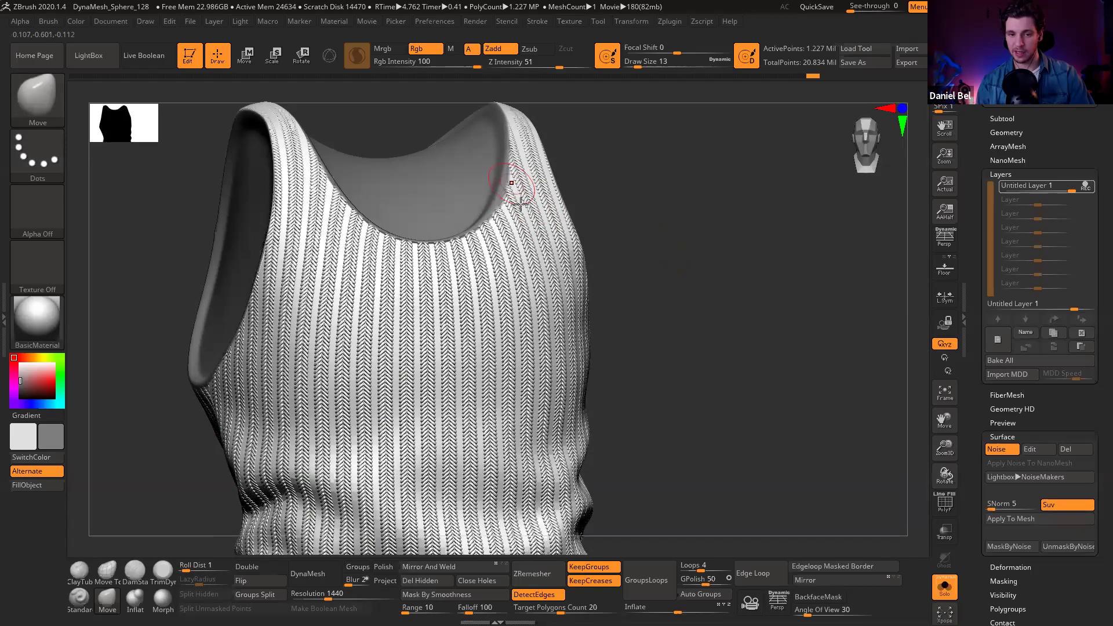
pyautogui.moveTo(650, 234); pyautogui.dragTo(627, 234)
# Step: Invert the tank top's mask so the outer faces are protected and the inner and rim faces are free
pyautogui.press('ctrl')
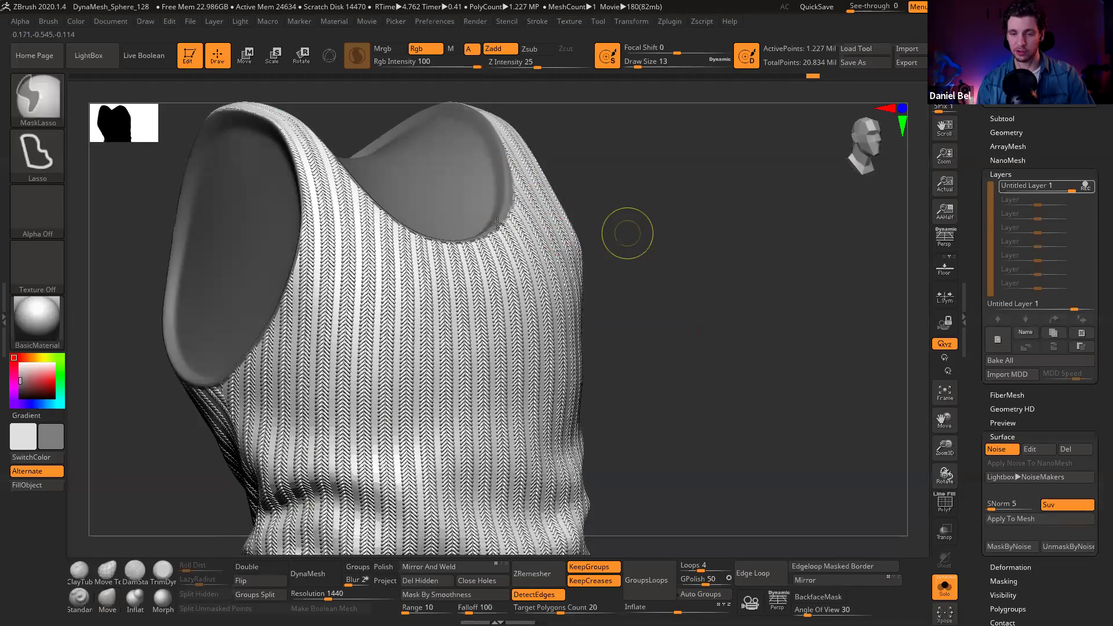
pyautogui.press('ctrl')
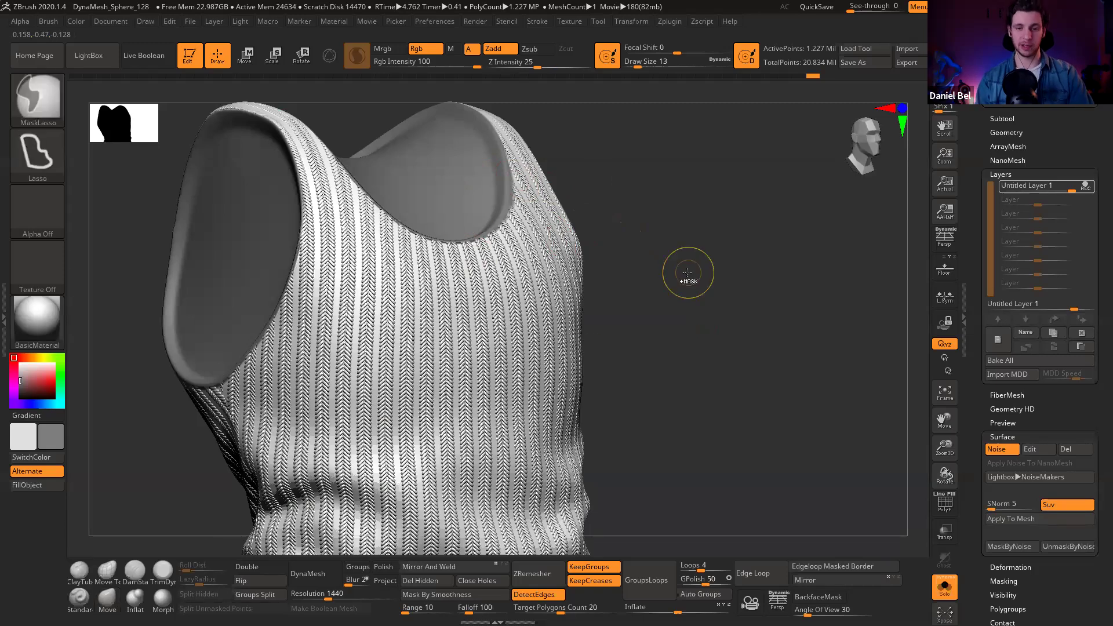
pyautogui.keyDown('ctrl'); pyautogui.click(687, 272); pyautogui.keyUp('ctrl')
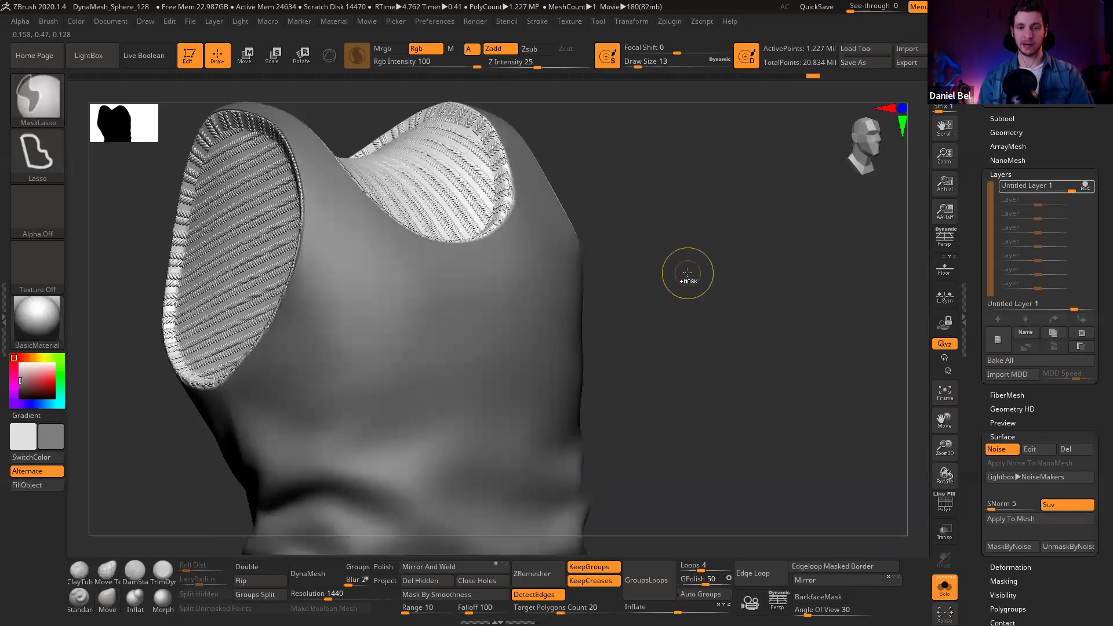
# Step: Invert the mask to free the outer faces, apply the knit surface noise to the mesh, and clear the mask
pyautogui.keyDown('ctrl'); pyautogui.click(688, 272); pyautogui.keyUp('ctrl')
pyautogui.click(1061, 519)
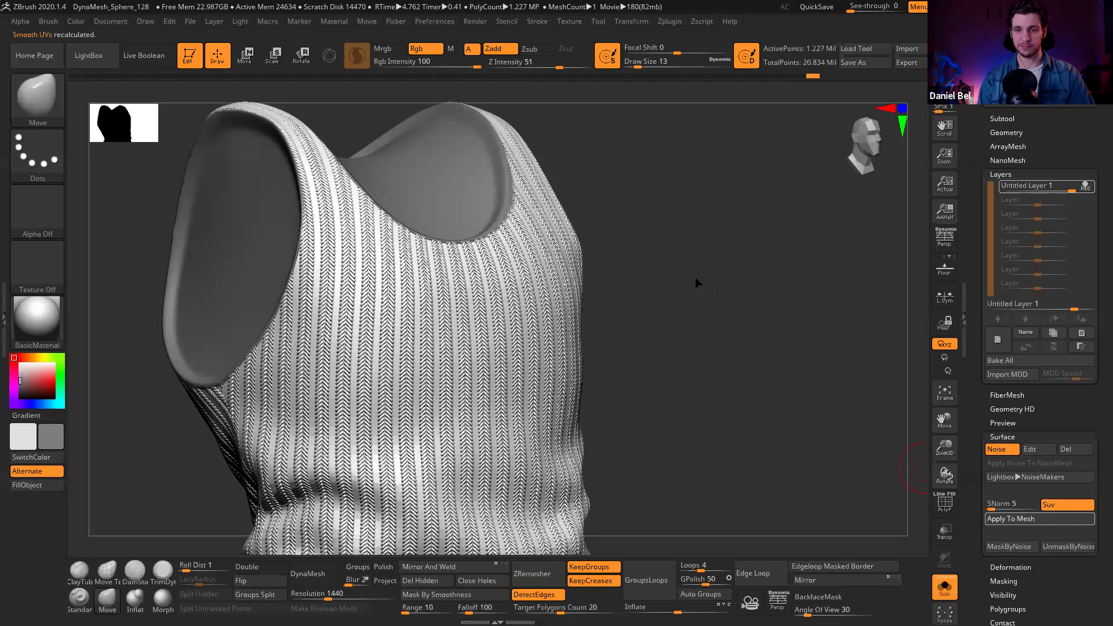
pyautogui.keyDown('ctrl'); pyautogui.moveTo(696, 269); pyautogui.dragTo(725, 302); pyautogui.keyUp('ctrl')
pyautogui.moveTo(771, 342); pyautogui.dragTo(740, 347)
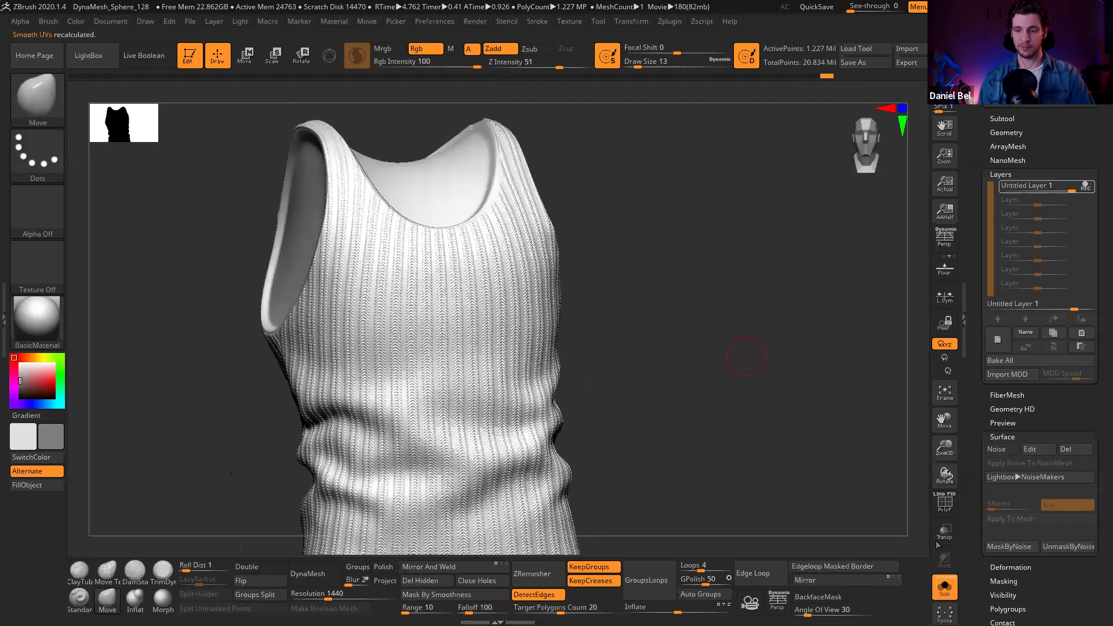
# Step: Show the body together with the tank top and stop recording on Untitled Layer 1
pyautogui.click(944, 586)
pyautogui.keyDown('alt'); pyautogui.moveTo(755, 304); pyautogui.dragTo(719, 266); pyautogui.keyUp('alt')
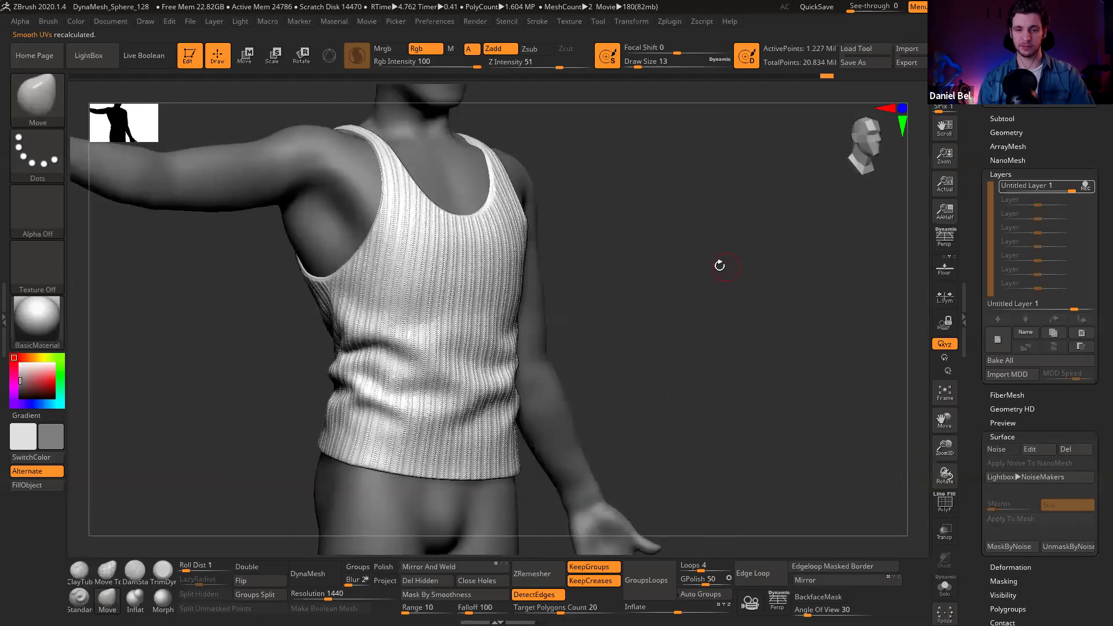
pyautogui.click(1085, 185)
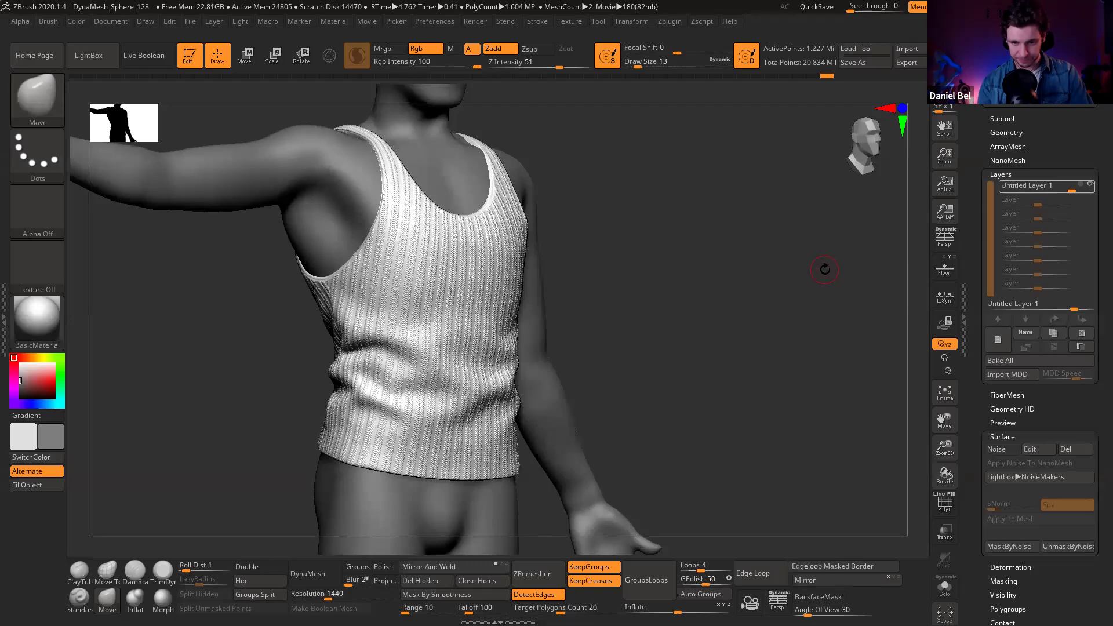
pyautogui.moveTo(720, 267); pyautogui.dragTo(731, 269)
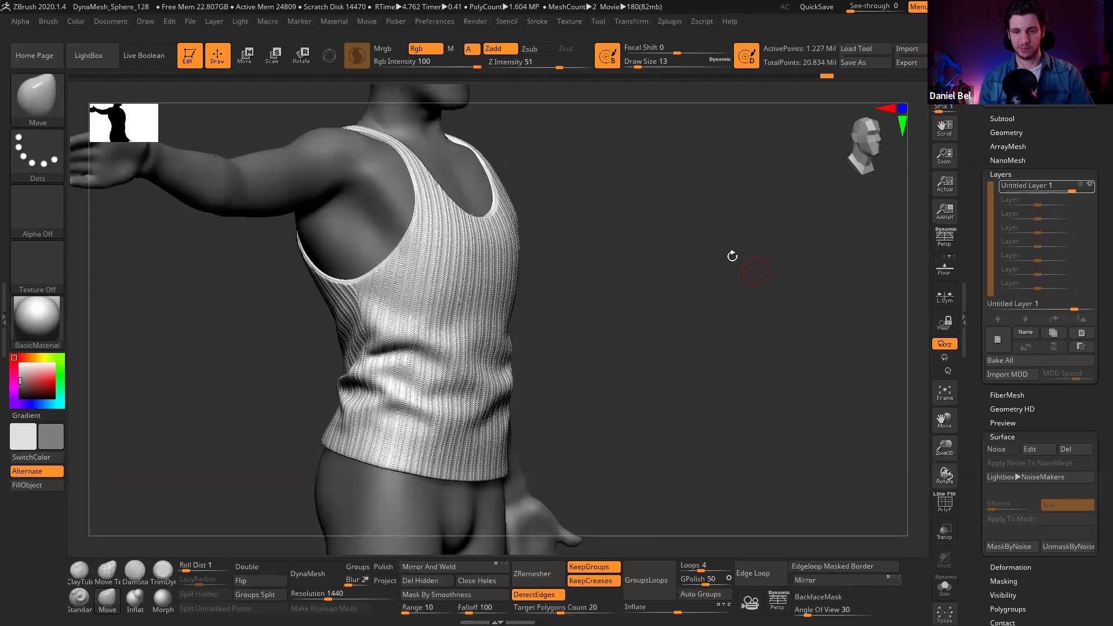
pyautogui.moveTo(733, 256); pyautogui.dragTo(796, 247)
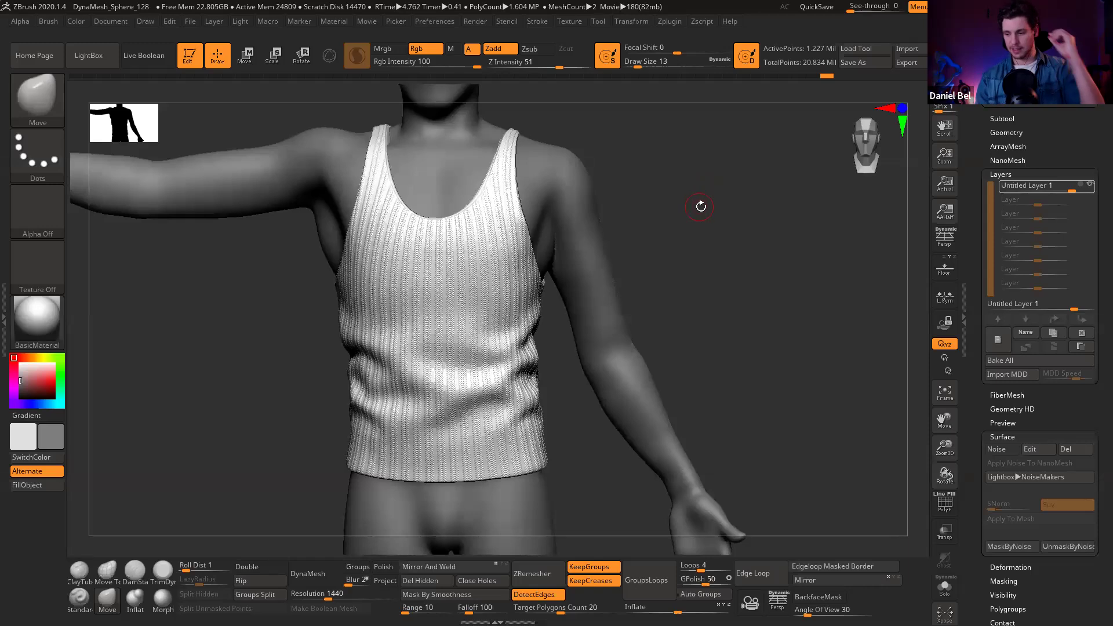
# Step: Open the subtool list and examine Remera_Inicial's applied knit across the chest, straps and neckline
pyautogui.moveTo(1049, 143); pyautogui.dragTo(1049, 217)
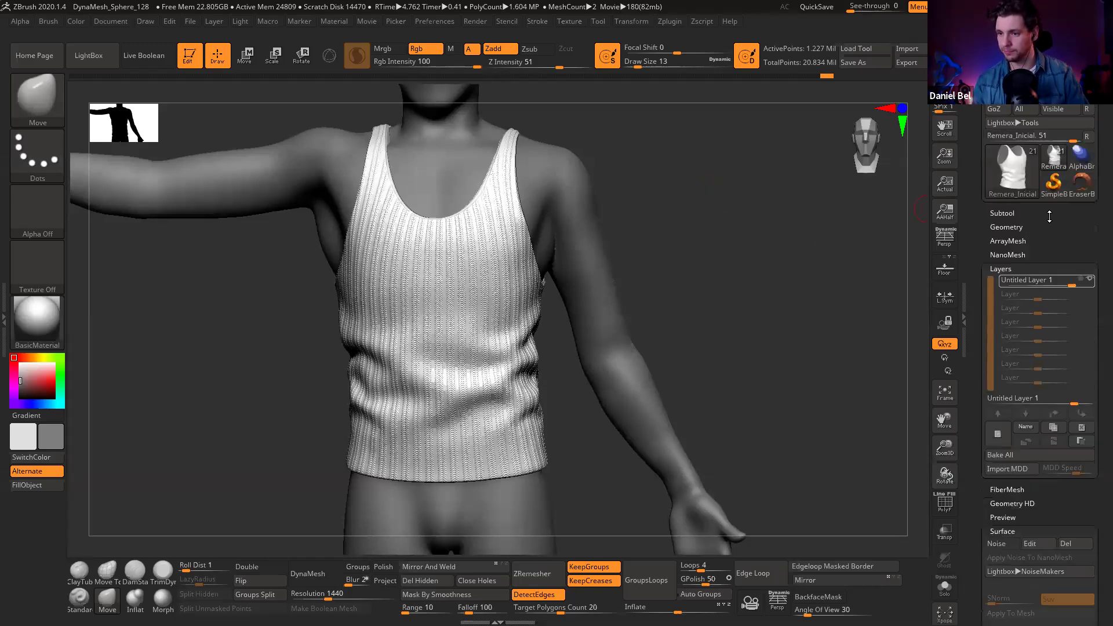
pyautogui.click(1008, 213)
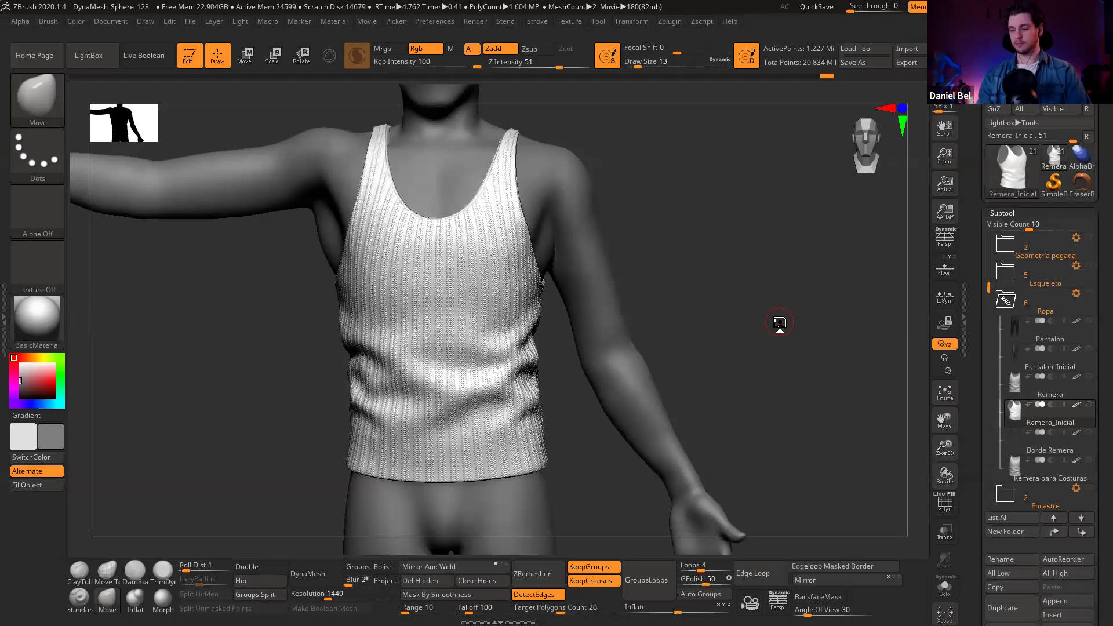
pyautogui.moveTo(707, 253)
pyautogui.keyDown('alt'); pyautogui.mouseDown()
pyautogui.moveTo(708, 199)
pyautogui.moveTo(703, 241)
pyautogui.mouseUp(); pyautogui.keyUp('alt')
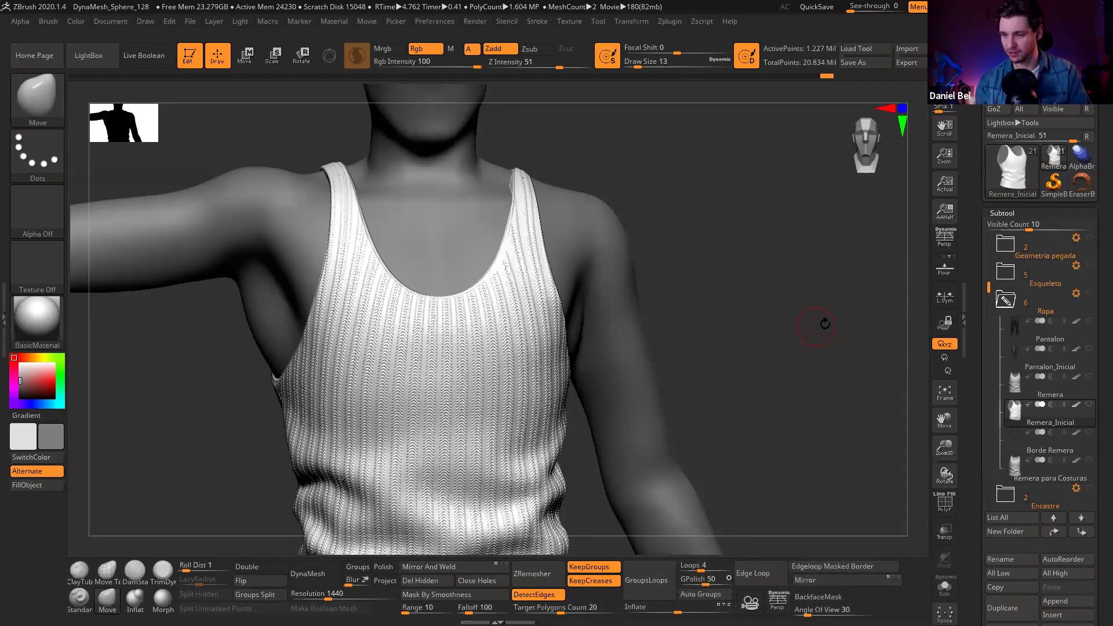
pyautogui.moveTo(816, 327); pyautogui.dragTo(852, 328)
pyautogui.keyDown('alt'); pyautogui.moveTo(775, 273); pyautogui.dragTo(855, 333); pyautogui.keyUp('alt')
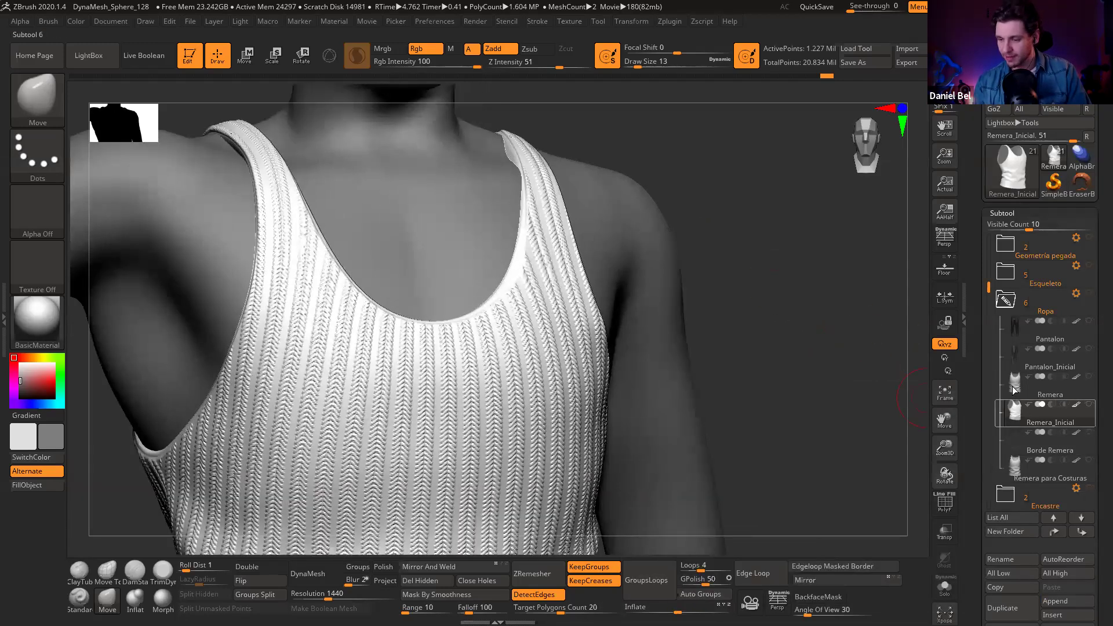
pyautogui.keyDown('alt'); pyautogui.moveTo(753, 235); pyautogui.dragTo(751, 224); pyautogui.keyUp('alt')
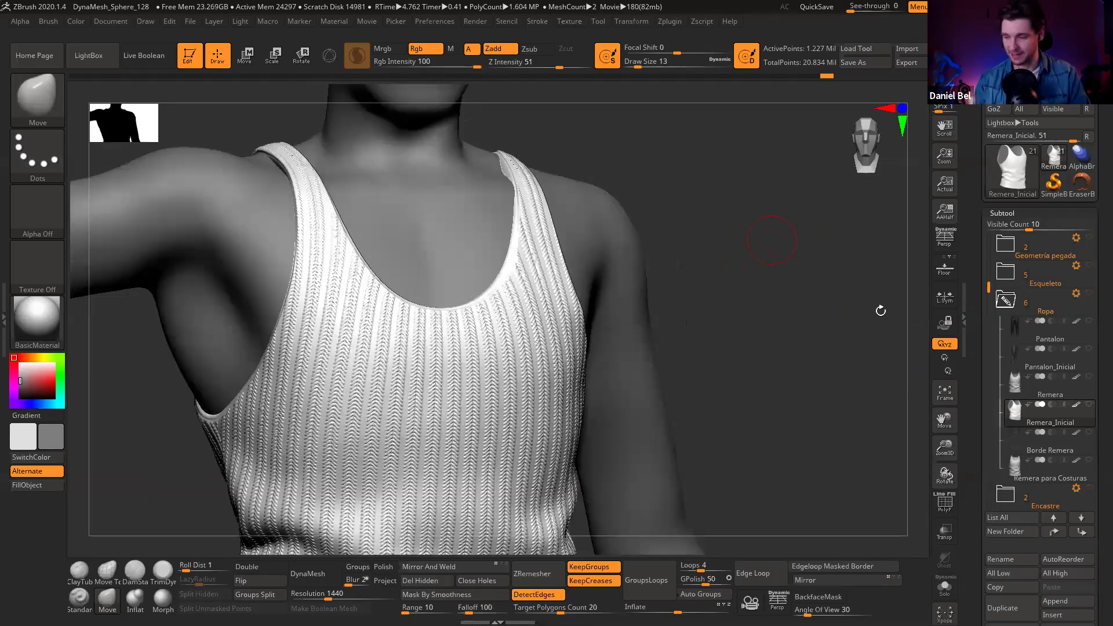
pyautogui.click(999, 388)
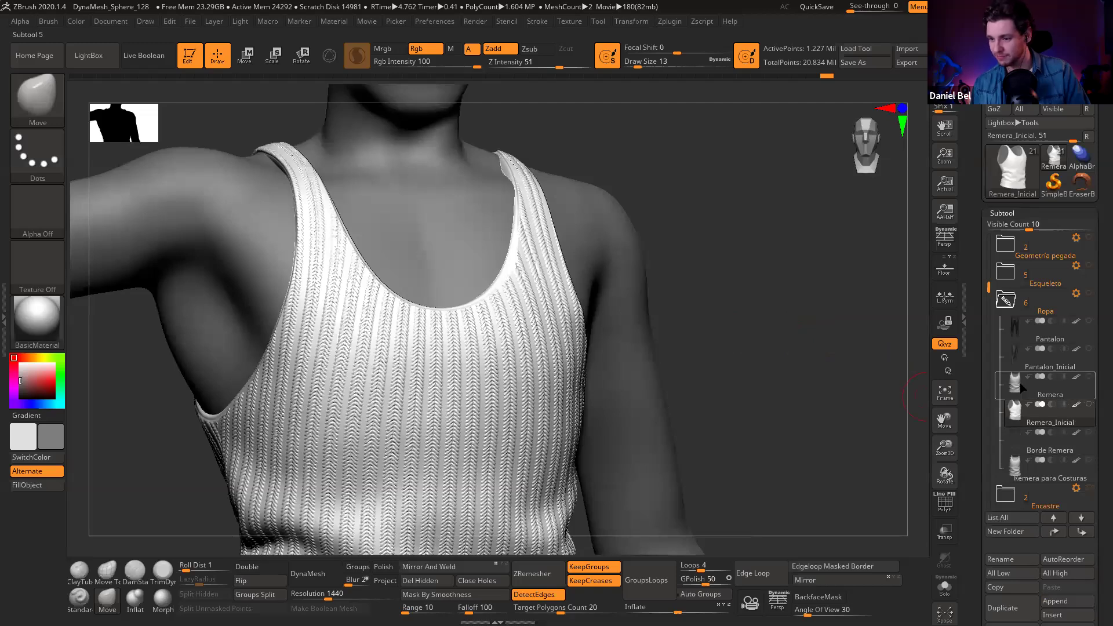
pyautogui.moveTo(1011, 386)
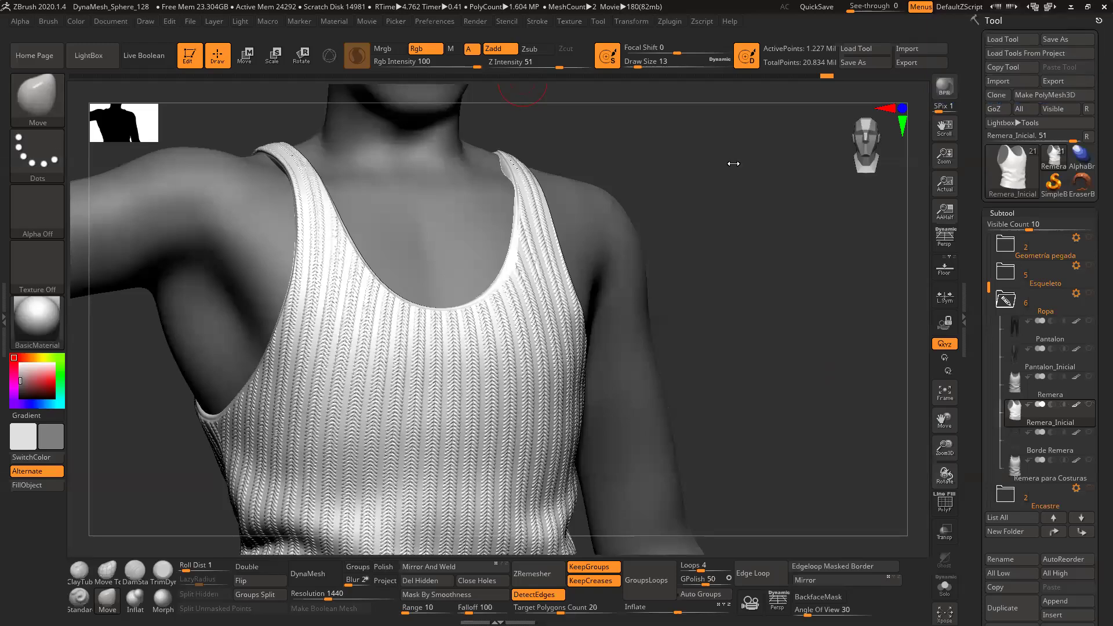
pyautogui.moveTo(754, 279); pyautogui.dragTo(753, 285)
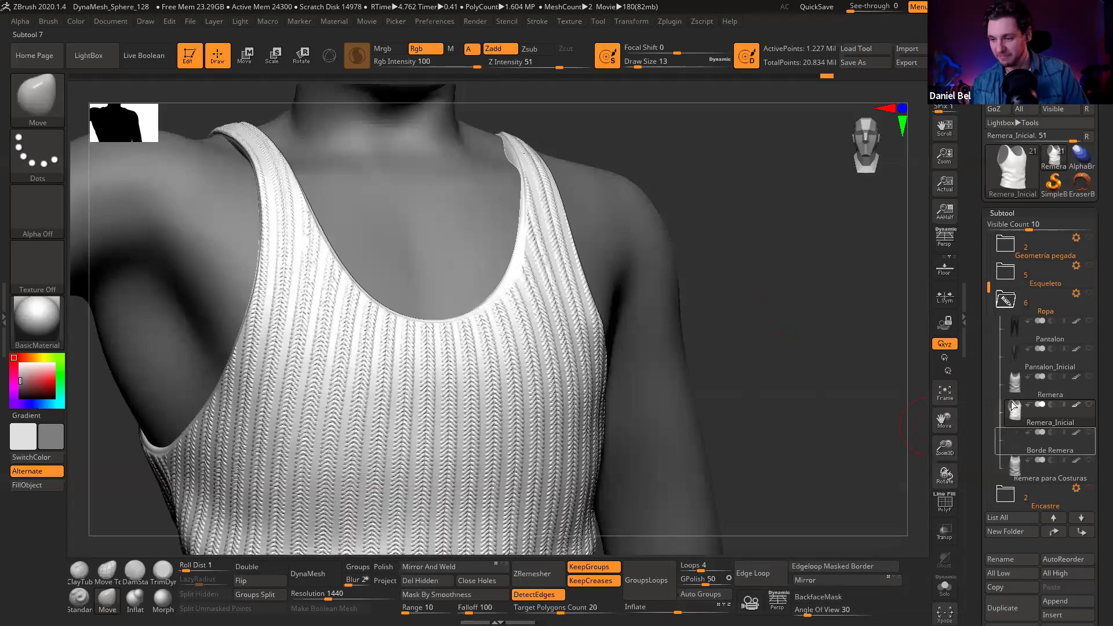
# Step: Switch to the Remera subtool and examine its knit on the figure, both from a distance and close to the chest
pyautogui.click(1020, 384)
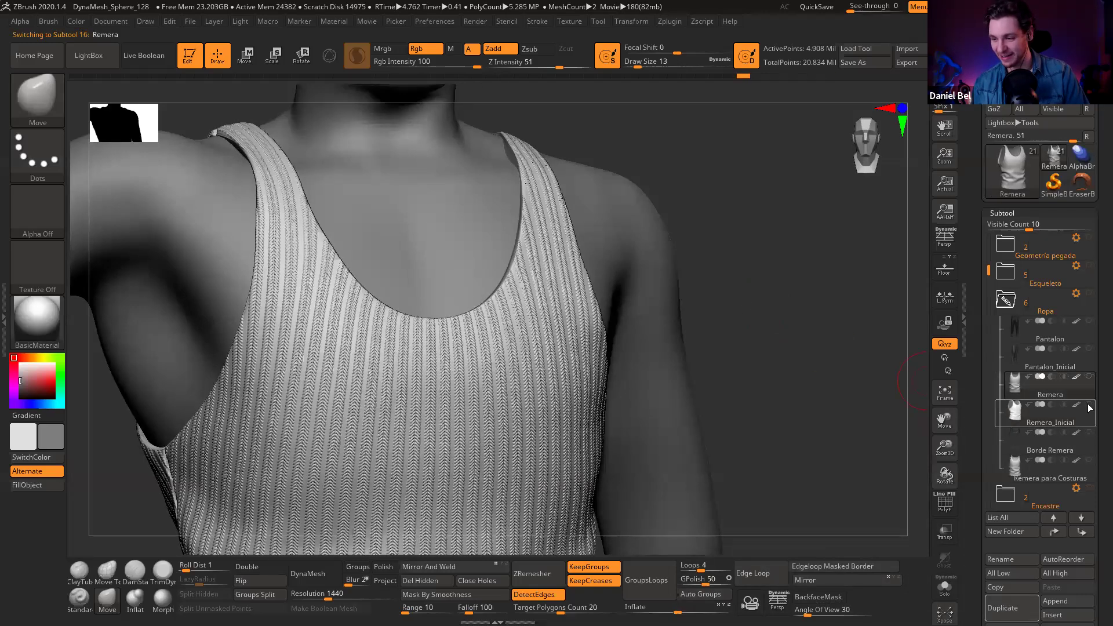
pyautogui.scroll(-2, 772, 323)
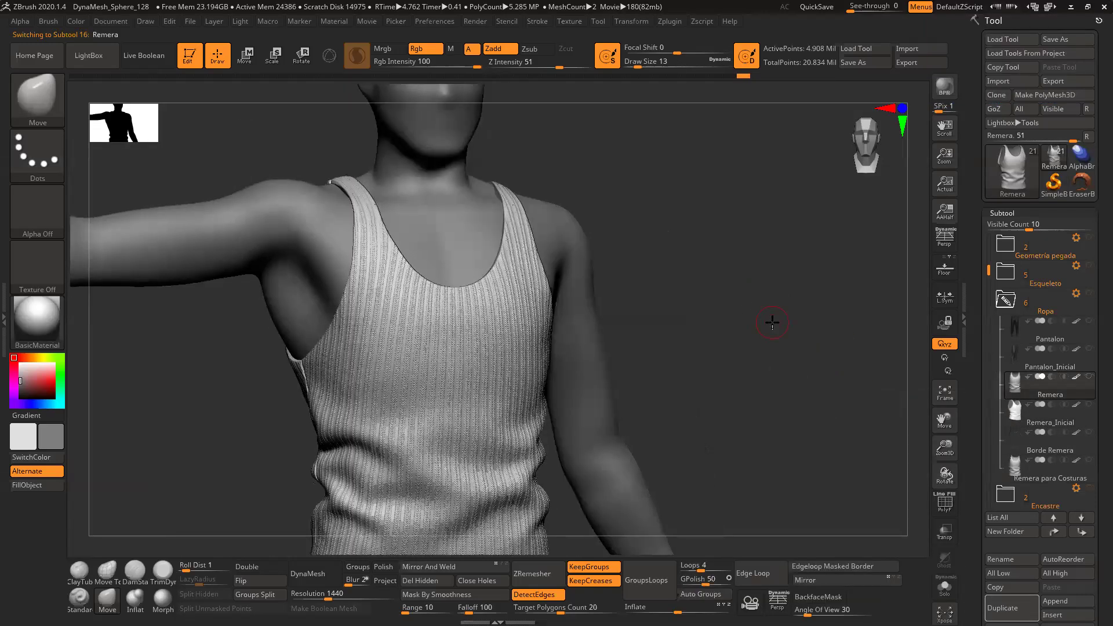
pyautogui.moveTo(775, 323); pyautogui.dragTo(771, 316)
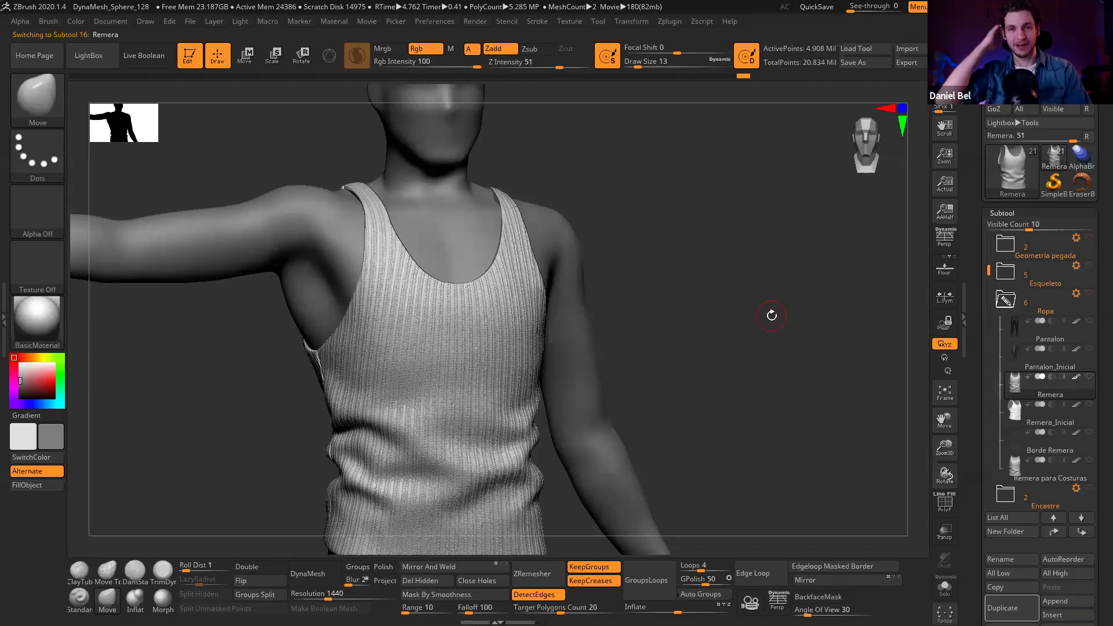
pyautogui.moveTo(770, 315); pyautogui.dragTo(766, 311)
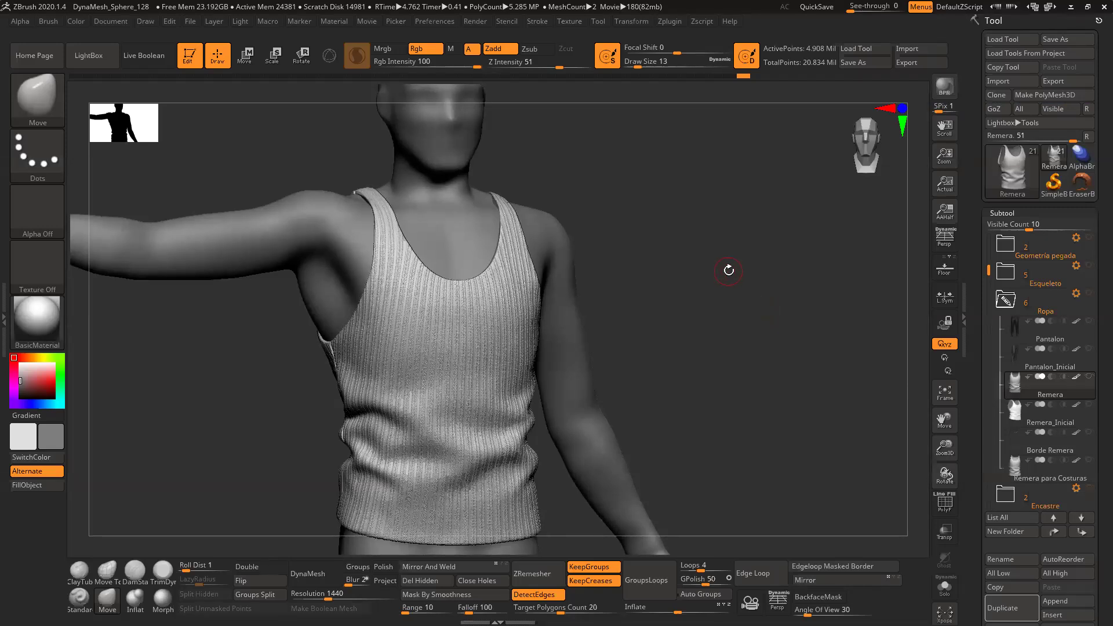
pyautogui.moveTo(733, 287); pyautogui.dragTo(730, 286)
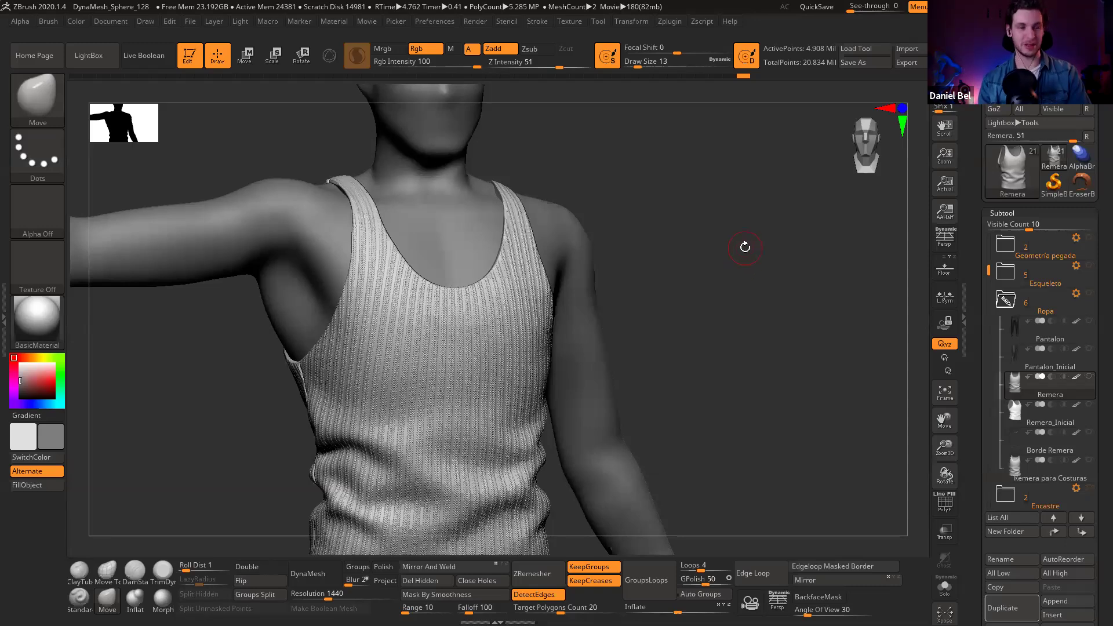
pyautogui.moveTo(746, 246); pyautogui.dragTo(746, 232)
pyautogui.hotkey('ctrl', 'shift', 'z')
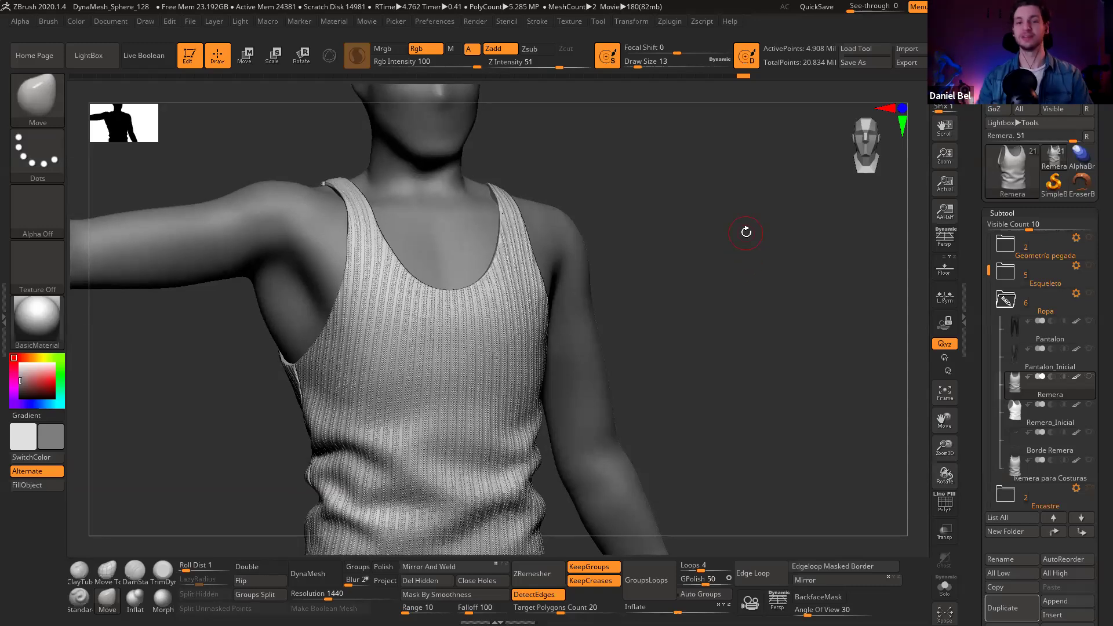
pyautogui.hotkey('ctrl', 'z')
pyautogui.hotkey('ctrl', 'shift', 'z')
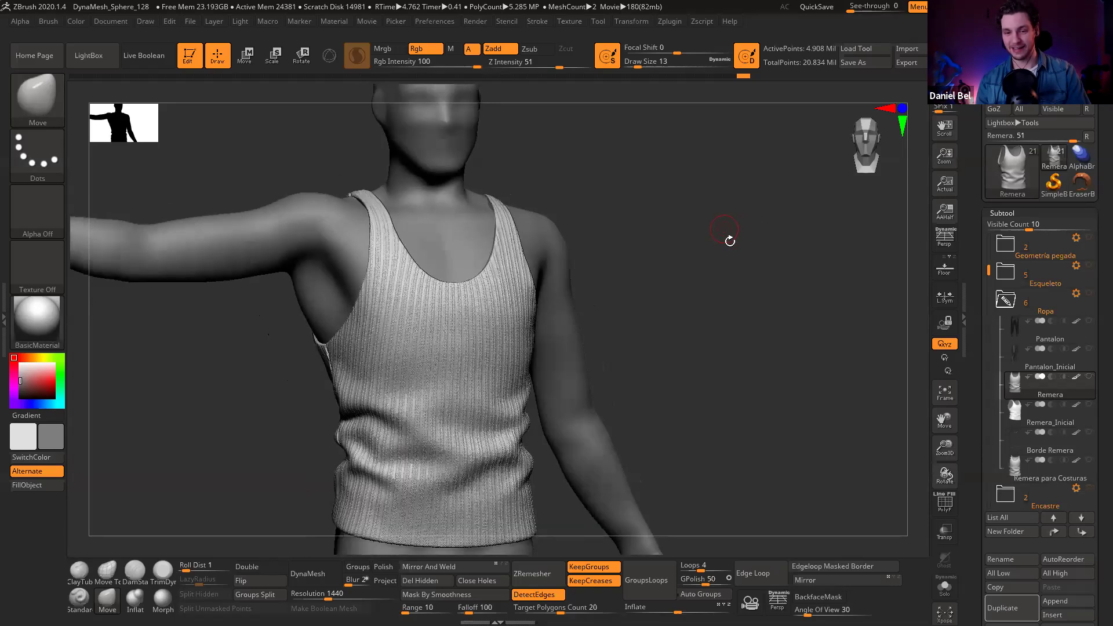
pyautogui.keyDown('alt'); pyautogui.moveTo(762, 298); pyautogui.dragTo(783, 294); pyautogui.keyUp('alt')
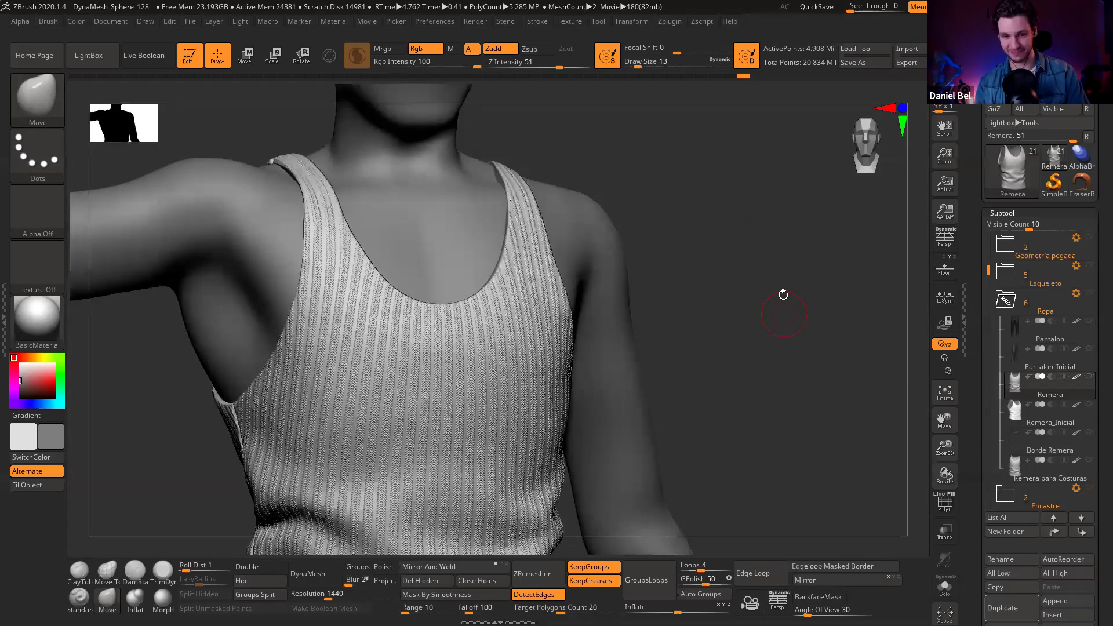
# Step: Compare the knit of Remera_Inicial with that of Remera by switching between the two subtools
pyautogui.click(1019, 411)
pyautogui.click(1022, 393)
pyautogui.moveTo(757, 312); pyautogui.dragTo(750, 298)
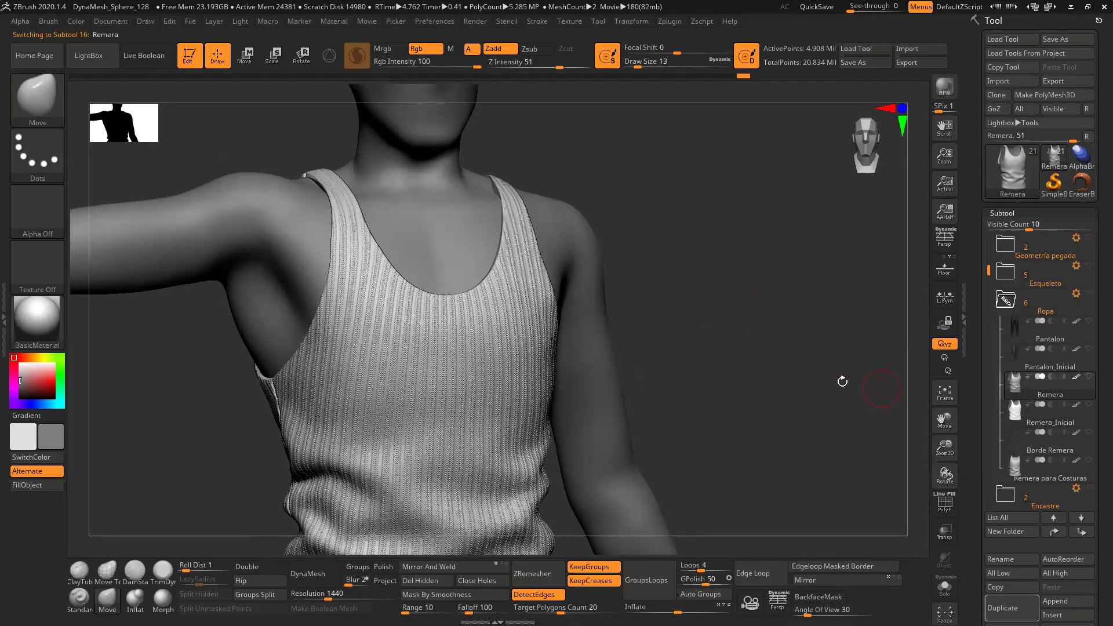
# Step: Show the Borde Remera edging and the trousers with Remera, and examine the stitched borders and the whole outfit
pyautogui.click(1089, 431)
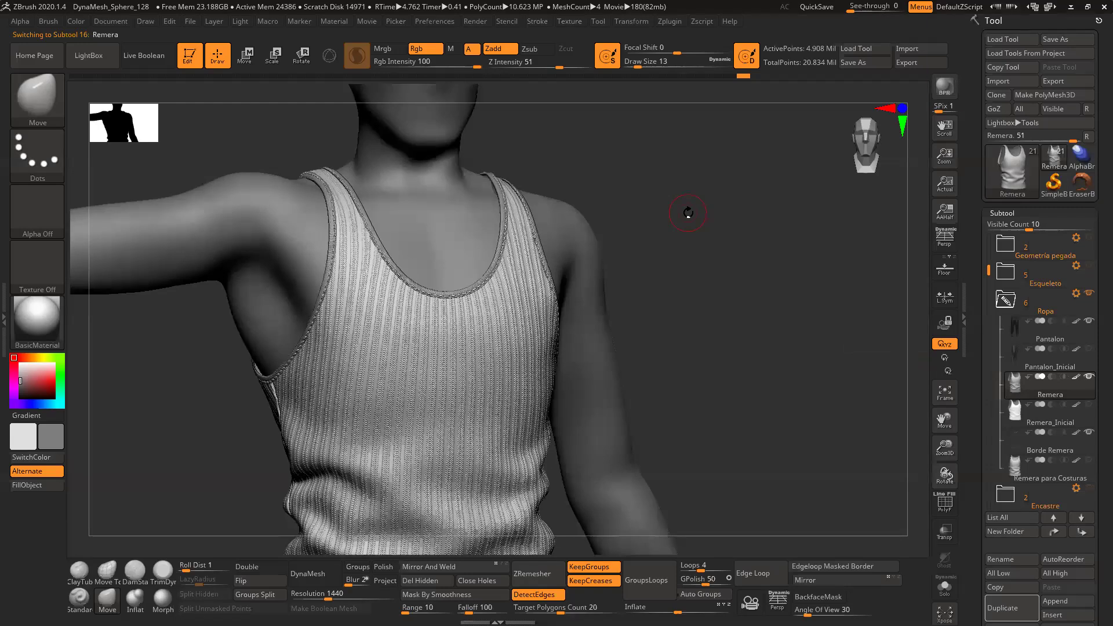
pyautogui.keyDown('ctrl'); pyautogui.moveTo(704, 214); pyautogui.dragTo(726, 298, button='right'); pyautogui.keyUp('ctrl')
pyautogui.keyDown('alt'); pyautogui.moveTo(805, 229); pyautogui.dragTo(785, 301, button='right'); pyautogui.keyUp('alt')
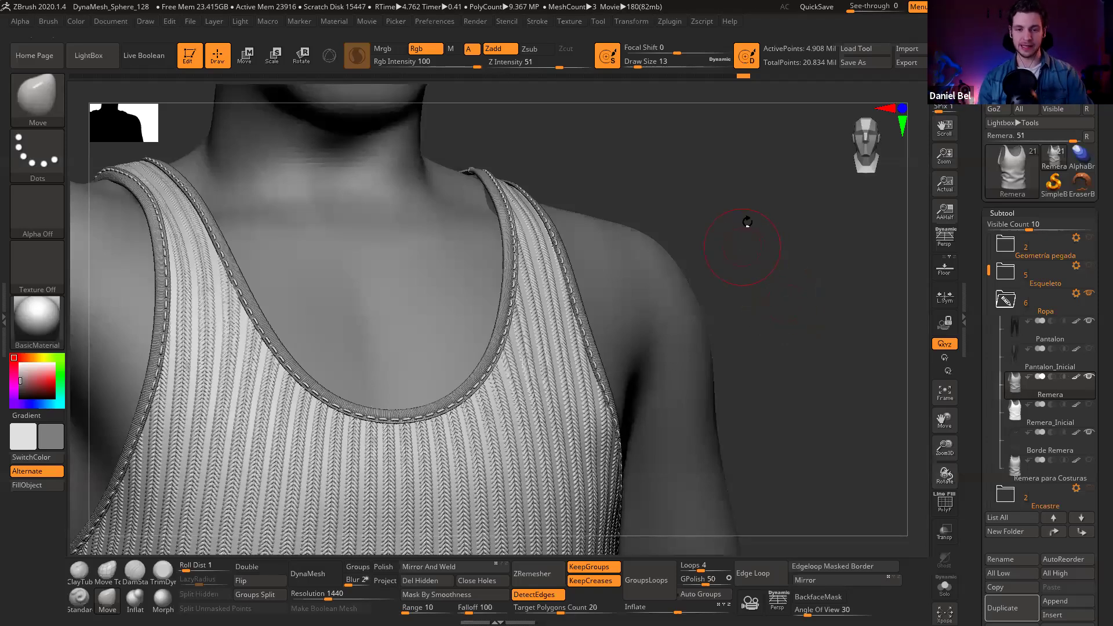
pyautogui.press('f')
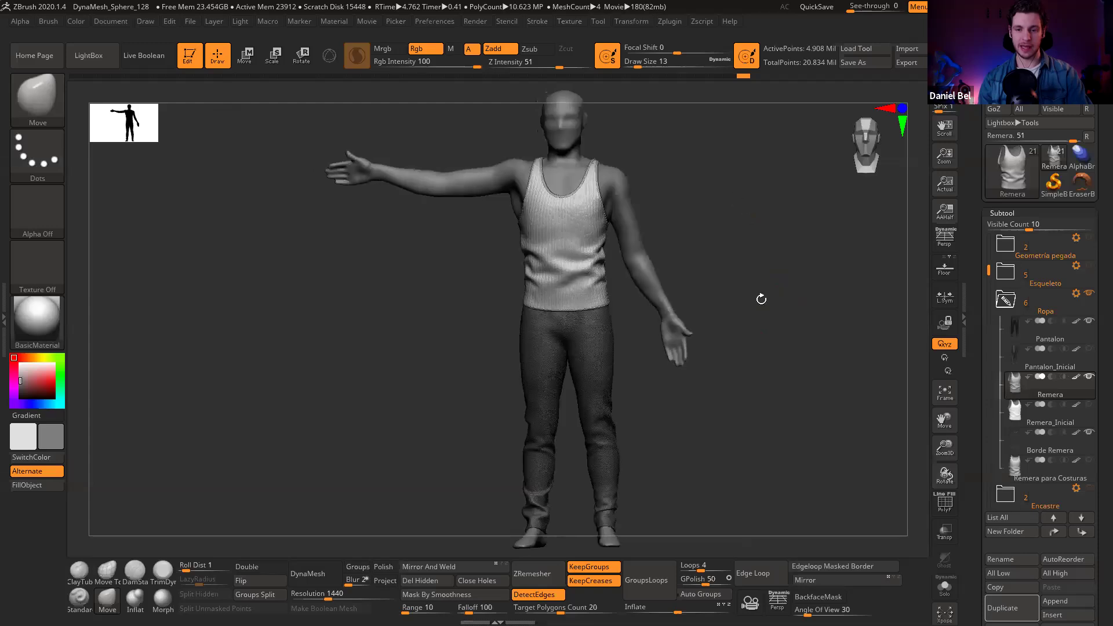
pyautogui.press('f')
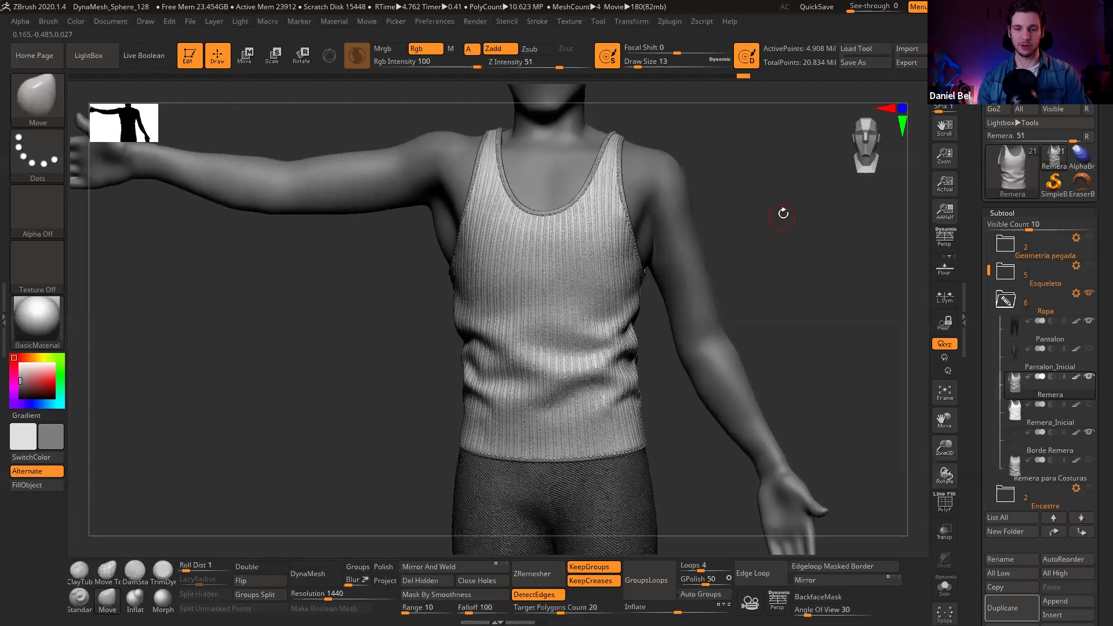
pyautogui.keyDown('alt'); pyautogui.moveTo(746, 151); pyautogui.dragTo(541, 223); pyautogui.keyUp('alt')
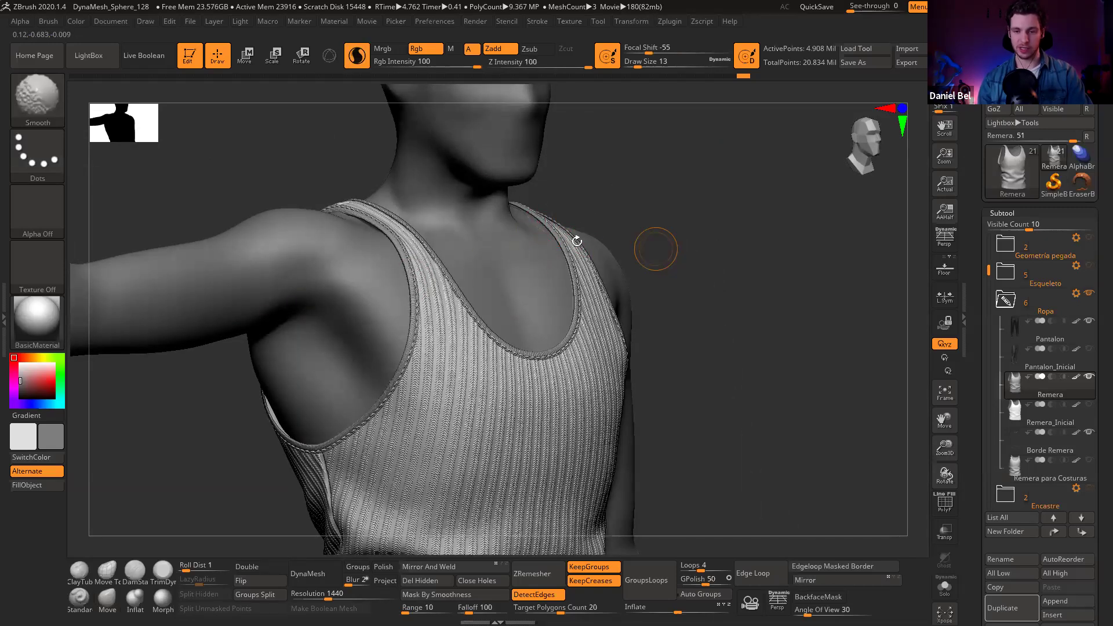
# Step: Isolate Remera with its polyframe on, view only one polygroup, and bring the other faces back
pyautogui.click(945, 588)
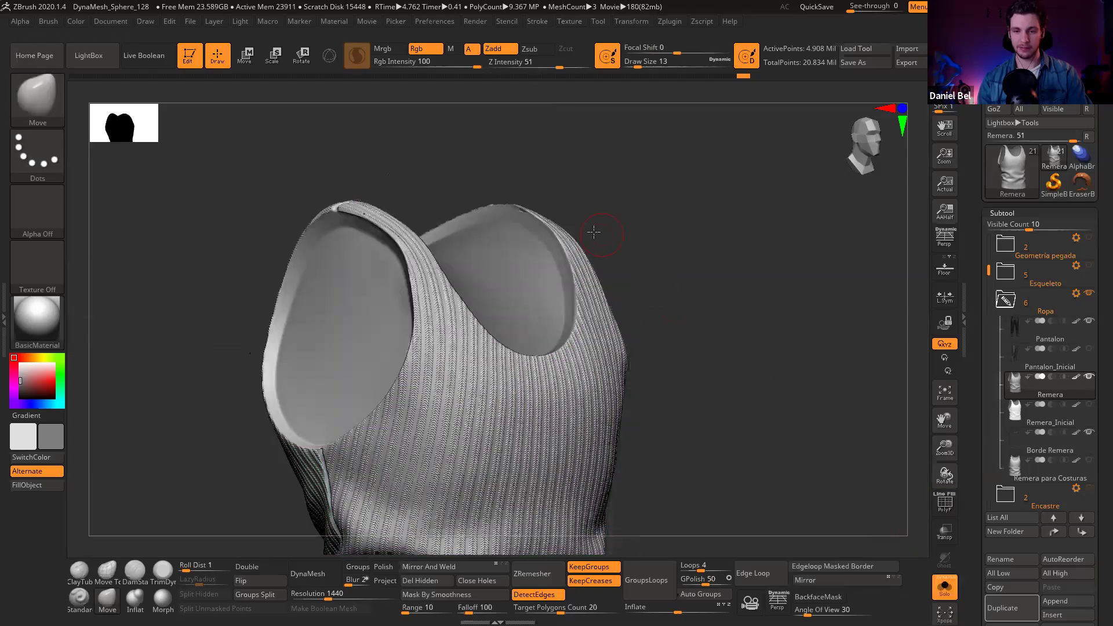
pyautogui.hotkey('shift', 'f')
pyautogui.keyDown('ctrl'); pyautogui.keyDown('shift'); pyautogui.click(525, 244); pyautogui.keyUp('shift'); pyautogui.keyUp('ctrl')
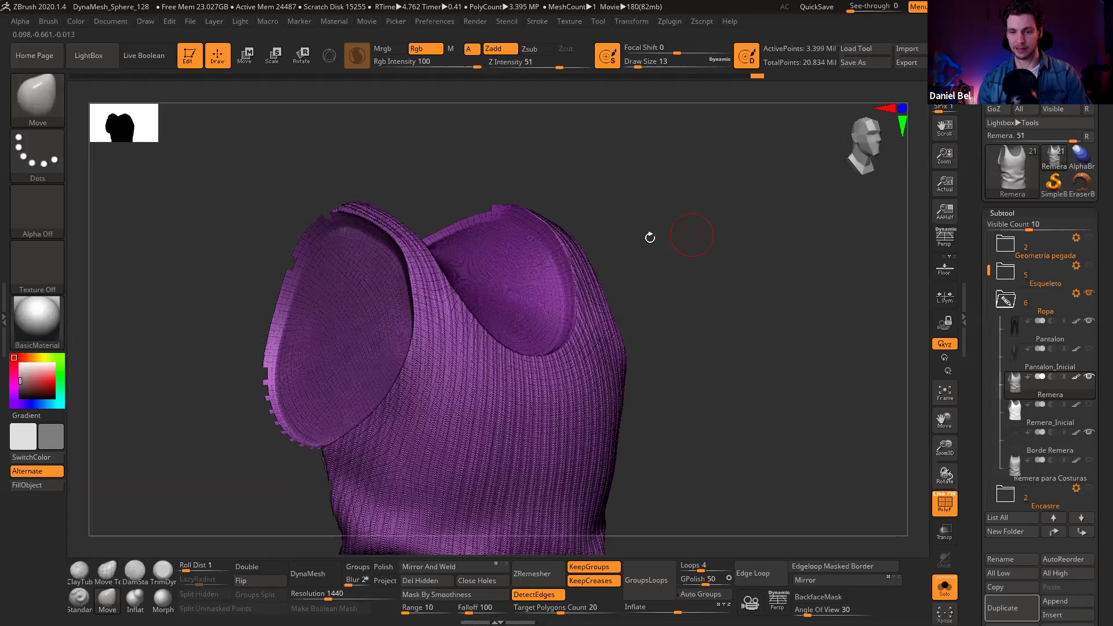
pyautogui.keyDown('ctrl'); pyautogui.keyDown('shift'); pyautogui.click(798, 318); pyautogui.keyUp('shift'); pyautogui.keyUp('ctrl')
# Step: Switch to Remera_Inicial and on to Remera para Costuras to examine its border polygroups, and hide the polyframe
pyautogui.click(1016, 411)
pyautogui.click(1018, 466)
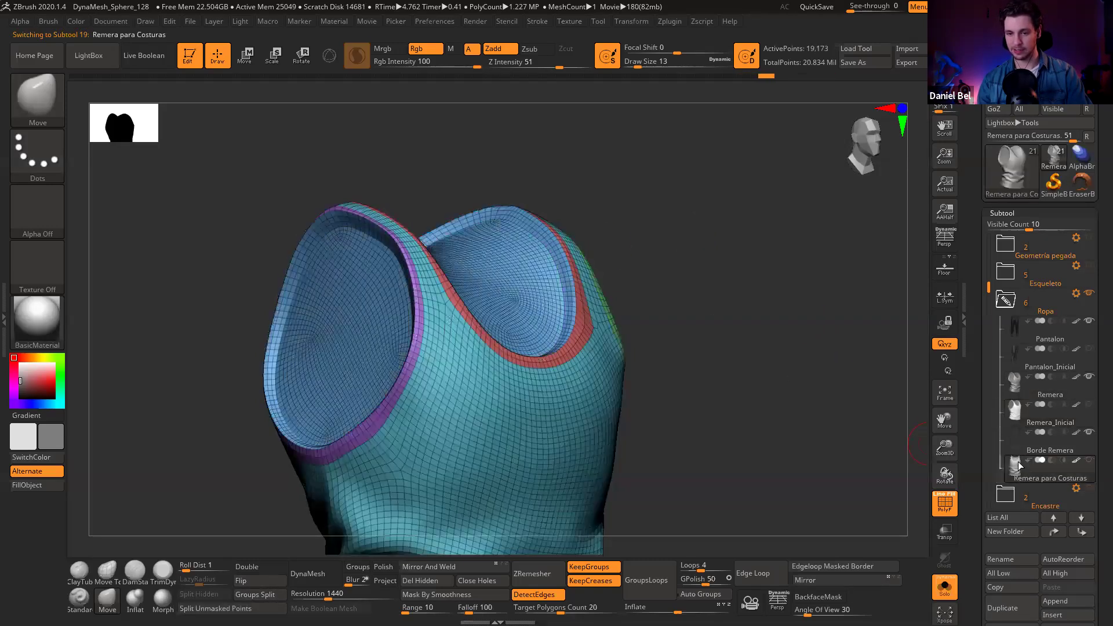
pyautogui.hotkey('shift', 'f')
# Step: Select Remera_Inicial, hide some of its faces by polygroup, and check its knit with the border on the body without polyframe
pyautogui.keyDown('alt'); pyautogui.click(542, 278); pyautogui.keyUp('alt')
pyautogui.hotkey('shift', 'f')
pyautogui.keyDown('ctrl'); pyautogui.keyDown('shift'); pyautogui.click(545, 245); pyautogui.keyUp('shift'); pyautogui.keyUp('ctrl')
pyautogui.keyDown('ctrl'); pyautogui.keyDown('shift'); pyautogui.click(545, 246); pyautogui.keyUp('shift'); pyautogui.keyUp('ctrl')
pyautogui.keyDown('ctrl'); pyautogui.keyDown('alt'); pyautogui.keyDown('shift'); pyautogui.click(542, 241); pyautogui.keyUp('shift'); pyautogui.keyUp('alt'); pyautogui.keyUp('ctrl')
pyautogui.moveTo(733, 256); pyautogui.dragTo(669, 201)
pyautogui.hotkey('shift', 'f')
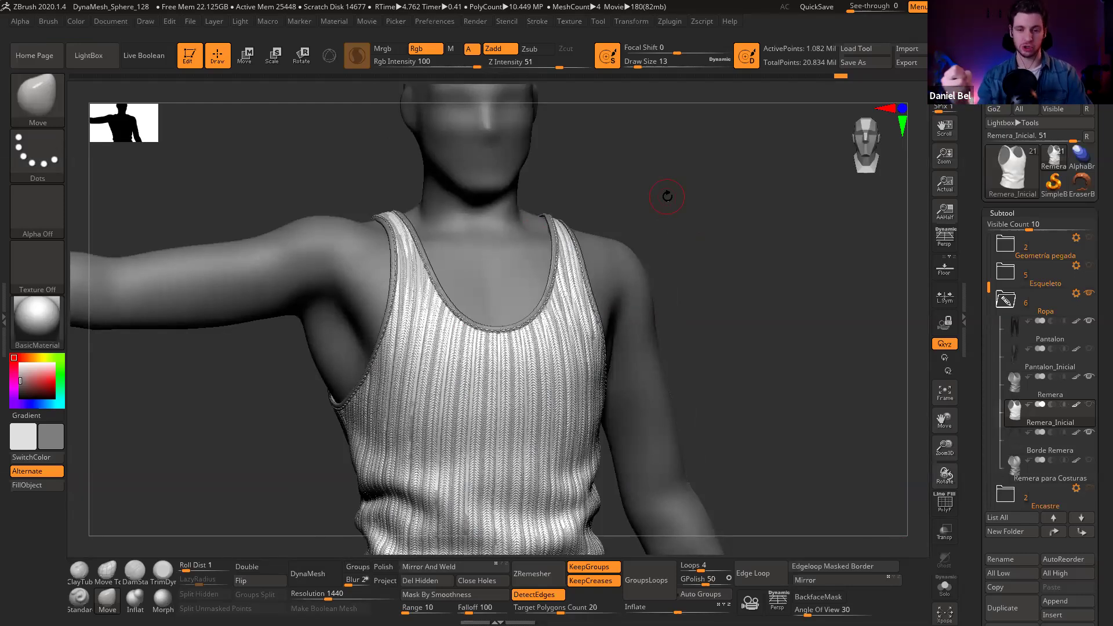
pyautogui.keyDown('ctrl'); pyautogui.keyDown('shift'); pyautogui.click(800, 340); pyautogui.keyUp('shift'); pyautogui.keyUp('ctrl')
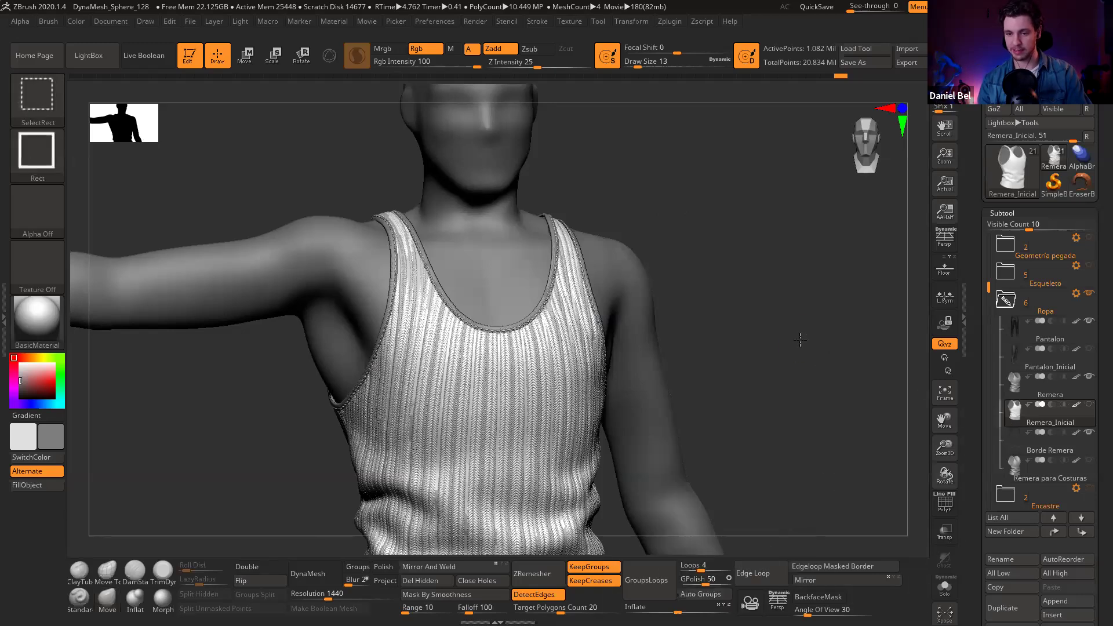
# Step: Select the Remera subtool and examine the ribbed knit around the neckline and body, with Draw Size set to 7
pyautogui.click(1023, 387)
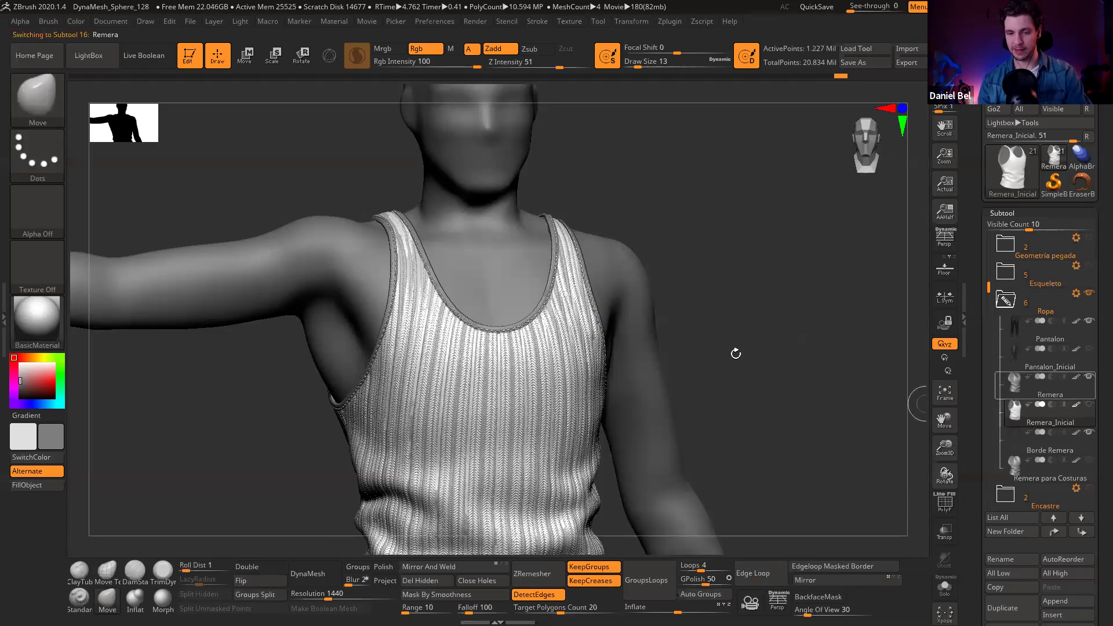
pyautogui.moveTo(797, 328); pyautogui.dragTo(771, 316)
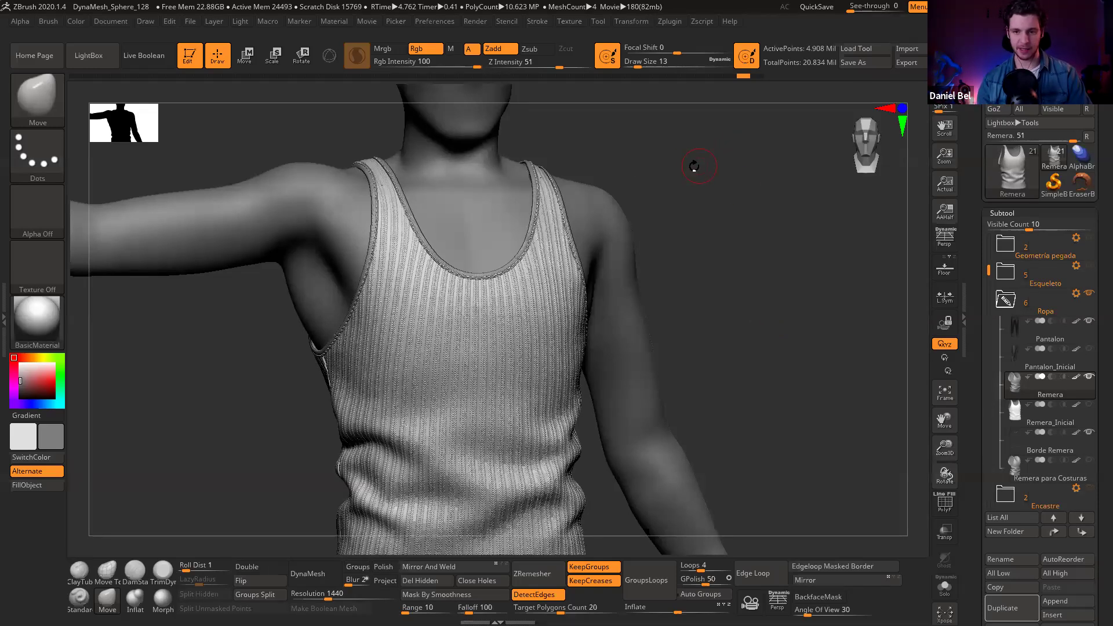
pyautogui.moveTo(659, 157); pyautogui.dragTo(298, 248)
pyautogui.moveTo(682, 215); pyautogui.dragTo(680, 204)
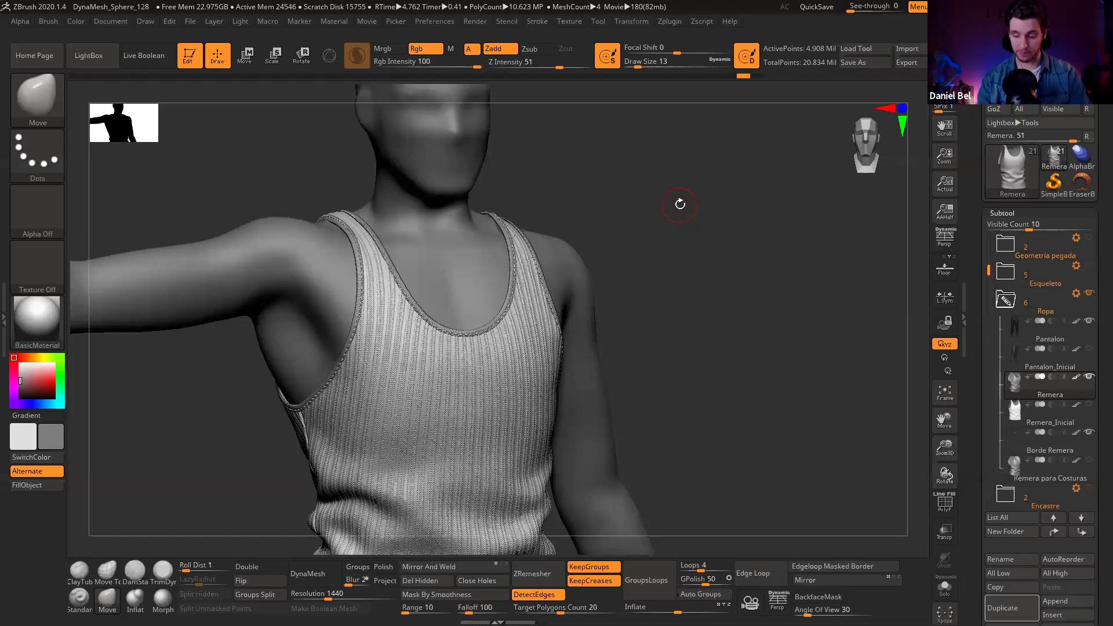
pyautogui.keyDown('shift'); pyautogui.moveTo(684, 231); pyautogui.dragTo(664, 201); pyautogui.keyUp('shift')
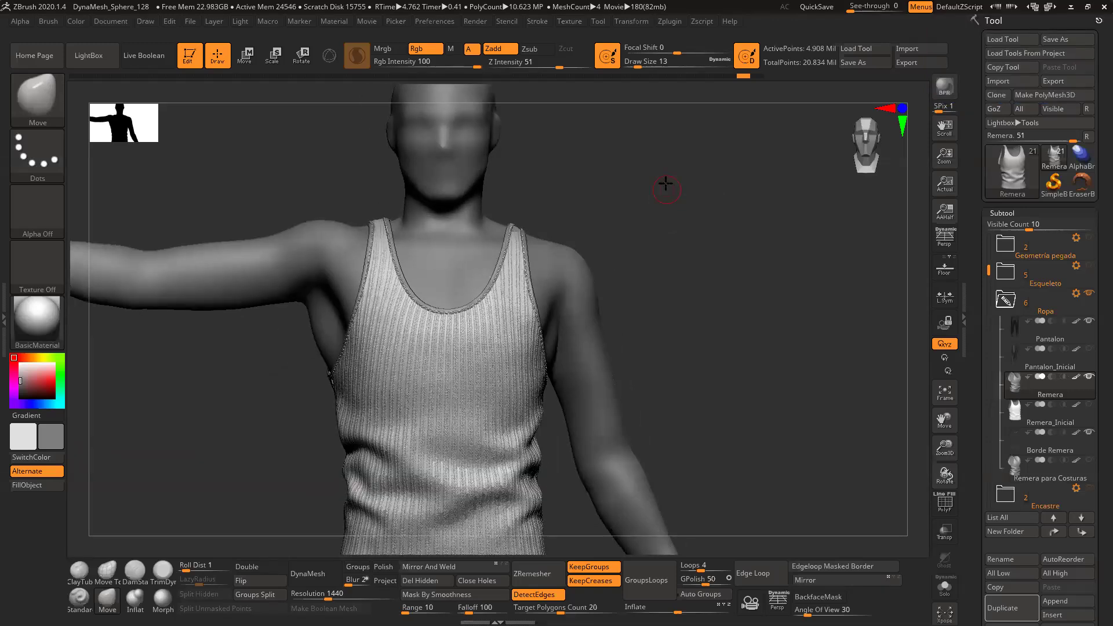
pyautogui.keyDown('alt'); pyautogui.moveTo(654, 198); pyautogui.dragTo(678, 179); pyautogui.keyUp('alt')
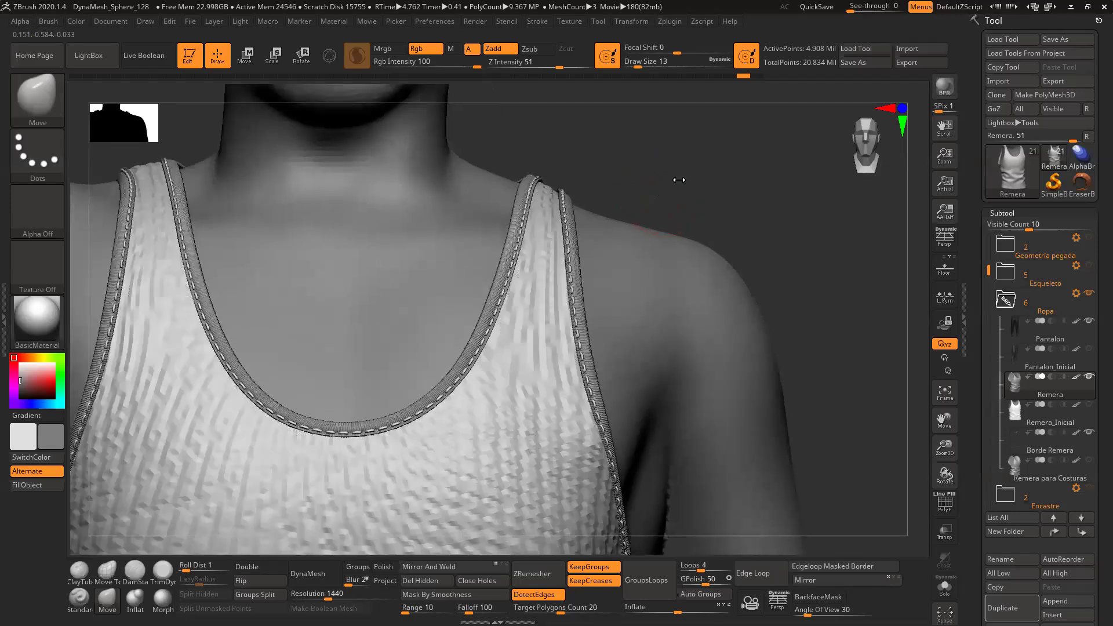
pyautogui.press('s')
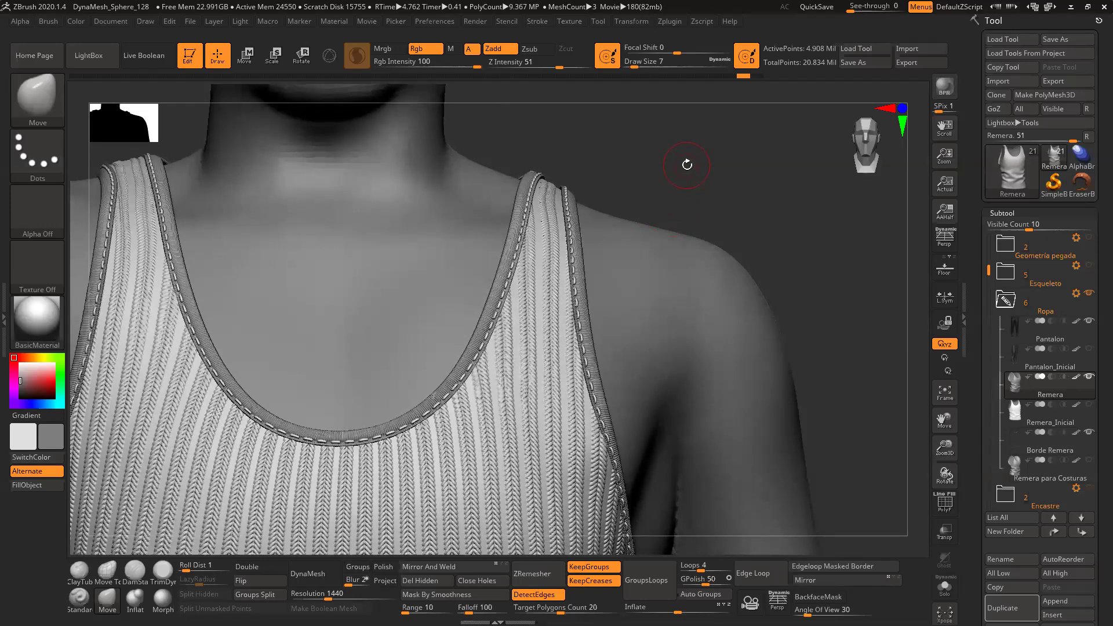
pyautogui.keyDown('alt'); pyautogui.moveTo(681, 169); pyautogui.dragTo(611, 54); pyautogui.keyUp('alt')
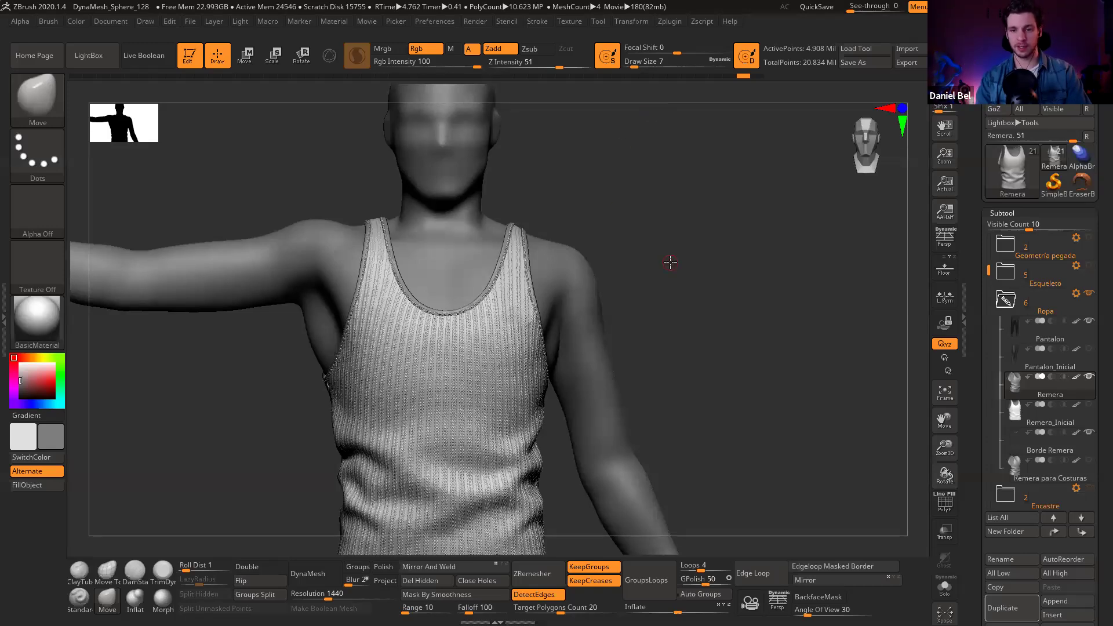
pyautogui.keyDown('ctrl'); pyautogui.moveTo(662, 237); pyautogui.dragTo(670, 300, button='right'); pyautogui.keyUp('ctrl')
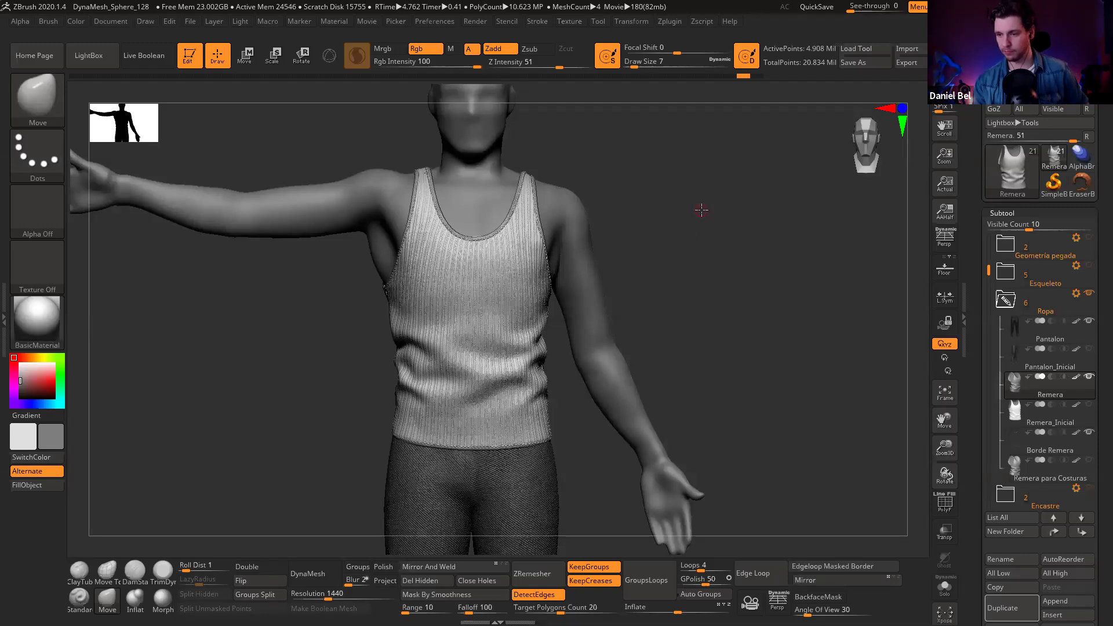
# Step: Select the Borde Remera subtool and examine the stitched trim along the tank top's neckline and armholes
pyautogui.click(1018, 444)
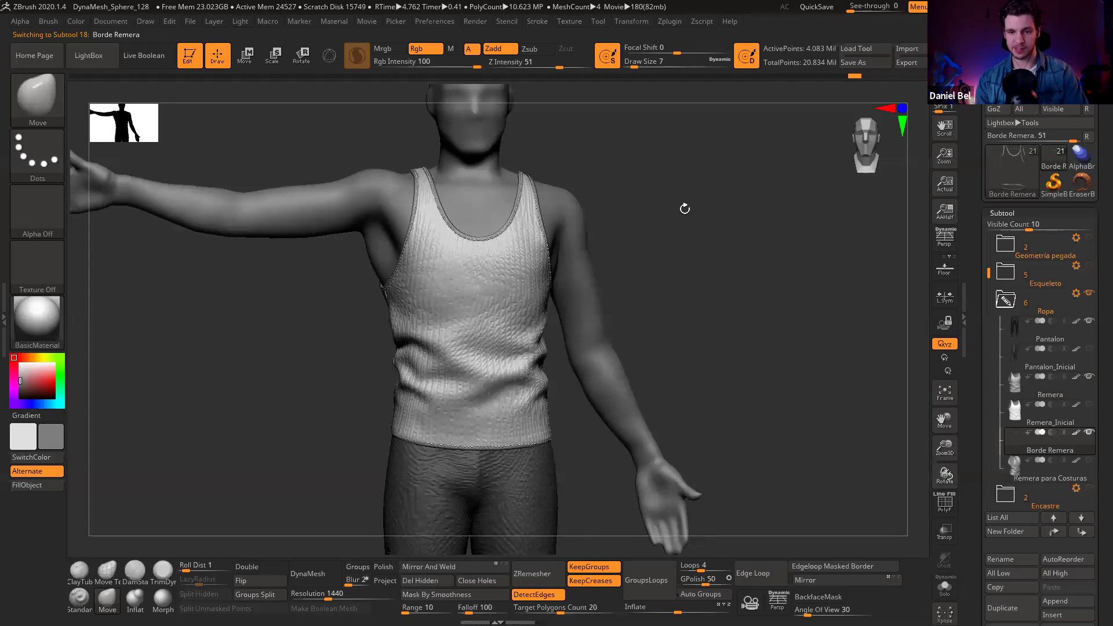
pyautogui.scroll(3, 667, 200)
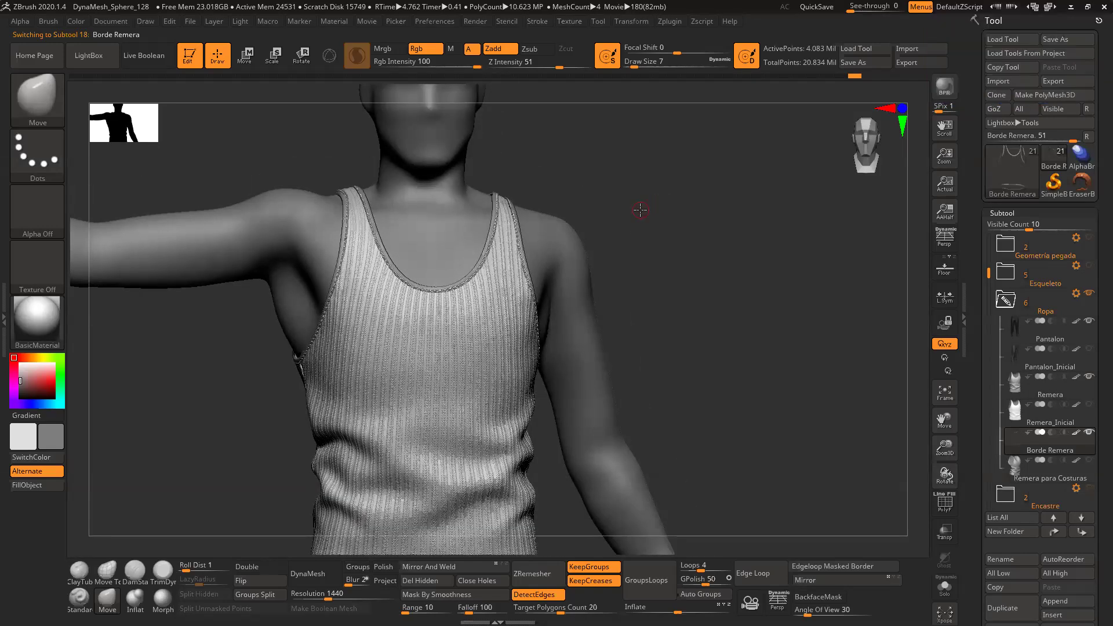
pyautogui.scroll(2, 641, 210)
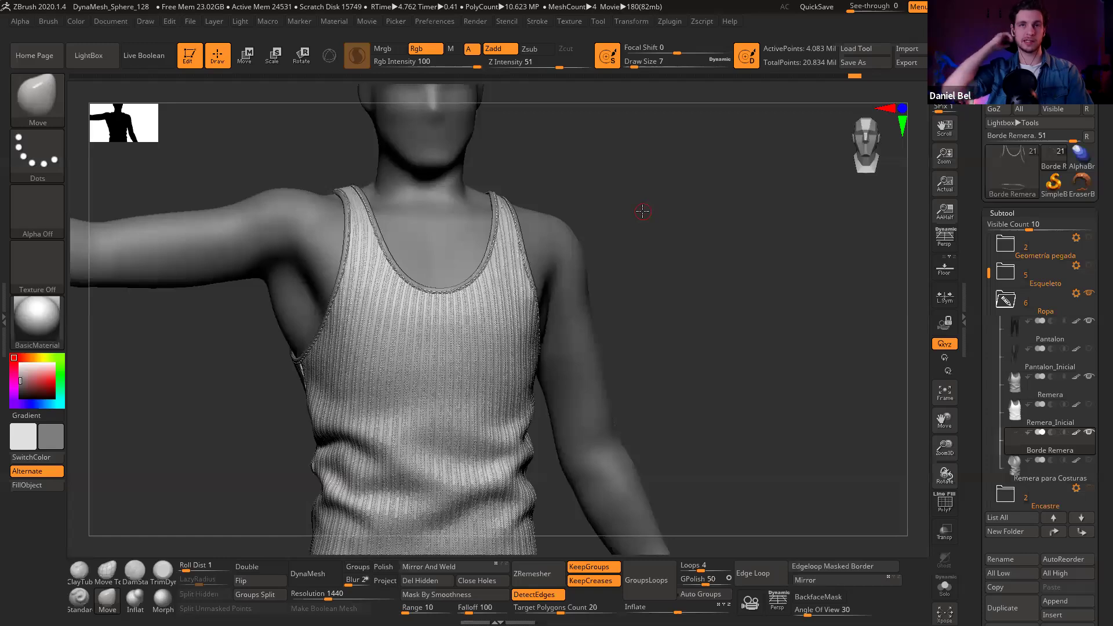
pyautogui.moveTo(658, 196); pyautogui.dragTo(652, 189)
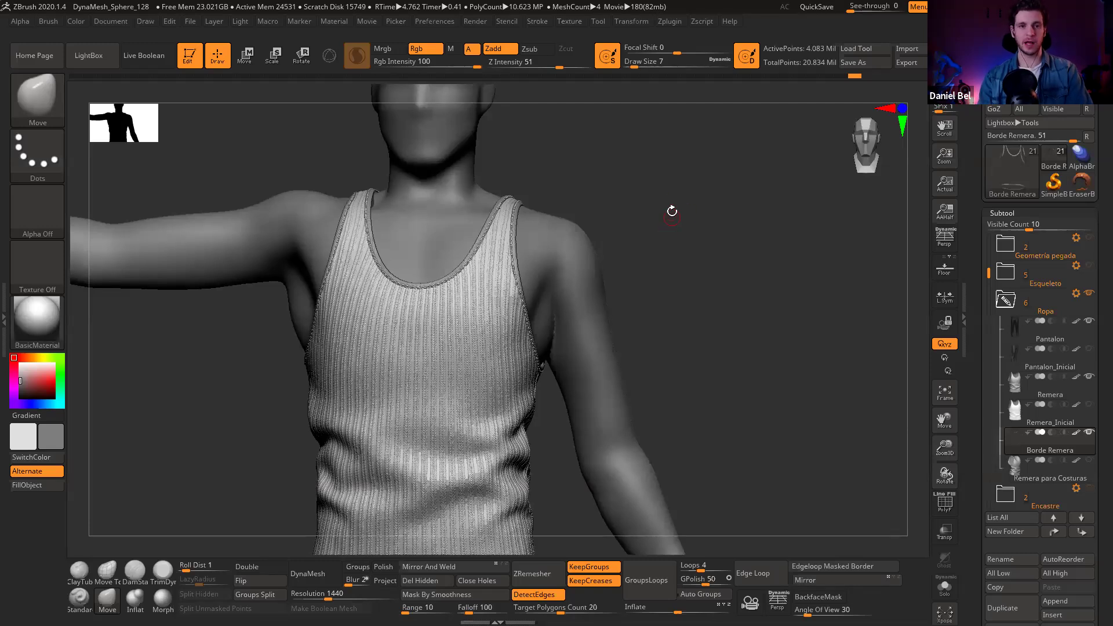
pyautogui.moveTo(683, 202); pyautogui.dragTo(683, 213)
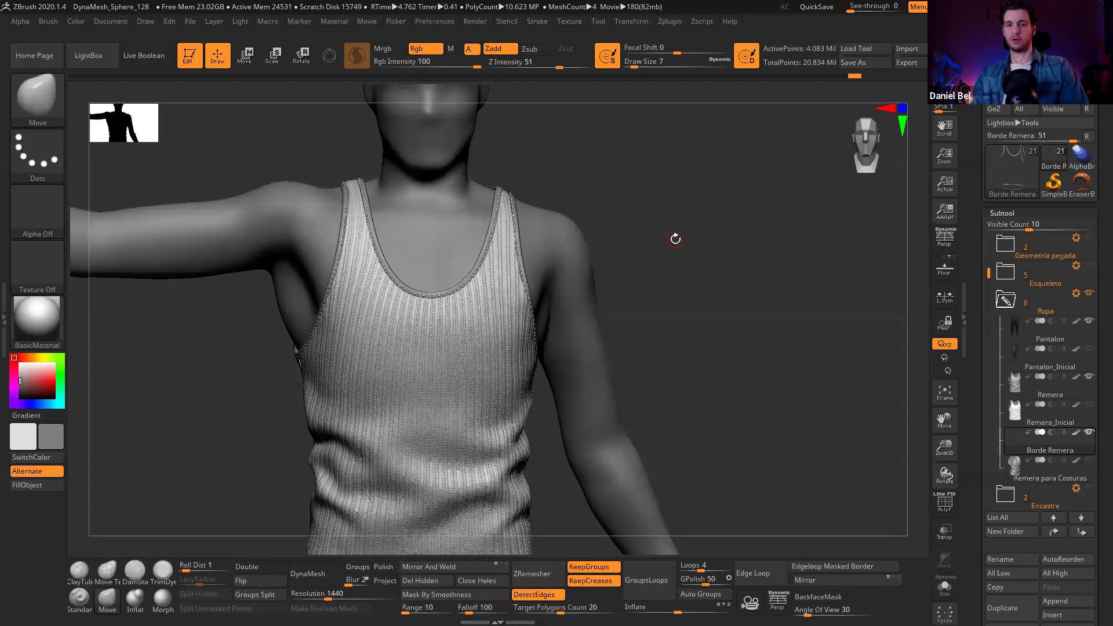
pyautogui.moveTo(686, 204); pyautogui.dragTo(696, 227)
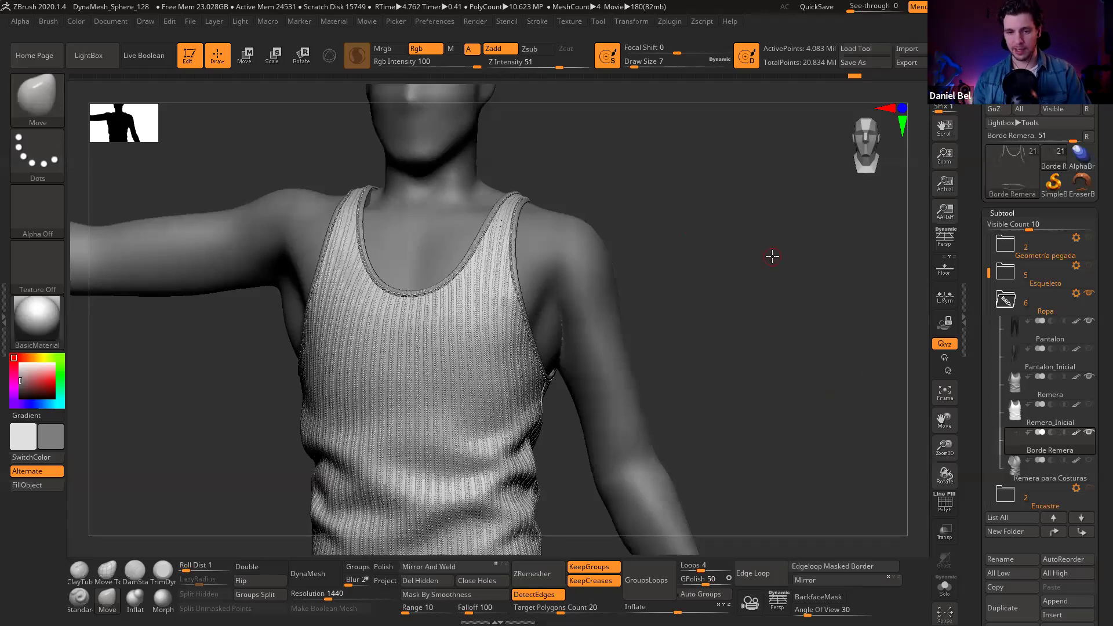
pyautogui.keyDown('ctrl'); pyautogui.moveTo(730, 237); pyautogui.dragTo(777, 246, button='right'); pyautogui.keyUp('ctrl')
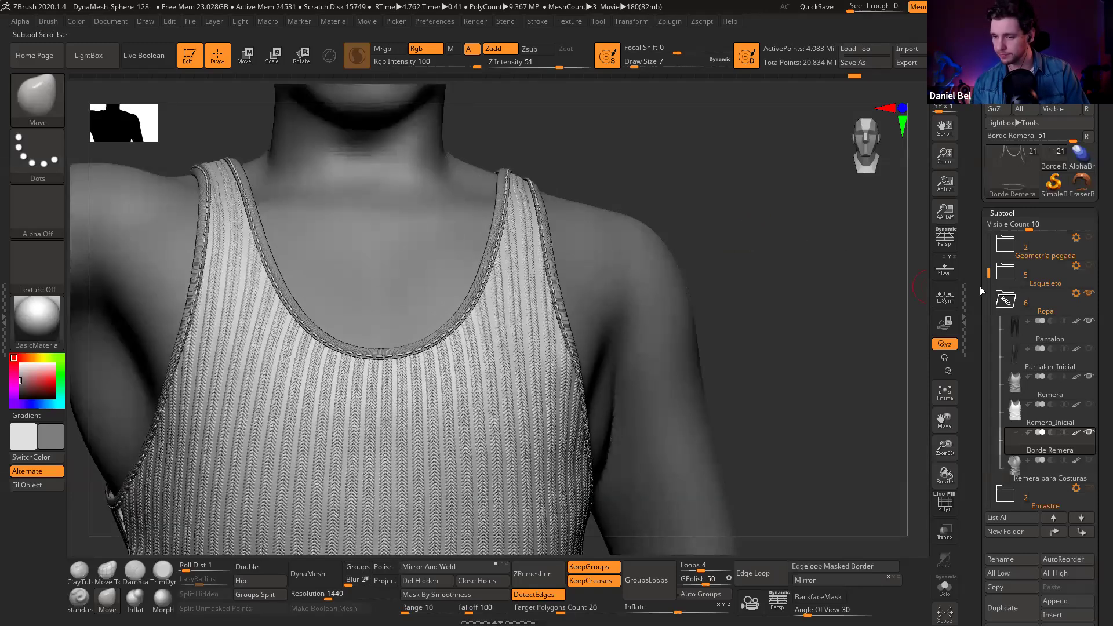
# Step: Select the Pantalon subtool and show its polyframe to examine the polygroups and side seams on both legs
pyautogui.keyDown('ctrl'); pyautogui.moveTo(804, 339); pyautogui.dragTo(822, 276, button='right'); pyautogui.keyUp('ctrl')
pyautogui.click(1013, 331)
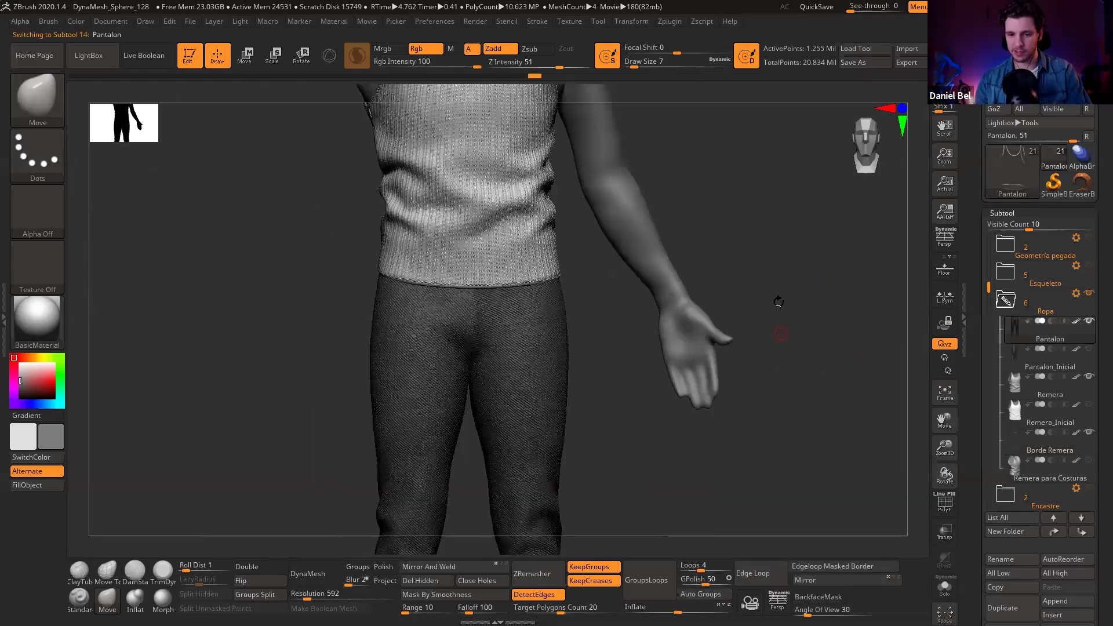
pyautogui.moveTo(809, 299); pyautogui.dragTo(498, 256)
pyautogui.moveTo(750, 383); pyautogui.dragTo(810, 334)
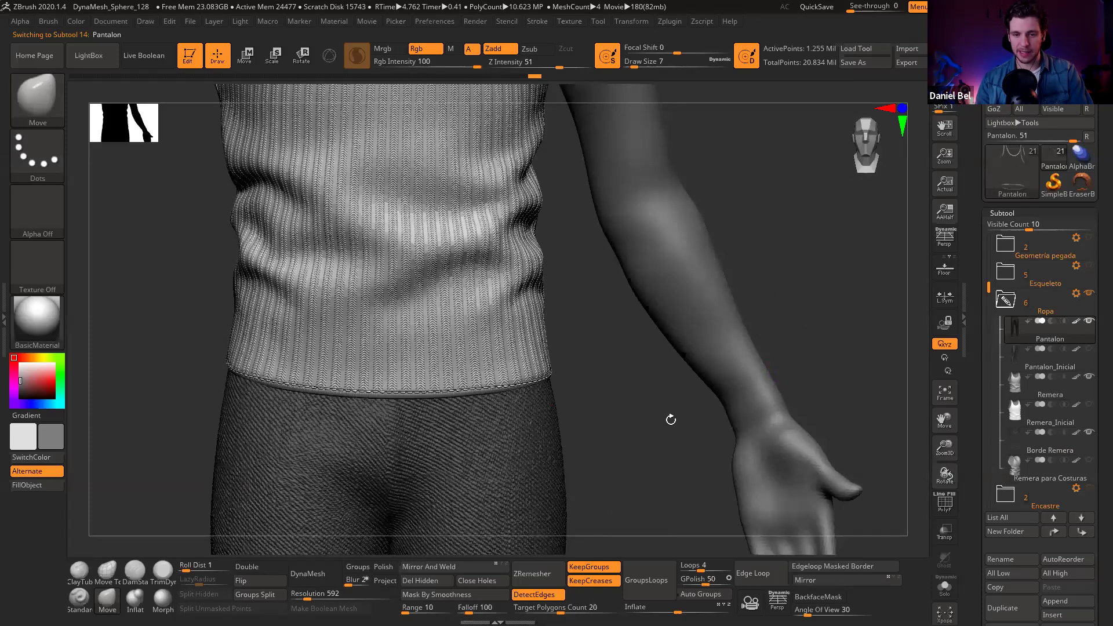
pyautogui.press('f')
pyautogui.hotkey('shift', 'f')
pyautogui.keyDown('shift'); pyautogui.moveTo(670, 419); pyautogui.dragTo(396, 248); pyautogui.keyUp('shift')
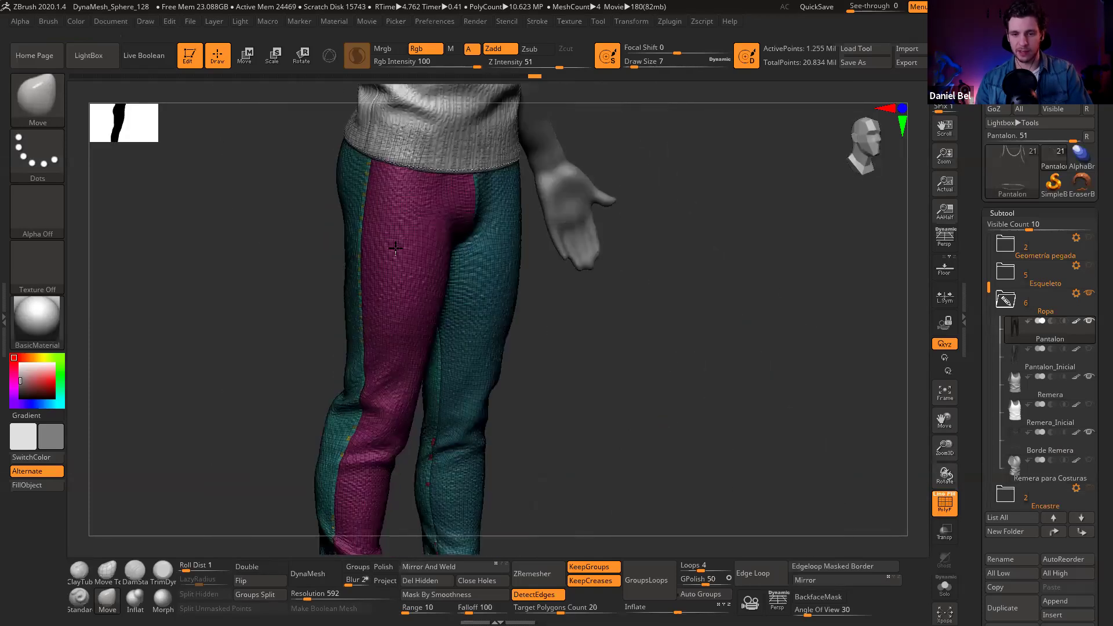
pyautogui.keyDown('shift'); pyautogui.moveTo(655, 368); pyautogui.dragTo(652, 81); pyautogui.keyUp('shift')
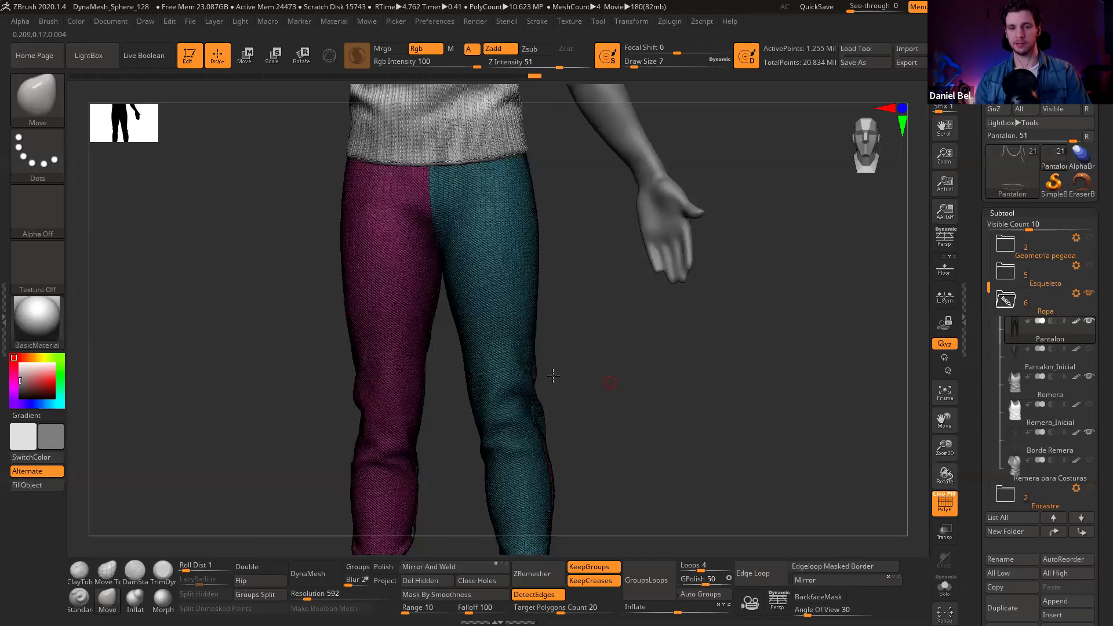
pyautogui.moveTo(599, 427); pyautogui.dragTo(564, 427)
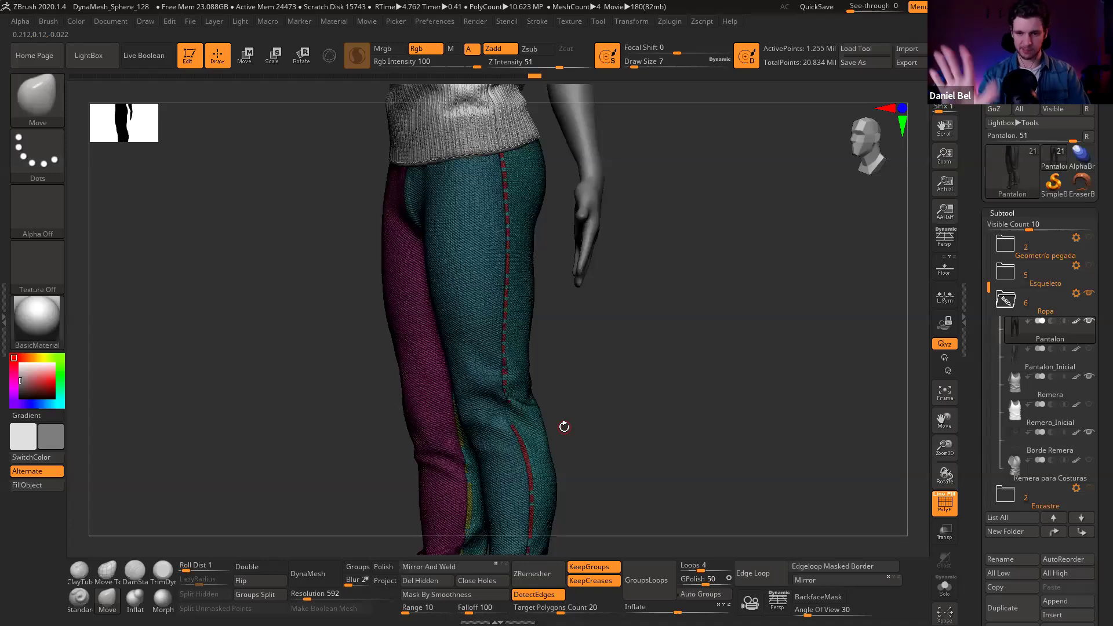
# Step: Turn off the trousers' polyframe and examine the fabric weave and the outer leg seam
pyautogui.hotkey('shift', 'f')
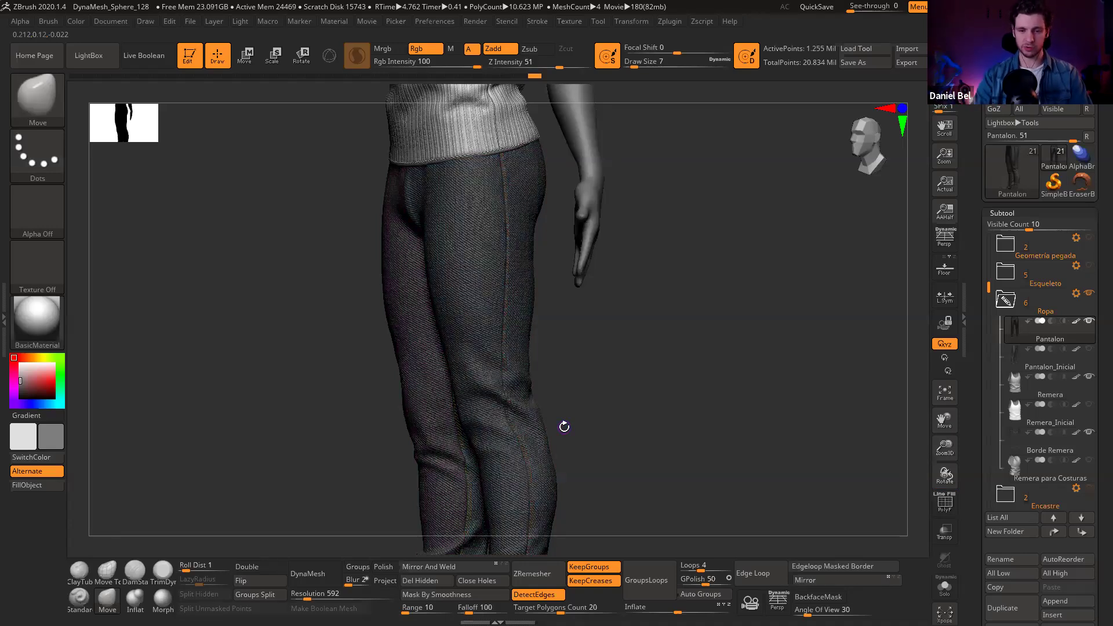
pyautogui.moveTo(630, 402); pyautogui.dragTo(671, 443)
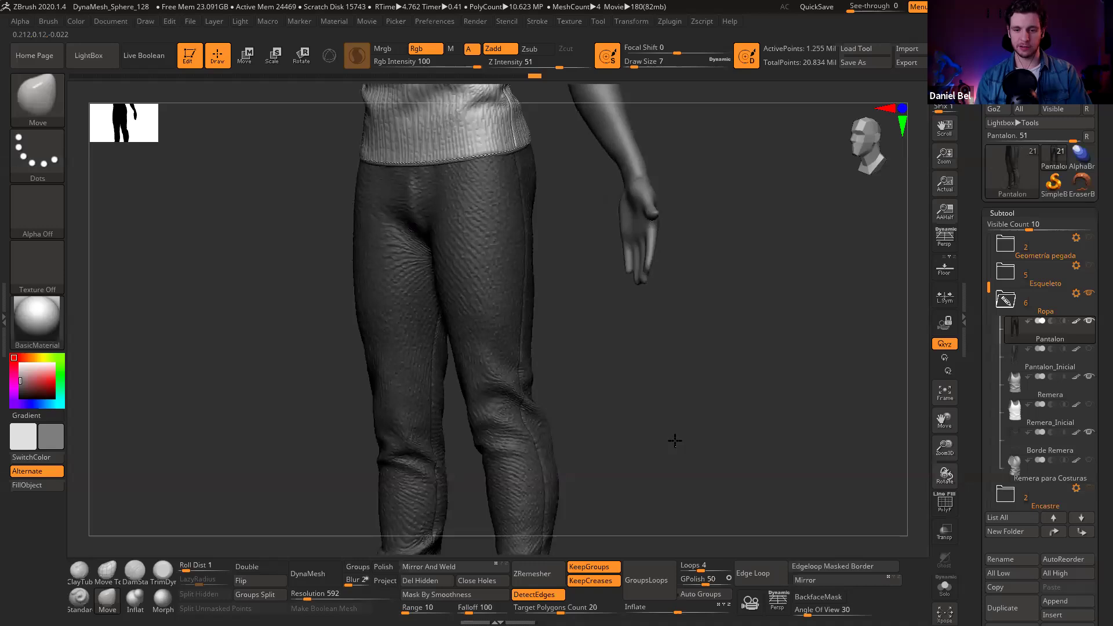
pyautogui.scroll(2, 675, 440)
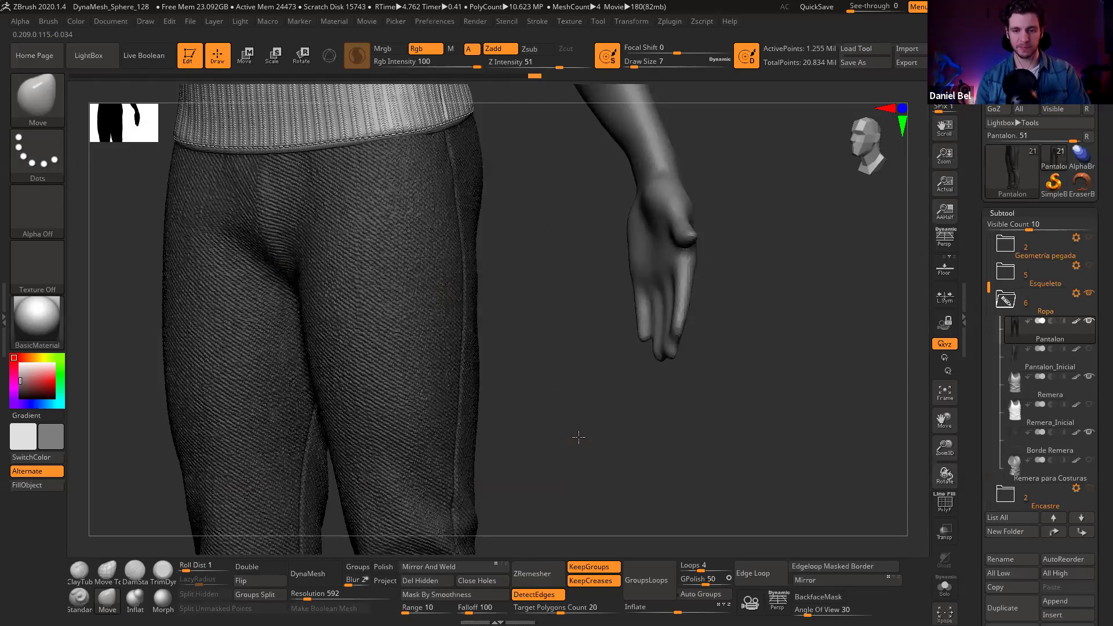
pyautogui.scroll(-3, 702, 328)
# Step: Select the Borde Remera trim on the tank top, and switch to the separate borde de remera tool
pyautogui.moveTo(636, 195); pyautogui.dragTo(494, 327)
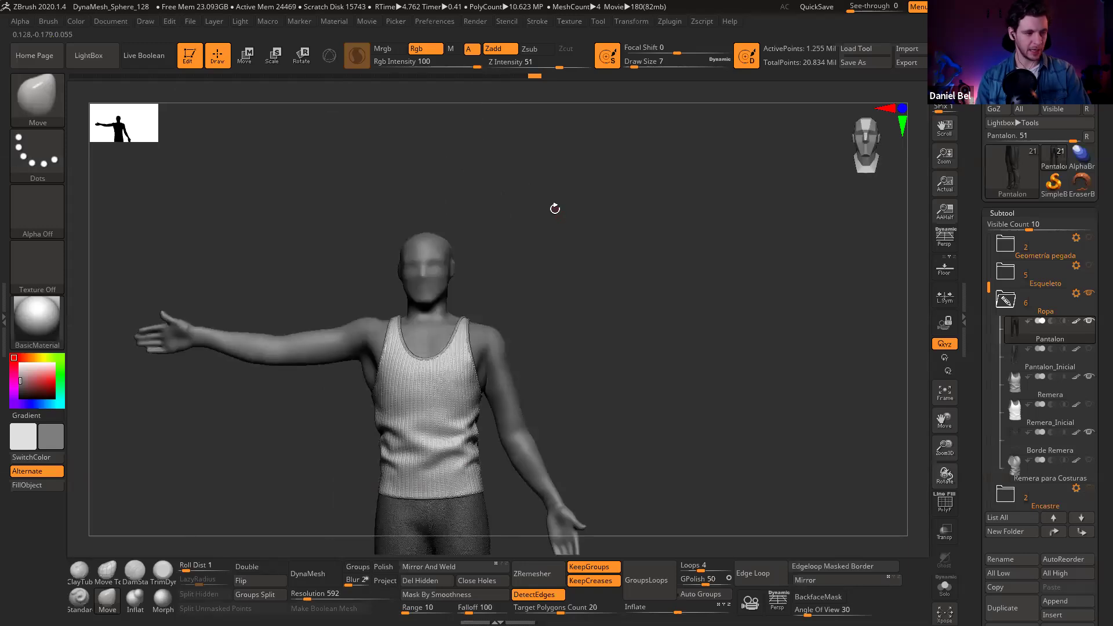
pyautogui.moveTo(579, 207); pyautogui.dragTo(613, 313)
pyautogui.keyDown('alt'); pyautogui.moveTo(708, 282); pyautogui.dragTo(569, 214); pyautogui.keyUp('alt')
pyautogui.keyDown('alt'); pyautogui.click(550, 220); pyautogui.keyUp('alt')
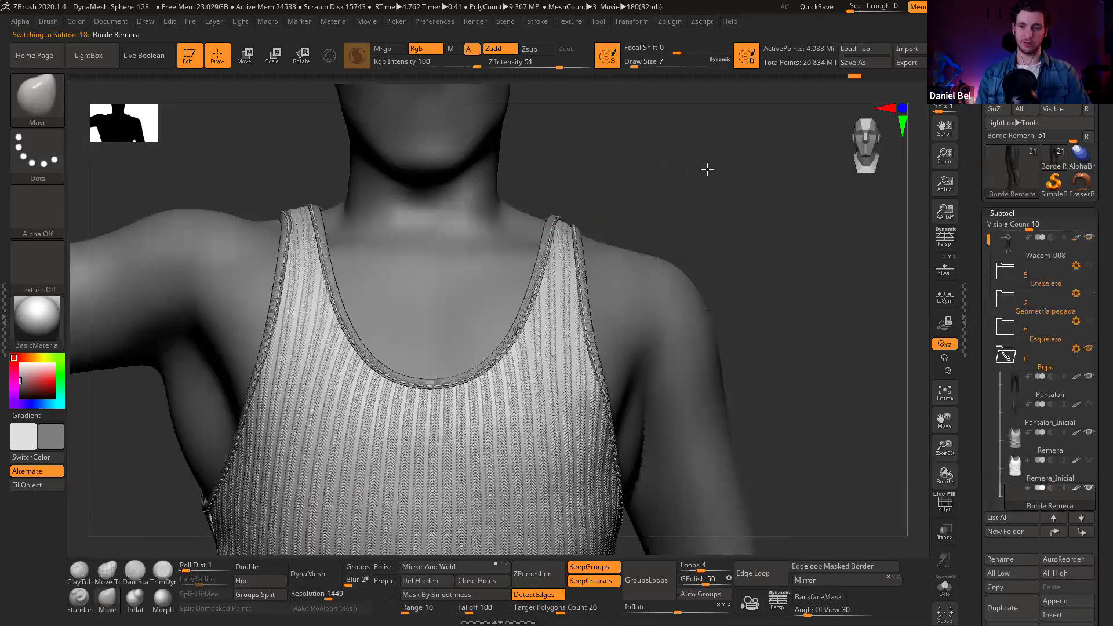
pyautogui.moveTo(705, 168); pyautogui.dragTo(741, 149)
pyautogui.moveTo(791, 267); pyautogui.dragTo(736, 113)
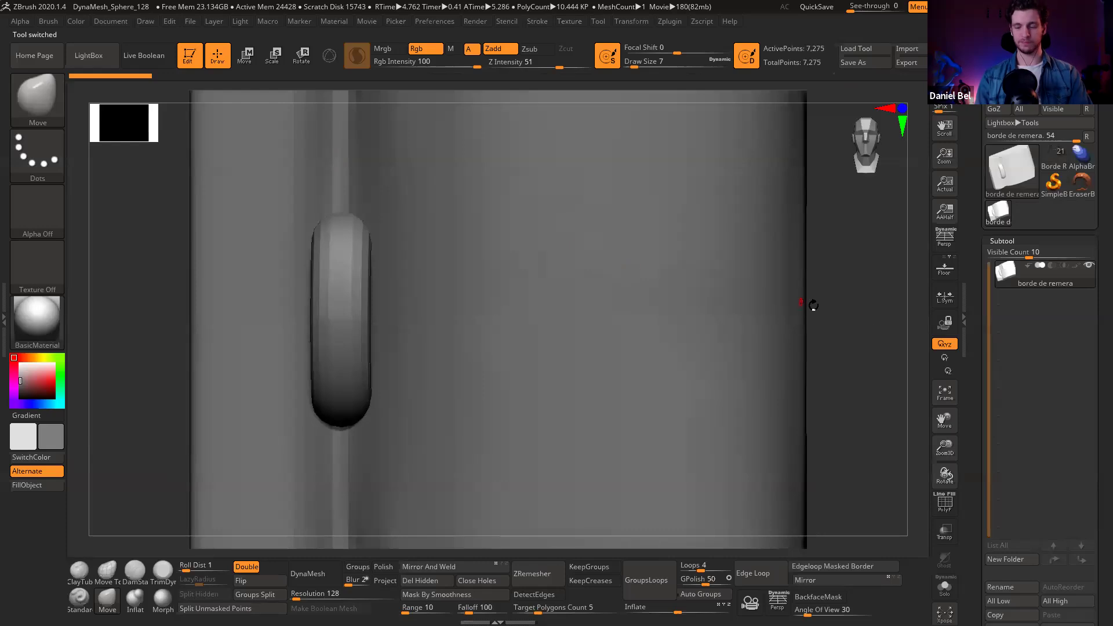
# Step: Frame the borde de remera mesh, assign it a single polygroup and show its polyframe
pyautogui.press('f')
pyautogui.moveTo(604, 288); pyautogui.dragTo(721, 268)
pyautogui.hotkey('shift', 'f')
pyautogui.moveTo(730, 316)
pyautogui.mouseDown()
pyautogui.moveTo(750, 318)
pyautogui.moveTo(708, 305)
pyautogui.moveTo(661, 381)
pyautogui.moveTo(738, 296)
pyautogui.moveTo(583, 333)
pyautogui.moveTo(585, 343)
pyautogui.mouseUp()
pyautogui.hotkey('ctrl', 'w')
pyautogui.moveTo(688, 322); pyautogui.dragTo(394, 278)
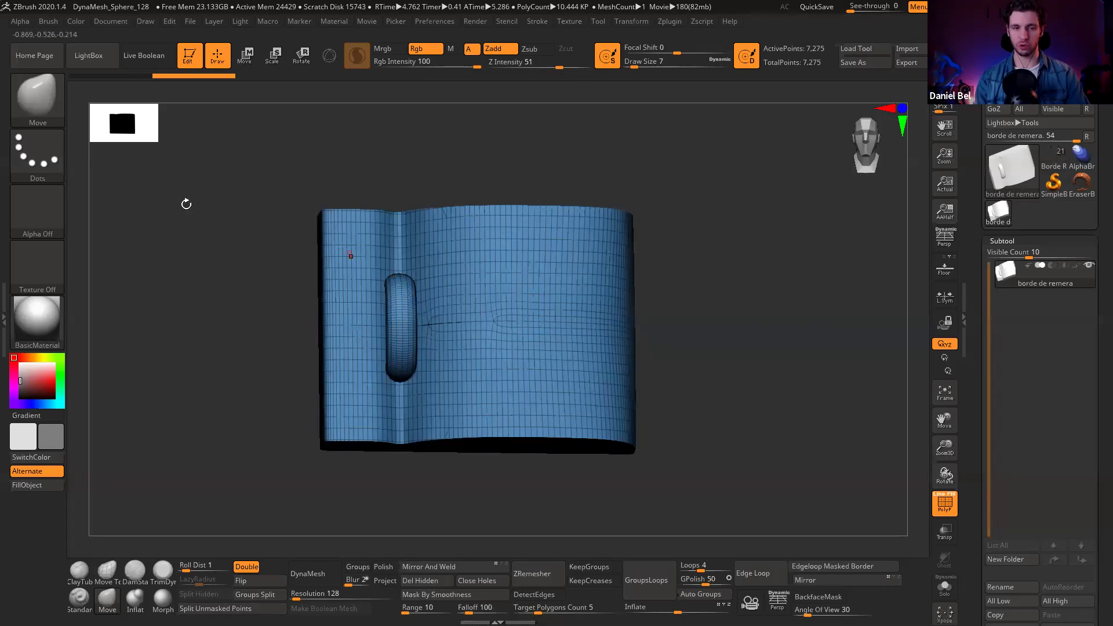
pyautogui.scroll(-3, 1038, 517)
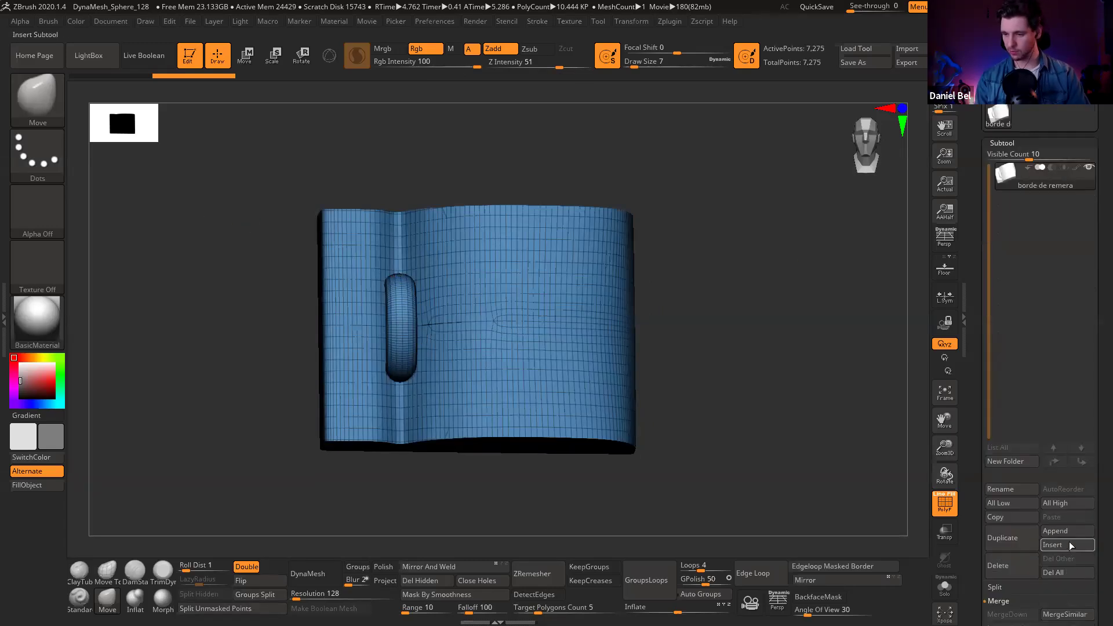
pyautogui.click(1071, 546)
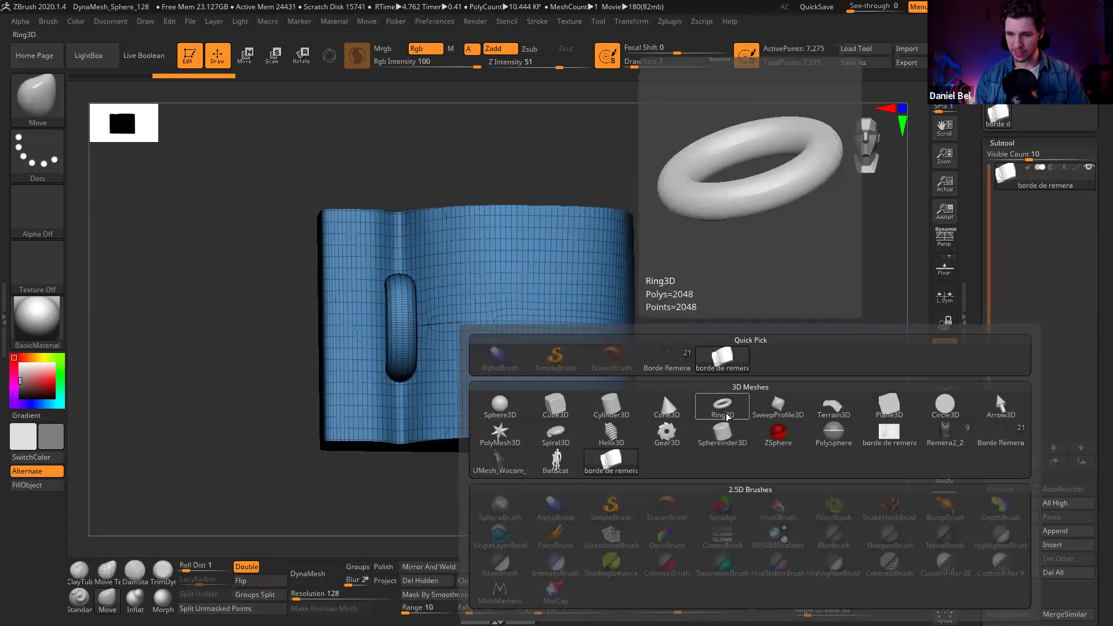
pyautogui.moveTo(672, 237); pyautogui.dragTo(817, 258)
# Step: Turn off the polyframe and examine the borde de remera segment and its ring-shaped stitch from several angles
pyautogui.moveTo(715, 298); pyautogui.dragTo(757, 377)
pyautogui.hotkey('shift', 'f')
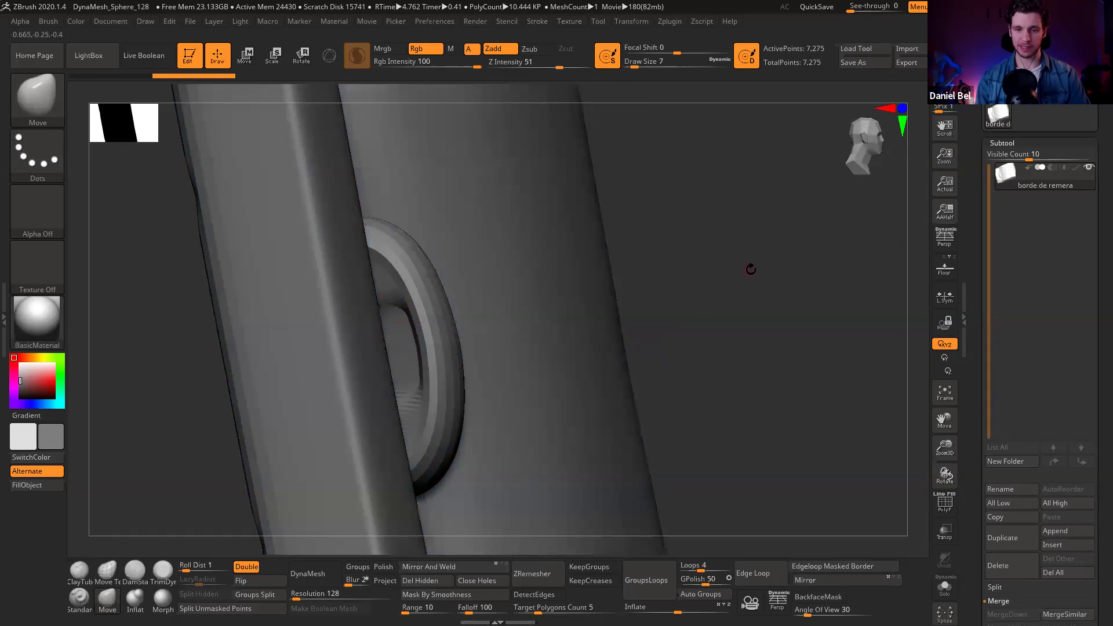
pyautogui.moveTo(750, 268); pyautogui.dragTo(484, 299)
pyautogui.press('f')
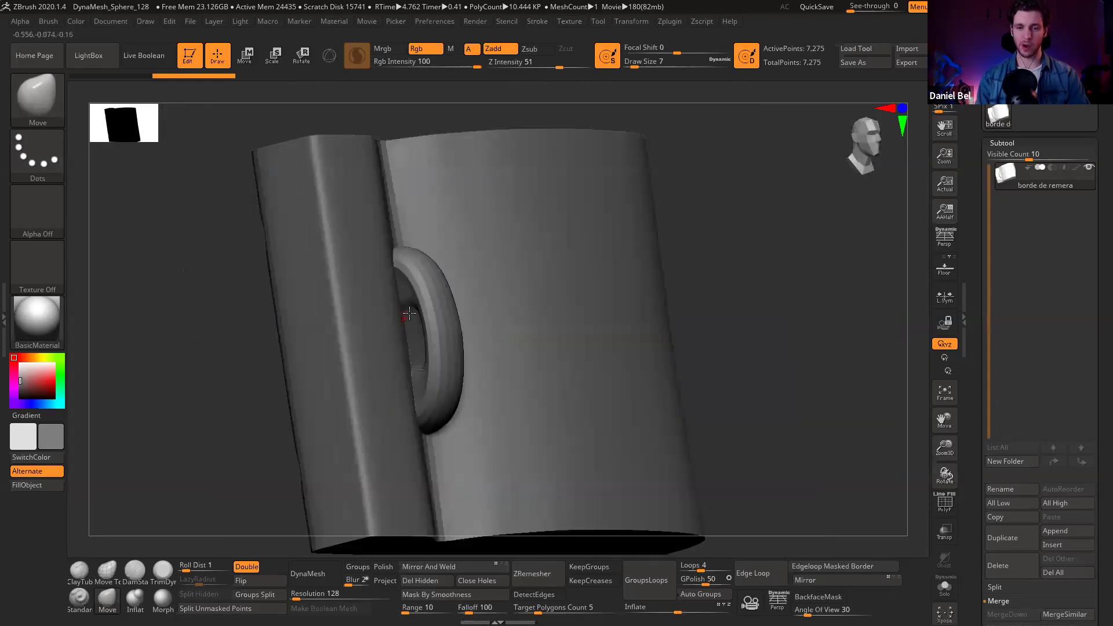
pyautogui.moveTo(780, 263); pyautogui.dragTo(480, 307)
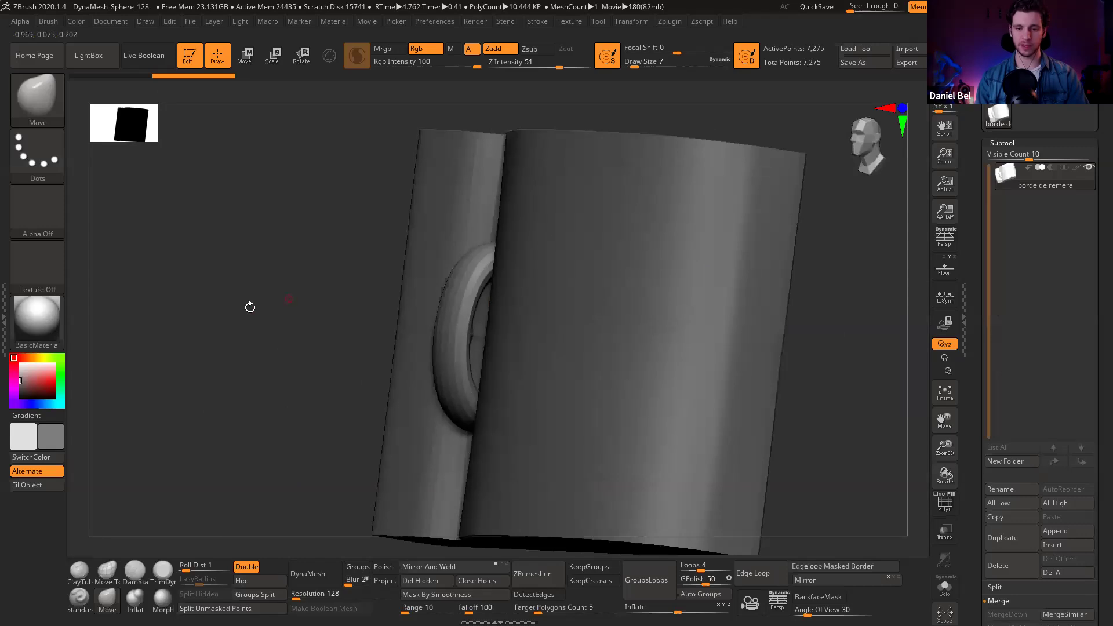
pyautogui.moveTo(249, 310); pyautogui.dragTo(470, 302)
pyautogui.keyDown('alt'); pyautogui.moveTo(282, 309); pyautogui.dragTo(376, 317); pyautogui.keyUp('alt')
pyautogui.keyDown('alt'); pyautogui.moveTo(687, 333); pyautogui.dragTo(642, 299); pyautogui.keyUp('alt')
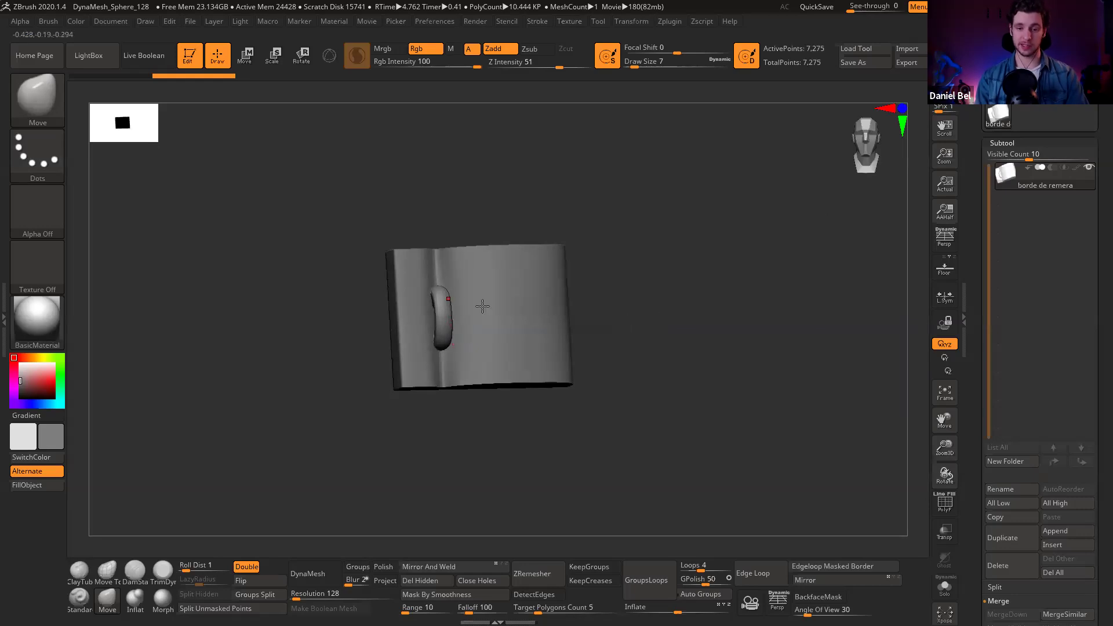
pyautogui.moveTo(701, 356); pyautogui.dragTo(629, 316)
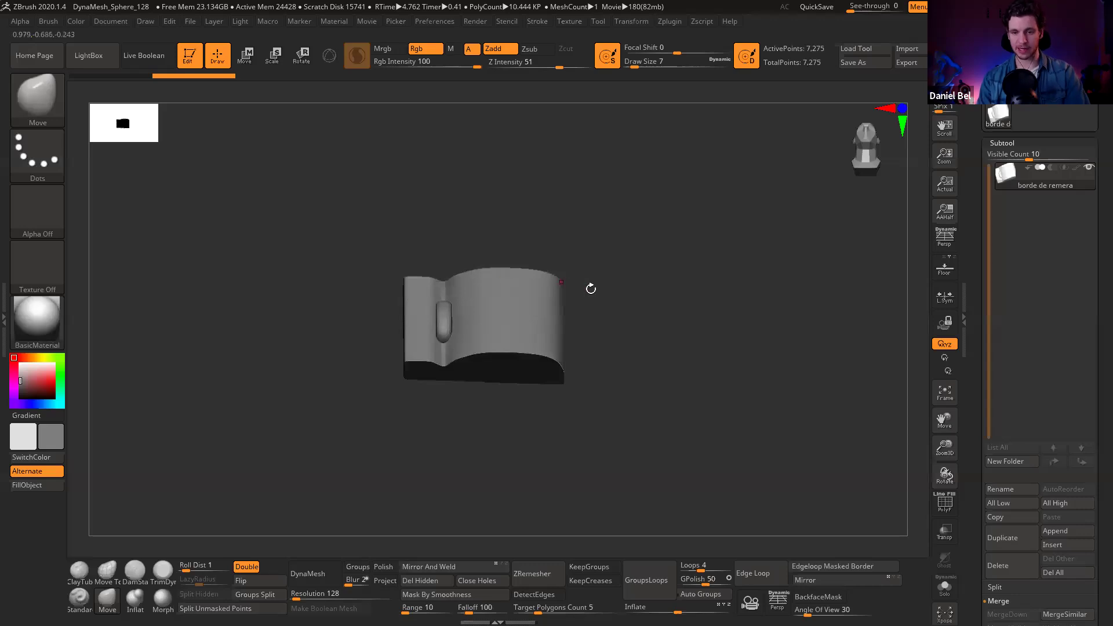
pyautogui.moveTo(1097, 150); pyautogui.dragTo(1097, 248)
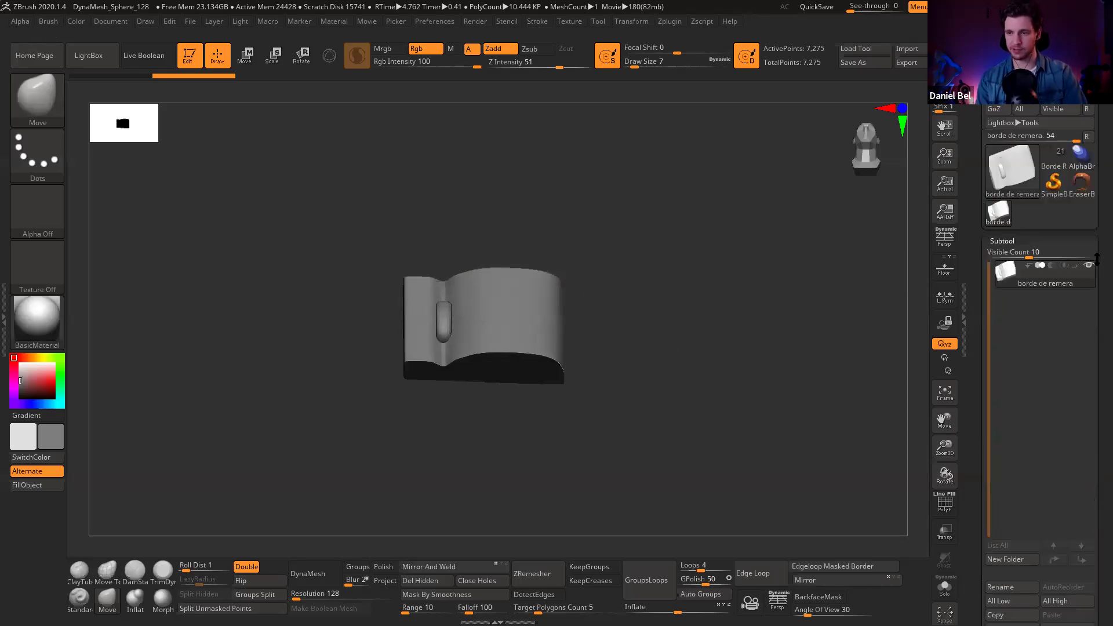
# Step: Switch back to the Borde Remera character tool and isolate the Borde Remera trim together with the Remera tank top
pyautogui.click(1055, 155)
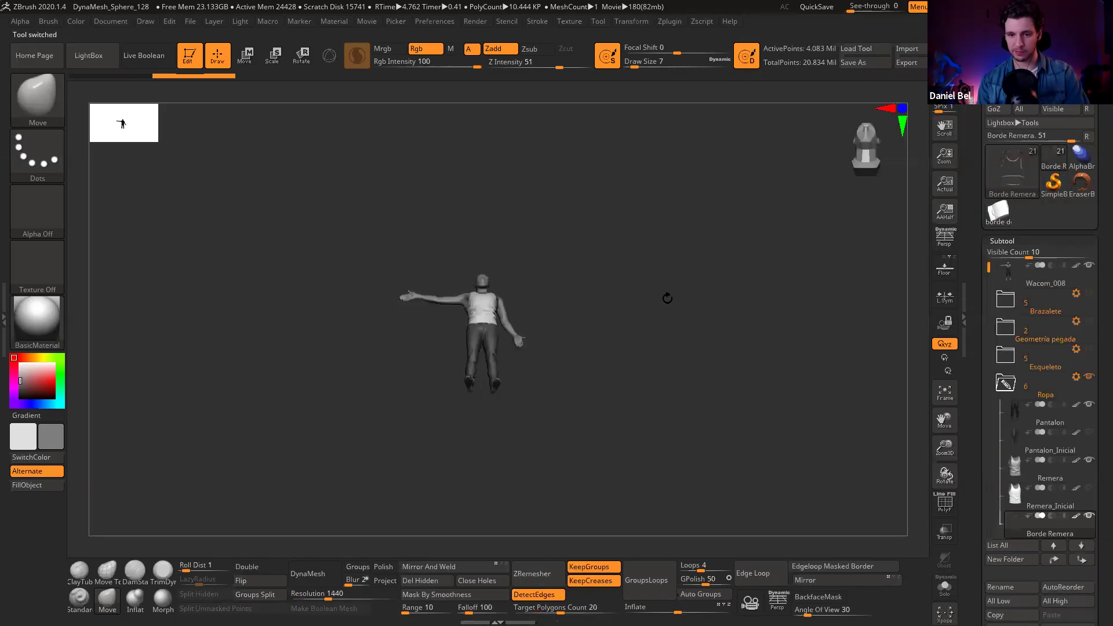
pyautogui.press('f')
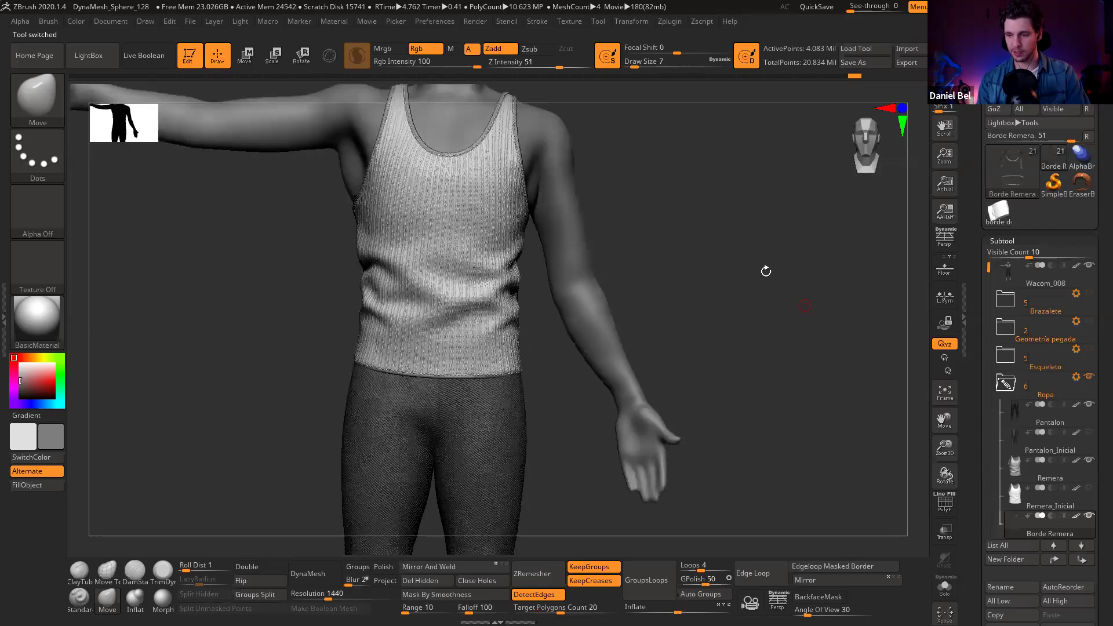
pyautogui.keyDown('shift'); pyautogui.click(1088, 517); pyautogui.keyUp('shift')
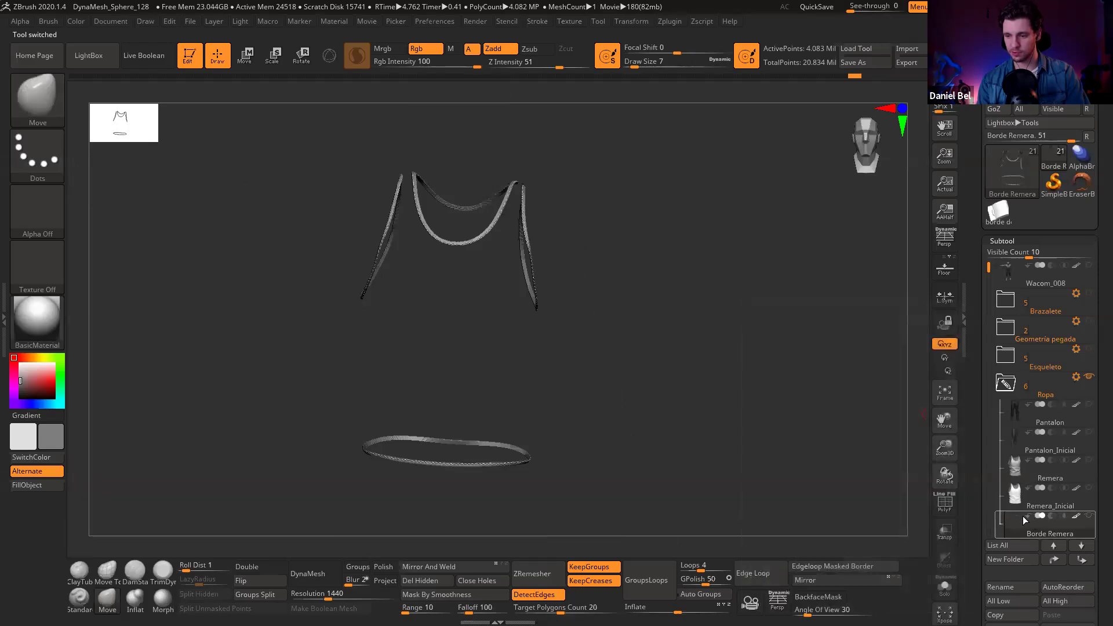
pyautogui.click(1089, 460)
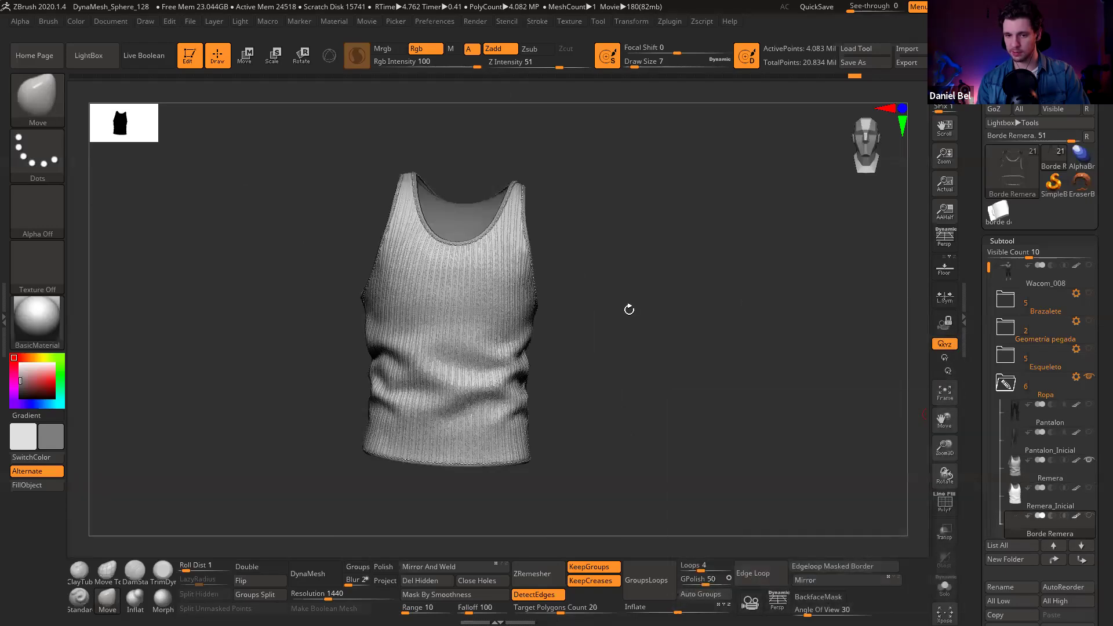
# Step: Examine the stitched border along the tank top's neckline, shoulder strap and armholes up close and from several angles
pyautogui.click(646, 222)
pyautogui.moveTo(745, 280); pyautogui.dragTo(715, 296)
pyautogui.moveTo(704, 220); pyautogui.dragTo(729, 253)
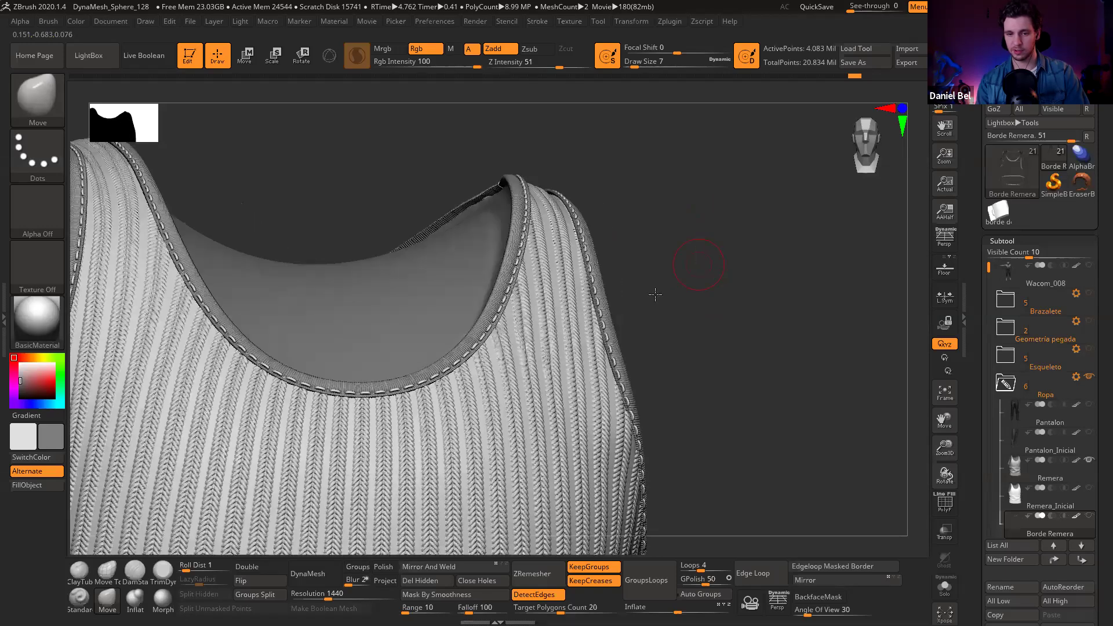
pyautogui.keyDown('alt'); pyautogui.moveTo(663, 275); pyautogui.dragTo(563, 331); pyautogui.keyUp('alt')
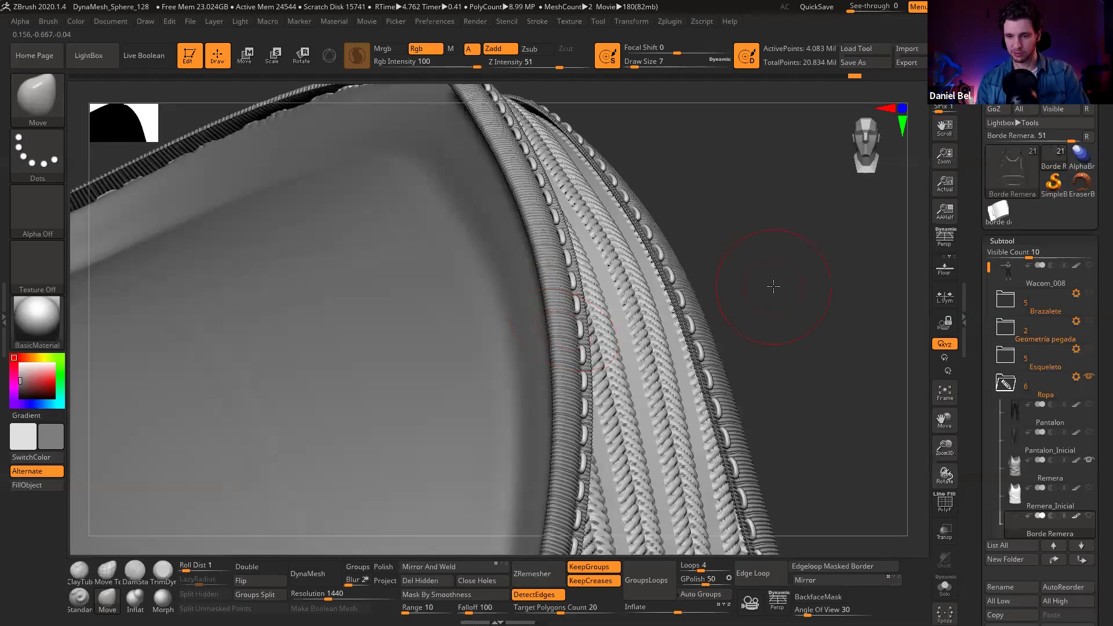
pyautogui.scroll(-2, 773, 286)
pyautogui.scroll(-4, 719, 298)
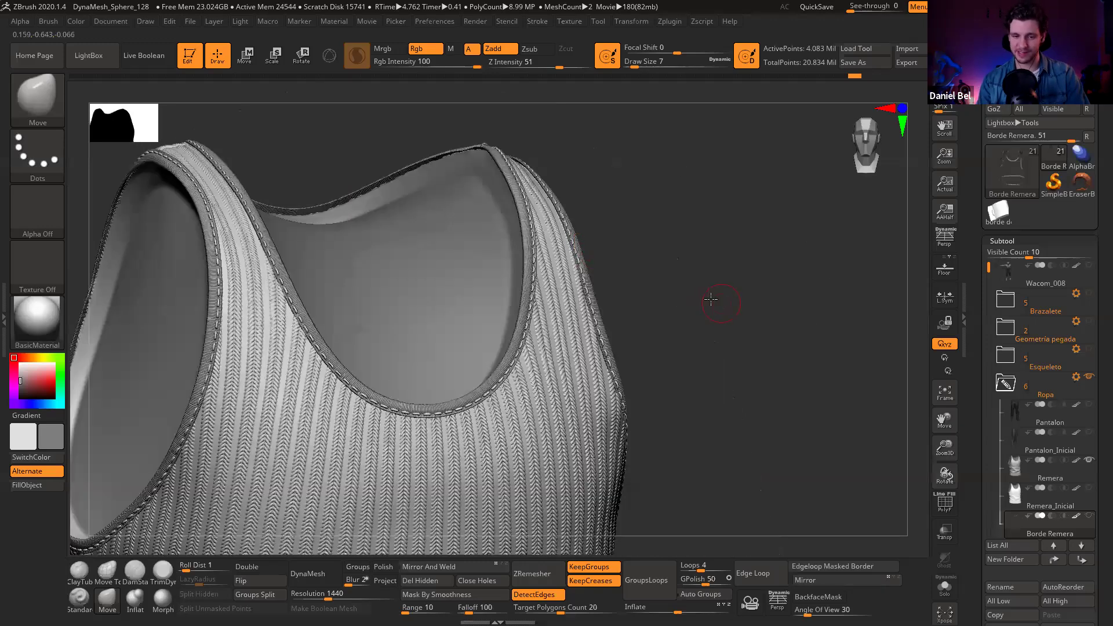
pyautogui.moveTo(720, 297); pyautogui.dragTo(597, 267)
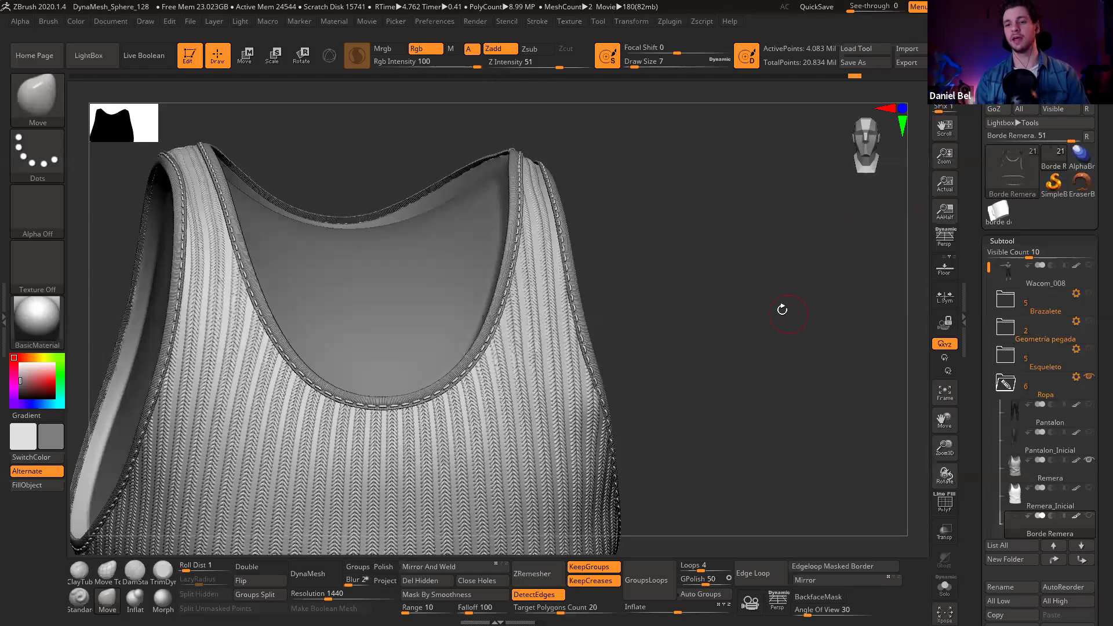
pyautogui.moveTo(780, 303); pyautogui.dragTo(782, 303)
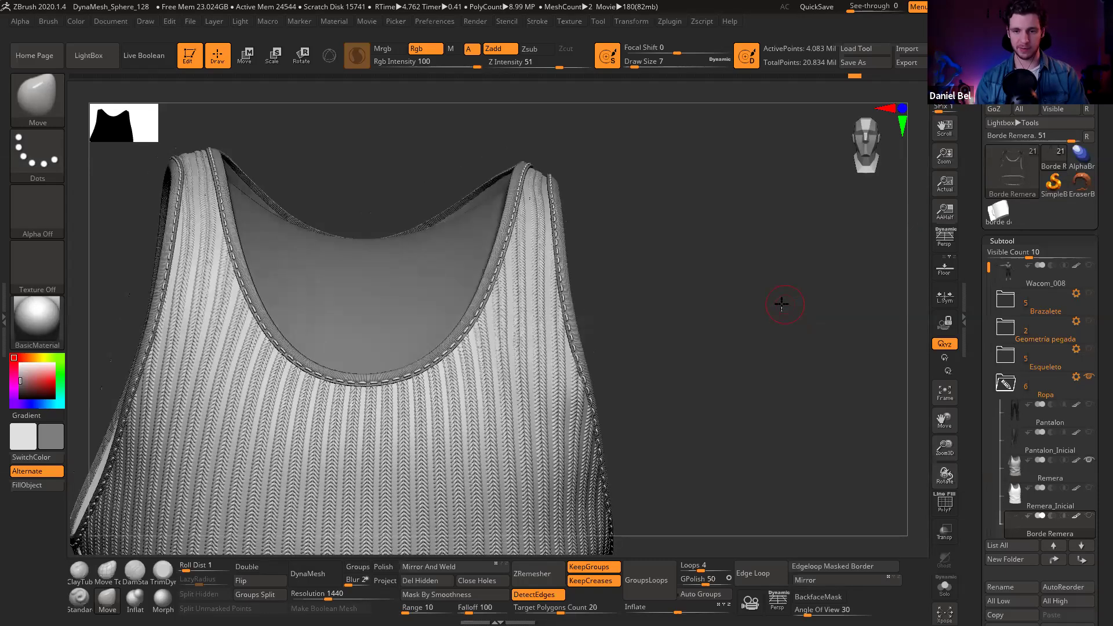
pyautogui.press('f')
# Step: Switch to the borde de remera segment, frame it to inspect its shape, and show its polyframe
pyautogui.click(998, 216)
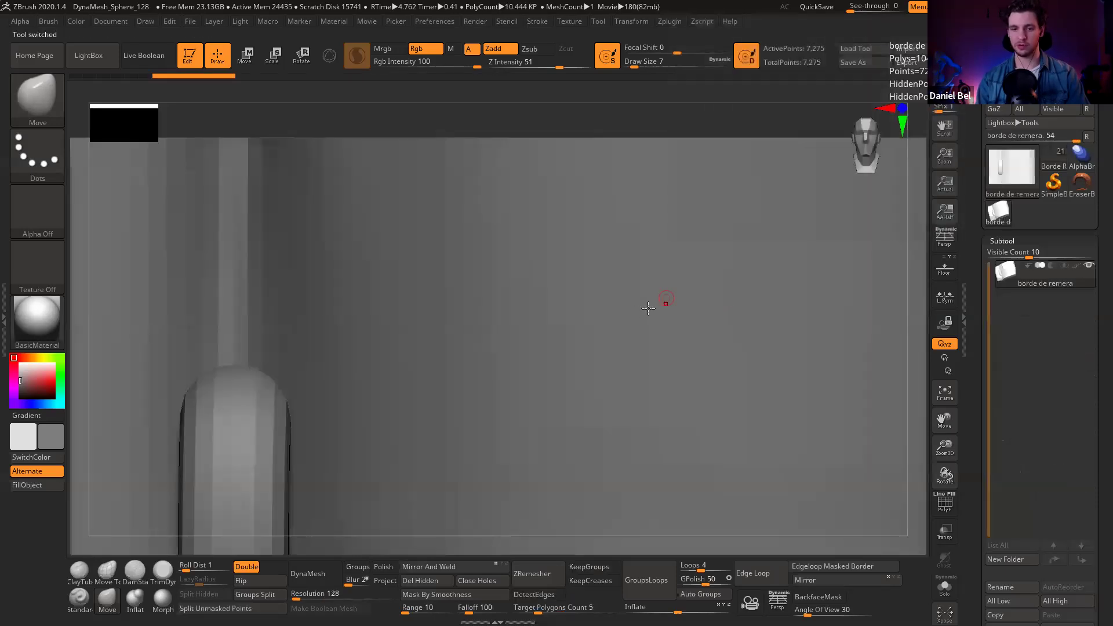
pyautogui.press('f')
pyautogui.keyDown('alt'); pyautogui.moveTo(807, 242); pyautogui.dragTo(657, 308); pyautogui.keyUp('alt')
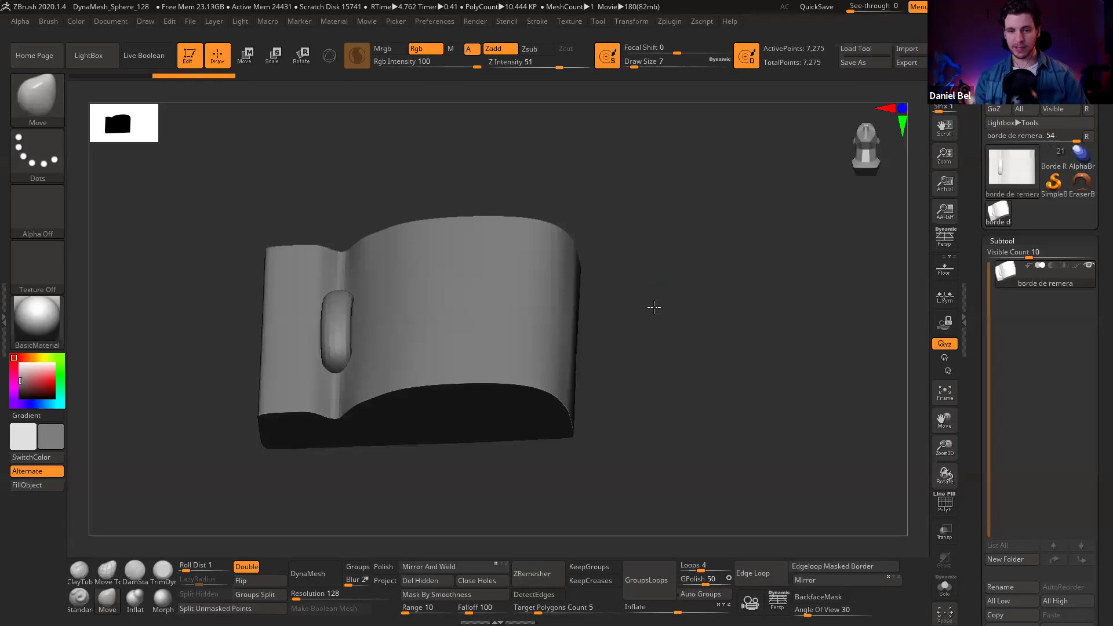
pyautogui.keyDown('shift'); pyautogui.moveTo(653, 308); pyautogui.dragTo(661, 328); pyautogui.keyUp('shift')
pyautogui.hotkey('shift', 'f')
pyautogui.moveTo(661, 279)
pyautogui.keyDown('alt'); pyautogui.mouseDown()
pyautogui.moveTo(714, 289)
pyautogui.moveTo(699, 280)
pyautogui.mouseUp(); pyautogui.keyUp('alt')
# Step: Tilt the borde de remera-02 mesh to see its underside and enable Double in its display properties
pyautogui.press('b')
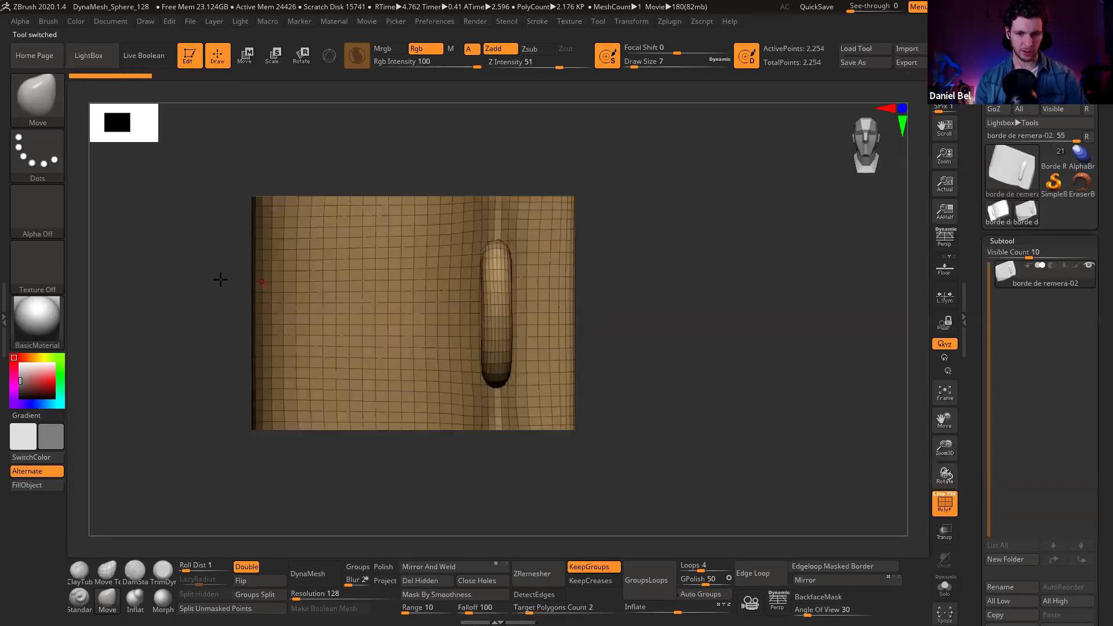
pyautogui.keyDown('ctrl'); pyautogui.moveTo(660, 262); pyautogui.dragTo(614, 238, button='right'); pyautogui.keyUp('ctrl')
pyautogui.moveTo(614, 239); pyautogui.dragTo(598, 258)
pyautogui.moveTo(619, 314); pyautogui.dragTo(671, 253)
pyautogui.moveTo(1096, 516); pyautogui.dragTo(1046, 308)
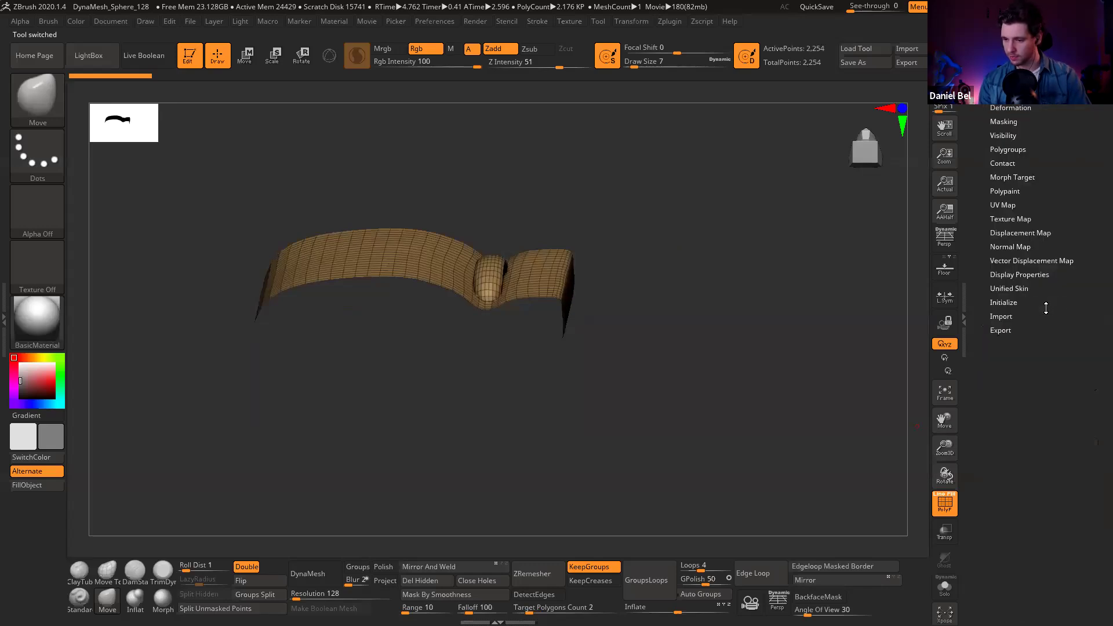
pyautogui.click(1020, 274)
pyautogui.click(1012, 315)
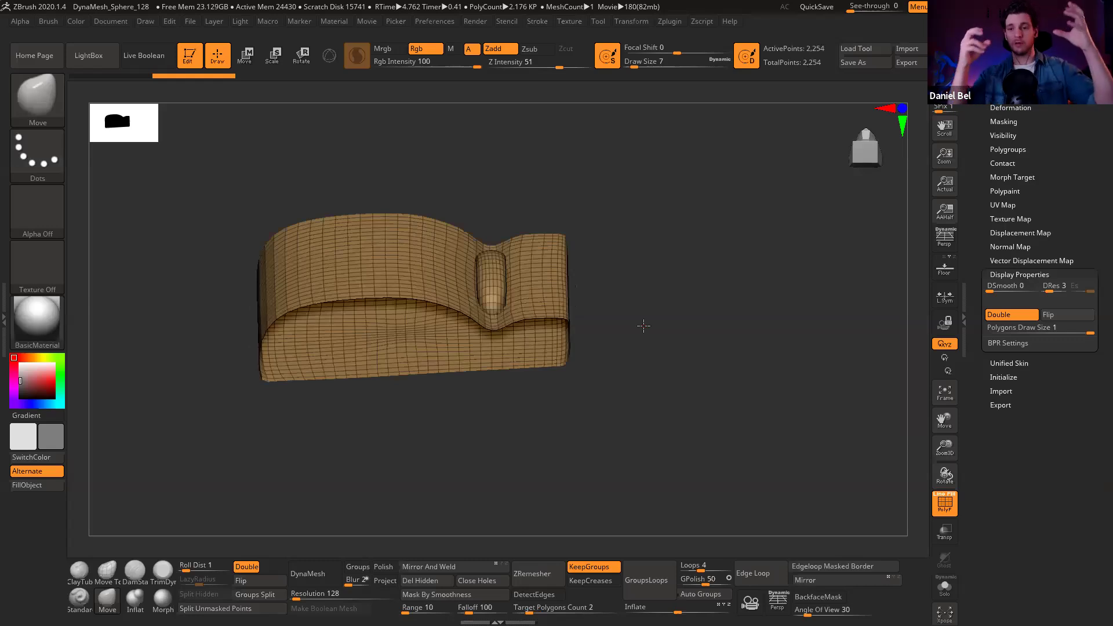
# Step: Compare the open-ended borde de remera-02 mesh with the borde de remera segment, and return to borde de remera-02 in front view
pyautogui.moveTo(639, 316); pyautogui.dragTo(658, 279)
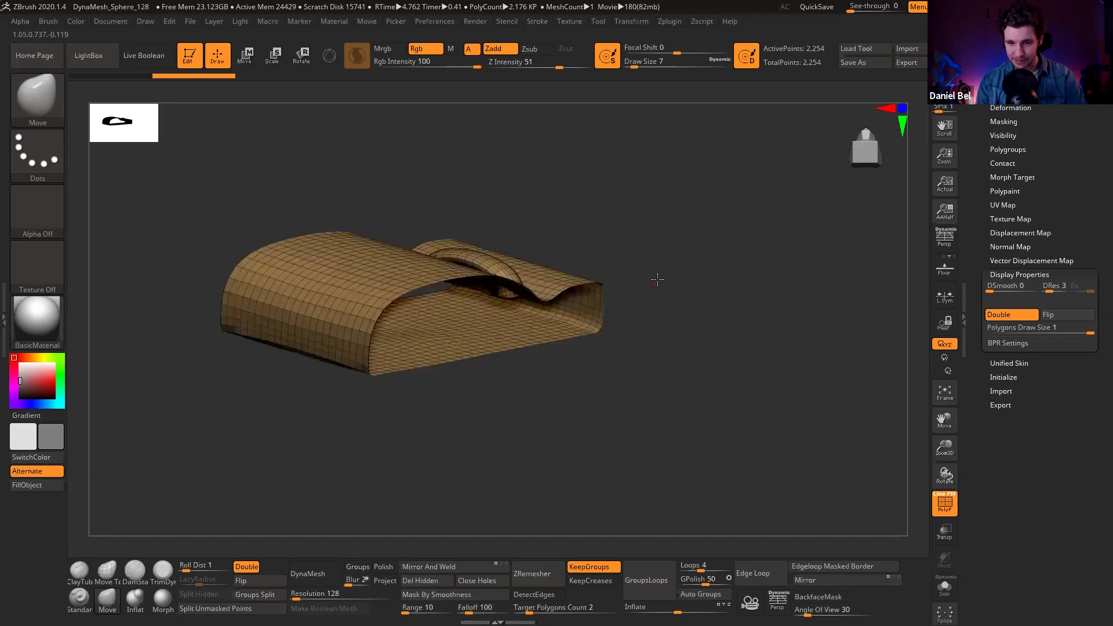
pyautogui.scroll(10, 1078, 374)
pyautogui.scroll(5, 1078, 374)
pyautogui.scroll(5, 1078, 387)
pyautogui.click(1003, 220)
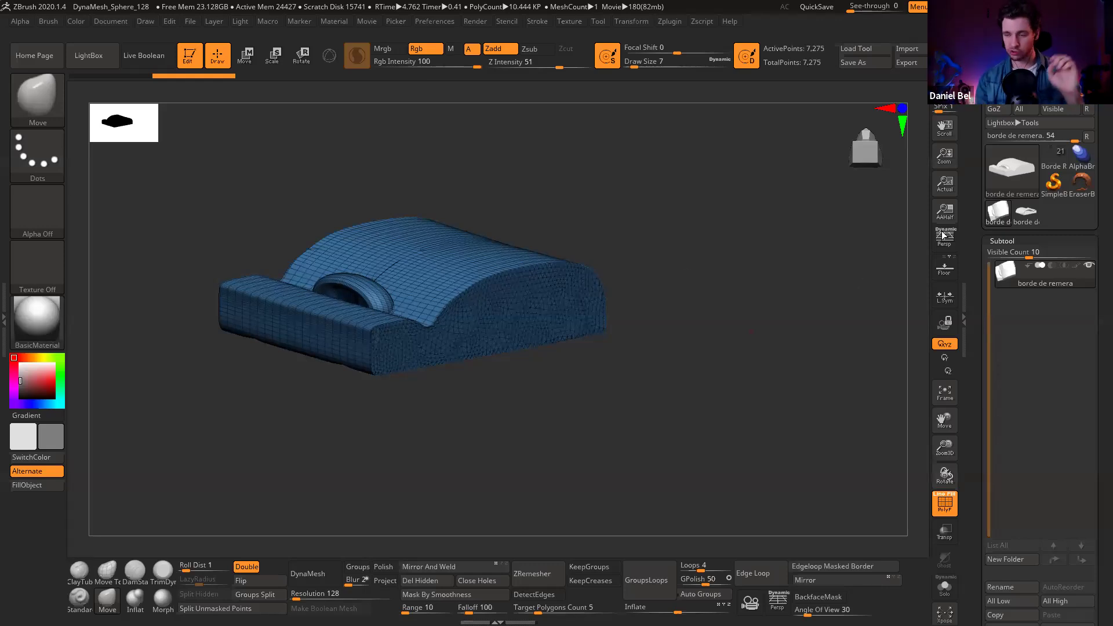
pyautogui.click(1022, 216)
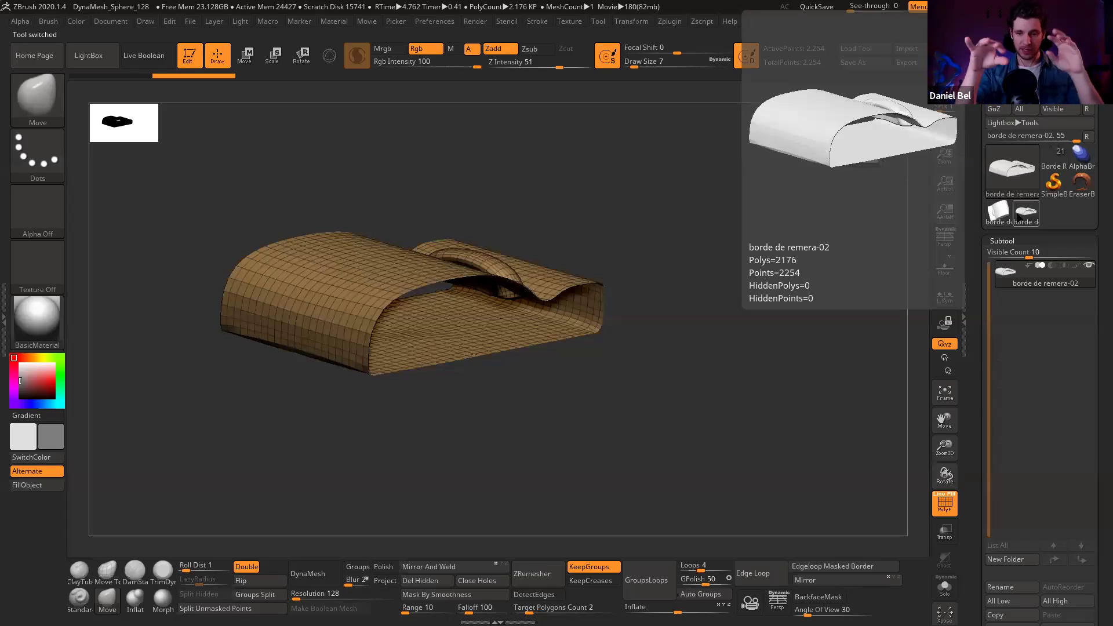
pyautogui.moveTo(698, 249); pyautogui.dragTo(671, 361)
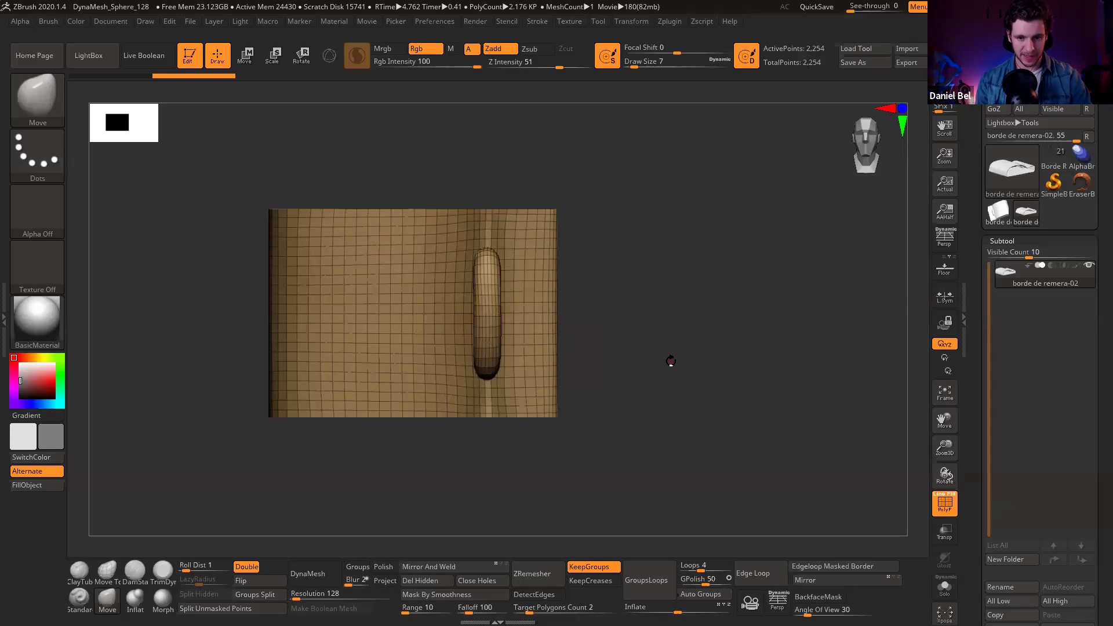
# Step: Try to create a new InsertMesh brush from the front view of the borde de remera-02 mesh
pyautogui.press('b')
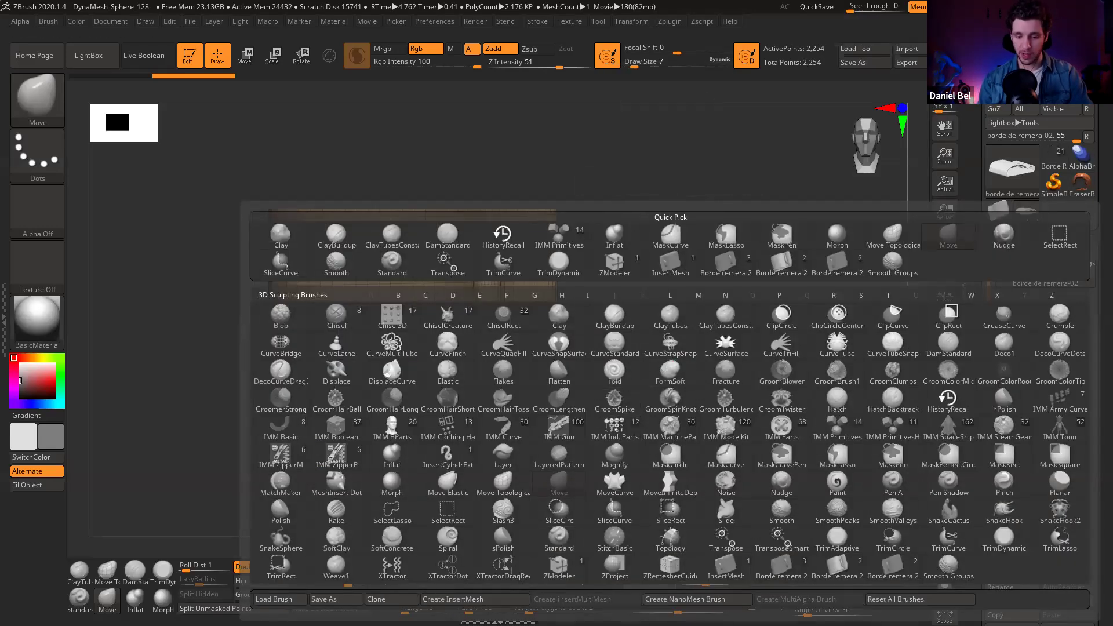
pyautogui.click(478, 600)
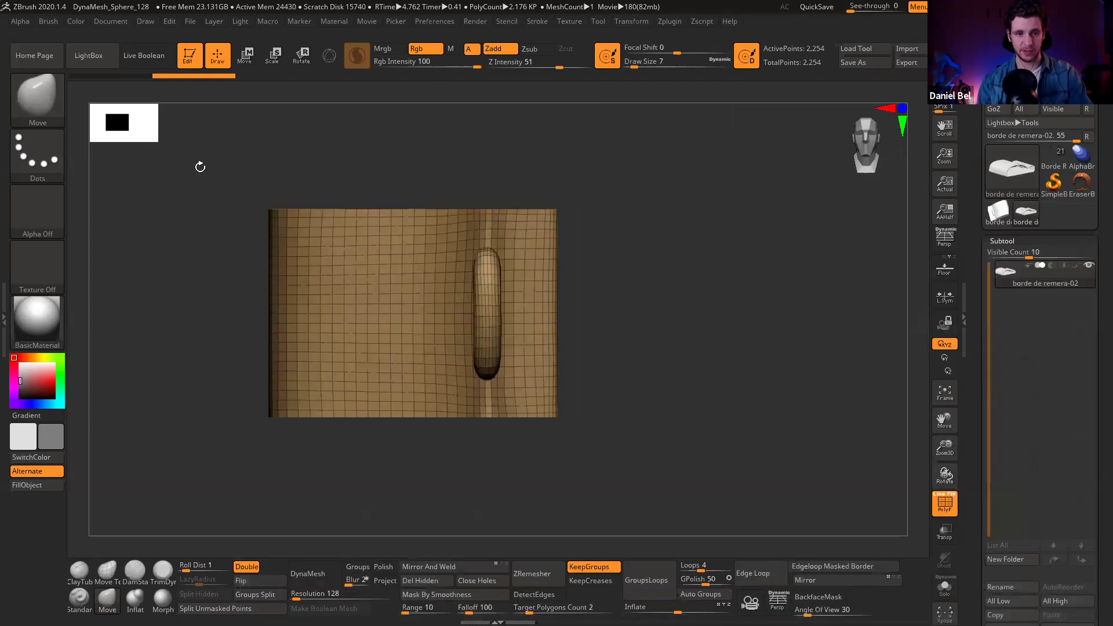
pyautogui.moveTo(199, 166); pyautogui.dragTo(261, 208)
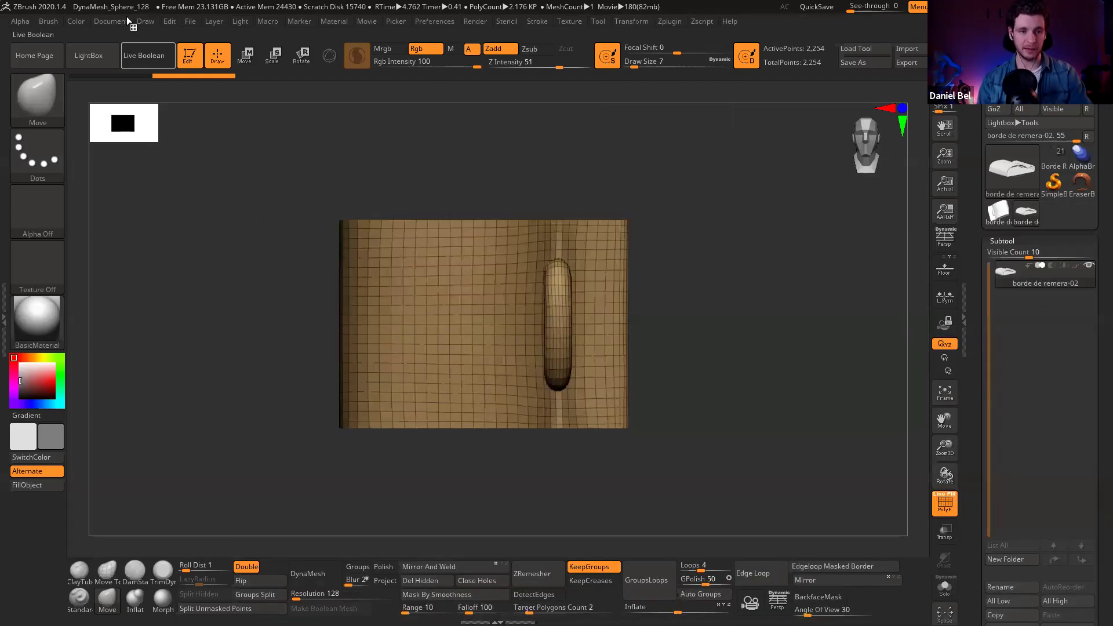
pyautogui.click(49, 22)
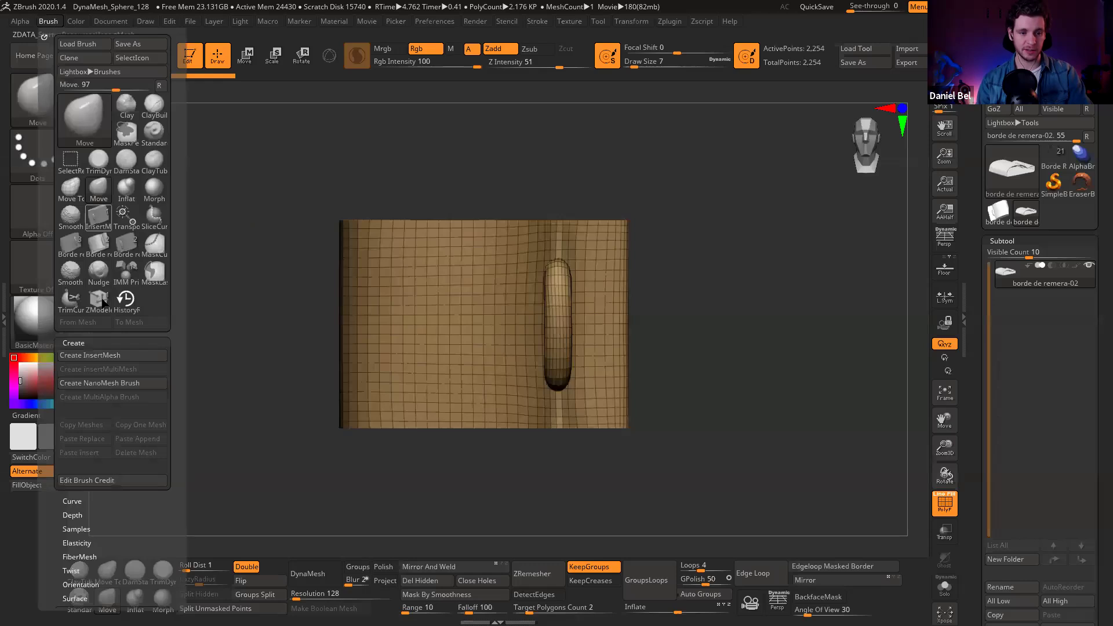
pyautogui.click(127, 355)
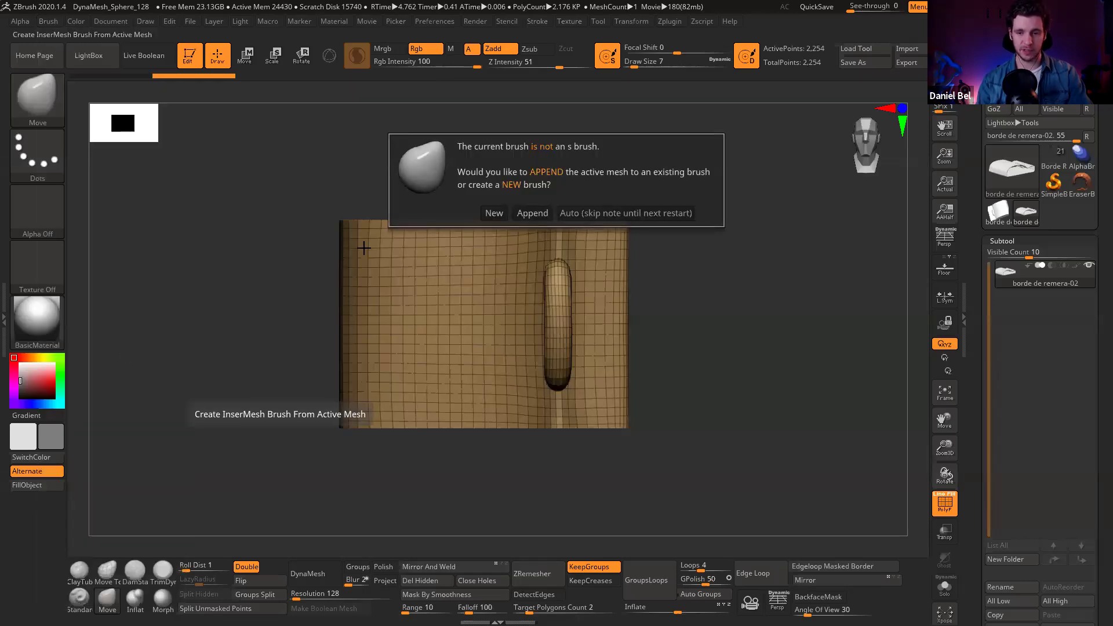
pyautogui.click(493, 214)
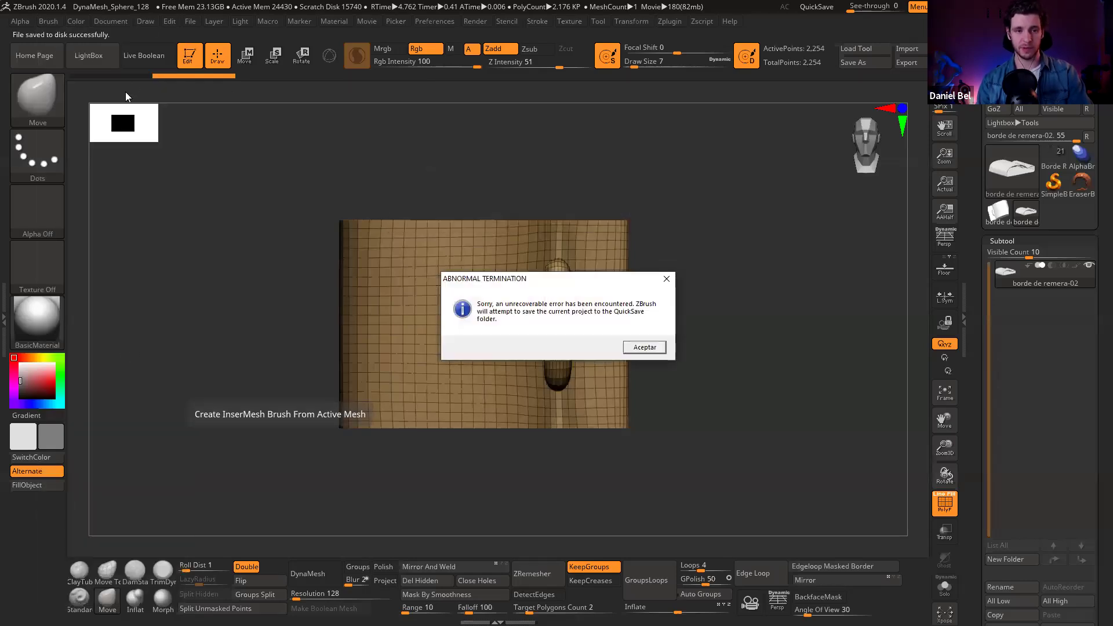
# Step: Dismiss the abnormal termination dialogs and let the project be saved to the QuickSave folder
pyautogui.click(666, 282)
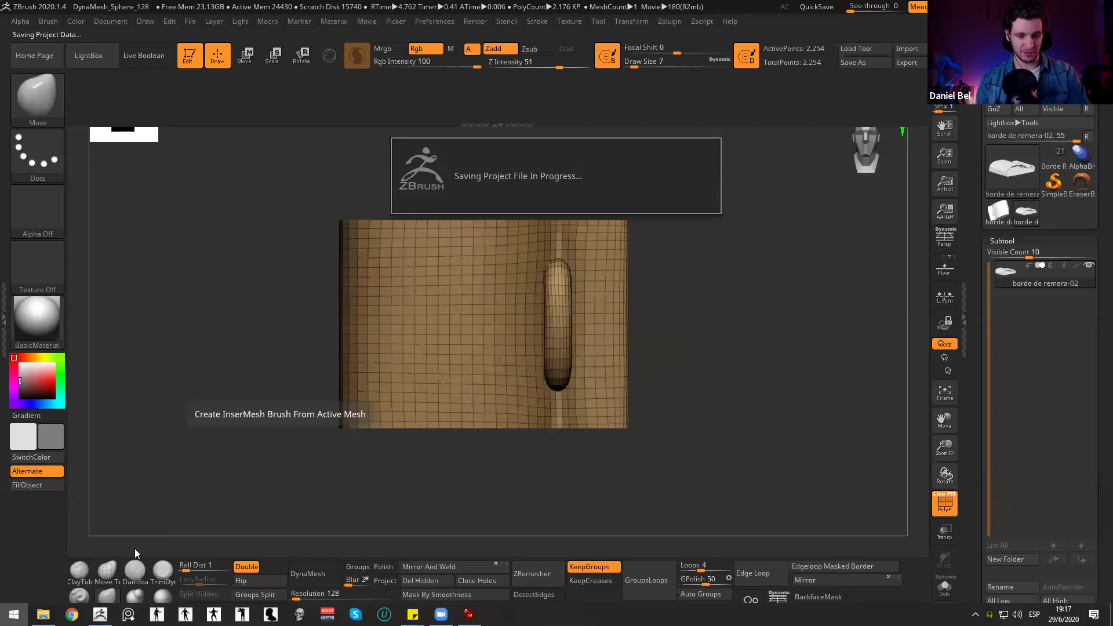
pyautogui.press('super')
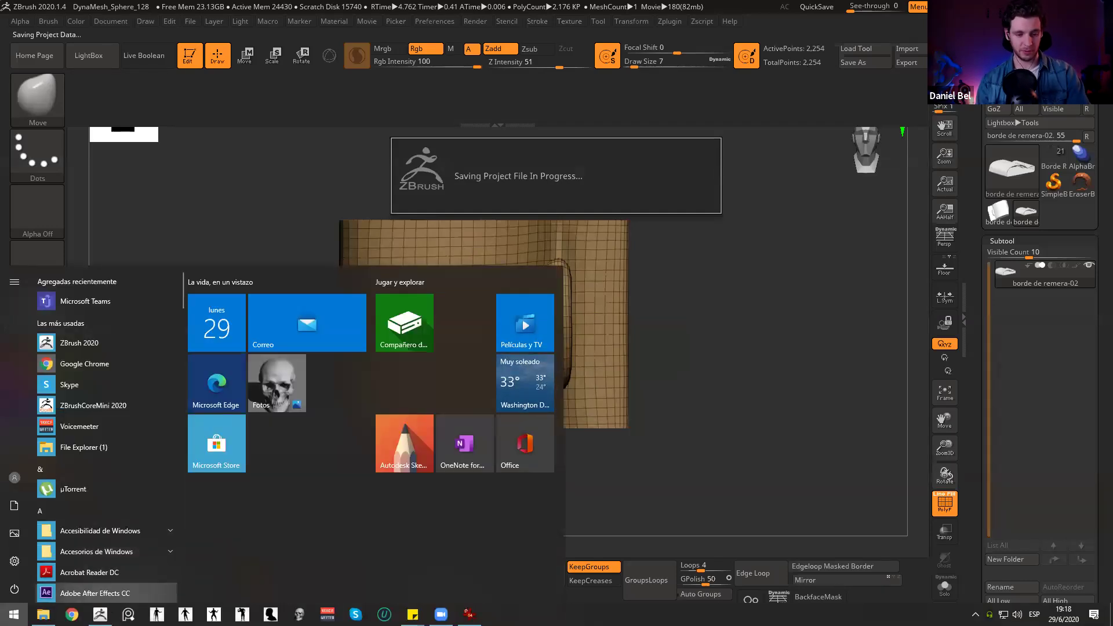
pyautogui.moveTo(100, 614)
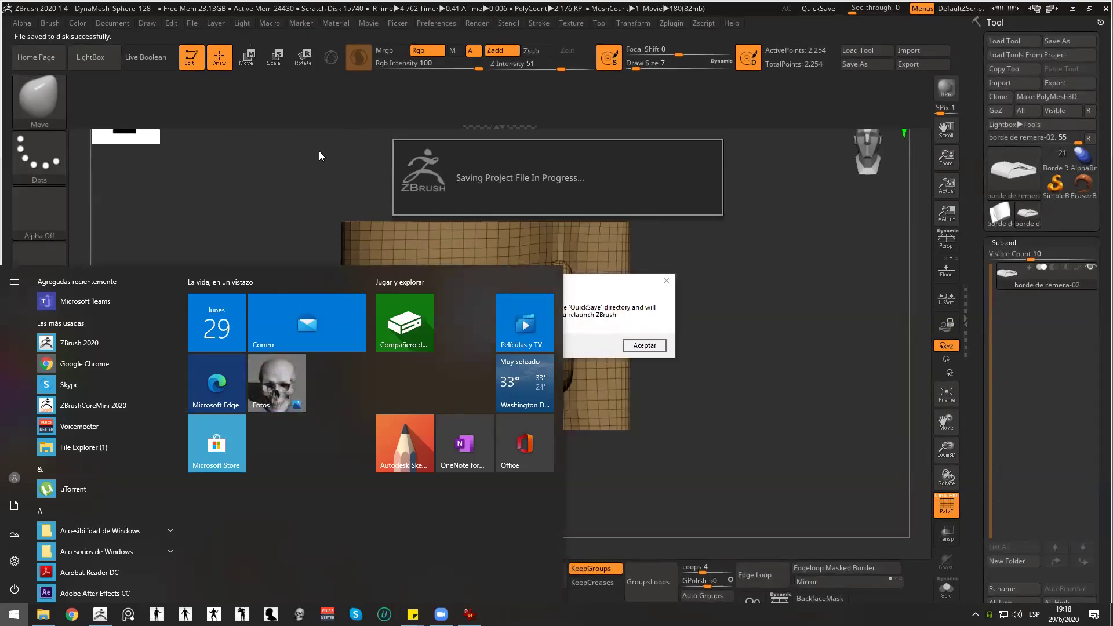
pyautogui.click(645, 346)
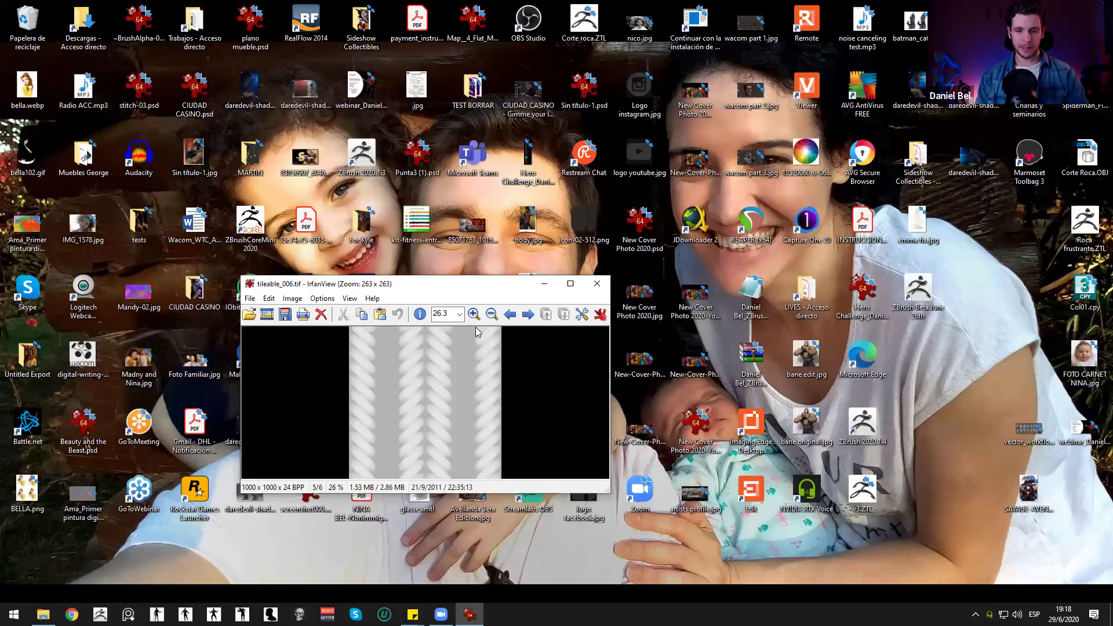
# Step: Close the IrfanView image window, relaunch ZBrush without its Home Page, and open the DynaMesh_Sphere_128 project
pyautogui.click(595, 284)
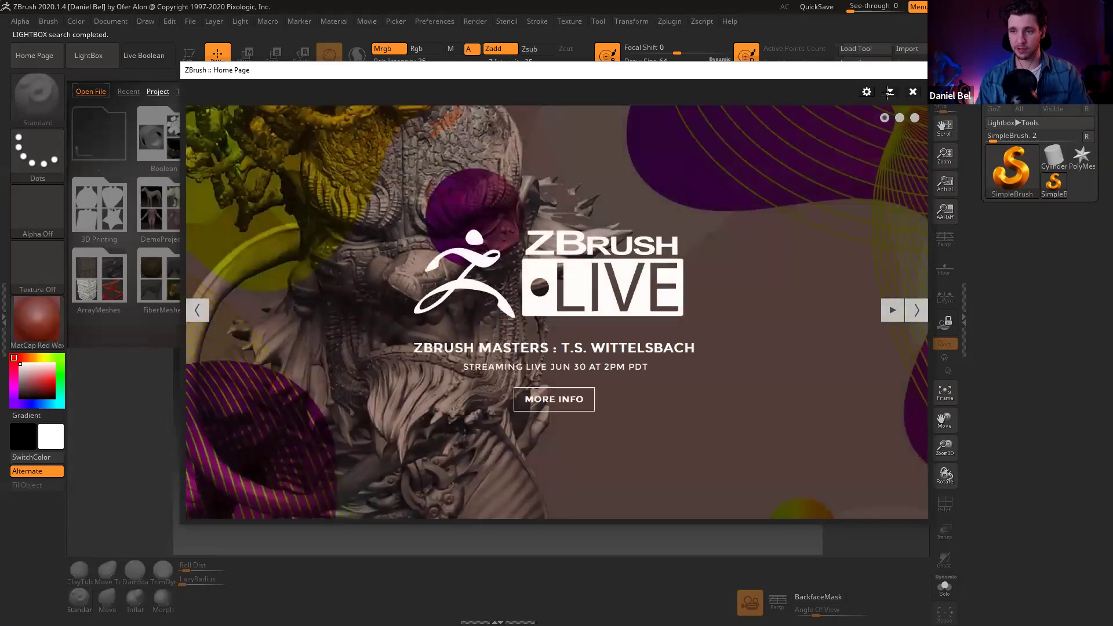
pyautogui.click(912, 92)
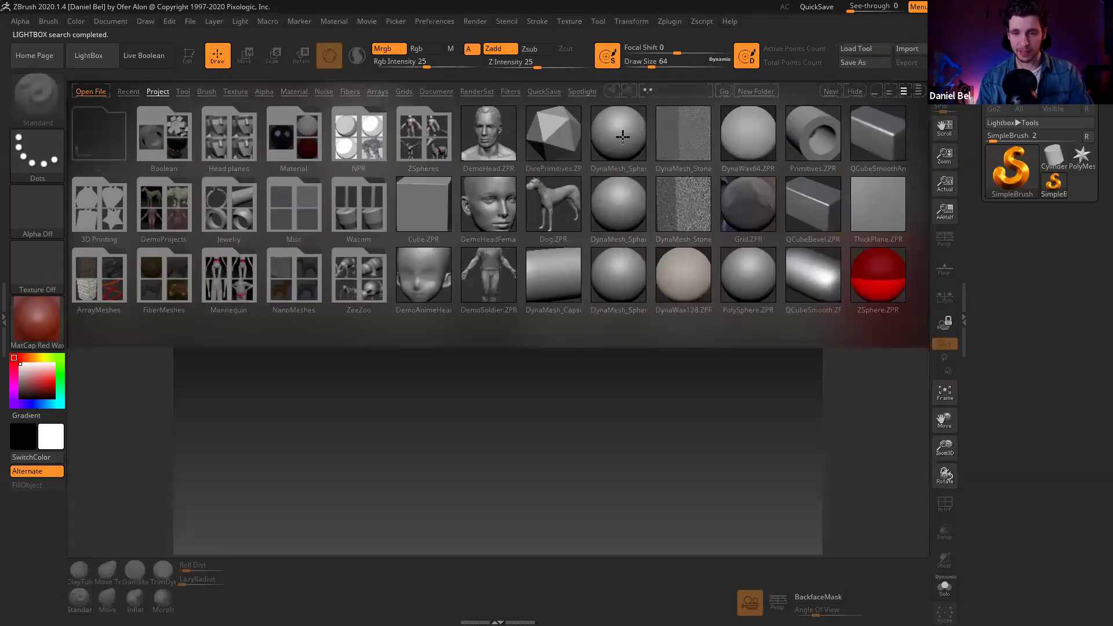
pyautogui.doubleClick(606, 130)
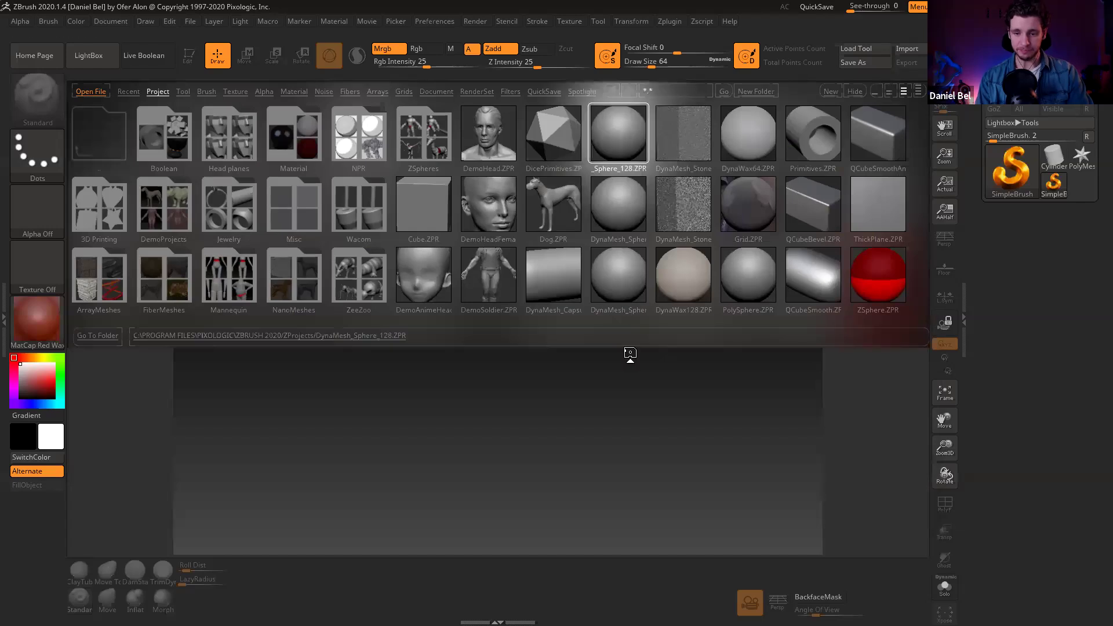
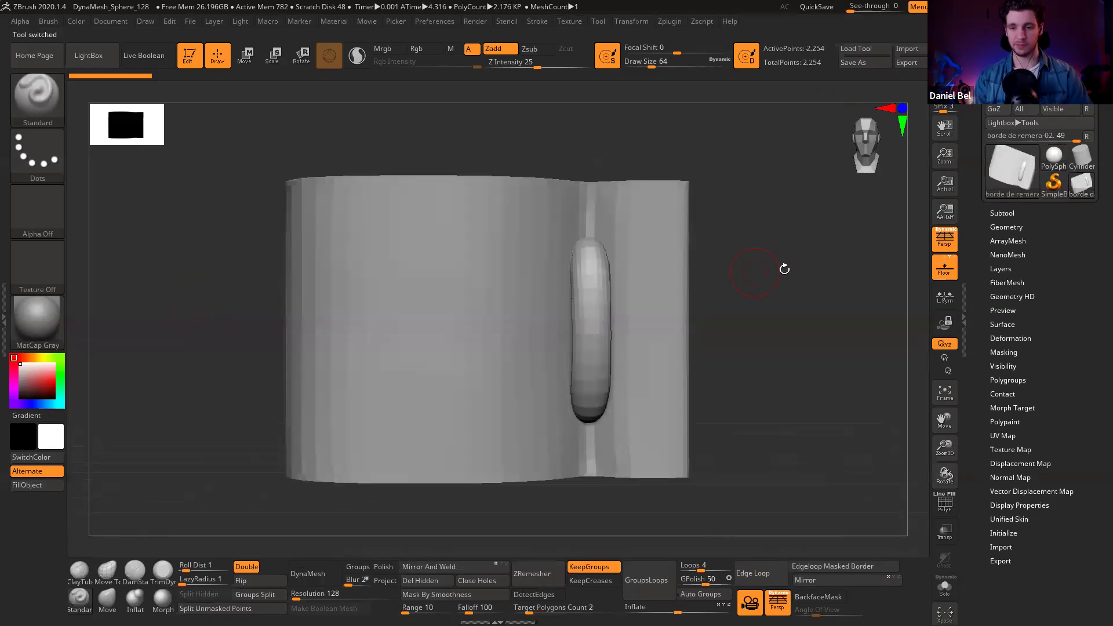
# Step: Frame the borde de remera-02 mesh with perspective turned off, and set its material to BasicMaterial
pyautogui.press('f')
pyautogui.click(940, 243)
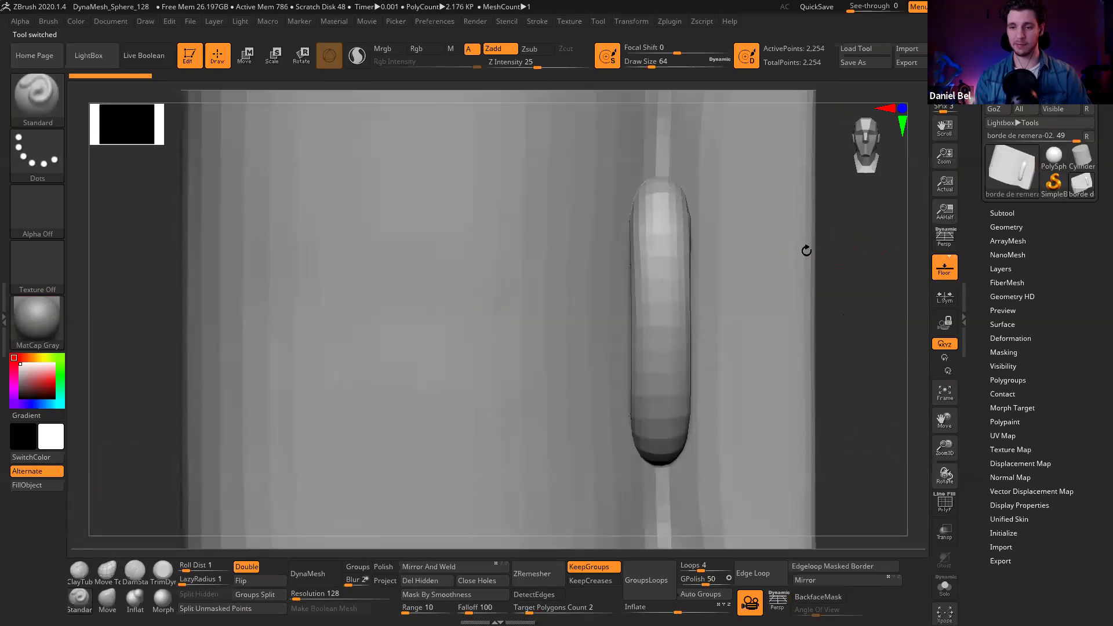
pyautogui.press('m')
pyautogui.click(159, 451)
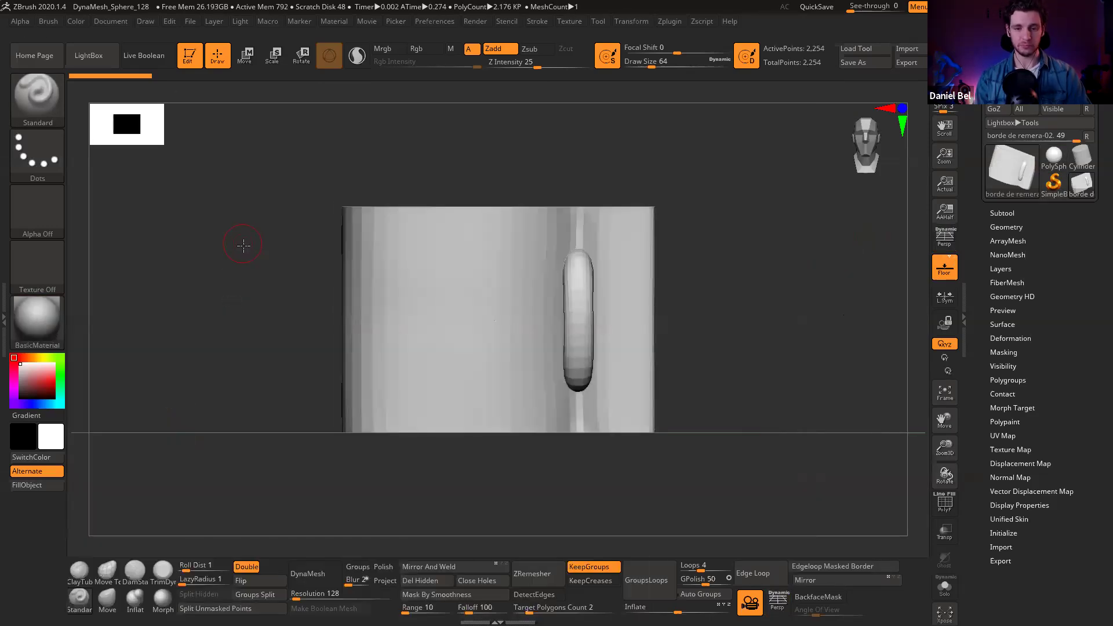
# Step: Create a new InsertMesh brush from the borde de remera-02 mesh, and switch to the PolySphere as a test surface
pyautogui.click(47, 23)
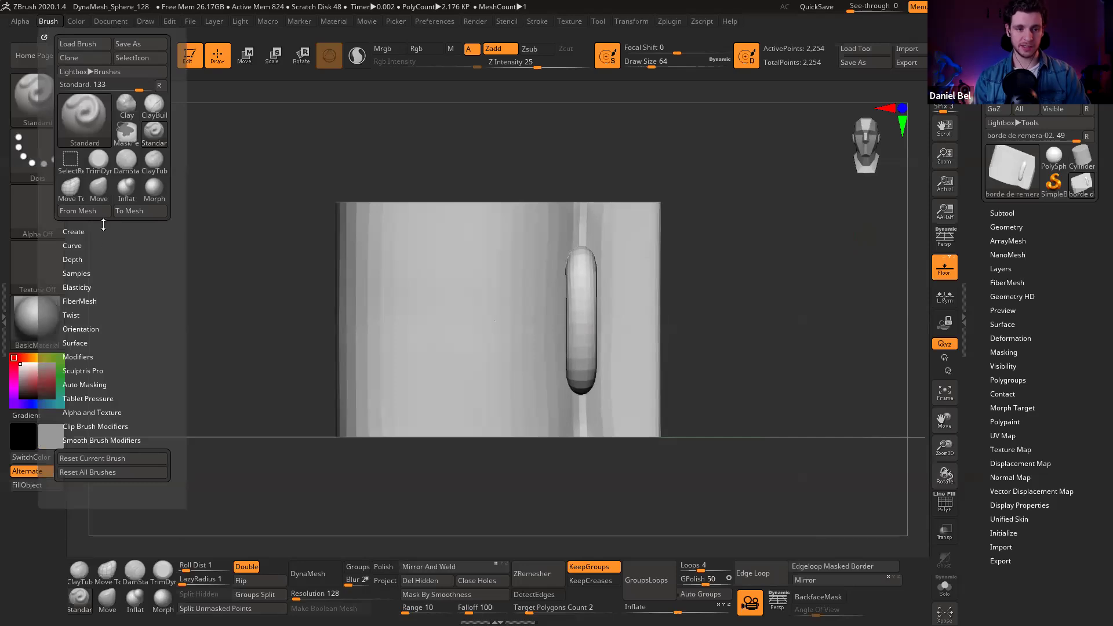
pyautogui.press('shift')
pyautogui.click(88, 238)
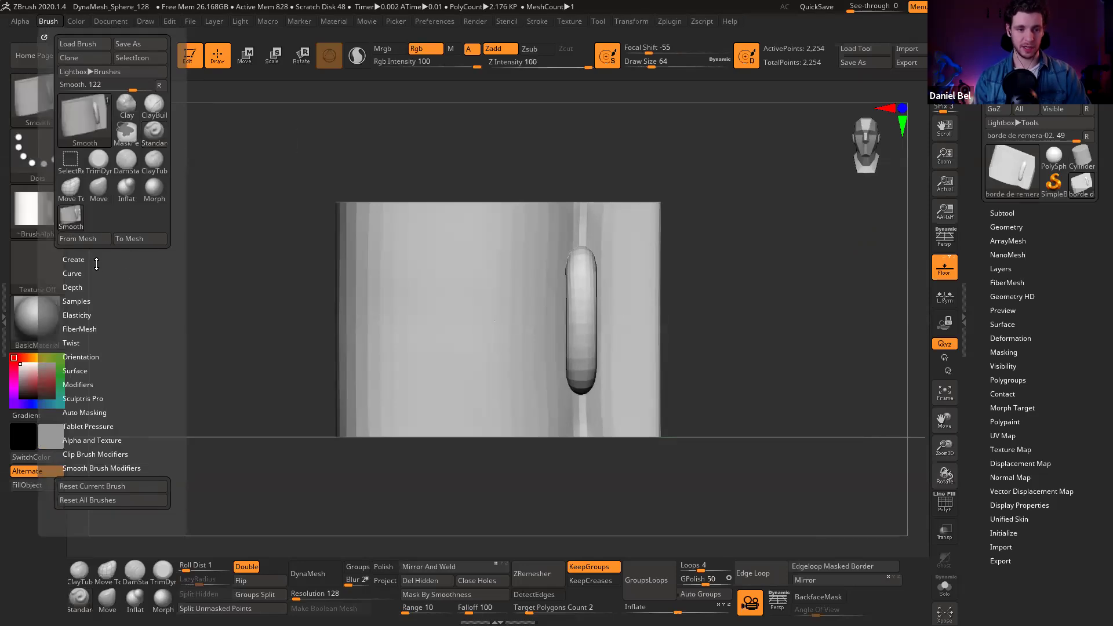
pyautogui.click(494, 213)
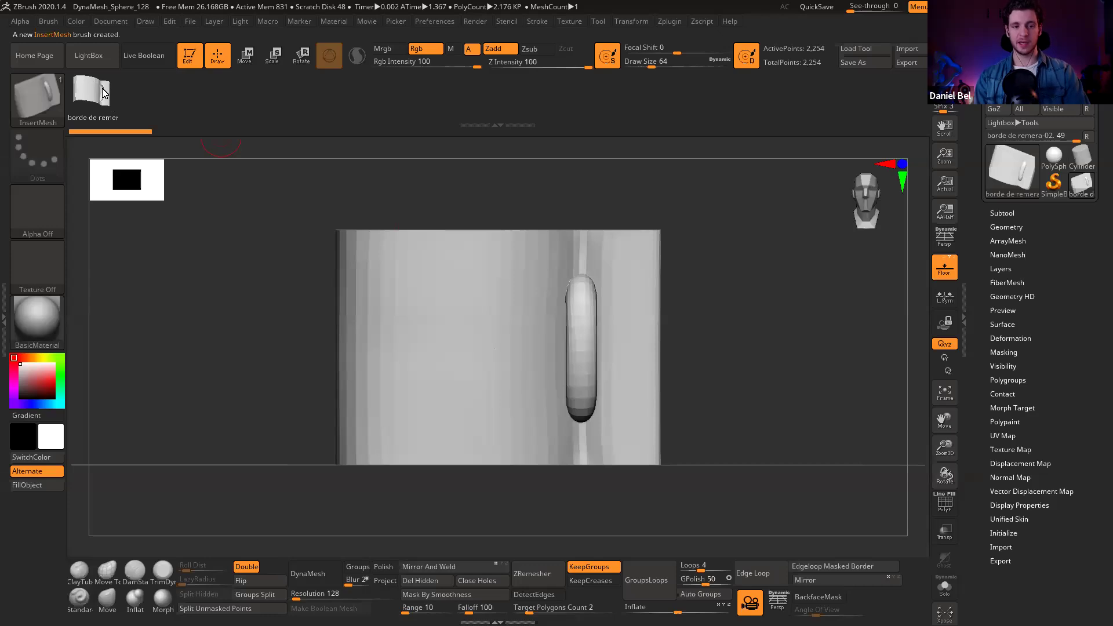
pyautogui.click(1054, 156)
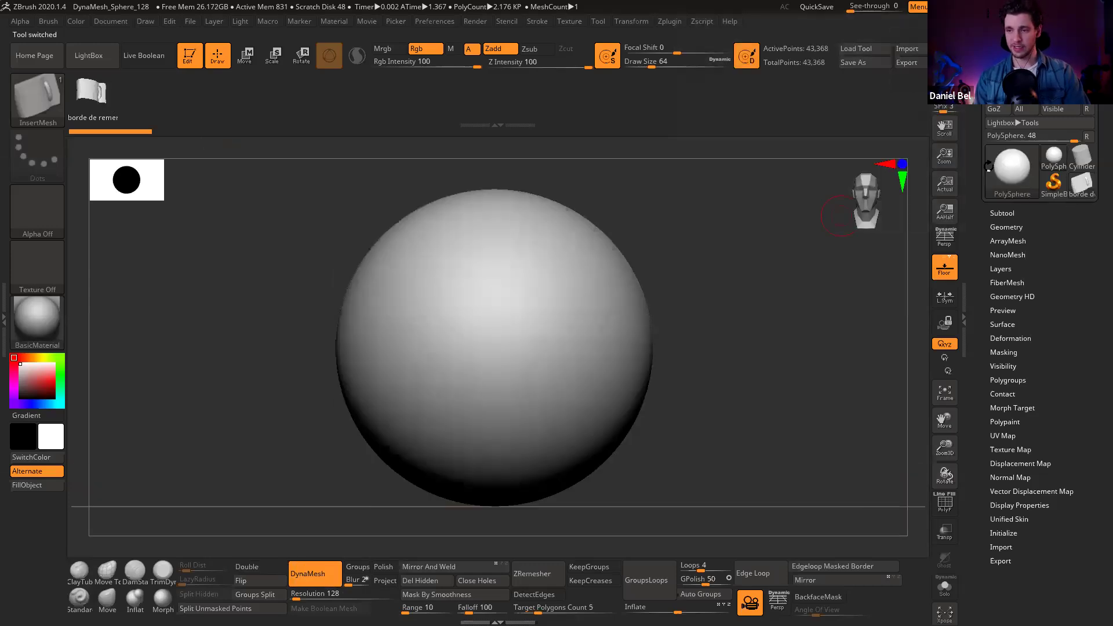
pyautogui.press('f')
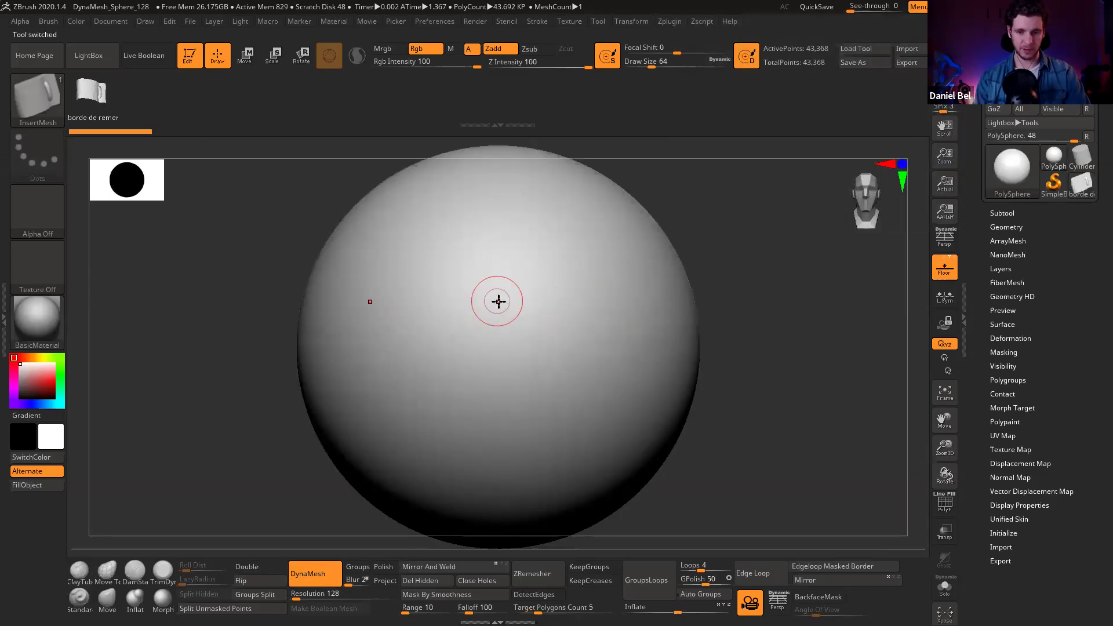
# Step: Insert seven trial copies of the trim mesh at various sizes and rotations across the front of the sphere
pyautogui.moveTo(493, 287); pyautogui.dragTo(552, 317)
pyautogui.moveTo(596, 334); pyautogui.dragTo(603, 369)
pyautogui.moveTo(491, 351); pyautogui.dragTo(494, 366)
pyautogui.moveTo(408, 338); pyautogui.dragTo(406, 346)
pyautogui.moveTo(391, 333); pyautogui.dragTo(393, 346)
pyautogui.moveTo(425, 389); pyautogui.dragTo(427, 398)
pyautogui.moveTo(442, 404); pyautogui.dragTo(448, 428)
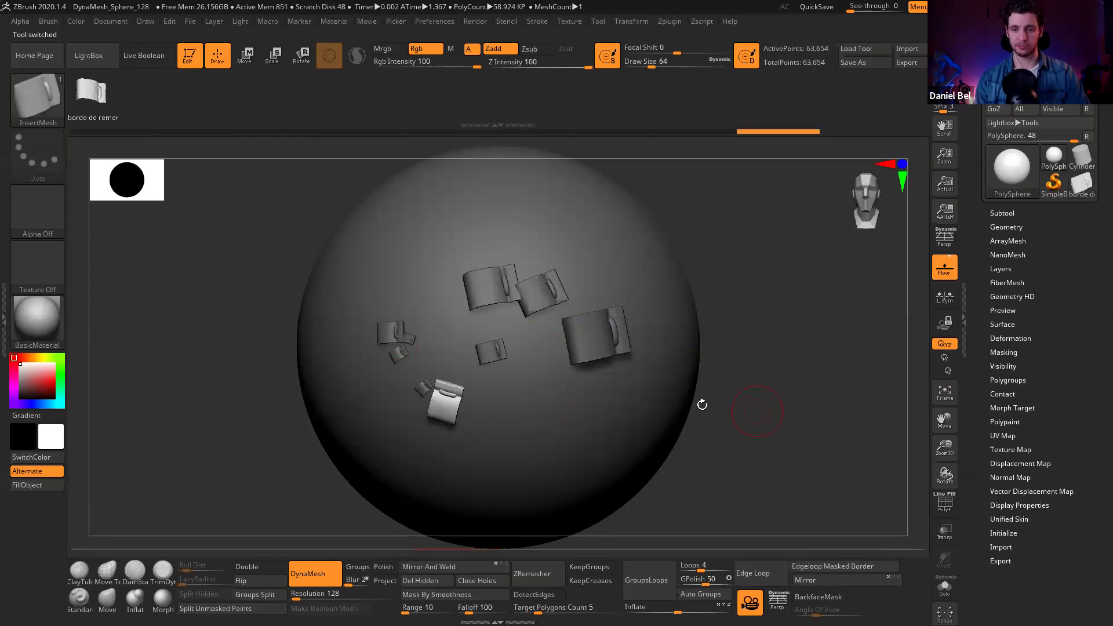
# Step: Undo all the trial trim insertions on the sphere
pyautogui.hotkey('ctrl', 'z')
pyautogui.hotkey('ctrl', 'z')
pyautogui.hotkey('ctrl', 'z')
pyautogui.hotkey('ctrl', 'z')
pyautogui.hotkey('ctrl', 'z')
pyautogui.hotkey('ctrl', 'z')
pyautogui.hotkey('ctrl', 'z')
pyautogui.hotkey('ctrl', 'z')
pyautogui.hotkey('ctrl', 'z')
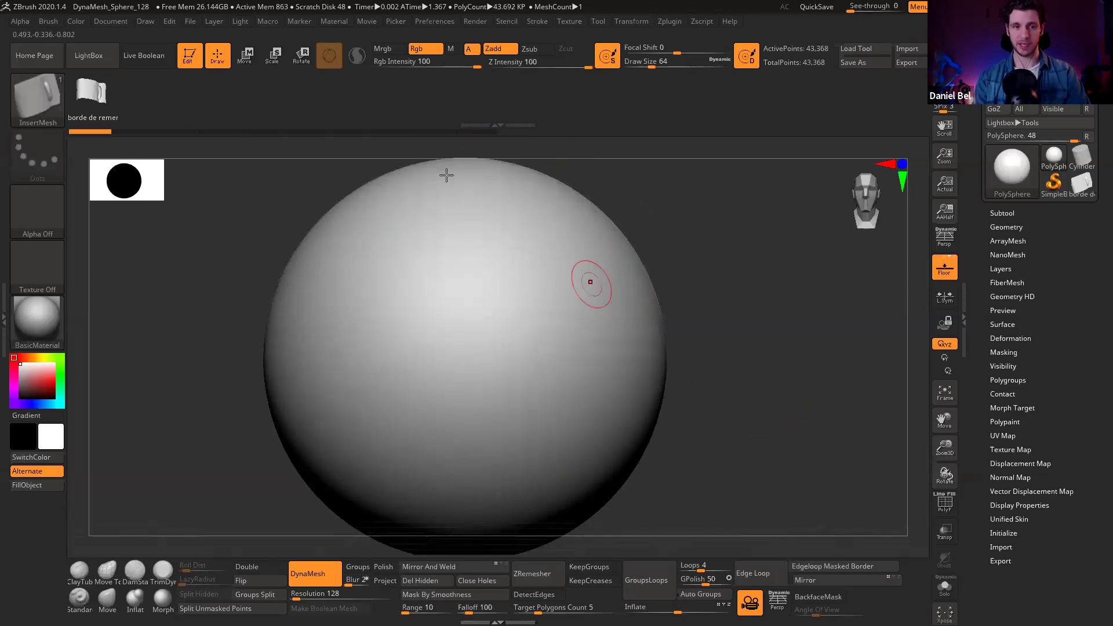
# Step: Turn on Curve Mode for the trim InsertMesh brush
pyautogui.click(534, 22)
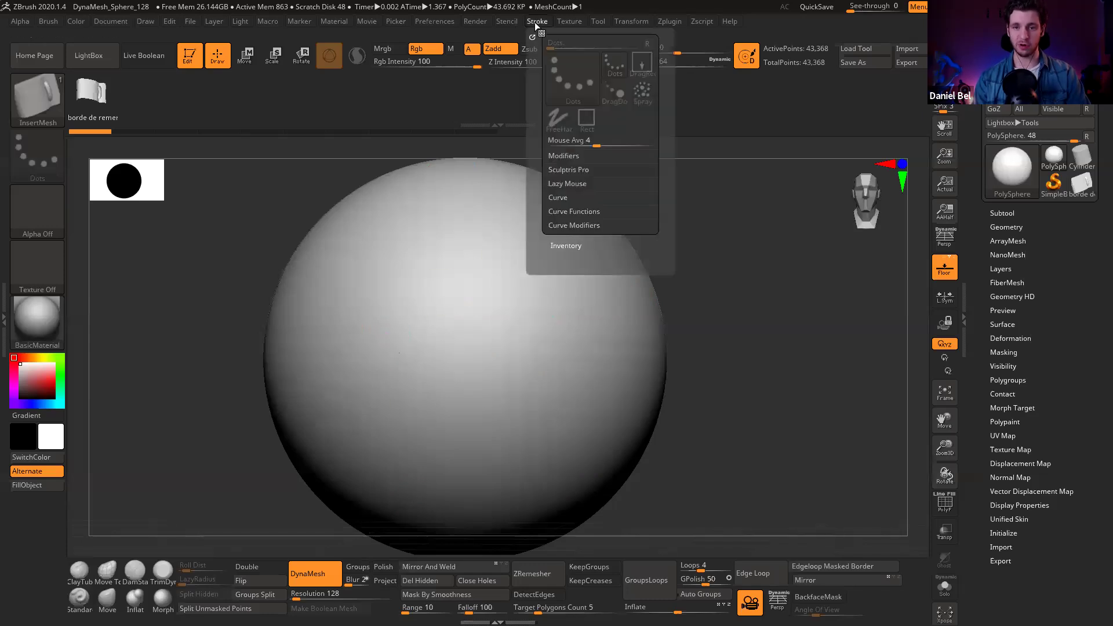
pyautogui.click(567, 198)
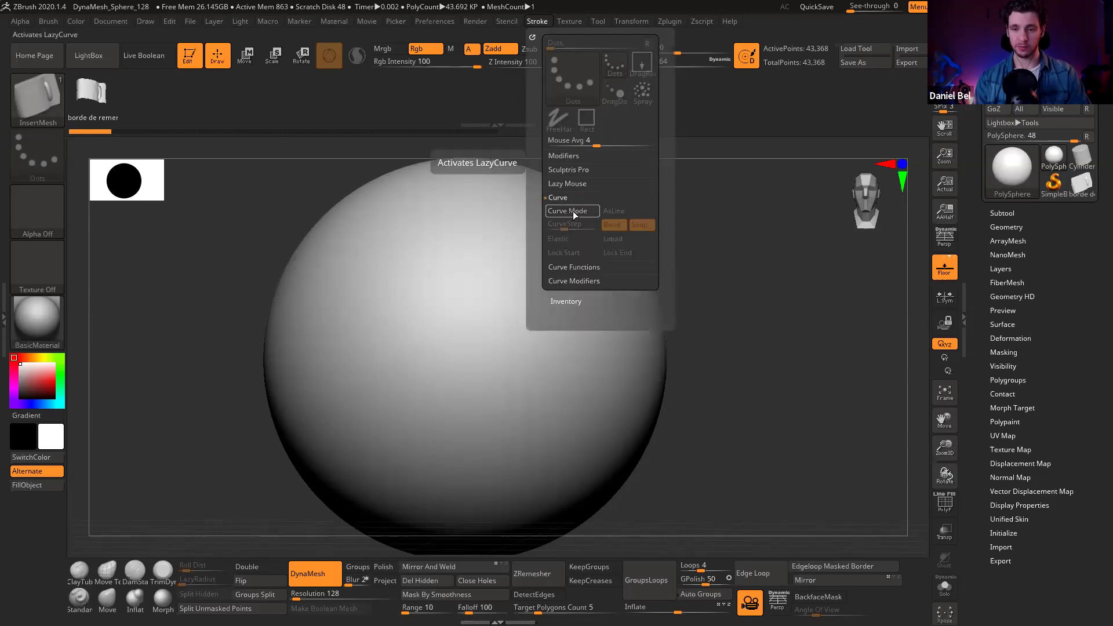
pyautogui.click(572, 211)
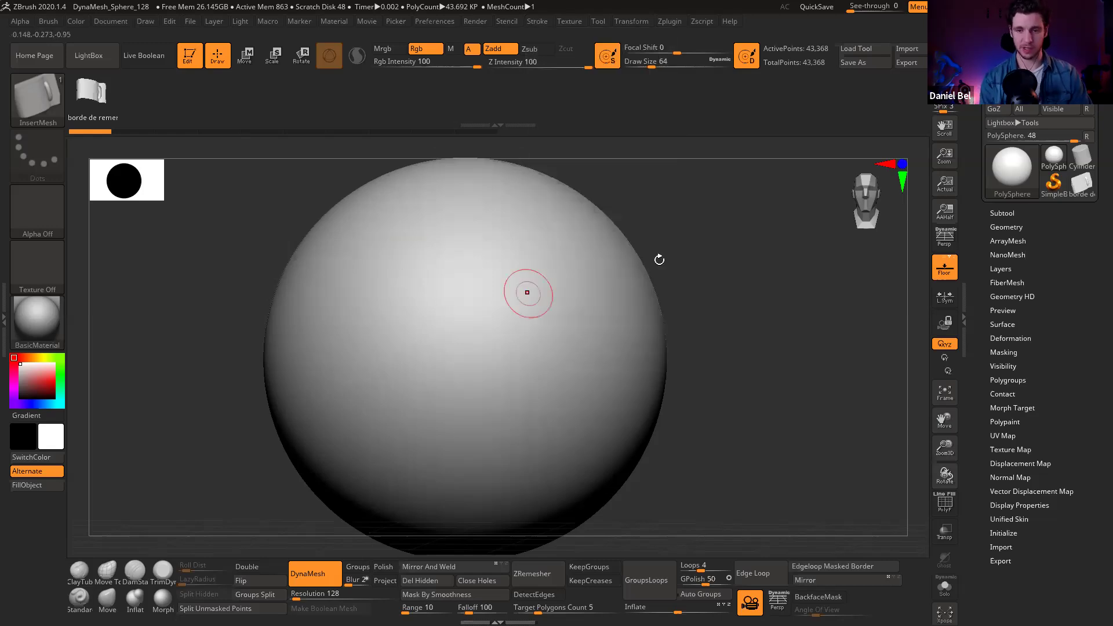
# Step: Try a winding curve of trim pieces down the front of the sphere, inspect it, and undo it
pyautogui.moveTo(512, 214)
pyautogui.mouseDown()
pyautogui.moveTo(502, 248)
pyautogui.moveTo(545, 328)
pyautogui.moveTo(442, 422)
pyautogui.moveTo(457, 418)
pyautogui.mouseUp()
pyautogui.moveTo(738, 317); pyautogui.dragTo(666, 300)
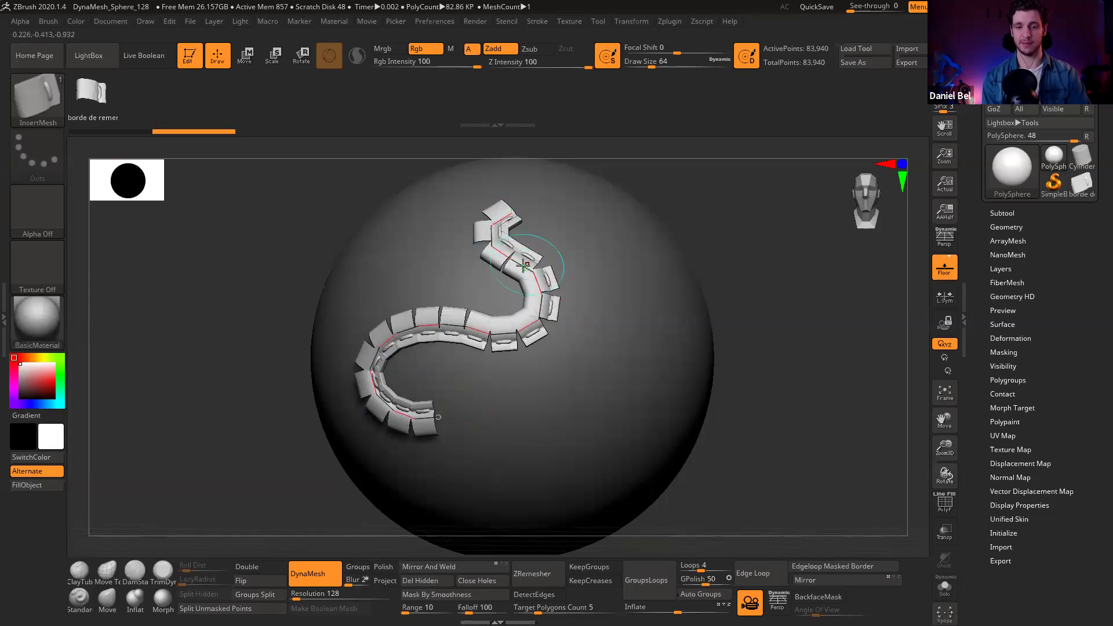
pyautogui.hotkey('ctrl', 'z')
pyautogui.hotkey('ctrl', 'z')
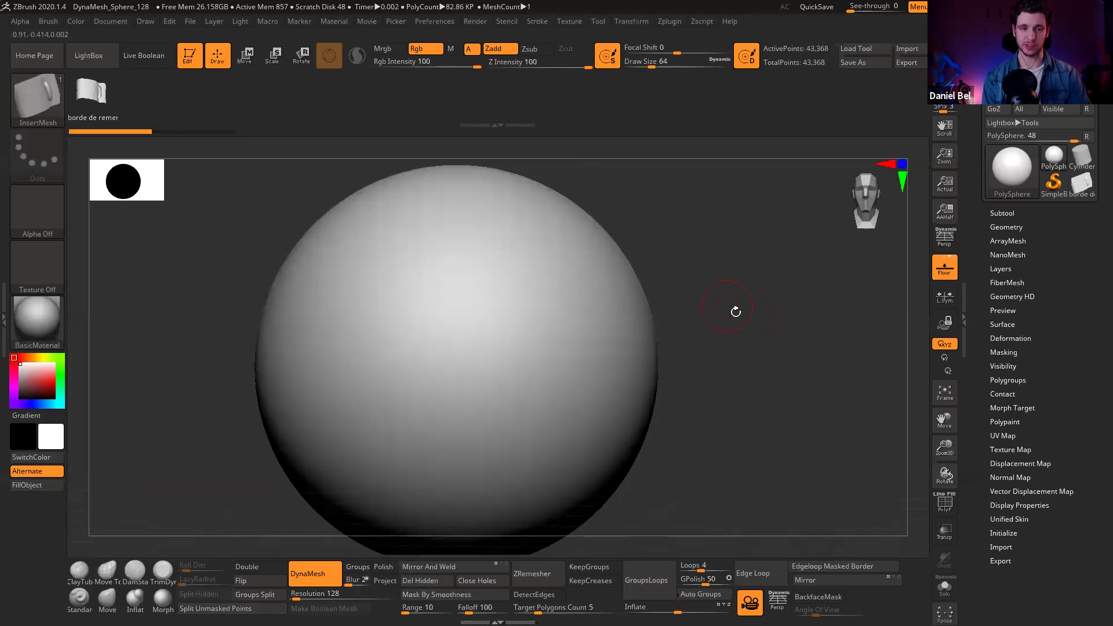
pyautogui.keyDown('alt'); pyautogui.moveTo(731, 323); pyautogui.dragTo(732, 318); pyautogui.keyUp('alt')
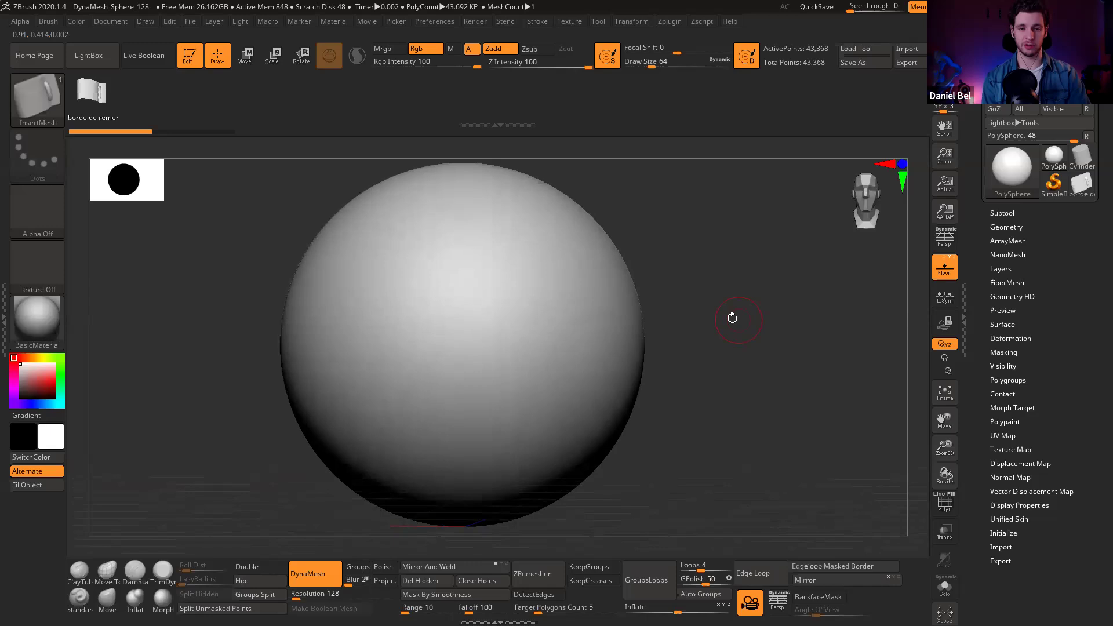
pyautogui.hotkey('ctrl', 'z')
# Step: Configure the InsertMesh brush modifiers with Weld Points and Stretch on, Overlap 0.01585, Curve Res 25 and Max Bend Angle 90
pyautogui.click(48, 21)
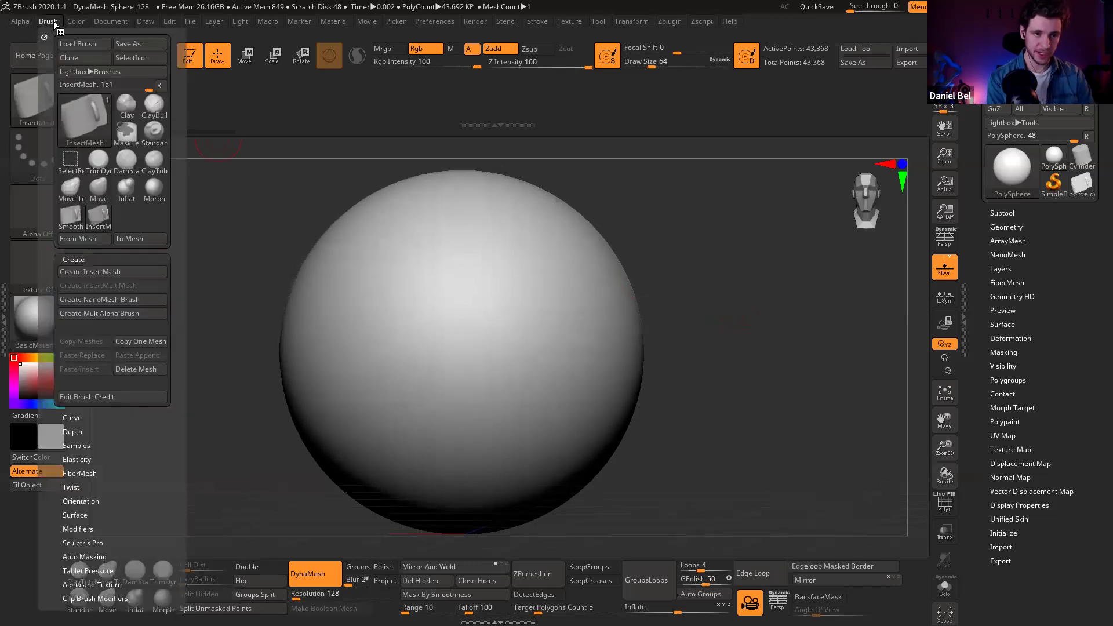
pyautogui.moveTo(161, 480); pyautogui.dragTo(145, 443)
pyautogui.keyDown('shift'); pyautogui.click(85, 490); pyautogui.keyUp('shift')
pyautogui.moveTo(149, 355); pyautogui.dragTo(154, 317)
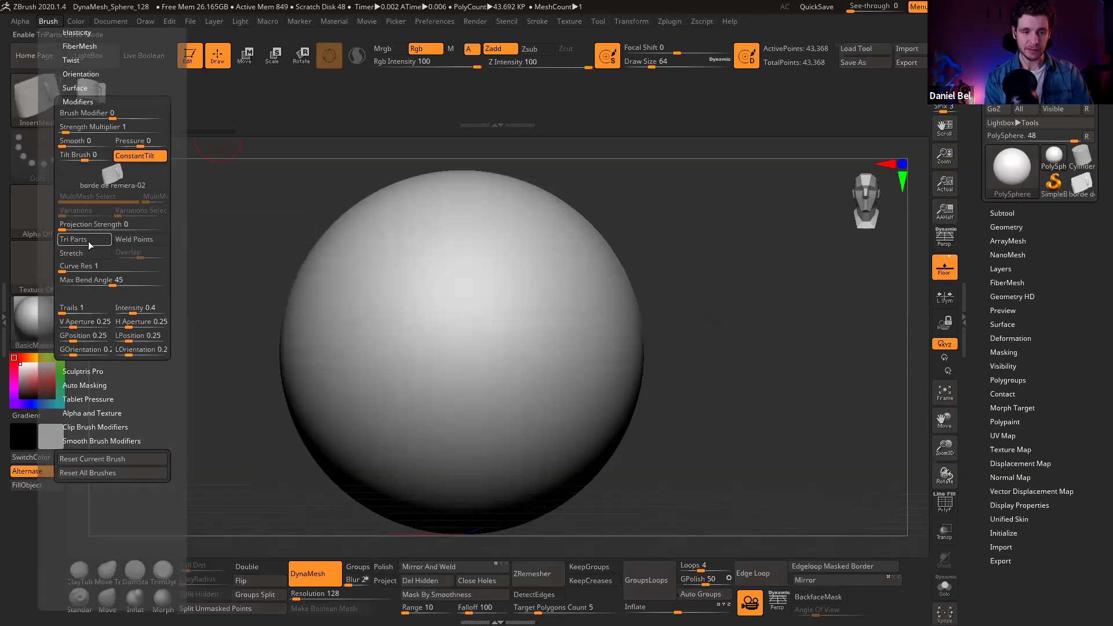
pyautogui.press('ctrl')
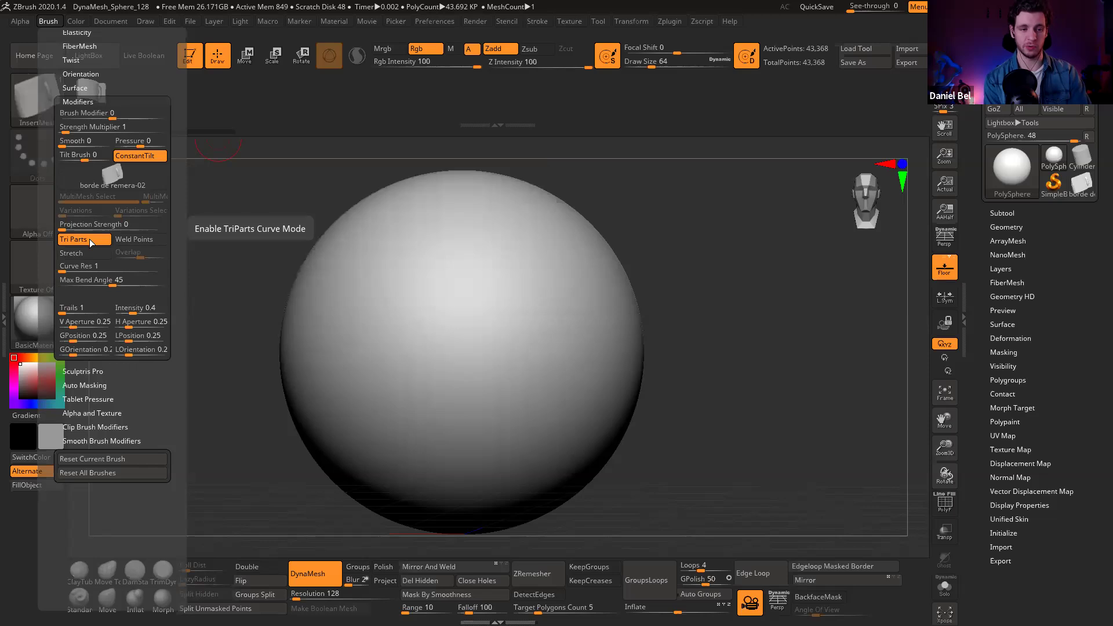
pyautogui.click(139, 240)
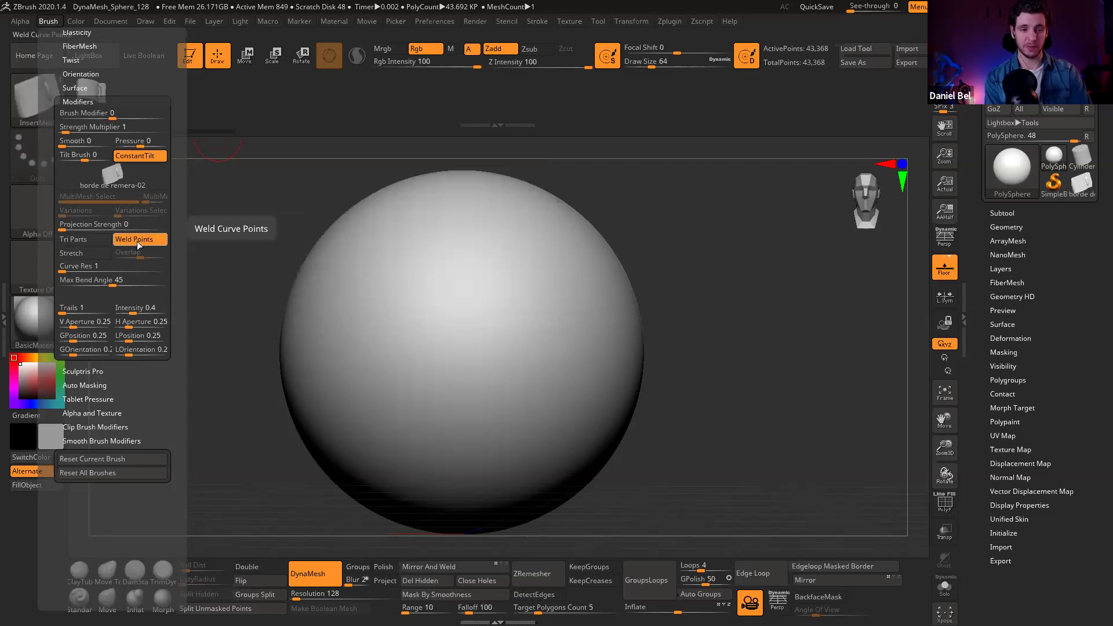
pyautogui.click(102, 256)
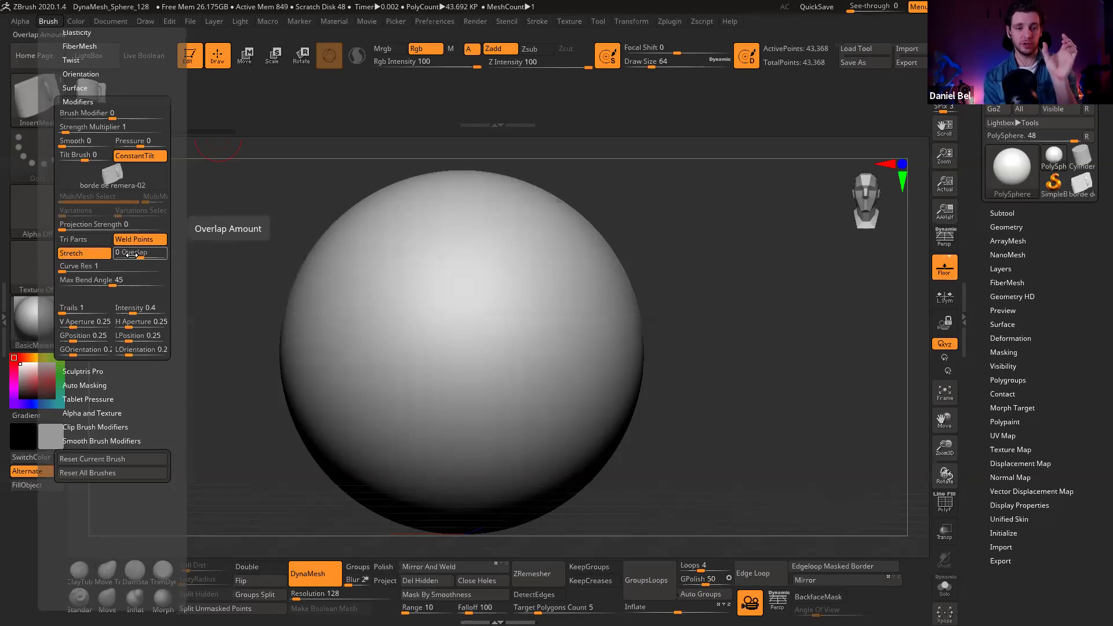
pyautogui.moveTo(141, 259); pyautogui.dragTo(145, 261)
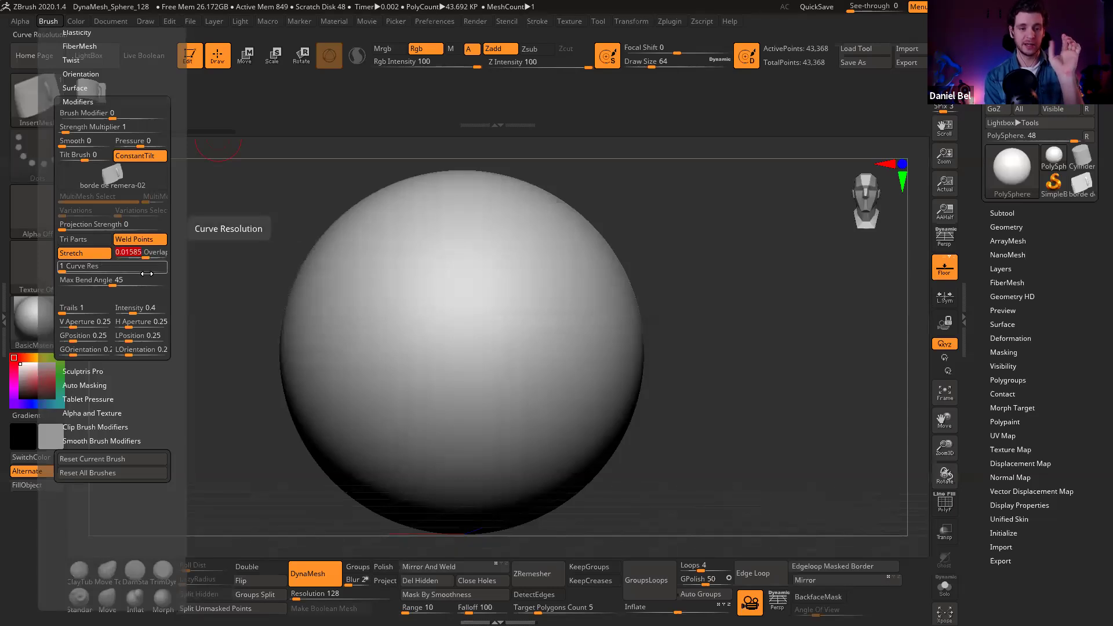
pyautogui.moveTo(93, 270); pyautogui.dragTo(168, 280)
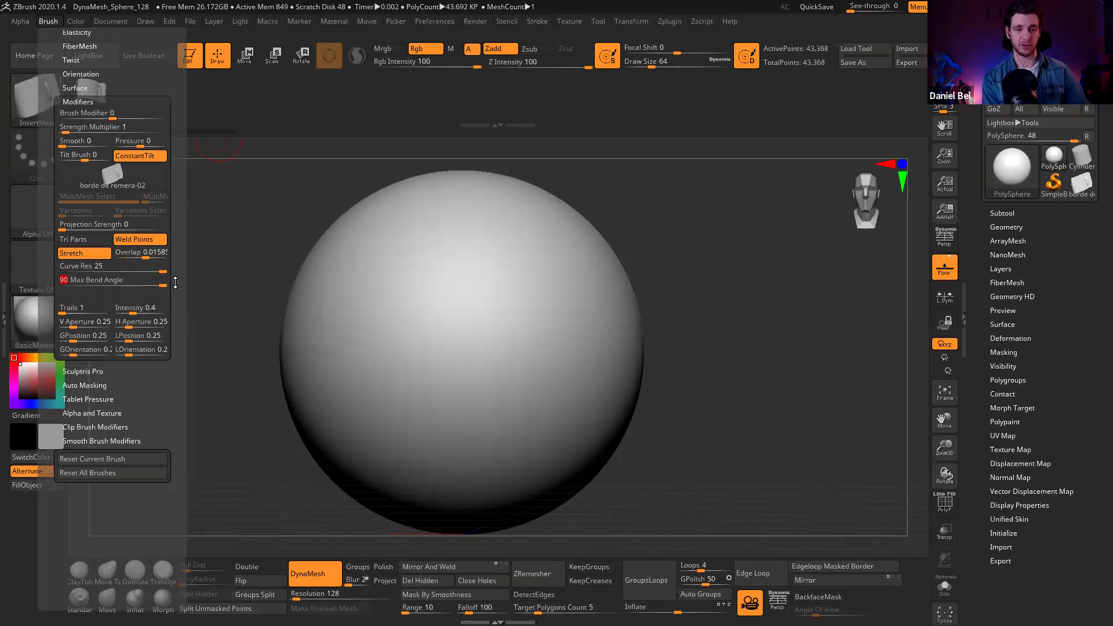
# Step: Test the welded brush with an S-shaped trim strip on the sphere, examine its stitches up close, and undo it
pyautogui.moveTo(464, 249)
pyautogui.mouseDown()
pyautogui.moveTo(416, 259)
pyautogui.moveTo(512, 355)
pyautogui.moveTo(374, 458)
pyautogui.mouseUp()
pyautogui.moveTo(748, 300); pyautogui.dragTo(738, 276)
pyautogui.keyDown('ctrl'); pyautogui.moveTo(738, 276); pyautogui.dragTo(673, 322, button='right'); pyautogui.keyUp('ctrl')
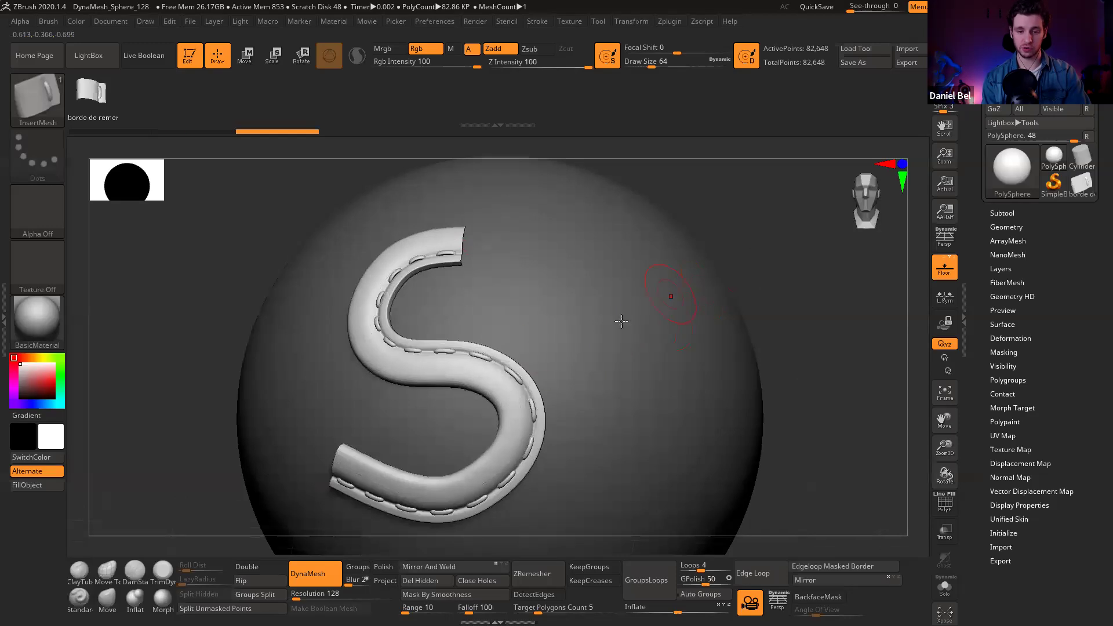
pyautogui.moveTo(497, 303); pyautogui.dragTo(514, 347, button='right')
pyautogui.moveTo(429, 462); pyautogui.dragTo(390, 511, button='right')
pyautogui.moveTo(417, 415)
pyautogui.keyDown('ctrl'); pyautogui.mouseDown(button='right')
pyautogui.moveTo(420, 323)
pyautogui.moveTo(440, 310)
pyautogui.moveTo(430, 320)
pyautogui.moveTo(447, 358)
pyautogui.moveTo(469, 353)
pyautogui.moveTo(494, 379)
pyautogui.moveTo(435, 358)
pyautogui.moveTo(481, 313)
pyautogui.mouseUp(button='right'); pyautogui.keyUp('ctrl')
pyautogui.moveTo(481, 313); pyautogui.dragTo(510, 296, button='right')
pyautogui.moveTo(705, 273)
pyautogui.mouseDown(button='right')
pyautogui.moveTo(726, 325)
pyautogui.moveTo(651, 307)
pyautogui.moveTo(683, 330)
pyautogui.moveTo(690, 288)
pyautogui.mouseUp(button='right')
pyautogui.hotkey('ctrl', 'z')
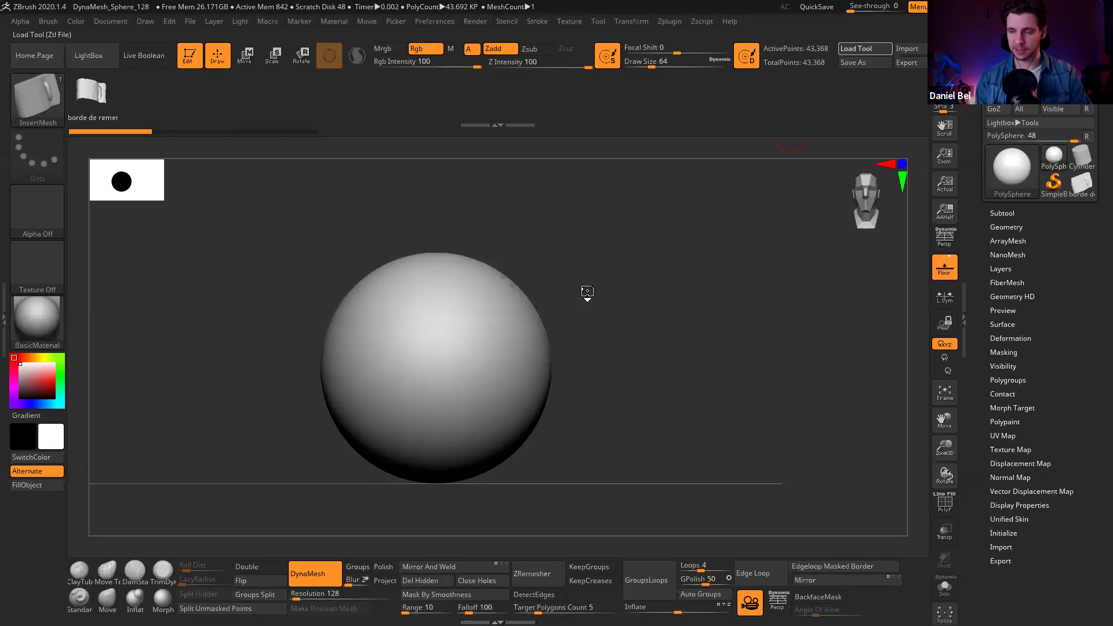
# Step: Load the clothed character tool and show only the Remera tank top subtool, framed in the view
pyautogui.click(1029, 239)
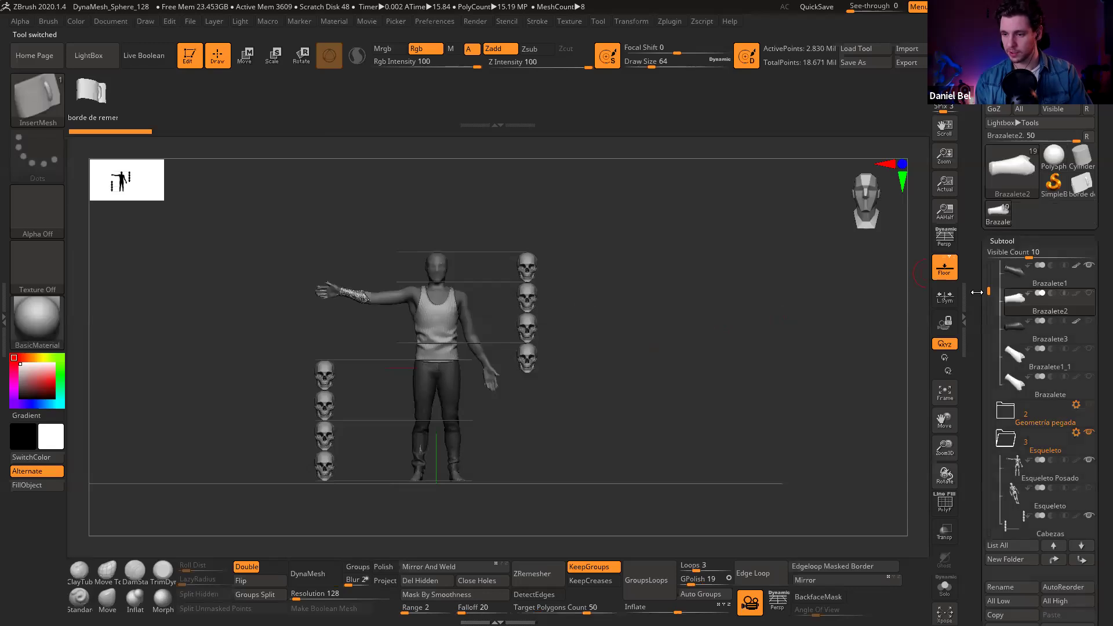
pyautogui.moveTo(989, 290); pyautogui.dragTo(989, 379)
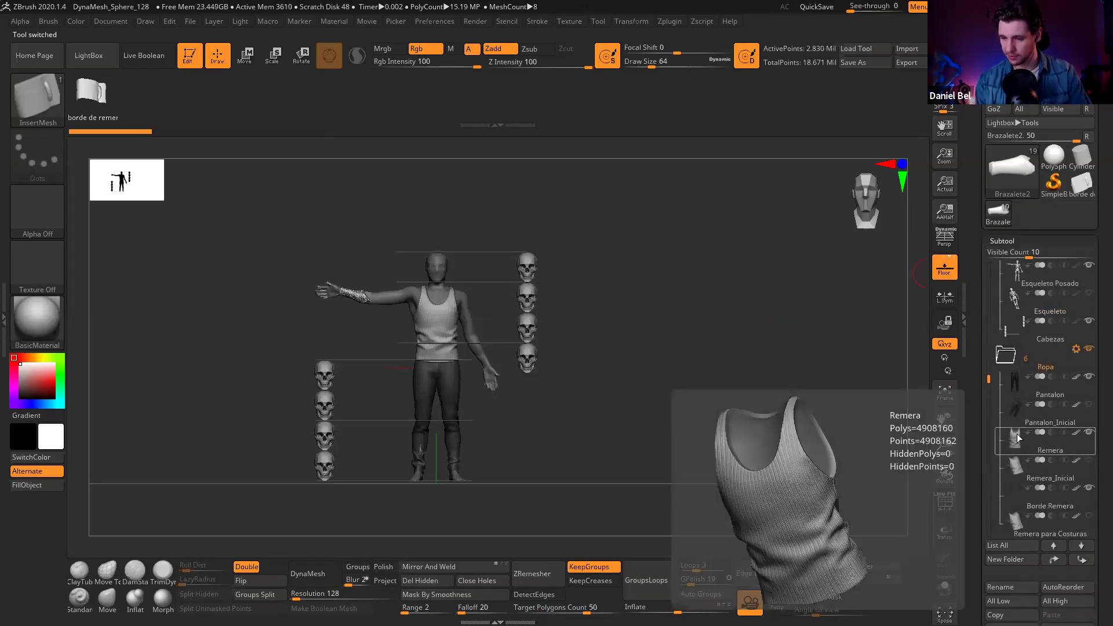
pyautogui.click(1085, 436)
pyautogui.keyDown('shift'); pyautogui.click(1089, 435); pyautogui.keyUp('shift')
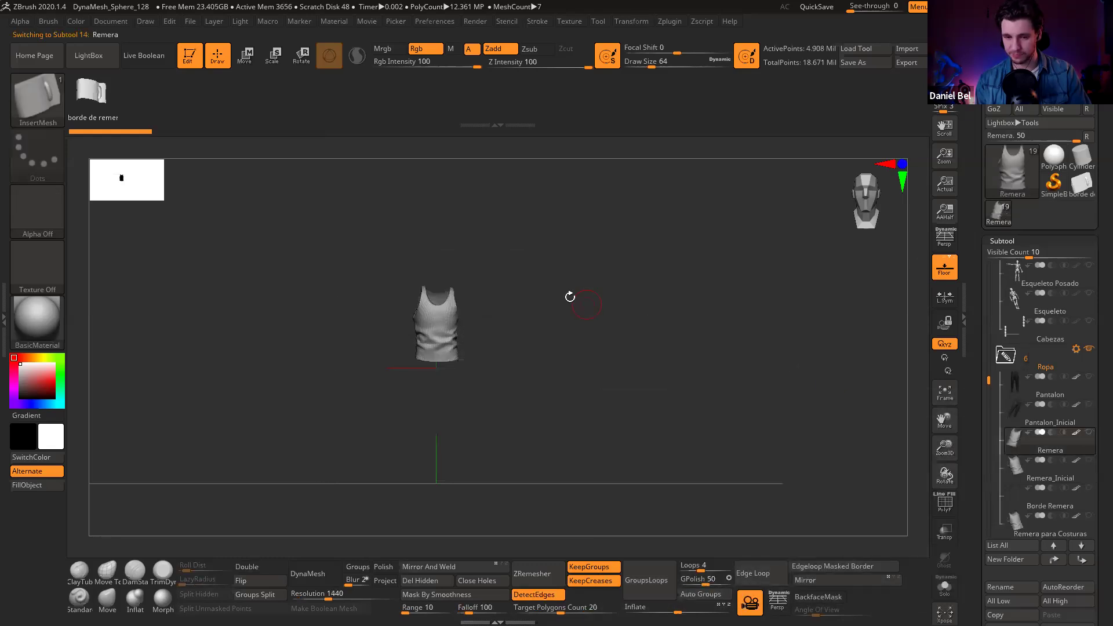
pyautogui.press('f')
pyautogui.press('s')
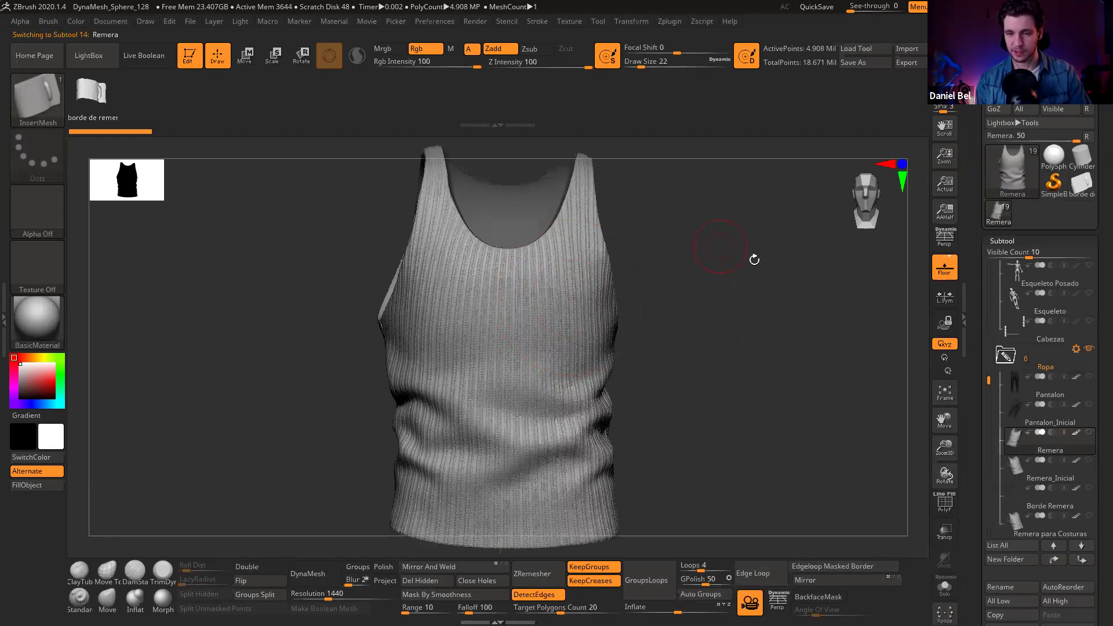
# Step: Select the Remera_Inicial subtool, display its polygroup wireframe, and set the Draw Size to 5 with the neckline in view
pyautogui.click(1014, 464)
pyautogui.press('shift')
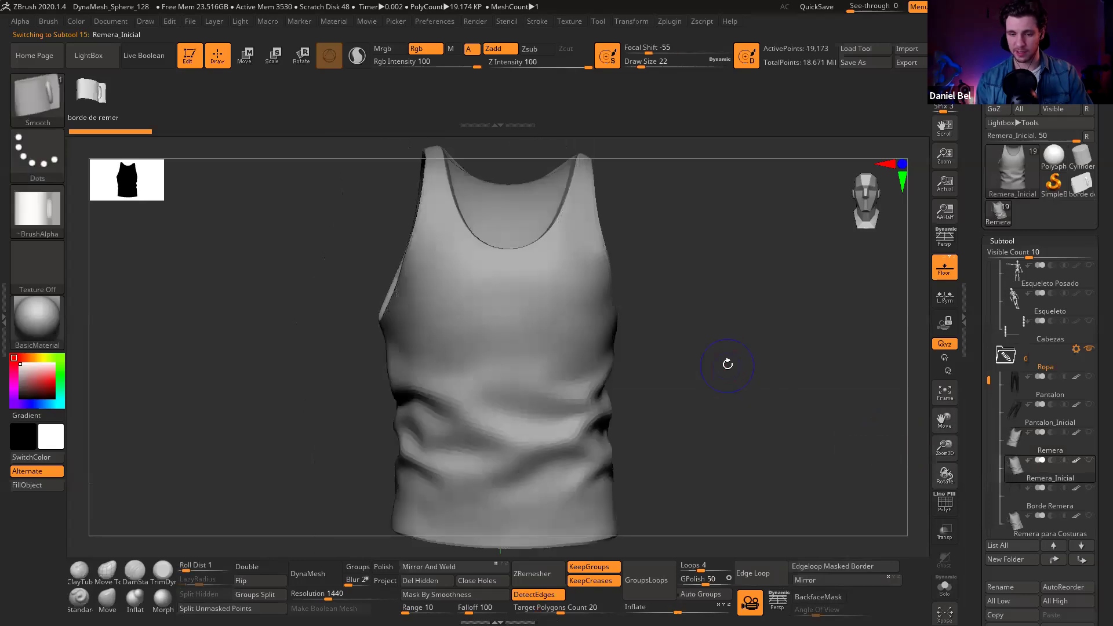
pyautogui.hotkey('shift', 'f')
pyautogui.press('s')
pyautogui.moveTo(727, 325); pyautogui.dragTo(721, 325)
pyautogui.keyDown('ctrl'); pyautogui.moveTo(782, 304); pyautogui.dragTo(750, 287, button='right'); pyautogui.keyUp('ctrl')
pyautogui.moveTo(638, 231)
pyautogui.mouseDown()
pyautogui.moveTo(686, 241)
pyautogui.moveTo(566, 229)
pyautogui.mouseUp()
pyautogui.press('s')
pyautogui.click(643, 235)
pyautogui.keyDown('ctrl'); pyautogui.moveTo(761, 269); pyautogui.dragTo(728, 427, button='right'); pyautogui.keyUp('ctrl')
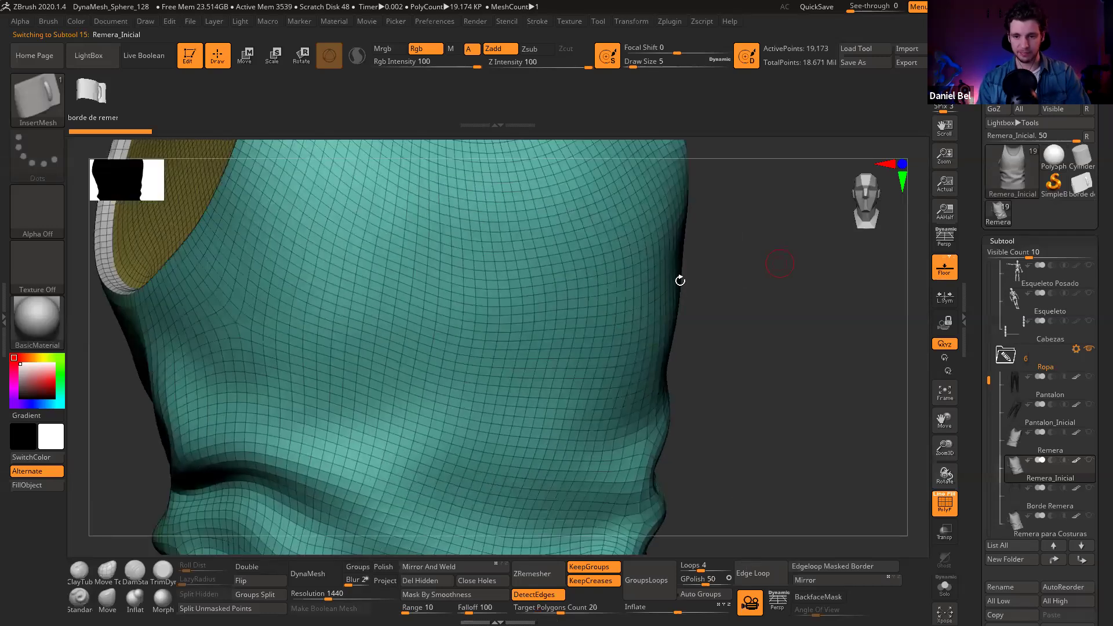
pyautogui.keyDown('alt'); pyautogui.moveTo(680, 280); pyautogui.dragTo(645, 592, button='right'); pyautogui.keyUp('alt')
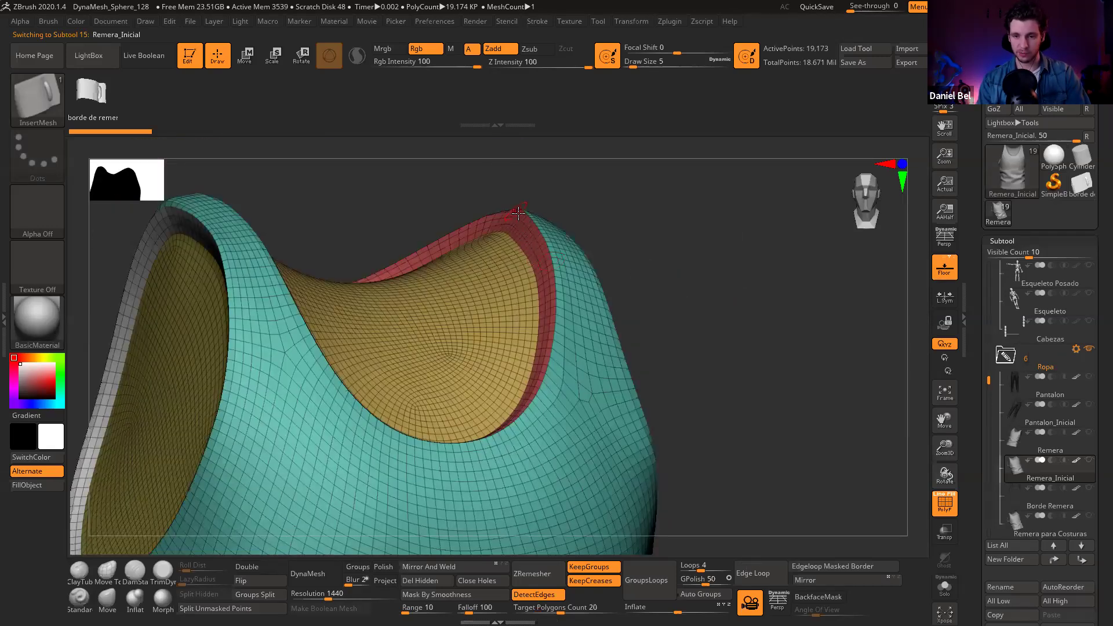
# Step: Run Frame Mesh on Remera_Inicial with Border, Polygroups and Creased edges enabled, keeping Curve Mode on
pyautogui.press('shift')
pyautogui.click(537, 25)
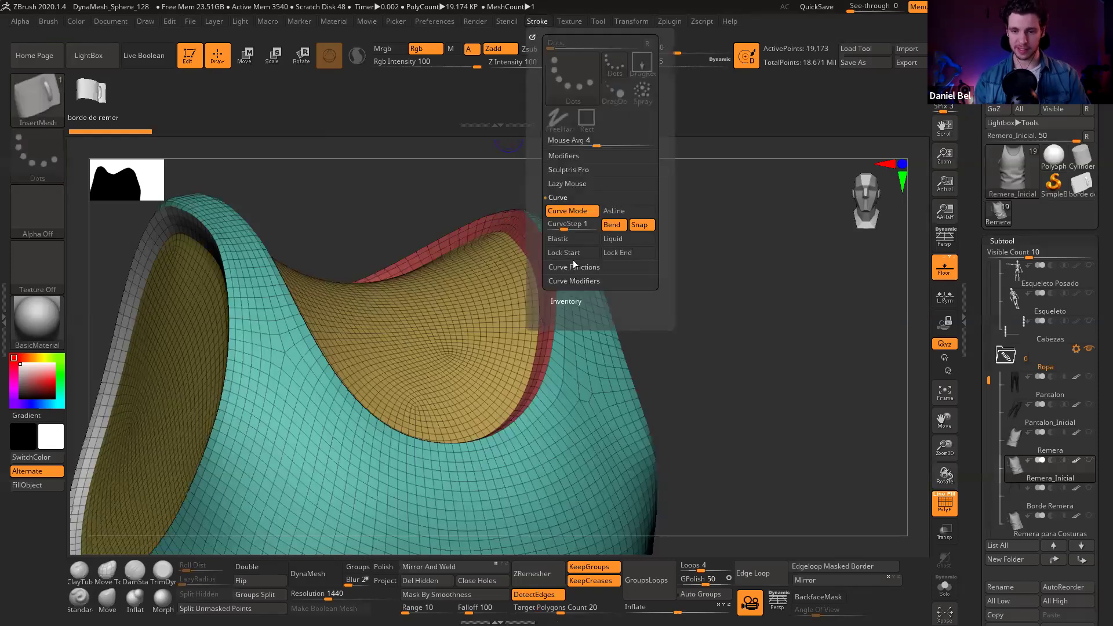
pyautogui.click(571, 211)
pyautogui.press('shift')
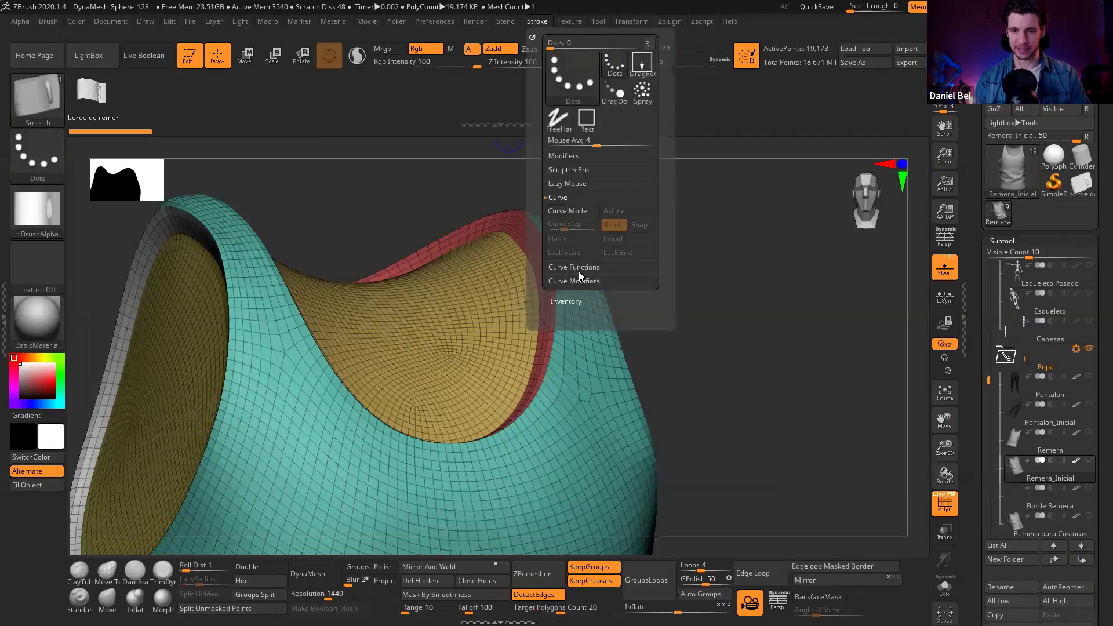
pyautogui.click(578, 268)
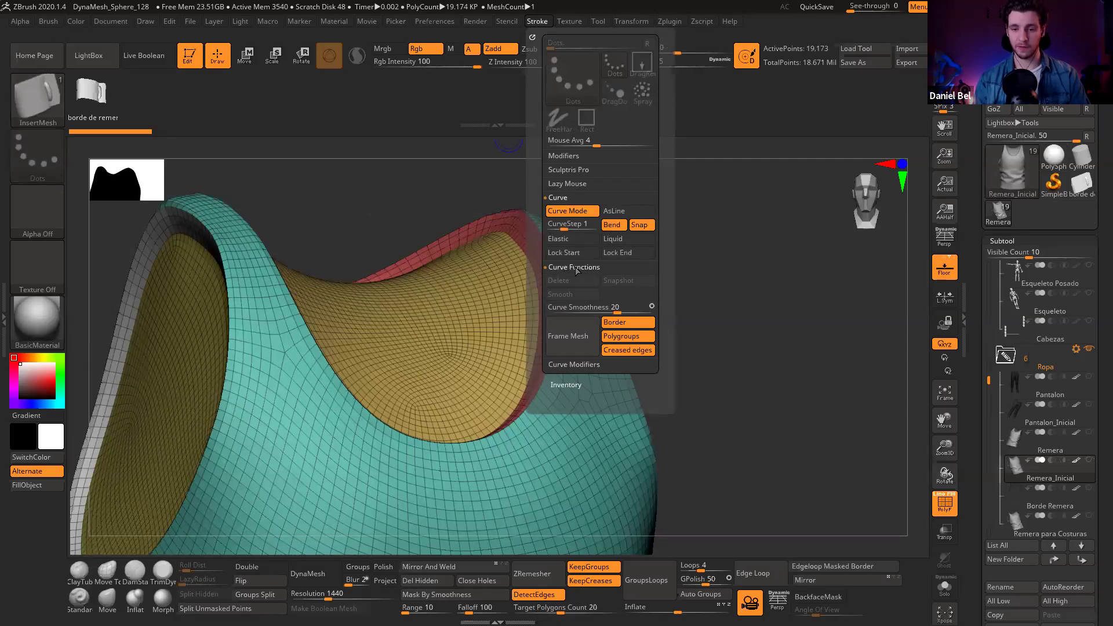
pyautogui.click(570, 347)
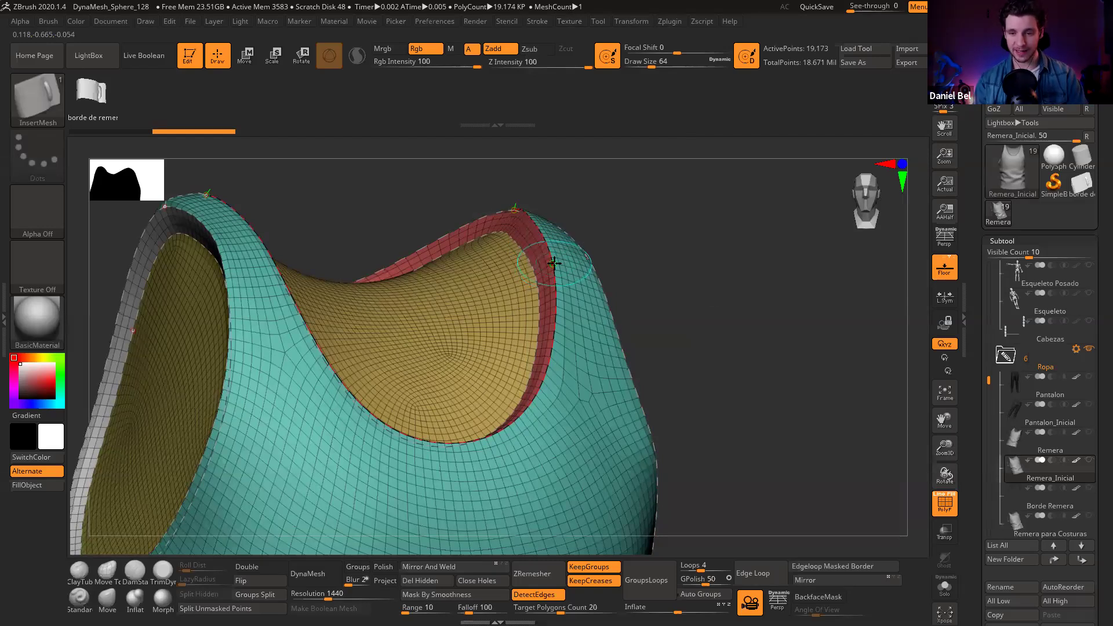
# Step: Apply the stitched trim along the framed curves of the tank top, and hide the wireframe to inspect the borders
pyautogui.click(551, 263)
pyautogui.moveTo(732, 284); pyautogui.dragTo(571, 235)
pyautogui.hotkey('shift', 'f')
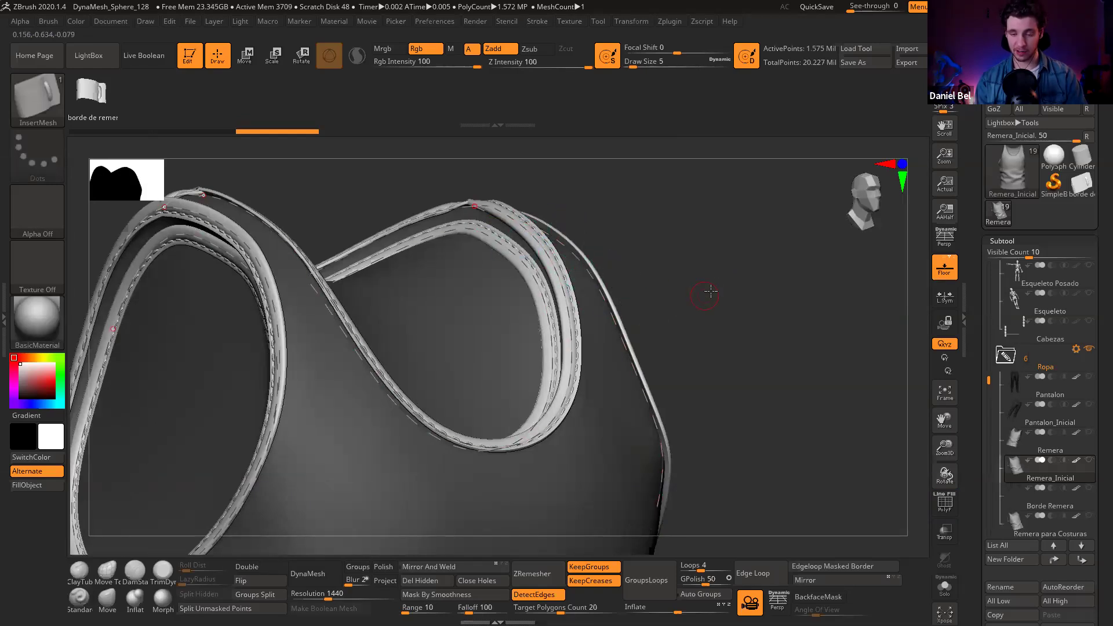
pyautogui.moveTo(710, 292)
pyautogui.mouseDown()
pyautogui.moveTo(700, 278)
pyautogui.moveTo(740, 325)
pyautogui.moveTo(730, 303)
pyautogui.moveTo(736, 316)
pyautogui.moveTo(716, 305)
pyautogui.mouseUp()
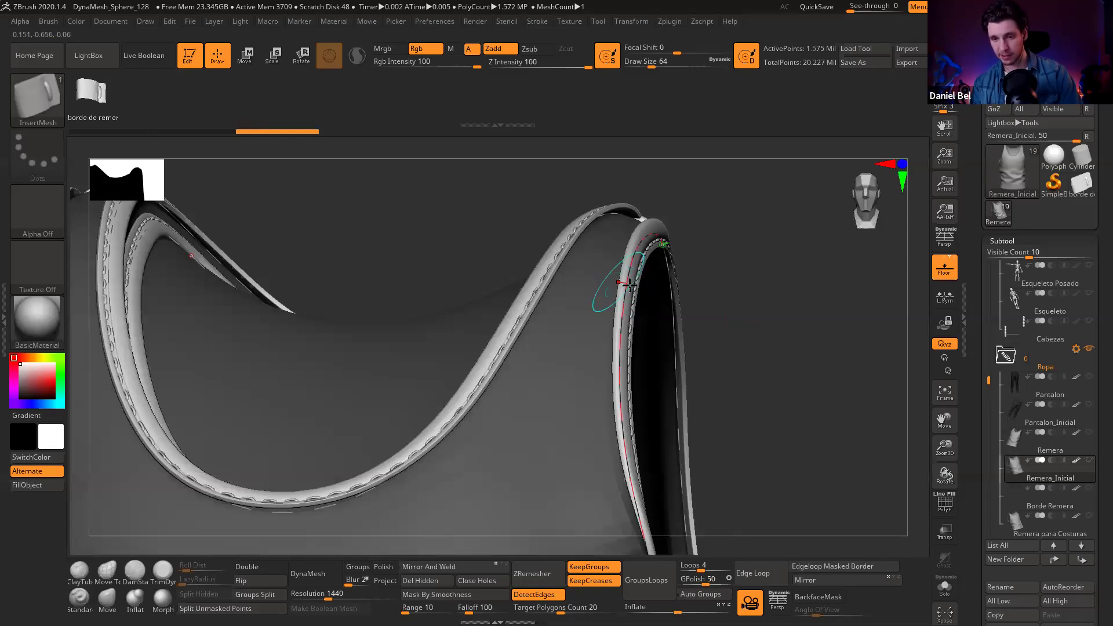
# Step: Keep the Draw Size at 5, reapply the stitched trim along the framed curves to check it, and undo it
pyautogui.write('s5')
pyautogui.press('Return')
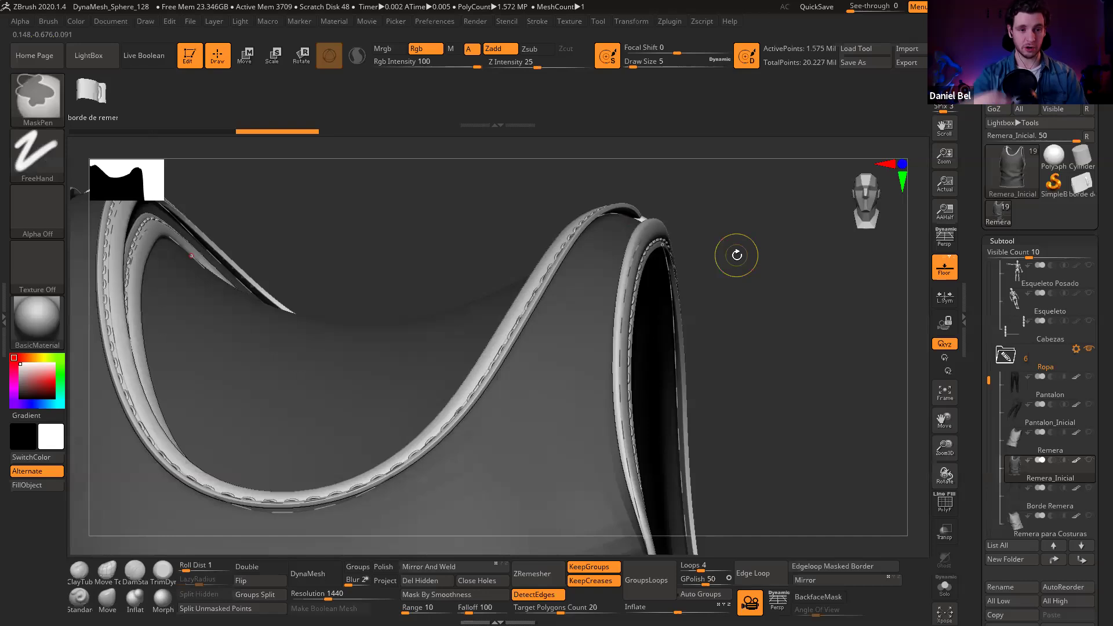
pyautogui.hotkey('ctrl', 'z')
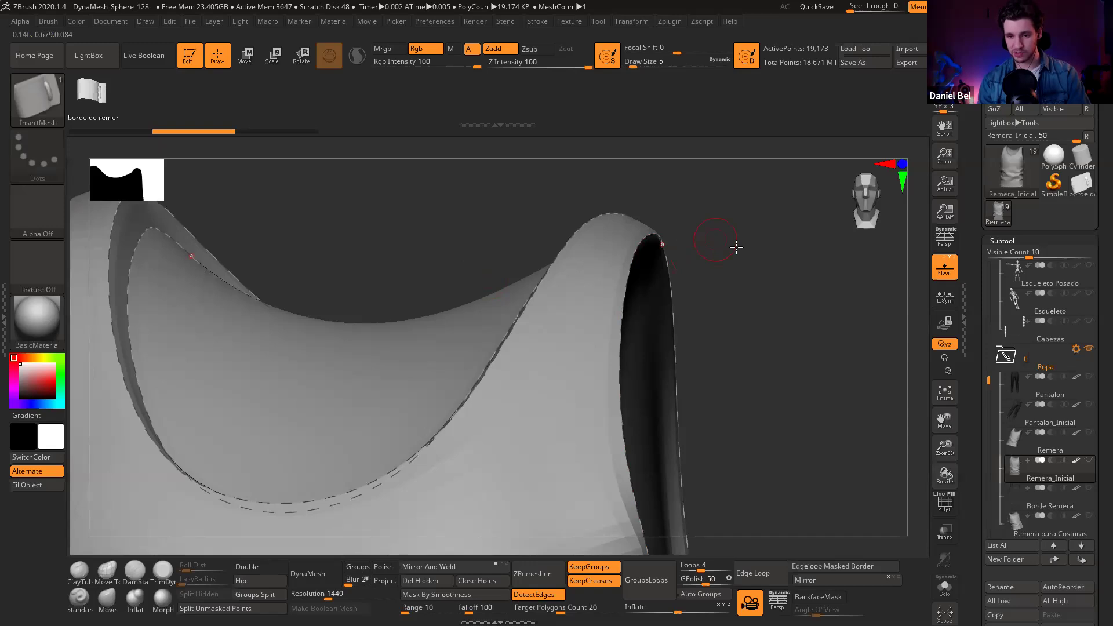
pyautogui.click(622, 255)
pyautogui.moveTo(621, 254); pyautogui.dragTo(697, 239, button='right')
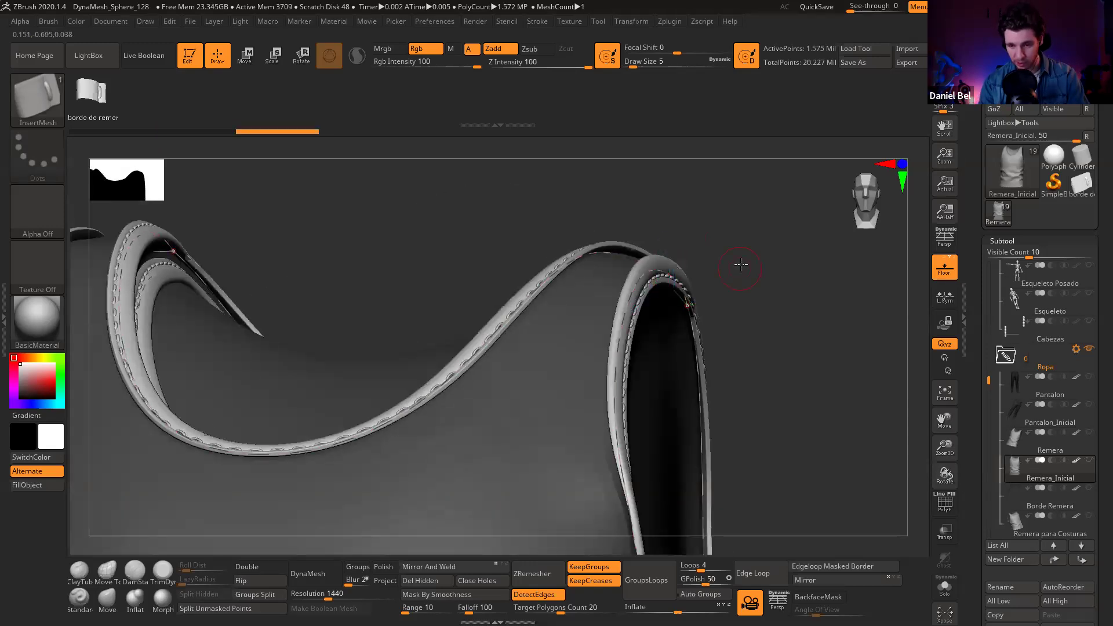
pyautogui.moveTo(740, 263); pyautogui.dragTo(668, 276)
pyautogui.hotkey('ctrl', 'z')
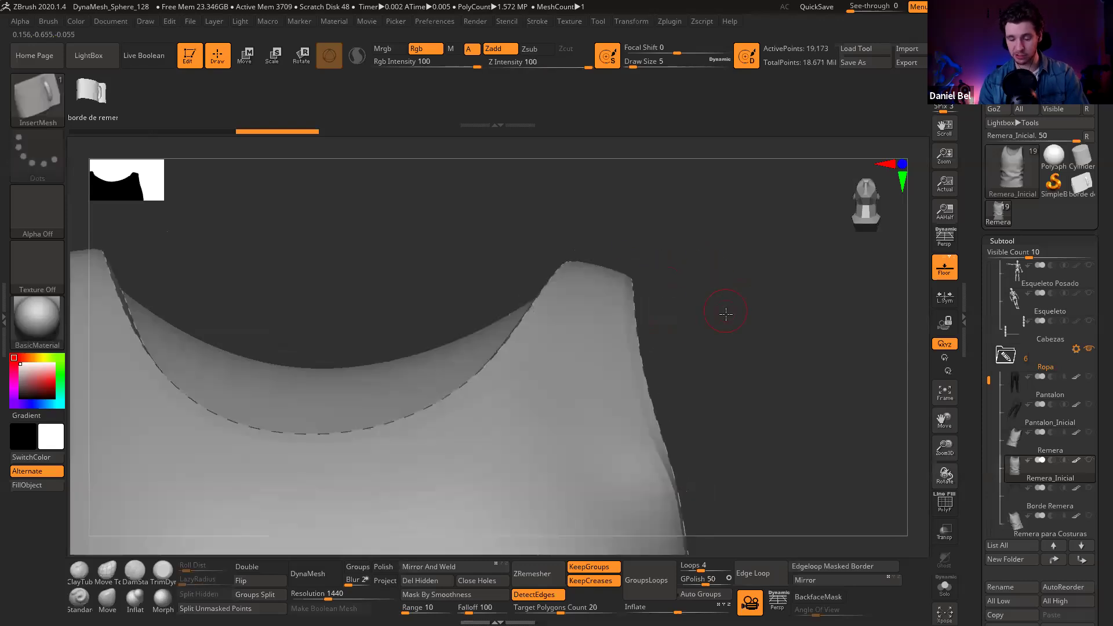
# Step: Frame the whole tank top with its polygroup wireframe displayed, and mask everything except the outer fabric polygroup
pyautogui.press('f')
pyautogui.hotkey('shift', 'f')
pyautogui.moveTo(671, 288); pyautogui.dragTo(500, 354)
pyautogui.press('w')
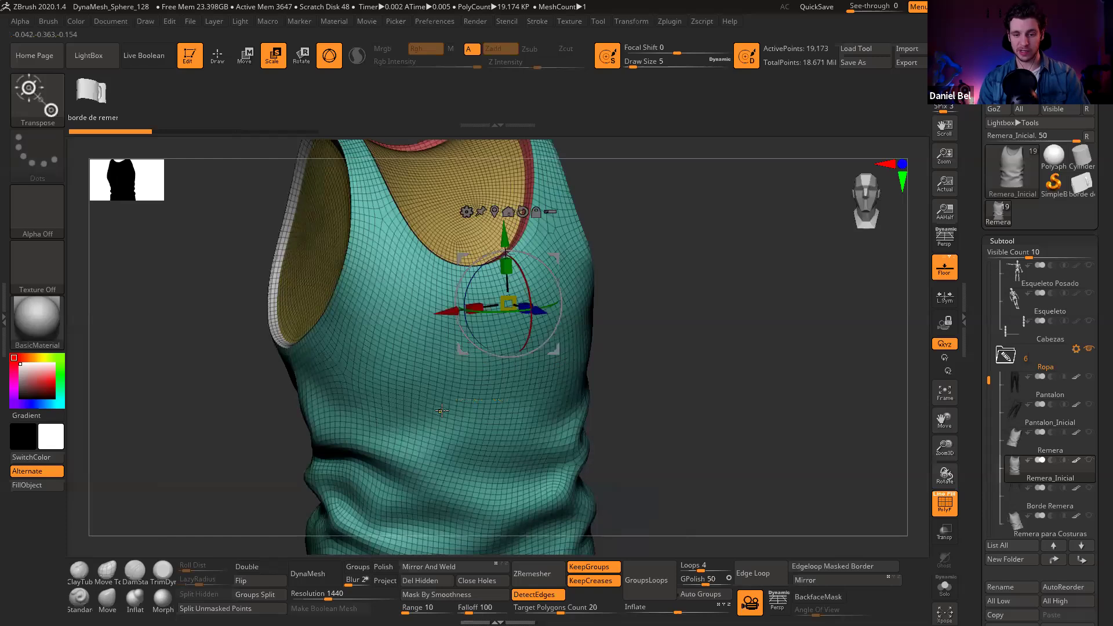
pyautogui.keyDown('ctrl'); pyautogui.click(472, 365); pyautogui.keyUp('ctrl')
pyautogui.press('q')
pyautogui.moveTo(677, 378); pyautogui.dragTo(656, 392)
# Step: Hide the outer fabric polygroup to view the remaining masked parts, and restore the full mesh's visibility
pyautogui.keyDown('ctrl'); pyautogui.keyDown('shift'); pyautogui.click(370, 386); pyautogui.keyUp('shift'); pyautogui.keyUp('ctrl')
pyautogui.keyDown('ctrl'); pyautogui.keyDown('shift'); pyautogui.click(282, 388); pyautogui.keyUp('shift'); pyautogui.keyUp('ctrl')
pyautogui.keyDown('ctrl'); pyautogui.keyDown('shift'); pyautogui.click(282, 388); pyautogui.keyUp('shift'); pyautogui.keyUp('ctrl')
pyautogui.moveTo(626, 385); pyautogui.dragTo(724, 347)
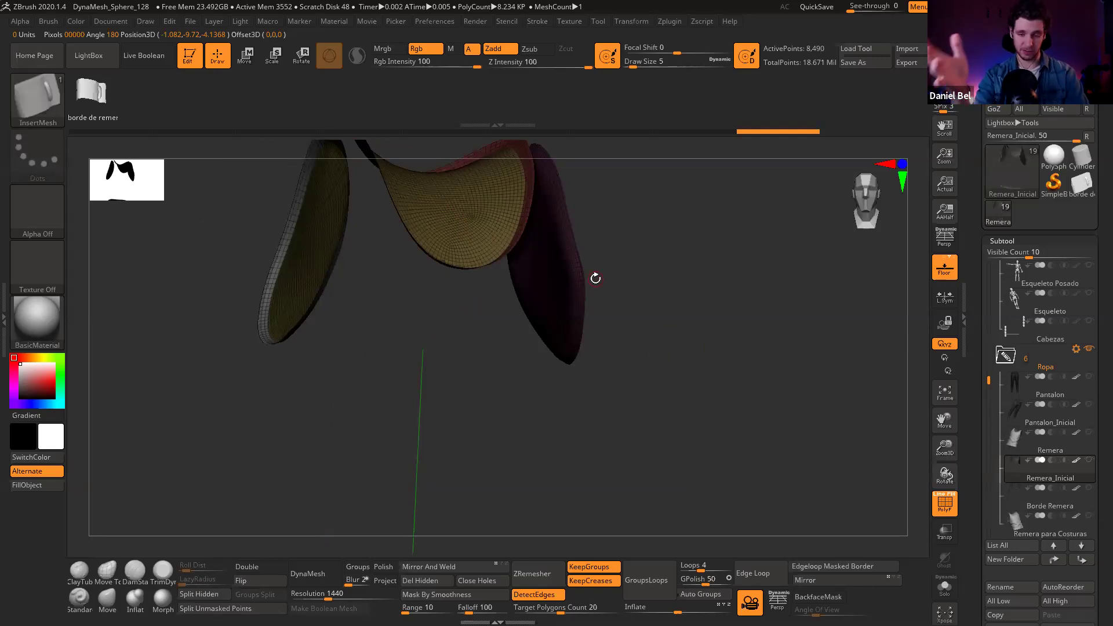
pyautogui.hotkey('ctrl', 'shift')
pyautogui.keyDown('ctrl'); pyautogui.keyDown('shift'); pyautogui.click(716, 281); pyautogui.keyUp('shift'); pyautogui.keyUp('ctrl')
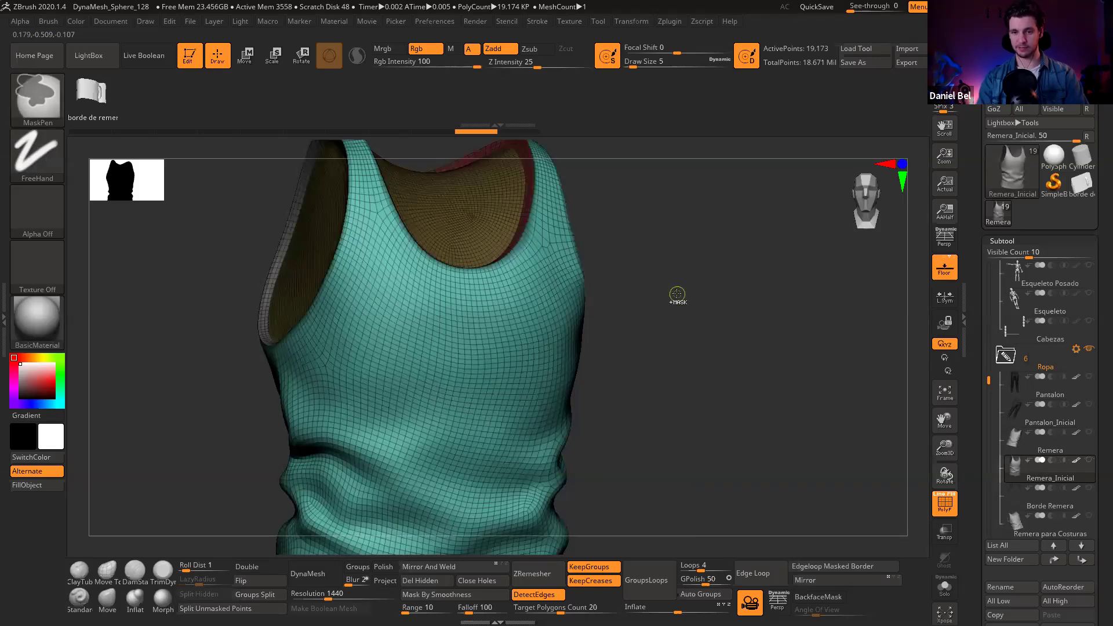
# Step: Invert and soften the mask over the outer fabric, and make it a new polygroup that leaves a strip along the edges
pyautogui.keyDown('ctrl'); pyautogui.click(676, 294); pyautogui.keyUp('ctrl')
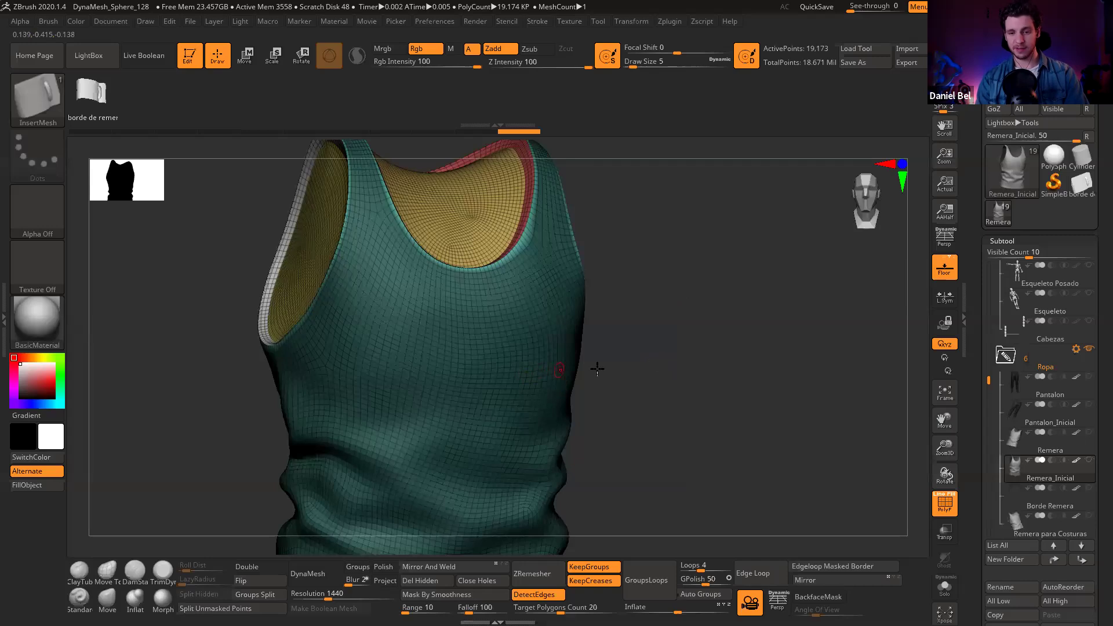
pyautogui.press('ctrl')
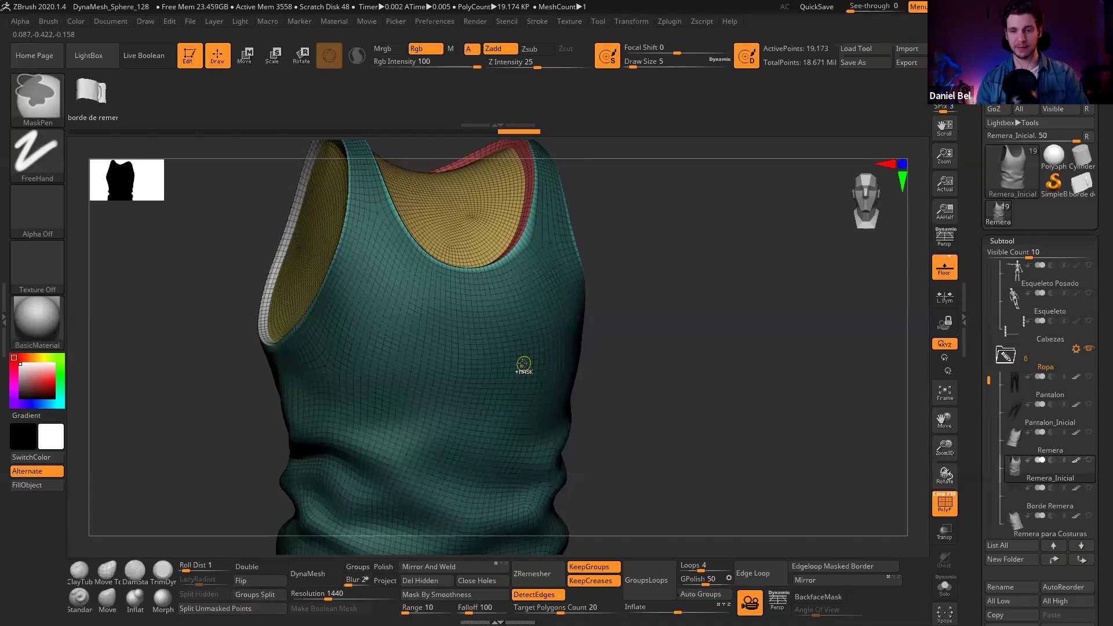
pyautogui.keyDown('ctrl'); pyautogui.click(524, 363); pyautogui.keyUp('ctrl')
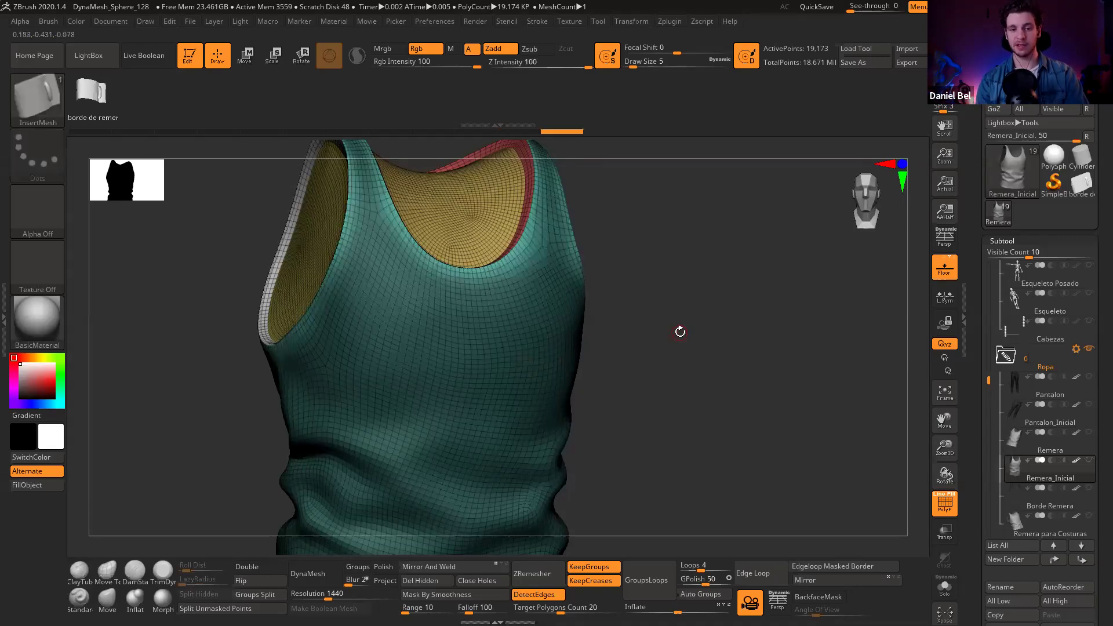
pyautogui.press('ctrl')
pyautogui.keyDown('ctrl'); pyautogui.click(680, 334); pyautogui.keyUp('ctrl')
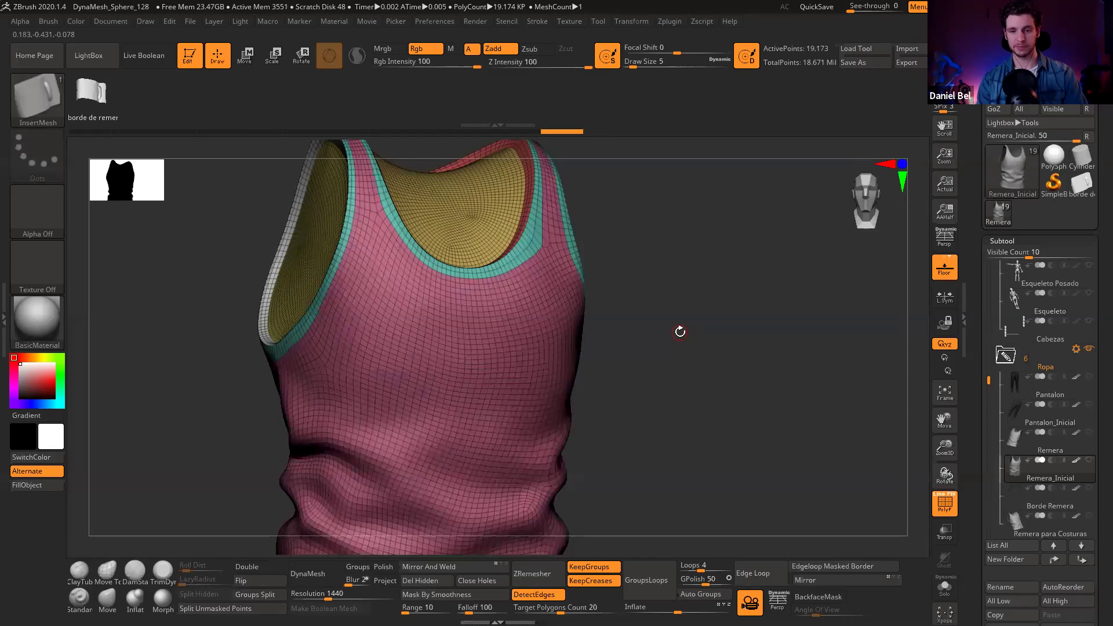
# Step: Isolate the strip polygroup along the tank top's neckline and armholes and run Auto Groups on its pieces
pyautogui.moveTo(703, 332)
pyautogui.mouseDown()
pyautogui.moveTo(648, 326)
pyautogui.moveTo(719, 328)
pyautogui.moveTo(703, 365)
pyautogui.moveTo(697, 352)
pyautogui.moveTo(746, 356)
pyautogui.moveTo(648, 343)
pyautogui.mouseUp()
pyautogui.moveTo(711, 390); pyautogui.dragTo(474, 272)
pyautogui.moveTo(651, 294); pyautogui.dragTo(528, 251)
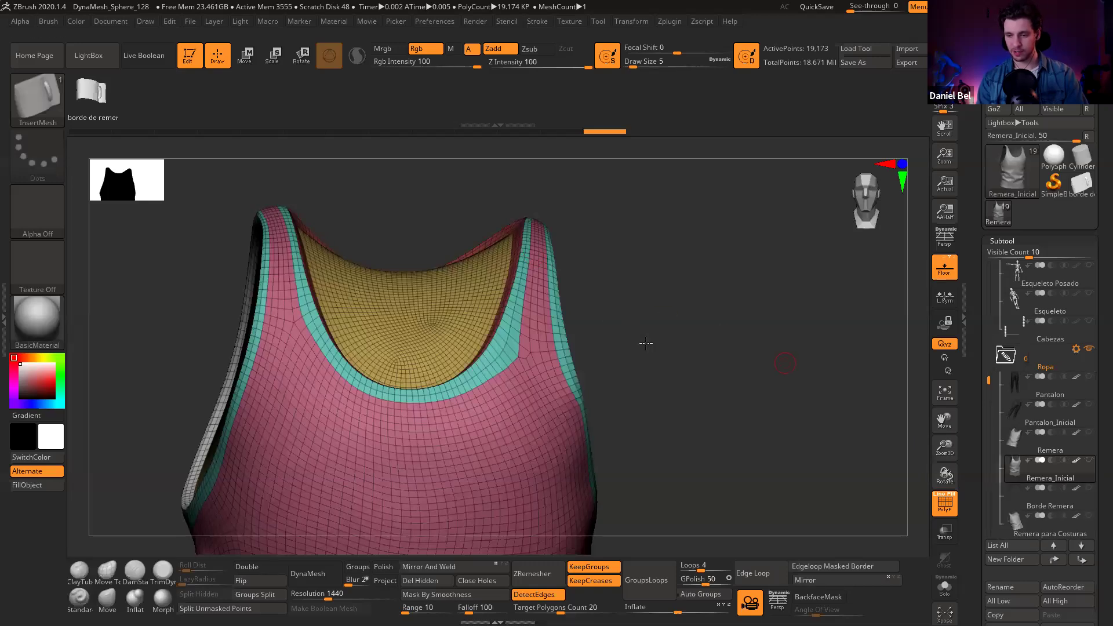
pyautogui.keyDown('ctrl'); pyautogui.keyDown('shift'); pyautogui.click(514, 335); pyautogui.keyUp('shift'); pyautogui.keyUp('ctrl')
pyautogui.moveTo(678, 350)
pyautogui.mouseDown()
pyautogui.moveTo(708, 377)
pyautogui.moveTo(732, 522)
pyautogui.mouseUp()
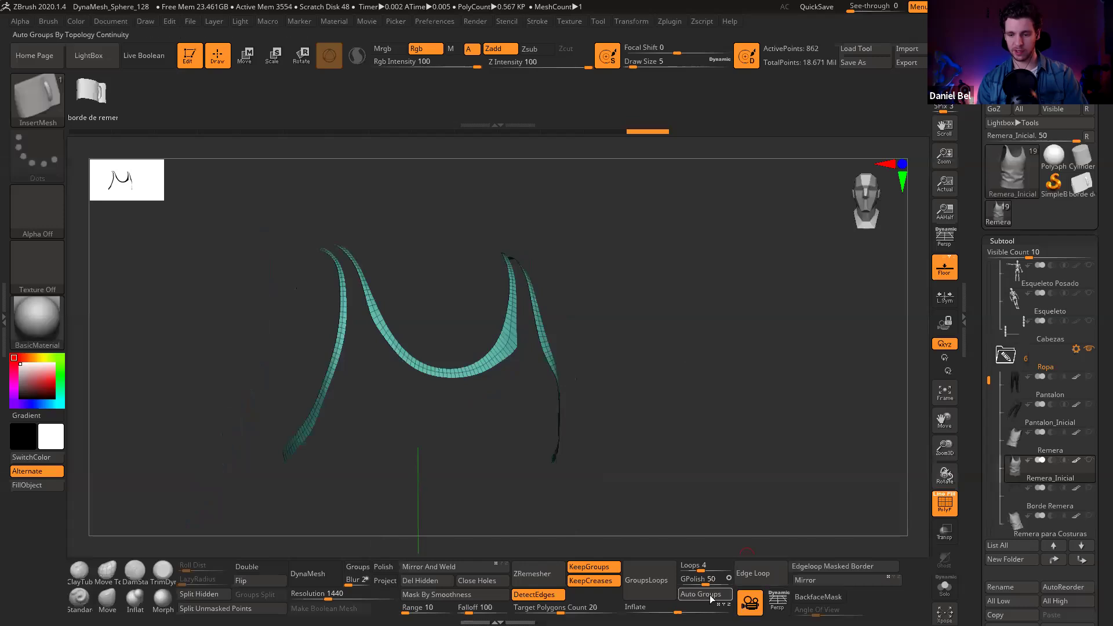
pyautogui.keyDown('ctrl'); pyautogui.keyDown('shift'); pyautogui.click(696, 395); pyautogui.keyUp('shift'); pyautogui.keyUp('ctrl')
pyautogui.moveTo(695, 395); pyautogui.dragTo(549, 450)
# Step: Undo and redo the Auto Groups and visibility changes to compare the strip's grouping around the armhole
pyautogui.hotkey('ctrl', 'z')
pyautogui.hotkey('ctrl', 'z')
pyautogui.hotkey('ctrl', 'z')
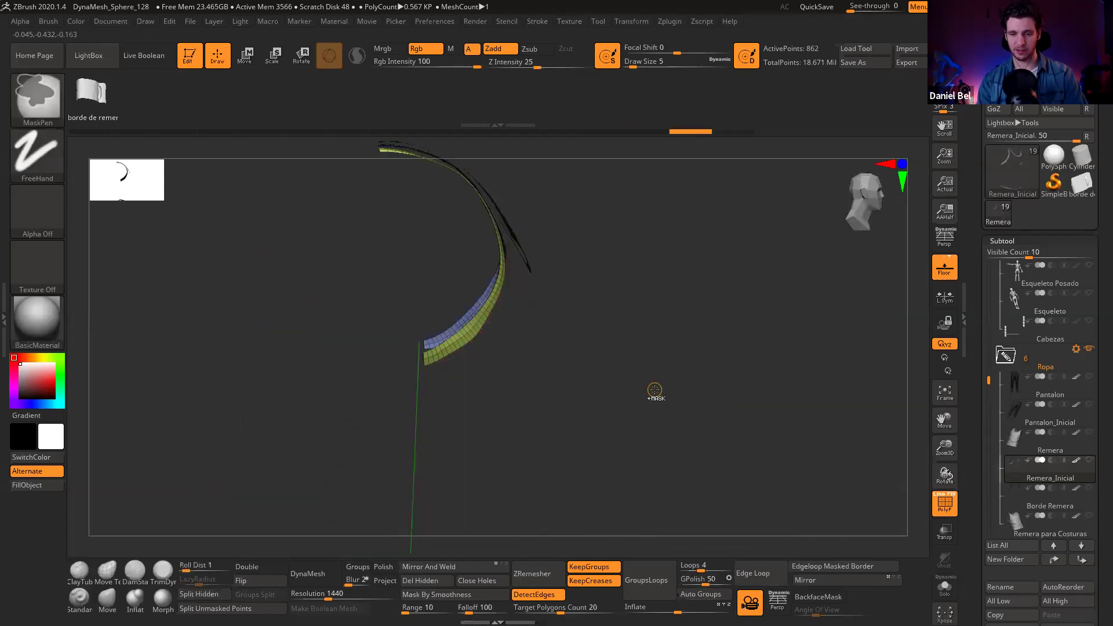
pyautogui.hotkey('ctrl', 'shift', 'z')
pyautogui.hotkey('ctrl', 'z')
pyautogui.hotkey('ctrl', 'z')
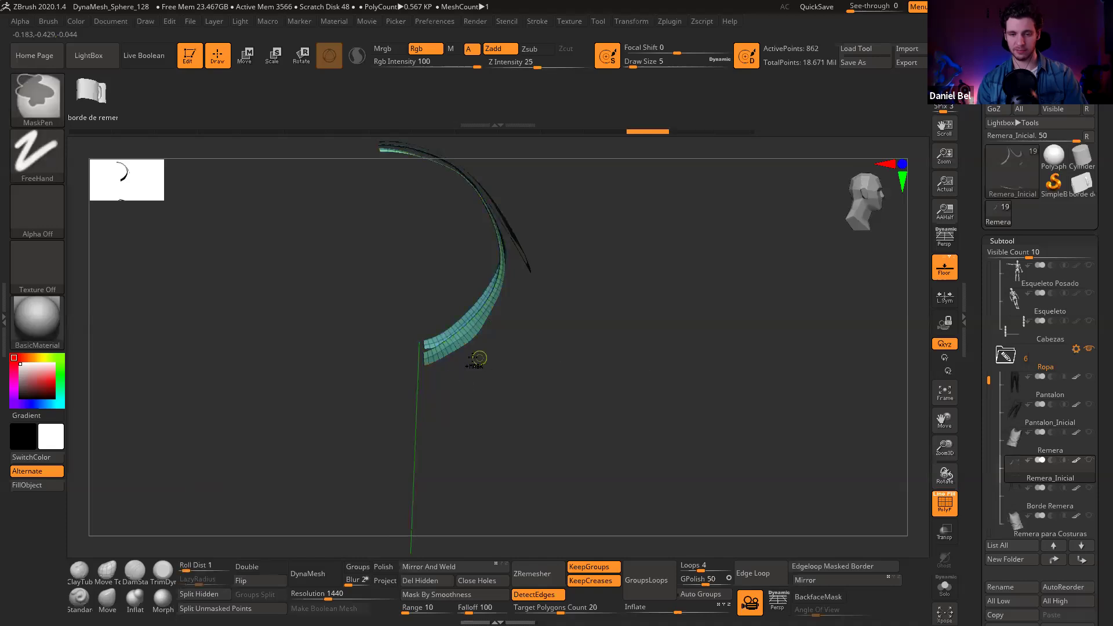
pyautogui.hotkey('ctrl', 'shift', 'z')
pyautogui.hotkey('ctrl', 'shift', 'z')
pyautogui.hotkey('ctrl', 'shift', 'z')
pyautogui.hotkey('ctrl', 'shift', 'z')
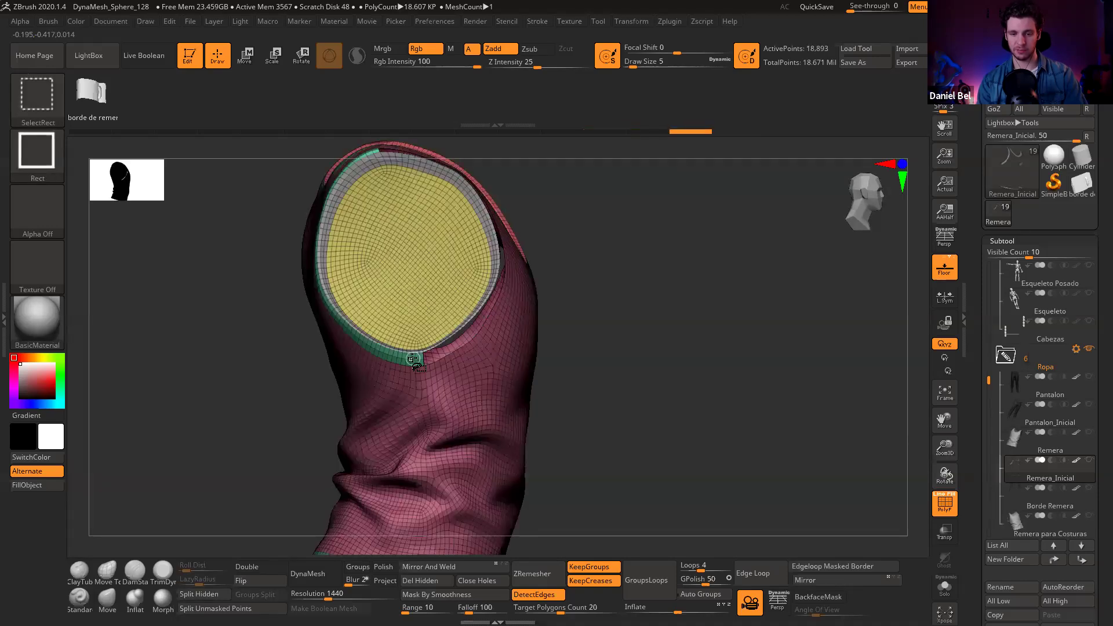
# Step: Run Auto Groups on the edge strips to give the neckline and each armhole its own polygroup, and isolate the neckline strip
pyautogui.moveTo(562, 358); pyautogui.dragTo(622, 295, button='right')
pyautogui.keyDown('ctrl'); pyautogui.keyDown('shift'); pyautogui.moveTo(622, 295); pyautogui.dragTo(660, 252); pyautogui.keyUp('shift'); pyautogui.keyUp('ctrl')
pyautogui.click(701, 595)
pyautogui.keyDown('ctrl'); pyautogui.keyDown('shift'); pyautogui.click(771, 394); pyautogui.keyUp('shift'); pyautogui.keyUp('ctrl')
pyautogui.moveTo(698, 390)
pyautogui.mouseDown()
pyautogui.moveTo(539, 325)
pyautogui.moveTo(721, 393)
pyautogui.moveTo(716, 410)
pyautogui.moveTo(683, 375)
pyautogui.mouseUp()
pyautogui.keyDown('ctrl'); pyautogui.keyDown('shift'); pyautogui.click(519, 290); pyautogui.keyUp('shift'); pyautogui.keyUp('ctrl')
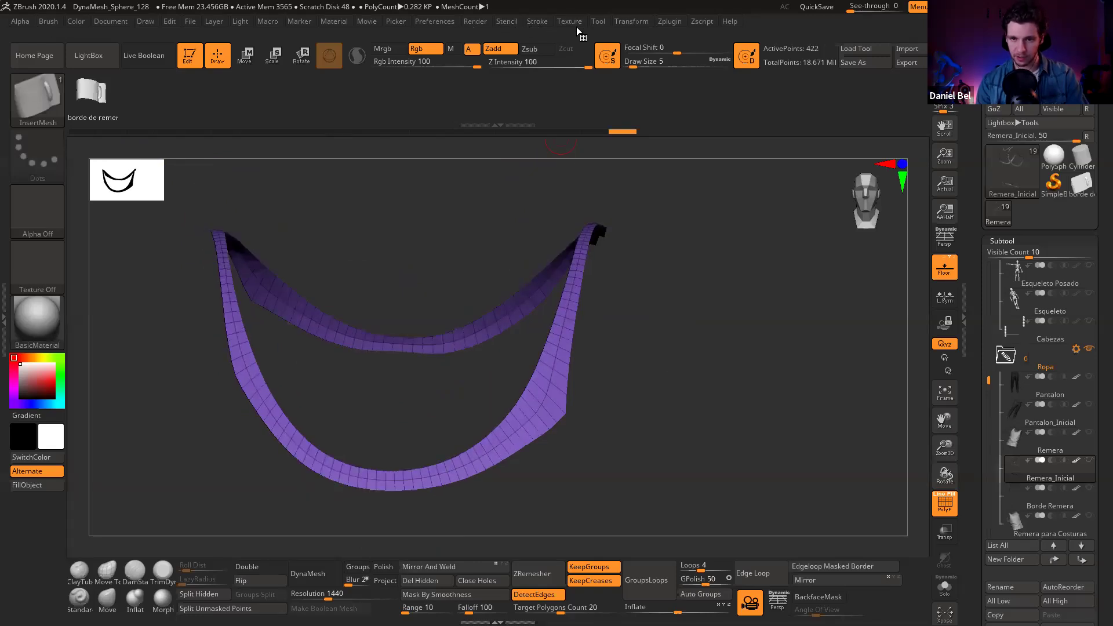
# Step: Run Frame Mesh on the isolated neckline strip, apply the stitched trim along both of its curves, and show the whole tank top
pyautogui.click(530, 22)
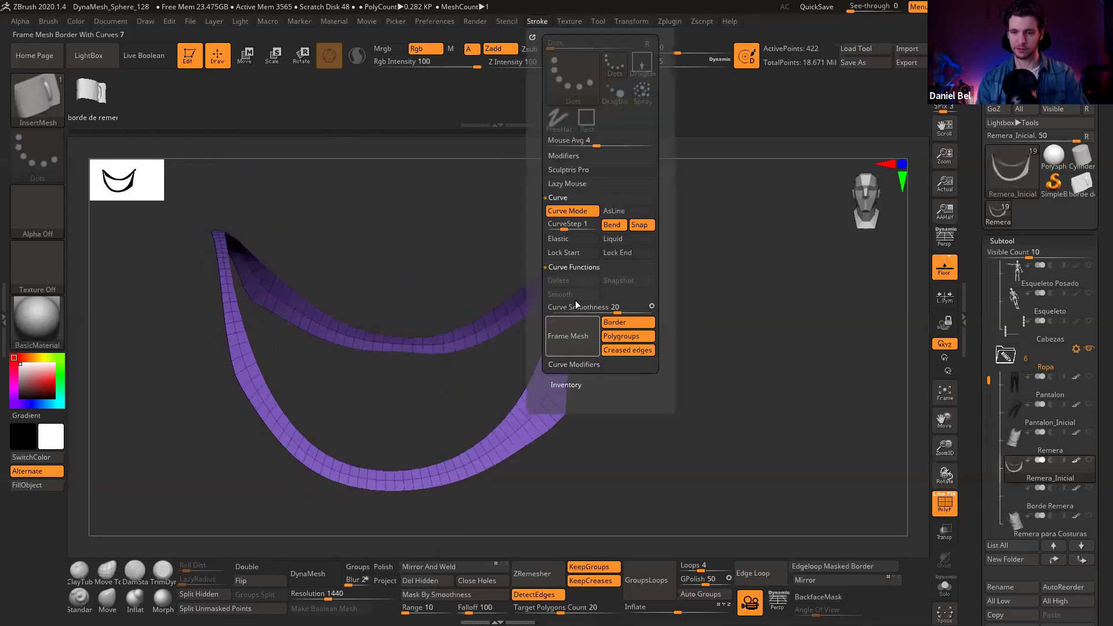
pyautogui.click(571, 334)
pyautogui.moveTo(645, 284); pyautogui.dragTo(609, 266)
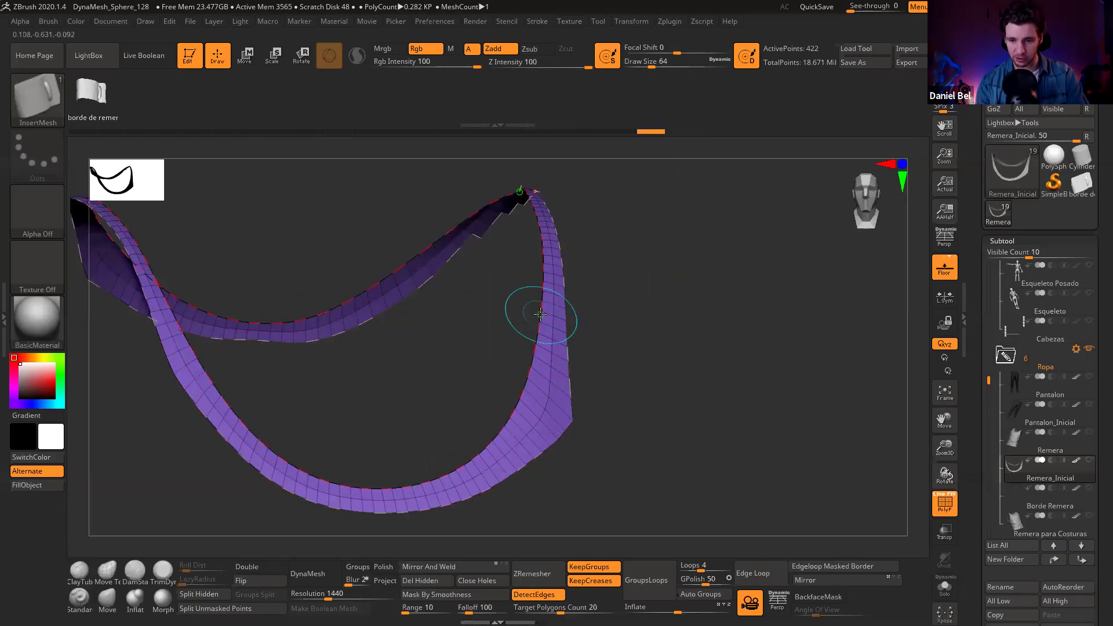
pyautogui.keyDown('ctrl'); pyautogui.keyDown('shift'); pyautogui.click(628, 361); pyautogui.keyUp('shift'); pyautogui.keyUp('ctrl')
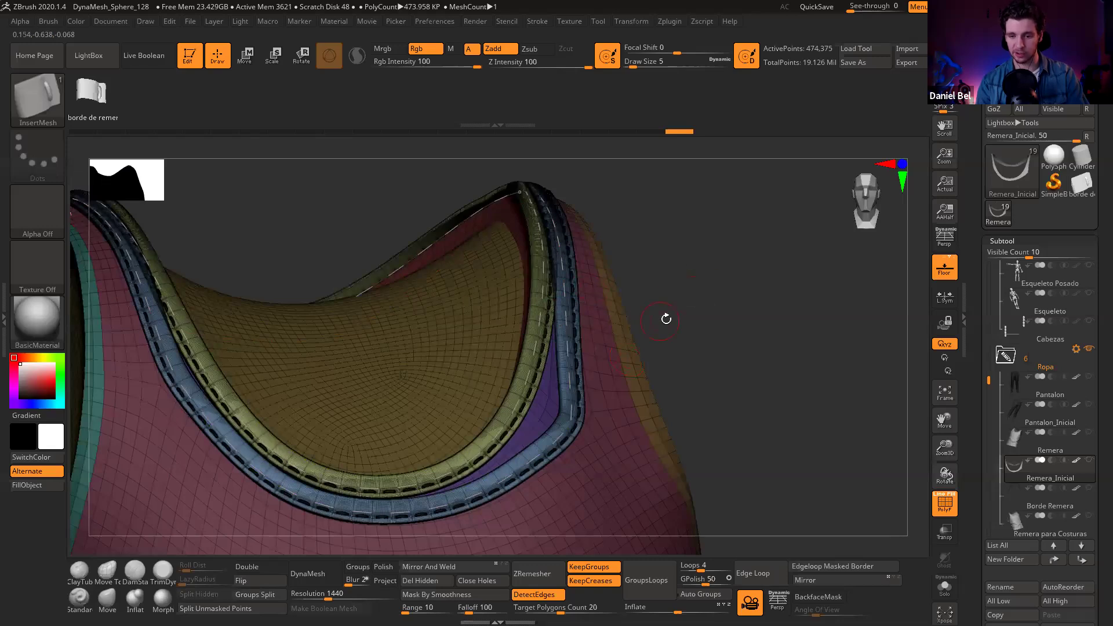
pyautogui.moveTo(694, 302); pyautogui.dragTo(577, 295)
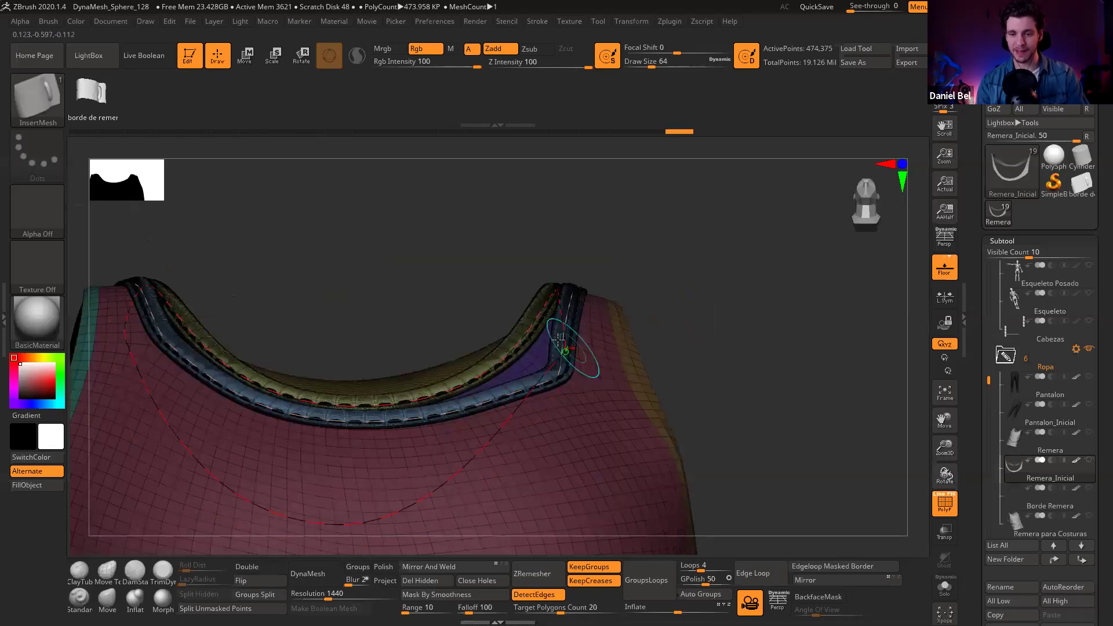
pyautogui.moveTo(684, 267); pyautogui.dragTo(681, 314)
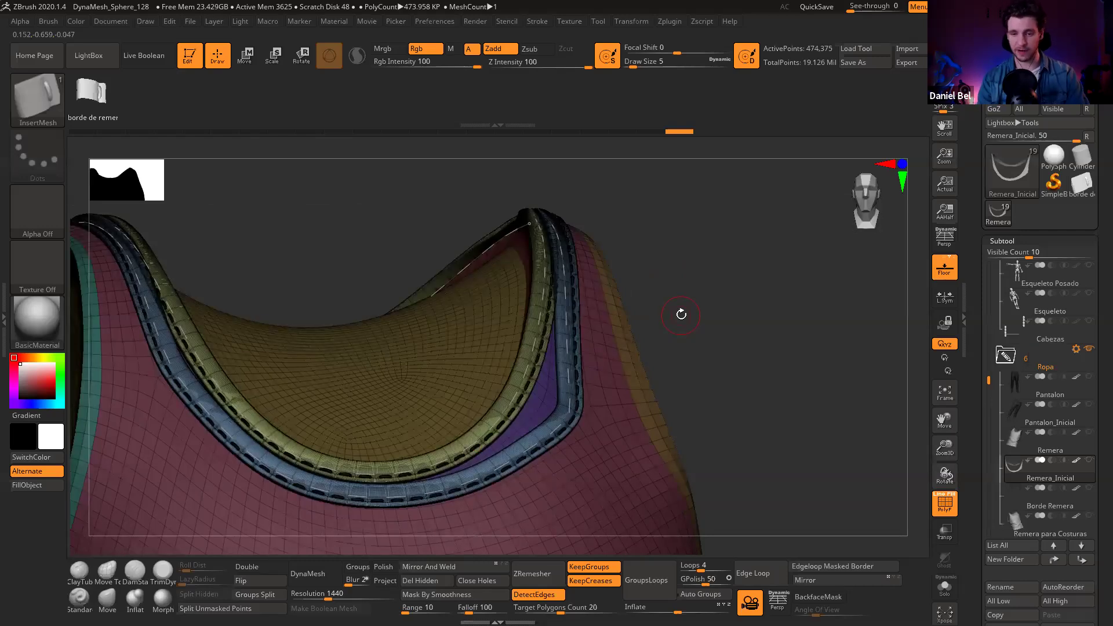
# Step: Isolate and hide the two neckline trims in turn with the wireframe off to compare them, and show everything again
pyautogui.hotkey('ctrl', 'shift')
pyautogui.keyDown('ctrl'); pyautogui.keyDown('shift'); pyautogui.click(561, 346); pyautogui.keyUp('shift'); pyautogui.keyUp('ctrl')
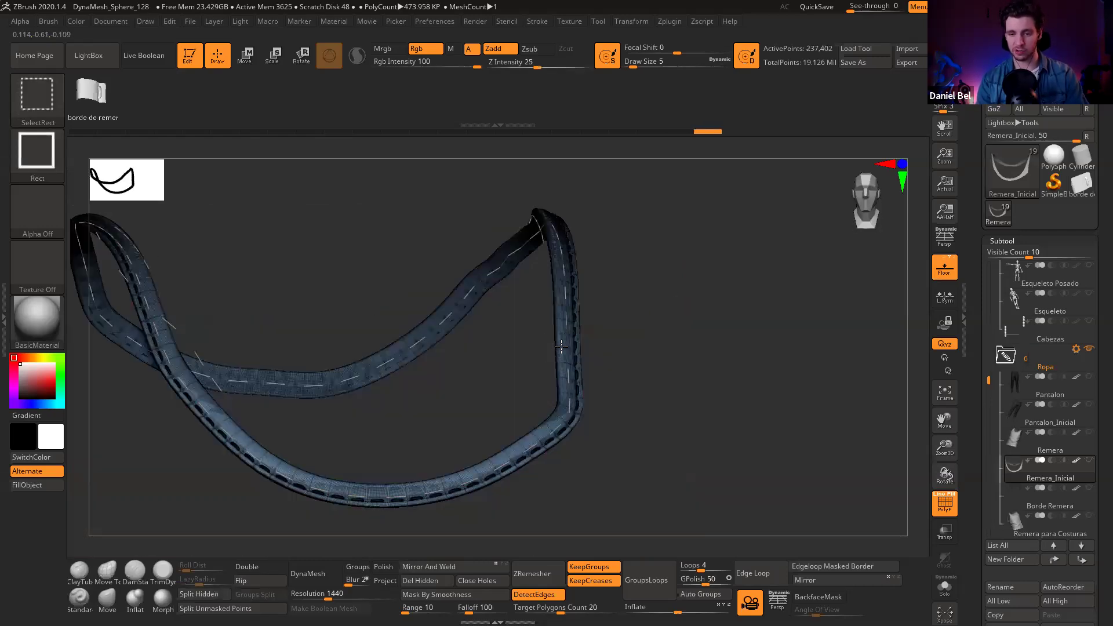
pyautogui.keyDown('ctrl'); pyautogui.keyDown('shift'); pyautogui.moveTo(649, 345); pyautogui.dragTo(670, 343); pyautogui.keyUp('shift'); pyautogui.keyUp('ctrl')
pyautogui.hotkey('shift', 'f')
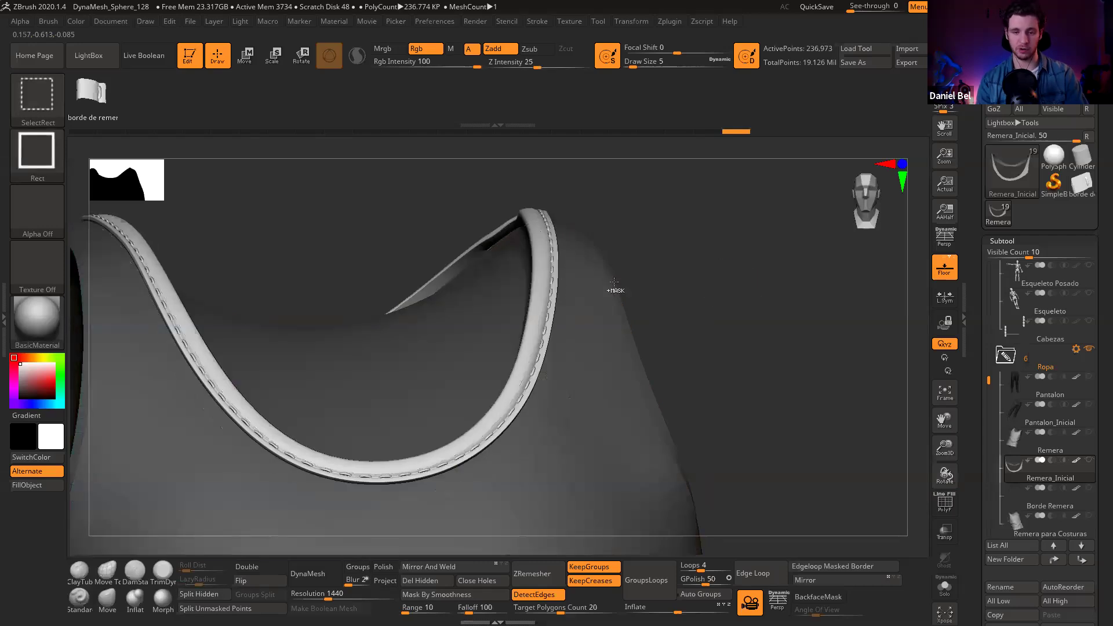
pyautogui.keyDown('ctrl'); pyautogui.keyDown('shift'); pyautogui.click(529, 298); pyautogui.keyUp('shift'); pyautogui.keyUp('ctrl')
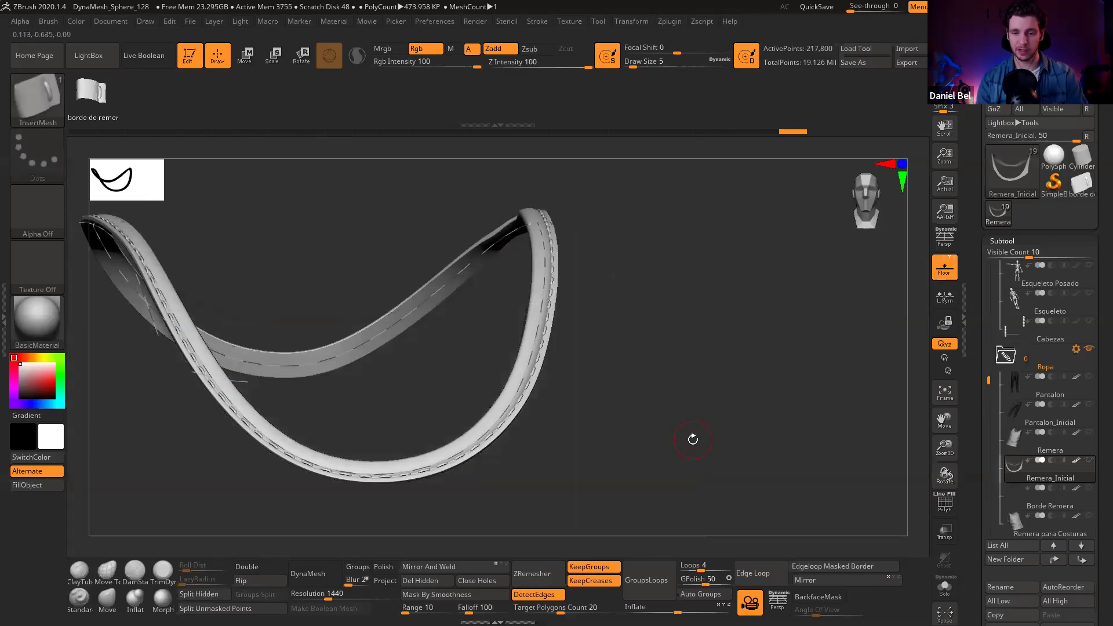
pyautogui.keyDown('ctrl'); pyautogui.keyDown('shift'); pyautogui.click(684, 377); pyautogui.keyUp('shift'); pyautogui.keyUp('ctrl')
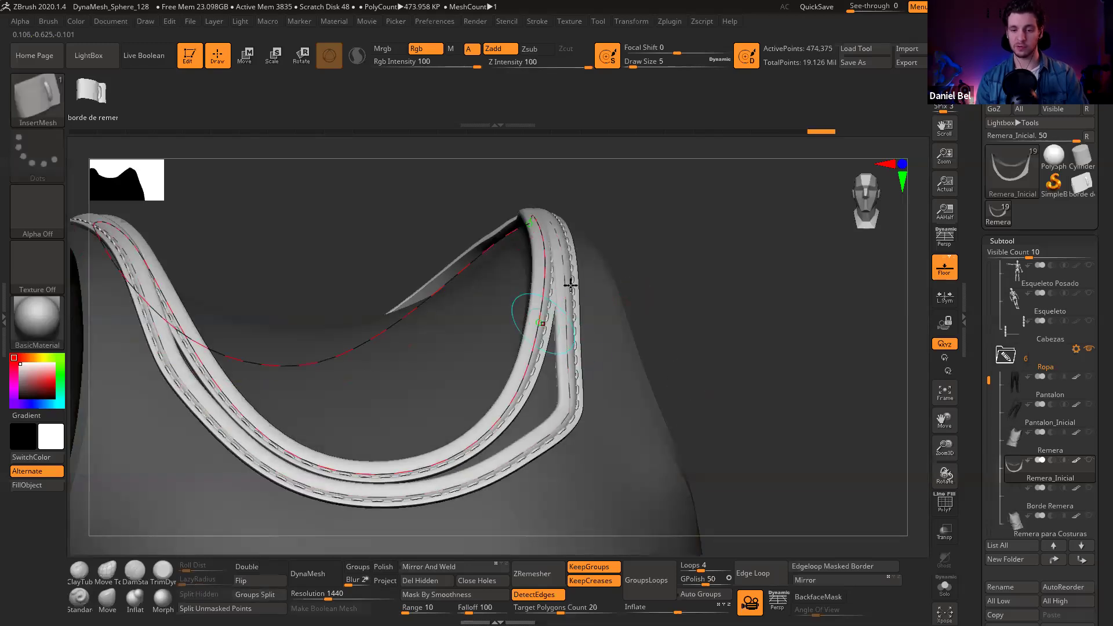
# Step: Hide the outer neckline trim and delete the hidden geometry, keeping only the trim on the neckline's edge
pyautogui.hotkey('ctrl', 'shift')
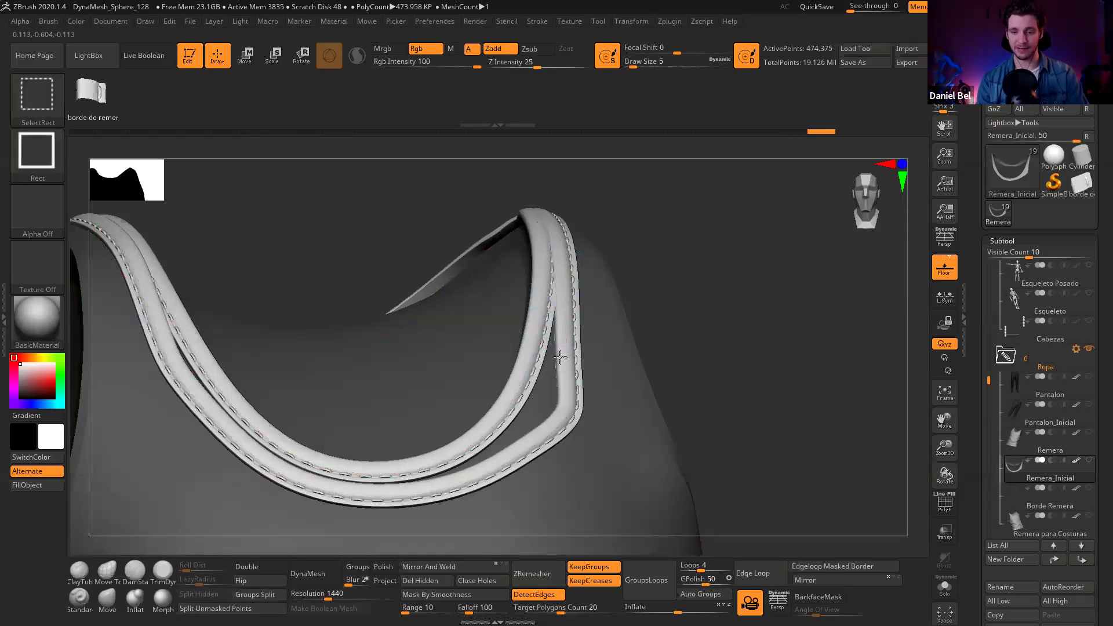
pyautogui.keyDown('ctrl'); pyautogui.keyDown('shift'); pyautogui.click(559, 359); pyautogui.keyUp('shift'); pyautogui.keyUp('ctrl')
pyautogui.moveTo(678, 331)
pyautogui.keyDown('ctrl'); pyautogui.keyDown('shift'); pyautogui.mouseDown()
pyautogui.moveTo(720, 311)
pyautogui.moveTo(667, 309)
pyautogui.mouseUp(); pyautogui.keyUp('shift'); pyautogui.keyUp('ctrl')
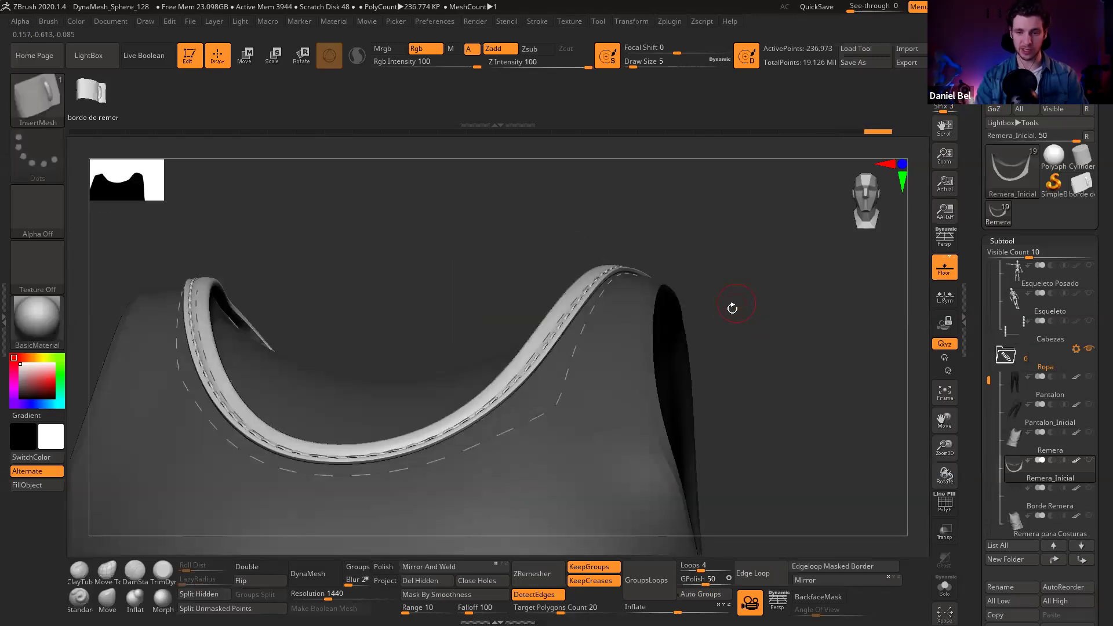
pyautogui.moveTo(749, 279); pyautogui.dragTo(734, 304)
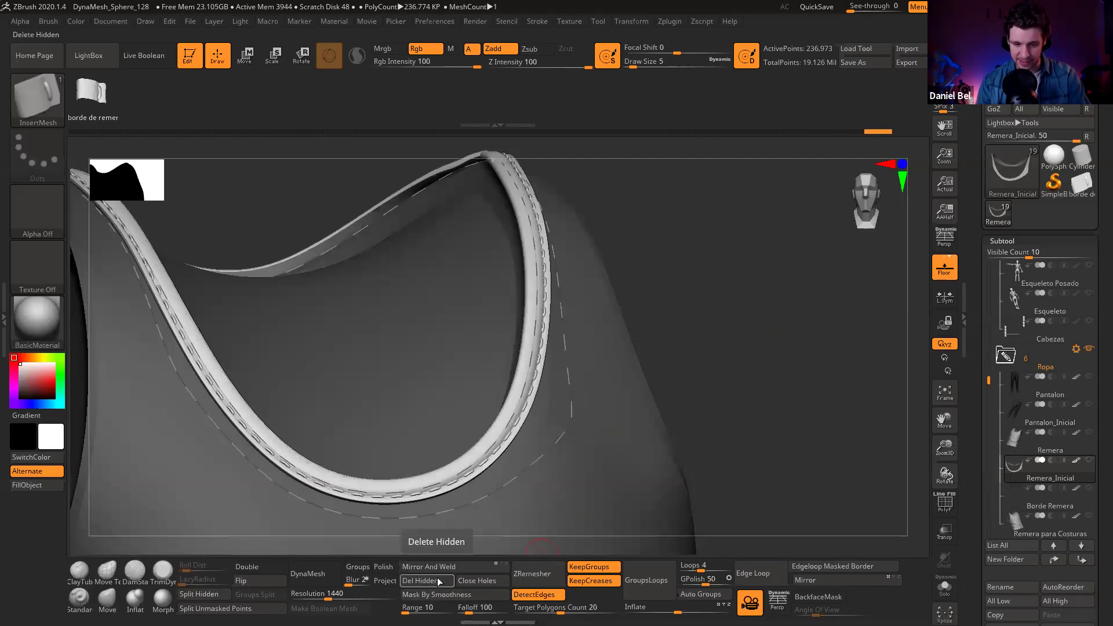
pyautogui.click(465, 580)
# Step: Display the polygroup wireframe and isolate the strip around the character's left armhole
pyautogui.moveTo(712, 290); pyautogui.dragTo(685, 268)
pyautogui.hotkey('shift', 'f')
pyautogui.moveTo(690, 332); pyautogui.dragTo(597, 323)
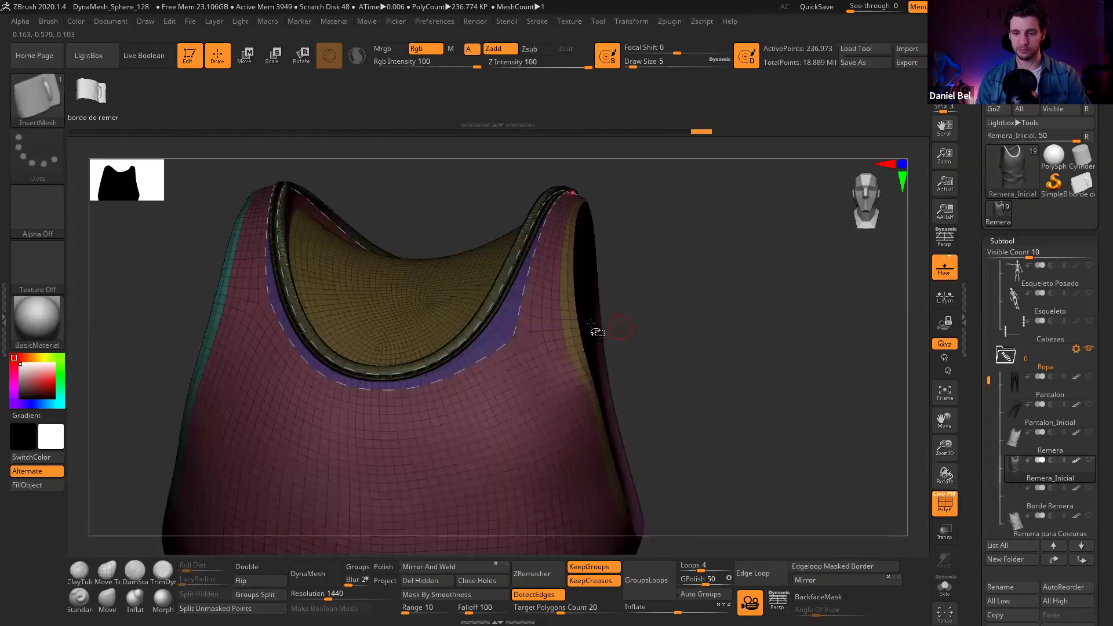
pyautogui.keyDown('ctrl'); pyautogui.keyDown('shift'); pyautogui.click(567, 291); pyautogui.keyUp('shift'); pyautogui.keyUp('ctrl')
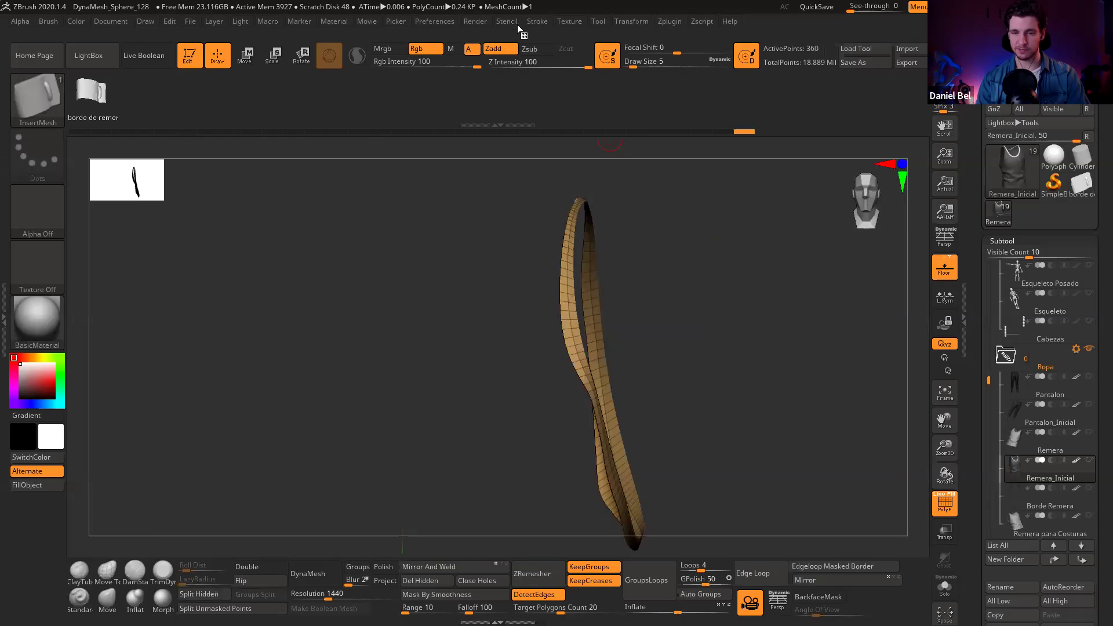
# Step: Run Frame Mesh on the isolated armhole strip, apply the stitched trim along its curves, and inspect the resulting pair of trims
pyautogui.click(537, 22)
pyautogui.click(570, 327)
pyautogui.moveTo(674, 361)
pyautogui.mouseDown()
pyautogui.moveTo(698, 305)
pyautogui.moveTo(542, 278)
pyautogui.mouseUp()
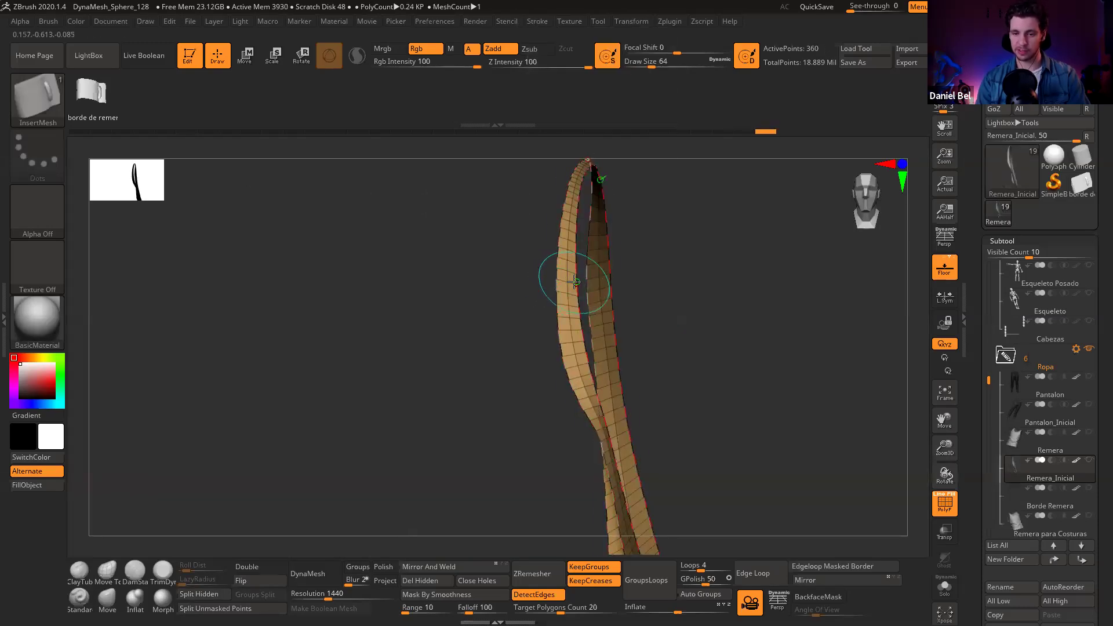
pyautogui.keyDown('ctrl'); pyautogui.keyDown('shift'); pyautogui.click(711, 316); pyautogui.keyUp('shift'); pyautogui.keyUp('ctrl')
pyautogui.moveTo(720, 290)
pyautogui.mouseDown(button='right')
pyautogui.moveTo(583, 306)
pyautogui.moveTo(560, 282)
pyautogui.mouseUp(button='right')
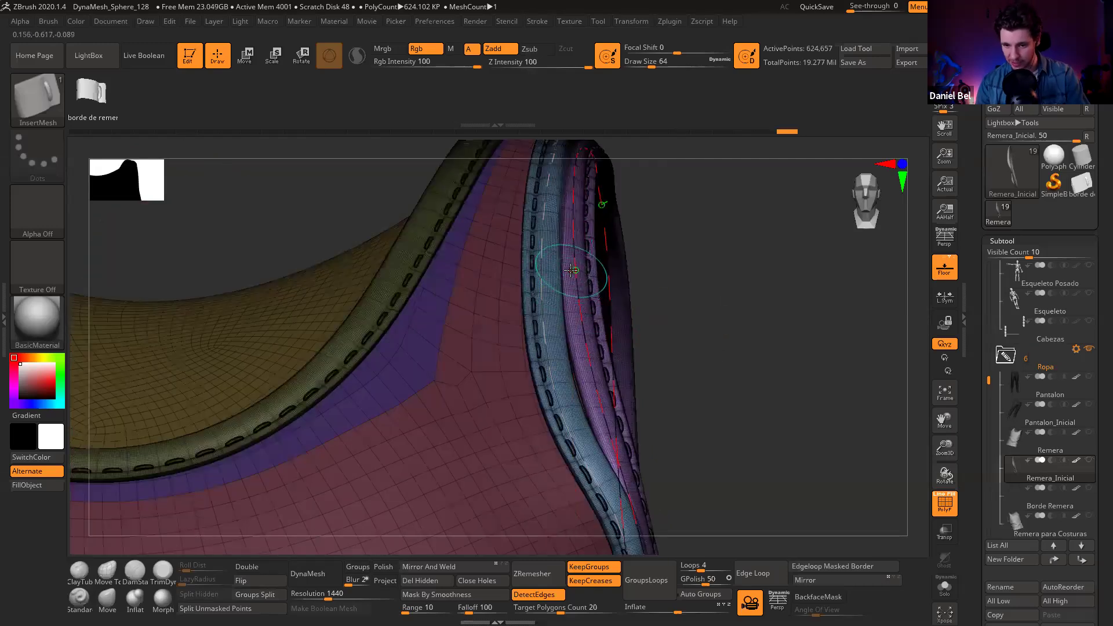
pyautogui.press('ctrl')
pyautogui.keyDown('ctrl'); pyautogui.keyDown('shift'); pyautogui.click(570, 274); pyautogui.keyUp('shift'); pyautogui.keyUp('ctrl')
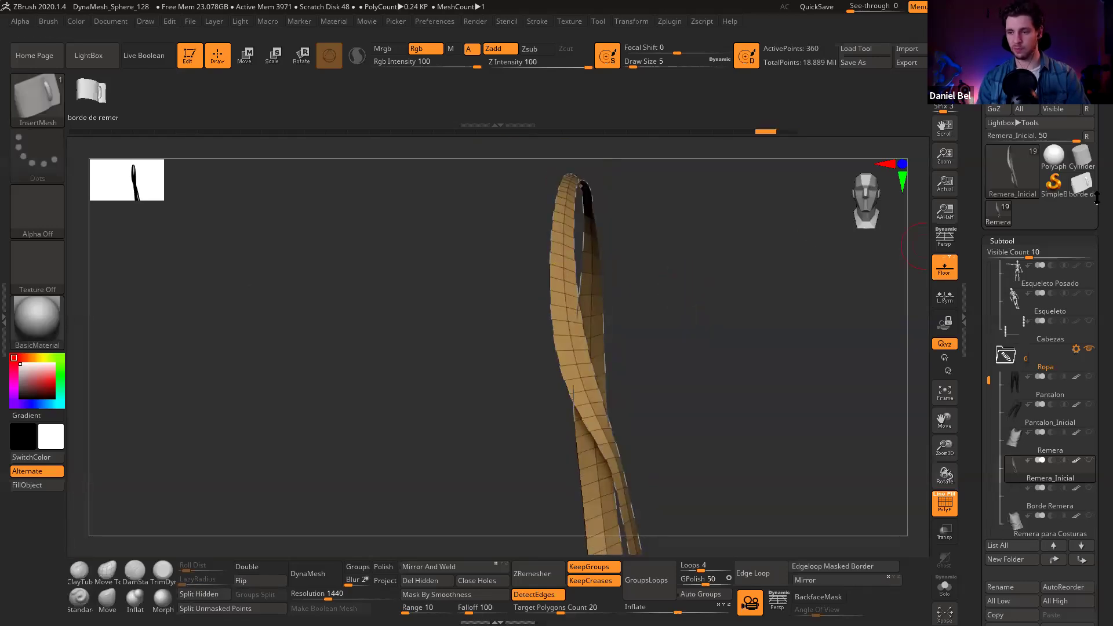
# Step: Switch to the borde de remera-02 tool and frame the trim segment in the view
pyautogui.click(1083, 187)
pyautogui.press('f')
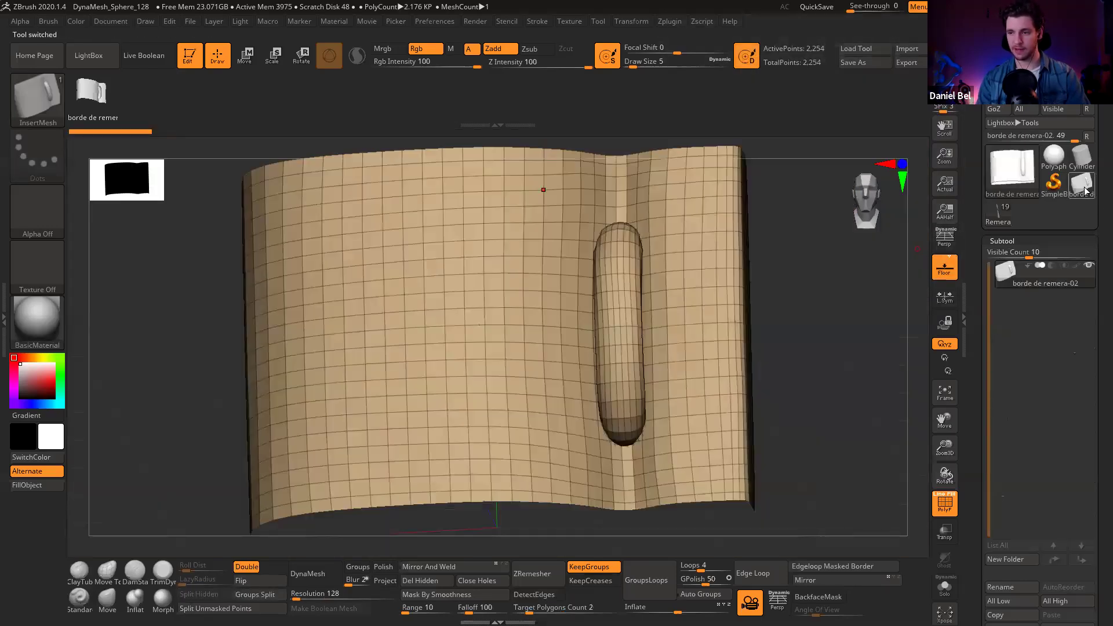
# Step: Centre the gizmo on the trim segment, reset its orientation, and rotate the segment half a turn in the front view
pyautogui.keyDown('shift'); pyautogui.moveTo(820, 318); pyautogui.dragTo(714, 345); pyautogui.keyUp('shift')
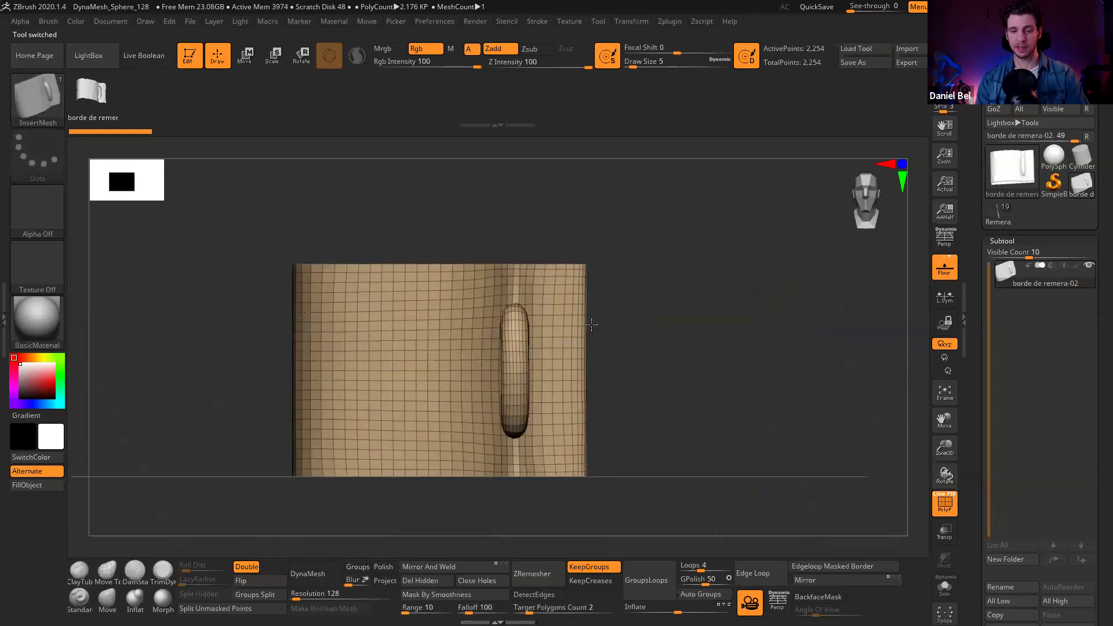
pyautogui.press('e')
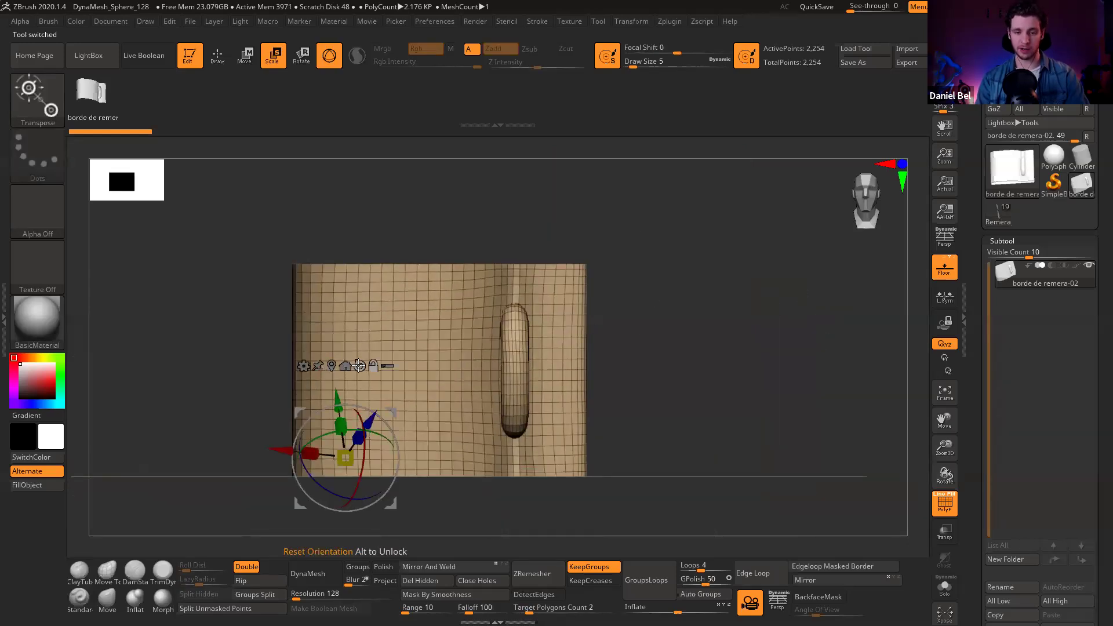
pyautogui.click(332, 366)
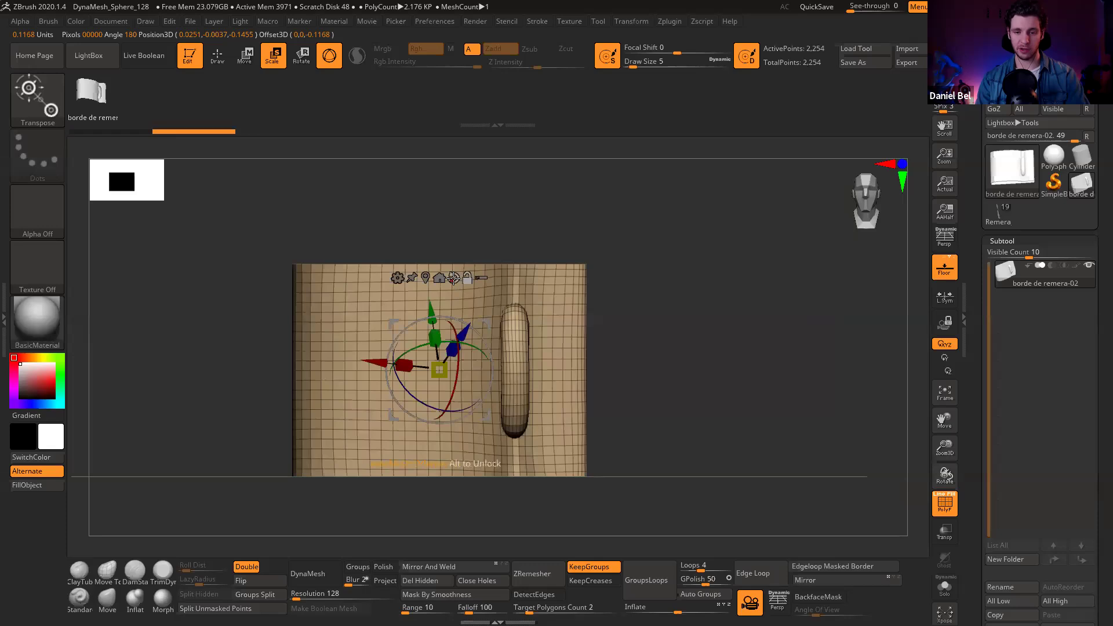
pyautogui.click(454, 279)
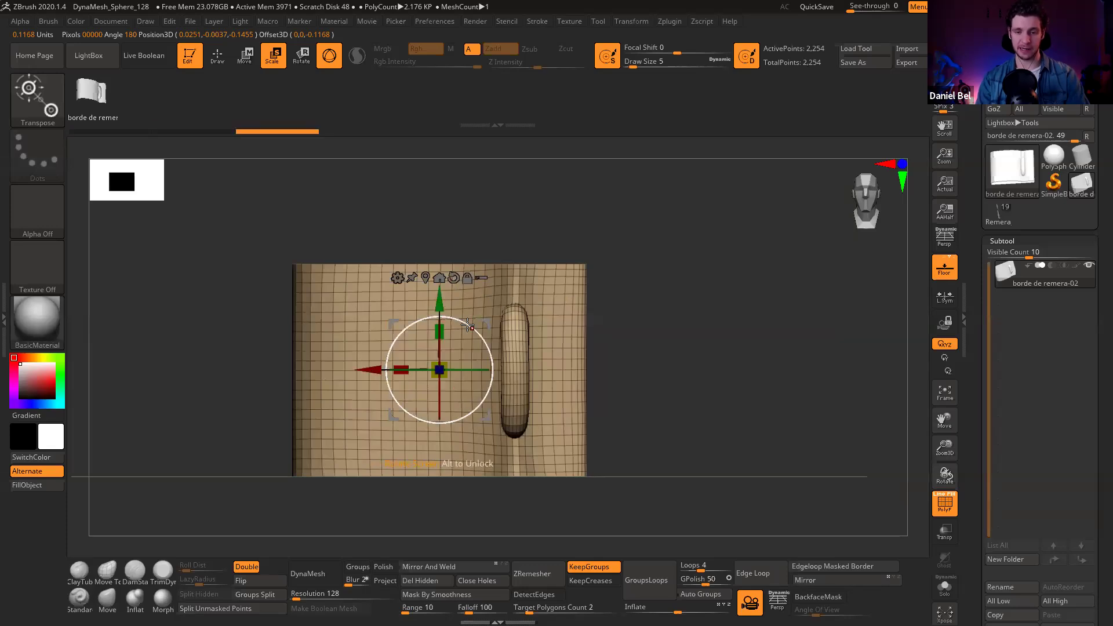
pyautogui.moveTo(430, 300); pyautogui.dragTo(407, 426)
pyautogui.hotkey('ctrl', 'z')
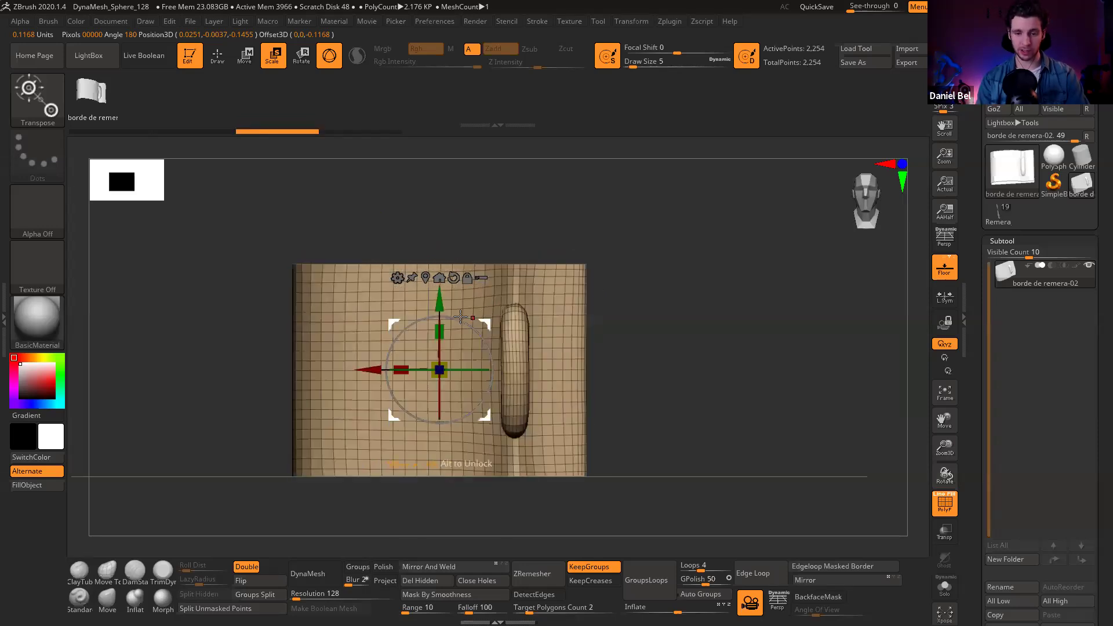
pyautogui.moveTo(458, 314); pyautogui.dragTo(395, 451)
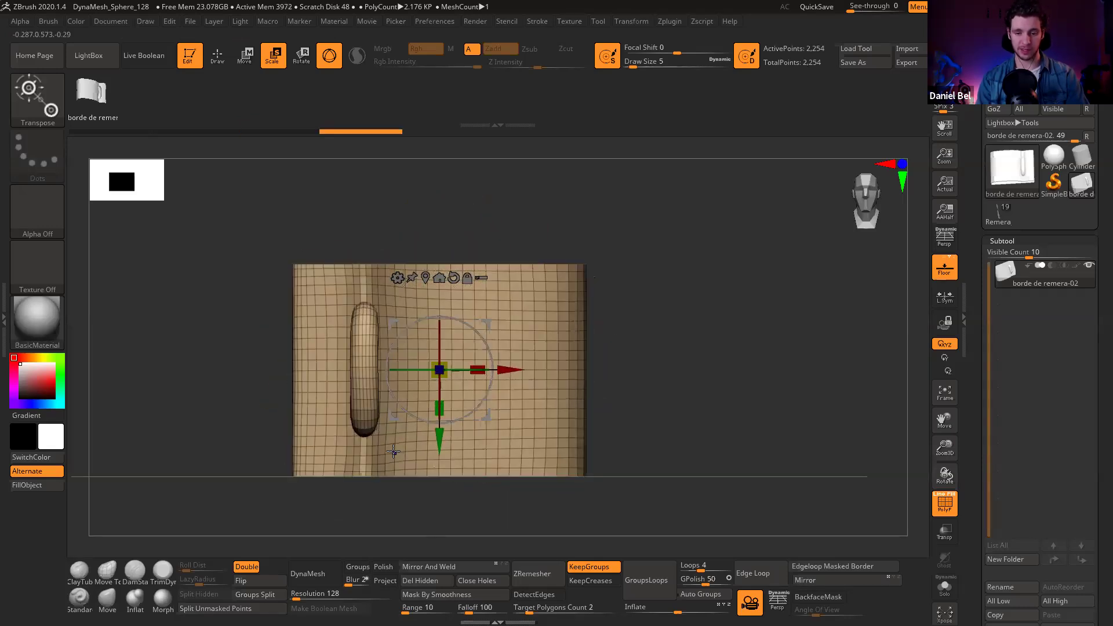
pyautogui.press('q')
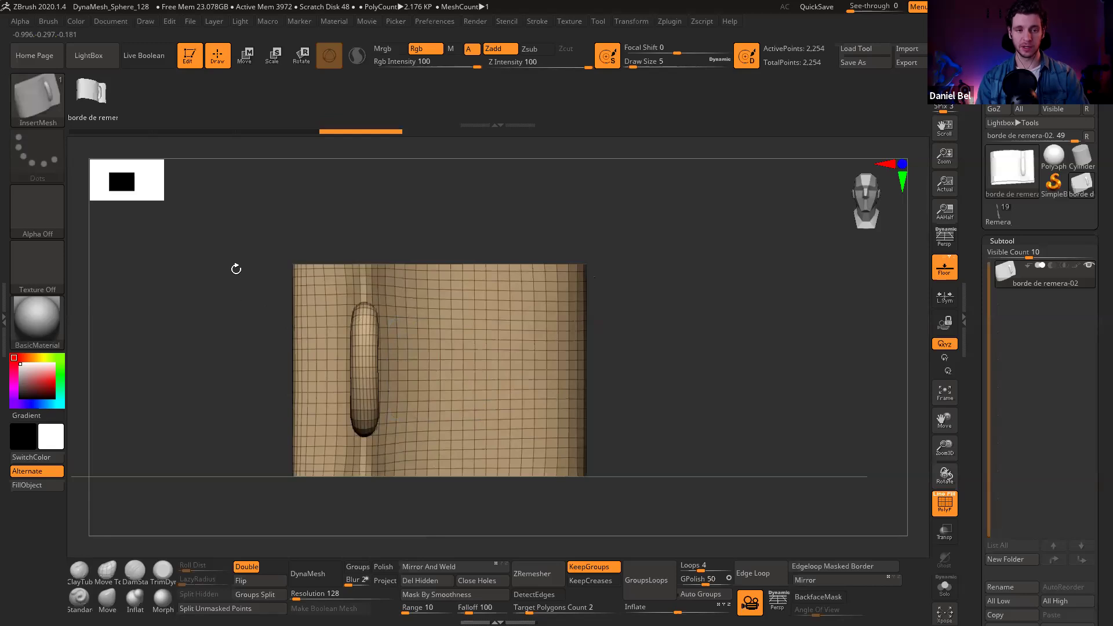
# Step: Create an InsertMesh from the rotated trim segment and append it to the current brush
pyautogui.click(48, 22)
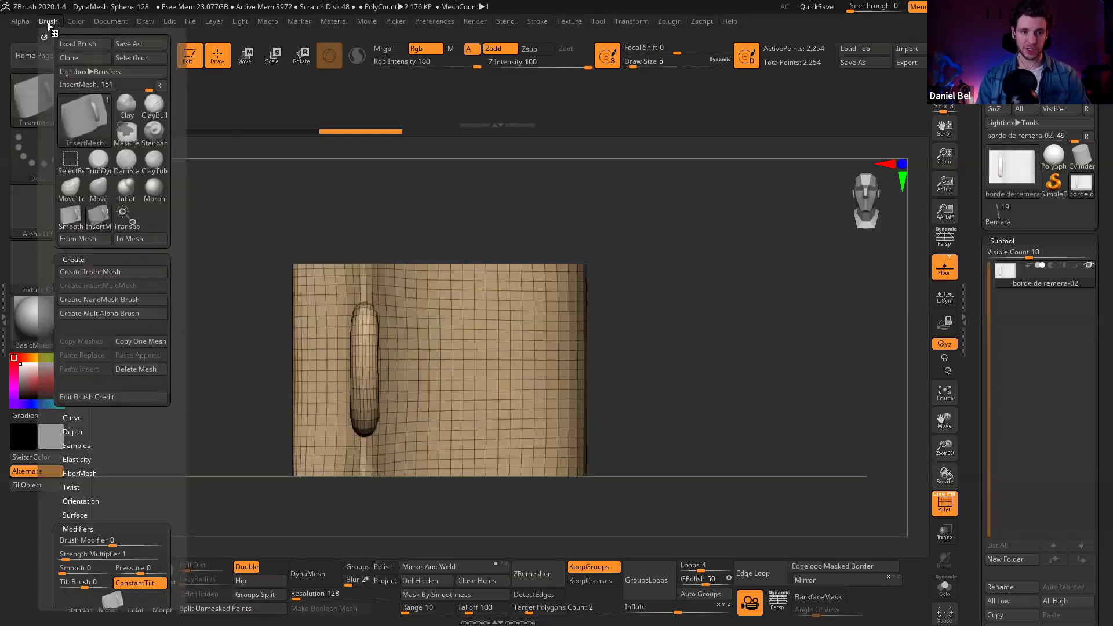
pyautogui.click(130, 273)
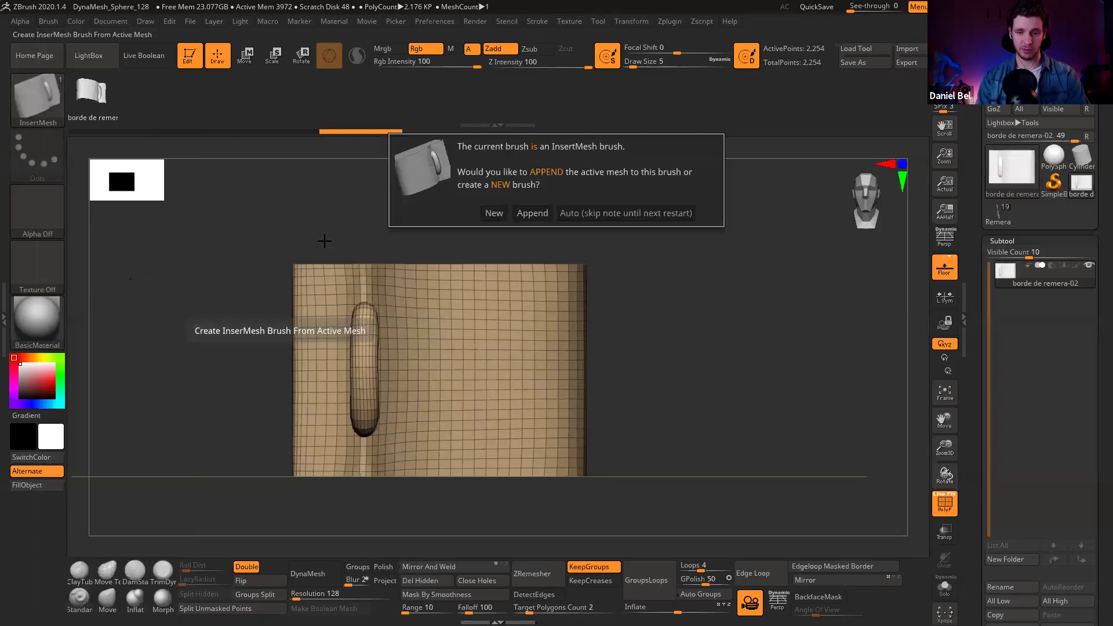
pyautogui.click(532, 213)
pyautogui.click(129, 299)
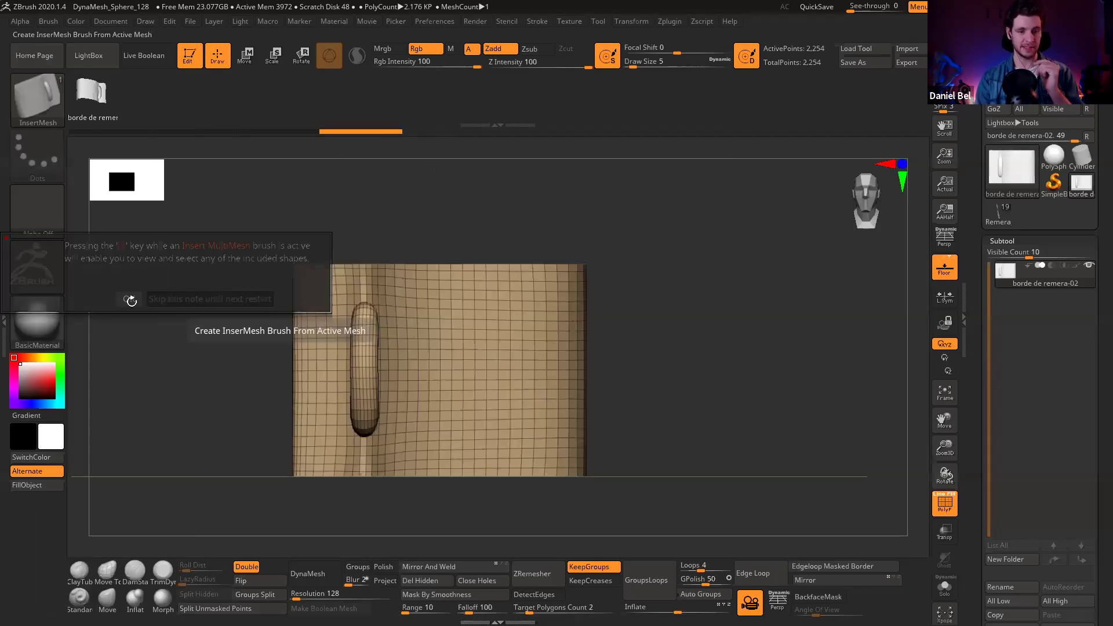
pyautogui.keyDown('ctrl'); pyautogui.moveTo(170, 268); pyautogui.dragTo(174, 188); pyautogui.keyUp('ctrl')
# Step: Enable Weld Points and Stretch in the modifiers of the InsertMesh brush's new trim
pyautogui.click(48, 22)
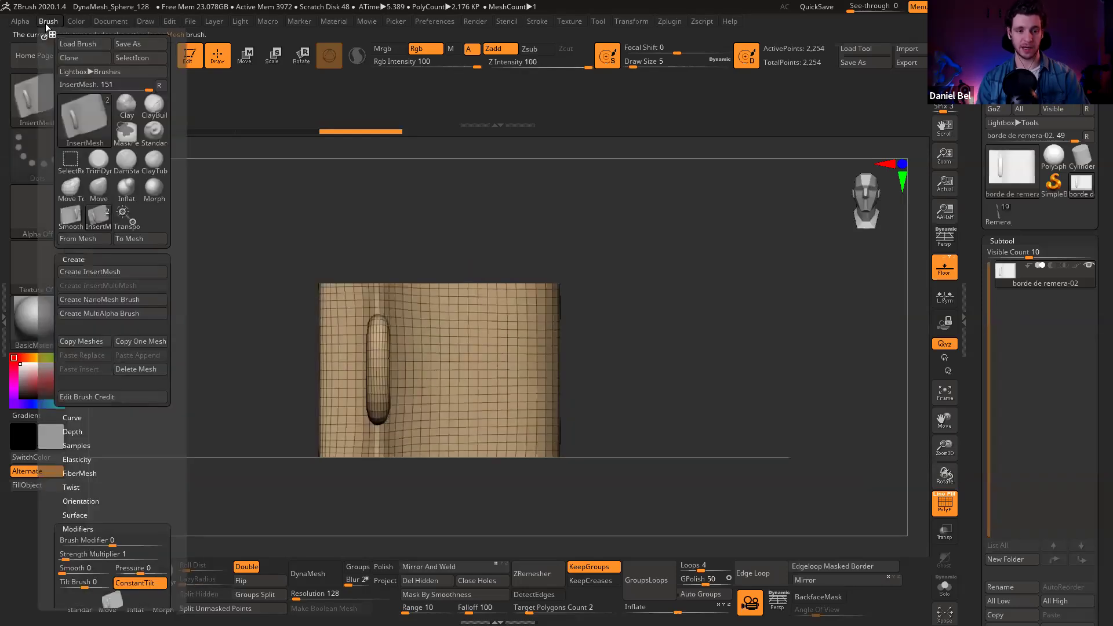
pyautogui.scroll(-4, 132, 300)
pyautogui.click(96, 300)
pyautogui.click(132, 301)
pyautogui.click(99, 313)
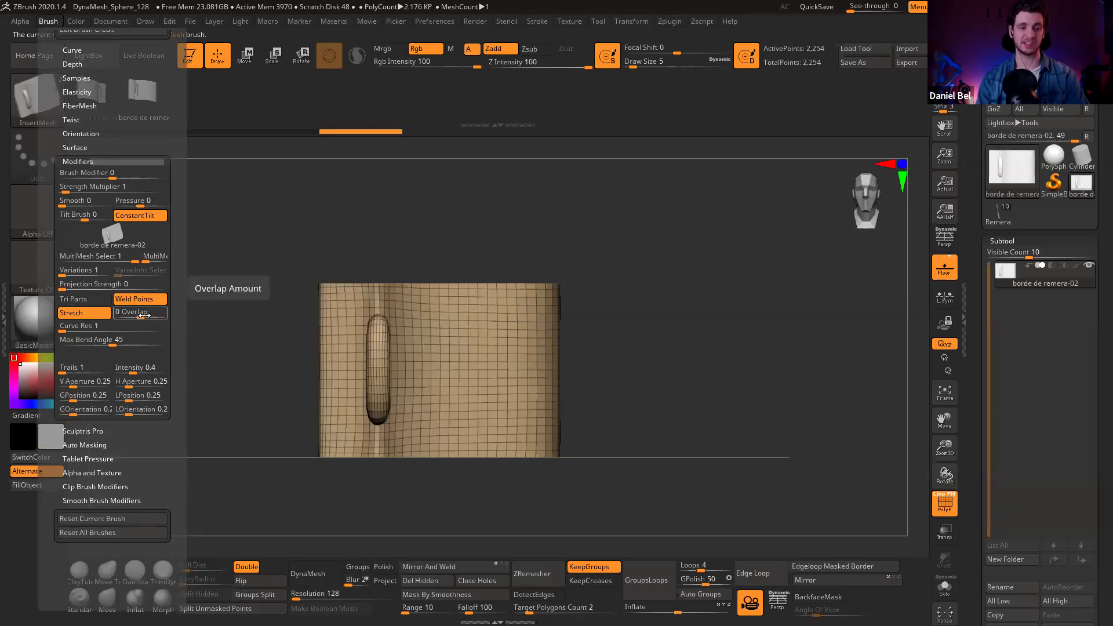
pyautogui.moveTo(143, 317); pyautogui.dragTo(170, 343)
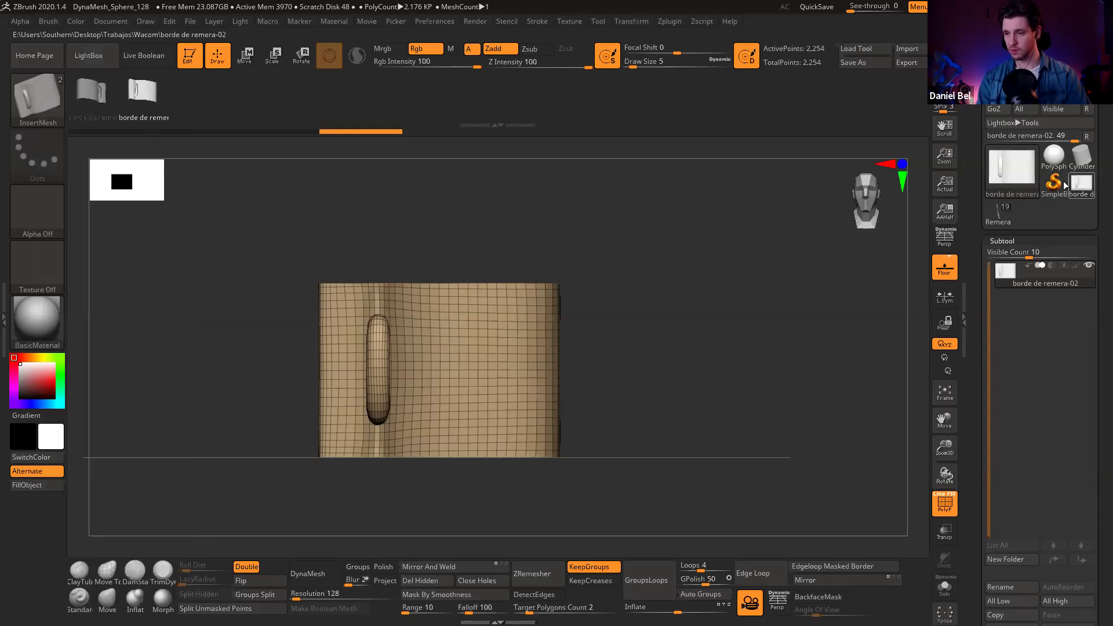
# Step: Switch back to the Remera tool and show the whole shirt with both trims along the armhole
pyautogui.click(997, 214)
pyautogui.press('f')
pyautogui.moveTo(624, 293); pyautogui.dragTo(503, 279)
pyautogui.keyDown('ctrl'); pyautogui.keyDown('shift'); pyautogui.click(726, 314); pyautogui.keyUp('shift'); pyautogui.keyUp('ctrl')
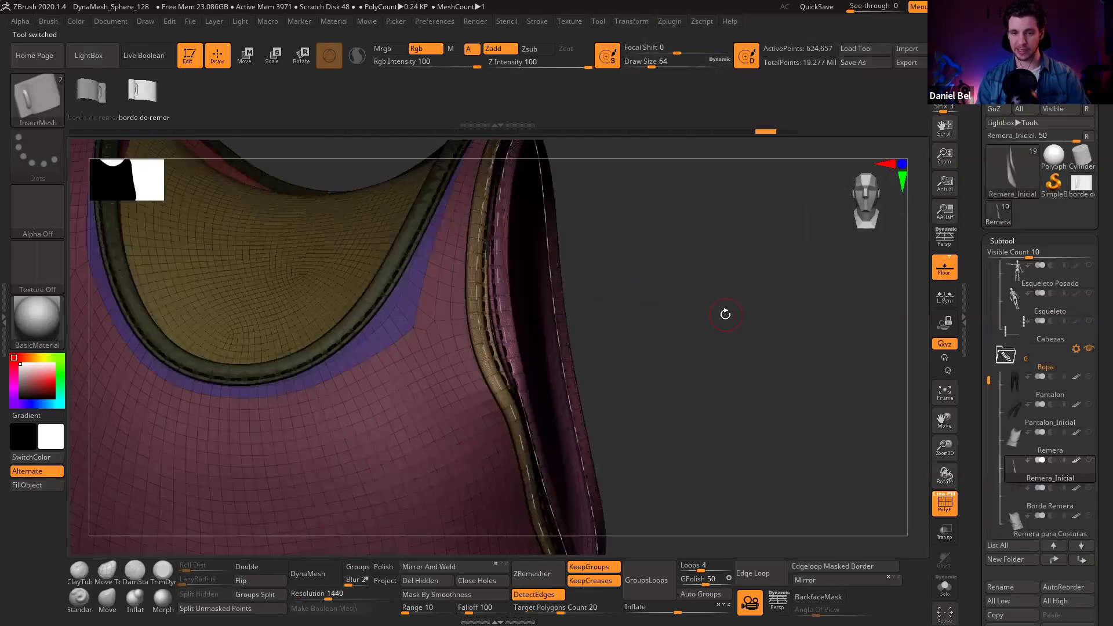
pyautogui.keyDown('alt'); pyautogui.moveTo(703, 330); pyautogui.dragTo(694, 291); pyautogui.keyUp('alt')
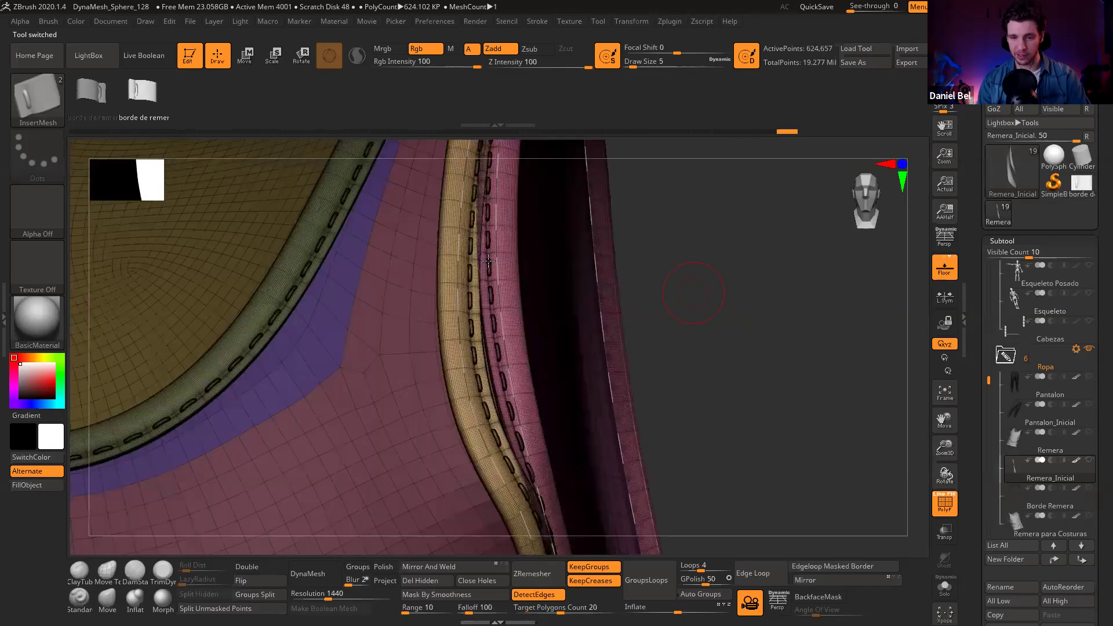
# Step: Hide the armhole trim lying farther in on the shirt and delete the hidden geometry, keeping the trim on the armhole's edge
pyautogui.keyDown('ctrl'); pyautogui.keyDown('shift'); pyautogui.click(448, 272); pyautogui.keyUp('shift'); pyautogui.keyUp('ctrl')
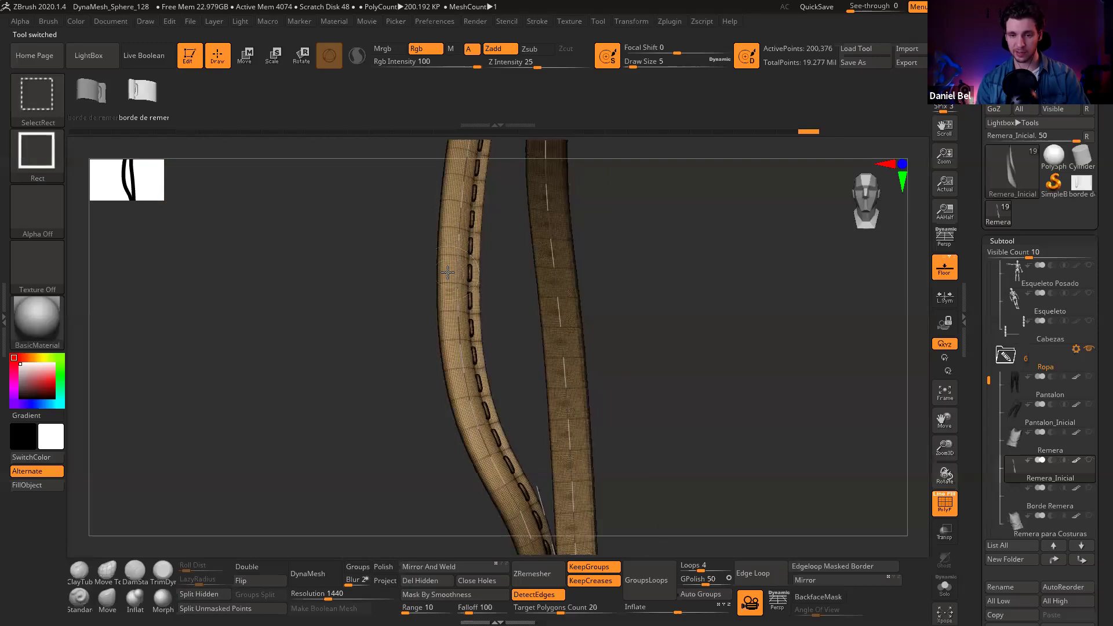
pyautogui.keyDown('ctrl'); pyautogui.keyDown('shift'); pyautogui.click(700, 292); pyautogui.keyUp('shift'); pyautogui.keyUp('ctrl')
pyautogui.hotkey('shift', 'f')
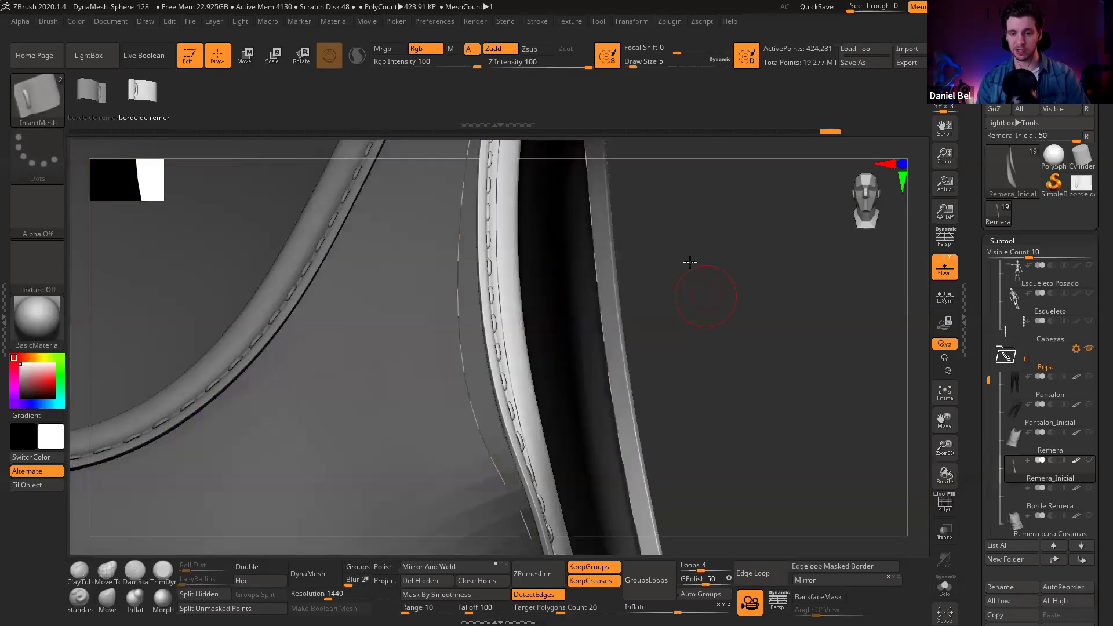
pyautogui.keyDown('ctrl'); pyautogui.moveTo(690, 262); pyautogui.dragTo(676, 223, button='right'); pyautogui.keyUp('ctrl')
pyautogui.click(429, 583)
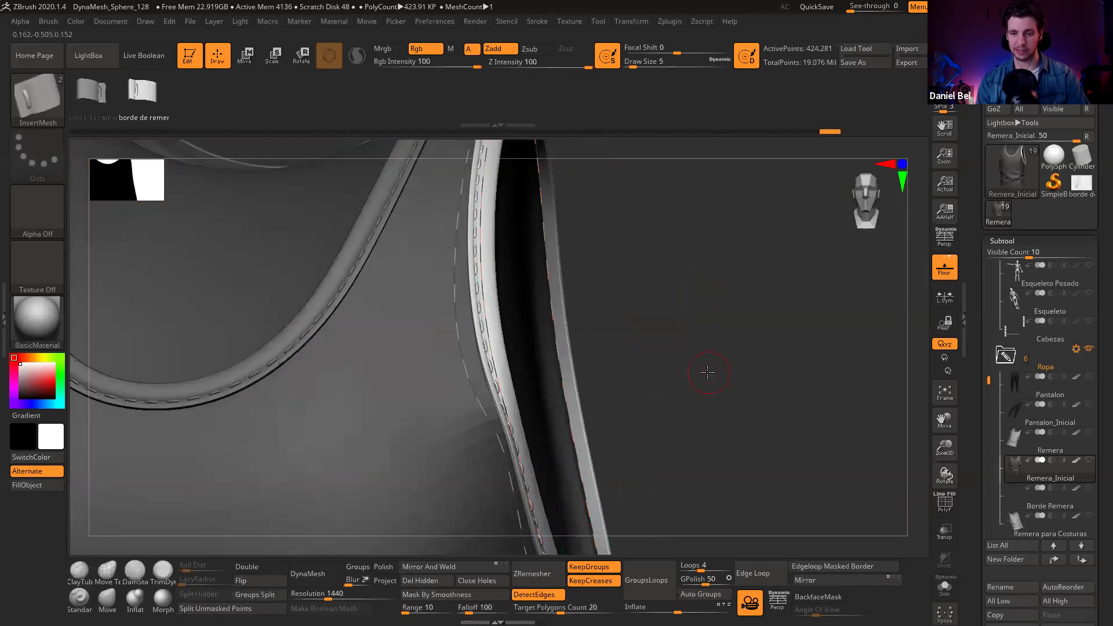
pyautogui.press('f')
pyautogui.moveTo(600, 311); pyautogui.dragTo(667, 360)
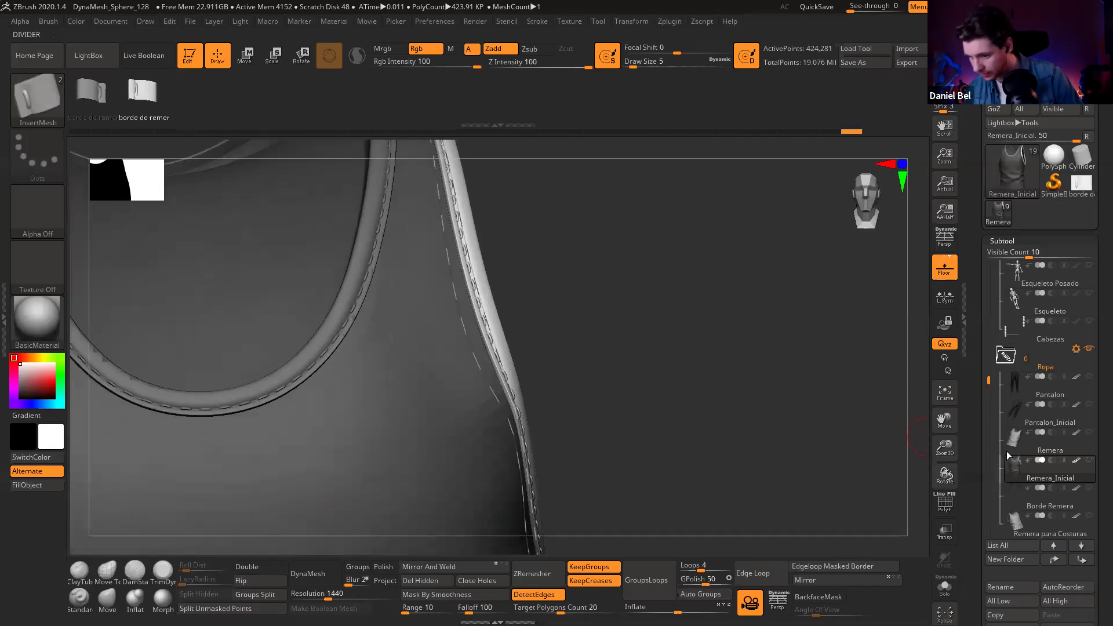
# Step: Select the Borde Remera subtool, show the Remera subtool with it, and examine the stitched borders against the knitted fabric
pyautogui.click(1016, 490)
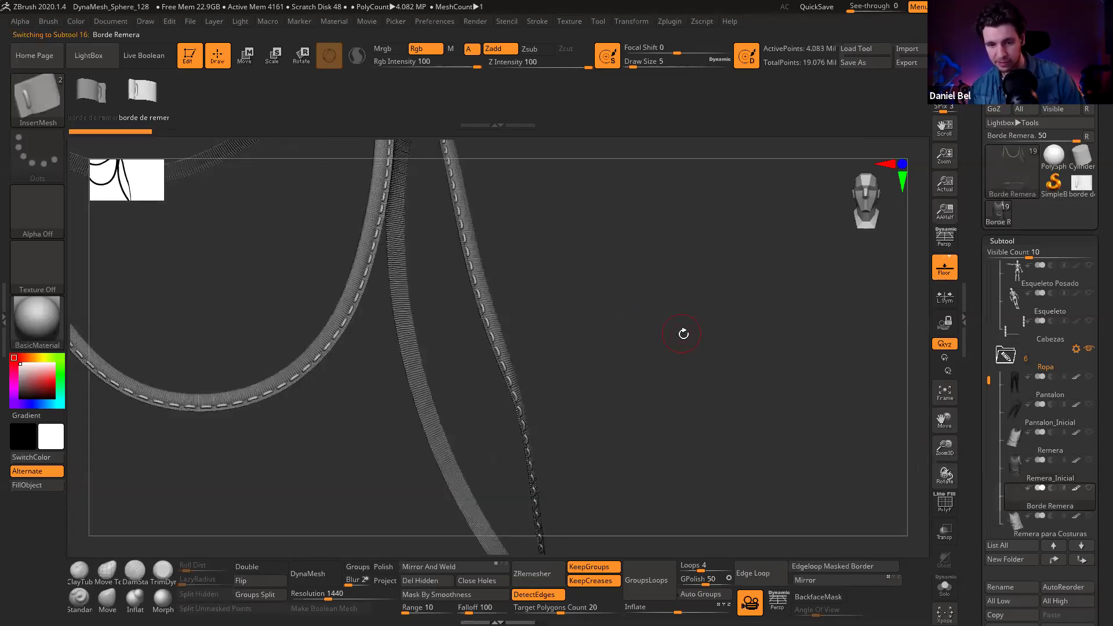
pyautogui.press('f')
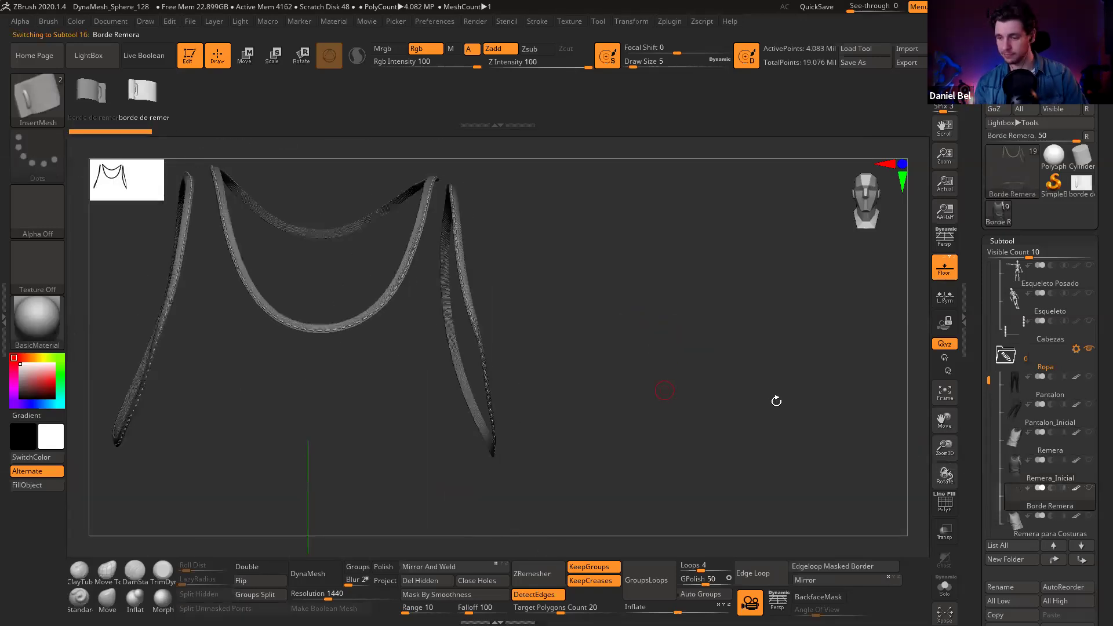
pyautogui.moveTo(1090, 438)
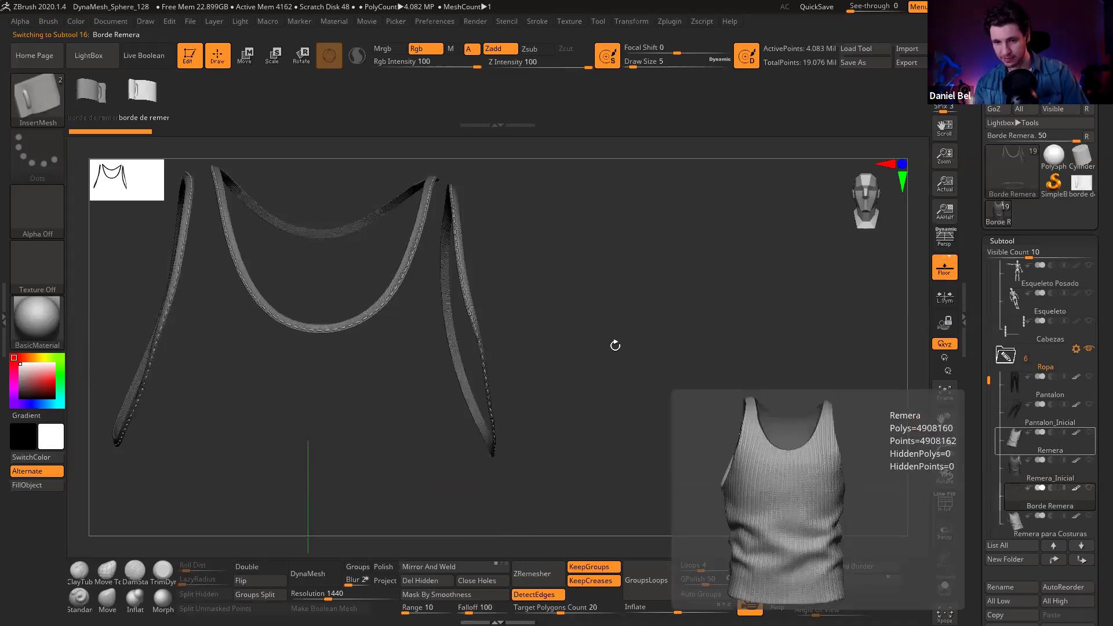
pyautogui.keyDown('alt'); pyautogui.moveTo(656, 470); pyautogui.dragTo(694, 384); pyautogui.keyUp('alt')
pyautogui.keyDown('alt'); pyautogui.moveTo(638, 306); pyautogui.dragTo(672, 534); pyautogui.keyUp('alt')
pyautogui.scroll(5, 701, 301)
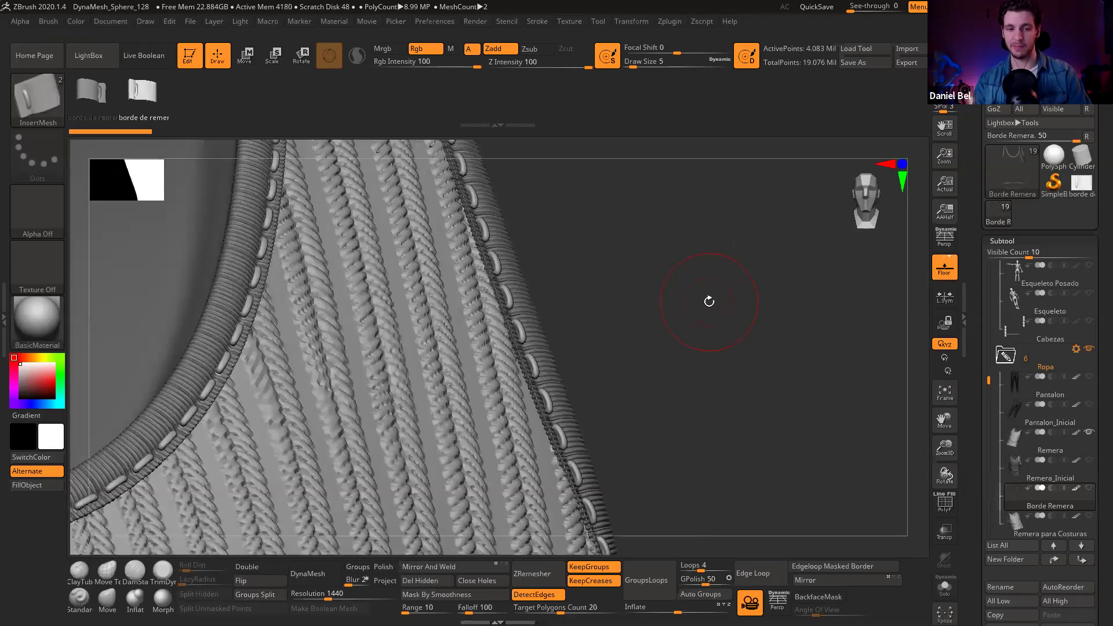
pyautogui.scroll(-2, 704, 299)
pyautogui.scroll(-2, 666, 323)
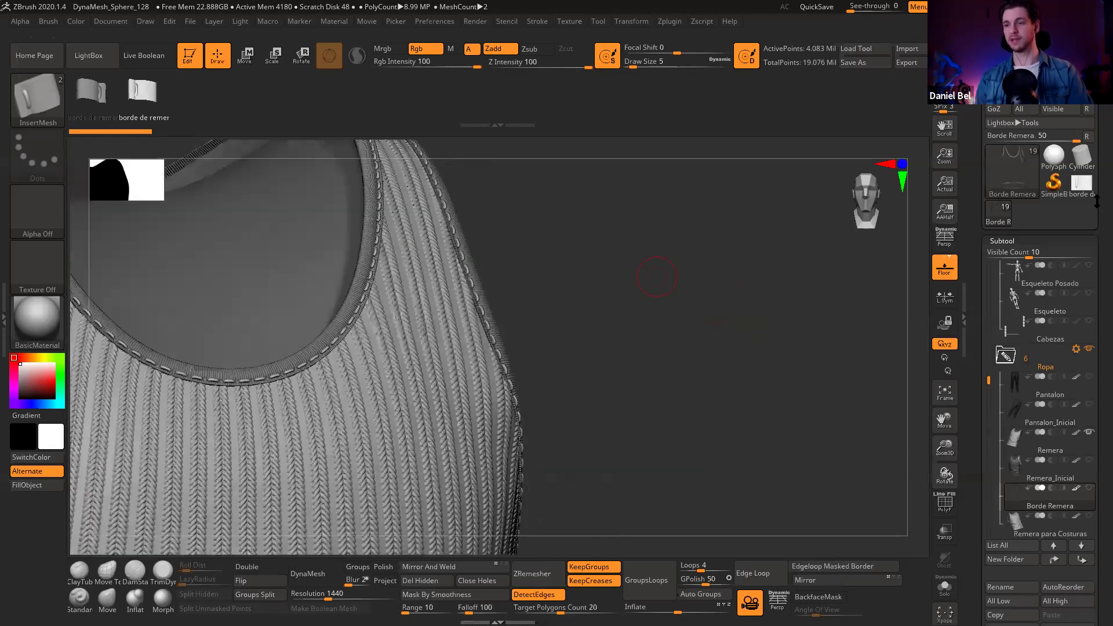
# Step: Switch to the borde de remera-02 tool and align the trim segment to the front view
pyautogui.moveTo(1086, 190)
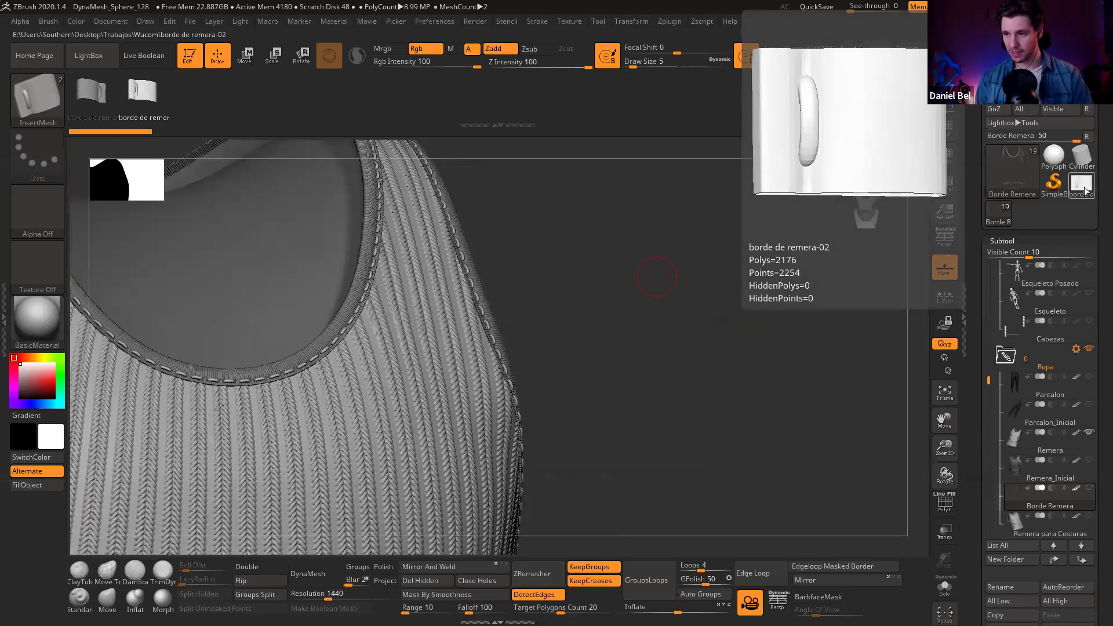
pyautogui.click(1086, 190)
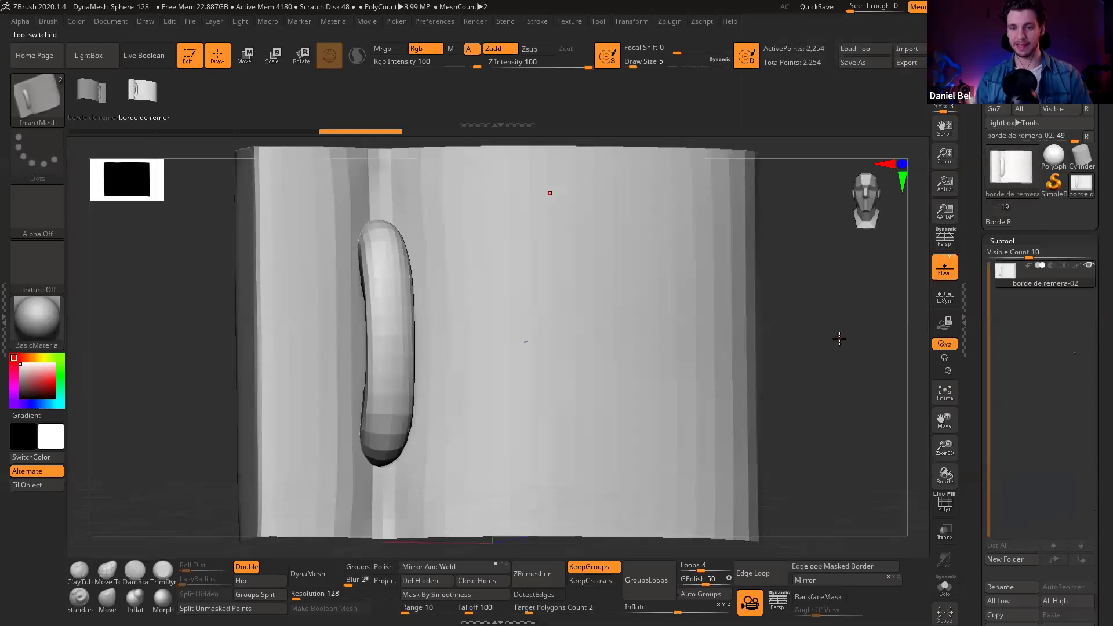
pyautogui.keyDown('shift'); pyautogui.moveTo(851, 309); pyautogui.dragTo(791, 323); pyautogui.keyUp('shift')
pyautogui.keyDown('alt'); pyautogui.moveTo(765, 380); pyautogui.dragTo(685, 374); pyautogui.keyUp('alt')
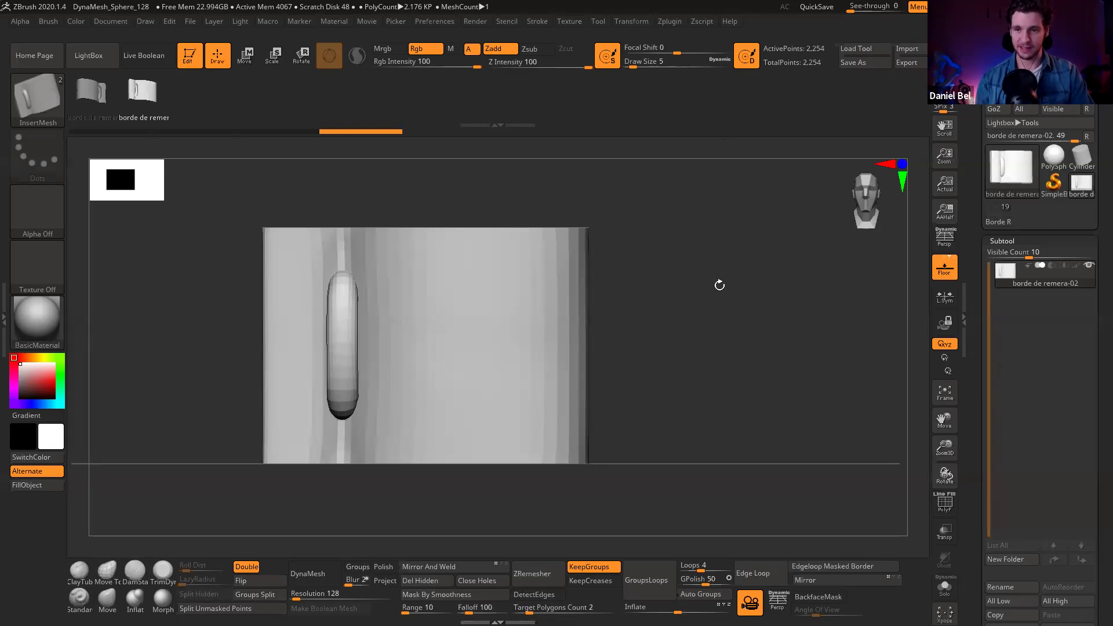
pyautogui.moveTo(719, 285); pyautogui.dragTo(721, 288)
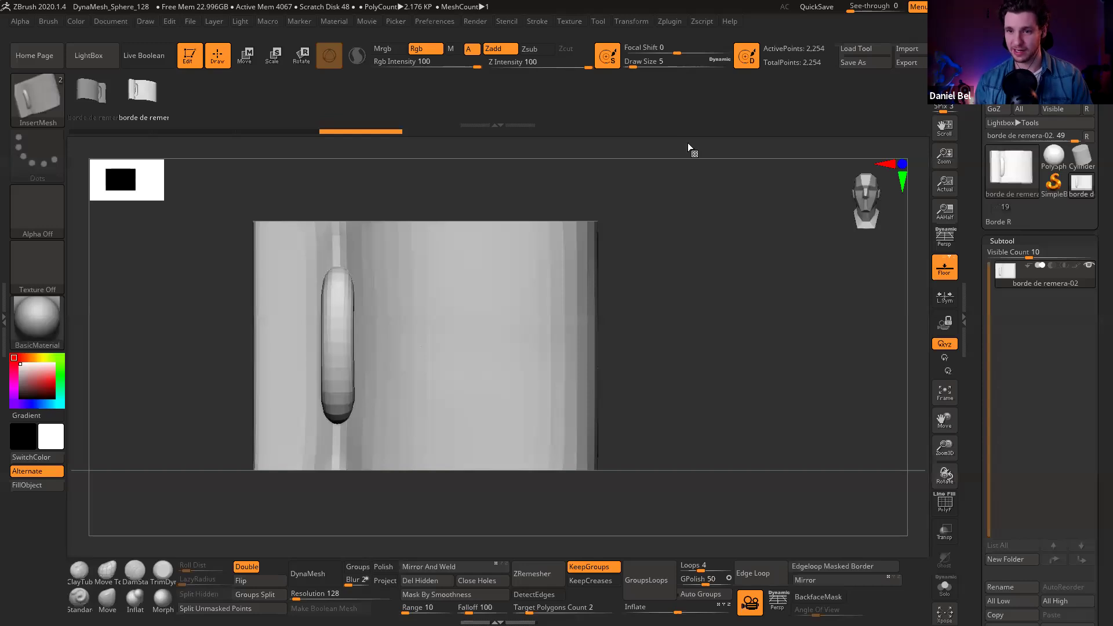
# Step: Display the trim segment's polygroup wireframe and unwrap its UVs with UV Master, using Symmetry
pyautogui.click(676, 24)
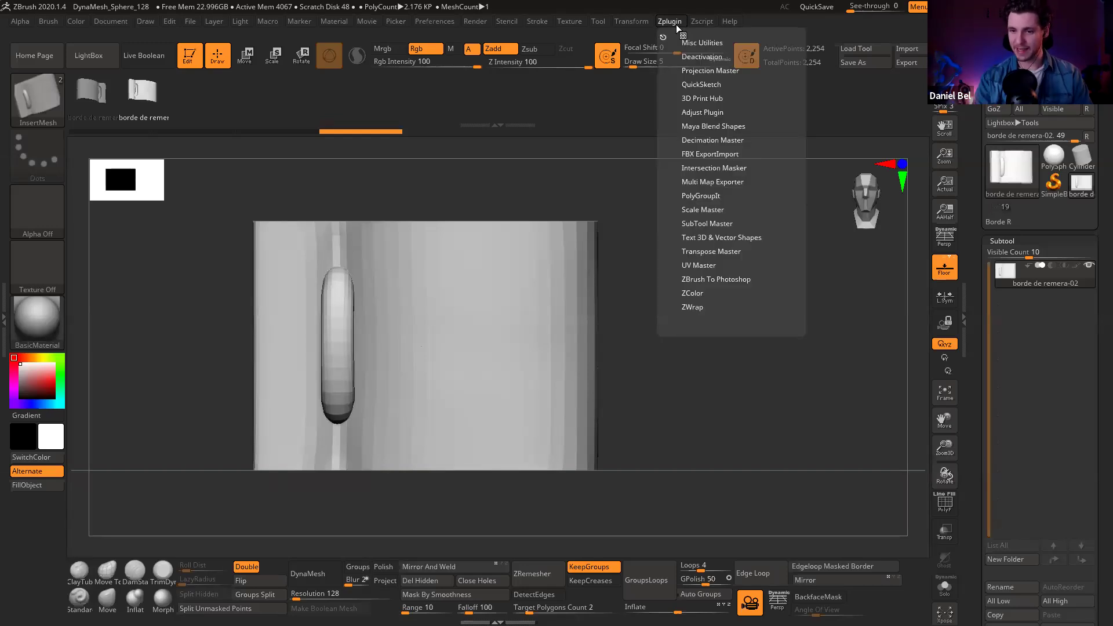
pyautogui.click(699, 266)
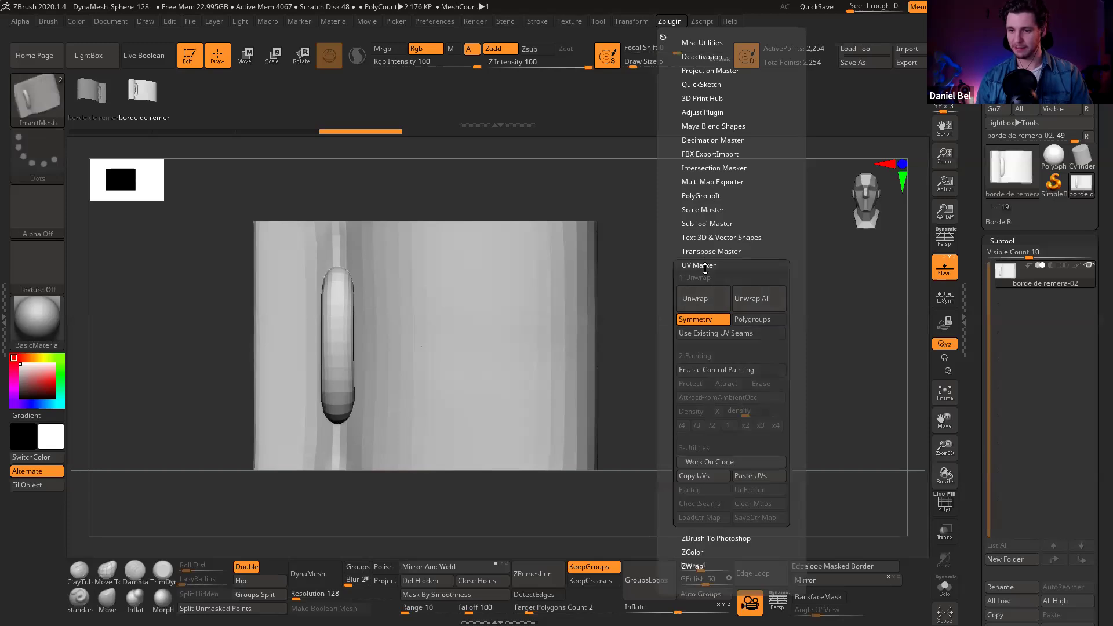
pyautogui.click(752, 480)
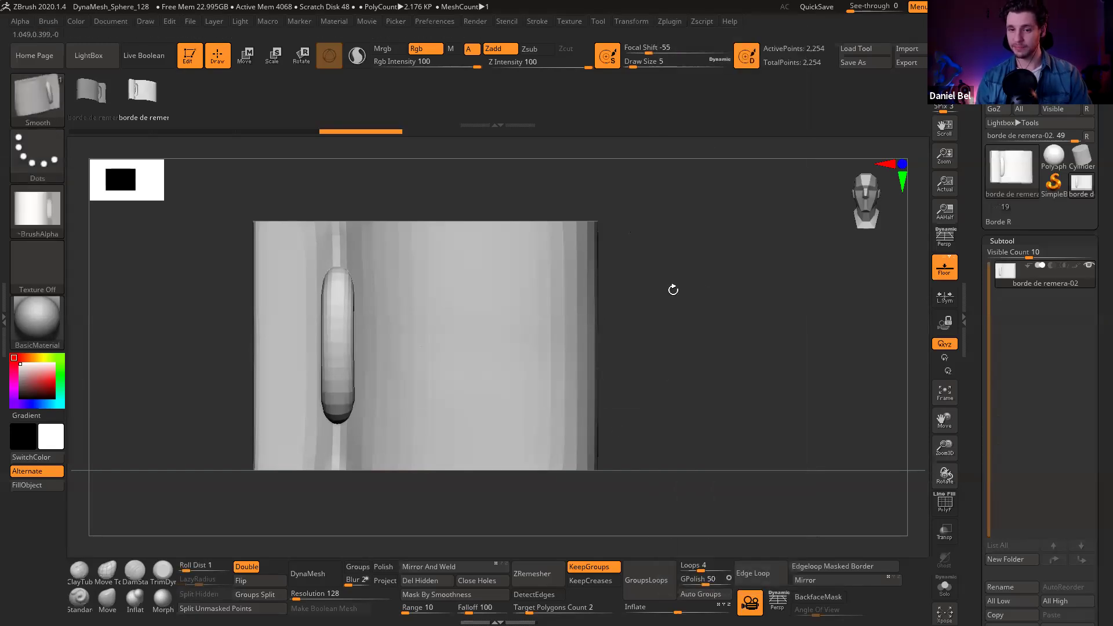
pyautogui.hotkey('shift', 'f')
pyautogui.moveTo(685, 330); pyautogui.dragTo(697, 253)
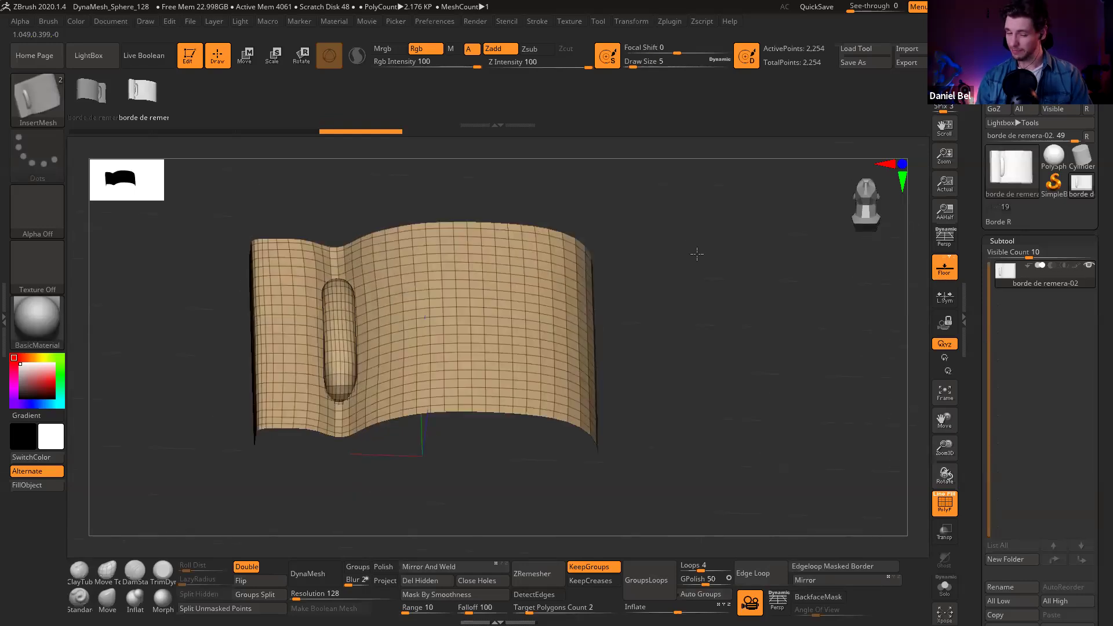
pyautogui.keyDown('shift'); pyautogui.moveTo(720, 319); pyautogui.dragTo(713, 177); pyautogui.keyUp('shift')
pyautogui.click(670, 23)
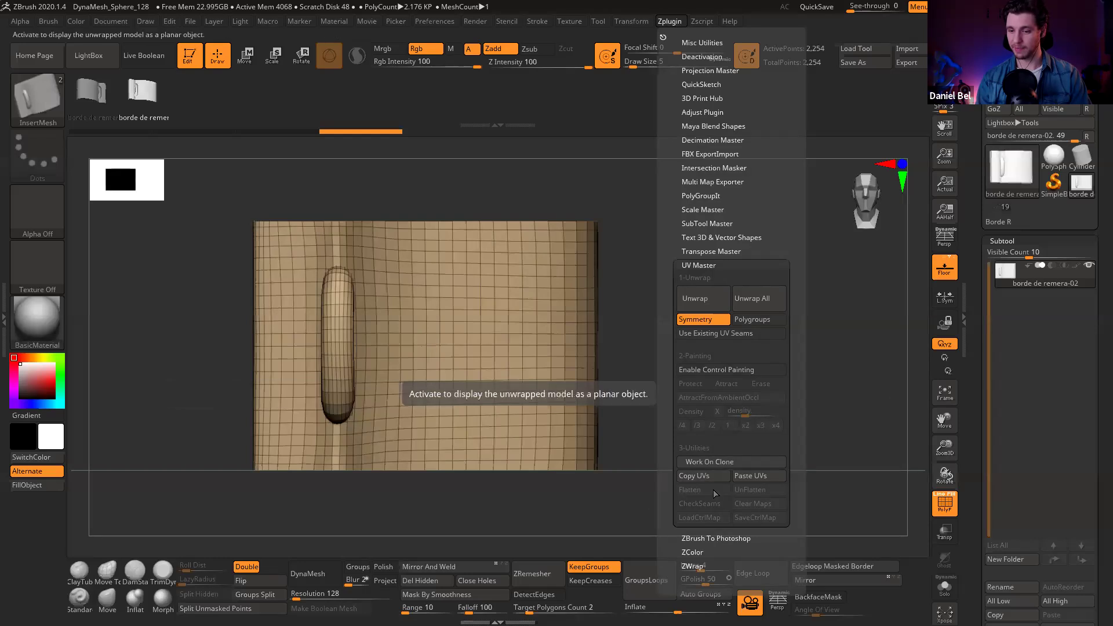
pyautogui.click(704, 303)
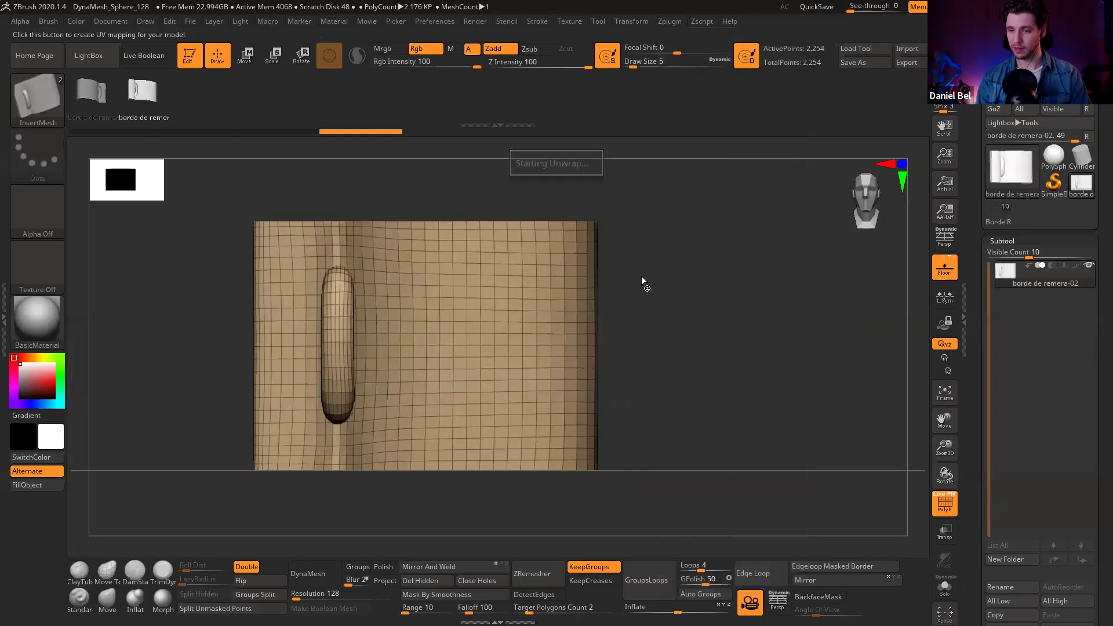
# Step: Flatten the trim segment's unwrapped UVs with UV Master to display its UV islands
pyautogui.click(668, 25)
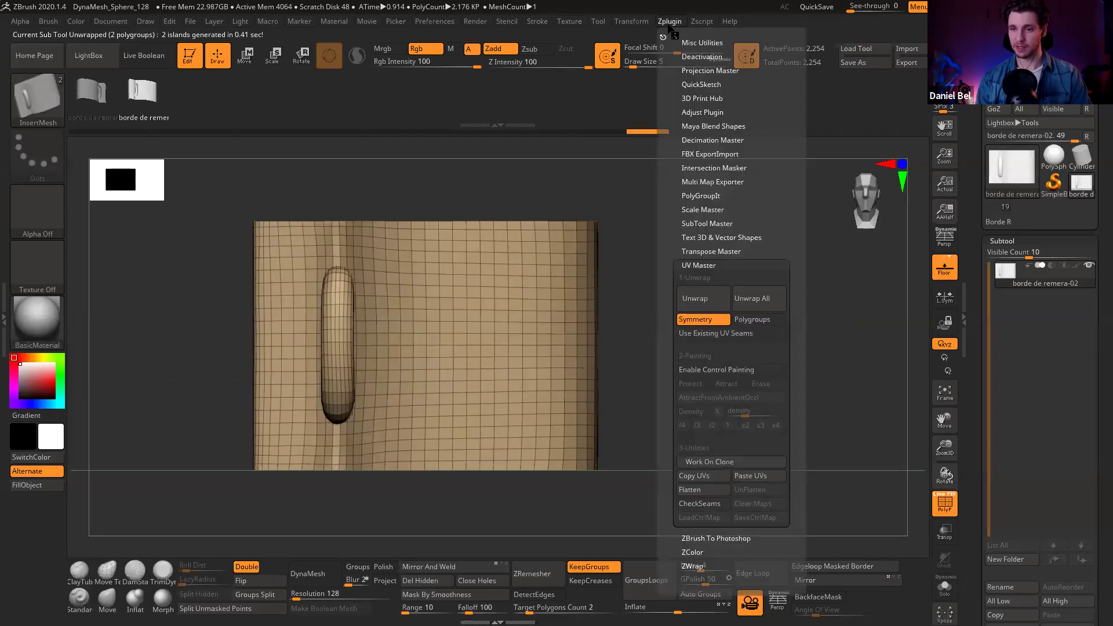
pyautogui.click(704, 489)
pyautogui.keyDown('alt'); pyautogui.moveTo(556, 332); pyautogui.dragTo(526, 307, button='right'); pyautogui.keyUp('alt')
pyautogui.keyDown('alt'); pyautogui.moveTo(562, 329); pyautogui.dragTo(565, 358); pyautogui.keyUp('alt')
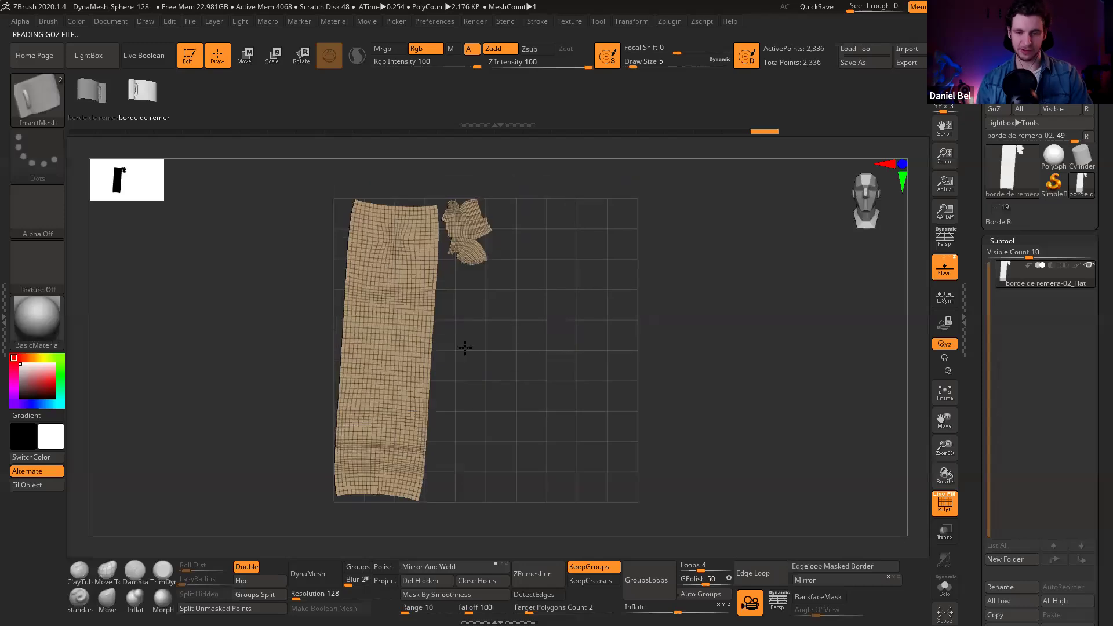
# Step: Mask the small UV island, then rotate the large island to horizontal and centre it beneath the small one
pyautogui.press('e')
pyautogui.keyDown('ctrl'); pyautogui.moveTo(385, 356); pyautogui.dragTo(460, 236); pyautogui.keyUp('ctrl')
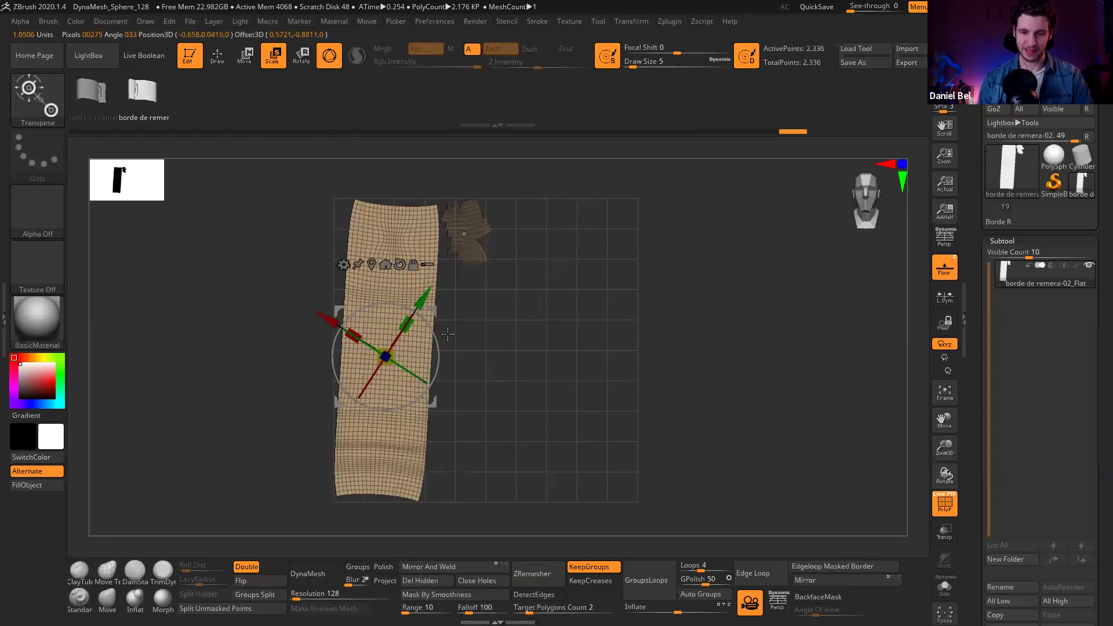
pyautogui.moveTo(438, 349); pyautogui.dragTo(370, 307)
pyautogui.moveTo(648, 286)
pyautogui.keyDown('alt'); pyautogui.mouseDown()
pyautogui.moveTo(710, 308)
pyautogui.moveTo(664, 289)
pyautogui.mouseUp(); pyautogui.keyUp('alt')
pyautogui.moveTo(376, 299); pyautogui.dragTo(510, 276)
pyautogui.moveTo(475, 311); pyautogui.dragTo(466, 317)
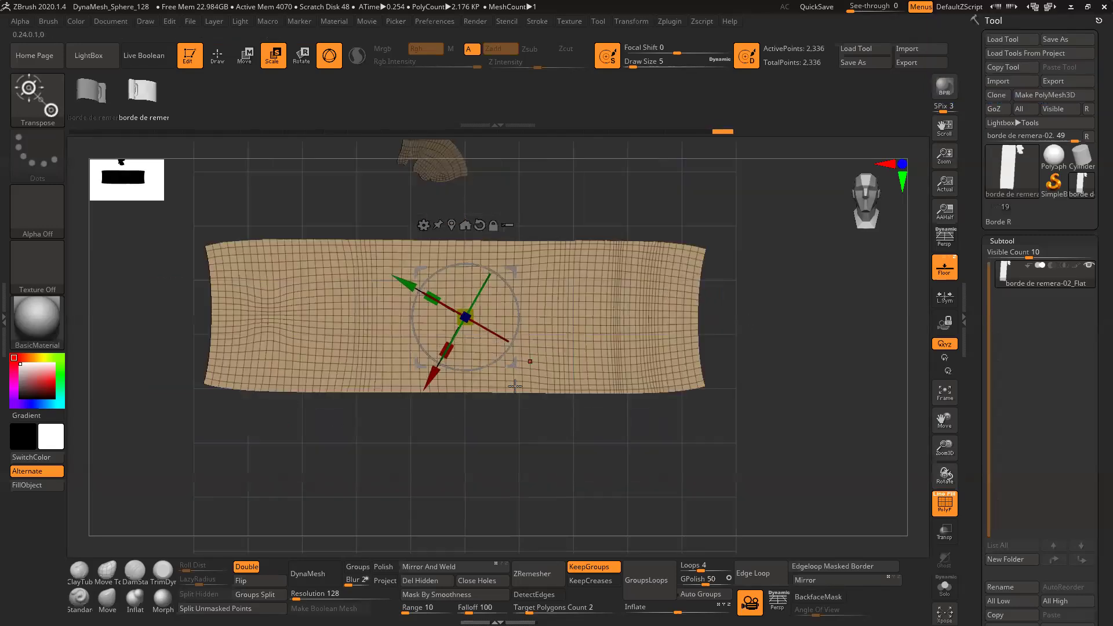
pyautogui.moveTo(514, 272); pyautogui.dragTo(518, 263)
pyautogui.press('q')
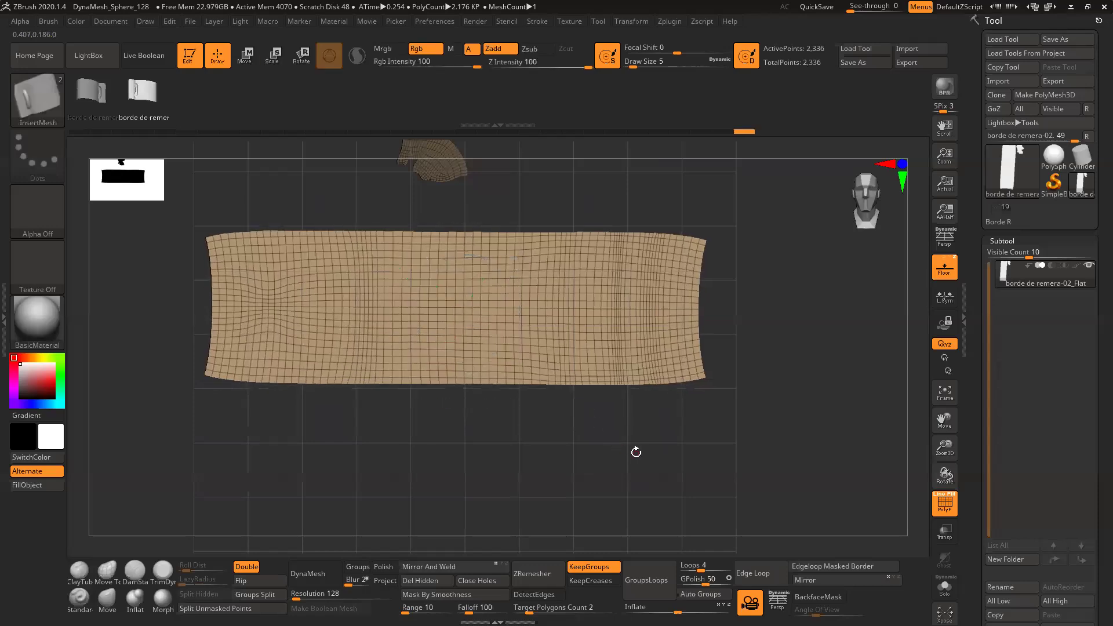
# Step: Mask the large horizontal UV island and clear the mask again
pyautogui.keyDown('alt'); pyautogui.moveTo(625, 470); pyautogui.dragTo(619, 284); pyautogui.keyUp('alt')
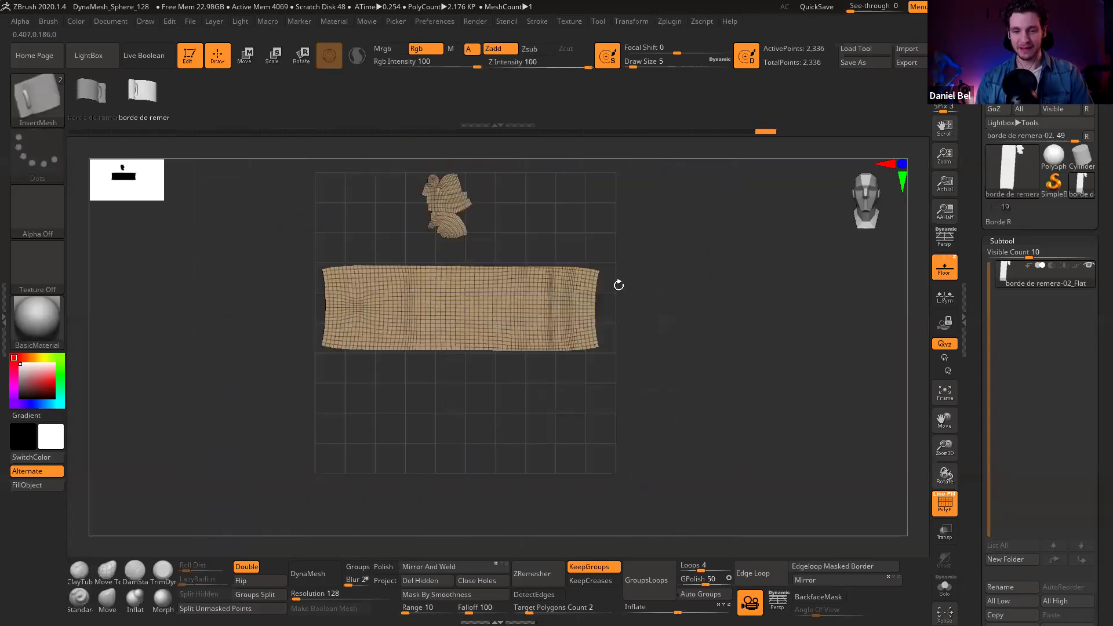
pyautogui.keyDown('alt'); pyautogui.moveTo(532, 232); pyautogui.dragTo(532, 271); pyautogui.keyUp('alt')
pyautogui.keyDown('ctrl'); pyautogui.moveTo(646, 290); pyautogui.dragTo(210, 463); pyautogui.keyUp('ctrl')
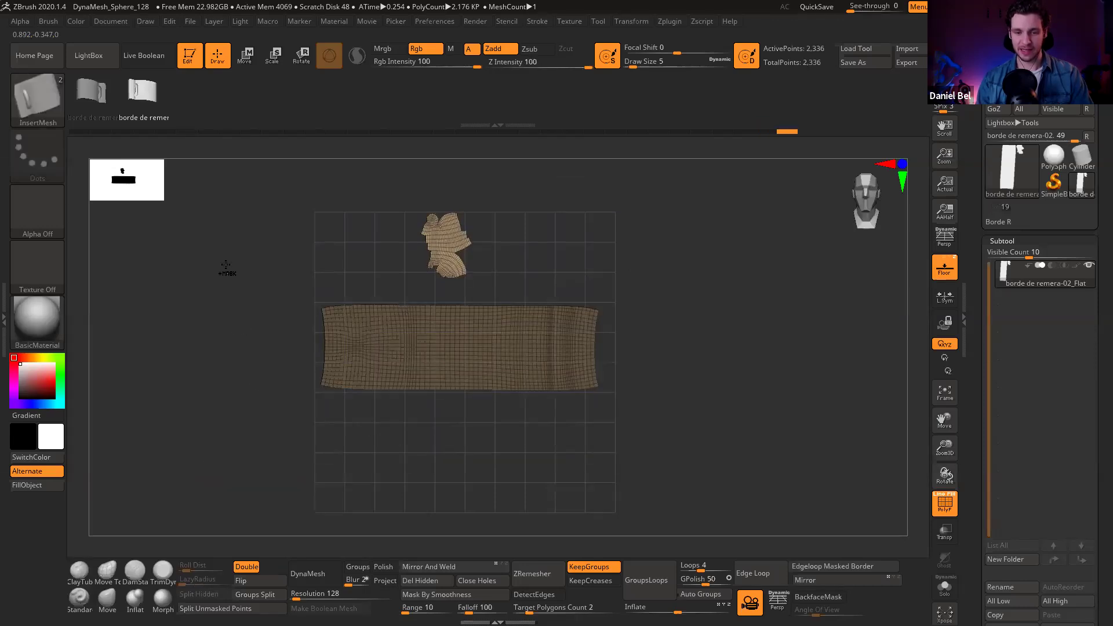
pyautogui.keyDown('ctrl'); pyautogui.moveTo(226, 269); pyautogui.dragTo(263, 315); pyautogui.keyUp('ctrl')
pyautogui.keyDown('alt'); pyautogui.moveTo(267, 270); pyautogui.dragTo(265, 315); pyautogui.keyUp('alt')
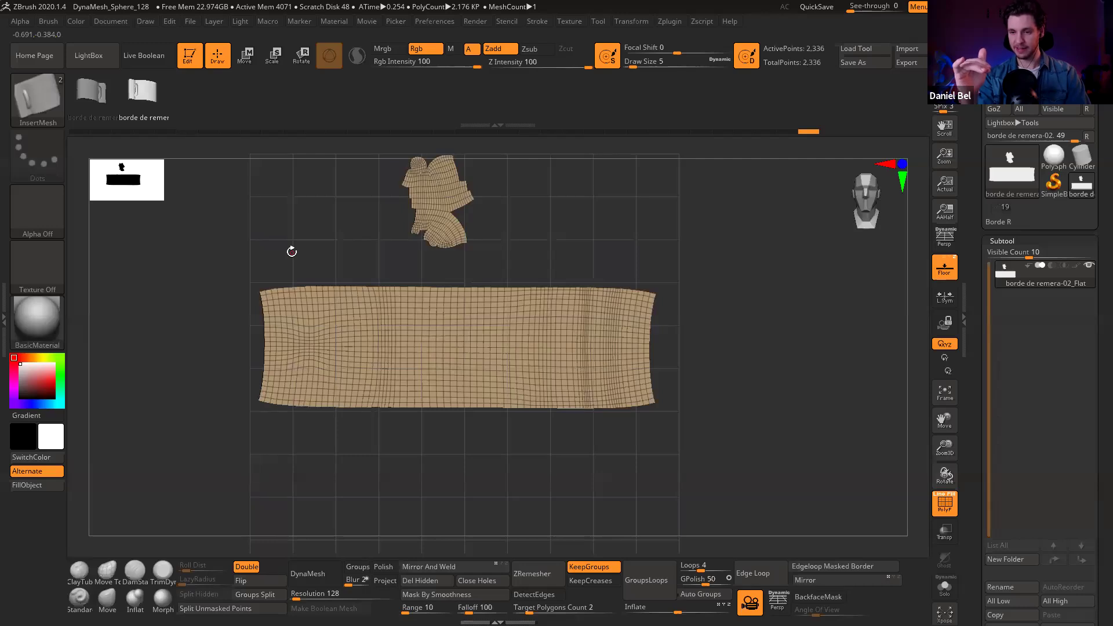
# Step: Switch to the Borde Remera tool and hide its wireframe, bringing the stitched neckline trim into close view
pyautogui.click(1004, 218)
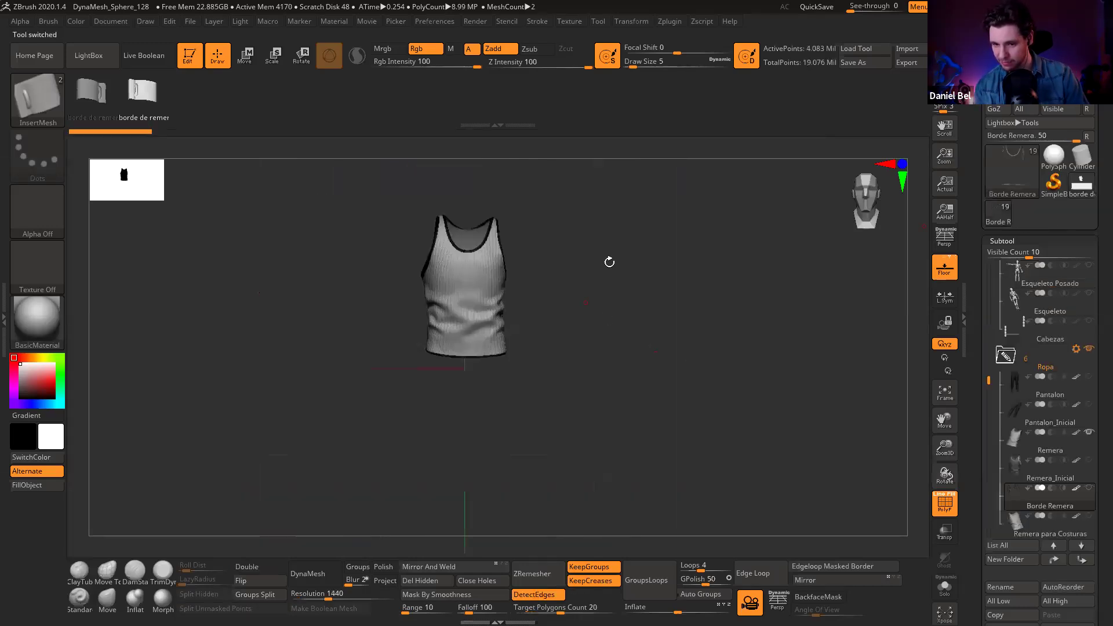
pyautogui.keyDown('ctrl'); pyautogui.moveTo(669, 419); pyautogui.dragTo(635, 269, button='right'); pyautogui.keyUp('ctrl')
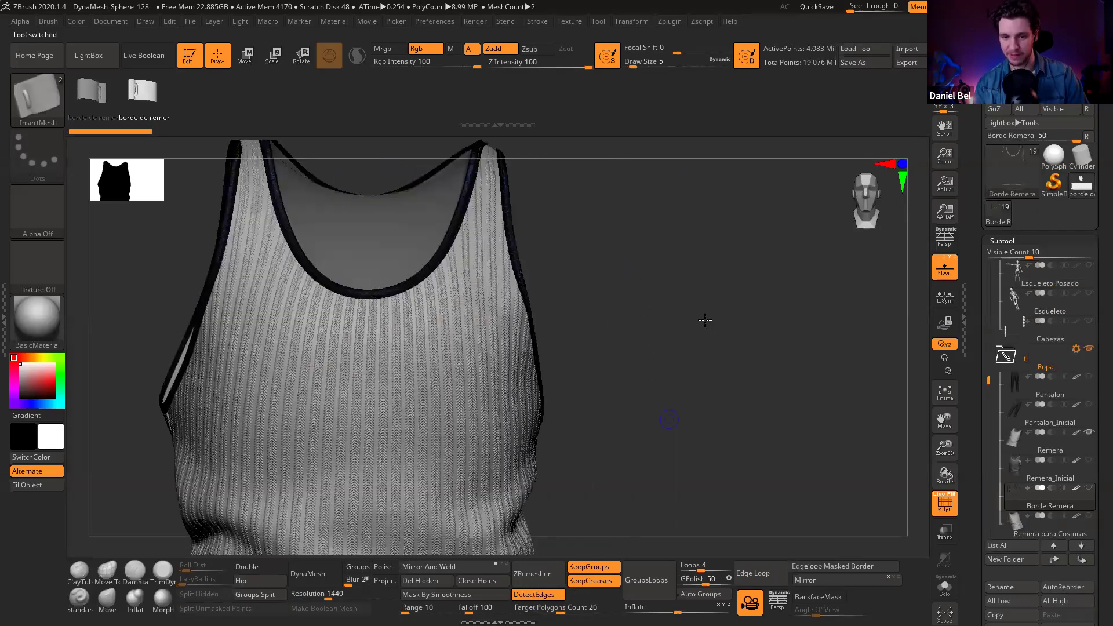
pyautogui.hotkey('shift', 'f')
pyautogui.keyDown('ctrl'); pyautogui.moveTo(703, 318); pyautogui.dragTo(383, 260, button='right'); pyautogui.keyUp('ctrl')
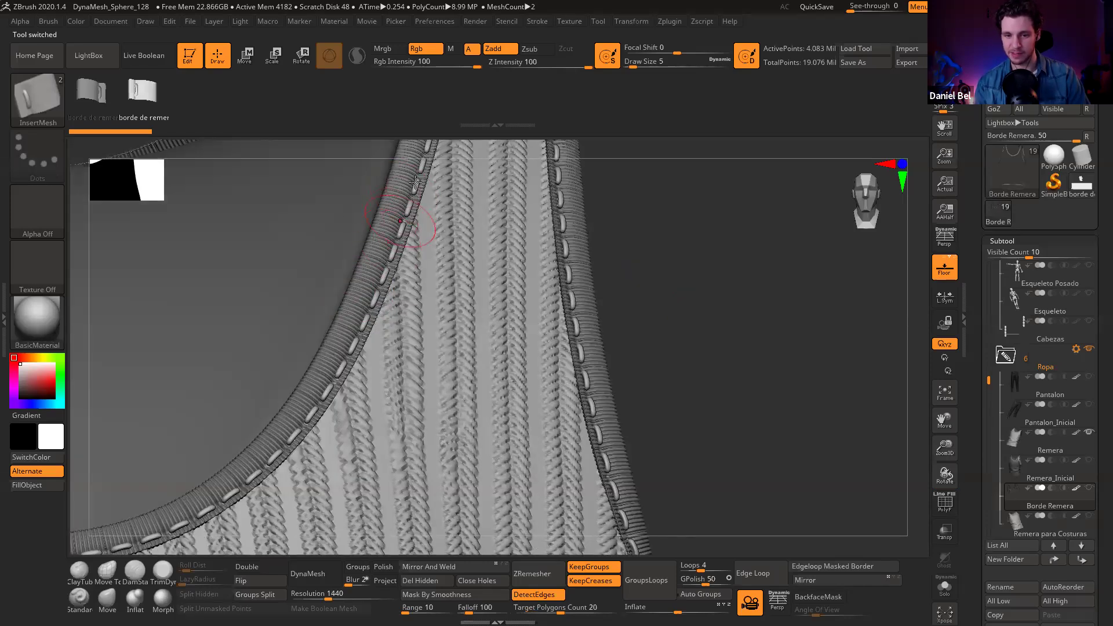
# Step: Switch to IrfanView, examine the striped texture tileable_0005.jpg, and return to ZBrush
pyautogui.hotkey('alt', 'Tab')
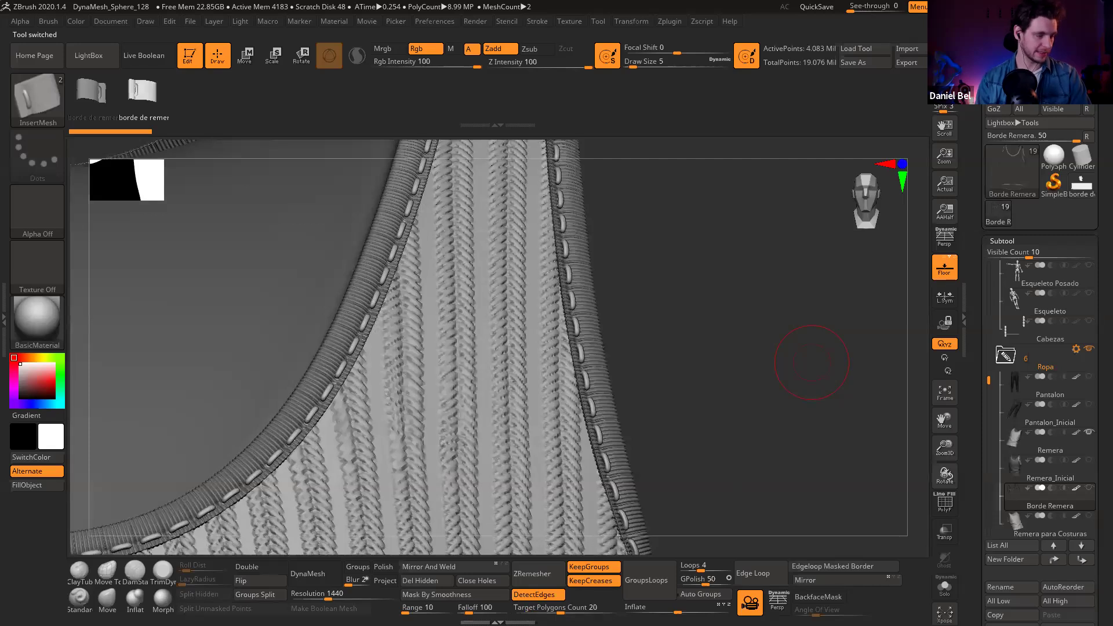
pyautogui.hotkey('alt', 'Tab')
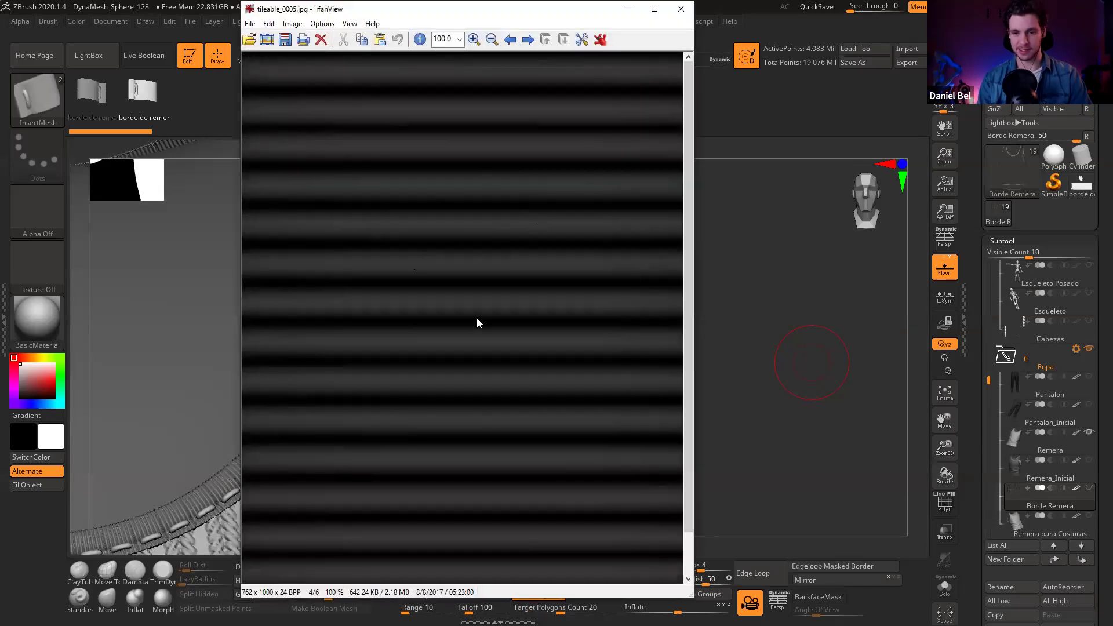
pyautogui.hotkey('alt', 'Tab')
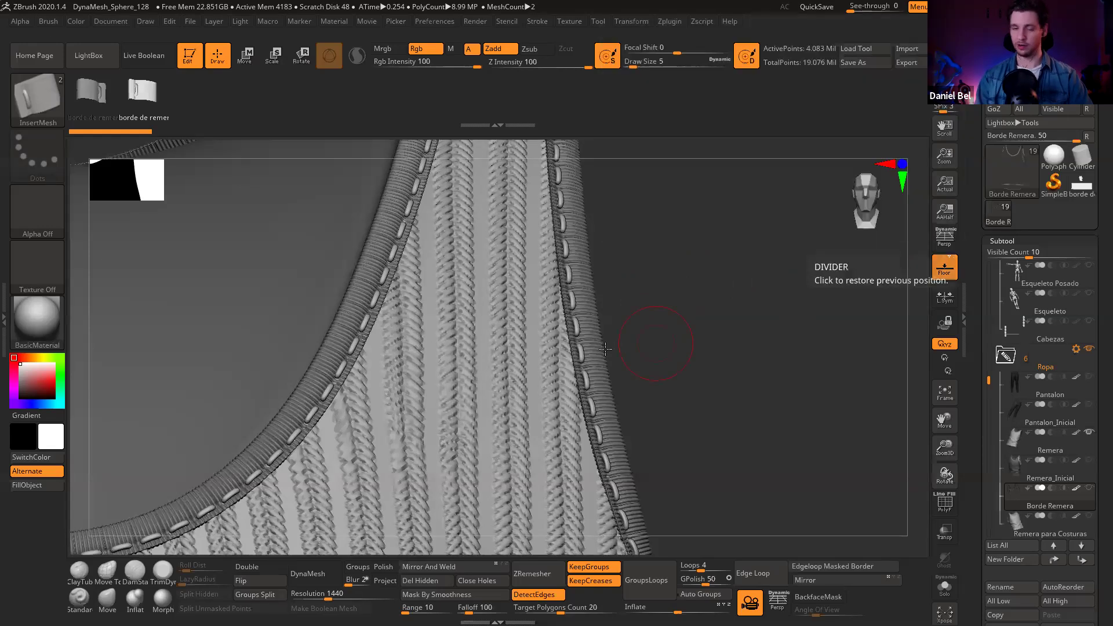
# Step: Set the Draw Size to 1 and hide Borde Remera's Inflat Stitch 1 and Textura 1 layers
pyautogui.press('s')
pyautogui.moveTo(625, 279); pyautogui.dragTo(604, 272)
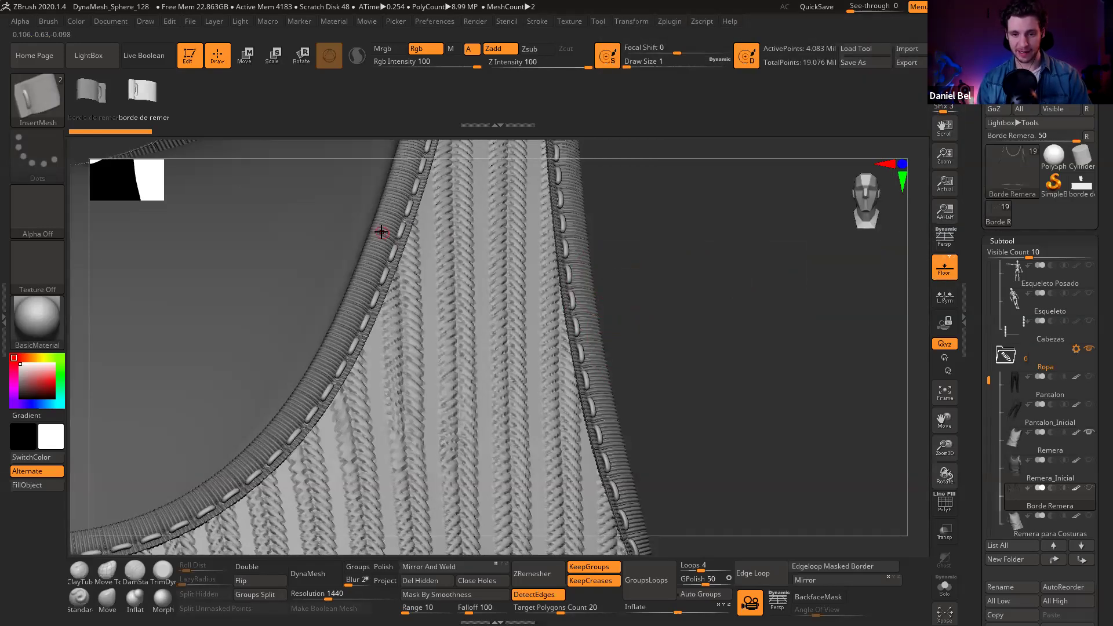
pyautogui.click(1003, 241)
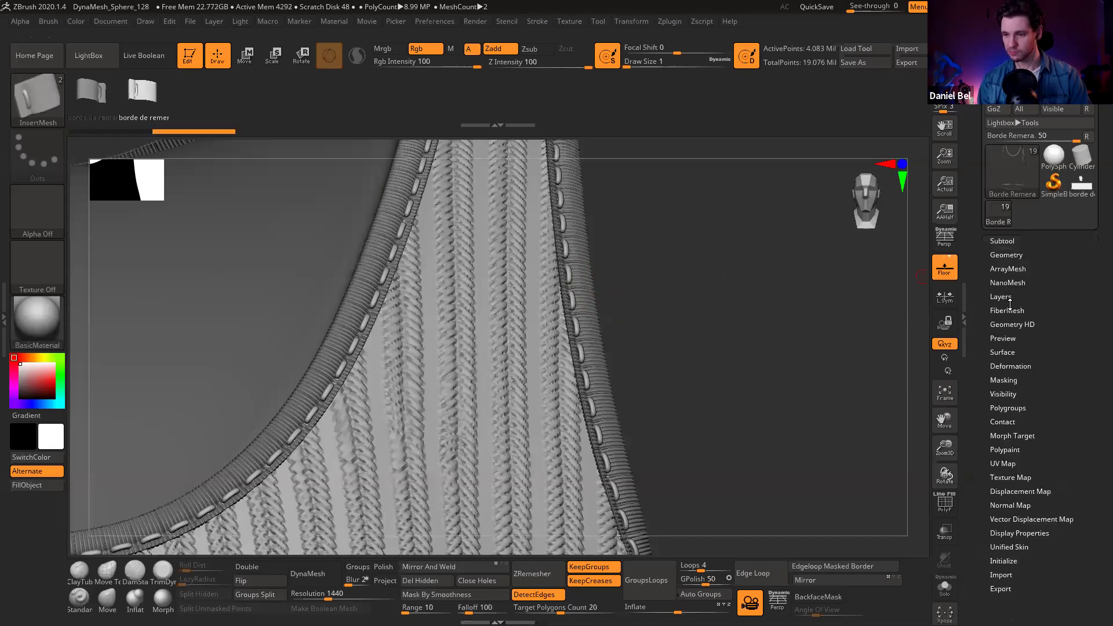
pyautogui.click(1007, 297)
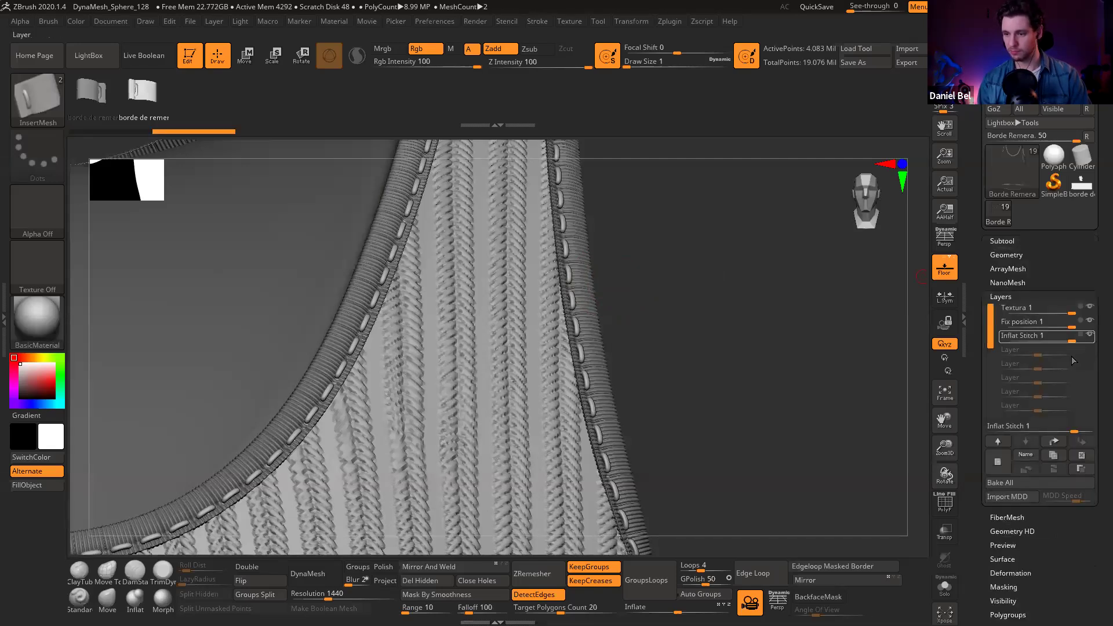
pyautogui.click(1090, 334)
pyautogui.click(1090, 307)
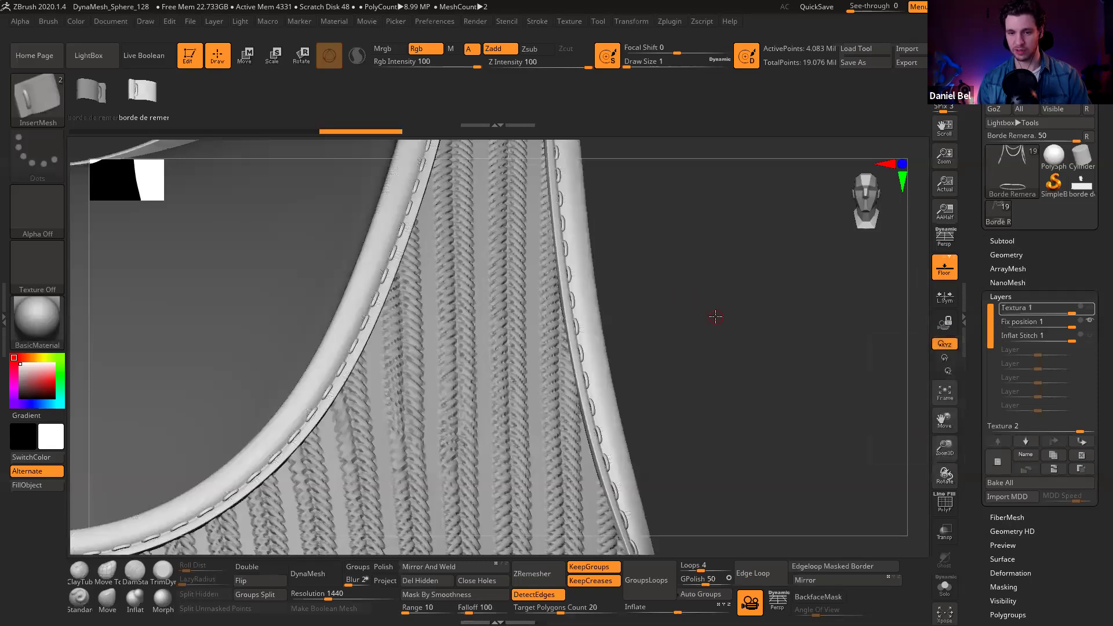
# Step: Record a new layer on Borde Remera and open its surface noise for editing in NoiseMaker
pyautogui.keyDown('ctrl'); pyautogui.moveTo(684, 252); pyautogui.dragTo(487, 241, button='right'); pyautogui.keyUp('ctrl')
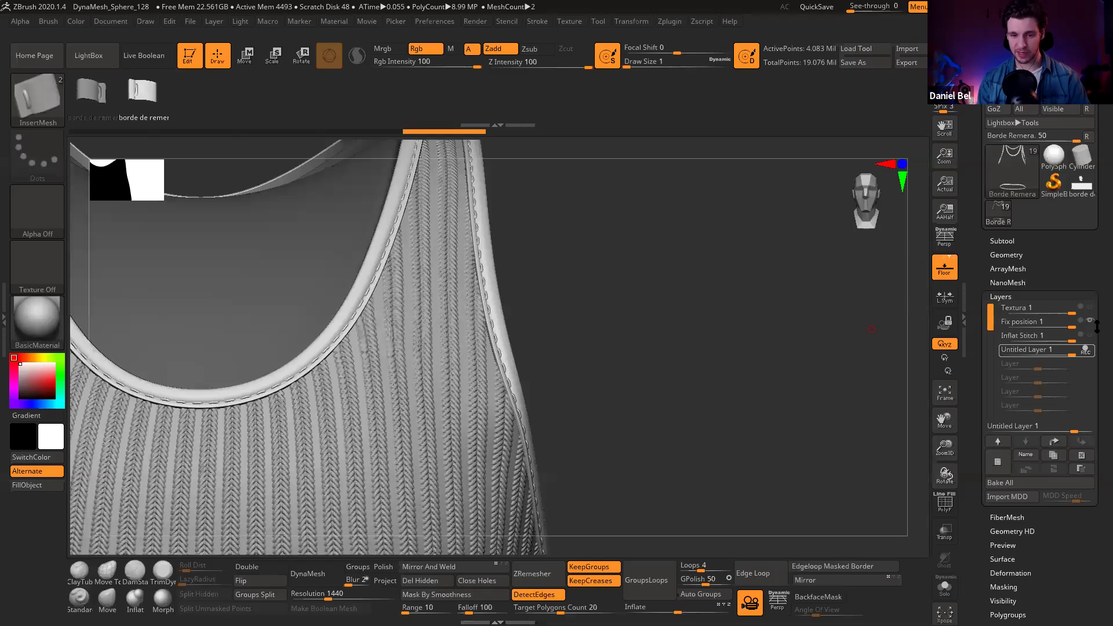
pyautogui.scroll(-5, 1096, 284)
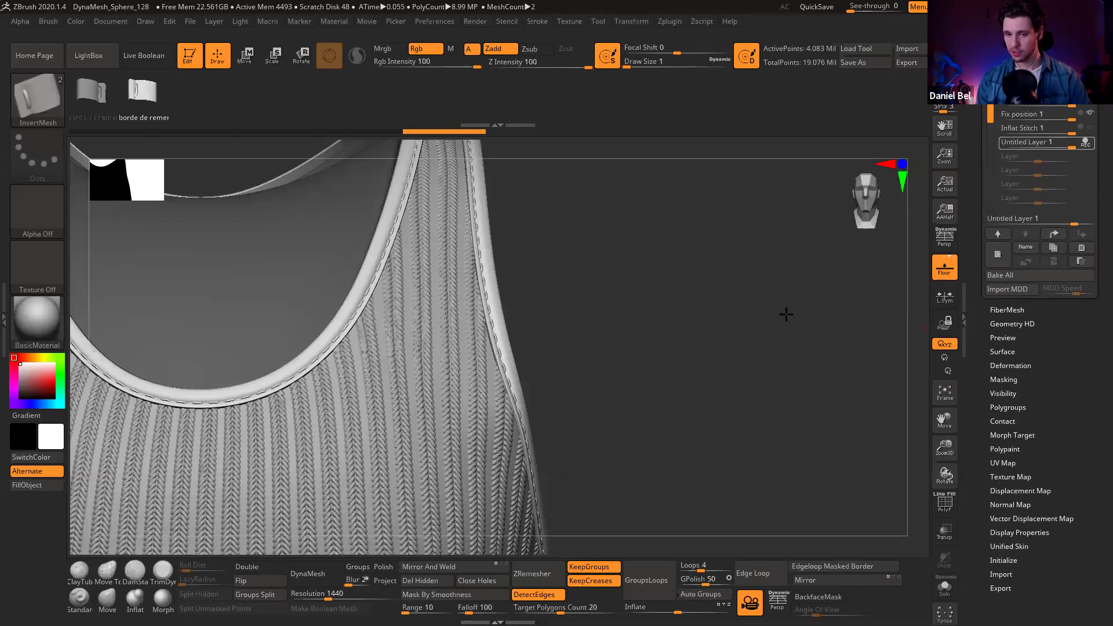
pyautogui.keyDown('ctrl'); pyautogui.moveTo(786, 315); pyautogui.dragTo(787, 323, button='right'); pyautogui.keyUp('ctrl')
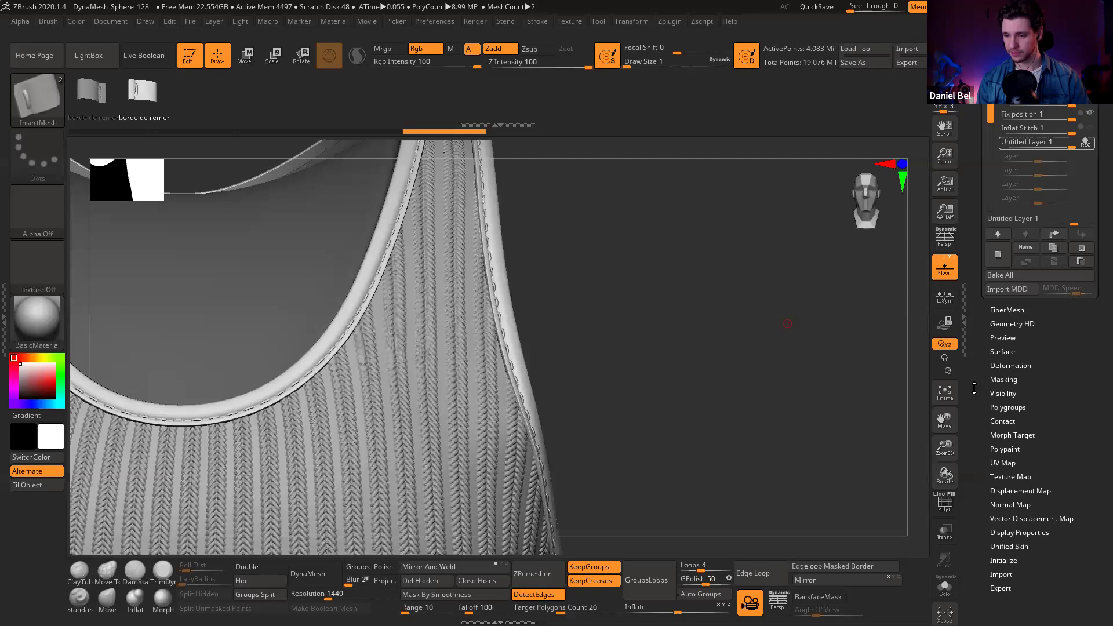
pyautogui.click(1011, 354)
pyautogui.click(997, 364)
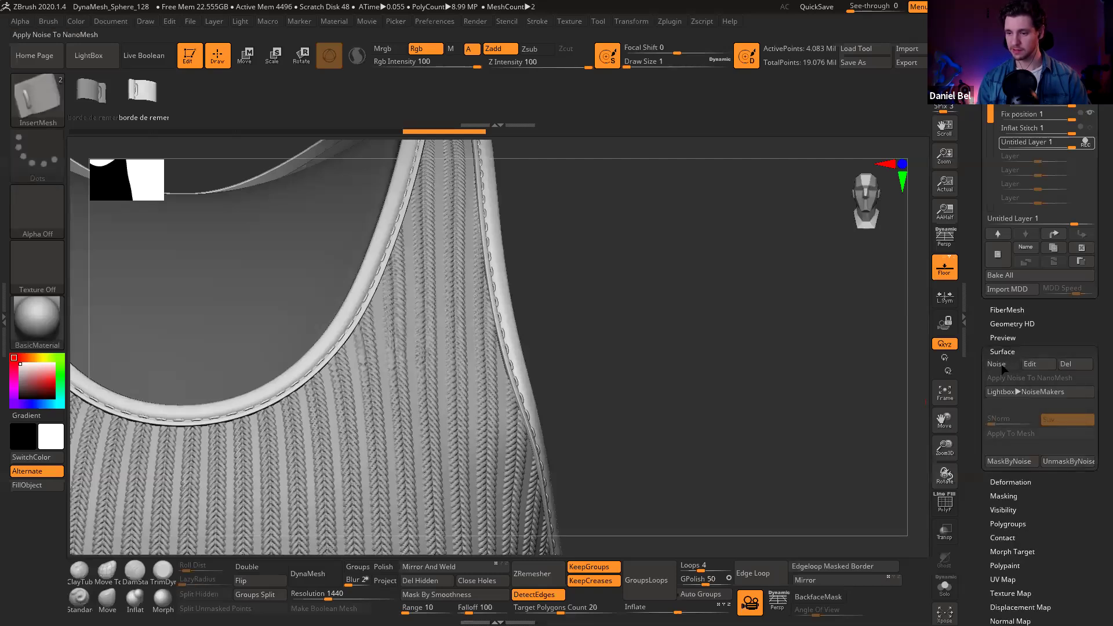
pyautogui.click(1036, 364)
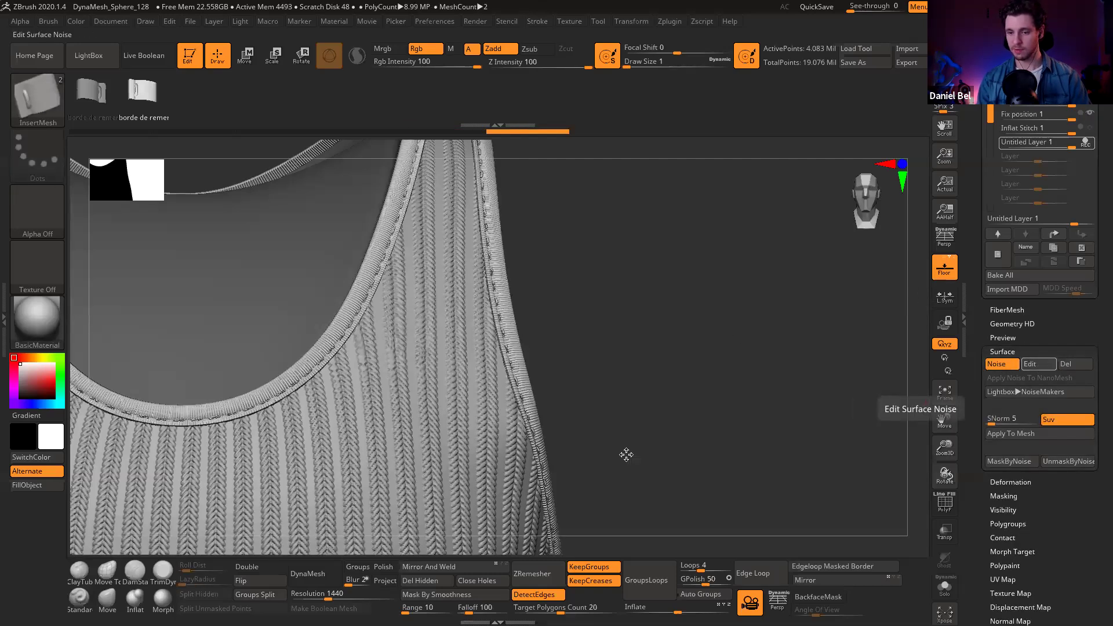
# Step: Enable the striped alpha for the UV noise and frame the armhole trim in the NoiseMaker preview
pyautogui.click(610, 528)
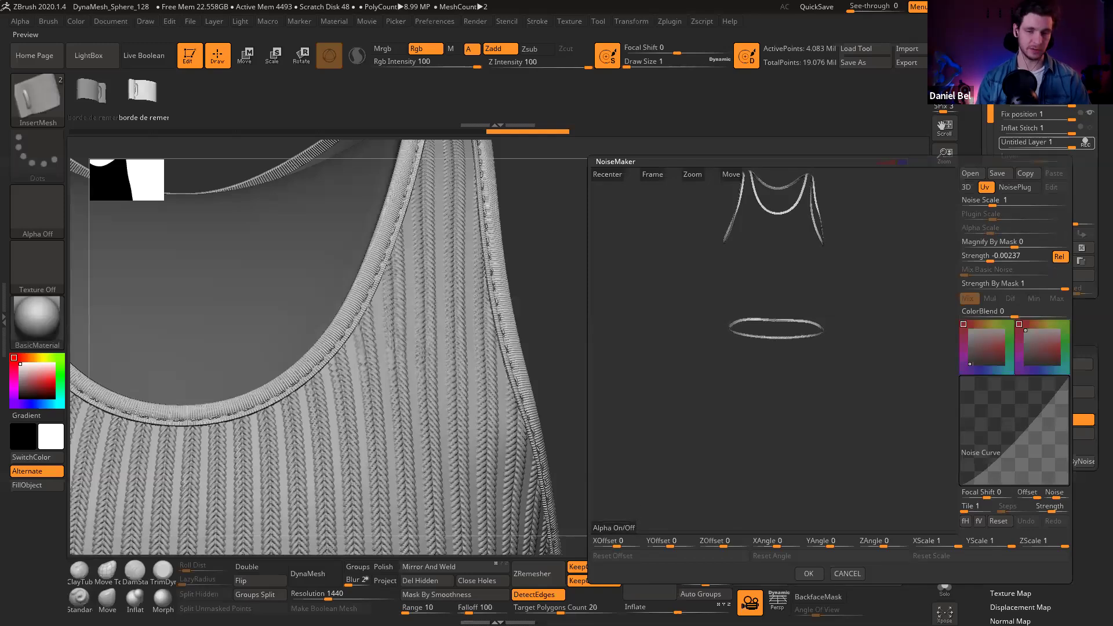
pyautogui.click(654, 176)
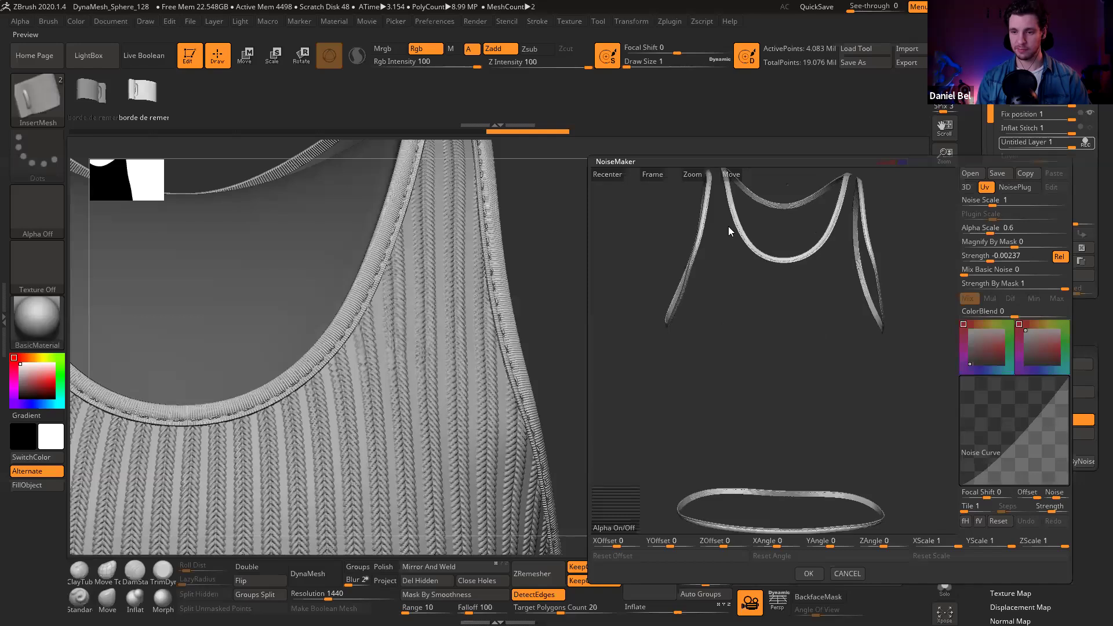
pyautogui.moveTo(729, 227); pyautogui.dragTo(752, 285)
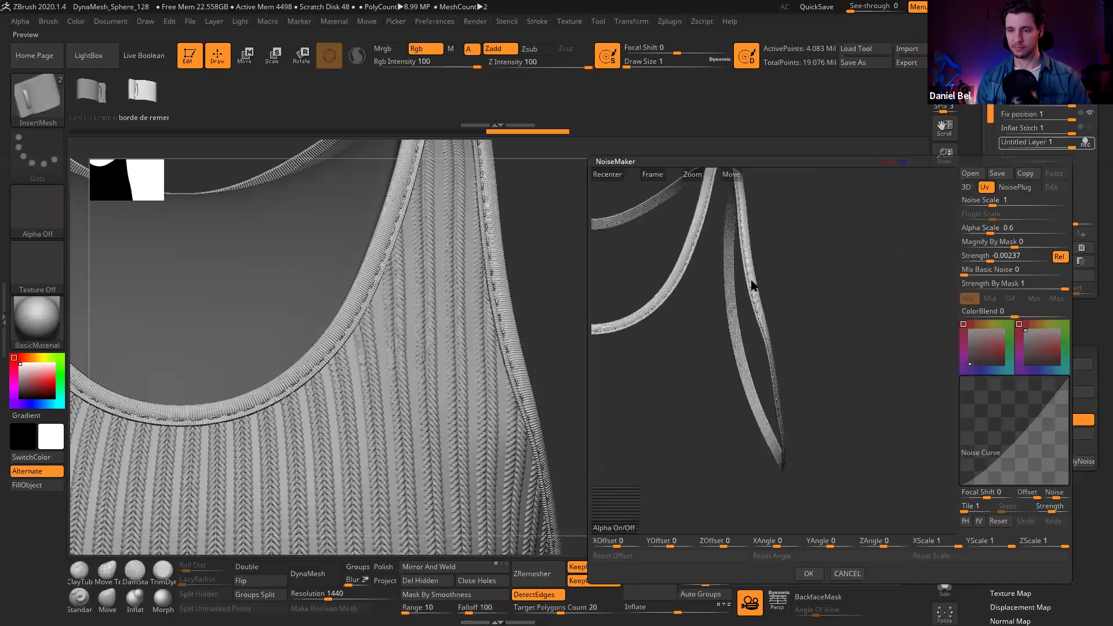
pyautogui.moveTo(756, 374); pyautogui.dragTo(753, 272)
# Step: Set the noise's Alpha Scale to 0.41953 and apply the fine ribbing to the trim mesh
pyautogui.click(994, 232)
pyautogui.moveTo(990, 231); pyautogui.dragTo(989, 231)
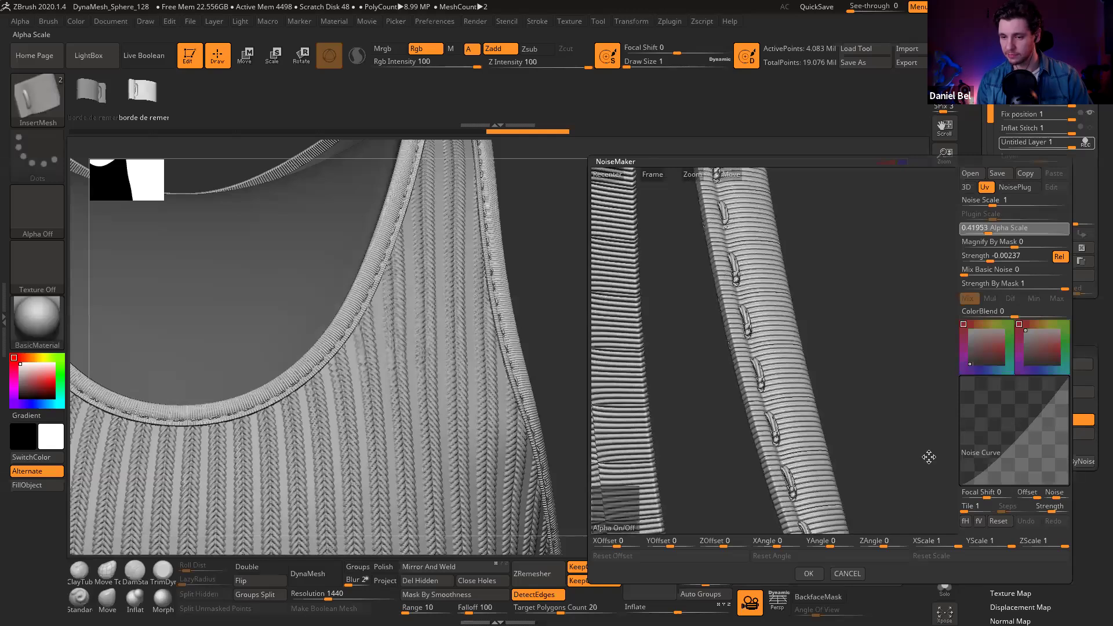
pyautogui.click(809, 574)
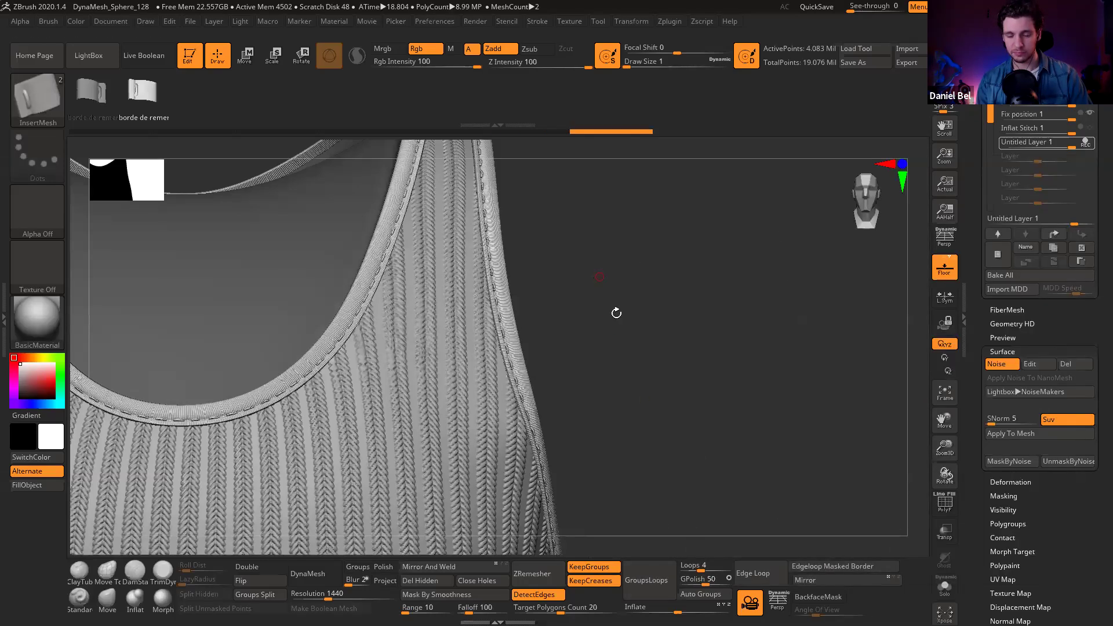
pyautogui.keyDown('ctrl'); pyautogui.moveTo(654, 286); pyautogui.dragTo(657, 287, button='right'); pyautogui.keyUp('ctrl')
pyautogui.click(1021, 435)
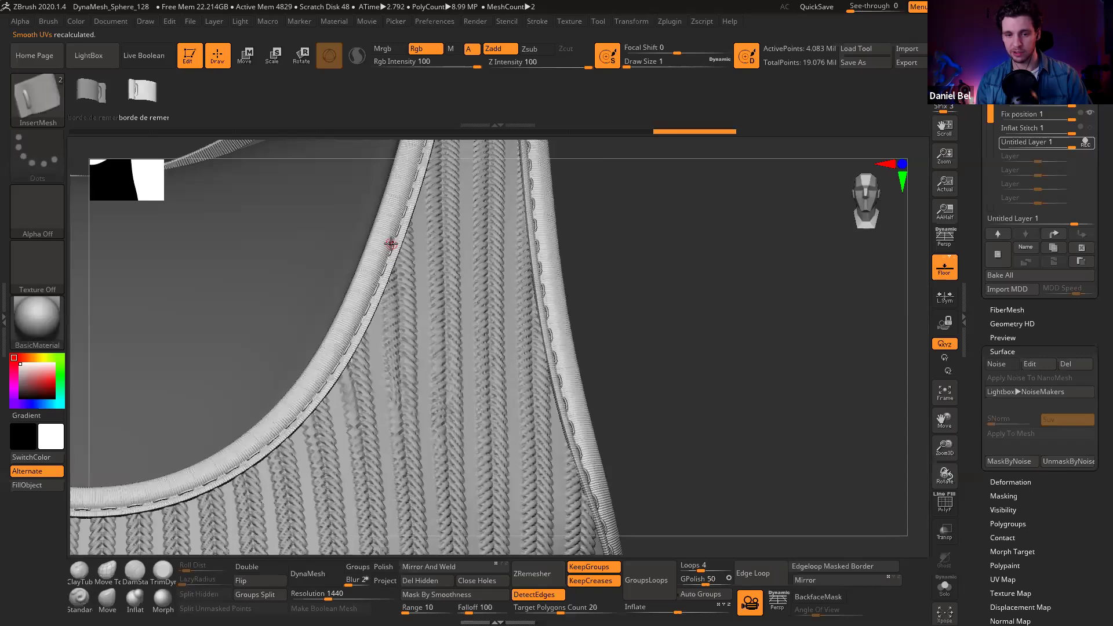
# Step: Enlarge the noise pattern to an Alpha Scale of 1.10758, readjust its Strength, and apply it to the trim mesh
pyautogui.moveTo(681, 289); pyautogui.dragTo(743, 298)
pyautogui.click(1040, 364)
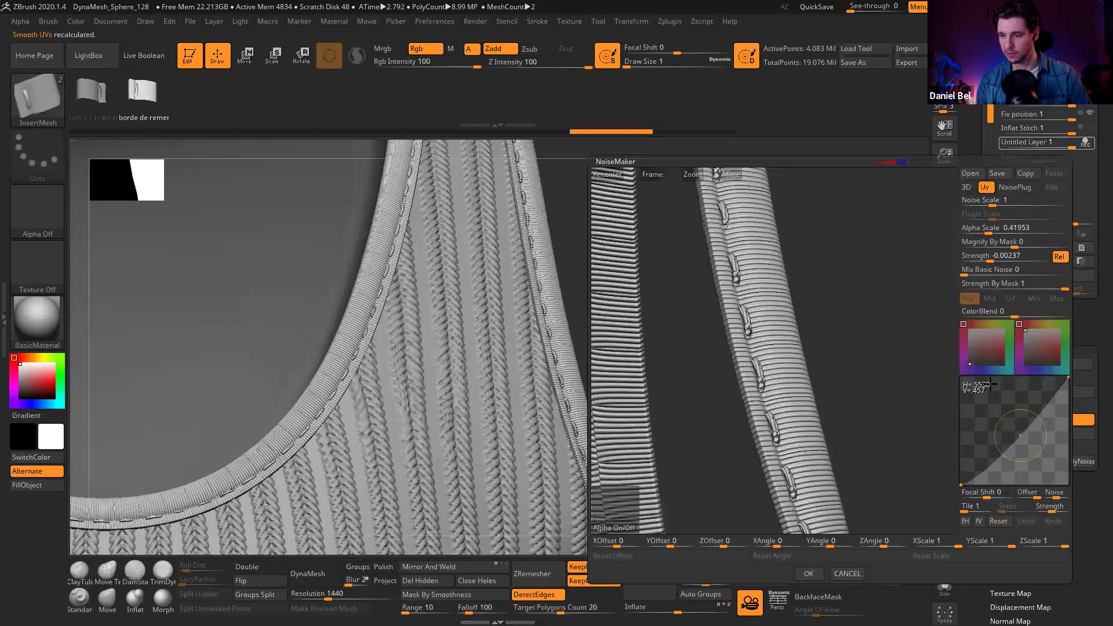
pyautogui.click(986, 256)
pyautogui.write('-0.01')
pyautogui.moveTo(986, 256)
pyautogui.mouseDown()
pyautogui.moveTo(995, 228)
pyautogui.moveTo(992, 256)
pyautogui.mouseUp()
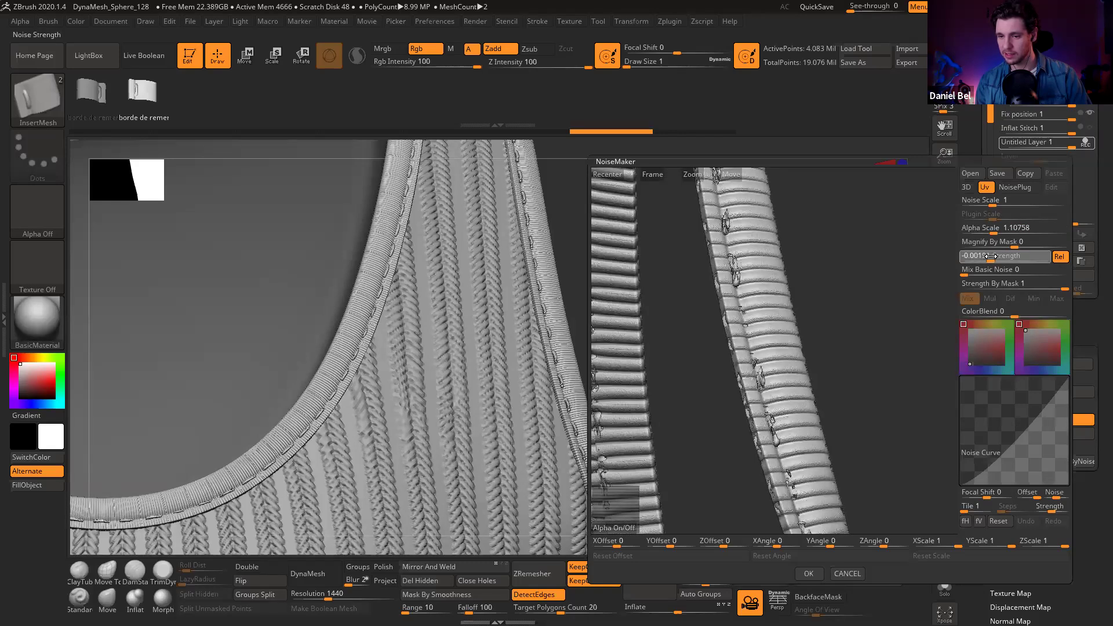
pyautogui.click(810, 574)
pyautogui.click(1015, 436)
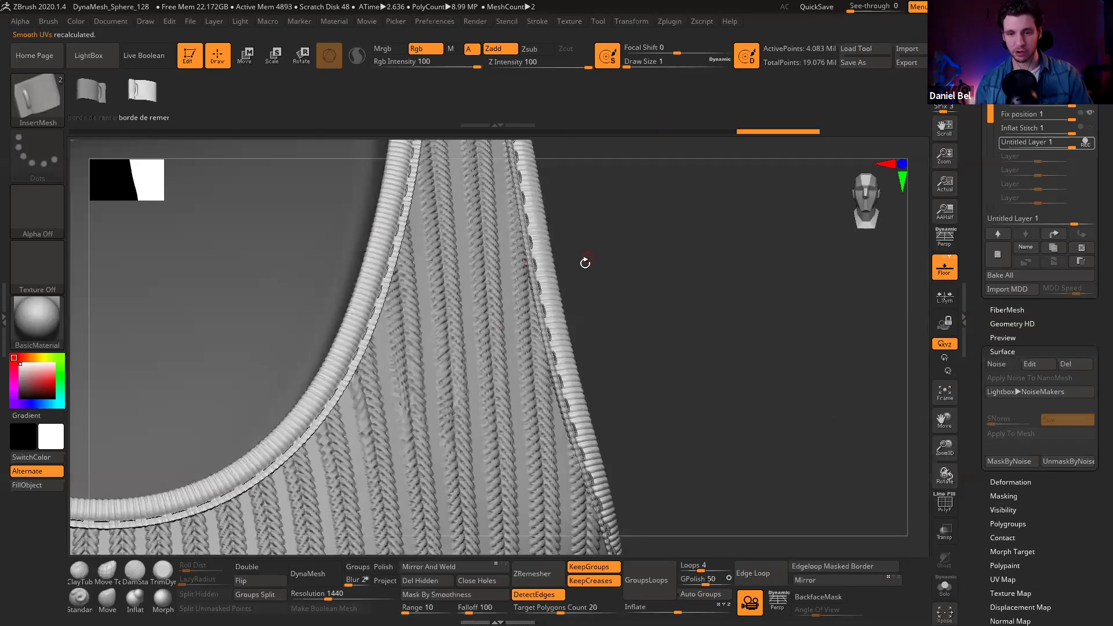
# Step: Stop recording the new layer and examine the ribbed trim up close beside the knitted fabric
pyautogui.moveTo(666, 309); pyautogui.dragTo(925, 253)
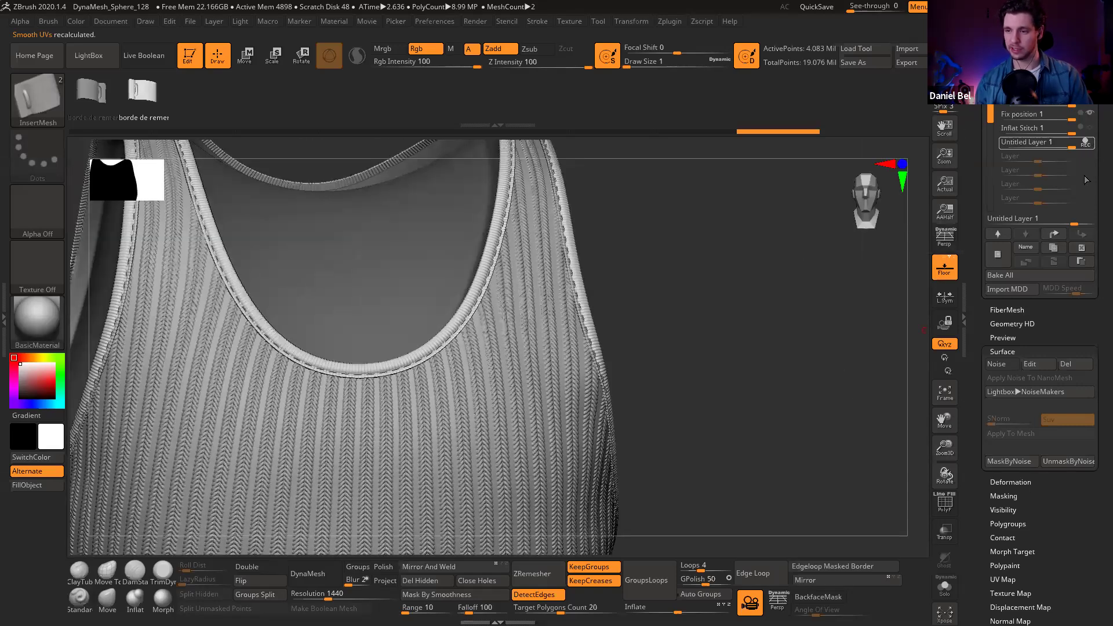
pyautogui.click(1088, 142)
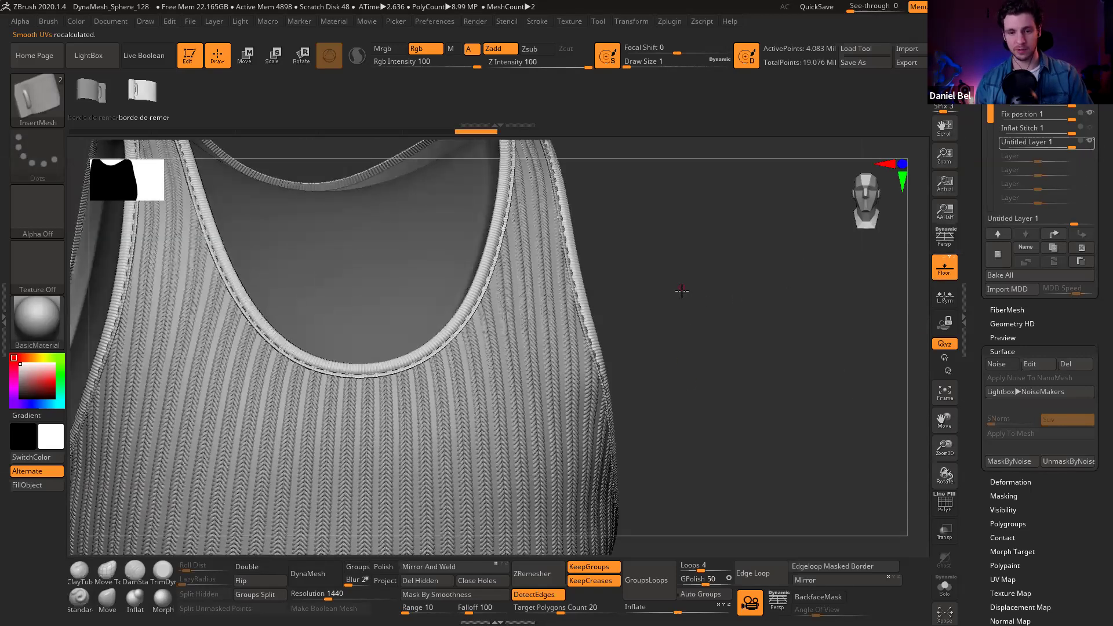
pyautogui.keyDown('alt'); pyautogui.moveTo(707, 296); pyautogui.dragTo(721, 381); pyautogui.keyUp('alt')
pyautogui.keyDown('alt'); pyautogui.moveTo(789, 340); pyautogui.dragTo(748, 477); pyautogui.keyUp('alt')
pyautogui.hotkey('shift', 'f')
pyautogui.hotkey('shift', 'f')
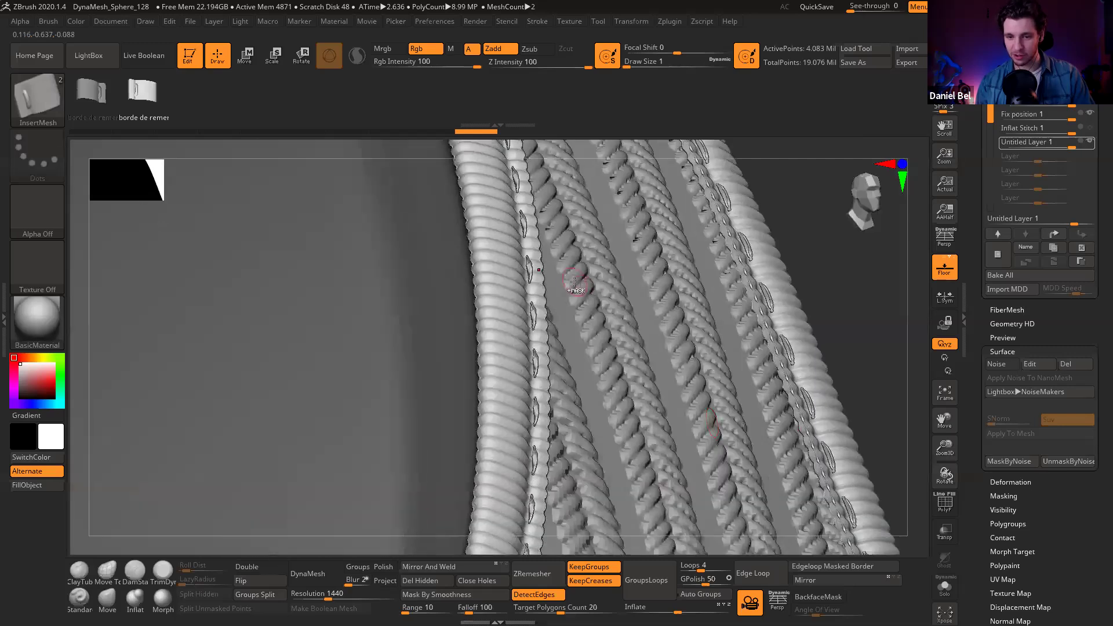
# Step: Undo the last noise application on the trim and inspect the trim with its polyframe displayed
pyautogui.keyDown('alt'); pyautogui.moveTo(822, 287); pyautogui.dragTo(701, 284); pyautogui.keyUp('alt')
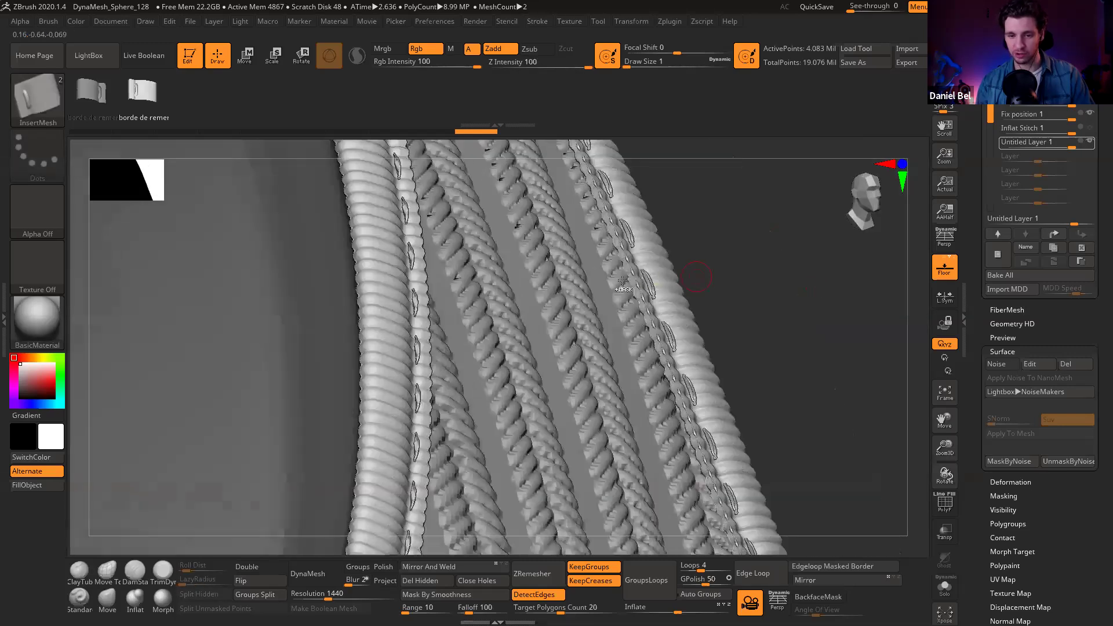
pyautogui.press('ctrl')
pyautogui.hotkey('ctrl', 'z')
pyautogui.hotkey('ctrl', 'z')
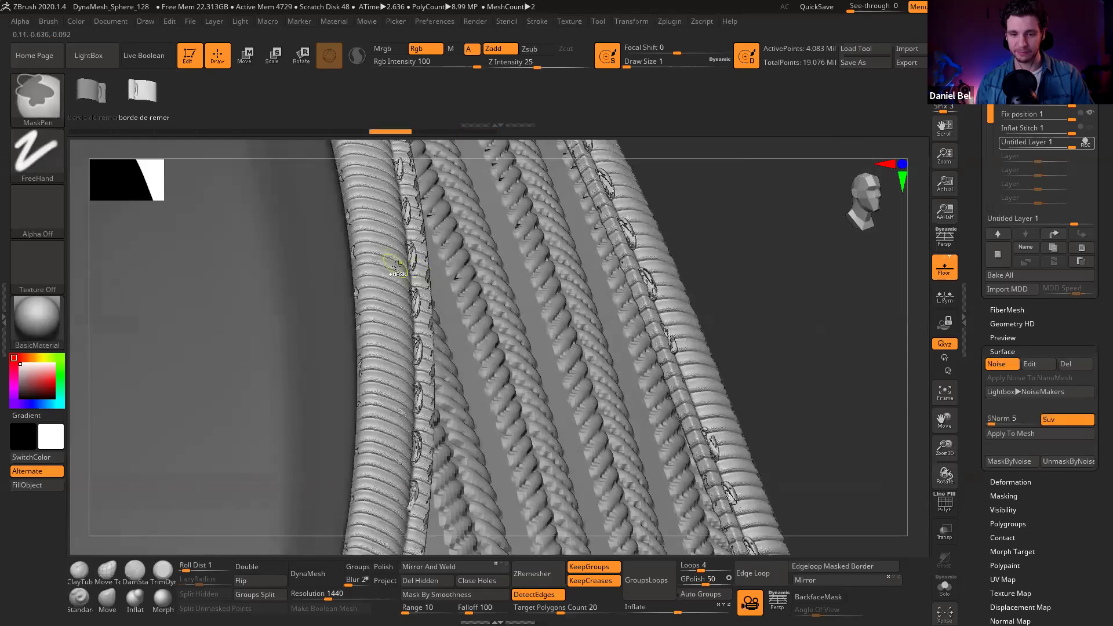
pyautogui.hotkey('shift', 'f')
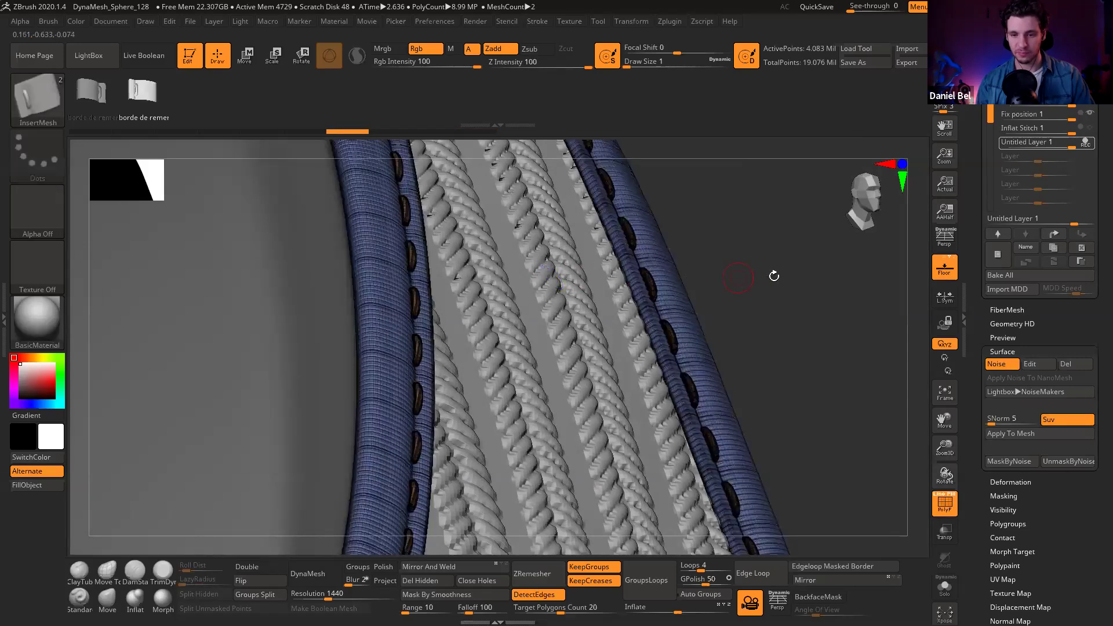
pyautogui.moveTo(737, 248); pyautogui.dragTo(435, 253)
pyautogui.press('r')
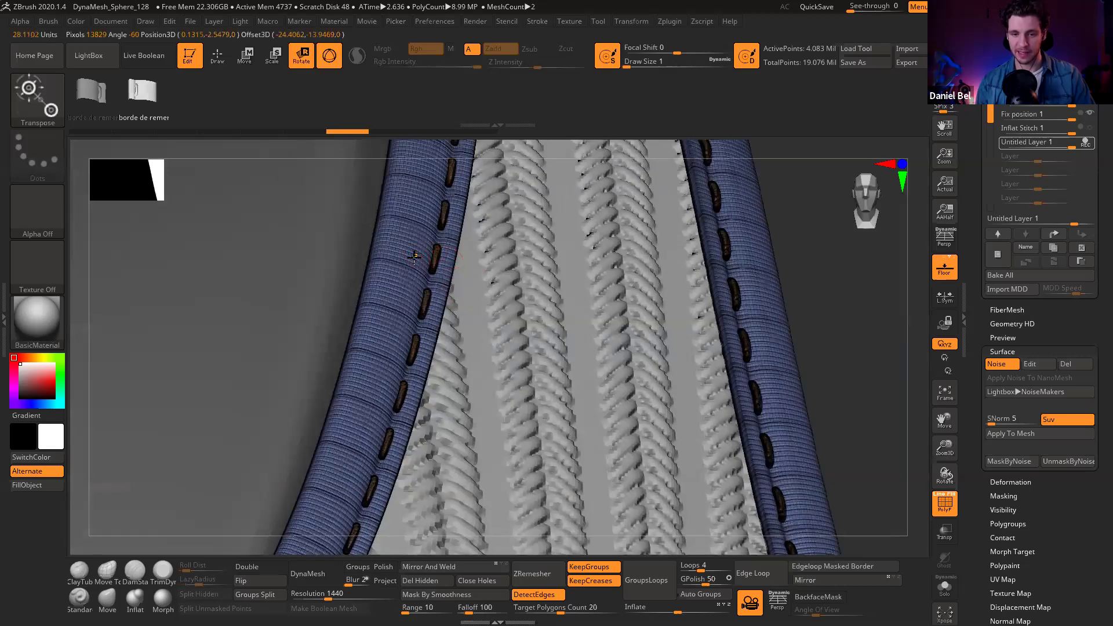
# Step: Hide the polyframe and apply the finer ribbed surface noise to the trim mesh
pyautogui.hotkey('shift', 'f')
pyautogui.press('q')
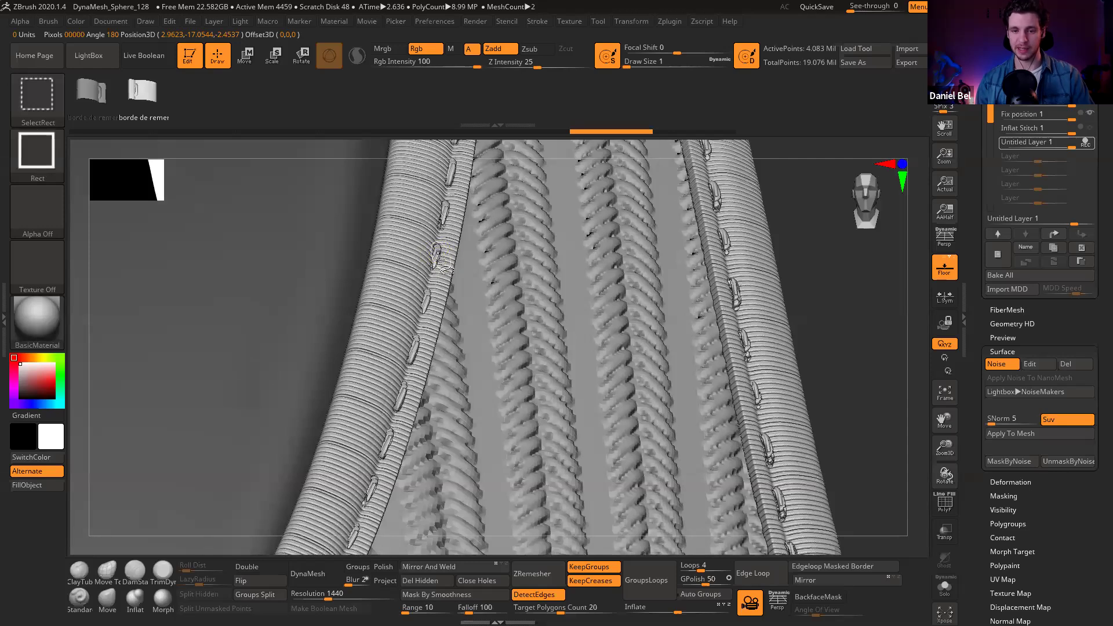
pyautogui.hotkey('ctrl', 'shift', 'z')
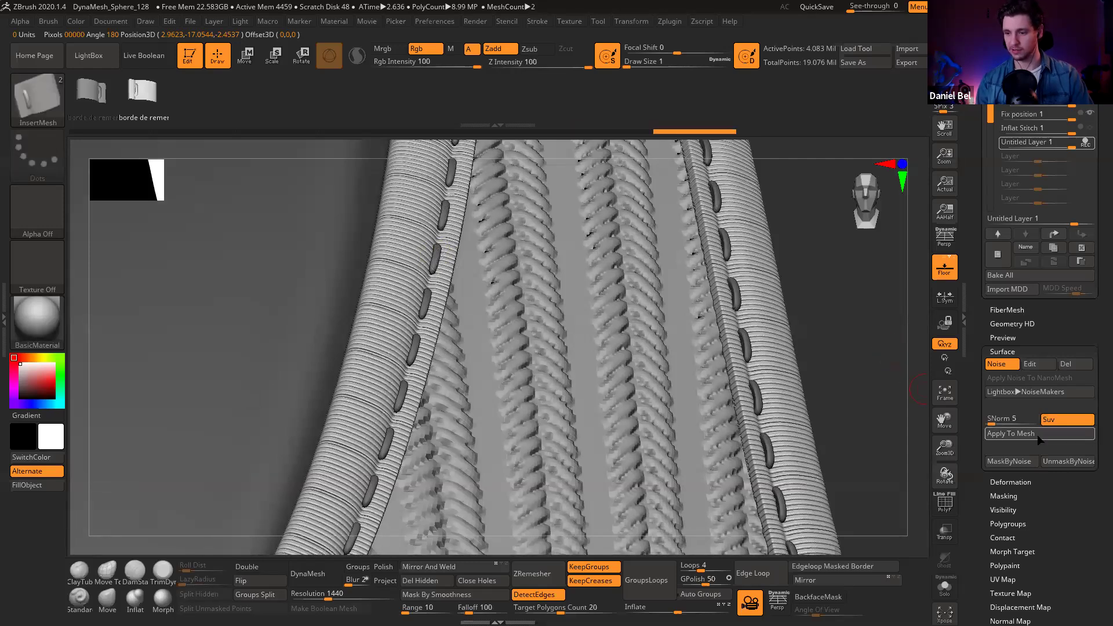
pyautogui.click(1038, 436)
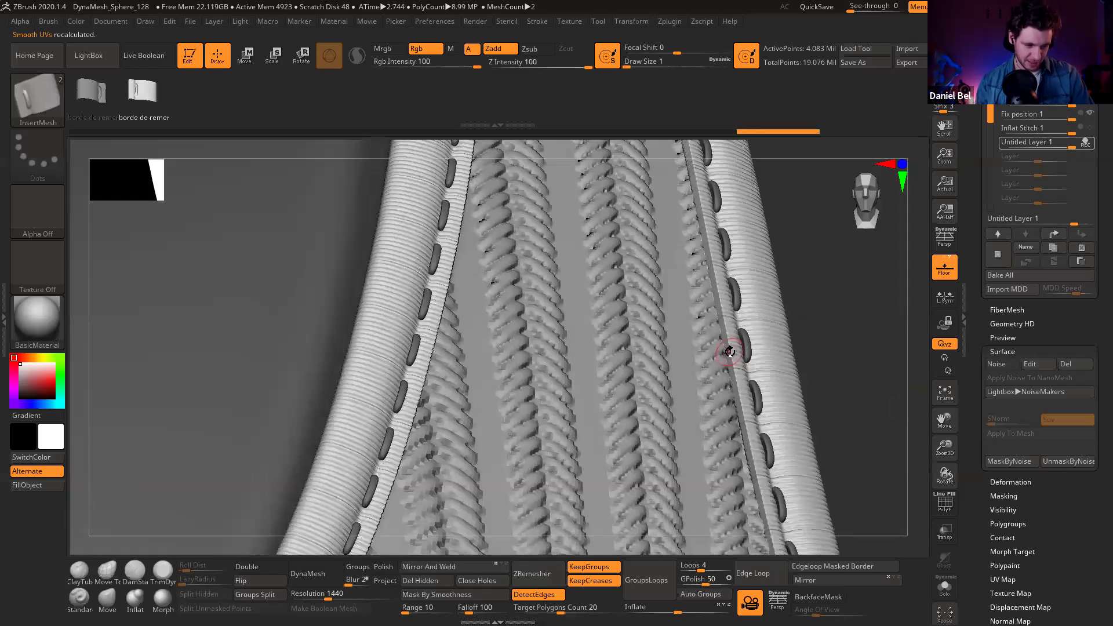
# Step: Examine the whole tank top with its ribbed trims from the front, the side and down to the hem
pyautogui.keyDown('ctrl'); pyautogui.moveTo(811, 277); pyautogui.dragTo(855, 352); pyautogui.keyUp('ctrl')
pyautogui.keyDown('ctrl'); pyautogui.moveTo(725, 376); pyautogui.dragTo(714, 349, button='right'); pyautogui.keyUp('ctrl')
pyautogui.moveTo(687, 321); pyautogui.dragTo(671, 301)
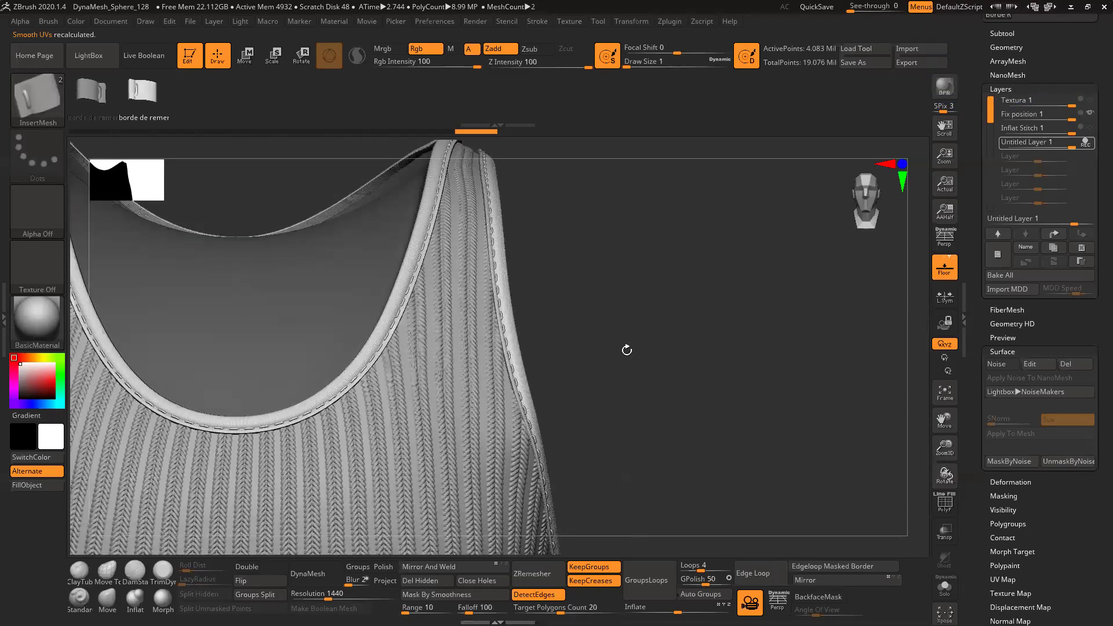
pyautogui.moveTo(620, 301); pyautogui.dragTo(678, 346)
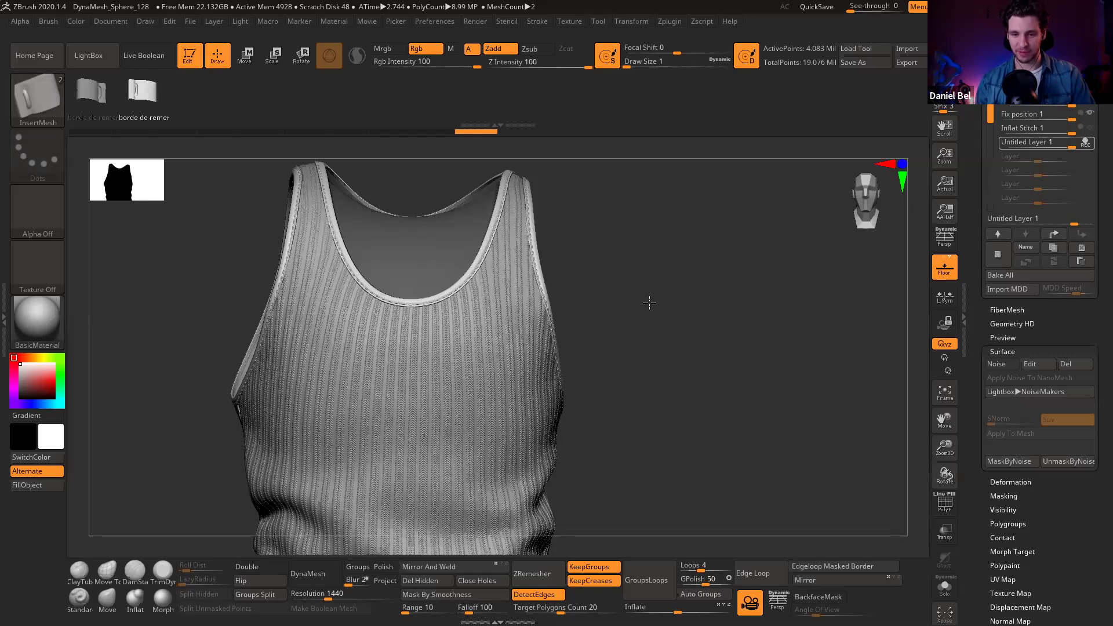
pyautogui.press('f')
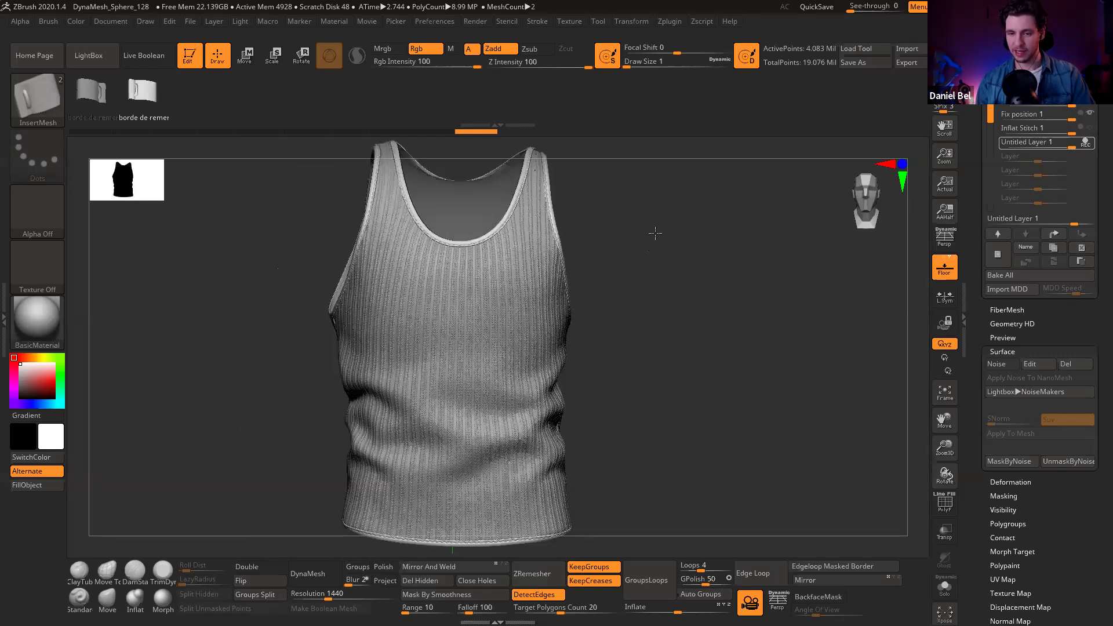
pyautogui.click(655, 233)
pyautogui.hotkey('ctrl', 'shift', 'z')
pyautogui.moveTo(663, 263); pyautogui.dragTo(659, 404)
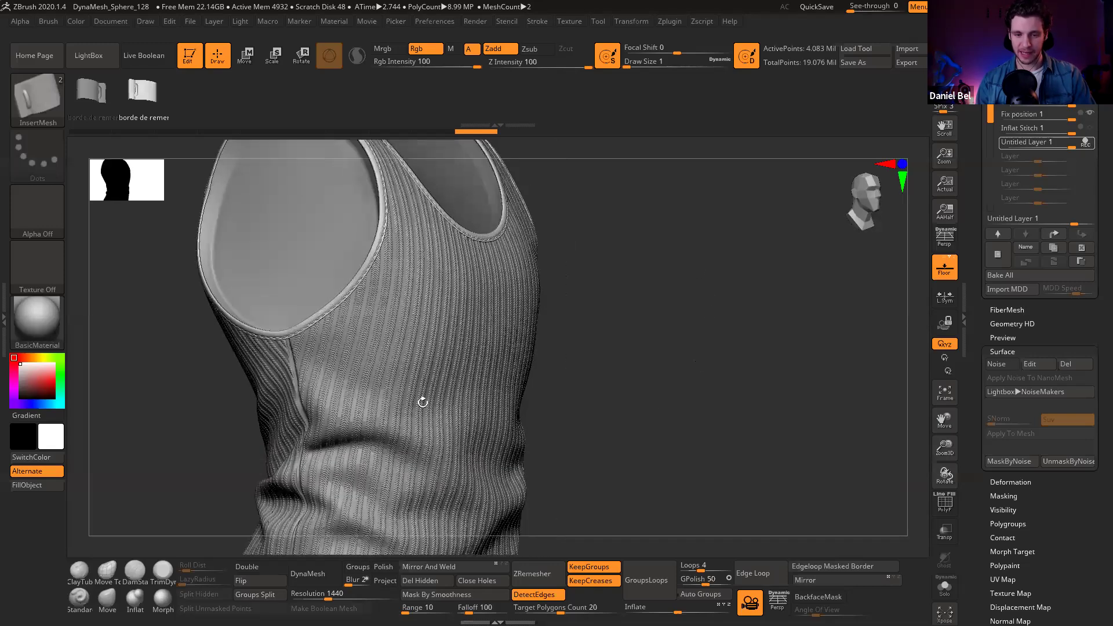
pyautogui.keyDown('alt'); pyautogui.moveTo(362, 350); pyautogui.dragTo(357, 248, button='right'); pyautogui.keyUp('alt')
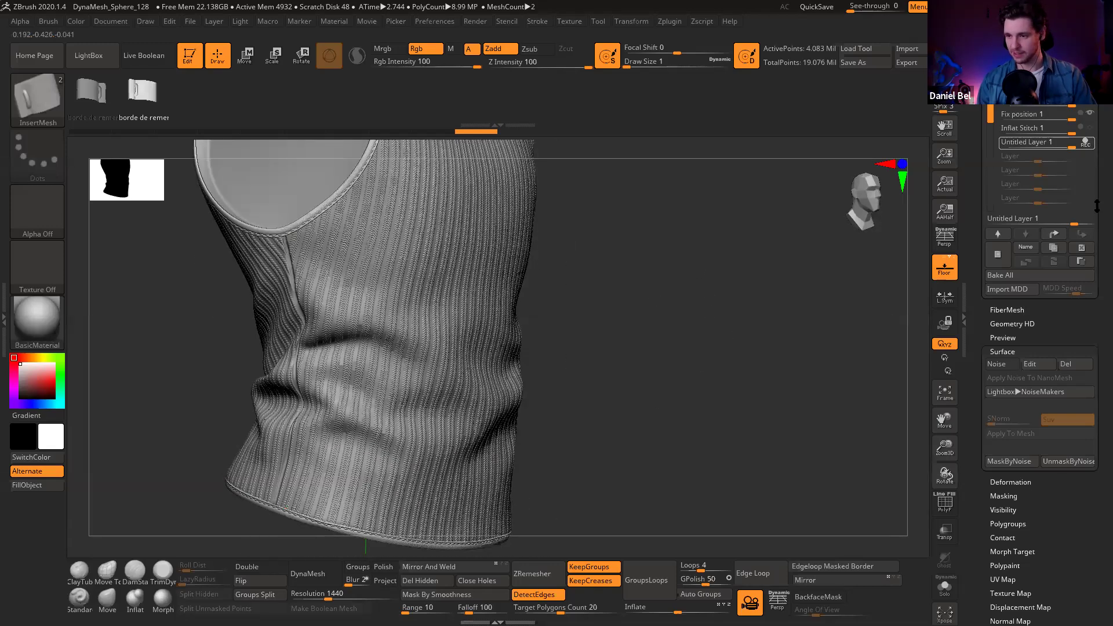
# Step: Select the Remera_Inicial subtool in the Ropa folder and show it alone with its polyframe displayed
pyautogui.moveTo(1096, 276); pyautogui.dragTo(1097, 295)
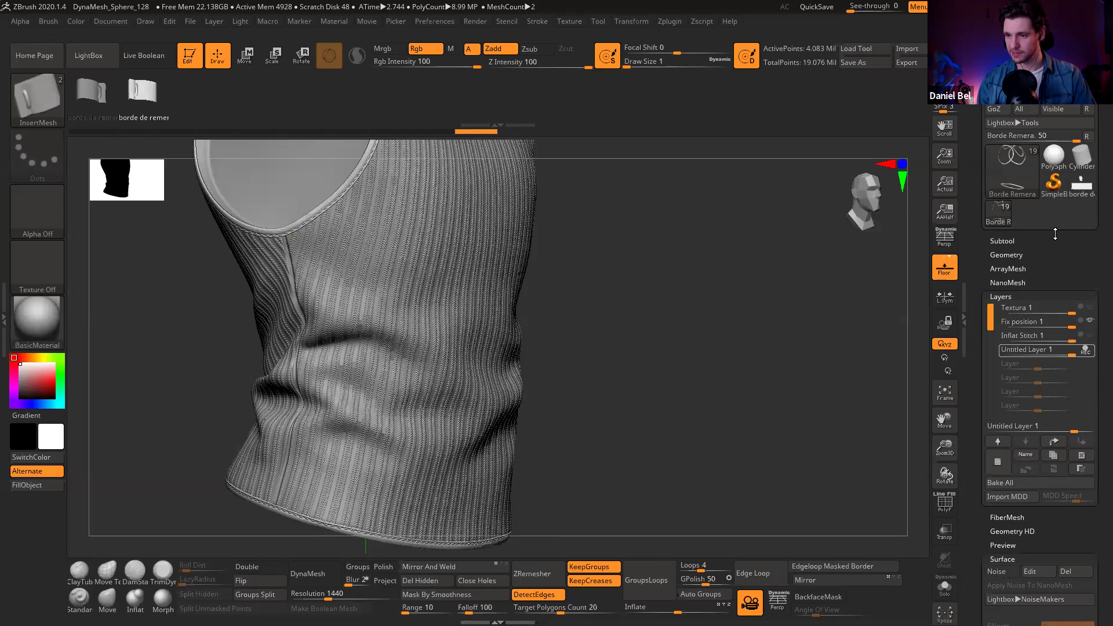
pyautogui.click(1031, 241)
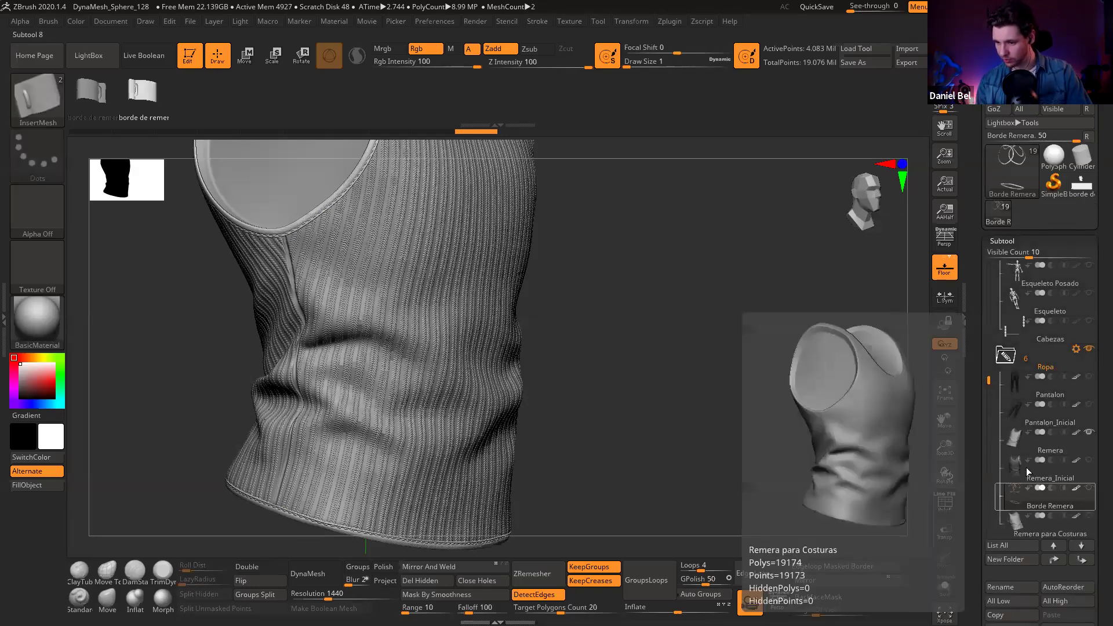
pyautogui.moveTo(1021, 443)
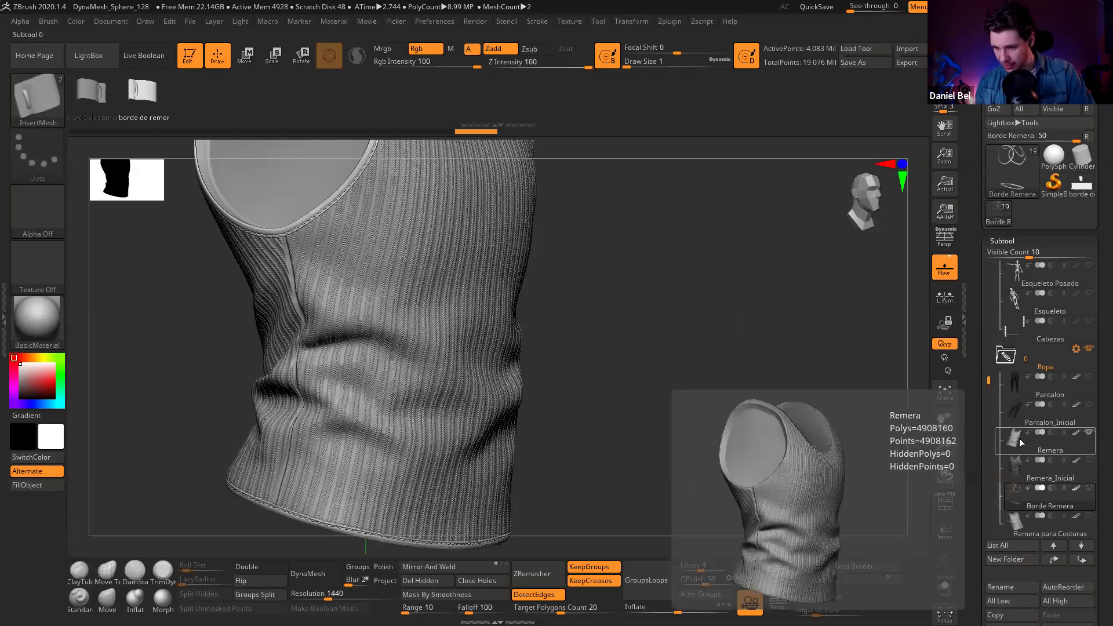
pyautogui.click(1016, 474)
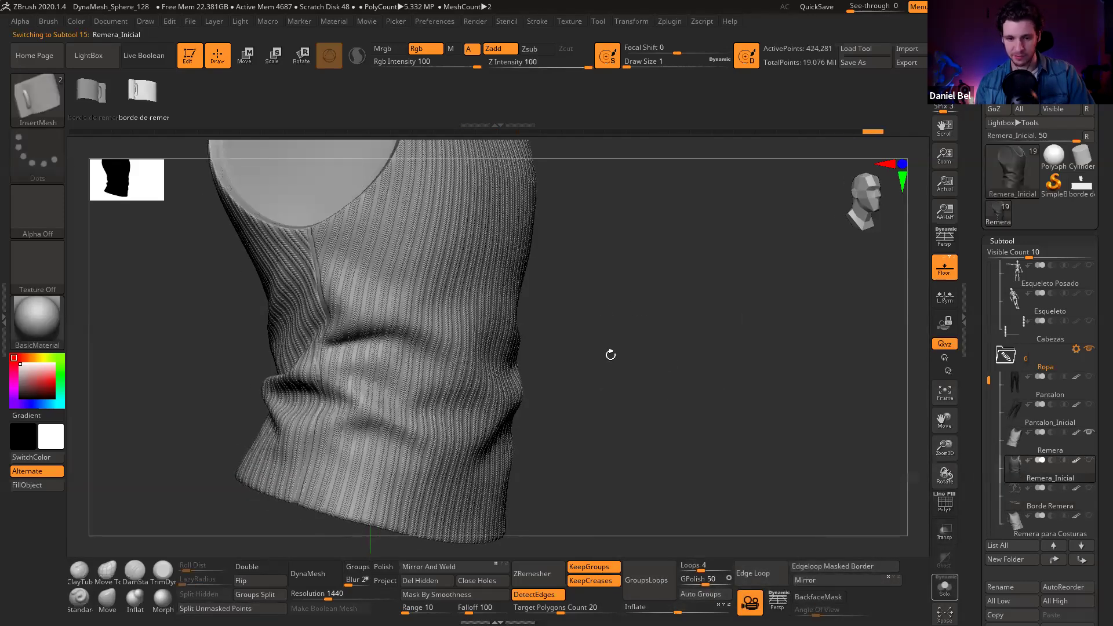
pyautogui.hotkey('shift', 'f')
pyautogui.press('ctrl')
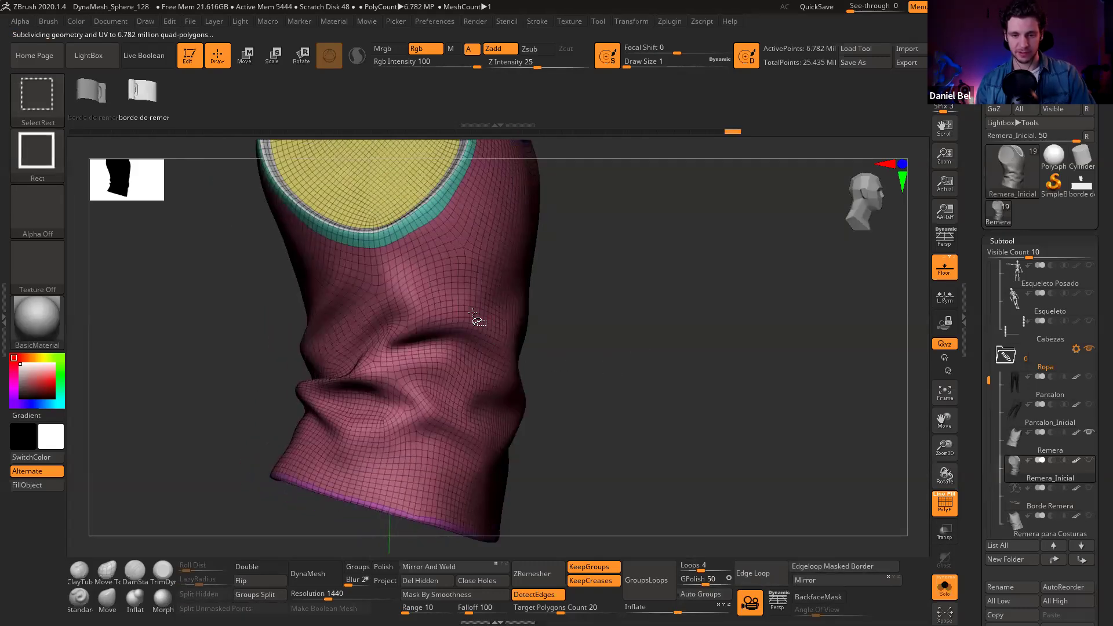
# Step: Step the Remera_Inicial mesh back through its undo history to the low-resolution stage with green and teal body polygroups
pyautogui.keyDown('ctrl'); pyautogui.keyDown('shift'); pyautogui.click(477, 318); pyautogui.keyUp('shift'); pyautogui.keyUp('ctrl')
pyautogui.hotkey('ctrl', 'z')
pyautogui.hotkey('ctrl', 'z')
pyautogui.hotkey('ctrl', 'z')
pyautogui.hotkey('ctrl', 'z')
pyautogui.hotkey('ctrl', 'z')
pyautogui.hotkey('ctrl', 'z')
pyautogui.hotkey('ctrl', 'z')
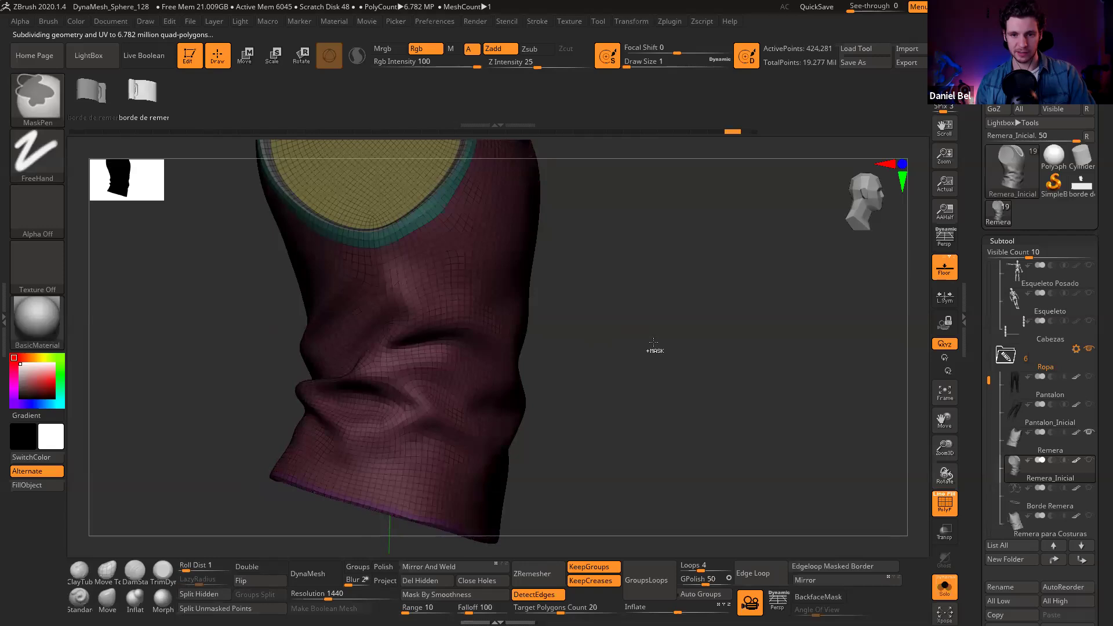
pyautogui.hotkey('ctrl', 'z')
pyautogui.hotkey('ctrl', 'z')
pyautogui.hotkey('ctrl', 'z')
pyautogui.hotkey('ctrl', 'z')
pyautogui.hotkey('ctrl', 'z')
pyautogui.hotkey('ctrl', 'z')
pyautogui.hotkey('ctrl', 'z')
pyautogui.hotkey('ctrl', 'z')
pyautogui.hotkey('ctrl', 'z')
pyautogui.hotkey('ctrl', 'z')
pyautogui.hotkey('ctrl', 'z')
pyautogui.hotkey('ctrl', 'z')
pyautogui.hotkey('ctrl', 'z')
pyautogui.hotkey('ctrl', 'z')
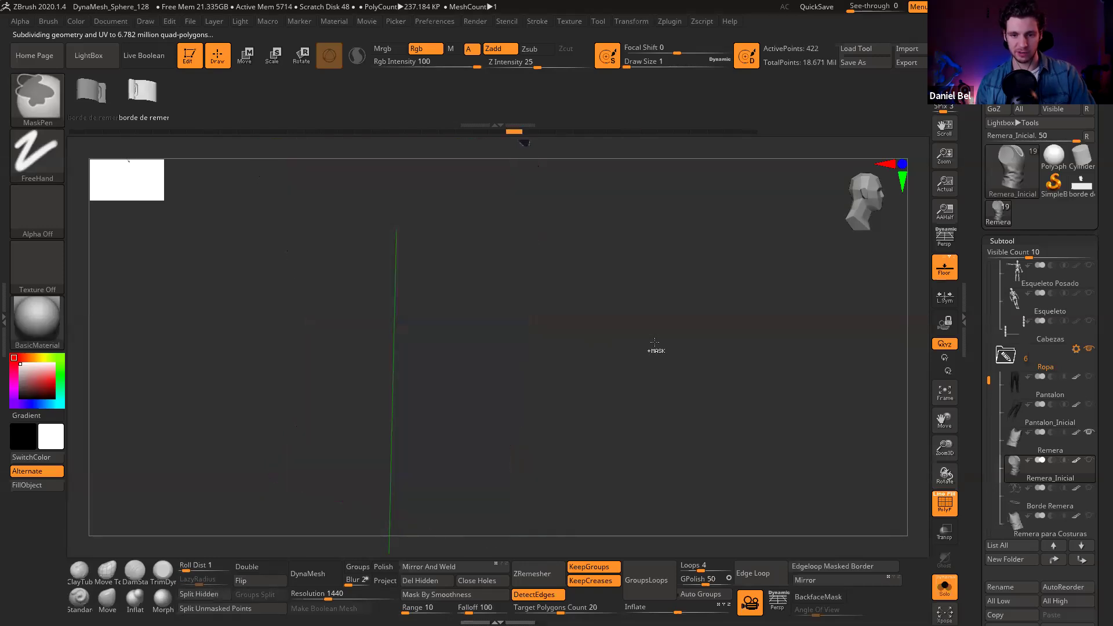
pyautogui.hotkey('ctrl', 'z')
pyautogui.hotkey('ctrl', 'z')
pyautogui.hotkey('ctrl', 'z')
pyautogui.hotkey('ctrl', 'z')
pyautogui.hotkey('ctrl', 'z')
pyautogui.hotkey('ctrl', 'z')
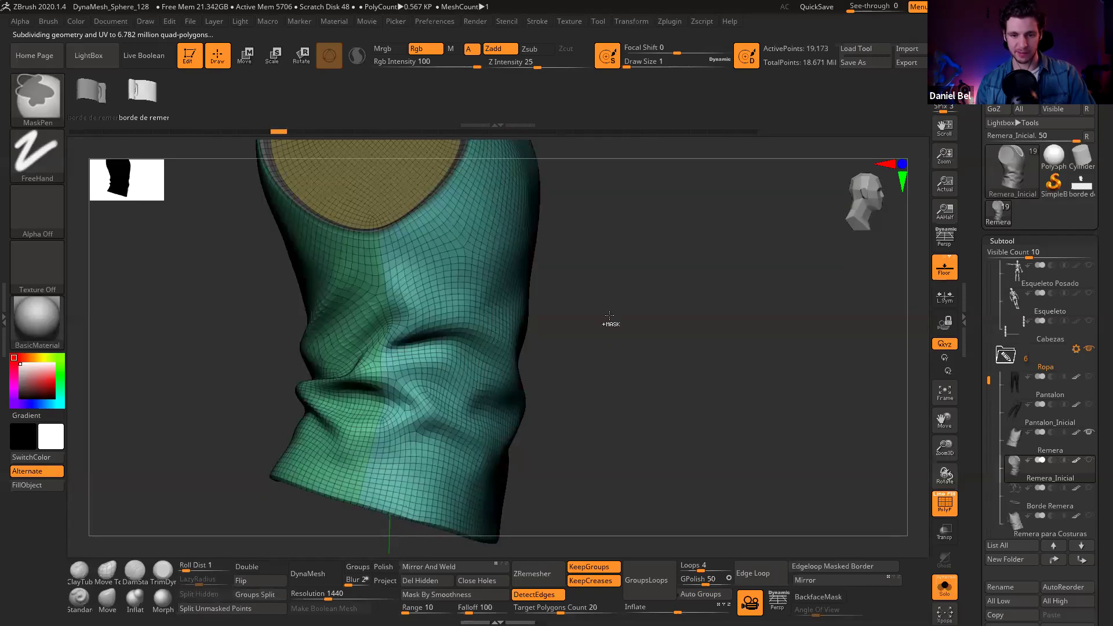
# Step: Try subdividing the low-resolution shirt mesh twice and undo the subdivisions
pyautogui.keyDown('ctrl'); pyautogui.keyDown('shift'); pyautogui.moveTo(597, 254); pyautogui.dragTo(671, 388); pyautogui.keyUp('shift'); pyautogui.keyUp('ctrl')
pyautogui.click(674, 435)
pyautogui.hotkey('ctrl', 'd')
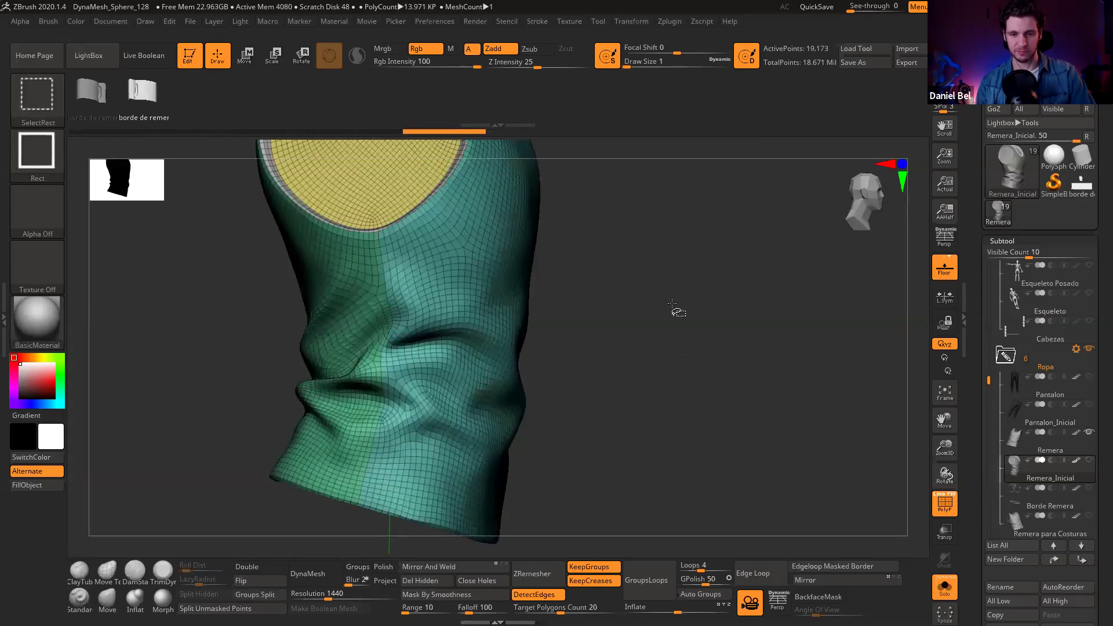
pyautogui.hotkey('ctrl', 'd')
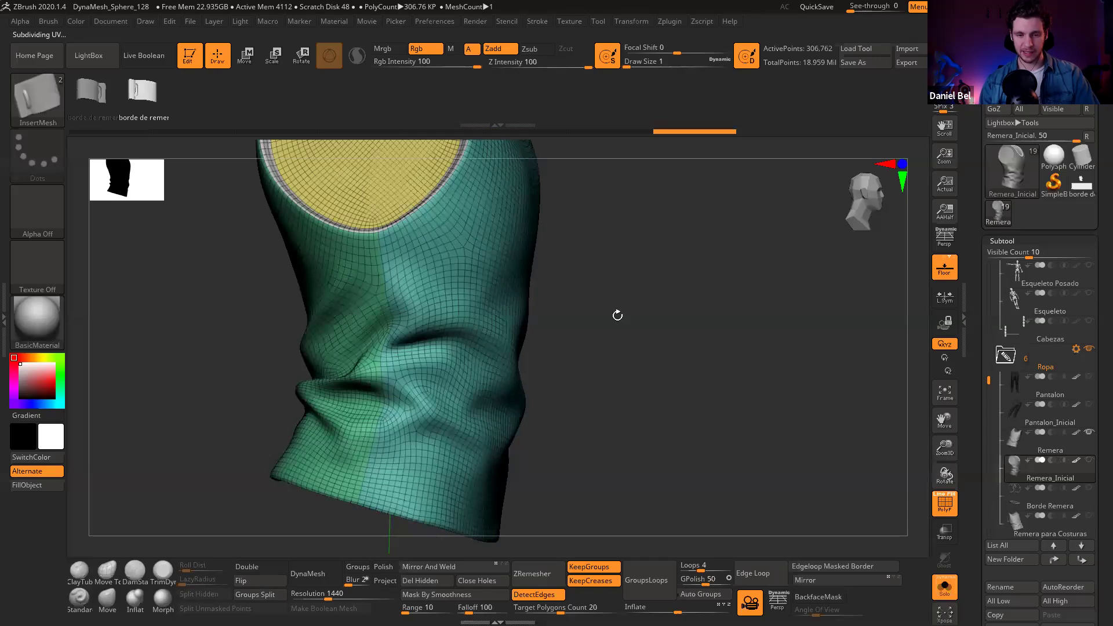
pyautogui.hotkey('ctrl', 'z')
pyautogui.hotkey('ctrl', 'z')
pyautogui.hotkey('ctrl', 'z')
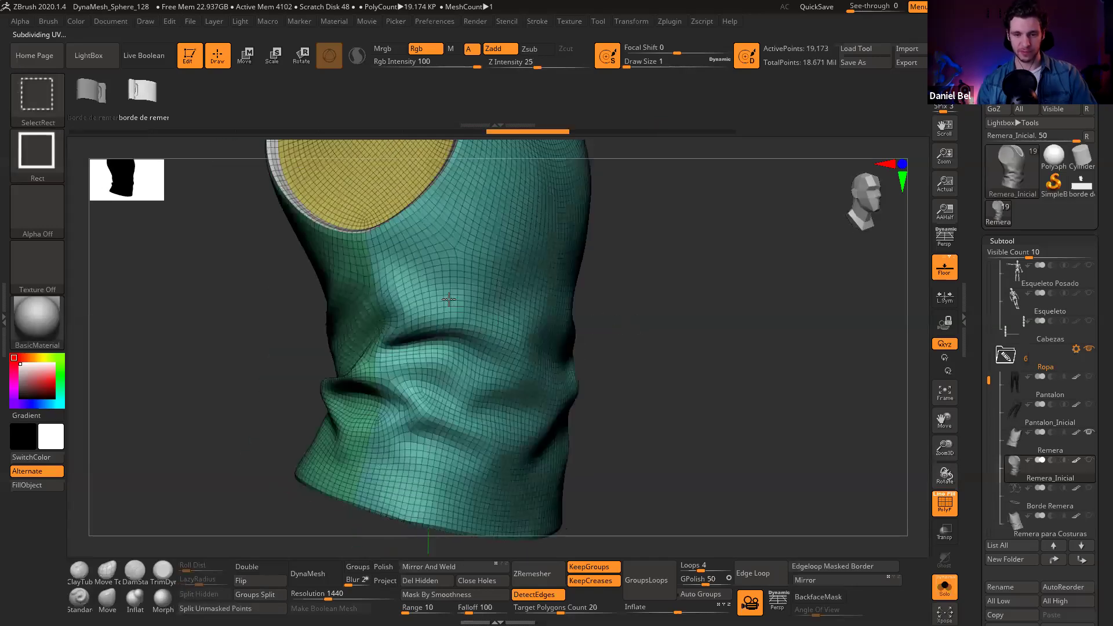
# Step: Step through the history of isolating and masking the shirt's front panel
pyautogui.hotkey('ctrl', 'shift', 'z')
pyautogui.hotkey('ctrl', 'shift', 'z')
pyautogui.hotkey('ctrl', 'shift', 'z')
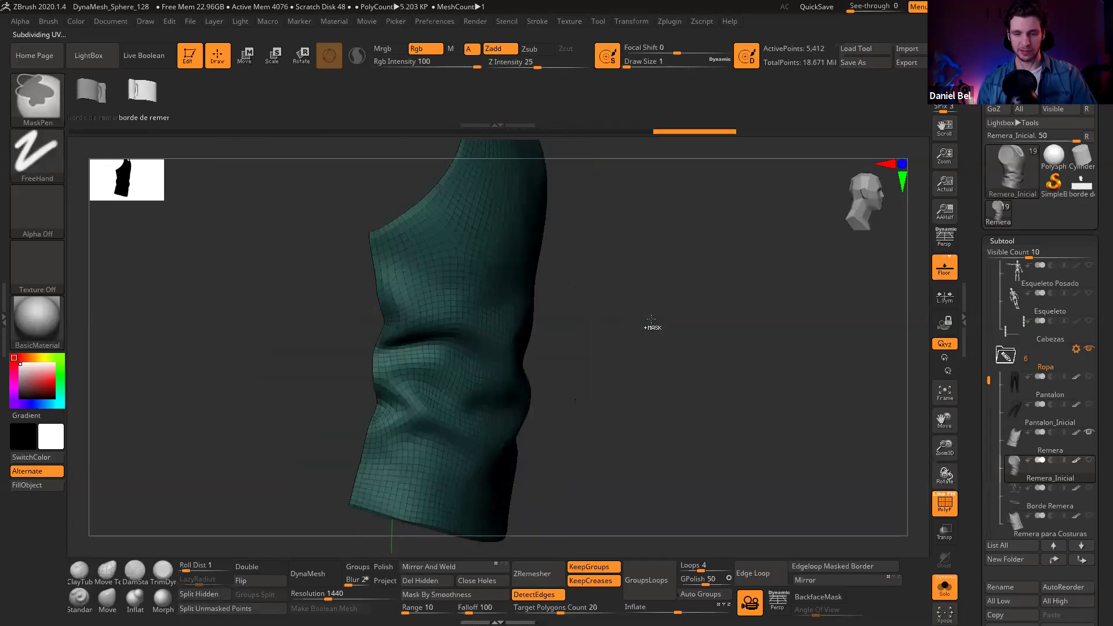
pyautogui.press('ctrl')
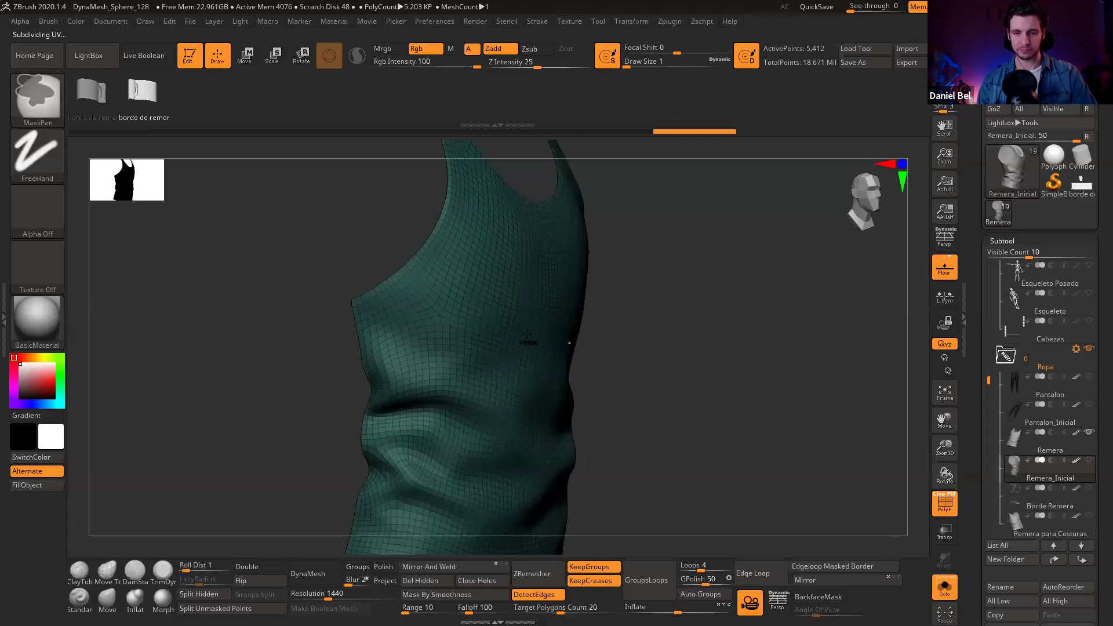
pyautogui.hotkey('ctrl', 'shift', 'z')
pyautogui.hotkey('ctrl', 'shift', 'z')
pyautogui.hotkey('ctrl', 'shift', 'z')
pyautogui.hotkey('ctrl', 'shift', 'z')
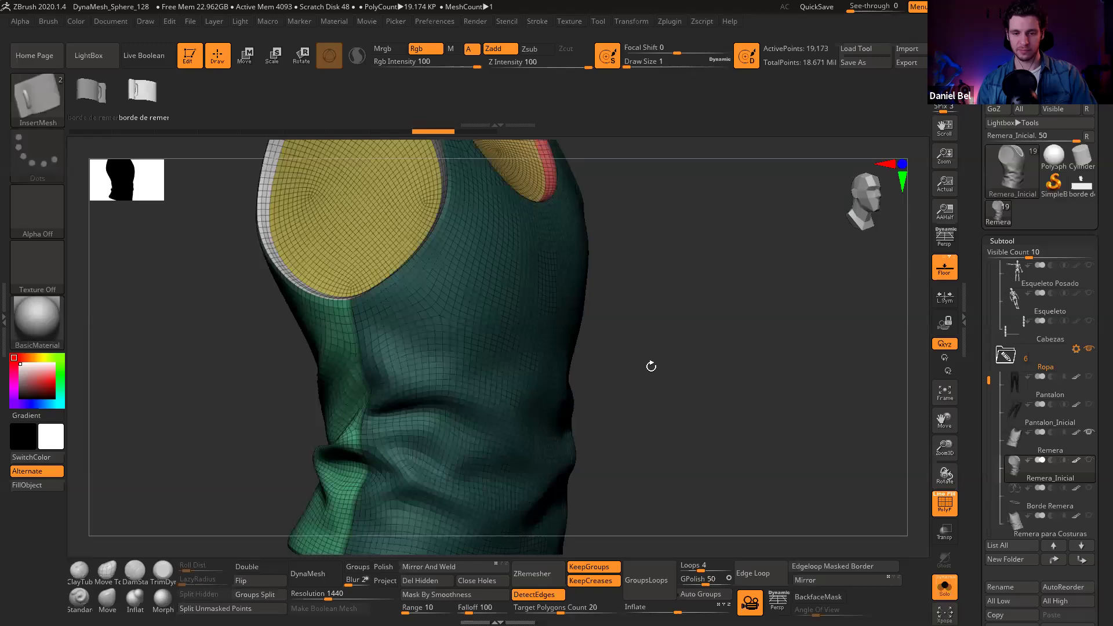
pyautogui.hotkey('ctrl', 'shift', 'z')
pyautogui.hotkey('ctrl', 'shift', 'z')
pyautogui.hotkey('ctrl', 'shift', 'z')
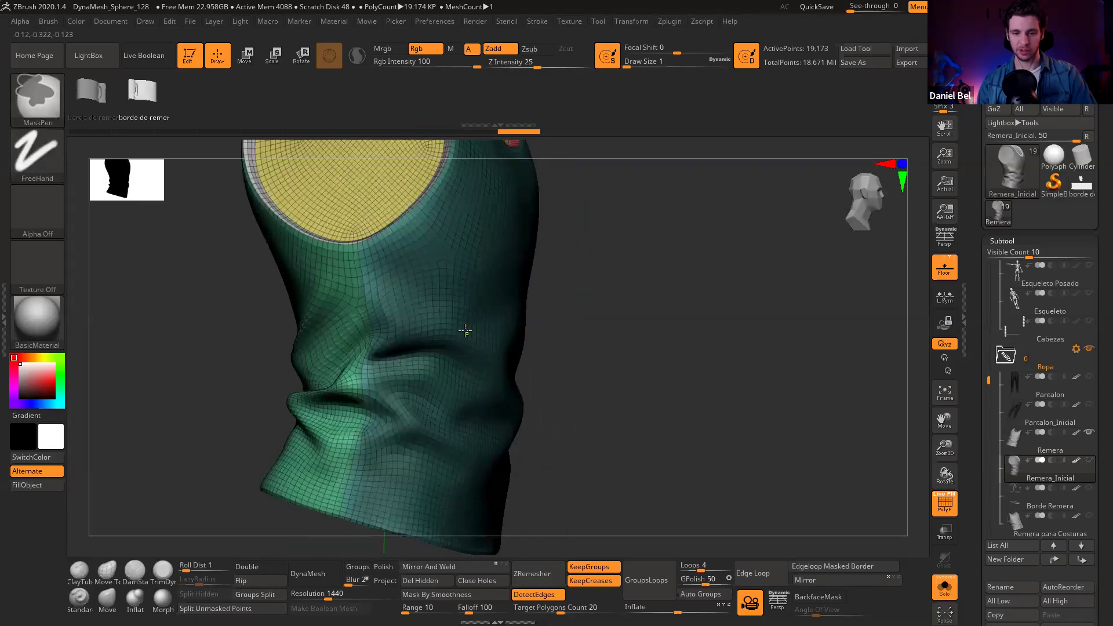
# Step: Step through the history of regrouping the front panel along the side seam, checking the adjacent states
pyautogui.hotkey('ctrl', 'shift', 'z')
pyautogui.hotkey('ctrl', 'shift', 'z')
pyautogui.hotkey('ctrl', 'shift', 'z')
pyautogui.hotkey('ctrl', 'shift', 'z')
pyautogui.hotkey('ctrl', 'shift', 'z')
pyautogui.hotkey('ctrl', 'shift', 'z')
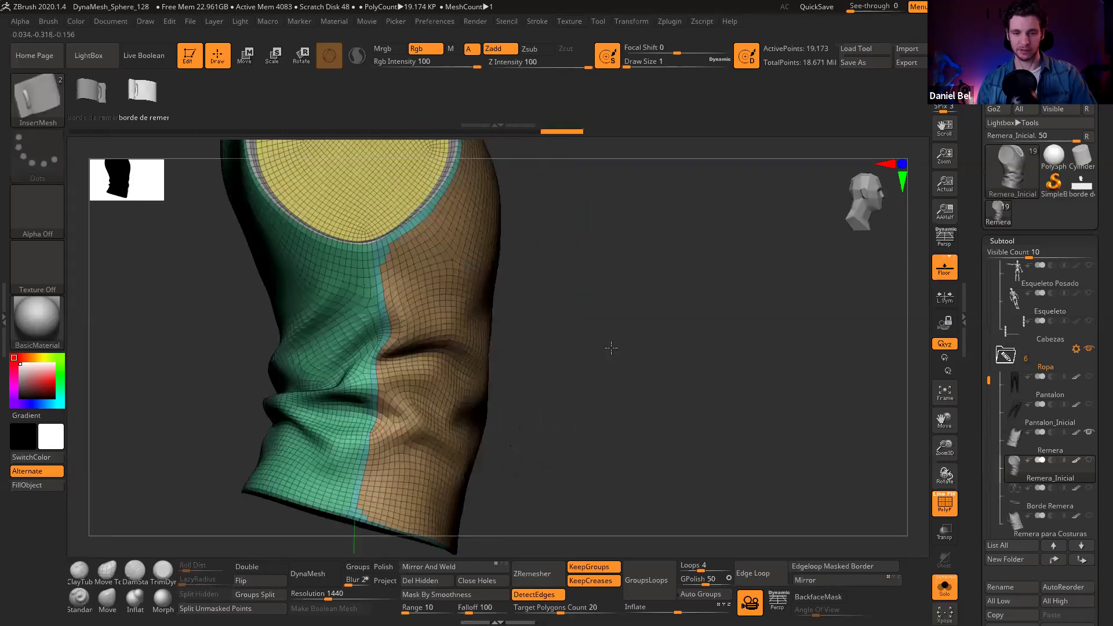
pyautogui.hotkey('ctrl', 'shift', 'z')
pyautogui.hotkey('ctrl', 'z')
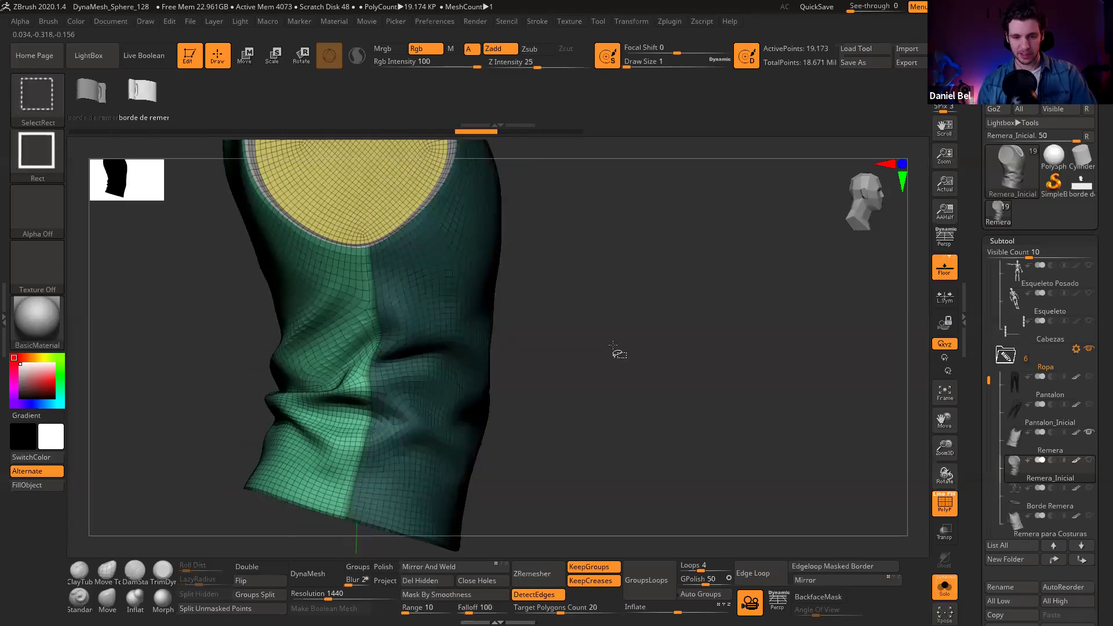
# Step: Advance the mesh history to the state where only the green and teal body panels are visible
pyautogui.hotkey('ctrl', 'shift', 'z')
pyautogui.hotkey('ctrl', 'shift', 'z')
pyautogui.hotkey('ctrl', 'shift', 'z')
pyautogui.hotkey('ctrl', 'shift', 'z')
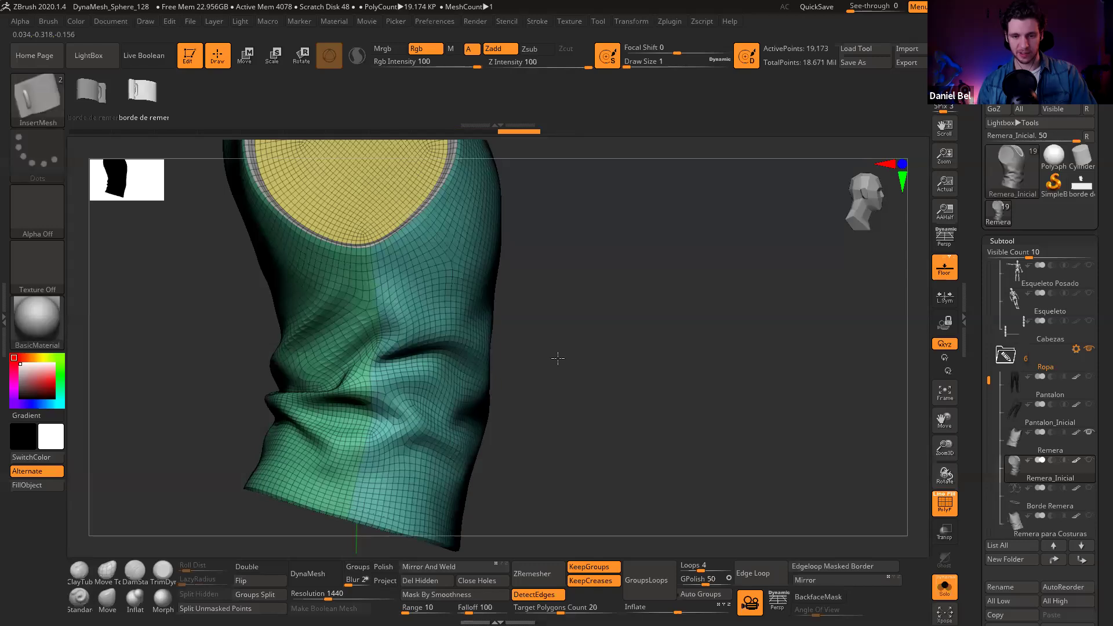
pyautogui.hotkey('ctrl', 'shift', 'z')
pyautogui.hotkey('ctrl', 'shift', 'z')
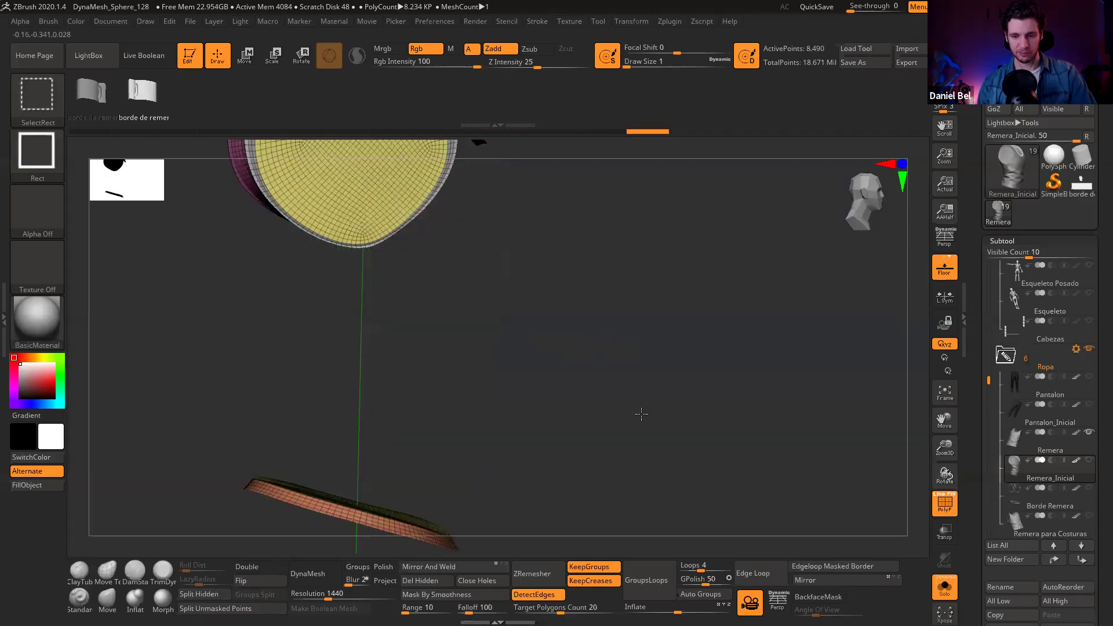
pyautogui.hotkey('ctrl', 'shift', 'z')
pyautogui.hotkey('ctrl', 'shift', 'z')
pyautogui.hotkey('ctrl', 'shift', 'z')
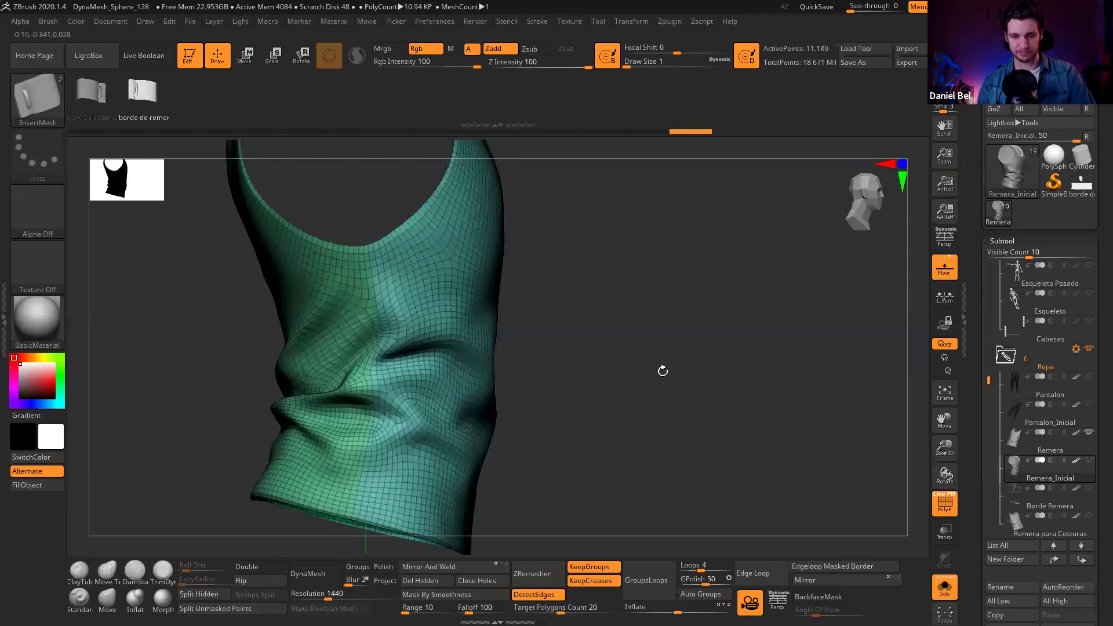
# Step: Examine the isolated shirt body from the side, around the armhole edge and side seam
pyautogui.moveTo(632, 357)
pyautogui.mouseDown()
pyautogui.moveTo(689, 340)
pyautogui.moveTo(664, 335)
pyautogui.moveTo(664, 350)
pyautogui.moveTo(641, 336)
pyautogui.moveTo(635, 375)
pyautogui.moveTo(659, 372)
pyautogui.moveTo(643, 367)
pyautogui.mouseUp()
pyautogui.moveTo(697, 311)
pyautogui.mouseDown()
pyautogui.moveTo(715, 330)
pyautogui.moveTo(701, 341)
pyautogui.mouseUp()
pyautogui.hotkey('ctrl', 'shift')
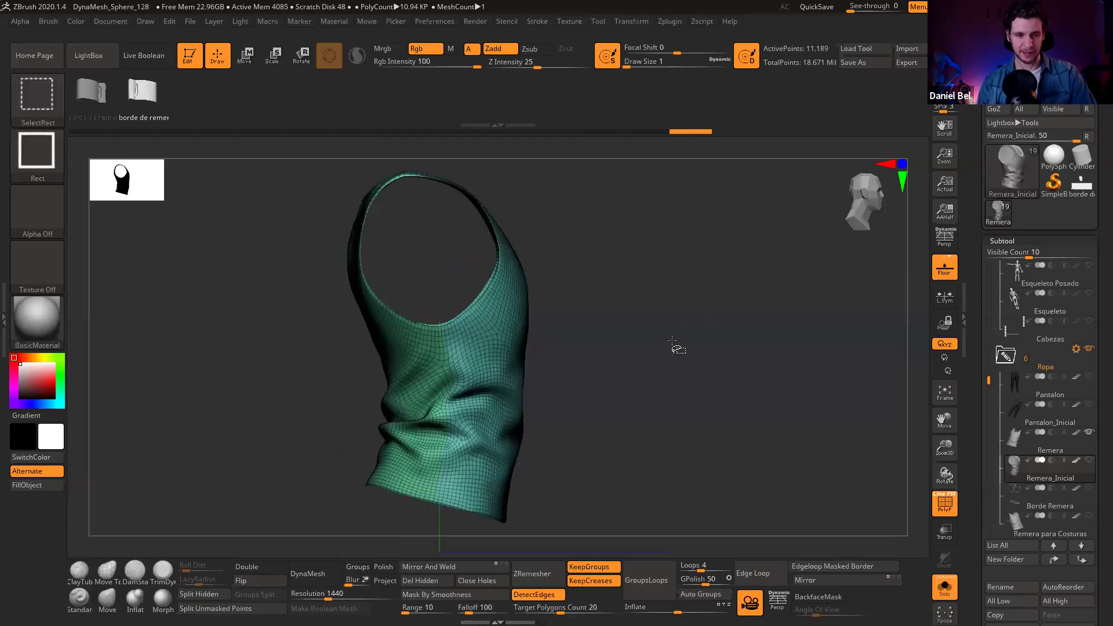
pyautogui.click(33, 91)
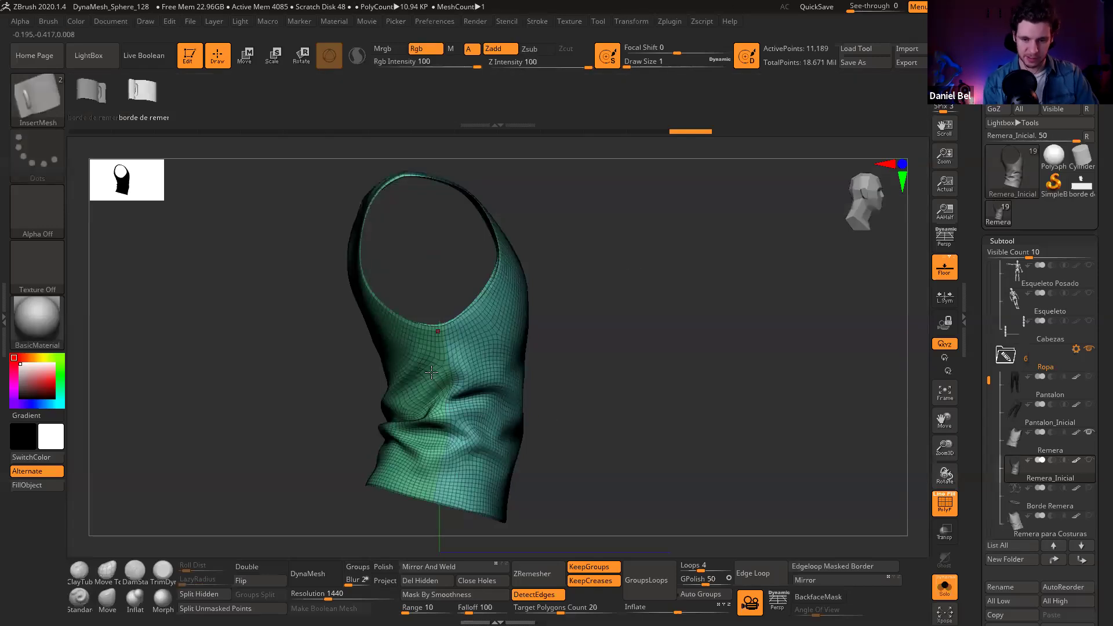
pyautogui.moveTo(450, 391); pyautogui.dragTo(449, 341, button='right')
pyautogui.moveTo(411, 257)
pyautogui.mouseDown(button='right')
pyautogui.moveTo(424, 305)
pyautogui.moveTo(380, 184)
pyautogui.mouseUp(button='right')
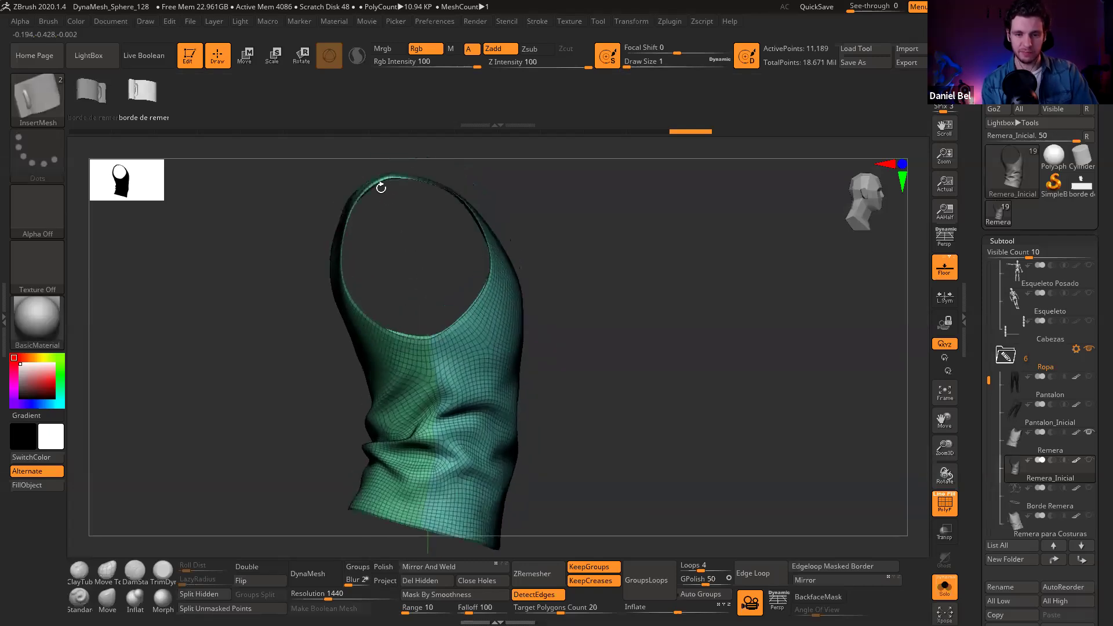
pyautogui.moveTo(392, 154)
pyautogui.keyDown('ctrl'); pyautogui.keyDown('shift'); pyautogui.mouseDown()
pyautogui.moveTo(443, 397)
pyautogui.moveTo(426, 522)
pyautogui.moveTo(415, 527)
pyautogui.mouseUp(); pyautogui.keyUp('shift'); pyautogui.keyUp('ctrl')
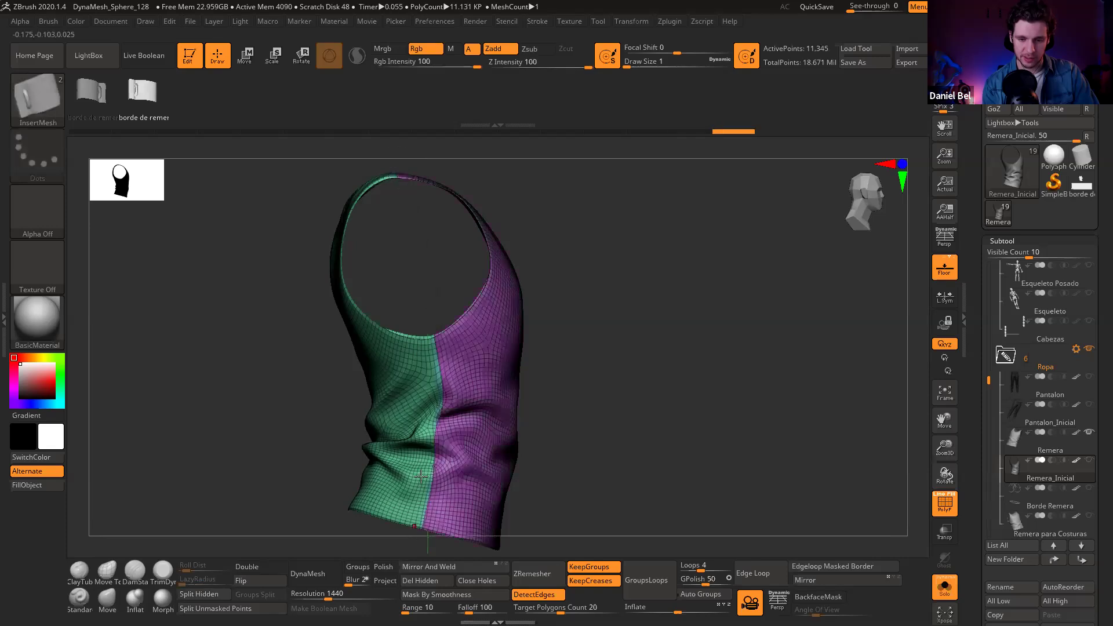
pyautogui.scroll(4, 446, 471)
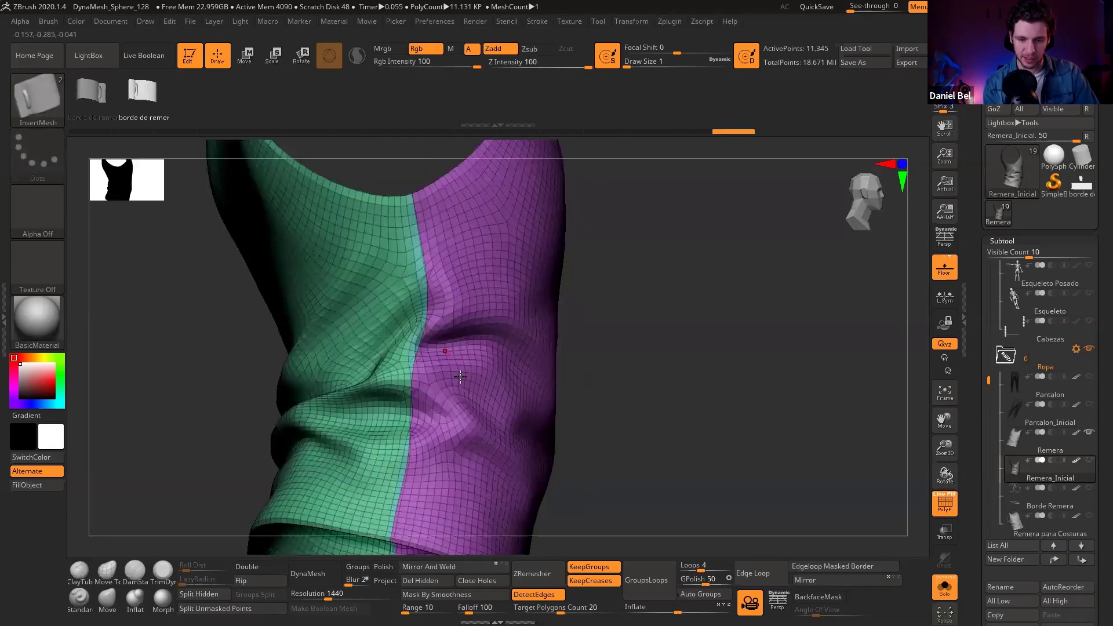
pyautogui.moveTo(441, 372); pyautogui.dragTo(425, 313, button='right')
pyautogui.hotkey('ctrl', 'z')
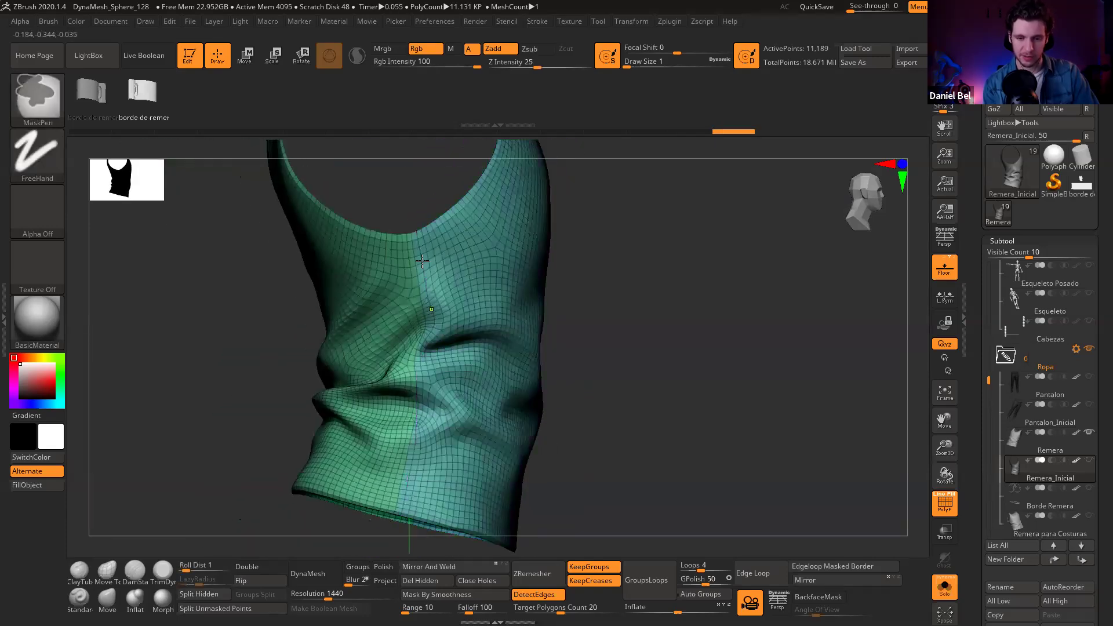
# Step: Isolate the green body panel, assign it a new polygroup, and show the teal panel again
pyautogui.keyDown('ctrl'); pyautogui.keyDown('alt'); pyautogui.keyDown('shift'); pyautogui.click(455, 297); pyautogui.keyUp('shift'); pyautogui.keyUp('alt'); pyautogui.keyUp('ctrl')
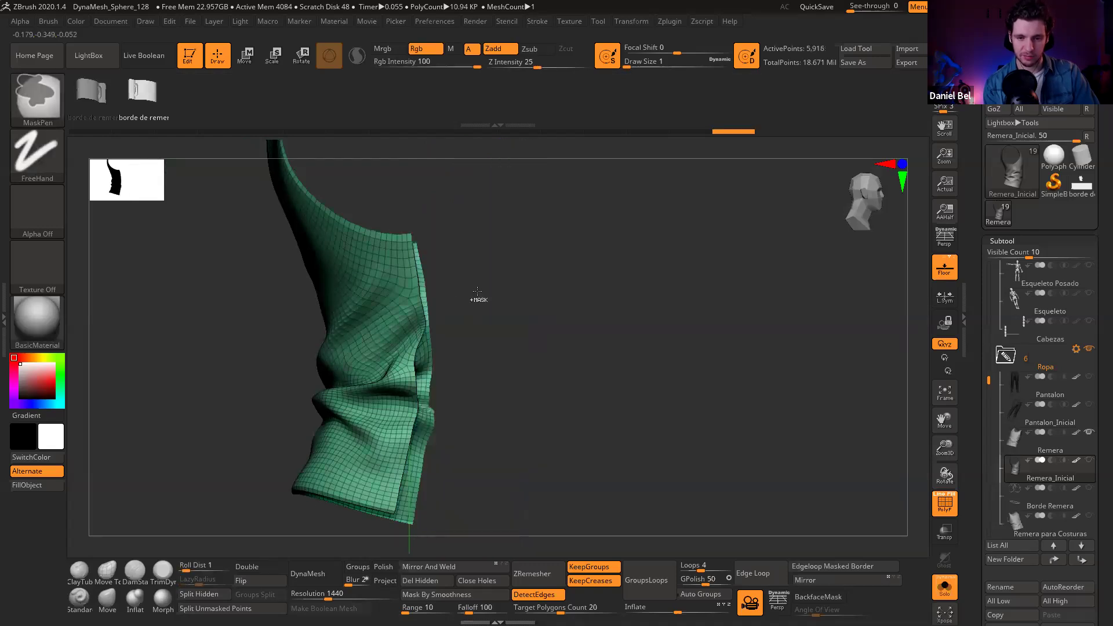
pyautogui.hotkey('ctrl', 'w')
pyautogui.keyDown('ctrl'); pyautogui.keyDown('shift'); pyautogui.click(515, 294); pyautogui.keyUp('shift'); pyautogui.keyUp('ctrl')
pyautogui.keyDown('ctrl'); pyautogui.keyDown('alt'); pyautogui.keyDown('shift'); pyautogui.click(420, 214); pyautogui.keyUp('shift'); pyautogui.keyUp('alt'); pyautogui.keyUp('ctrl')
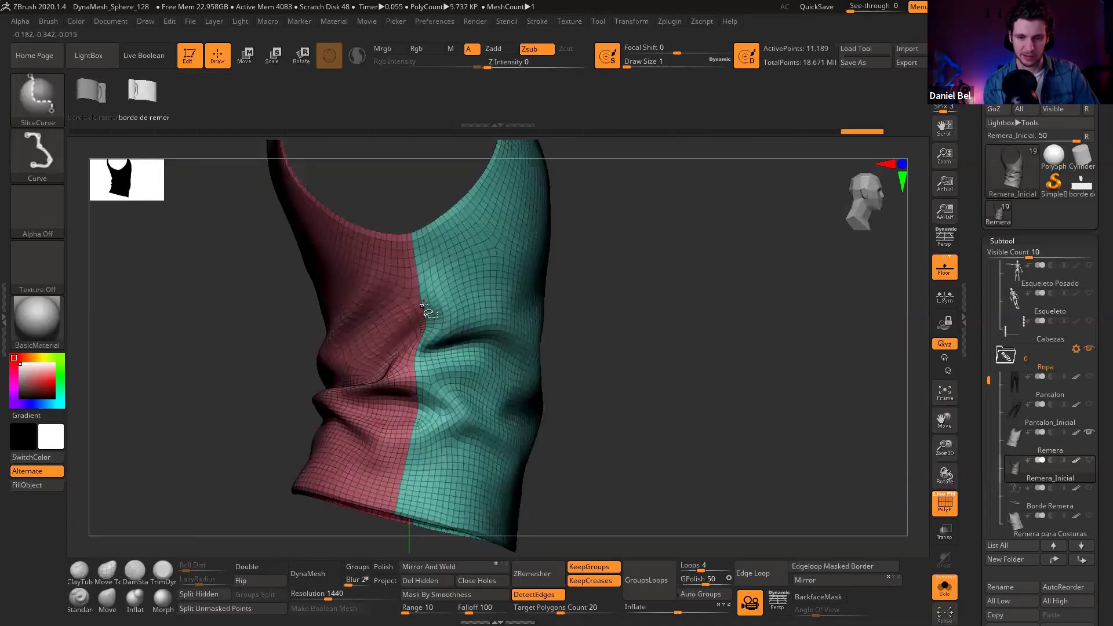
# Step: Slice a narrow seam strip along the boundary between the two body panels, from the armhole down to the hem
pyautogui.keyDown('ctrl'); pyautogui.keyDown('shift'); pyautogui.moveTo(411, 202); pyautogui.dragTo(422, 352); pyautogui.keyUp('shift'); pyautogui.keyUp('ctrl')
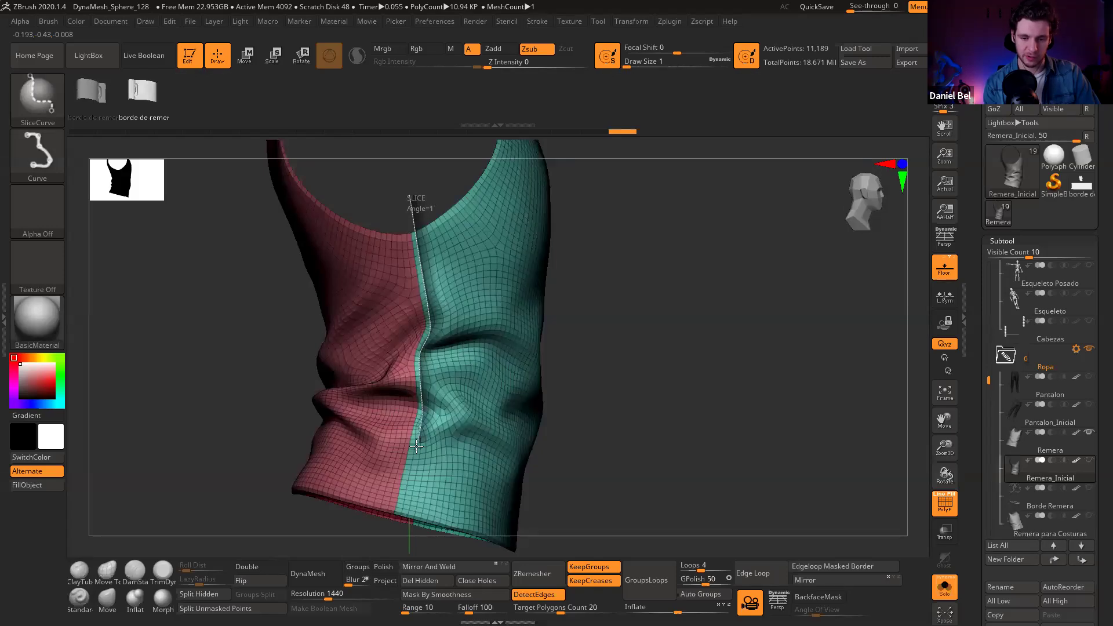
pyautogui.keyDown('ctrl'); pyautogui.keyDown('shift'); pyautogui.moveTo(413, 444); pyautogui.dragTo(394, 536); pyautogui.keyUp('shift'); pyautogui.keyUp('ctrl')
pyautogui.keyDown('ctrl'); pyautogui.moveTo(425, 326); pyautogui.dragTo(434, 302, button='right'); pyautogui.keyUp('ctrl')
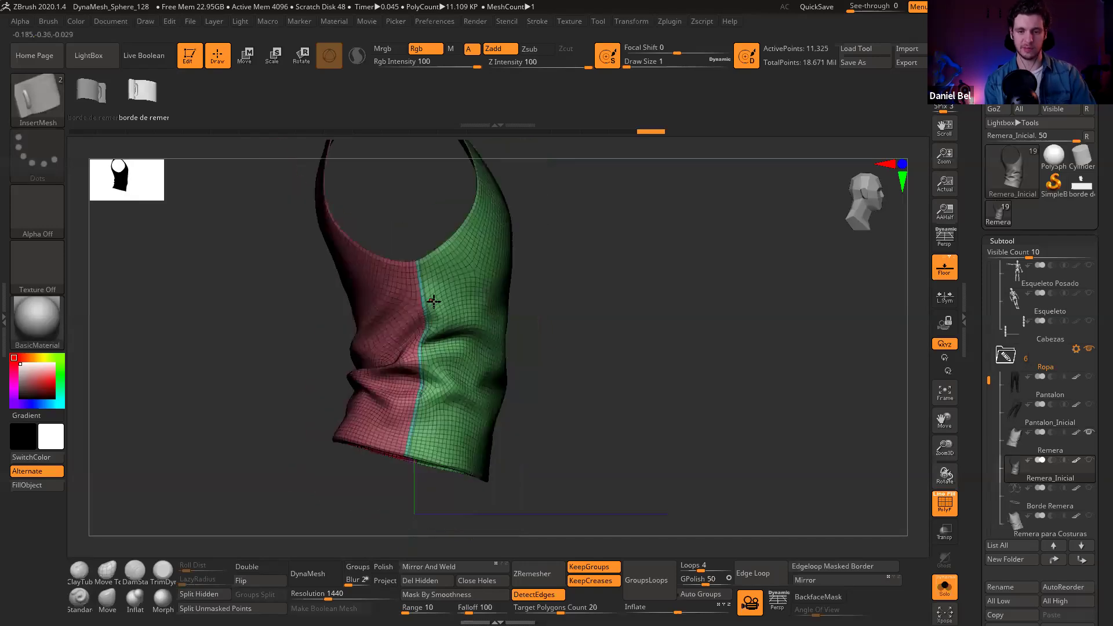
# Step: Unhide the whole shirt mesh and subdivide it three times with the polyframe turned off
pyautogui.keyDown('ctrl'); pyautogui.keyDown('shift'); pyautogui.click(654, 311); pyautogui.keyUp('shift'); pyautogui.keyUp('ctrl')
pyautogui.press('d')
pyautogui.click(640, 328)
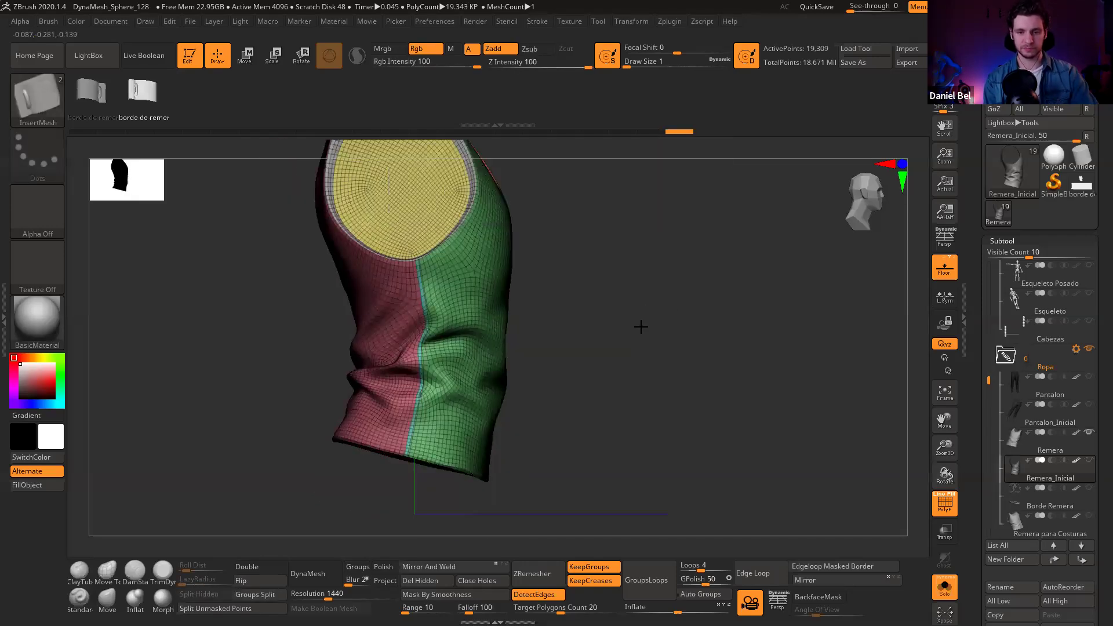
pyautogui.hotkey('ctrl', 'd')
pyautogui.hotkey('ctrl', 'd')
pyautogui.hotkey('ctrl', 'd')
pyautogui.hotkey('shift', 'f')
pyautogui.keyDown('ctrl'); pyautogui.moveTo(433, 302); pyautogui.dragTo(435, 316, button='right'); pyautogui.keyUp('ctrl')
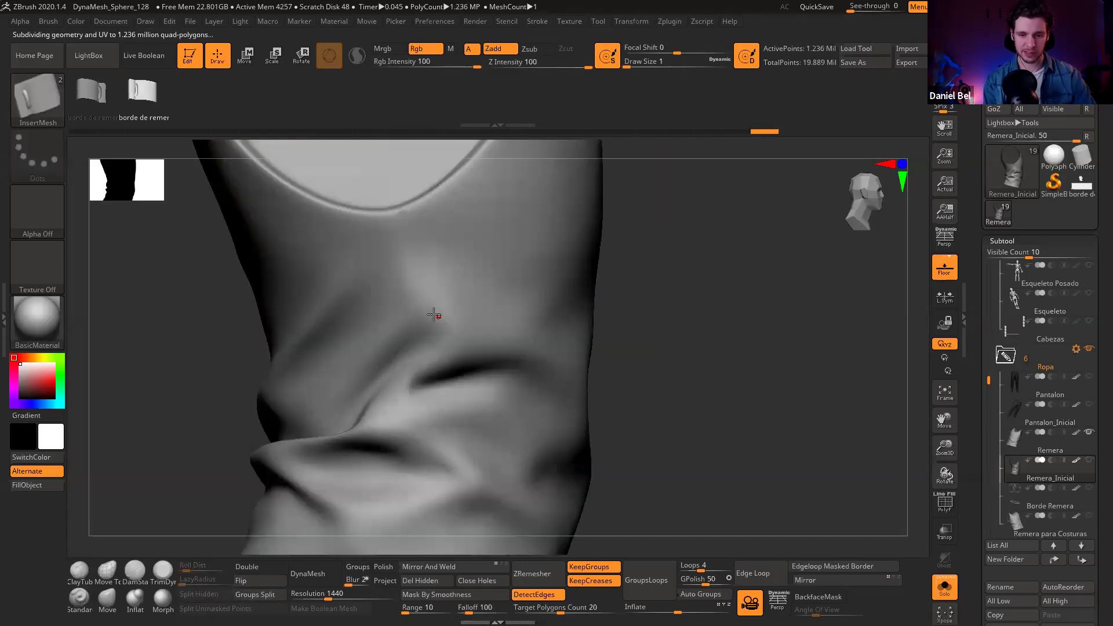
# Step: Mask everything except the side seam strip, and apply the Inflate deformation to raise the strip
pyautogui.press('r')
pyautogui.keyDown('ctrl'); pyautogui.click(413, 306); pyautogui.keyUp('ctrl')
pyautogui.press('q')
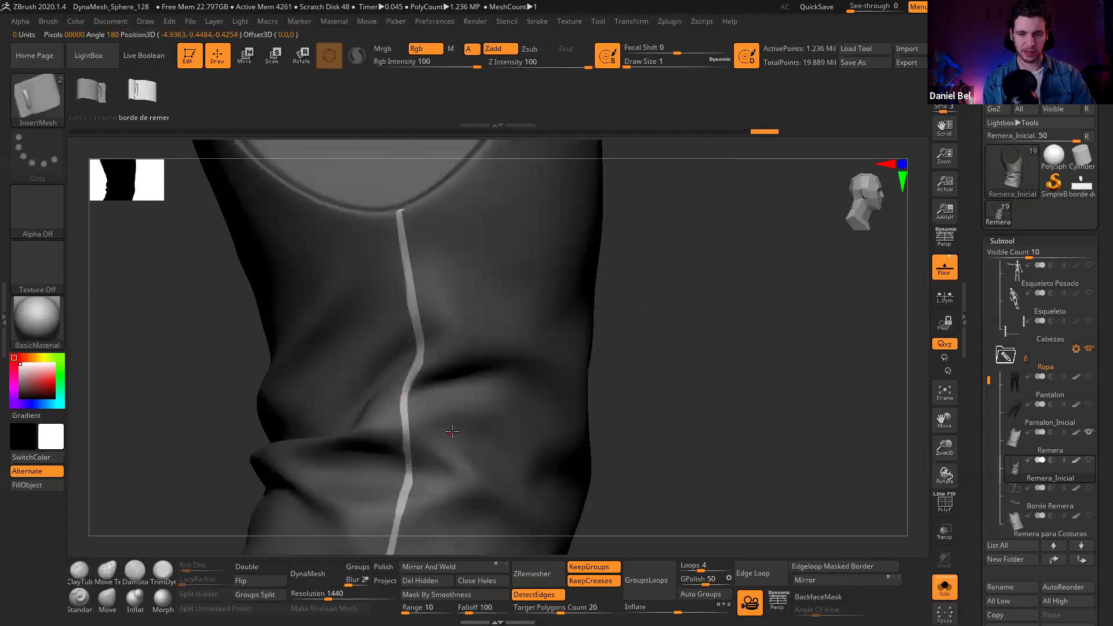
pyautogui.keyDown('alt'); pyautogui.moveTo(449, 431); pyautogui.dragTo(433, 371, button='right'); pyautogui.keyUp('alt')
pyautogui.keyDown('ctrl'); pyautogui.click(610, 300); pyautogui.keyUp('ctrl')
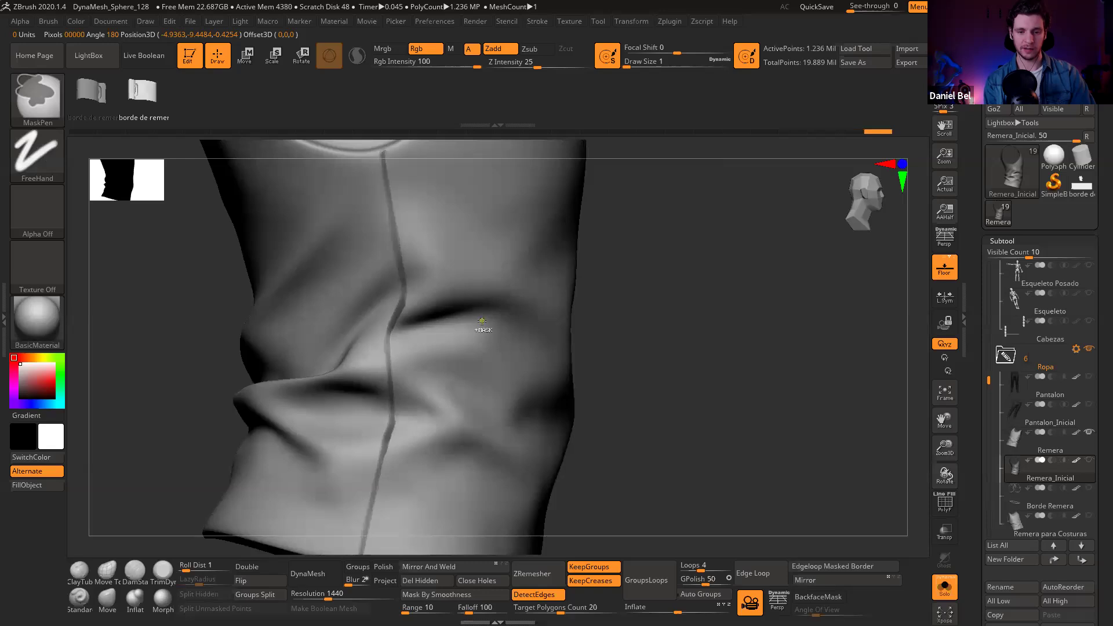
pyautogui.keyDown('ctrl'); pyautogui.click(682, 319); pyautogui.keyUp('ctrl')
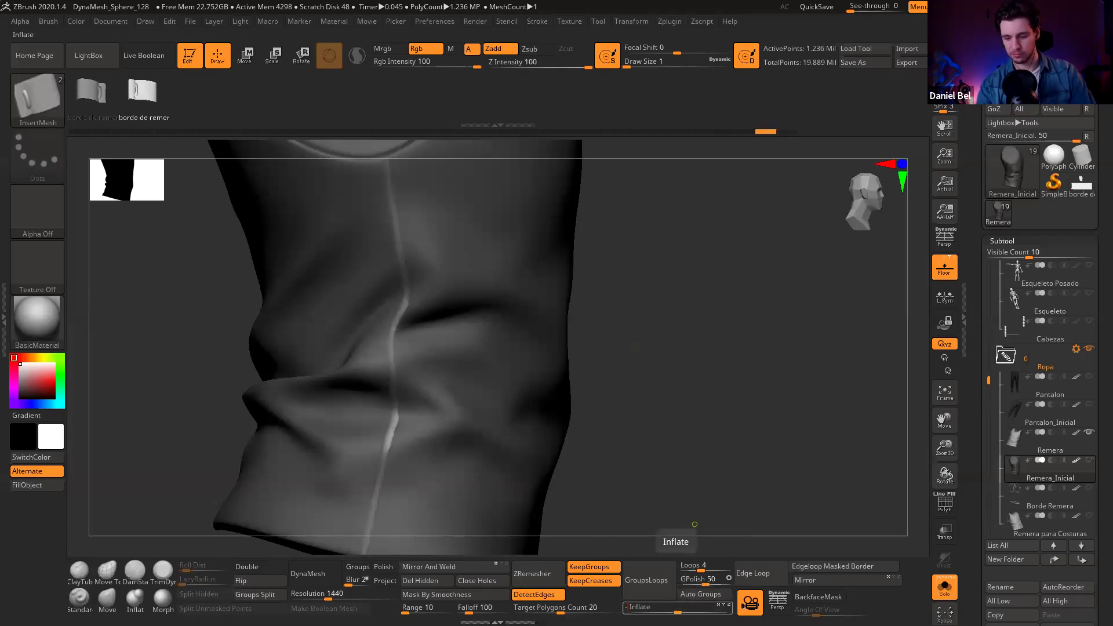
pyautogui.press('Return')
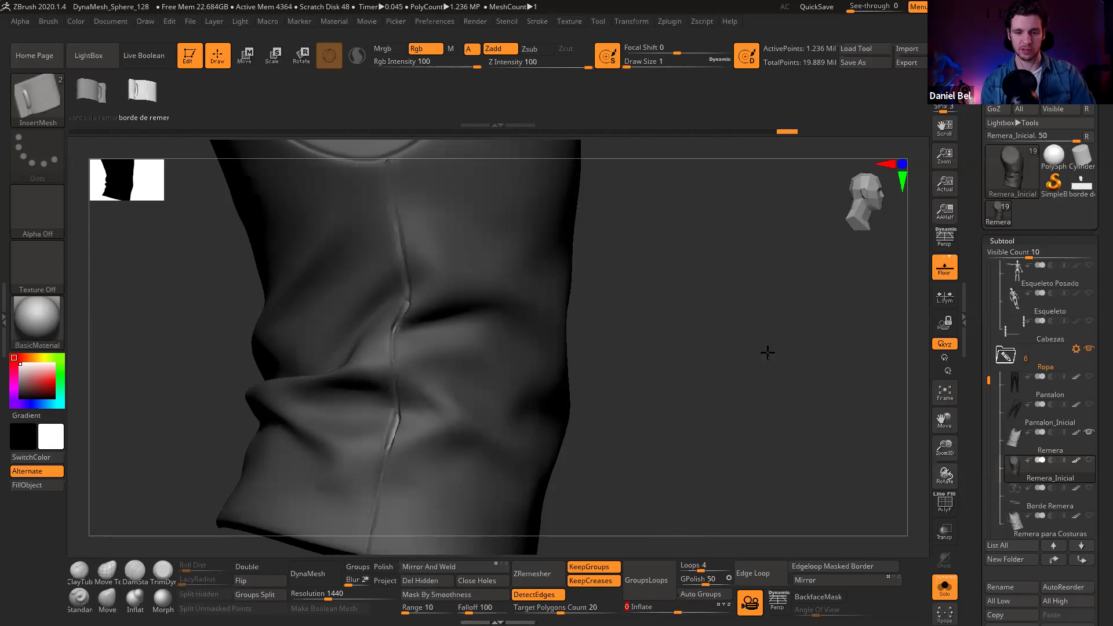
# Step: Set the brush draw size to 20 and inspect the inflated side seam between the armhole and hem
pyautogui.moveTo(767, 350); pyautogui.dragTo(672, 383)
pyautogui.press('s')
pyautogui.press('shift')
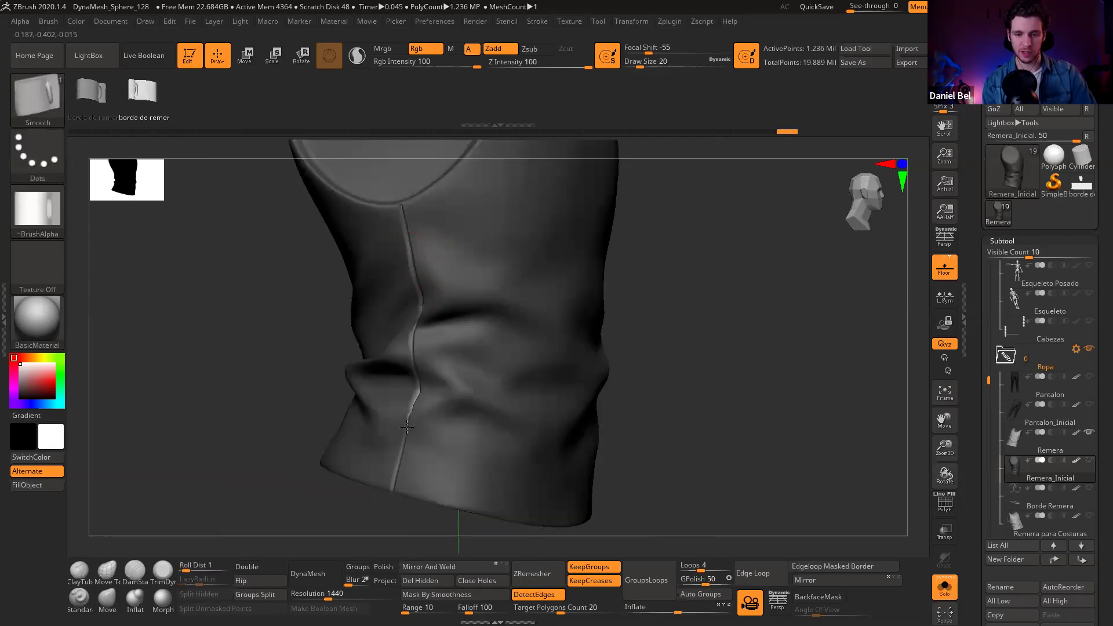
pyautogui.moveTo(667, 305)
pyautogui.mouseDown()
pyautogui.moveTo(718, 313)
pyautogui.moveTo(708, 298)
pyautogui.moveTo(680, 320)
pyautogui.moveTo(682, 335)
pyautogui.moveTo(666, 323)
pyautogui.moveTo(751, 306)
pyautogui.moveTo(747, 316)
pyautogui.moveTo(639, 326)
pyautogui.mouseUp()
pyautogui.keyDown('ctrl'); pyautogui.moveTo(725, 352); pyautogui.dragTo(711, 329, button='right'); pyautogui.keyUp('ctrl')
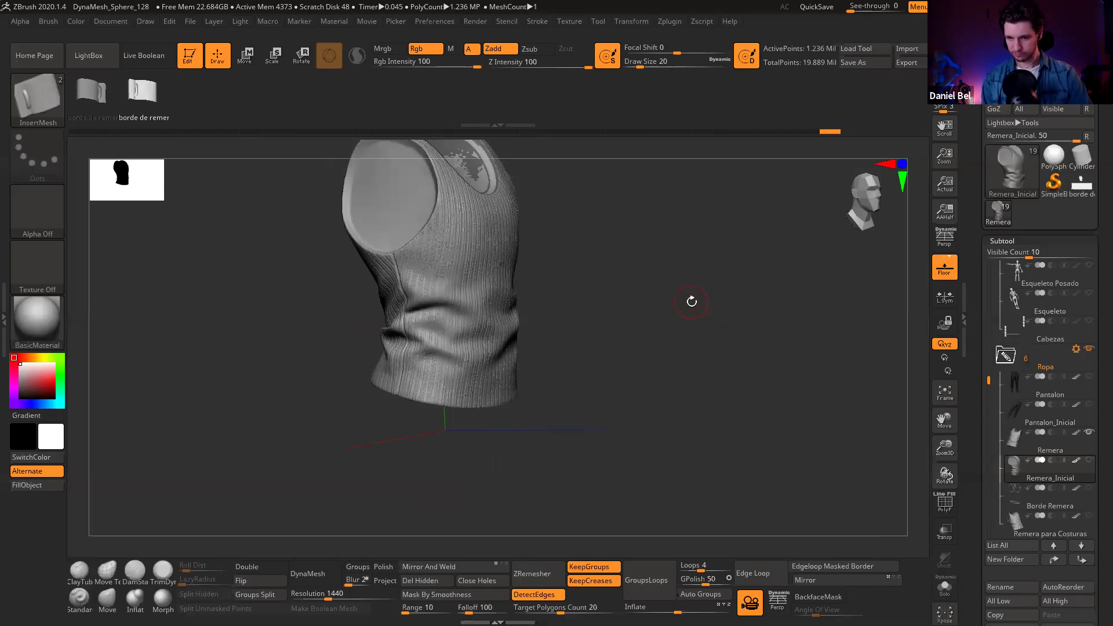
# Step: Select the Wacom_008 body subtool with all the other subtools hidden, and expand the Brazalete folder
pyautogui.moveTo(986, 375); pyautogui.dragTo(972, 254)
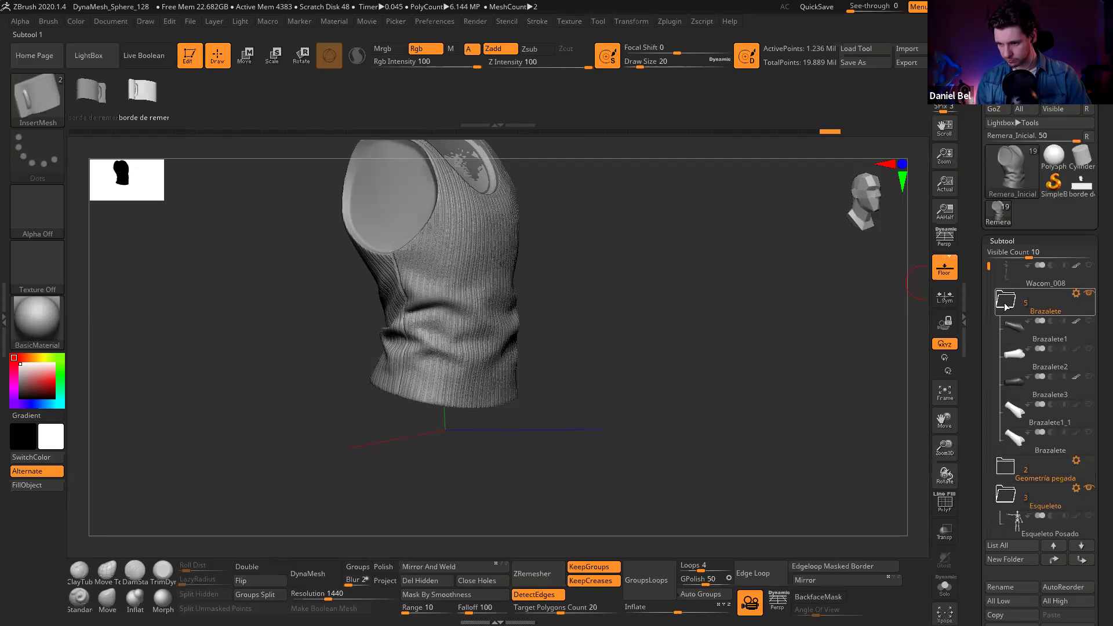
pyautogui.moveTo(1005, 303)
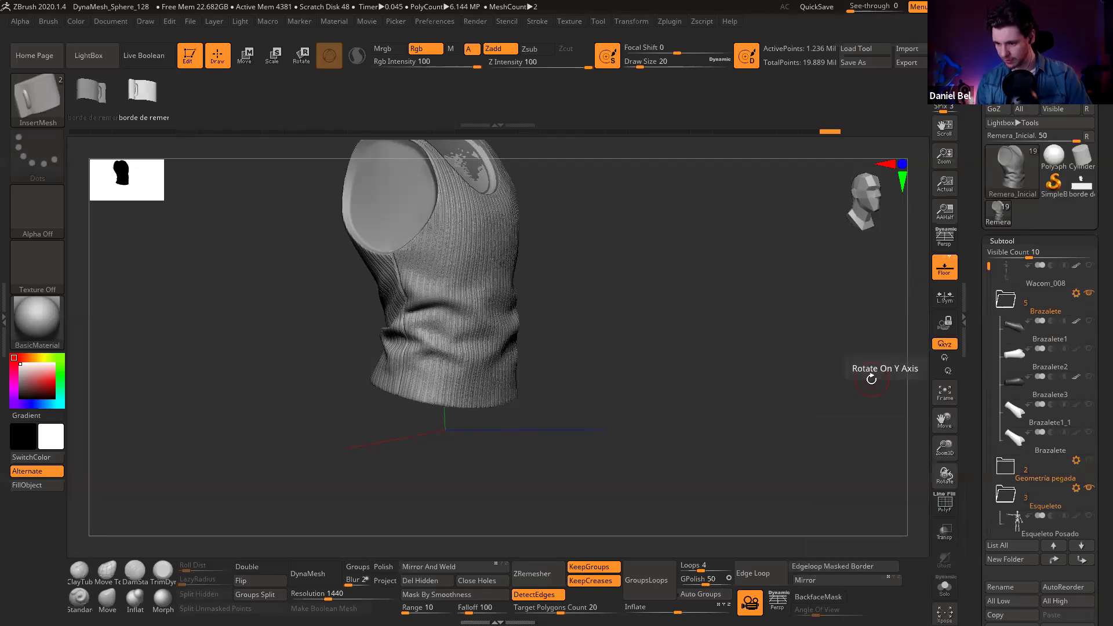
pyautogui.click(1005, 273)
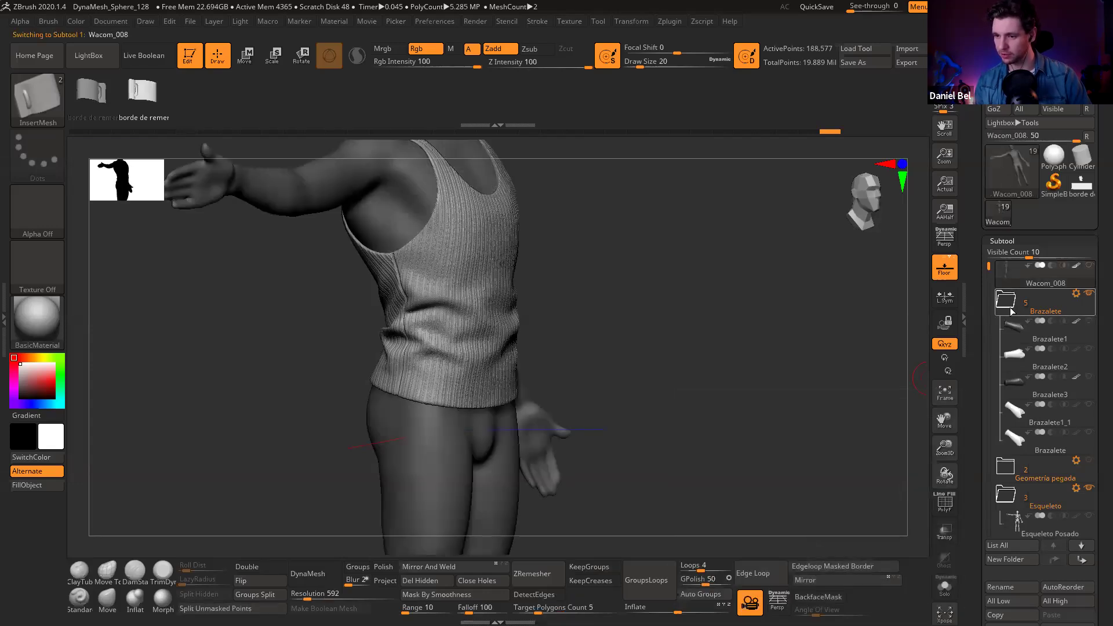
pyautogui.click(1089, 293)
pyautogui.moveTo(1083, 406)
pyautogui.moveTo(758, 365); pyautogui.dragTo(806, 362)
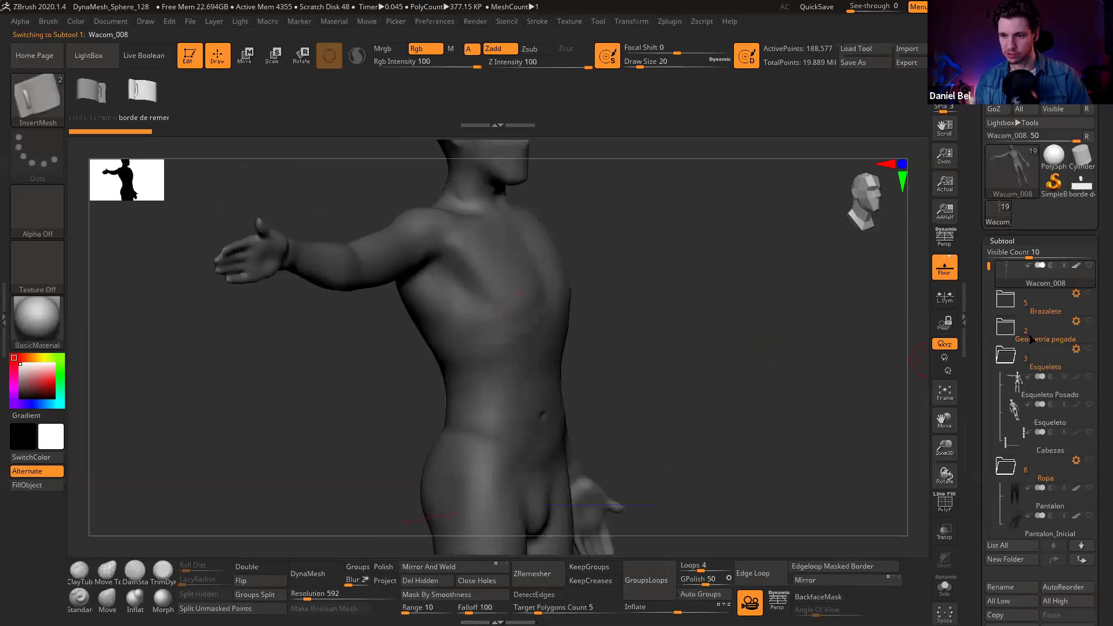
pyautogui.click(1007, 306)
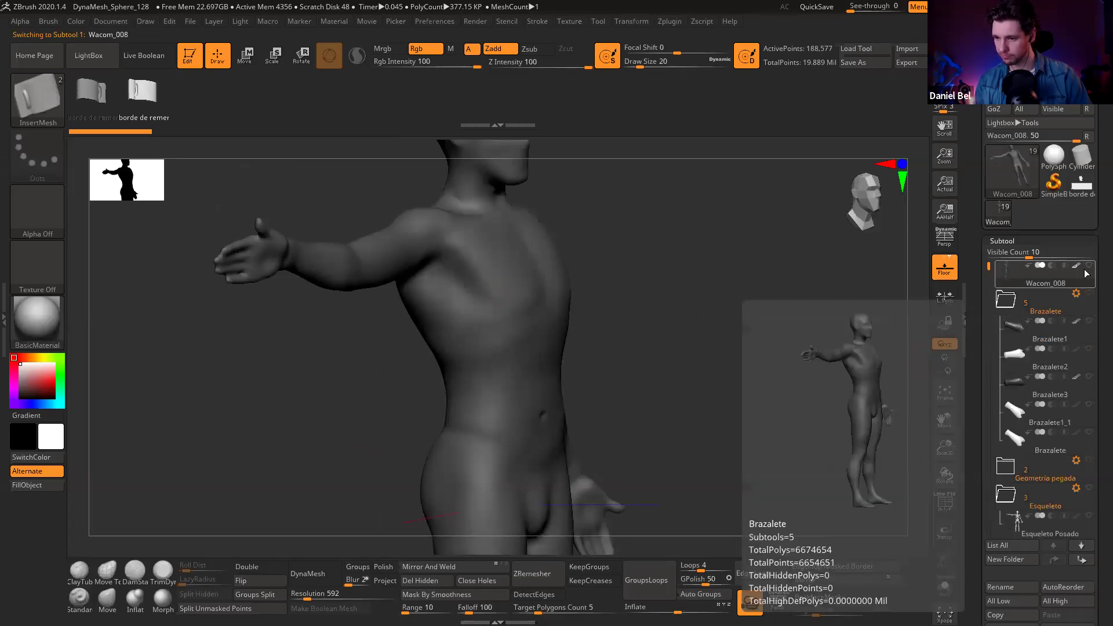
# Step: Display the Brazalete2 bracer on the body's forearm, and replace it with the detailed Brazalete1 to view its engraved side
pyautogui.moveTo(750, 288); pyautogui.dragTo(520, 307)
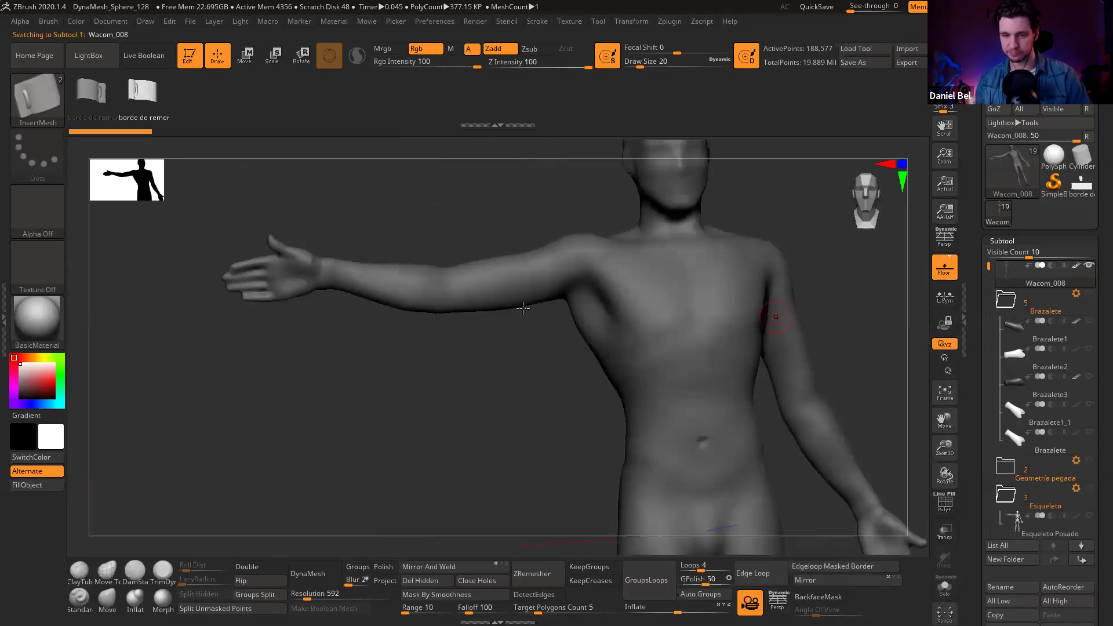
pyautogui.moveTo(417, 418)
pyautogui.keyDown('alt'); pyautogui.mouseDown()
pyautogui.moveTo(360, 402)
pyautogui.moveTo(455, 413)
pyautogui.moveTo(409, 406)
pyautogui.mouseUp(); pyautogui.keyUp('alt')
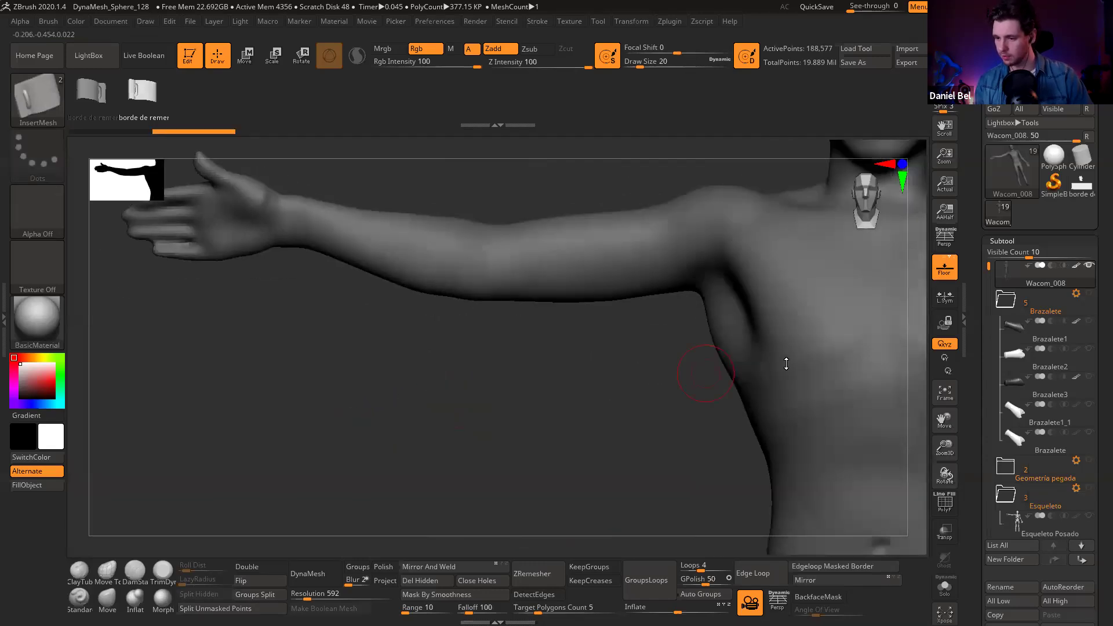
pyautogui.click(1088, 348)
pyautogui.hotkey('shift', 'f')
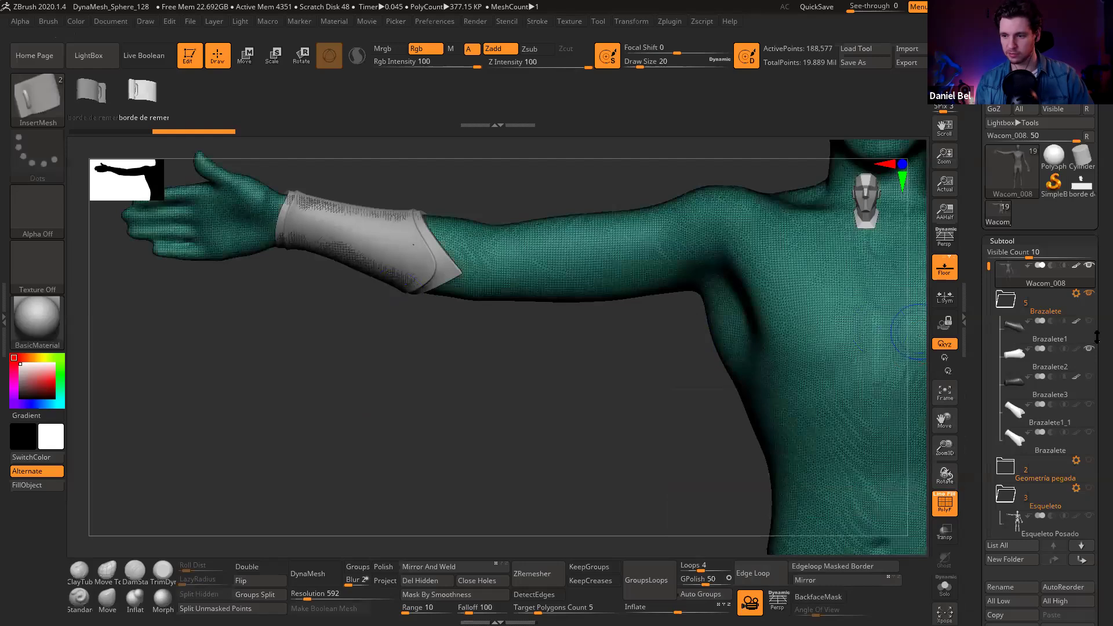
pyautogui.click(1089, 348)
pyautogui.click(1089, 320)
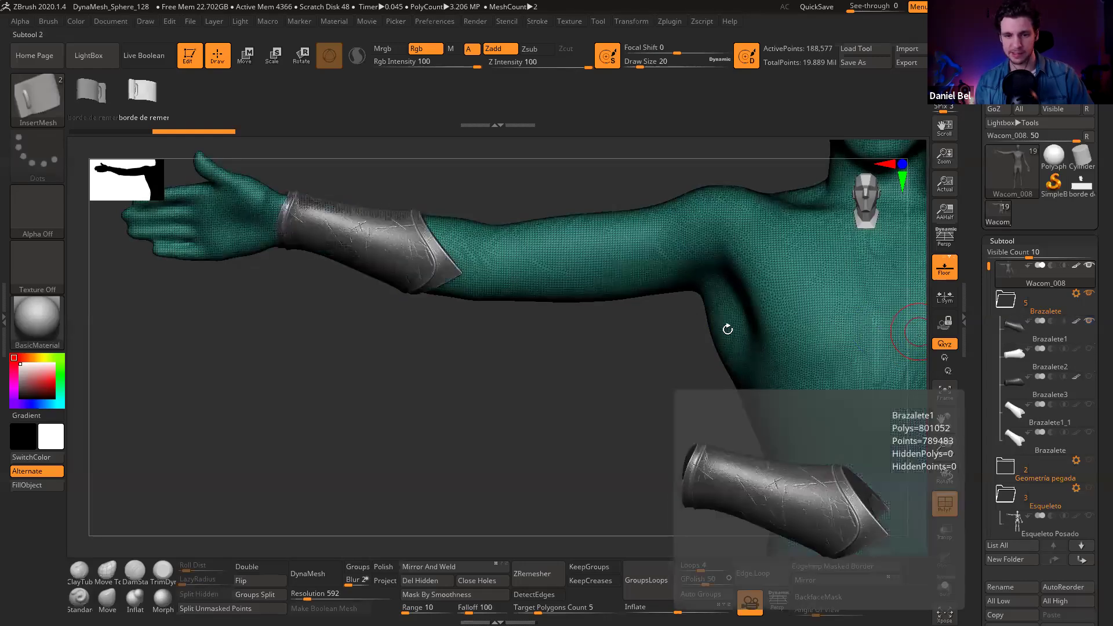
pyautogui.moveTo(453, 408); pyautogui.dragTo(668, 454)
pyautogui.hotkey('shift', 'f')
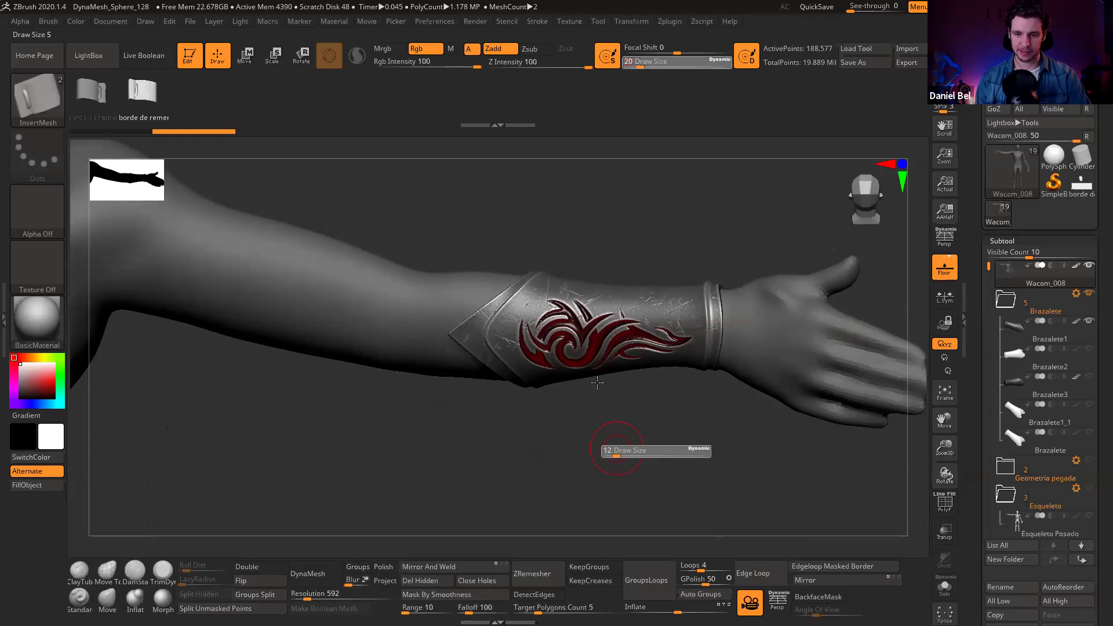
# Step: Select the Brazalete1 bracer with a draw size of 12, and choose the JellyBean material
pyautogui.keyDown('alt'); pyautogui.click(630, 363); pyautogui.keyUp('alt')
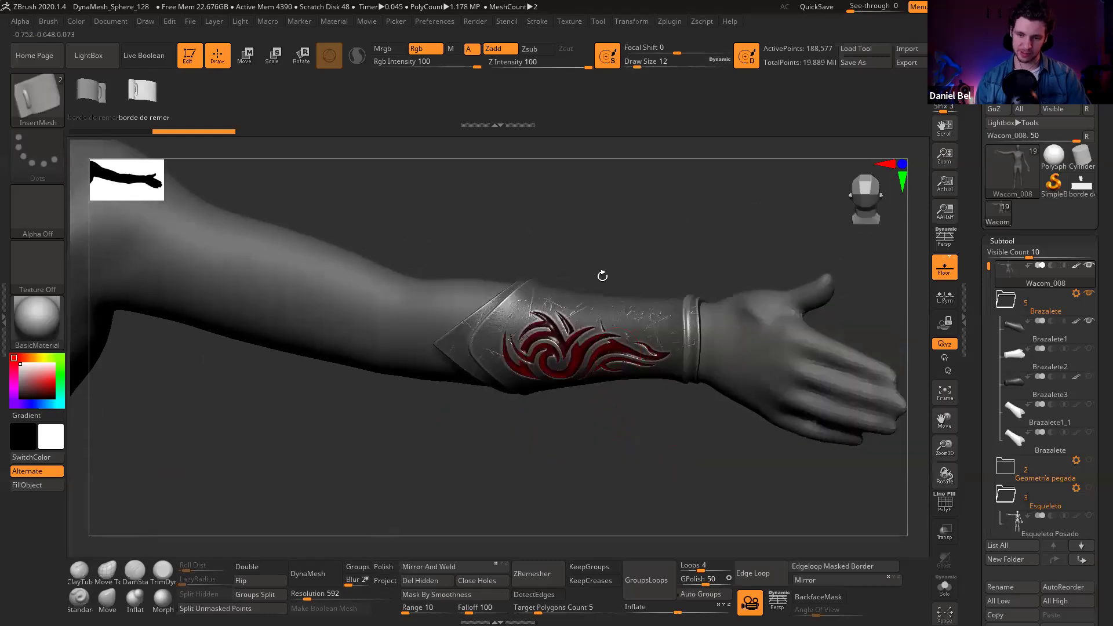
pyautogui.moveTo(591, 253); pyautogui.dragTo(655, 301)
pyautogui.click(332, 22)
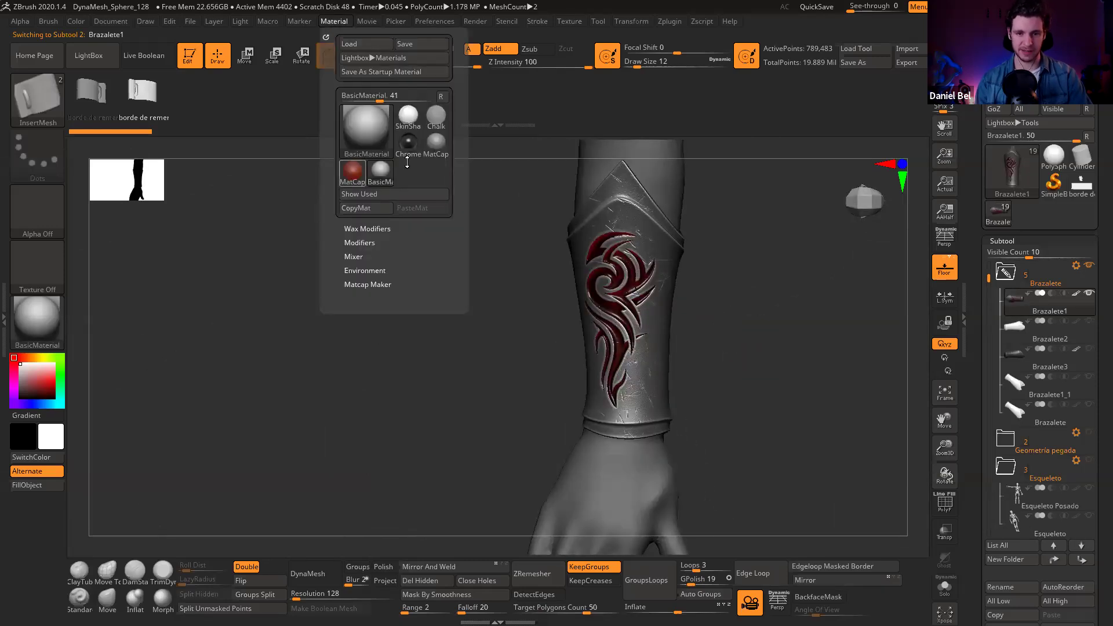
pyautogui.click(424, 194)
pyautogui.click(408, 142)
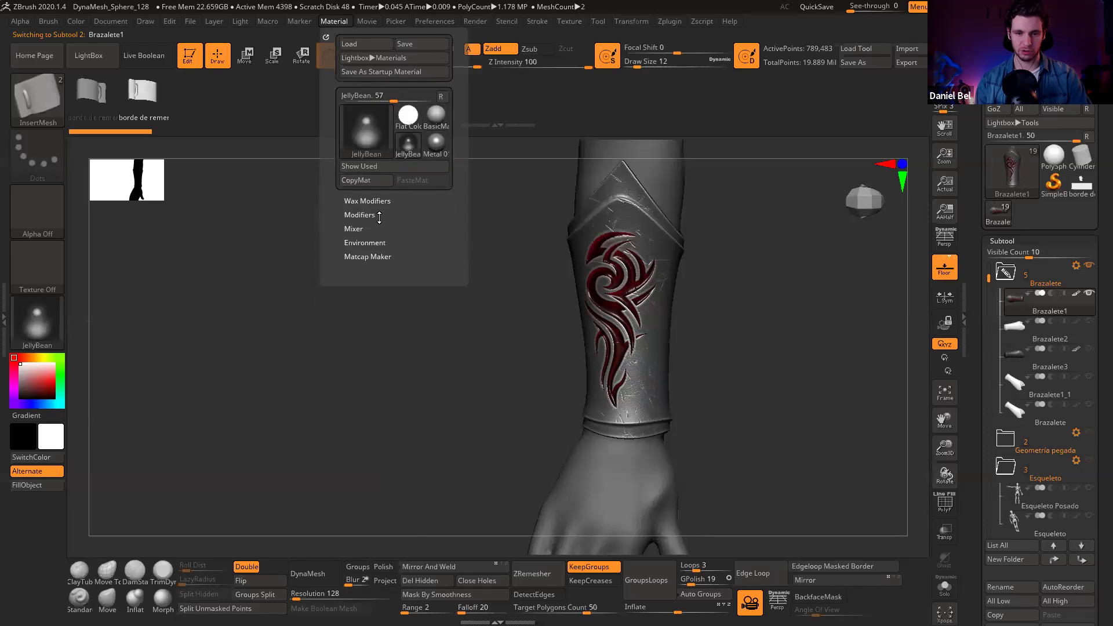
# Step: Set the JellyBean material's Diffuse and Specular to 100 and Ambient to 15, and soften its diffuse curve
pyautogui.keyDown('shift'); pyautogui.click(392, 215); pyautogui.keyUp('shift')
pyautogui.moveTo(428, 268); pyautogui.dragTo(461, 264)
pyautogui.moveTo(424, 297); pyautogui.dragTo(462, 302)
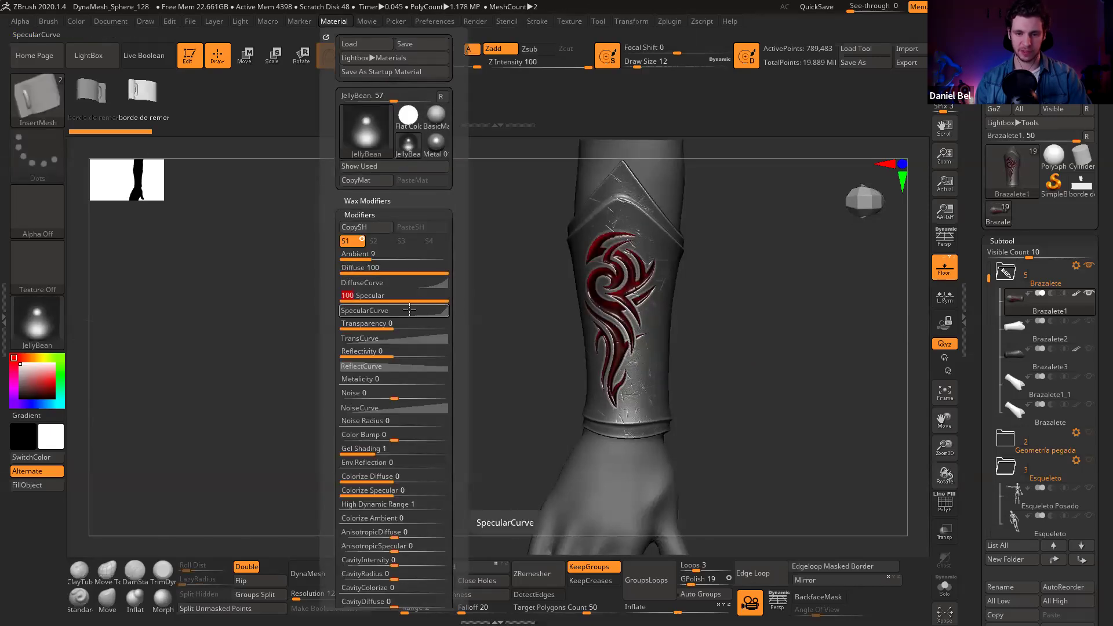
pyautogui.click(397, 283)
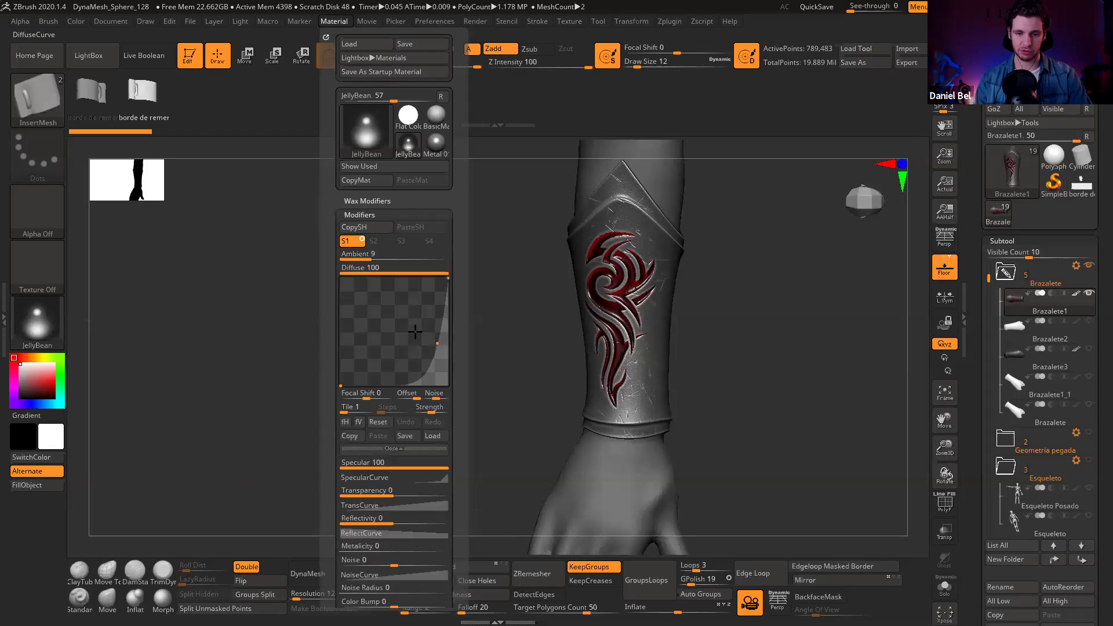
pyautogui.moveTo(425, 341); pyautogui.dragTo(434, 349)
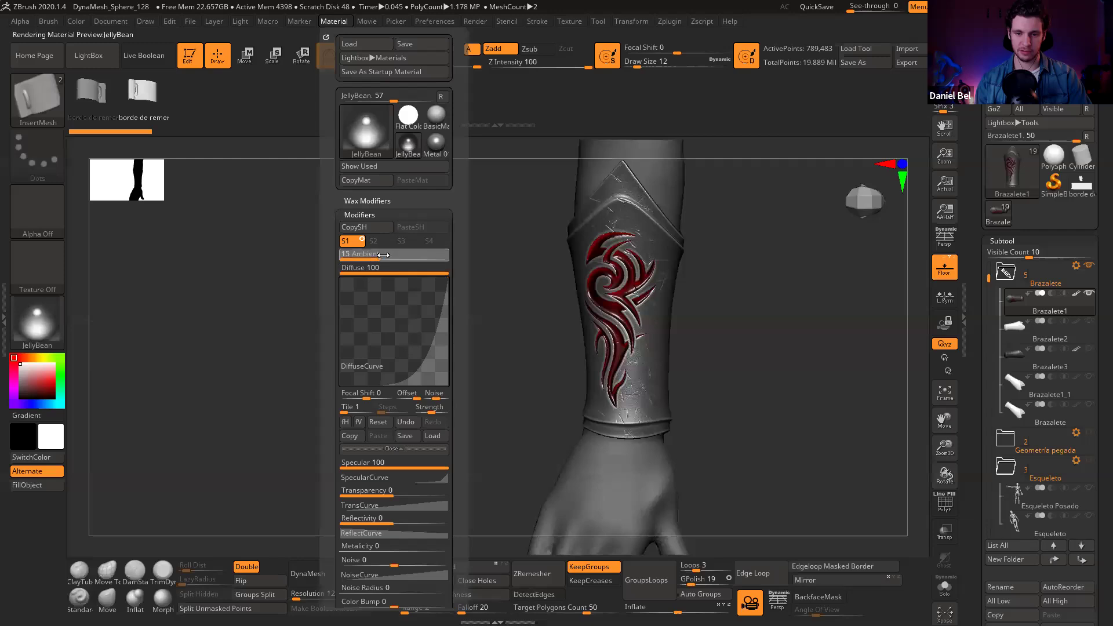
# Step: Reselect the Wacom_008 body subtool and hide the Brazalete1 bracer
pyautogui.moveTo(776, 363)
pyautogui.mouseDown()
pyautogui.moveTo(765, 356)
pyautogui.moveTo(785, 387)
pyautogui.moveTo(758, 423)
pyautogui.moveTo(753, 378)
pyautogui.moveTo(744, 430)
pyautogui.moveTo(378, 308)
pyautogui.moveTo(428, 264)
pyautogui.mouseUp()
pyautogui.click(428, 264)
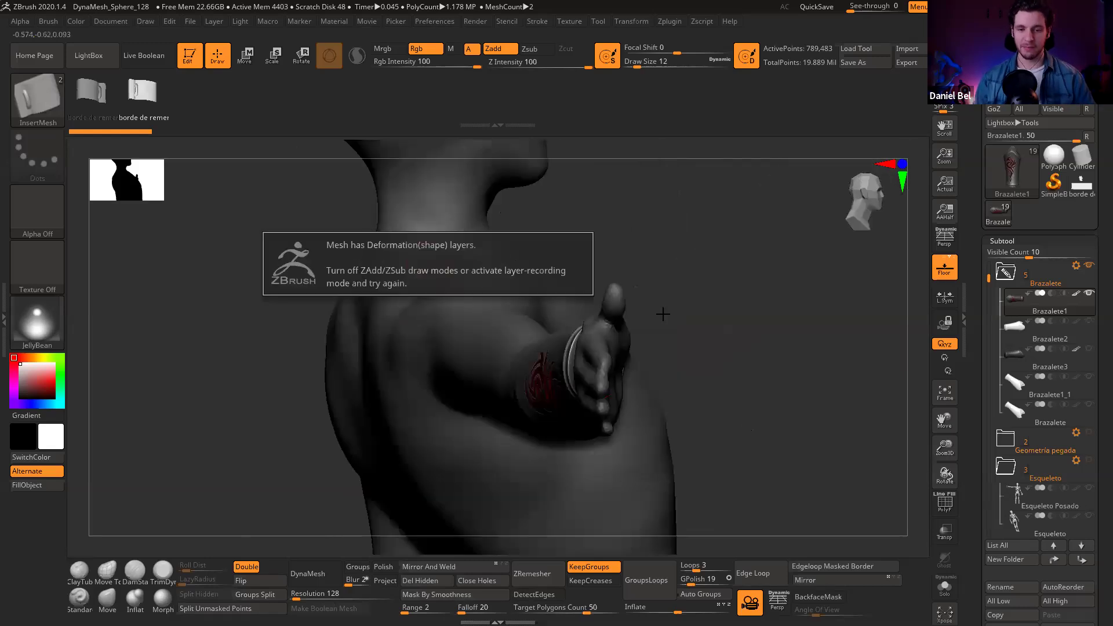
pyautogui.moveTo(658, 298); pyautogui.dragTo(573, 407)
pyautogui.keyDown('alt'); pyautogui.click(573, 407); pyautogui.keyUp('alt')
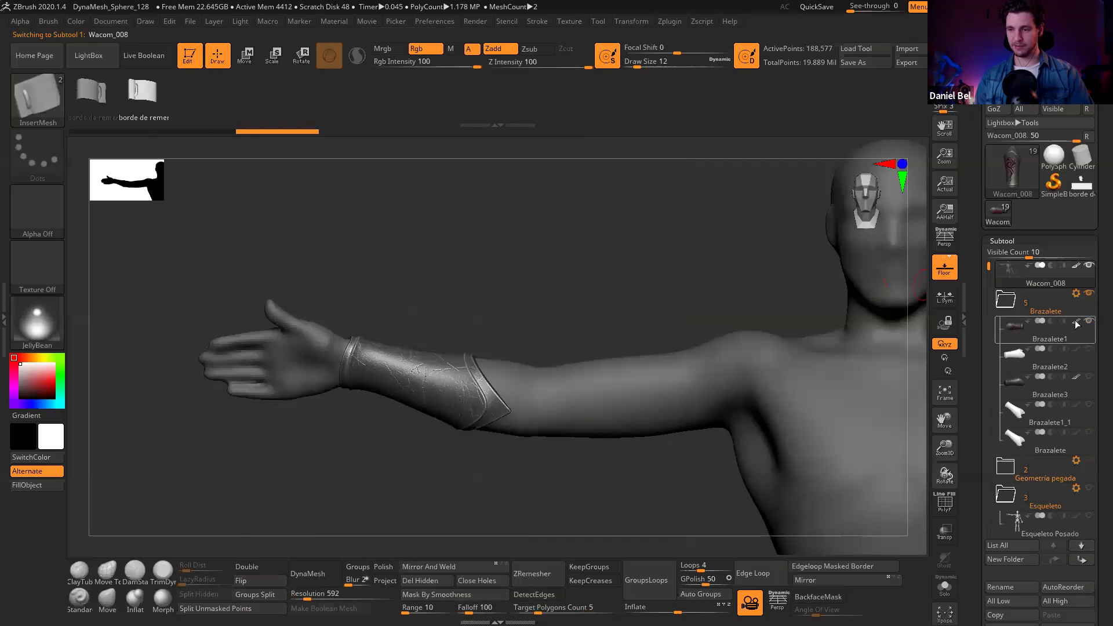
pyautogui.click(1088, 323)
# Step: Mask the body's outstretched forearm from the wrist to just below the elbow
pyautogui.keyDown('alt'); pyautogui.moveTo(405, 296); pyautogui.dragTo(460, 295); pyautogui.keyUp('alt')
pyautogui.hotkey('shift', 'f')
pyautogui.hotkey('shift', 'f')
pyautogui.moveTo(323, 196)
pyautogui.keyDown('ctrl'); pyautogui.mouseDown()
pyautogui.moveTo(326, 287)
pyautogui.moveTo(549, 458)
pyautogui.mouseUp(); pyautogui.keyUp('ctrl')
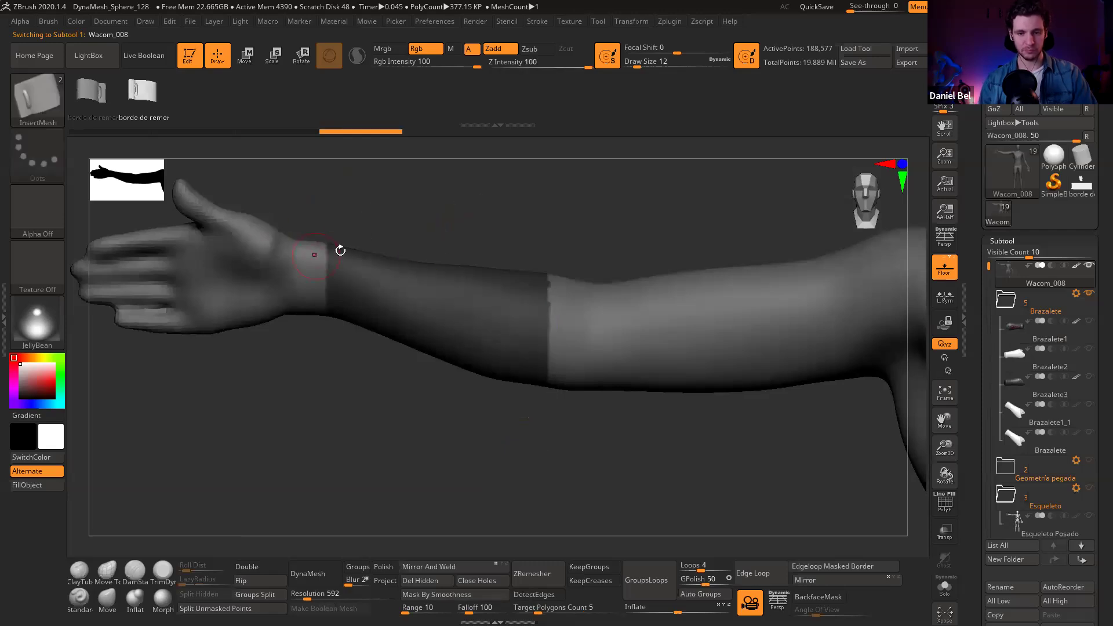
pyautogui.moveTo(483, 206); pyautogui.dragTo(496, 353)
pyautogui.moveTo(473, 442); pyautogui.dragTo(380, 382)
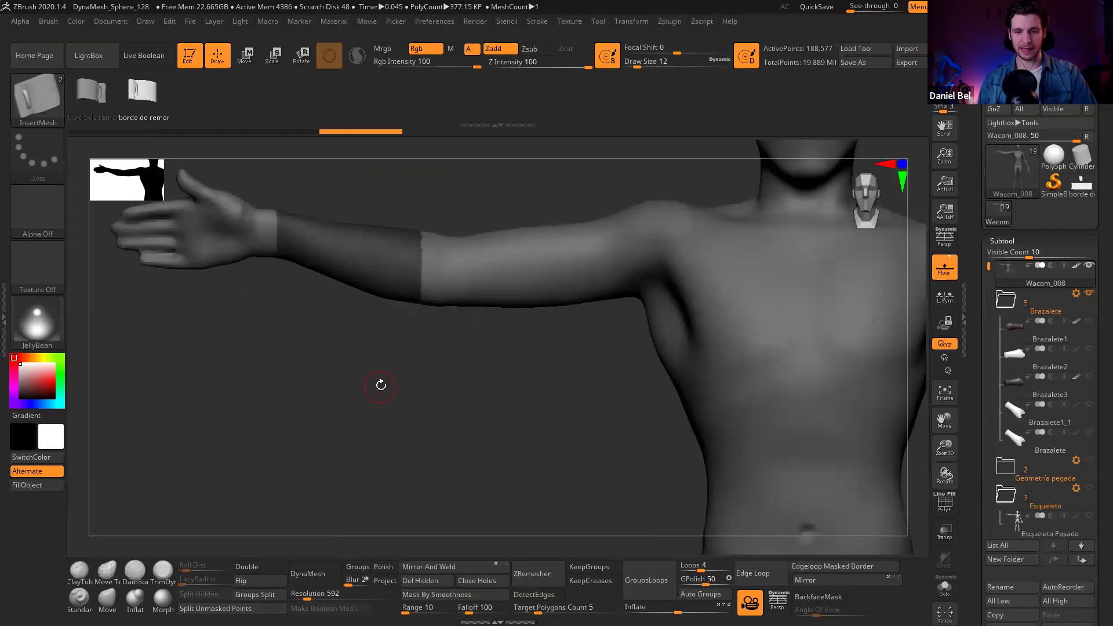
# Step: Preview an extraction of the masked forearm with a smoothness of 5 and thickness of 0.005, and choose BasicMaterial
pyautogui.click(1025, 240)
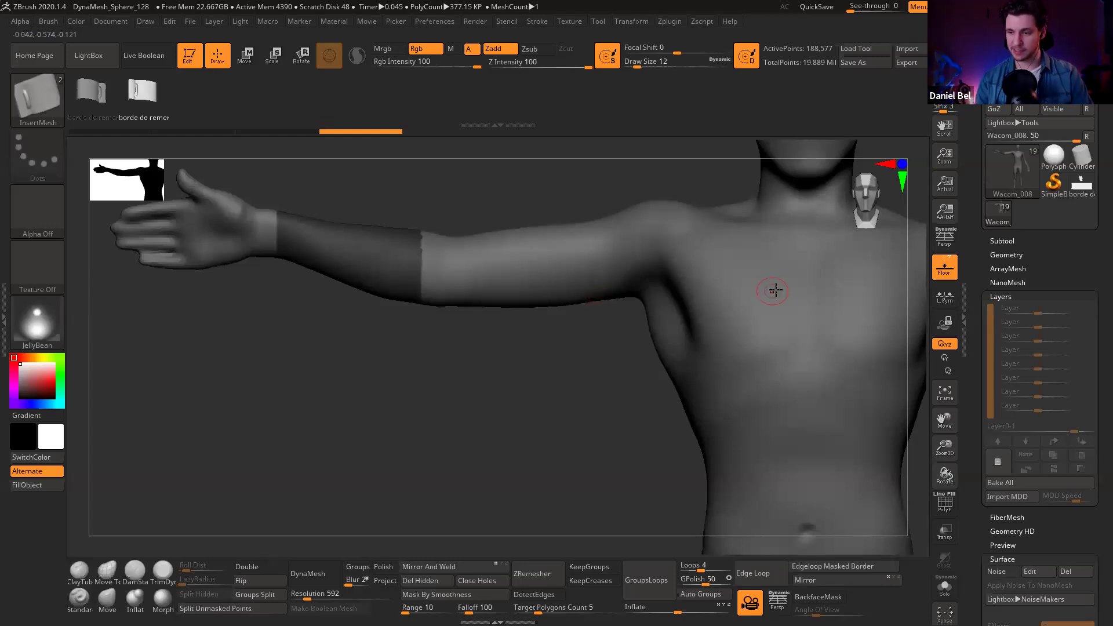
pyautogui.press('shift')
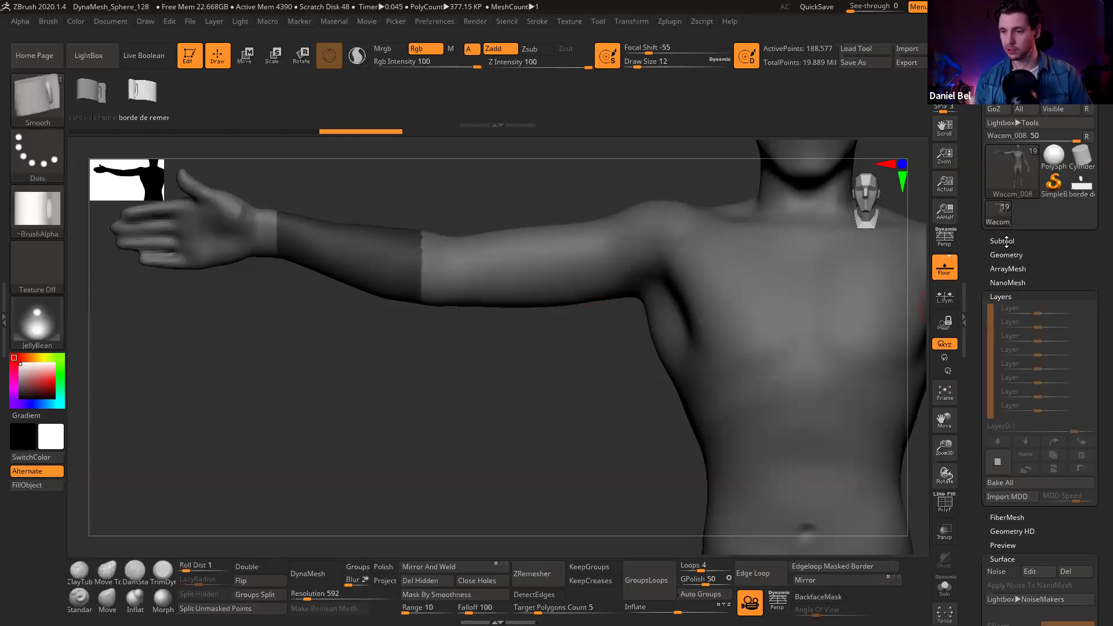
pyautogui.click(1010, 240)
pyautogui.scroll(-3, 1097, 313)
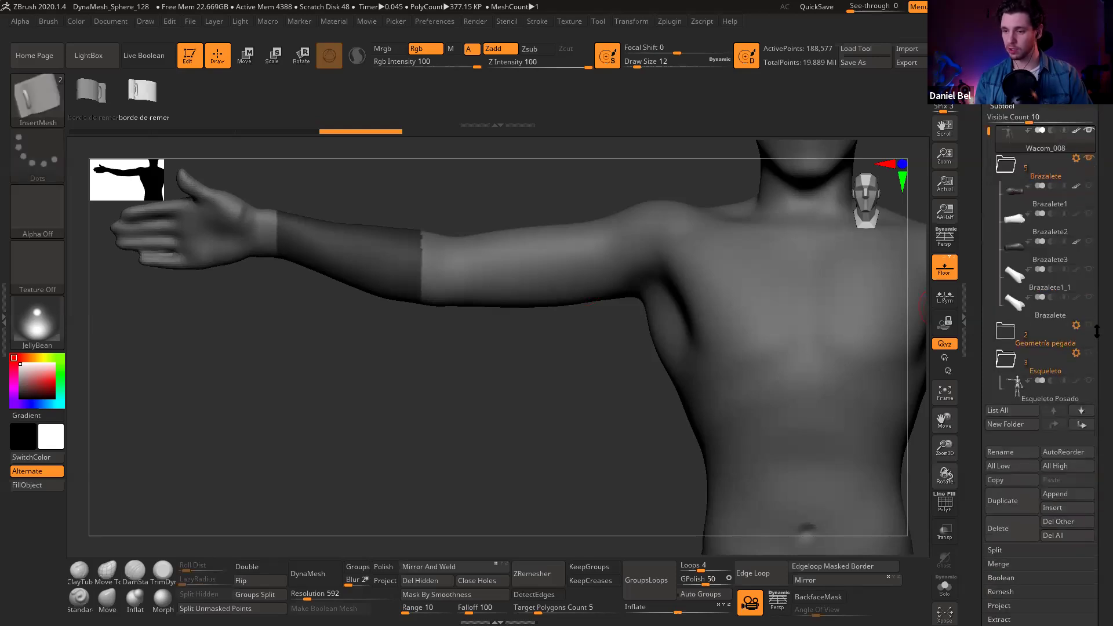
pyautogui.click(997, 527)
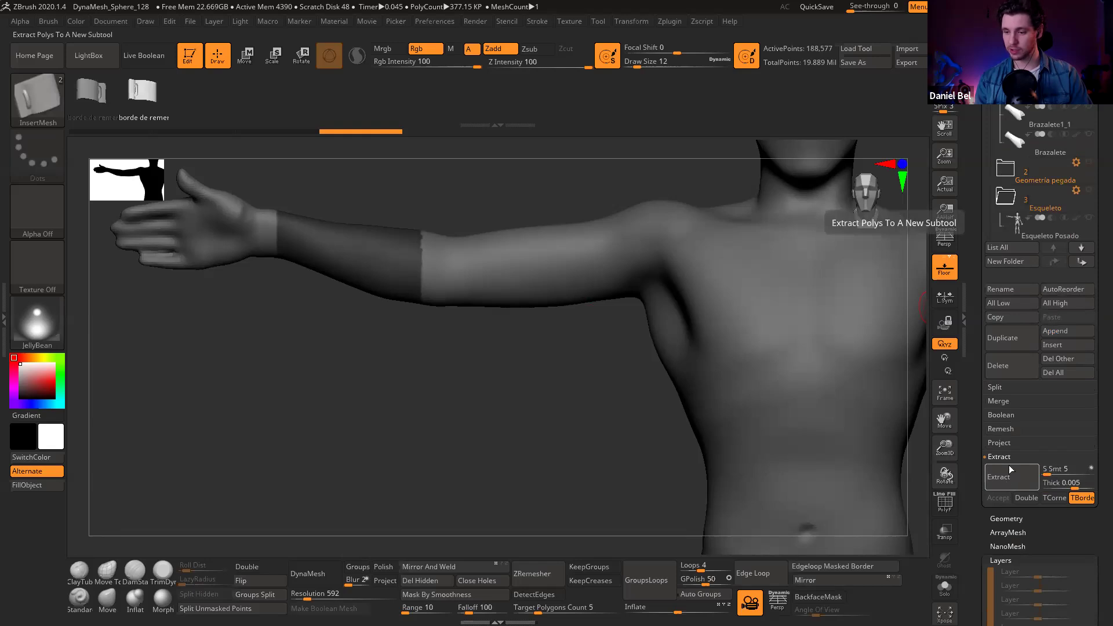
pyautogui.click(1019, 478)
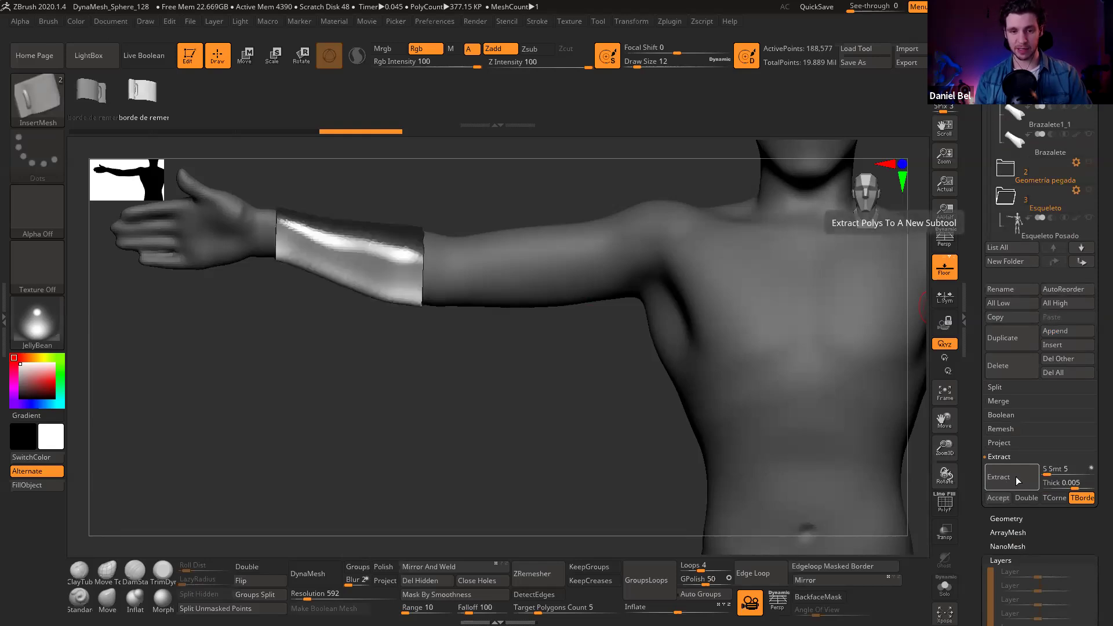
pyautogui.click(29, 324)
pyautogui.click(168, 458)
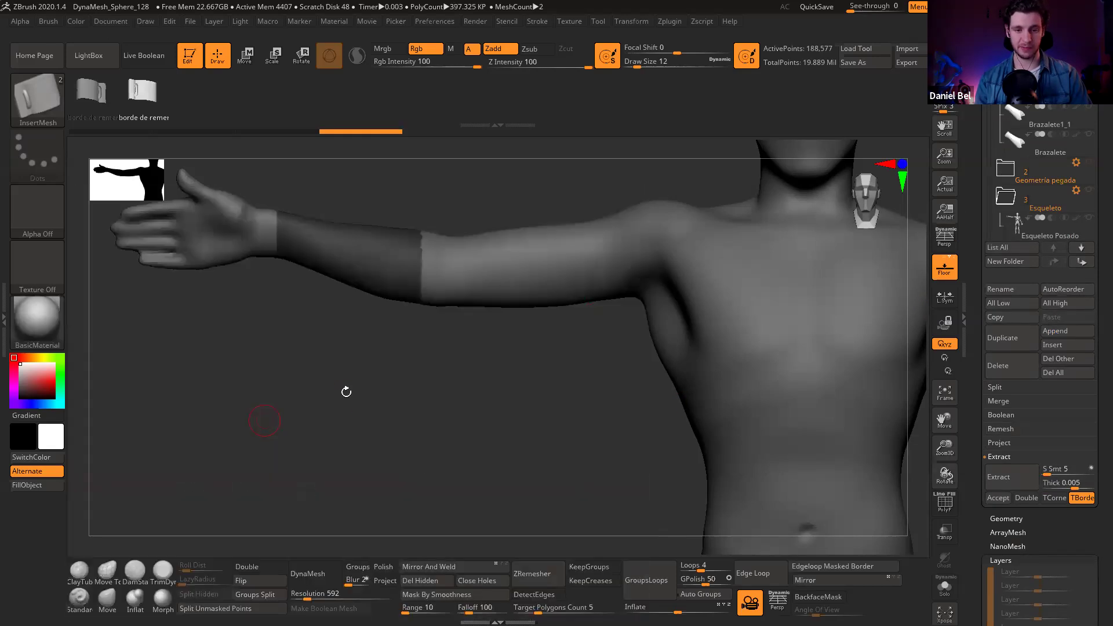
# Step: Extract the masked forearm at a thickness of 0.005 and accept it as a new subtool
pyautogui.moveTo(346, 390); pyautogui.dragTo(522, 413)
pyautogui.click(1010, 472)
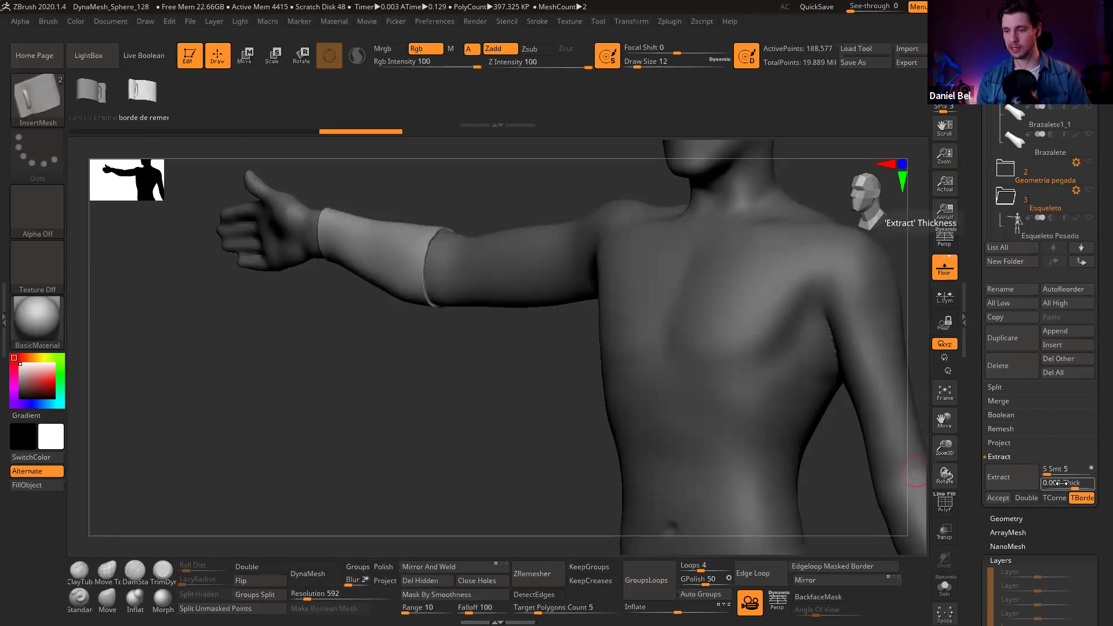
pyautogui.click(999, 497)
pyautogui.moveTo(373, 378); pyautogui.dragTo(428, 256)
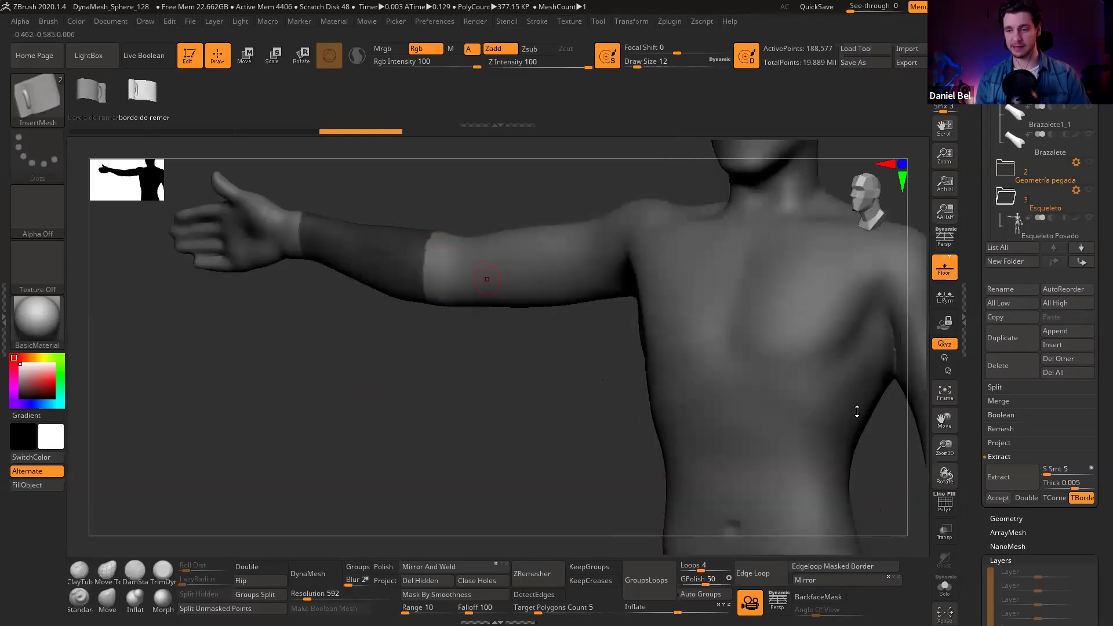
pyautogui.click(998, 497)
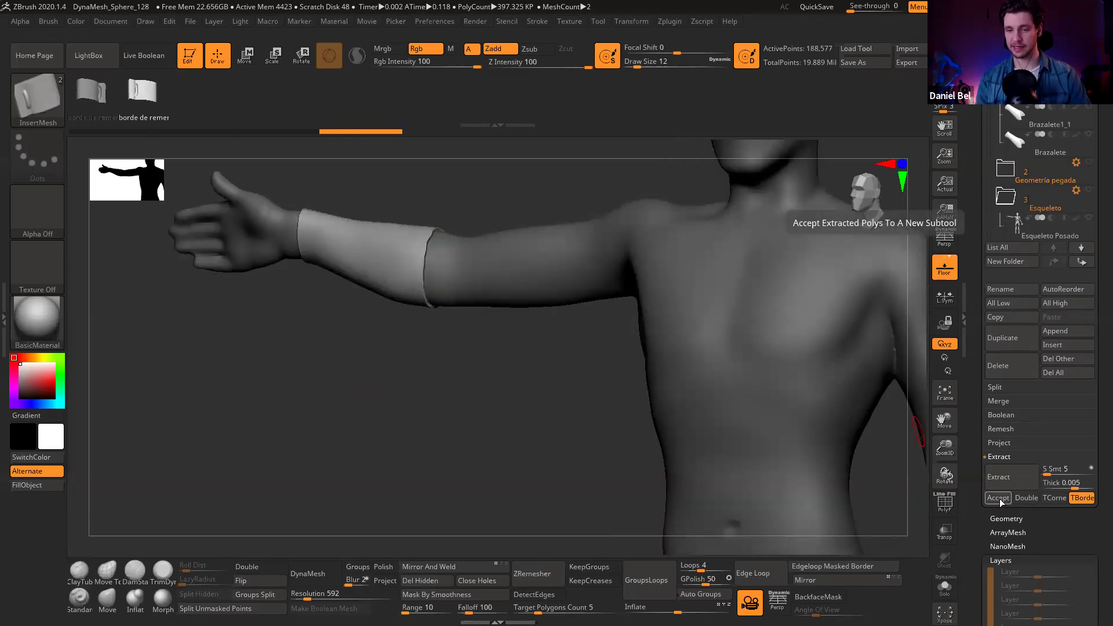
pyautogui.click(998, 497)
pyautogui.moveTo(380, 401); pyautogui.dragTo(917, 301)
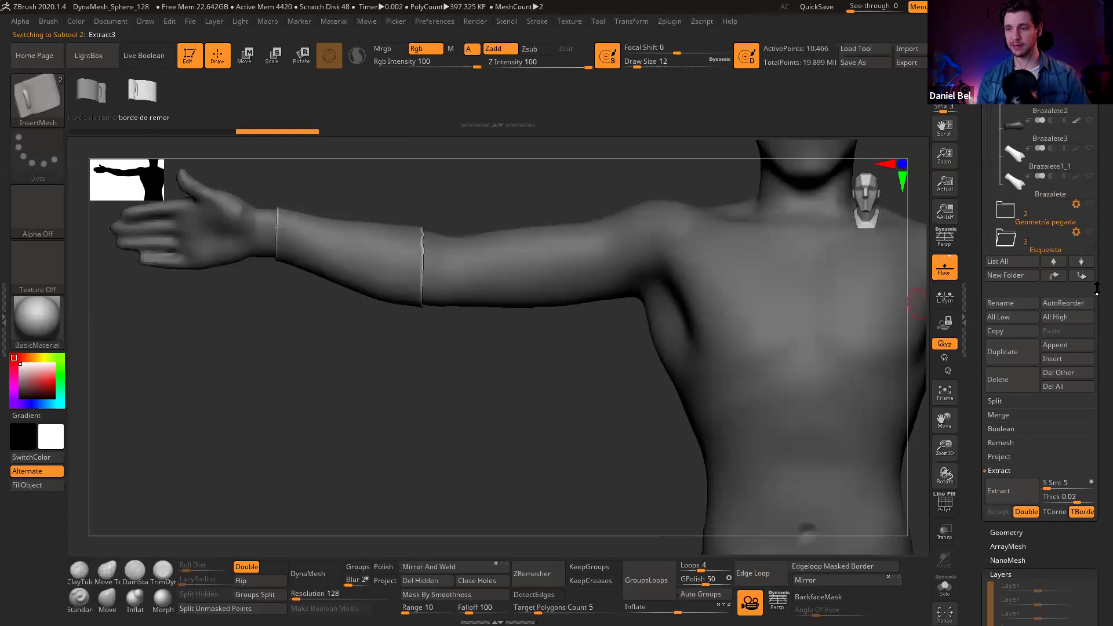
pyautogui.scroll(5, 1095, 314)
pyautogui.moveTo(1009, 223)
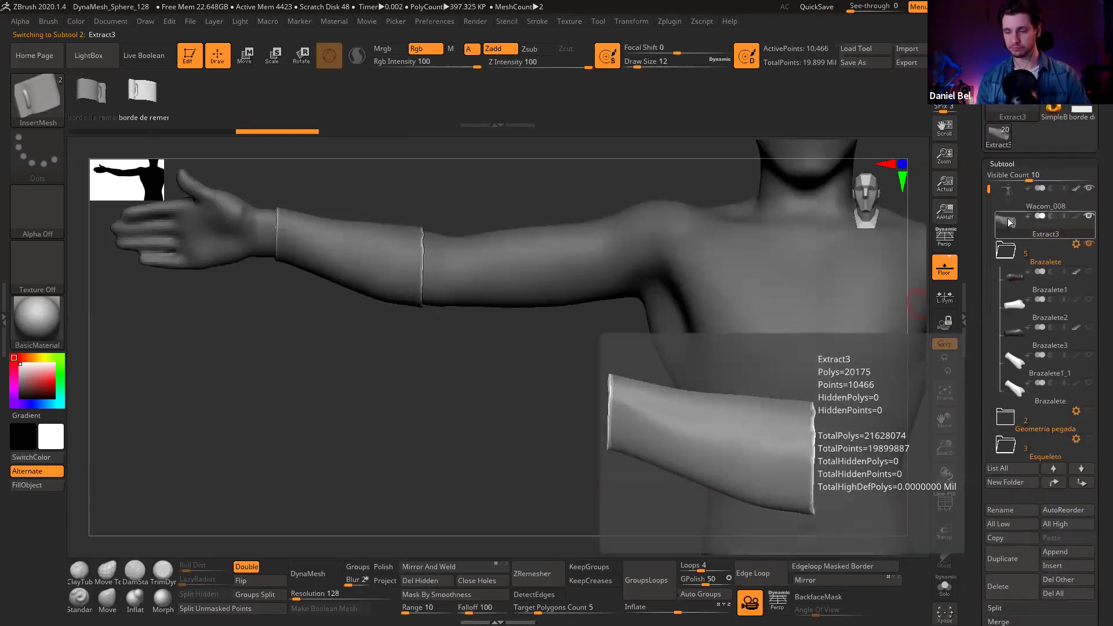
# Step: Clear the mask on the extracted bracer and show its polyframe
pyautogui.keyDown('ctrl'); pyautogui.moveTo(371, 400); pyautogui.dragTo(253, 423); pyautogui.keyUp('ctrl')
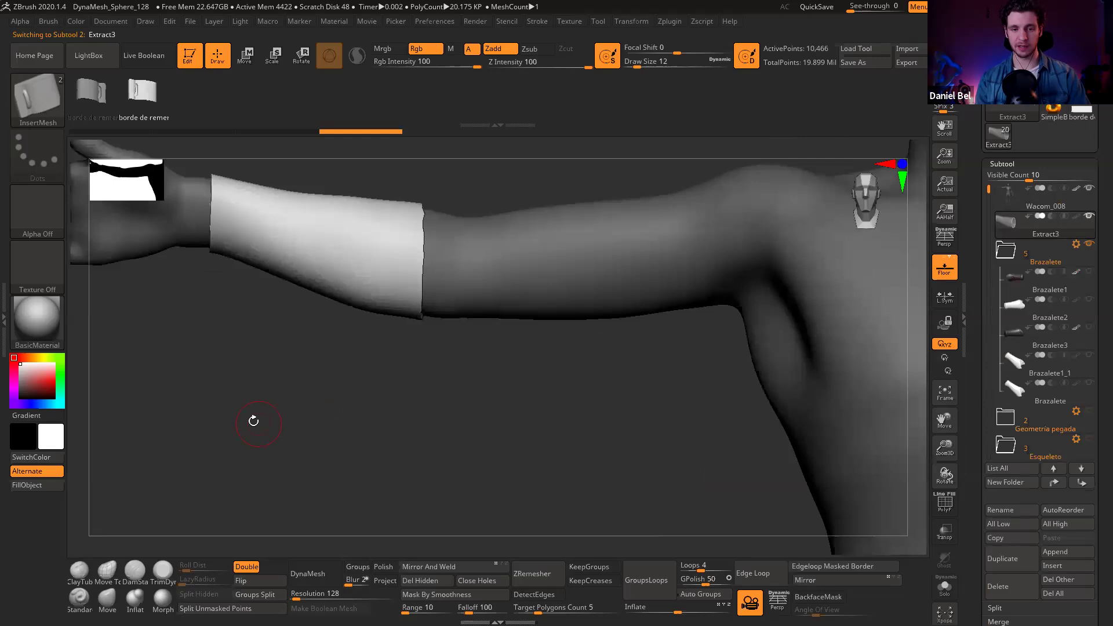
pyautogui.keyDown('alt'); pyautogui.moveTo(100, 389); pyautogui.dragTo(272, 411); pyautogui.keyUp('alt')
pyautogui.hotkey('shift', 'f')
pyautogui.moveTo(385, 398)
pyautogui.mouseDown()
pyautogui.moveTo(377, 417)
pyautogui.moveTo(396, 411)
pyautogui.mouseUp()
pyautogui.moveTo(388, 494); pyautogui.dragTo(432, 447)
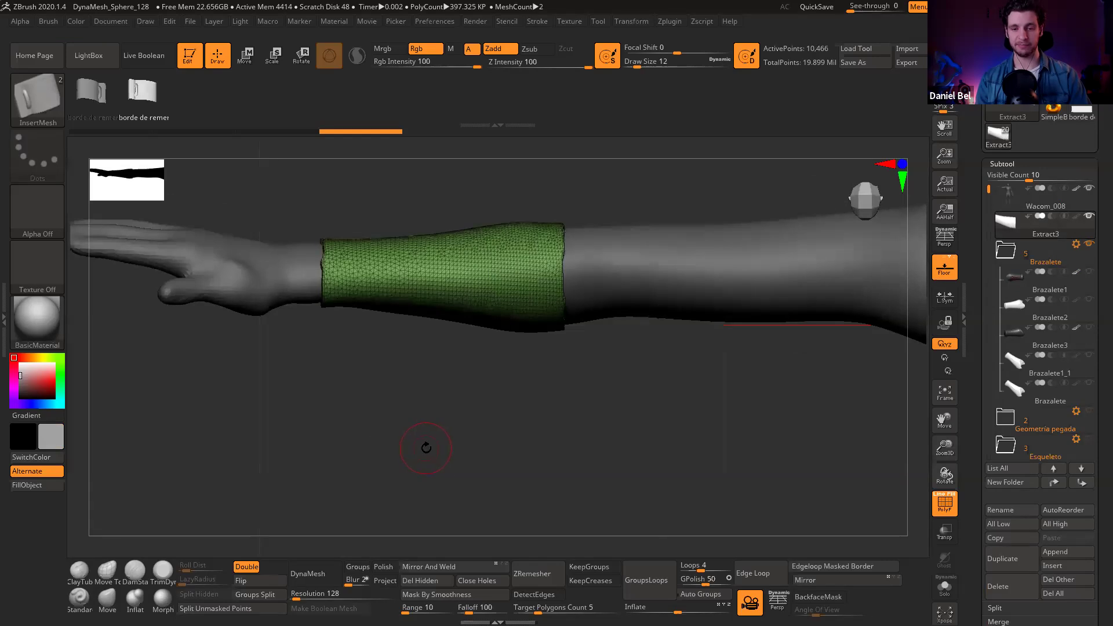
pyautogui.keyDown('shift'); pyautogui.moveTo(459, 473); pyautogui.dragTo(684, 481); pyautogui.keyUp('shift')
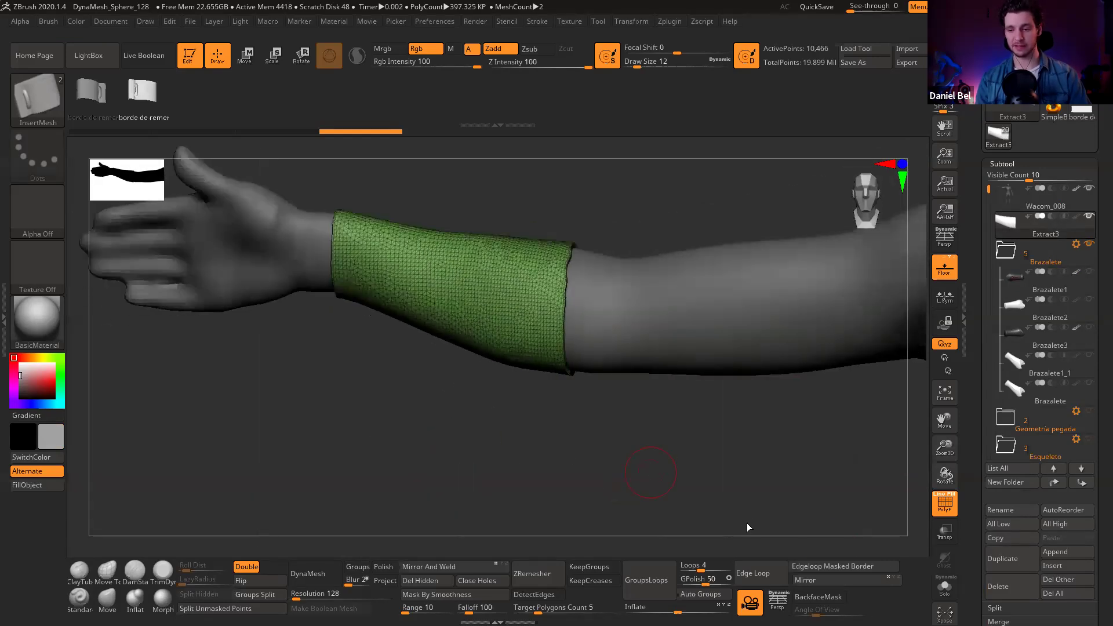
# Step: Isolate the bracer's outer surface polygroup, delete the hidden inner and rim faces, and close the open ends
pyautogui.click(945, 588)
pyautogui.moveTo(651, 434); pyautogui.dragTo(437, 259)
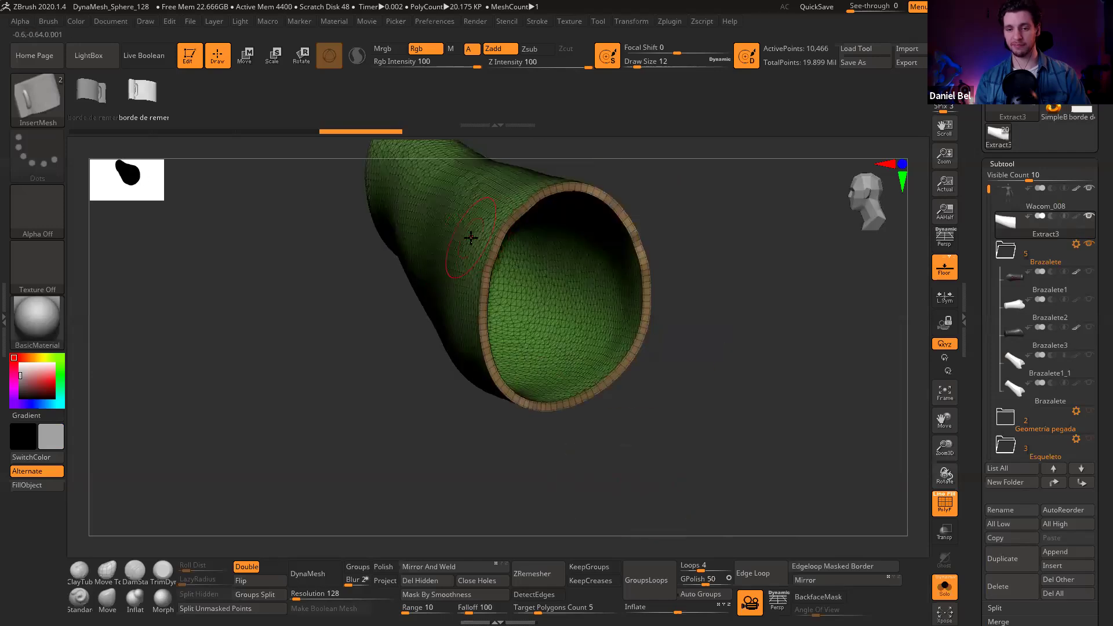
pyautogui.moveTo(744, 252); pyautogui.dragTo(719, 307)
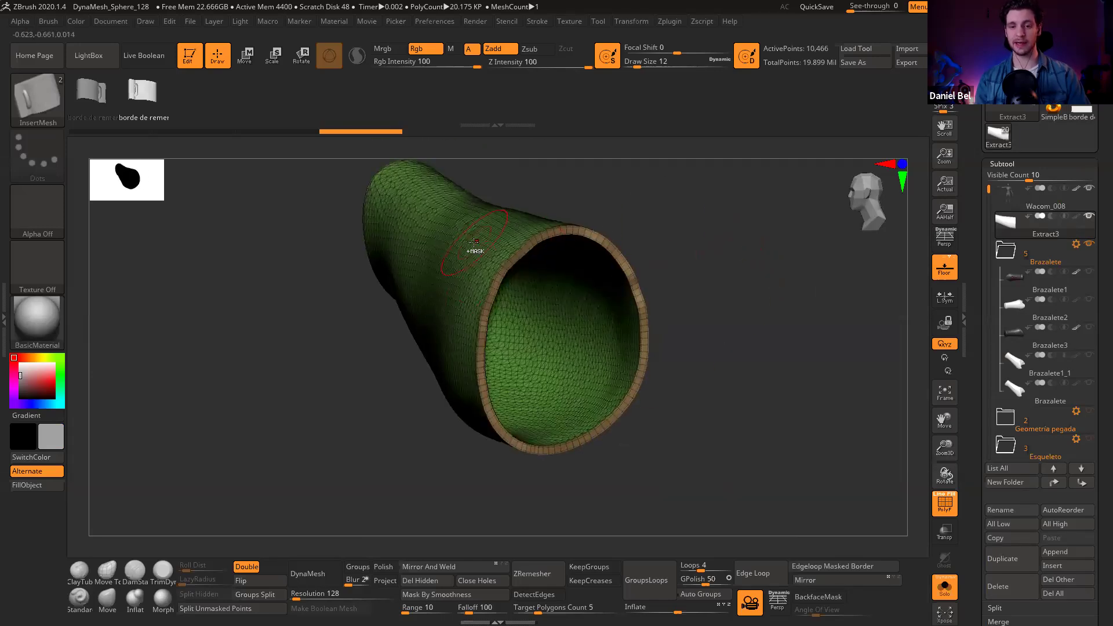
pyautogui.moveTo(738, 390); pyautogui.dragTo(671, 240)
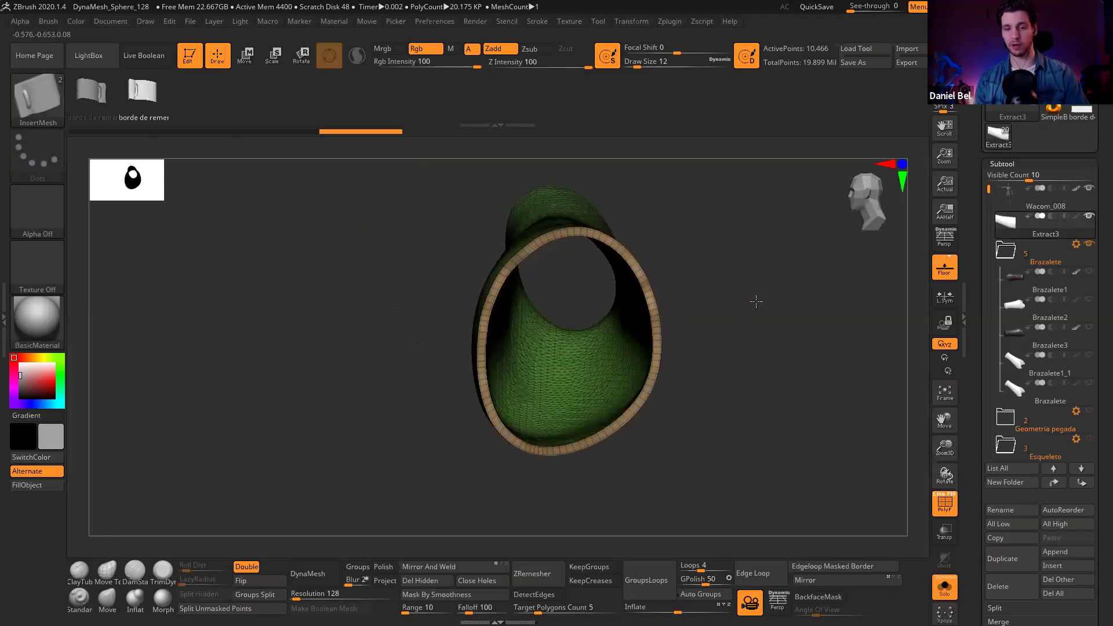
pyautogui.moveTo(756, 301); pyautogui.dragTo(688, 296)
pyautogui.keyDown('ctrl'); pyautogui.keyDown('shift'); pyautogui.click(504, 261); pyautogui.keyUp('shift'); pyautogui.keyUp('ctrl')
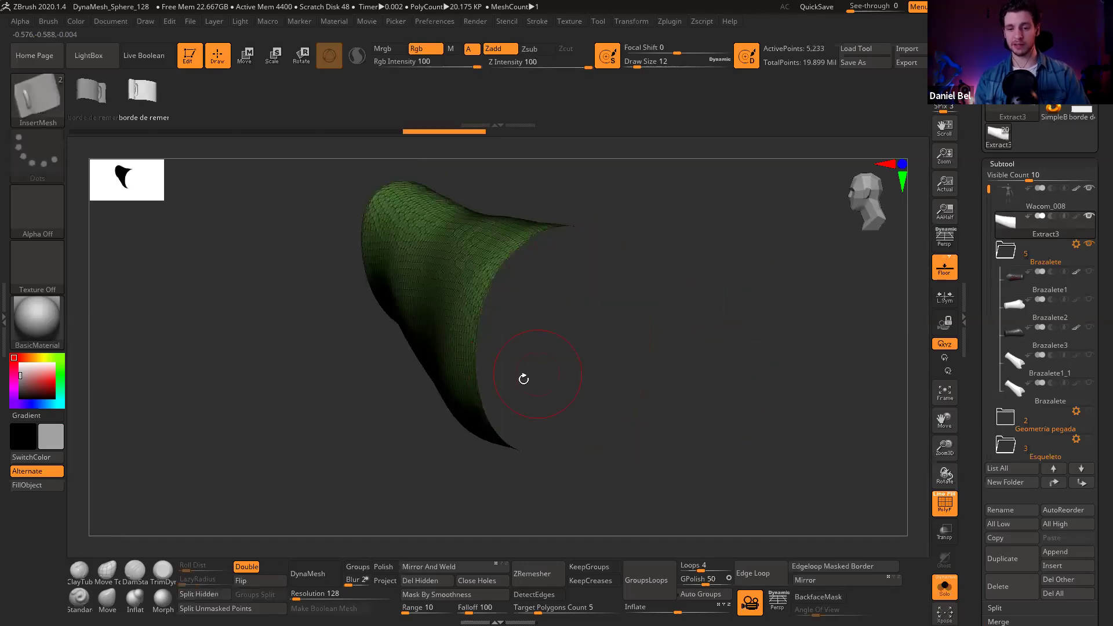
pyautogui.click(419, 580)
pyautogui.click(479, 581)
pyautogui.moveTo(234, 461); pyautogui.dragTo(914, 574)
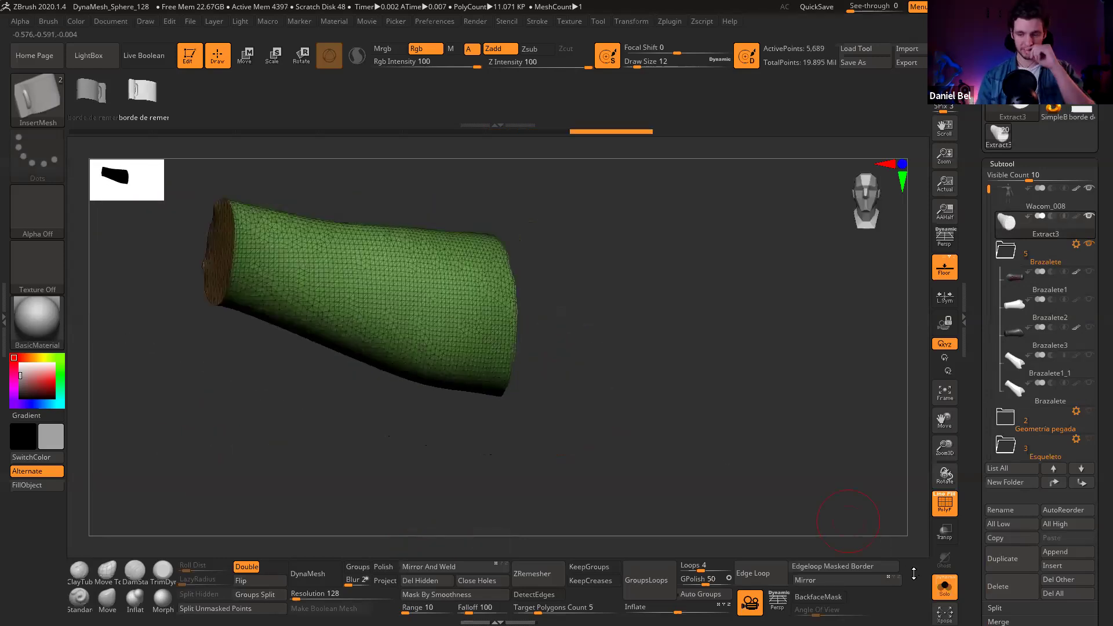
# Step: Leave solo display and select the TrimCurve brush for cutting the bracer
pyautogui.click(944, 587)
pyautogui.moveTo(390, 487)
pyautogui.mouseDown()
pyautogui.moveTo(437, 490)
pyautogui.moveTo(400, 482)
pyautogui.moveTo(450, 447)
pyautogui.moveTo(441, 475)
pyautogui.moveTo(545, 498)
pyautogui.mouseUp()
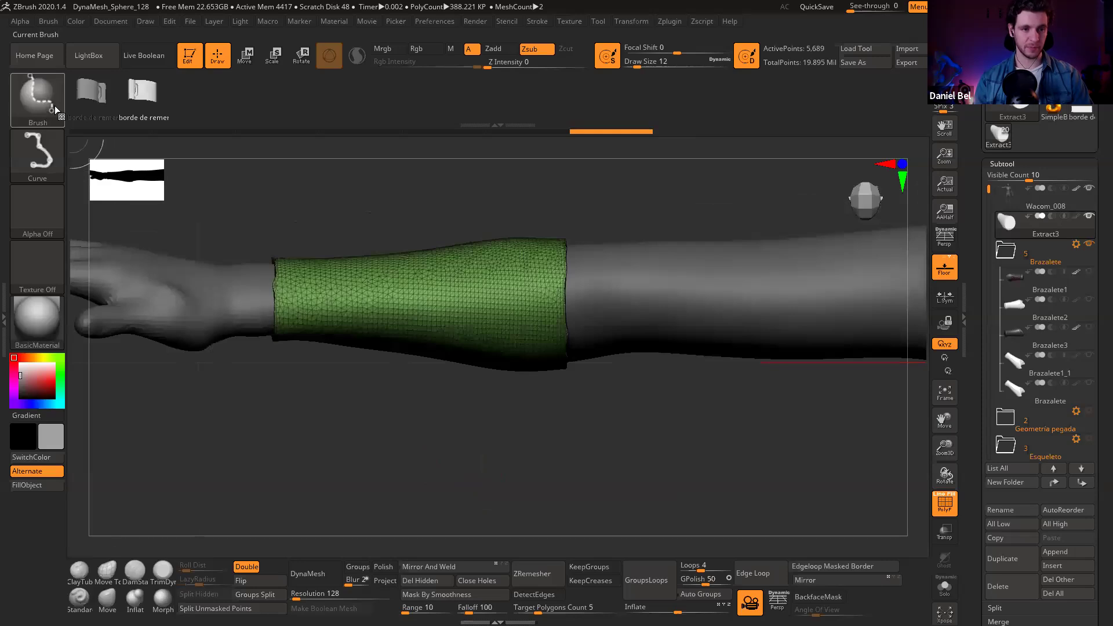
pyautogui.click(37, 96)
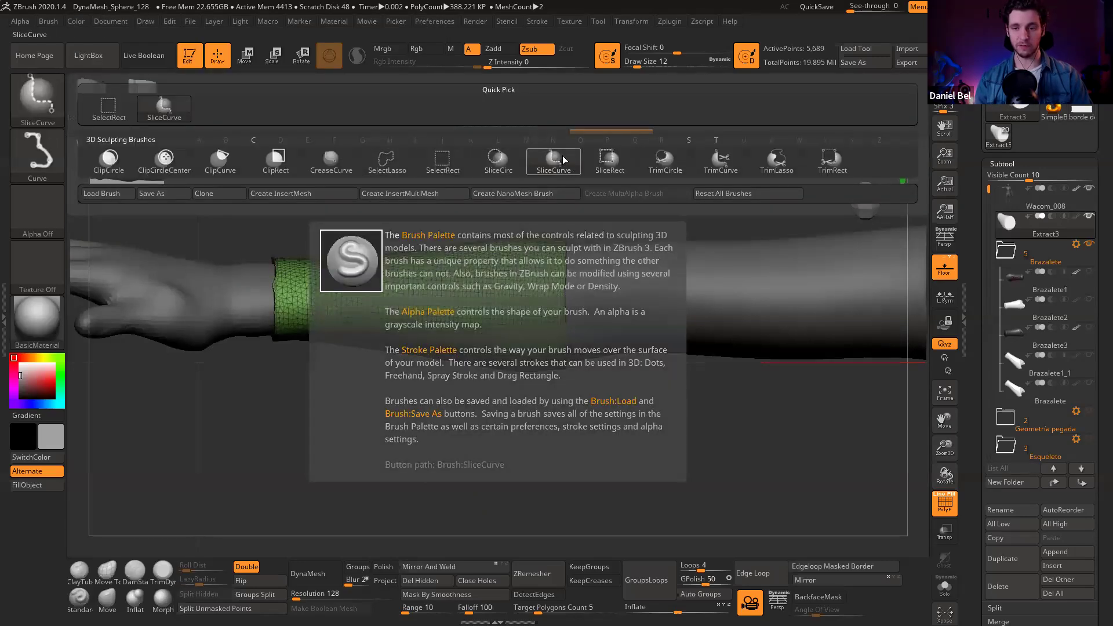
pyautogui.click(723, 166)
# Step: Try curved trims on the bracer's elbow end, notching it from above and shaping its lower edge, and undo them
pyautogui.moveTo(616, 208)
pyautogui.mouseDown()
pyautogui.moveTo(516, 283)
pyautogui.moveTo(534, 365)
pyautogui.moveTo(664, 423)
pyautogui.moveTo(718, 426)
pyautogui.moveTo(638, 362)
pyautogui.moveTo(576, 216)
pyautogui.moveTo(503, 297)
pyautogui.moveTo(583, 421)
pyautogui.moveTo(621, 447)
pyautogui.moveTo(640, 415)
pyautogui.moveTo(641, 442)
pyautogui.moveTo(607, 423)
pyautogui.moveTo(704, 403)
pyautogui.moveTo(614, 400)
pyautogui.moveTo(629, 419)
pyautogui.mouseUp()
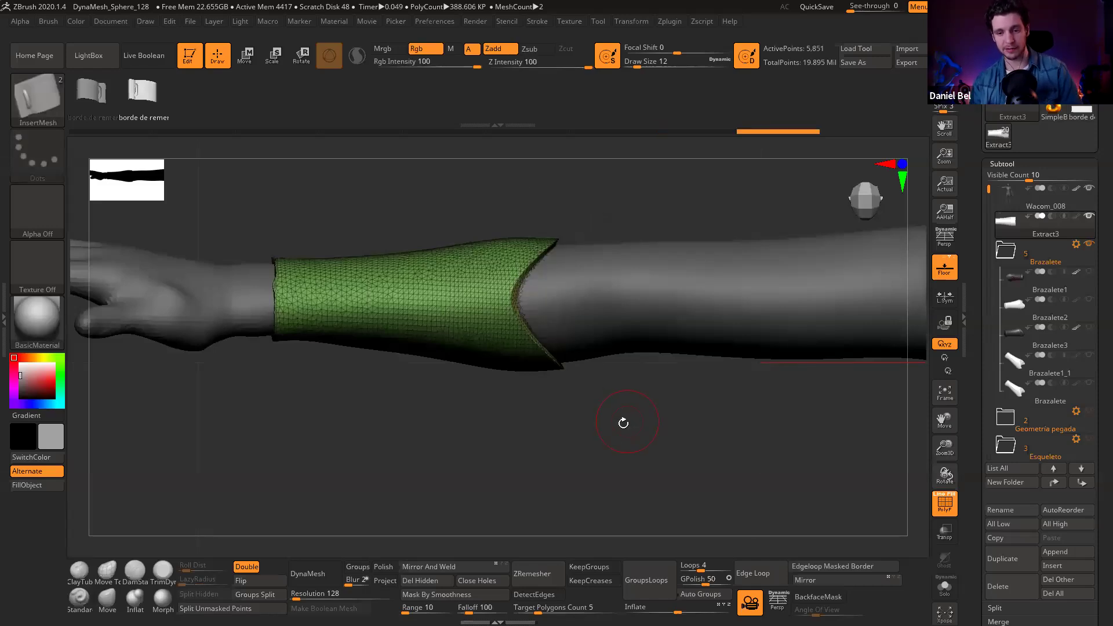
pyautogui.moveTo(608, 342); pyautogui.dragTo(569, 249)
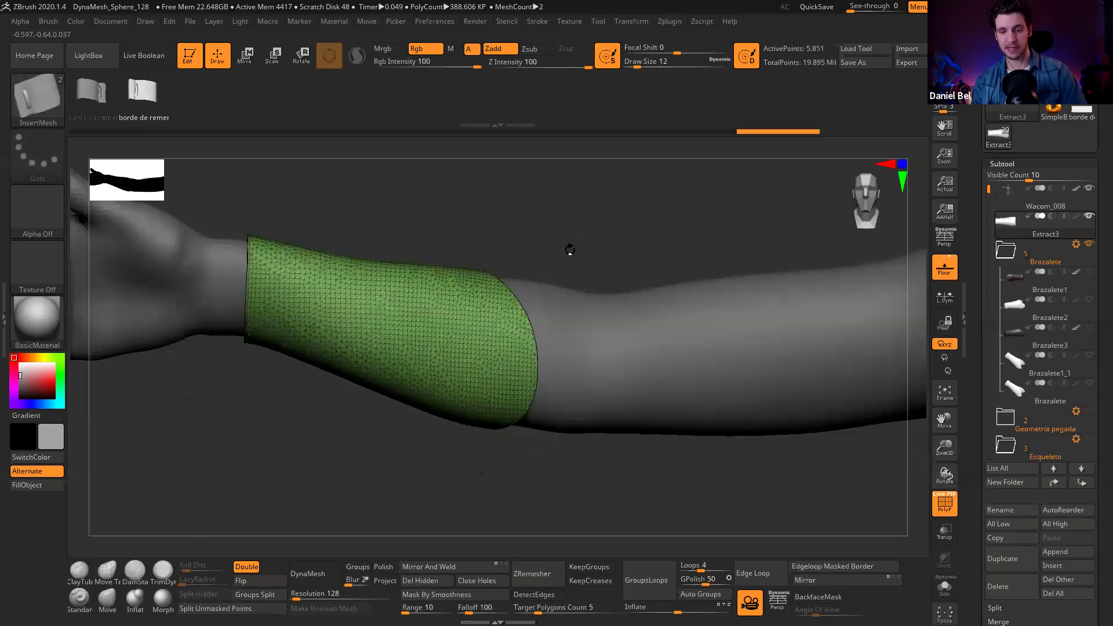
pyautogui.moveTo(563, 352)
pyautogui.mouseDown()
pyautogui.moveTo(583, 397)
pyautogui.moveTo(586, 218)
pyautogui.moveTo(460, 310)
pyautogui.moveTo(538, 382)
pyautogui.moveTo(614, 426)
pyautogui.mouseUp()
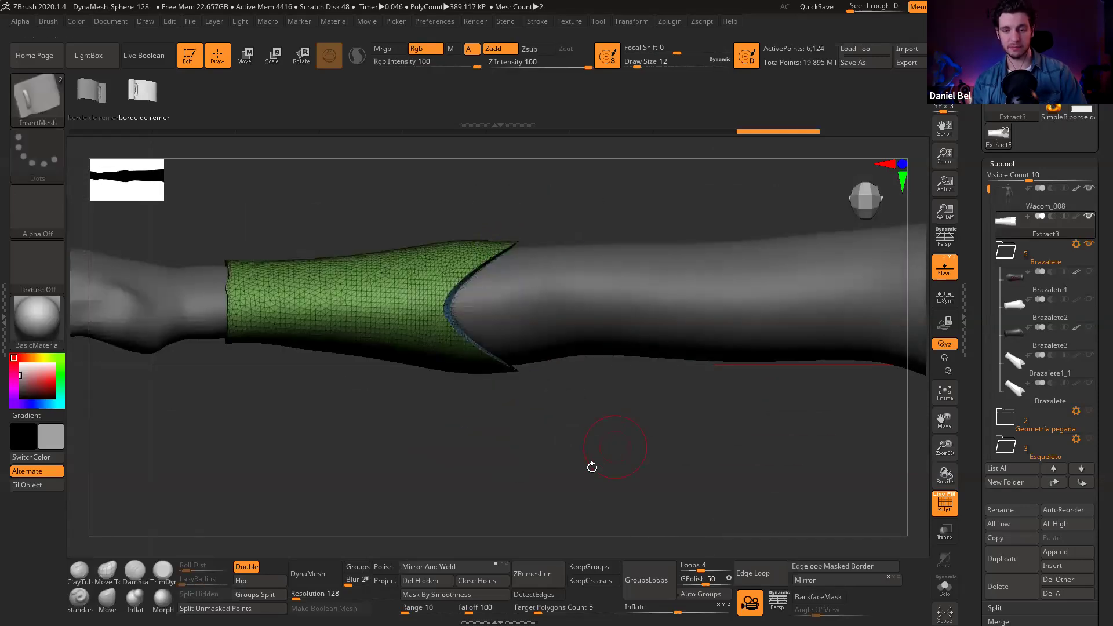
pyautogui.moveTo(585, 307)
pyautogui.mouseDown()
pyautogui.moveTo(566, 298)
pyautogui.moveTo(591, 311)
pyautogui.moveTo(400, 350)
pyautogui.moveTo(460, 461)
pyautogui.moveTo(498, 476)
pyautogui.moveTo(524, 436)
pyautogui.mouseUp()
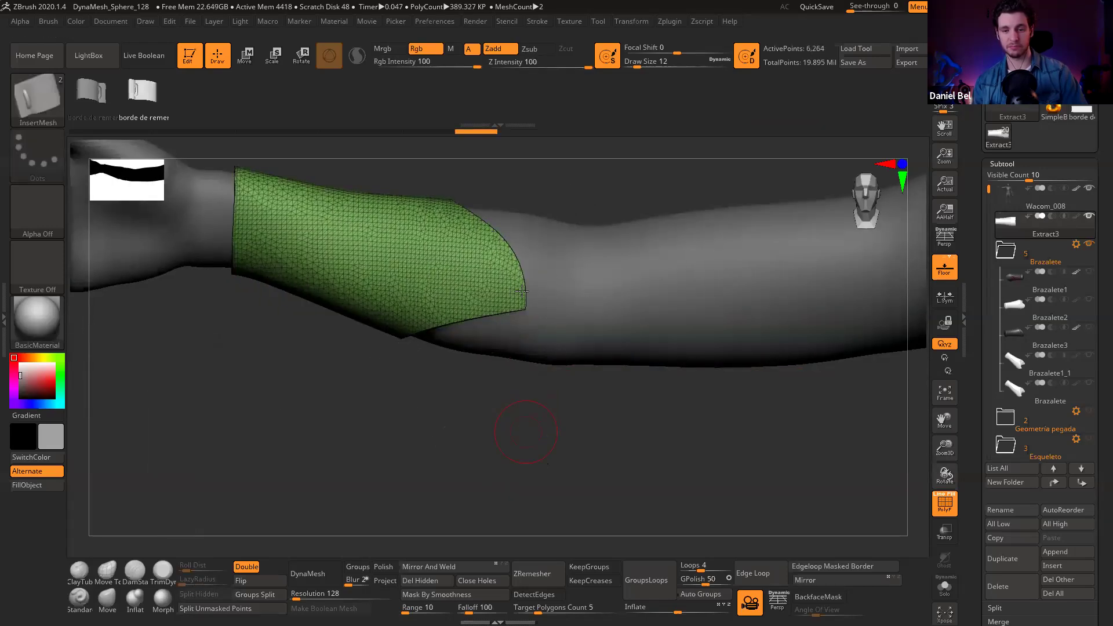
pyautogui.keyDown('shift'); pyautogui.moveTo(522, 291); pyautogui.dragTo(541, 241); pyautogui.keyUp('shift')
pyautogui.moveTo(500, 451); pyautogui.dragTo(484, 429)
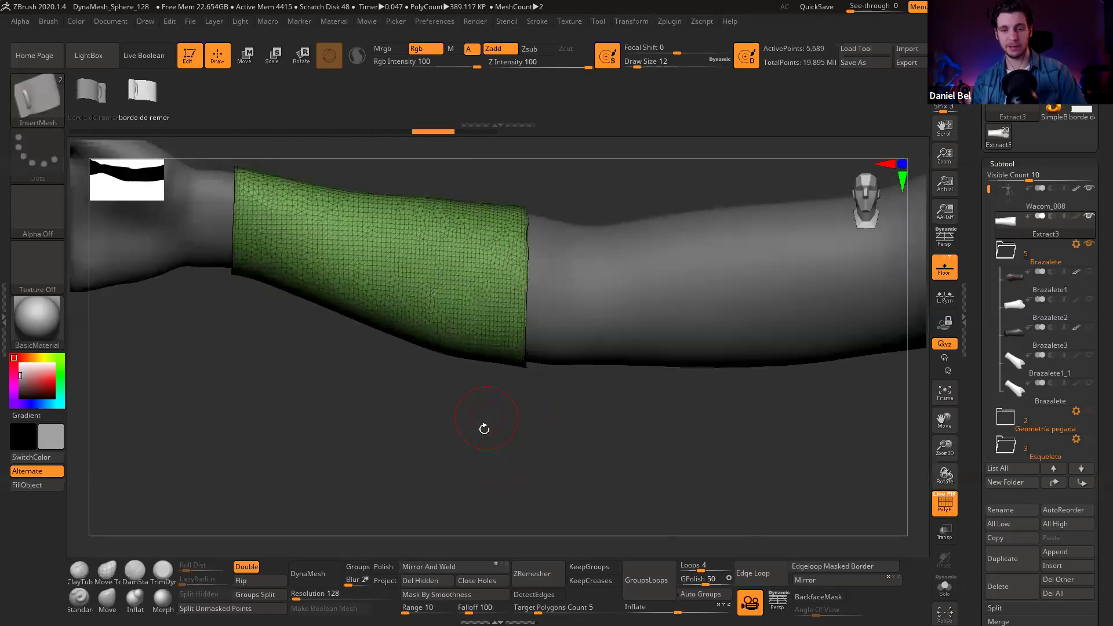
# Step: Trim the bracer's elbow end to a point with two straight diagonal cuts, and turn off the polyframe
pyautogui.keyDown('alt'); pyautogui.moveTo(513, 391); pyautogui.dragTo(537, 423); pyautogui.keyUp('alt')
pyautogui.keyDown('ctrl'); pyautogui.keyDown('shift'); pyautogui.moveTo(380, 174); pyautogui.dragTo(588, 346); pyautogui.keyUp('shift'); pyautogui.keyUp('ctrl')
pyautogui.keyDown('ctrl'); pyautogui.keyDown('shift'); pyautogui.moveTo(638, 262); pyautogui.dragTo(378, 425); pyautogui.keyUp('shift'); pyautogui.keyUp('ctrl')
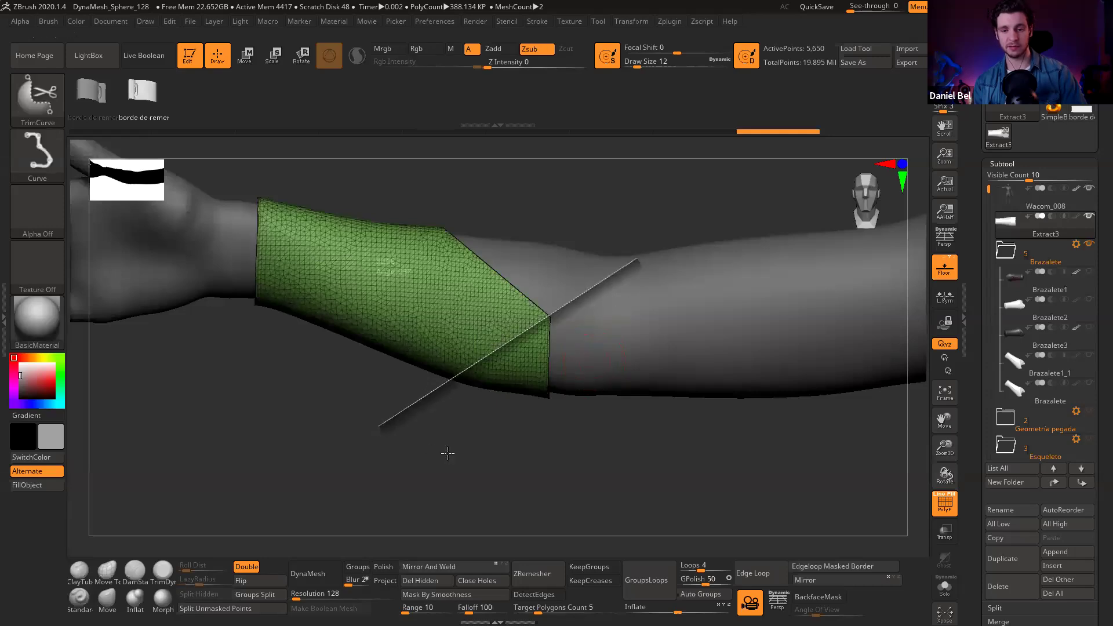
pyautogui.moveTo(475, 457)
pyautogui.mouseDown()
pyautogui.moveTo(487, 507)
pyautogui.moveTo(502, 437)
pyautogui.moveTo(480, 358)
pyautogui.mouseUp()
pyautogui.hotkey('shift', 'f')
pyautogui.keyDown('alt'); pyautogui.moveTo(354, 417); pyautogui.dragTo(439, 448); pyautogui.keyUp('alt')
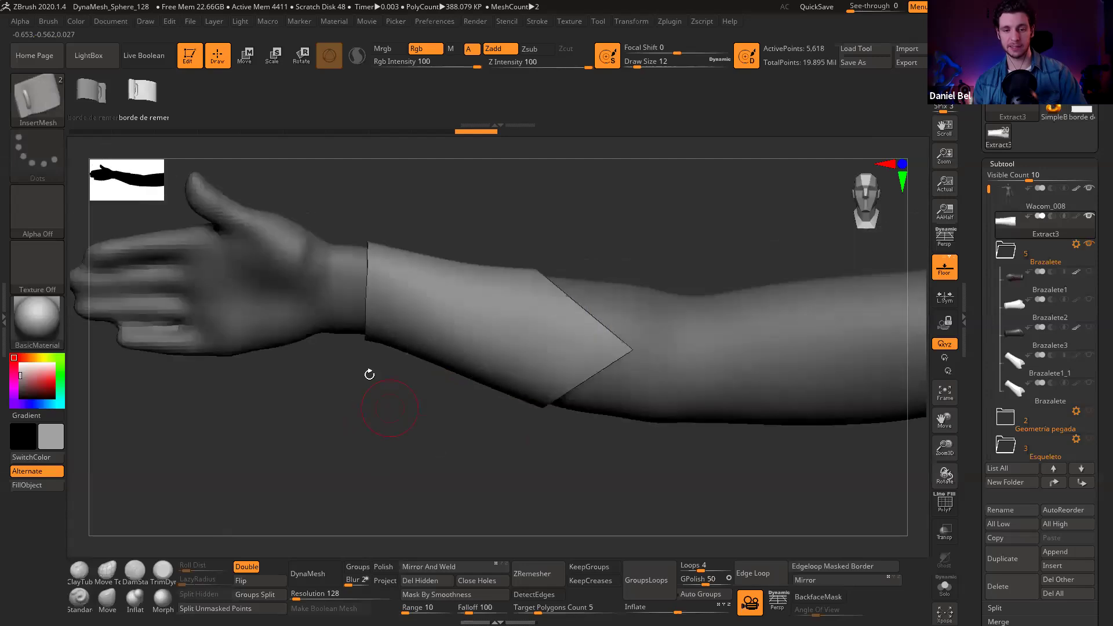
# Step: Trim the bracer's wrist end along a curve bulging towards the hand, and show the polyframe again
pyautogui.press('ctrl')
pyautogui.moveTo(415, 379)
pyautogui.keyDown('ctrl'); pyautogui.keyDown('shift'); pyautogui.mouseDown()
pyautogui.moveTo(373, 316)
pyautogui.moveTo(441, 175)
pyautogui.moveTo(461, 201)
pyautogui.mouseUp(); pyautogui.keyUp('shift'); pyautogui.keyUp('ctrl')
pyautogui.moveTo(624, 253); pyautogui.dragTo(364, 384)
pyautogui.hotkey('shift', 'f')
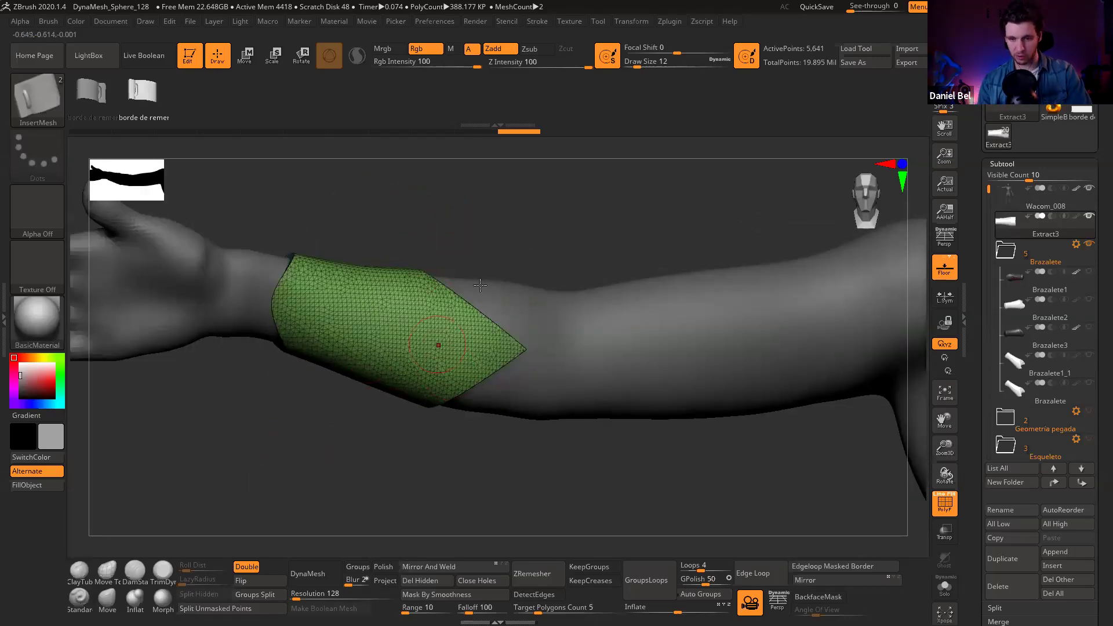
pyautogui.moveTo(329, 448); pyautogui.dragTo(433, 283)
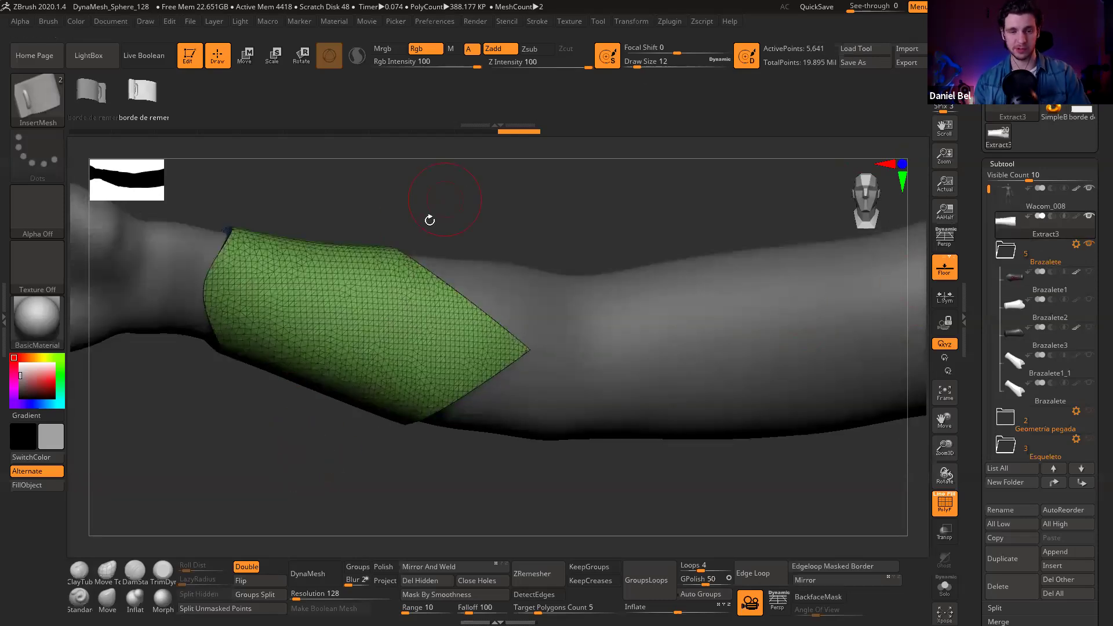
# Step: Select the ClayTubes brush and examine the trimmed bracer with and without the polyframe
pyautogui.click(80, 570)
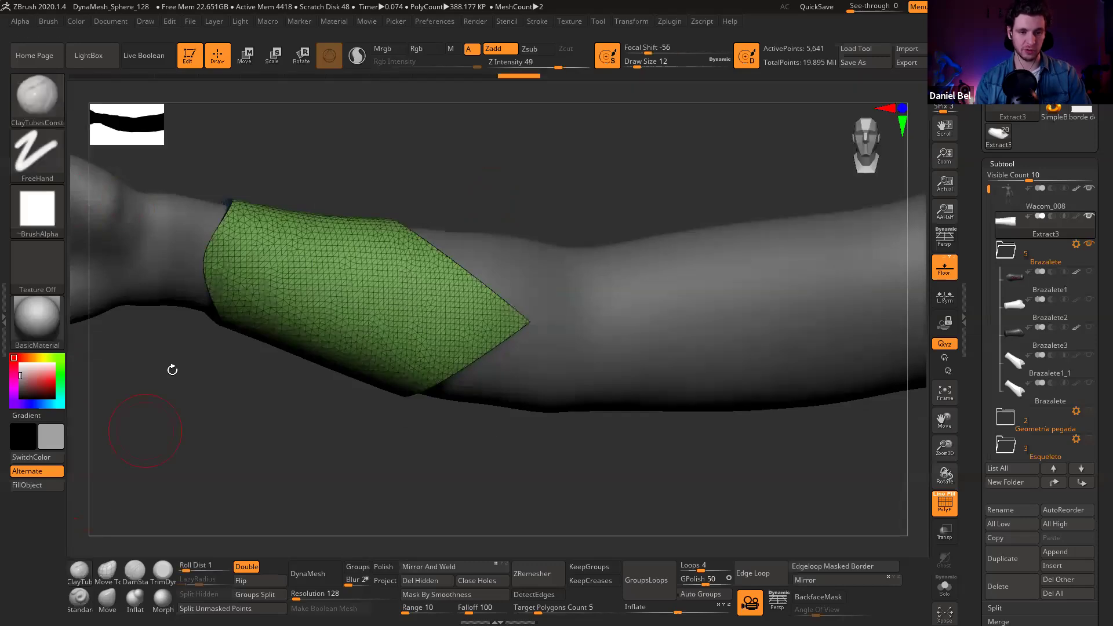
pyautogui.moveTo(210, 424); pyautogui.dragTo(397, 445)
pyautogui.hotkey('shift', 'f')
pyautogui.hotkey('shift', 'f')
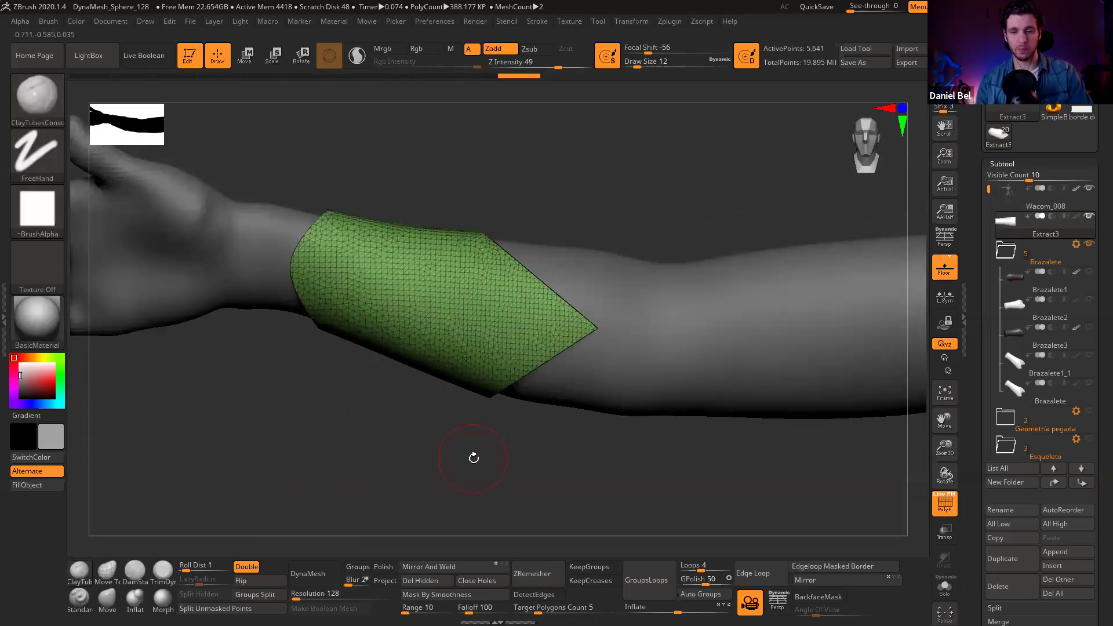
pyautogui.moveTo(379, 451); pyautogui.dragTo(403, 417)
pyautogui.hotkey('shift', 'f')
pyautogui.moveTo(401, 455); pyautogui.dragTo(389, 411)
pyautogui.hotkey('shift', 'f')
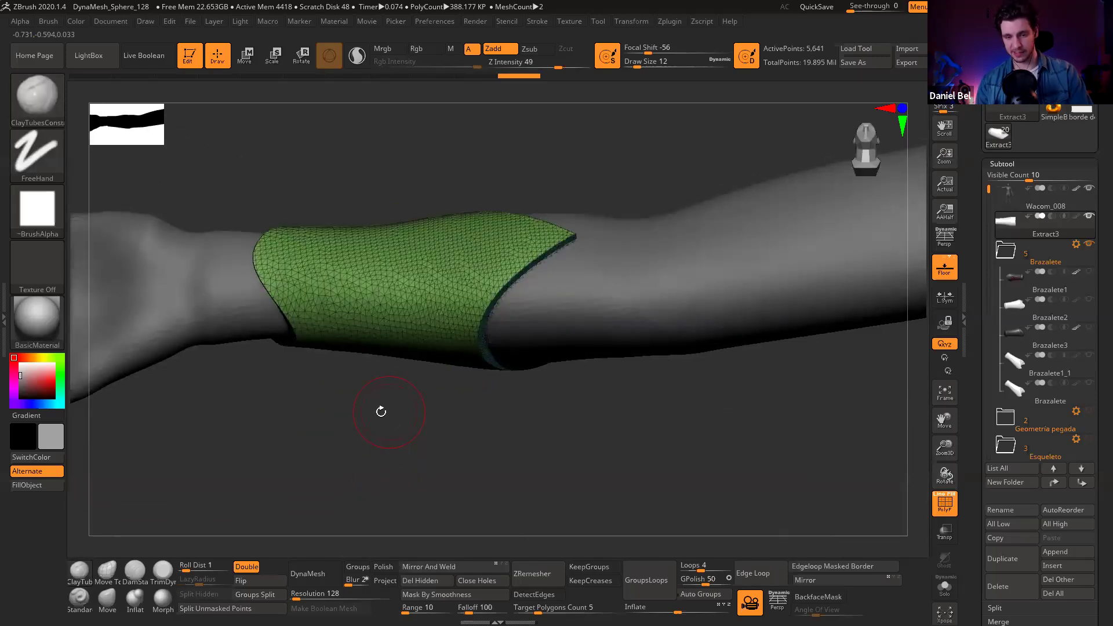
# Step: Try subdividing the trimmed bracer twice with the polyframe off, and undo it
pyautogui.moveTo(412, 370)
pyautogui.keyDown('alt'); pyautogui.mouseDown()
pyautogui.moveTo(317, 300)
pyautogui.moveTo(331, 291)
pyautogui.mouseUp(); pyautogui.keyUp('alt')
pyautogui.press('s')
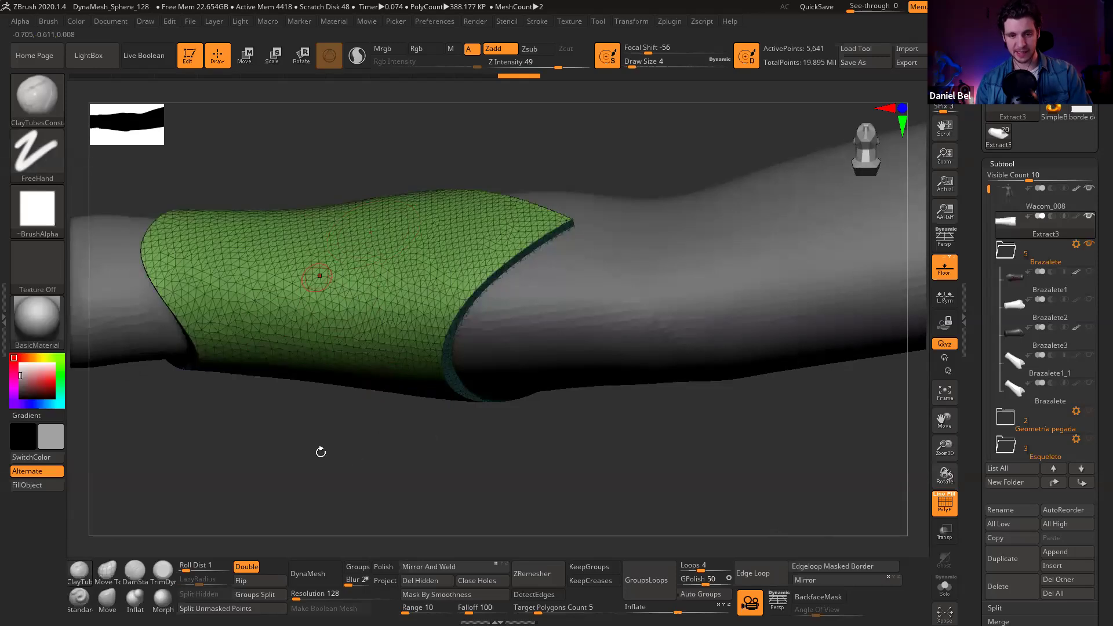
pyautogui.moveTo(354, 460); pyautogui.dragTo(380, 248)
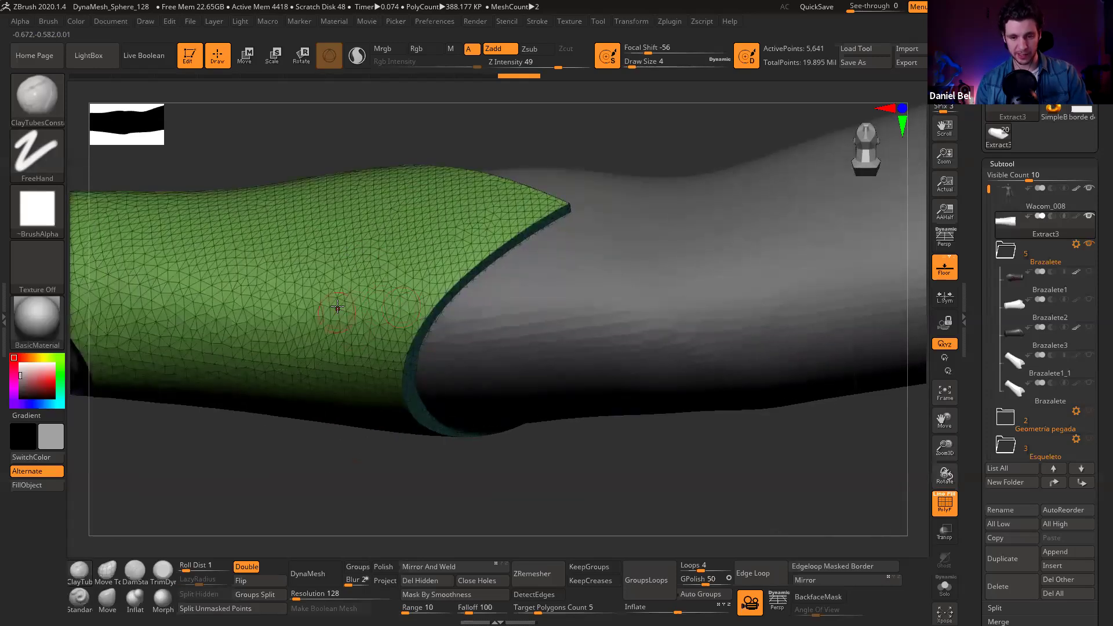
pyautogui.moveTo(455, 446); pyautogui.dragTo(483, 462)
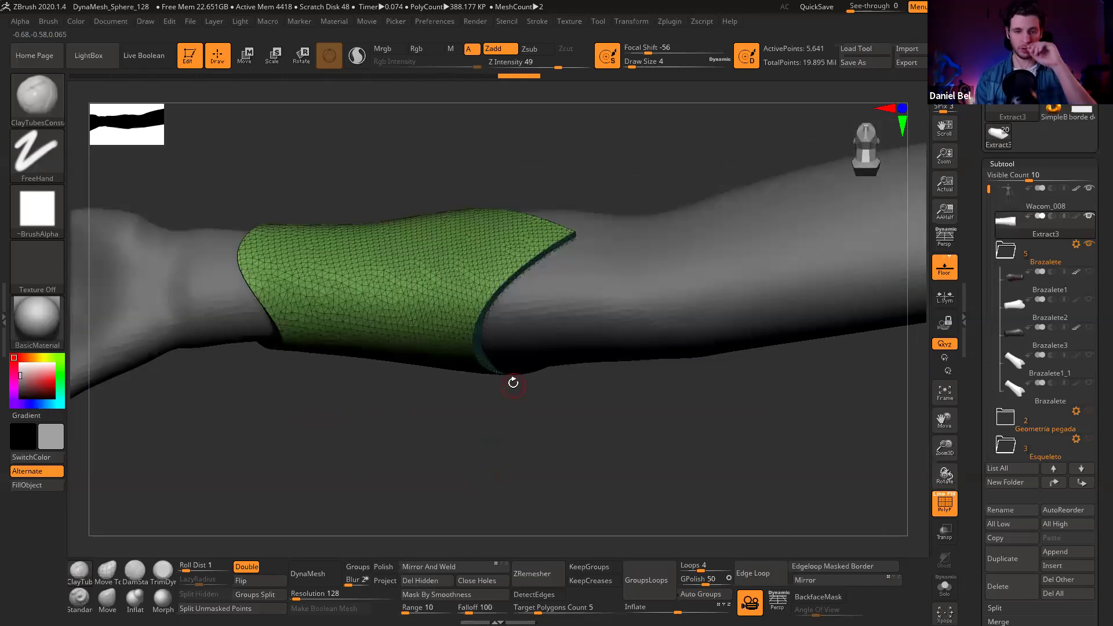
pyautogui.keyDown('ctrl'); pyautogui.moveTo(383, 490); pyautogui.dragTo(382, 479, button='right'); pyautogui.keyUp('ctrl')
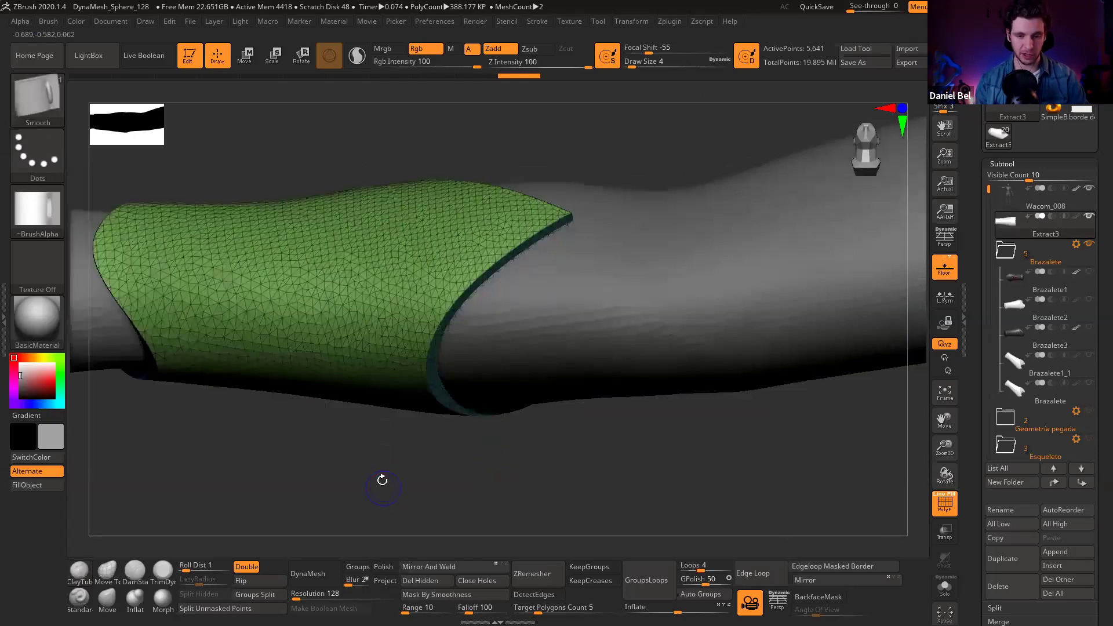
pyautogui.hotkey('shift', 'f')
pyautogui.hotkey('ctrl', 'd')
pyautogui.hotkey('ctrl', 'd')
pyautogui.moveTo(346, 457)
pyautogui.mouseDown()
pyautogui.moveTo(319, 363)
pyautogui.moveTo(322, 451)
pyautogui.moveTo(339, 478)
pyautogui.moveTo(336, 427)
pyautogui.mouseUp()
pyautogui.hotkey('shift', 'f')
pyautogui.hotkey('ctrl', 'z')
pyautogui.hotkey('ctrl', 'z')
pyautogui.hotkey('ctrl', 'z')
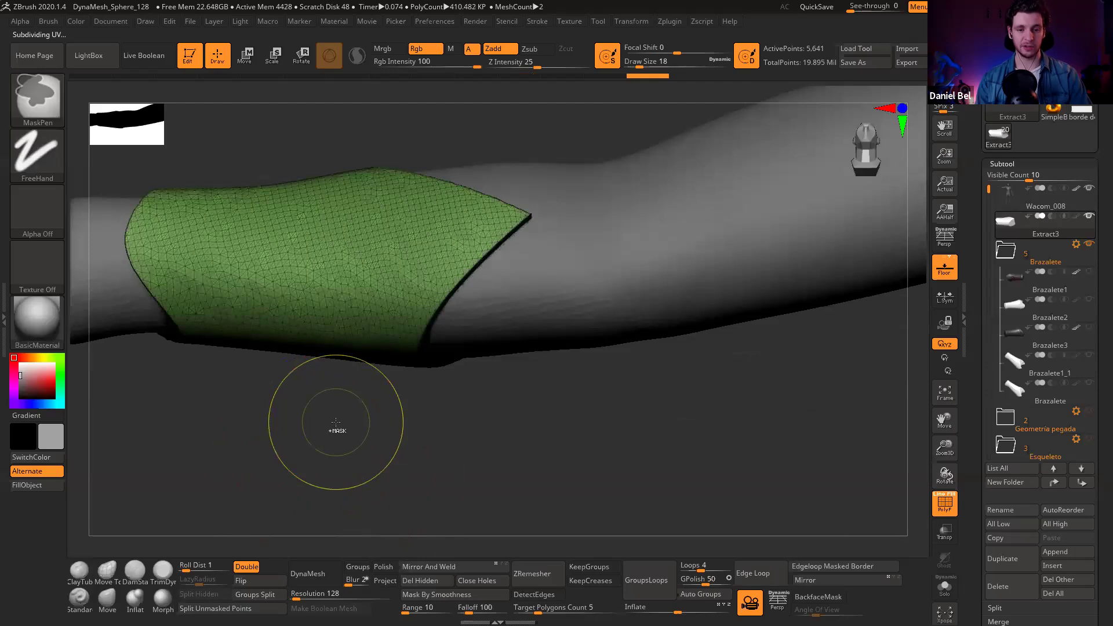
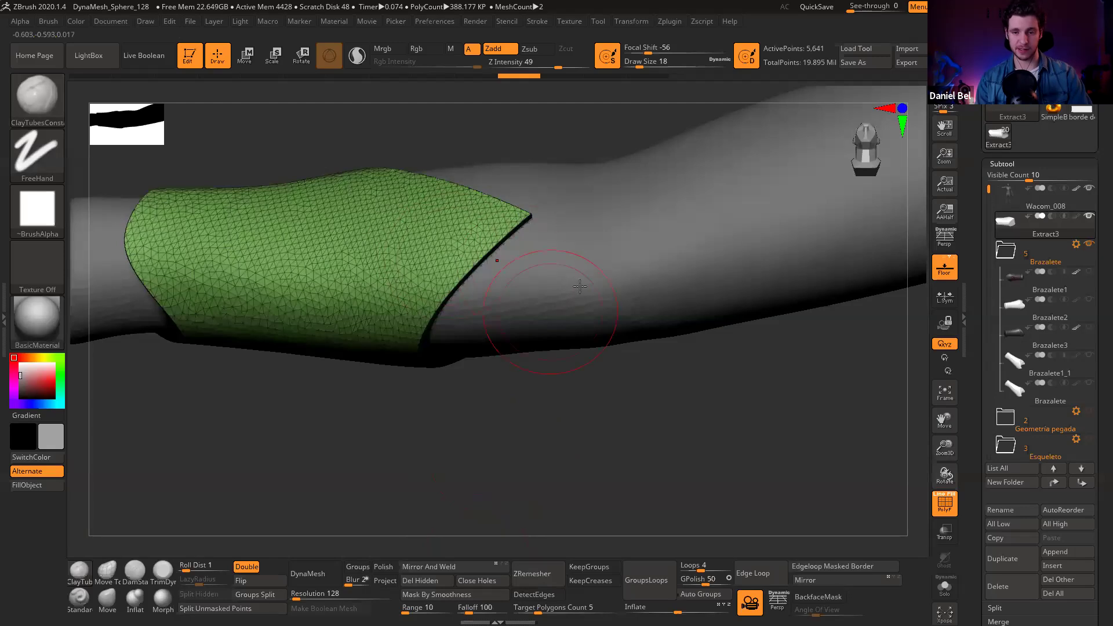
# Step: ZRemesh the bracer with KeepGroups, KeepCreases and DetectEdges enabled and a Target Polygons Count of 30
pyautogui.moveTo(600, 407); pyautogui.dragTo(596, 436)
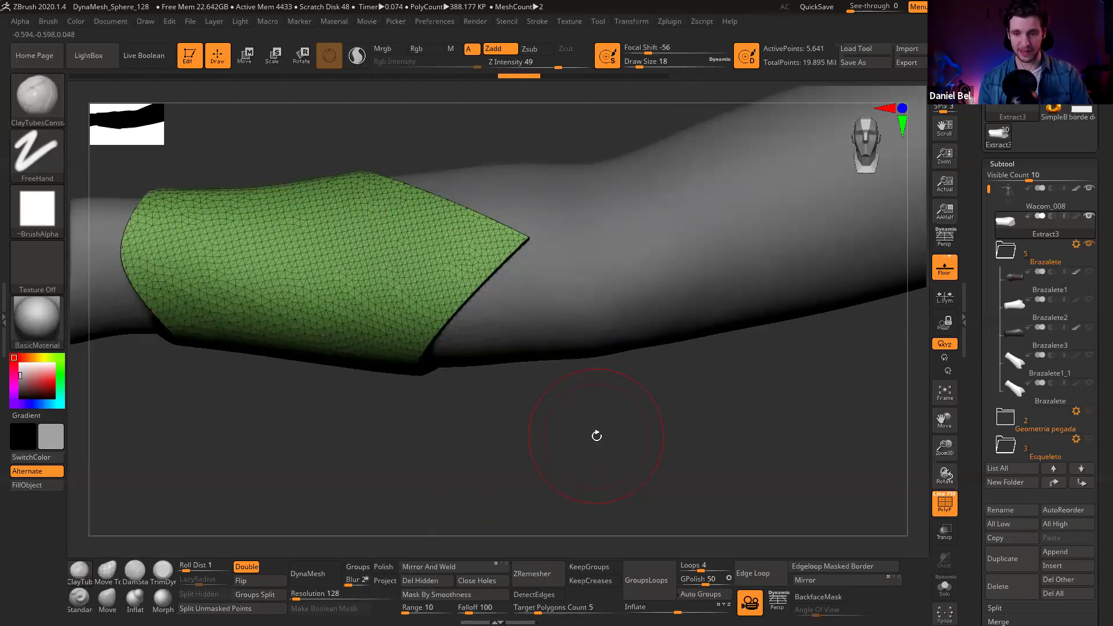
pyautogui.click(590, 568)
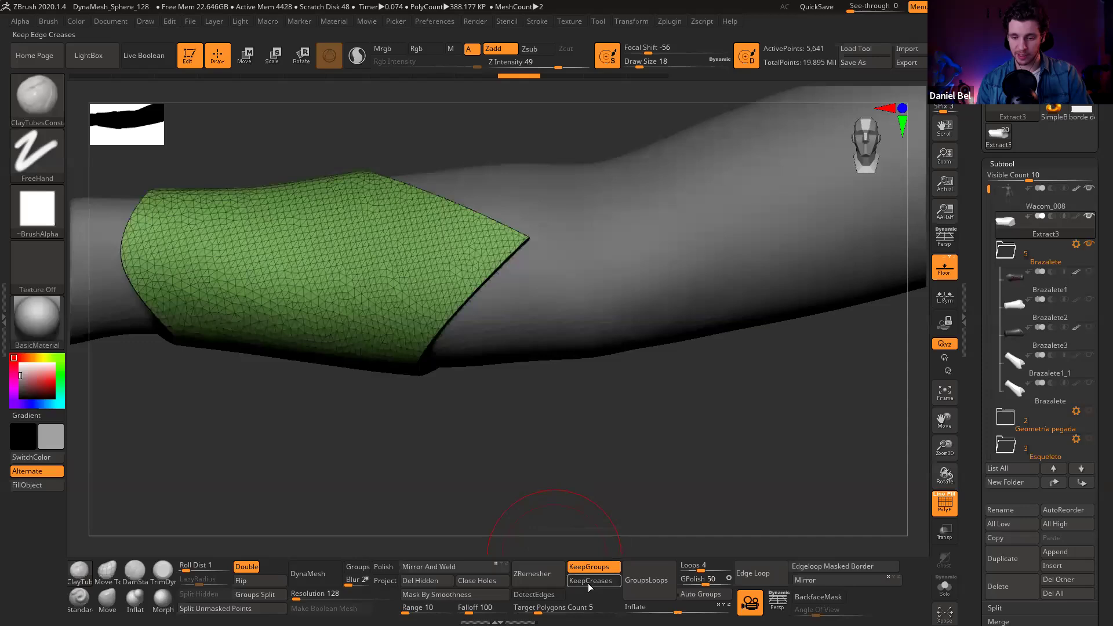
pyautogui.click(589, 580)
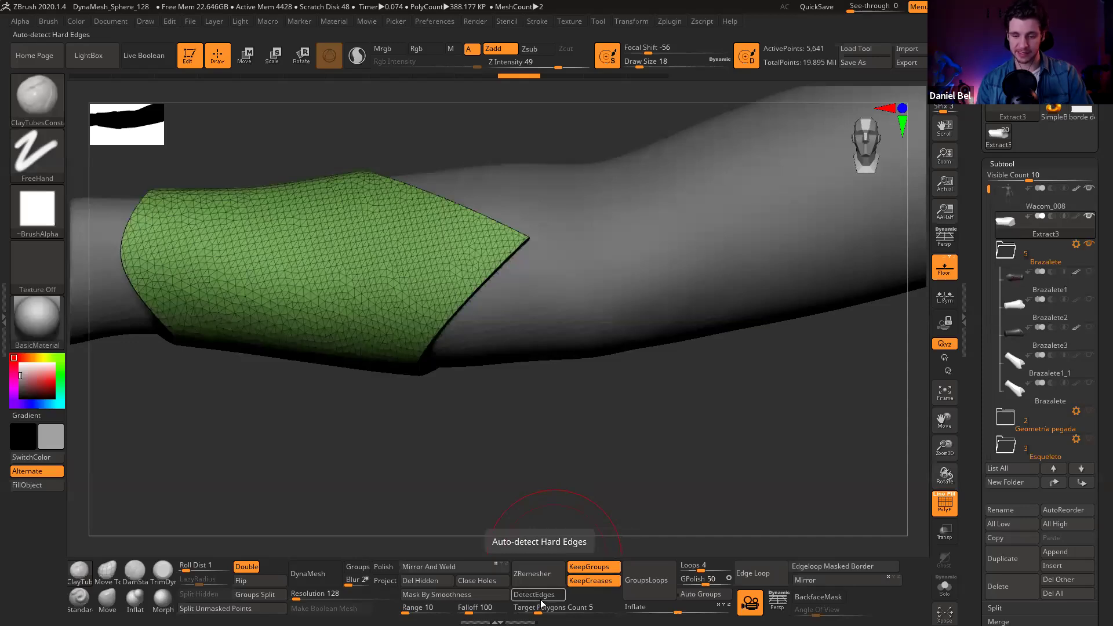
pyautogui.click(544, 597)
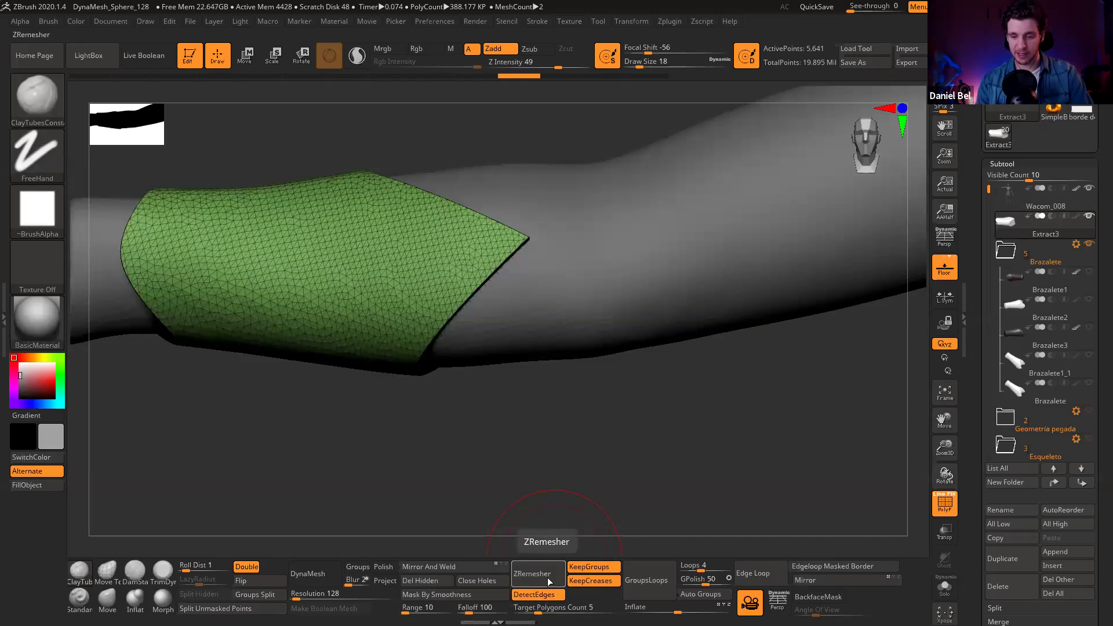
pyautogui.write('30')
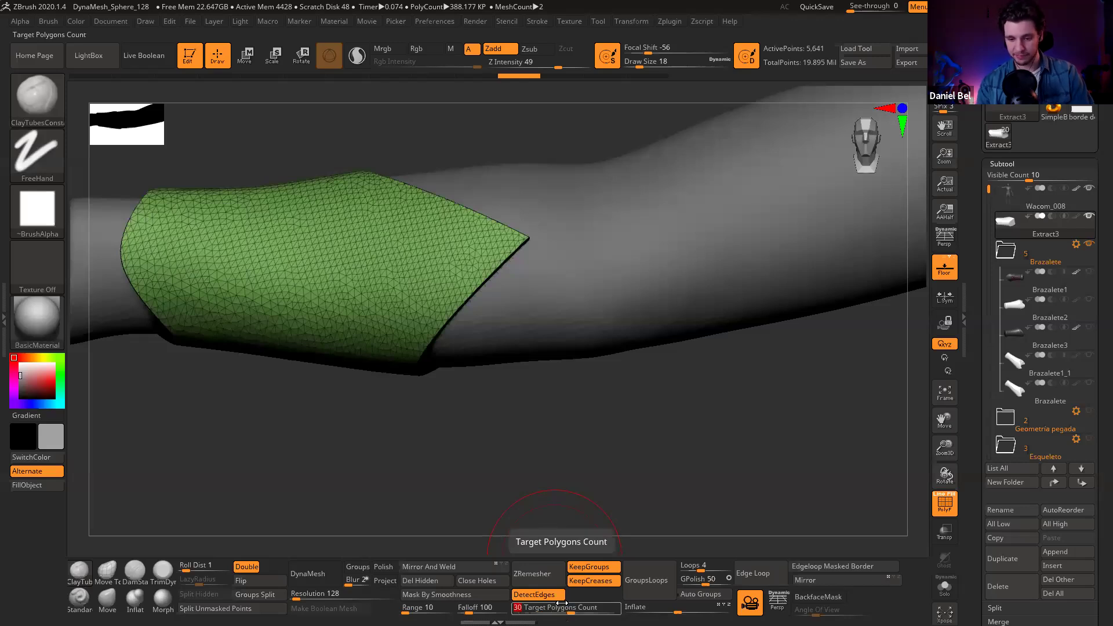
pyautogui.press('Return')
pyautogui.click(538, 573)
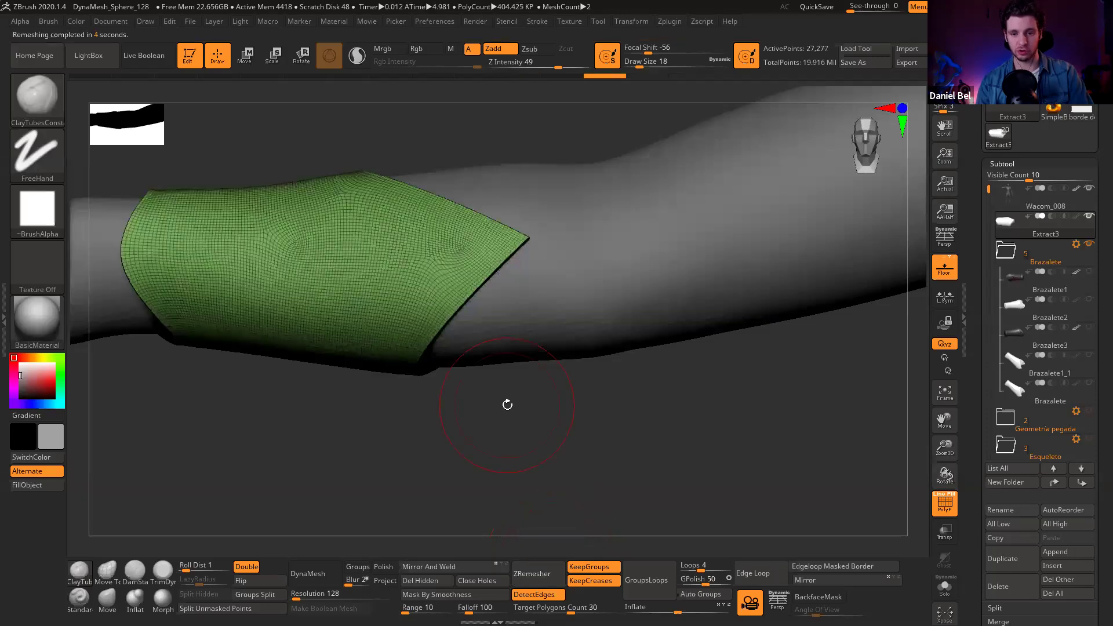
# Step: Adjust the remeshed bracer's fit around the forearm with the Move brush at several draw sizes, checking it from different sides
pyautogui.moveTo(466, 323)
pyautogui.mouseDown()
pyautogui.moveTo(522, 381)
pyautogui.moveTo(484, 435)
pyautogui.moveTo(411, 427)
pyautogui.moveTo(455, 439)
pyautogui.moveTo(430, 439)
pyautogui.mouseUp()
pyautogui.press('s')
pyautogui.moveTo(392, 277); pyautogui.dragTo(376, 277)
pyautogui.keyDown('ctrl'); pyautogui.moveTo(333, 227); pyautogui.dragTo(319, 224, button='right'); pyautogui.keyUp('ctrl')
pyautogui.moveTo(500, 407)
pyautogui.mouseDown()
pyautogui.moveTo(525, 481)
pyautogui.moveTo(567, 514)
pyautogui.moveTo(652, 360)
pyautogui.moveTo(643, 301)
pyautogui.moveTo(677, 353)
pyautogui.moveTo(647, 283)
pyautogui.mouseUp()
pyautogui.click(107, 600)
pyautogui.press('s')
pyautogui.moveTo(436, 424); pyautogui.dragTo(459, 411)
pyautogui.moveTo(558, 342); pyautogui.dragTo(571, 347)
pyautogui.keyDown('alt'); pyautogui.moveTo(632, 251); pyautogui.dragTo(632, 321); pyautogui.keyUp('alt')
pyautogui.moveTo(380, 282); pyautogui.dragTo(355, 312, button='right')
pyautogui.moveTo(325, 315); pyautogui.dragTo(340, 376)
pyautogui.moveTo(596, 272)
pyautogui.mouseDown()
pyautogui.moveTo(350, 309)
pyautogui.moveTo(307, 300)
pyautogui.mouseUp()
pyautogui.moveTo(455, 278); pyautogui.dragTo(410, 285)
pyautogui.moveTo(538, 302); pyautogui.dragTo(395, 295)
pyautogui.moveTo(460, 327); pyautogui.dragTo(432, 307)
pyautogui.moveTo(469, 258); pyautogui.dragTo(504, 262)
pyautogui.press('s')
pyautogui.moveTo(409, 223); pyautogui.dragTo(402, 223)
pyautogui.moveTo(559, 281); pyautogui.dragTo(661, 313)
pyautogui.moveTo(585, 345)
pyautogui.mouseDown()
pyautogui.moveTo(624, 340)
pyautogui.moveTo(646, 363)
pyautogui.moveTo(644, 350)
pyautogui.mouseUp()
pyautogui.press('s')
pyautogui.moveTo(523, 398)
pyautogui.mouseDown()
pyautogui.moveTo(547, 395)
pyautogui.moveTo(499, 389)
pyautogui.moveTo(516, 362)
pyautogui.moveTo(519, 380)
pyautogui.mouseUp()
pyautogui.press('s')
pyautogui.moveTo(419, 392)
pyautogui.keyDown('shift'); pyautogui.mouseDown()
pyautogui.moveTo(649, 318)
pyautogui.moveTo(613, 316)
pyautogui.moveTo(643, 371)
pyautogui.moveTo(652, 510)
pyautogui.moveTo(561, 238)
pyautogui.moveTo(527, 241)
pyautogui.moveTo(562, 228)
pyautogui.moveTo(540, 265)
pyautogui.mouseUp(); pyautogui.keyUp('shift')
pyautogui.press('s')
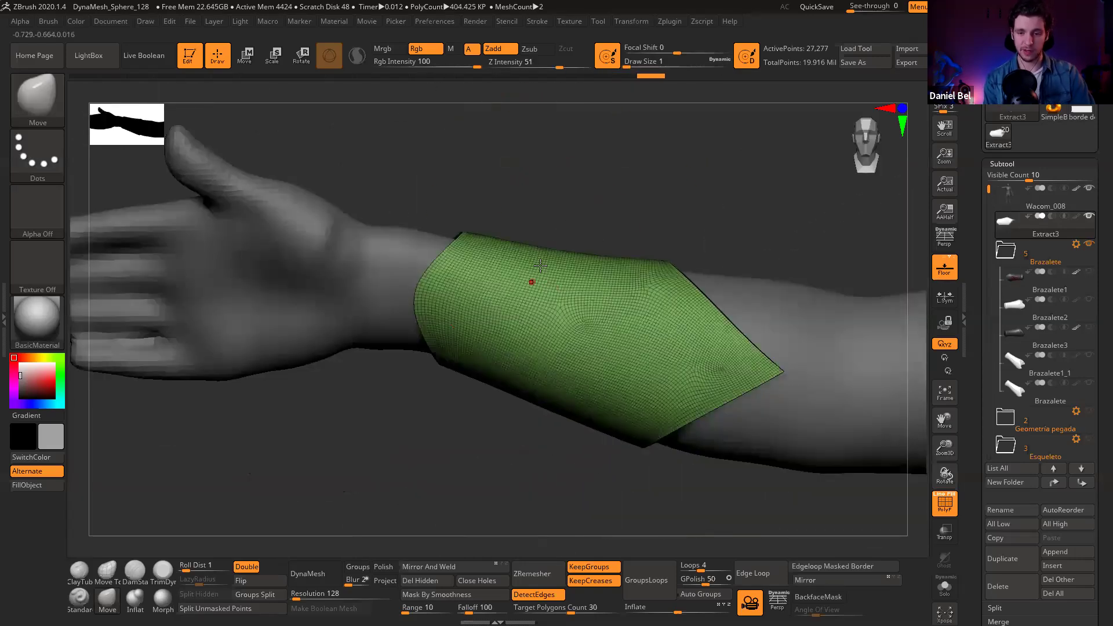
# Step: Duplicate the bracer within the same subtool, place the duplicate above the forearm, and clear the mask
pyautogui.press('w')
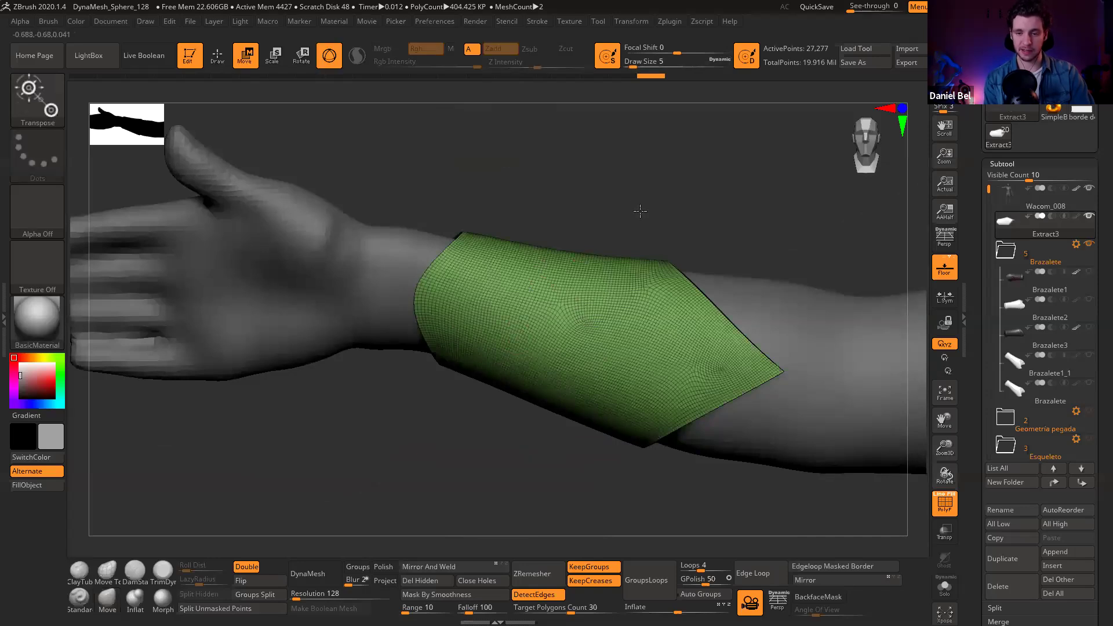
pyautogui.keyDown('alt'); pyautogui.moveTo(640, 211); pyautogui.dragTo(574, 210); pyautogui.keyUp('alt')
pyautogui.press('q')
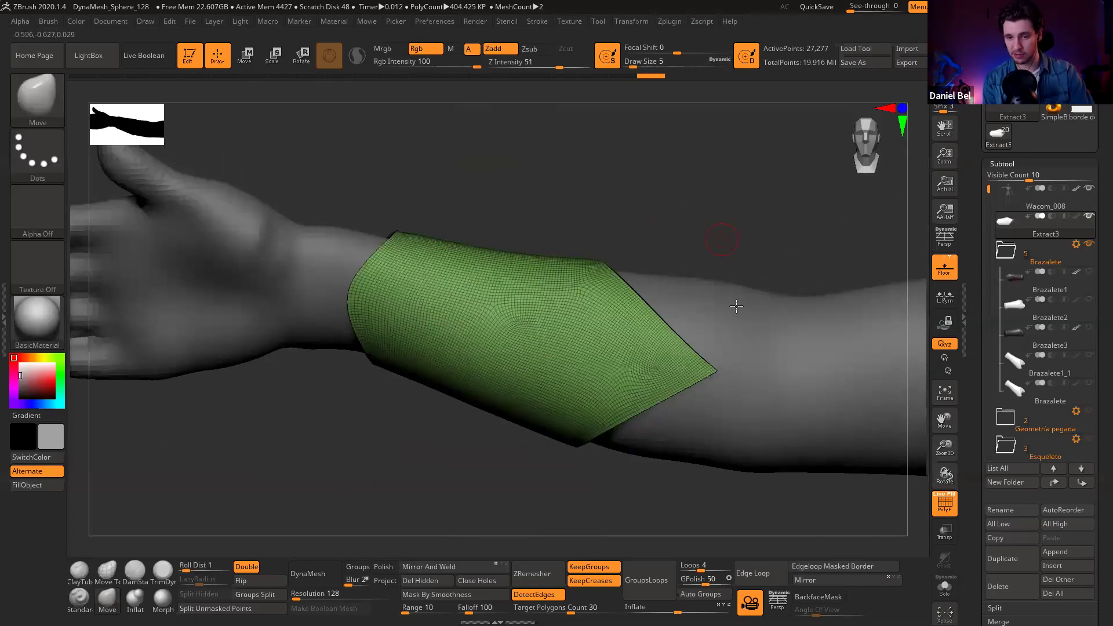
pyautogui.press('w')
pyautogui.moveTo(522, 343)
pyautogui.keyDown('ctrl'); pyautogui.mouseDown()
pyautogui.moveTo(559, 189)
pyautogui.moveTo(415, 229)
pyautogui.moveTo(547, 164)
pyautogui.moveTo(634, 201)
pyautogui.mouseUp(); pyautogui.keyUp('ctrl')
pyautogui.keyDown('ctrl'); pyautogui.moveTo(361, 416); pyautogui.dragTo(381, 481); pyautogui.keyUp('ctrl')
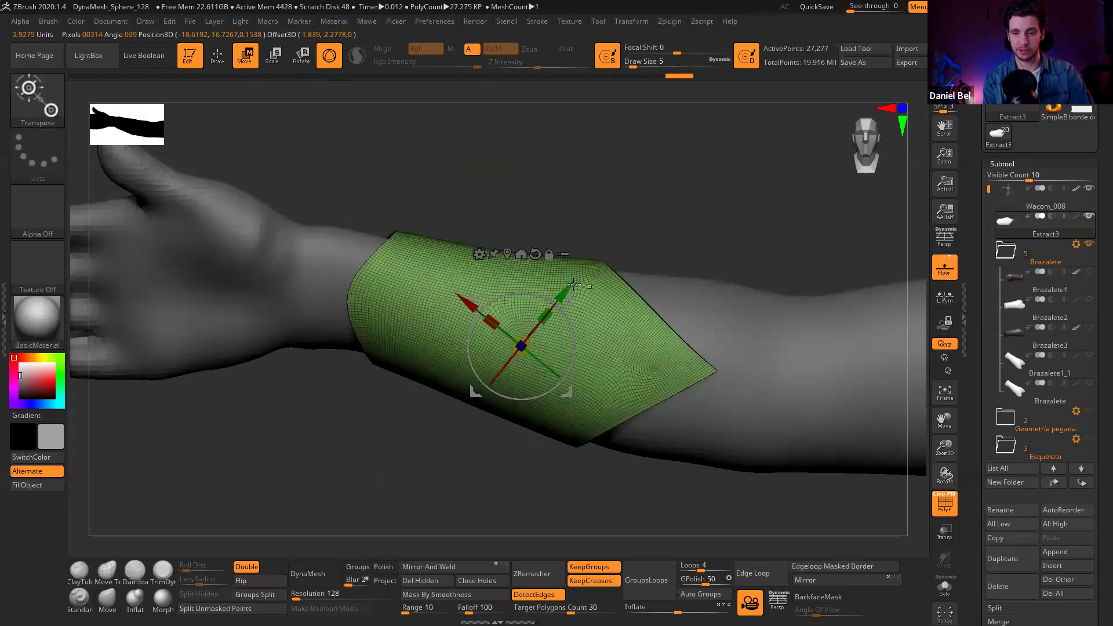
pyautogui.keyDown('ctrl'); pyautogui.moveTo(571, 287); pyautogui.dragTo(626, 98); pyautogui.keyUp('ctrl')
pyautogui.press('q')
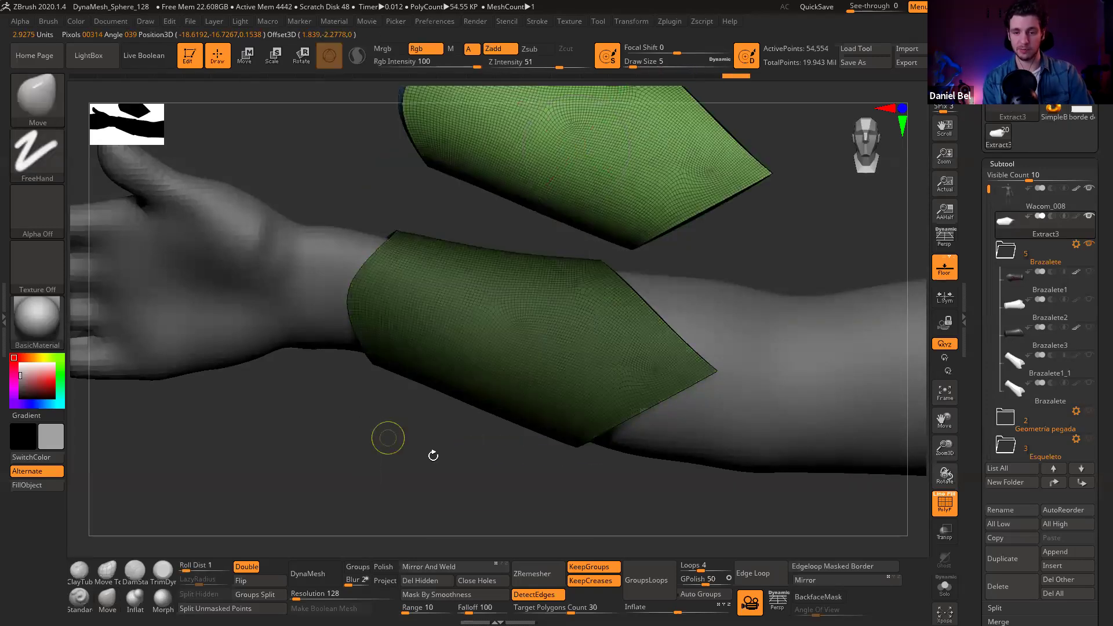
pyautogui.keyDown('ctrl'); pyautogui.click(400, 442); pyautogui.keyUp('ctrl')
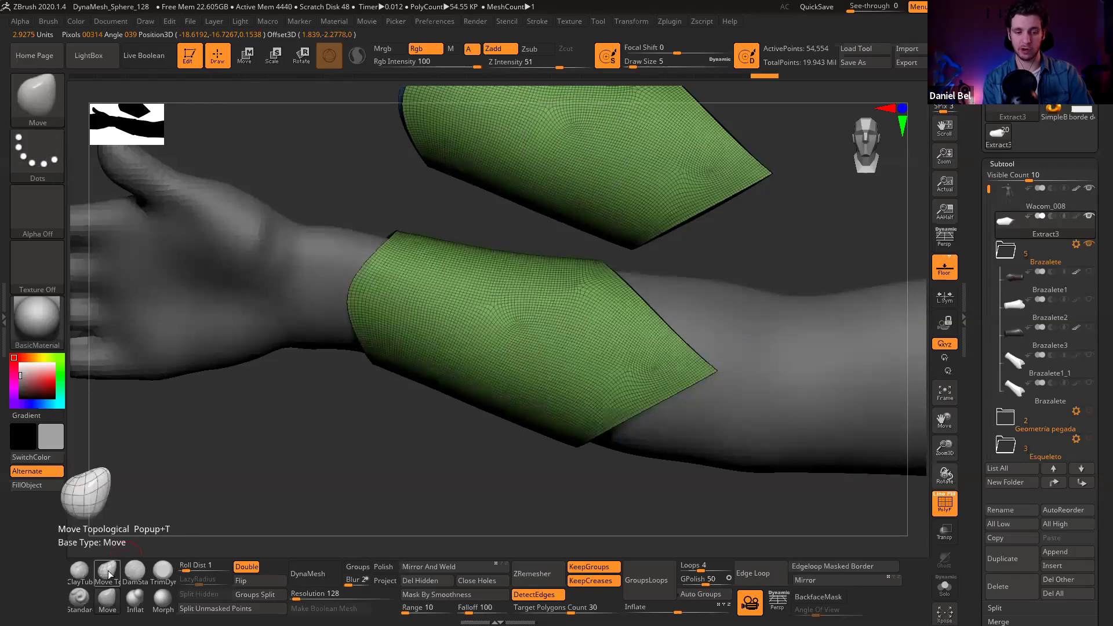
# Step: Try the Move Topological brush at draw size 1 on the two bracer shells, and undo it together with the duplication
pyautogui.click(112, 571)
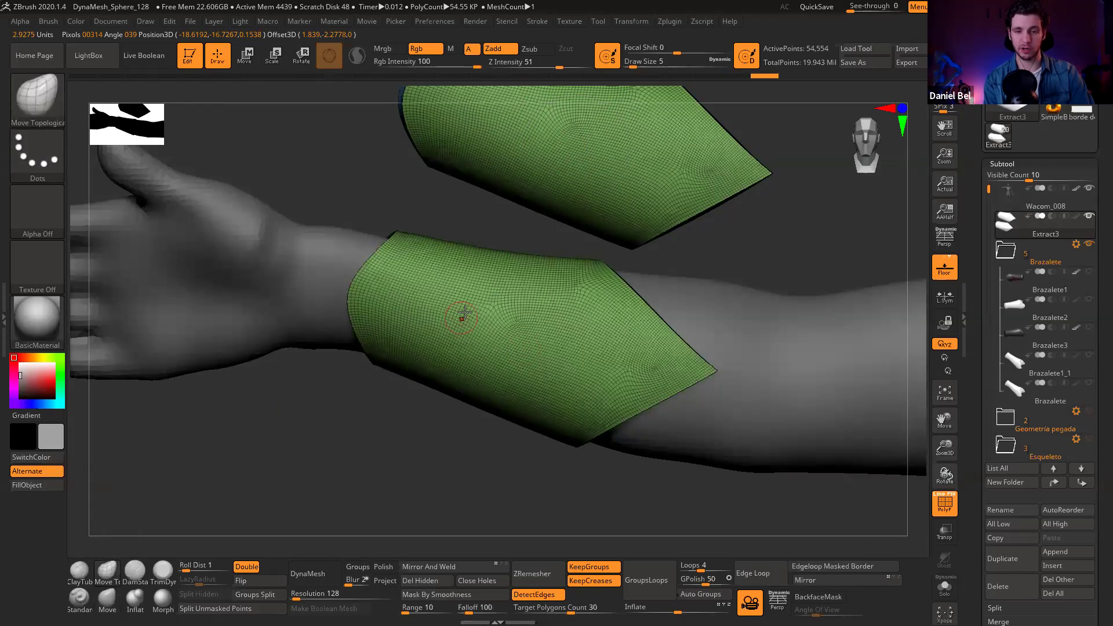
pyautogui.moveTo(633, 65); pyautogui.dragTo(616, 62)
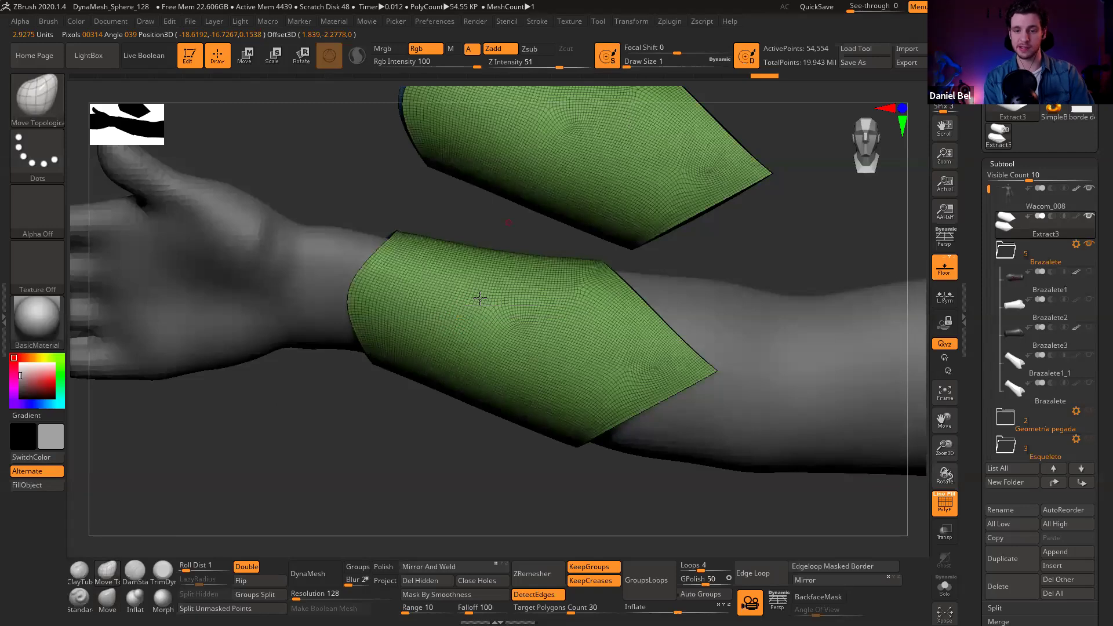
pyautogui.moveTo(433, 310); pyautogui.dragTo(606, 216)
pyautogui.moveTo(627, 173); pyautogui.dragTo(650, 144)
pyautogui.moveTo(550, 283)
pyautogui.mouseDown()
pyautogui.moveTo(529, 276)
pyautogui.moveTo(554, 304)
pyautogui.mouseUp()
pyautogui.hotkey('ctrl', 'z')
pyautogui.hotkey('ctrl', 'z')
pyautogui.hotkey('ctrl', 'z')
pyautogui.hotkey('ctrl', 'z')
pyautogui.hotkey('ctrl', 'z')
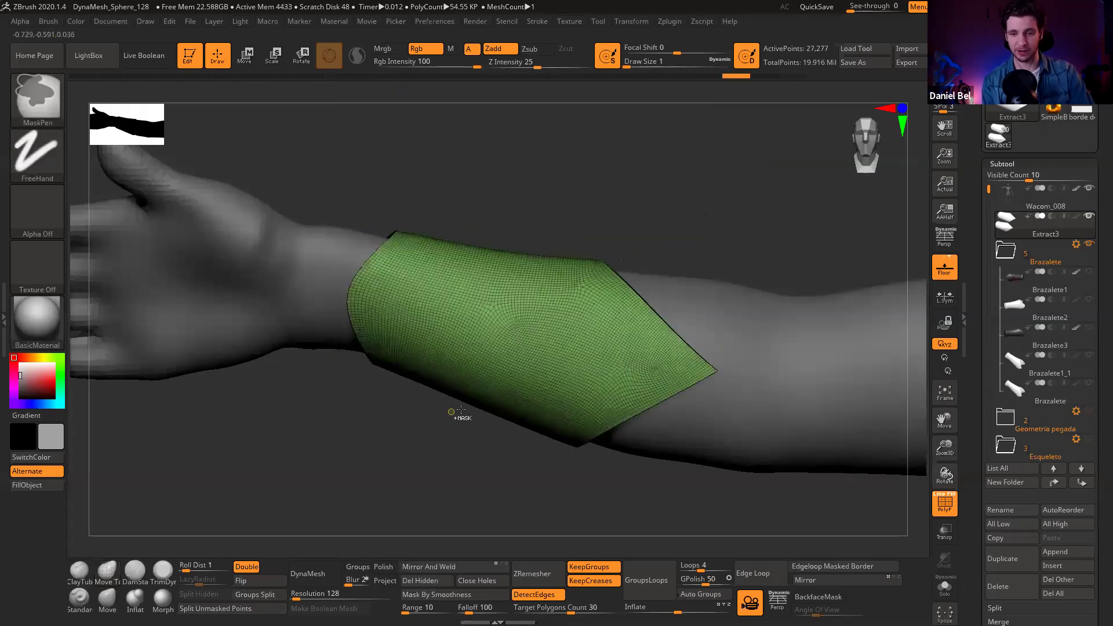
pyautogui.hotkey('ctrl', 'z')
pyautogui.hotkey('ctrl', 'z')
pyautogui.hotkey('ctrl', 'z')
pyautogui.hotkey('ctrl', 'z')
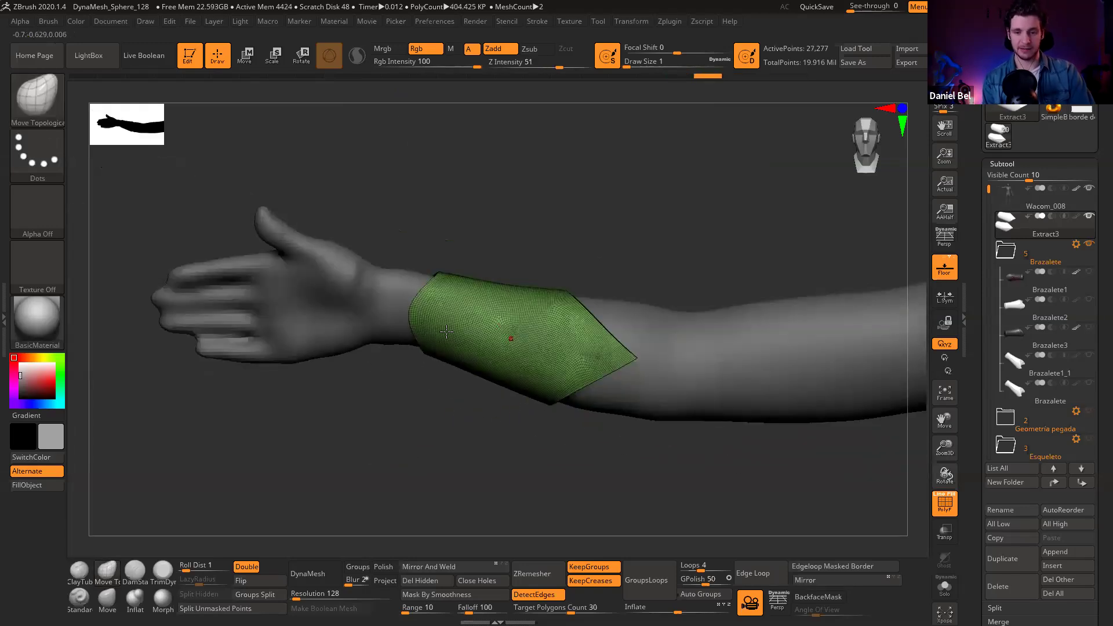
# Step: Reshape the bracer broadly around the forearm with the Move brush at draw size 44
pyautogui.moveTo(396, 291)
pyautogui.mouseDown(button='right')
pyautogui.moveTo(440, 288)
pyautogui.moveTo(328, 347)
pyautogui.mouseUp(button='right')
pyautogui.click(108, 596)
pyautogui.press('s')
pyautogui.moveTo(423, 323)
pyautogui.mouseDown()
pyautogui.moveTo(447, 322)
pyautogui.moveTo(448, 309)
pyautogui.mouseUp()
pyautogui.moveTo(447, 309); pyautogui.dragTo(371, 306, button='right')
pyautogui.moveTo(371, 306); pyautogui.dragTo(354, 309)
pyautogui.moveTo(298, 298)
pyautogui.mouseDown(button='right')
pyautogui.moveTo(372, 313)
pyautogui.moveTo(283, 313)
pyautogui.mouseUp(button='right')
pyautogui.moveTo(282, 313); pyautogui.dragTo(326, 324)
pyautogui.moveTo(372, 331); pyautogui.dragTo(517, 313, button='right')
pyautogui.moveTo(517, 313)
pyautogui.keyDown('alt'); pyautogui.mouseDown(button='right')
pyautogui.moveTo(528, 397)
pyautogui.moveTo(490, 313)
pyautogui.moveTo(484, 338)
pyautogui.moveTo(477, 325)
pyautogui.moveTo(483, 354)
pyautogui.mouseUp(button='right'); pyautogui.keyUp('alt')
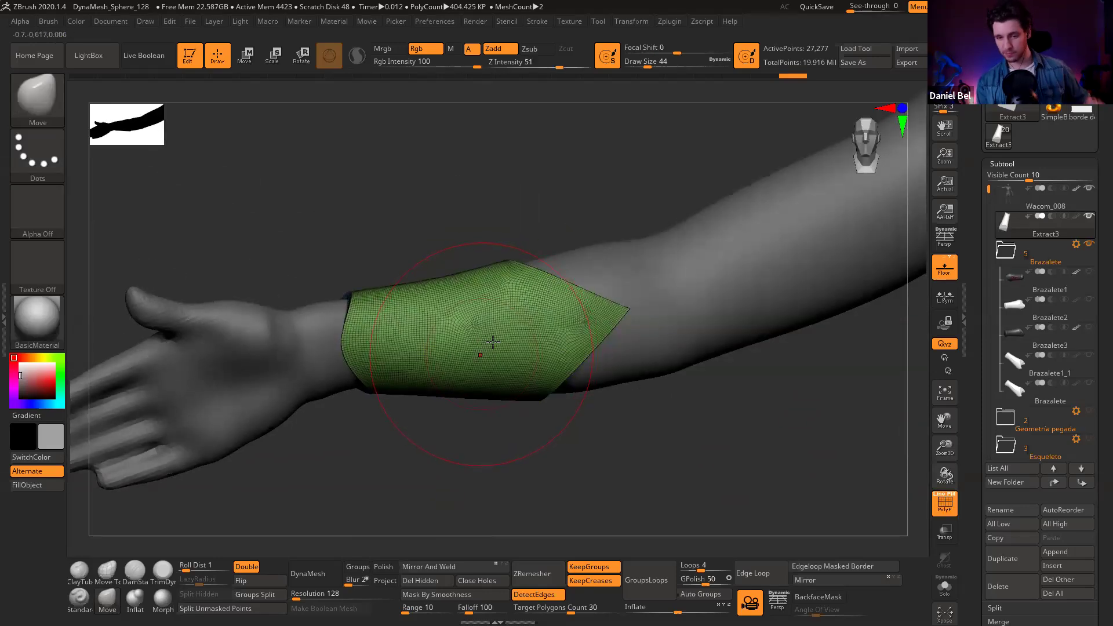
# Step: Mask the bracer's outer surface polygroup, leaving the rim along its ends unmasked
pyautogui.press('r')
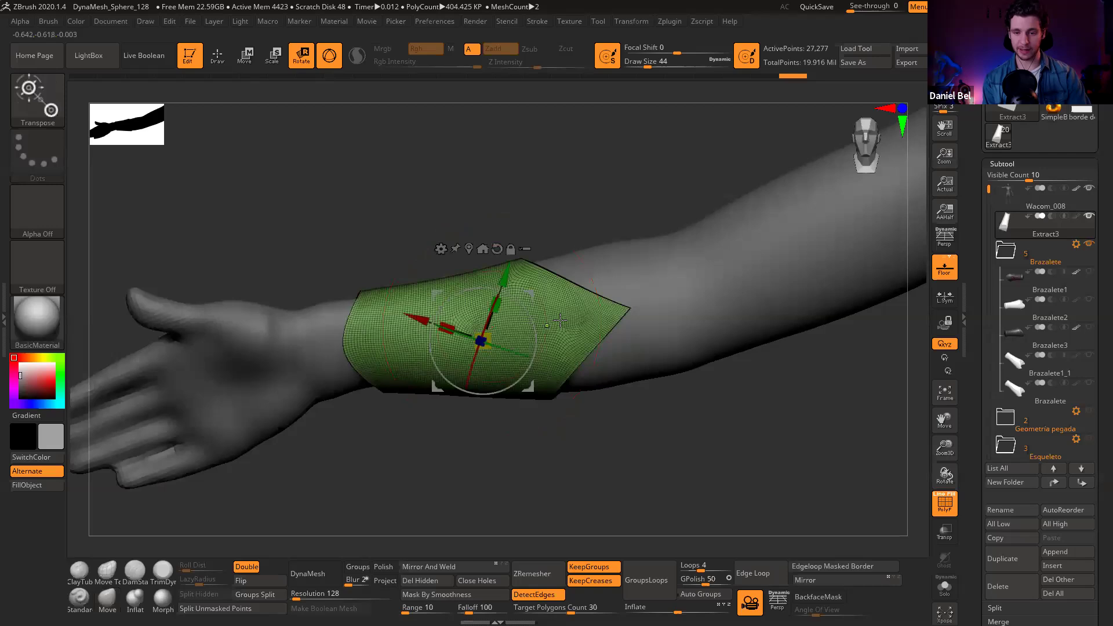
pyautogui.keyDown('alt'); pyautogui.click(562, 317); pyautogui.keyUp('alt')
pyautogui.keyDown('alt'); pyautogui.moveTo(436, 420); pyautogui.dragTo(403, 472, button='right'); pyautogui.keyUp('alt')
pyautogui.press('q')
pyautogui.keyDown('ctrl'); pyautogui.click(403, 468); pyautogui.keyUp('ctrl')
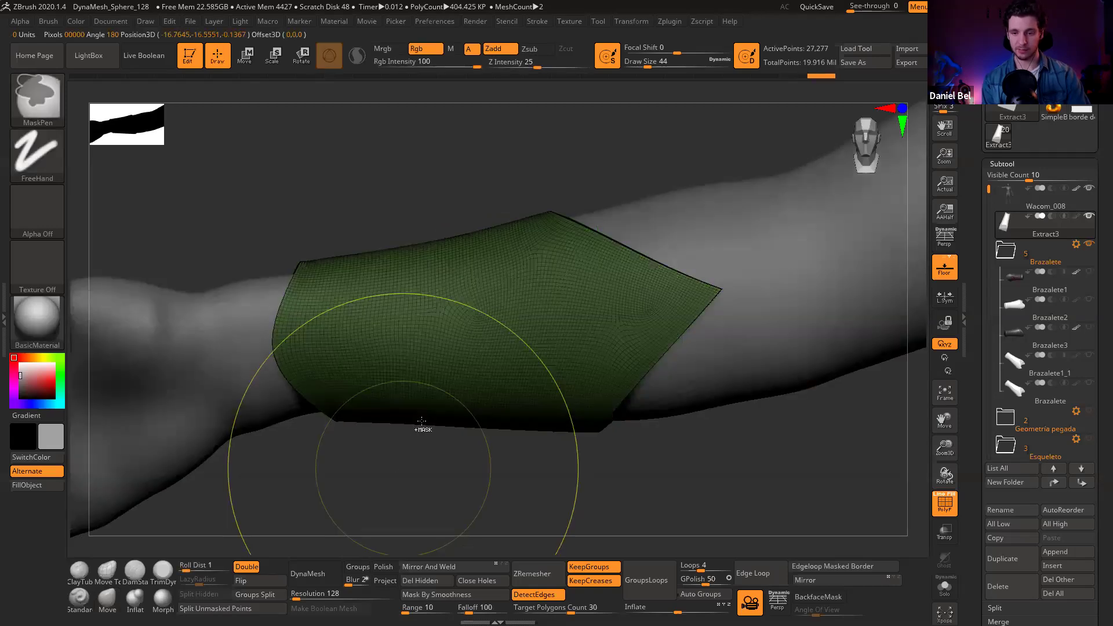
pyautogui.moveTo(498, 393); pyautogui.dragTo(506, 336, button='right')
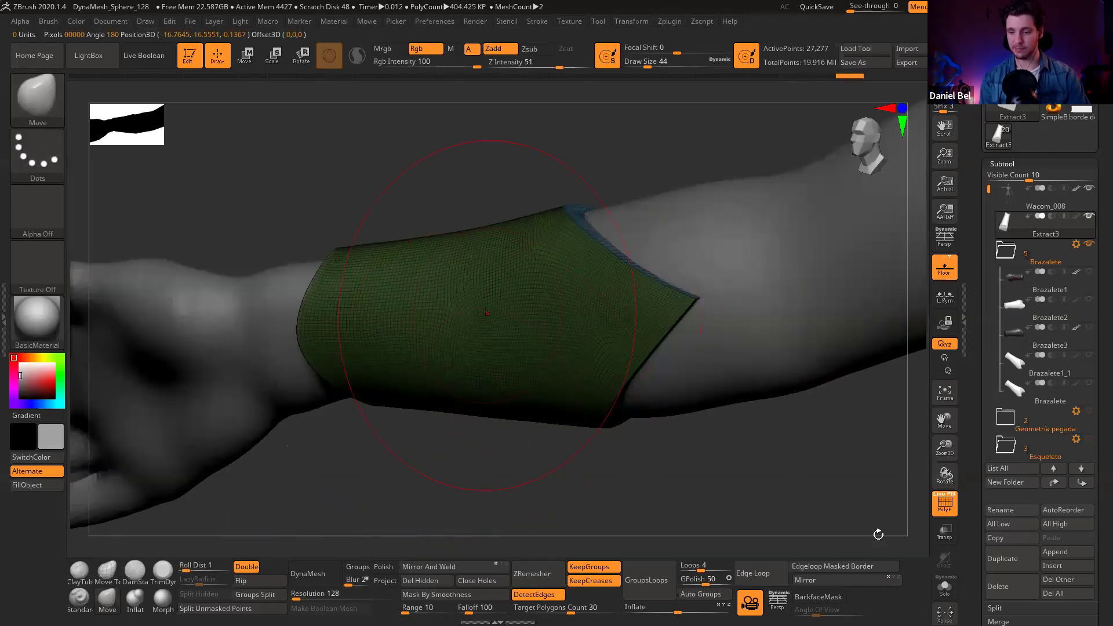
# Step: Check the bracer in isolation without the polyframe, and blur the mask inward from its edges
pyautogui.click(946, 590)
pyautogui.hotkey('shift', 'f')
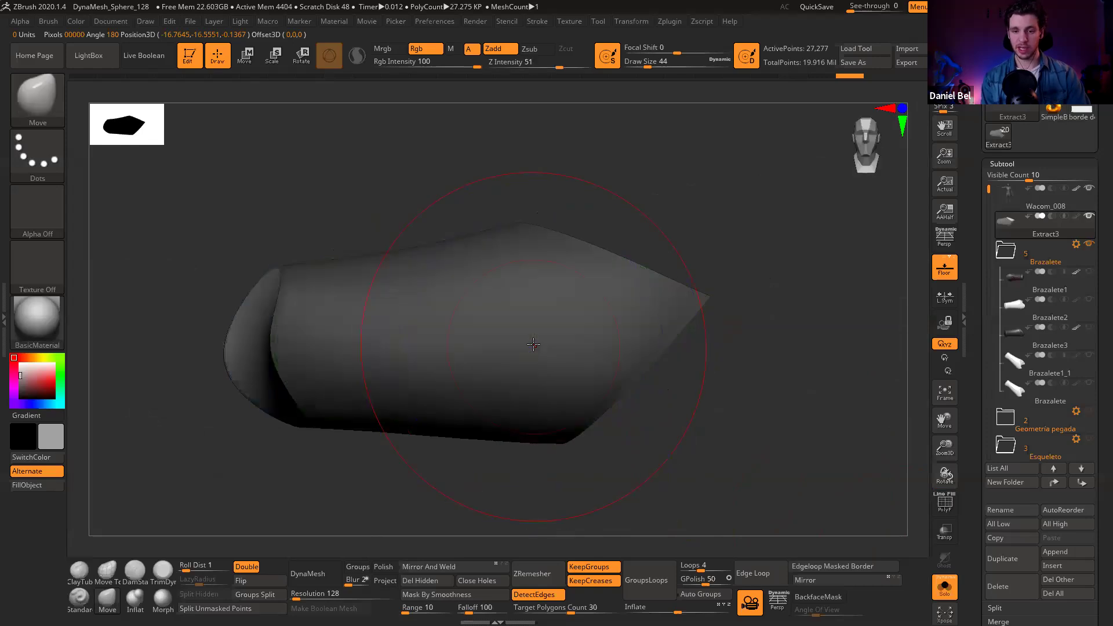
pyautogui.click(944, 587)
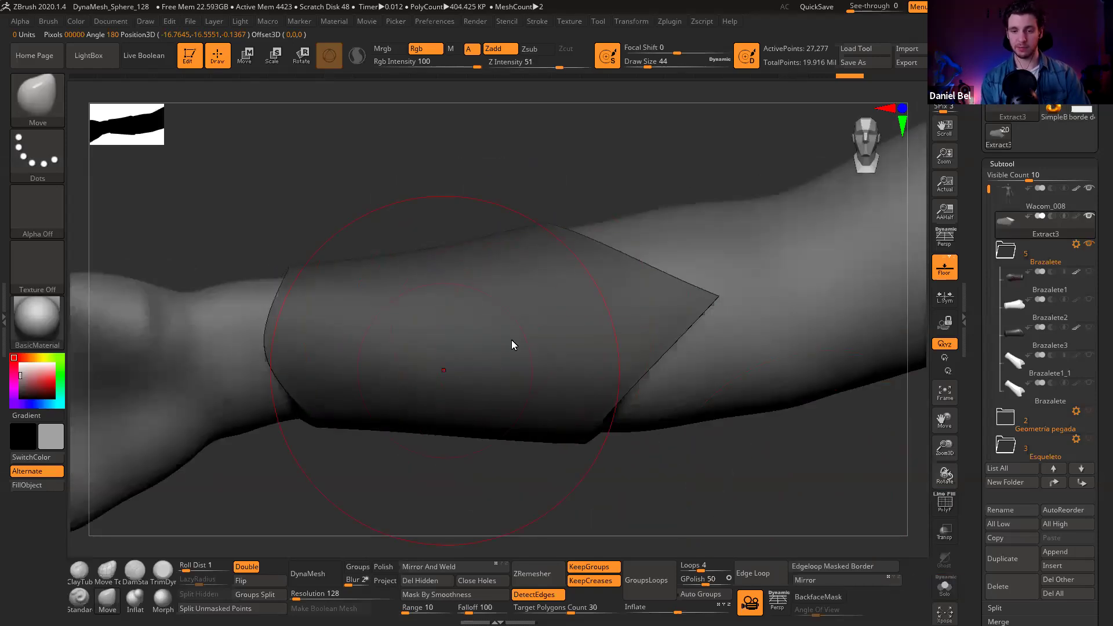
pyautogui.press('ctrl')
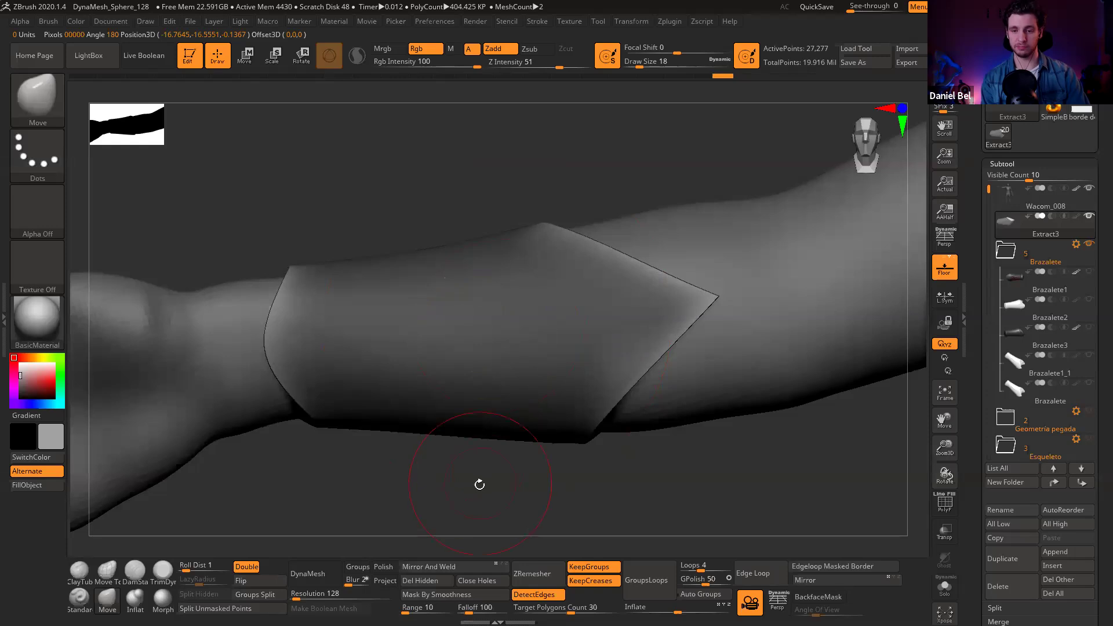
pyautogui.moveTo(511, 363)
pyautogui.mouseDown(button='right')
pyautogui.moveTo(499, 324)
pyautogui.moveTo(477, 325)
pyautogui.moveTo(457, 302)
pyautogui.mouseUp(button='right')
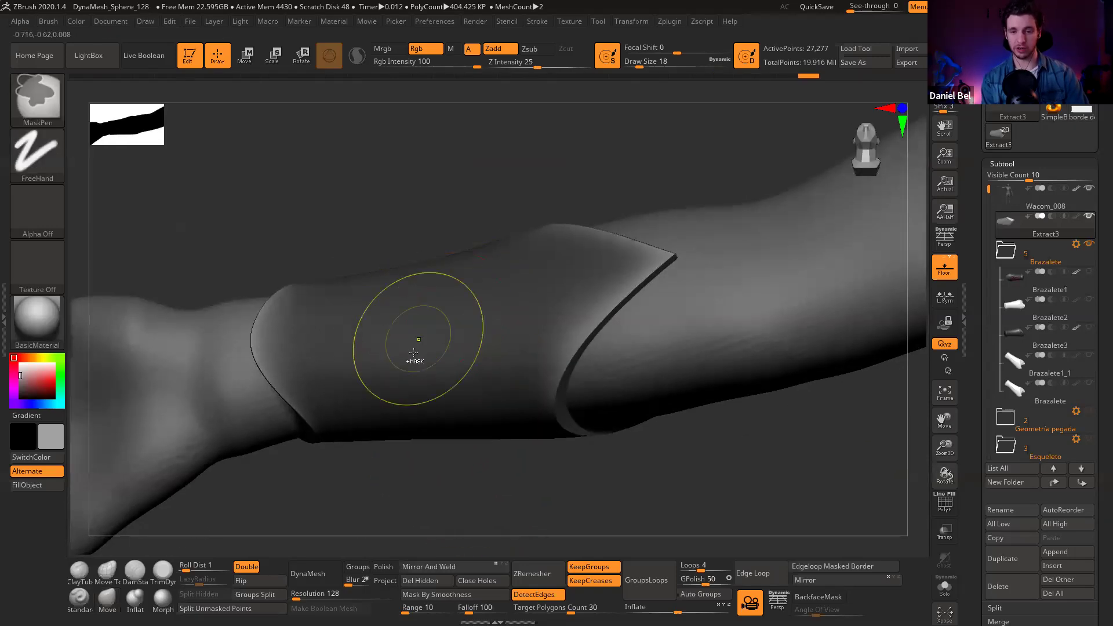
# Step: Show the polyframe and try turning the bracer's masked centre into its own polygroup
pyautogui.hotkey('shift', 'f')
pyautogui.moveTo(467, 379); pyautogui.dragTo(444, 226, button='right')
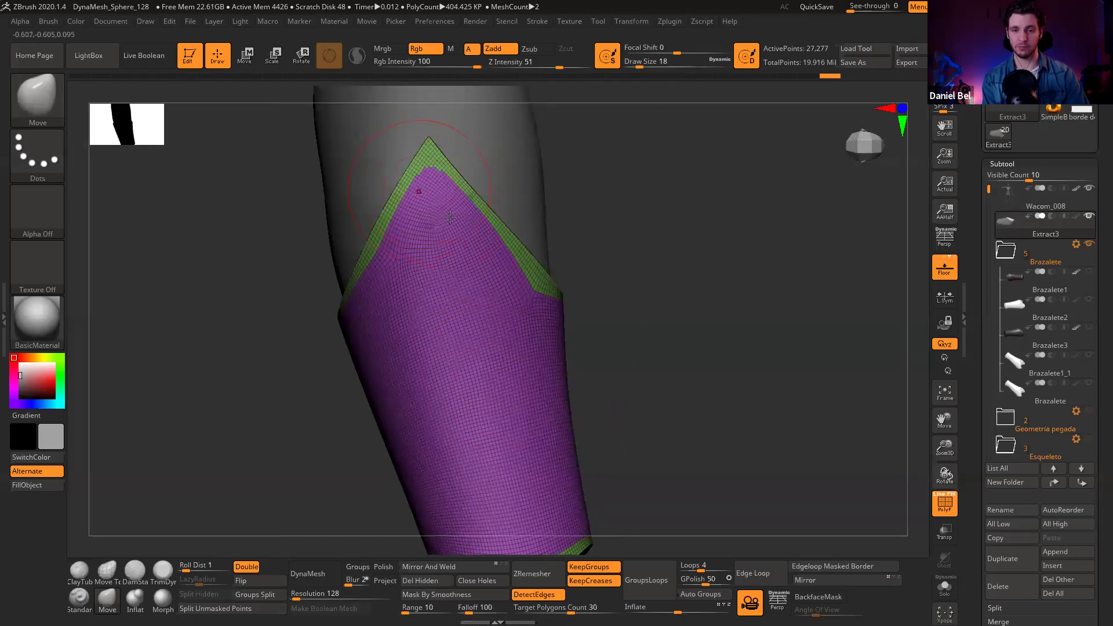
pyautogui.moveTo(494, 375)
pyautogui.mouseDown(button='right')
pyautogui.moveTo(520, 336)
pyautogui.moveTo(489, 340)
pyautogui.moveTo(569, 355)
pyautogui.moveTo(500, 353)
pyautogui.moveTo(499, 378)
pyautogui.moveTo(475, 367)
pyautogui.moveTo(485, 368)
pyautogui.mouseUp(button='right')
pyautogui.hotkey('ctrl', 'w')
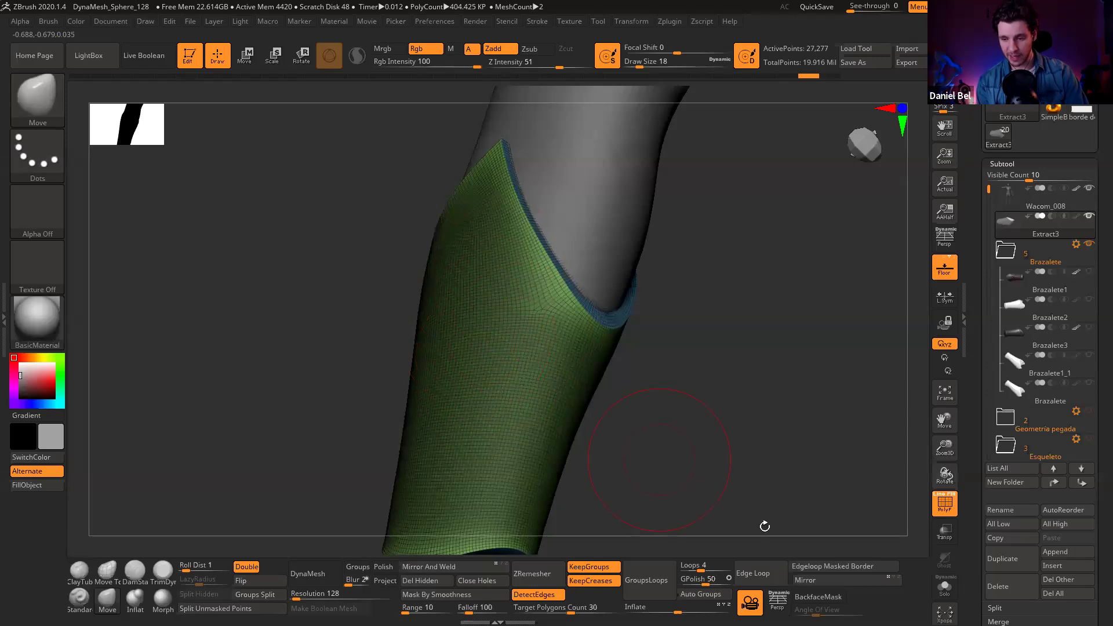
# Step: Add an edge loop along the masked border of the bracer, clear the mask, and examine the loop around the pointed tip
pyautogui.click(841, 567)
pyautogui.press('ctrl')
pyautogui.keyDown('ctrl'); pyautogui.moveTo(727, 424); pyautogui.dragTo(710, 374); pyautogui.keyUp('ctrl')
pyautogui.moveTo(505, 273)
pyautogui.mouseDown(button='right')
pyautogui.moveTo(452, 201)
pyautogui.moveTo(510, 290)
pyautogui.moveTo(562, 313)
pyautogui.moveTo(539, 310)
pyautogui.moveTo(609, 279)
pyautogui.mouseUp(button='right')
pyautogui.keyDown('ctrl'); pyautogui.moveTo(638, 242); pyautogui.dragTo(619, 265, button='right'); pyautogui.keyUp('ctrl')
pyautogui.moveTo(619, 265); pyautogui.dragTo(652, 226)
pyautogui.keyDown('alt'); pyautogui.moveTo(790, 86); pyautogui.dragTo(649, 228, button='right'); pyautogui.keyUp('alt')
pyautogui.press('s')
pyautogui.moveTo(660, 228); pyautogui.dragTo(648, 228)
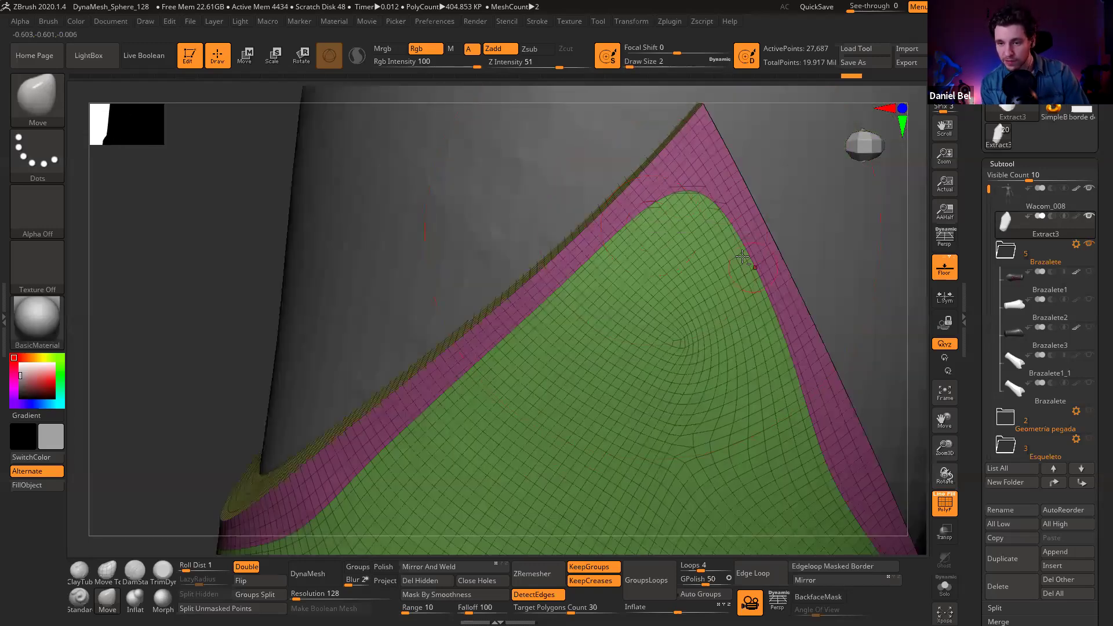
pyautogui.keyDown('ctrl'); pyautogui.moveTo(675, 166); pyautogui.dragTo(563, 181, button='right'); pyautogui.keyUp('ctrl')
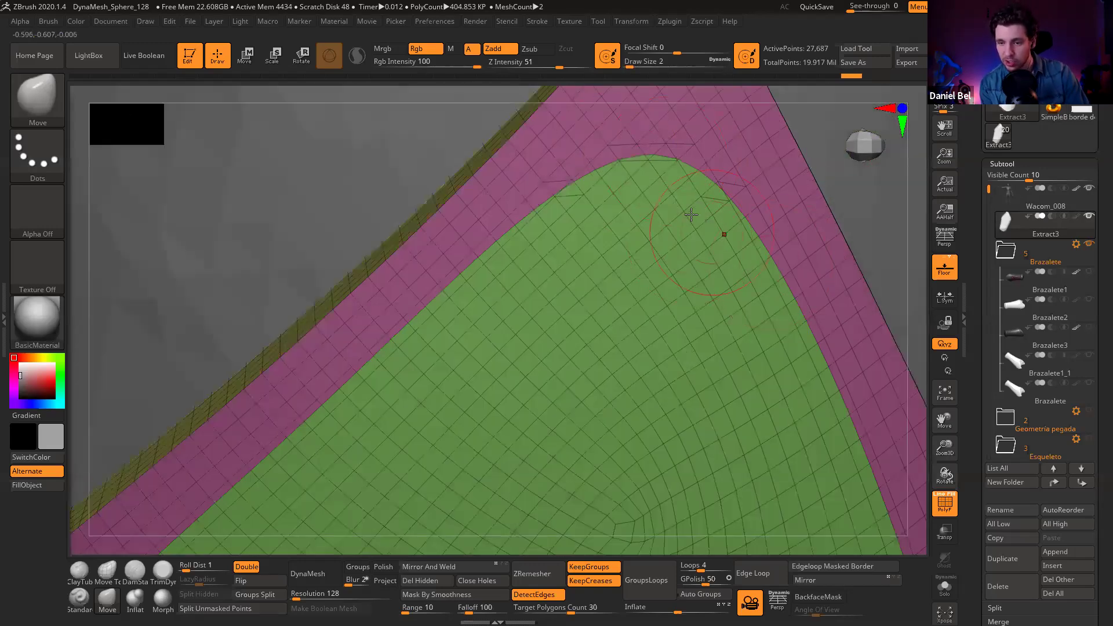
# Step: Undo the masked-border edge loop, and turn the masked centre into its own polygroup for comparison
pyautogui.hotkey('ctrl', 'z')
pyautogui.hotkey('ctrl', 'z')
pyautogui.hotkey('ctrl', 'z')
pyautogui.press('ctrl')
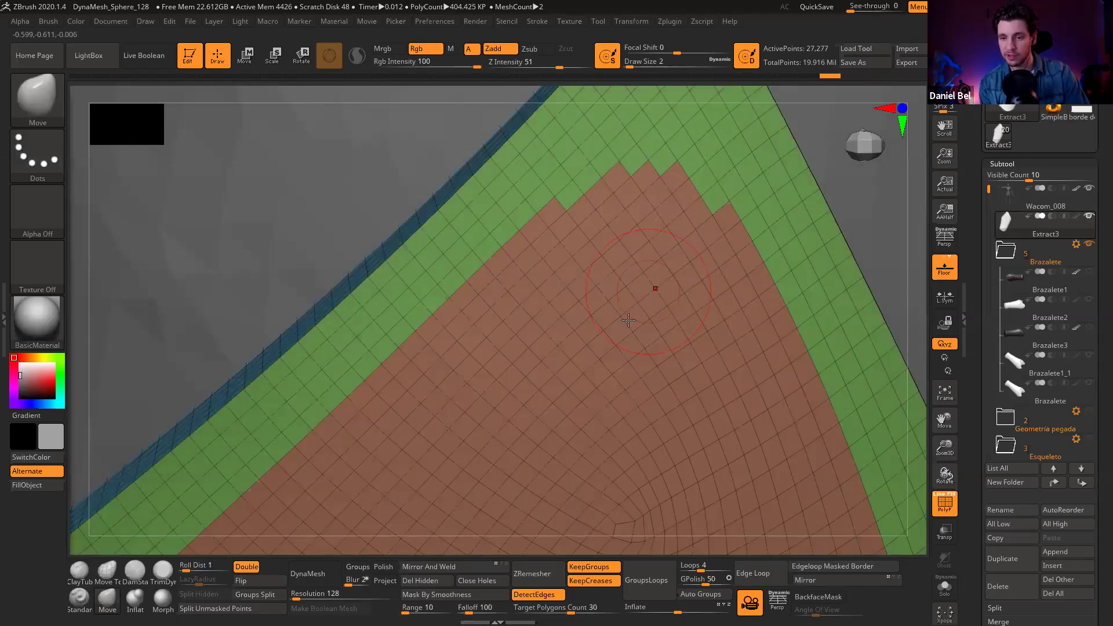
# Step: Undo the bracer centre's separate polygroup and add an edge loop along the masked border again
pyautogui.keyDown('ctrl'); pyautogui.moveTo(633, 383); pyautogui.dragTo(665, 394, button='right'); pyautogui.keyUp('ctrl')
pyautogui.hotkey('ctrl', 'z')
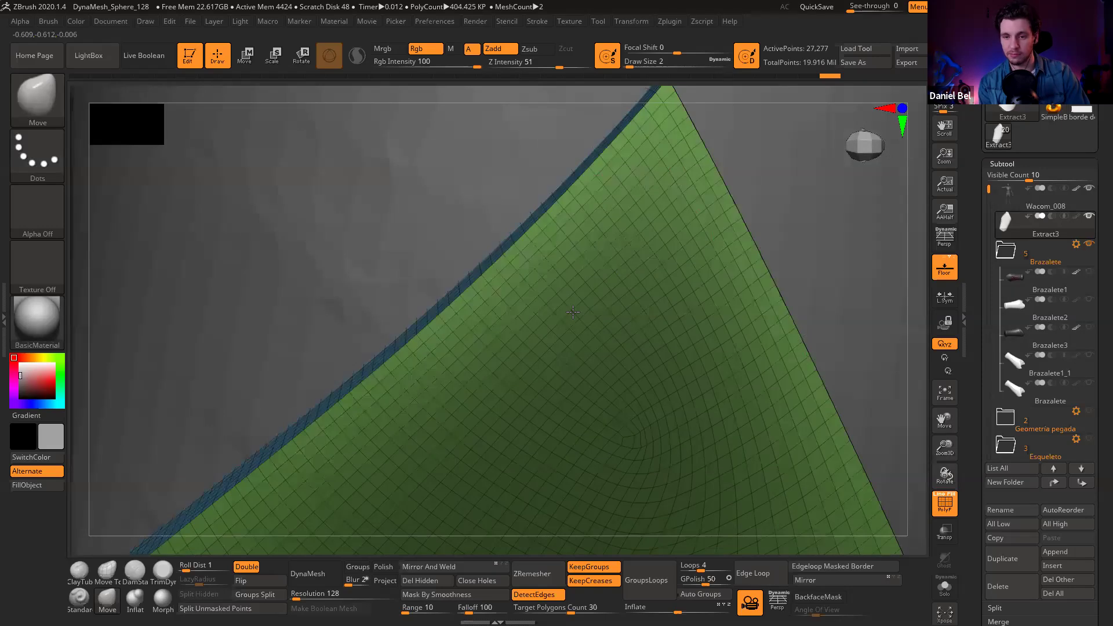
pyautogui.hotkey('ctrl', 'e')
pyautogui.keyDown('ctrl'); pyautogui.moveTo(696, 354); pyautogui.dragTo(691, 437, button='right'); pyautogui.keyUp('ctrl')
pyautogui.moveTo(461, 369)
pyautogui.keyDown('ctrl'); pyautogui.mouseDown(button='right')
pyautogui.moveTo(432, 408)
pyautogui.moveTo(442, 298)
pyautogui.moveTo(760, 459)
pyautogui.moveTo(840, 481)
pyautogui.mouseUp(button='right'); pyautogui.keyUp('ctrl')
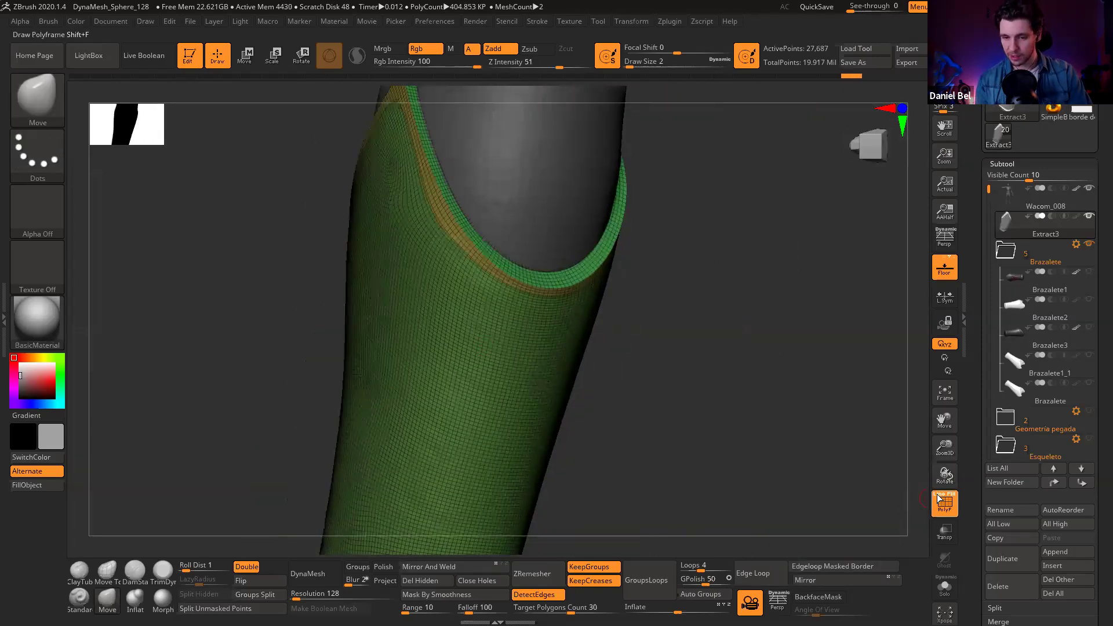
# Step: Hide the polyframe's wireframe lines while keeping the polygroup colours, and examine the border band around the bracer's opening and tip
pyautogui.click(939, 497)
pyautogui.moveTo(486, 326); pyautogui.dragTo(461, 401, button='right')
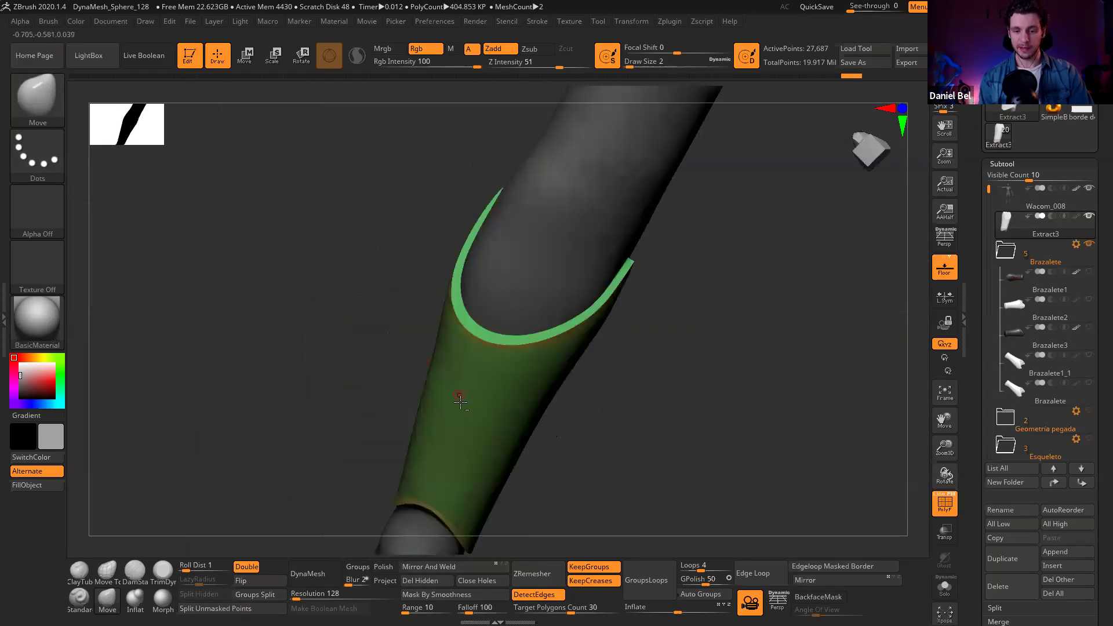
pyautogui.moveTo(445, 325); pyautogui.dragTo(519, 222, button='right')
pyautogui.moveTo(498, 260); pyautogui.dragTo(274, 223, button='right')
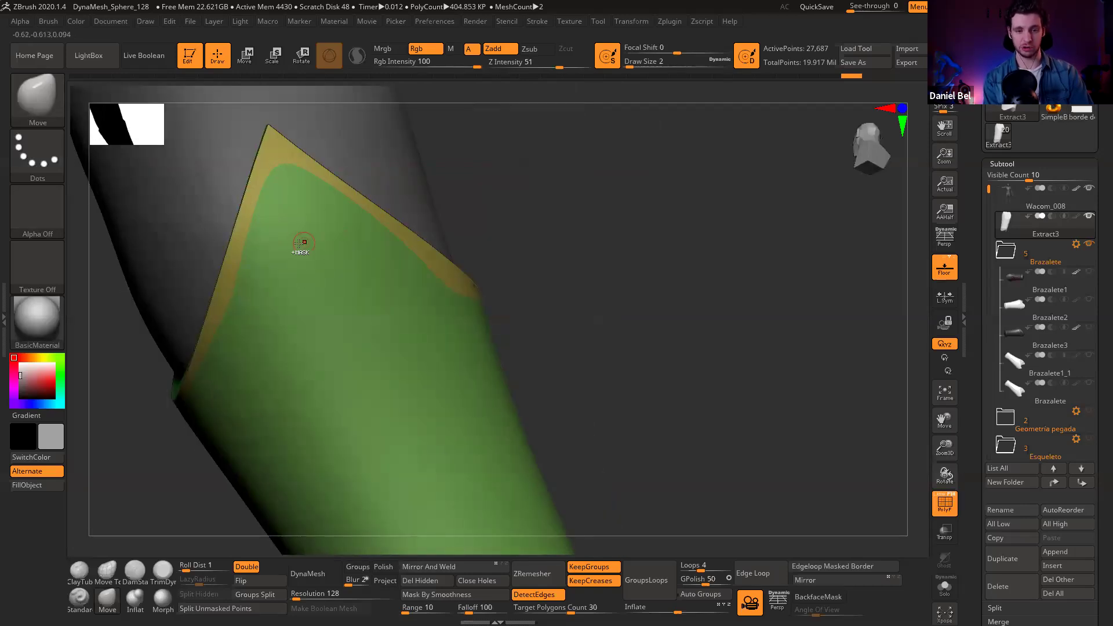
# Step: Undo the masked-border edge loop and turn the bracer's masked centre into its own polygroup
pyautogui.press('ctrl')
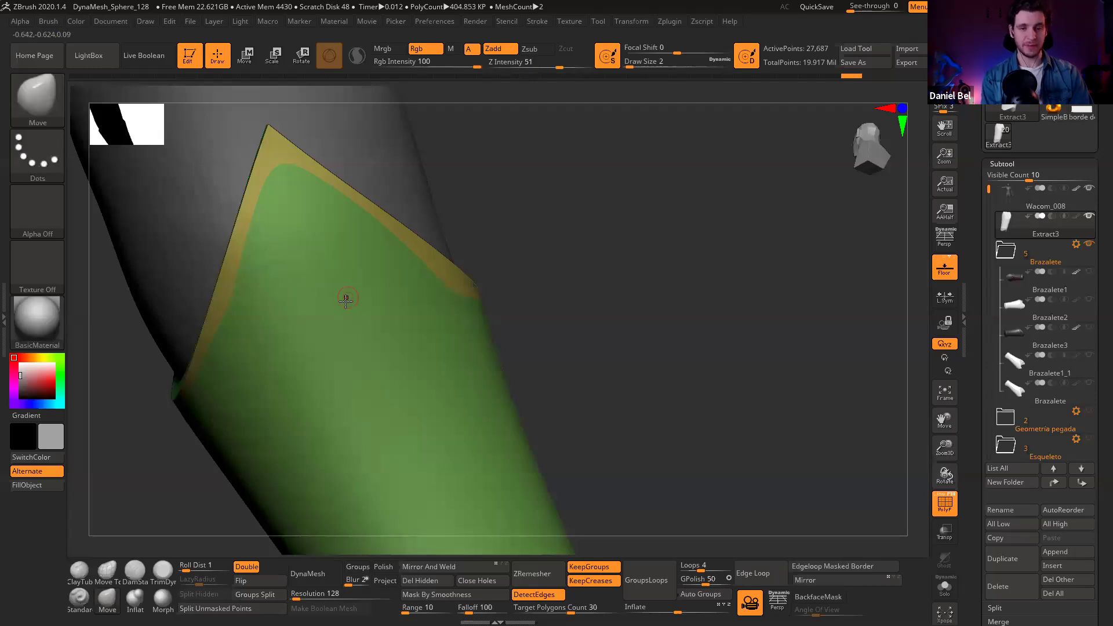
pyautogui.hotkey('ctrl', 'z')
pyautogui.hotkey('ctrl', 'z')
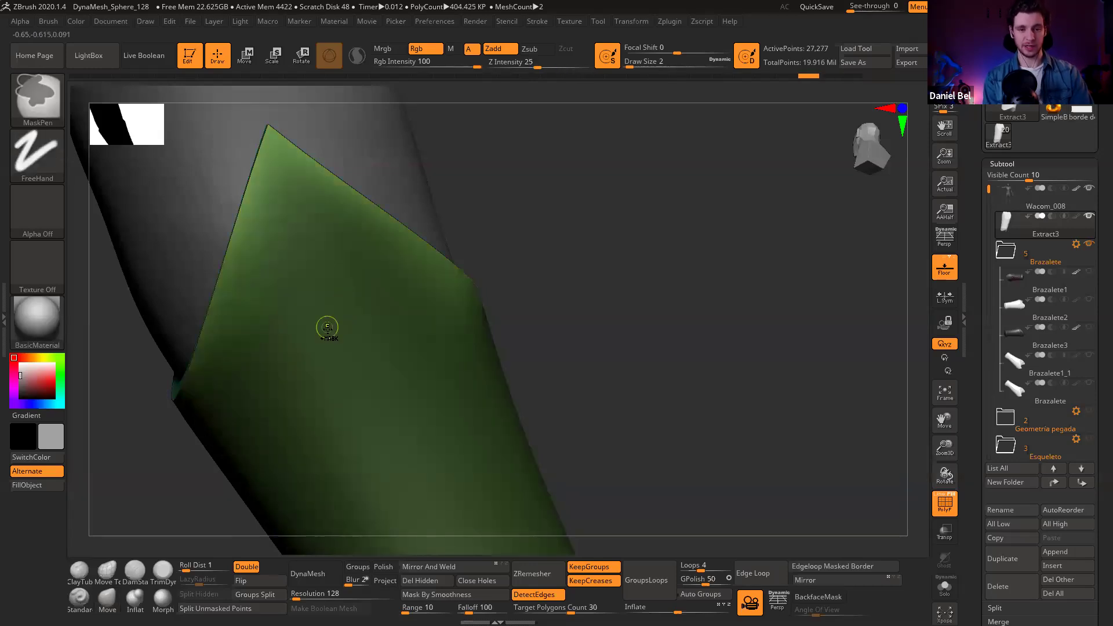
pyautogui.hotkey('ctrl', 'w')
pyautogui.moveTo(300, 193); pyautogui.dragTo(294, 183, button='right')
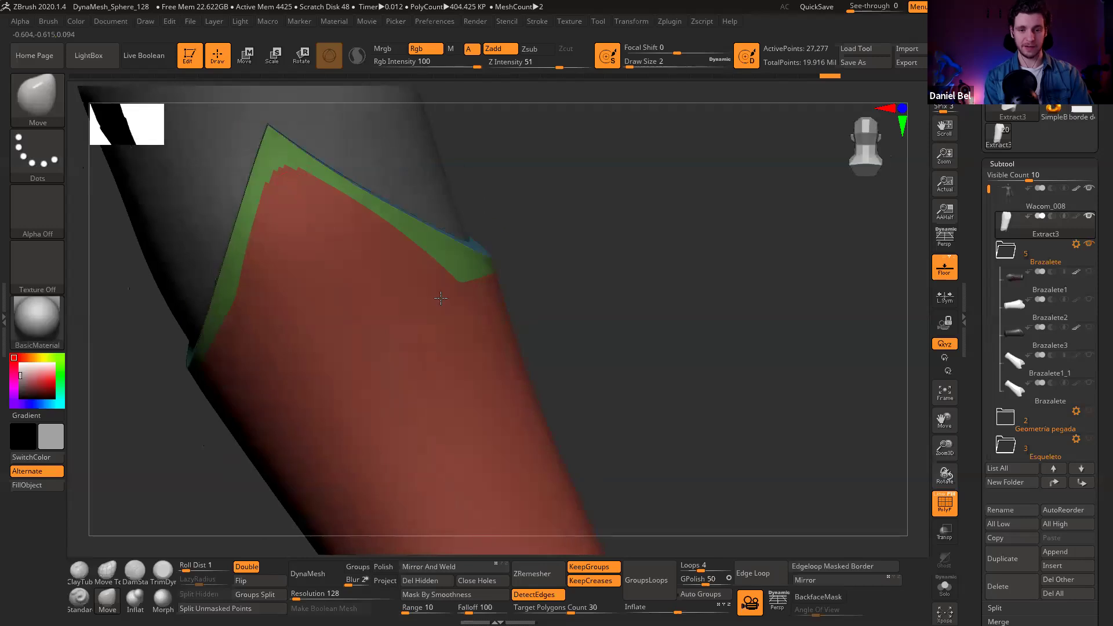
# Step: Load the Smooth Groups brush from LightBox's Smooth brush folder as the smoothing brush
pyautogui.keyDown('alt'); pyautogui.moveTo(440, 297); pyautogui.dragTo(470, 328, button='right'); pyautogui.keyUp('alt')
pyautogui.press(',')
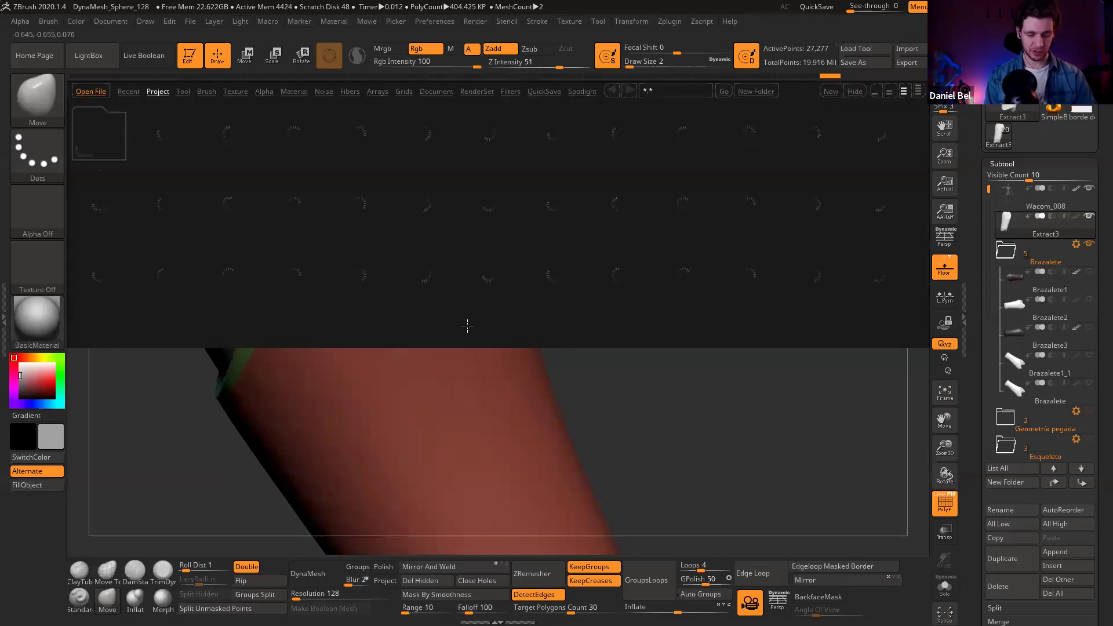
pyautogui.press(',')
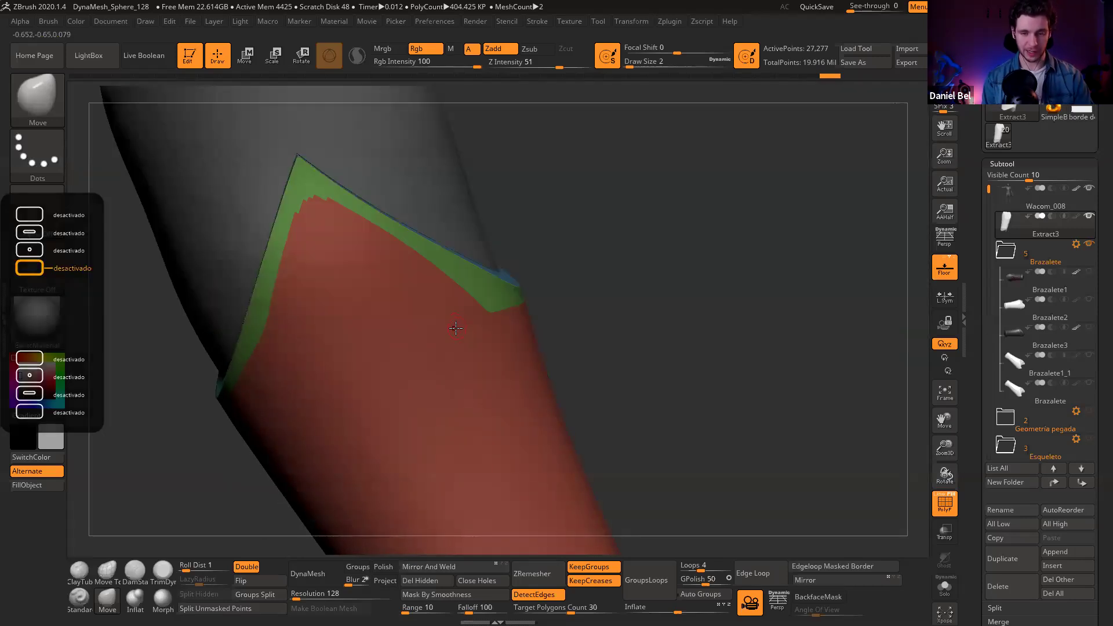
pyautogui.press(',')
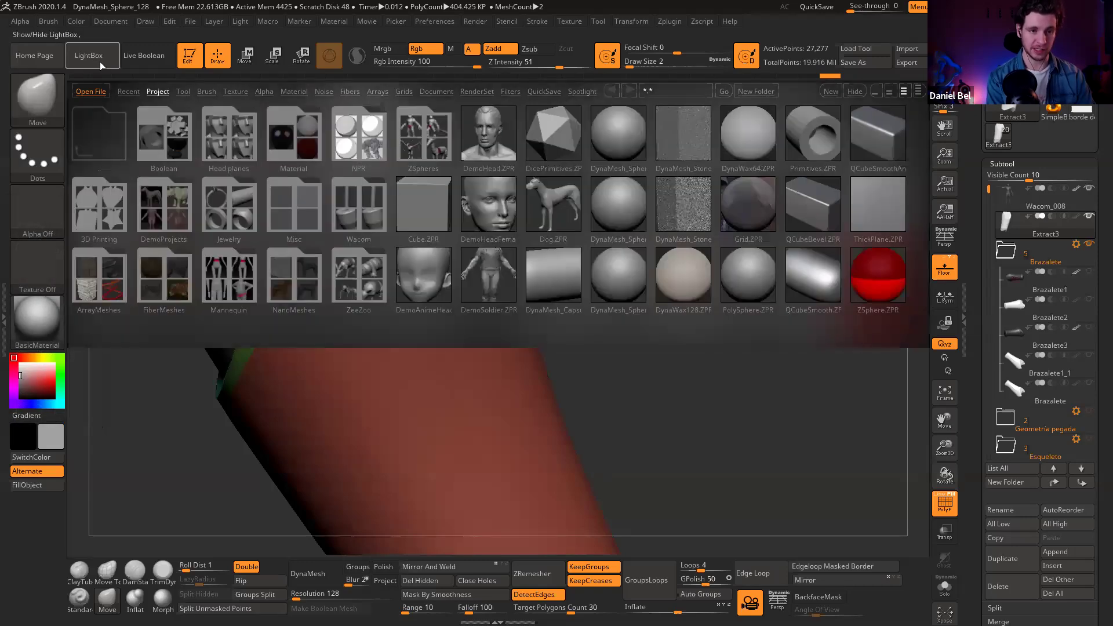
pyautogui.click(98, 60)
pyautogui.click(98, 60)
pyautogui.click(207, 91)
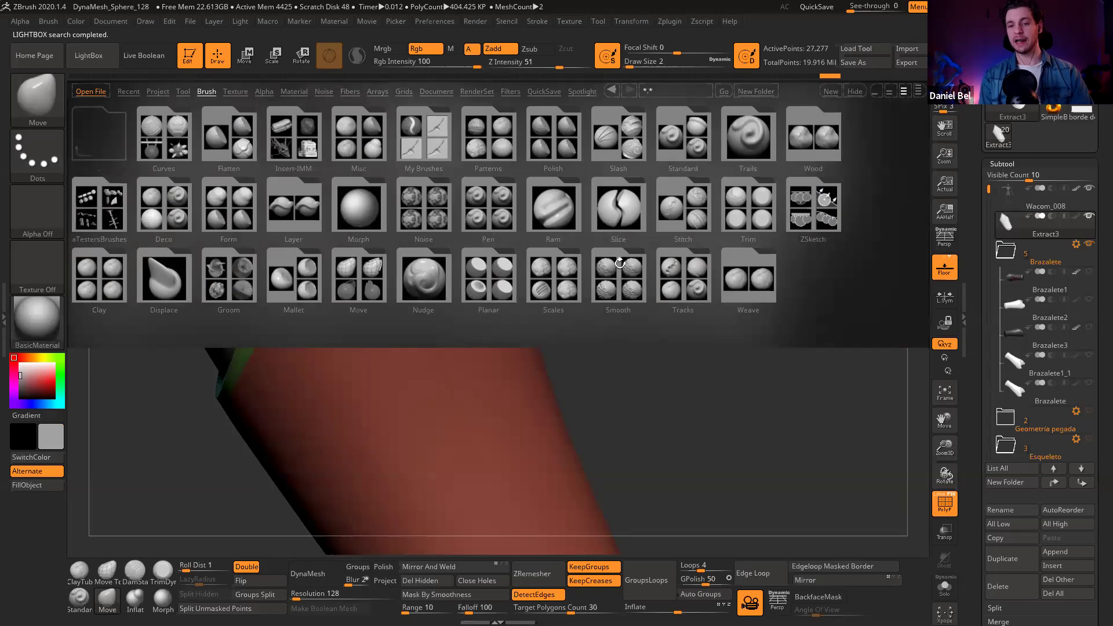
pyautogui.click(619, 273)
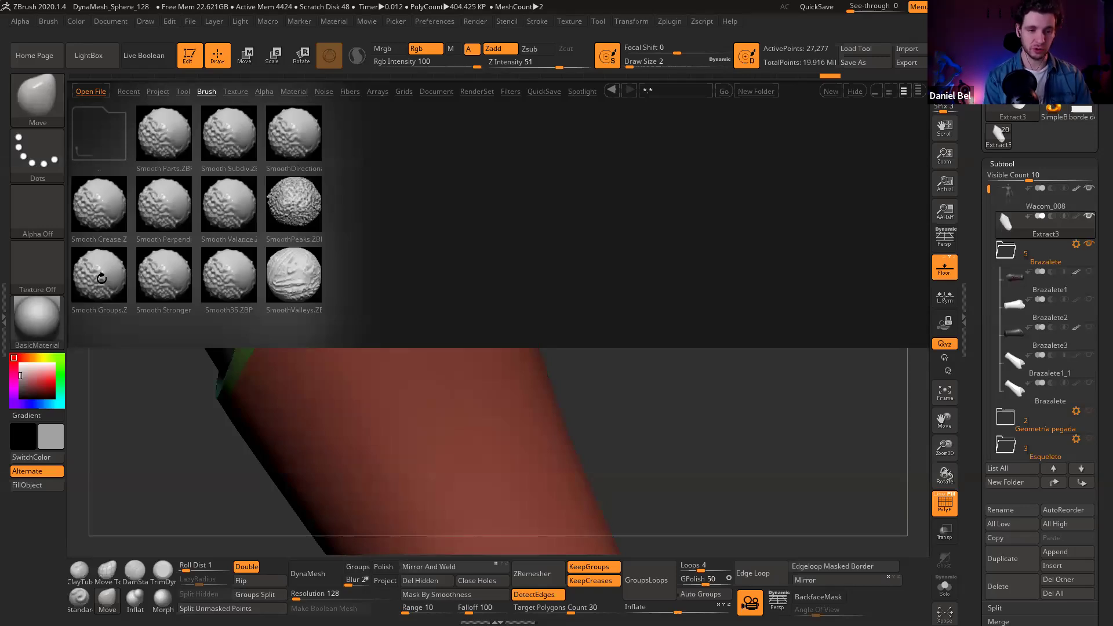
pyautogui.doubleClick(100, 275)
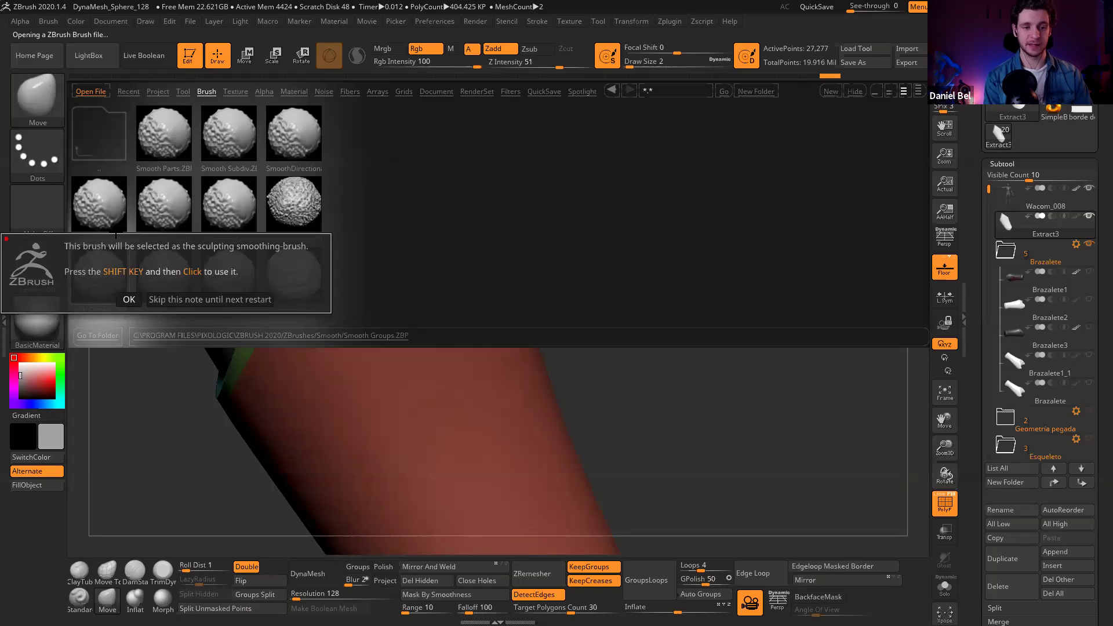
pyautogui.click(129, 298)
# Step: Smooth the jagged polygroup border around the bracer's pointed tip with Smooth Groups, including its other side
pyautogui.keyDown('ctrl'); pyautogui.moveTo(288, 194); pyautogui.dragTo(321, 214, button='right'); pyautogui.keyUp('ctrl')
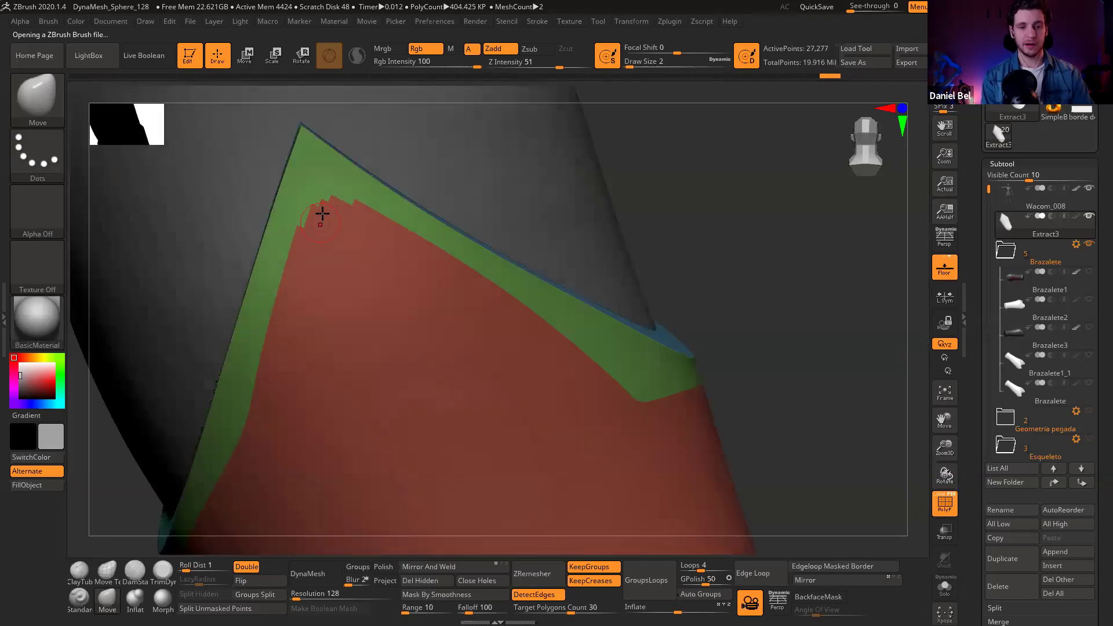
pyautogui.press('shift')
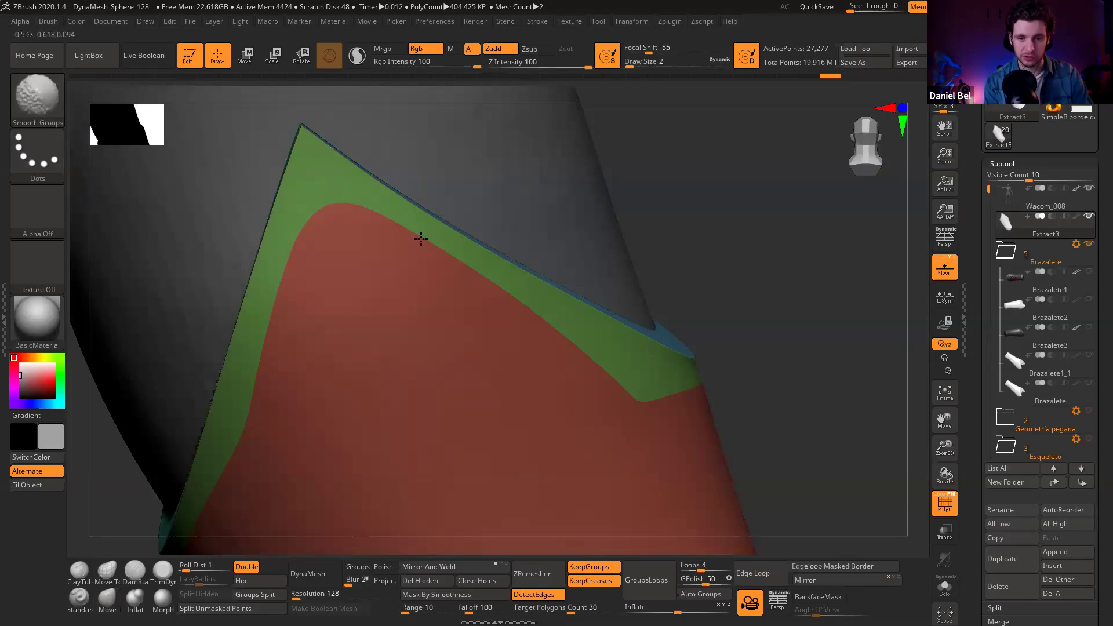
pyautogui.moveTo(428, 277)
pyautogui.keyDown('ctrl'); pyautogui.mouseDown(button='right')
pyautogui.moveTo(455, 325)
pyautogui.moveTo(440, 256)
pyautogui.moveTo(493, 269)
pyautogui.moveTo(489, 301)
pyautogui.moveTo(542, 298)
pyautogui.moveTo(628, 171)
pyautogui.mouseUp(button='right'); pyautogui.keyUp('ctrl')
pyautogui.press('shift')
pyautogui.keyDown('shift'); pyautogui.moveTo(629, 171); pyautogui.dragTo(643, 176); pyautogui.keyUp('shift')
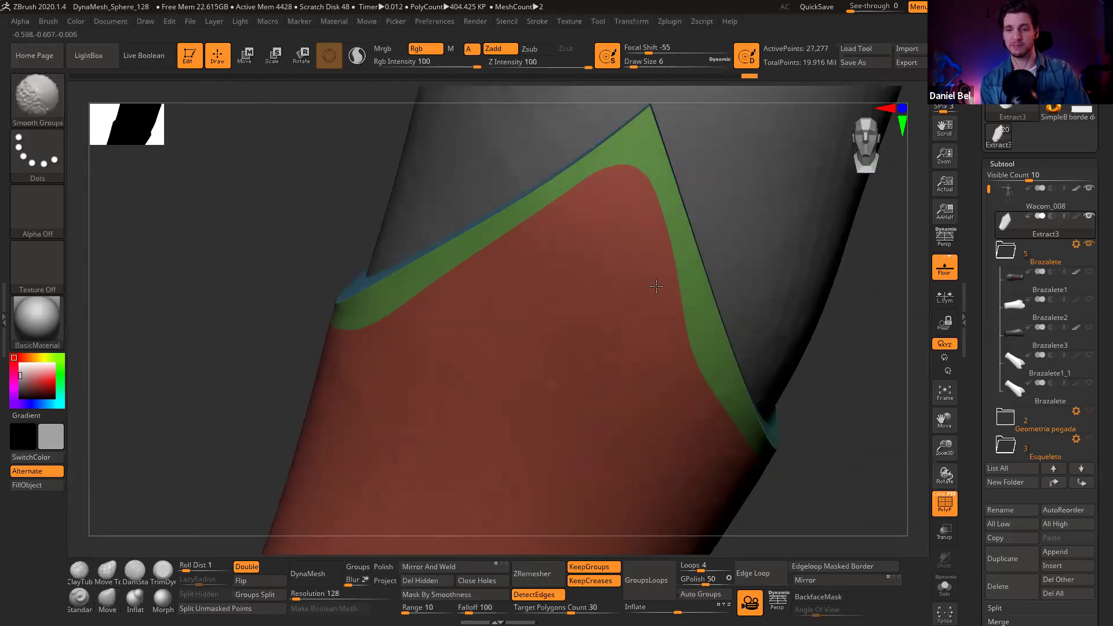
# Step: Smooth the polygroup border along the bracer's curved opening and back around to the opposite tip with Smooth Groups
pyautogui.moveTo(658, 323)
pyautogui.mouseDown(button='right')
pyautogui.moveTo(603, 279)
pyautogui.moveTo(584, 243)
pyautogui.mouseUp(button='right')
pyautogui.press('shift')
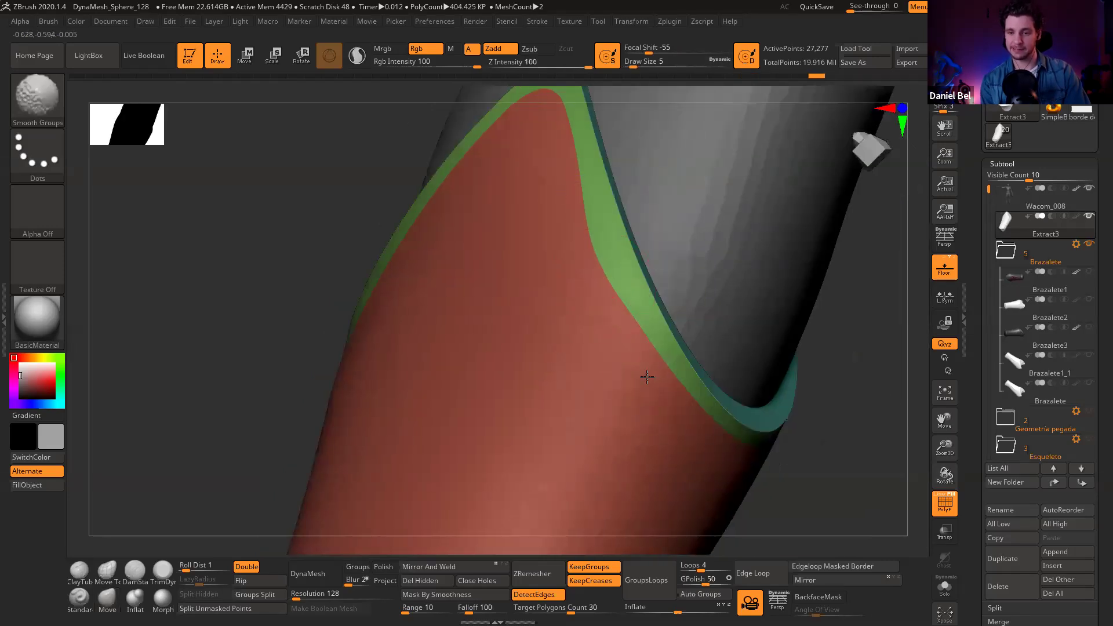
pyautogui.moveTo(647, 377); pyautogui.dragTo(570, 313, button='right')
pyautogui.moveTo(537, 262)
pyautogui.mouseDown(button='right')
pyautogui.moveTo(653, 291)
pyautogui.moveTo(704, 249)
pyautogui.moveTo(641, 313)
pyautogui.mouseUp(button='right')
pyautogui.press('shift')
pyautogui.moveTo(586, 385)
pyautogui.mouseDown(button='right')
pyautogui.moveTo(567, 372)
pyautogui.moveTo(592, 343)
pyautogui.moveTo(586, 311)
pyautogui.moveTo(574, 318)
pyautogui.moveTo(517, 281)
pyautogui.mouseUp(button='right')
pyautogui.keyDown('shift'); pyautogui.moveTo(516, 281); pyautogui.dragTo(551, 315); pyautogui.keyUp('shift')
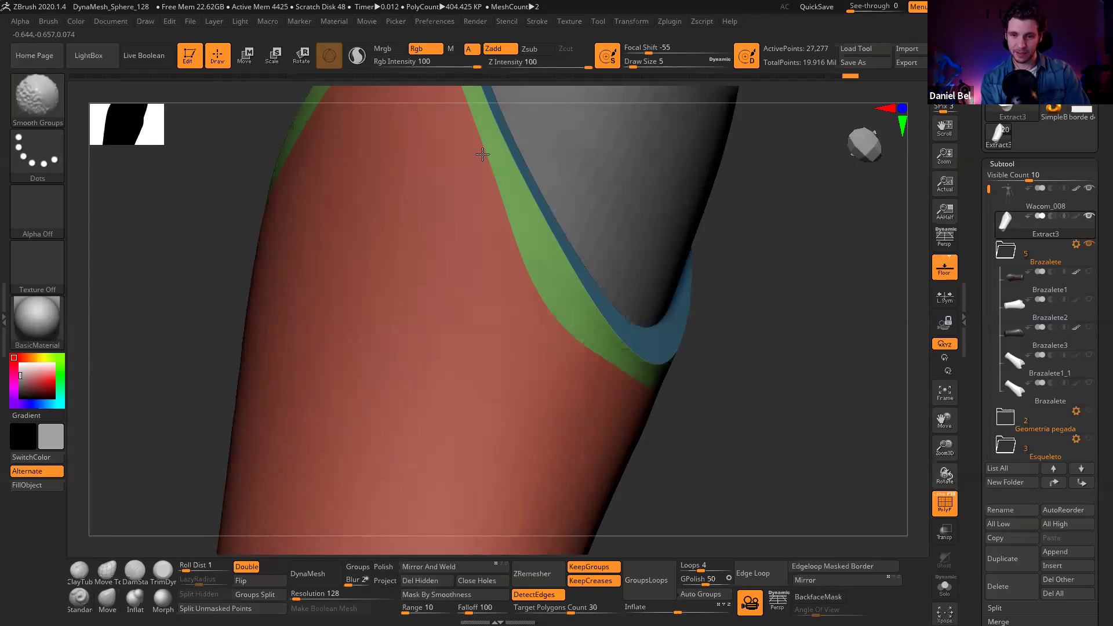
pyautogui.moveTo(542, 251)
pyautogui.mouseDown(button='right')
pyautogui.moveTo(532, 363)
pyautogui.moveTo(512, 253)
pyautogui.moveTo(676, 258)
pyautogui.moveTo(632, 220)
pyautogui.moveTo(549, 361)
pyautogui.moveTo(541, 345)
pyautogui.moveTo(422, 363)
pyautogui.moveTo(360, 276)
pyautogui.moveTo(380, 223)
pyautogui.moveTo(435, 184)
pyautogui.moveTo(433, 289)
pyautogui.mouseUp(button='right')
pyautogui.press('shift')
pyautogui.press('shift')
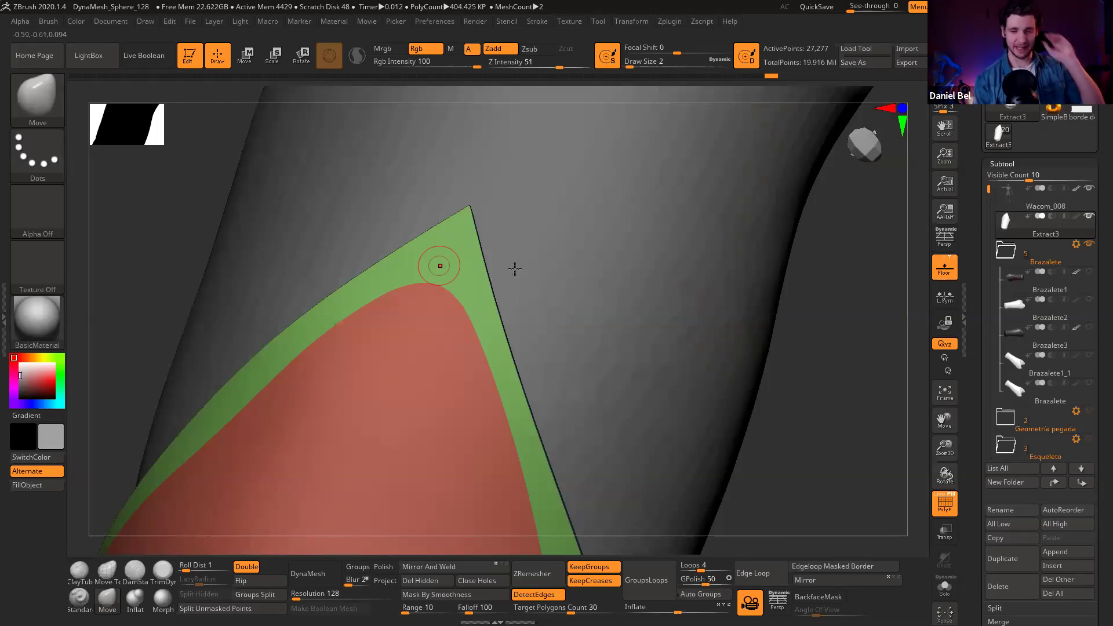
# Step: Pull the centre polygroup's rounded tip into a sharper point with the Move brush at draw size 3, and smooth its border with Smooth Groups
pyautogui.keyDown('ctrl'); pyautogui.moveTo(431, 294); pyautogui.dragTo(429, 288, button='right'); pyautogui.keyUp('ctrl')
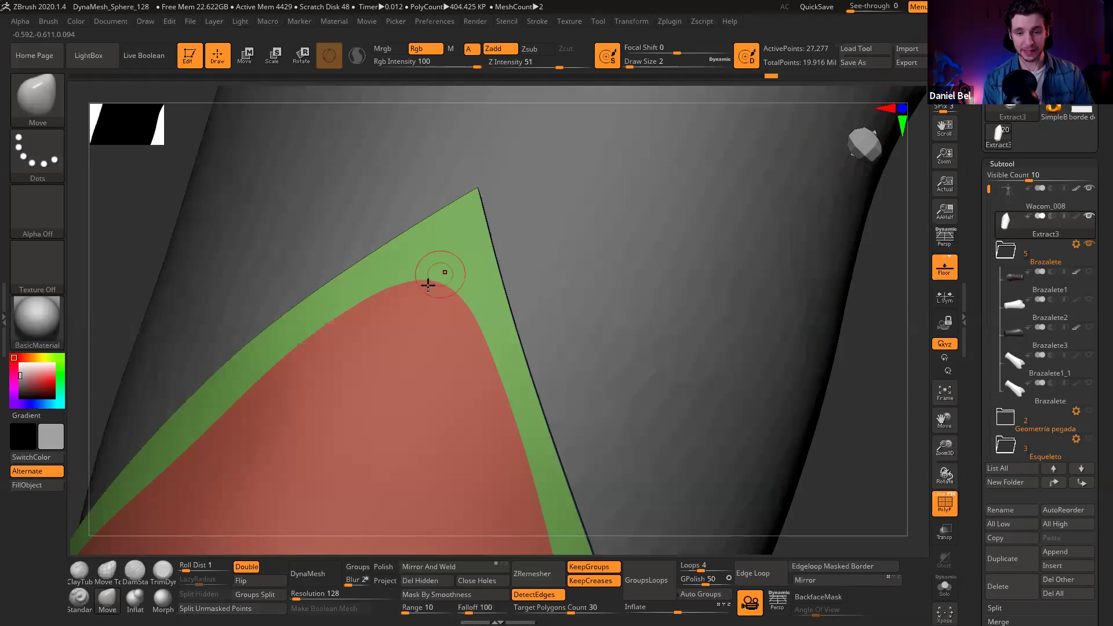
pyautogui.press(']')
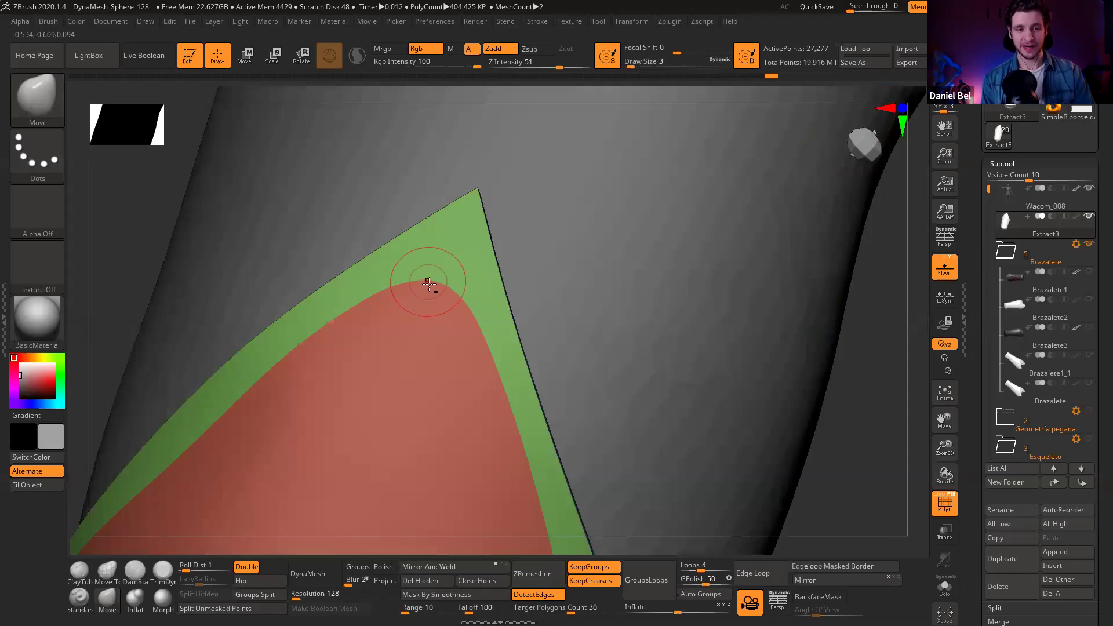
pyautogui.keyDown('shift'); pyautogui.moveTo(427, 282); pyautogui.dragTo(431, 282); pyautogui.keyUp('shift')
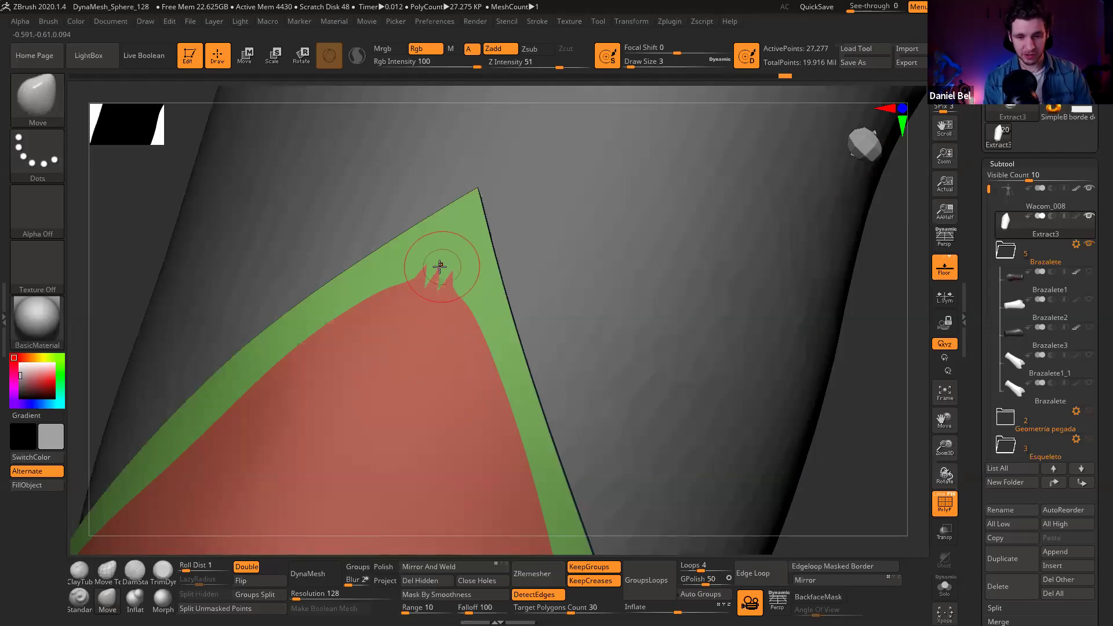
pyautogui.press('shift')
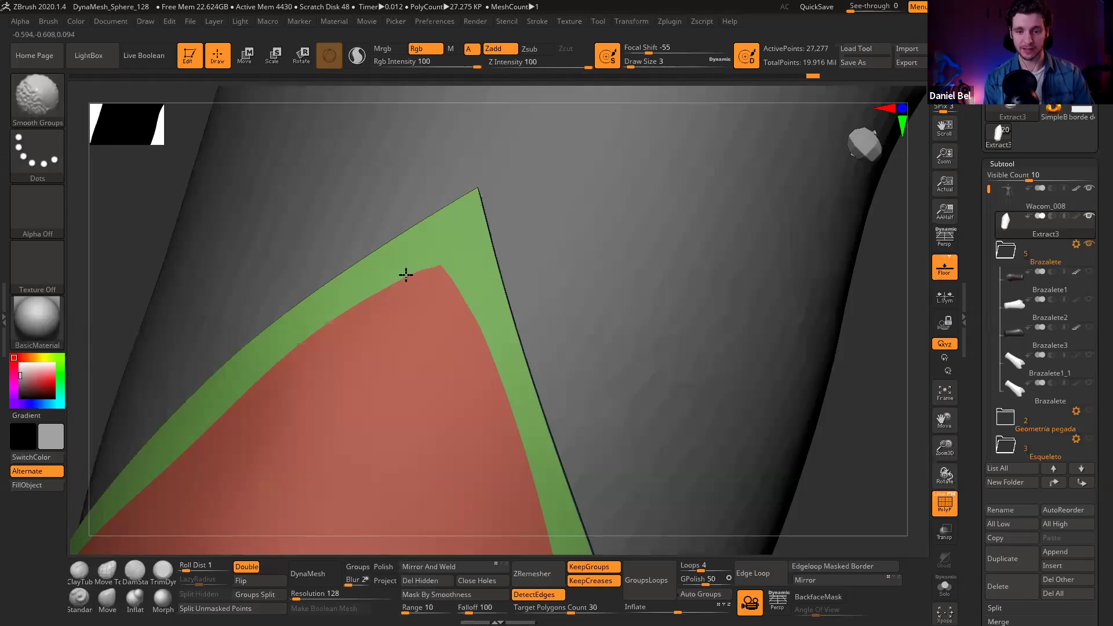
pyautogui.keyDown('ctrl'); pyautogui.moveTo(411, 302); pyautogui.dragTo(403, 268, button='right'); pyautogui.keyUp('ctrl')
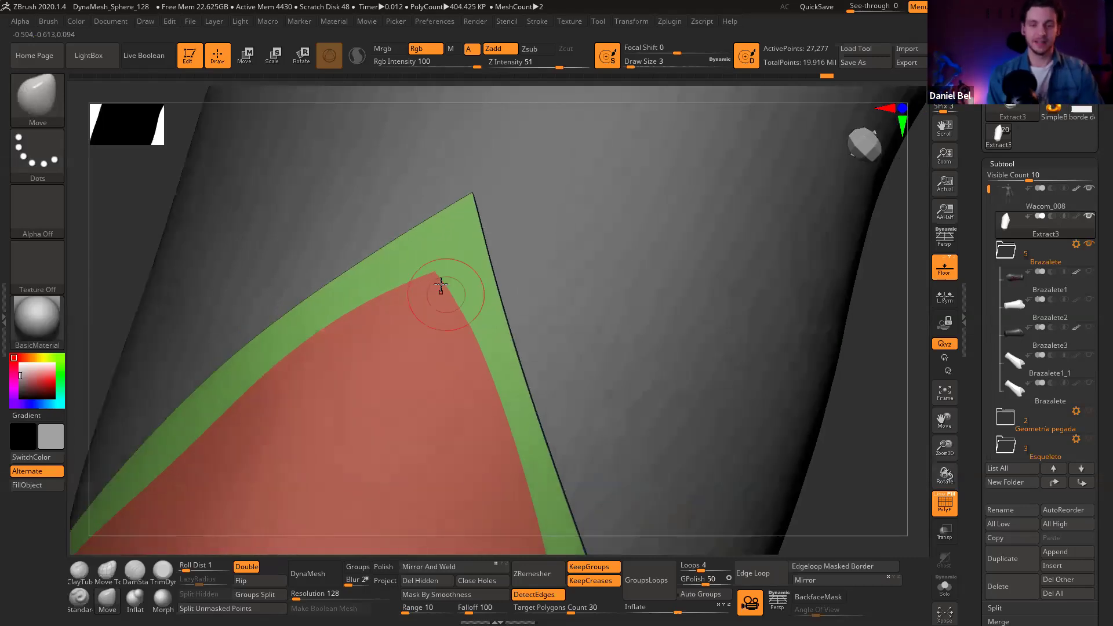
pyautogui.press('shift')
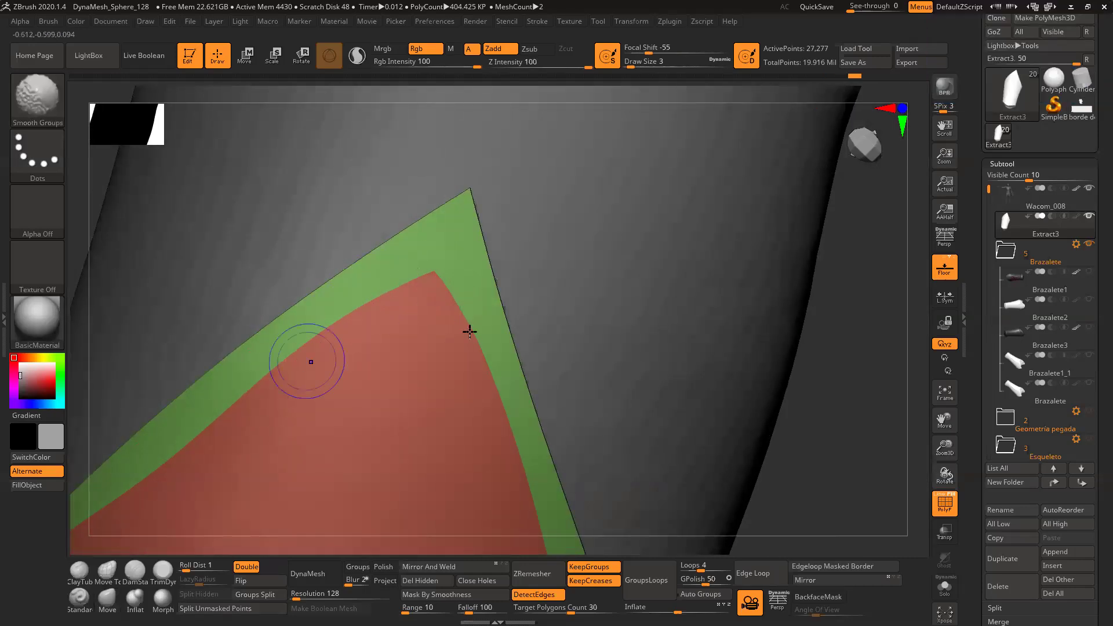
# Step: Choose the Nudge brush for adjusting the polygroup border at the bracer's tip
pyautogui.keyDown('alt'); pyautogui.moveTo(428, 299); pyautogui.dragTo(470, 268, button='right'); pyautogui.keyUp('alt')
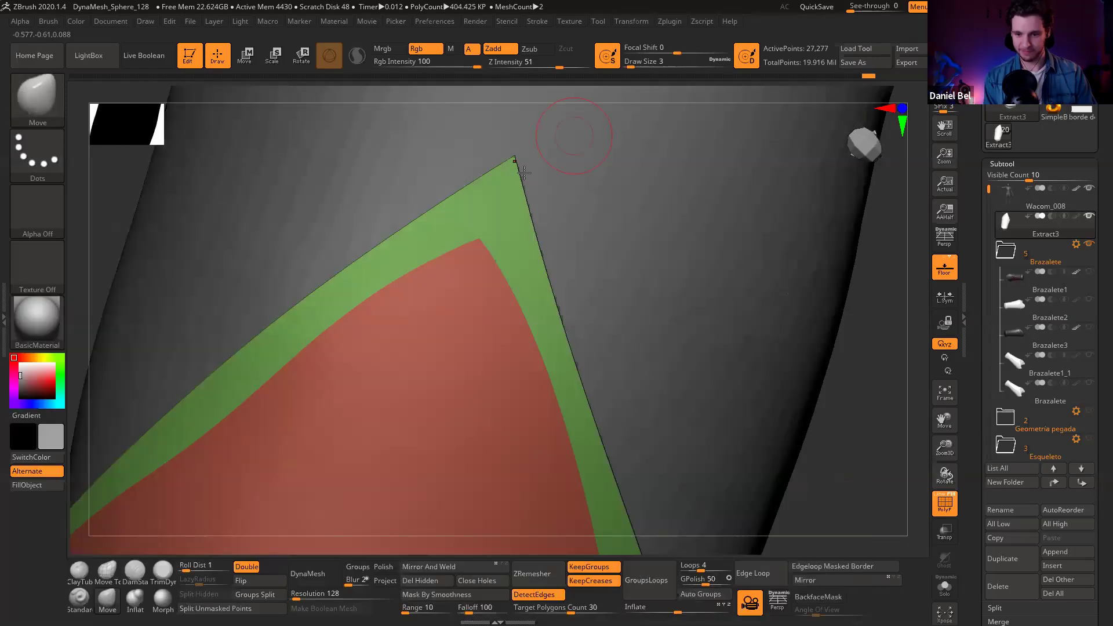
pyautogui.press('b')
pyautogui.press('Escape')
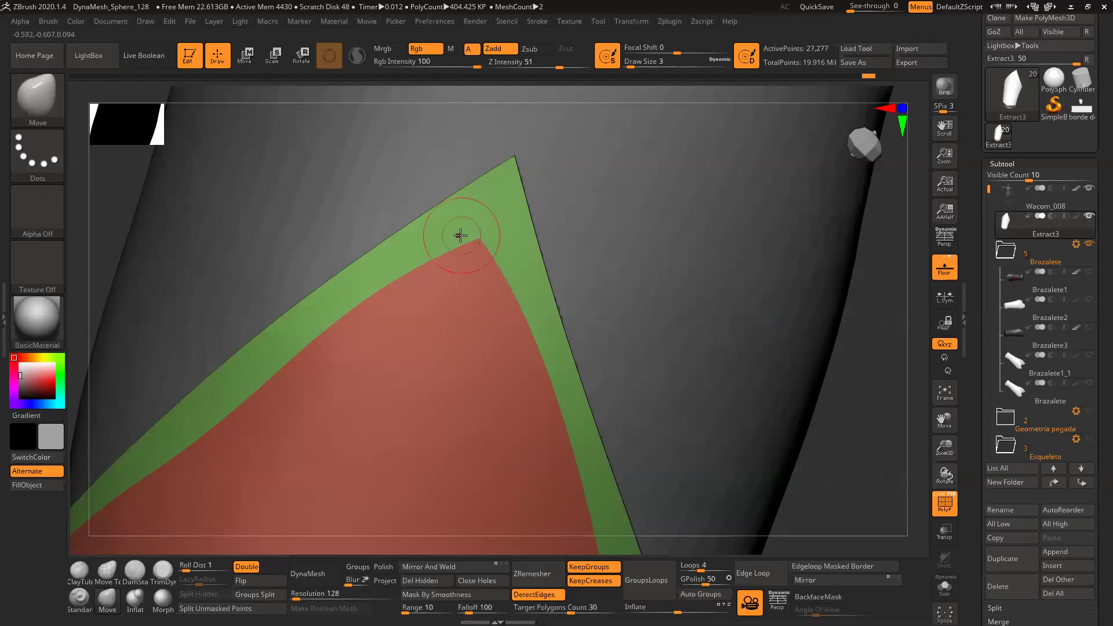
pyautogui.press('b')
pyautogui.press('n')
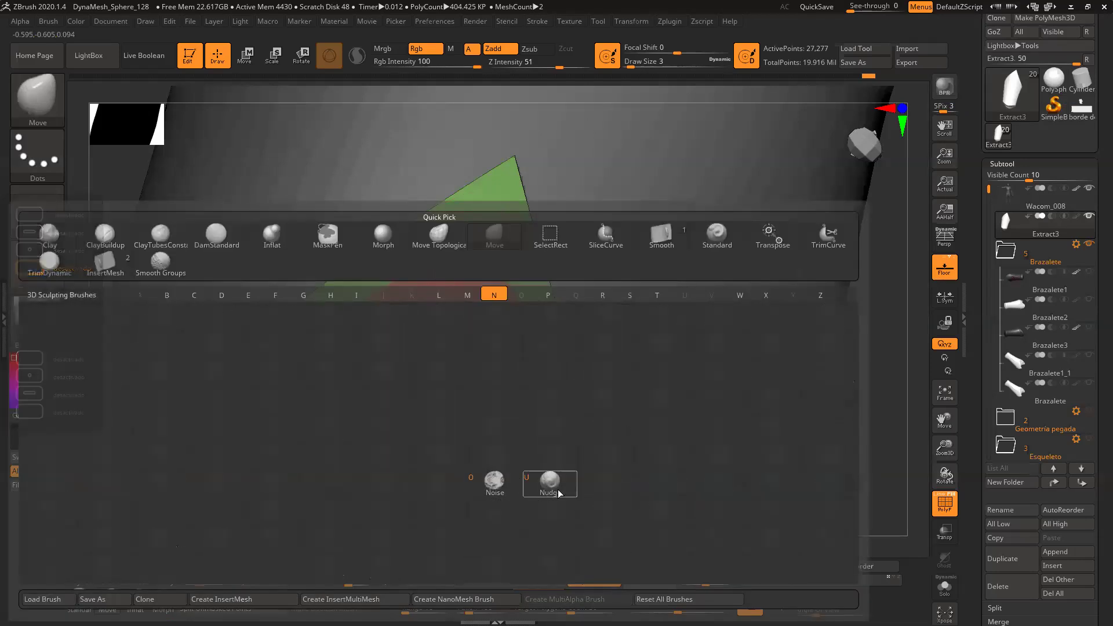
pyautogui.press('Escape')
pyautogui.press('b')
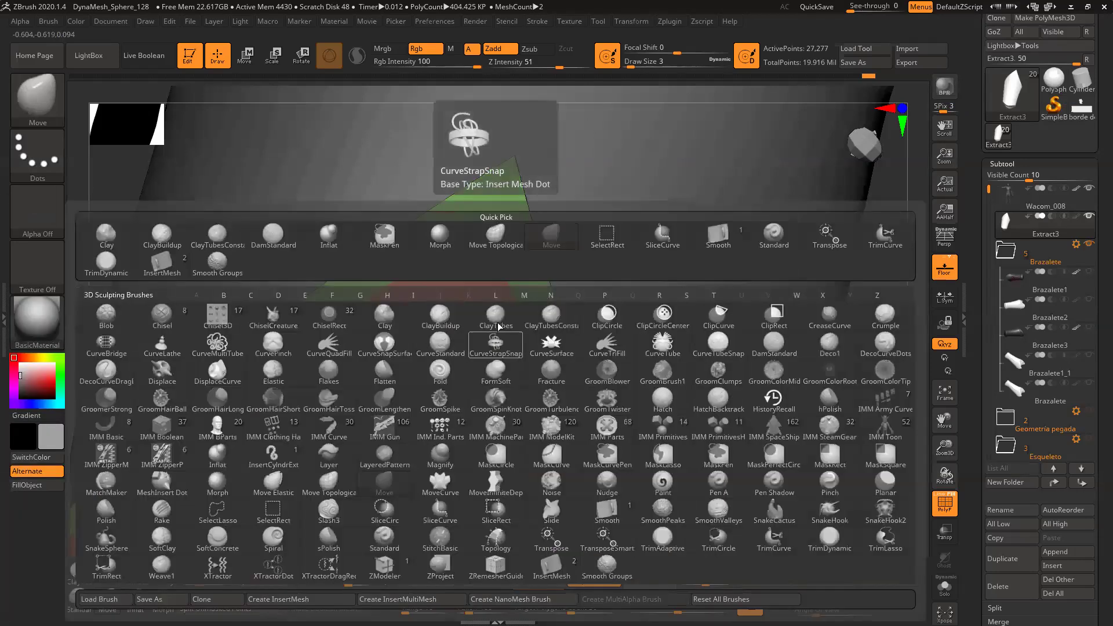
pyautogui.press('Escape')
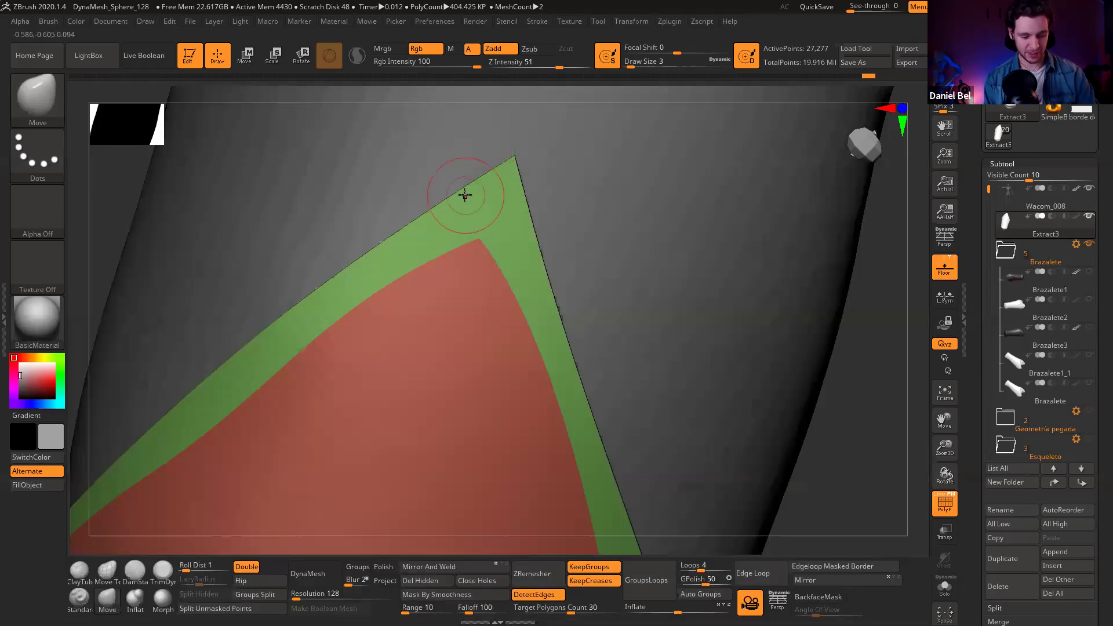
pyautogui.press('b')
pyautogui.press('n')
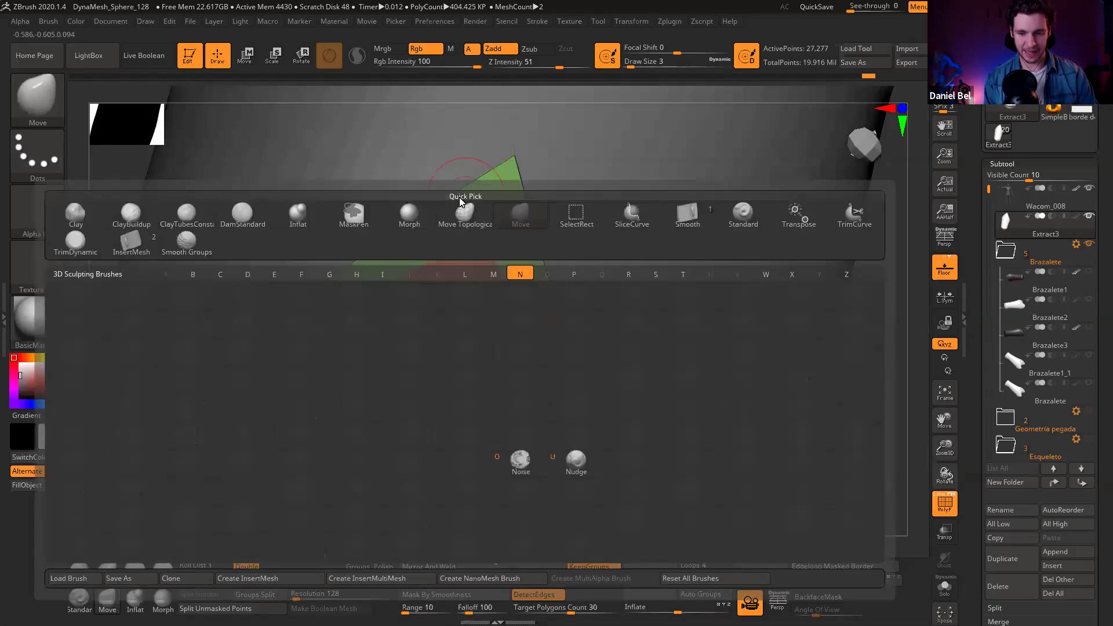
pyautogui.click(577, 461)
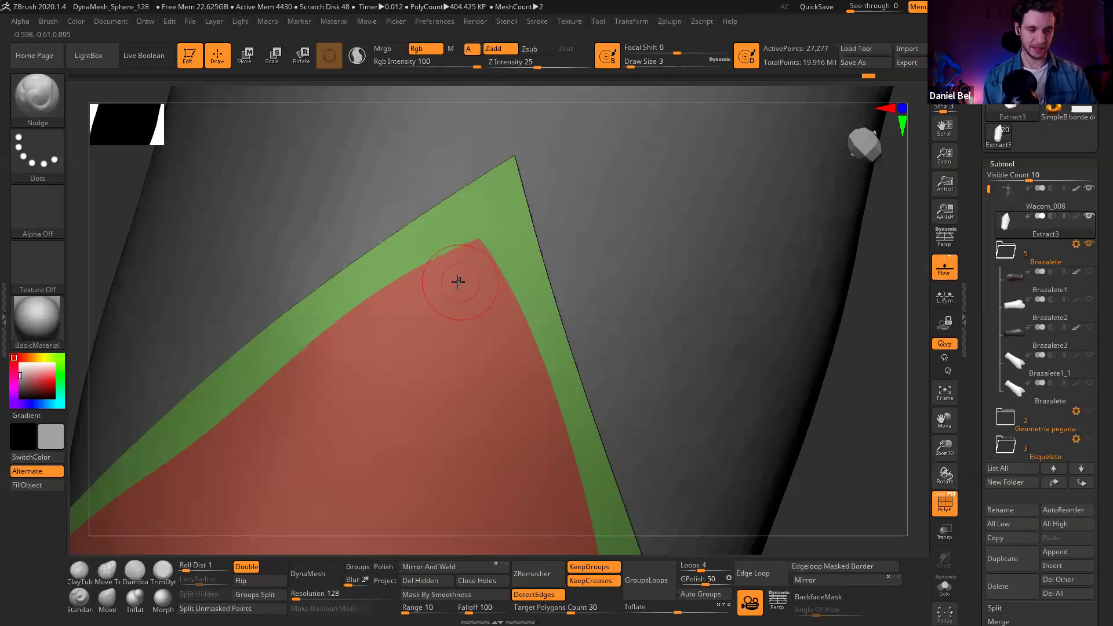
# Step: Try to pull the tip of the red polygroup upward with the Move brush at draw size 5
pyautogui.hotkey('shift', 'f')
pyautogui.hotkey('shift', 'f')
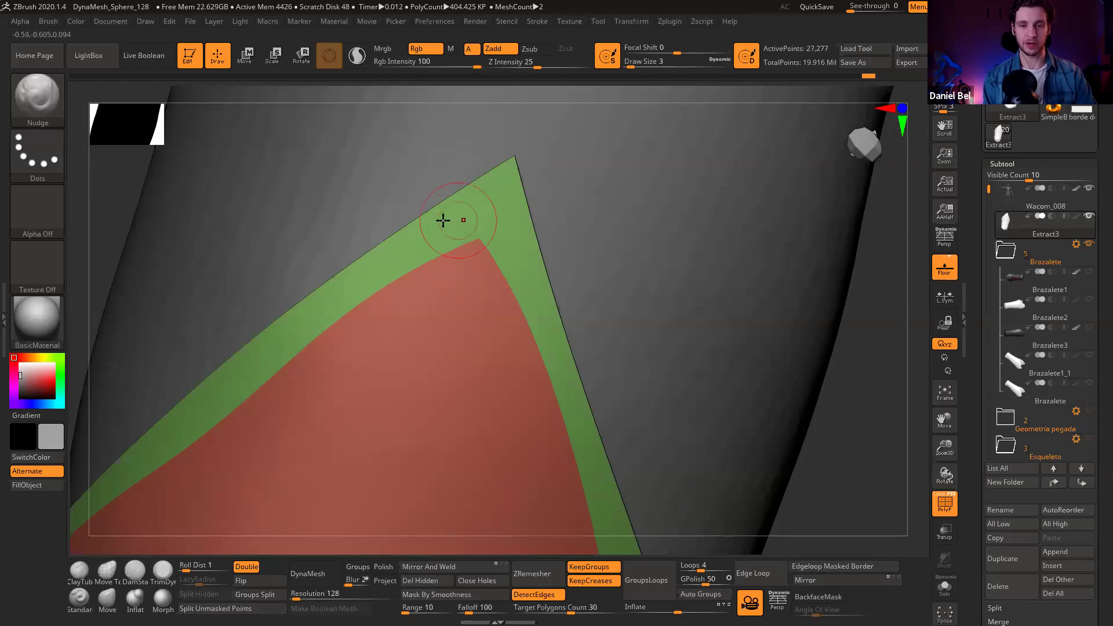
pyautogui.click(107, 598)
pyautogui.press('s')
pyautogui.moveTo(464, 260); pyautogui.dragTo(467, 260)
pyautogui.moveTo(479, 247); pyautogui.dragTo(495, 189)
pyautogui.moveTo(481, 248)
pyautogui.mouseDown(button='right')
pyautogui.moveTo(445, 286)
pyautogui.moveTo(452, 291)
pyautogui.mouseUp(button='right')
pyautogui.hotkey('ctrl', 'z')
# Step: Use the Nudge brush at draw size 4 with Rgb off to push the red polygroup's tip into a sharper point
pyautogui.press('b')
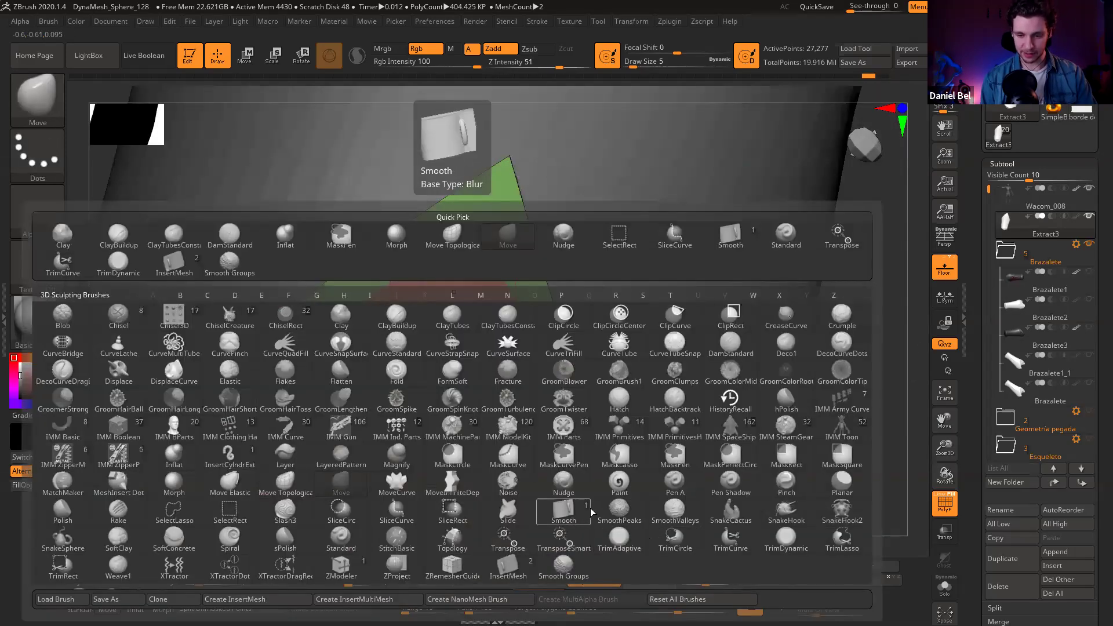
pyautogui.click(563, 481)
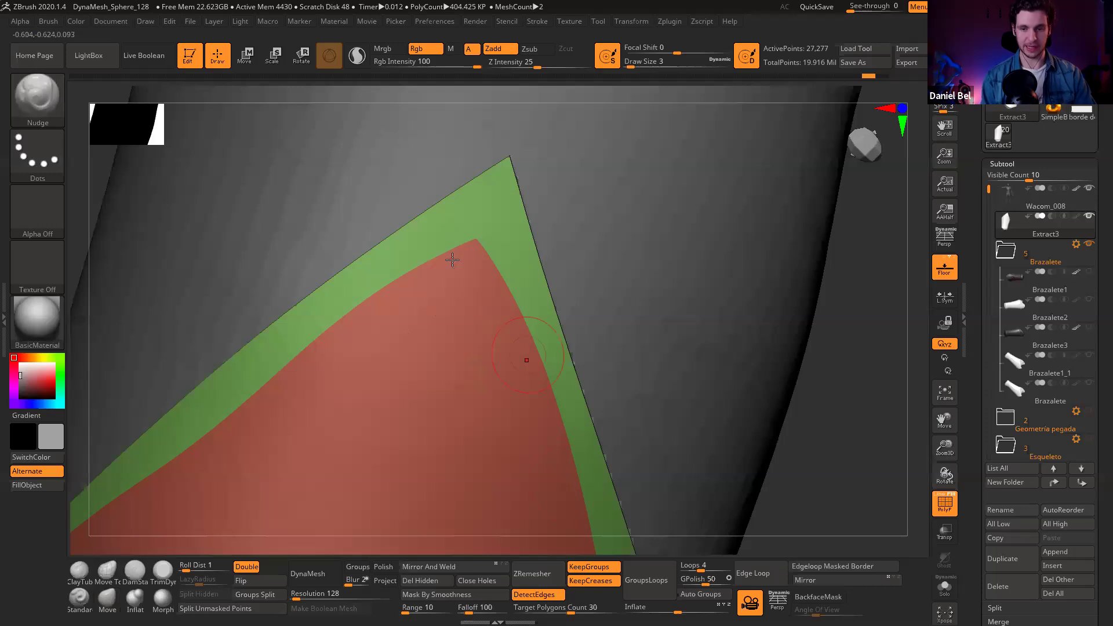
pyautogui.click(424, 52)
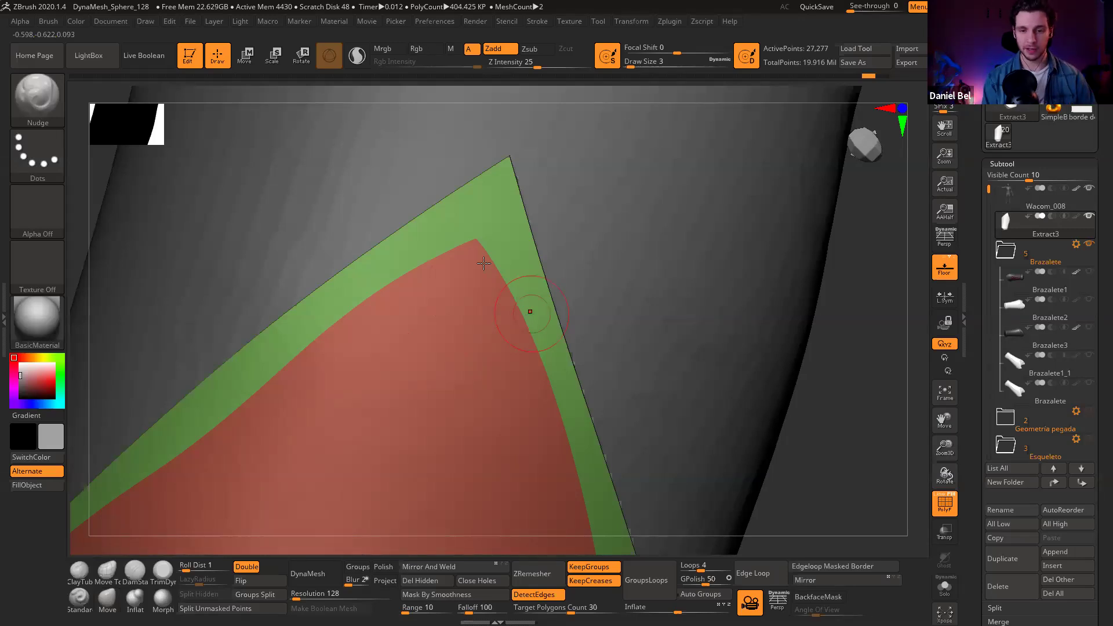
pyautogui.press(']')
pyautogui.hotkey('ctrl', 'z')
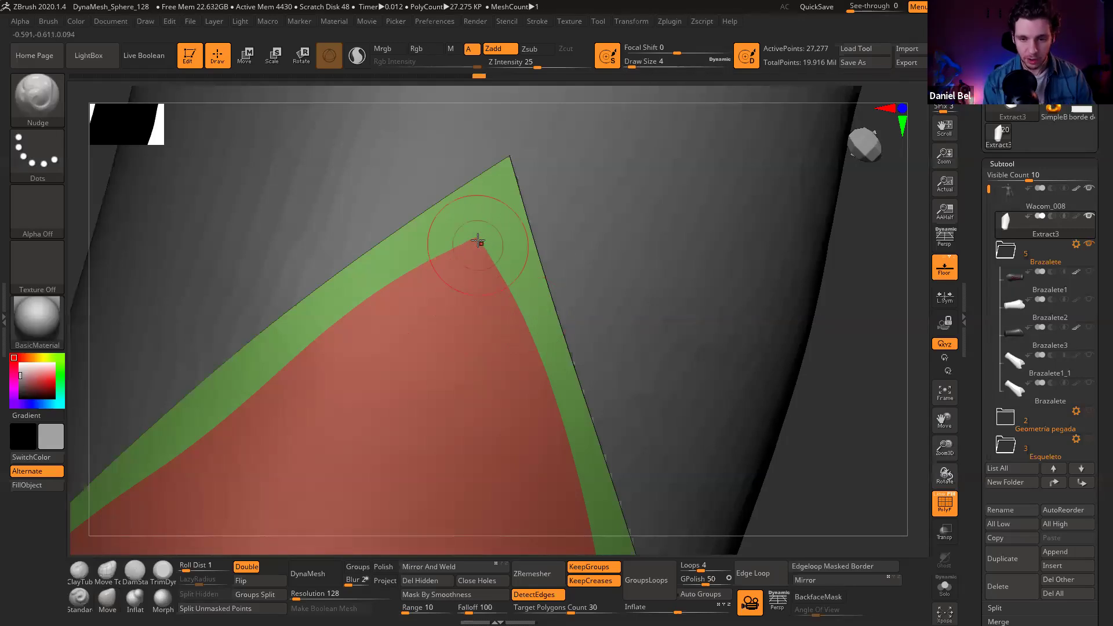
pyautogui.moveTo(490, 263); pyautogui.dragTo(464, 238)
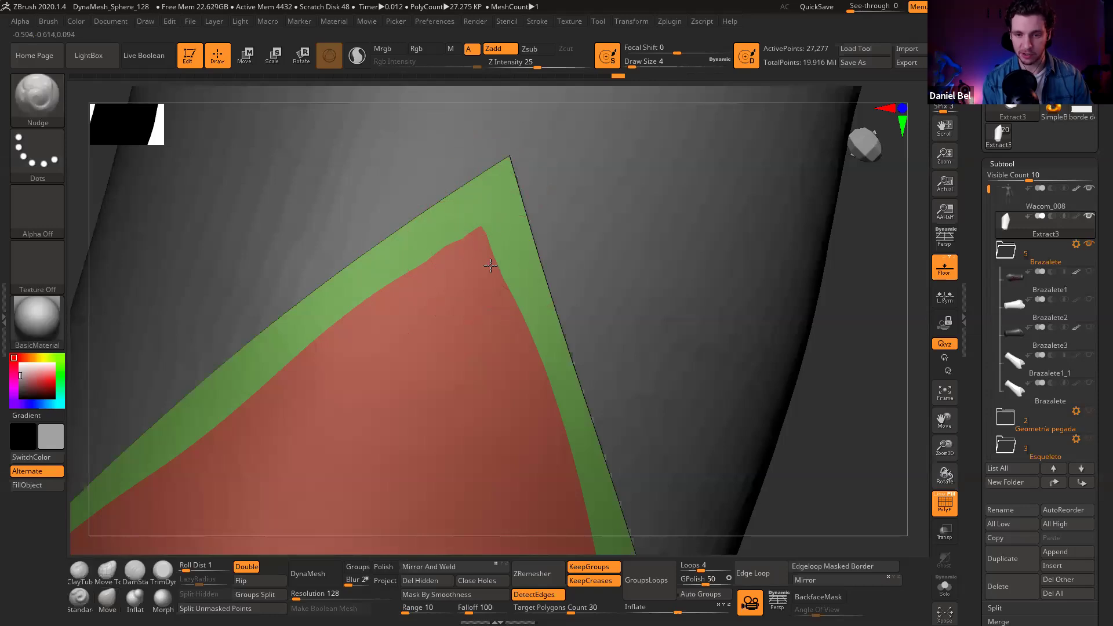
pyautogui.moveTo(480, 264); pyautogui.dragTo(477, 242)
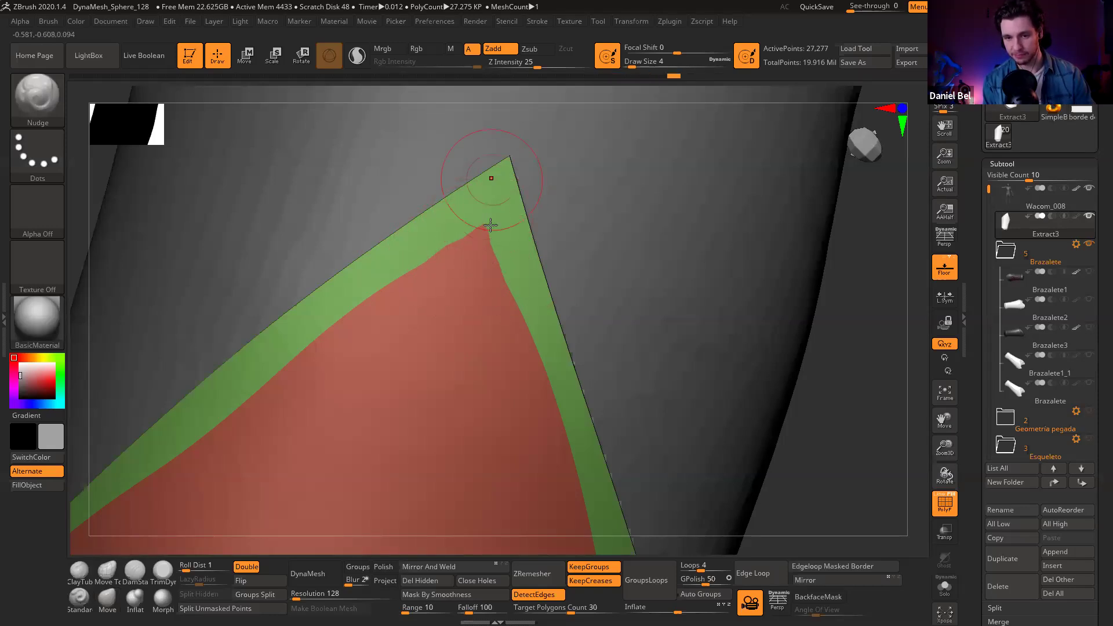
# Step: Smooth the red and green polygroup boundary around the tip and along the upper edge with the Smooth Groups brush
pyautogui.press('s')
pyautogui.click(491, 278)
pyautogui.press('shift')
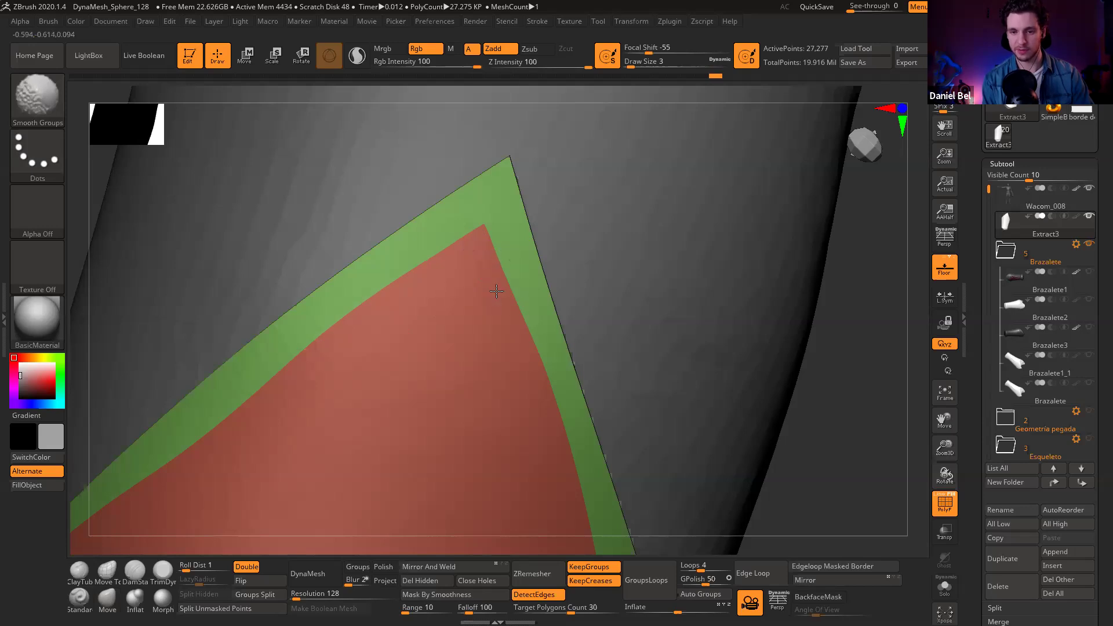
pyautogui.press('shift')
pyautogui.moveTo(436, 317)
pyautogui.keyDown('ctrl'); pyautogui.mouseDown(button='right')
pyautogui.moveTo(447, 402)
pyautogui.moveTo(428, 425)
pyautogui.moveTo(424, 305)
pyautogui.moveTo(449, 335)
pyautogui.mouseUp(button='right'); pyautogui.keyUp('ctrl')
pyautogui.press('s')
pyautogui.moveTo(405, 290); pyautogui.dragTo(412, 290)
pyautogui.press('s')
pyautogui.click(448, 291)
pyautogui.press('shift')
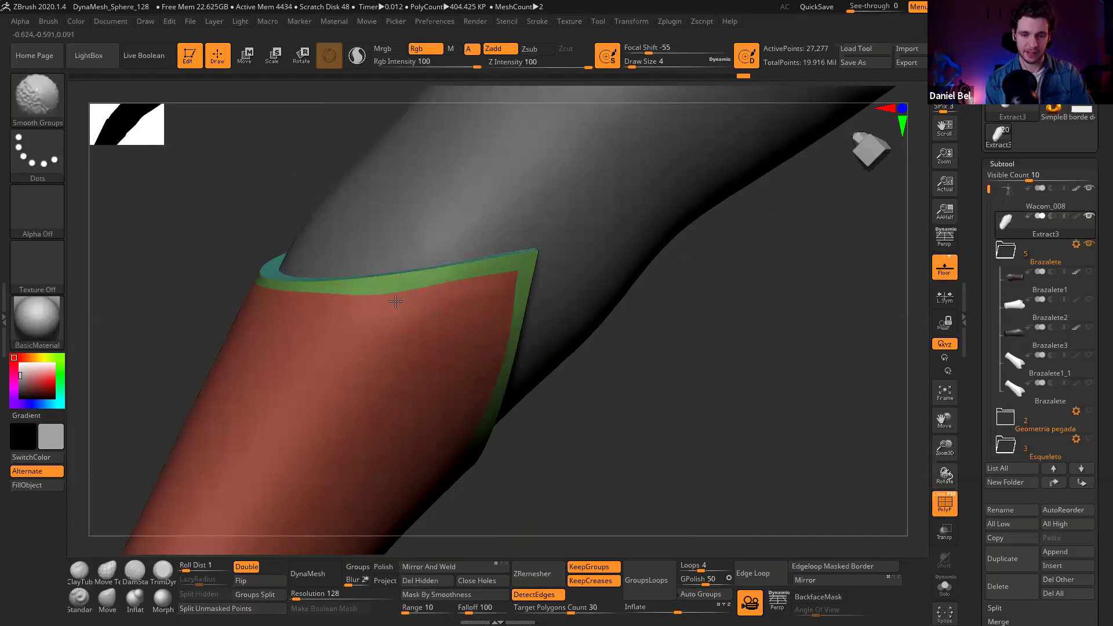
# Step: Step back through the undo history to the state where the boundary between the red and green polygroups is still jagged
pyautogui.moveTo(395, 315)
pyautogui.mouseDown(button='right')
pyautogui.moveTo(377, 328)
pyautogui.moveTo(381, 313)
pyautogui.mouseUp(button='right')
pyautogui.press('[')
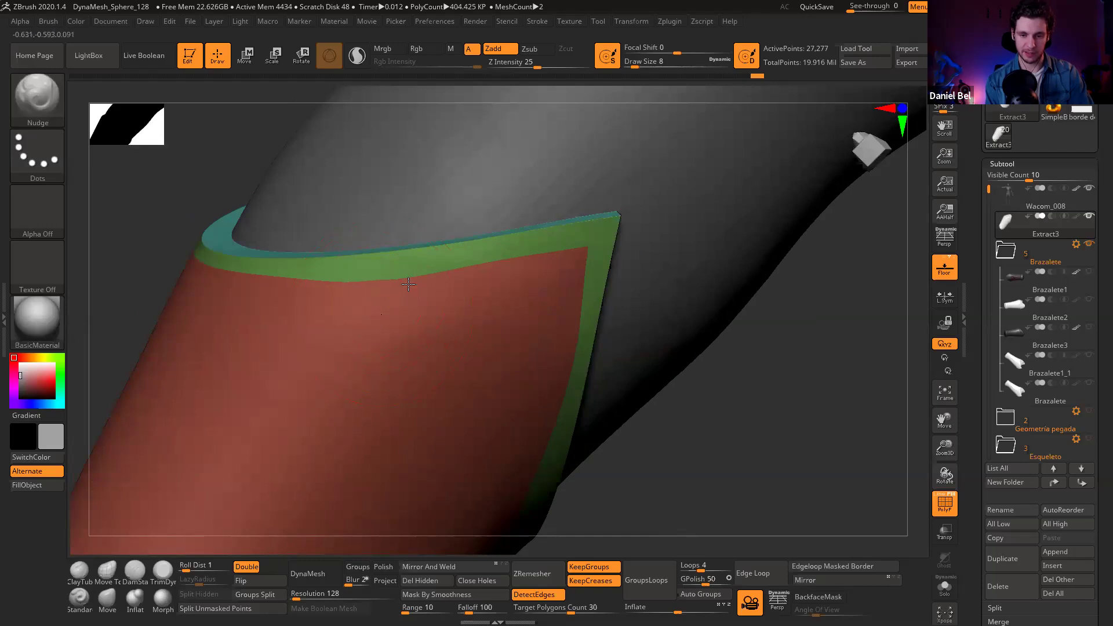
pyautogui.moveTo(376, 363)
pyautogui.mouseDown(button='right')
pyautogui.moveTo(433, 329)
pyautogui.moveTo(425, 302)
pyautogui.mouseUp(button='right')
pyautogui.moveTo(390, 348)
pyautogui.mouseDown(button='right')
pyautogui.moveTo(444, 259)
pyautogui.moveTo(403, 294)
pyautogui.mouseUp(button='right')
pyautogui.press('ctrl')
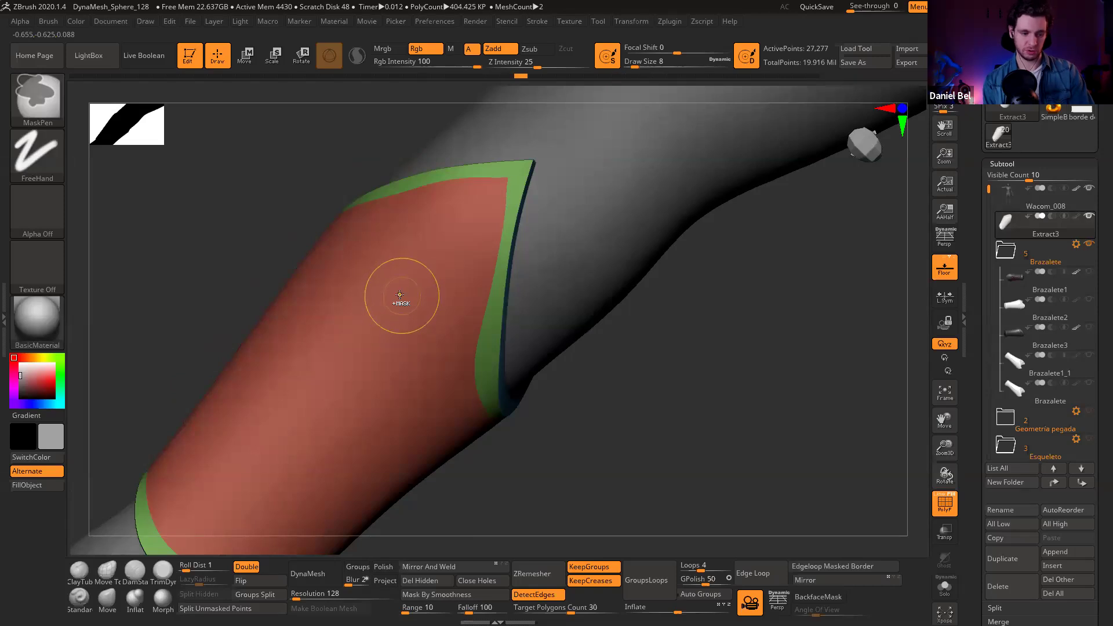
pyautogui.moveTo(419, 277)
pyautogui.keyDown('alt'); pyautogui.mouseDown(button='right')
pyautogui.moveTo(424, 286)
pyautogui.moveTo(420, 276)
pyautogui.mouseUp(button='right'); pyautogui.keyUp('alt')
pyautogui.press('ctrl')
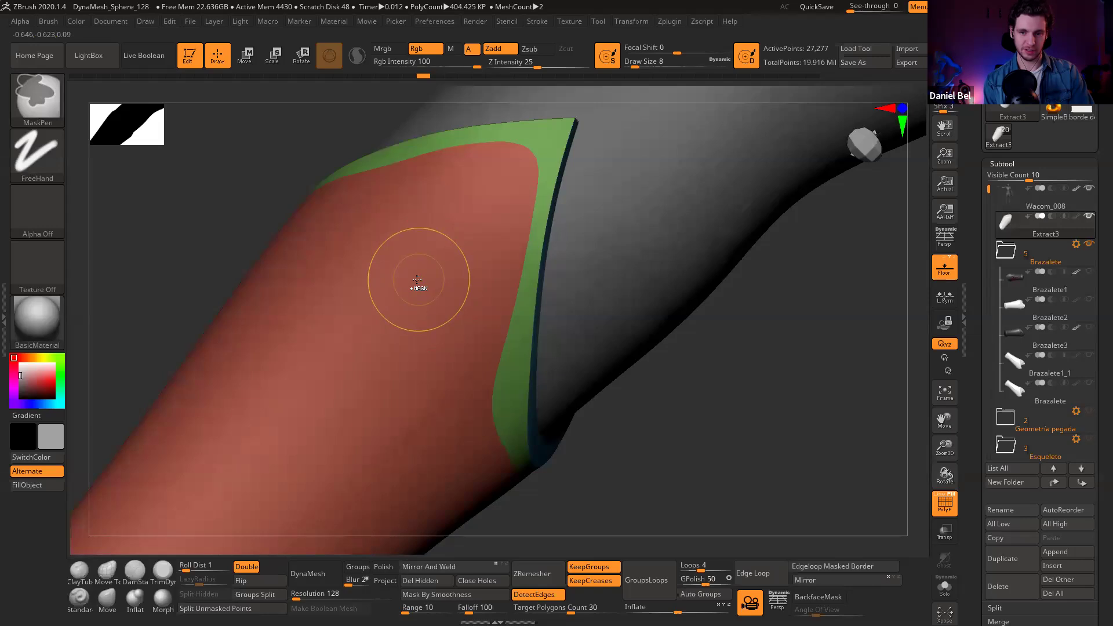
pyautogui.hotkey('ctrl', 'shift', 'a')
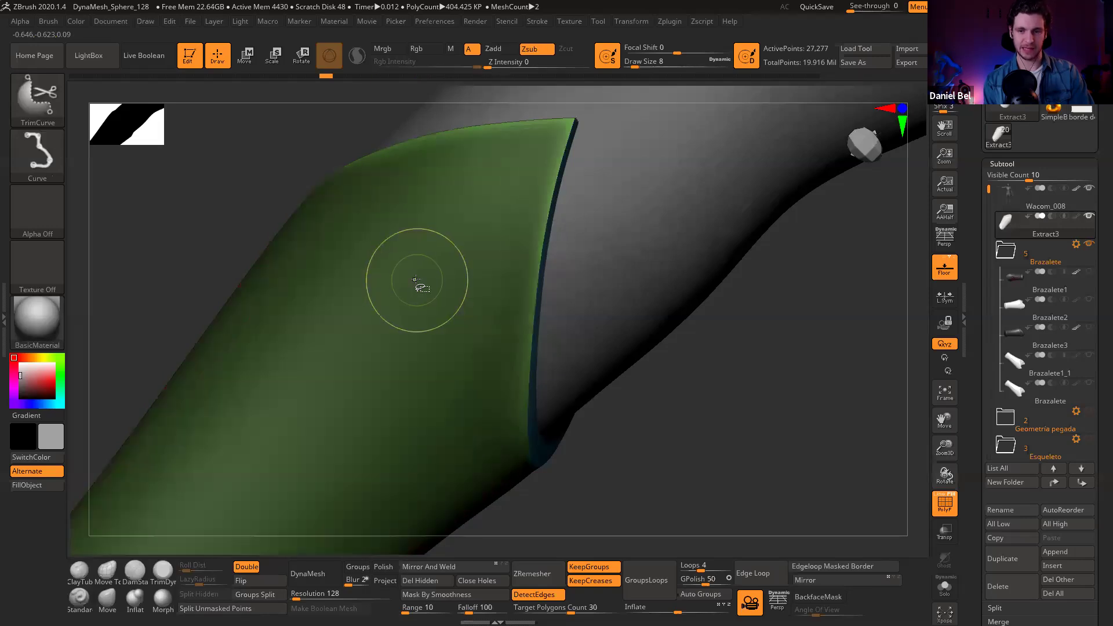
pyautogui.hotkey('ctrl', 'shift', 'z')
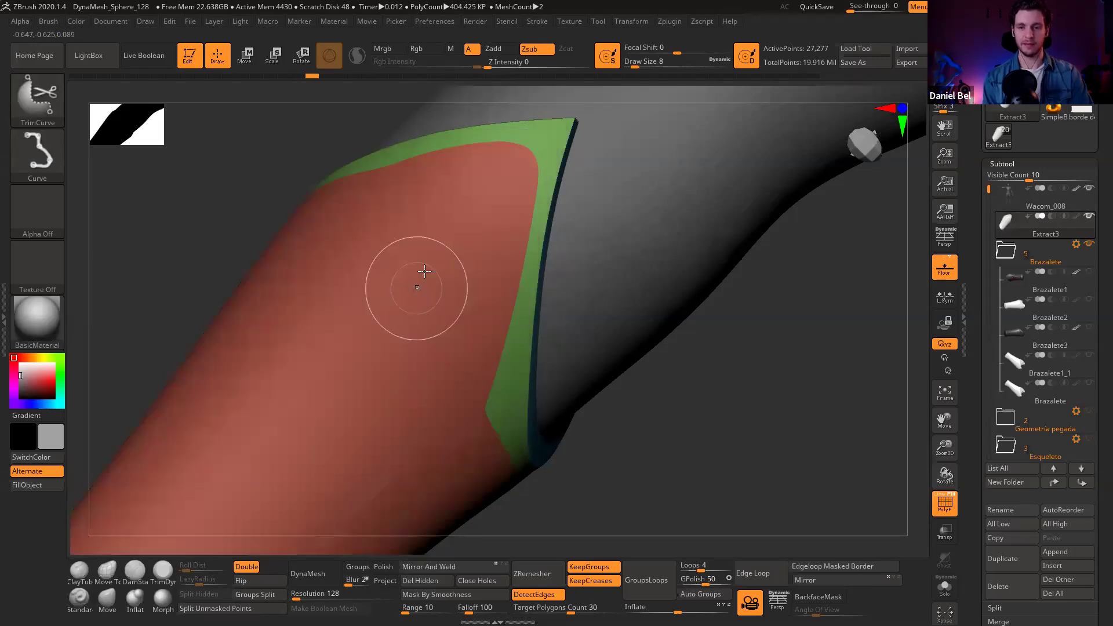
pyautogui.moveTo(408, 301)
pyautogui.keyDown('alt'); pyautogui.mouseDown(button='right')
pyautogui.moveTo(456, 237)
pyautogui.moveTo(472, 237)
pyautogui.mouseUp(button='right'); pyautogui.keyUp('alt')
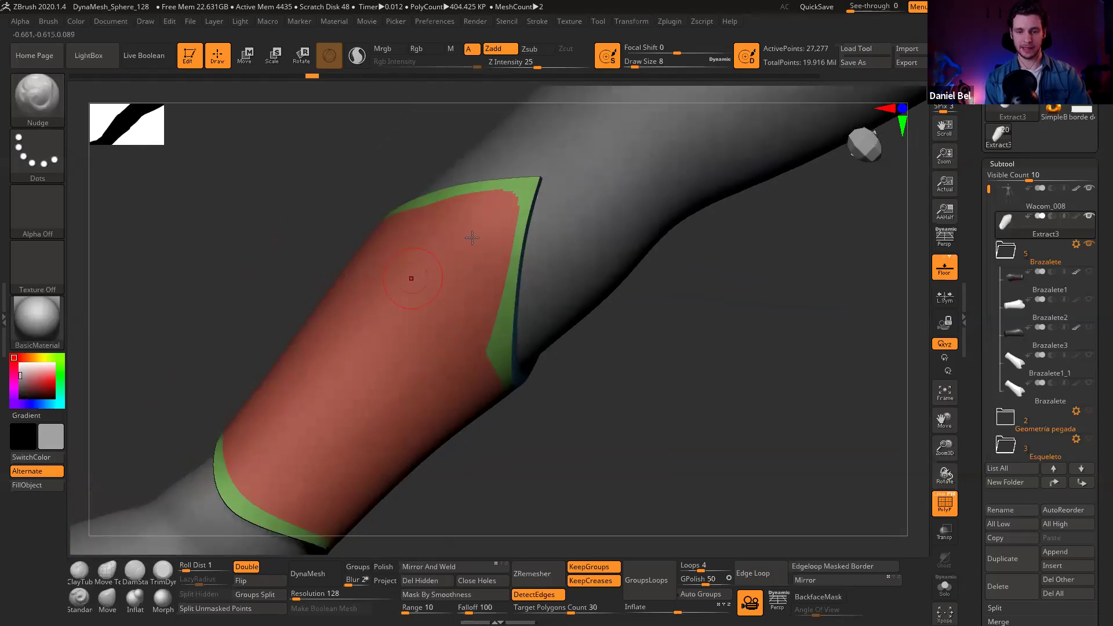
# Step: Mask everything on the bracer except the red panel polygroup and return to Draw mode
pyautogui.moveTo(410, 200); pyautogui.dragTo(447, 292, button='right')
pyautogui.press('e')
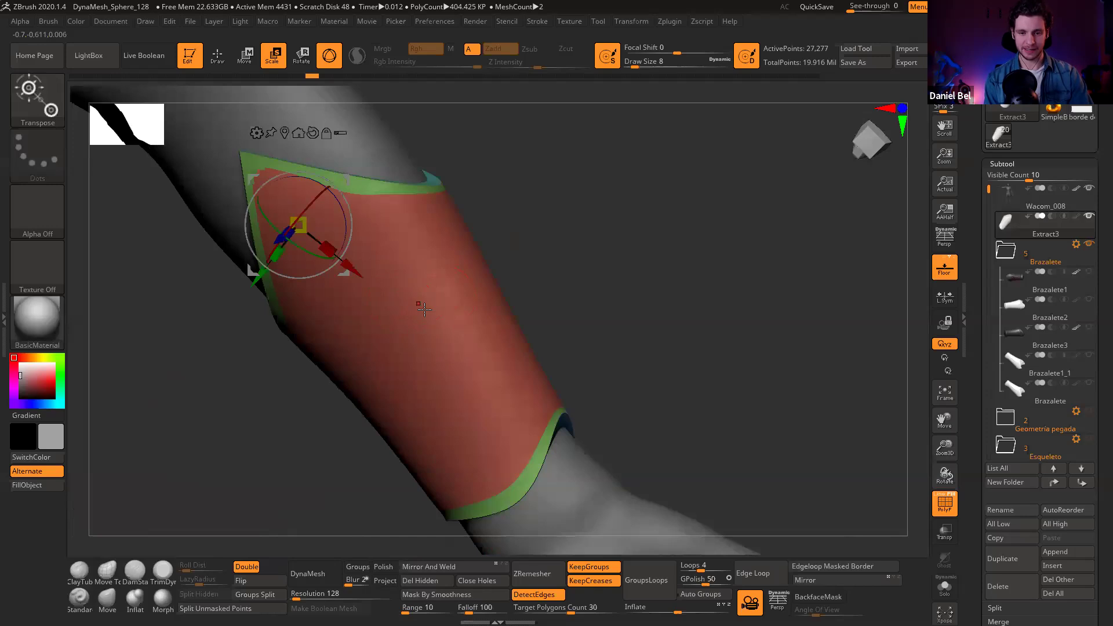
pyautogui.keyDown('ctrl'); pyautogui.click(425, 311); pyautogui.keyUp('ctrl')
pyautogui.click(441, 356)
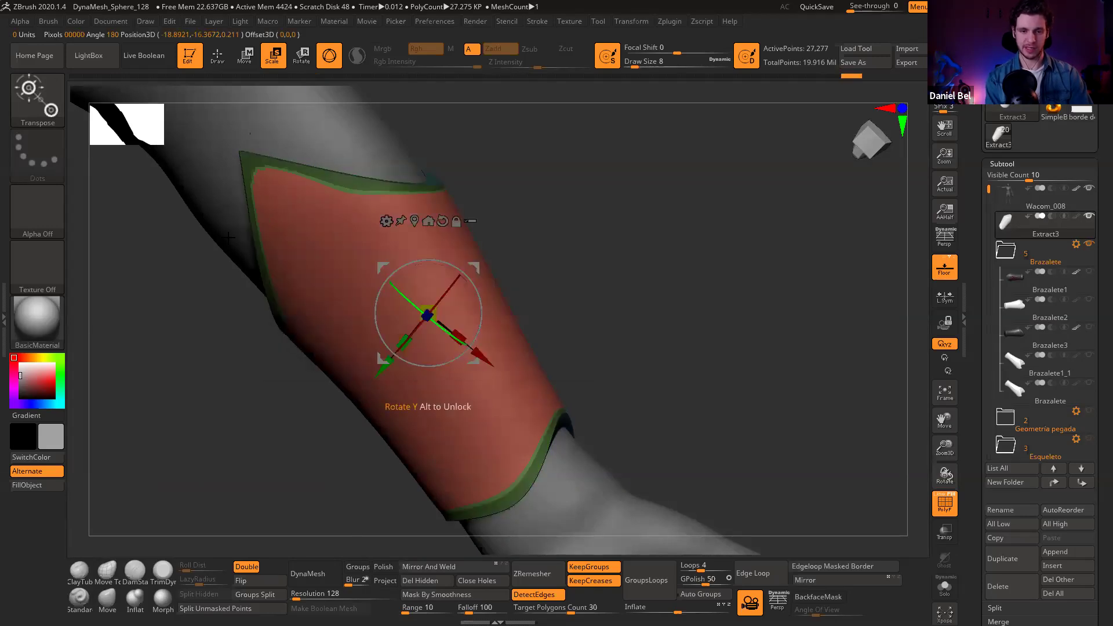
pyautogui.press('q')
pyautogui.moveTo(606, 285); pyautogui.dragTo(871, 227, button='right')
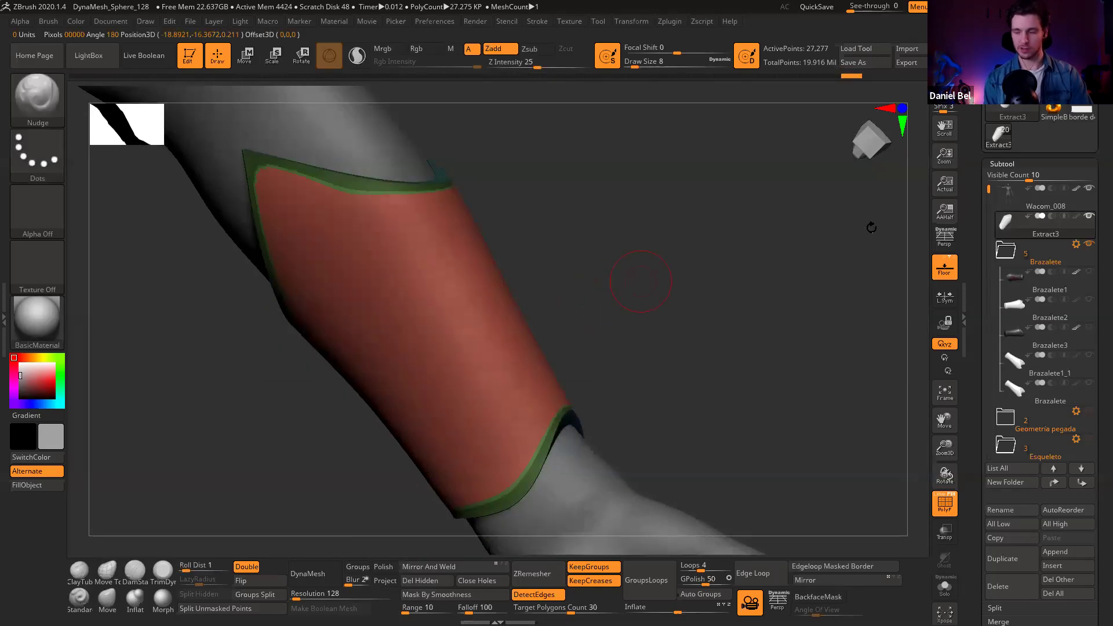
# Step: Try to polish the unmasked red panel with the Polish By Features deformation
pyautogui.click(1011, 163)
pyautogui.click(1025, 220)
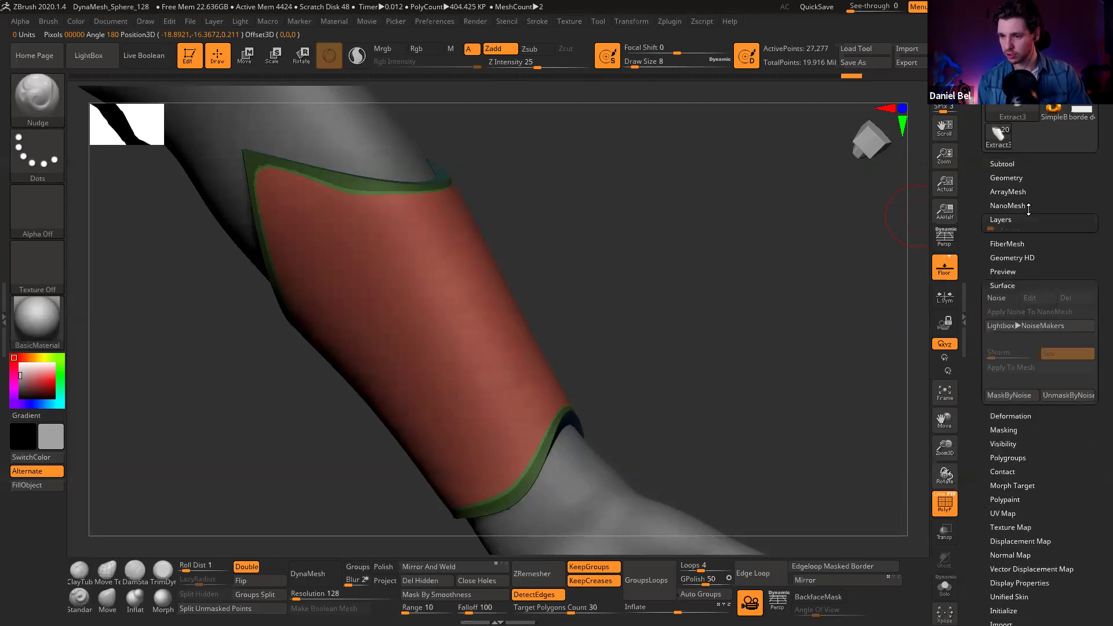
pyautogui.click(1014, 275)
pyautogui.click(1011, 288)
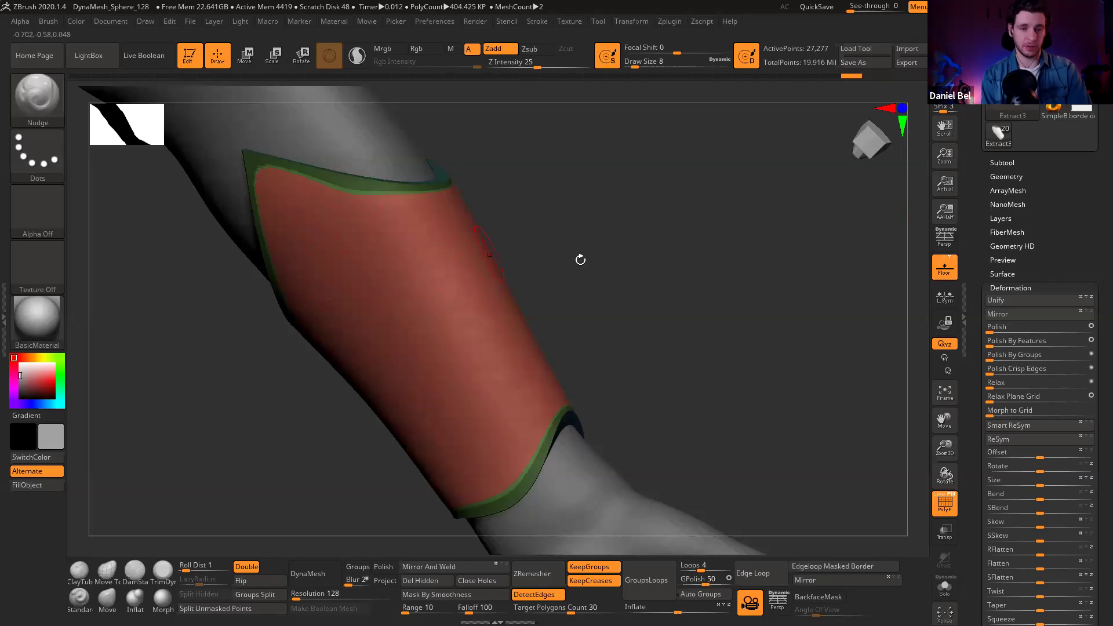
pyautogui.click(1021, 342)
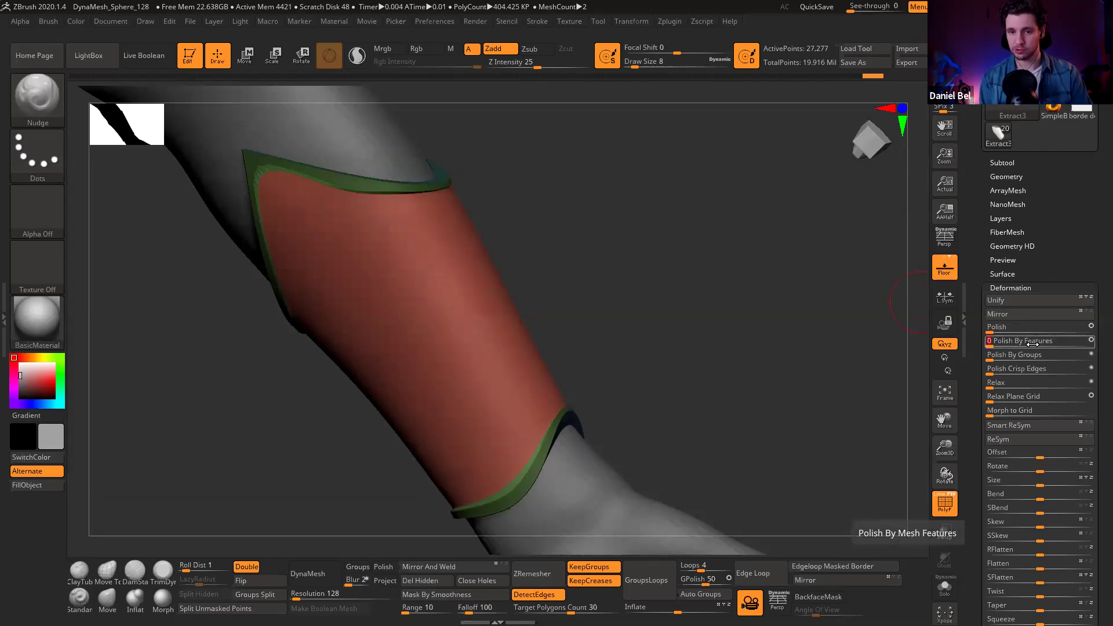
pyautogui.moveTo(579, 311)
pyautogui.mouseDown(button='right')
pyautogui.moveTo(591, 270)
pyautogui.moveTo(537, 220)
pyautogui.moveTo(808, 374)
pyautogui.mouseUp(button='right')
pyautogui.moveTo(529, 227); pyautogui.dragTo(466, 253)
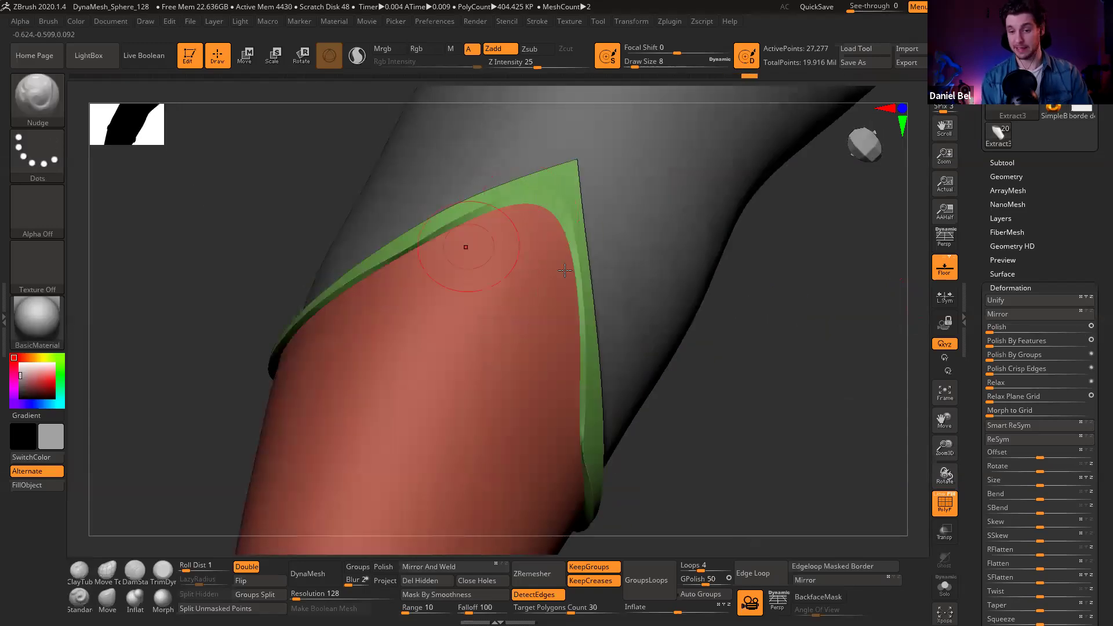
pyautogui.hotkey('ctrl', 'z')
pyautogui.hotkey('ctrl', 'z')
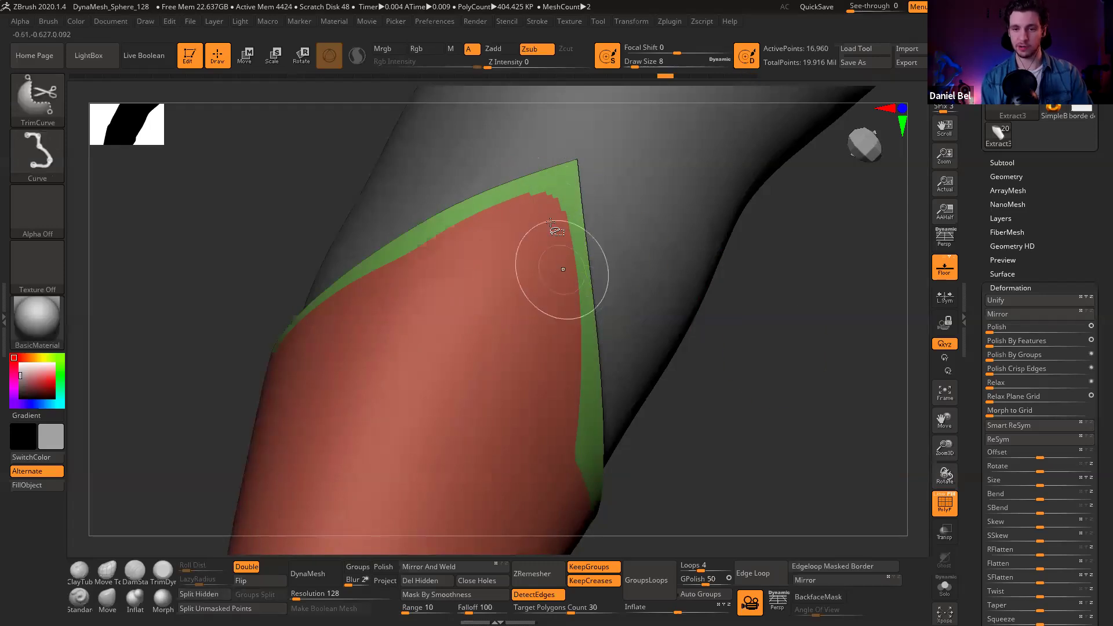
# Step: Show only the bracer's red and green outer polygroups and try Polish By Features on them
pyautogui.keyDown('ctrl'); pyautogui.keyDown('shift'); pyautogui.click(550, 202); pyautogui.keyUp('shift'); pyautogui.keyUp('ctrl')
pyautogui.keyDown('ctrl'); pyautogui.keyDown('shift'); pyautogui.click(742, 358); pyautogui.keyUp('shift'); pyautogui.keyUp('ctrl')
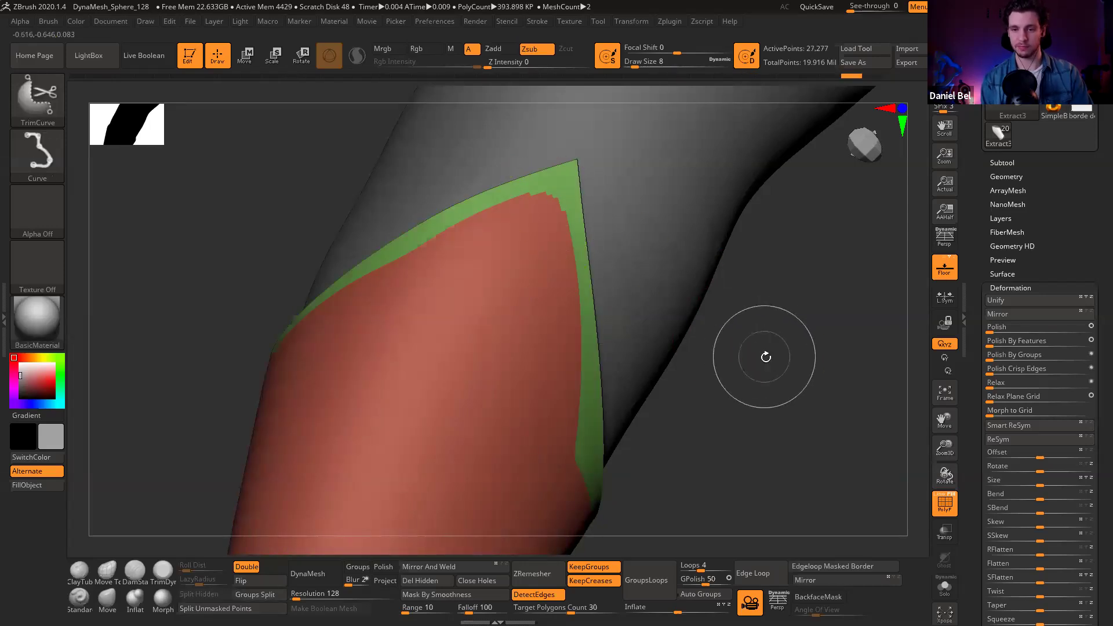
pyautogui.moveTo(765, 357); pyautogui.dragTo(719, 342)
pyautogui.keyDown('ctrl'); pyautogui.keyDown('shift'); pyautogui.click(554, 197); pyautogui.keyUp('shift'); pyautogui.keyUp('ctrl')
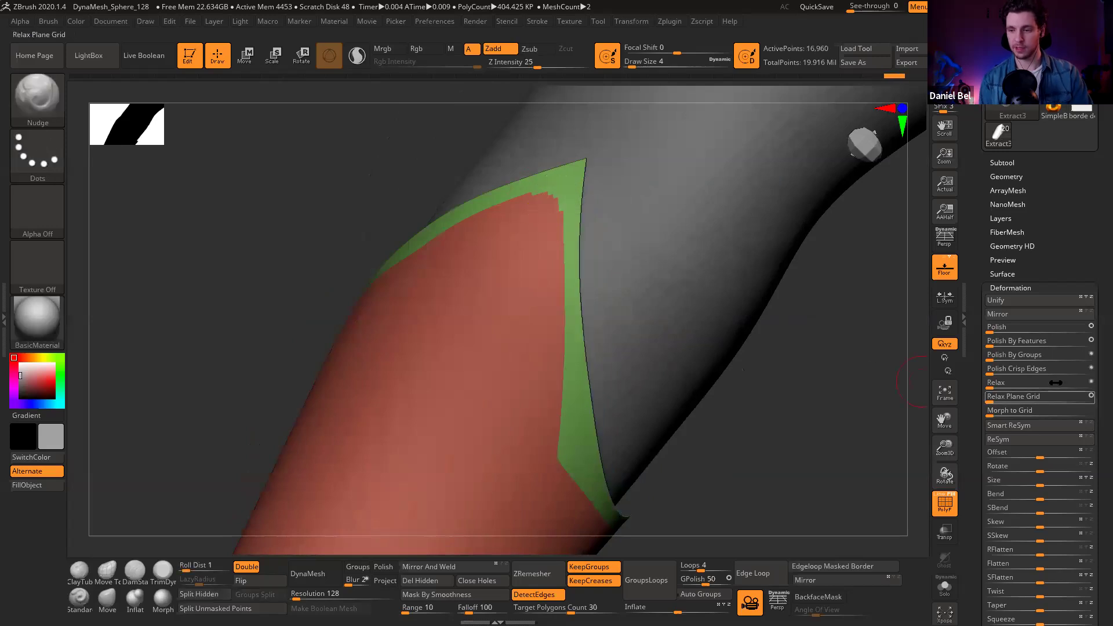
pyautogui.moveTo(1015, 344); pyautogui.dragTo(1023, 344)
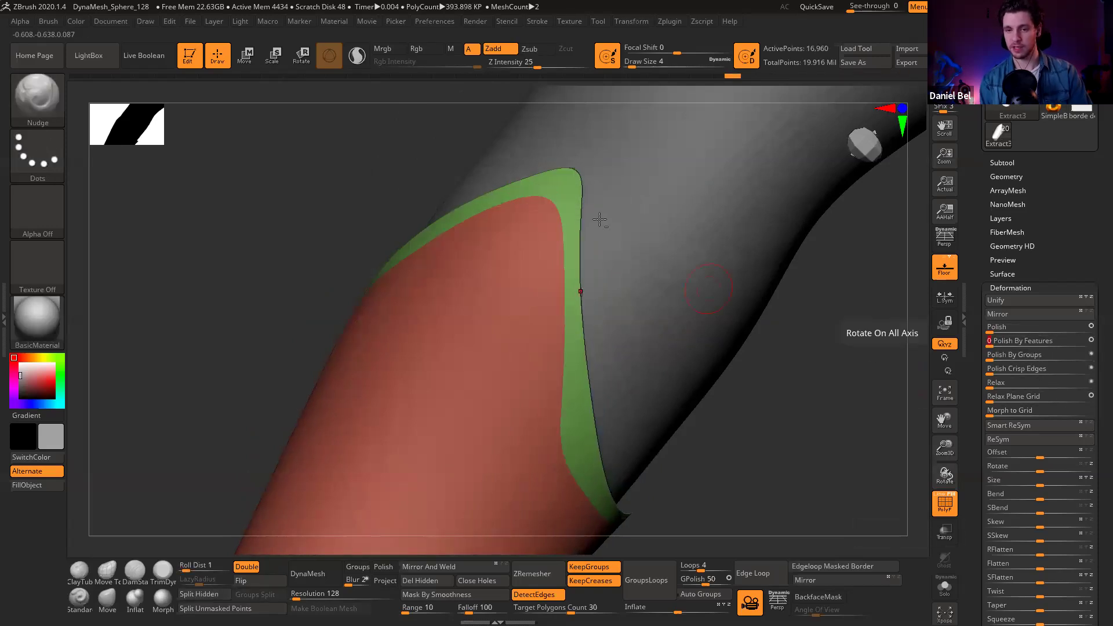
pyautogui.keyDown('ctrl'); pyautogui.moveTo(599, 218); pyautogui.dragTo(582, 217, button='right'); pyautogui.keyUp('ctrl')
pyautogui.moveTo(560, 254)
pyautogui.mouseDown(button='right')
pyautogui.moveTo(530, 230)
pyautogui.moveTo(670, 311)
pyautogui.moveTo(703, 301)
pyautogui.moveTo(547, 229)
pyautogui.moveTo(561, 182)
pyautogui.mouseUp(button='right')
# Step: Isolate the green border polygroup, run Edge Loop on it, and show the whole bracer again
pyautogui.keyDown('ctrl'); pyautogui.keyDown('shift'); pyautogui.click(565, 177); pyautogui.keyUp('shift'); pyautogui.keyUp('ctrl')
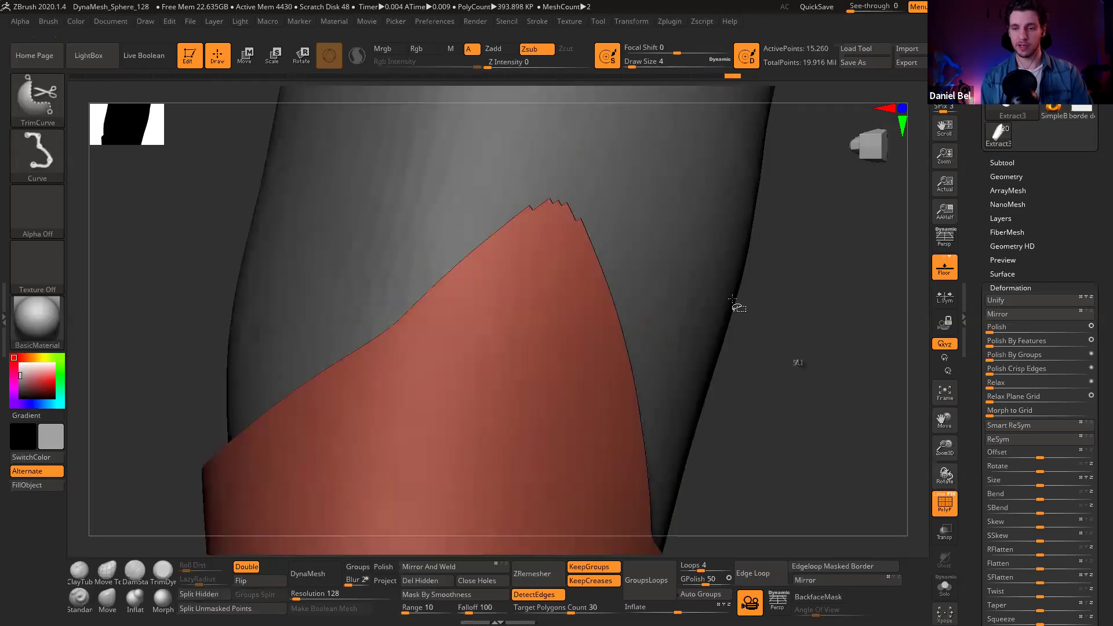
pyautogui.keyDown('ctrl'); pyautogui.keyDown('shift'); pyautogui.click(765, 308); pyautogui.keyUp('shift'); pyautogui.keyUp('ctrl')
pyautogui.keyDown('ctrl'); pyautogui.keyDown('shift'); pyautogui.click(567, 187); pyautogui.keyUp('shift'); pyautogui.keyUp('ctrl')
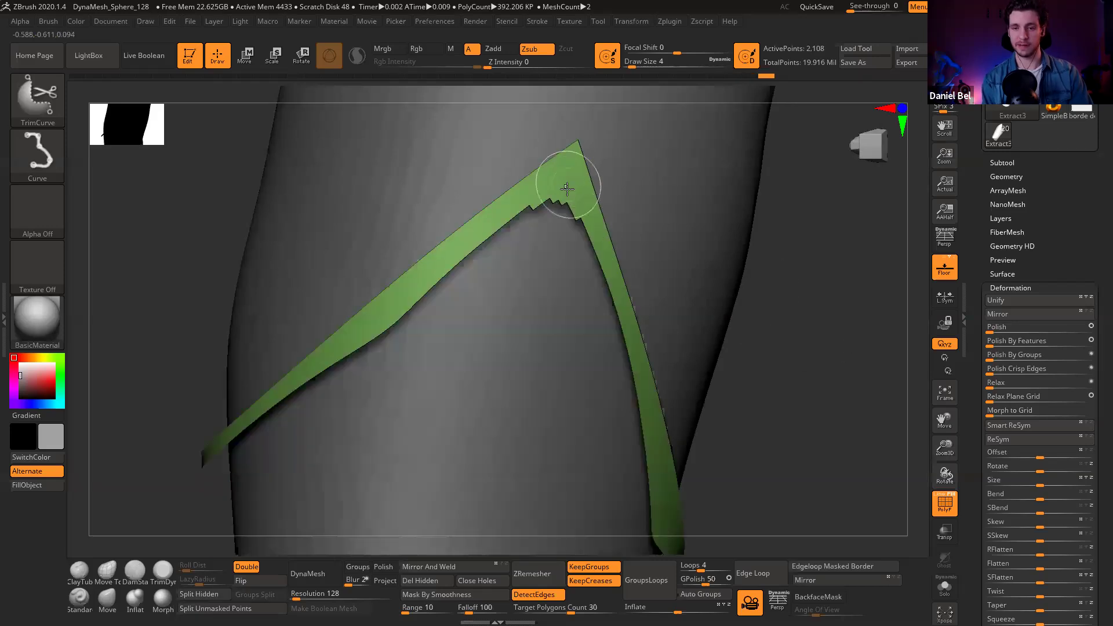
pyautogui.keyDown('ctrl'); pyautogui.moveTo(567, 189); pyautogui.dragTo(550, 143, button='right'); pyautogui.keyUp('ctrl')
pyautogui.keyDown('alt'); pyautogui.moveTo(553, 207); pyautogui.dragTo(500, 126, button='right'); pyautogui.keyUp('alt')
pyautogui.moveTo(505, 178)
pyautogui.mouseDown(button='right')
pyautogui.moveTo(523, 188)
pyautogui.moveTo(533, 120)
pyautogui.mouseUp(button='right')
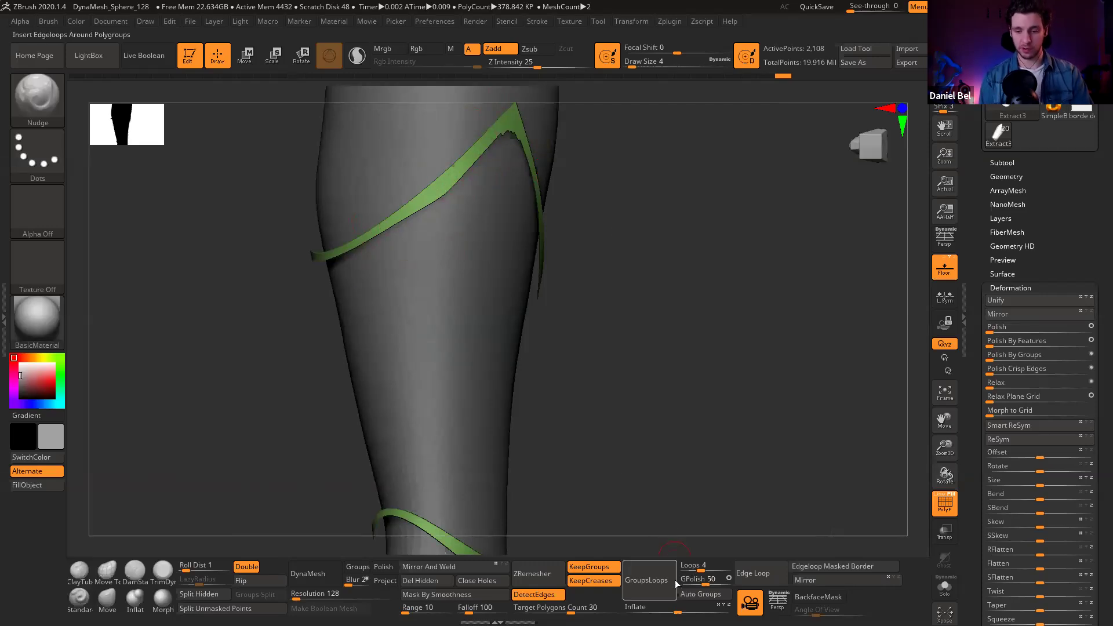
pyautogui.click(769, 574)
pyautogui.hotkey('ctrl', 'shift')
# Step: Mask everything except the bracer's red panel polygroup and blur the mask
pyautogui.keyDown('ctrl'); pyautogui.moveTo(507, 283); pyautogui.dragTo(524, 259, button='right'); pyautogui.keyUp('ctrl')
pyautogui.press('r')
pyautogui.press('q')
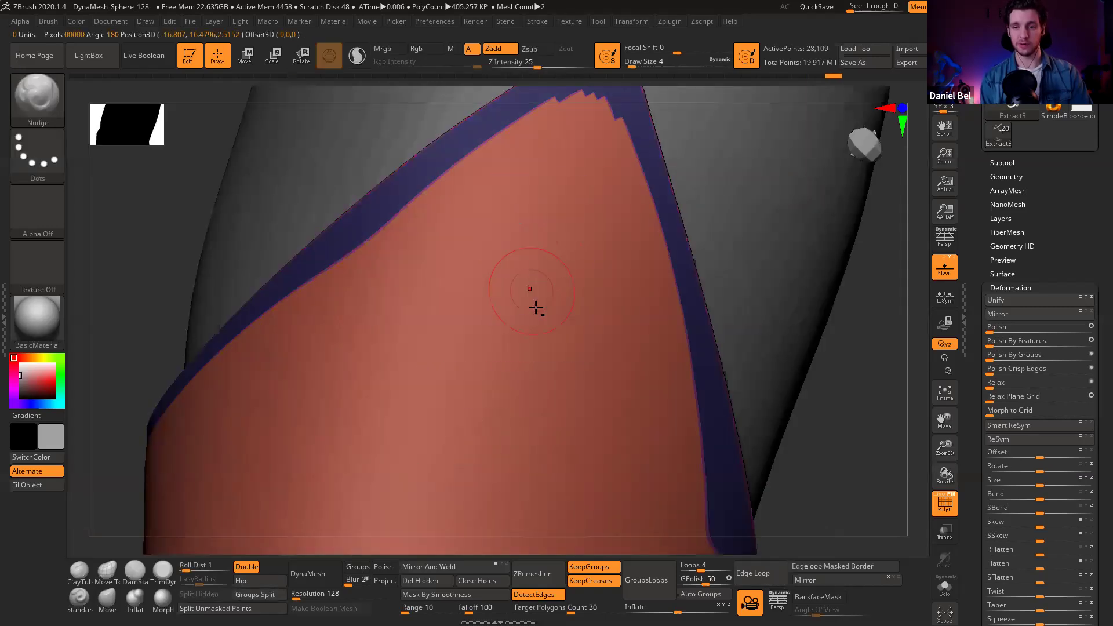
pyautogui.keyDown('ctrl'); pyautogui.moveTo(537, 307); pyautogui.dragTo(518, 220, button='right'); pyautogui.keyUp('ctrl')
pyautogui.keyDown('ctrl'); pyautogui.click(522, 354); pyautogui.keyUp('ctrl')
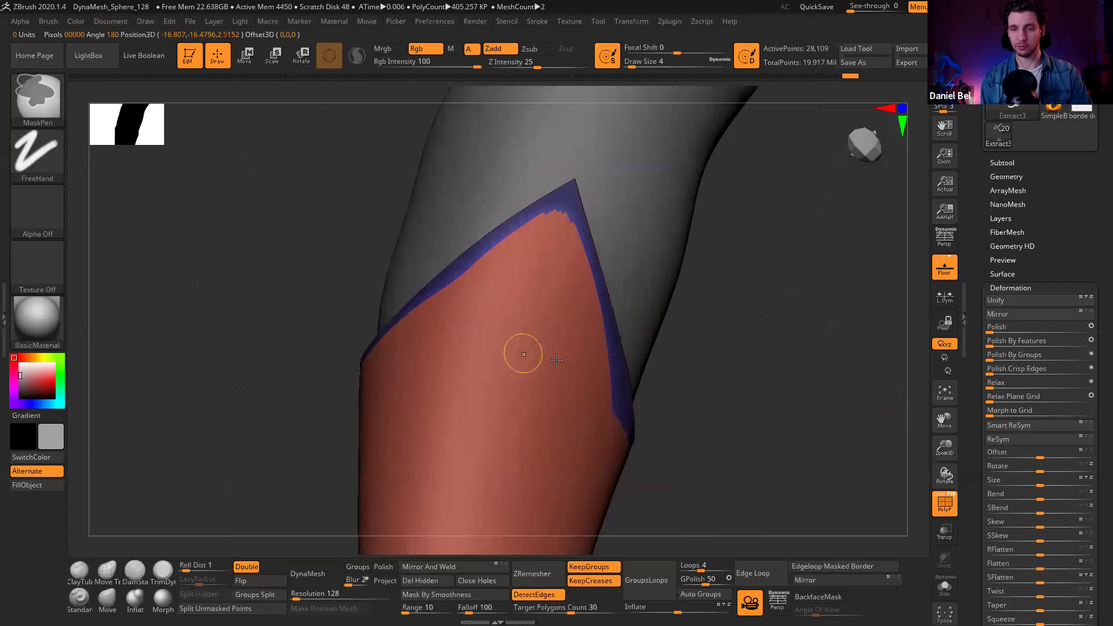
# Step: Apply the Polish By Features deformation twice to clean the jagged edge of the red panel
pyautogui.keyDown('alt'); pyautogui.moveTo(826, 445); pyautogui.dragTo(808, 406, button='right'); pyautogui.keyUp('alt')
pyautogui.click(1014, 342)
pyautogui.click(1018, 343)
pyautogui.moveTo(634, 366); pyautogui.dragTo(414, 323)
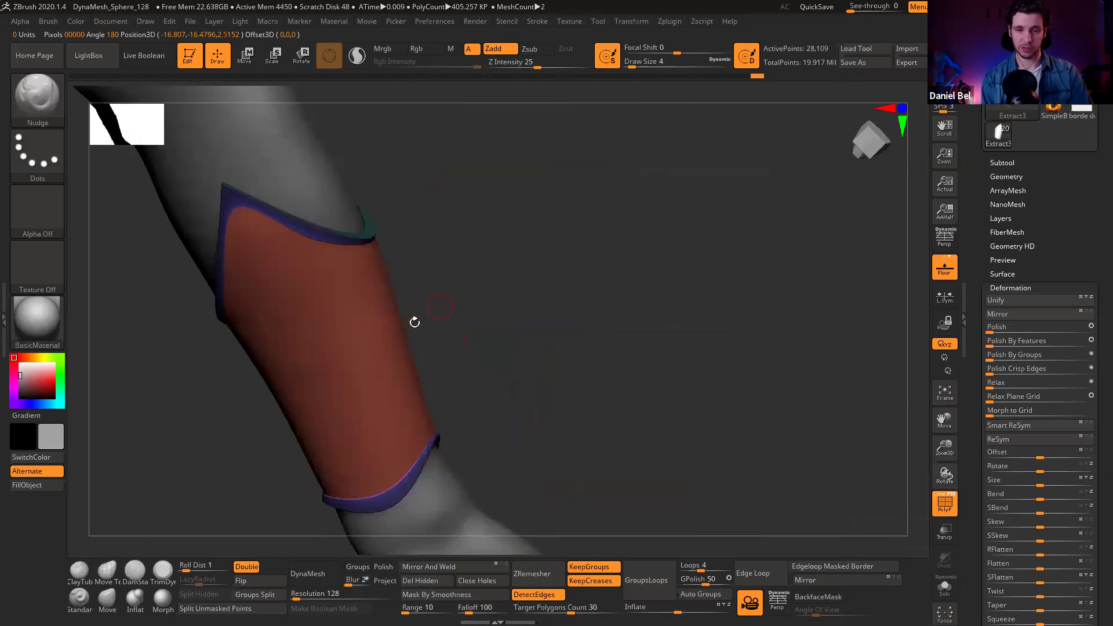
# Step: Centre the transform gizmo on the unmasked red panel and scale the panel uniformly
pyautogui.moveTo(322, 301); pyautogui.dragTo(338, 366, button='right')
pyautogui.press('e')
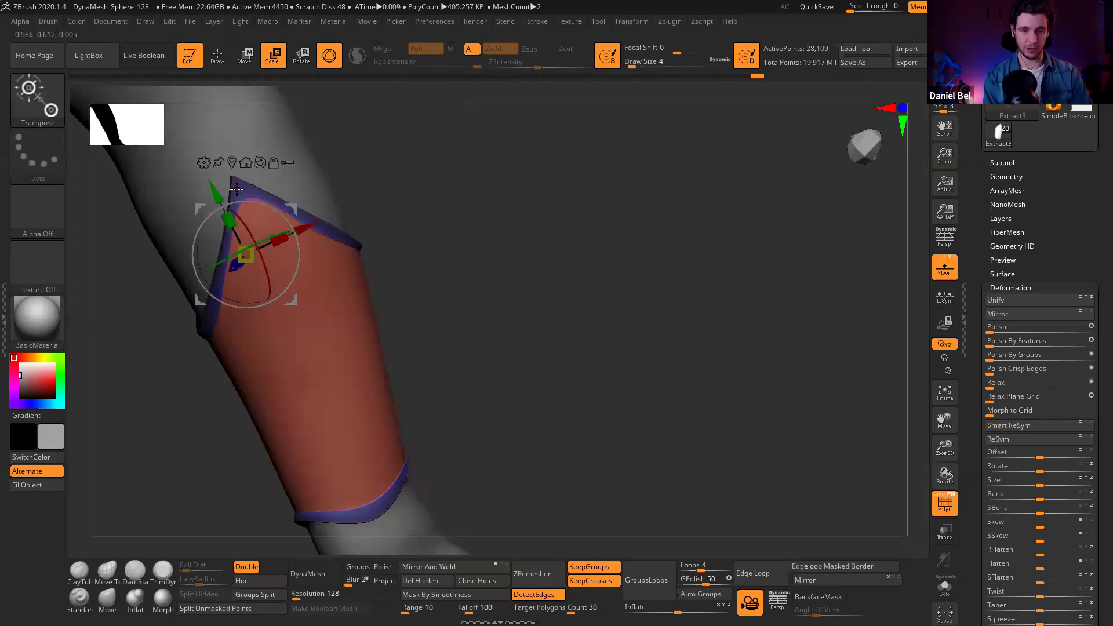
pyautogui.moveTo(450, 301); pyautogui.dragTo(466, 249)
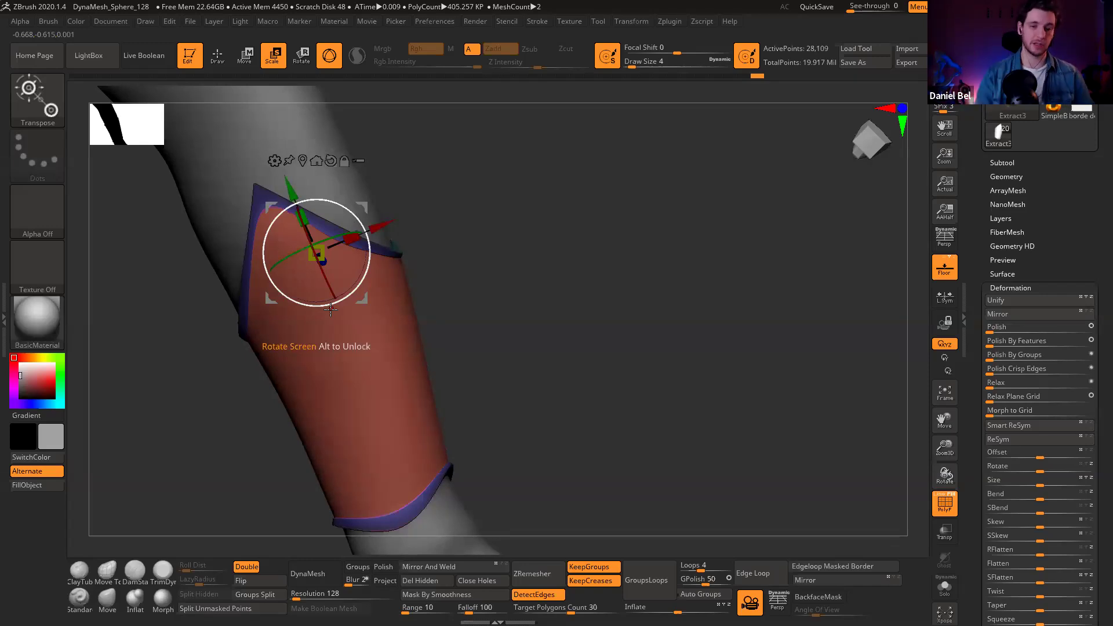
pyautogui.click(303, 161)
pyautogui.moveTo(352, 350); pyautogui.dragTo(361, 375)
pyautogui.moveTo(435, 377); pyautogui.dragTo(461, 362)
pyautogui.moveTo(347, 355)
pyautogui.mouseDown()
pyautogui.moveTo(406, 343)
pyautogui.moveTo(371, 336)
pyautogui.moveTo(351, 356)
pyautogui.mouseUp()
# Step: Scale the red panel uniformly a second time as seen from the front of the bracer, and return to sculpting
pyautogui.moveTo(509, 365)
pyautogui.mouseDown()
pyautogui.moveTo(568, 373)
pyautogui.moveTo(552, 385)
pyautogui.moveTo(560, 439)
pyautogui.mouseUp()
pyautogui.press('q')
pyautogui.moveTo(547, 395); pyautogui.dragTo(539, 375)
pyautogui.press('e')
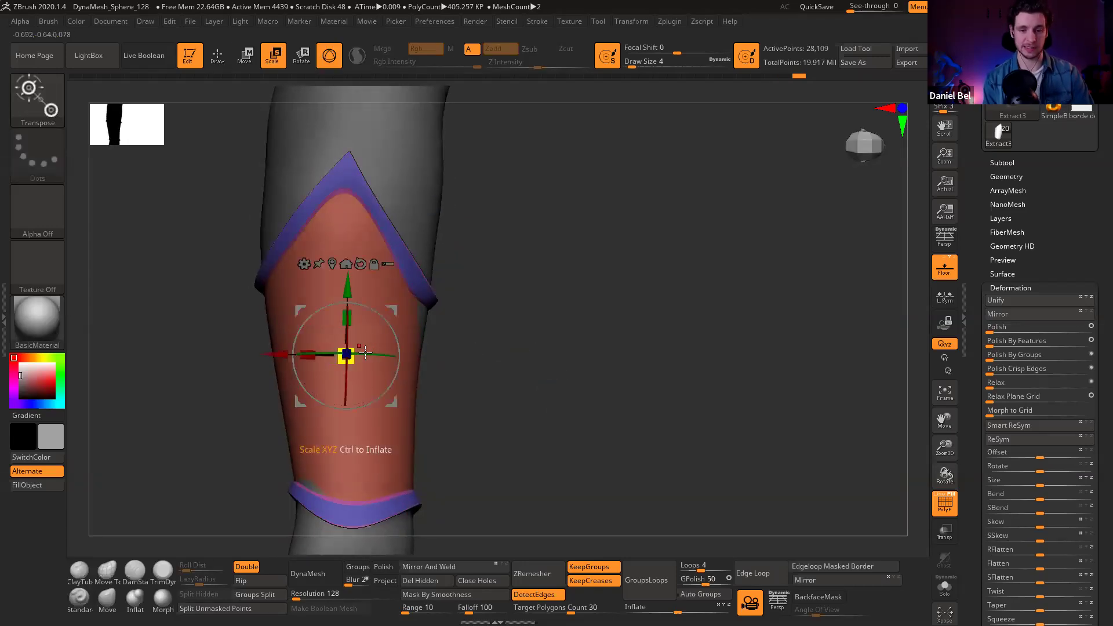
pyautogui.moveTo(353, 348); pyautogui.dragTo(365, 340)
pyautogui.press('q')
pyautogui.moveTo(493, 320); pyautogui.dragTo(505, 295)
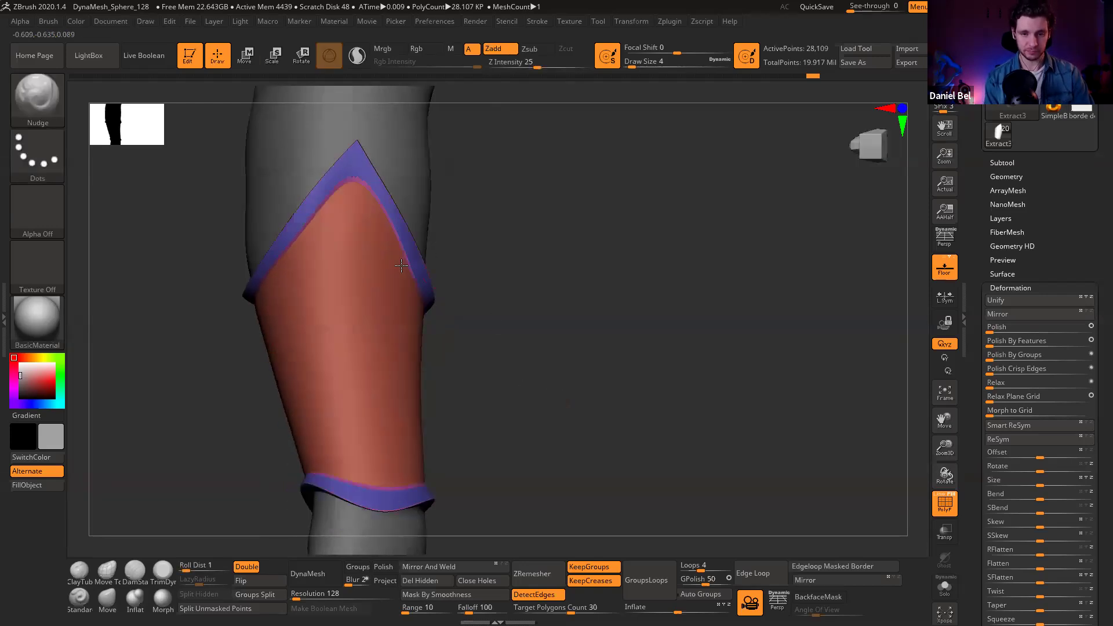
# Step: Check the border polygroup in isolation and smooth its jagged inner edge near the pointed tip with Smooth Groups at draw size 5
pyautogui.keyDown('ctrl'); pyautogui.moveTo(359, 139); pyautogui.dragTo(340, 232, button='right'); pyautogui.keyUp('ctrl')
pyautogui.keyDown('ctrl'); pyautogui.keyDown('shift'); pyautogui.click(346, 227); pyautogui.keyUp('shift'); pyautogui.keyUp('ctrl')
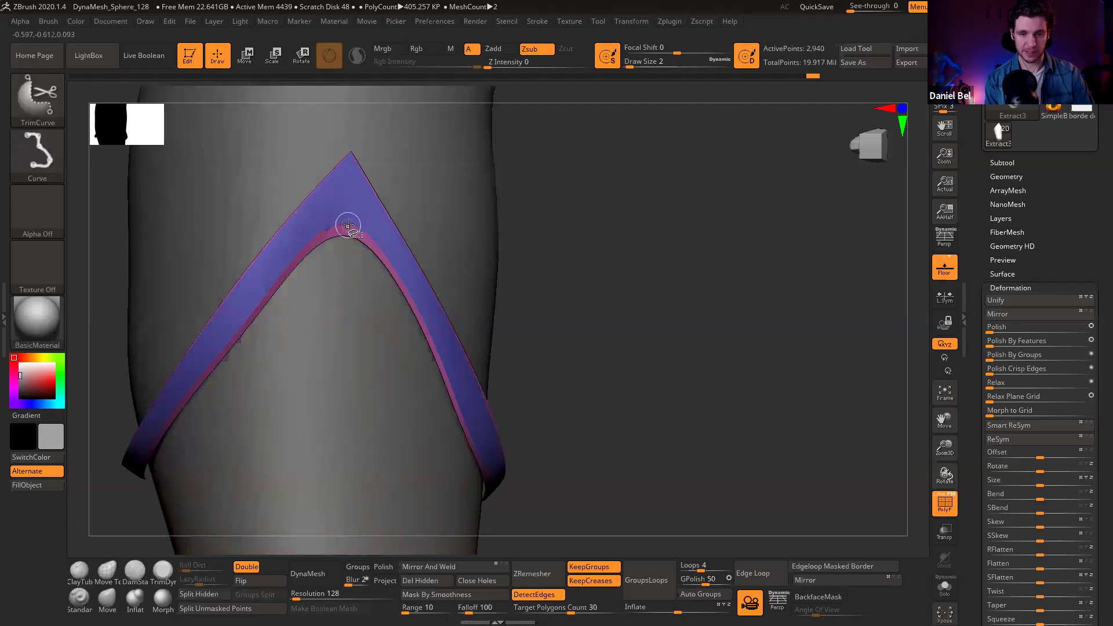
pyautogui.keyDown('ctrl'); pyautogui.keyDown('shift'); pyautogui.click(348, 228); pyautogui.keyUp('shift'); pyautogui.keyUp('ctrl')
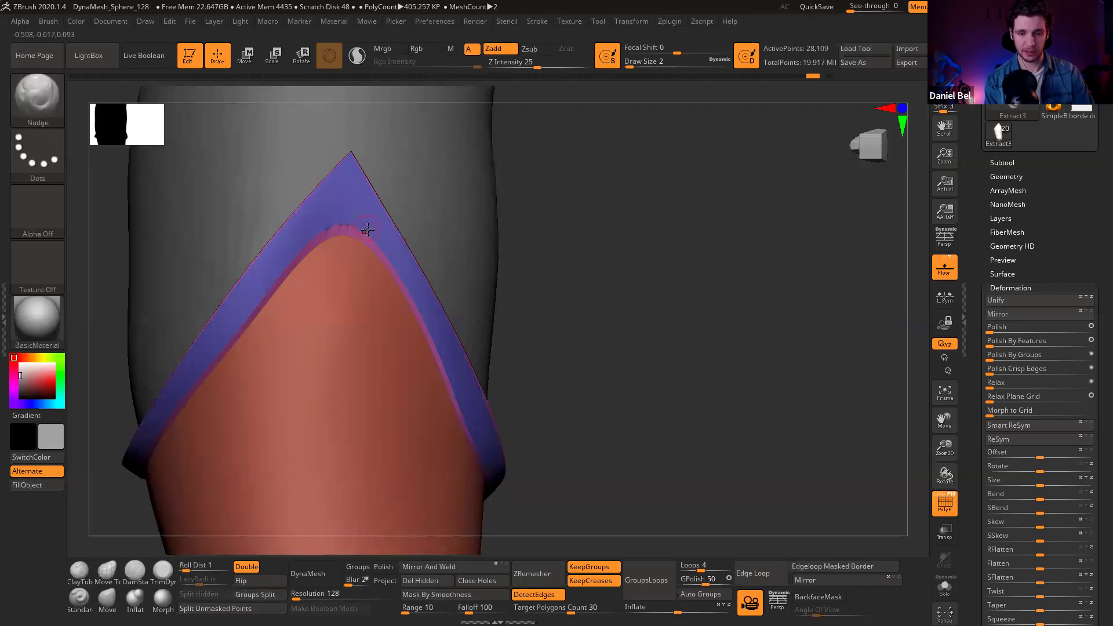
pyautogui.moveTo(350, 248)
pyautogui.mouseDown(button='right')
pyautogui.moveTo(377, 244)
pyautogui.moveTo(349, 249)
pyautogui.mouseUp(button='right')
pyautogui.hotkey('shift', 'f')
pyautogui.press('s')
pyautogui.moveTo(349, 249); pyautogui.dragTo(352, 248)
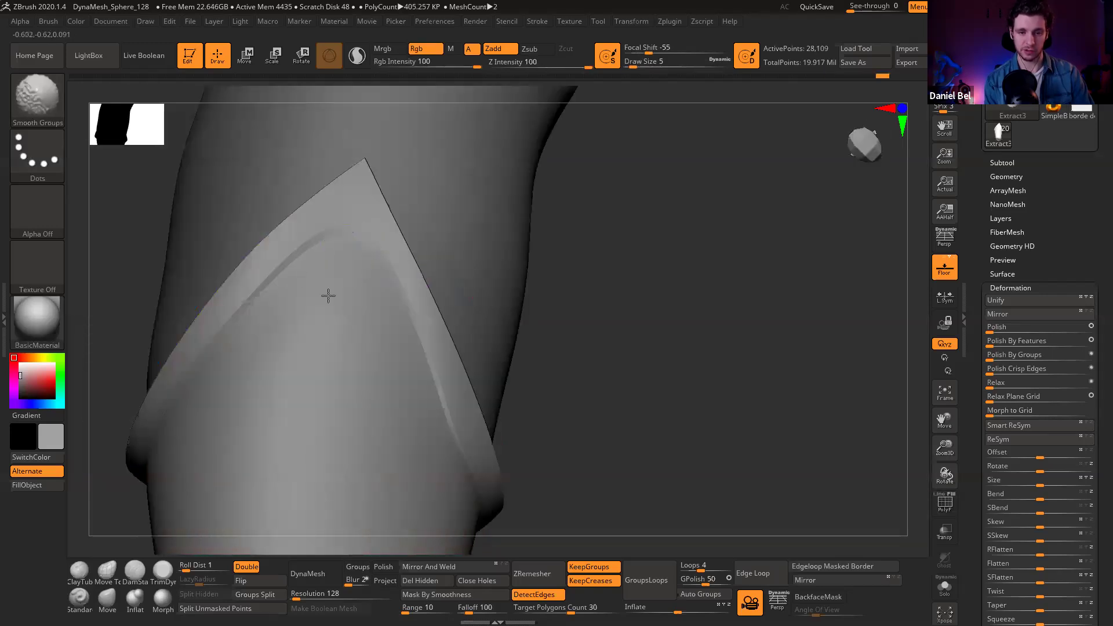
# Step: Compare the border before and after the smoothing, and examine the bracer with and without its polygroup colours
pyautogui.moveTo(328, 295); pyautogui.dragTo(350, 350, button='right')
pyautogui.hotkey('ctrl', 'z')
pyautogui.hotkey('ctrl', 'z')
pyautogui.hotkey('ctrl', 'shift', 'z')
pyautogui.press('ctrl')
pyautogui.hotkey('shift', 'f')
pyautogui.moveTo(373, 293)
pyautogui.mouseDown(button='right')
pyautogui.moveTo(323, 330)
pyautogui.moveTo(335, 364)
pyautogui.moveTo(385, 291)
pyautogui.moveTo(425, 279)
pyautogui.moveTo(375, 313)
pyautogui.moveTo(482, 339)
pyautogui.moveTo(442, 251)
pyautogui.moveTo(428, 427)
pyautogui.moveTo(470, 338)
pyautogui.moveTo(450, 286)
pyautogui.moveTo(385, 275)
pyautogui.moveTo(383, 336)
pyautogui.moveTo(368, 318)
pyautogui.moveTo(380, 311)
pyautogui.mouseUp(button='right')
pyautogui.hotkey('shift', 'f')
pyautogui.hotkey('shift', 'f')
pyautogui.moveTo(388, 389); pyautogui.dragTo(385, 298, button='right')
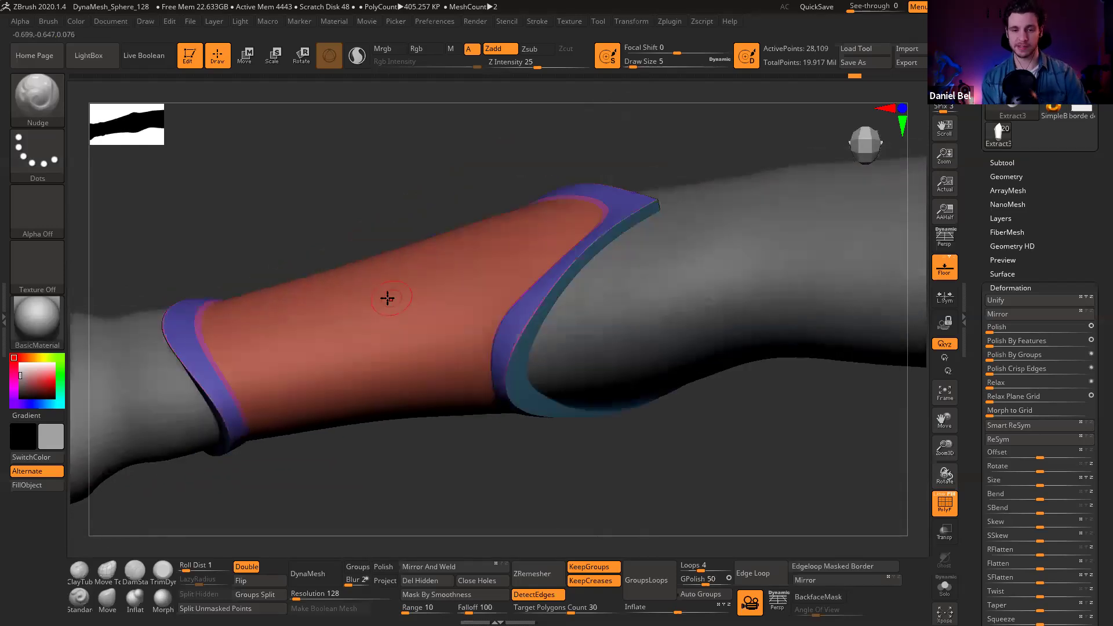
# Step: Isolate the red panel polygroup, run Edge Loop on it, and show the whole bracer again
pyautogui.keyDown('ctrl'); pyautogui.keyDown('shift'); pyautogui.click(380, 295); pyautogui.keyUp('shift'); pyautogui.keyUp('ctrl')
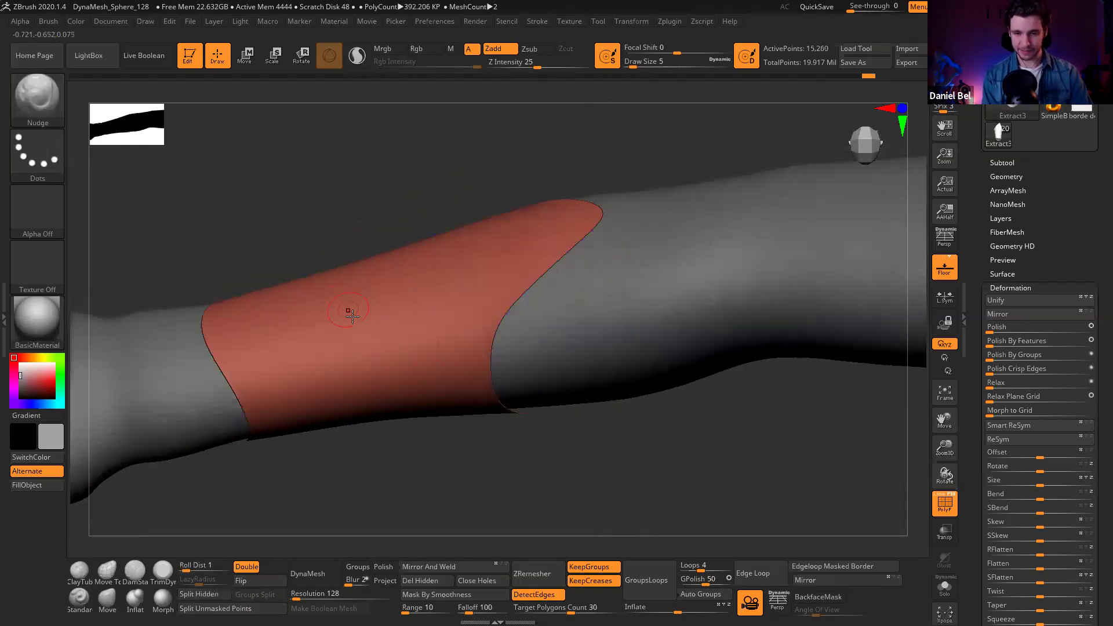
pyautogui.click(767, 578)
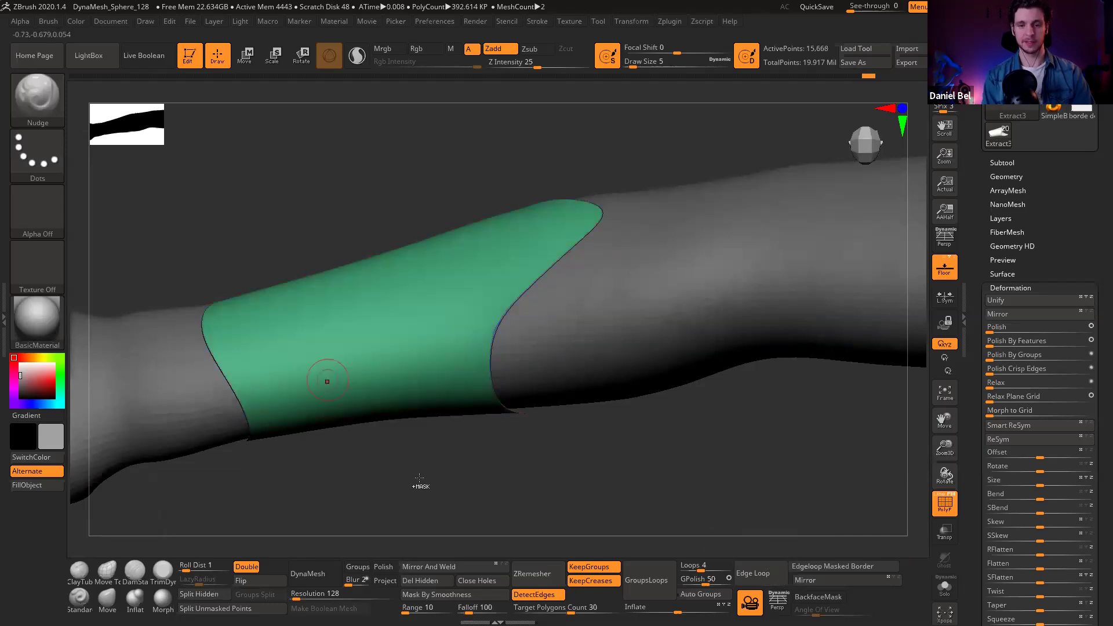
pyautogui.keyDown('ctrl'); pyautogui.keyDown('shift'); pyautogui.click(434, 440); pyautogui.keyUp('shift'); pyautogui.keyUp('ctrl')
# Step: Mask everything except the green panel polygroup and inflate the panel slightly
pyautogui.press('r')
pyautogui.keyDown('ctrl'); pyautogui.click(323, 318); pyautogui.keyUp('ctrl')
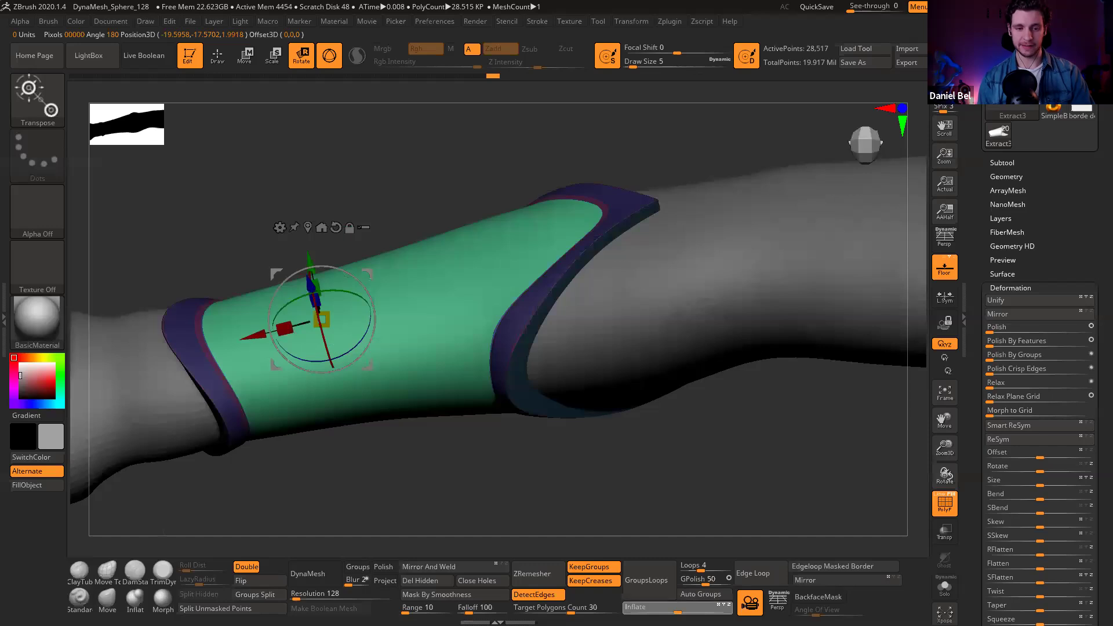
pyautogui.moveTo(677, 607)
pyautogui.mouseDown()
pyautogui.moveTo(695, 607)
pyautogui.moveTo(686, 607)
pyautogui.mouseUp()
pyautogui.moveTo(490, 453)
pyautogui.mouseDown(button='right')
pyautogui.moveTo(506, 320)
pyautogui.moveTo(442, 412)
pyautogui.mouseUp(button='right')
pyautogui.press('q')
pyautogui.moveTo(485, 474); pyautogui.dragTo(438, 403, button='right')
pyautogui.moveTo(387, 366)
pyautogui.keyDown('ctrl'); pyautogui.mouseDown(button='right')
pyautogui.moveTo(423, 393)
pyautogui.moveTo(365, 380)
pyautogui.mouseUp(button='right'); pyautogui.keyUp('ctrl')
# Step: Replace the Smooth Groups smoothing brush with SmoothPeaks and set the draw size to 101
pyautogui.press('s')
pyautogui.moveTo(365, 379); pyautogui.dragTo(395, 379)
pyautogui.moveTo(468, 373); pyautogui.dragTo(370, 369)
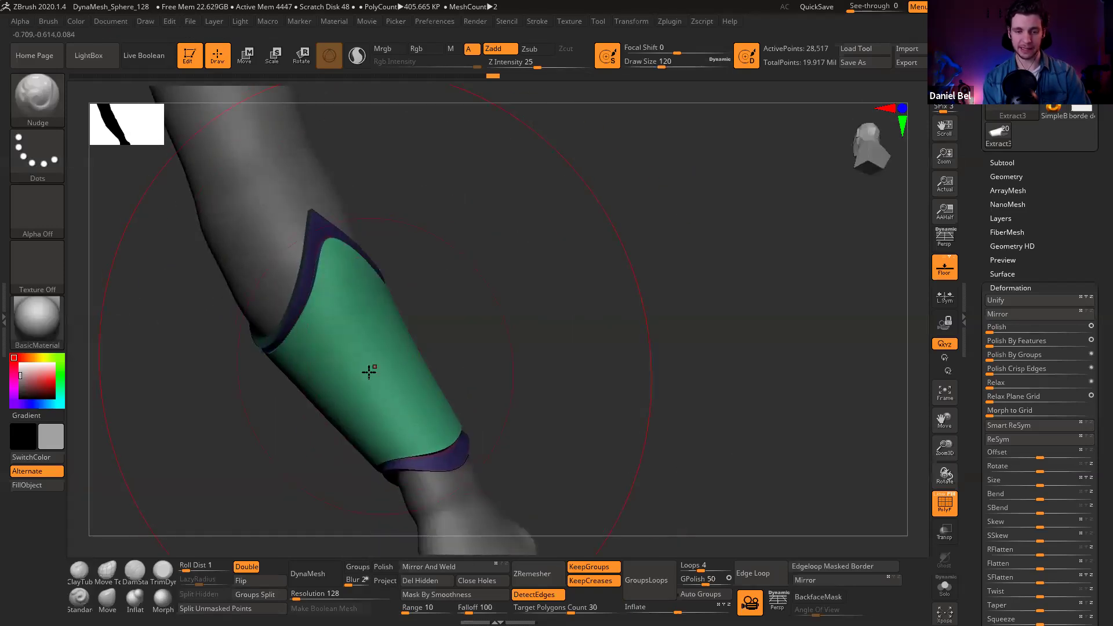
pyautogui.moveTo(502, 329); pyautogui.dragTo(545, 324)
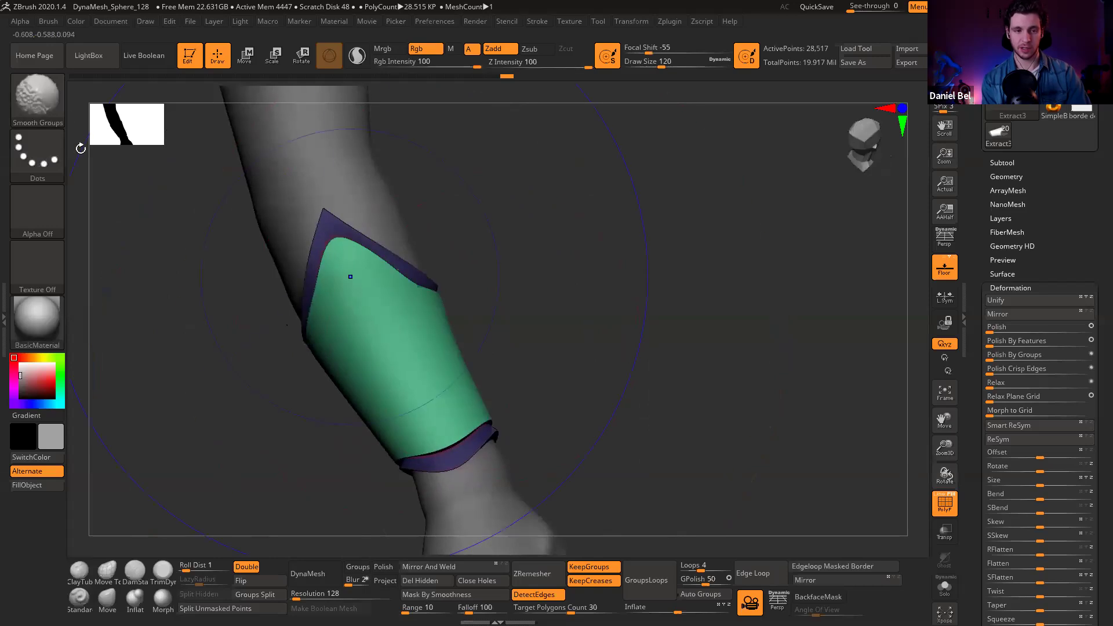
pyautogui.keyDown('shift'); pyautogui.click(50, 112); pyautogui.keyUp('shift')
pyautogui.keyDown('shift'); pyautogui.click(677, 394); pyautogui.keyUp('shift')
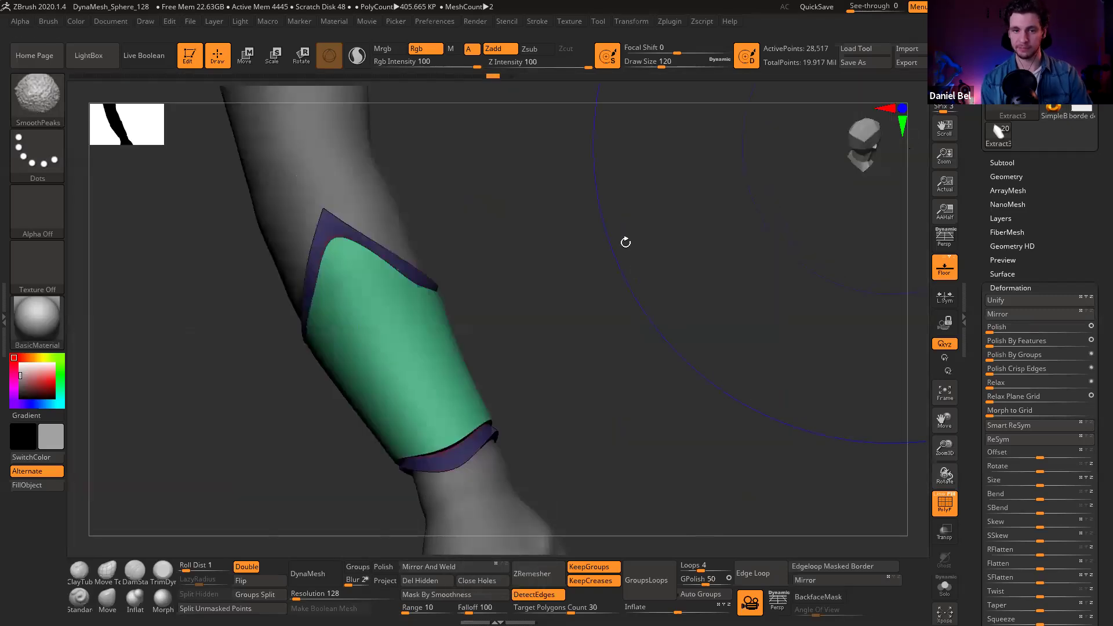
pyautogui.keyDown('shift'); pyautogui.click(49, 105); pyautogui.keyUp('shift')
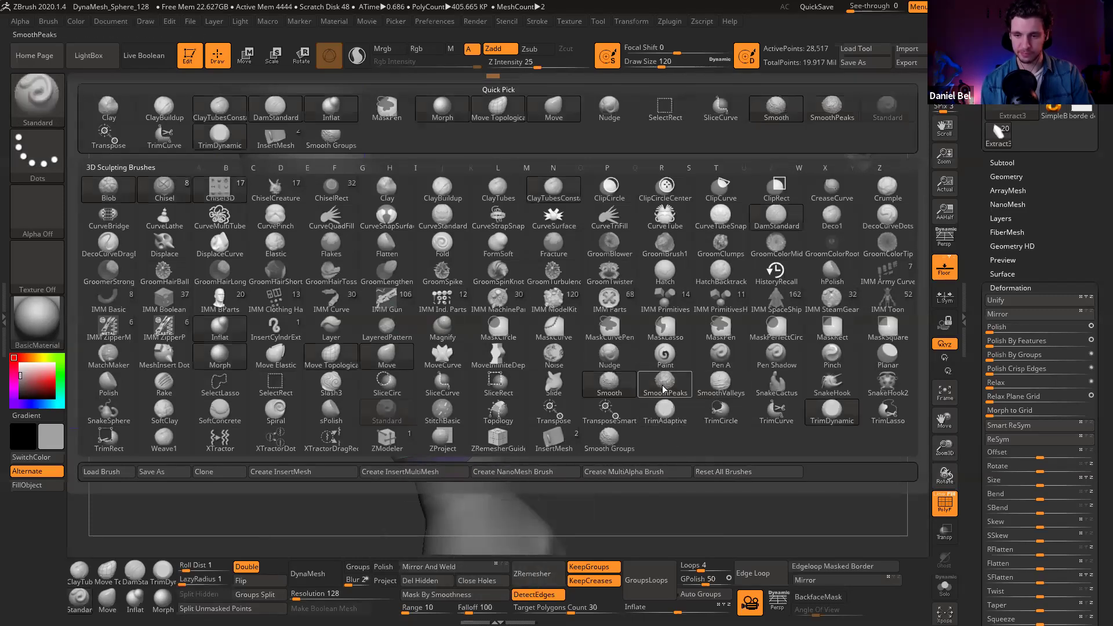
pyautogui.press('s')
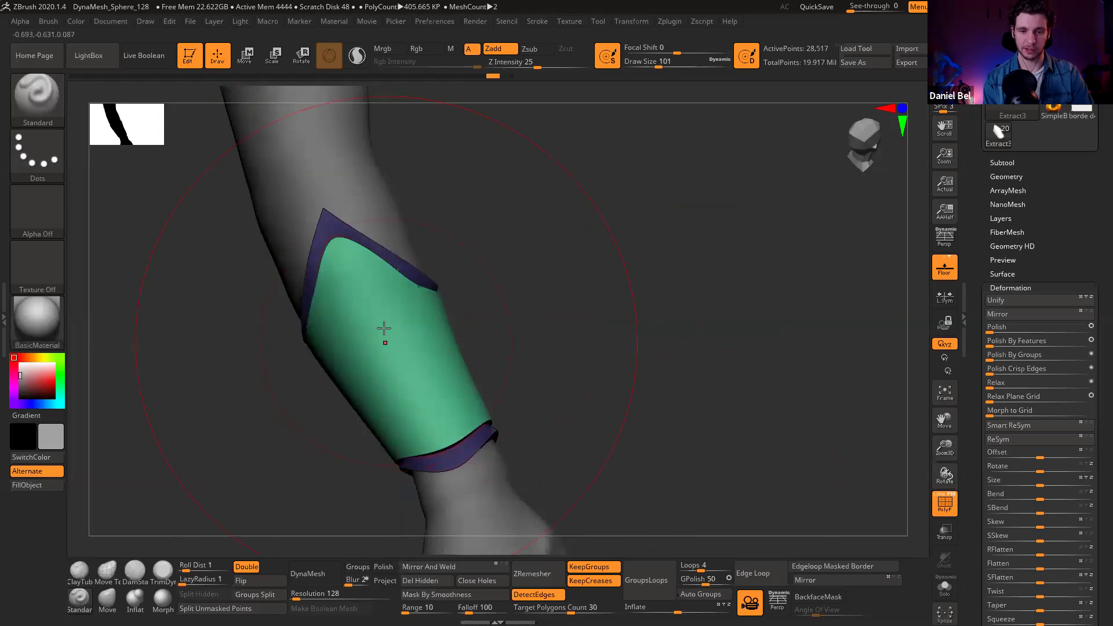
# Step: Smooth the inflated green panel all around the forearm to round off its edges
pyautogui.keyDown('shift'); pyautogui.moveTo(384, 328); pyautogui.dragTo(417, 347); pyautogui.keyUp('shift')
pyautogui.keyDown('shift'); pyautogui.moveTo(499, 356); pyautogui.dragTo(455, 325); pyautogui.keyUp('shift')
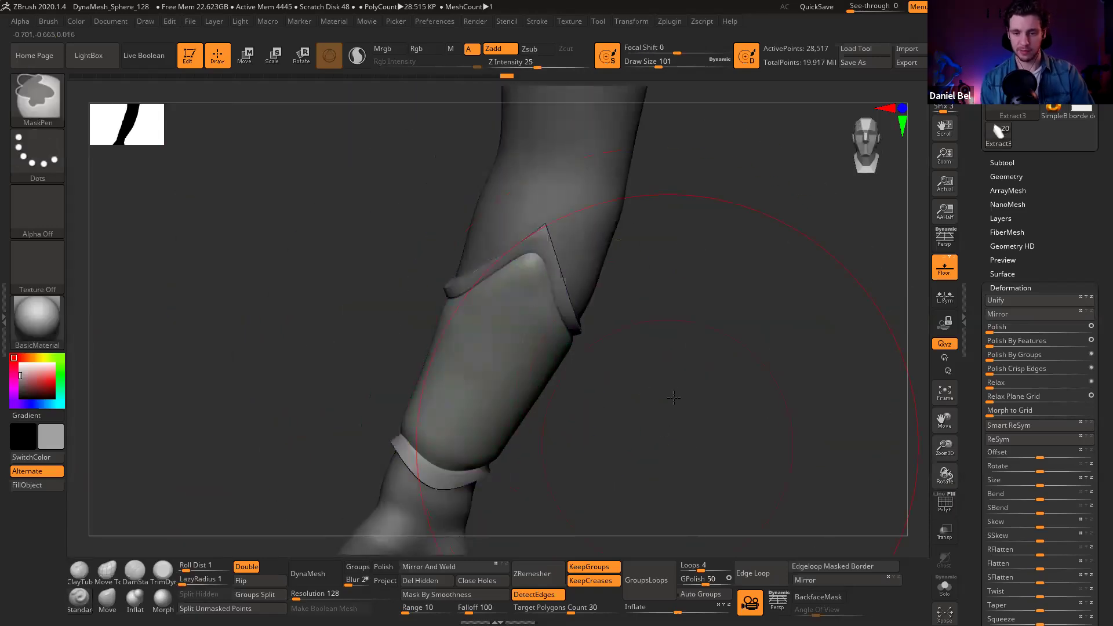
pyautogui.moveTo(673, 395)
pyautogui.mouseDown(button='right')
pyautogui.moveTo(555, 393)
pyautogui.moveTo(499, 271)
pyautogui.moveTo(545, 324)
pyautogui.mouseUp(button='right')
pyautogui.moveTo(597, 226)
pyautogui.mouseDown(button='right')
pyautogui.moveTo(561, 309)
pyautogui.moveTo(545, 266)
pyautogui.mouseUp(button='right')
pyautogui.keyDown('shift'); pyautogui.moveTo(546, 353); pyautogui.dragTo(586, 340); pyautogui.keyUp('shift')
pyautogui.moveTo(586, 341)
pyautogui.mouseDown(button='right')
pyautogui.moveTo(648, 356)
pyautogui.moveTo(509, 362)
pyautogui.mouseUp(button='right')
pyautogui.moveTo(589, 325); pyautogui.dragTo(639, 274, button='right')
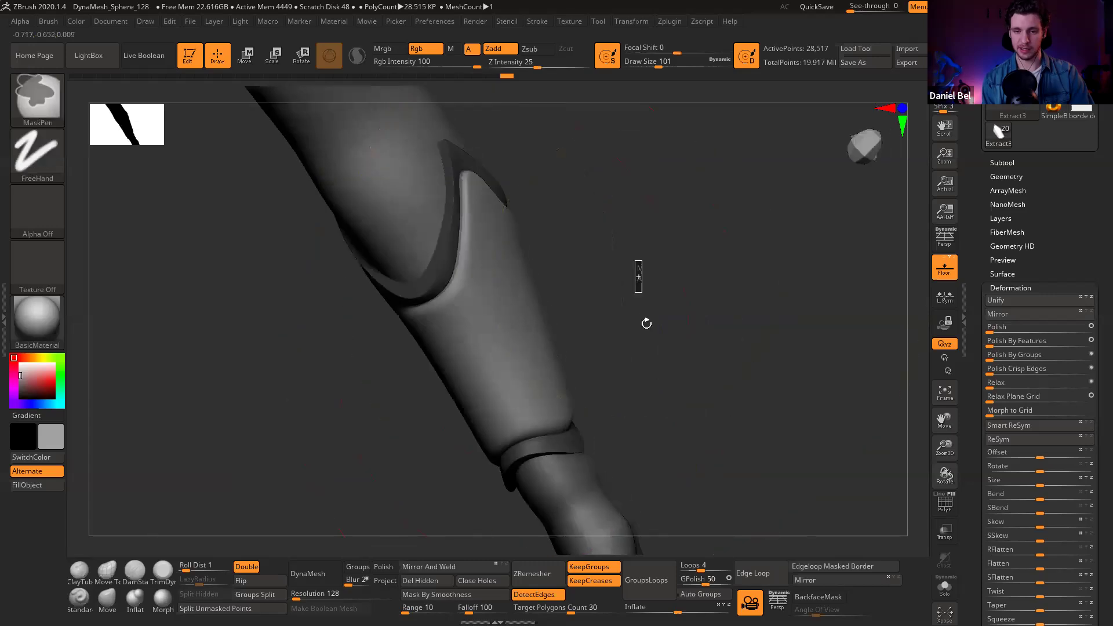
# Step: Isolate the green panel polygroup, try Edge Loop on it, and undo the edge loop
pyautogui.hotkey('shift', 'f')
pyautogui.keyDown('ctrl'); pyautogui.moveTo(493, 262); pyautogui.dragTo(483, 319, button='right'); pyautogui.keyUp('ctrl')
pyautogui.keyDown('ctrl'); pyautogui.keyDown('shift'); pyautogui.click(494, 311); pyautogui.keyUp('shift'); pyautogui.keyUp('ctrl')
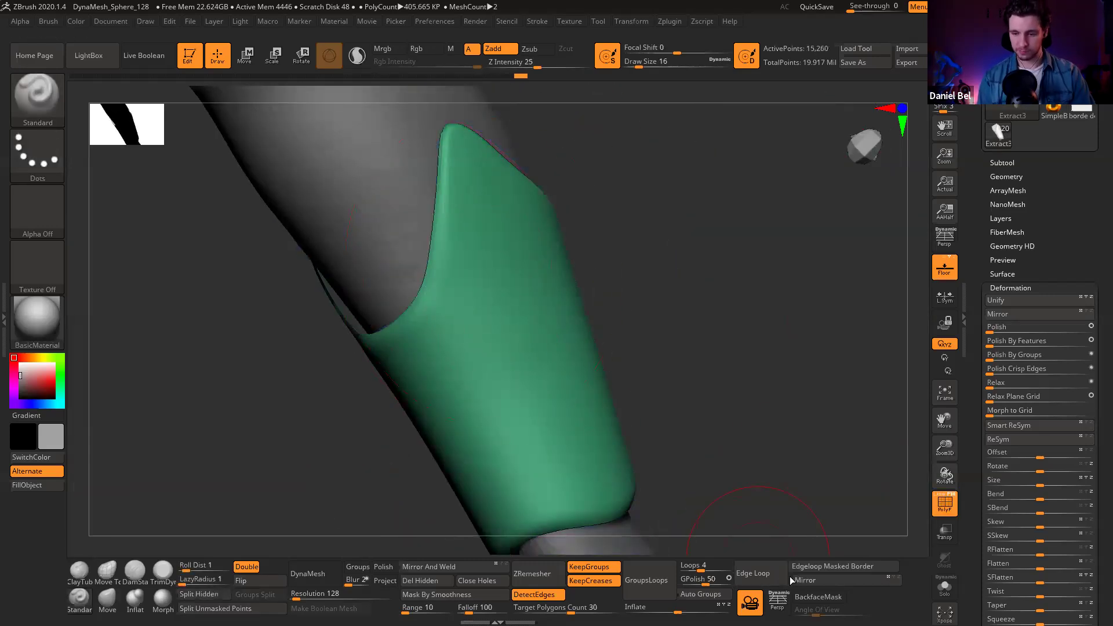
pyautogui.click(777, 565)
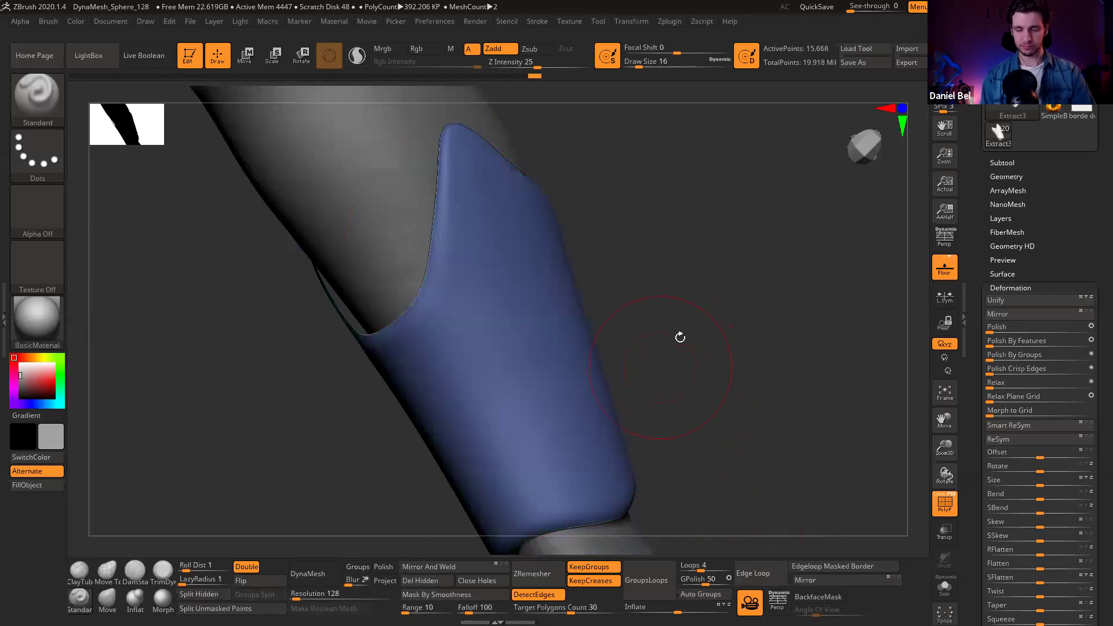
pyautogui.hotkey('ctrl', 'z')
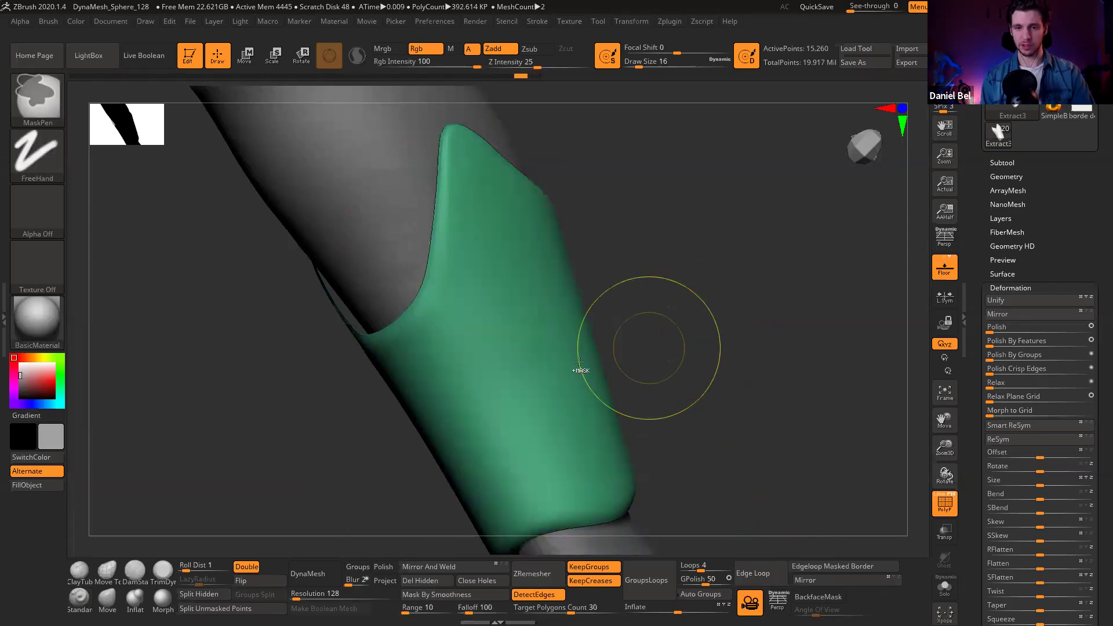
# Step: Mask the inner panel, show the whole bracer, and turn the masked area into its own polygroup, setting the draw size to 7
pyautogui.keyDown('ctrl'); pyautogui.click(671, 336); pyautogui.keyUp('ctrl')
pyautogui.keyDown('ctrl'); pyautogui.keyDown('shift'); pyautogui.click(671, 336); pyautogui.keyUp('shift'); pyautogui.keyUp('ctrl')
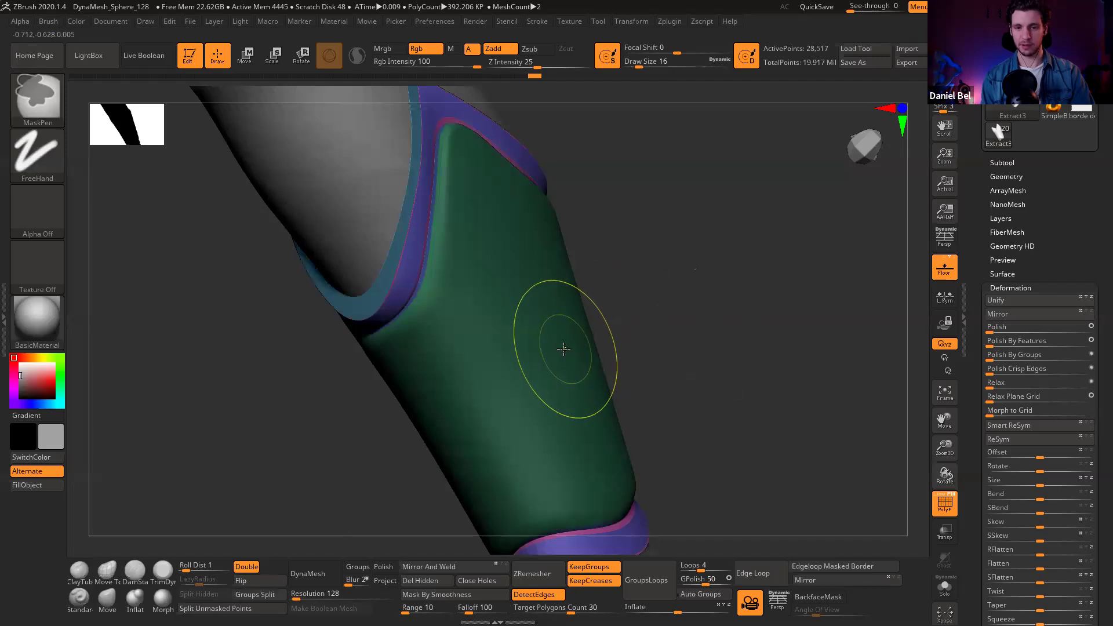
pyautogui.hotkey('ctrl', 'w')
pyautogui.press('s')
pyautogui.click(448, 238)
# Step: Apply Polish By Features to the isolated panel and its green rim, show the whole bracer, and clear the mask
pyautogui.keyDown('ctrl'); pyautogui.keyDown('shift'); pyautogui.click(438, 237); pyautogui.keyUp('shift'); pyautogui.keyUp('ctrl')
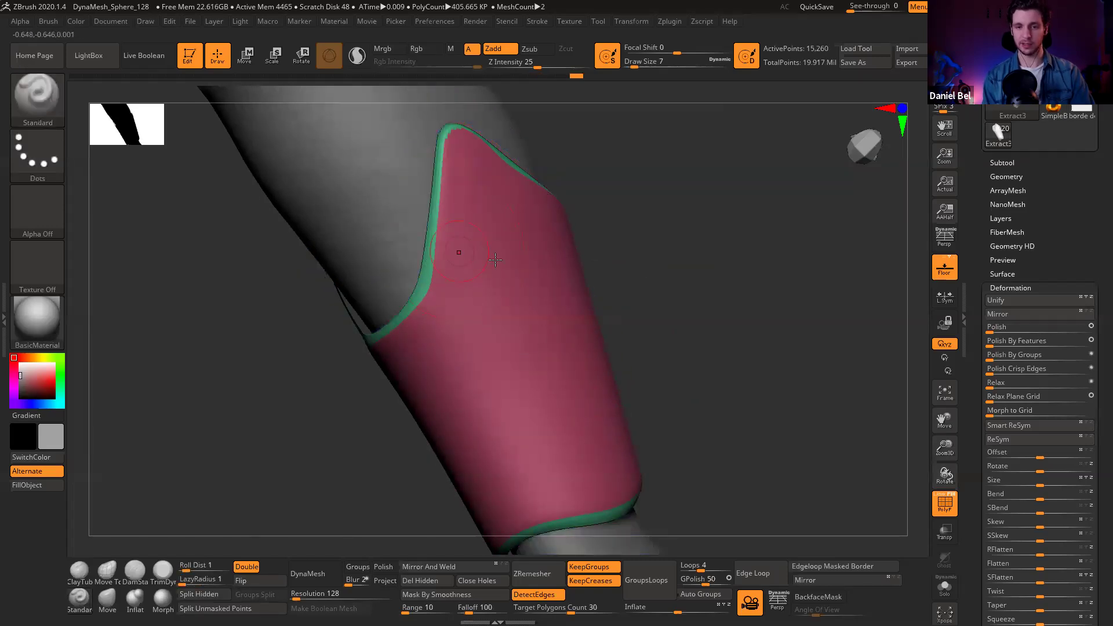
pyautogui.click(1017, 348)
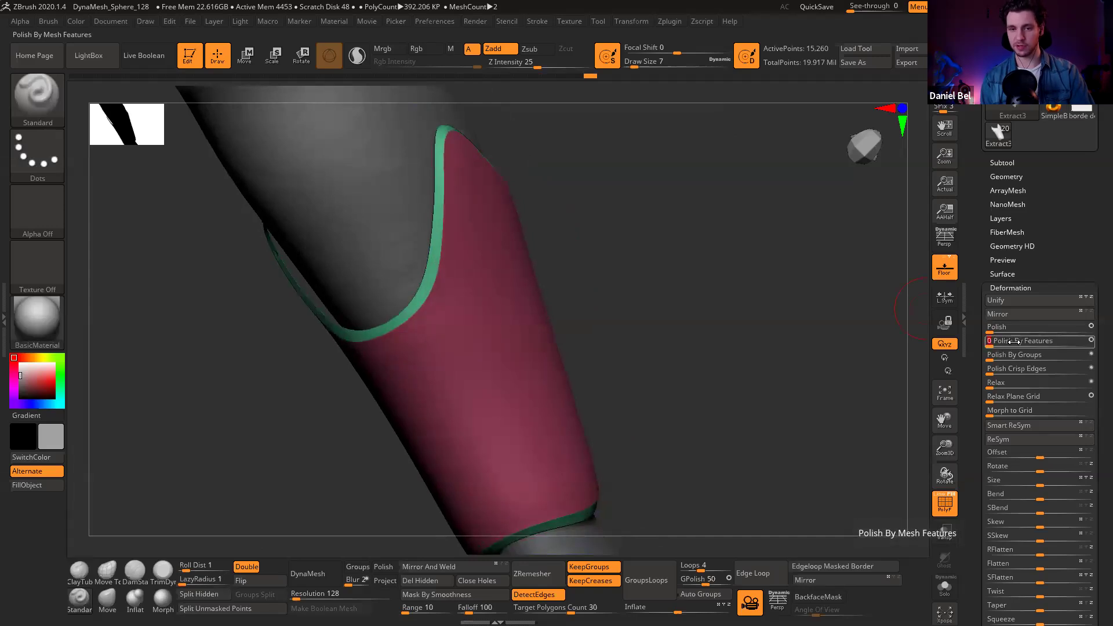
pyautogui.hotkey('ctrl', 'shift')
pyautogui.keyDown('ctrl'); pyautogui.keyDown('shift'); pyautogui.click(702, 255); pyautogui.keyUp('shift'); pyautogui.keyUp('ctrl')
pyautogui.keyDown('ctrl'); pyautogui.moveTo(708, 248); pyautogui.dragTo(716, 313); pyautogui.keyUp('ctrl')
# Step: Examine the panel, its rim and the outer border from several angles, with and without polygroup colours
pyautogui.hotkey('shift', 'f')
pyautogui.moveTo(478, 250)
pyautogui.mouseDown(button='right')
pyautogui.moveTo(496, 279)
pyautogui.moveTo(474, 284)
pyautogui.moveTo(562, 263)
pyautogui.moveTo(512, 284)
pyautogui.moveTo(496, 256)
pyautogui.moveTo(541, 225)
pyautogui.moveTo(592, 219)
pyautogui.moveTo(590, 269)
pyautogui.moveTo(579, 243)
pyautogui.moveTo(585, 261)
pyautogui.moveTo(536, 328)
pyautogui.moveTo(461, 329)
pyautogui.moveTo(471, 279)
pyautogui.moveTo(438, 336)
pyautogui.moveTo(325, 293)
pyautogui.mouseUp(button='right')
pyautogui.hotkey('shift', 'f')
pyautogui.moveTo(283, 328); pyautogui.dragTo(885, 451, button='right')
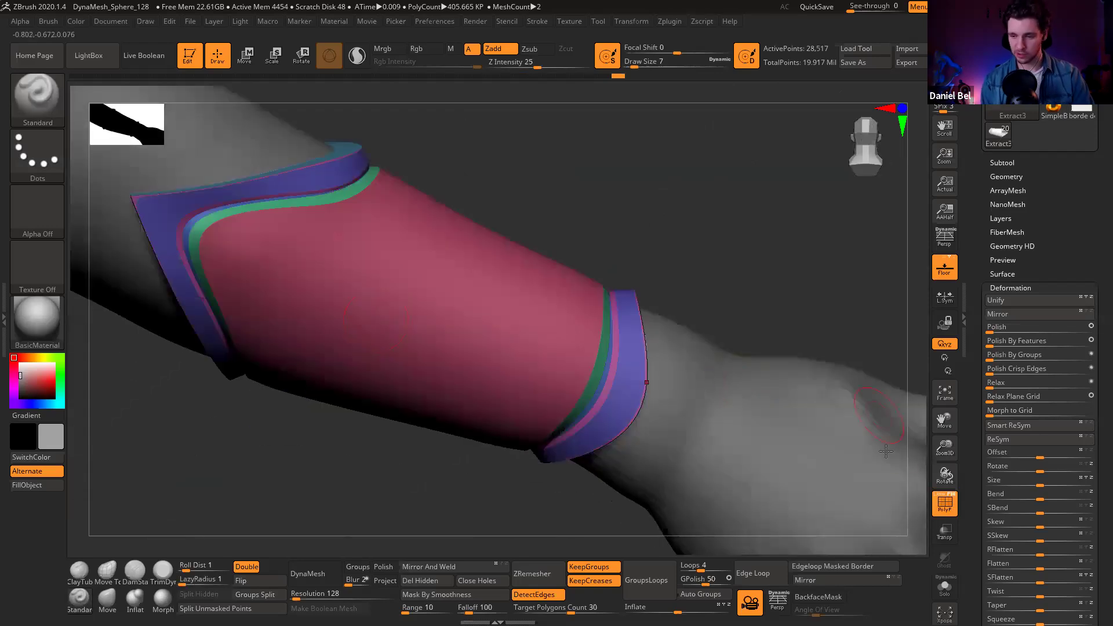
pyautogui.click(936, 497)
pyautogui.moveTo(419, 343); pyautogui.dragTo(395, 370, button='right')
pyautogui.moveTo(410, 304)
pyautogui.mouseDown(button='right')
pyautogui.moveTo(455, 353)
pyautogui.moveTo(442, 380)
pyautogui.moveTo(405, 301)
pyautogui.moveTo(410, 281)
pyautogui.moveTo(466, 263)
pyautogui.moveTo(429, 294)
pyautogui.moveTo(444, 286)
pyautogui.mouseUp(button='right')
pyautogui.hotkey('shift', 'f')
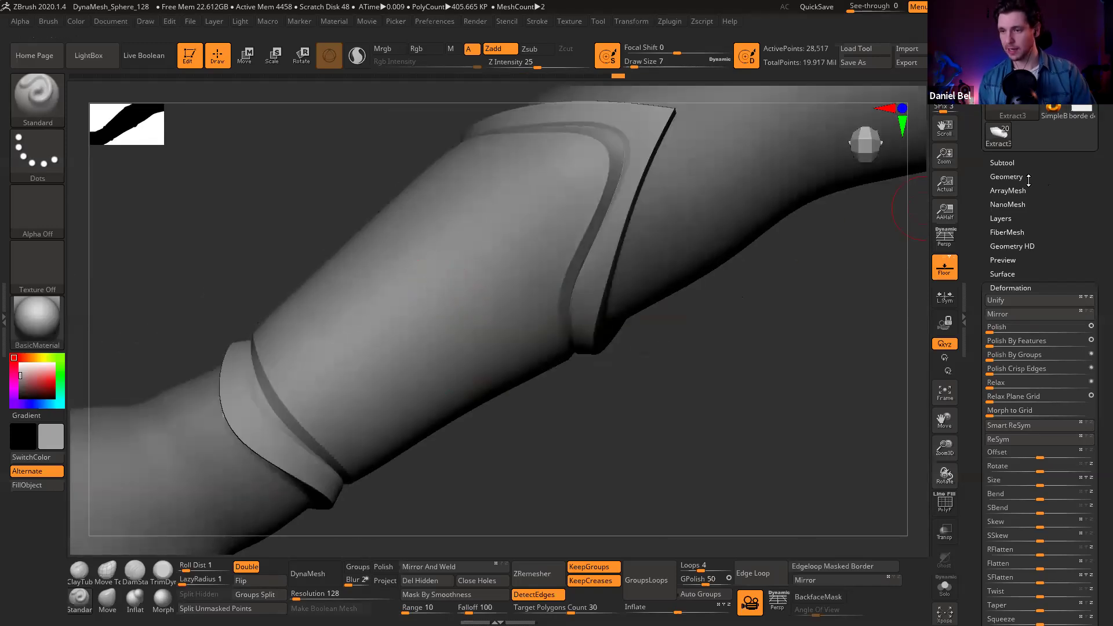
# Step: Try subdividing the bracer to level 3, check the border up close, and return to the undivided mesh with polygroups shown
pyautogui.click(1007, 177)
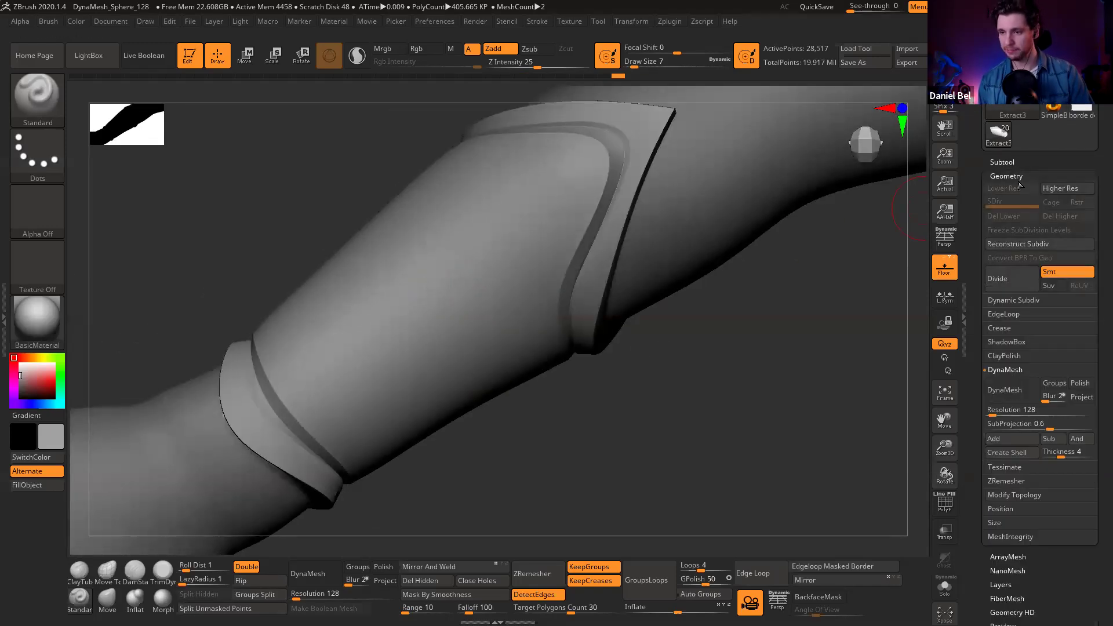
pyautogui.keyDown('ctrl'); pyautogui.click(581, 297); pyautogui.keyUp('ctrl')
pyautogui.hotkey('ctrl', 'z')
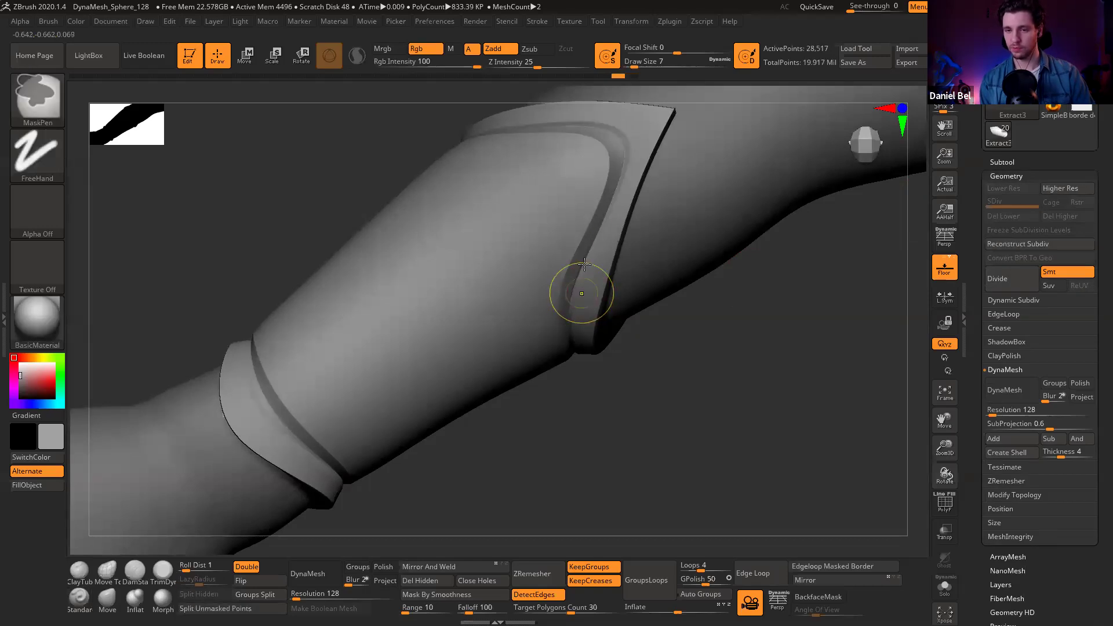
pyautogui.keyDown('alt'); pyautogui.moveTo(623, 147); pyautogui.dragTo(625, 199, button='right'); pyautogui.keyUp('alt')
pyautogui.hotkey('ctrl', 'shift', 'z')
pyautogui.hotkey('ctrl', 'shift', 'z')
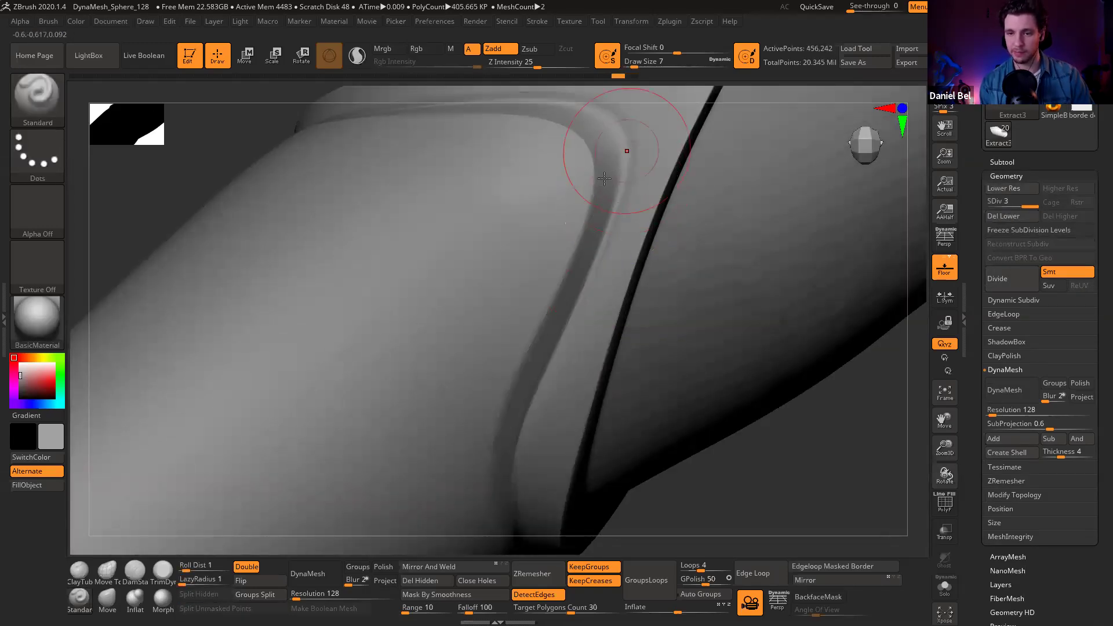
pyautogui.hotkey('shift', 'd')
pyautogui.hotkey('shift', 'd')
pyautogui.hotkey('shift', 'f')
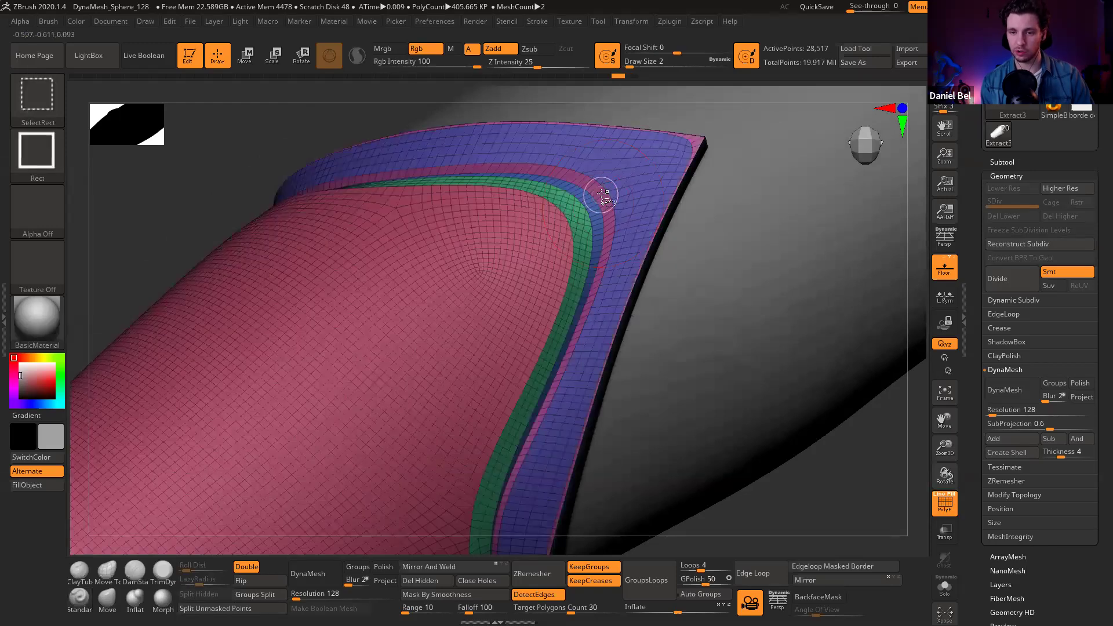
# Step: Isolate the thin pink border strip and the neighbouring strip along the panel's edge in turn, running Edge Loop on each
pyautogui.keyDown('ctrl'); pyautogui.keyDown('shift'); pyautogui.click(603, 196); pyautogui.keyUp('shift'); pyautogui.keyUp('ctrl')
pyautogui.keyDown('ctrl'); pyautogui.keyDown('shift'); pyautogui.click(628, 186); pyautogui.keyUp('shift'); pyautogui.keyUp('ctrl')
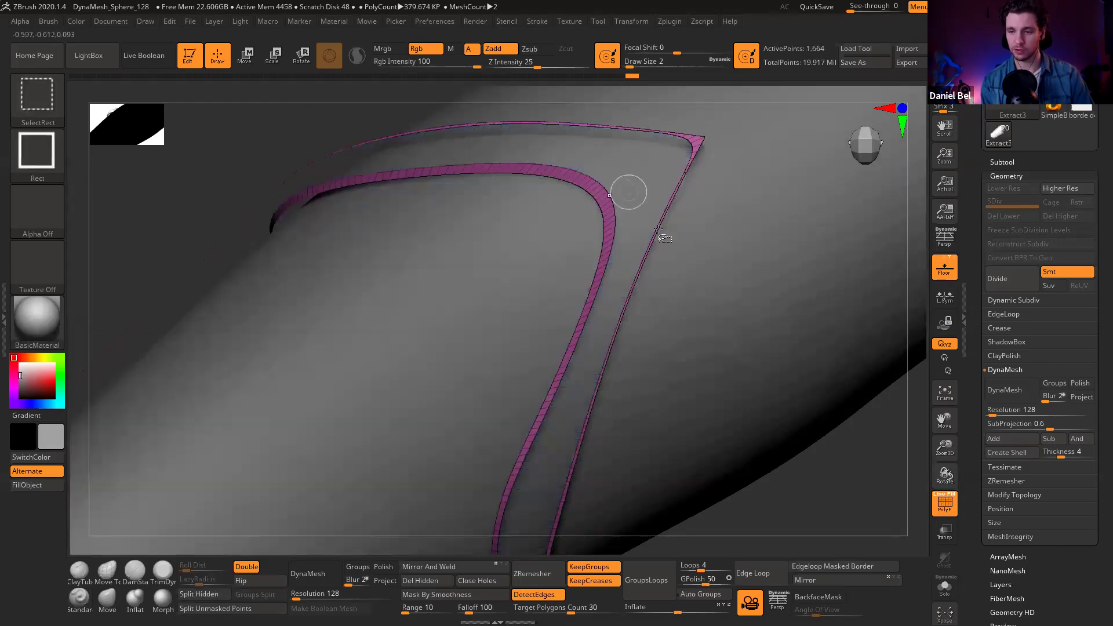
pyautogui.click(771, 571)
pyautogui.keyDown('ctrl'); pyautogui.keyDown('shift'); pyautogui.click(667, 370); pyautogui.keyUp('shift'); pyautogui.keyUp('ctrl')
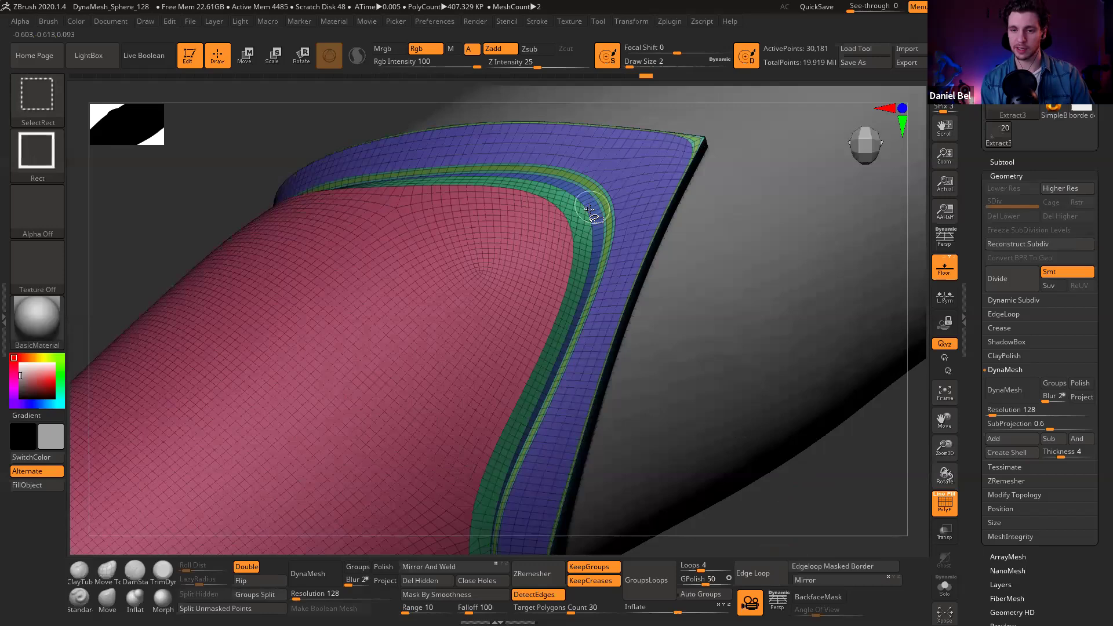
pyautogui.keyDown('ctrl'); pyautogui.keyDown('shift'); pyautogui.click(589, 209); pyautogui.keyUp('shift'); pyautogui.keyUp('ctrl')
pyautogui.click(758, 572)
pyautogui.keyDown('ctrl'); pyautogui.keyDown('shift'); pyautogui.click(626, 391); pyautogui.keyUp('shift'); pyautogui.keyUp('ctrl')
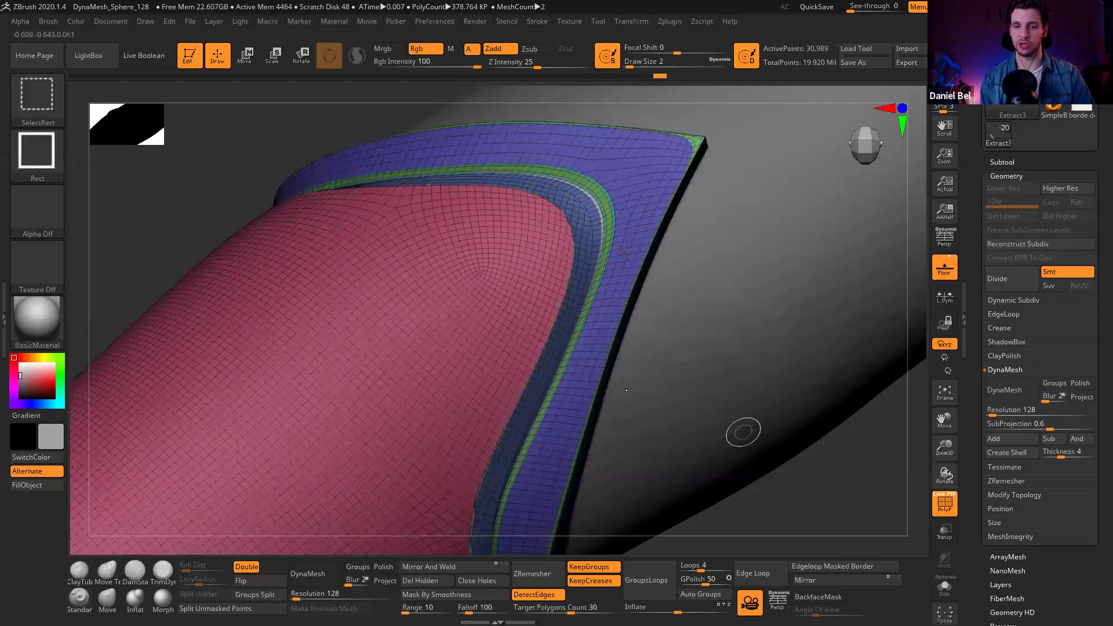
# Step: Subdivide the bracer twice to level 3 and hide the polygroup display
pyautogui.hotkey('ctrl', 'd')
pyautogui.hotkey('ctrl', 'd')
pyautogui.hotkey('shift', 'f')
pyautogui.moveTo(575, 304)
pyautogui.keyDown('alt'); pyautogui.mouseDown(button='right')
pyautogui.moveTo(561, 385)
pyautogui.moveTo(569, 265)
pyautogui.moveTo(545, 270)
pyautogui.mouseUp(button='right'); pyautogui.keyUp('alt')
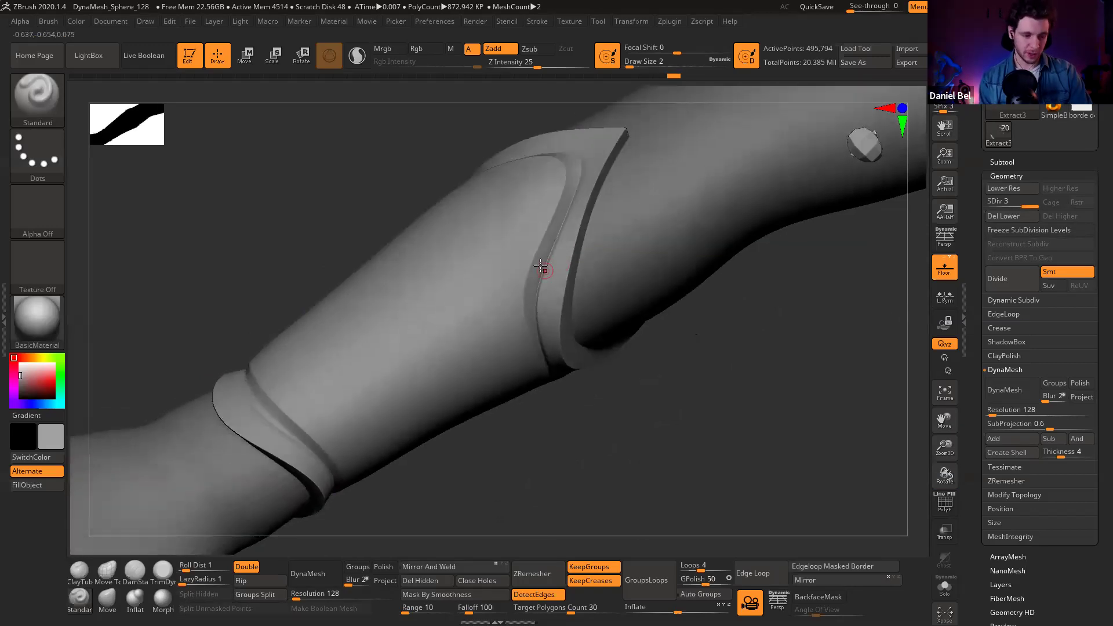
pyautogui.click(1023, 176)
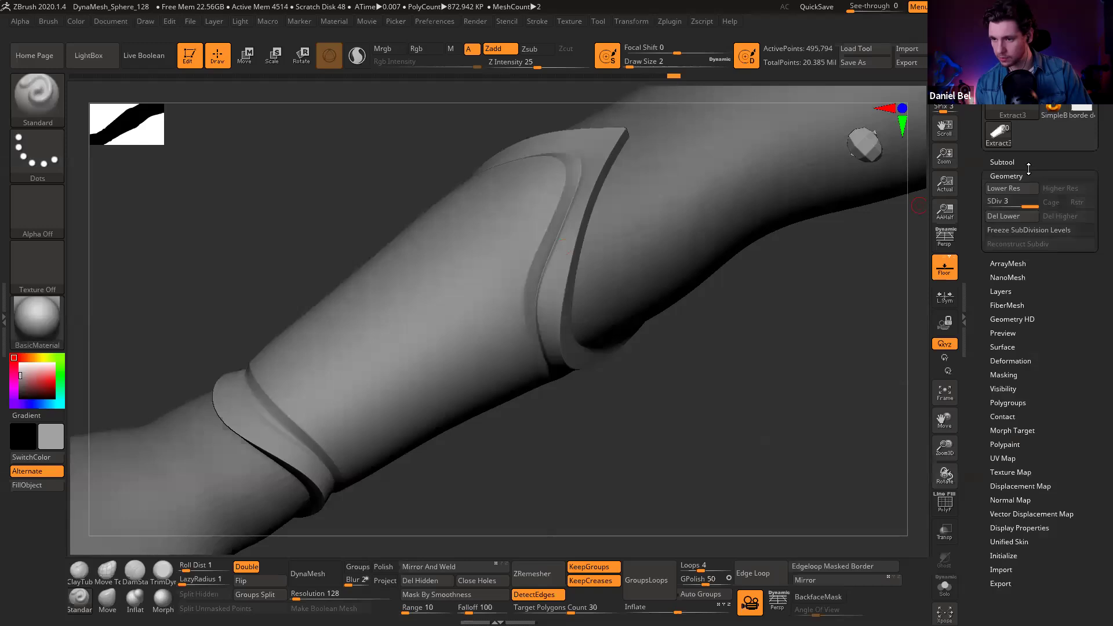
# Step: Drop the bracer to subdivision level 2 and try the Polish deformation on it, checking the edges up close
pyautogui.click(1010, 287)
pyautogui.moveTo(998, 326); pyautogui.dragTo(994, 328)
pyautogui.press('shift')
pyautogui.press('ctrl')
pyautogui.hotkey('ctrl', 'd')
pyautogui.click(998, 326)
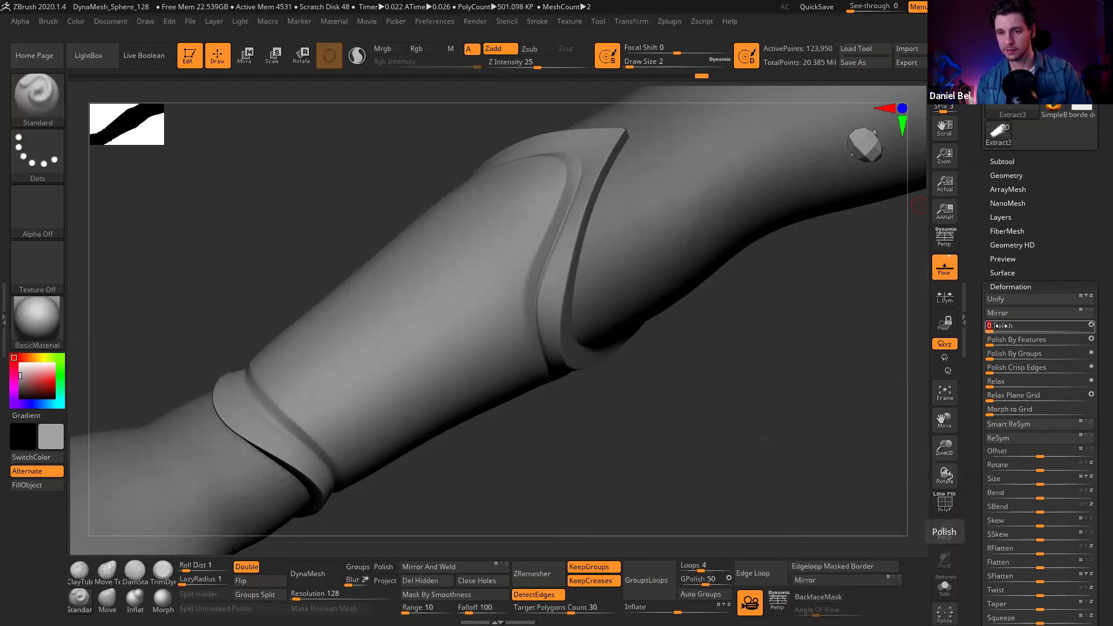
pyautogui.moveTo(655, 188); pyautogui.dragTo(588, 217, button='right')
pyautogui.moveTo(588, 217); pyautogui.dragTo(1016, 316)
pyautogui.moveTo(603, 293); pyautogui.dragTo(605, 268)
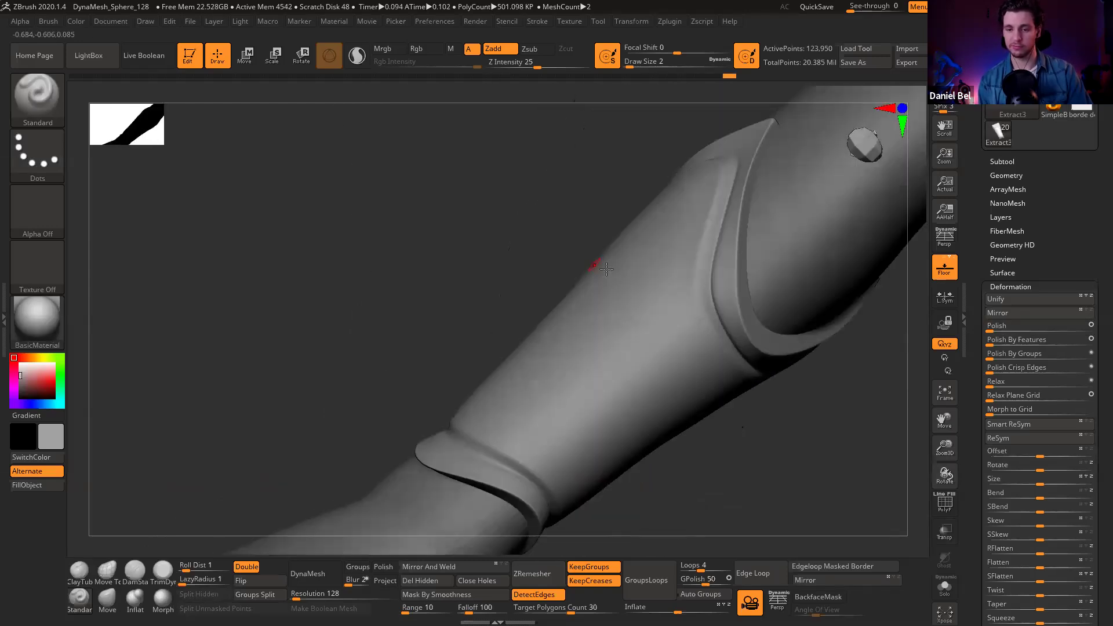
pyautogui.hotkey('ctrl', 'z')
# Step: Set the Standard brush to the DragRect stroke and load the tribal alpha, with the bracer's front panel facing the view
pyautogui.moveTo(634, 304); pyautogui.dragTo(603, 314, button='right')
pyautogui.moveTo(603, 313); pyautogui.dragTo(588, 211)
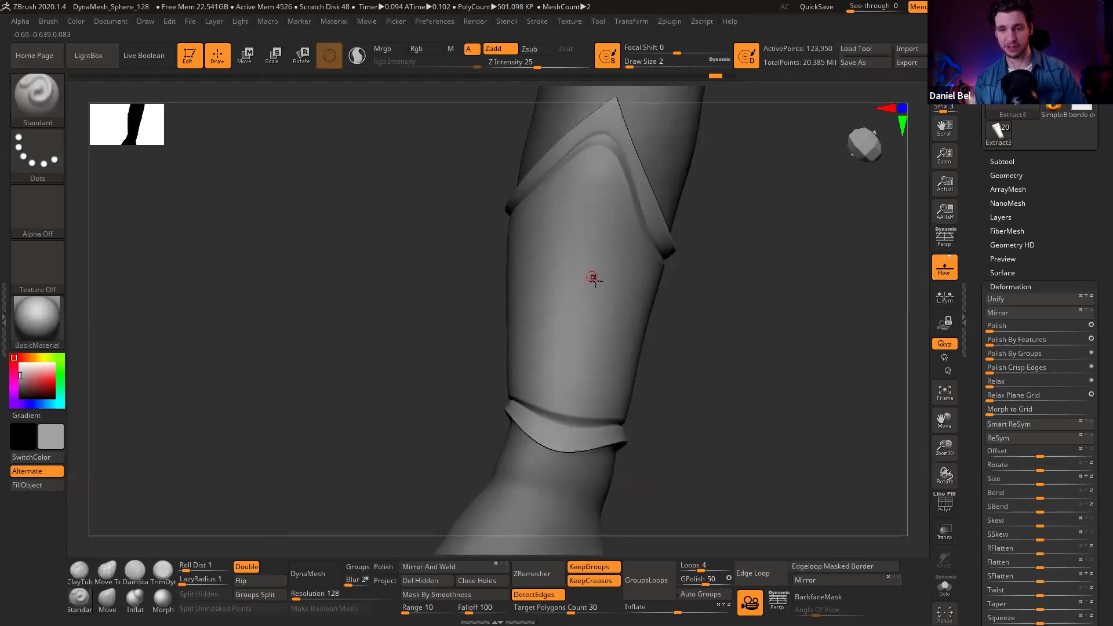
pyautogui.keyDown('alt'); pyautogui.moveTo(610, 268); pyautogui.dragTo(558, 318, button='right'); pyautogui.keyUp('alt')
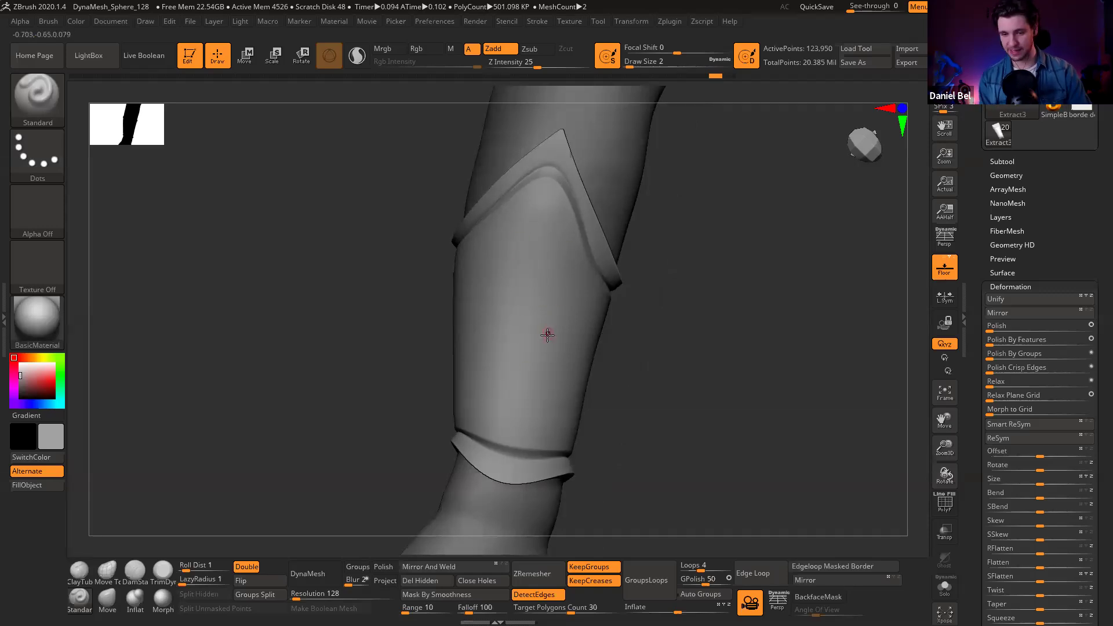
pyautogui.keyDown('ctrl'); pyautogui.moveTo(544, 329); pyautogui.dragTo(519, 298, button='right'); pyautogui.keyUp('ctrl')
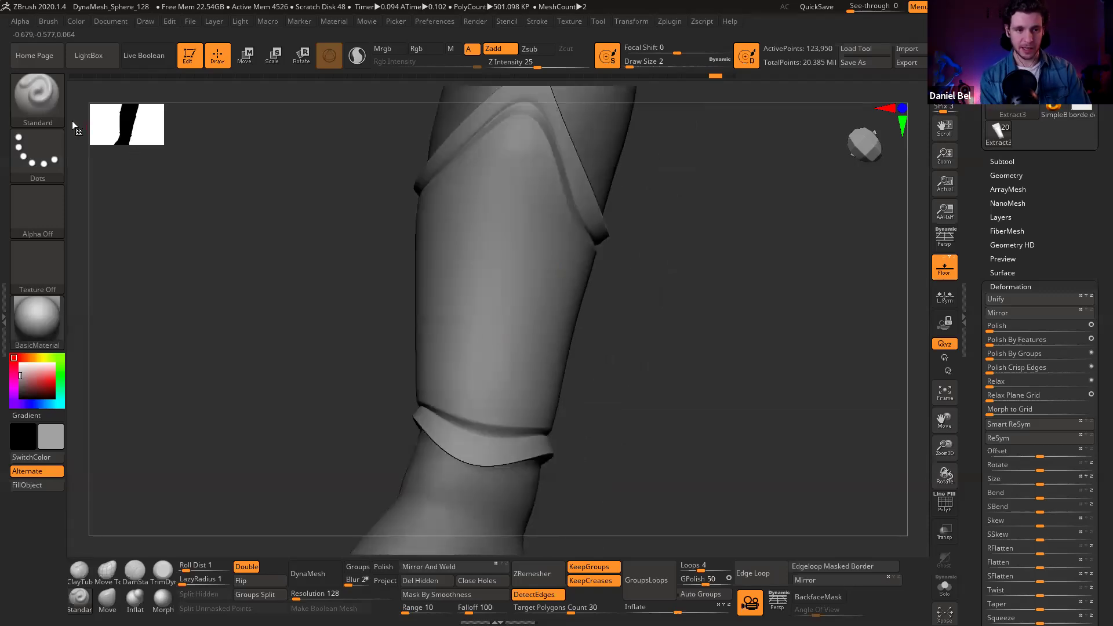
pyautogui.click(49, 144)
pyautogui.click(164, 164)
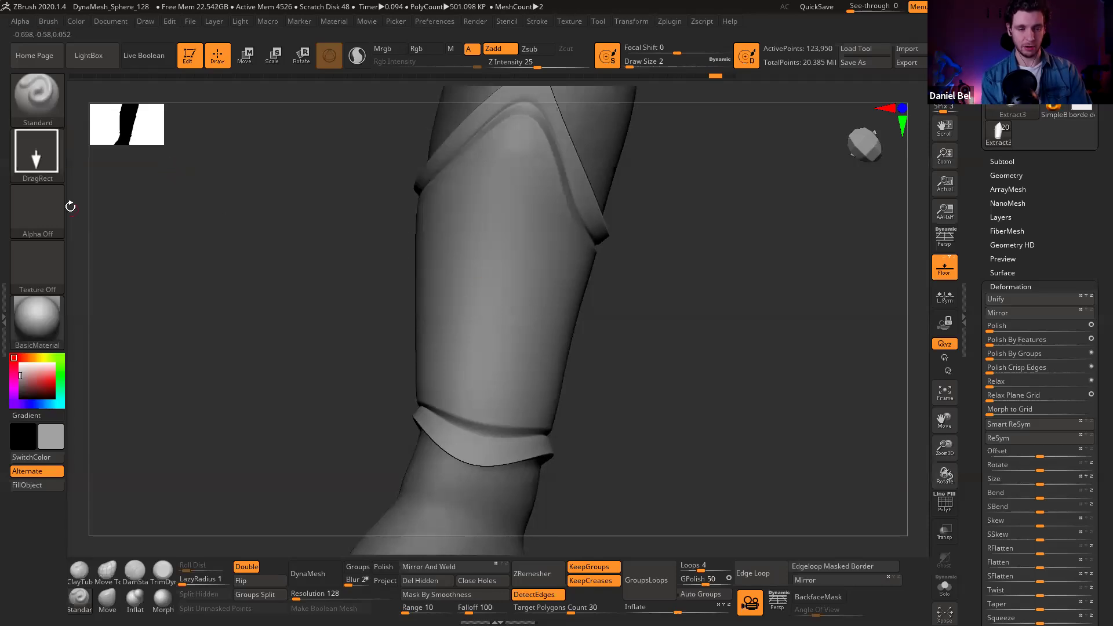
pyautogui.click(37, 212)
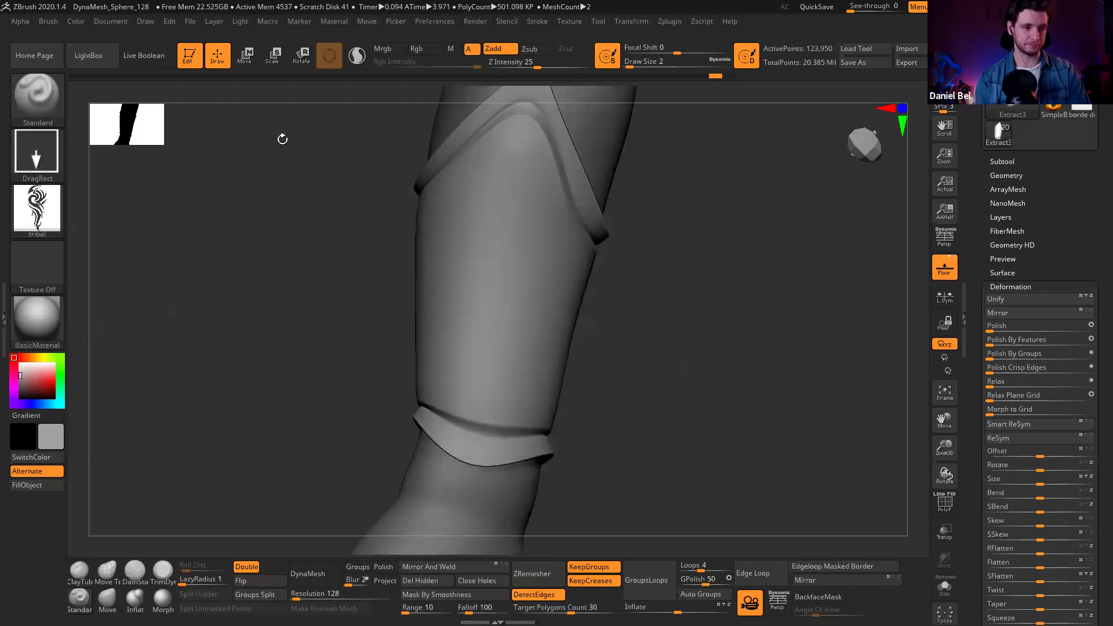
# Step: Set the draw size to 16, try stamping the tribal pattern on the bracer's front panel and undo the stamp
pyautogui.press('ctrl')
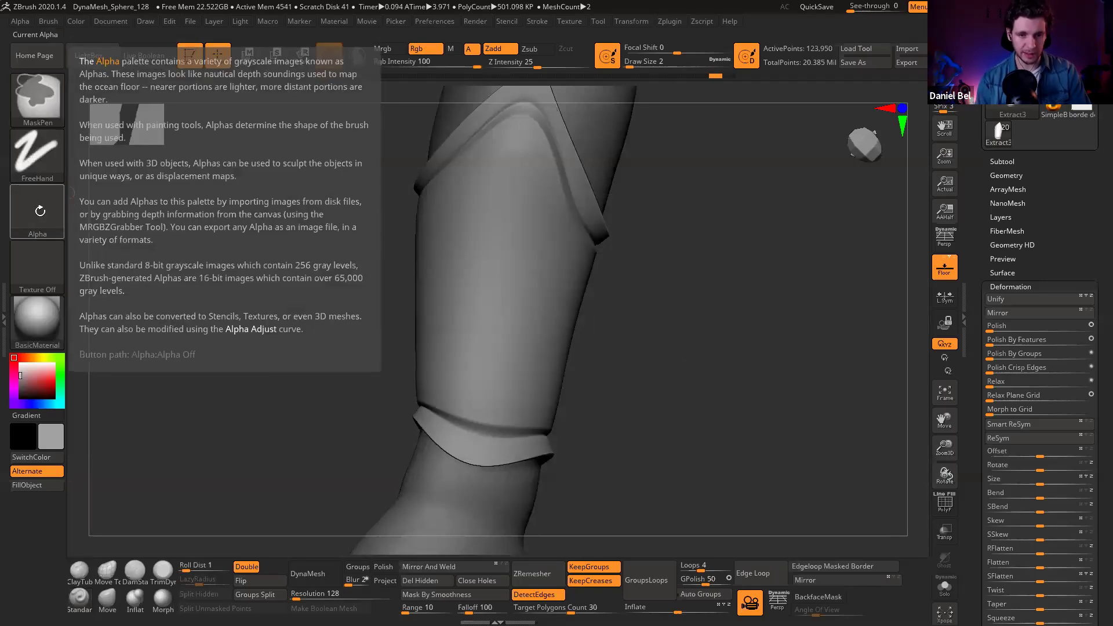
pyautogui.press('s')
pyautogui.moveTo(464, 278); pyautogui.dragTo(474, 279)
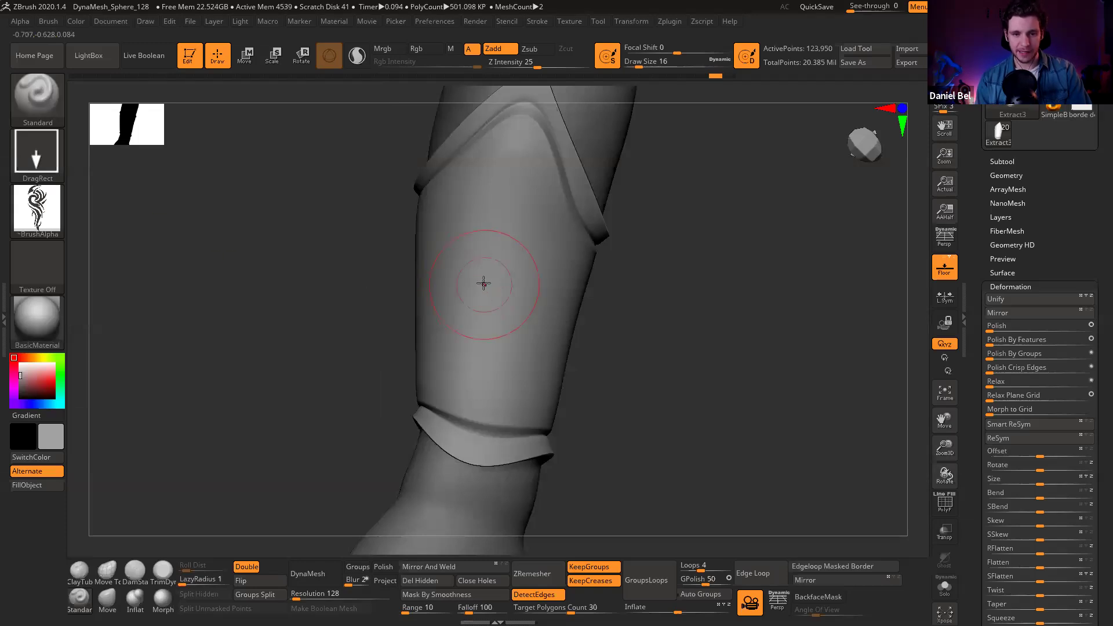
pyautogui.moveTo(479, 367); pyautogui.dragTo(473, 388)
pyautogui.moveTo(634, 387); pyautogui.dragTo(666, 336)
pyautogui.hotkey('ctrl', 'z')
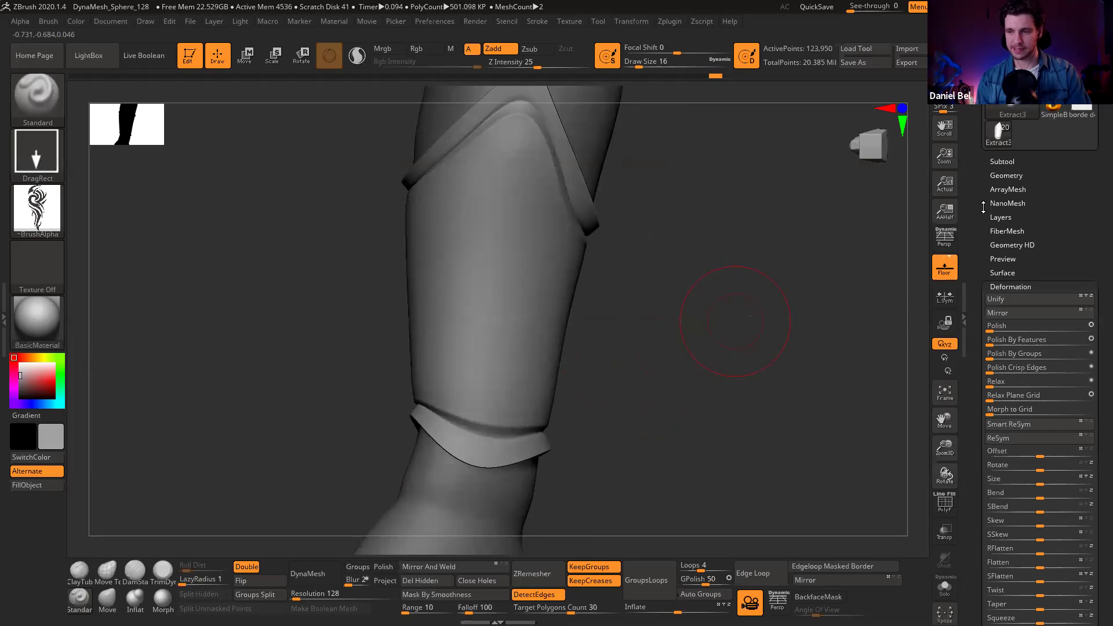
# Step: Raise the bracer to subdivision level 3 and test-stamp the tribal pattern at different places on the front panel, undoing each stamp
pyautogui.click(1006, 175)
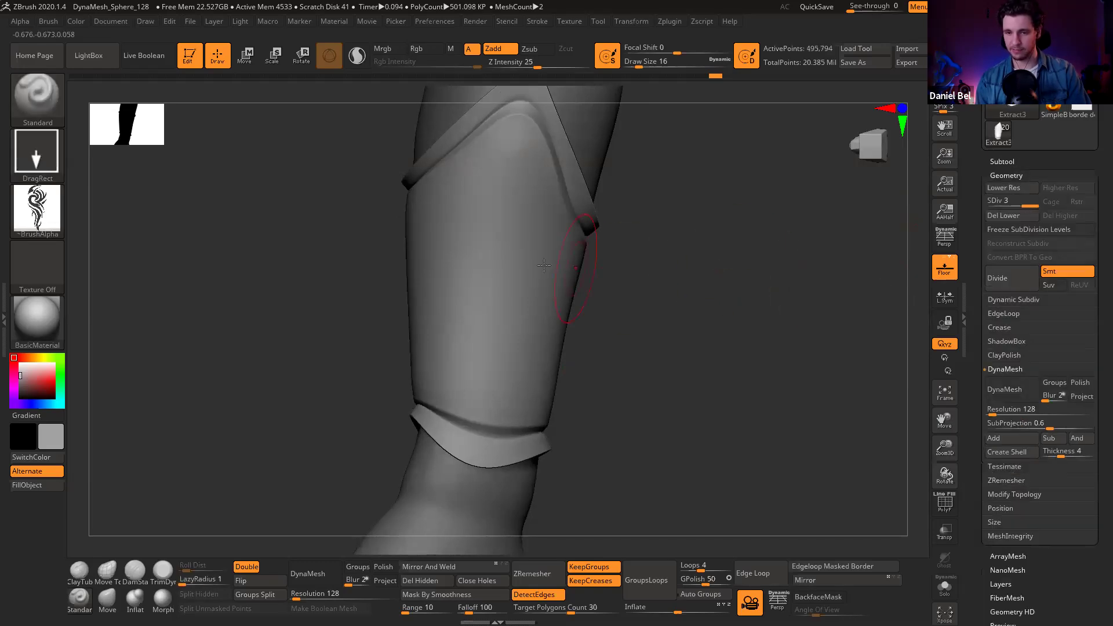
pyautogui.moveTo(505, 276); pyautogui.dragTo(510, 348)
pyautogui.moveTo(747, 331); pyautogui.dragTo(782, 354)
pyautogui.hotkey('ctrl', 'z')
pyautogui.moveTo(502, 304); pyautogui.dragTo(505, 212)
pyautogui.moveTo(707, 355); pyautogui.dragTo(667, 325)
pyautogui.hotkey('ctrl', 'z')
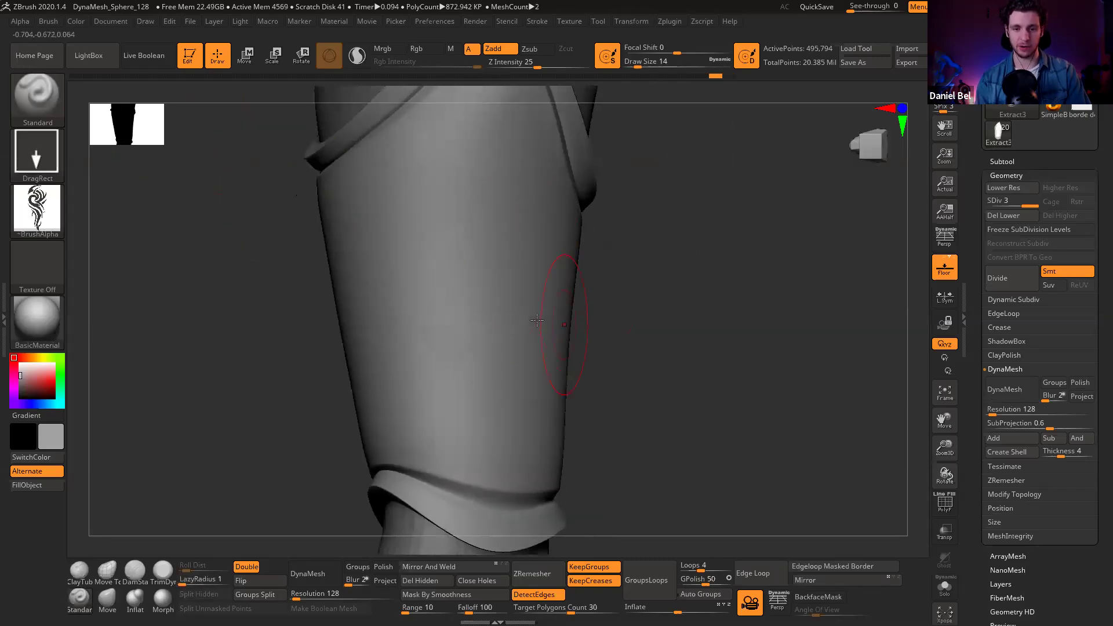
pyautogui.moveTo(495, 186); pyautogui.dragTo(497, 178)
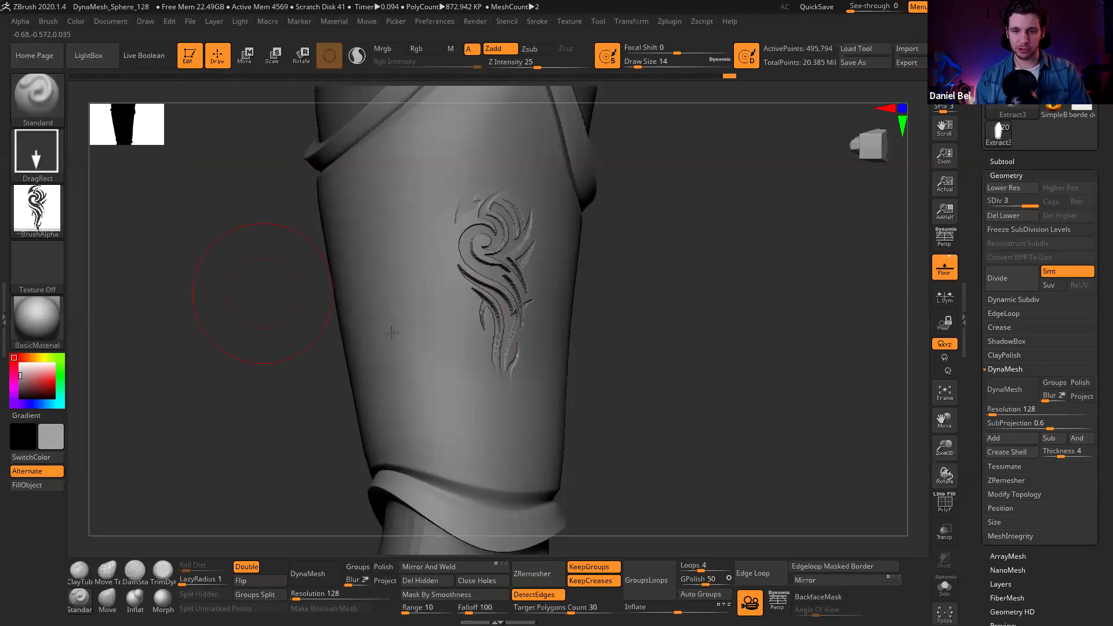
pyautogui.moveTo(673, 369); pyautogui.dragTo(460, 266)
pyautogui.hotkey('ctrl', 'z')
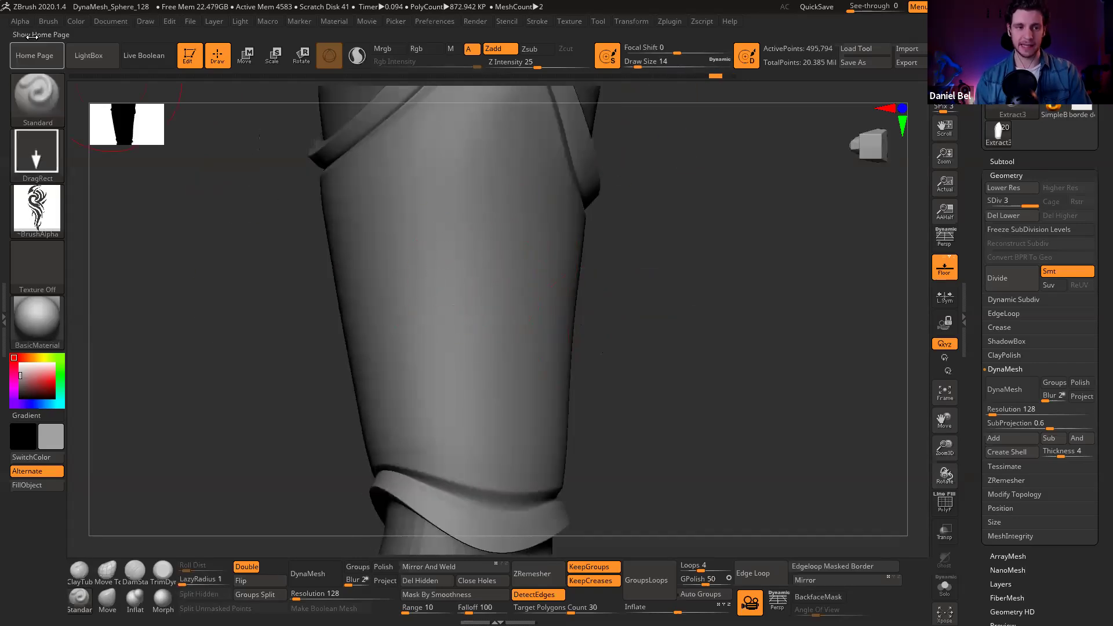
# Step: Open the alpha's Modify settings, test-stamp the tribal pattern at the panel's centre, inspect the relief and undo the stamp
pyautogui.click(20, 22)
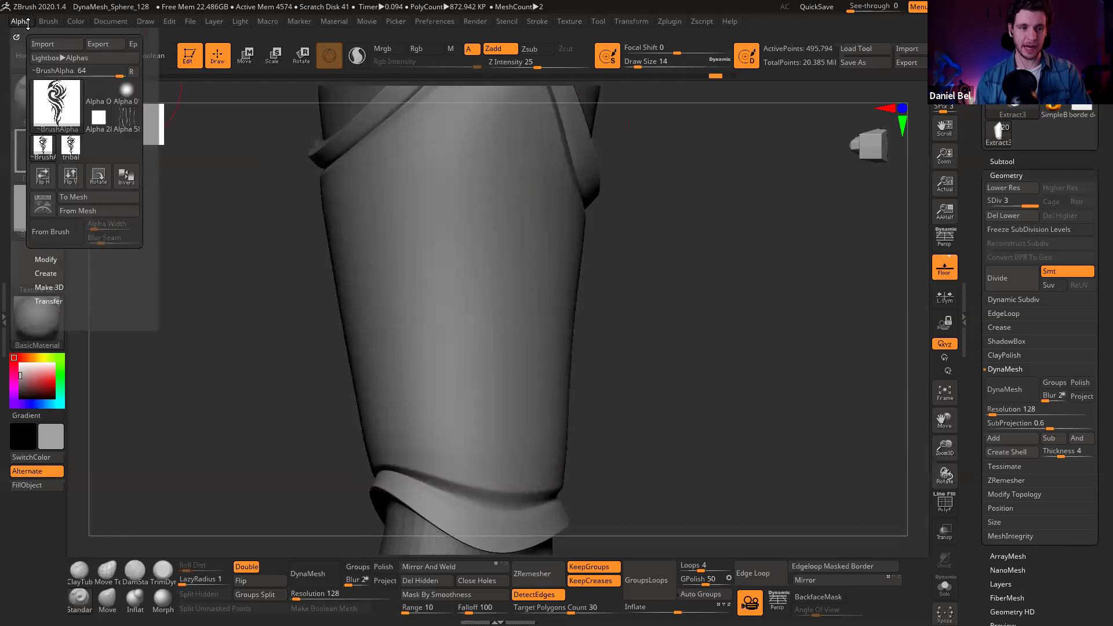
pyautogui.click(46, 259)
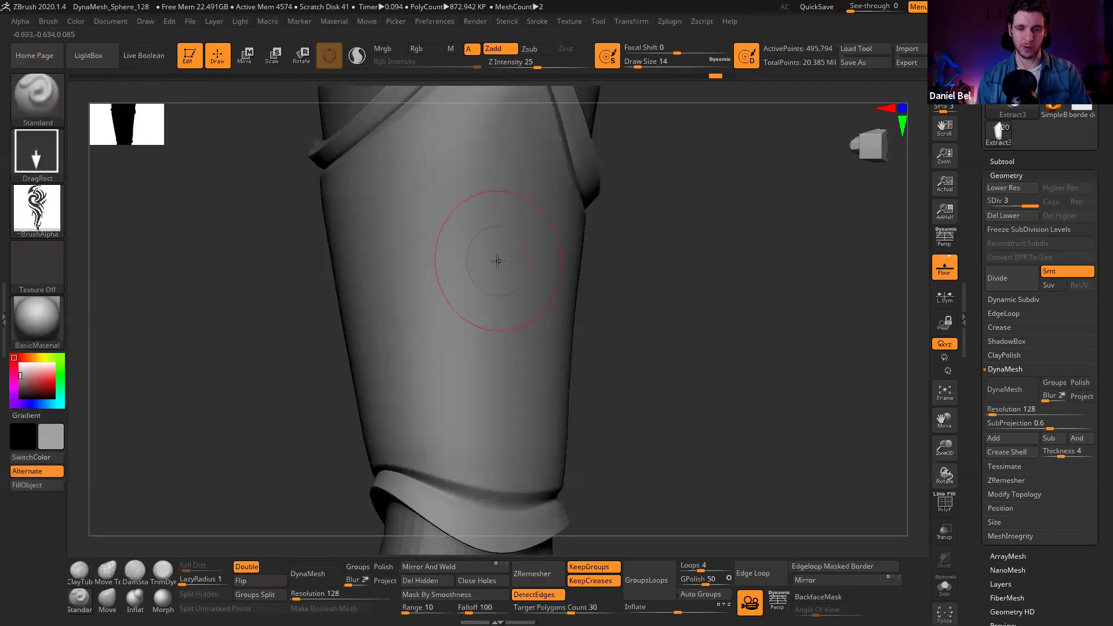
pyautogui.moveTo(503, 224); pyautogui.dragTo(508, 140)
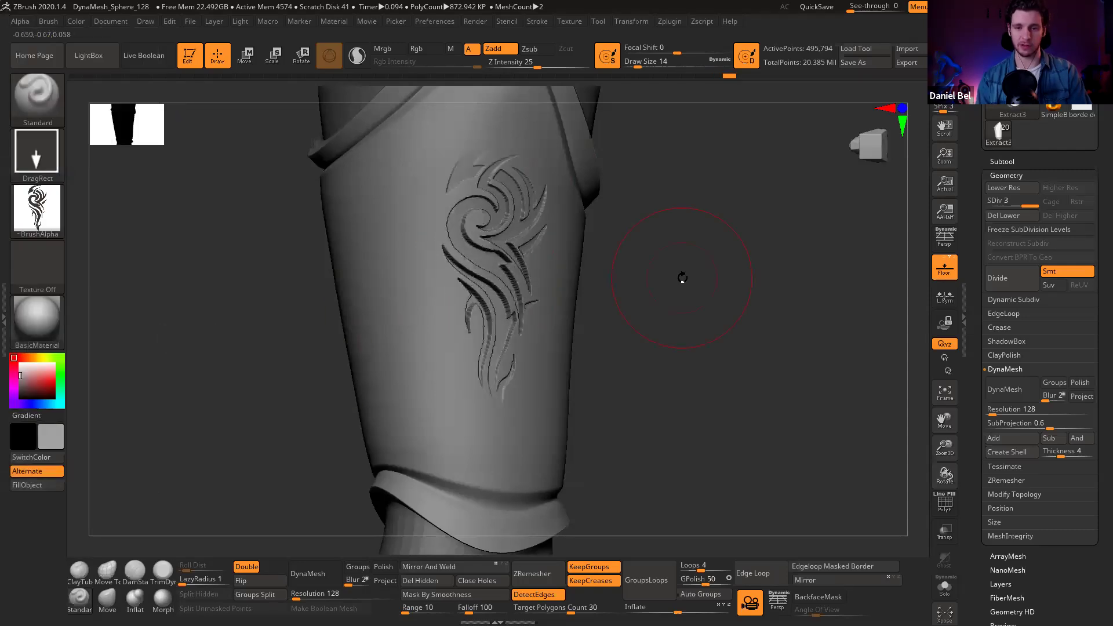
pyautogui.moveTo(682, 278); pyautogui.dragTo(496, 173)
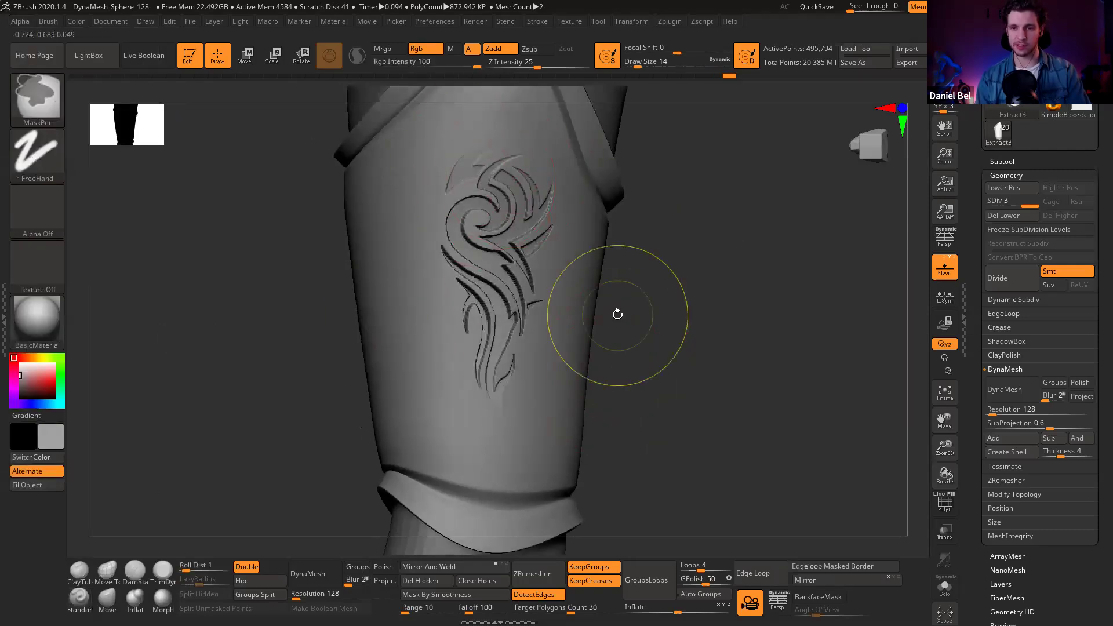
pyautogui.hotkey('ctrl', 'z')
# Step: Set the Focal Shift to -100, try stamping the tribal pattern on the panel and undo the stamp
pyautogui.moveTo(657, 48); pyautogui.dragTo(622, 45)
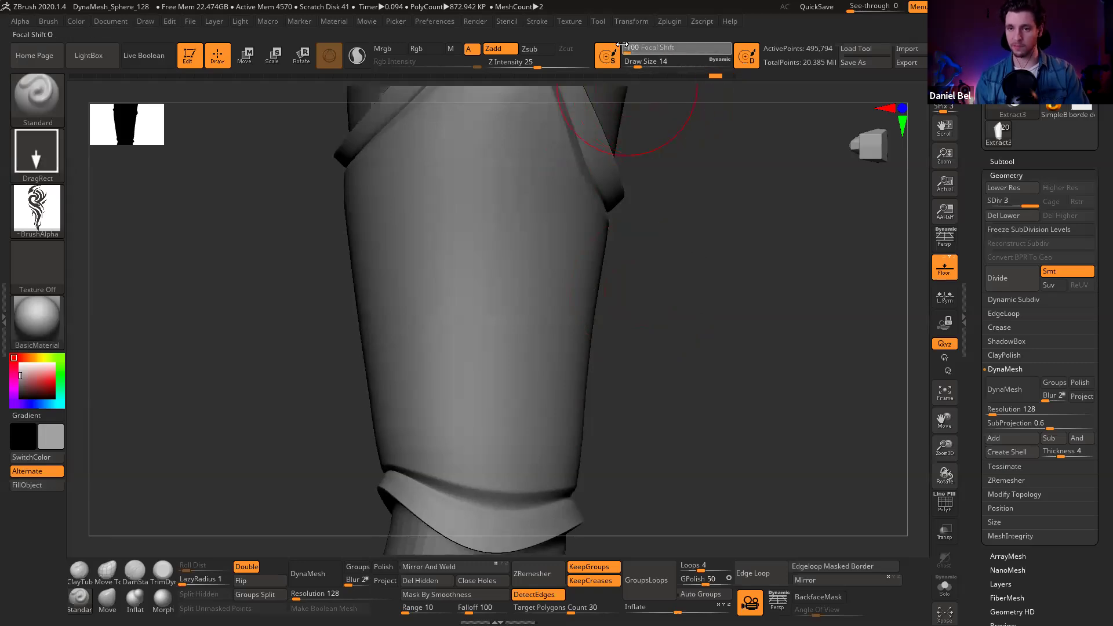
pyautogui.moveTo(487, 296); pyautogui.dragTo(499, 162)
pyautogui.moveTo(605, 204); pyautogui.dragTo(738, 278)
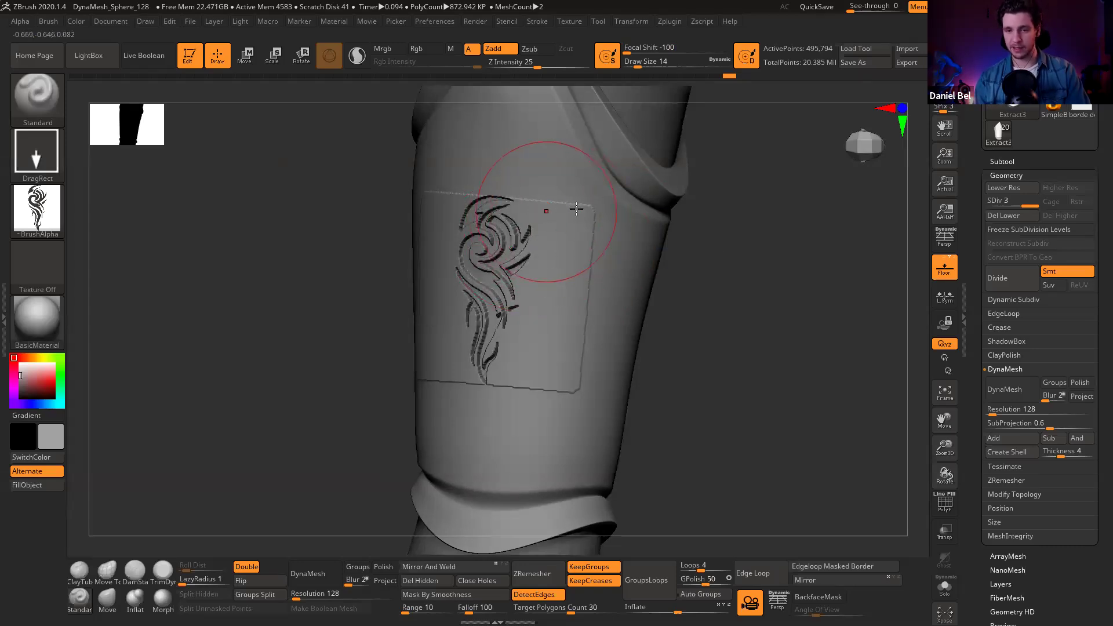
pyautogui.hotkey('ctrl', 'z')
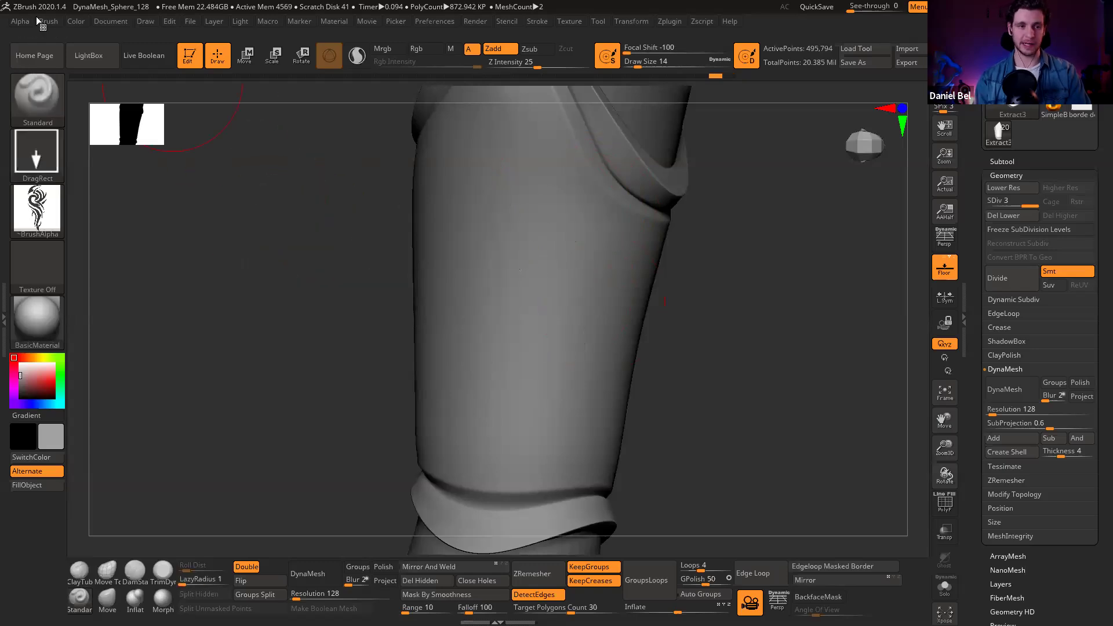
# Step: Set a value of 50 in the alpha's Modify settings, test-stamp the tribal pattern and undo the stamp
pyautogui.click(20, 21)
pyautogui.click(71, 370)
pyautogui.click(120, 368)
pyautogui.write('50')
pyautogui.press('Return')
pyautogui.moveTo(504, 294); pyautogui.dragTo(513, 234)
pyautogui.hotkey('ctrl', 'z')
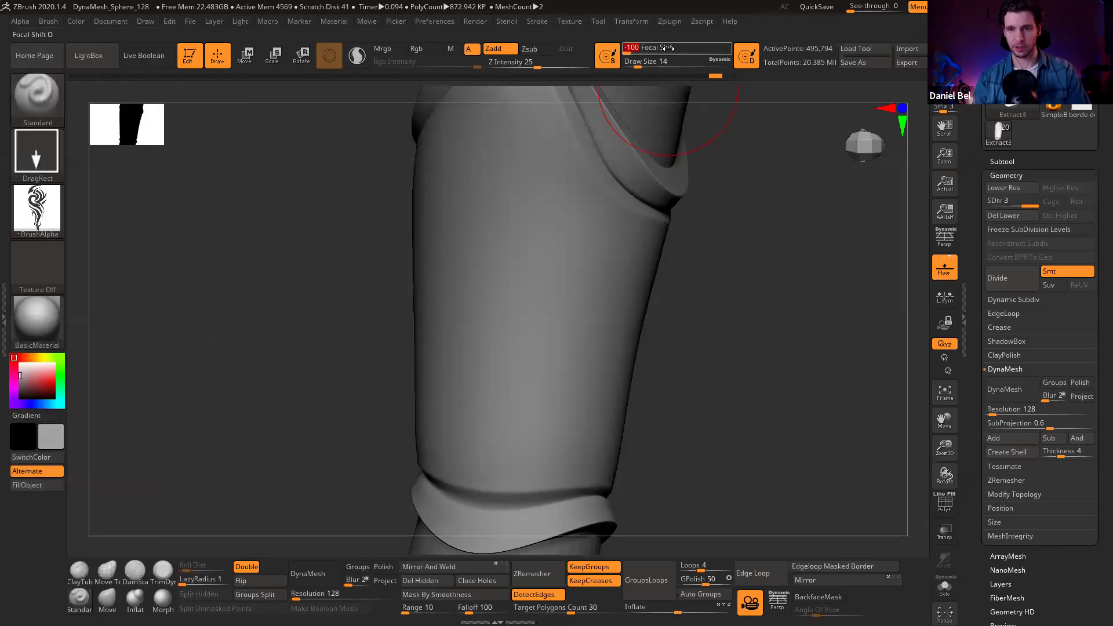
# Step: Reset the Focal Shift to 0, test-stamp a large tribal pattern on the panel and undo the stamp
pyautogui.click(669, 48)
pyautogui.press('Return')
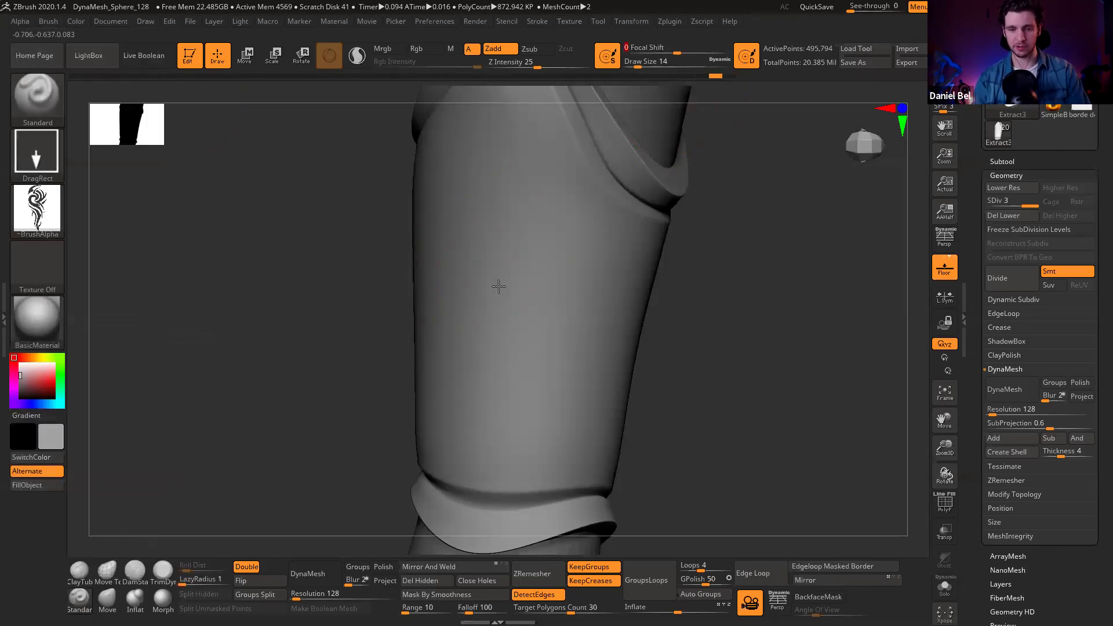
pyautogui.moveTo(500, 232); pyautogui.dragTo(511, 107)
pyautogui.hotkey('ctrl', 'z')
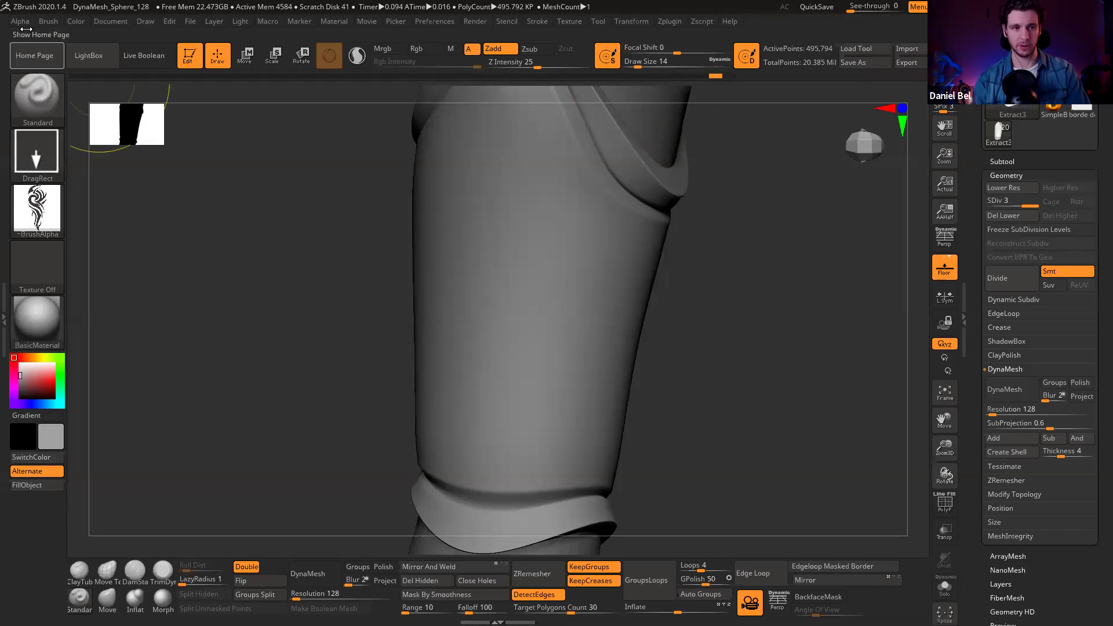
# Step: Adjust the alpha's Modify settings again, set the Focal Shift to -22, test-stamp the tribal pattern and undo the stamp
pyautogui.click(30, 23)
pyautogui.click(61, 367)
pyautogui.click(674, 48)
pyautogui.write('-22')
pyautogui.press('Return')
pyautogui.moveTo(507, 298); pyautogui.dragTo(547, 134)
pyautogui.hotkey('ctrl', 'z')
# Step: Set the Focal Shift to -44 and test-stamp the tribal pattern twice on the panel, undoing each stamp
pyautogui.click(657, 48)
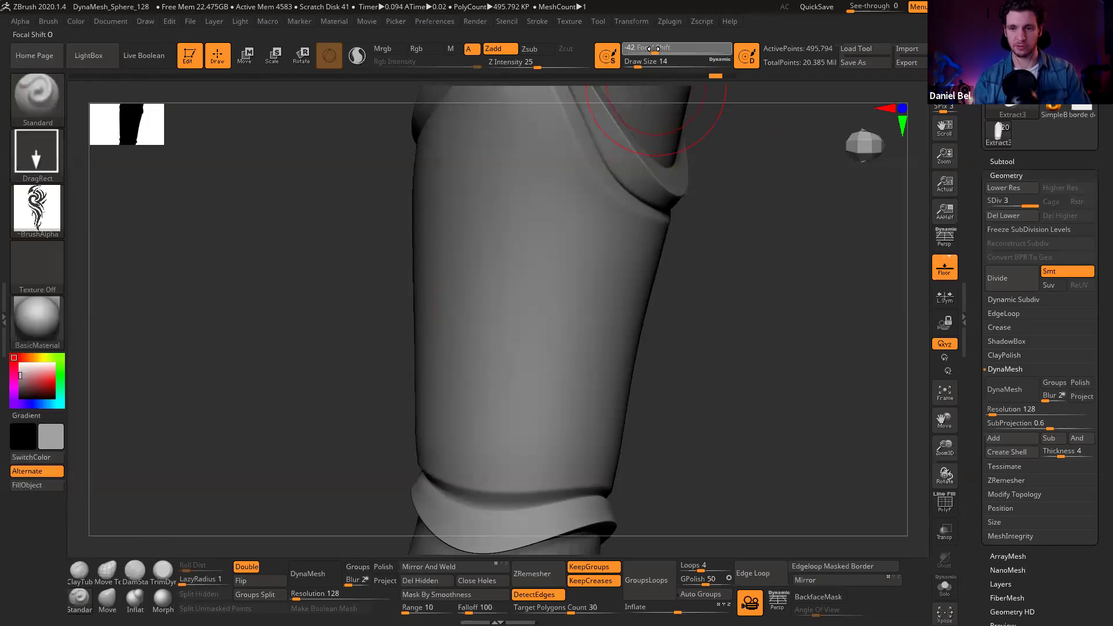
pyautogui.moveTo(654, 49); pyautogui.dragTo(653, 49)
pyautogui.moveTo(483, 266); pyautogui.dragTo(499, 168)
pyautogui.hotkey('ctrl', 'z')
pyautogui.moveTo(506, 272); pyautogui.dragTo(520, 126)
pyautogui.moveTo(667, 380); pyautogui.dragTo(803, 353)
pyautogui.moveTo(601, 259); pyautogui.dragTo(740, 356)
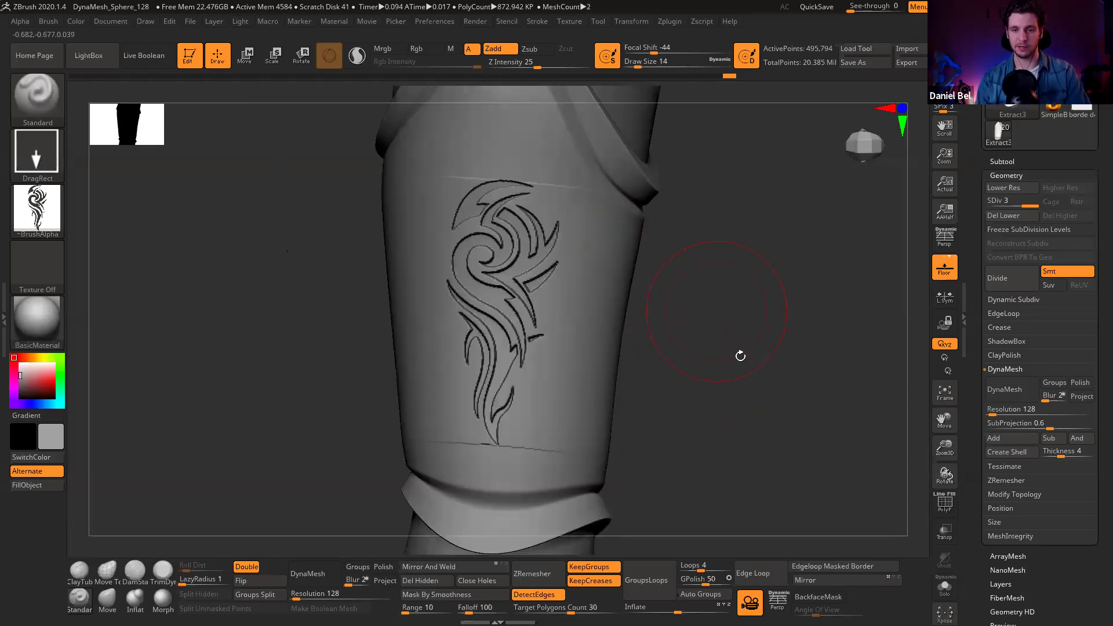
pyautogui.hotkey('ctrl', 'z')
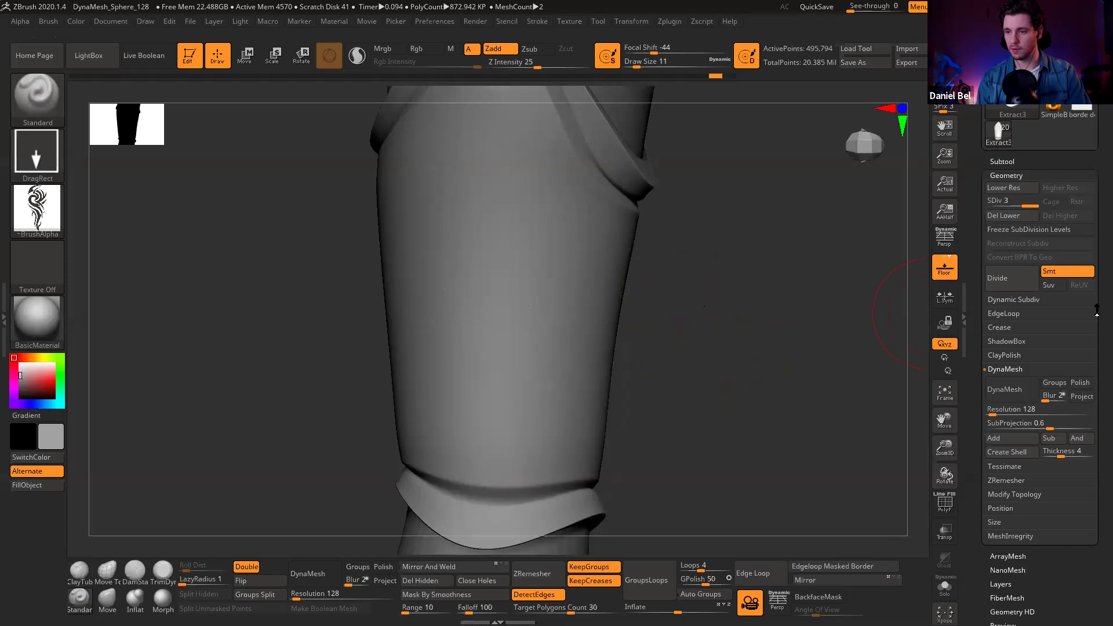
# Step: Store the clean bracer surface as a morph target and stamp the tribal pattern large on its front panel
pyautogui.moveTo(1097, 312); pyautogui.dragTo(1093, 241)
pyautogui.keyDown('shift'); pyautogui.click(1046, 450); pyautogui.keyUp('shift')
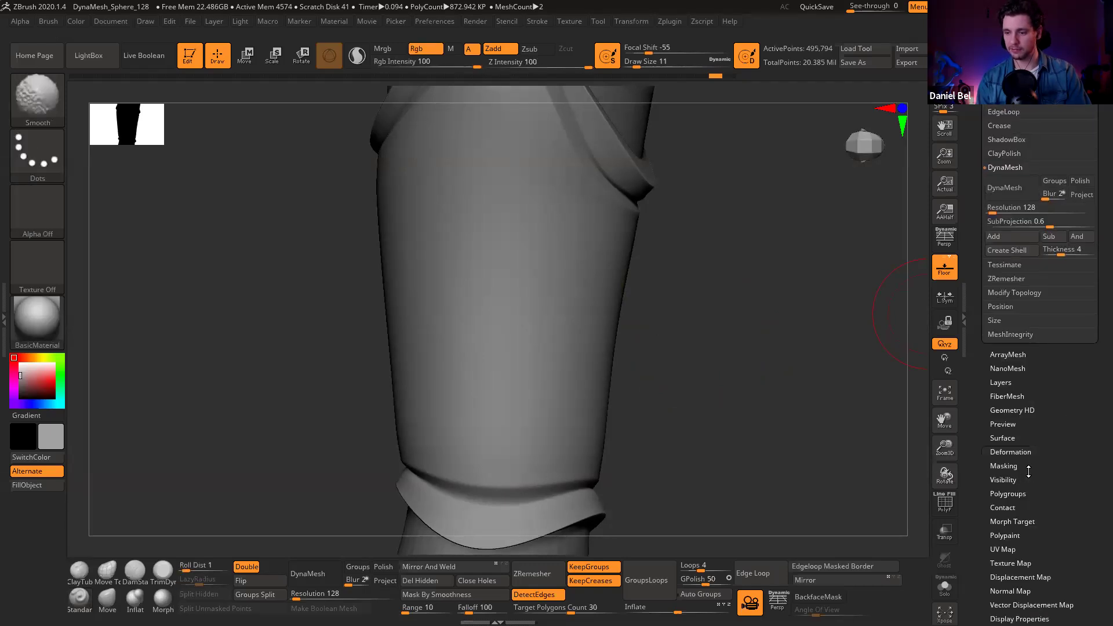
pyautogui.click(1026, 522)
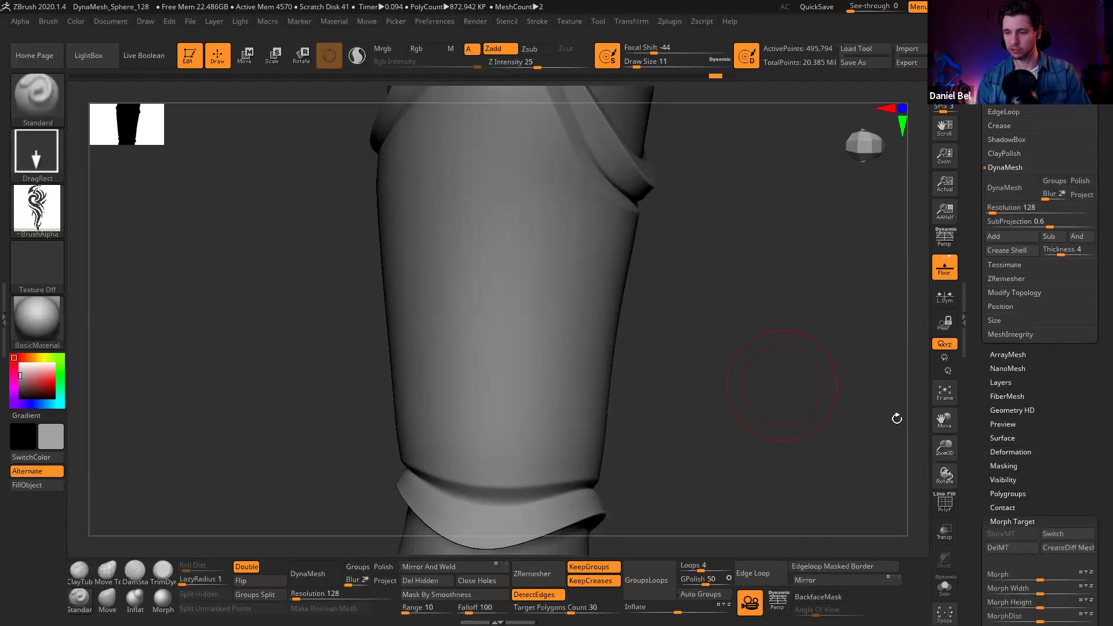
pyautogui.scroll(-1, 1026, 497)
pyautogui.moveTo(708, 363)
pyautogui.mouseDown()
pyautogui.moveTo(698, 385)
pyautogui.moveTo(596, 280)
pyautogui.mouseUp()
pyautogui.moveTo(674, 292); pyautogui.dragTo(686, 298)
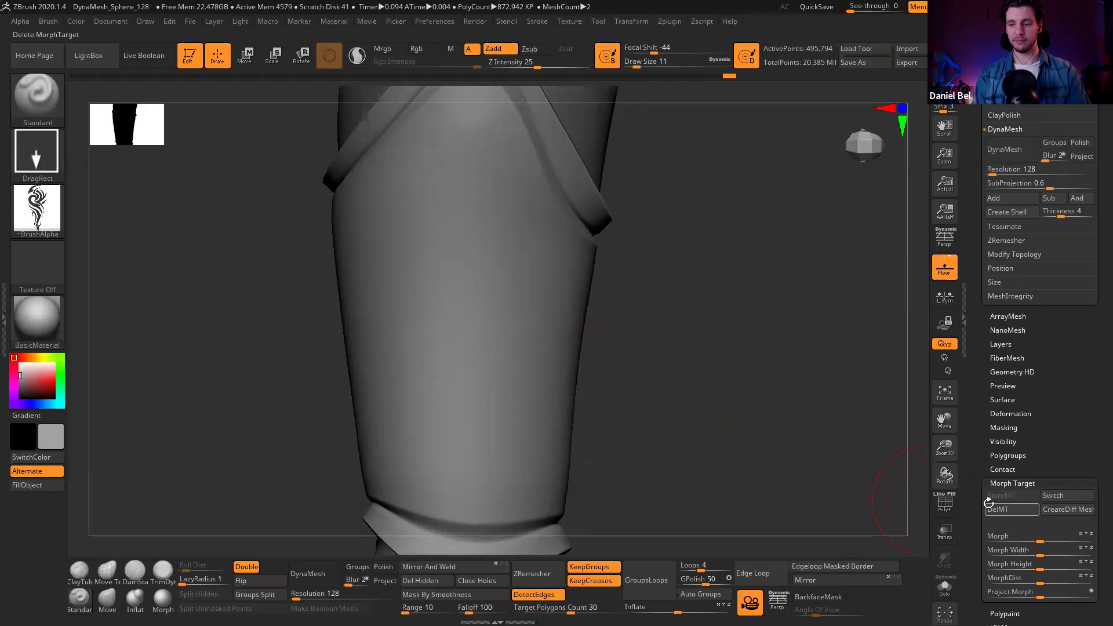
pyautogui.moveTo(474, 228); pyautogui.dragTo(520, 195)
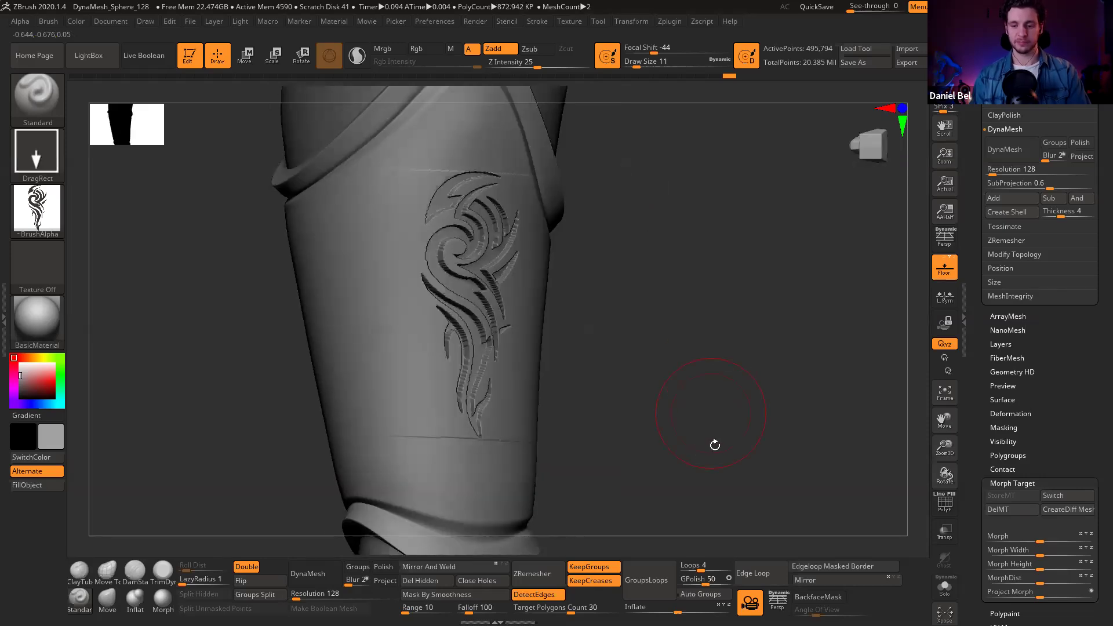
pyautogui.press('ctrl')
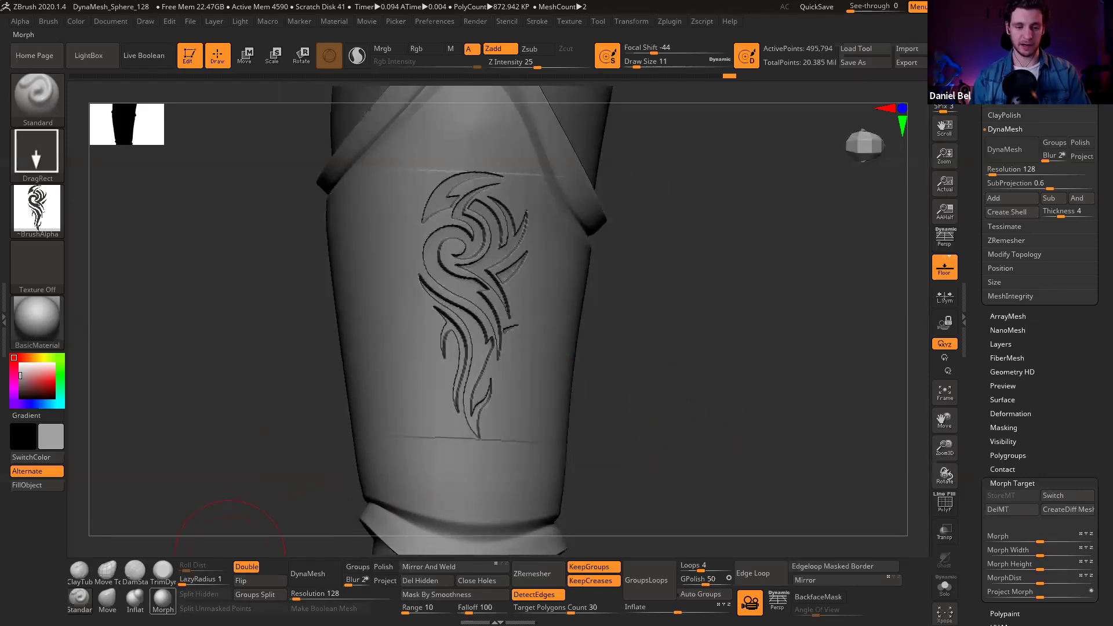
# Step: Brush away the faint stamp edge below the tribal pattern with the Morph brush, raising the Draw Size to 13
pyautogui.click(162, 600)
pyautogui.moveTo(614, 417); pyautogui.dragTo(557, 442)
pyautogui.press('s')
pyautogui.moveTo(557, 442); pyautogui.dragTo(543, 443)
pyautogui.press(']')
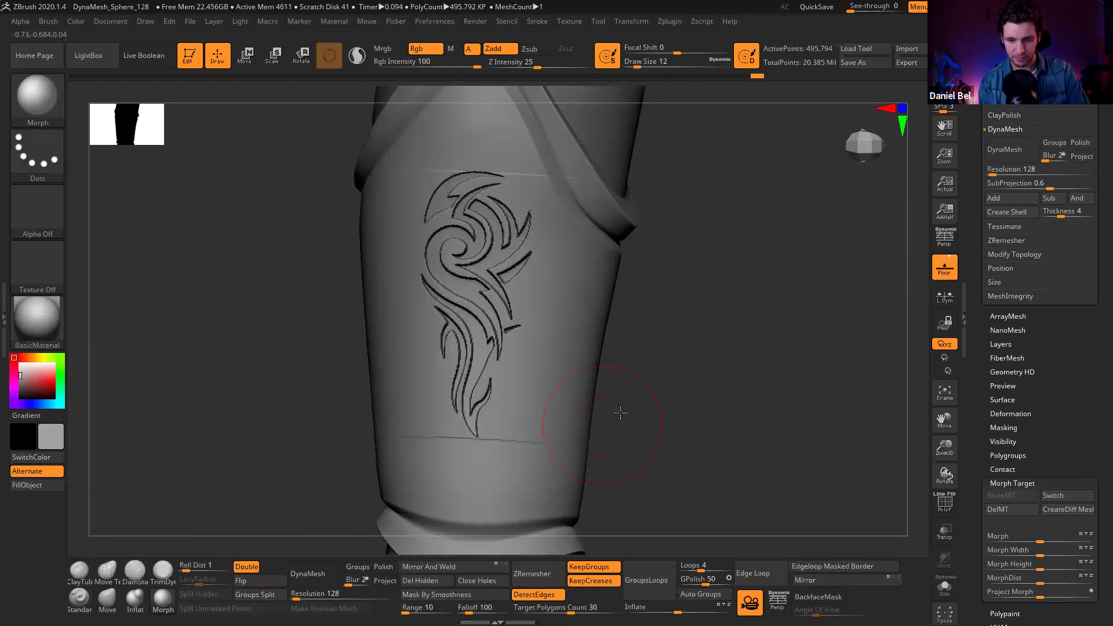
pyautogui.press(']')
pyautogui.press('s')
pyautogui.moveTo(542, 442); pyautogui.dragTo(537, 441)
pyautogui.keyDown('ctrl'); pyautogui.moveTo(701, 418); pyautogui.dragTo(731, 450); pyautogui.keyUp('ctrl')
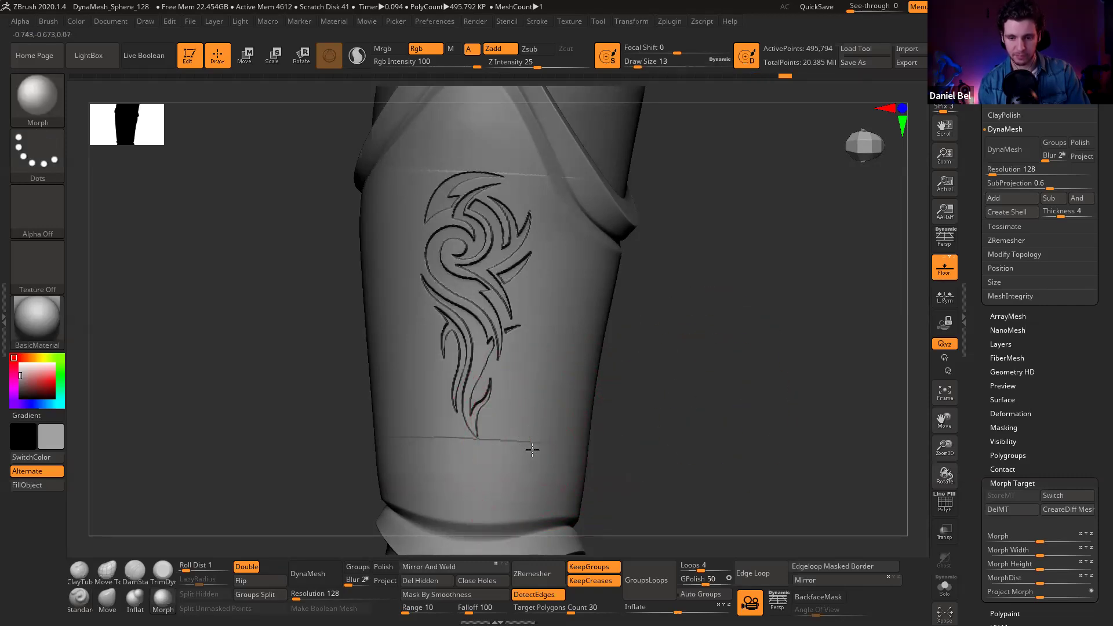
# Step: Erase the leftover stamp line around the pattern's lower tip with the Morph brush at Draw Sizes 8 and 25
pyautogui.click(1026, 510)
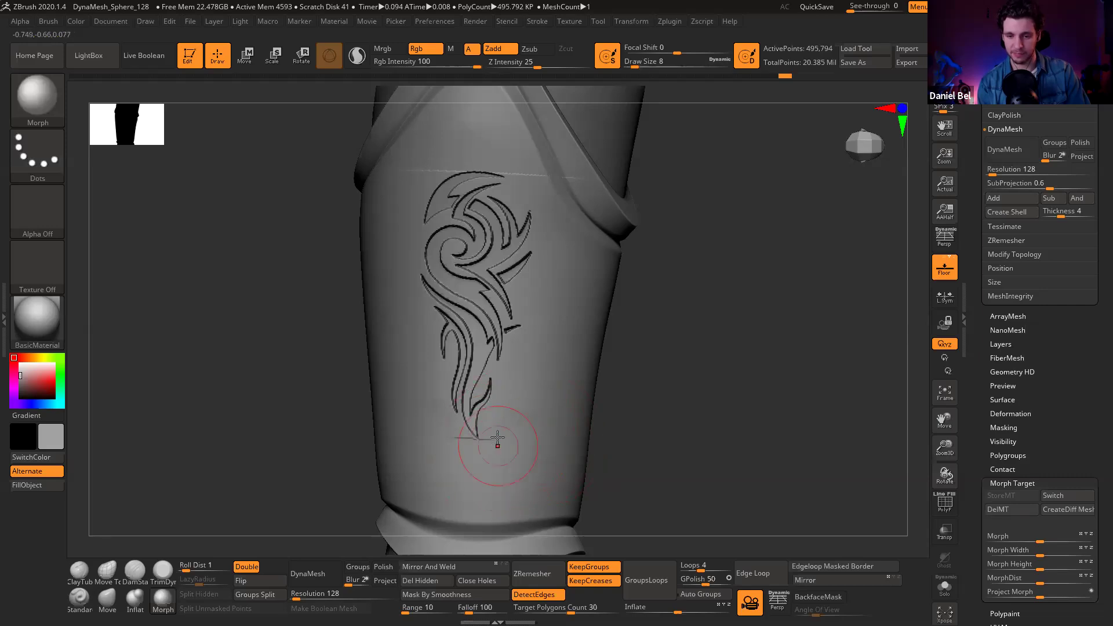
pyautogui.press('s')
pyautogui.click(418, 420)
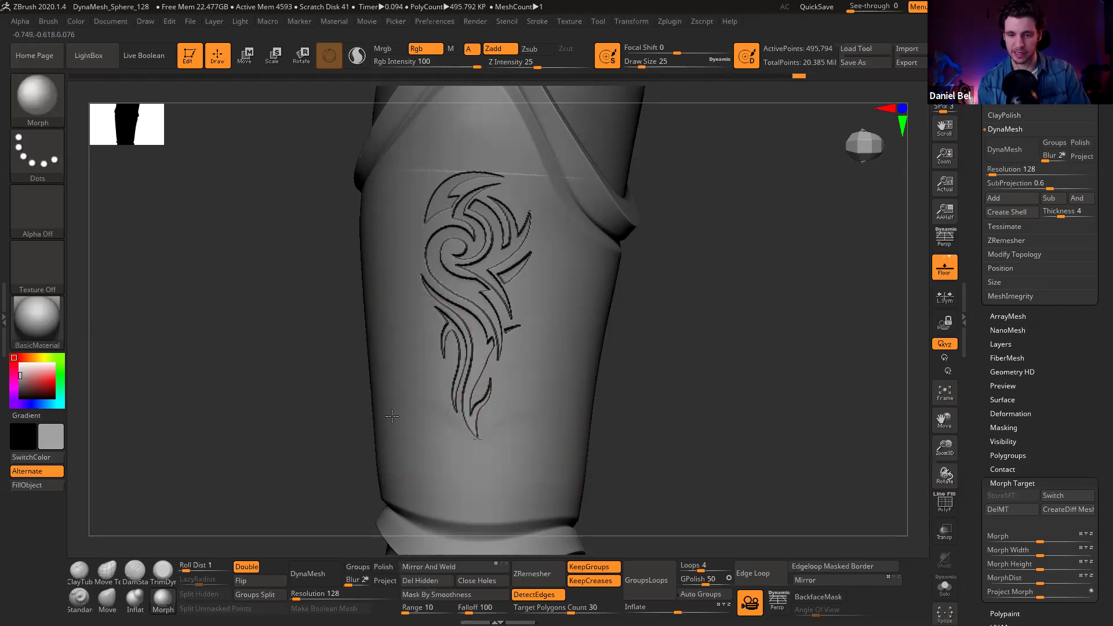
pyautogui.press('s')
pyautogui.click(579, 194)
pyautogui.moveTo(761, 323); pyautogui.dragTo(759, 357)
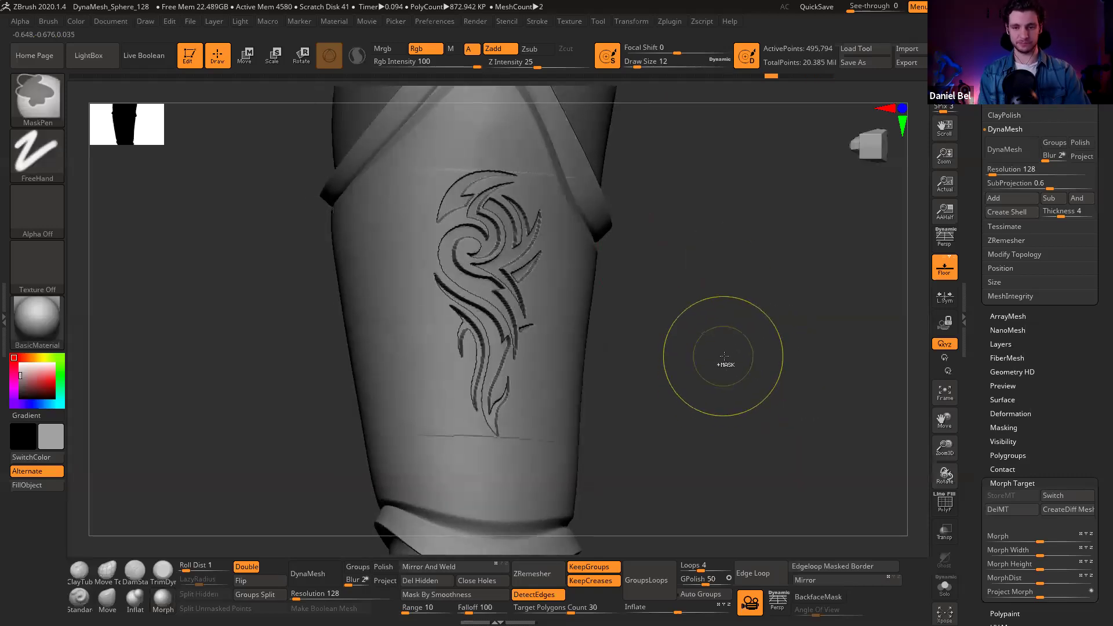
# Step: Undo the Morph brush cleanup and the tribal stamp on the bracer's front panel
pyautogui.hotkey('ctrl', 'z')
pyautogui.hotkey('ctrl', 'z')
pyautogui.moveTo(738, 373)
pyautogui.mouseDown()
pyautogui.moveTo(740, 385)
pyautogui.moveTo(738, 306)
pyautogui.moveTo(750, 321)
pyautogui.moveTo(753, 305)
pyautogui.moveTo(709, 365)
pyautogui.moveTo(689, 323)
pyautogui.moveTo(659, 328)
pyautogui.mouseUp()
# Step: Set the MaskPen brush's stroke to DragRect
pyautogui.click(86, 594)
pyautogui.keyDown('ctrl'); pyautogui.click(37, 155); pyautogui.keyUp('ctrl')
pyautogui.click(148, 158)
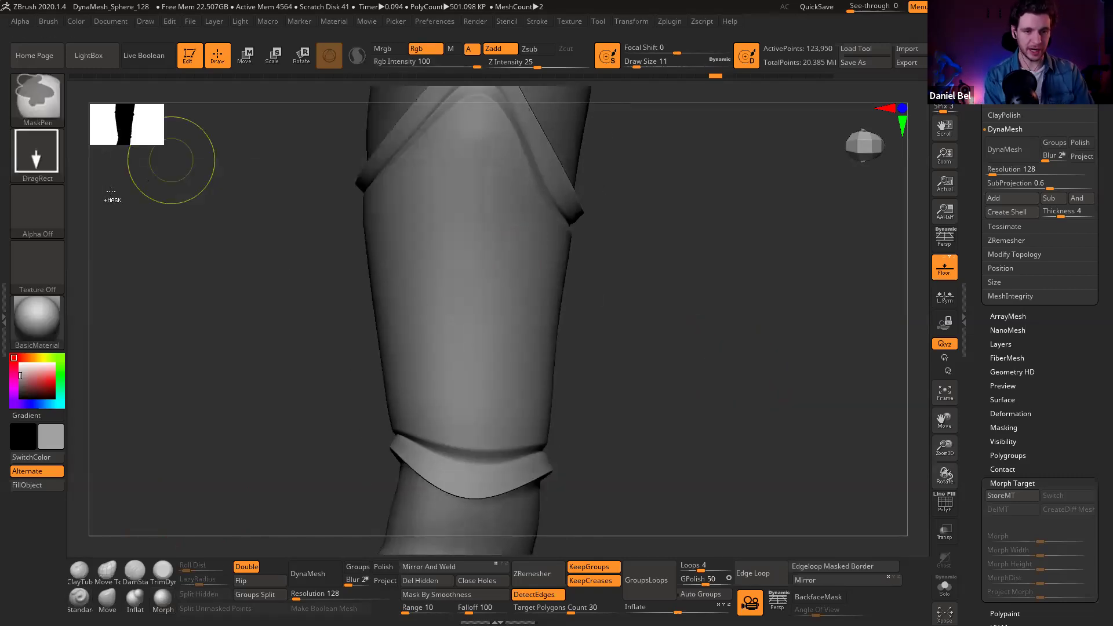
pyautogui.click(47, 207)
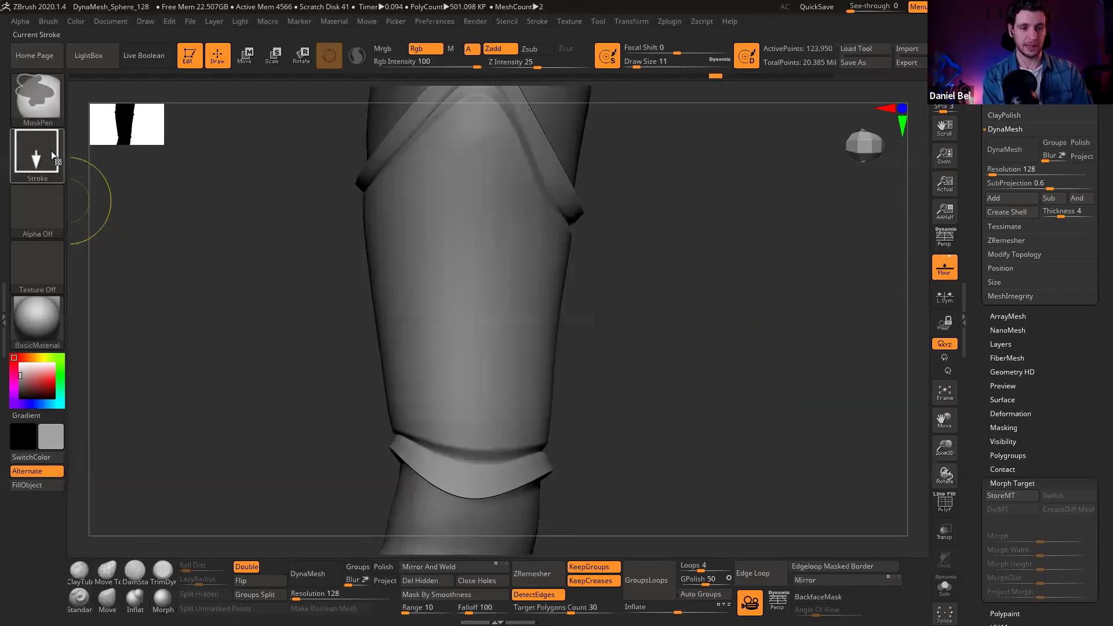
pyautogui.click(52, 154)
pyautogui.click(104, 164)
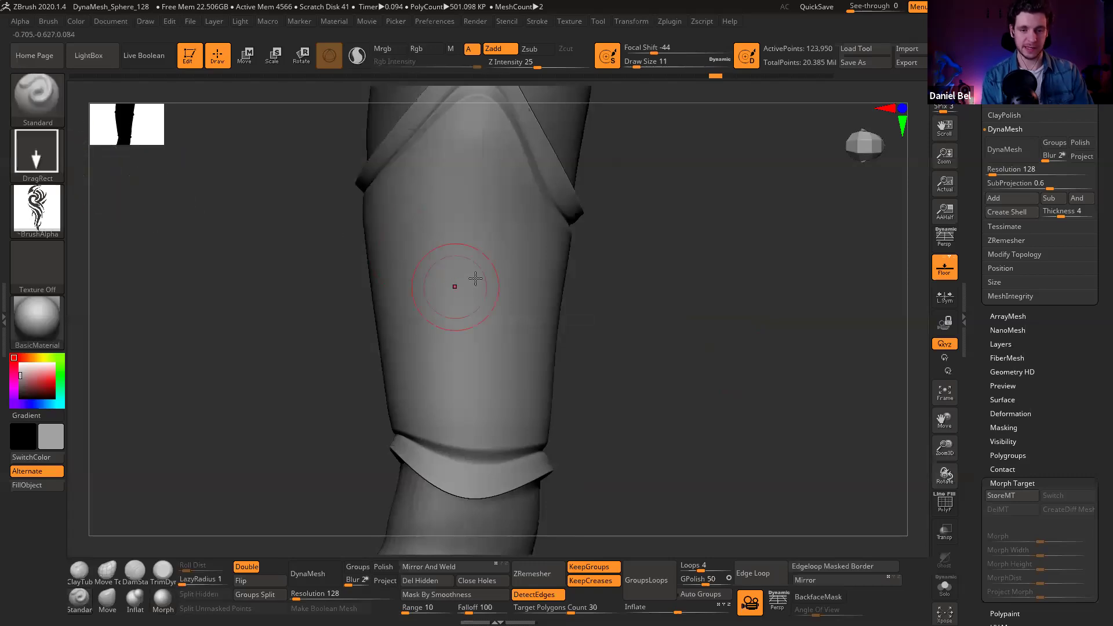
# Step: Test the tribal pattern on the panel with the Dots and DragRect strokes, undoing each test
pyautogui.moveTo(458, 197)
pyautogui.mouseDown()
pyautogui.moveTo(455, 276)
pyautogui.moveTo(417, 273)
pyautogui.mouseUp()
pyautogui.hotkey('ctrl', 'z')
pyautogui.click(35, 154)
pyautogui.moveTo(466, 216)
pyautogui.mouseDown()
pyautogui.moveTo(477, 296)
pyautogui.moveTo(499, 315)
pyautogui.mouseUp()
pyautogui.hotkey('ctrl', 'z')
pyautogui.click(36, 152)
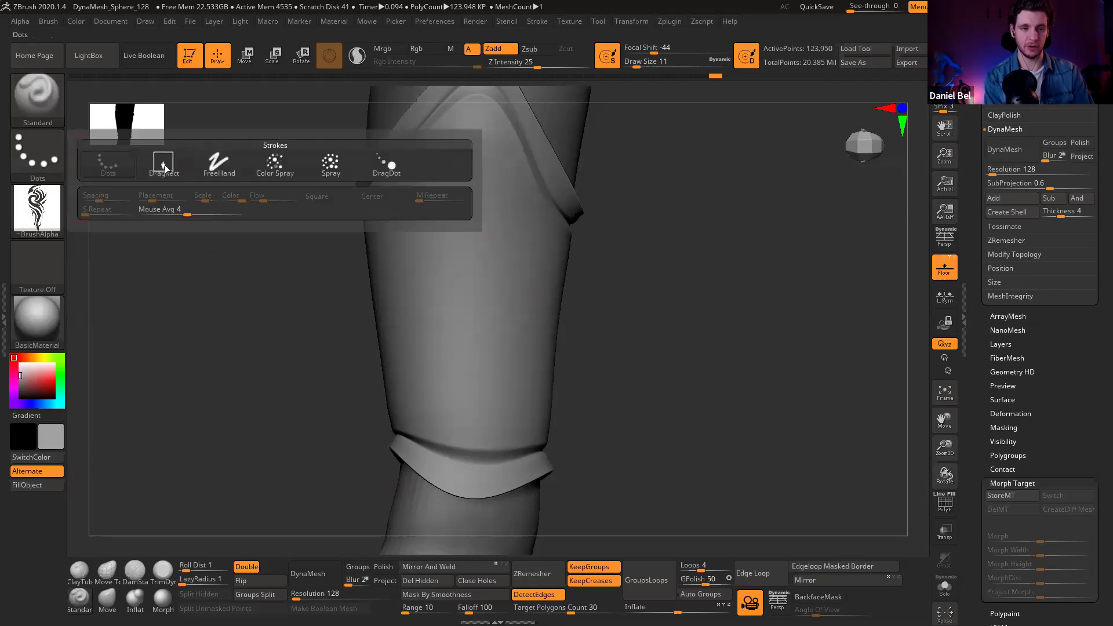
pyautogui.click(166, 167)
pyautogui.moveTo(475, 299); pyautogui.dragTo(481, 168)
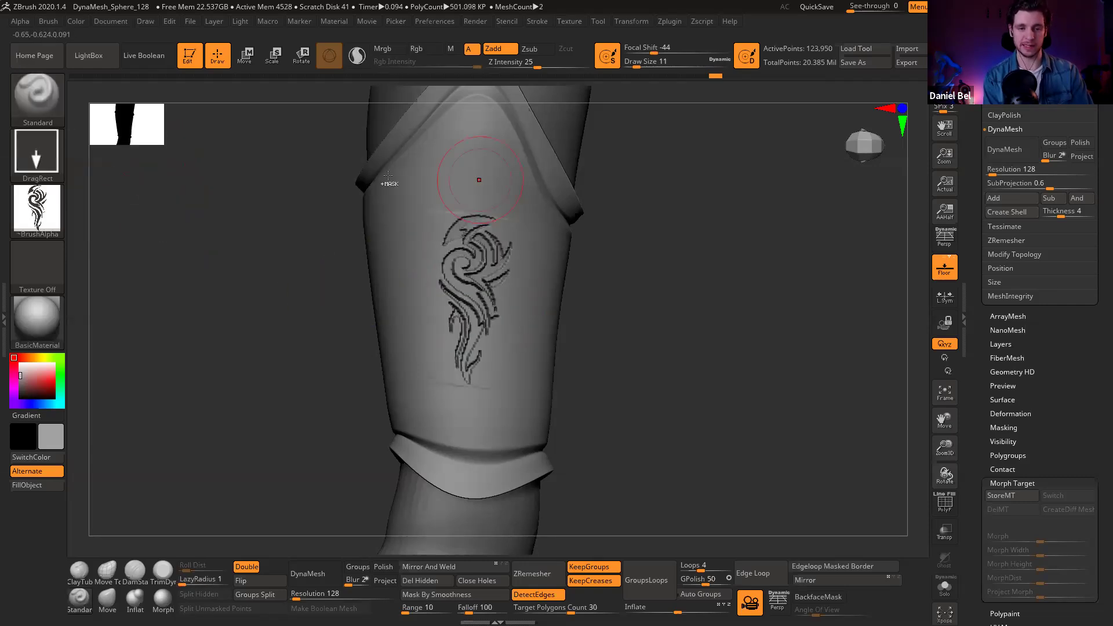
pyautogui.hotkey('ctrl', 'z')
# Step: Give the MaskPen brush the DragRect stroke and the tribal alpha
pyautogui.keyDown('ctrl'); pyautogui.click(45, 147); pyautogui.keyUp('ctrl')
pyautogui.keyDown('ctrl'); pyautogui.click(171, 161); pyautogui.keyUp('ctrl')
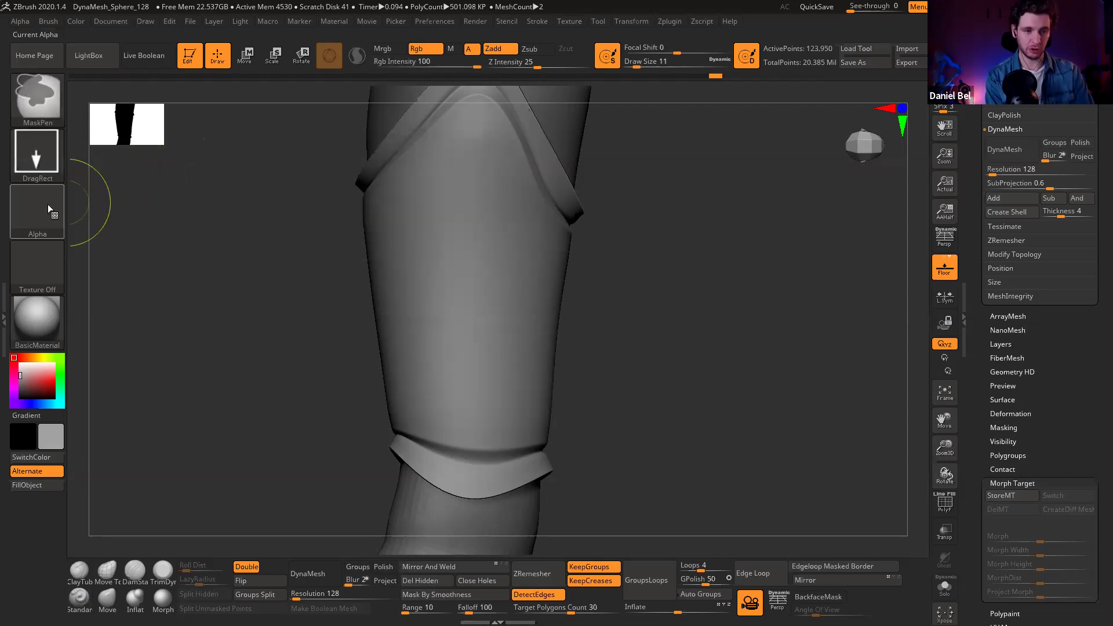
pyautogui.click(48, 204)
pyautogui.keyDown('ctrl'); pyautogui.click(389, 221); pyautogui.keyUp('ctrl')
# Step: Test-mask the panel with the tribal alpha, undo the mask and set the MaskPen's Focal Shift to -100
pyautogui.keyDown('ctrl'); pyautogui.moveTo(467, 282); pyautogui.dragTo(473, 155); pyautogui.keyUp('ctrl')
pyautogui.hotkey('ctrl', 'z')
pyautogui.moveTo(661, 47); pyautogui.dragTo(625, 46)
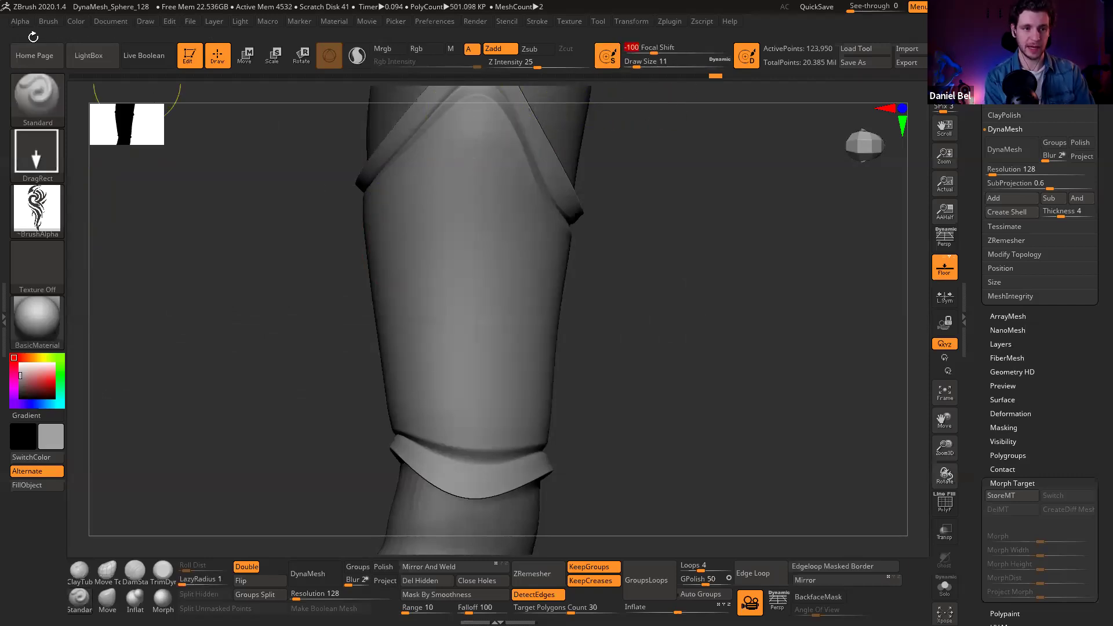
pyautogui.hotkey('ctrl', 'shift', 'z')
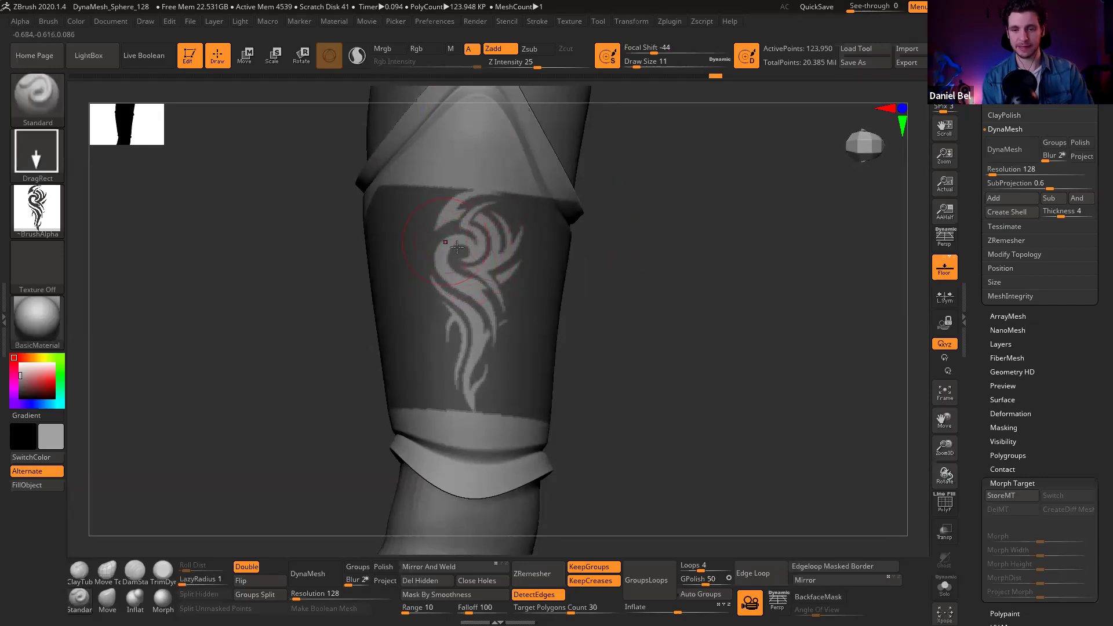
pyautogui.hotkey('ctrl', 'shift', 'a')
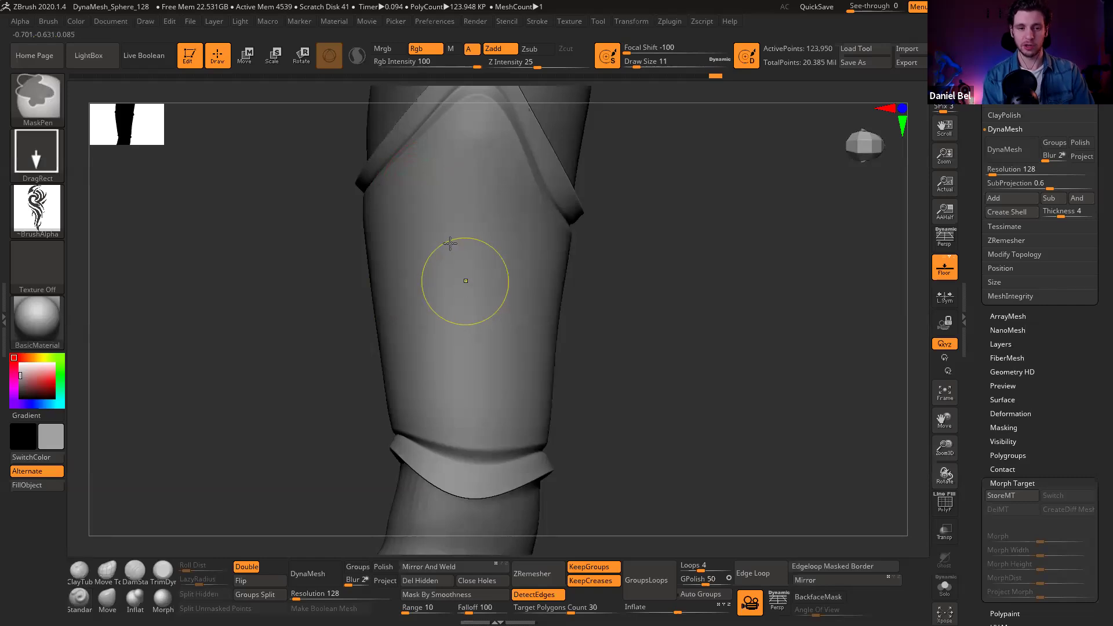
# Step: Invert the Standard brush's tribal alpha and test-mask the panel twice, undoing each mask
pyautogui.click(19, 22)
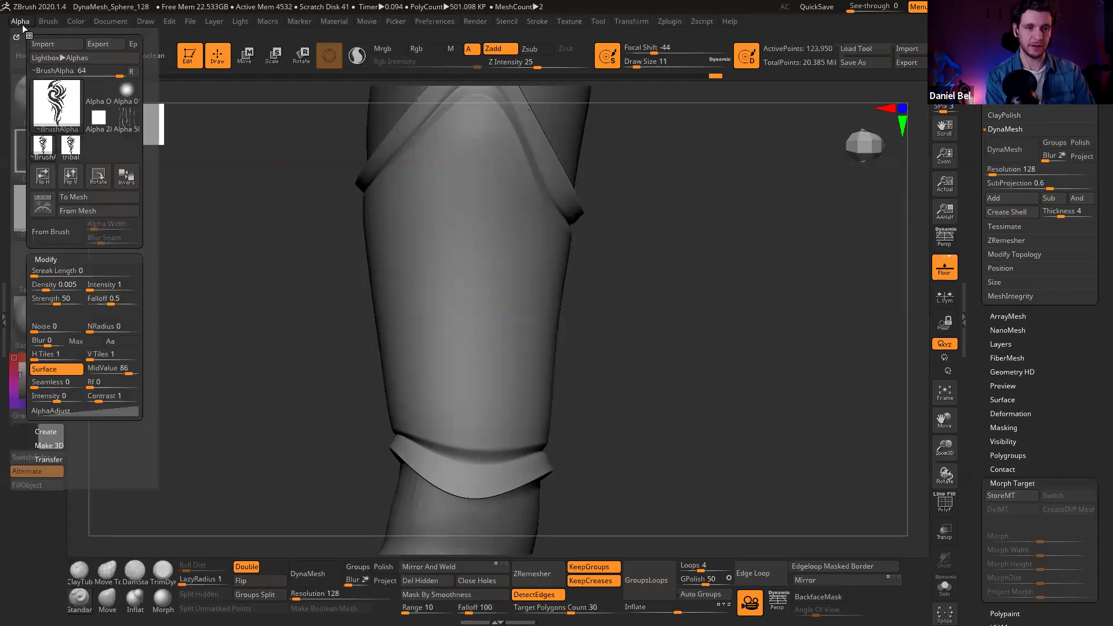
pyautogui.click(99, 182)
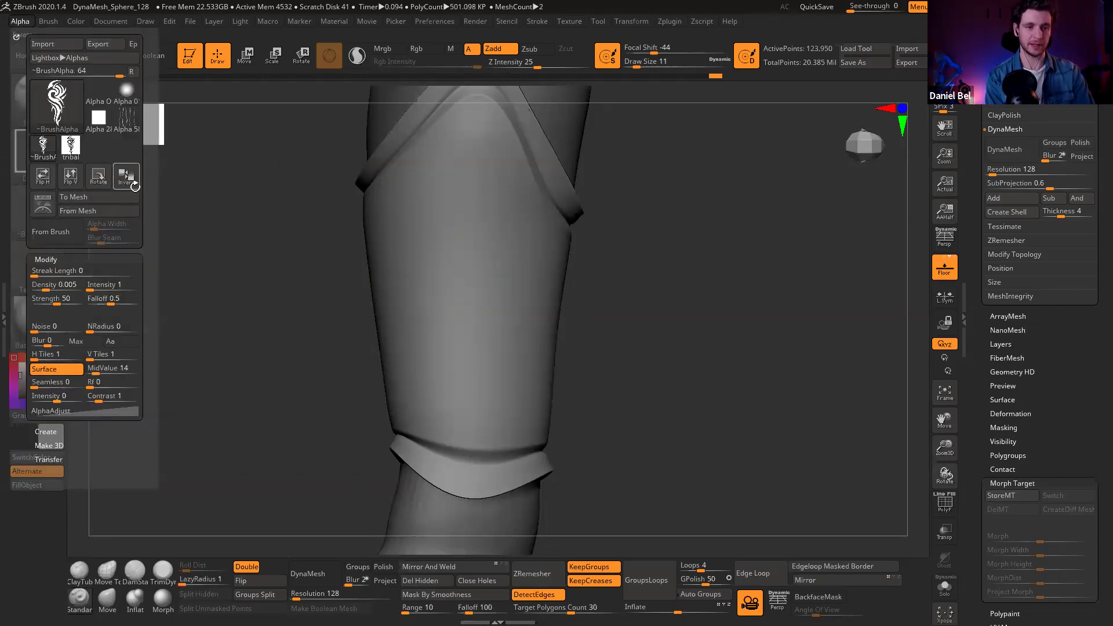
pyautogui.keyDown('ctrl'); pyautogui.moveTo(456, 293); pyautogui.dragTo(466, 137); pyautogui.keyUp('ctrl')
pyautogui.hotkey('ctrl', 'z')
pyautogui.keyDown('ctrl'); pyautogui.moveTo(466, 281); pyautogui.dragTo(473, 162); pyautogui.keyUp('ctrl')
pyautogui.hotkey('ctrl', 'z')
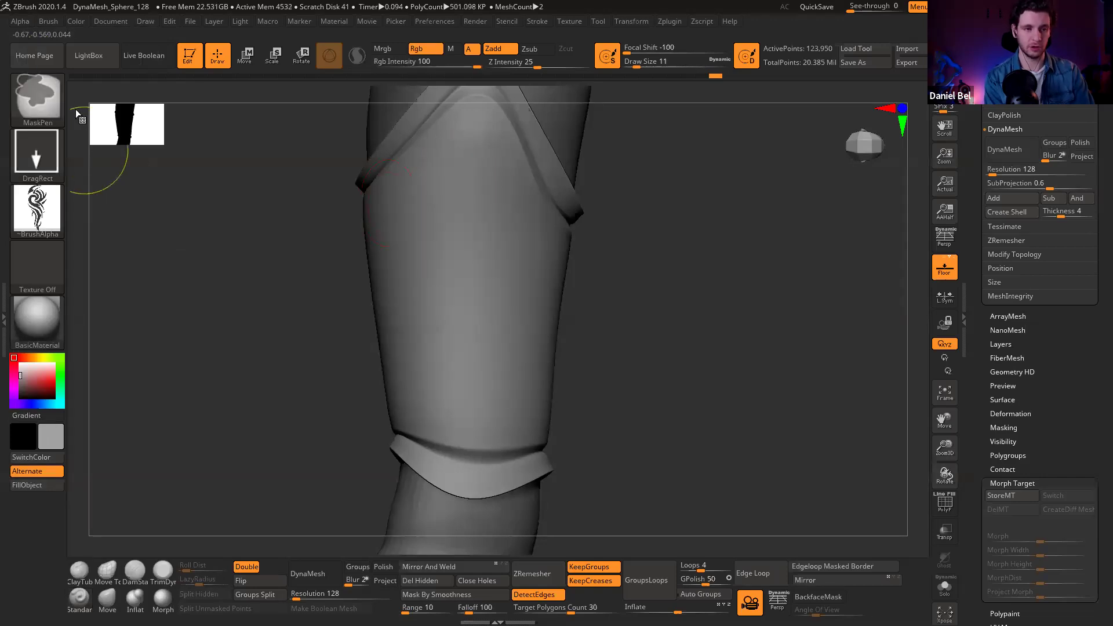
# Step: Invert the MaskPen's tribal alpha and test it as a mask on the front panel
pyautogui.click(21, 23)
pyautogui.click(126, 177)
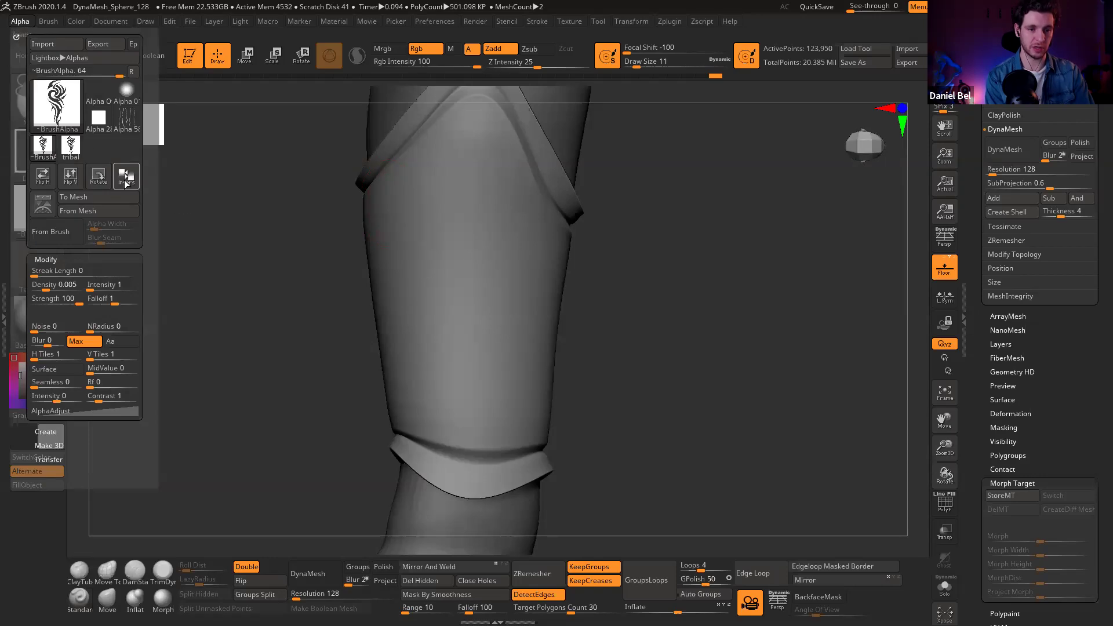
pyautogui.keyDown('ctrl'); pyautogui.moveTo(481, 292); pyautogui.dragTo(490, 145); pyautogui.keyUp('ctrl')
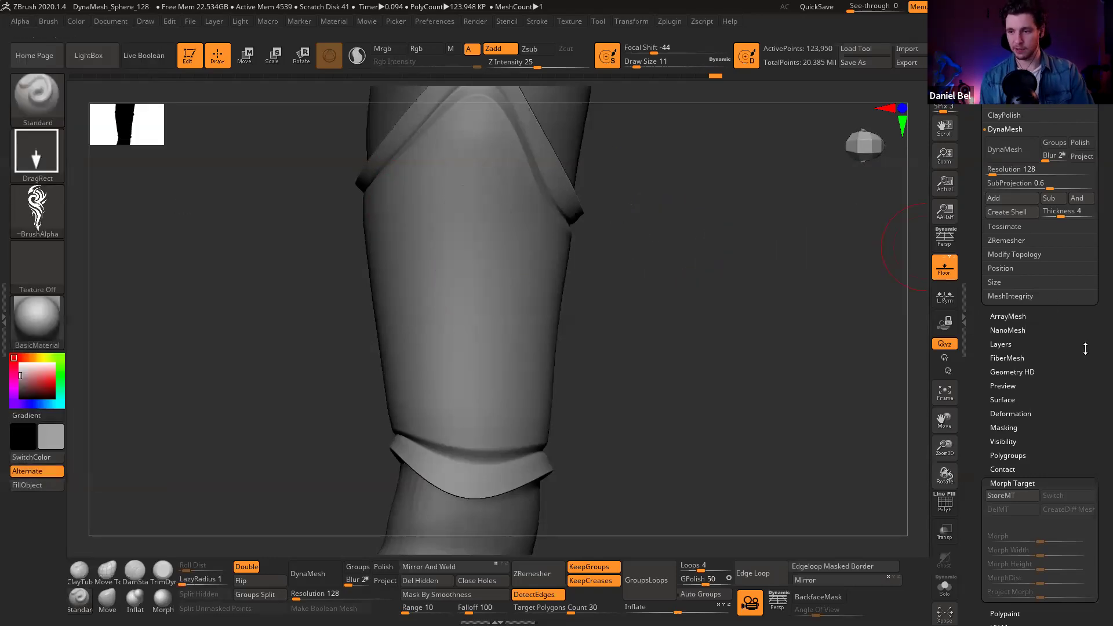
# Step: Return the bracer to subdivision level 3 and divide it to level 4
pyautogui.press('d')
pyautogui.moveTo(1079, 404); pyautogui.dragTo(1055, 476)
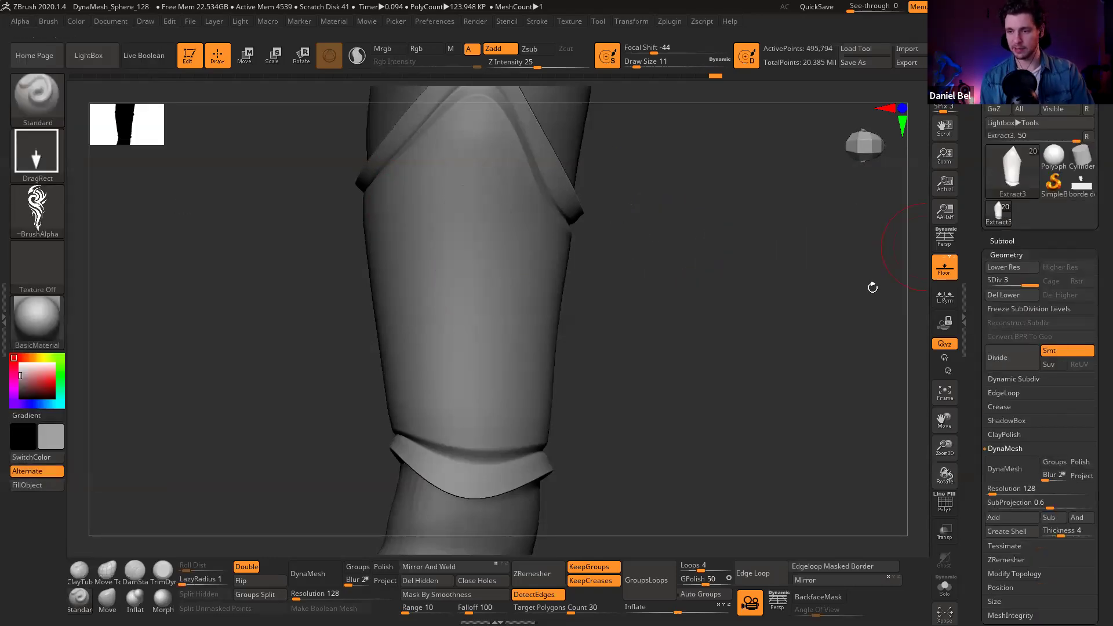
pyautogui.hotkey('ctrl', 'd')
# Step: Test-mask the tribal pattern on the denser panel, check it from the sides and clear the mask
pyautogui.keyDown('ctrl'); pyautogui.moveTo(487, 295); pyautogui.dragTo(491, 147); pyautogui.keyUp('ctrl')
pyautogui.moveTo(627, 233)
pyautogui.mouseDown()
pyautogui.moveTo(676, 283)
pyautogui.moveTo(783, 298)
pyautogui.moveTo(687, 300)
pyautogui.moveTo(665, 343)
pyautogui.moveTo(771, 319)
pyautogui.moveTo(674, 340)
pyautogui.moveTo(720, 334)
pyautogui.moveTo(701, 347)
pyautogui.moveTo(684, 339)
pyautogui.mouseUp()
pyautogui.moveTo(434, 328)
pyautogui.keyDown('ctrl'); pyautogui.mouseDown()
pyautogui.moveTo(439, 129)
pyautogui.moveTo(441, 169)
pyautogui.mouseUp(); pyautogui.keyUp('ctrl')
pyautogui.moveTo(691, 365)
pyautogui.mouseDown()
pyautogui.moveTo(580, 363)
pyautogui.moveTo(566, 351)
pyautogui.mouseUp()
pyautogui.moveTo(631, 335); pyautogui.dragTo(641, 323)
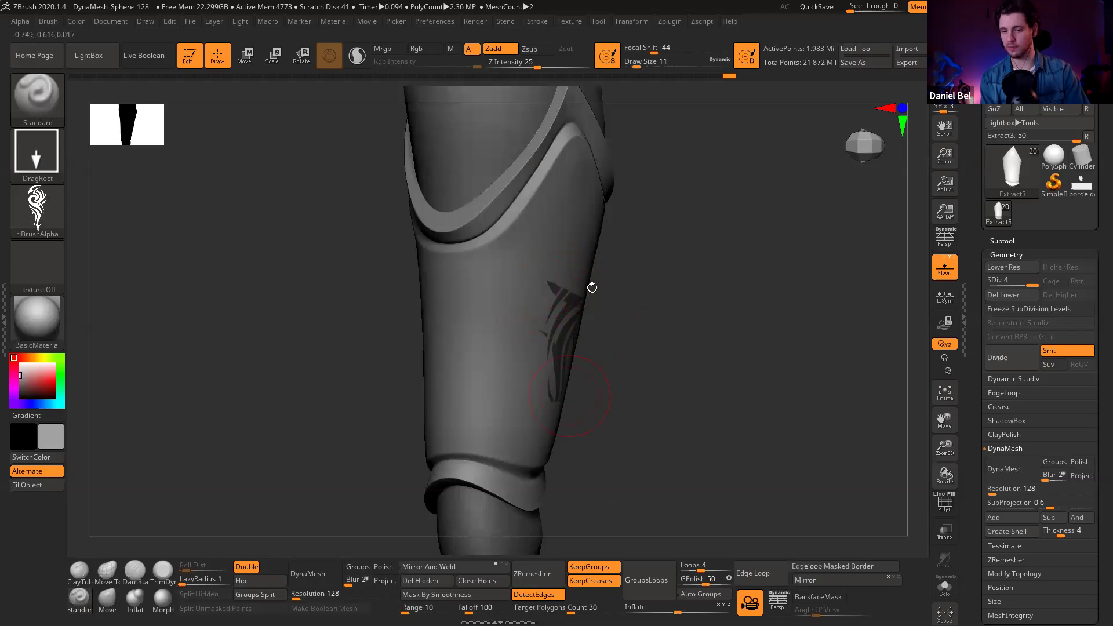
pyautogui.moveTo(665, 314)
pyautogui.mouseDown()
pyautogui.moveTo(716, 335)
pyautogui.moveTo(644, 342)
pyautogui.moveTo(674, 345)
pyautogui.mouseUp()
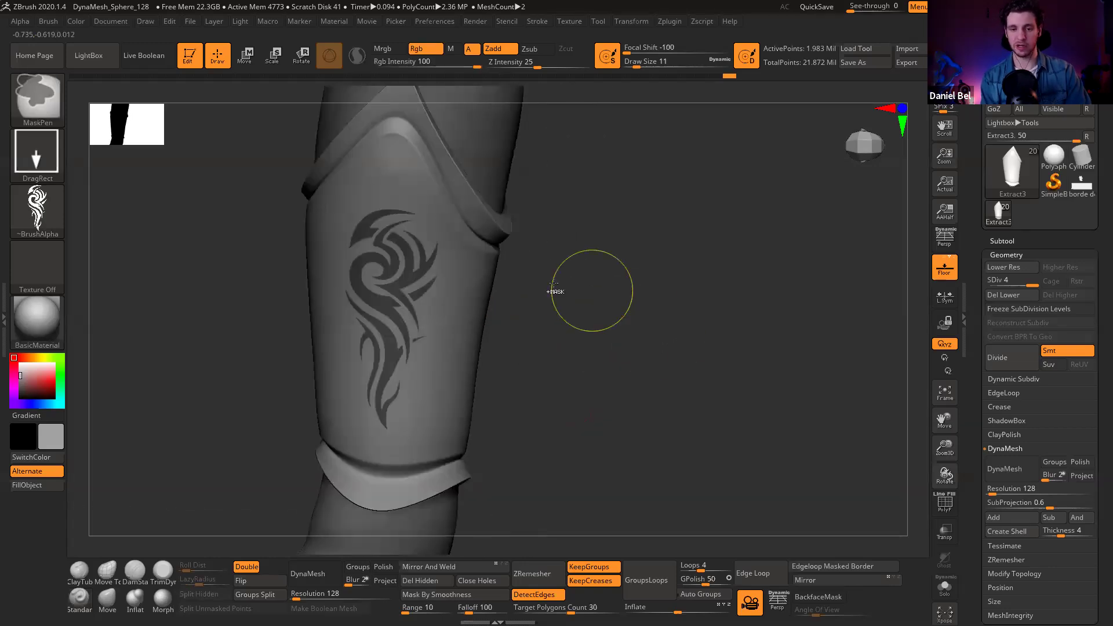
pyautogui.keyDown('ctrl'); pyautogui.moveTo(555, 290); pyautogui.dragTo(572, 344); pyautogui.keyUp('ctrl')
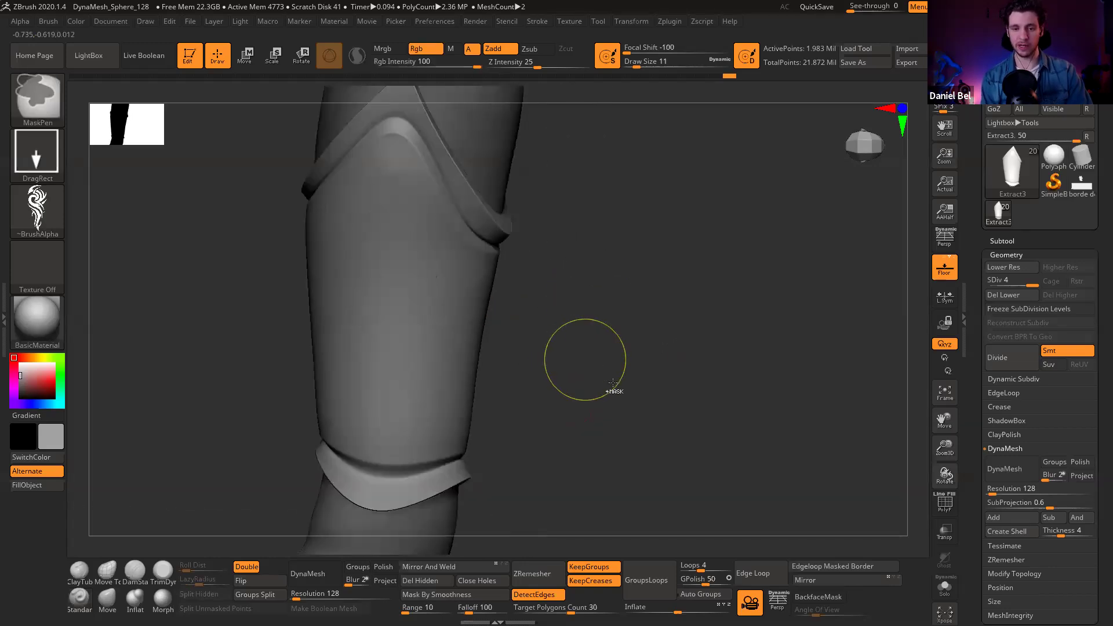
# Step: Test the tribal mask with BackfaceMask on, clear the mask and turn BackfaceMask off again
pyautogui.click(812, 599)
pyautogui.keyDown('ctrl'); pyautogui.moveTo(380, 297); pyautogui.dragTo(404, 141); pyautogui.keyUp('ctrl')
pyautogui.moveTo(690, 316); pyautogui.dragTo(654, 318)
pyautogui.keyDown('ctrl'); pyautogui.moveTo(661, 328); pyautogui.dragTo(713, 400); pyautogui.keyUp('ctrl')
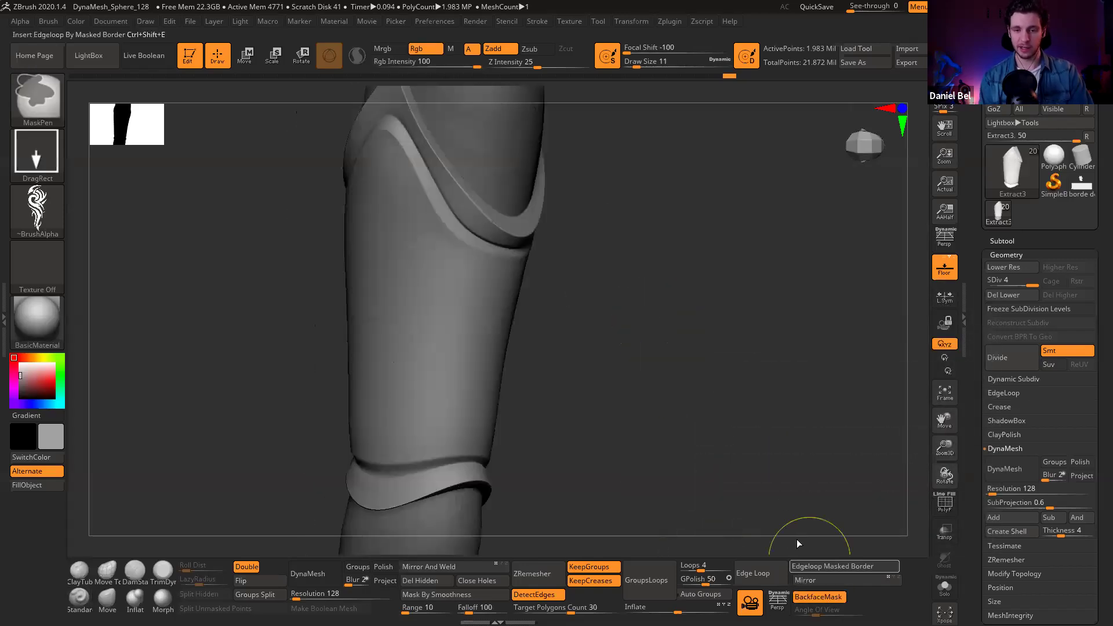
pyautogui.click(818, 597)
pyautogui.moveTo(646, 361); pyautogui.dragTo(624, 350)
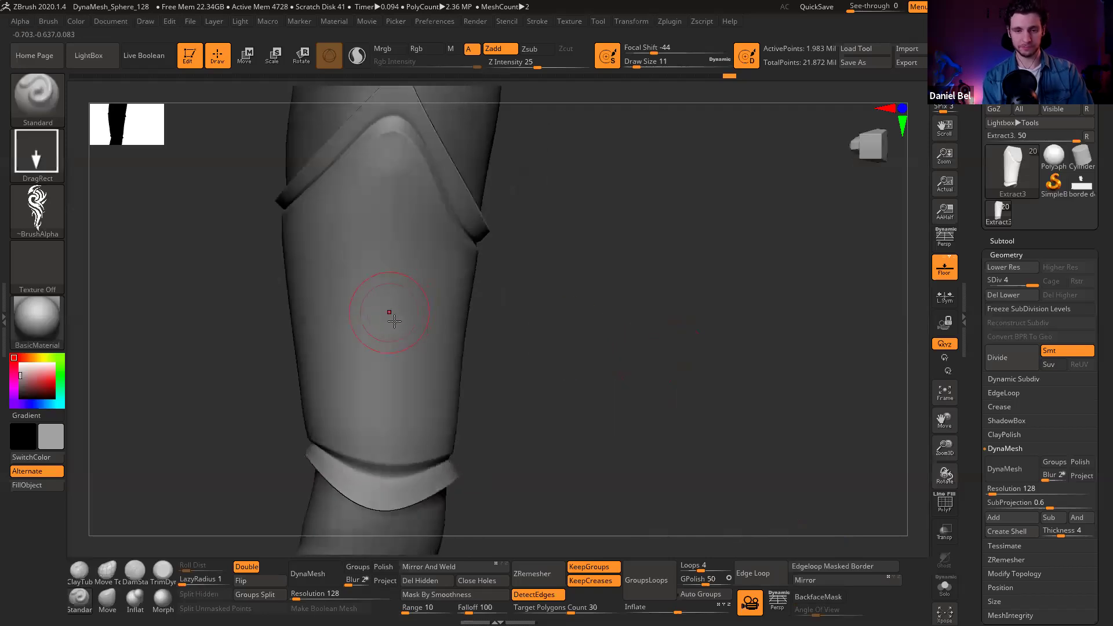
# Step: Test-place the tribal pattern on the panel as a stamp and as a mask, removing each attempt
pyautogui.moveTo(400, 172); pyautogui.dragTo(409, 130)
pyautogui.hotkey('ctrl', 'z')
pyautogui.keyDown('ctrl'); pyautogui.moveTo(388, 328); pyautogui.dragTo(393, 144); pyautogui.keyUp('ctrl')
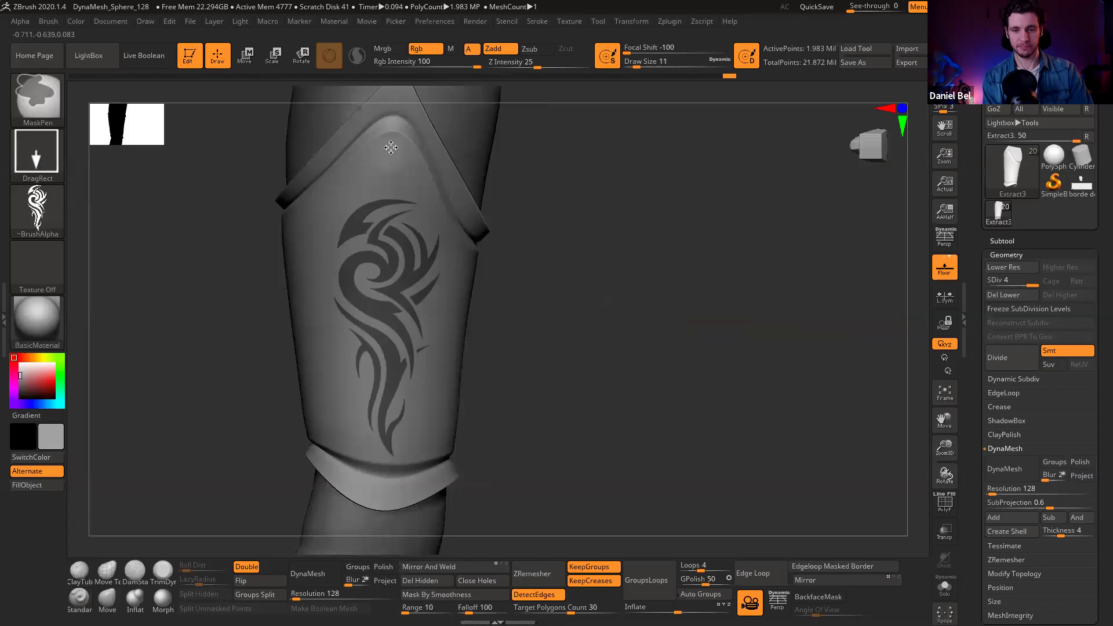
pyautogui.moveTo(613, 311); pyautogui.dragTo(519, 298)
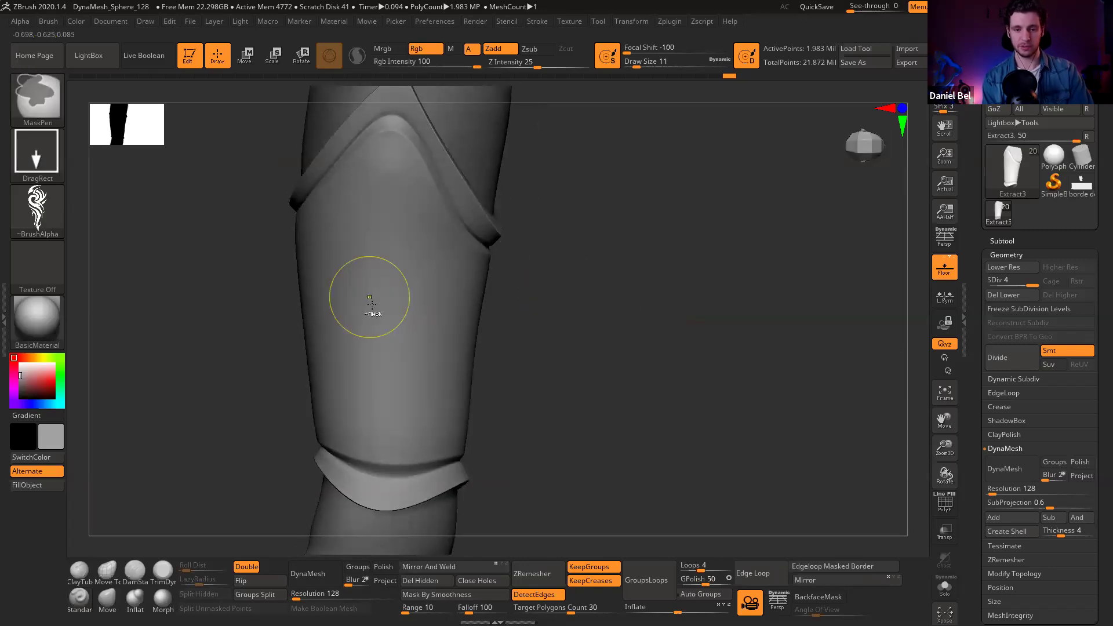
pyautogui.keyDown('ctrl'); pyautogui.moveTo(362, 140); pyautogui.dragTo(405, 187); pyautogui.keyUp('ctrl')
pyautogui.hotkey('ctrl', 'z')
# Step: Mask the tribal pattern large and upright over the bracer's front panel
pyautogui.keyDown('ctrl'); pyautogui.moveTo(385, 299); pyautogui.dragTo(386, 137); pyautogui.keyUp('ctrl')
pyautogui.keyDown('ctrl'); pyautogui.moveTo(374, 327); pyautogui.dragTo(387, 127); pyautogui.keyUp('ctrl')
pyautogui.moveTo(686, 355)
pyautogui.mouseDown()
pyautogui.moveTo(698, 365)
pyautogui.moveTo(684, 354)
pyautogui.mouseUp()
pyautogui.moveTo(691, 431)
pyautogui.mouseDown()
pyautogui.moveTo(587, 418)
pyautogui.moveTo(666, 405)
pyautogui.moveTo(673, 423)
pyautogui.mouseUp()
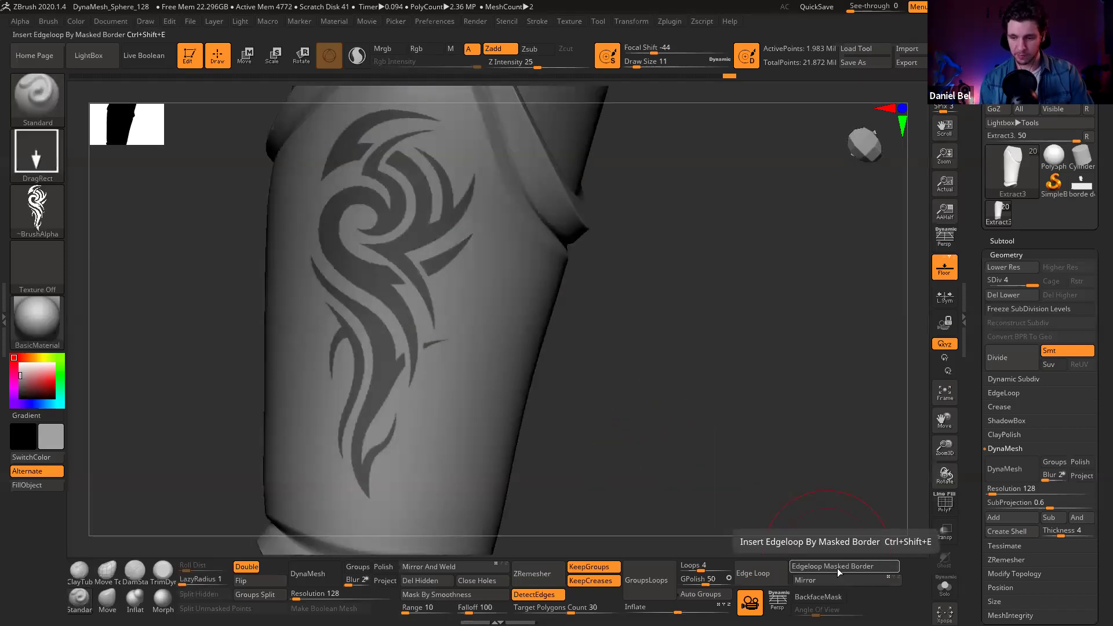
# Step: Delete the bracer's lower subdivision levels and insert an edge loop along the masked pattern's border
pyautogui.click(836, 569)
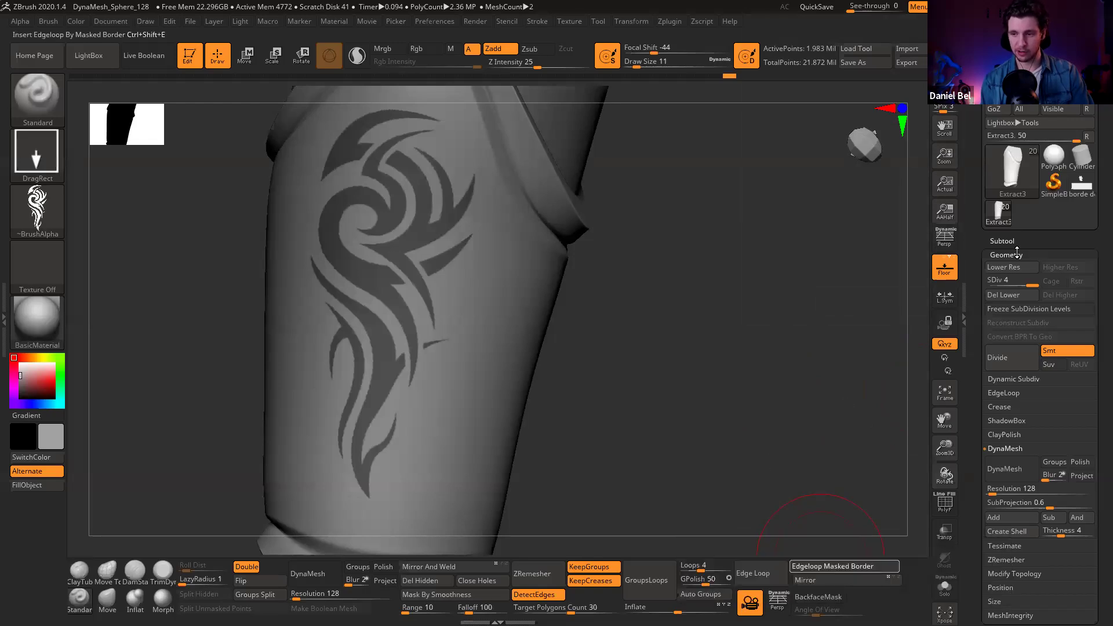
pyautogui.click(1026, 295)
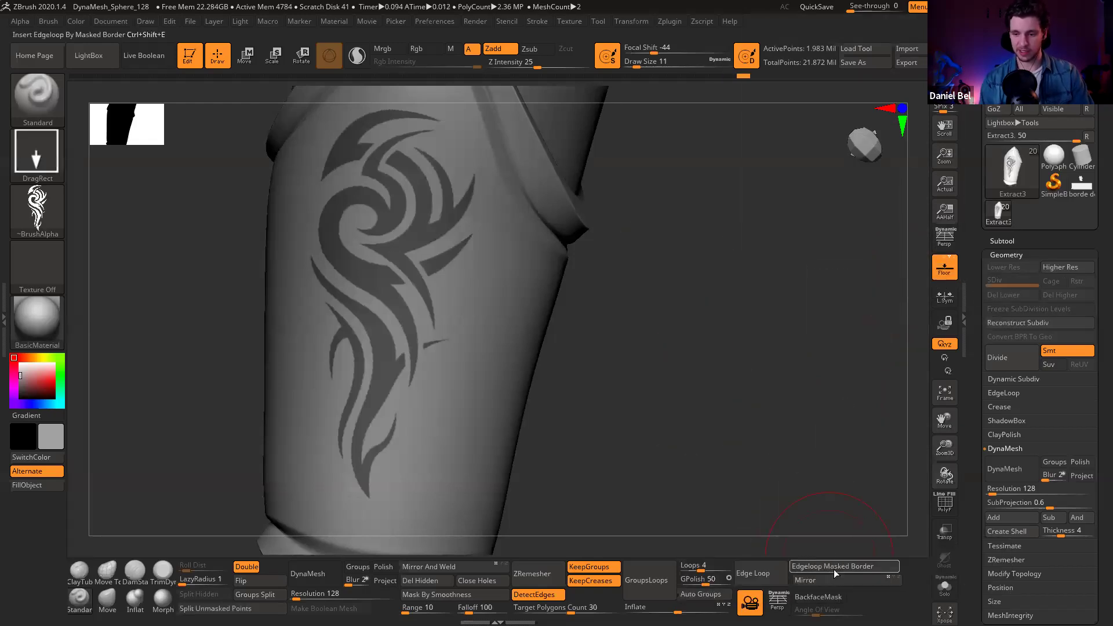
pyautogui.hotkey('shift', 'f')
pyautogui.hotkey('shift', 'f')
# Step: Clear the mask and display the polyframe to inspect the tribal pattern's polygroup
pyautogui.keyDown('ctrl'); pyautogui.moveTo(660, 318); pyautogui.dragTo(680, 412); pyautogui.keyUp('ctrl')
pyautogui.hotkey('shift', 'f')
pyautogui.keyDown('shift'); pyautogui.moveTo(423, 271); pyautogui.dragTo(571, 327, button='right'); pyautogui.keyUp('shift')
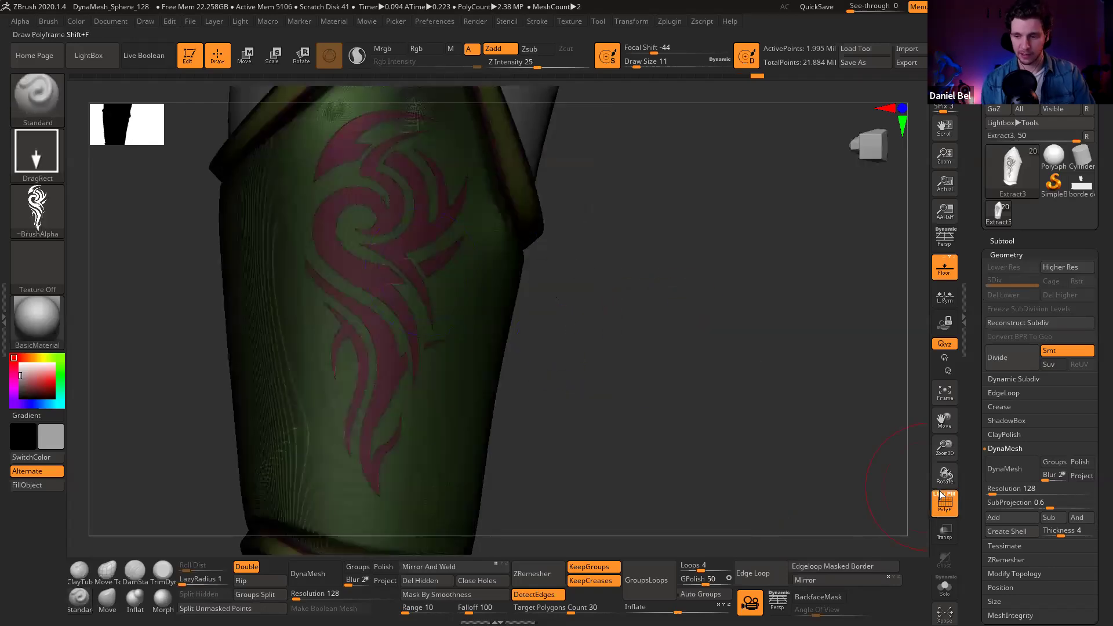
pyautogui.click(942, 499)
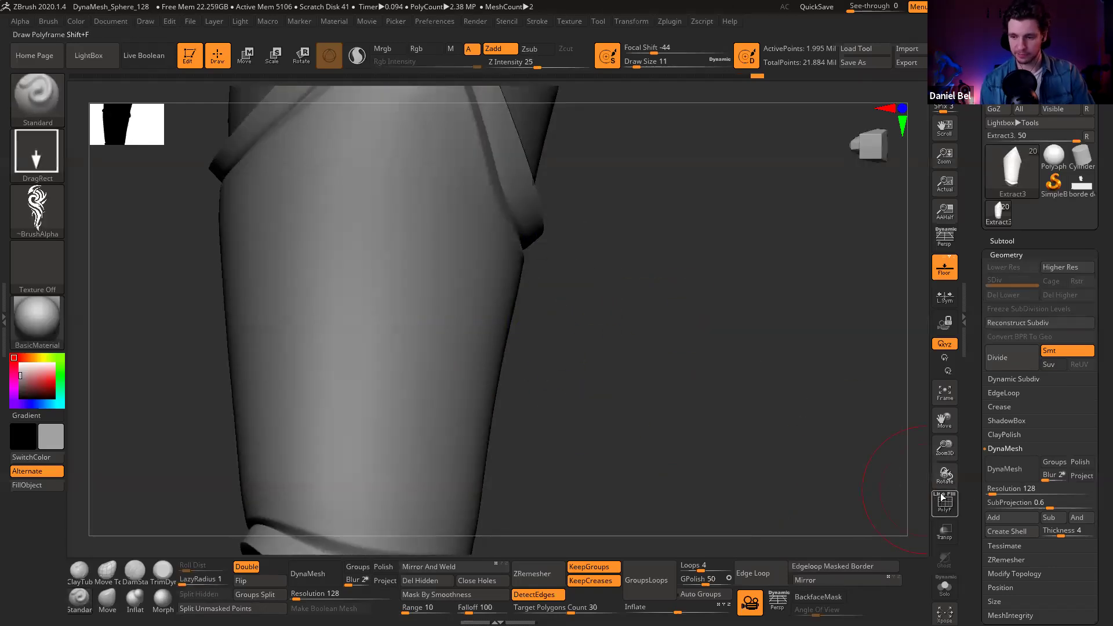
pyautogui.hotkey('shift', 'f')
pyautogui.moveTo(464, 288)
pyautogui.mouseDown(button='right')
pyautogui.moveTo(576, 329)
pyautogui.moveTo(627, 296)
pyautogui.moveTo(663, 355)
pyautogui.moveTo(559, 336)
pyautogui.moveTo(485, 269)
pyautogui.moveTo(458, 292)
pyautogui.mouseUp(button='right')
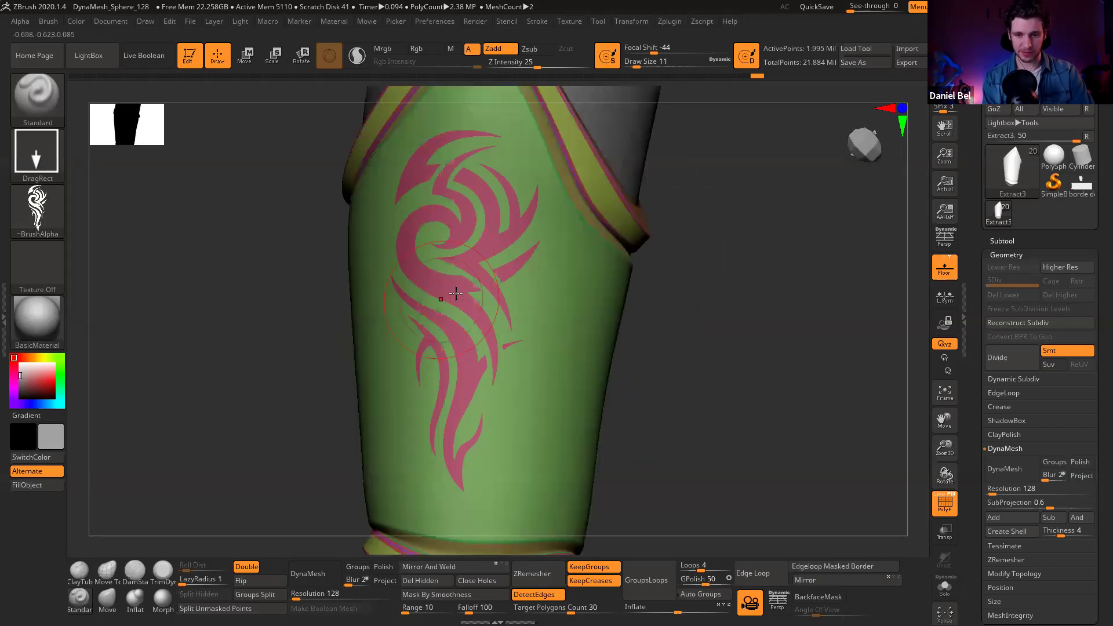
# Step: Isolate the tribal polygroup by masking, hide the polyframe and invert the mask so it covers only the pattern
pyautogui.press('r')
pyautogui.press('q')
pyautogui.moveTo(753, 382)
pyautogui.mouseDown(button='right')
pyautogui.moveTo(767, 381)
pyautogui.moveTo(759, 381)
pyautogui.mouseUp(button='right')
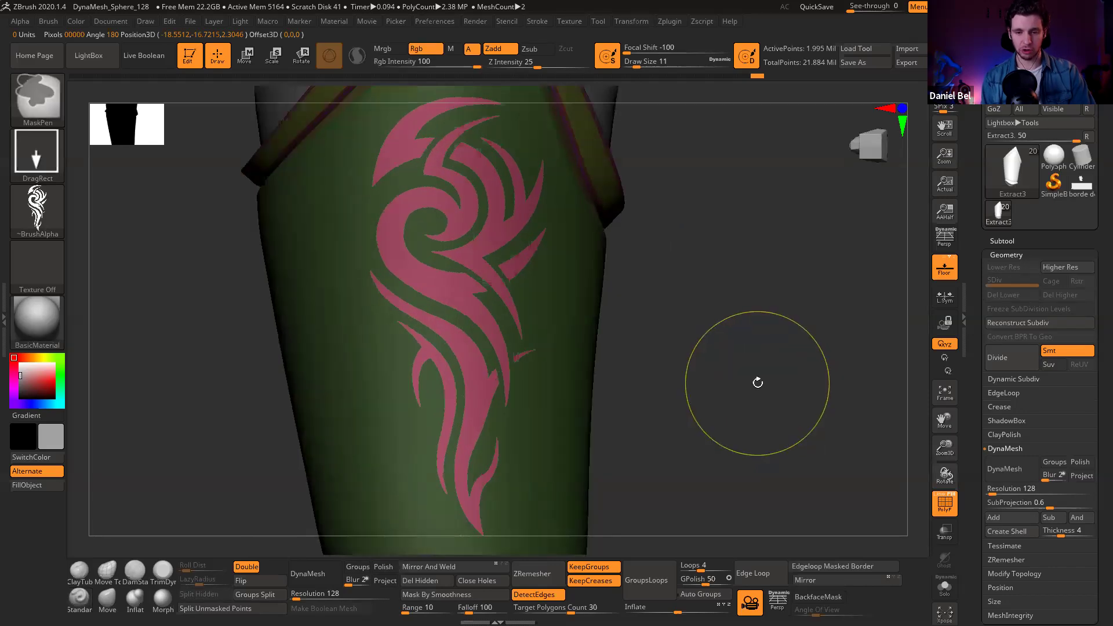
pyautogui.hotkey('shift', 'f')
pyautogui.keyDown('ctrl'); pyautogui.click(759, 381); pyautogui.keyUp('ctrl')
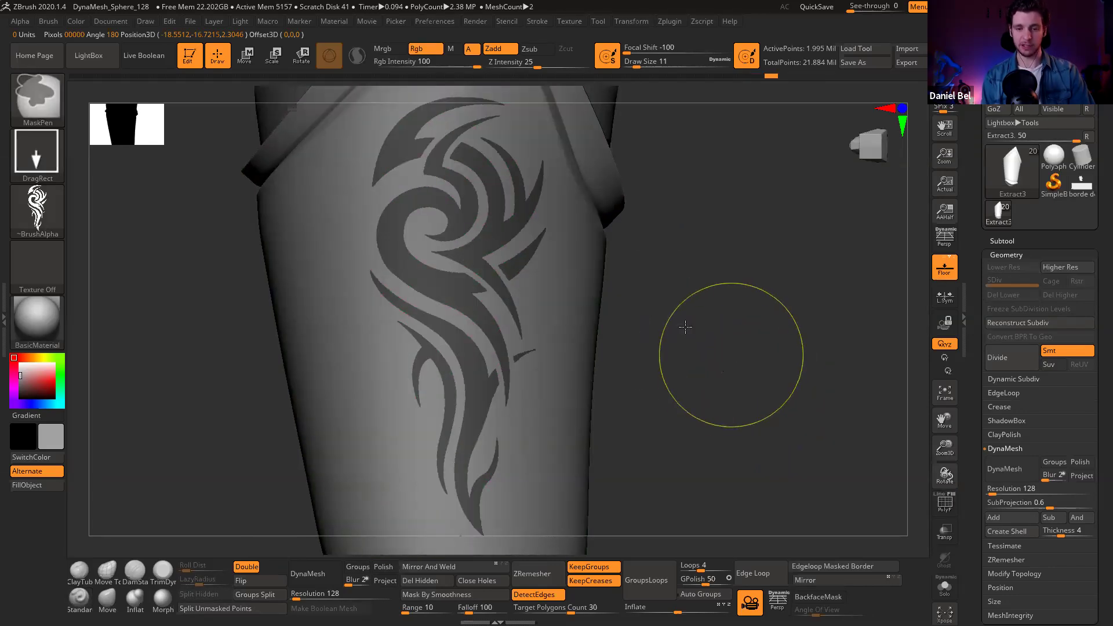
# Step: Set the brush size to 3, soften the tribal pattern's mask and invert it so only the pattern stays free
pyautogui.write('s3')
pyautogui.press('Return')
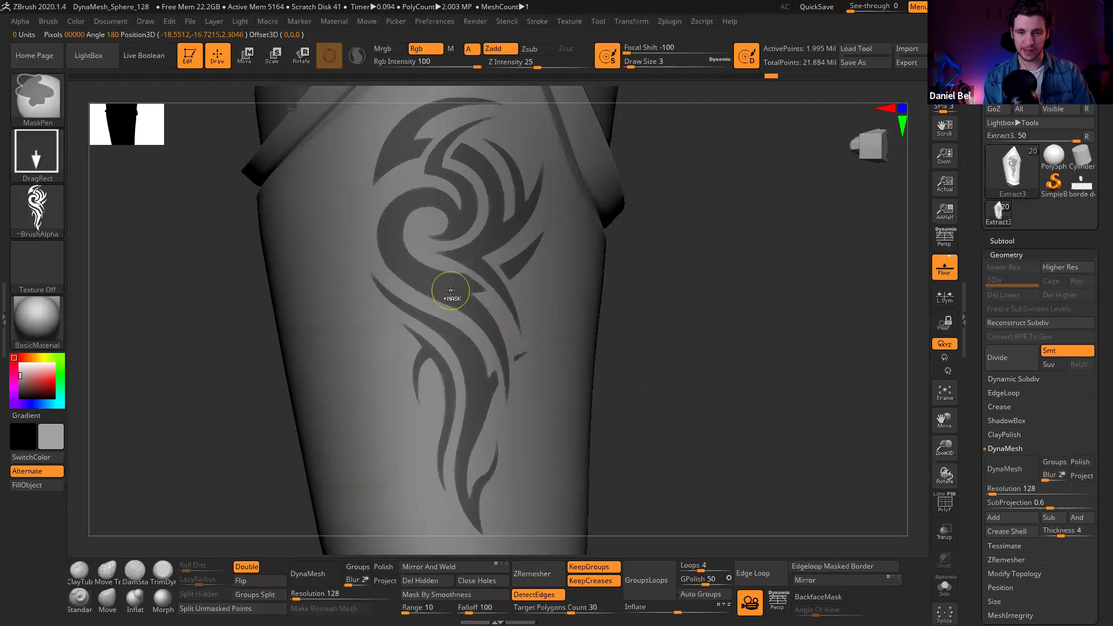
pyautogui.keyDown('ctrl'); pyautogui.click(450, 289); pyautogui.keyUp('ctrl')
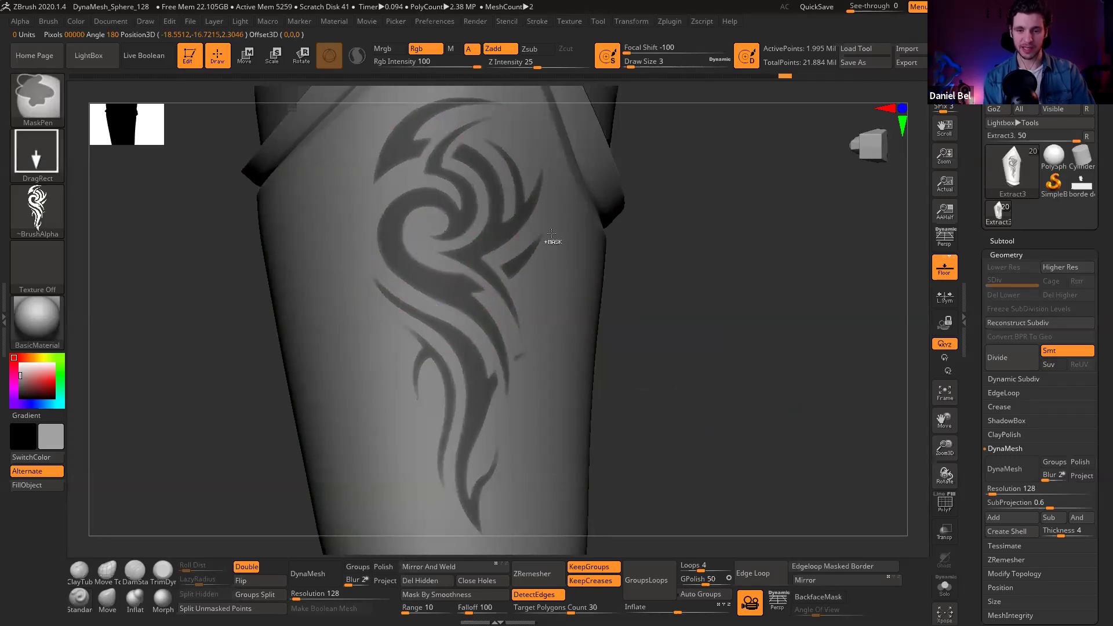
pyautogui.press('ctrl')
pyautogui.keyDown('ctrl'); pyautogui.click(710, 347); pyautogui.keyUp('ctrl')
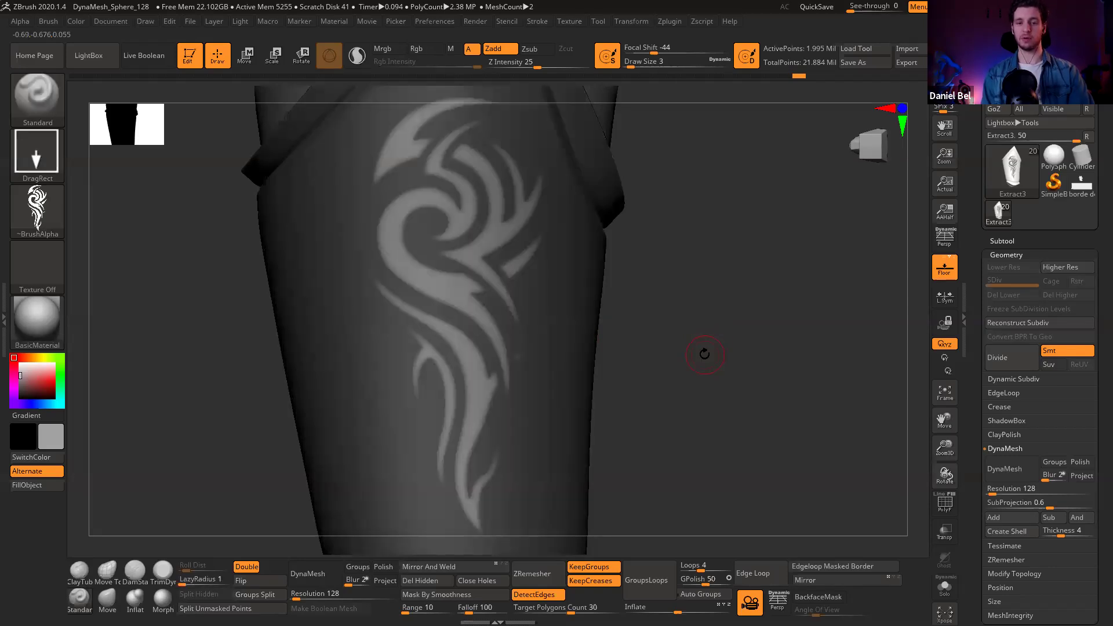
# Step: Move the unmasked tribal pattern slightly along the panel's depth axis to form a relief
pyautogui.press('w')
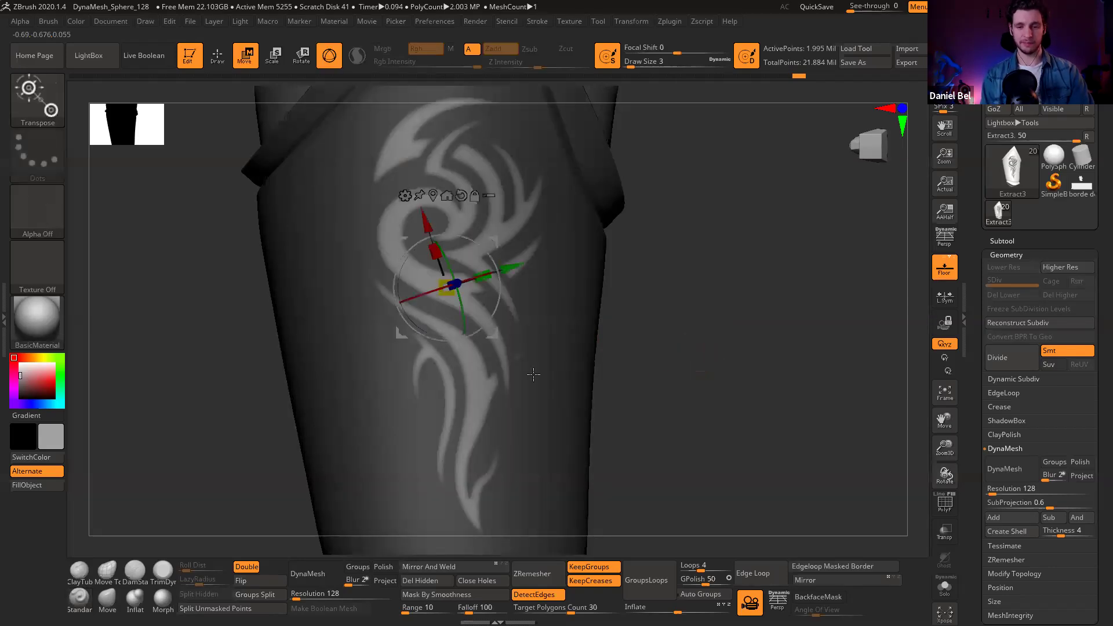
pyautogui.click(471, 350)
pyautogui.moveTo(727, 316); pyautogui.dragTo(523, 346)
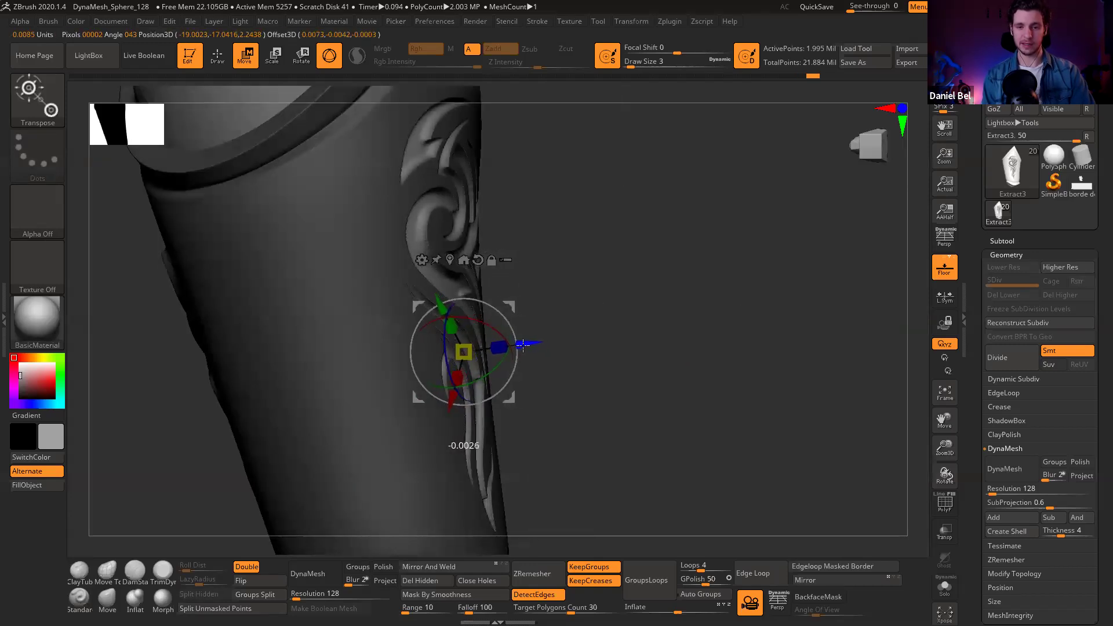
pyautogui.moveTo(632, 328); pyautogui.dragTo(733, 360)
pyautogui.keyDown('ctrl'); pyautogui.moveTo(730, 345); pyautogui.dragTo(710, 327, button='right'); pyautogui.keyUp('ctrl')
# Step: Clear the mask from the bracer around the tribal relief and set the brush size to 27
pyautogui.press('q')
pyautogui.press('s')
pyautogui.moveTo(454, 257); pyautogui.dragTo(468, 255)
pyautogui.press('shift')
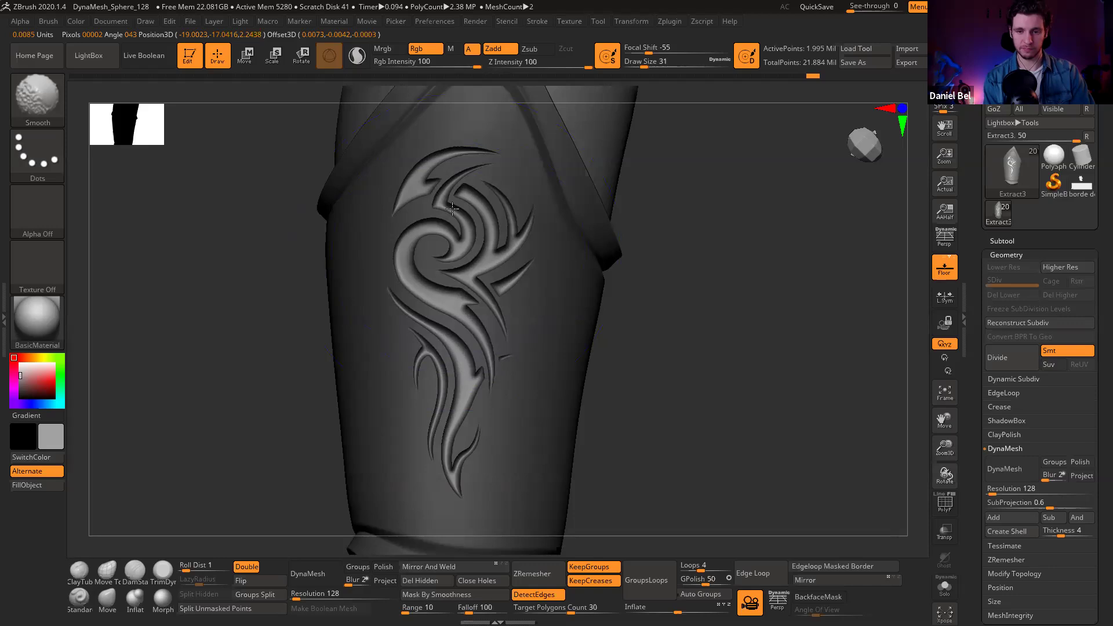
pyautogui.moveTo(708, 311)
pyautogui.mouseDown()
pyautogui.moveTo(740, 351)
pyautogui.moveTo(738, 402)
pyautogui.moveTo(708, 337)
pyautogui.moveTo(763, 338)
pyautogui.moveTo(735, 301)
pyautogui.moveTo(539, 273)
pyautogui.mouseUp()
pyautogui.moveTo(550, 298); pyautogui.dragTo(467, 243, button='right')
pyautogui.hotkey('ctrl', 'i')
pyautogui.moveTo(539, 269); pyautogui.dragTo(585, 291, button='right')
pyautogui.moveTo(585, 291)
pyautogui.mouseDown()
pyautogui.moveTo(644, 323)
pyautogui.moveTo(656, 301)
pyautogui.moveTo(709, 309)
pyautogui.mouseUp()
pyautogui.moveTo(639, 283)
pyautogui.mouseDown(button='right')
pyautogui.moveTo(619, 273)
pyautogui.moveTo(539, 296)
pyautogui.moveTo(537, 268)
pyautogui.moveTo(542, 291)
pyautogui.moveTo(482, 280)
pyautogui.mouseUp(button='right')
pyautogui.press('s')
pyautogui.click(542, 278)
# Step: Select the HistoryRecall brush and set its draw size to 13
pyautogui.press('b')
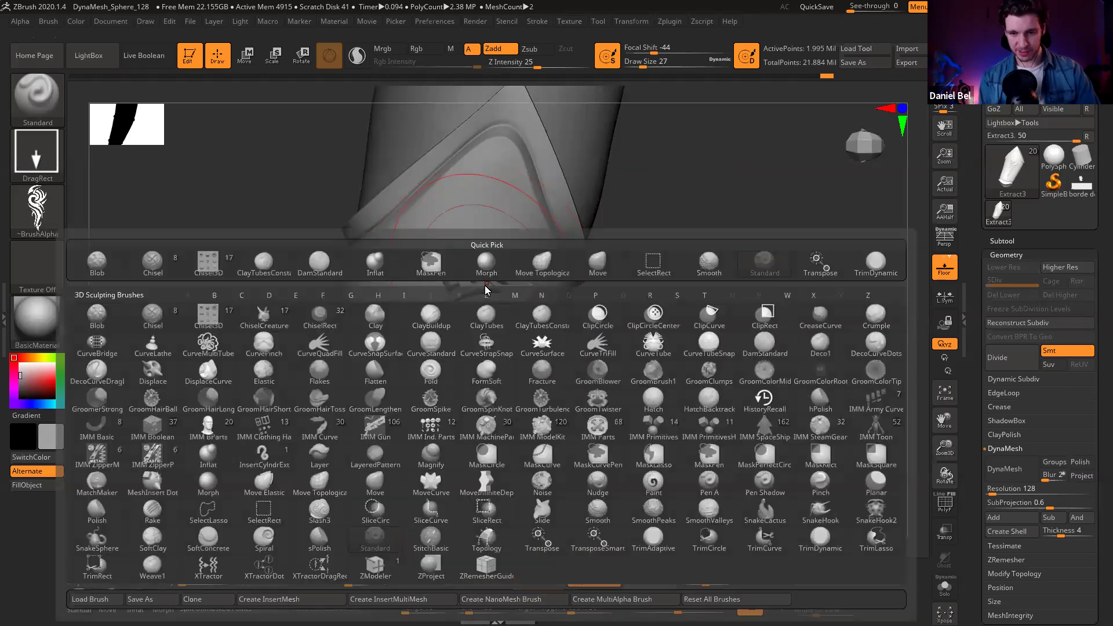
pyautogui.press('h')
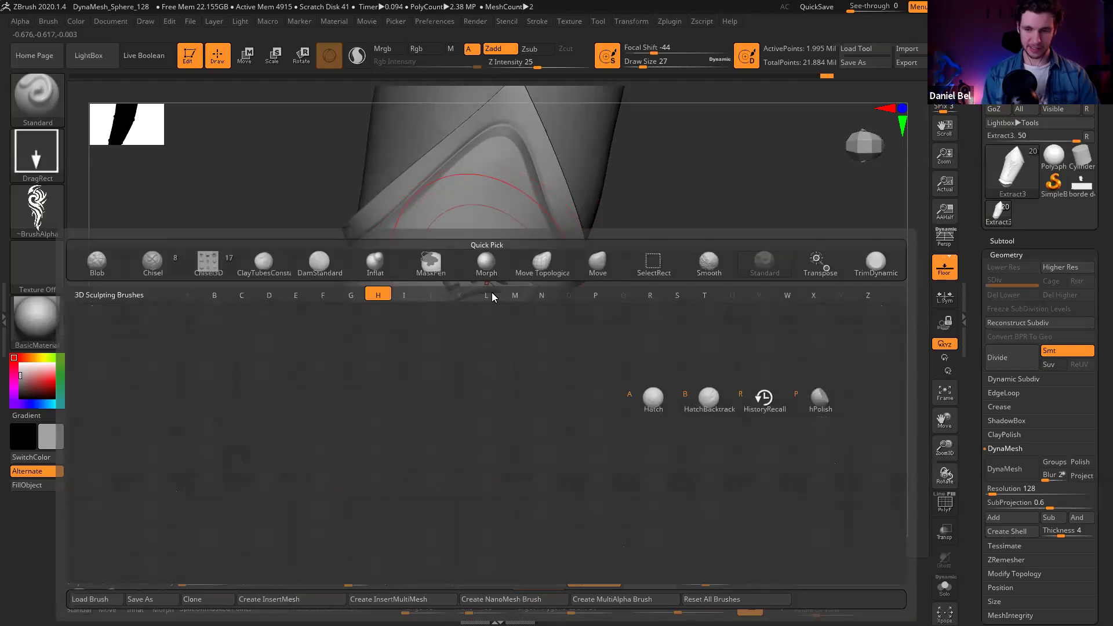
pyautogui.click(768, 406)
pyautogui.press('s')
pyautogui.moveTo(675, 318); pyautogui.dragTo(662, 313)
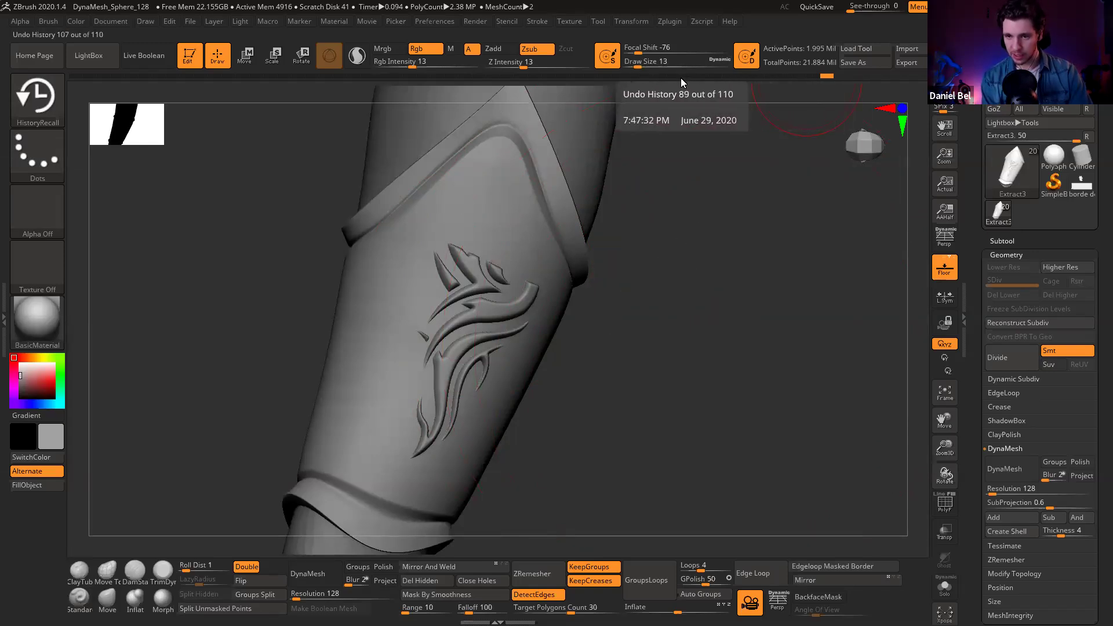
# Step: Mark the undo history state without the relief as the recall source and return to the latest state
pyautogui.click(752, 76)
pyautogui.moveTo(716, 182); pyautogui.dragTo(775, 187)
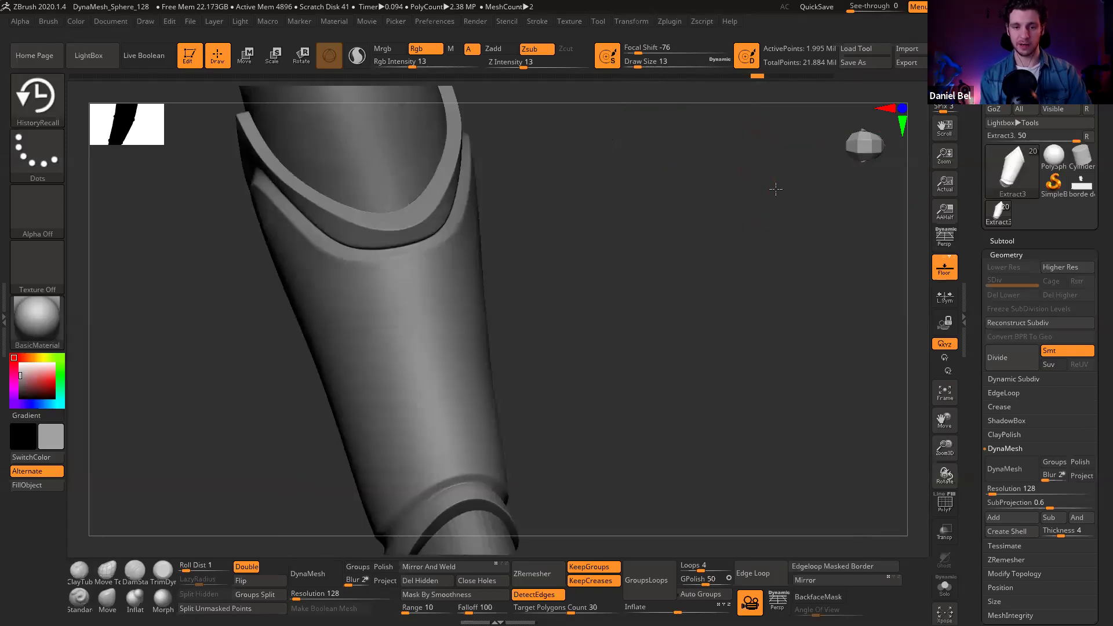
pyautogui.hotkey('shift', 'f')
pyautogui.moveTo(704, 223); pyautogui.dragTo(660, 226)
pyautogui.hotkey('shift', 'f')
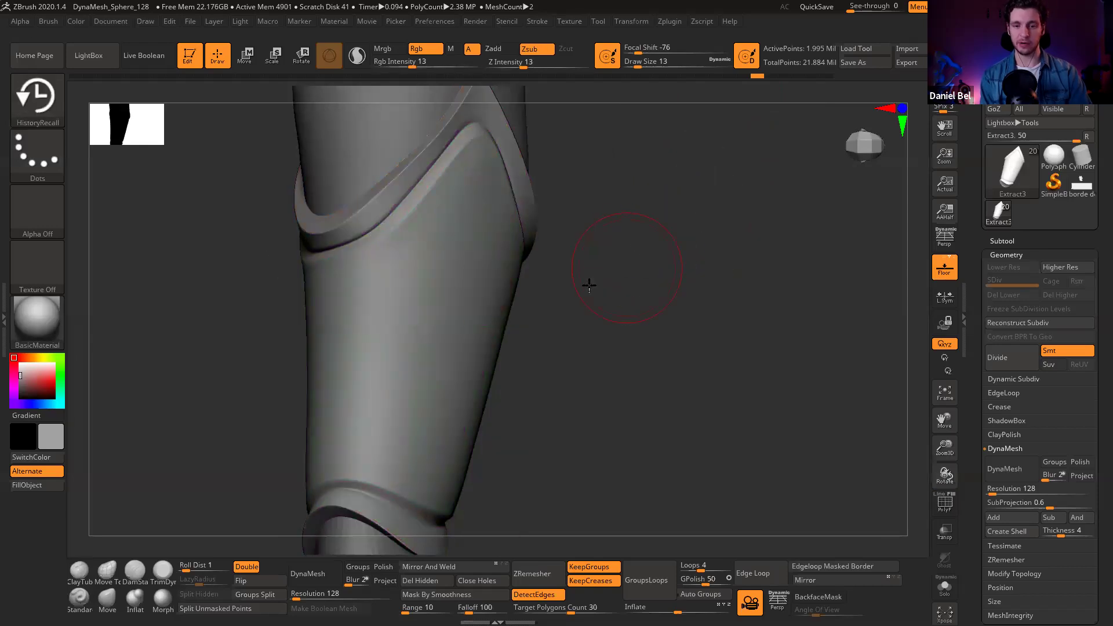
pyautogui.click(757, 77)
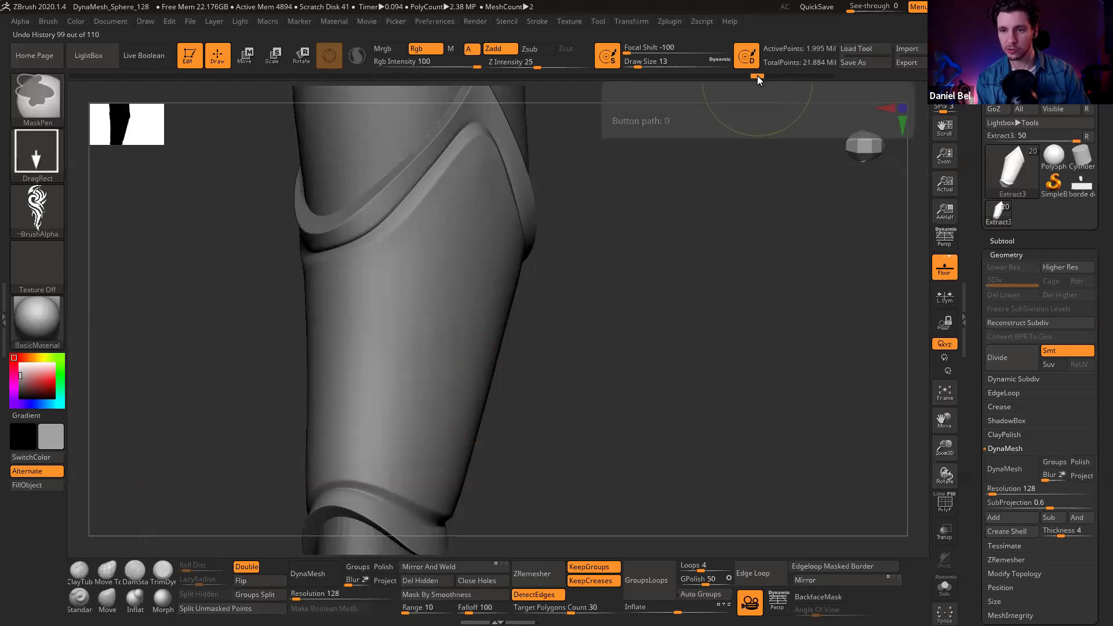
pyautogui.keyDown('ctrl'); pyautogui.click(757, 77); pyautogui.keyUp('ctrl')
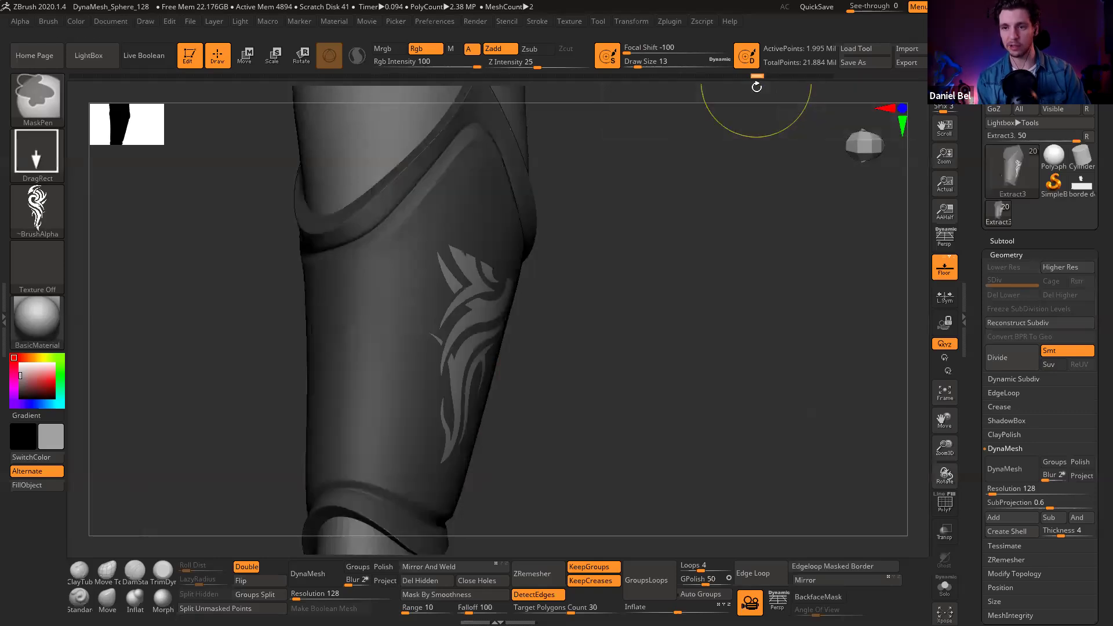
pyautogui.click(826, 76)
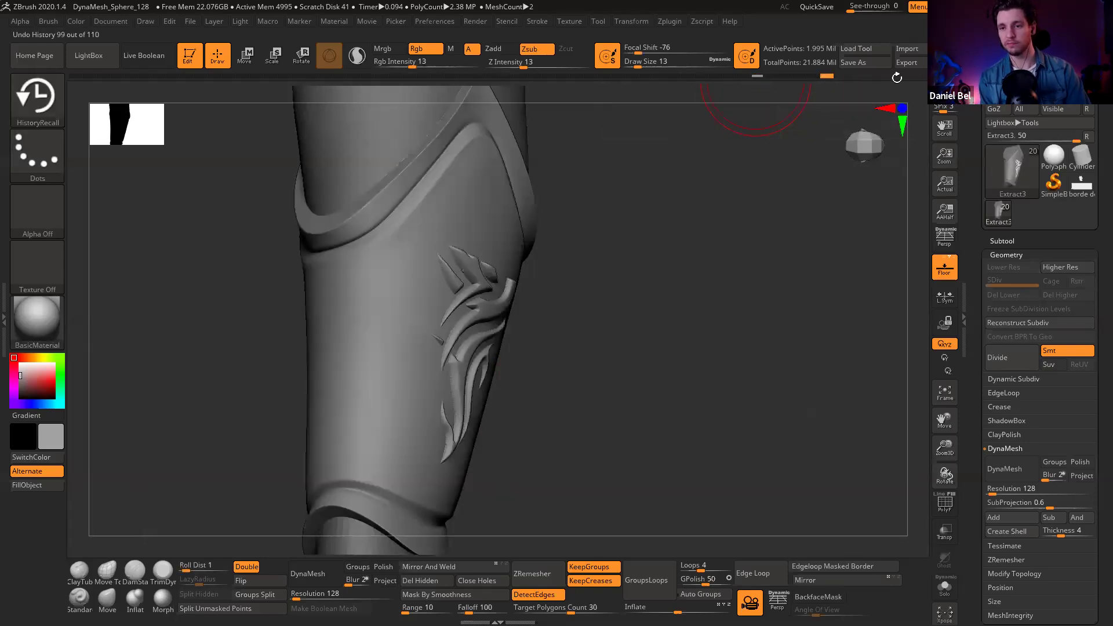
# Step: Brush over the tribal pattern on the bracer's side with HistoryRecall to restore the plain surface there
pyautogui.moveTo(691, 325); pyautogui.dragTo(711, 426)
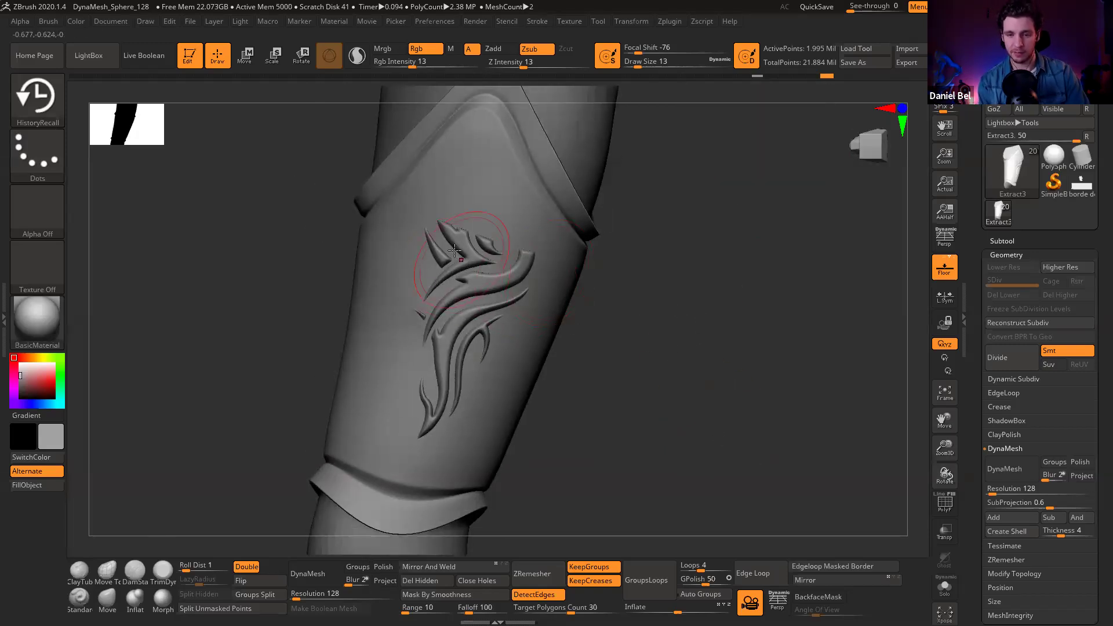
pyautogui.moveTo(455, 241)
pyautogui.keyDown('shift'); pyautogui.mouseDown()
pyautogui.moveTo(458, 290)
pyautogui.moveTo(473, 273)
pyautogui.moveTo(447, 232)
pyautogui.moveTo(513, 278)
pyautogui.moveTo(519, 297)
pyautogui.moveTo(500, 307)
pyautogui.mouseUp(); pyautogui.keyUp('shift')
pyautogui.moveTo(513, 304)
pyautogui.keyDown('shift'); pyautogui.mouseDown()
pyautogui.moveTo(484, 321)
pyautogui.moveTo(427, 294)
pyautogui.moveTo(444, 342)
pyautogui.moveTo(505, 313)
pyautogui.mouseUp(); pyautogui.keyUp('shift')
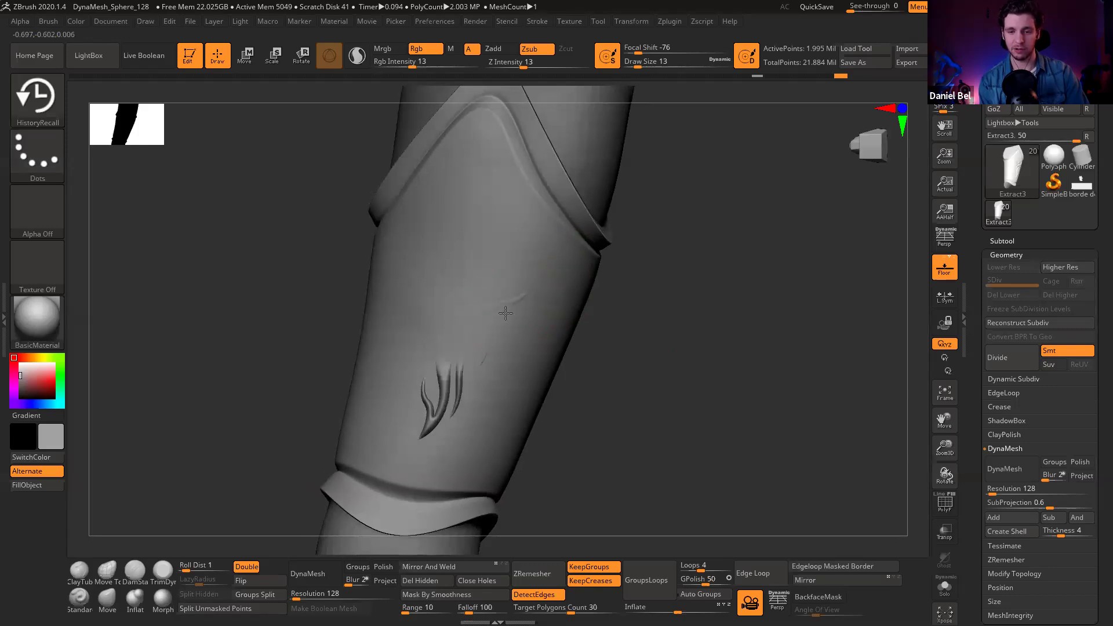
pyautogui.moveTo(446, 379)
pyautogui.keyDown('shift'); pyautogui.mouseDown()
pyautogui.moveTo(433, 410)
pyautogui.moveTo(510, 327)
pyautogui.mouseUp(); pyautogui.keyUp('shift')
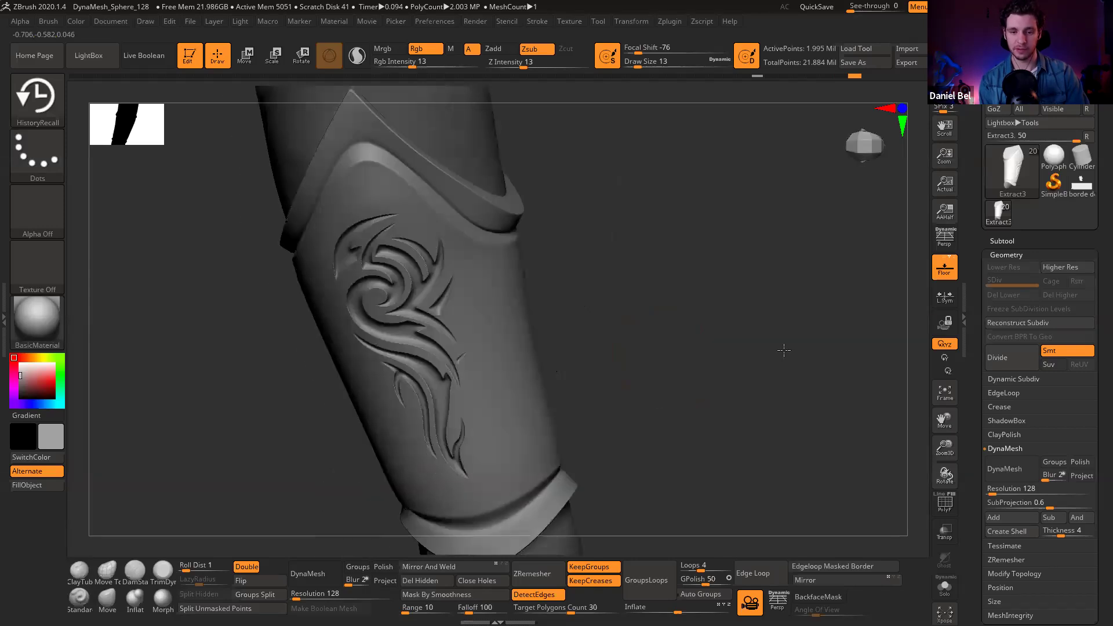
# Step: Add a new sculpting layer to the bracer
pyautogui.moveTo(783, 352); pyautogui.dragTo(743, 351)
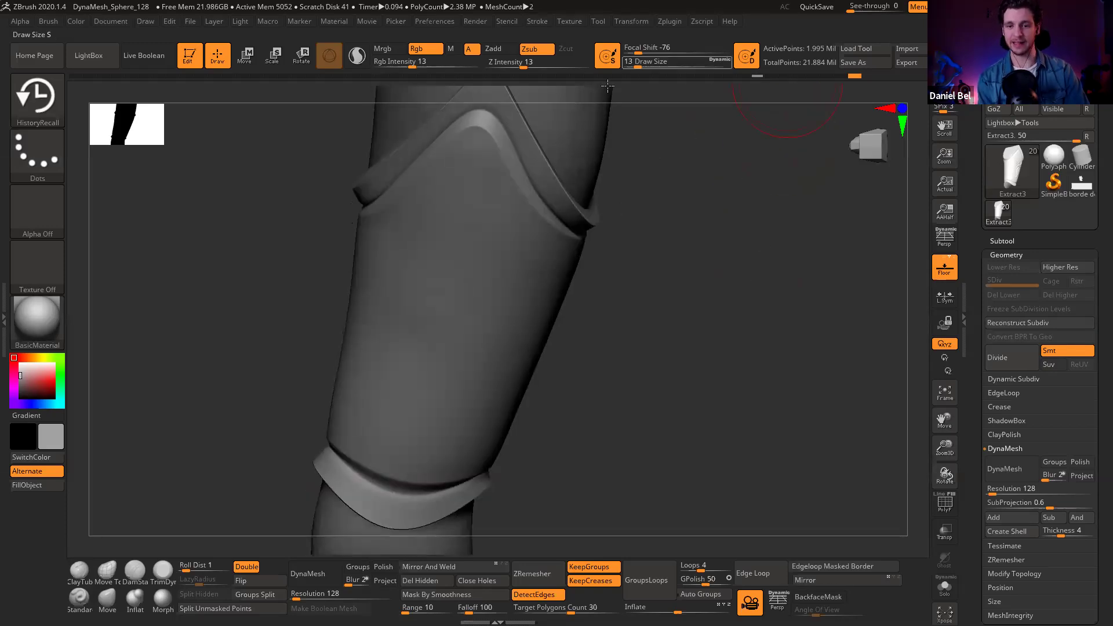
pyautogui.moveTo(646, 377); pyautogui.dragTo(667, 373)
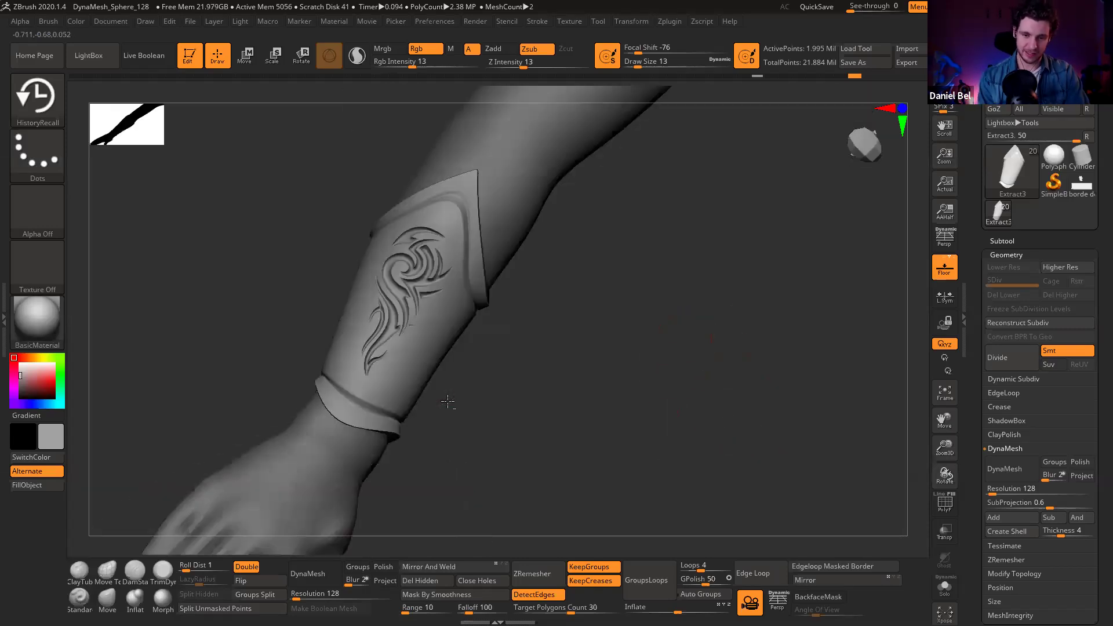
pyautogui.keyDown('ctrl'); pyautogui.moveTo(434, 362); pyautogui.dragTo(539, 274, button='right'); pyautogui.keyUp('ctrl')
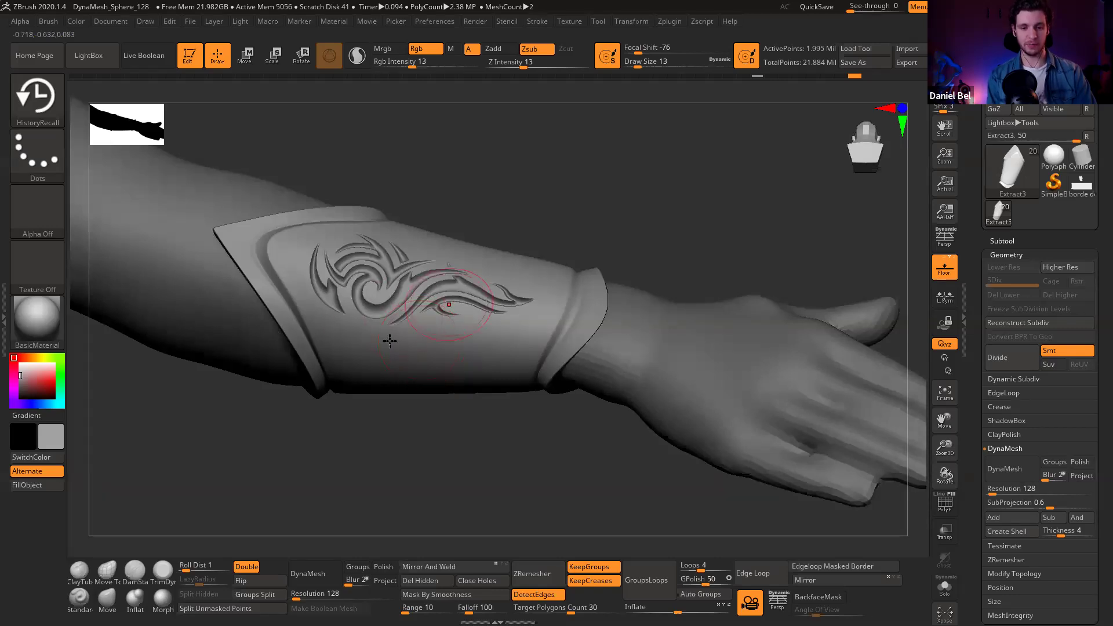
pyautogui.click(1031, 255)
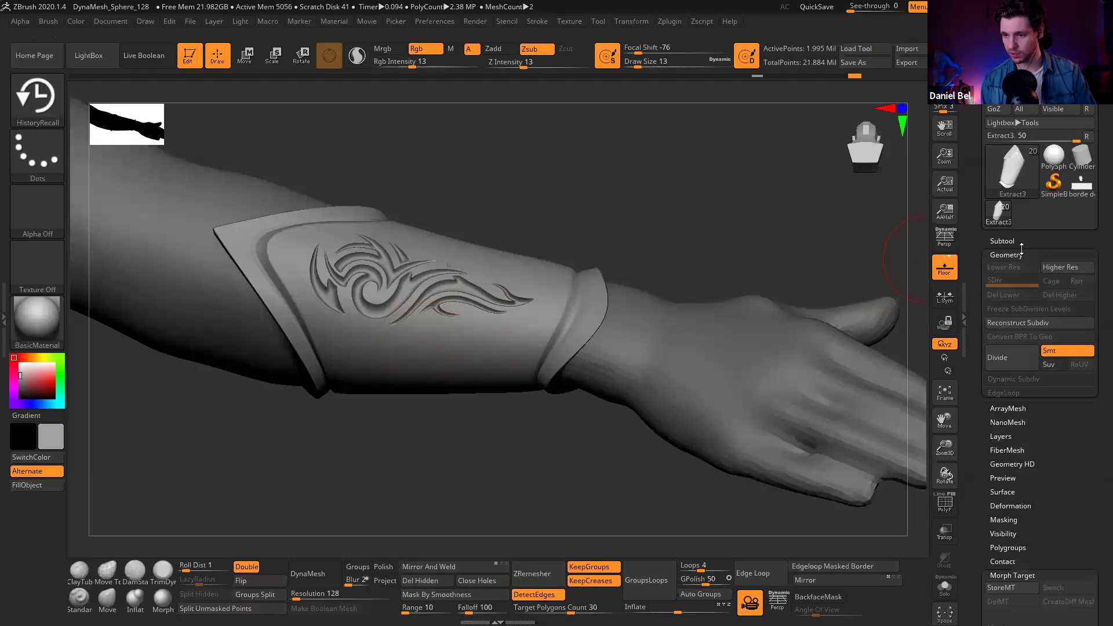
pyautogui.click(1006, 296)
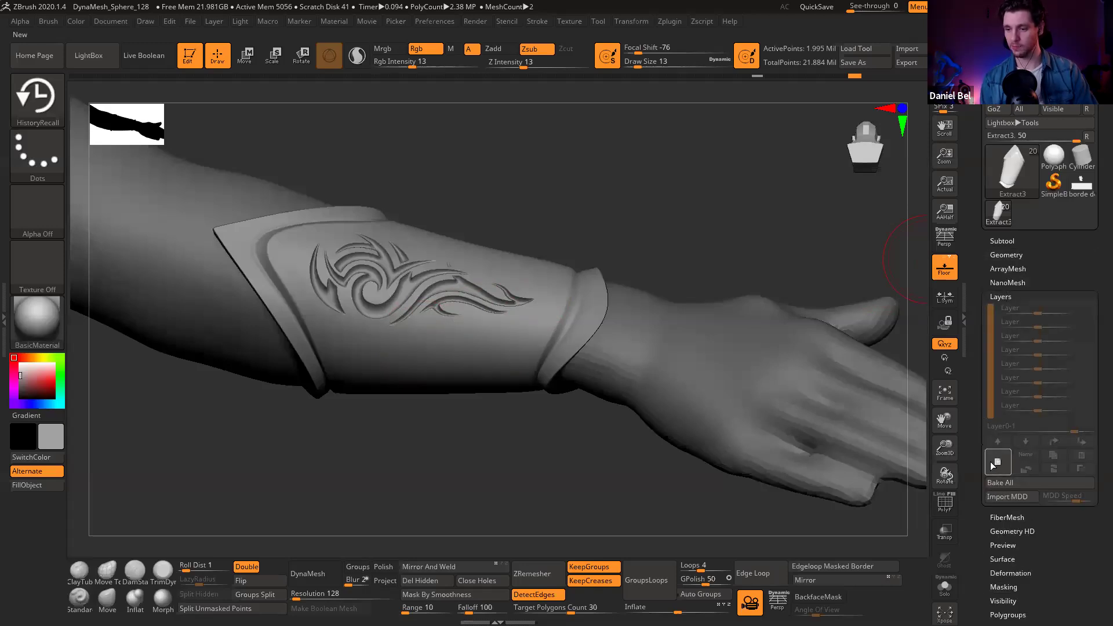
pyautogui.click(992, 466)
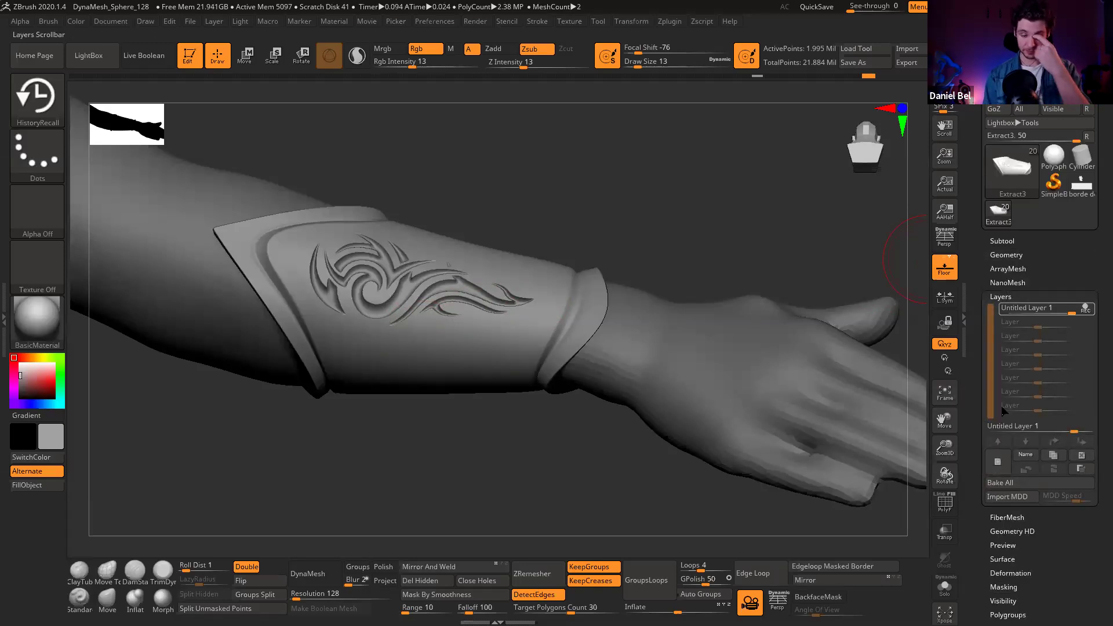
# Step: Select the Standard brush, load the scratched_metal alpha and test-stamp it on the bracer
pyautogui.click(78, 603)
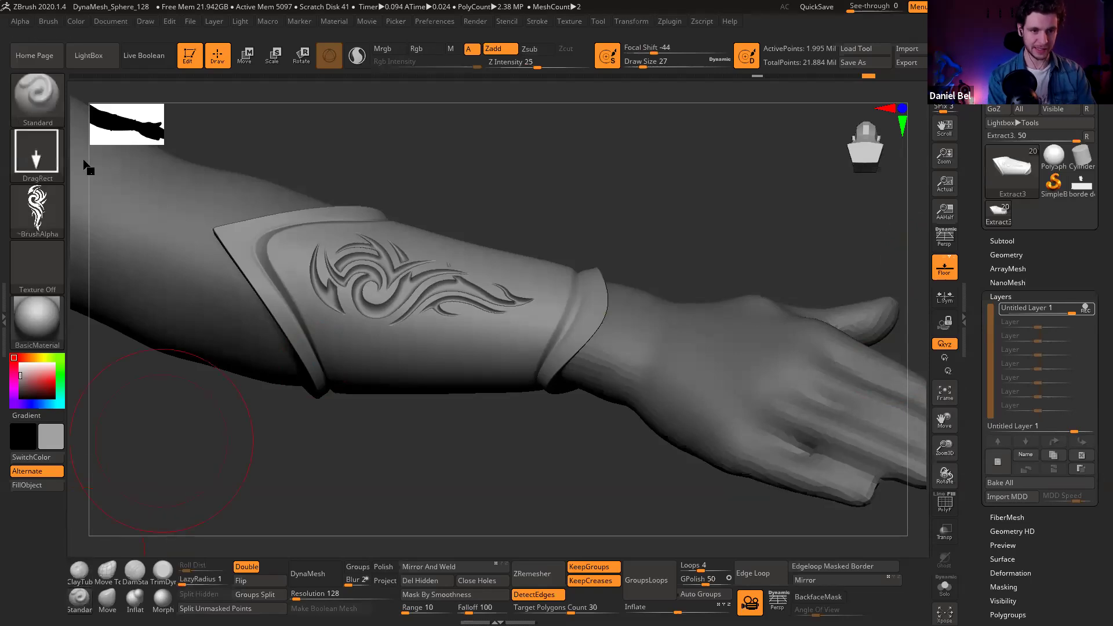
pyautogui.click(46, 171)
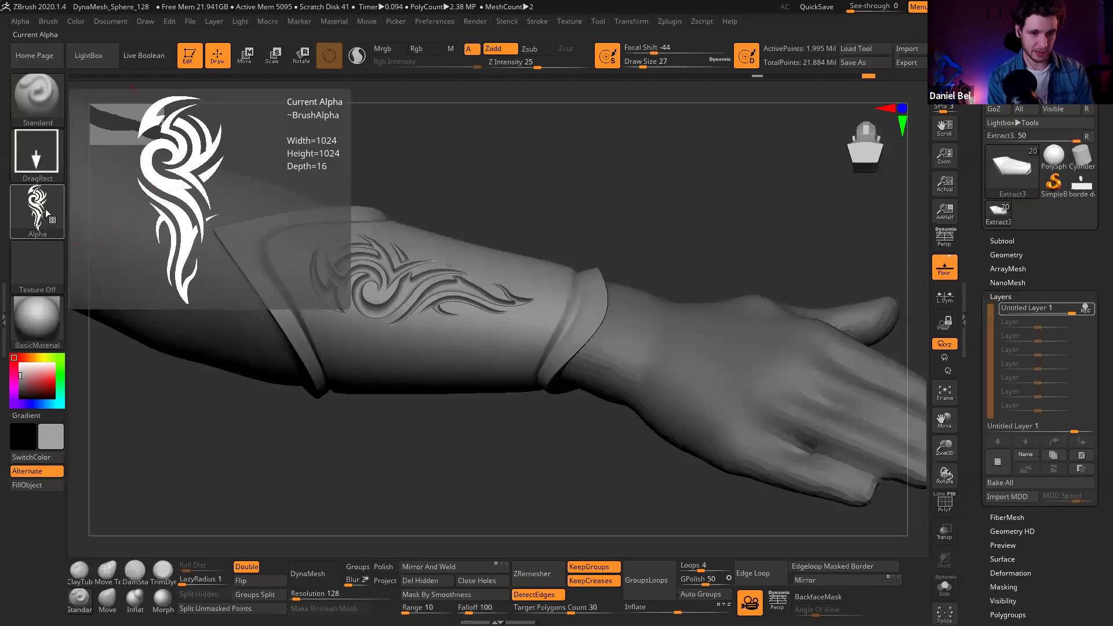
pyautogui.click(48, 207)
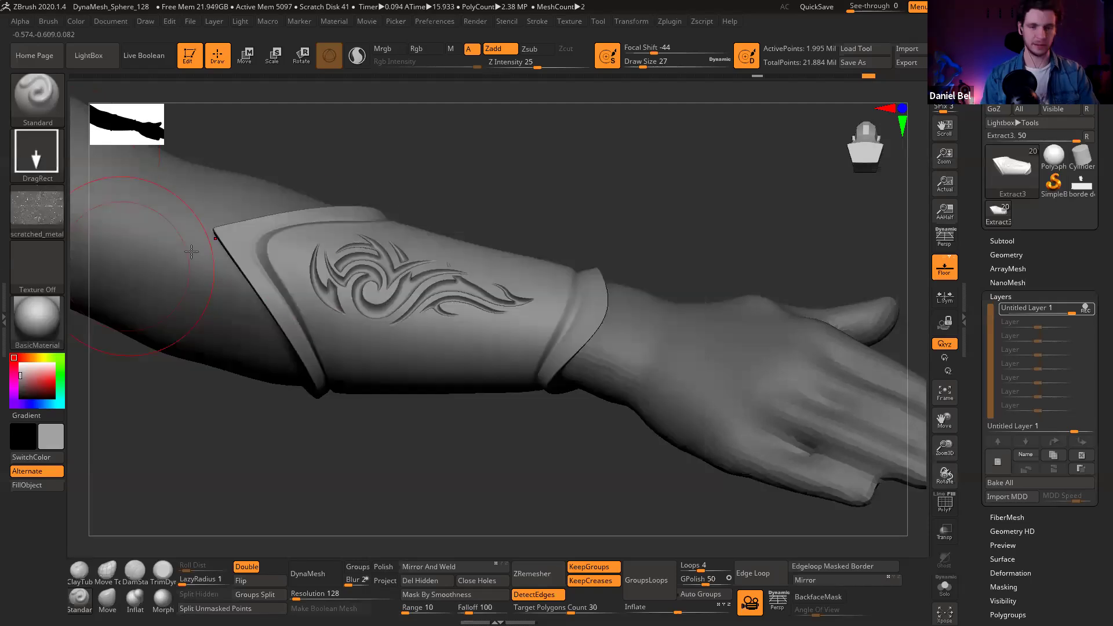
pyautogui.moveTo(429, 327)
pyautogui.mouseDown()
pyautogui.moveTo(596, 301)
pyautogui.moveTo(650, 258)
pyautogui.moveTo(676, 191)
pyautogui.moveTo(646, 203)
pyautogui.moveTo(545, 205)
pyautogui.mouseUp()
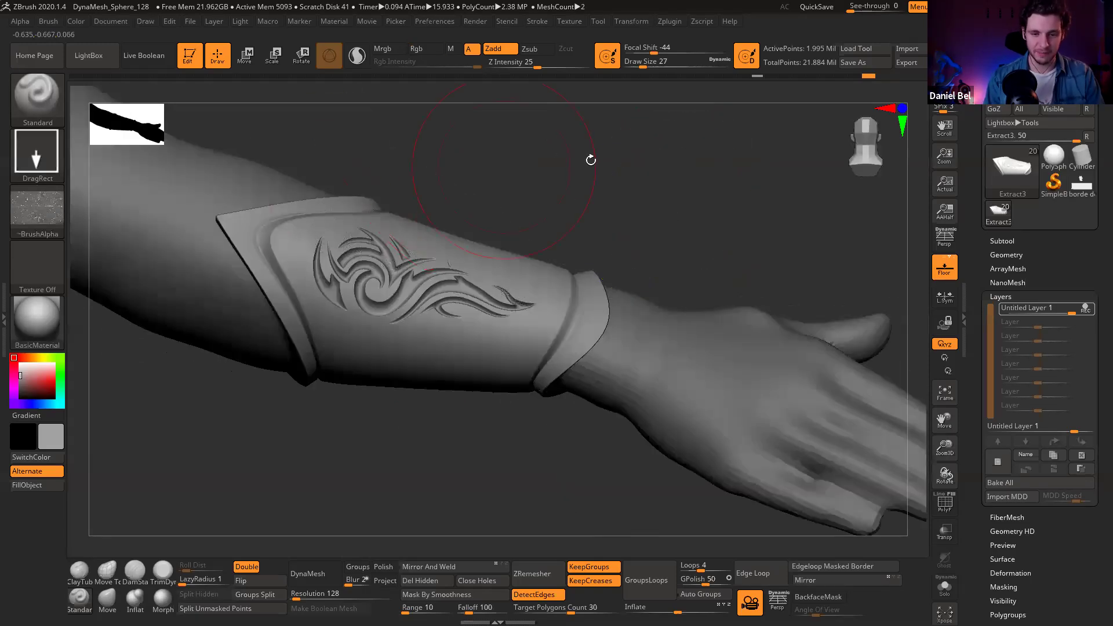
# Step: Turn off the scratch alpha's Surface mode and set its MidValue to 50
pyautogui.click(20, 20)
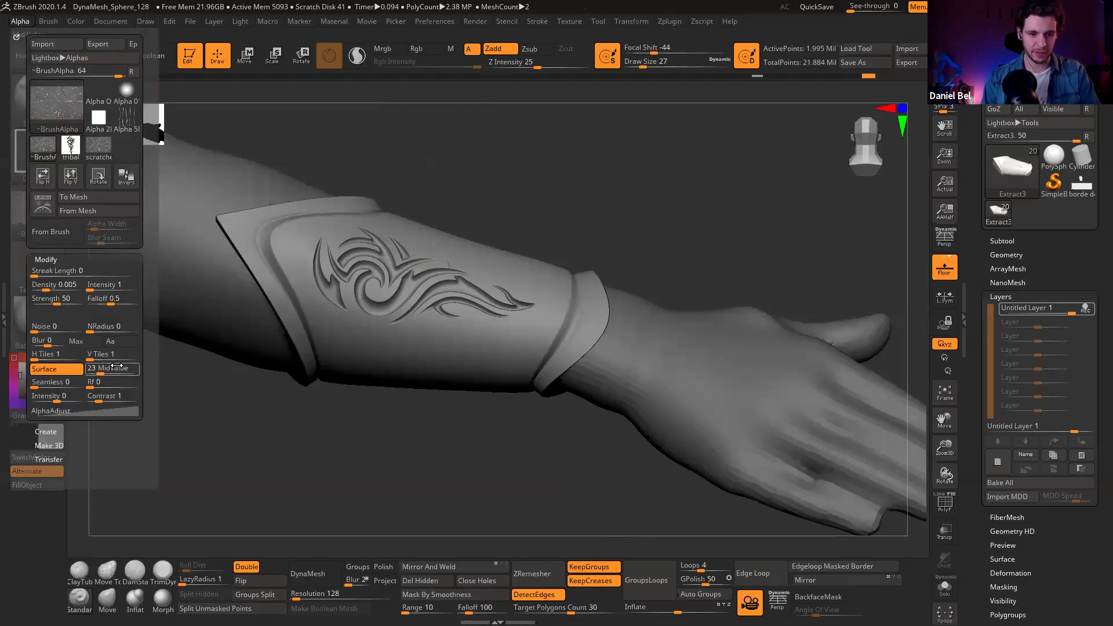
pyautogui.click(65, 369)
pyautogui.click(118, 367)
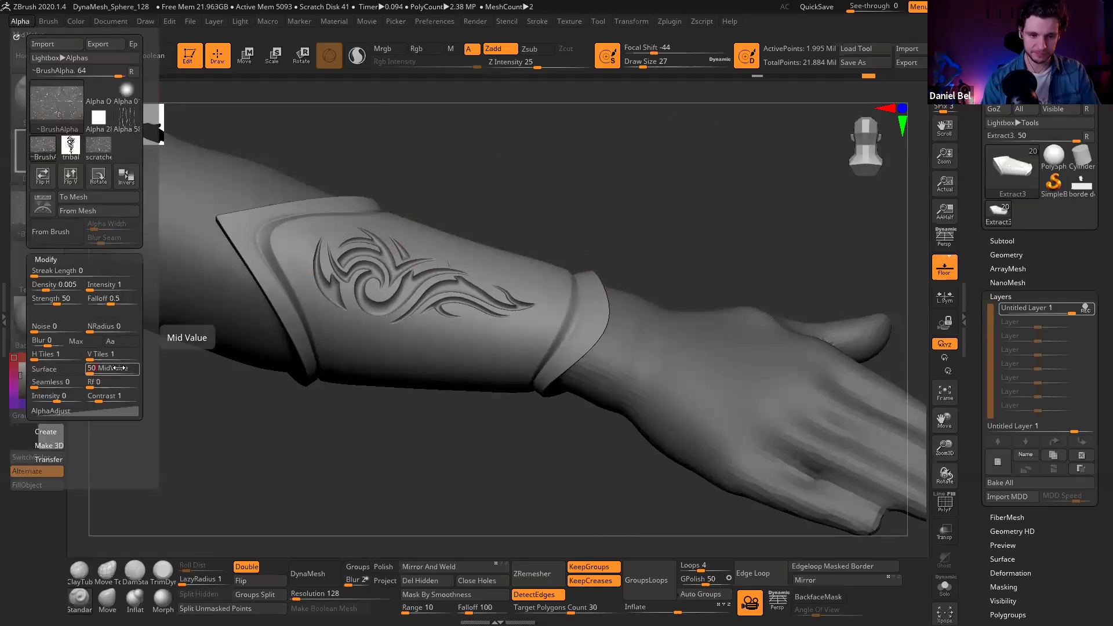
# Step: Set the scratch brush to Zsub with Z Intensity 9 and Focal Shift 0
pyautogui.click(519, 66)
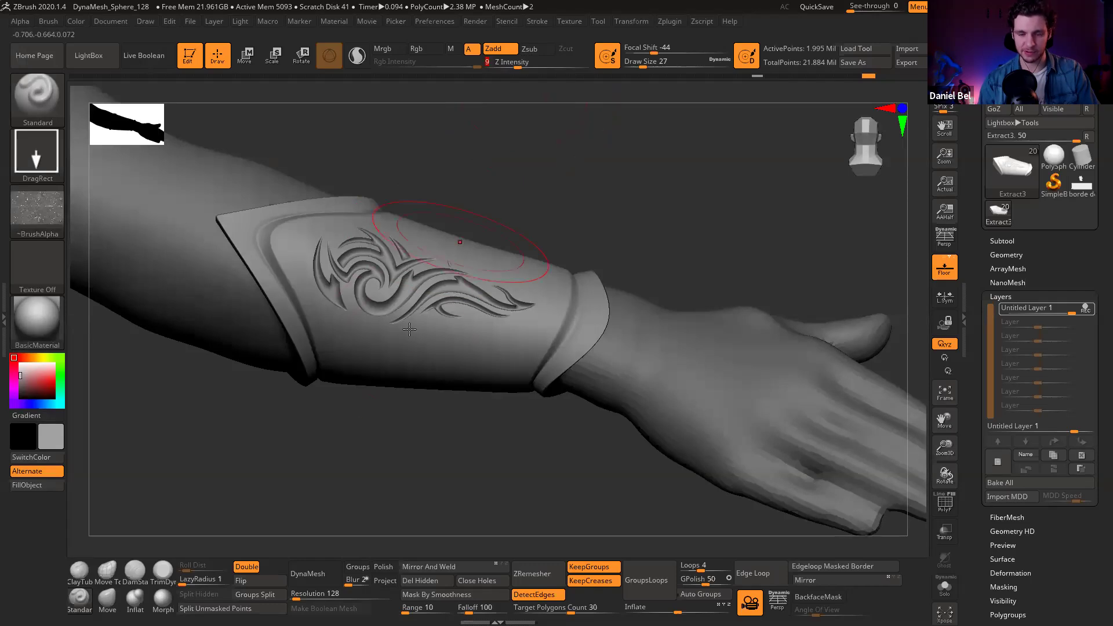
pyautogui.click(533, 50)
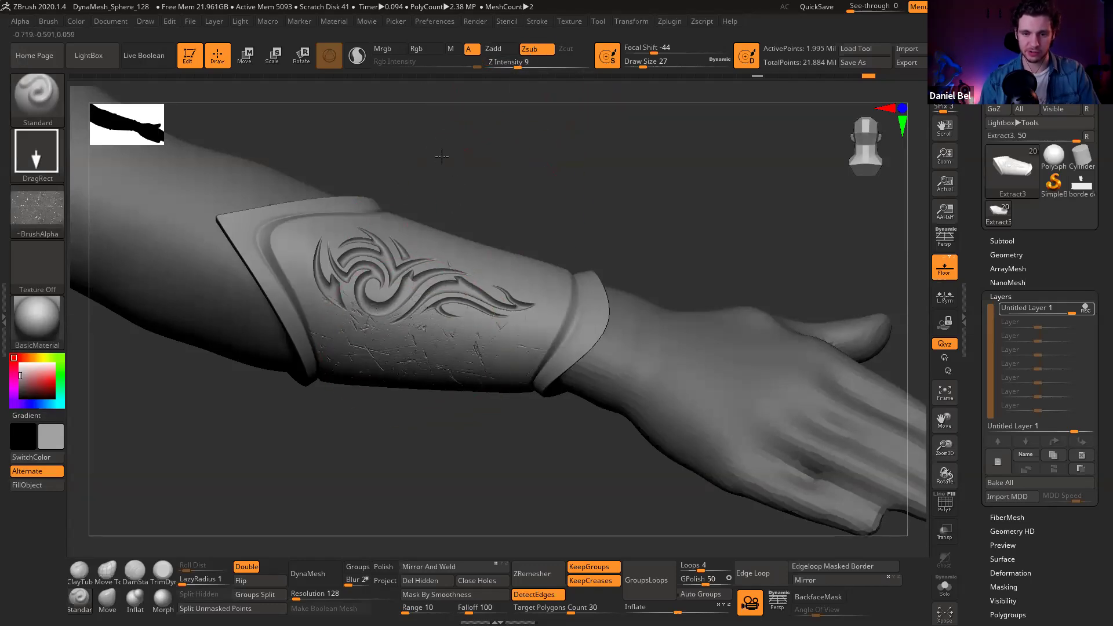
pyautogui.moveTo(585, 158); pyautogui.dragTo(613, 122)
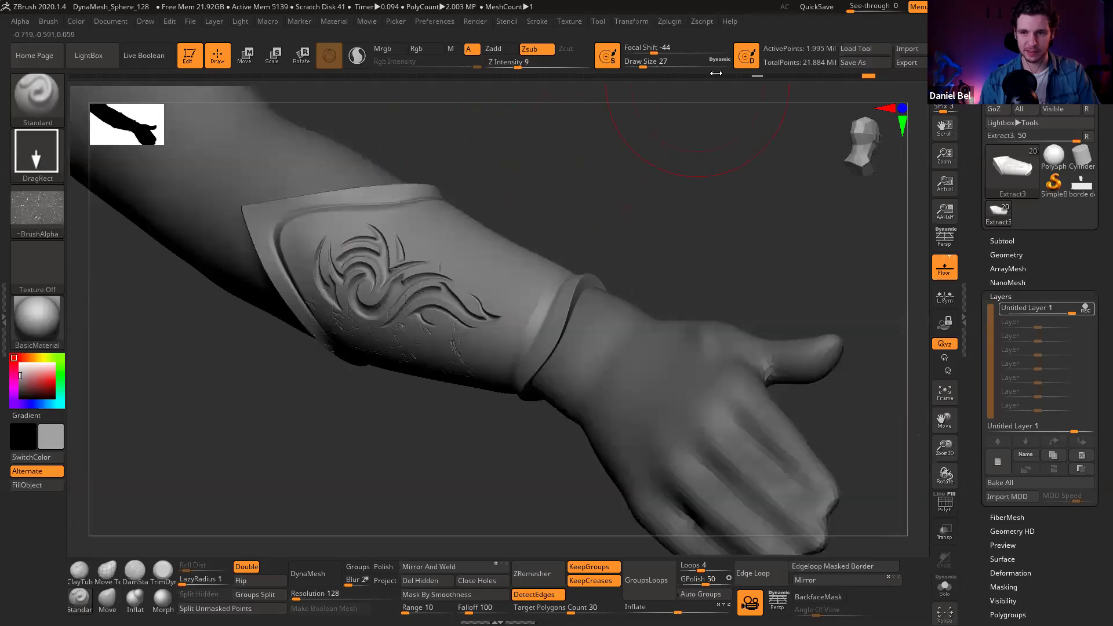
pyautogui.click(671, 49)
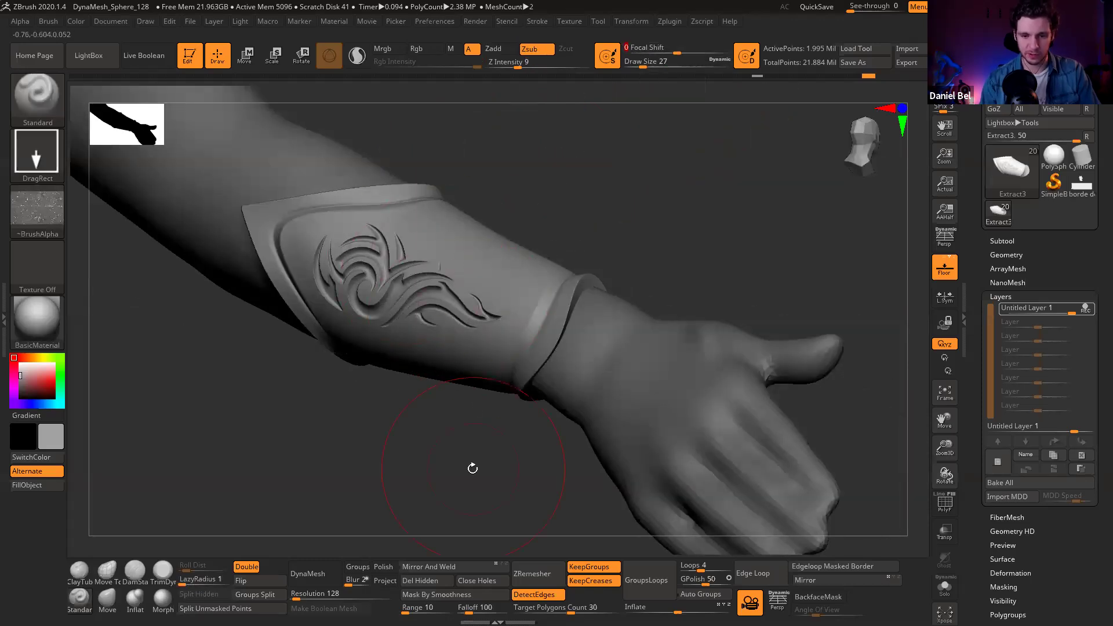
# Step: Stamp the scratched-metal alpha in large drags across the bracer's surface
pyautogui.moveTo(472, 465); pyautogui.dragTo(436, 283)
pyautogui.moveTo(504, 506)
pyautogui.mouseDown()
pyautogui.moveTo(533, 435)
pyautogui.moveTo(559, 274)
pyautogui.moveTo(601, 365)
pyautogui.moveTo(497, 229)
pyautogui.moveTo(481, 139)
pyautogui.moveTo(484, 223)
pyautogui.moveTo(410, 249)
pyautogui.mouseUp()
pyautogui.moveTo(370, 392)
pyautogui.mouseDown()
pyautogui.moveTo(408, 195)
pyautogui.moveTo(397, 151)
pyautogui.mouseUp()
pyautogui.moveTo(492, 256); pyautogui.dragTo(455, 306)
pyautogui.press('f')
pyautogui.moveTo(692, 275); pyautogui.dragTo(611, 365)
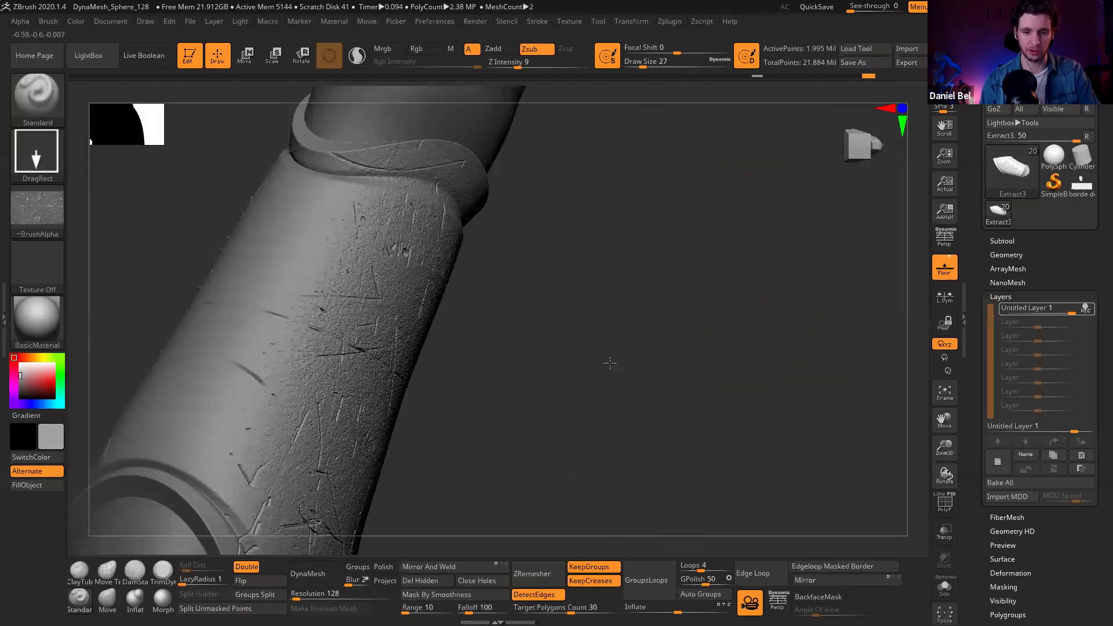
# Step: Undo the last scratch stamping on the bracer
pyautogui.keyDown('ctrl'); pyautogui.moveTo(594, 343); pyautogui.dragTo(599, 395, button='right'); pyautogui.keyUp('ctrl')
pyautogui.moveTo(598, 395); pyautogui.dragTo(574, 342)
pyautogui.keyDown('ctrl'); pyautogui.moveTo(574, 342); pyautogui.dragTo(578, 287, button='right'); pyautogui.keyUp('ctrl')
pyautogui.hotkey('ctrl', 'z')
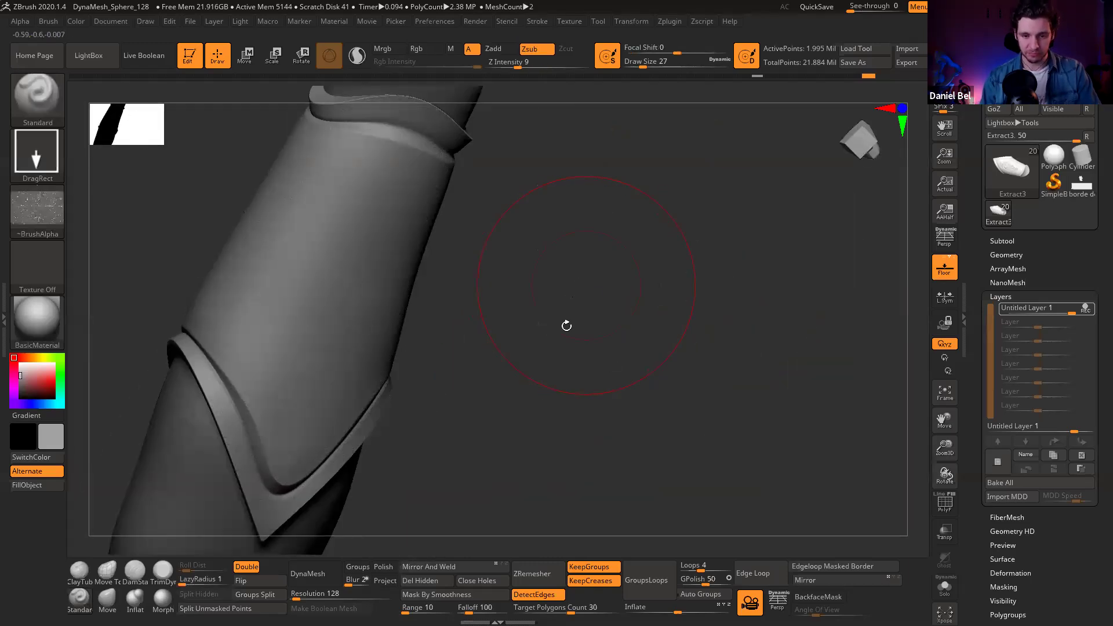
# Step: Turn on BackfaceMask for the brush and repeat the scratched-metal stamp on the bracer's different sides
pyautogui.moveTo(600, 344); pyautogui.dragTo(620, 363)
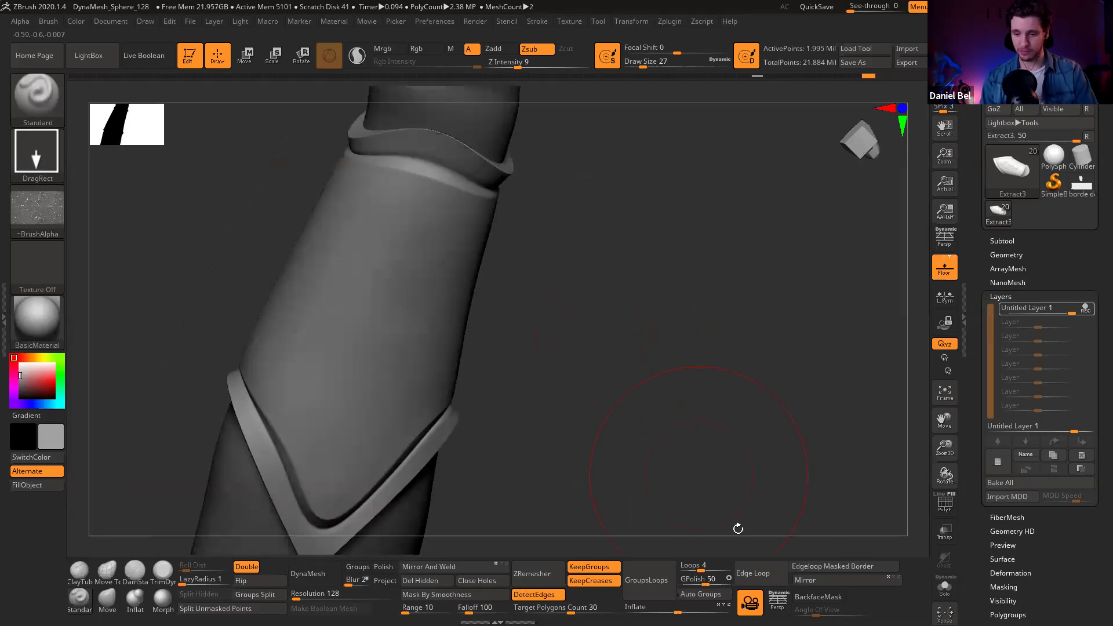
pyautogui.click(811, 600)
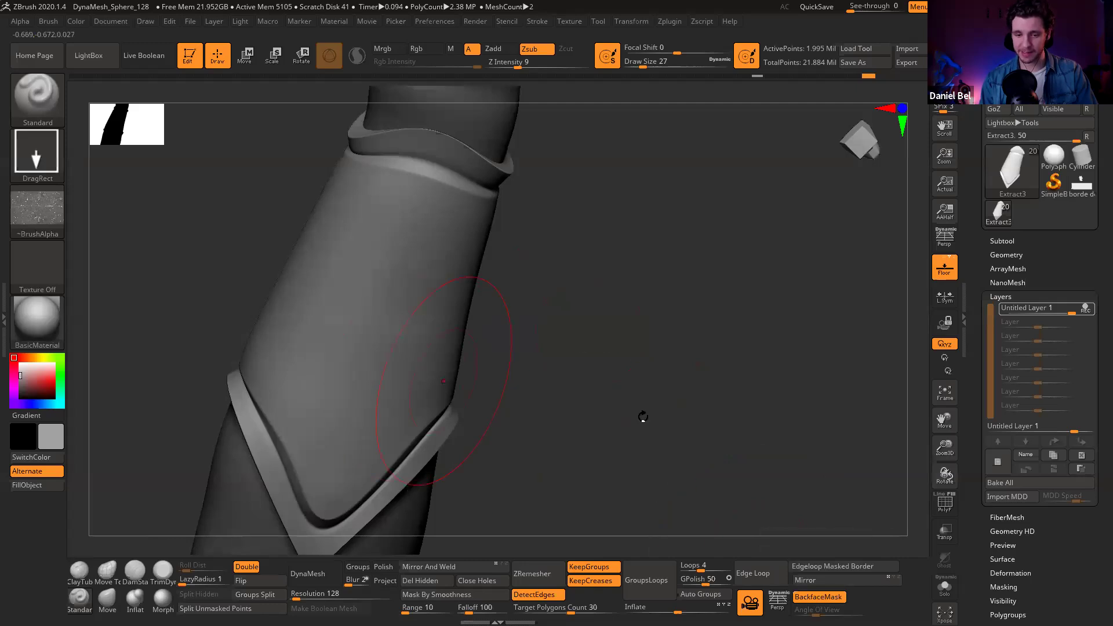
pyautogui.press('1')
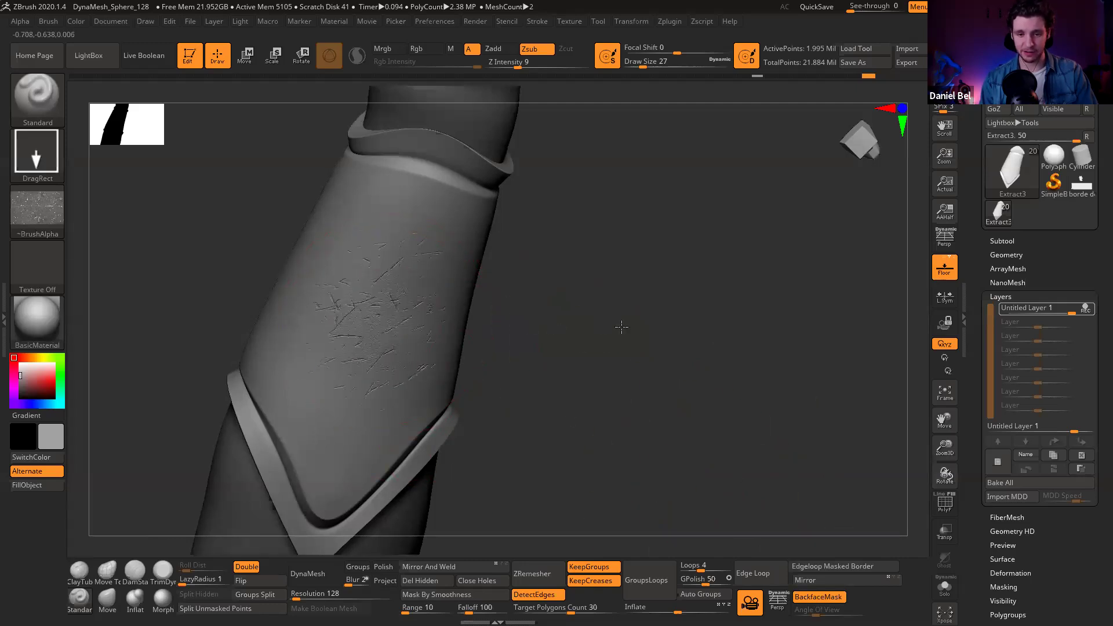
pyautogui.moveTo(651, 349); pyautogui.dragTo(693, 382)
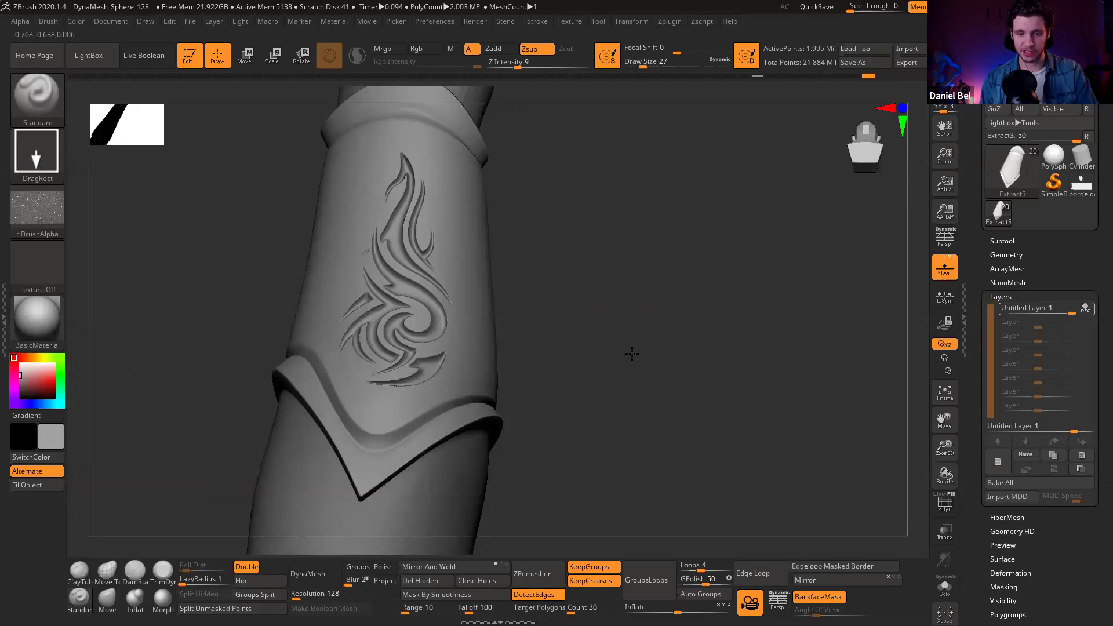
pyautogui.moveTo(558, 361); pyautogui.dragTo(316, 304)
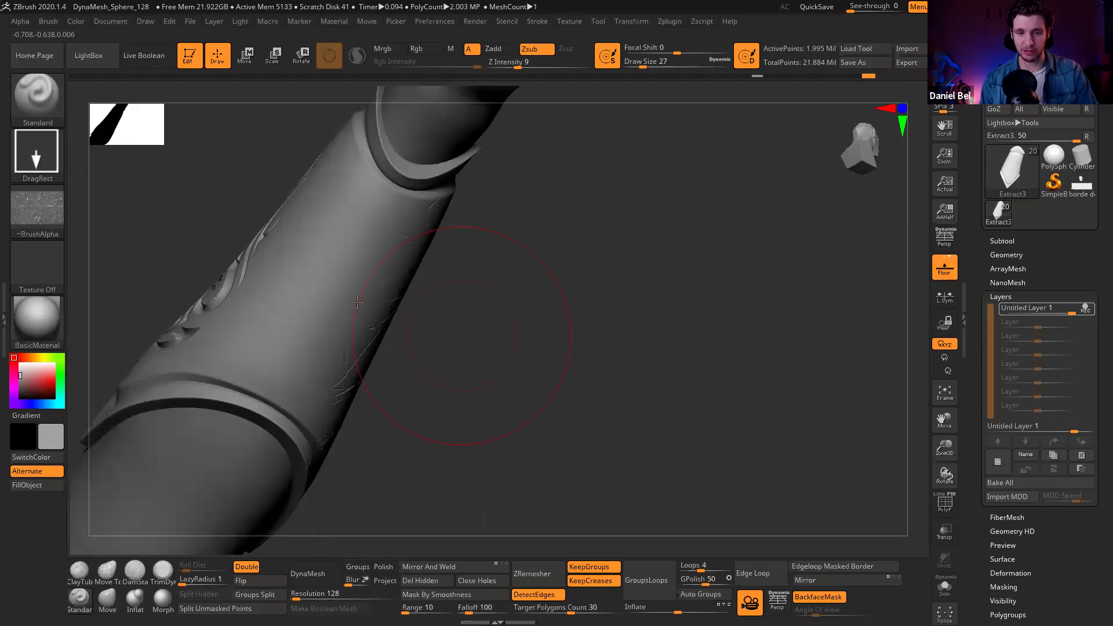
pyautogui.press('1')
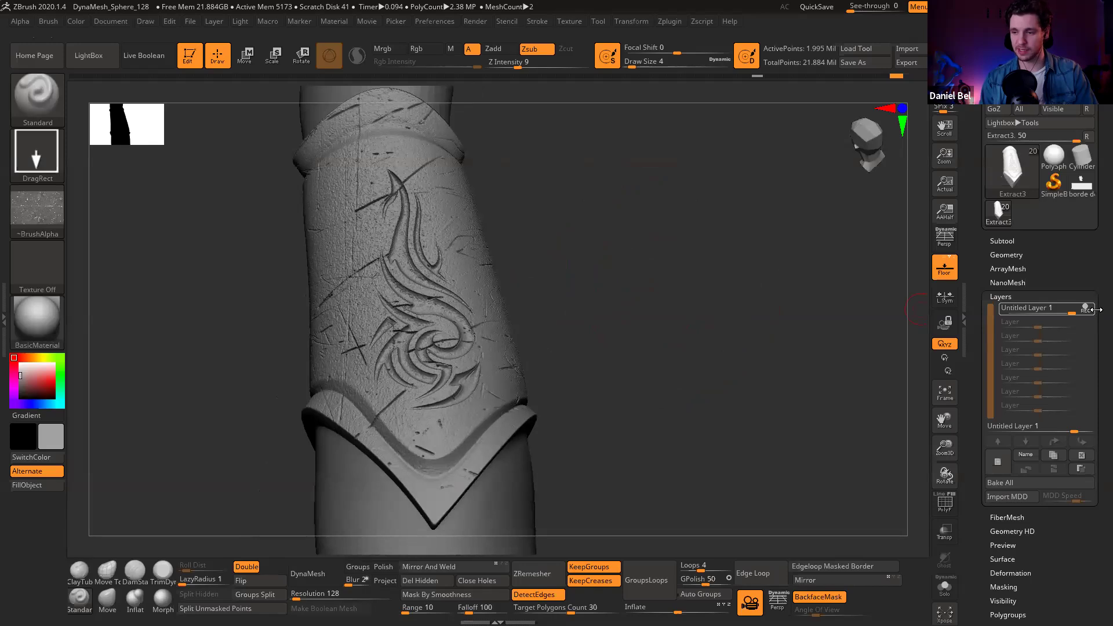
# Step: Stop recording the scratch layer and set its intensity to 0.5
pyautogui.click(1091, 309)
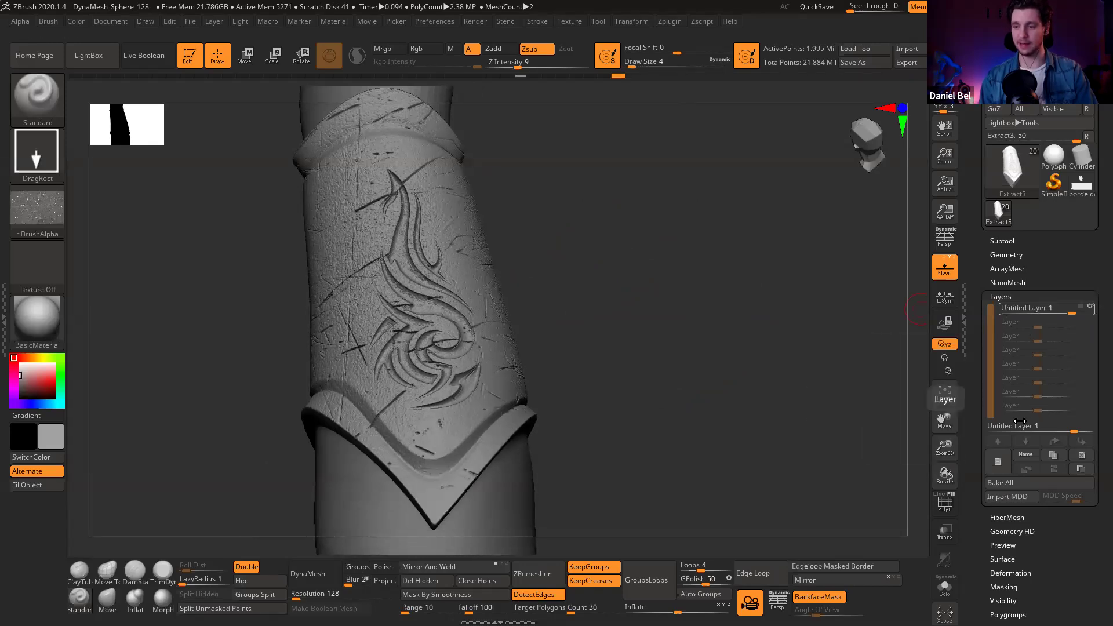
pyautogui.write('.5')
pyautogui.press('Return')
pyautogui.moveTo(666, 326); pyautogui.dragTo(468, 316)
pyautogui.moveTo(423, 434)
pyautogui.mouseDown()
pyautogui.moveTo(440, 422)
pyautogui.moveTo(462, 450)
pyautogui.moveTo(582, 427)
pyautogui.moveTo(642, 460)
pyautogui.moveTo(542, 388)
pyautogui.moveTo(537, 420)
pyautogui.moveTo(544, 393)
pyautogui.moveTo(522, 393)
pyautogui.moveTo(566, 392)
pyautogui.moveTo(537, 390)
pyautogui.moveTo(528, 371)
pyautogui.mouseUp()
pyautogui.press('alt')
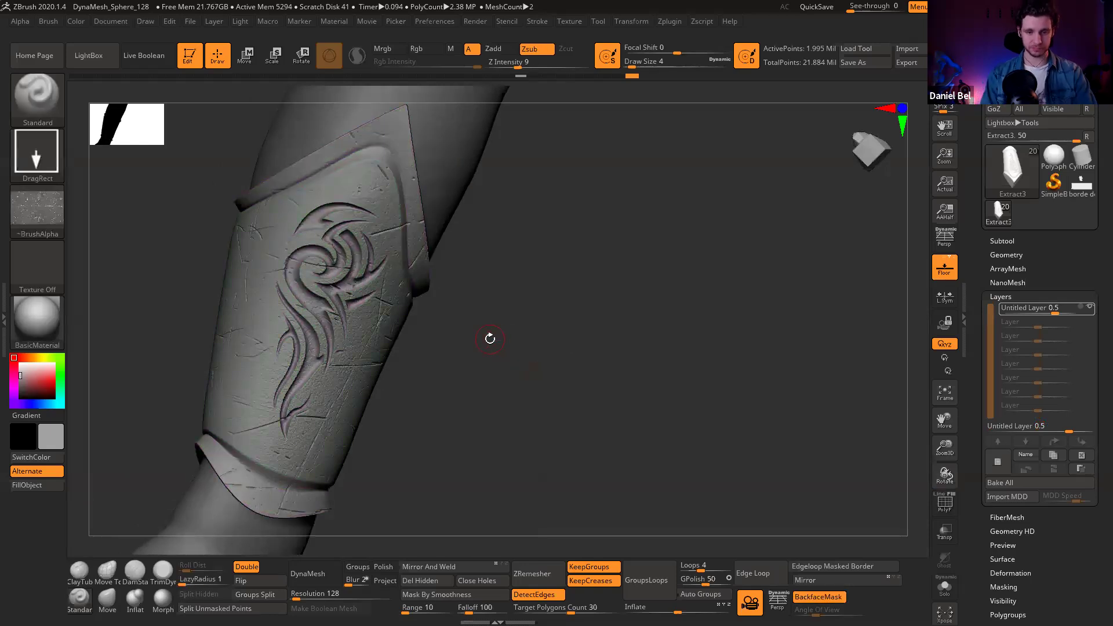
# Step: Choose the Metal 01 material, enable Mrgb and fill the bracer with that material and the current gray
pyautogui.click(42, 332)
pyautogui.click(278, 484)
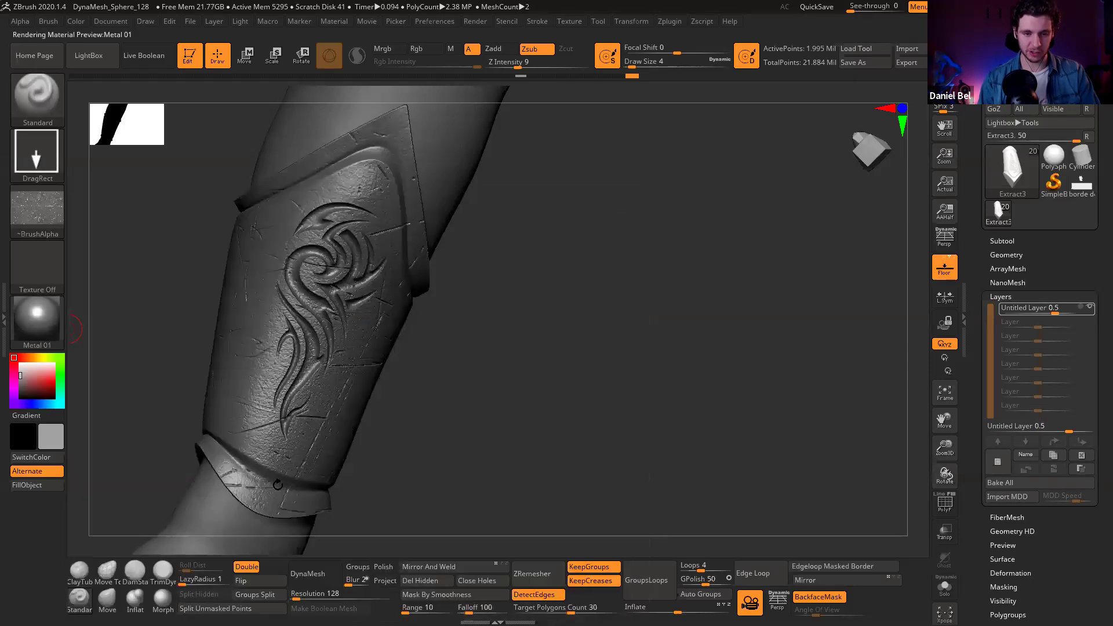
pyautogui.moveTo(139, 340); pyautogui.dragTo(312, 346)
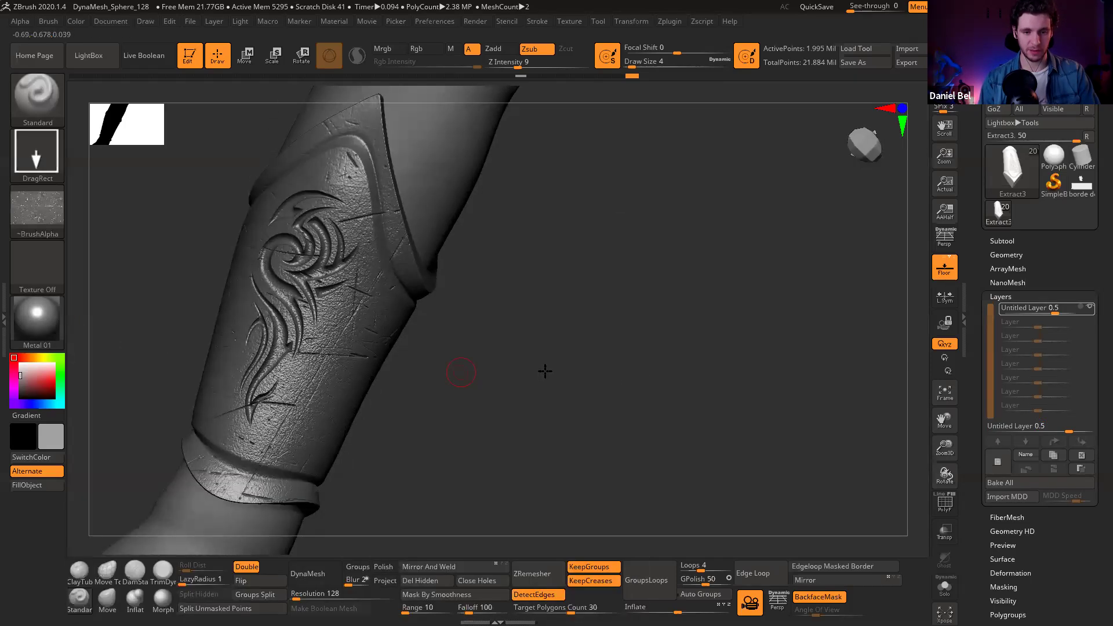
pyautogui.moveTo(461, 373); pyautogui.dragTo(226, 297)
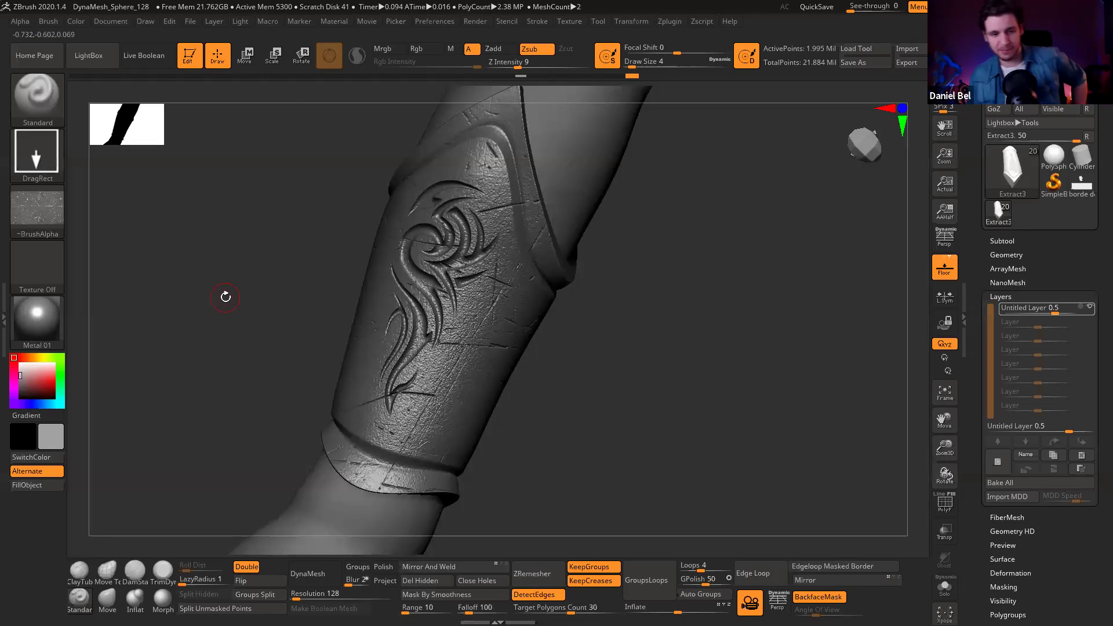
pyautogui.click(37, 321)
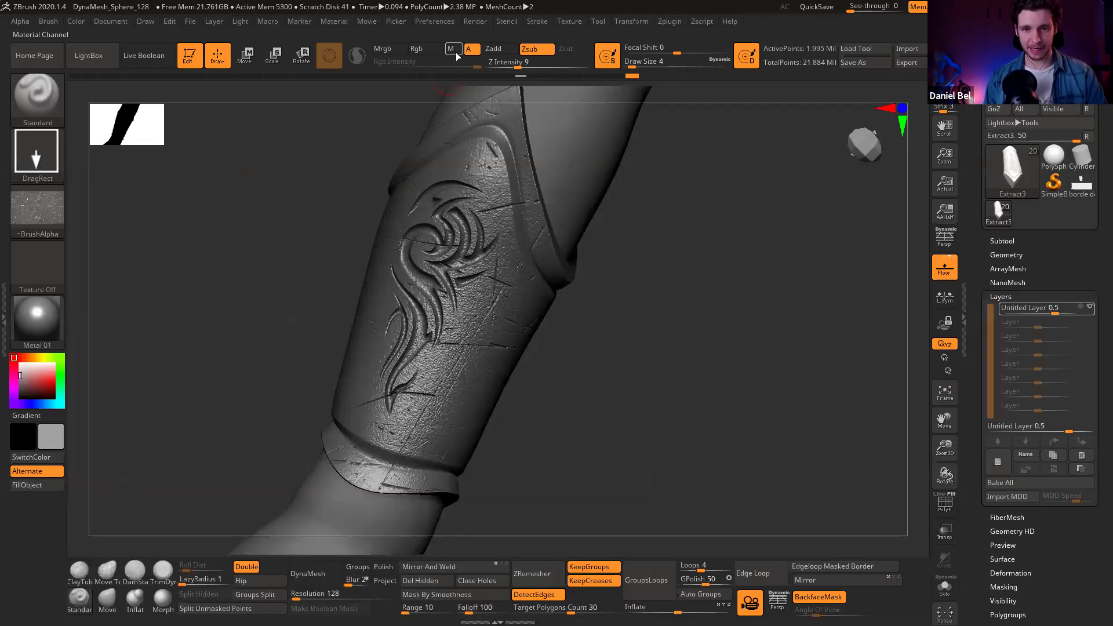
pyautogui.click(393, 52)
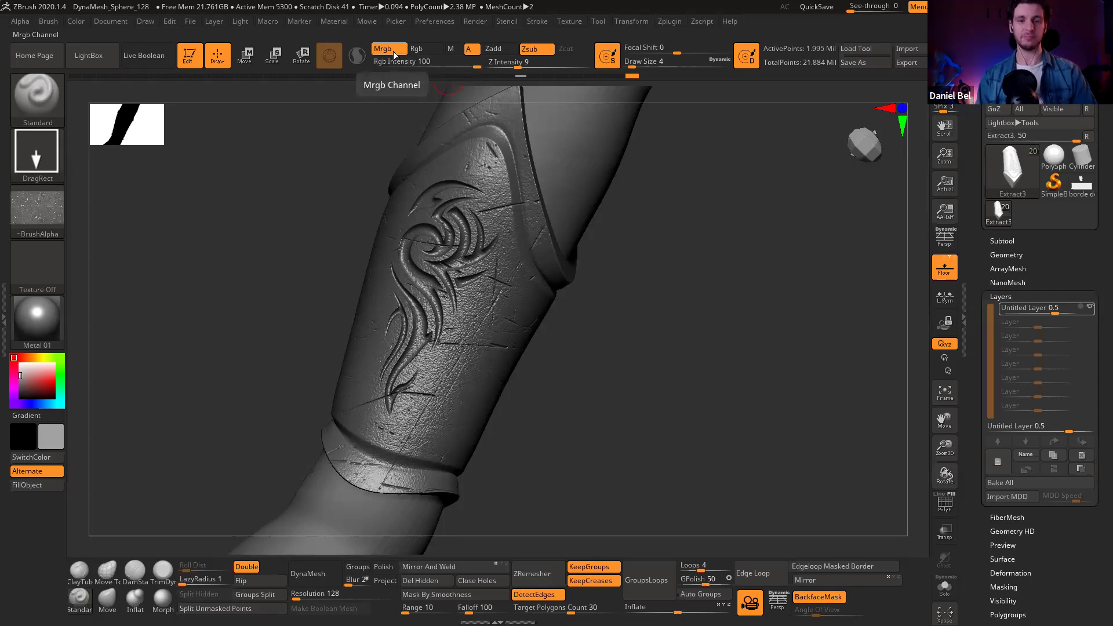
pyautogui.moveTo(266, 308); pyautogui.dragTo(284, 284)
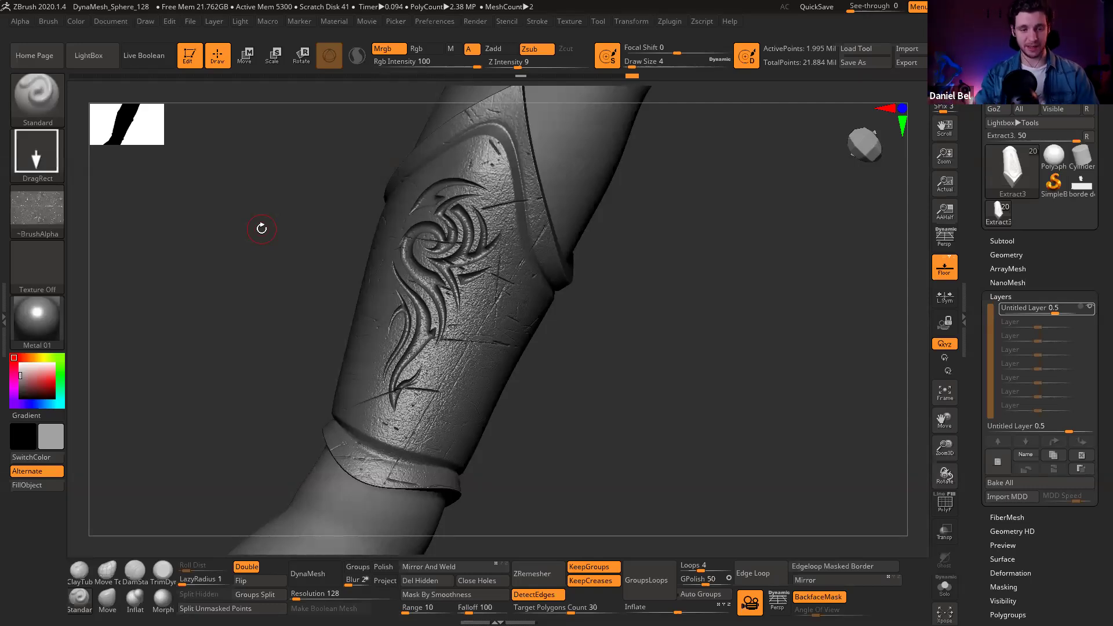
pyautogui.click(49, 488)
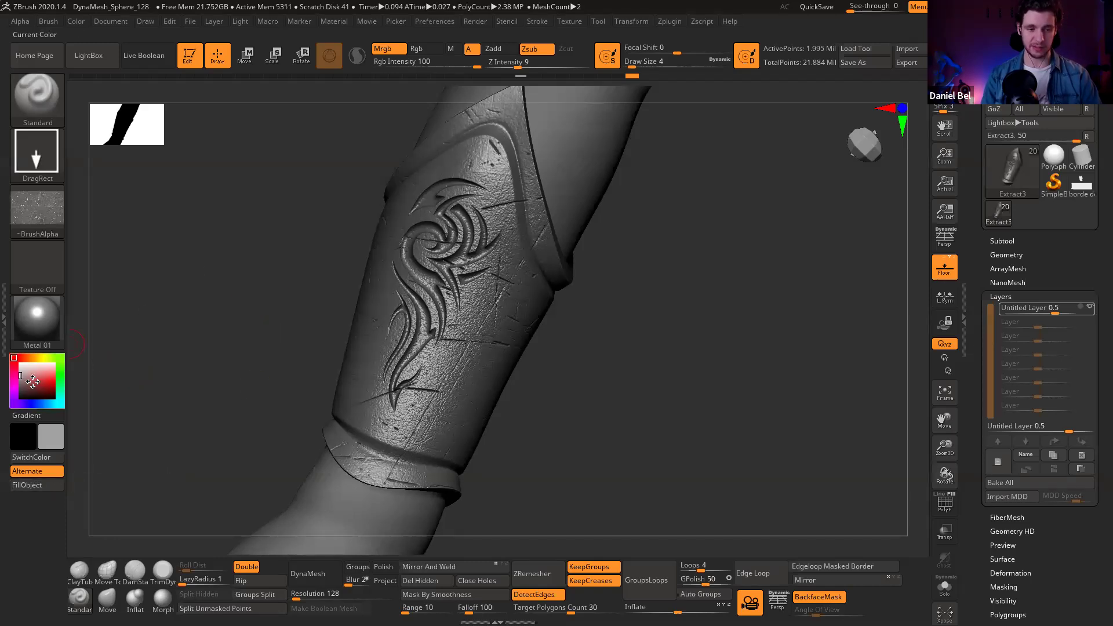
pyautogui.click(48, 380)
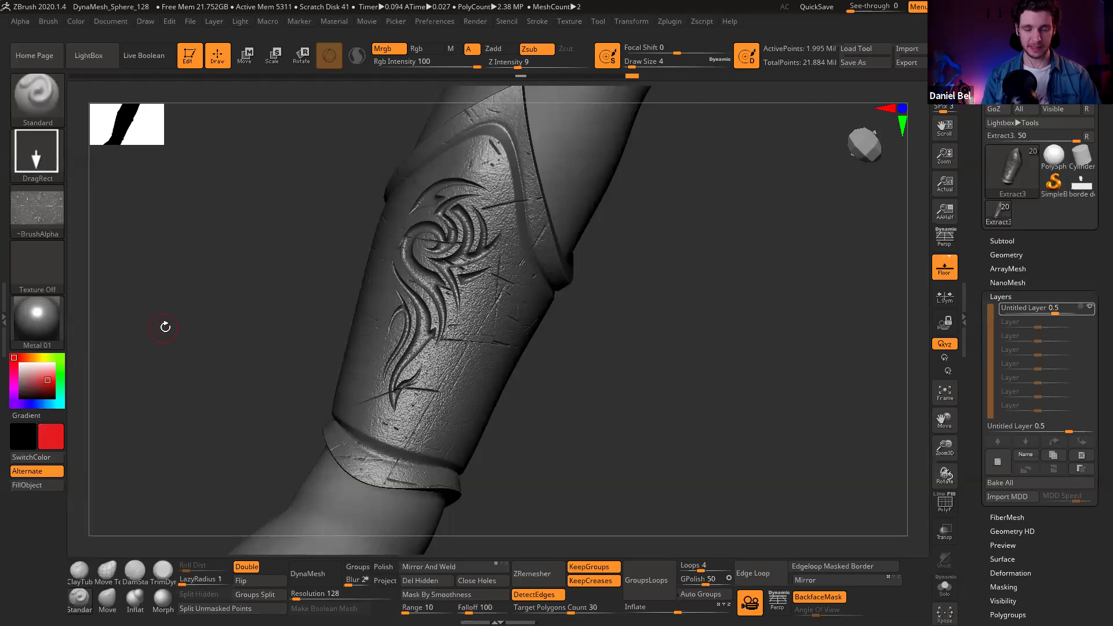
pyautogui.moveTo(196, 318); pyautogui.dragTo(674, 371)
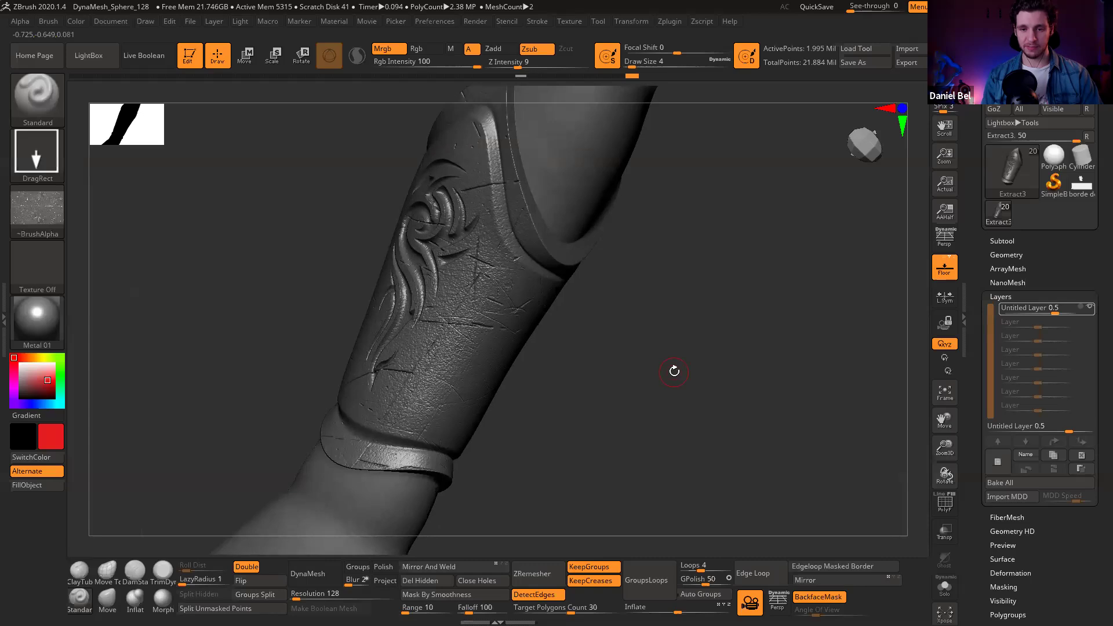
pyautogui.moveTo(675, 371); pyautogui.dragTo(612, 329)
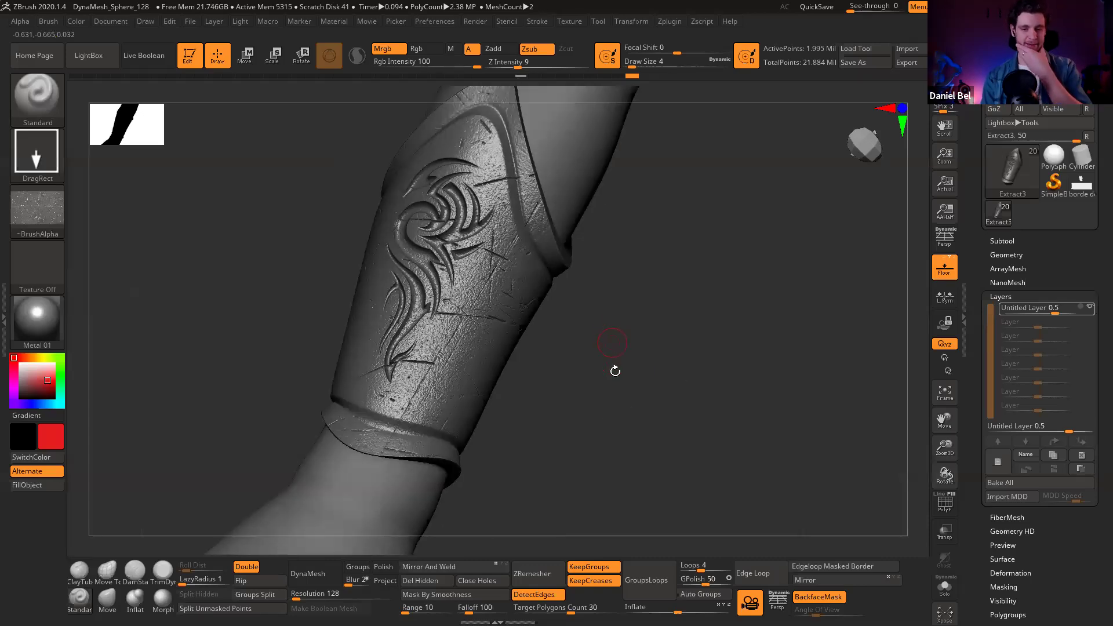
# Step: Mask the bracer by smoothness with Range 10 and Falloff 30, and invert the mask
pyautogui.press('Return')
pyautogui.click(437, 594)
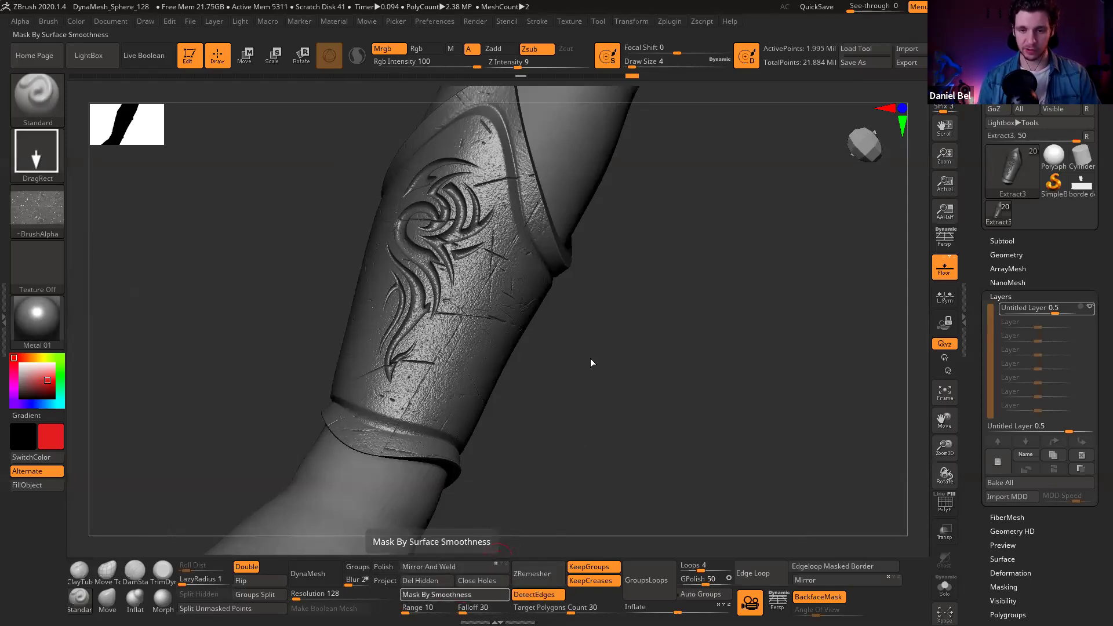
pyautogui.moveTo(675, 384); pyautogui.dragTo(485, 342)
pyautogui.keyDown('alt'); pyautogui.moveTo(591, 338); pyautogui.dragTo(358, 310); pyautogui.keyUp('alt')
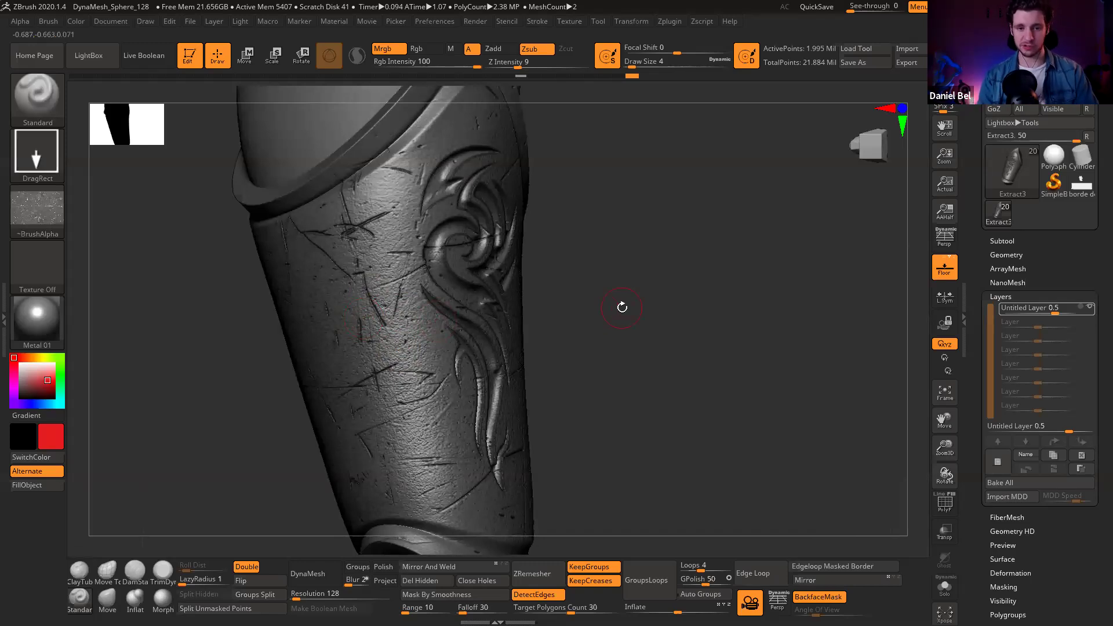
pyautogui.keyDown('ctrl'); pyautogui.click(622, 307); pyautogui.keyUp('ctrl')
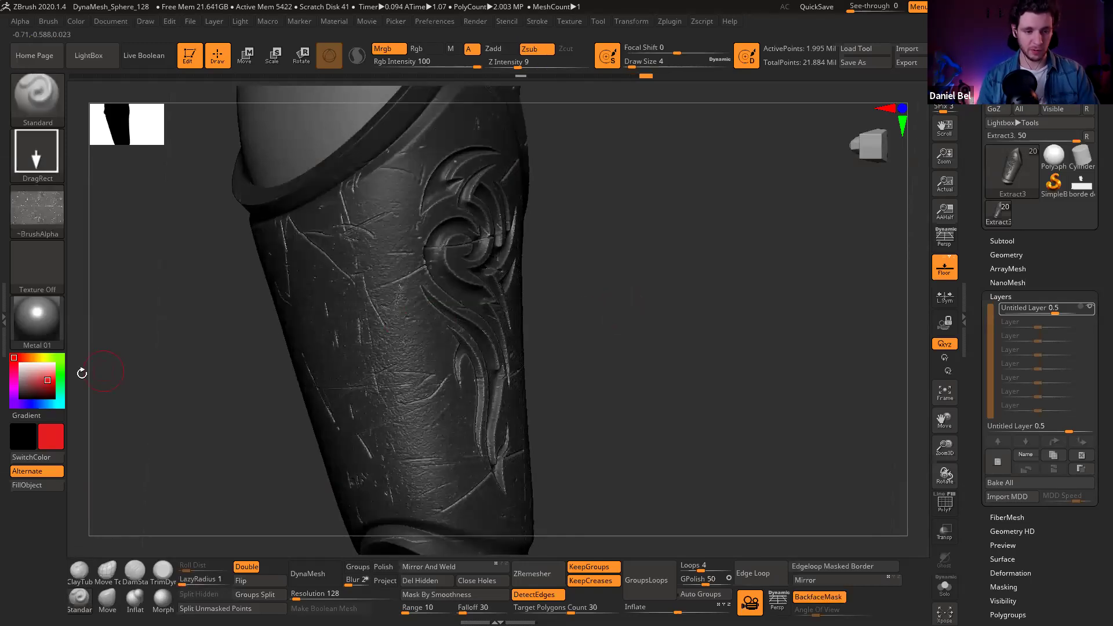
# Step: Switch to Rgb only and fill the bracer's unmasked areas with gray
pyautogui.click(21, 375)
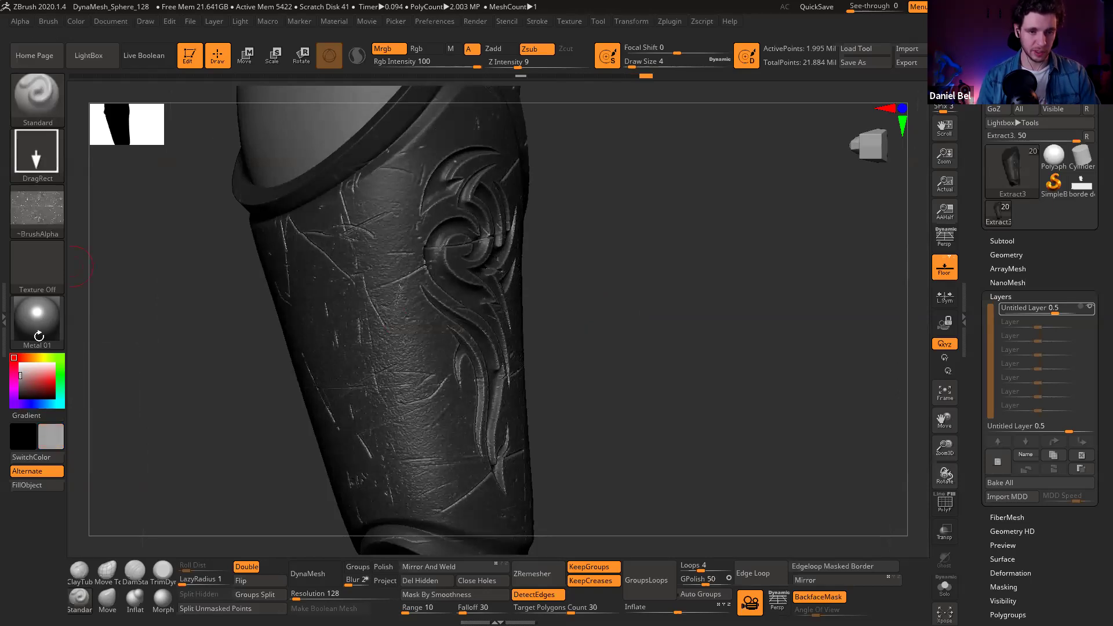
pyautogui.click(416, 48)
pyautogui.click(45, 485)
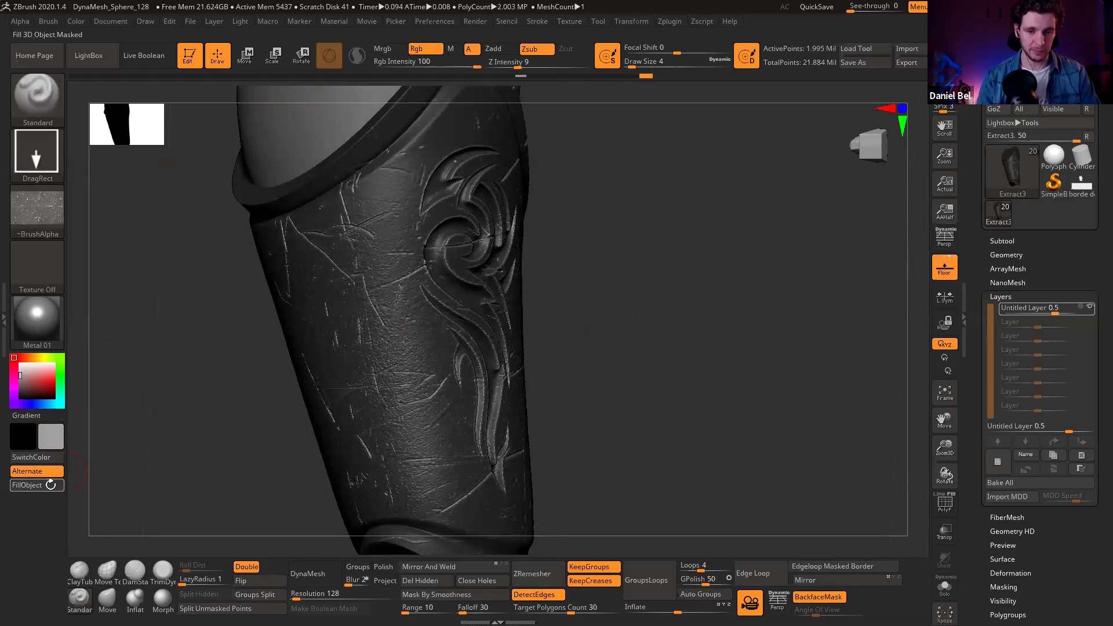
# Step: Fill the bracer's unmasked scratches with a near-white gray and invert the mask
pyautogui.keyDown('ctrl'); pyautogui.click(173, 390); pyautogui.keyUp('ctrl')
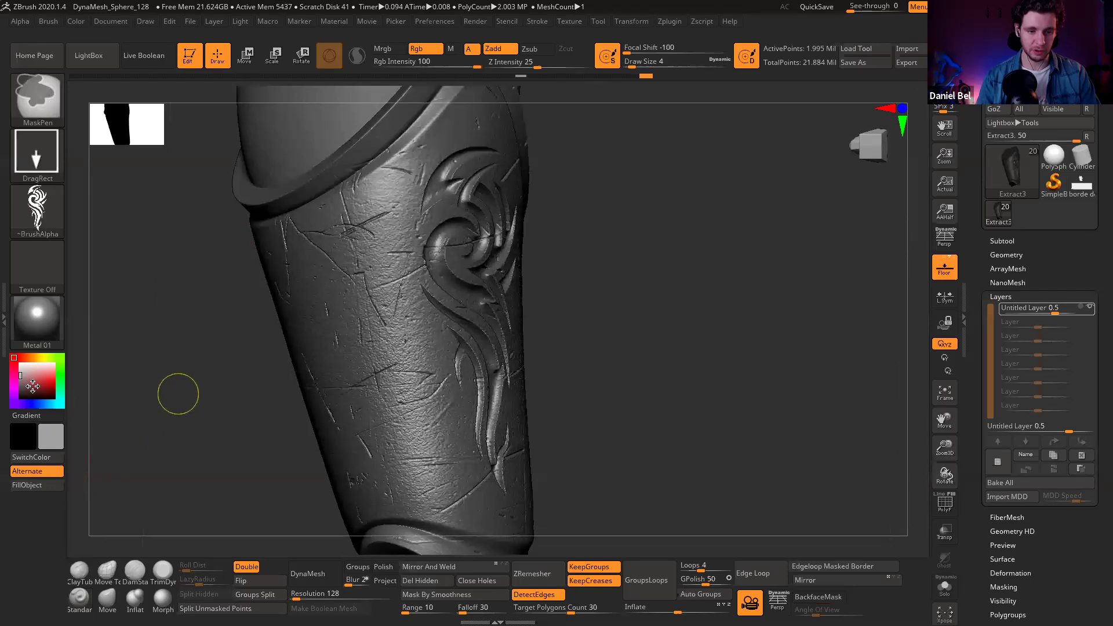
pyautogui.click(20, 369)
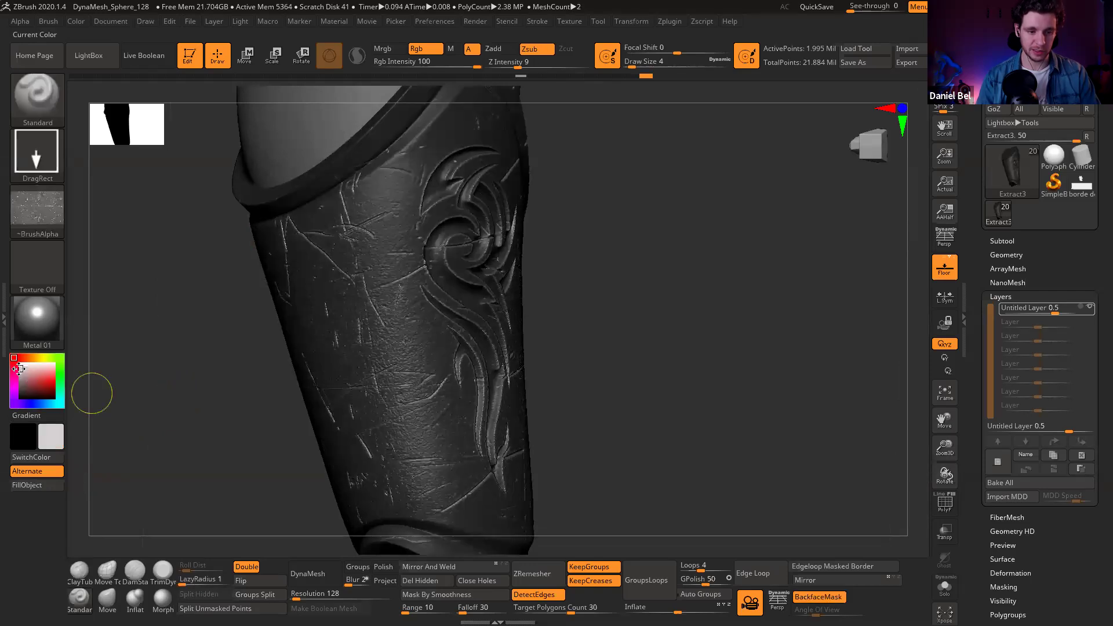
pyautogui.click(55, 489)
pyautogui.keyDown('ctrl'); pyautogui.moveTo(237, 349); pyautogui.dragTo(180, 350); pyautogui.keyUp('ctrl')
pyautogui.keyDown('ctrl'); pyautogui.click(182, 350); pyautogui.keyUp('ctrl')
pyautogui.keyDown('ctrl'); pyautogui.click(193, 350); pyautogui.keyUp('ctrl')
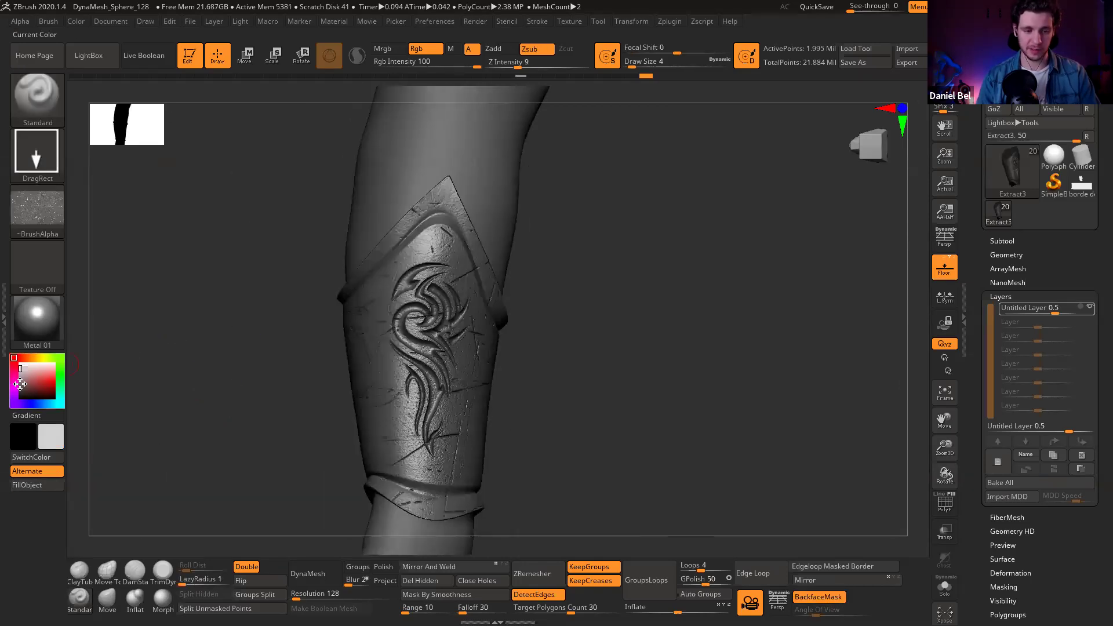
# Step: Fill the bracer's base surface with a darker gray and clear the mask
pyautogui.click(19, 383)
pyautogui.click(48, 487)
pyautogui.keyDown('ctrl'); pyautogui.moveTo(172, 364); pyautogui.dragTo(201, 398); pyautogui.keyUp('ctrl')
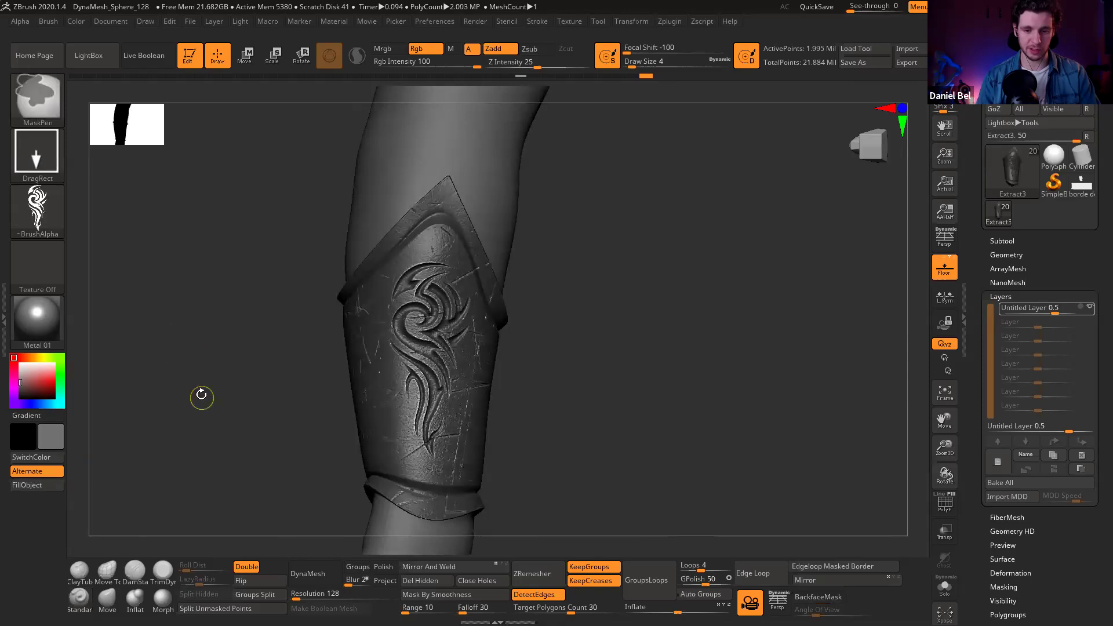
# Step: Mask the bracer by smoothness with Range 148 and Falloff 116, and invert the mask
pyautogui.moveTo(266, 385)
pyautogui.mouseDown()
pyautogui.moveTo(676, 331)
pyautogui.moveTo(659, 379)
pyautogui.moveTo(686, 377)
pyautogui.moveTo(660, 356)
pyautogui.moveTo(385, 248)
pyautogui.mouseUp()
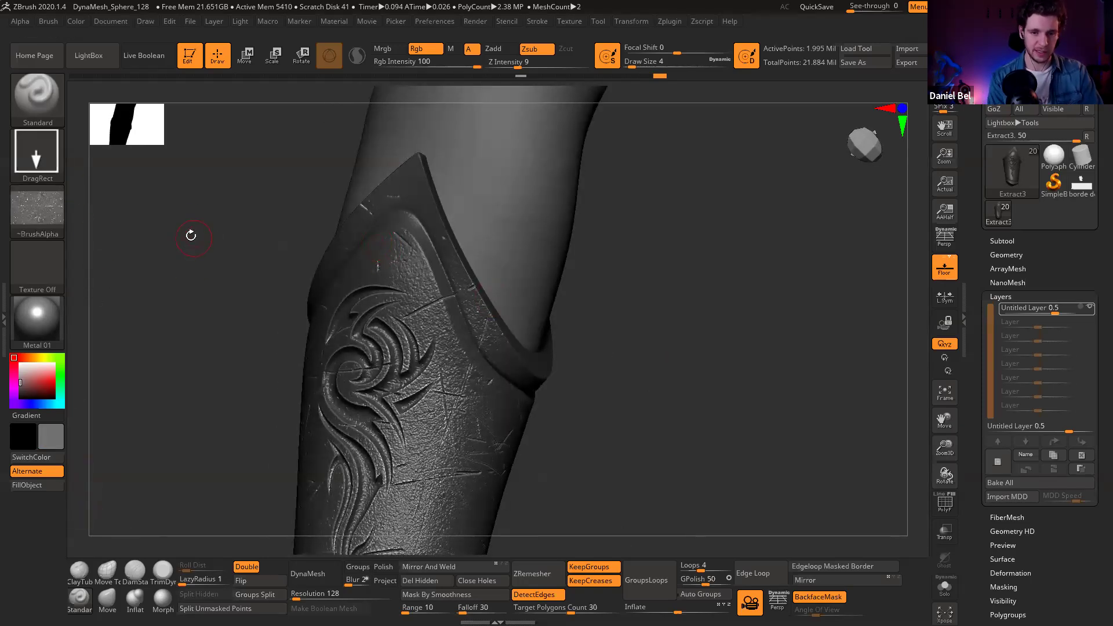
pyautogui.keyDown('alt'); pyautogui.moveTo(197, 284); pyautogui.dragTo(174, 206); pyautogui.keyUp('alt')
pyautogui.keyDown('alt'); pyautogui.moveTo(731, 482); pyautogui.dragTo(637, 521); pyautogui.keyUp('alt')
pyautogui.moveTo(406, 609); pyautogui.dragTo(471, 609)
pyautogui.click(471, 597)
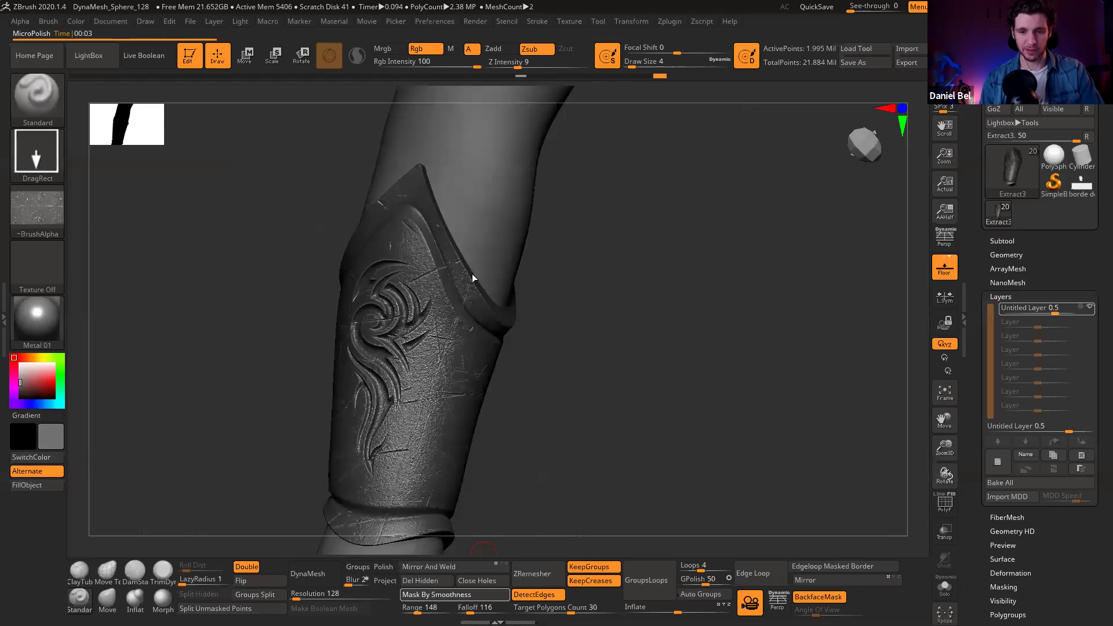
pyautogui.moveTo(586, 356); pyautogui.dragTo(606, 331)
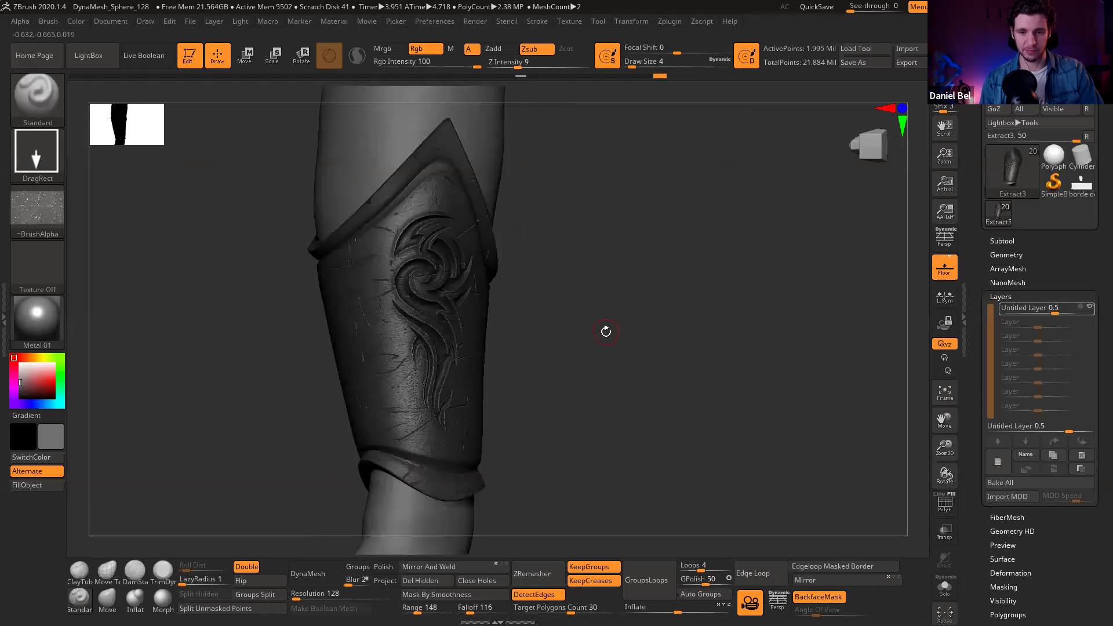
pyautogui.press('ctrl')
pyautogui.keyDown('ctrl'); pyautogui.click(600, 332); pyautogui.keyUp('ctrl')
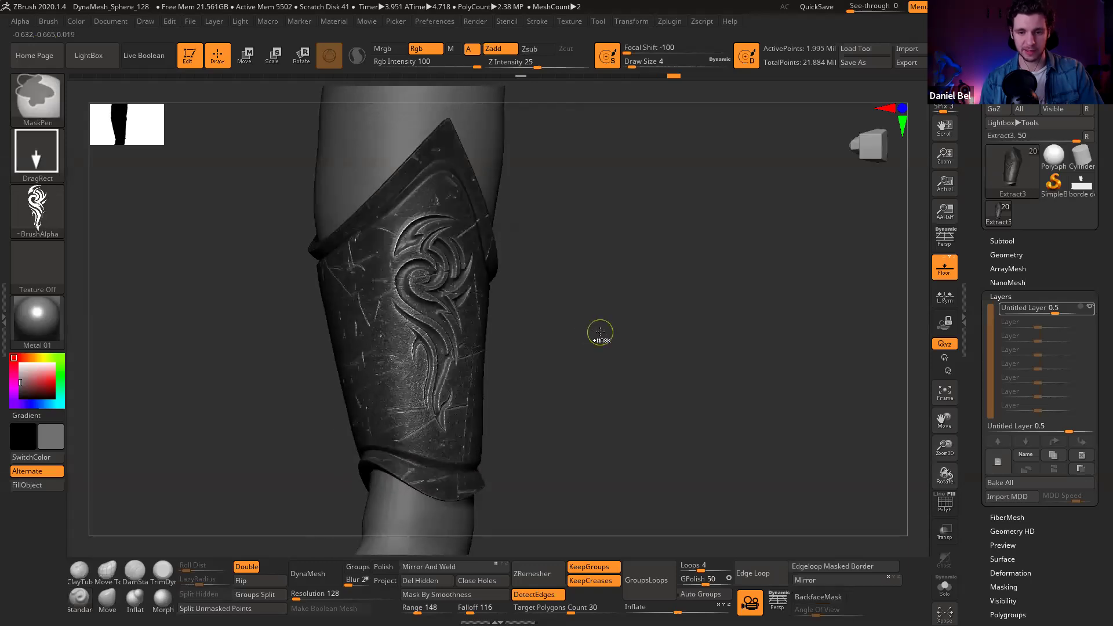
# Step: Fill the bracer's worn, unmasked areas with a light gray
pyautogui.click(27, 486)
pyautogui.keyDown('ctrl'); pyautogui.moveTo(166, 335); pyautogui.dragTo(187, 380); pyautogui.keyUp('ctrl')
pyautogui.moveTo(238, 347); pyautogui.dragTo(198, 339)
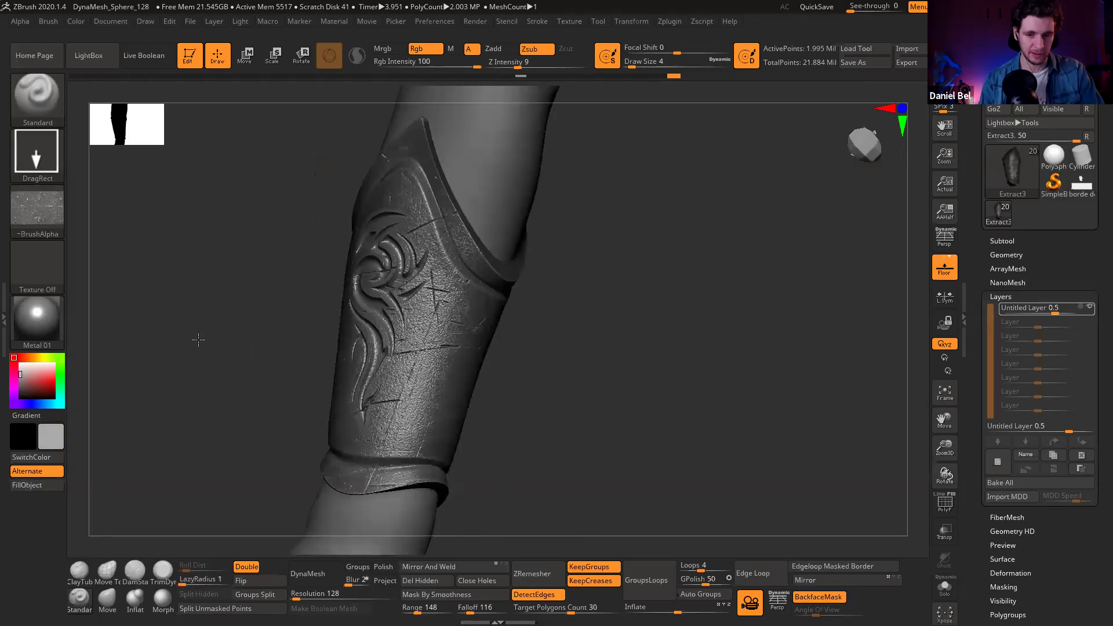
# Step: Invert the mask, fill the bracer's base with a dark gray and clear the mask
pyautogui.keyDown('ctrl'); pyautogui.click(179, 384); pyautogui.keyUp('ctrl')
pyautogui.moveTo(24, 390); pyautogui.dragTo(10, 386)
pyautogui.click(30, 484)
pyautogui.keyDown('ctrl'); pyautogui.moveTo(194, 365); pyautogui.dragTo(628, 311); pyautogui.keyUp('ctrl')
# Step: Set the scratch layer's intensity to 0.2 and create a new inverted smoothness mask on the bracer
pyautogui.moveTo(660, 415); pyautogui.dragTo(760, 351)
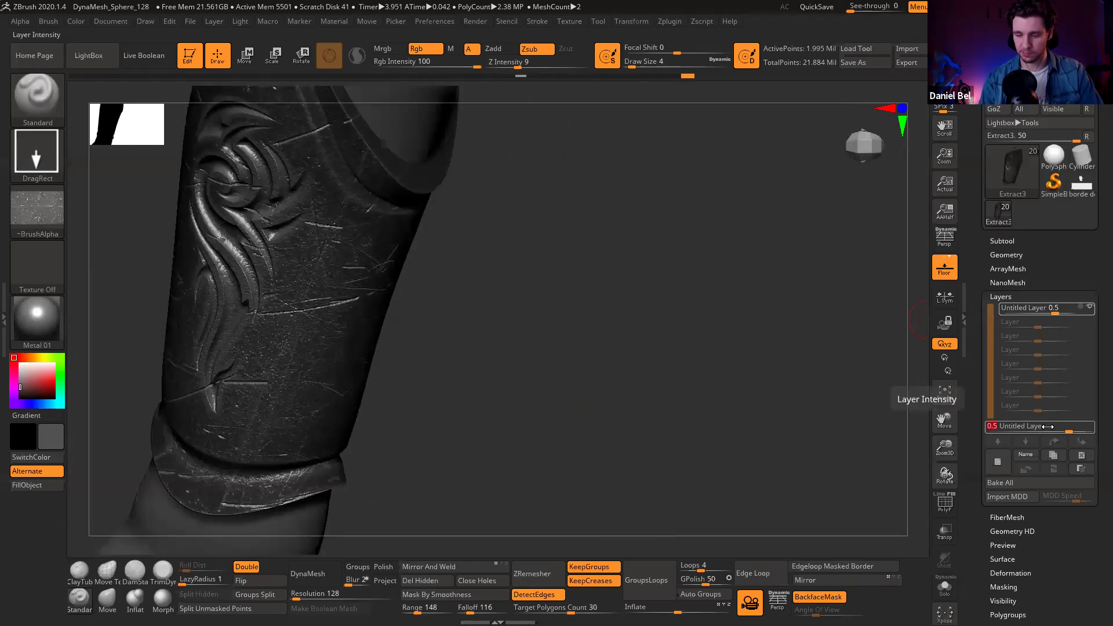
pyautogui.press('Return')
pyautogui.keyDown('alt'); pyautogui.moveTo(676, 347); pyautogui.dragTo(527, 376); pyautogui.keyUp('alt')
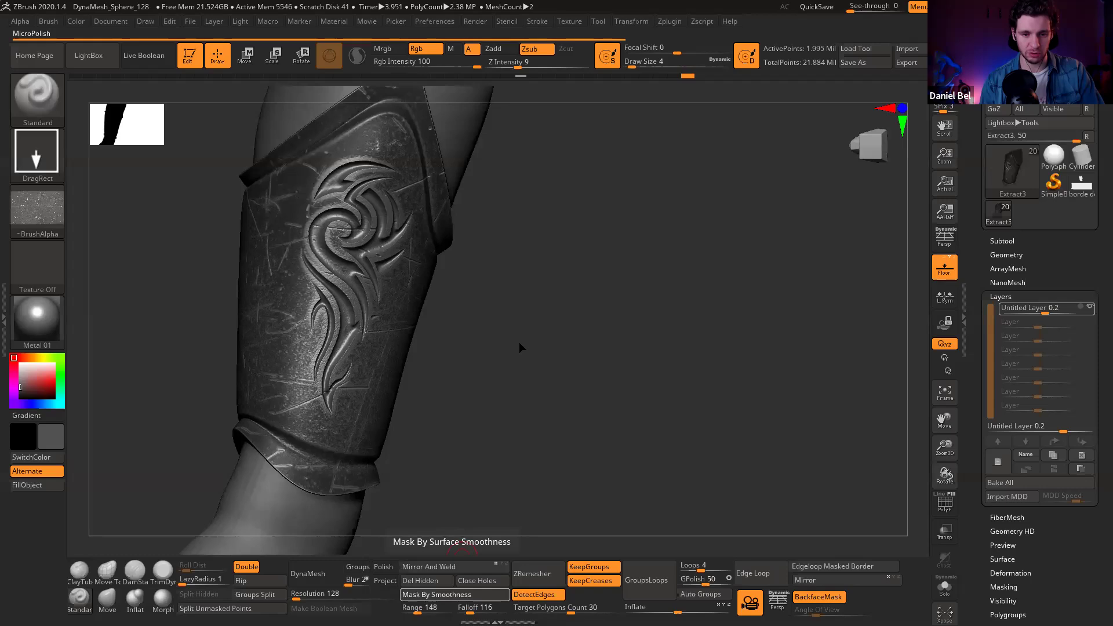
pyautogui.keyDown('ctrl'); pyautogui.click(497, 373); pyautogui.keyUp('ctrl')
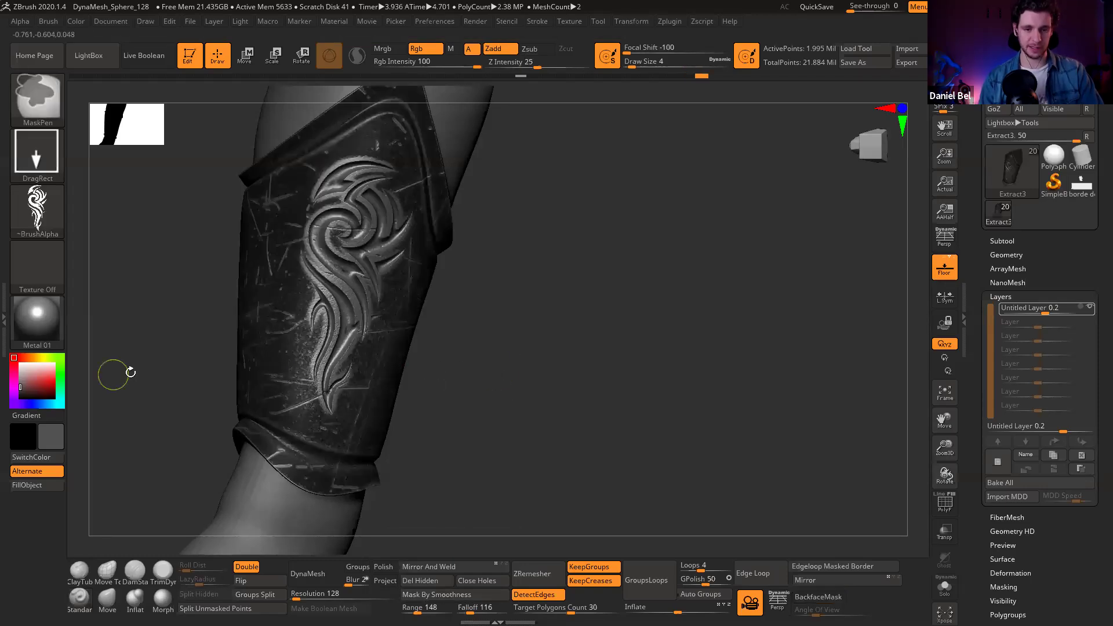
# Step: Fill the bracer's unmasked areas with a light gray
pyautogui.moveTo(26, 379); pyautogui.dragTo(14, 375)
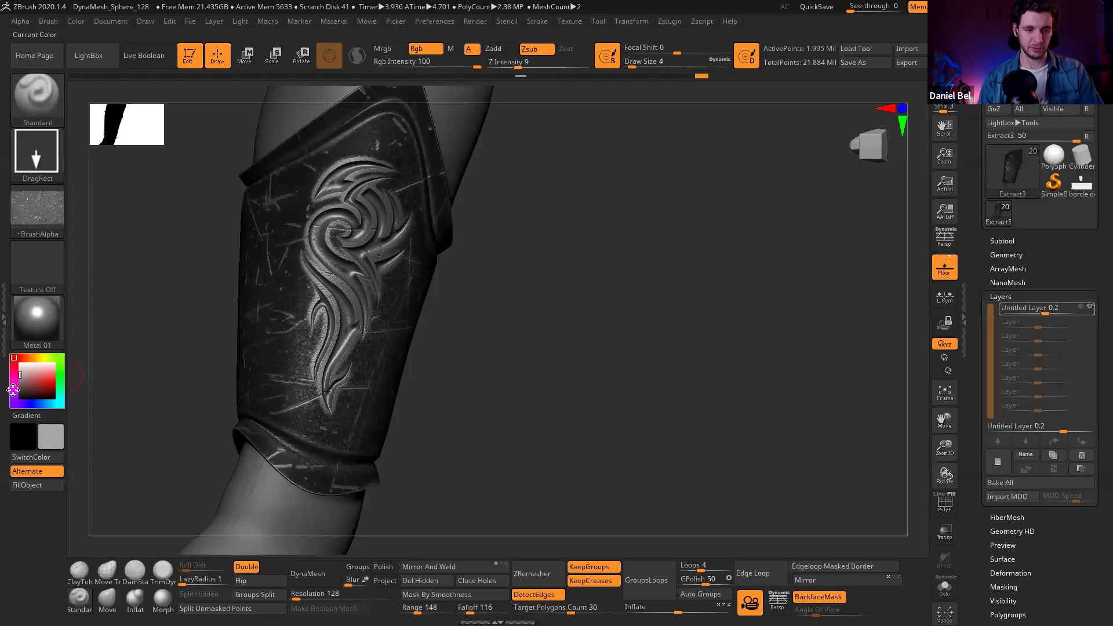
pyautogui.click(41, 489)
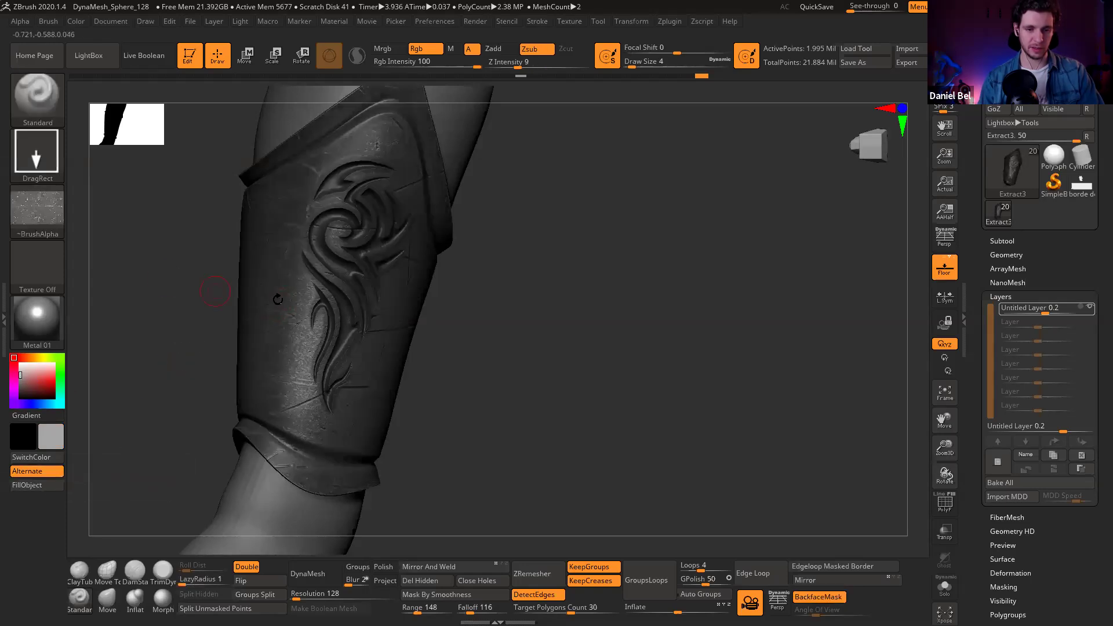
pyautogui.hotkey('ctrl', 'z')
pyautogui.hotkey('ctrl', 'shift', 'z')
pyautogui.press('v')
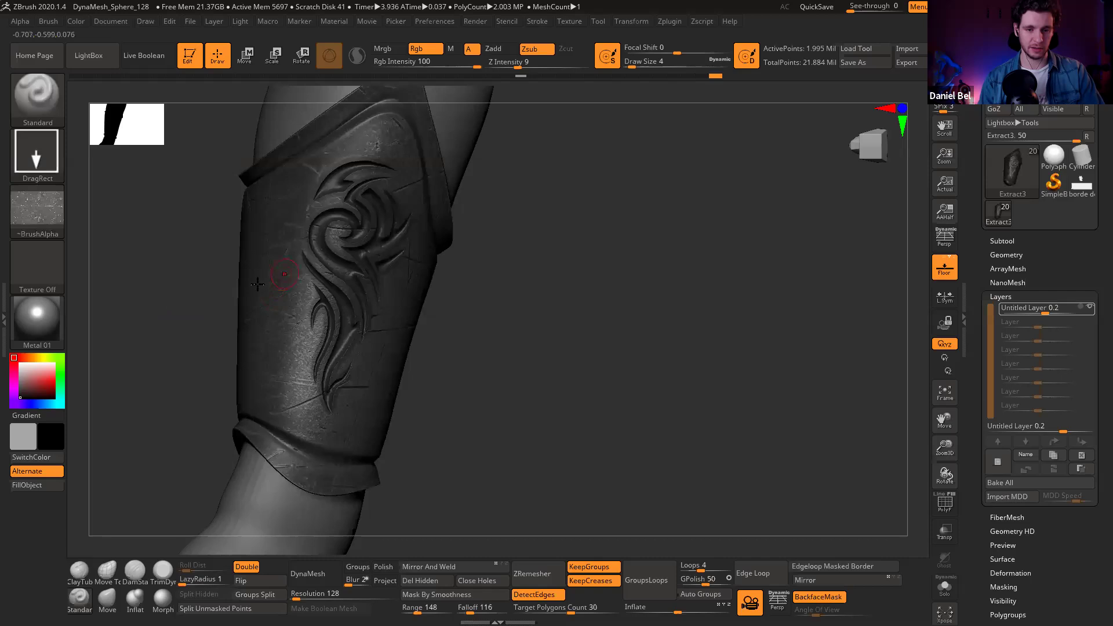
# Step: Fill the bracer's base with a dark gray, invert the mask and fill the scratches and edges with a medium gray
pyautogui.click(20, 390)
pyautogui.click(56, 486)
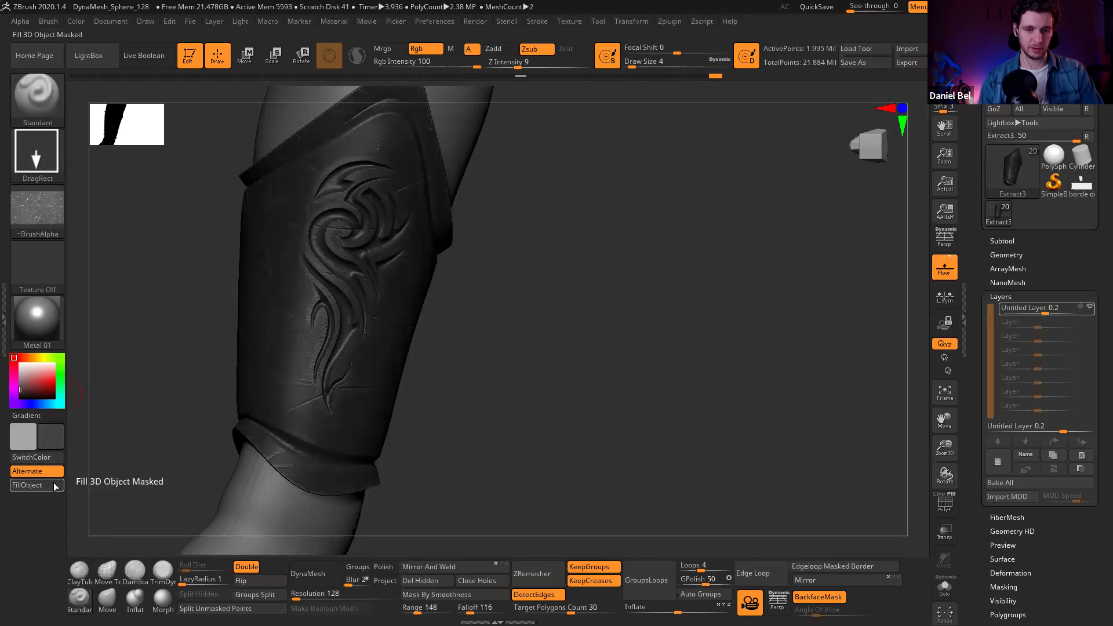
pyautogui.keyDown('ctrl'); pyautogui.click(174, 334); pyautogui.keyUp('ctrl')
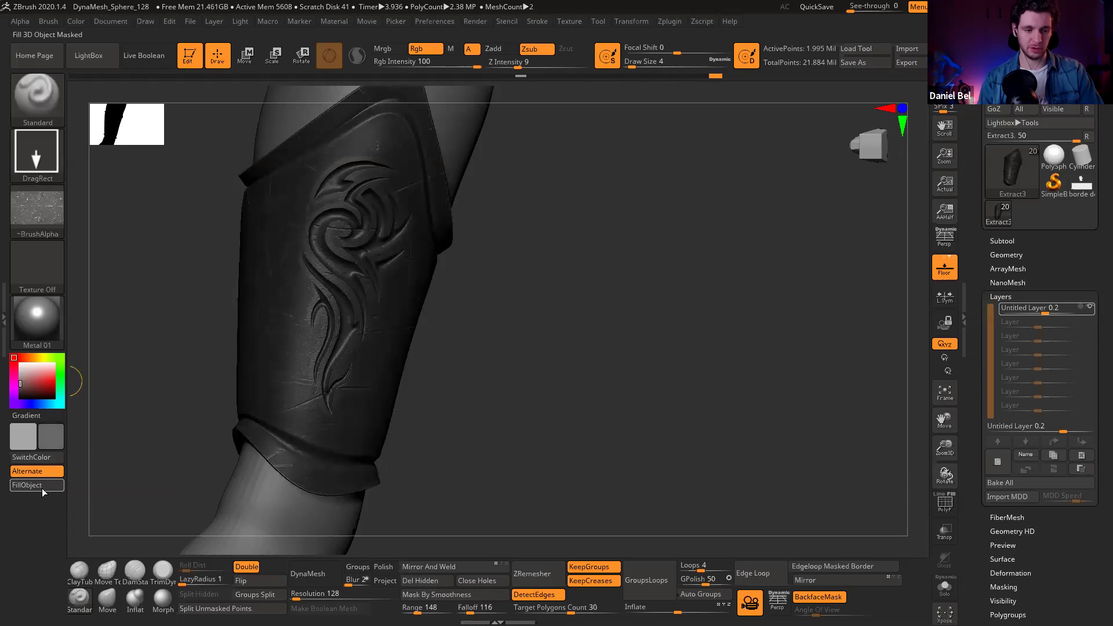
pyautogui.click(42, 488)
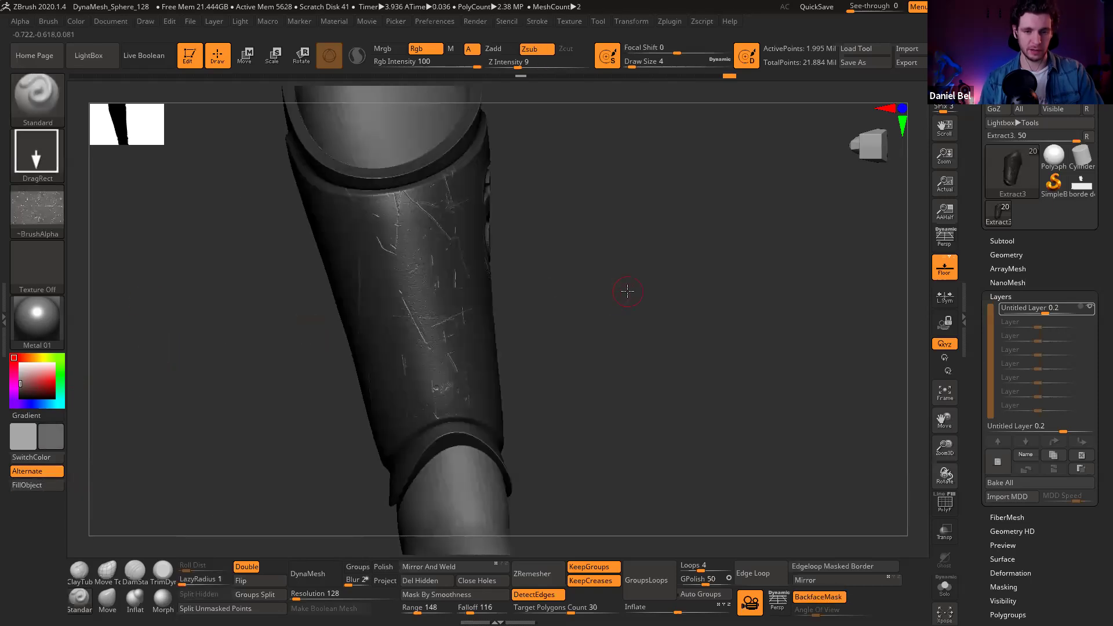
# Step: Examine the bracer's worn finish and the polygroups of the tribal relief from several angles
pyautogui.moveTo(627, 291); pyautogui.dragTo(332, 238)
pyautogui.press('r')
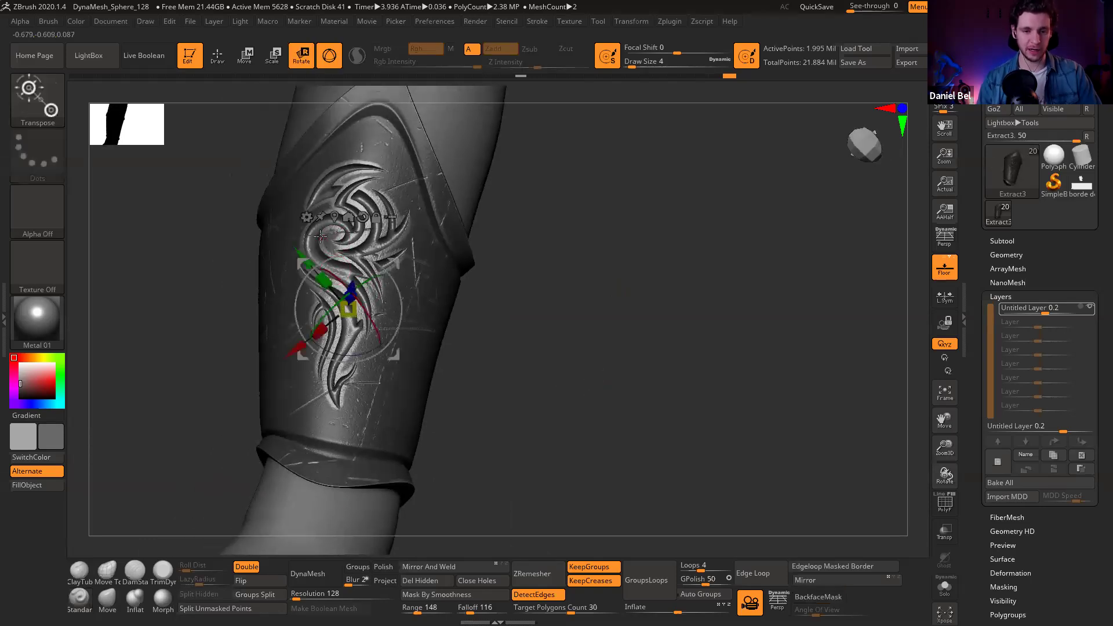
pyautogui.hotkey('shift', 'f')
pyautogui.keyDown('ctrl'); pyautogui.moveTo(574, 282); pyautogui.dragTo(515, 378, button='right'); pyautogui.keyUp('ctrl')
pyautogui.hotkey('shift', 'f')
pyautogui.press('q')
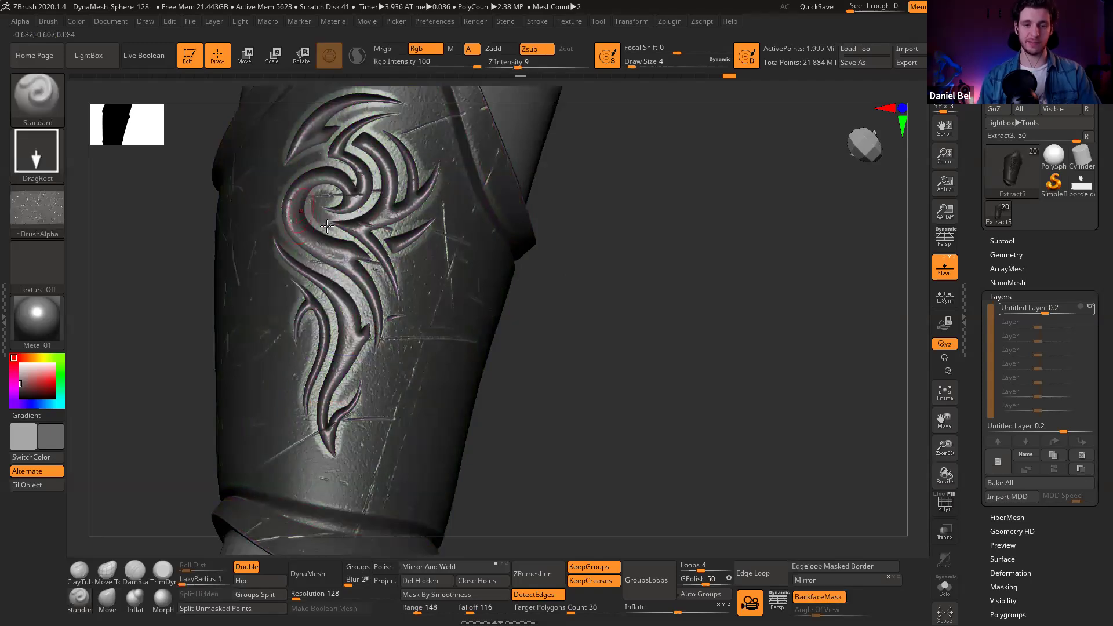
pyautogui.moveTo(633, 320); pyautogui.dragTo(423, 256)
pyautogui.moveTo(481, 286); pyautogui.dragTo(406, 260)
pyautogui.hotkey('shift', 'f')
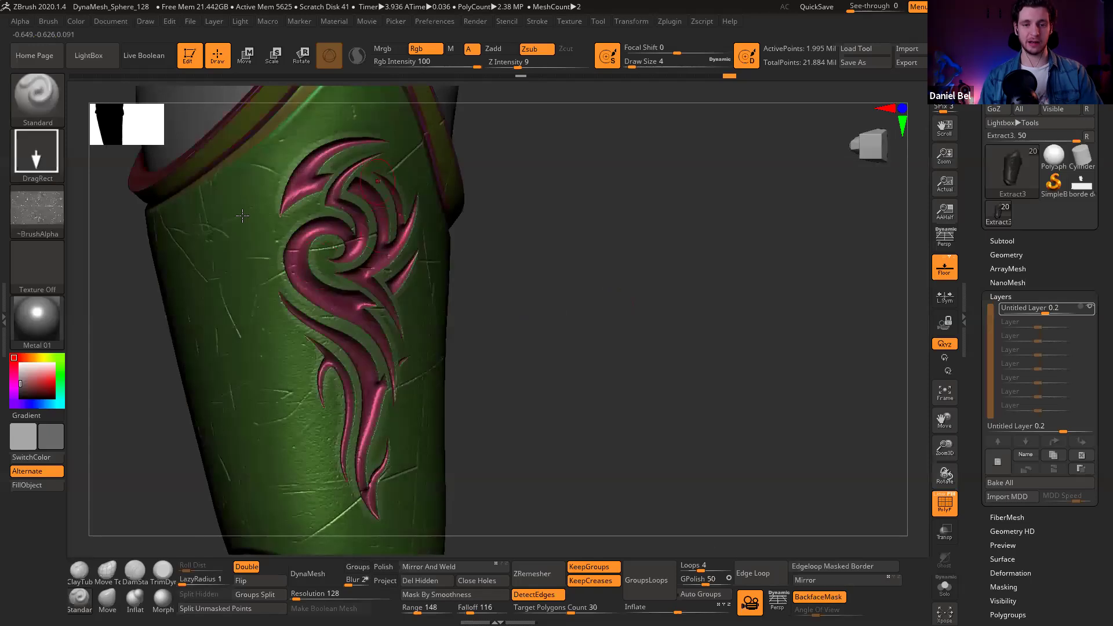
pyautogui.press('r')
pyautogui.hotkey('shift', 'f')
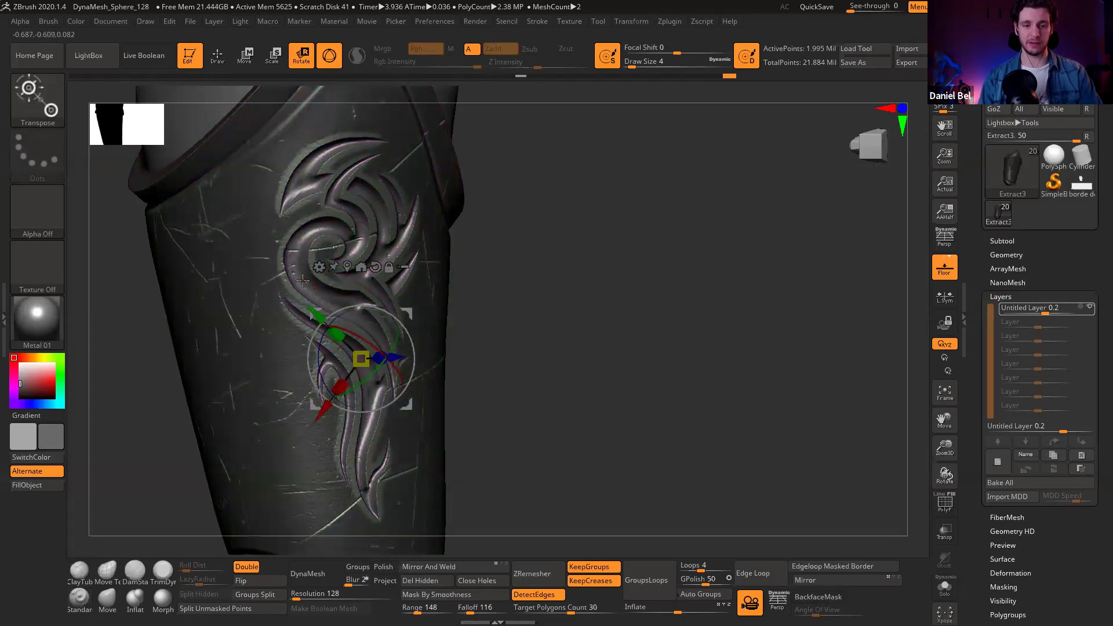
pyautogui.moveTo(574, 258); pyautogui.dragTo(621, 274)
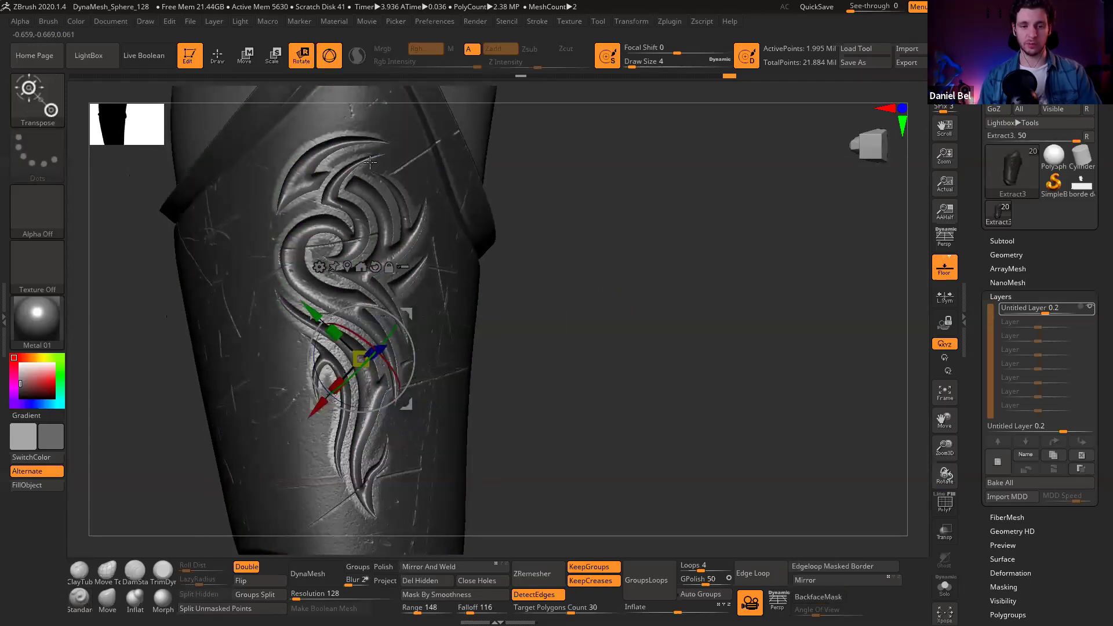
pyautogui.keyDown('alt'); pyautogui.moveTo(362, 147); pyautogui.dragTo(370, 138, button='right'); pyautogui.keyUp('alt')
pyautogui.press('q')
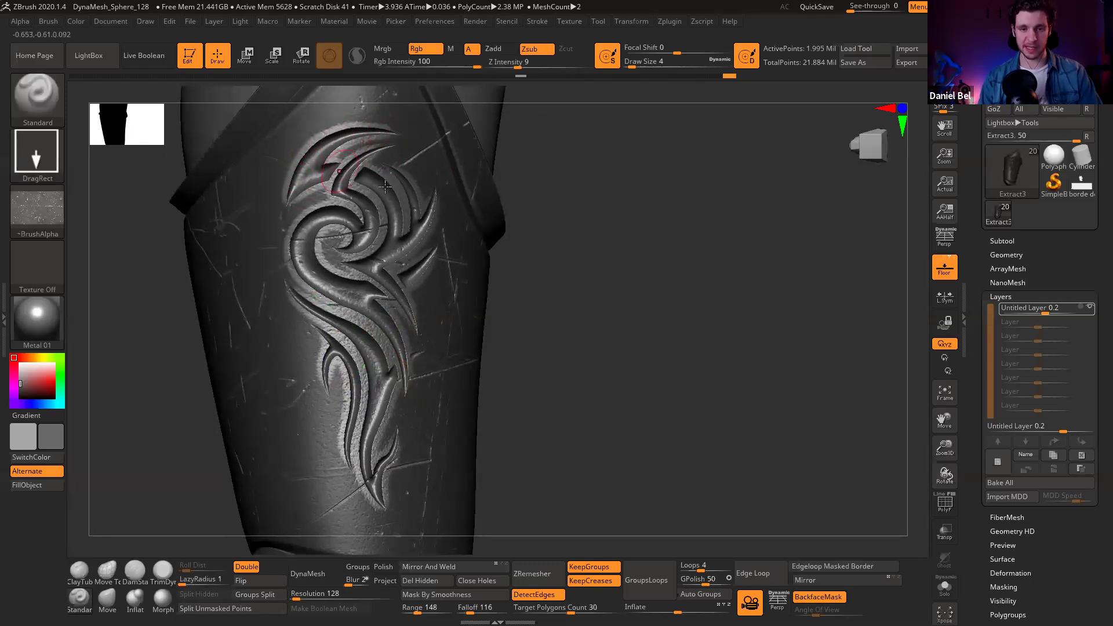
# Step: Mask everything except the tribal relief, fill the relief with red and the JellyBean material, and clear the mask
pyautogui.press('r')
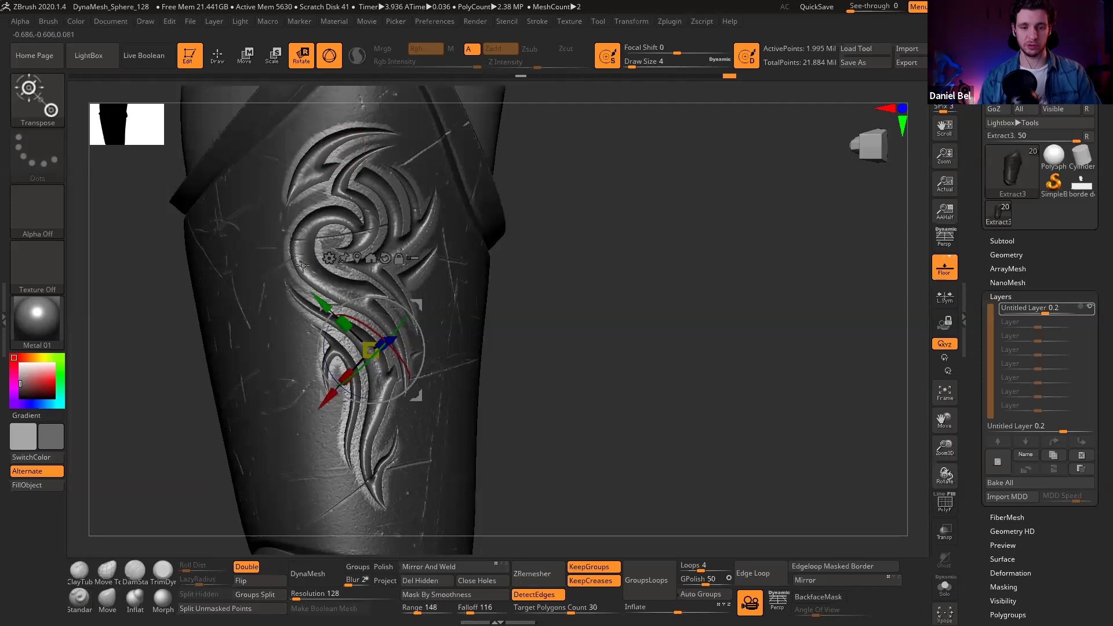
pyautogui.press('q')
pyautogui.click(52, 384)
pyautogui.click(37, 320)
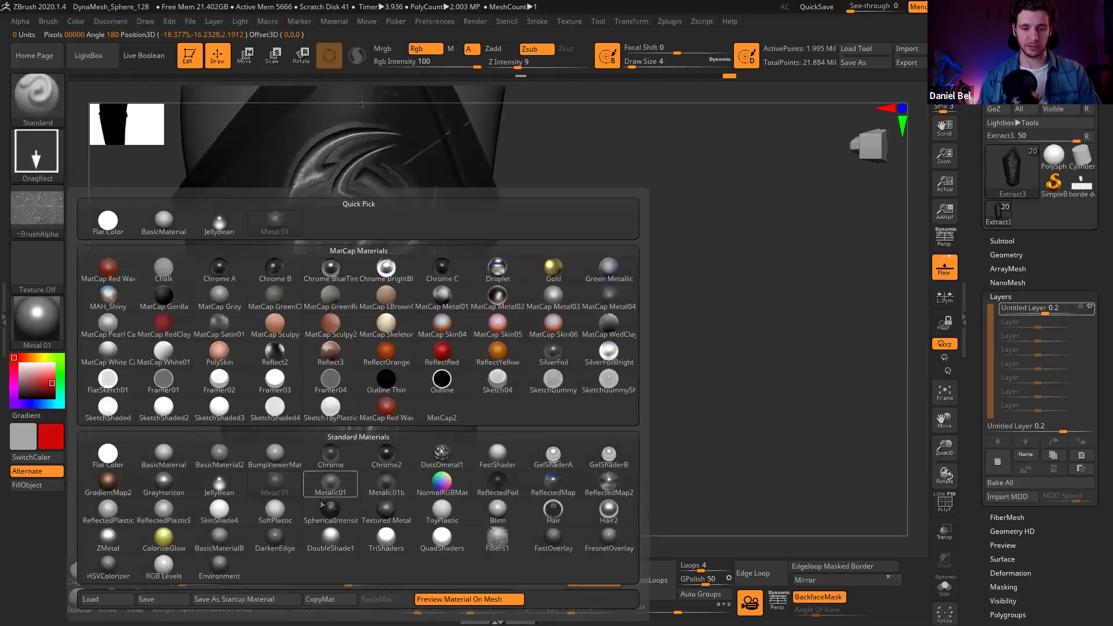
pyautogui.click(214, 477)
pyautogui.click(389, 49)
pyautogui.click(38, 484)
pyautogui.moveTo(663, 255)
pyautogui.keyDown('ctrl'); pyautogui.mouseDown()
pyautogui.moveTo(665, 314)
pyautogui.moveTo(650, 359)
pyautogui.mouseUp(); pyautogui.keyUp('ctrl')
# Step: Make Metal 01 the current material and set its Diffuse modifier to 64
pyautogui.keyDown('ctrl'); pyautogui.moveTo(602, 348); pyautogui.dragTo(604, 345, button='right'); pyautogui.keyUp('ctrl')
pyautogui.moveTo(590, 415); pyautogui.dragTo(602, 281)
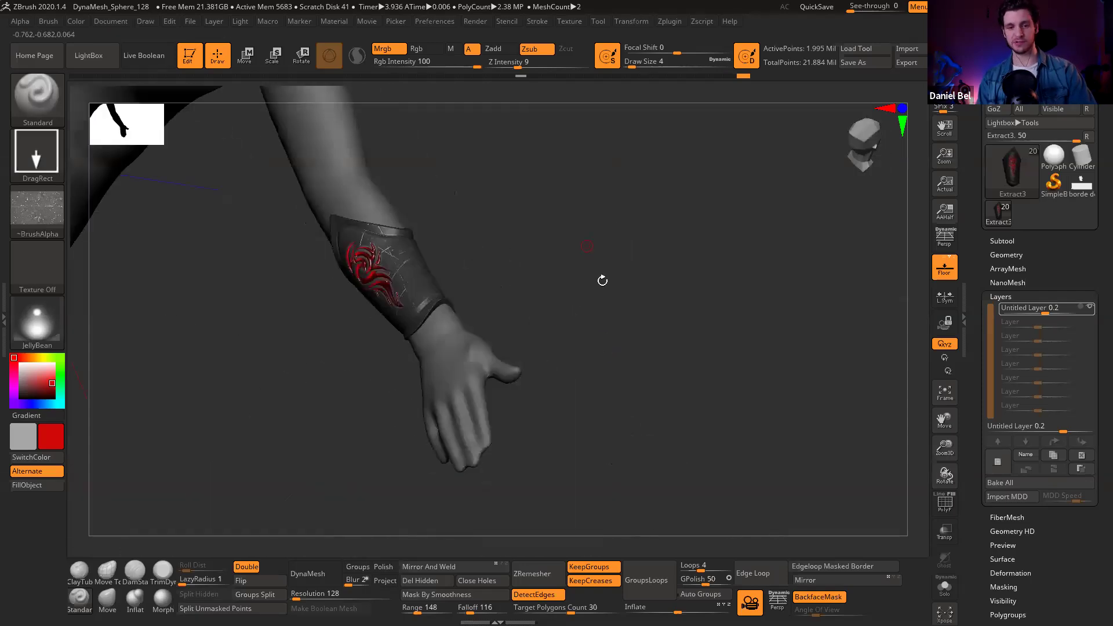
pyautogui.moveTo(639, 434)
pyautogui.mouseDown()
pyautogui.moveTo(703, 402)
pyautogui.moveTo(621, 417)
pyautogui.moveTo(623, 429)
pyautogui.mouseUp()
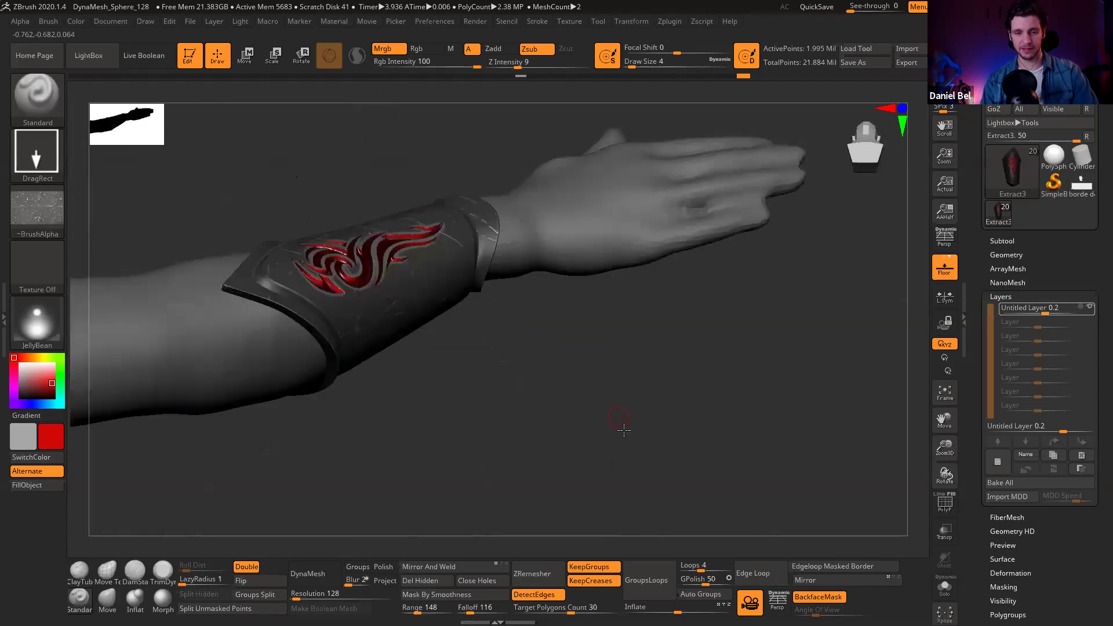
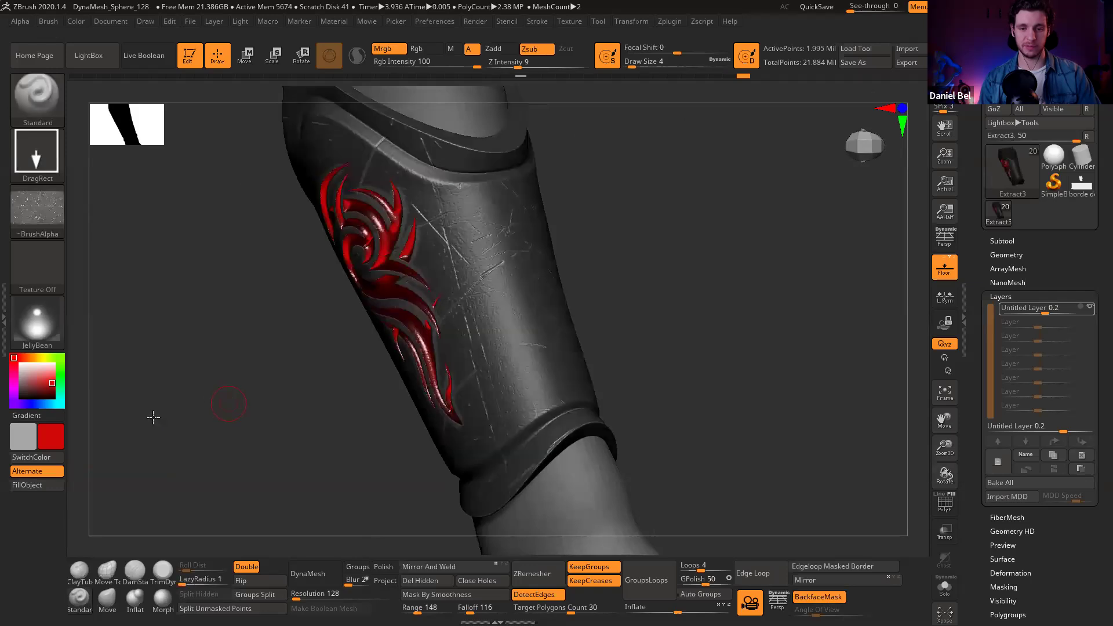
pyautogui.moveTo(153, 417); pyautogui.dragTo(570, 235)
pyautogui.moveTo(400, 87); pyautogui.dragTo(432, 115)
pyautogui.click(334, 21)
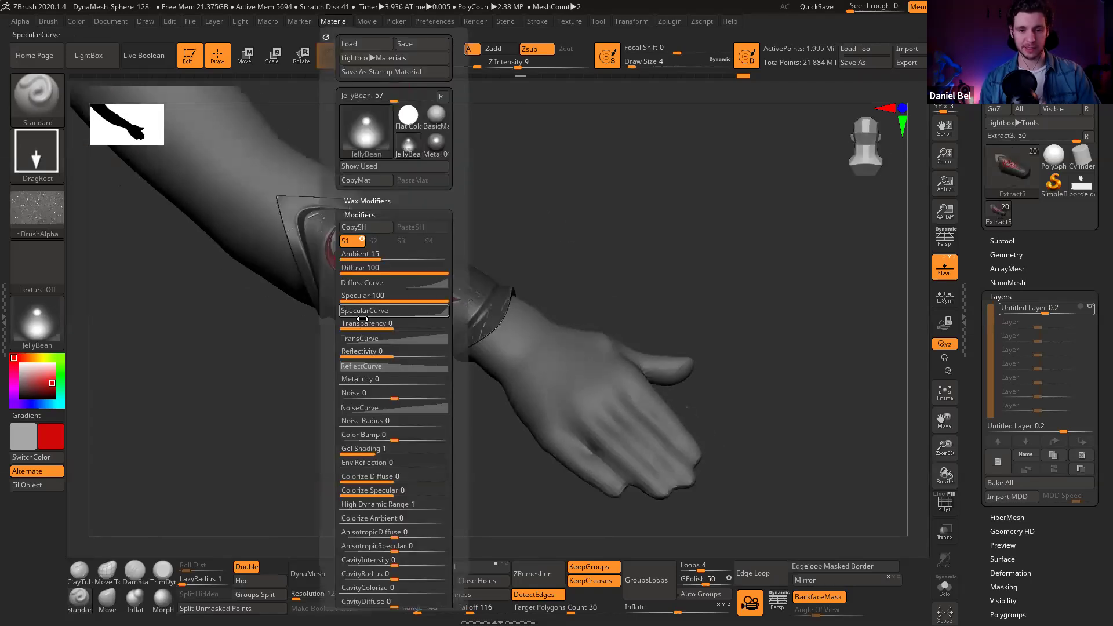
pyautogui.click(436, 144)
pyautogui.moveTo(426, 298)
pyautogui.mouseDown()
pyautogui.moveTo(450, 298)
pyautogui.moveTo(429, 276)
pyautogui.mouseUp()
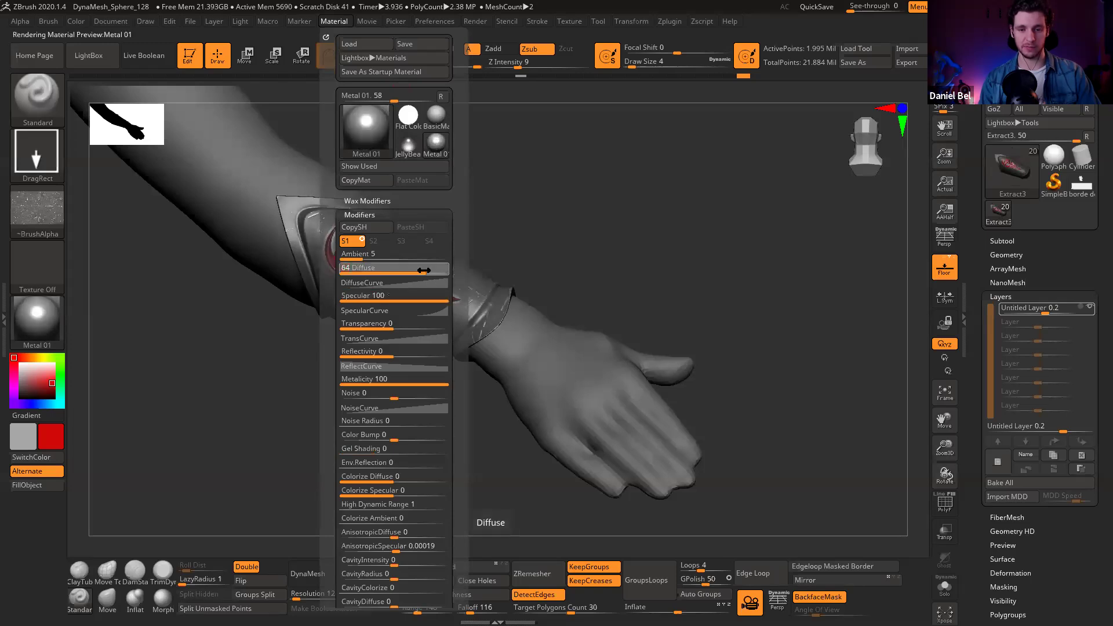
pyautogui.click(406, 283)
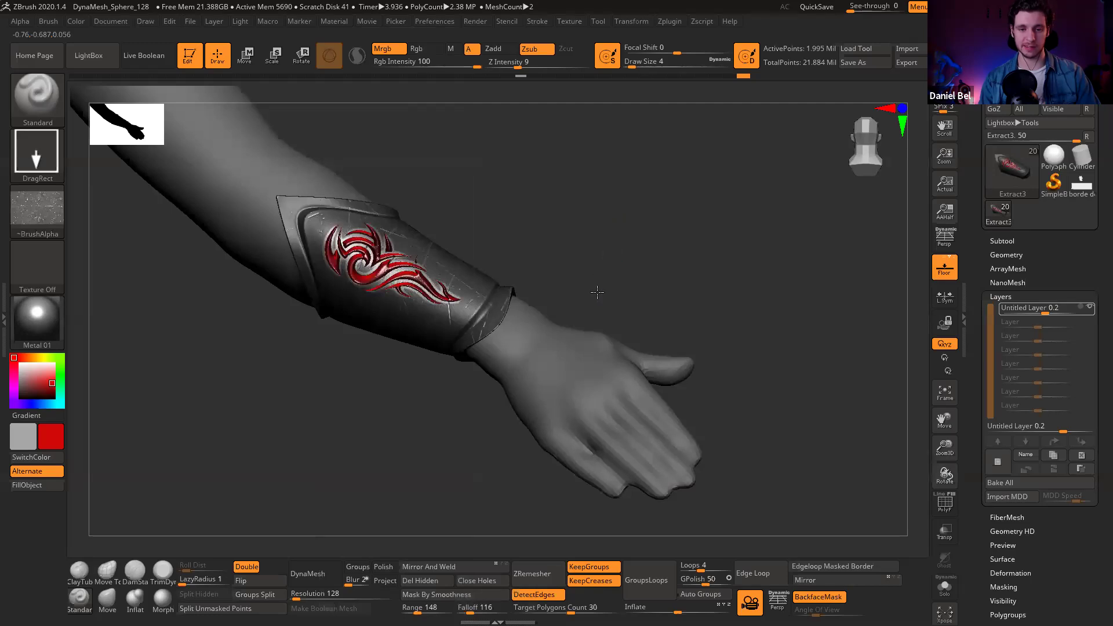
# Step: Find the Encastre folder in the subtool list and select its Cuerpo subtool
pyautogui.moveTo(553, 312); pyautogui.dragTo(491, 381)
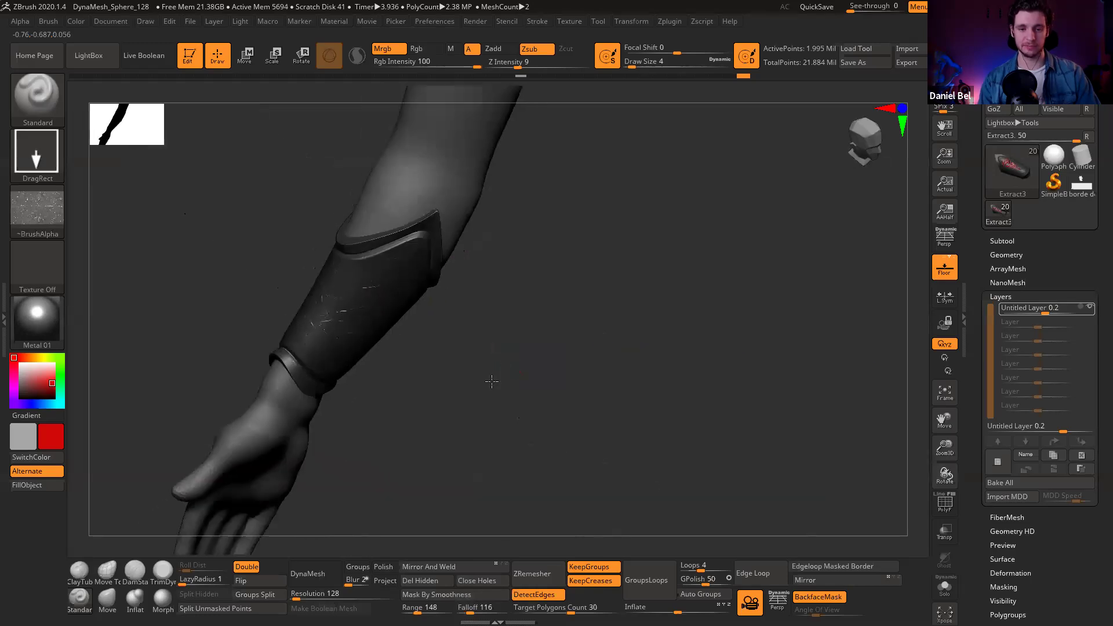
pyautogui.moveTo(472, 312); pyautogui.dragTo(649, 315)
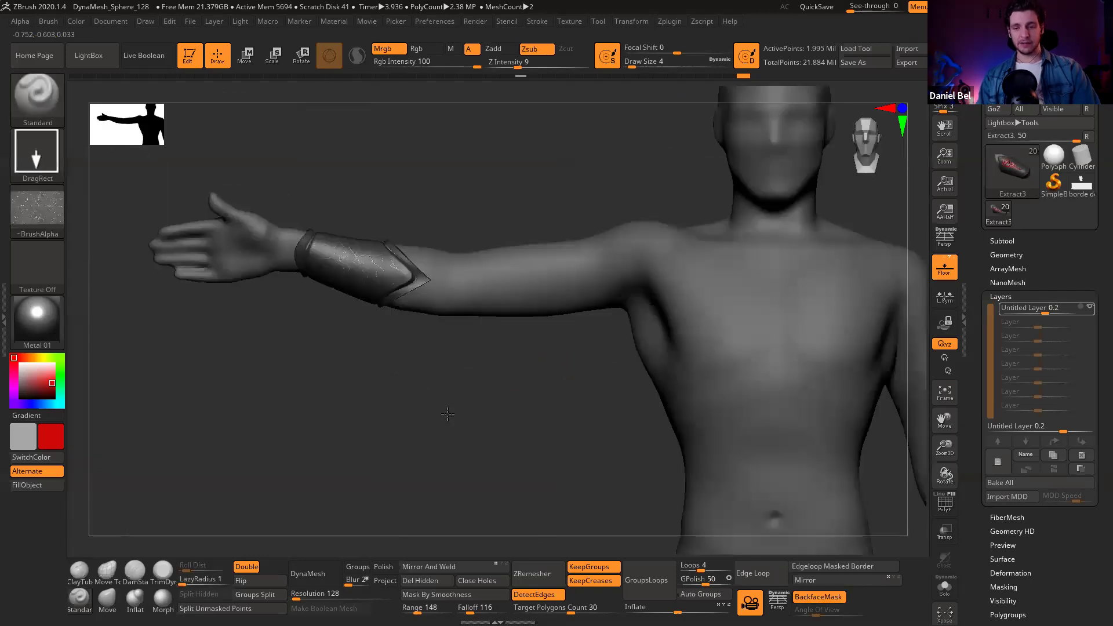
pyautogui.keyDown('ctrl'); pyautogui.moveTo(447, 413); pyautogui.dragTo(447, 371, button='right'); pyautogui.keyUp('ctrl')
pyautogui.keyDown('shift'); pyautogui.click(1003, 240); pyautogui.keyUp('shift')
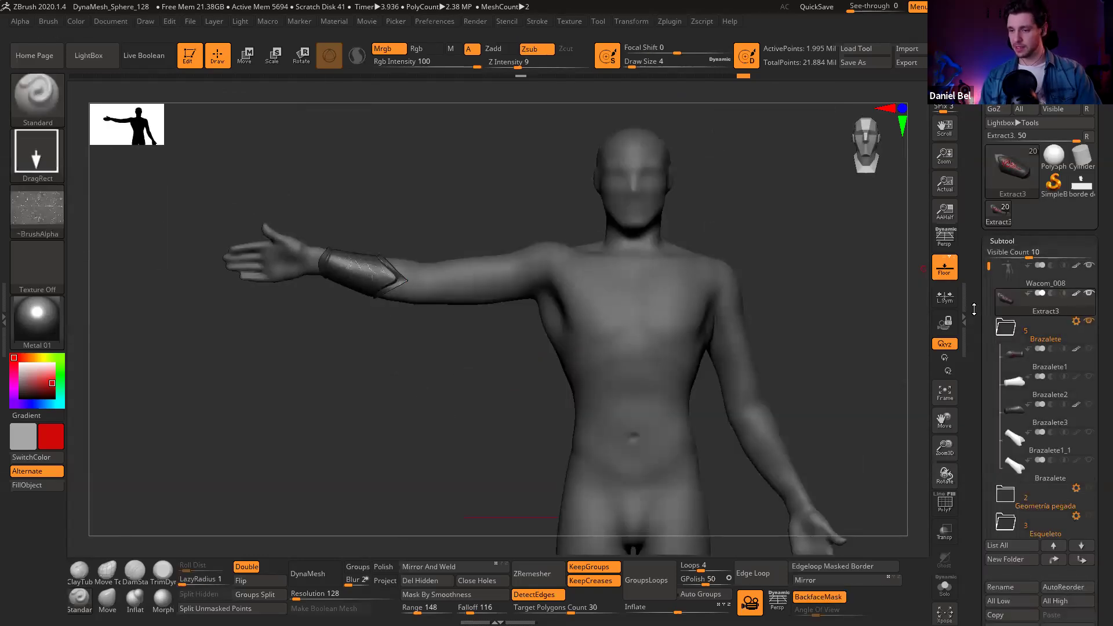
pyautogui.moveTo(988, 284); pyautogui.dragTo(988, 345)
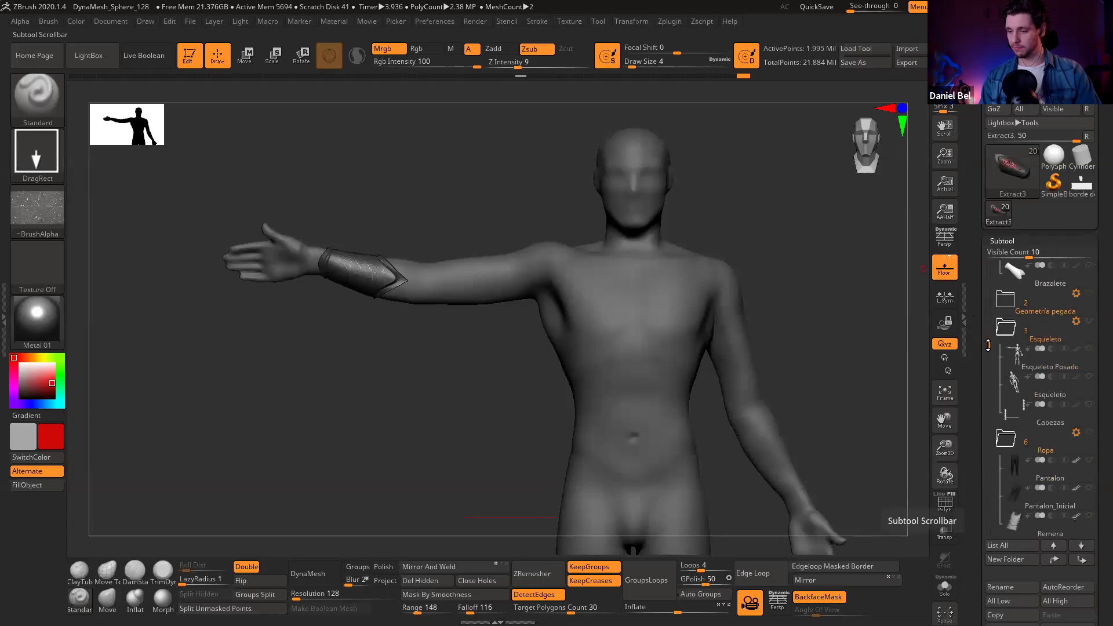
pyautogui.press('super')
pyautogui.press('super')
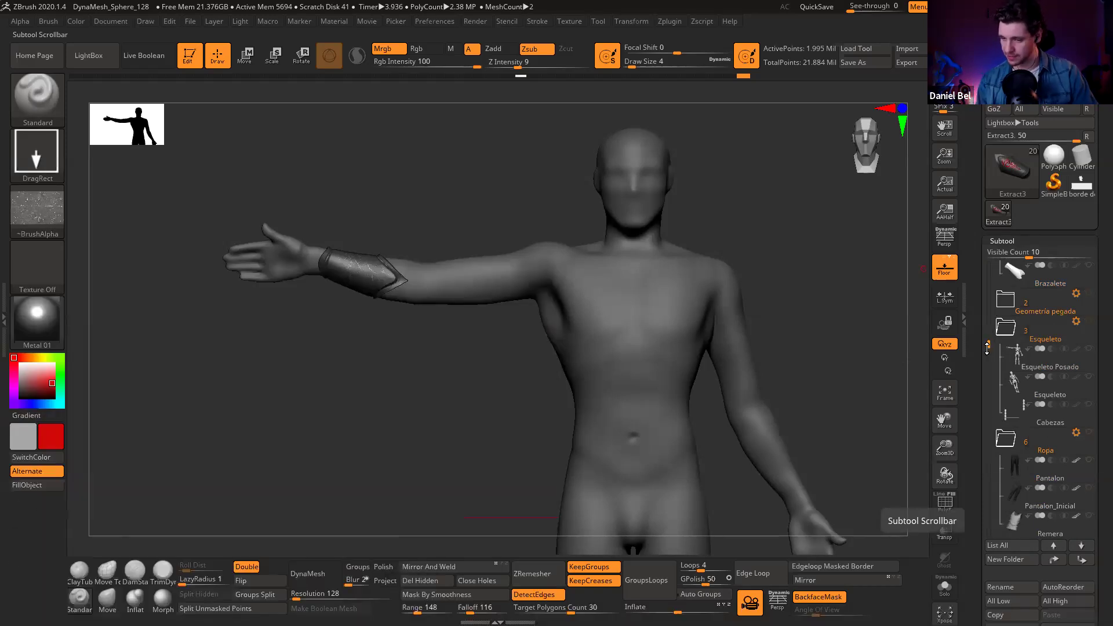
pyautogui.moveTo(990, 356); pyautogui.dragTo(990, 435)
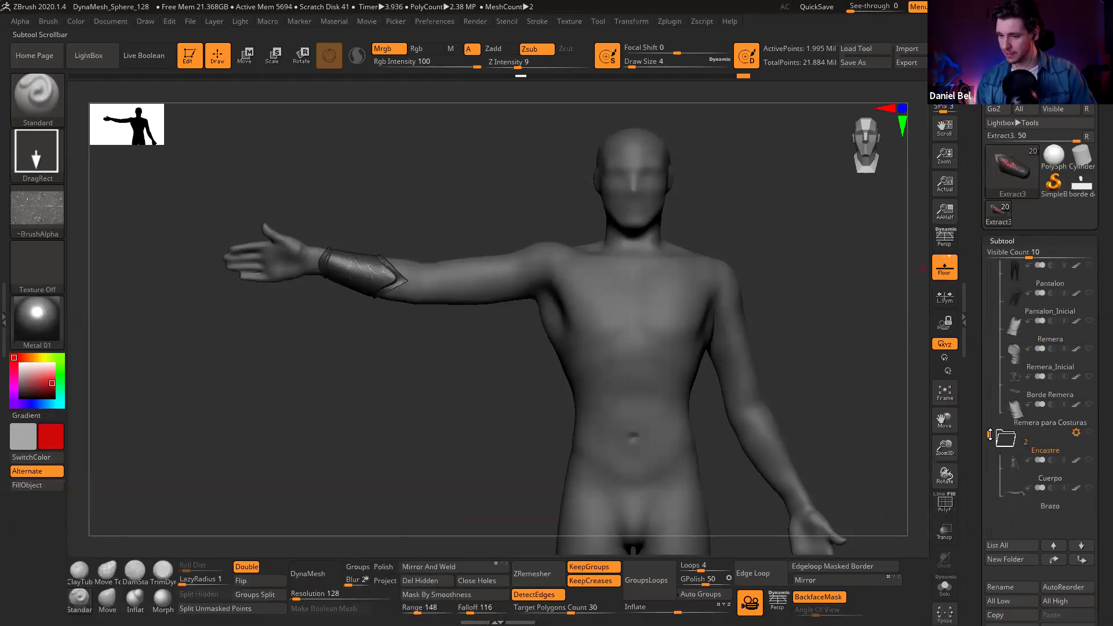
pyautogui.keyDown('ctrl'); pyautogui.moveTo(458, 402); pyautogui.dragTo(459, 371, button='right'); pyautogui.keyUp('ctrl')
pyautogui.click(1015, 474)
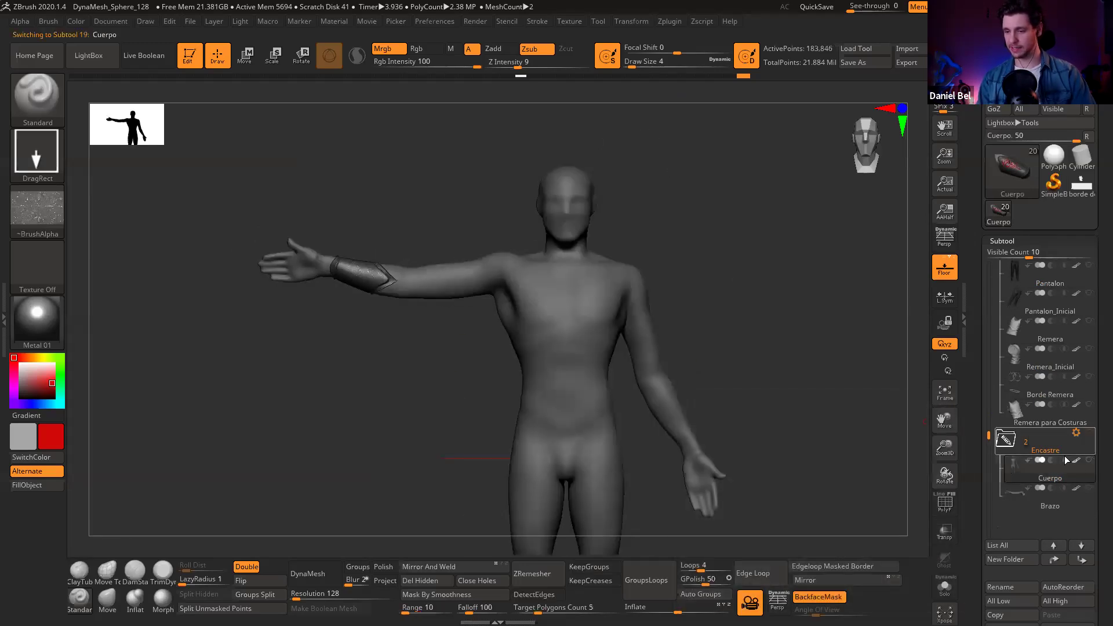
# Step: Hide the Extract3 bracer and the Wacom_008 body
pyautogui.moveTo(991, 409); pyautogui.dragTo(989, 339)
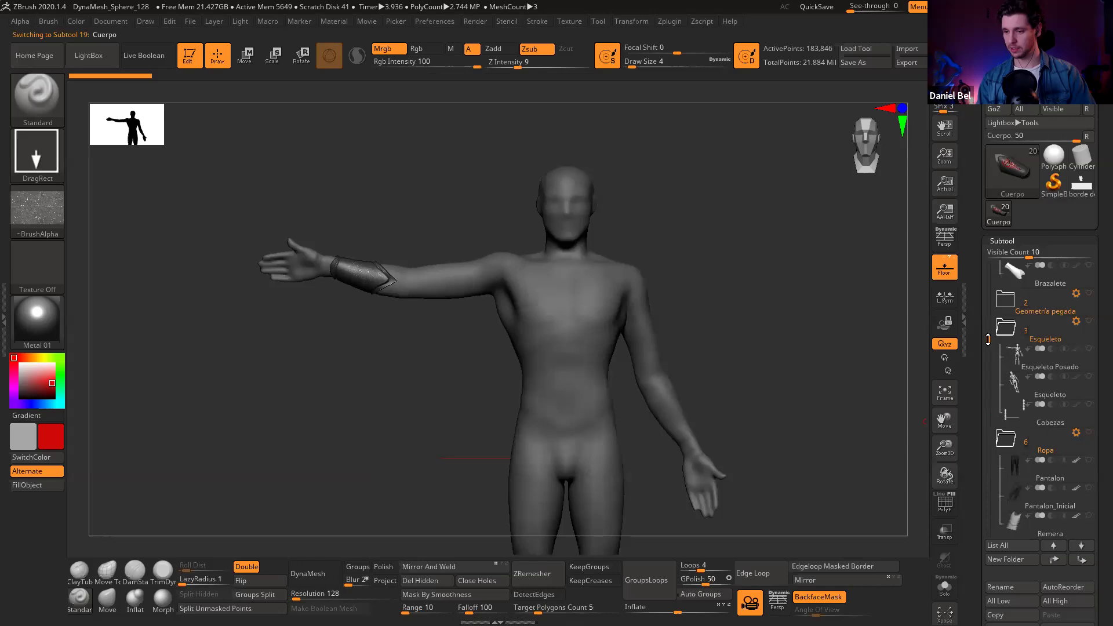
pyautogui.moveTo(988, 335); pyautogui.dragTo(985, 252)
pyautogui.click(1088, 295)
pyautogui.keyDown('alt'); pyautogui.moveTo(734, 299); pyautogui.dragTo(648, 190); pyautogui.keyUp('alt')
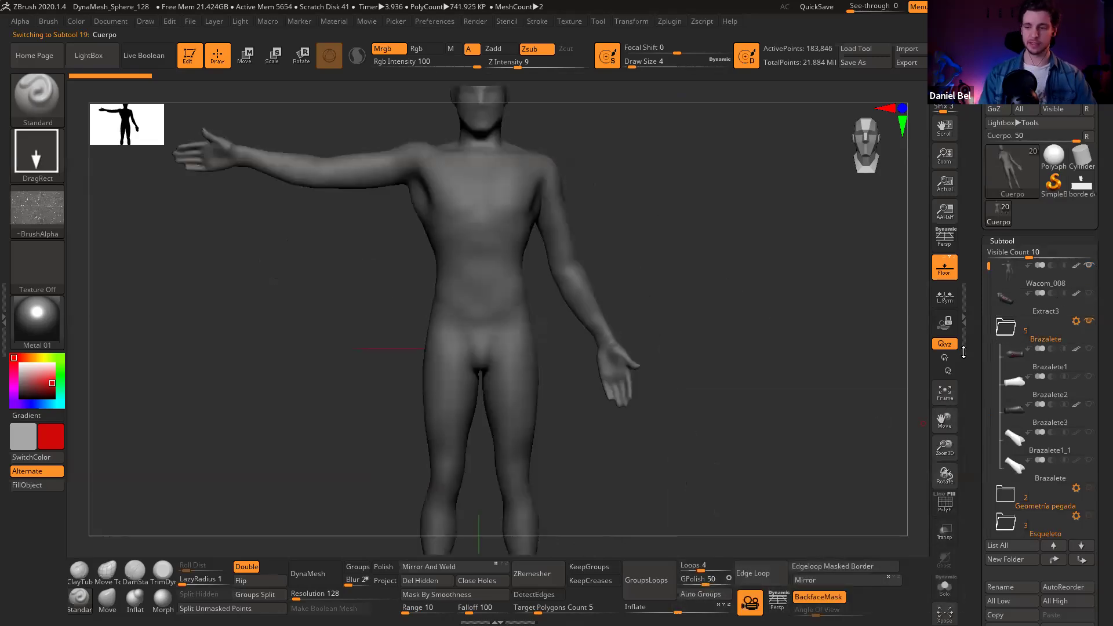
pyautogui.click(1090, 265)
# Step: Select the Brazo arm subtool and show the Cuerpo body with it
pyautogui.moveTo(988, 276); pyautogui.dragTo(988, 447)
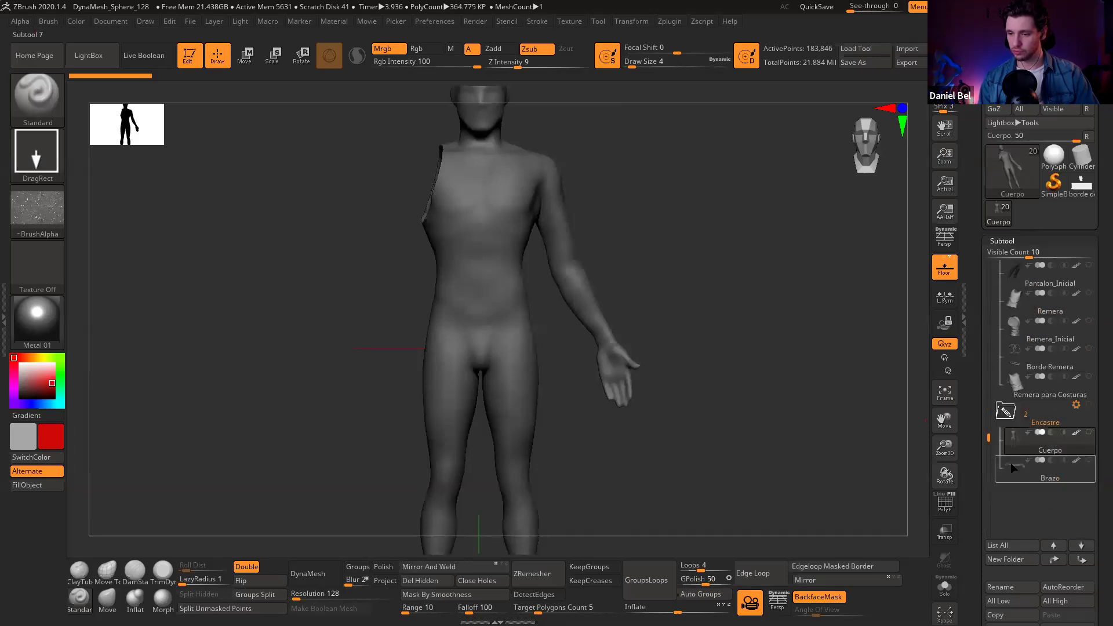
pyautogui.click(1012, 468)
pyautogui.click(1085, 433)
# Step: Move the Brazo arm outward, away from the torso's shoulder socket
pyautogui.press('w')
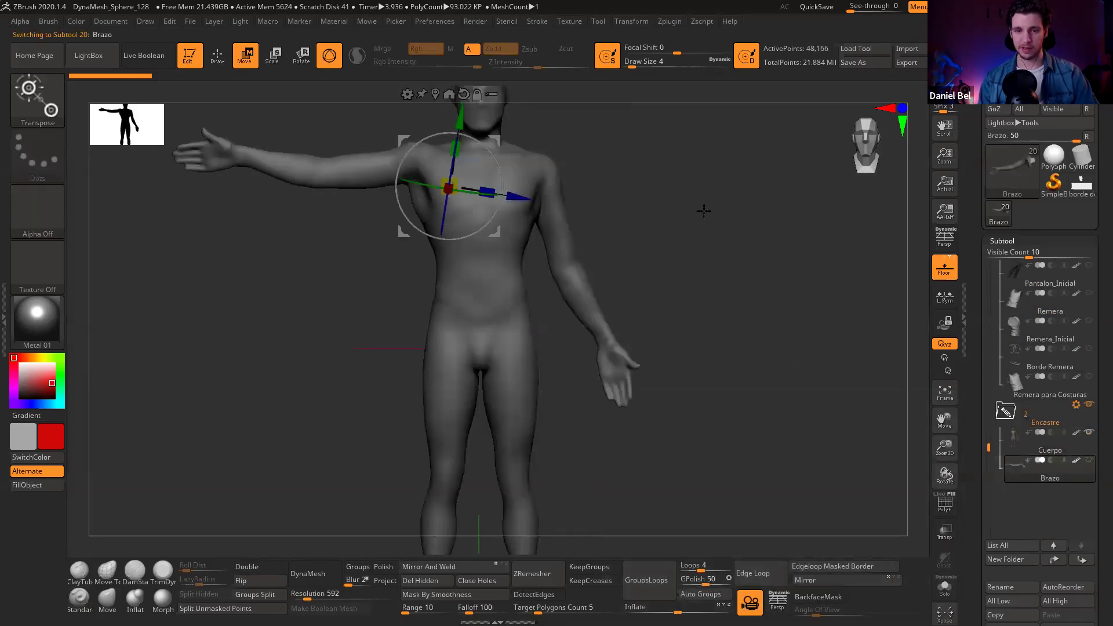
pyautogui.keyDown('ctrl'); pyautogui.moveTo(703, 209); pyautogui.dragTo(722, 206, button='right'); pyautogui.keyUp('ctrl')
pyautogui.keyDown('alt'); pyautogui.moveTo(513, 206); pyautogui.dragTo(538, 275, button='right'); pyautogui.keyUp('alt')
pyautogui.moveTo(542, 265); pyautogui.dragTo(435, 244)
pyautogui.press('q')
pyautogui.moveTo(378, 341); pyautogui.dragTo(360, 340, button='right')
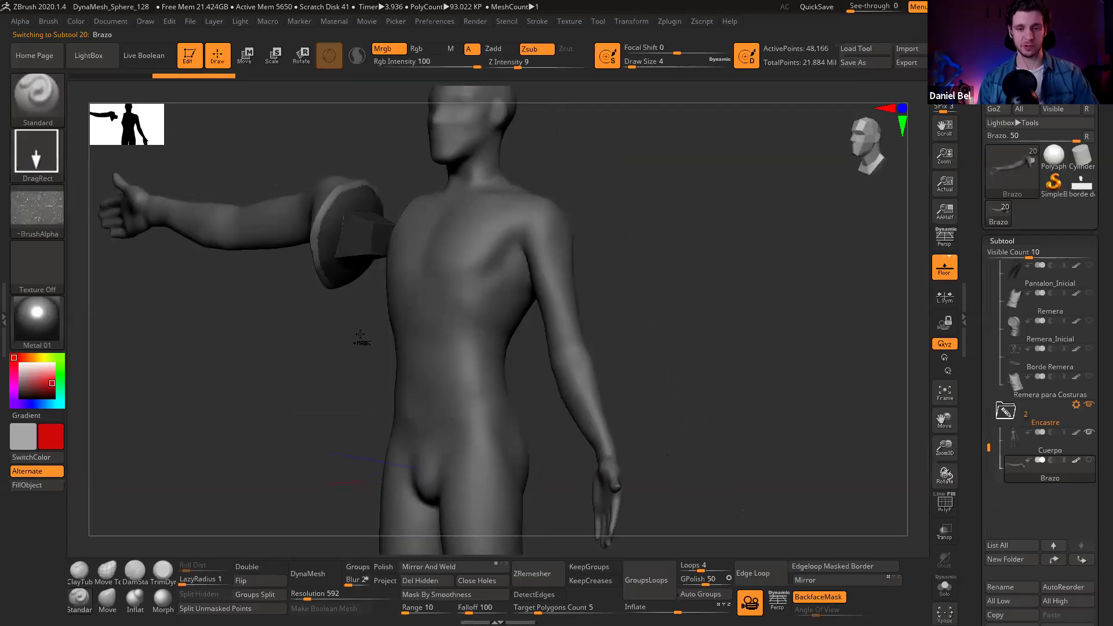
# Step: Change the current material to BasicMaterial and undo the arm's move
pyautogui.press('m')
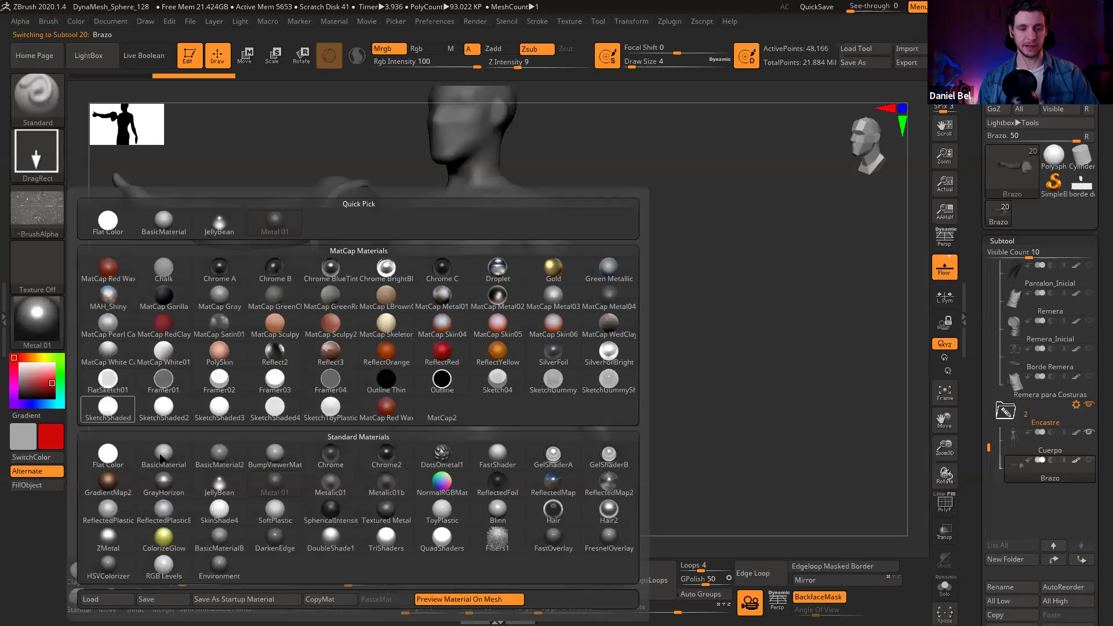
pyautogui.click(164, 456)
pyautogui.moveTo(211, 343); pyautogui.dragTo(597, 392)
pyautogui.hotkey('shift', 'f')
pyautogui.hotkey('ctrl', 'z')
pyautogui.hotkey('shift', 'f')
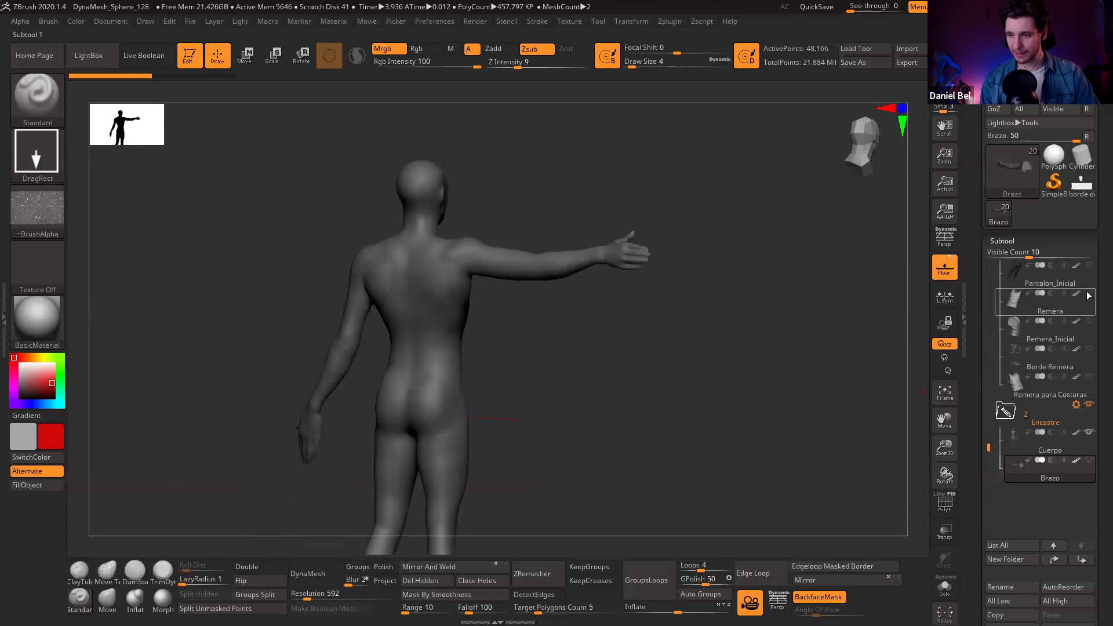
# Step: Show the Remera shirt subtool on the figure and frame its upper back
pyautogui.click(1088, 293)
pyautogui.keyDown('alt'); pyautogui.moveTo(748, 373); pyautogui.dragTo(928, 381); pyautogui.keyUp('alt')
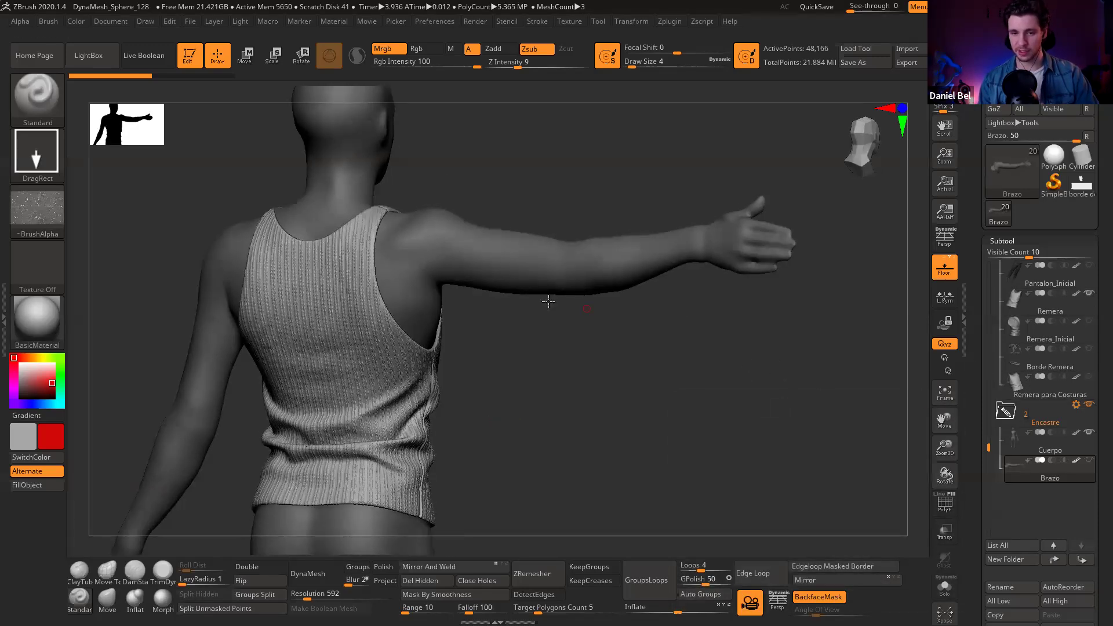
# Step: Move the Brazo arm away from the torso to examine its joint with the shirt on, and undo the move
pyautogui.press('w')
pyautogui.moveTo(326, 292); pyautogui.dragTo(420, 278)
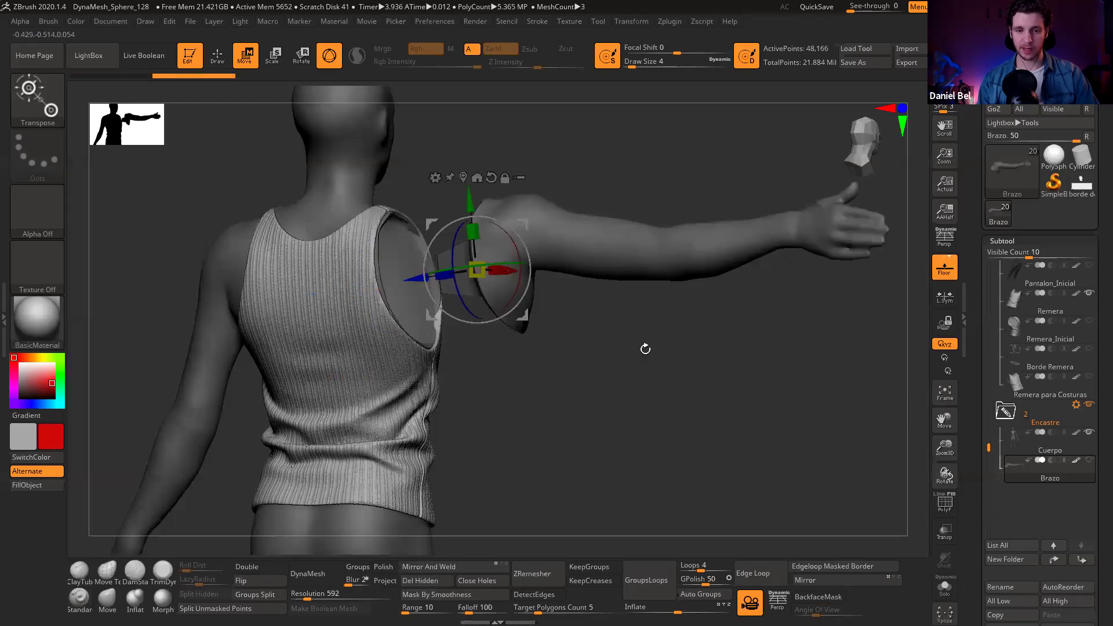
pyautogui.press('q')
pyautogui.moveTo(523, 375); pyautogui.dragTo(410, 404)
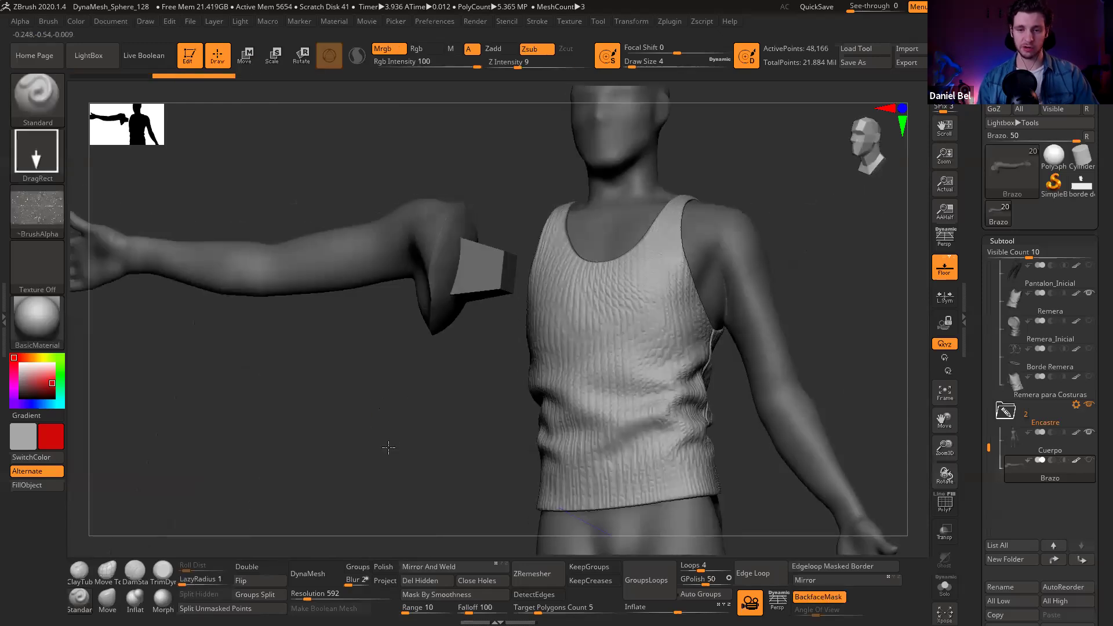
pyautogui.keyDown('alt'); pyautogui.moveTo(469, 322); pyautogui.dragTo(517, 208); pyautogui.keyUp('alt')
pyautogui.hotkey('ctrl', 'z')
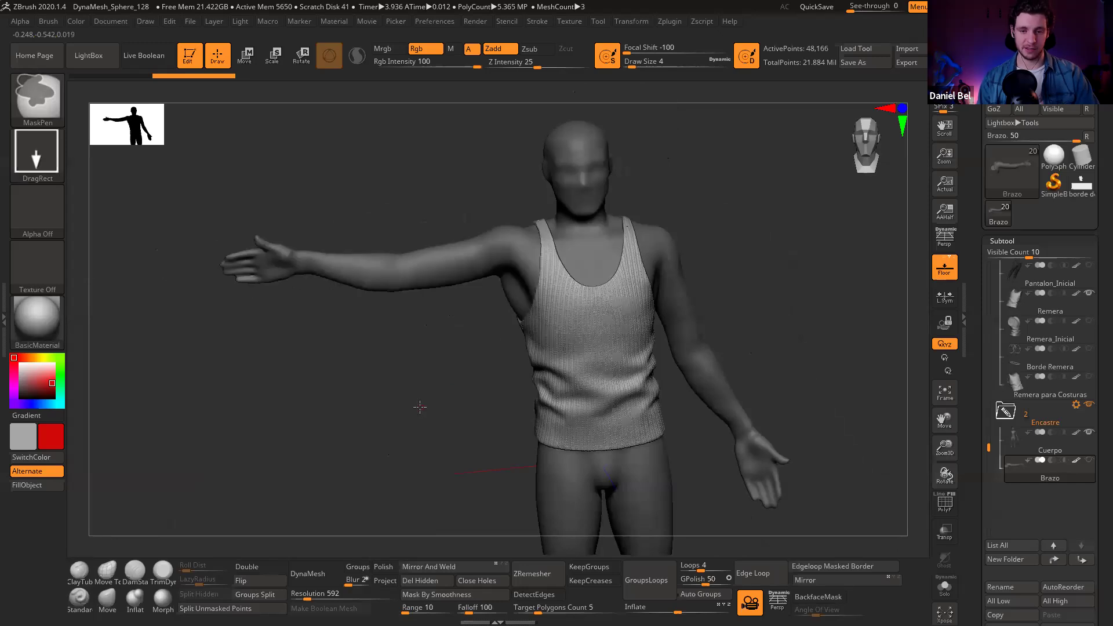
pyautogui.keyDown('alt'); pyautogui.moveTo(420, 406); pyautogui.dragTo(525, 210); pyautogui.keyUp('alt')
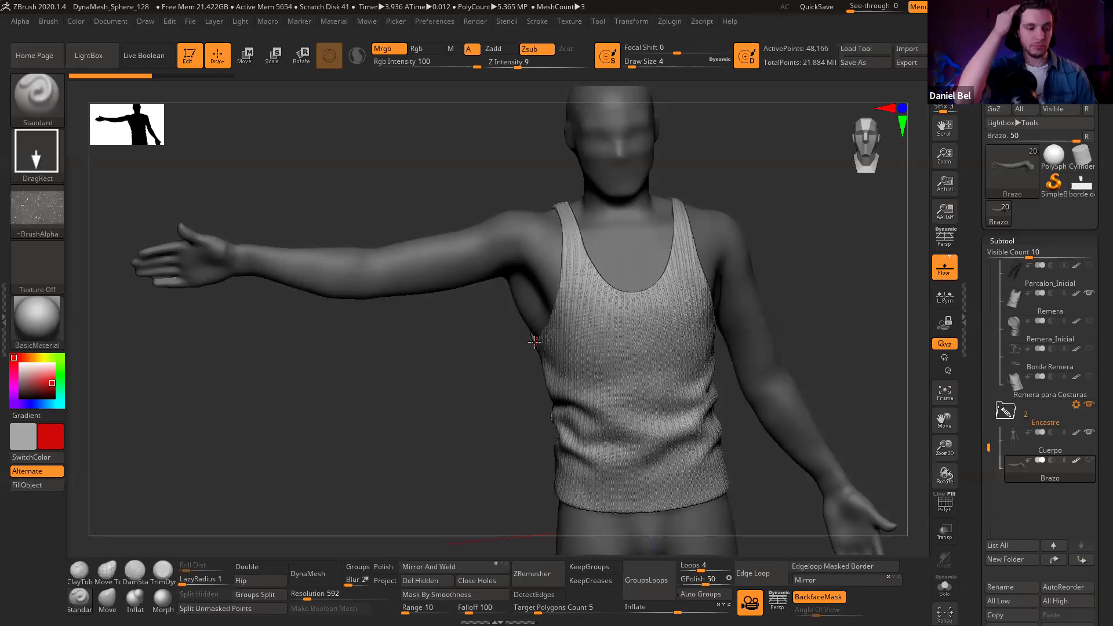
# Step: Replace the separated Cuerpo and Brazo with the Wacom_008 body under the shirt and check it alone in Solo mode
pyautogui.moveTo(450, 405); pyautogui.dragTo(435, 390)
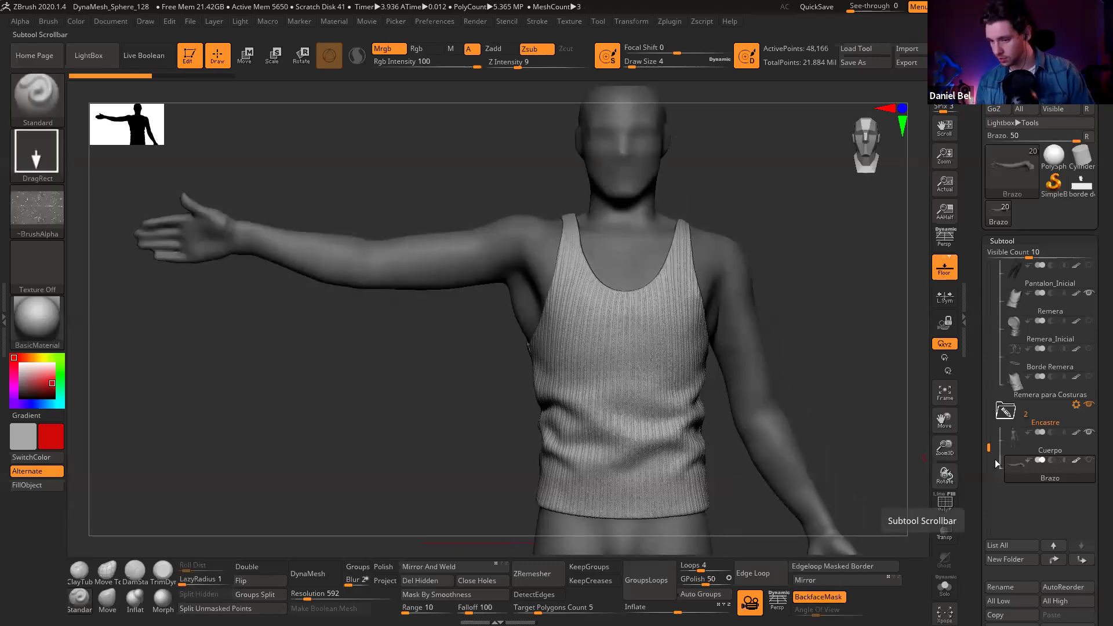
pyautogui.click(1089, 433)
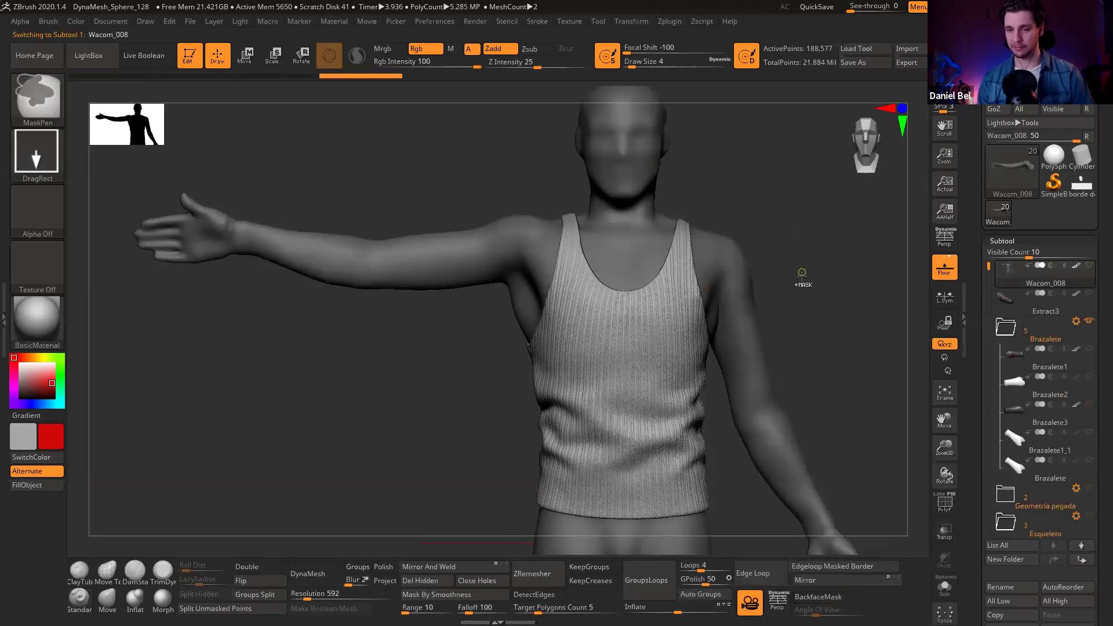
pyautogui.click(944, 586)
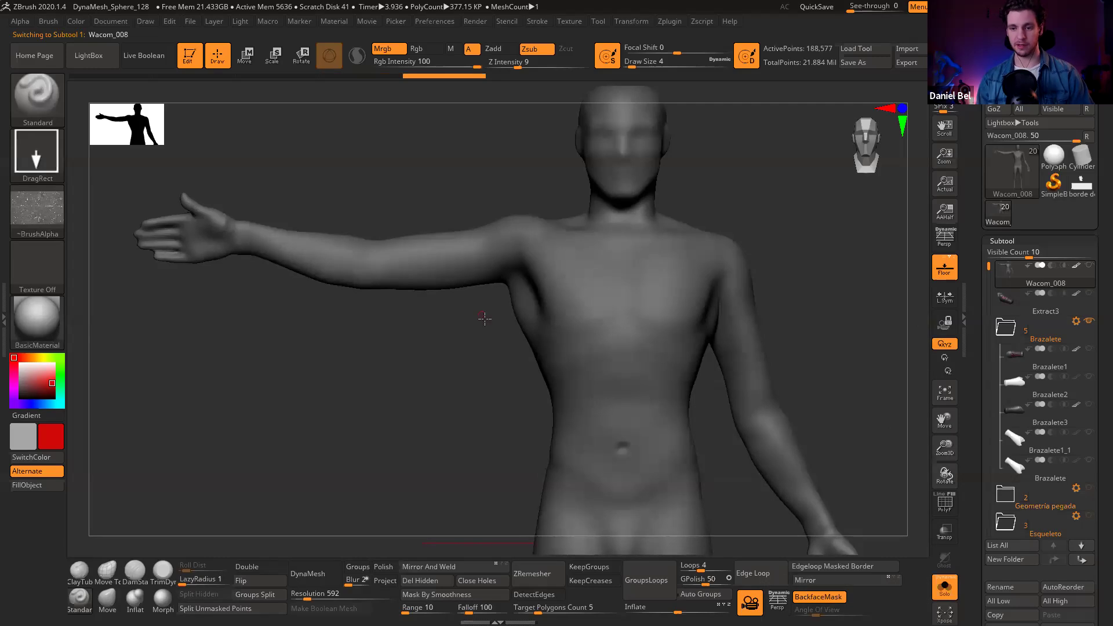
pyautogui.click(944, 585)
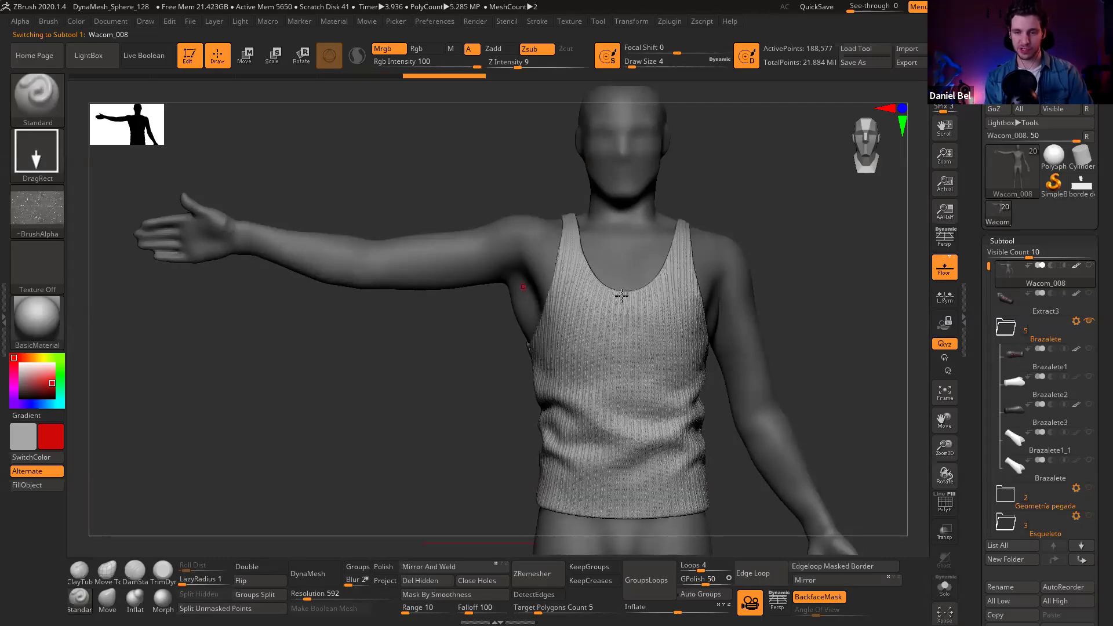
# Step: Make the shirt see-through over the body's upper back with Transp and Ghost
pyautogui.keyDown('shift'); pyautogui.moveTo(622, 295); pyautogui.dragTo(527, 310, button='right'); pyautogui.keyUp('shift')
pyautogui.keyDown('ctrl'); pyautogui.moveTo(710, 384); pyautogui.dragTo(927, 509, button='right'); pyautogui.keyUp('ctrl')
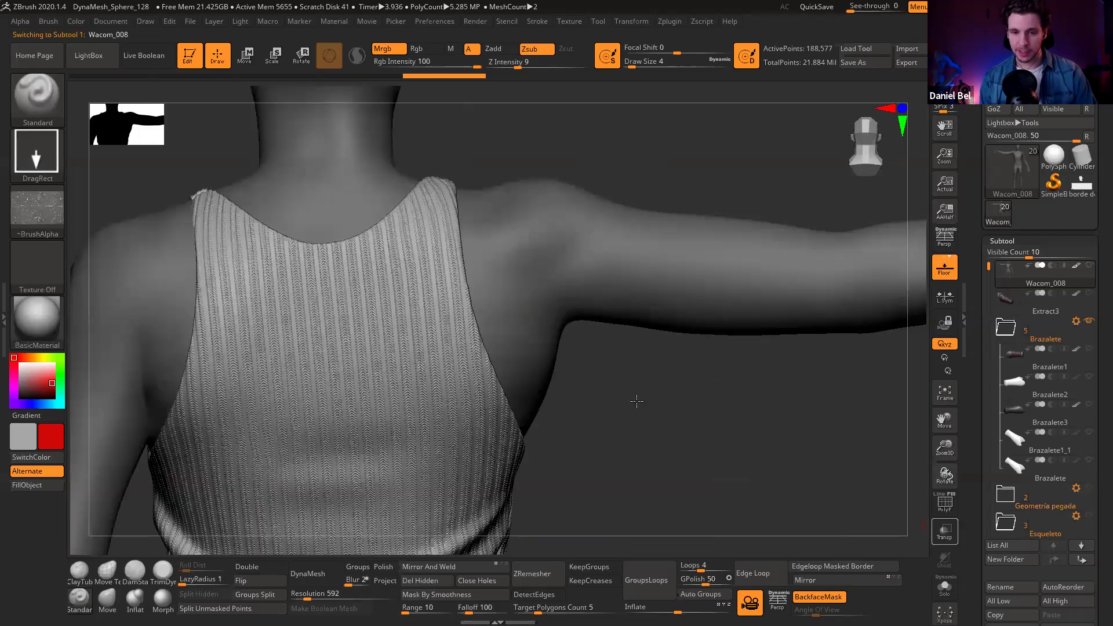
pyautogui.click(944, 530)
pyautogui.keyDown('alt'); pyautogui.moveTo(747, 414); pyautogui.dragTo(733, 380, button='right'); pyautogui.keyUp('alt')
pyautogui.click(946, 562)
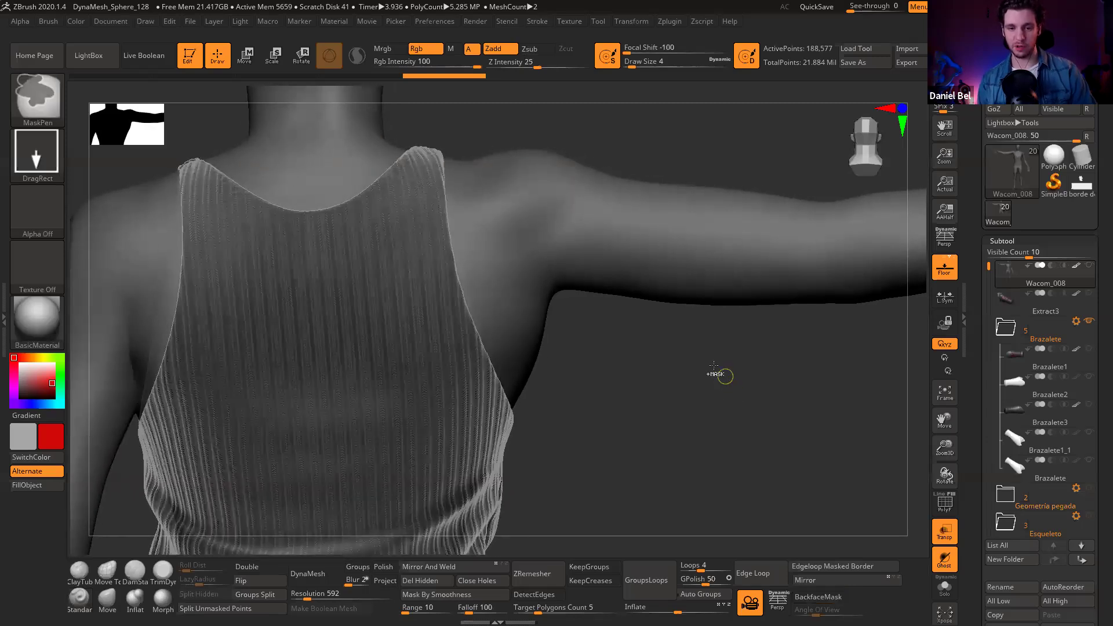
# Step: Mask the outstretched arm and shoulder up to the shirt's armhole with MaskLasso, and turn off the transparency
pyautogui.keyDown('ctrl'); pyautogui.click(40, 92); pyautogui.keyUp('ctrl')
pyautogui.keyDown('ctrl'); pyautogui.click(268, 170); pyautogui.keyUp('ctrl')
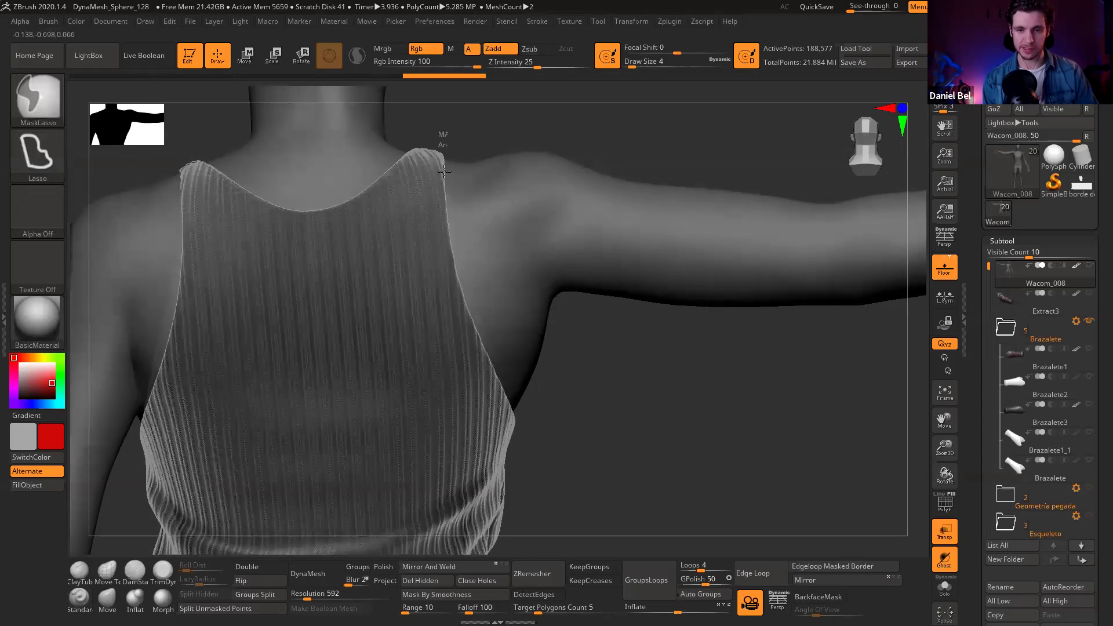
pyautogui.moveTo(445, 236)
pyautogui.mouseDown()
pyautogui.moveTo(490, 366)
pyautogui.moveTo(542, 461)
pyautogui.moveTo(590, 215)
pyautogui.mouseUp()
pyautogui.moveTo(610, 242)
pyautogui.keyDown('ctrl'); pyautogui.mouseDown(button='right')
pyautogui.moveTo(678, 214)
pyautogui.moveTo(577, 225)
pyautogui.mouseUp(button='right'); pyautogui.keyUp('ctrl')
pyautogui.keyDown('ctrl'); pyautogui.moveTo(572, 175); pyautogui.dragTo(564, 169); pyautogui.keyUp('ctrl')
pyautogui.moveTo(564, 168); pyautogui.dragTo(905, 548, button='right')
pyautogui.click(947, 530)
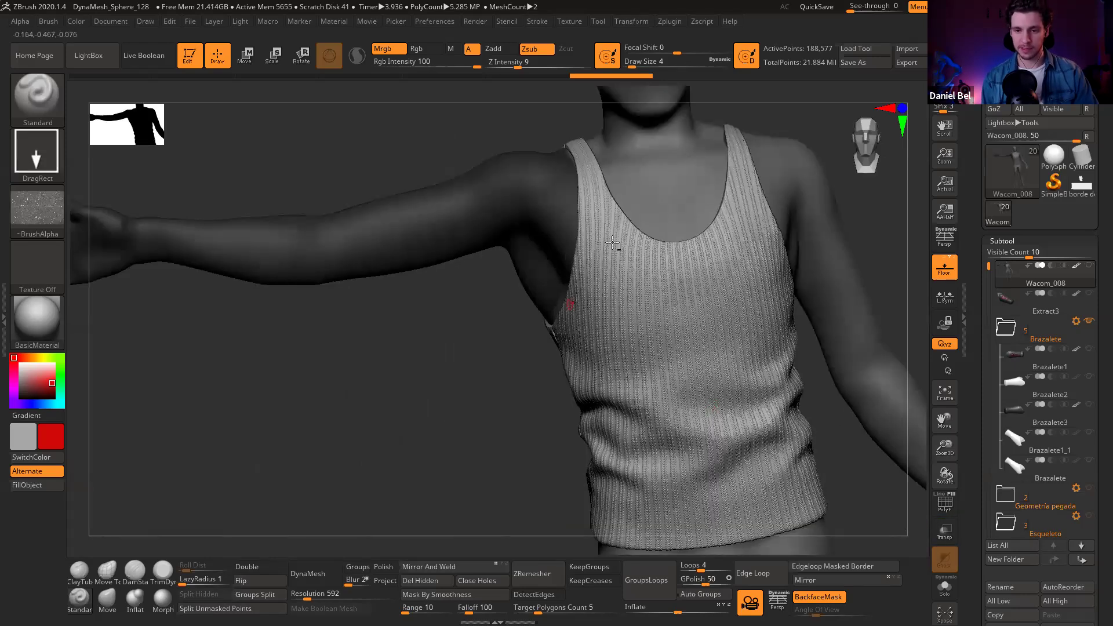
# Step: Extend the arm mask to the shirt's armhole edge under the arm using MaskPen with the Dots stroke and draw size 7
pyautogui.moveTo(612, 242); pyautogui.dragTo(561, 311, button='right')
pyautogui.moveTo(561, 311); pyautogui.dragTo(516, 277)
pyautogui.click(38, 96)
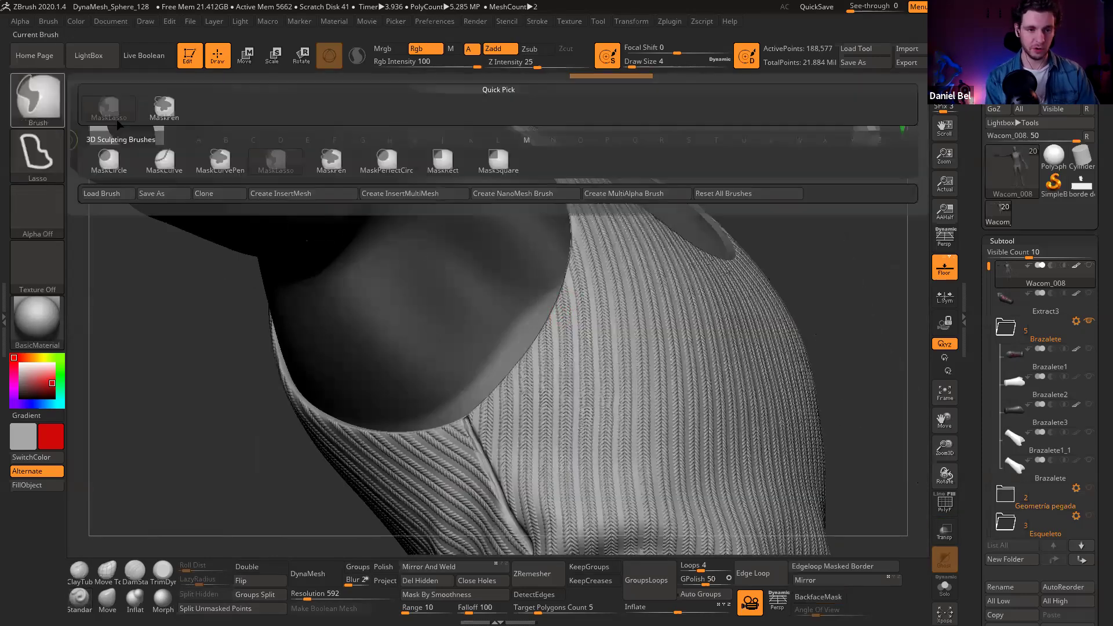
pyautogui.click(156, 107)
pyautogui.moveTo(505, 356)
pyautogui.keyDown('ctrl'); pyautogui.keyDown('alt'); pyautogui.mouseDown()
pyautogui.moveTo(549, 295)
pyautogui.moveTo(532, 316)
pyautogui.mouseUp(); pyautogui.keyUp('alt'); pyautogui.keyUp('ctrl')
pyautogui.press('s')
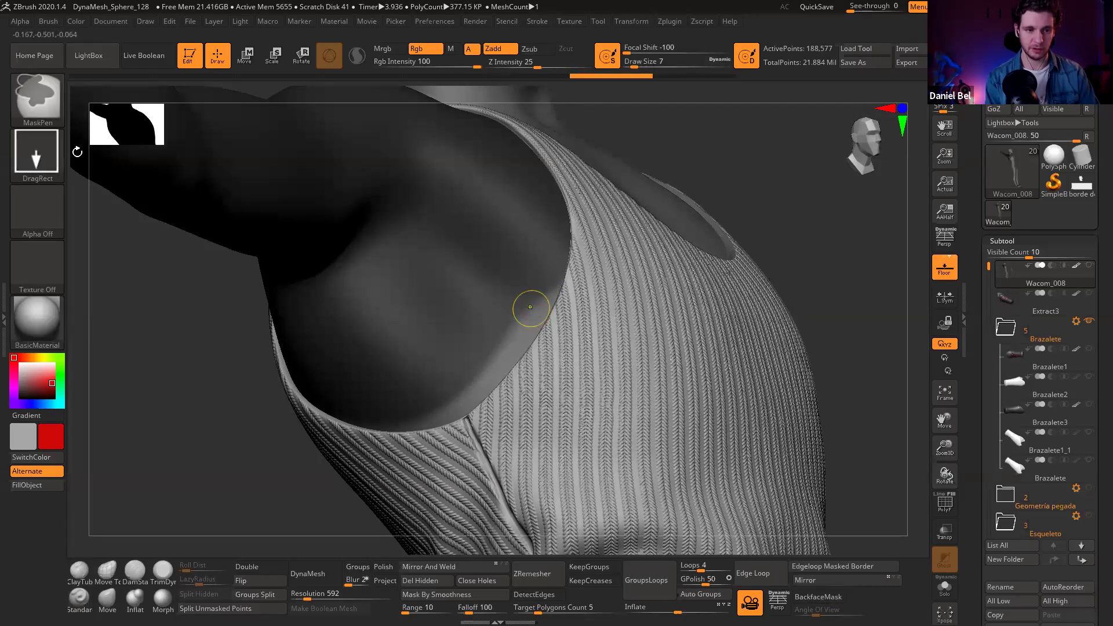
pyautogui.keyDown('ctrl'); pyautogui.click(36, 156); pyautogui.keyUp('ctrl')
pyautogui.keyDown('ctrl'); pyautogui.click(99, 156); pyautogui.keyUp('ctrl')
pyautogui.moveTo(549, 291)
pyautogui.keyDown('ctrl'); pyautogui.mouseDown()
pyautogui.moveTo(500, 358)
pyautogui.moveTo(433, 406)
pyautogui.moveTo(364, 412)
pyautogui.moveTo(497, 376)
pyautogui.moveTo(539, 308)
pyautogui.mouseUp(); pyautogui.keyUp('ctrl')
pyautogui.moveTo(500, 343)
pyautogui.mouseDown(button='right')
pyautogui.moveTo(404, 360)
pyautogui.moveTo(423, 351)
pyautogui.mouseUp(button='right')
pyautogui.keyDown('ctrl'); pyautogui.moveTo(316, 352); pyautogui.dragTo(372, 376); pyautogui.keyUp('ctrl')
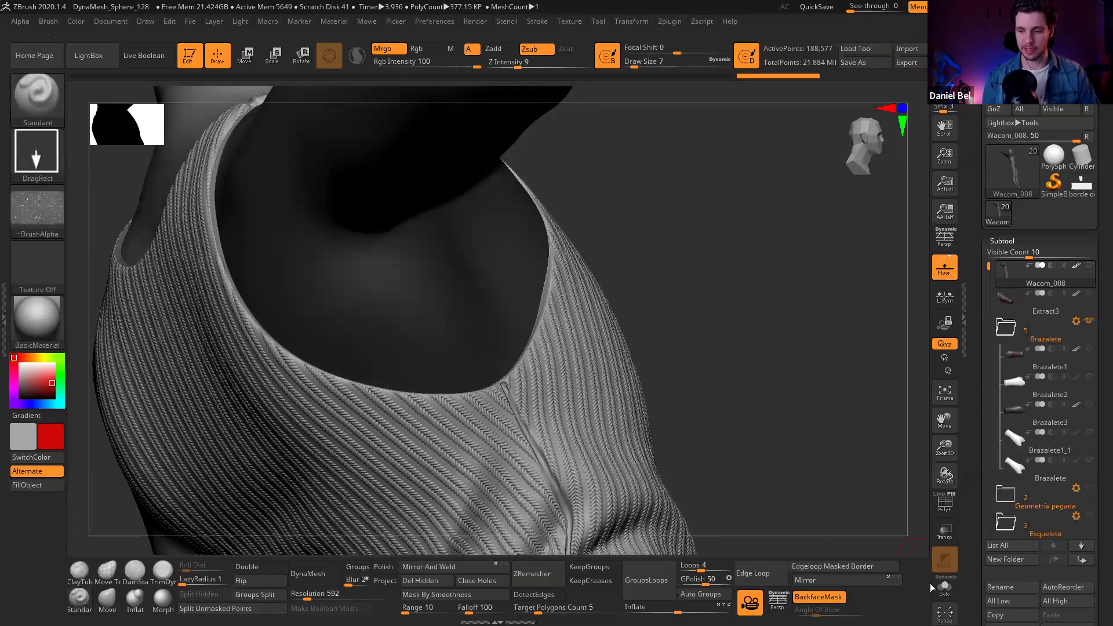
# Step: Isolate the Wacom_008 body, soften the jagged edge of the arm mask, and bring the shirt back
pyautogui.click(944, 587)
pyautogui.moveTo(544, 321); pyautogui.dragTo(567, 291, button='right')
pyautogui.moveTo(647, 224); pyautogui.dragTo(524, 269, button='right')
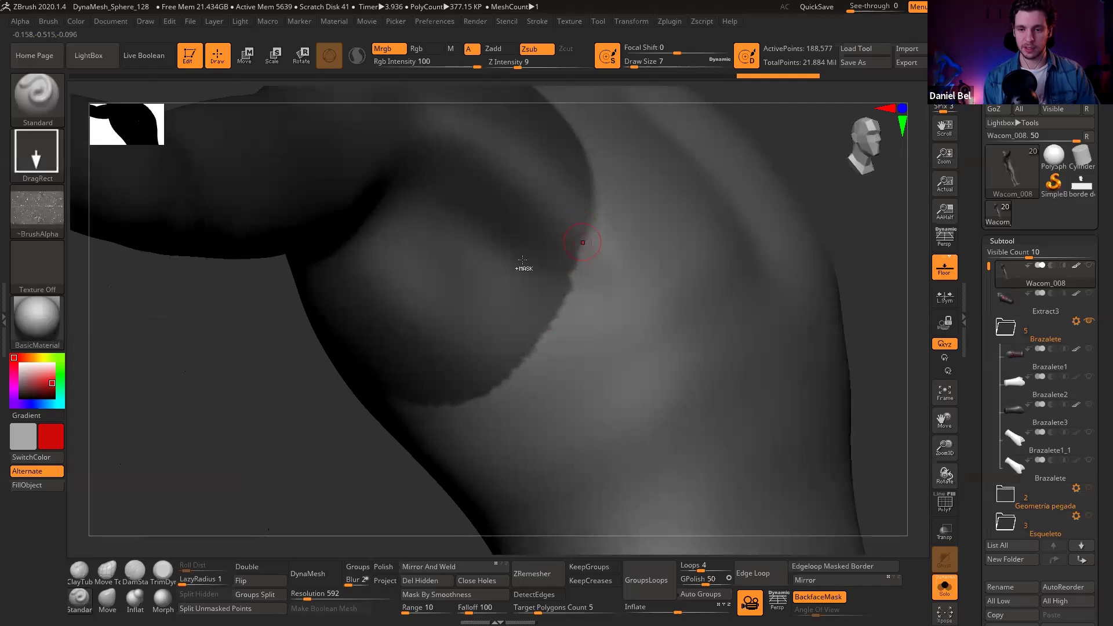
pyautogui.keyDown('ctrl'); pyautogui.click(318, 442); pyautogui.keyUp('ctrl')
pyautogui.keyDown('ctrl'); pyautogui.click(318, 439); pyautogui.keyUp('ctrl')
pyautogui.keyDown('ctrl'); pyautogui.click(415, 322); pyautogui.keyUp('ctrl')
pyautogui.keyDown('ctrl'); pyautogui.click(387, 386); pyautogui.keyUp('ctrl')
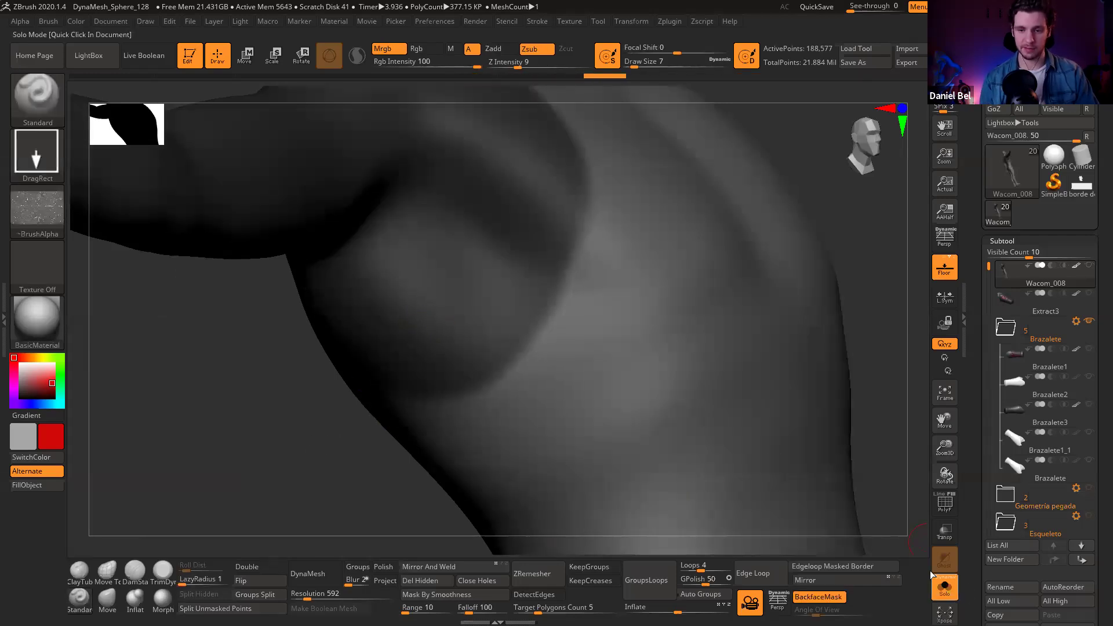
pyautogui.hotkey('shift', 'ctrl', 's')
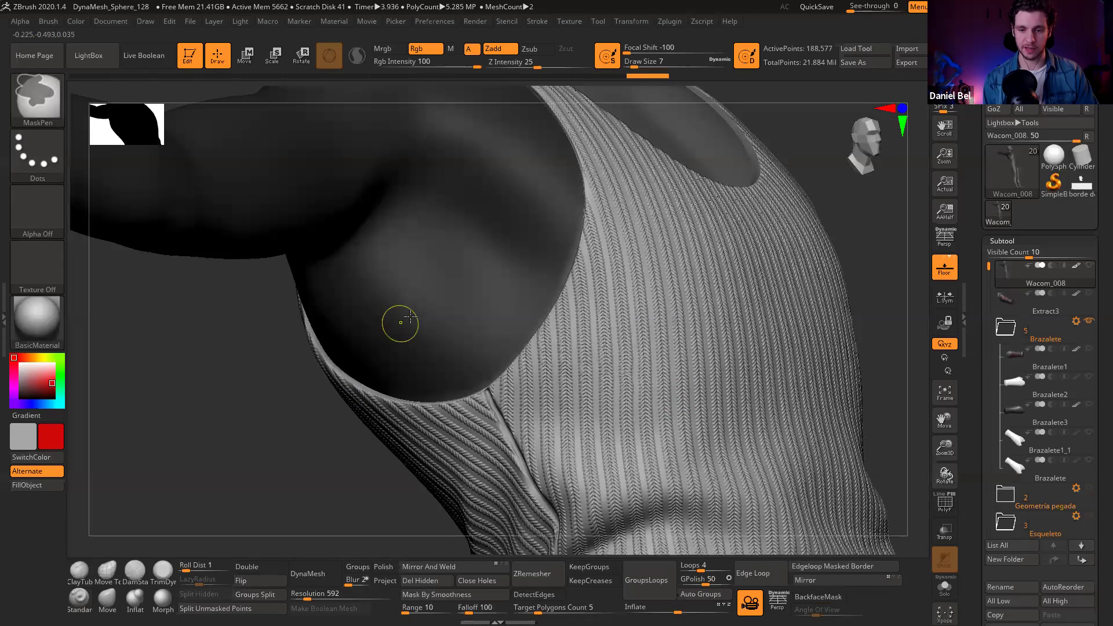
# Step: Isolate the body with its wireframe shown and insert an edge loop along the arm mask's border
pyautogui.click(945, 587)
pyautogui.hotkey('shift', 'f')
pyautogui.moveTo(447, 243); pyautogui.dragTo(536, 220, button='right')
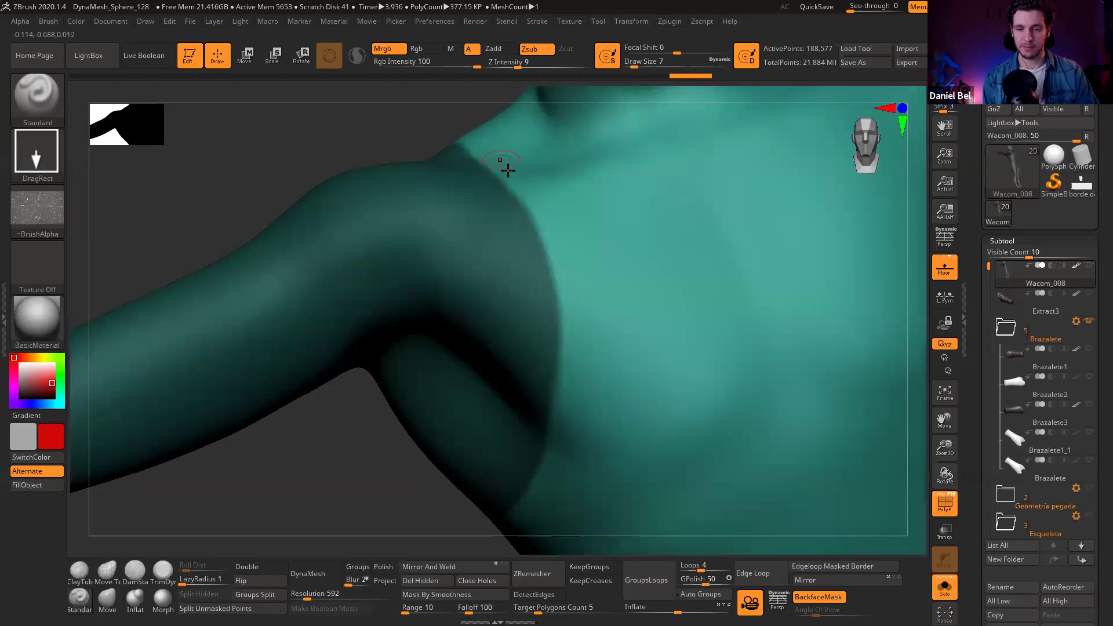
pyautogui.hotkey('shift', 'f')
pyautogui.hotkey('shift', 'f')
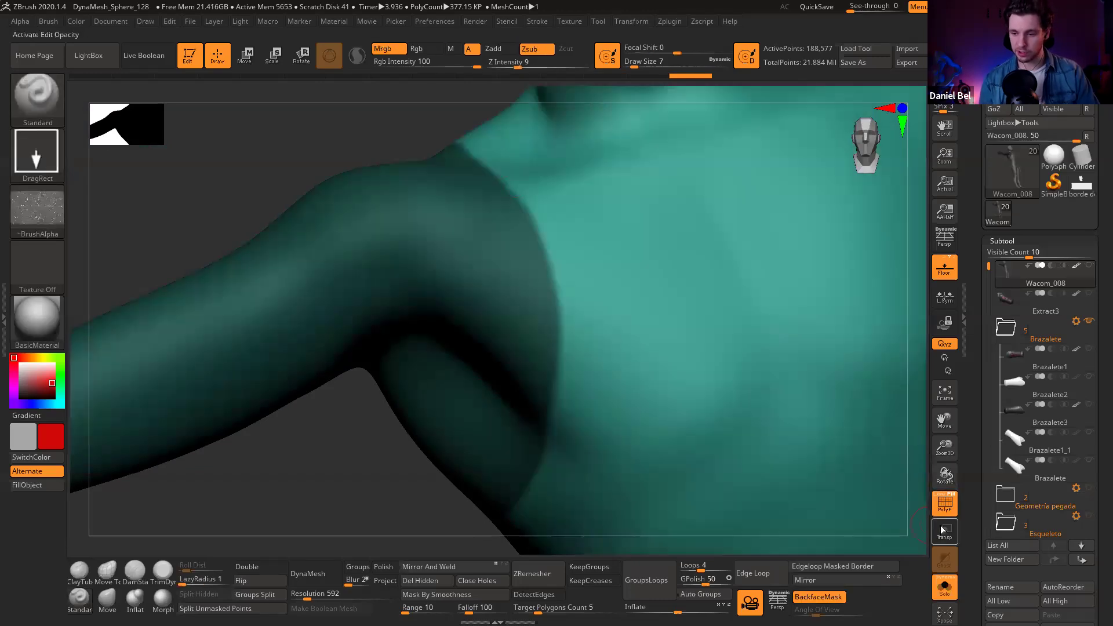
pyautogui.click(937, 494)
pyautogui.keyDown('ctrl'); pyautogui.moveTo(551, 256); pyautogui.dragTo(603, 270, button='right'); pyautogui.keyUp('ctrl')
pyautogui.moveTo(778, 511); pyautogui.dragTo(810, 516, button='right')
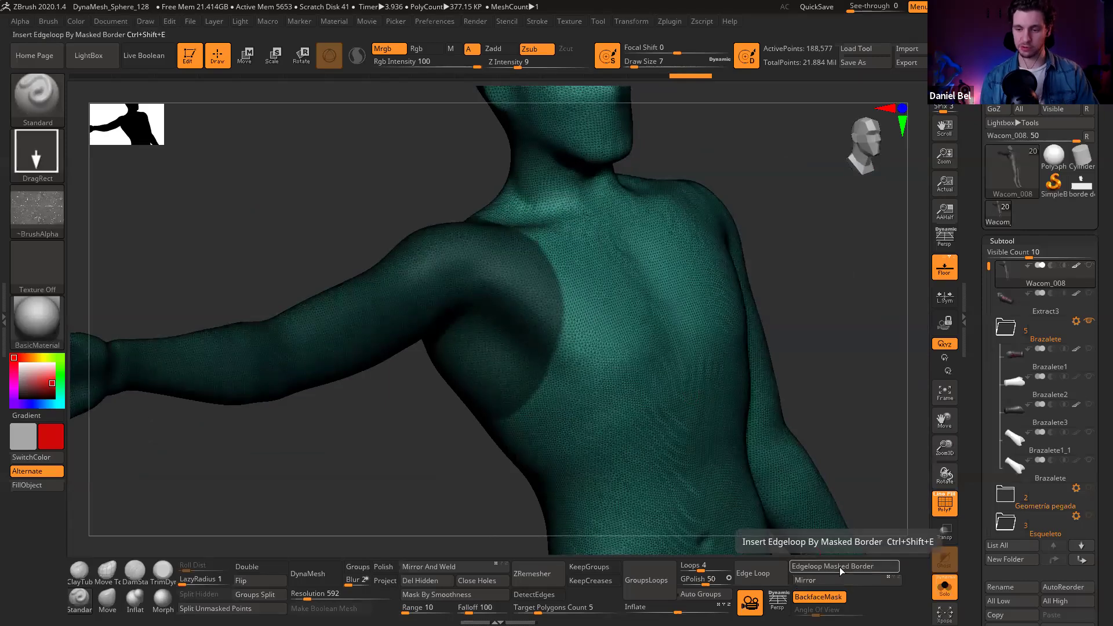
pyautogui.click(839, 566)
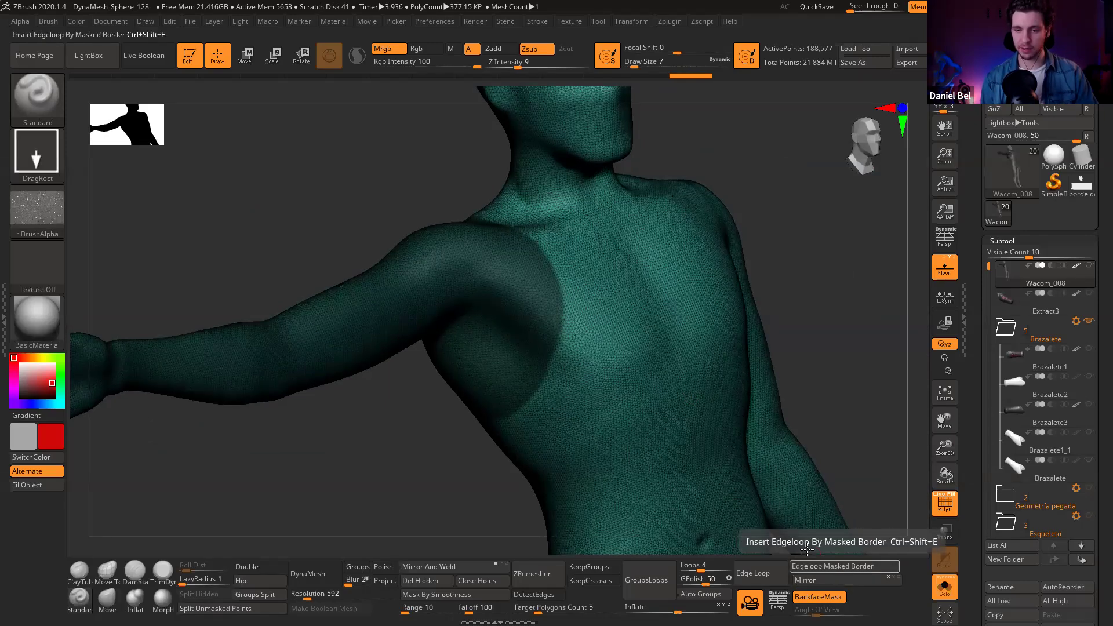
pyautogui.scroll(5, 565, 356)
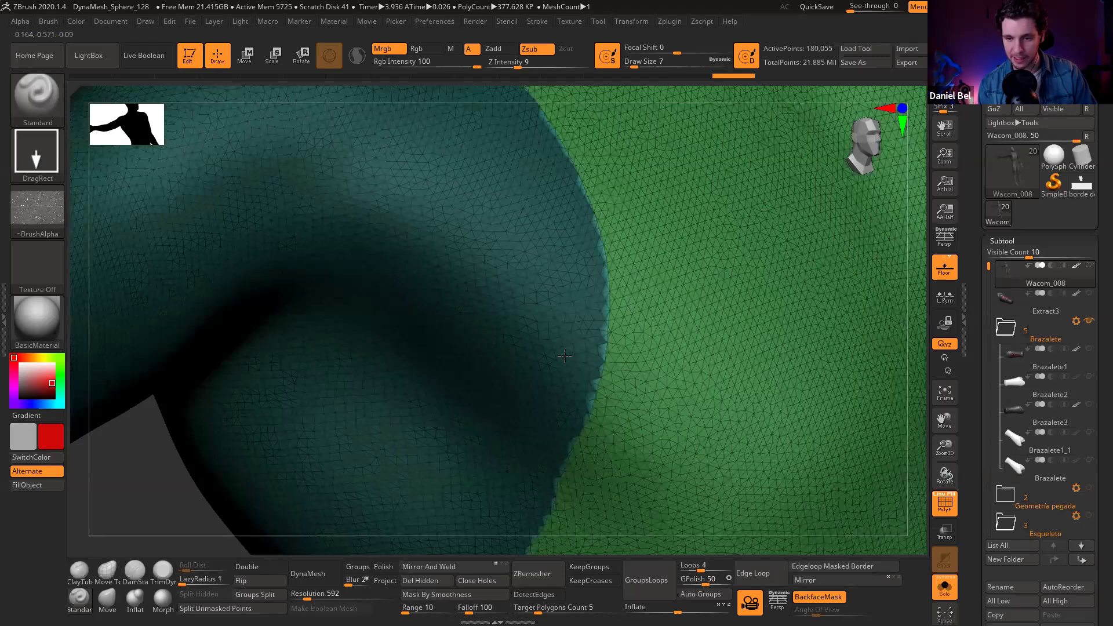
# Step: Undo and redo the masked-border edge loop to compare the polygroup edges, and examine the border with PolyFrame colours
pyautogui.hotkey('ctrl', 'z')
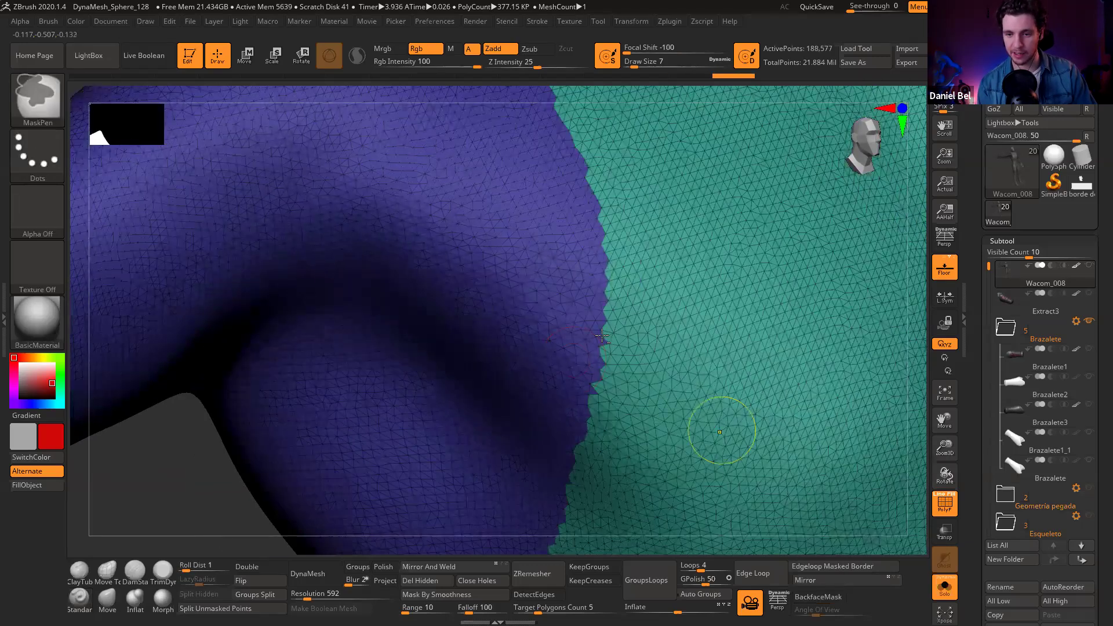
pyautogui.hotkey('ctrl', 'shift', 'z')
pyautogui.keyDown('ctrl'); pyautogui.moveTo(598, 428); pyautogui.dragTo(541, 314, button='right'); pyautogui.keyUp('ctrl')
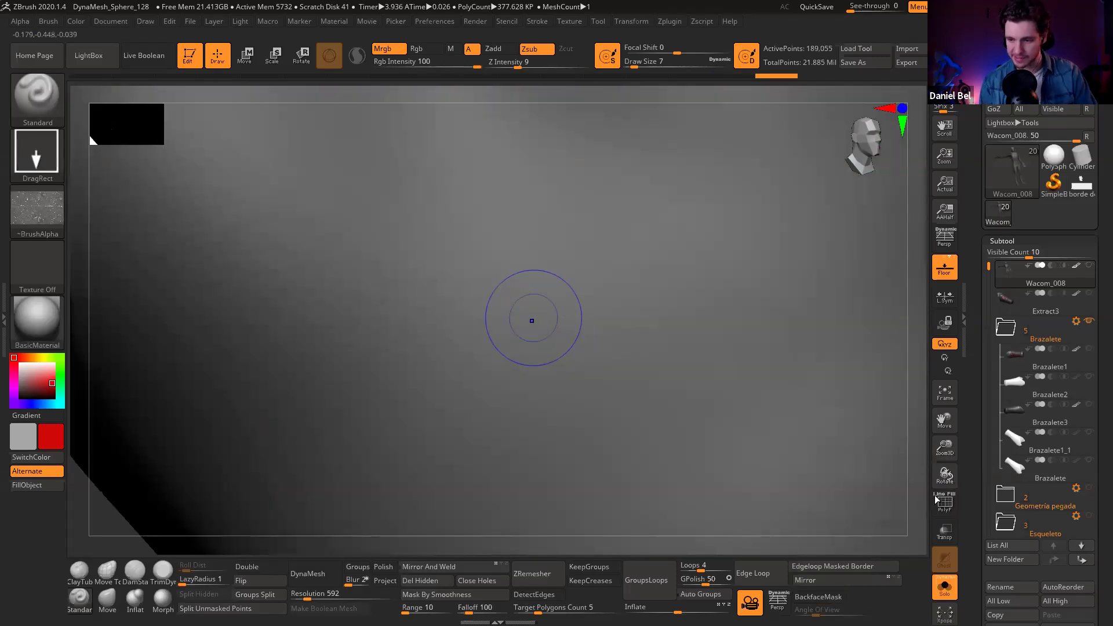
pyautogui.click(935, 497)
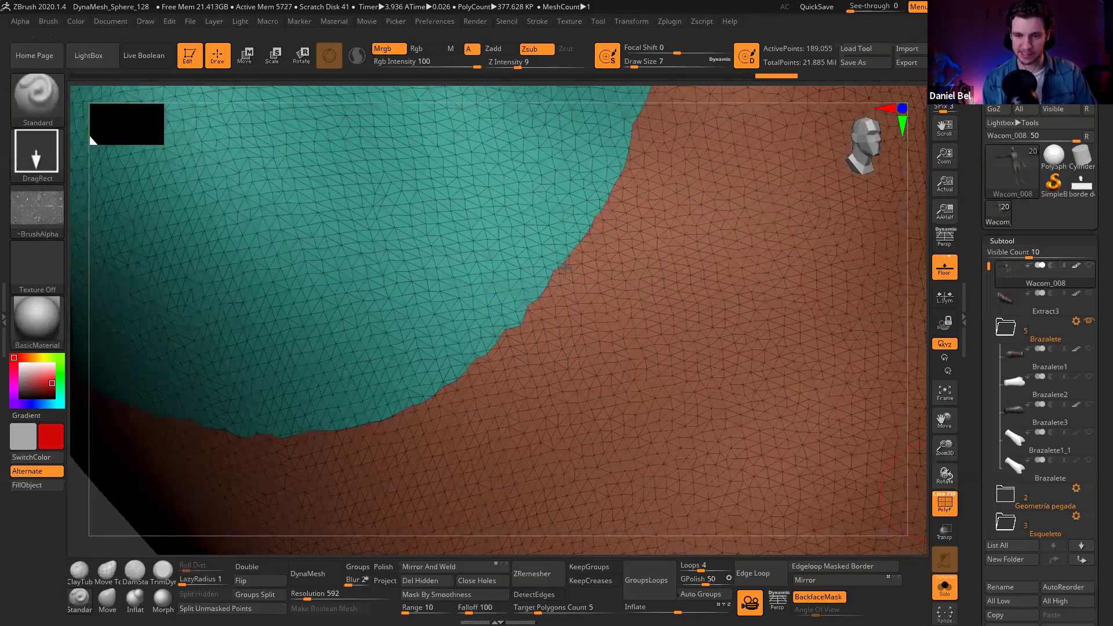
pyautogui.moveTo(570, 265); pyautogui.dragTo(642, 167)
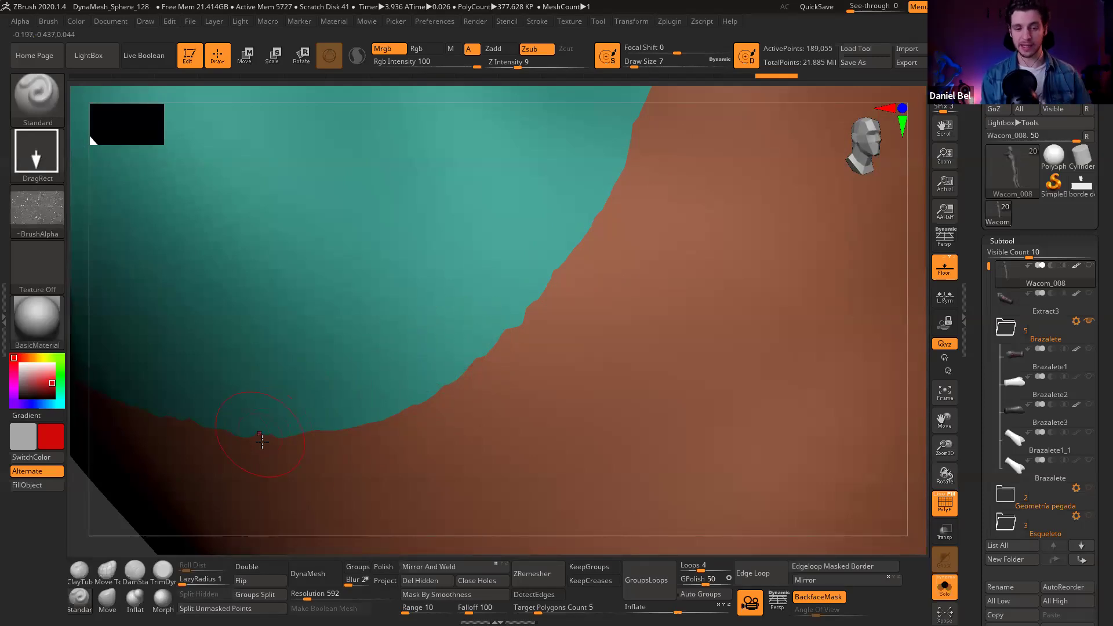
pyautogui.moveTo(307, 410); pyautogui.dragTo(450, 358, button='right')
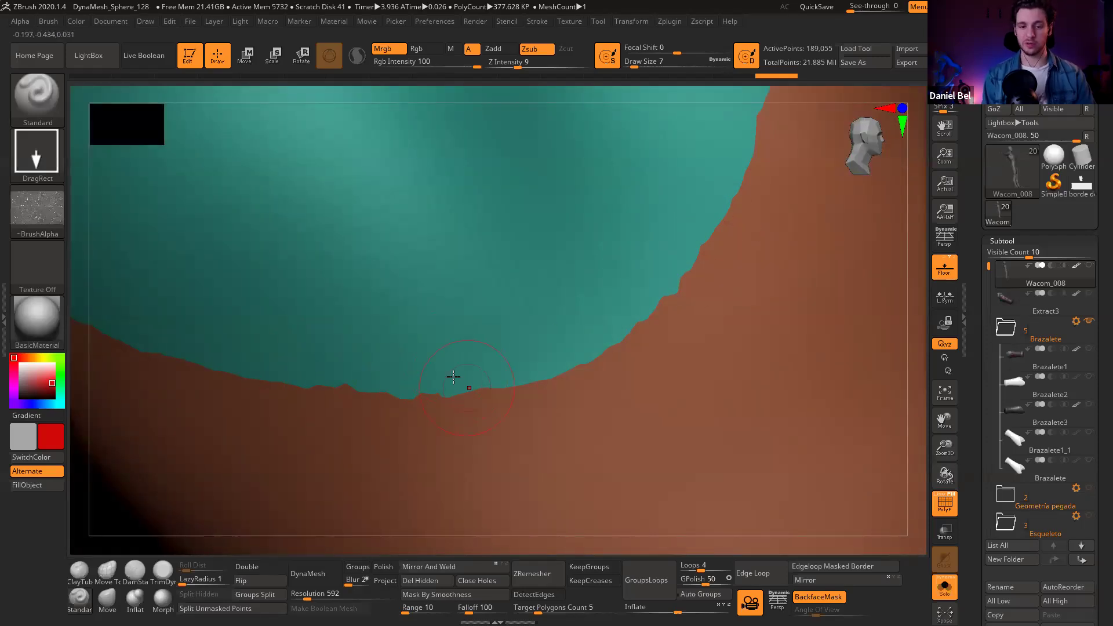
# Step: Load the Smooth Groups brush from LightBox as the smoothing brush and set its draw size to 5
pyautogui.press('shift')
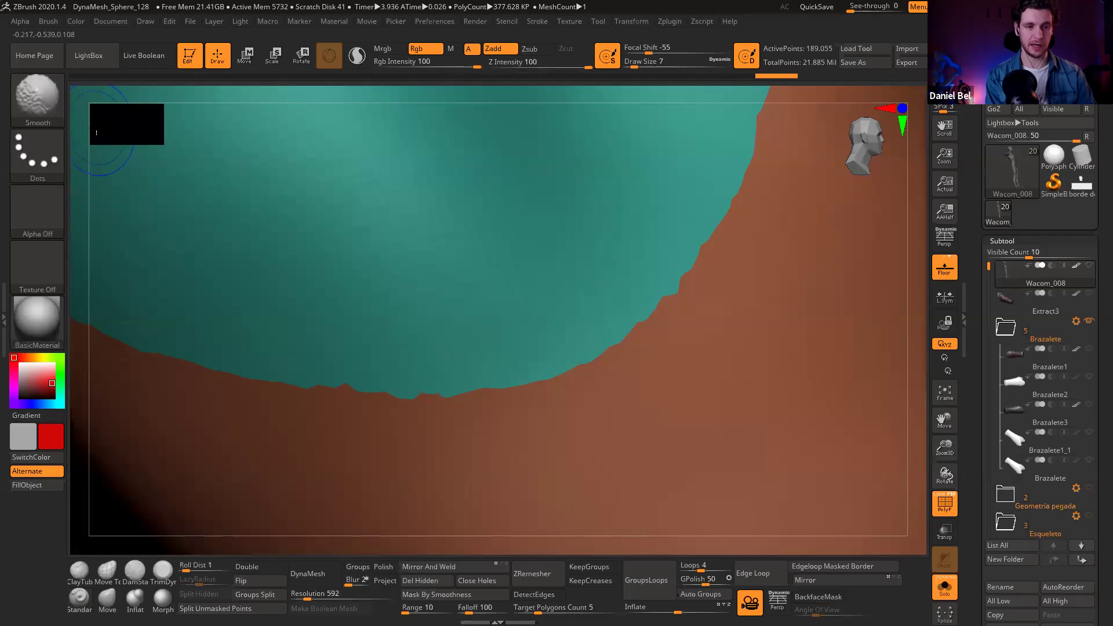
pyautogui.click(51, 103)
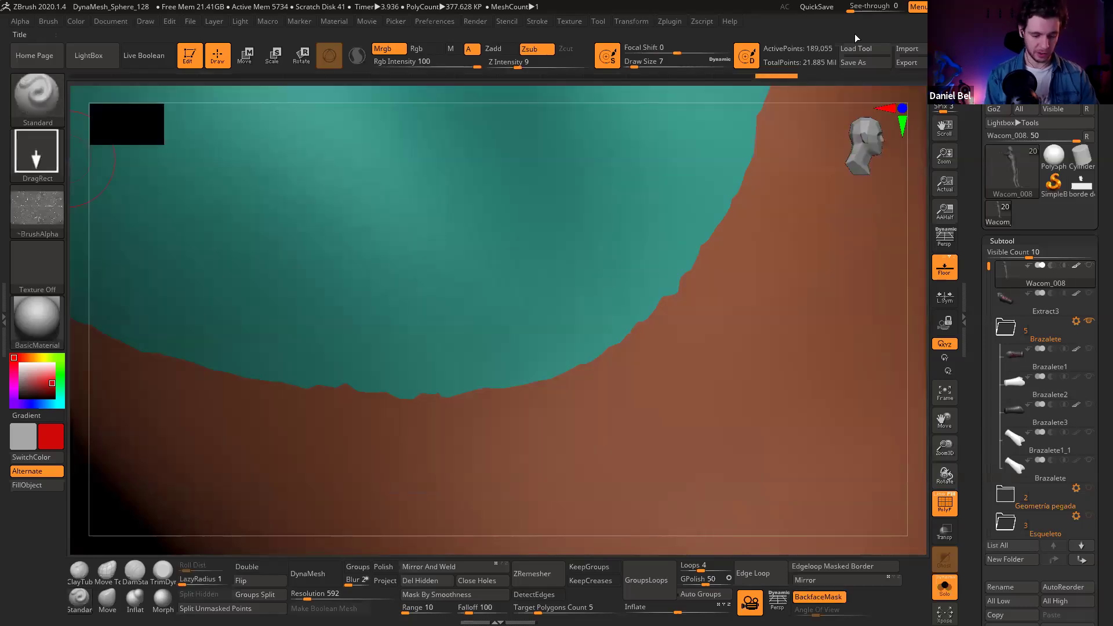
pyautogui.press(',')
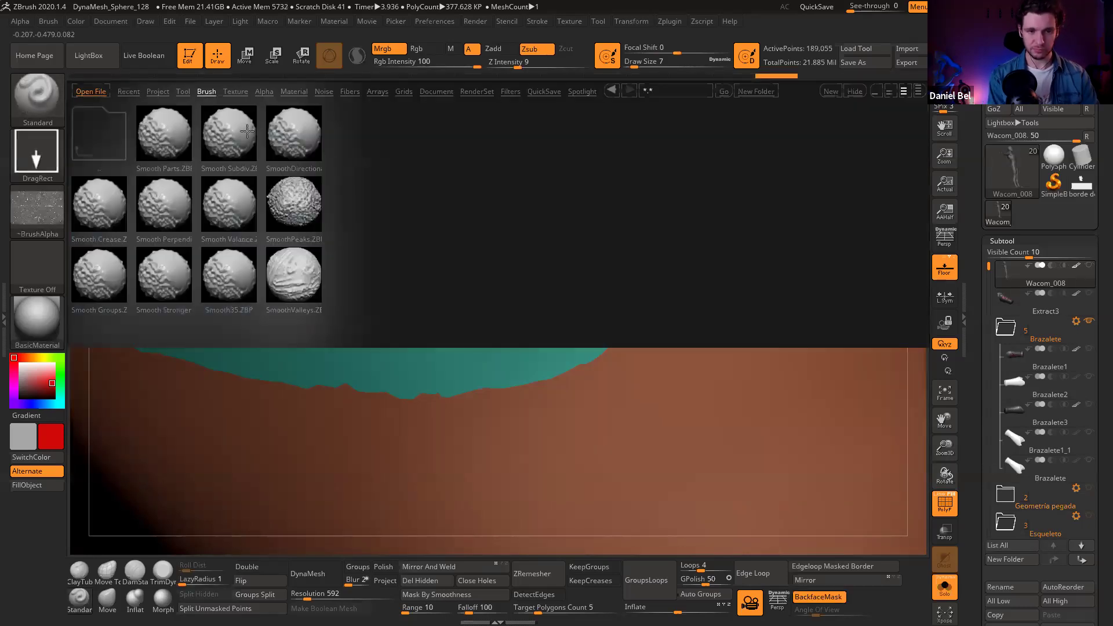
pyautogui.doubleClick(99, 273)
pyautogui.press('s')
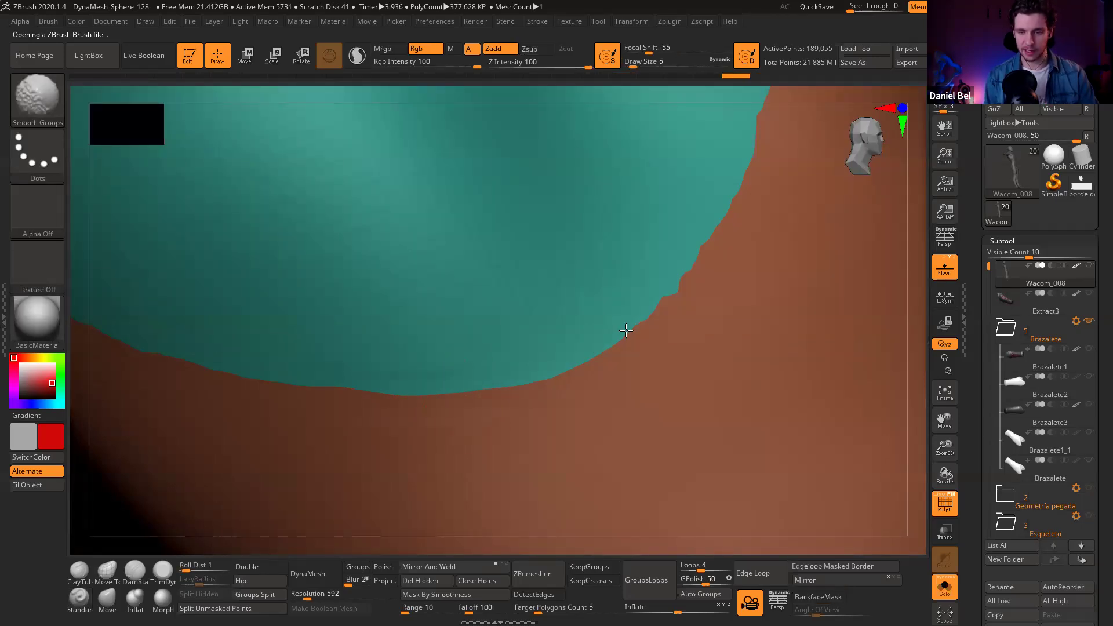
# Step: Smooth the jagged polygroup border under the arm and along the side of the torso with Smooth Groups
pyautogui.keyDown('shift'); pyautogui.moveTo(703, 249); pyautogui.dragTo(682, 298); pyautogui.keyUp('shift')
pyautogui.moveTo(682, 298); pyautogui.dragTo(574, 371, button='right')
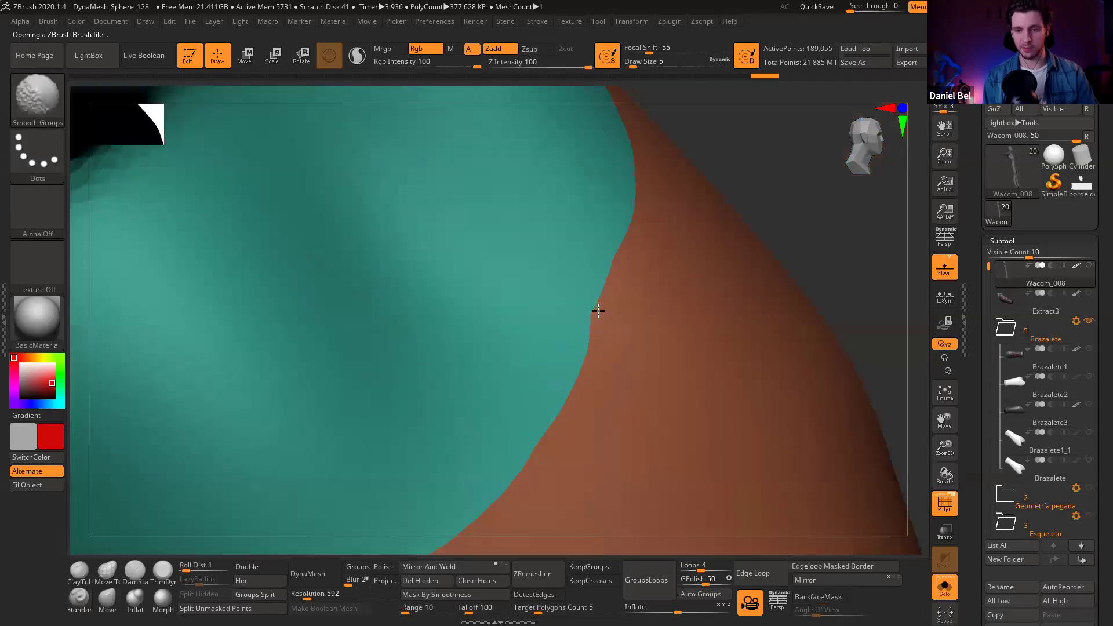
pyautogui.keyDown('shift'); pyautogui.moveTo(639, 212); pyautogui.dragTo(623, 253); pyautogui.keyUp('shift')
pyautogui.moveTo(629, 291); pyautogui.dragTo(587, 285, button='right')
pyautogui.keyDown('shift'); pyautogui.moveTo(595, 210); pyautogui.dragTo(582, 248); pyautogui.keyUp('shift')
pyautogui.moveTo(582, 247)
pyautogui.mouseDown(button='right')
pyautogui.moveTo(598, 217)
pyautogui.moveTo(595, 326)
pyautogui.mouseUp(button='right')
pyautogui.keyDown('shift'); pyautogui.moveTo(580, 256); pyautogui.dragTo(582, 348); pyautogui.keyUp('shift')
pyautogui.moveTo(582, 348)
pyautogui.mouseDown(button='right')
pyautogui.moveTo(473, 203)
pyautogui.moveTo(516, 253)
pyautogui.mouseUp(button='right')
# Step: Smooth the jagged polygroup border around the back and top of the shoulder with Smooth Groups
pyautogui.keyDown('shift'); pyautogui.moveTo(516, 253); pyautogui.dragTo(443, 157); pyautogui.keyUp('shift')
pyautogui.keyDown('alt'); pyautogui.moveTo(443, 156); pyautogui.dragTo(487, 265, button='right'); pyautogui.keyUp('alt')
pyautogui.moveTo(486, 257)
pyautogui.keyDown('shift'); pyautogui.mouseDown()
pyautogui.moveTo(376, 174)
pyautogui.moveTo(354, 179)
pyautogui.mouseUp(); pyautogui.keyUp('shift')
pyautogui.press('shift')
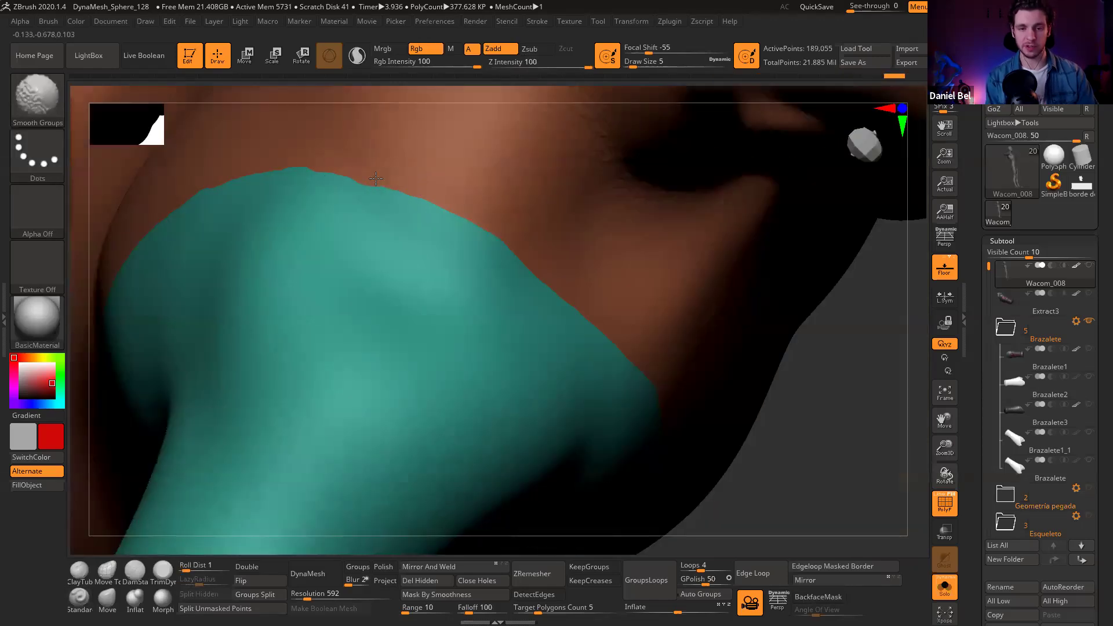
pyautogui.moveTo(377, 195)
pyautogui.mouseDown(button='right')
pyautogui.moveTo(415, 216)
pyautogui.moveTo(534, 218)
pyautogui.mouseUp(button='right')
pyautogui.press('shift')
pyautogui.keyDown('shift'); pyautogui.moveTo(329, 174); pyautogui.dragTo(199, 211); pyautogui.keyUp('shift')
pyautogui.moveTo(356, 198); pyautogui.dragTo(303, 211, button='right')
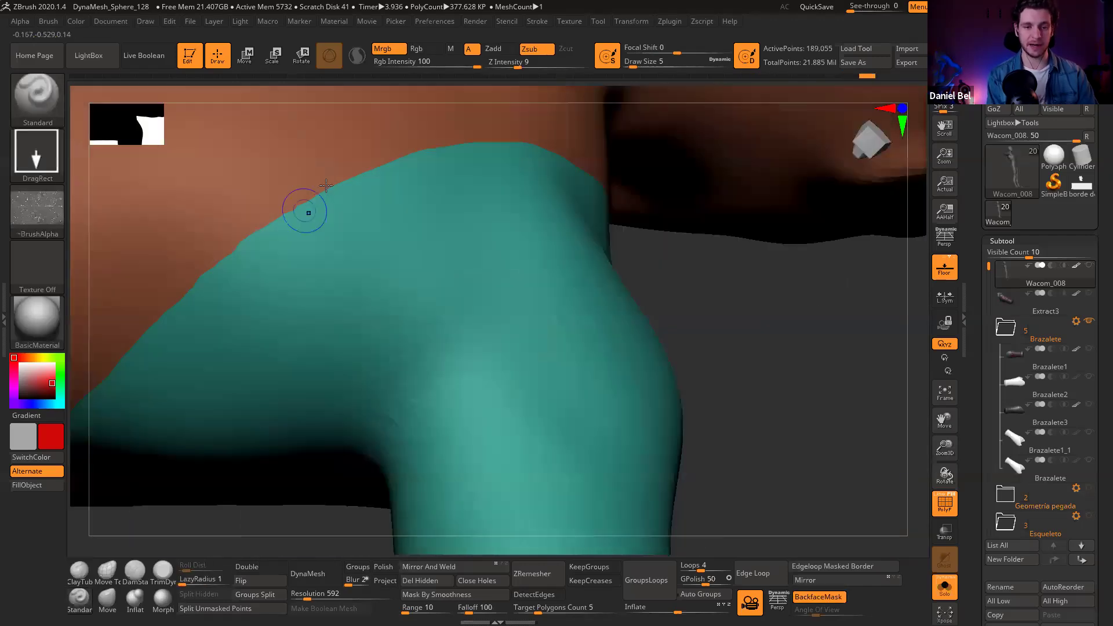
pyautogui.keyDown('shift'); pyautogui.moveTo(225, 249); pyautogui.dragTo(175, 303); pyautogui.keyUp('shift')
pyautogui.moveTo(202, 278); pyautogui.dragTo(321, 176, button='right')
pyautogui.keyDown('shift'); pyautogui.moveTo(321, 177); pyautogui.dragTo(195, 302); pyautogui.keyUp('shift')
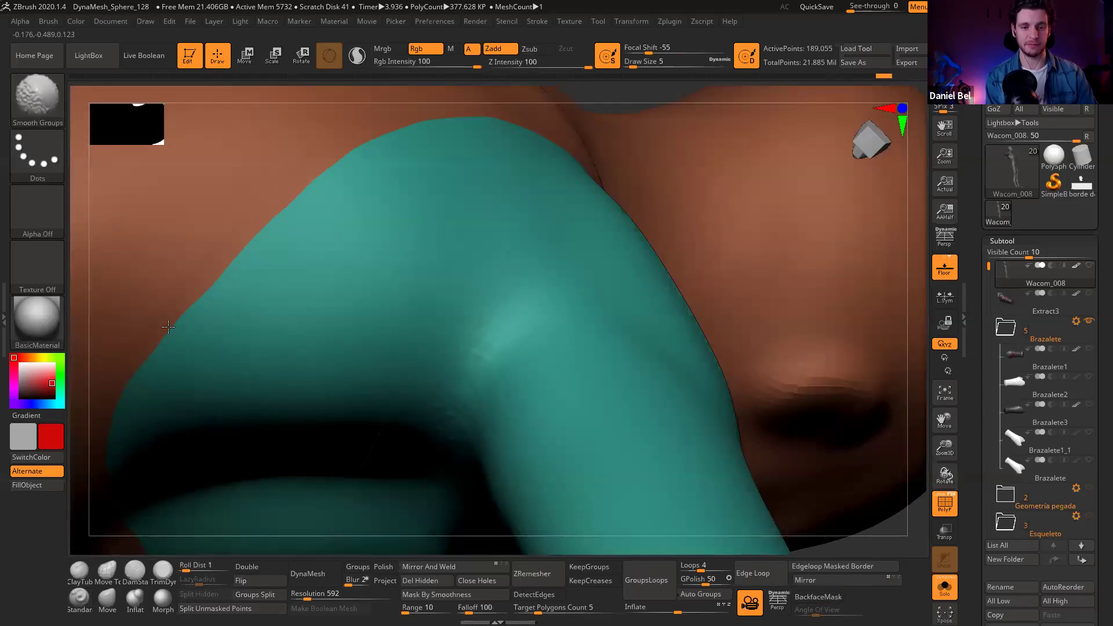
pyautogui.keyDown('shift'); pyautogui.moveTo(136, 371); pyautogui.dragTo(133, 377); pyautogui.keyUp('shift')
# Step: Set the draw size to 16 and smooth the rest of the arm's polygroup border over the shoulder with Smooth Groups
pyautogui.press('s')
pyautogui.press('s')
pyautogui.moveTo(172, 319); pyautogui.dragTo(178, 318)
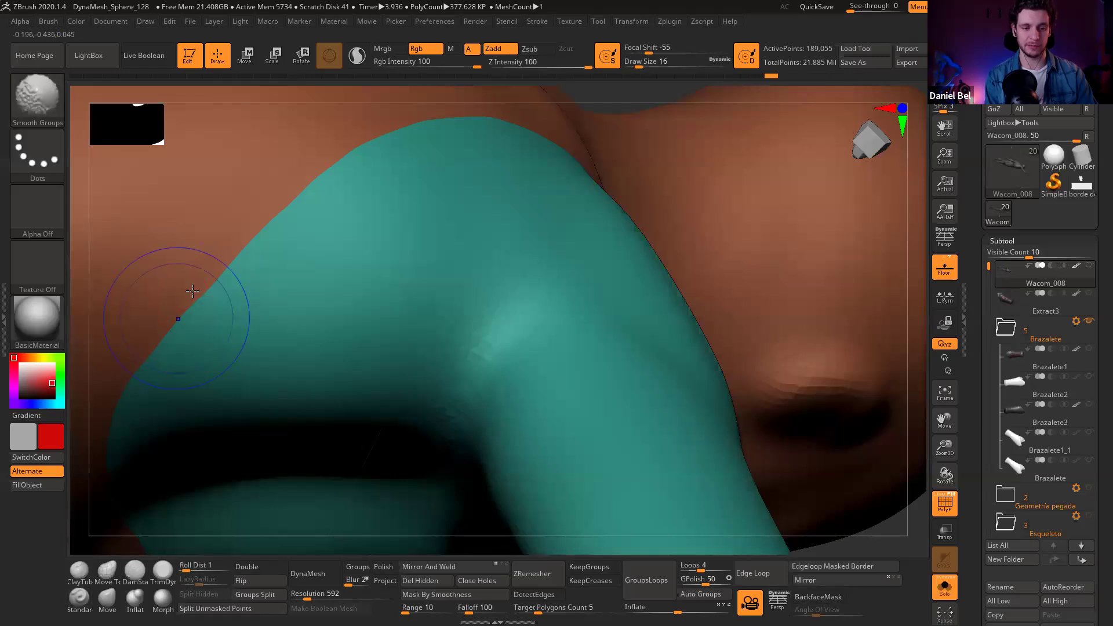
pyautogui.keyDown('shift'); pyautogui.moveTo(462, 120); pyautogui.dragTo(406, 174); pyautogui.keyUp('shift')
pyautogui.moveTo(387, 241); pyautogui.dragTo(449, 155, button='right')
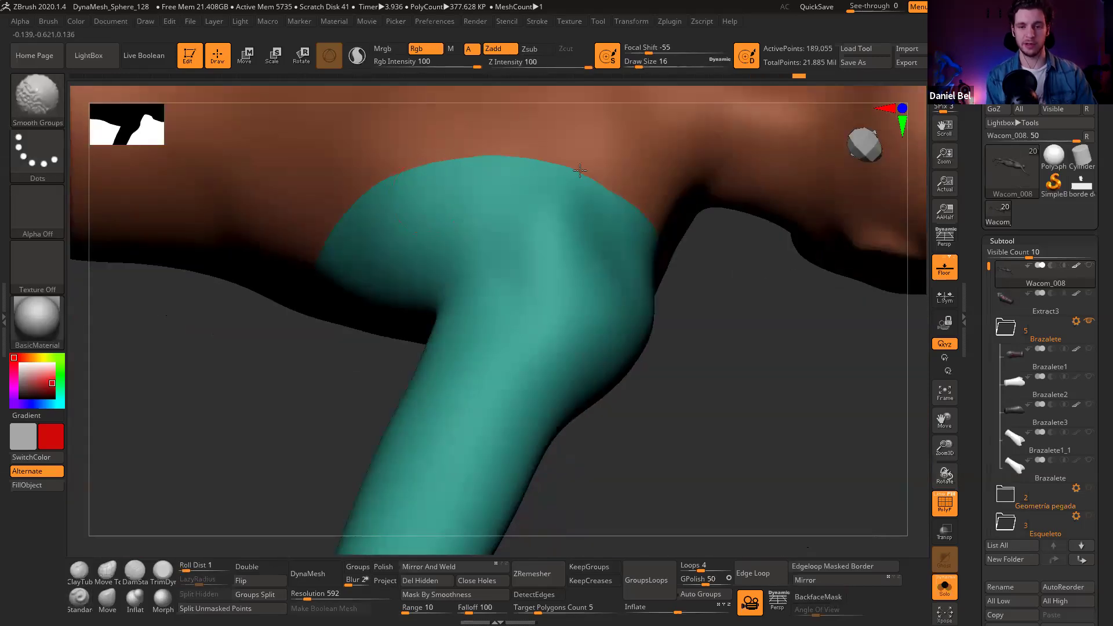
pyautogui.keyDown('shift'); pyautogui.moveTo(618, 199); pyautogui.dragTo(600, 184); pyautogui.keyUp('shift')
pyautogui.moveTo(600, 184); pyautogui.dragTo(648, 214, button='right')
pyautogui.keyDown('shift'); pyautogui.moveTo(650, 232); pyautogui.dragTo(629, 194); pyautogui.keyUp('shift')
pyautogui.keyDown('shift'); pyautogui.moveTo(682, 280); pyautogui.dragTo(659, 202); pyautogui.keyUp('shift')
pyautogui.moveTo(660, 201)
pyautogui.mouseDown(button='right')
pyautogui.moveTo(617, 333)
pyautogui.moveTo(592, 307)
pyautogui.mouseUp(button='right')
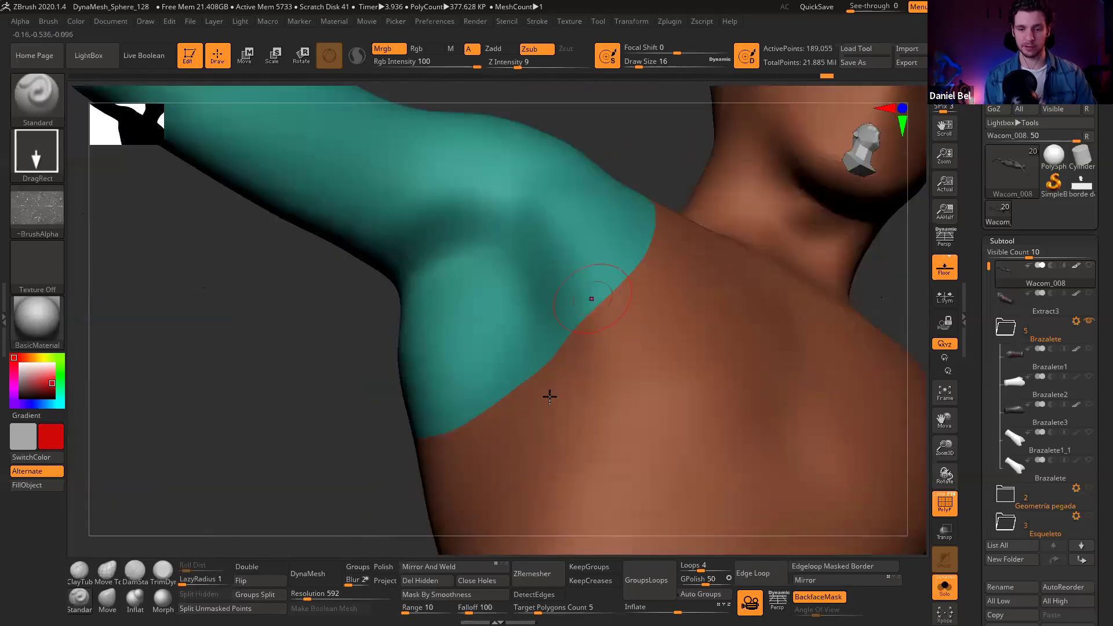
# Step: Compare the smoothed polygroup border with the shirt's armhole and hide the Remera subtool
pyautogui.moveTo(549, 397); pyautogui.dragTo(361, 436, button='right')
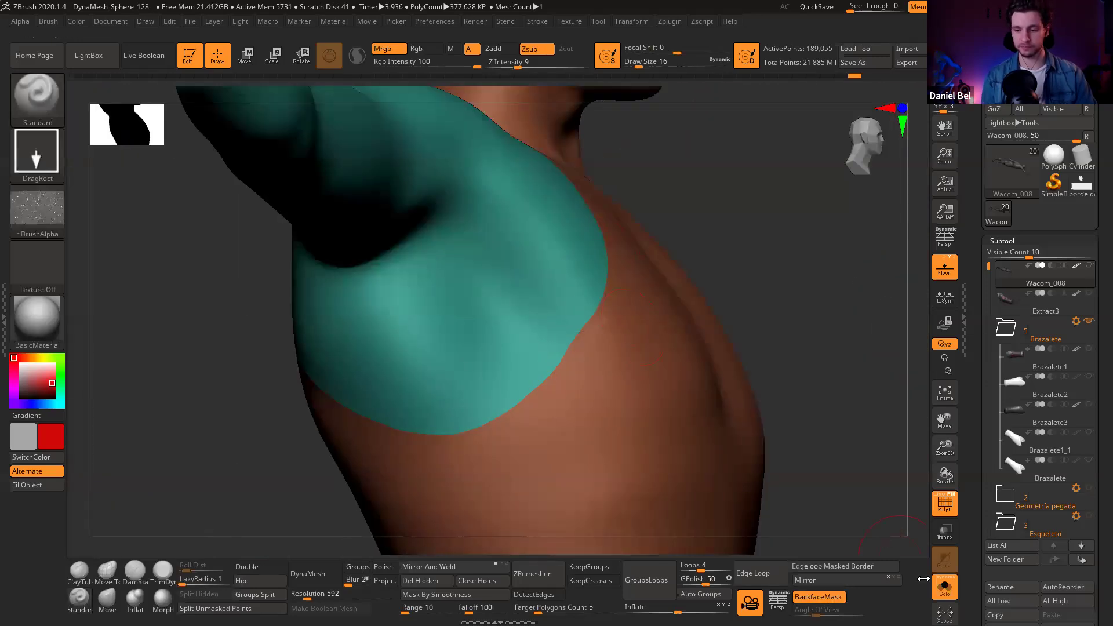
pyautogui.hotkey('shift', 'f')
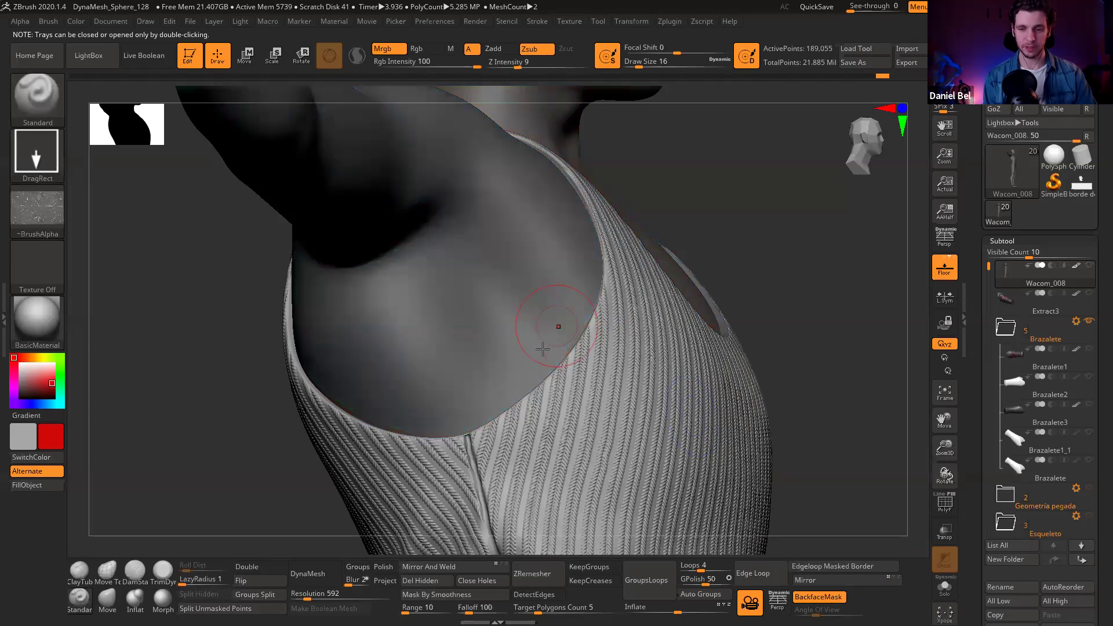
pyautogui.hotkey('shift', 'f')
pyautogui.moveTo(566, 346); pyautogui.dragTo(603, 342, button='right')
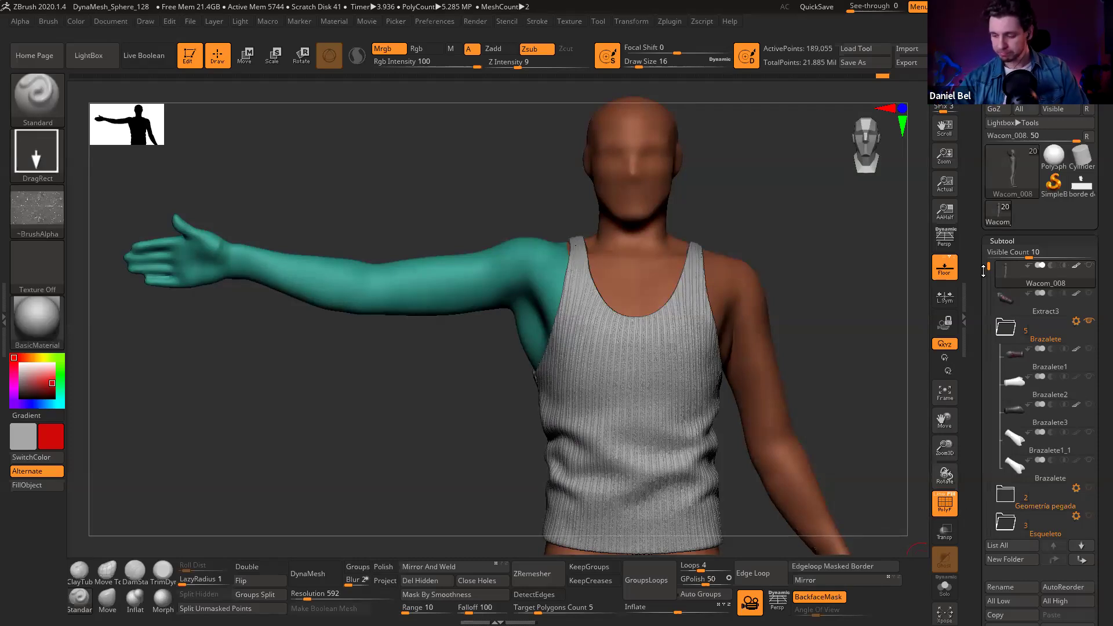
pyautogui.moveTo(984, 270); pyautogui.dragTo(985, 398)
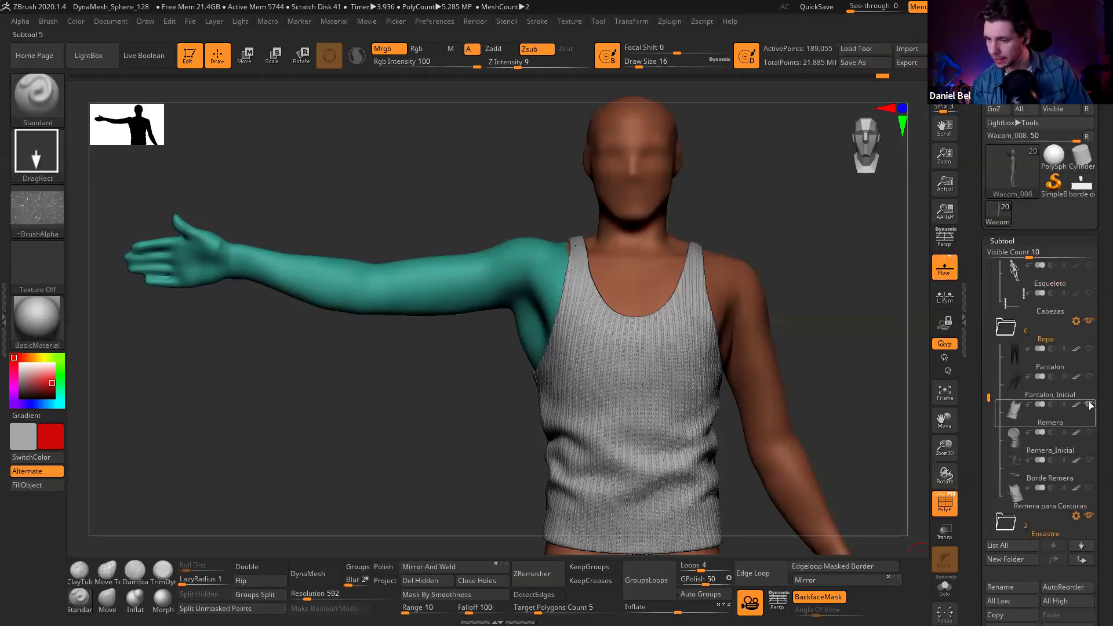
pyautogui.click(1091, 405)
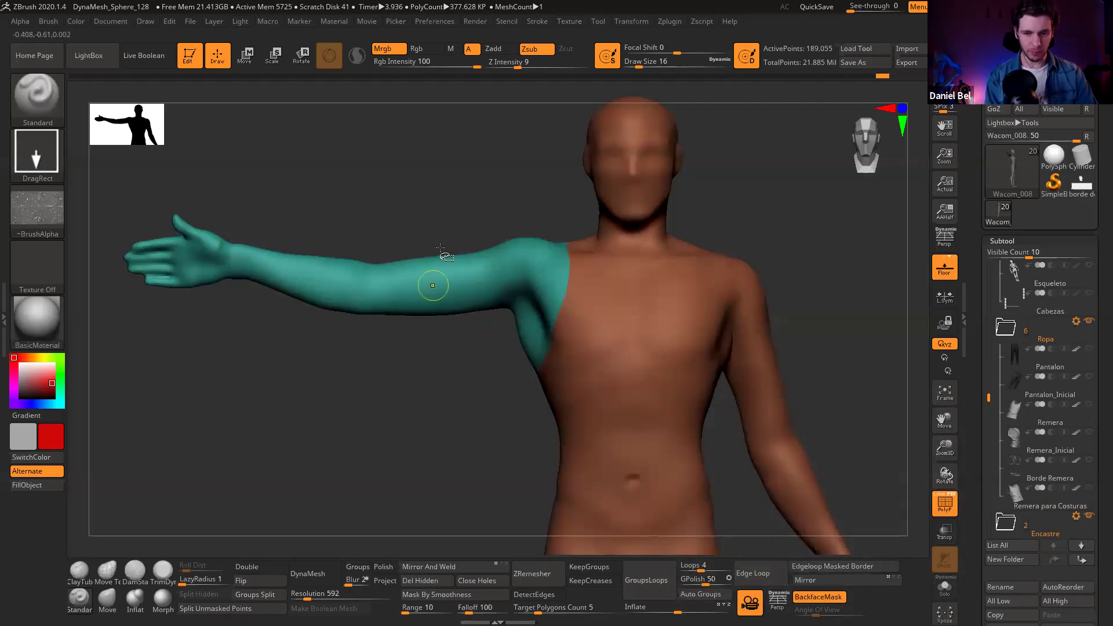
# Step: Isolate the arm's polygroup and split the hidden body off into a separate subtool
pyautogui.keyDown('ctrl'); pyautogui.keyDown('shift'); pyautogui.click(456, 288); pyautogui.keyUp('shift'); pyautogui.keyUp('ctrl')
pyautogui.click(202, 595)
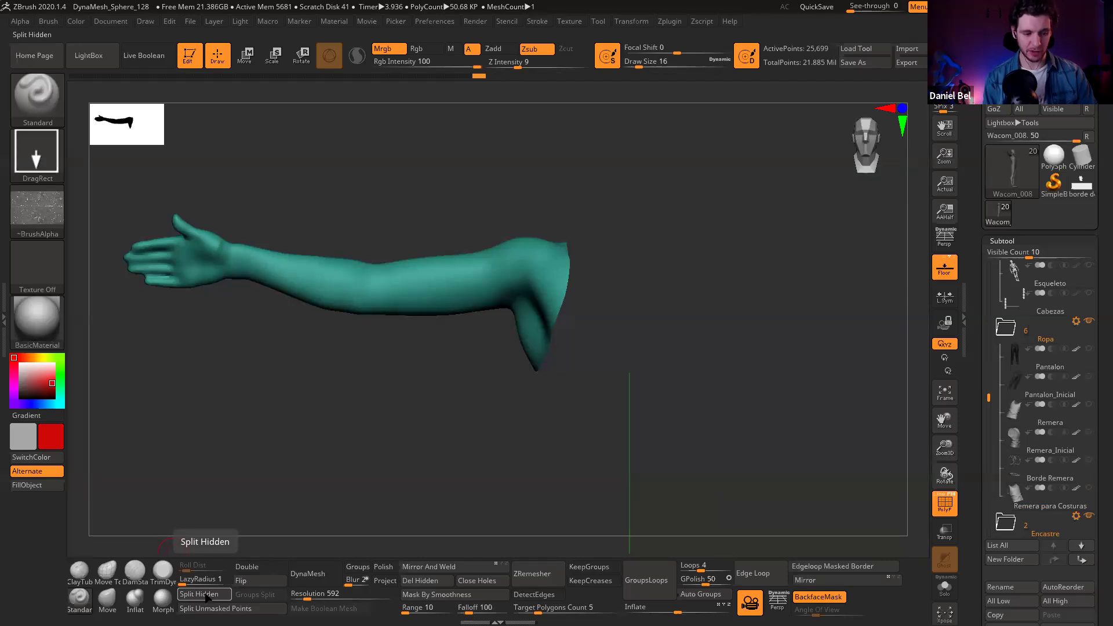
pyautogui.click(207, 596)
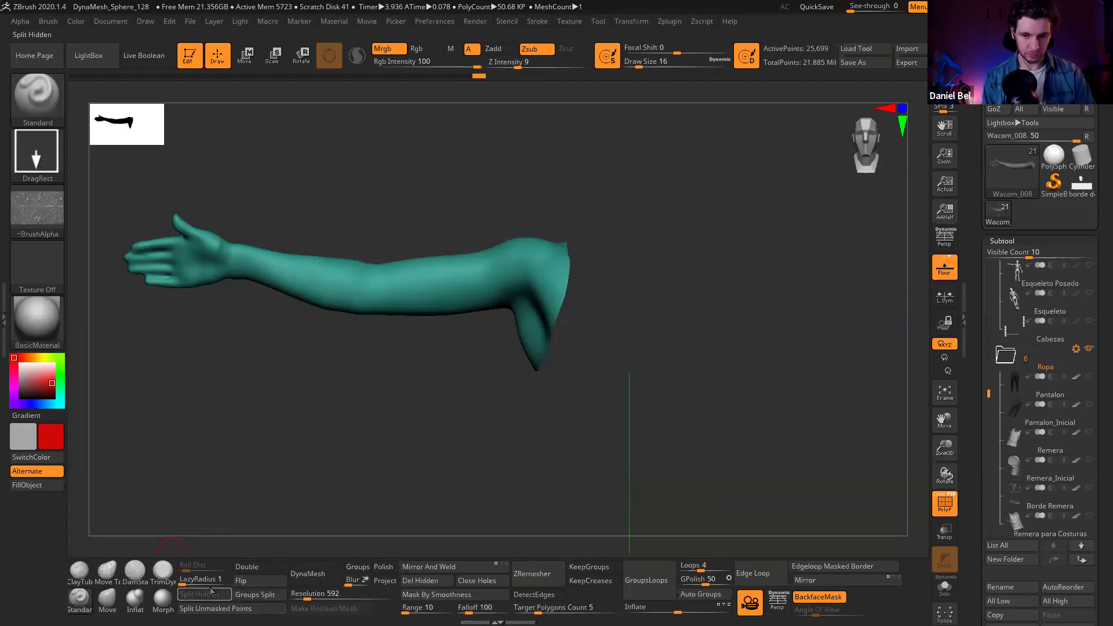
# Step: Inspect the cut on the separated body subtool and reselect the arm subtool
pyautogui.moveTo(989, 371); pyautogui.dragTo(989, 261)
pyautogui.moveTo(1006, 277)
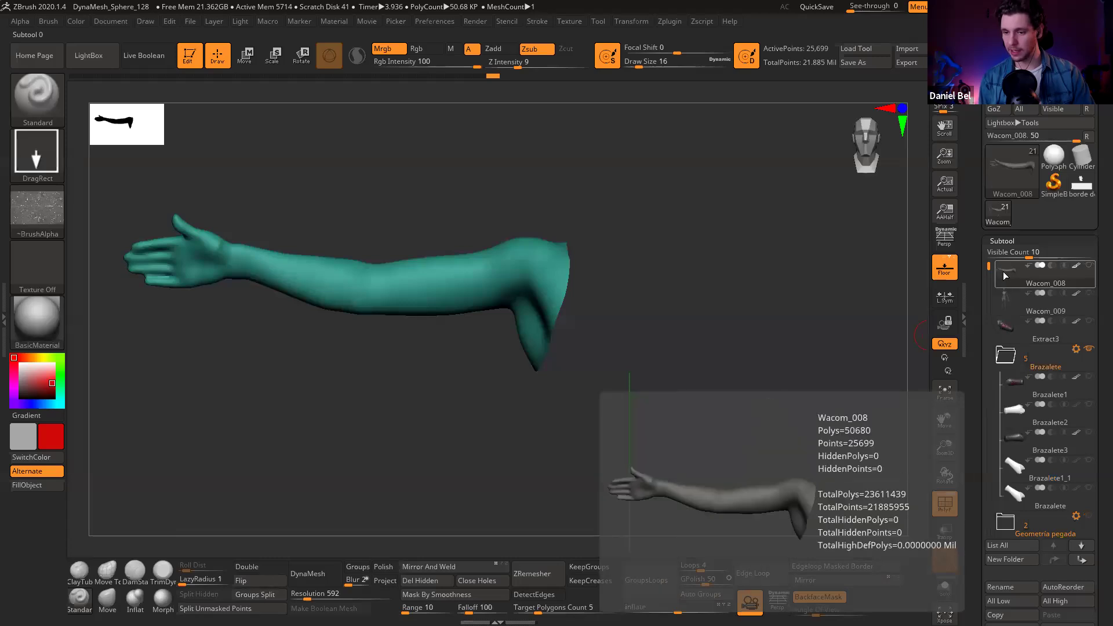
pyautogui.click(1005, 295)
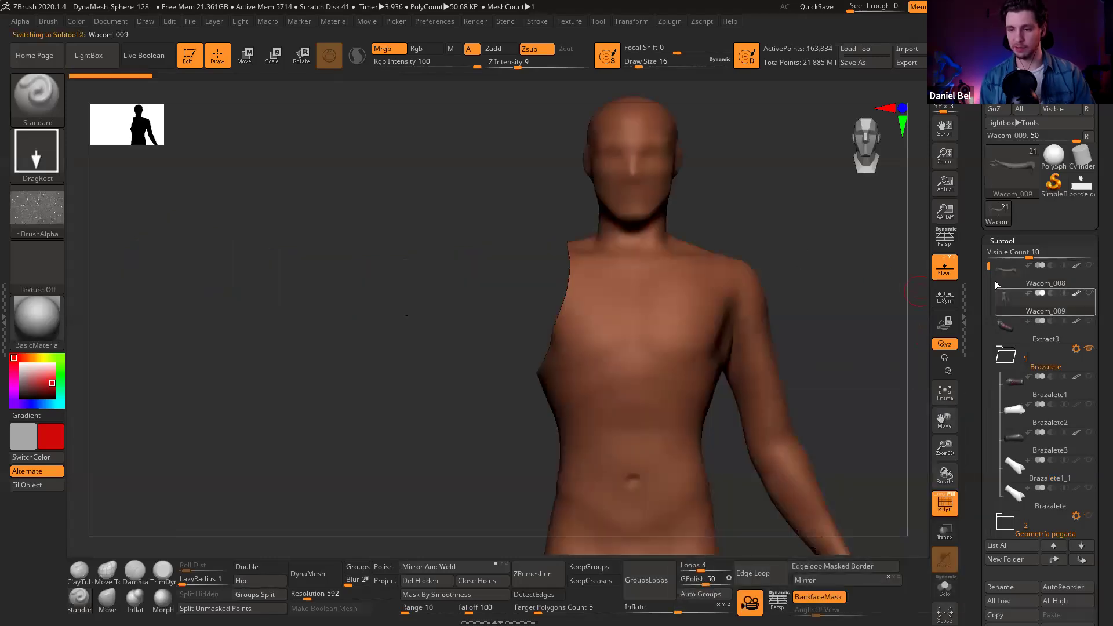
pyautogui.moveTo(854, 288); pyautogui.dragTo(921, 313)
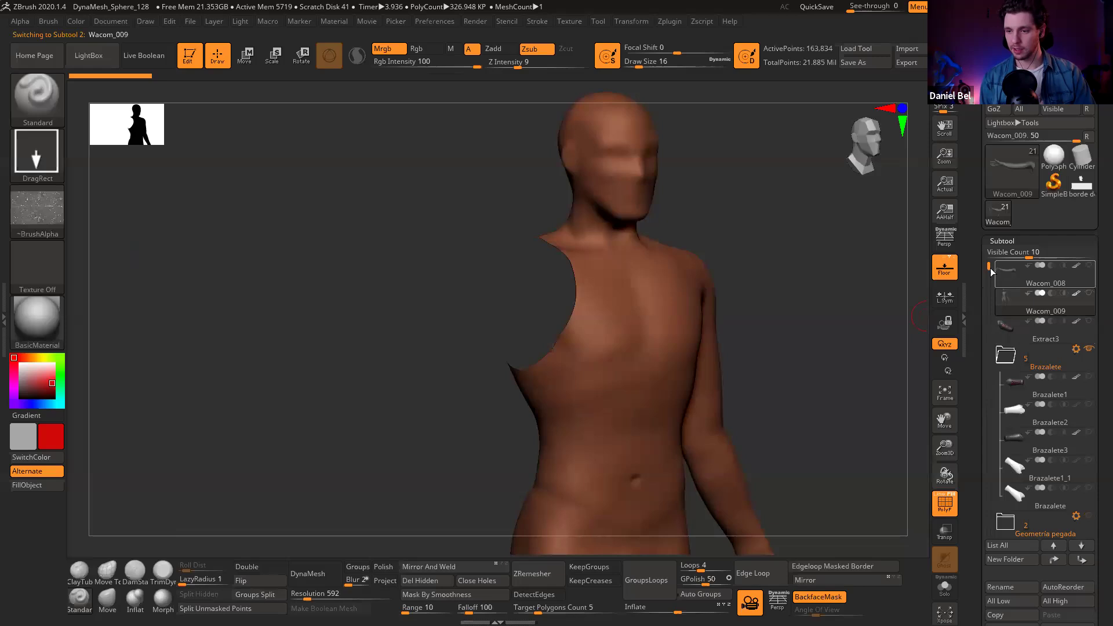
pyautogui.click(992, 273)
pyautogui.moveTo(447, 293); pyautogui.dragTo(509, 271)
# Step: Turn on double-sided display for the arm and orbit to its open end at the shoulder
pyautogui.moveTo(1095, 469); pyautogui.dragTo(1093, 323)
pyautogui.moveTo(500, 283); pyautogui.dragTo(486, 289)
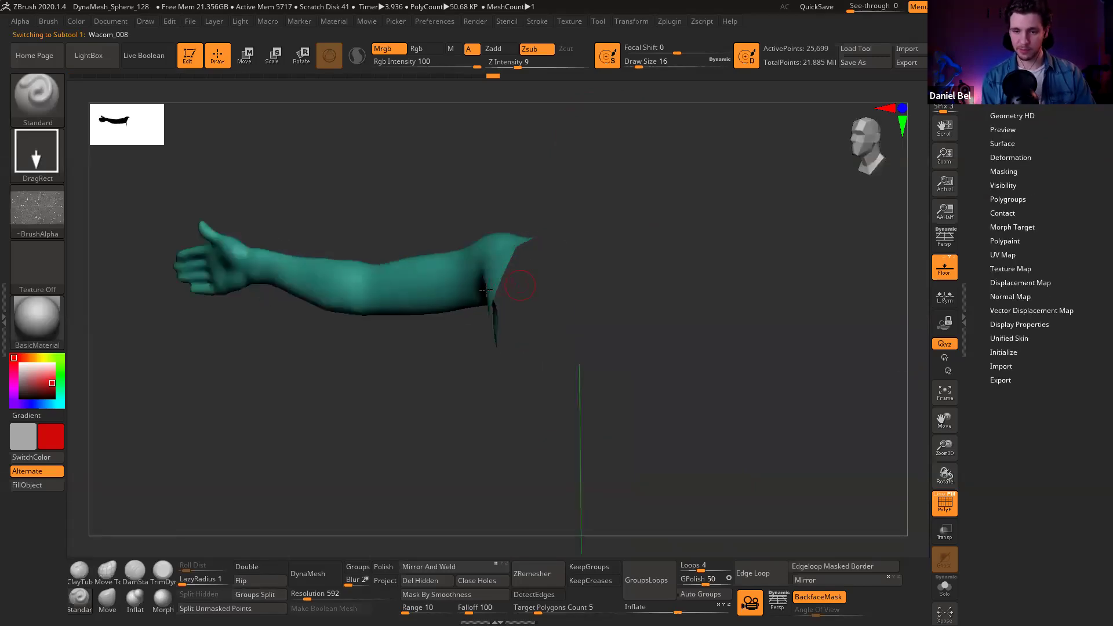
pyautogui.click(997, 325)
pyautogui.click(1012, 364)
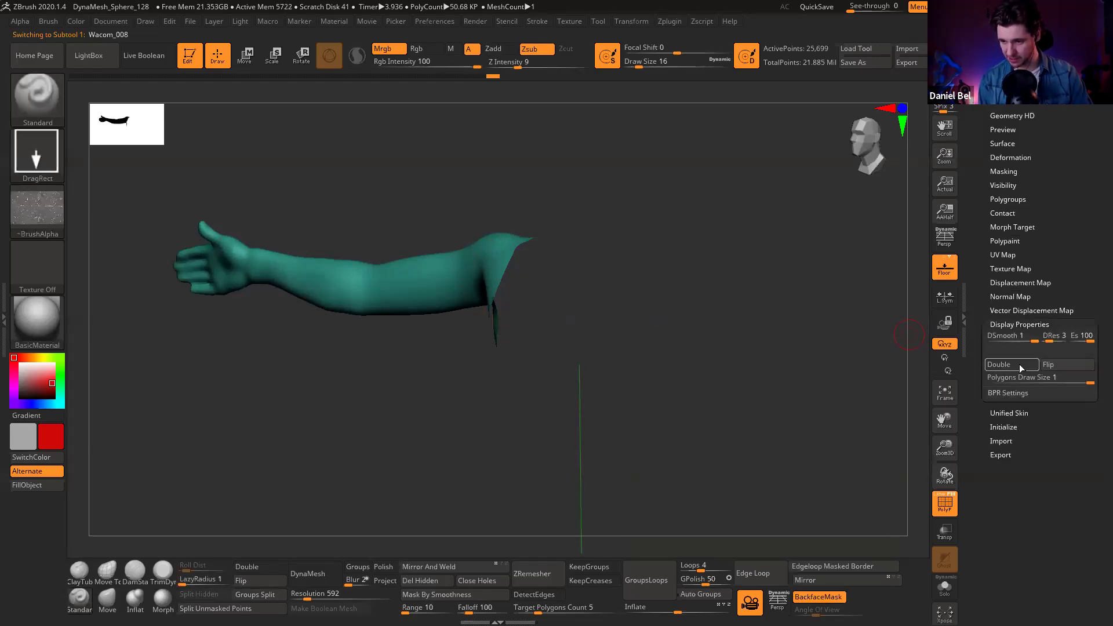
pyautogui.moveTo(556, 310); pyautogui.dragTo(526, 295)
pyautogui.moveTo(527, 294); pyautogui.dragTo(502, 307, button='right')
pyautogui.click(1013, 364)
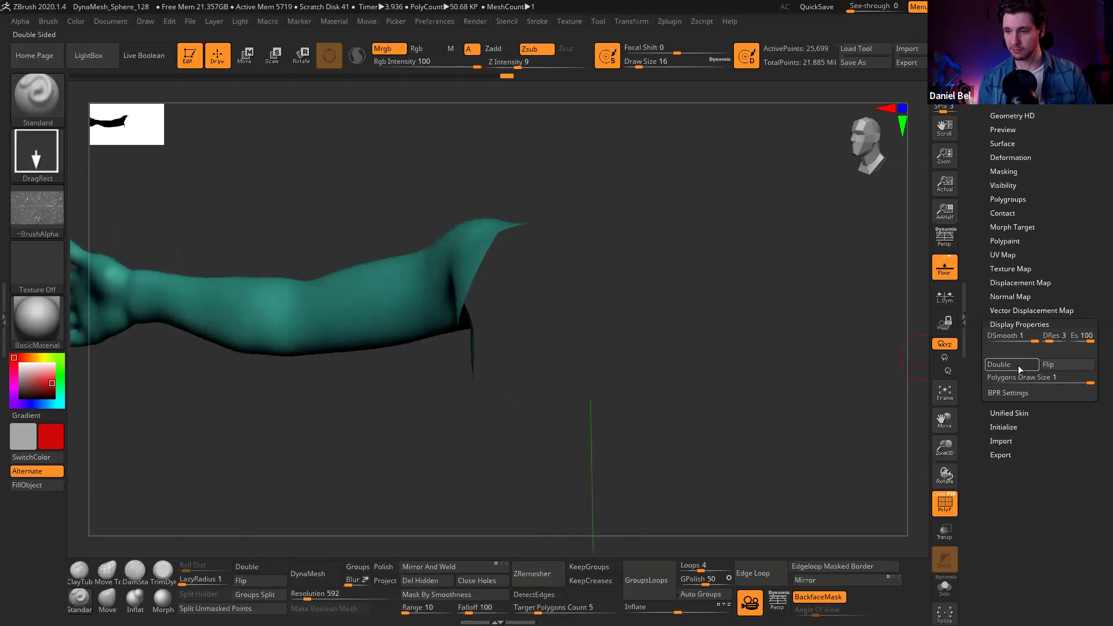
pyautogui.click(1018, 365)
pyautogui.moveTo(510, 305); pyautogui.dragTo(508, 294)
pyautogui.moveTo(508, 293)
pyautogui.keyDown('ctrl'); pyautogui.mouseDown(button='right')
pyautogui.moveTo(527, 338)
pyautogui.moveTo(561, 265)
pyautogui.mouseUp(button='right'); pyautogui.keyUp('ctrl')
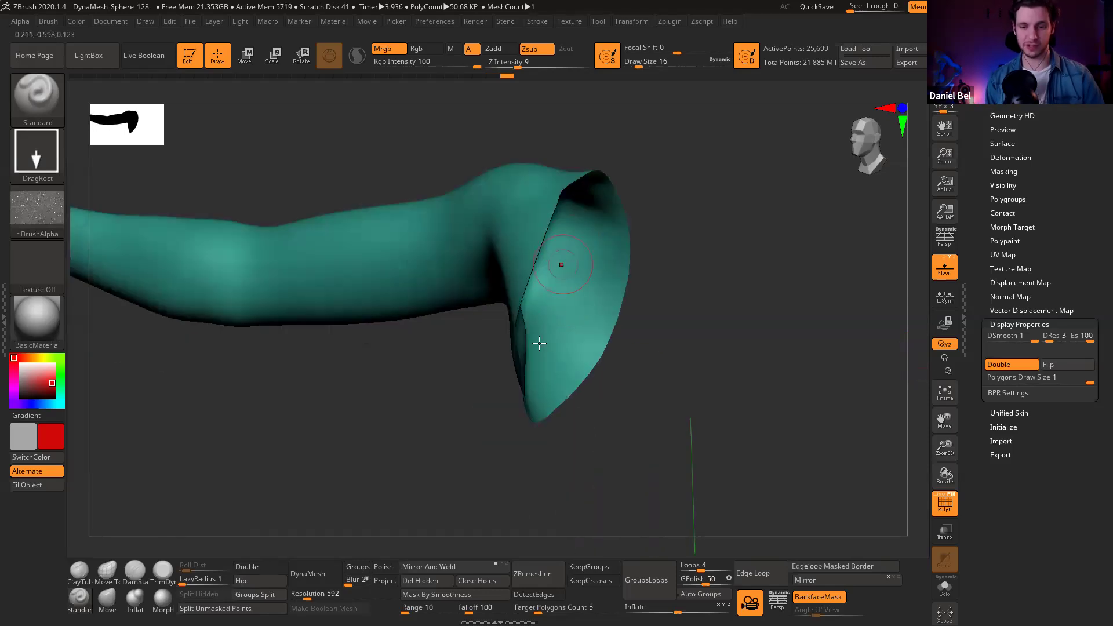
# Step: Close the hole at the arm's open shoulder end
pyautogui.click(476, 580)
pyautogui.moveTo(585, 316); pyautogui.dragTo(554, 260)
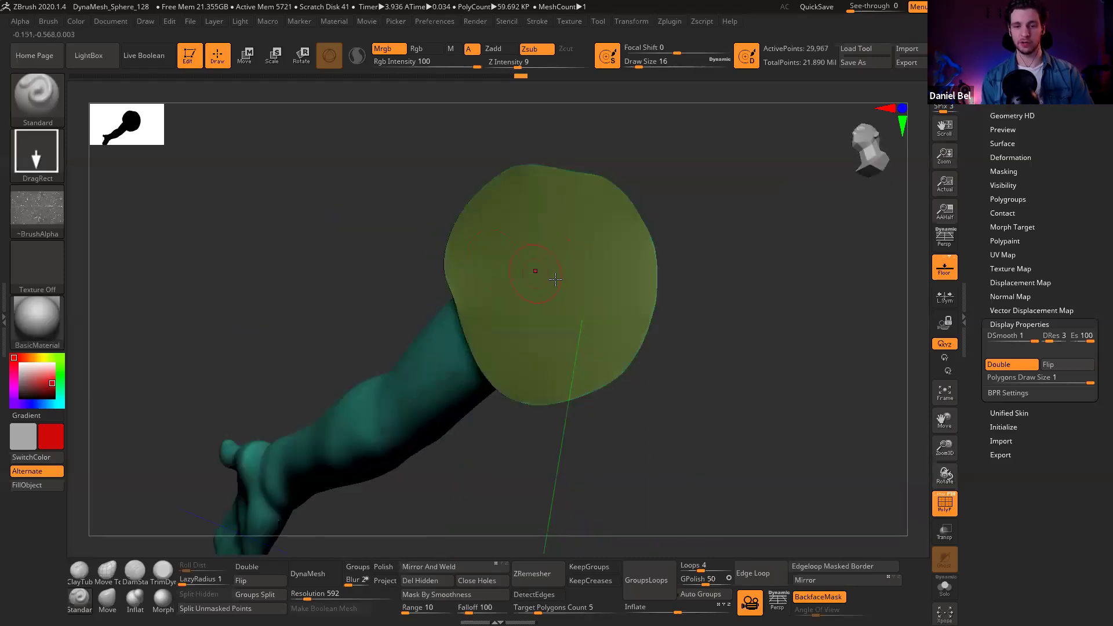
pyautogui.moveTo(555, 280); pyautogui.dragTo(554, 275, button='right')
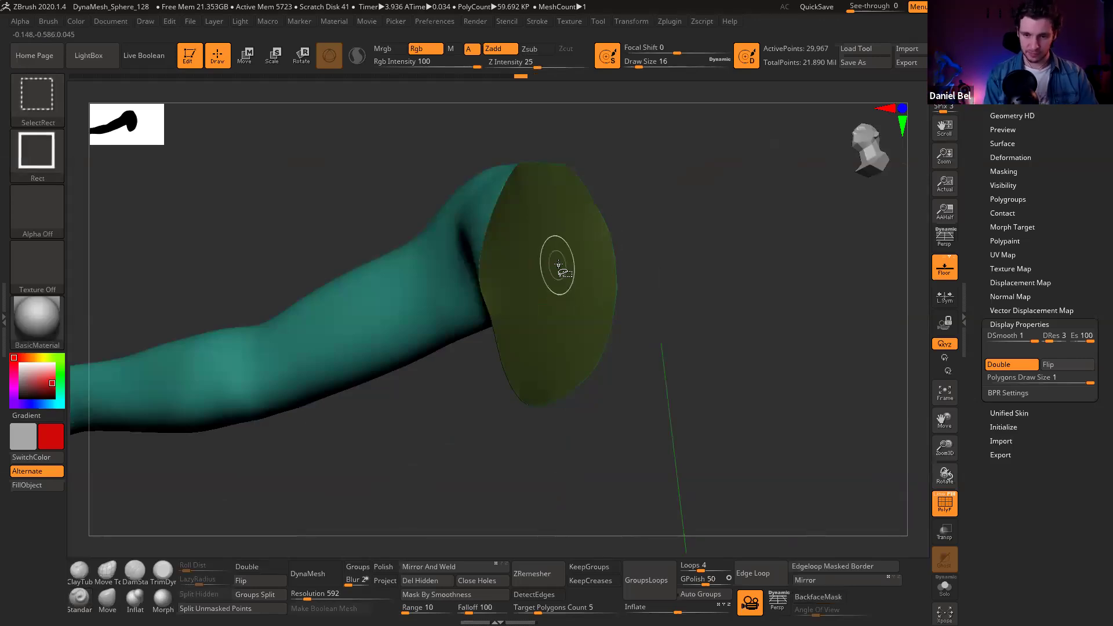
# Step: Isolate the new cap's polygroup, insert an edge loop around its border and show the whole arm again
pyautogui.keyDown('ctrl'); pyautogui.keyDown('shift'); pyautogui.click(559, 261); pyautogui.keyUp('shift'); pyautogui.keyUp('ctrl')
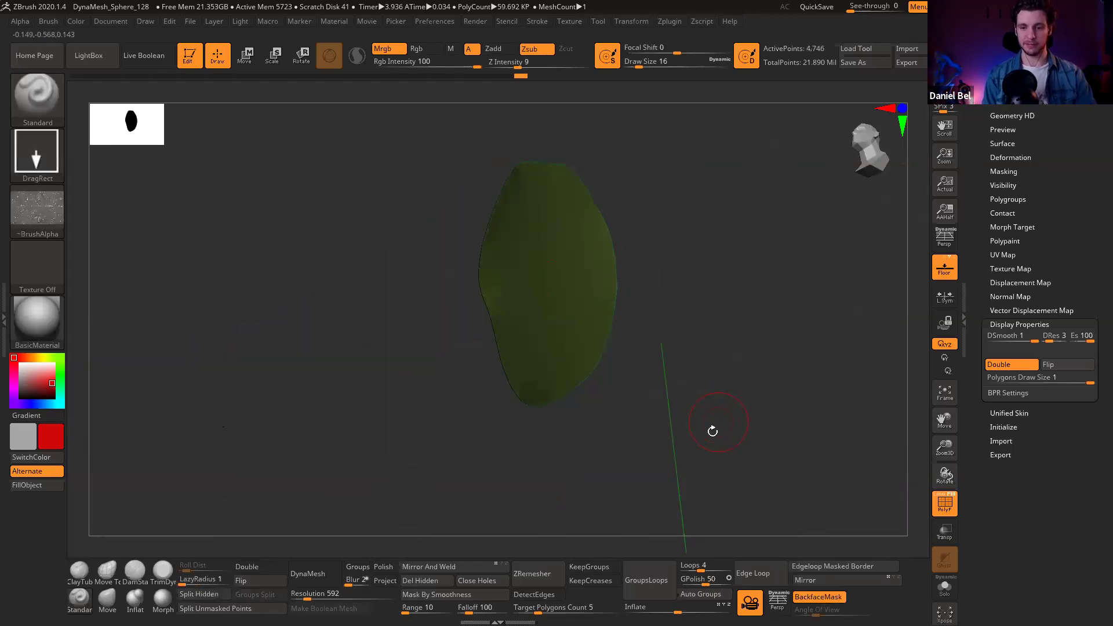
pyautogui.click(768, 575)
pyautogui.press('ctrl')
pyautogui.keyDown('ctrl'); pyautogui.keyDown('shift'); pyautogui.click(719, 360); pyautogui.keyUp('shift'); pyautogui.keyUp('ctrl')
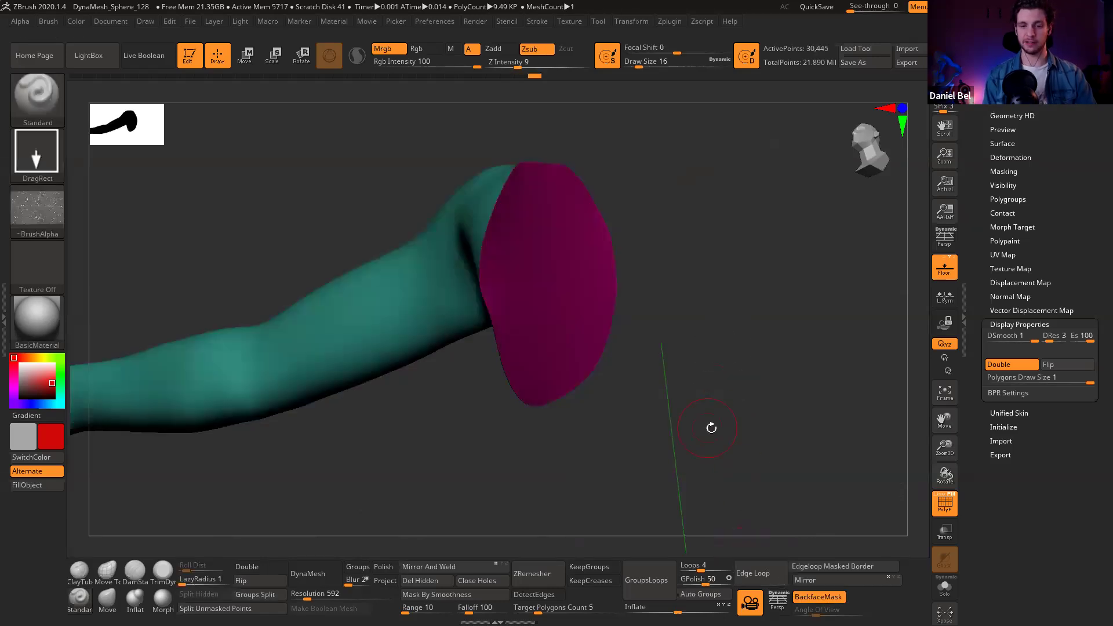
# Step: Mask everything except the cap, shrink the cap with the gizmo to form a band around it and clear the mask
pyautogui.press('r')
pyautogui.keyDown('ctrl'); pyautogui.click(546, 284); pyautogui.keyUp('ctrl')
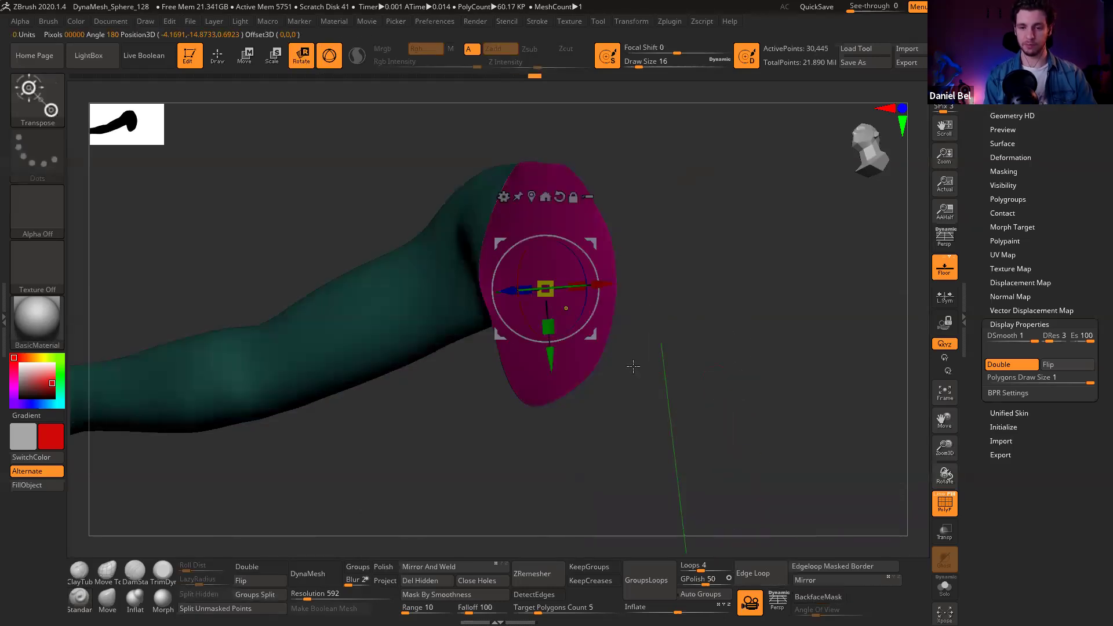
pyautogui.moveTo(607, 282)
pyautogui.mouseDown()
pyautogui.moveTo(624, 283)
pyautogui.moveTo(564, 304)
pyautogui.mouseUp()
pyautogui.press('q')
pyautogui.keyDown('ctrl'); pyautogui.moveTo(703, 247); pyautogui.dragTo(698, 391); pyautogui.keyUp('ctrl')
pyautogui.moveTo(696, 383)
pyautogui.mouseDown()
pyautogui.moveTo(729, 379)
pyautogui.moveTo(735, 365)
pyautogui.moveTo(696, 342)
pyautogui.mouseUp()
pyautogui.hotkey('shift', 'f')
pyautogui.keyDown('ctrl'); pyautogui.moveTo(563, 180); pyautogui.dragTo(557, 189, button='right'); pyautogui.keyUp('ctrl')
pyautogui.moveTo(470, 217); pyautogui.dragTo(443, 200, button='right')
pyautogui.hotkey('shift', 'f')
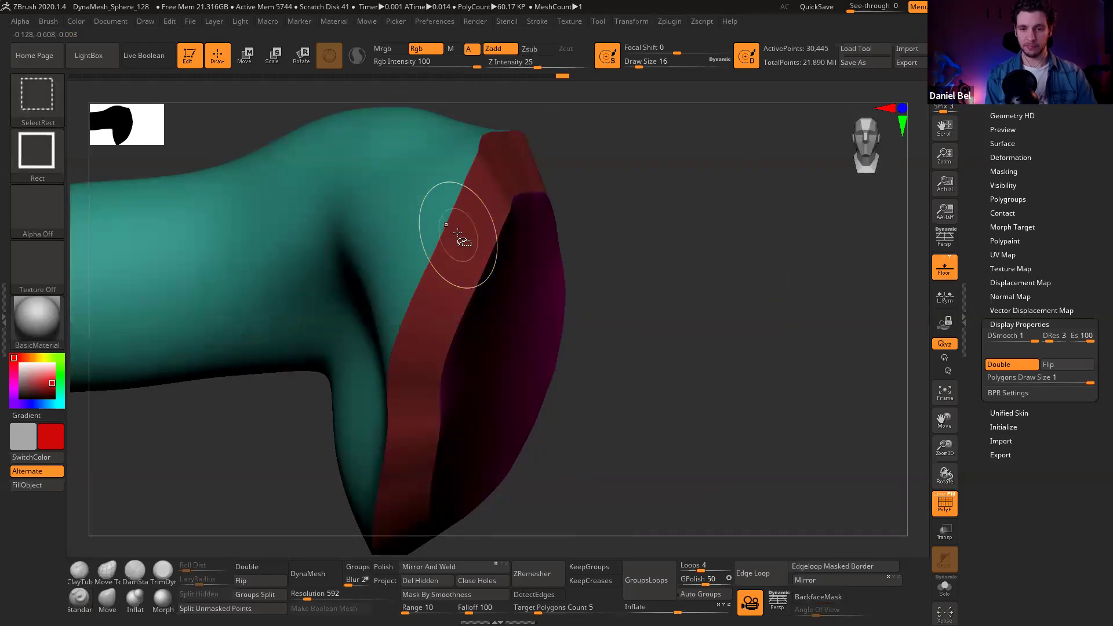
# Step: Isolate the band around the cap, insert edge loops along both of its borders and show the whole arm again
pyautogui.keyDown('ctrl'); pyautogui.keyDown('shift'); pyautogui.click(462, 241); pyautogui.keyUp('shift'); pyautogui.keyUp('ctrl')
pyautogui.keyDown('ctrl'); pyautogui.keyDown('shift'); pyautogui.click(657, 266); pyautogui.keyUp('shift'); pyautogui.keyUp('ctrl')
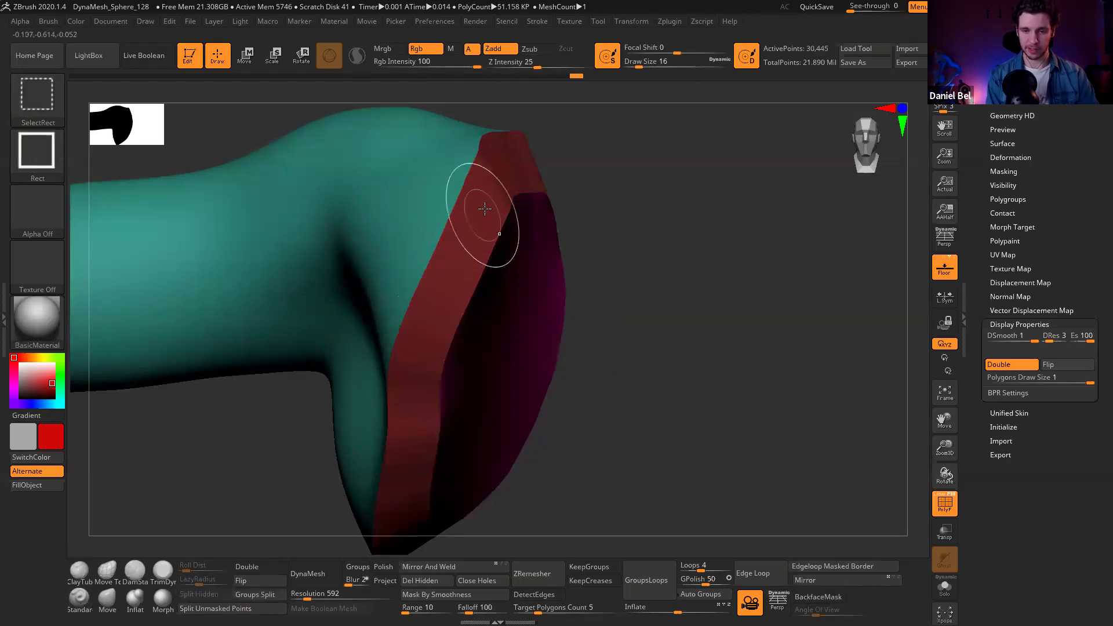
pyautogui.keyDown('ctrl'); pyautogui.keyDown('alt'); pyautogui.keyDown('shift'); pyautogui.click(441, 203); pyautogui.keyUp('shift'); pyautogui.keyUp('alt'); pyautogui.keyUp('ctrl')
pyautogui.keyDown('ctrl'); pyautogui.keyDown('alt'); pyautogui.keyDown('shift'); pyautogui.click(532, 258); pyautogui.keyUp('shift'); pyautogui.keyUp('alt'); pyautogui.keyUp('ctrl')
pyautogui.click(759, 576)
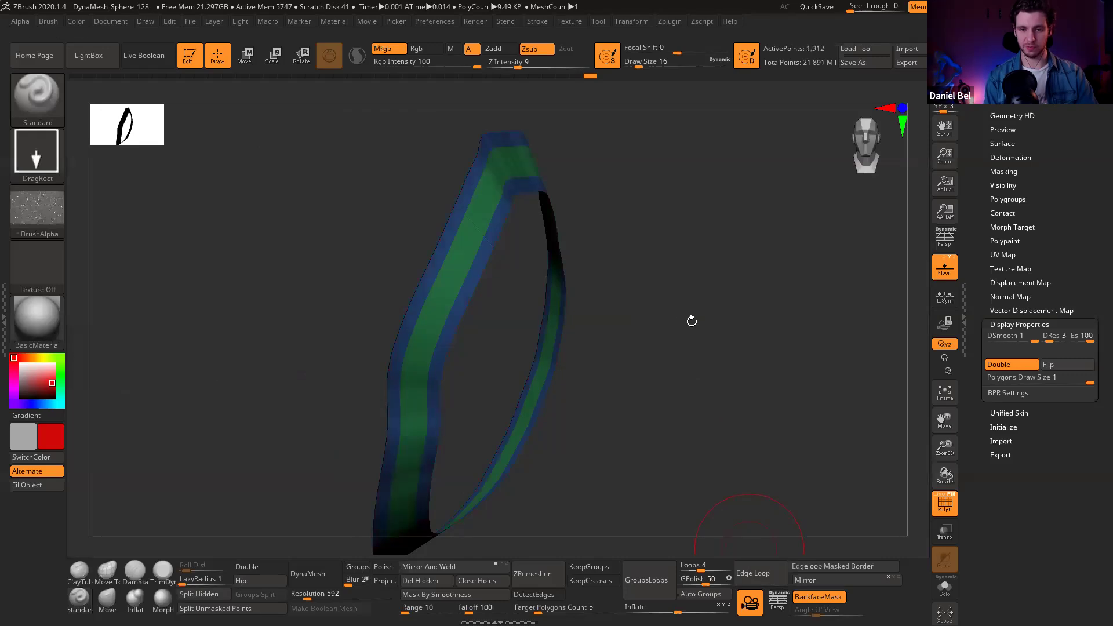
pyautogui.moveTo(690, 318); pyautogui.dragTo(730, 298, button='right')
pyautogui.keyDown('ctrl'); pyautogui.keyDown('shift'); pyautogui.click(725, 296); pyautogui.keyUp('shift'); pyautogui.keyUp('ctrl')
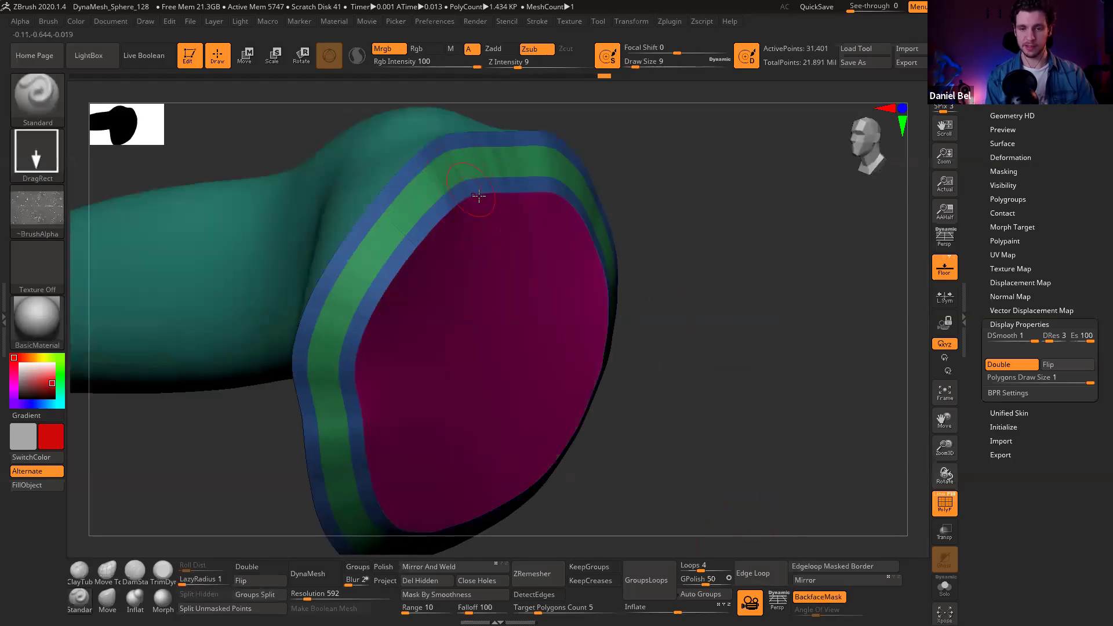
# Step: Set the draw size to 12 for smoothing the cap's edge and turn off the PolyFrame display
pyautogui.press('s')
pyautogui.click(477, 194)
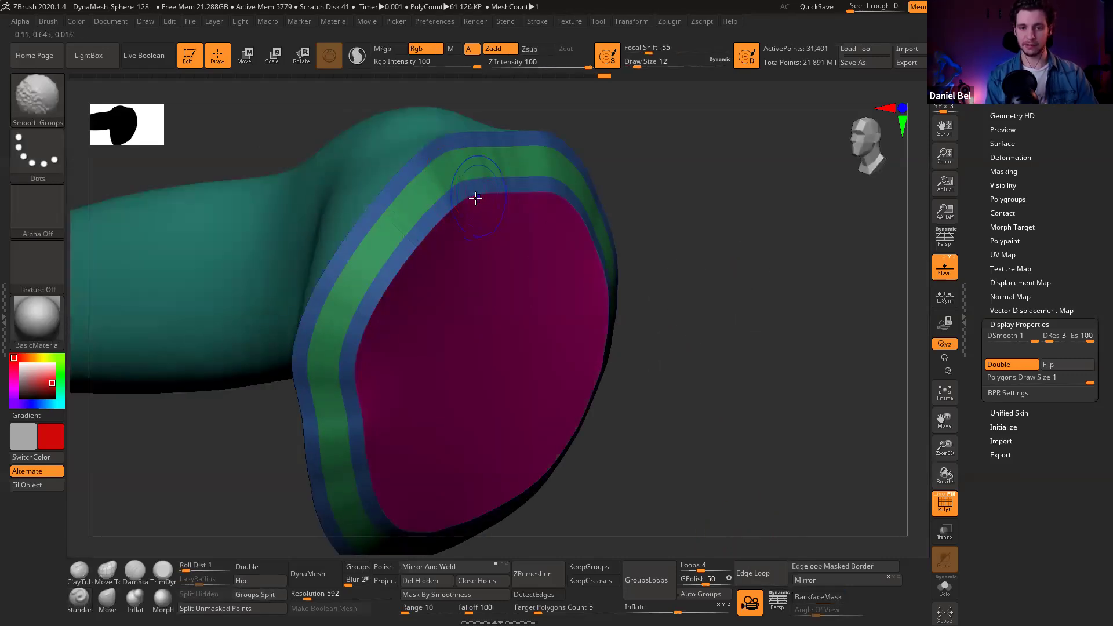
pyautogui.moveTo(468, 203); pyautogui.dragTo(478, 189, button='right')
pyautogui.hotkey('shift', 'f')
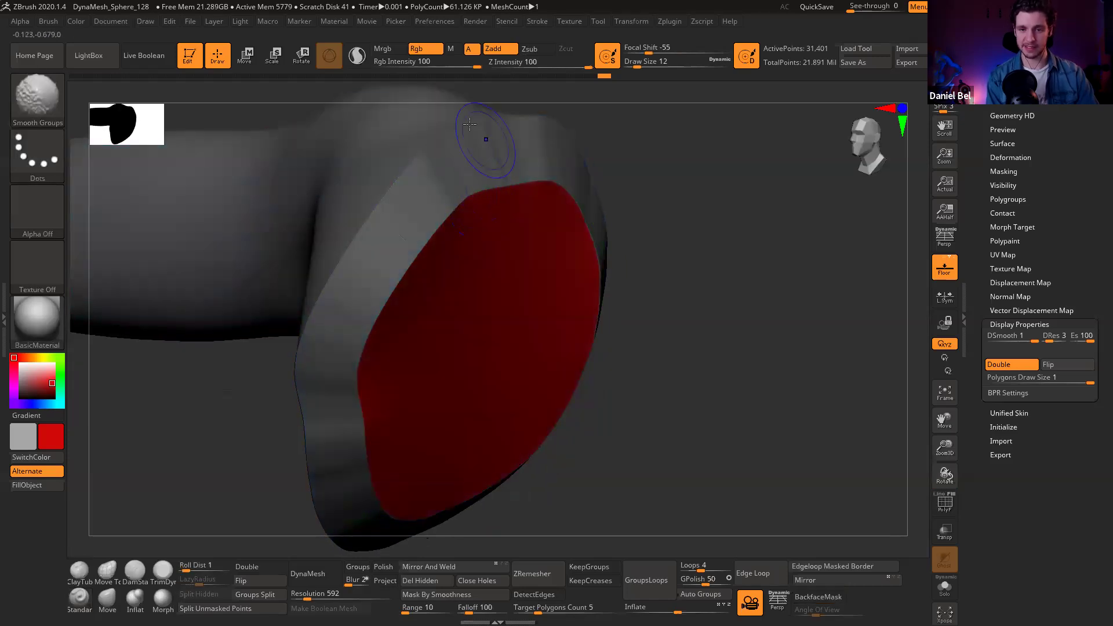
# Step: Choose a light grey colour and fill the whole arm with it to cover the red cap
pyautogui.moveTo(686, 268); pyautogui.dragTo(637, 255)
pyautogui.click(20, 377)
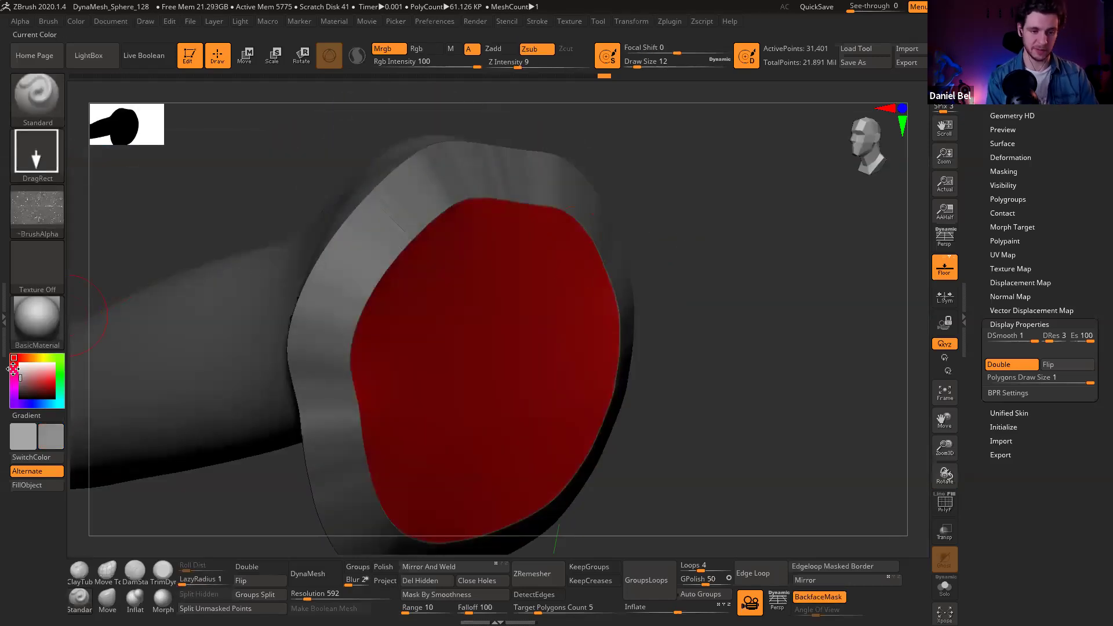
pyautogui.click(40, 488)
pyautogui.keyDown('alt'); pyautogui.moveTo(444, 259); pyautogui.dragTo(462, 268, button='right'); pyautogui.keyUp('alt')
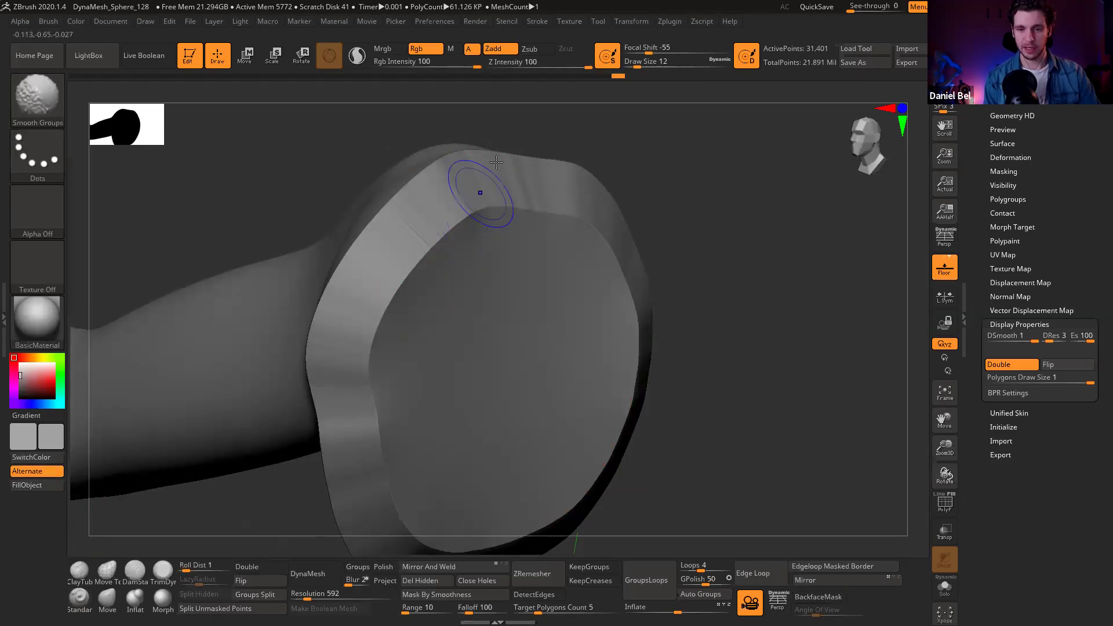
# Step: Turn on Sculptris Pro and smooth the upper inner edge of the cap's bevel with the Smooth Groups brush, dismissing the auto-masking note
pyautogui.hotkey('shift', 'f')
pyautogui.hotkey('shift', 'f')
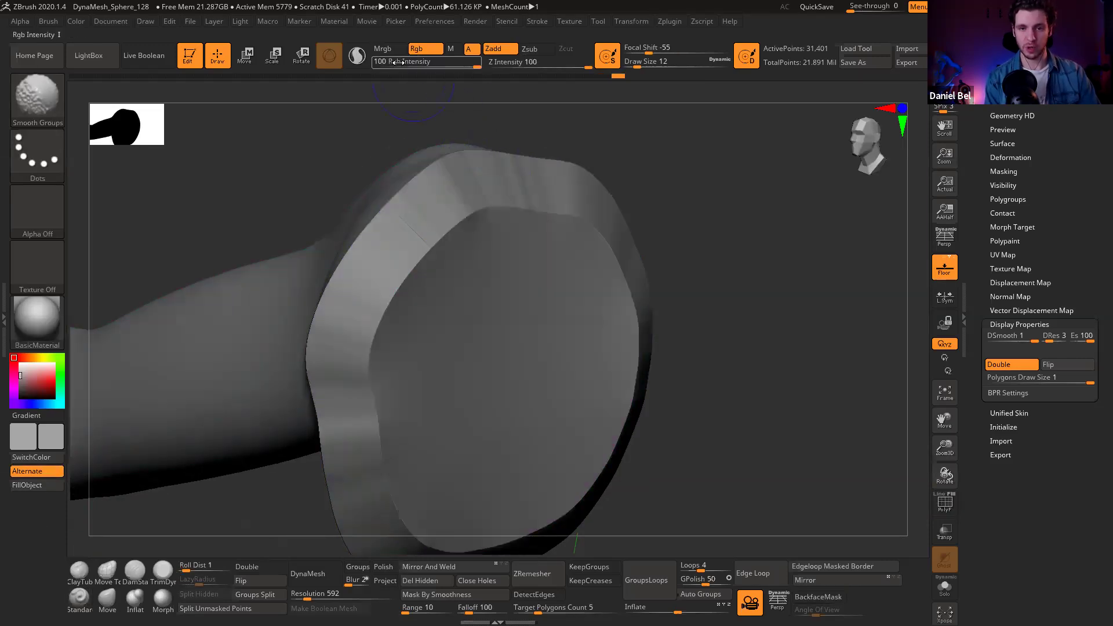
pyautogui.click(357, 56)
pyautogui.click(448, 249)
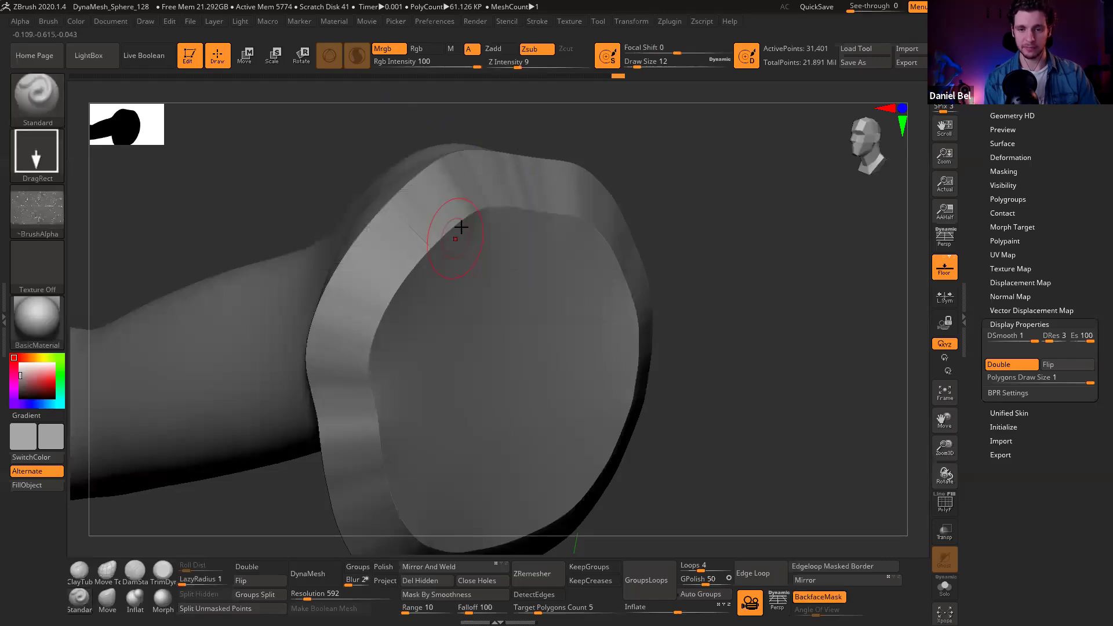
pyautogui.press('shift')
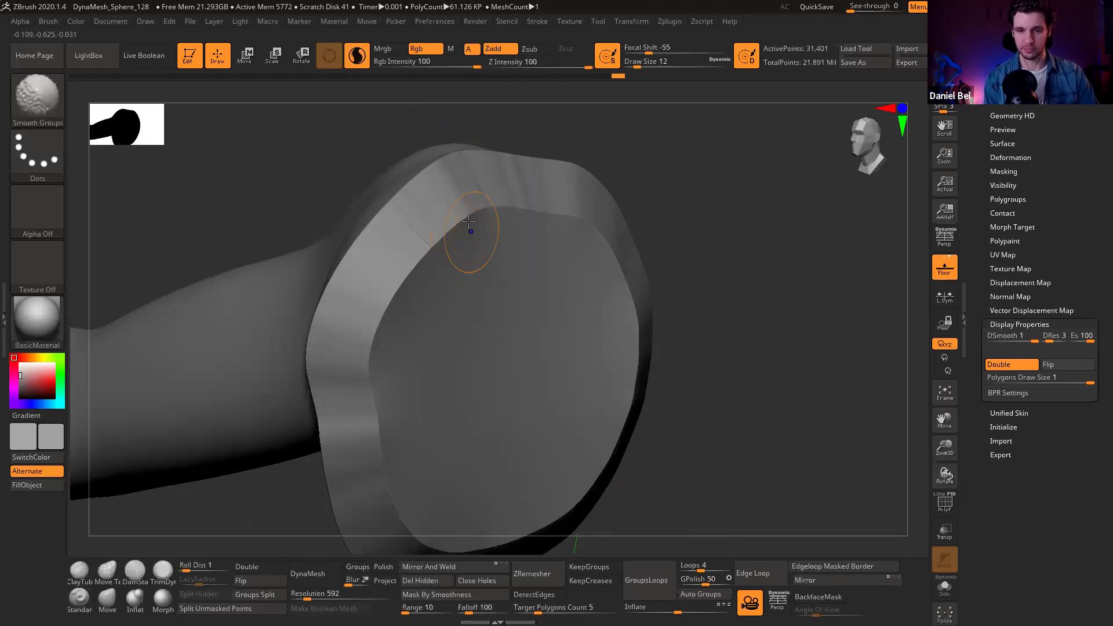
pyautogui.keyDown('shift'); pyautogui.moveTo(452, 252); pyautogui.dragTo(464, 228); pyautogui.keyUp('shift')
pyautogui.hotkey('shift', 'f')
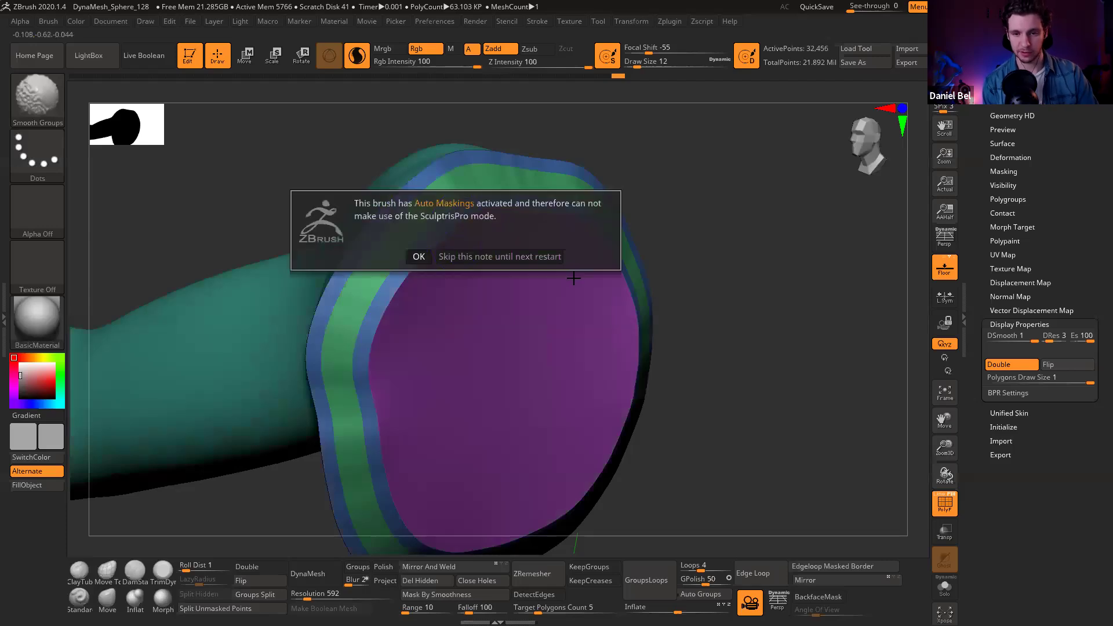
pyautogui.press('ctrl')
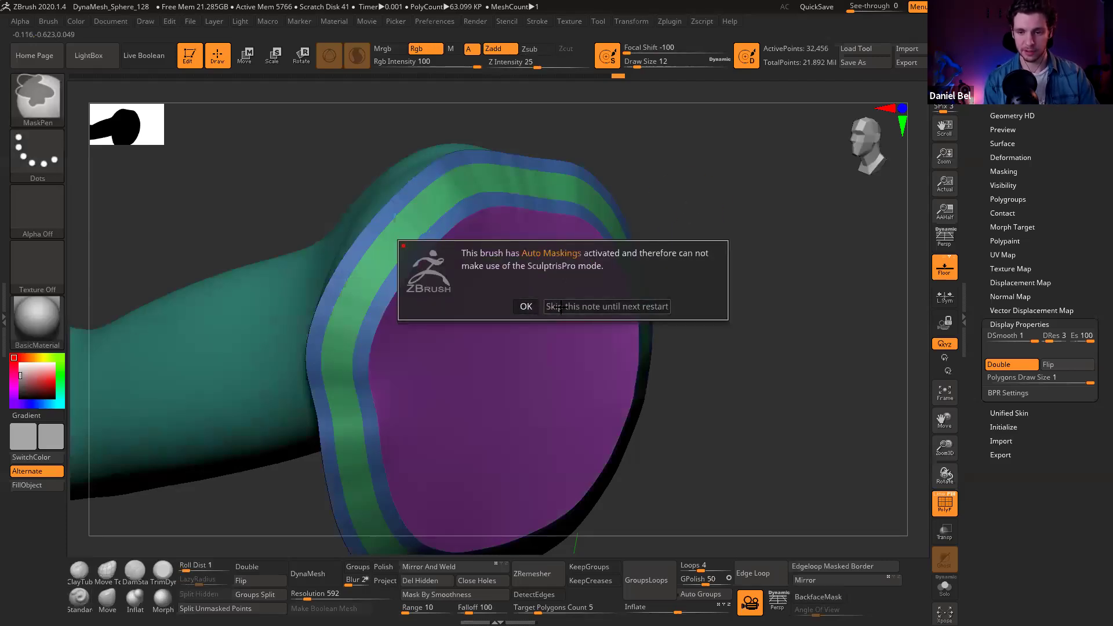
pyautogui.click(528, 305)
pyautogui.hotkey('ctrl', 'z')
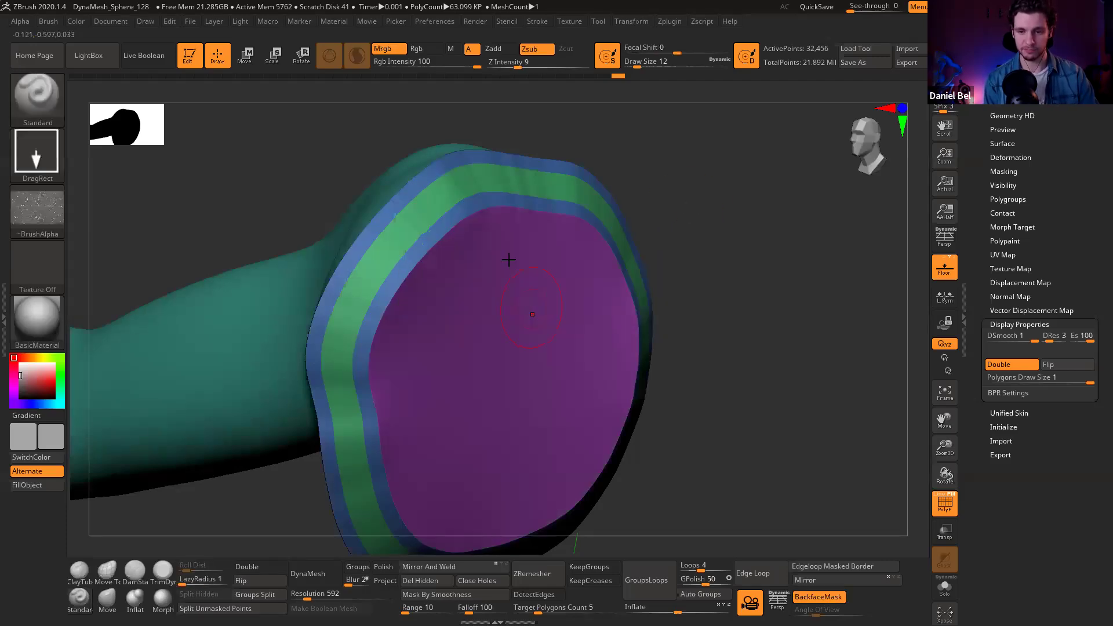
# Step: Smooth more of the bevel's upper inner edge with Smooth Groups, checking the wireframe with PolyFrame along the way
pyautogui.press('shift')
pyautogui.moveTo(444, 273)
pyautogui.keyDown('shift'); pyautogui.mouseDown()
pyautogui.moveTo(470, 246)
pyautogui.moveTo(436, 249)
pyautogui.moveTo(458, 258)
pyautogui.mouseUp(); pyautogui.keyUp('shift')
pyautogui.click(938, 494)
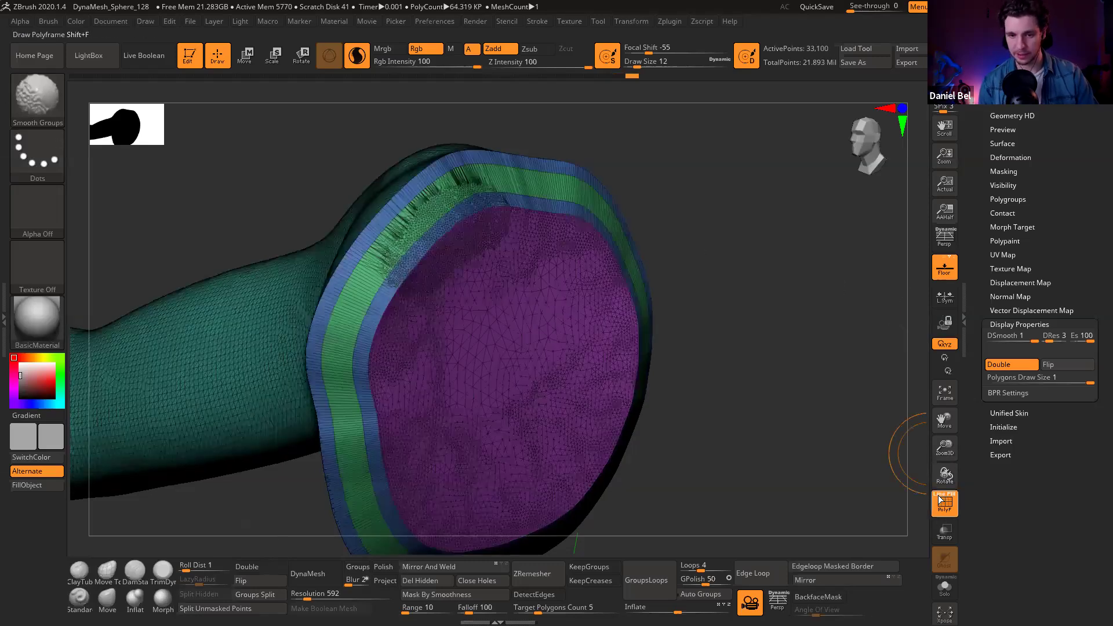
pyautogui.hotkey('shift', 'f')
pyautogui.click(438, 252)
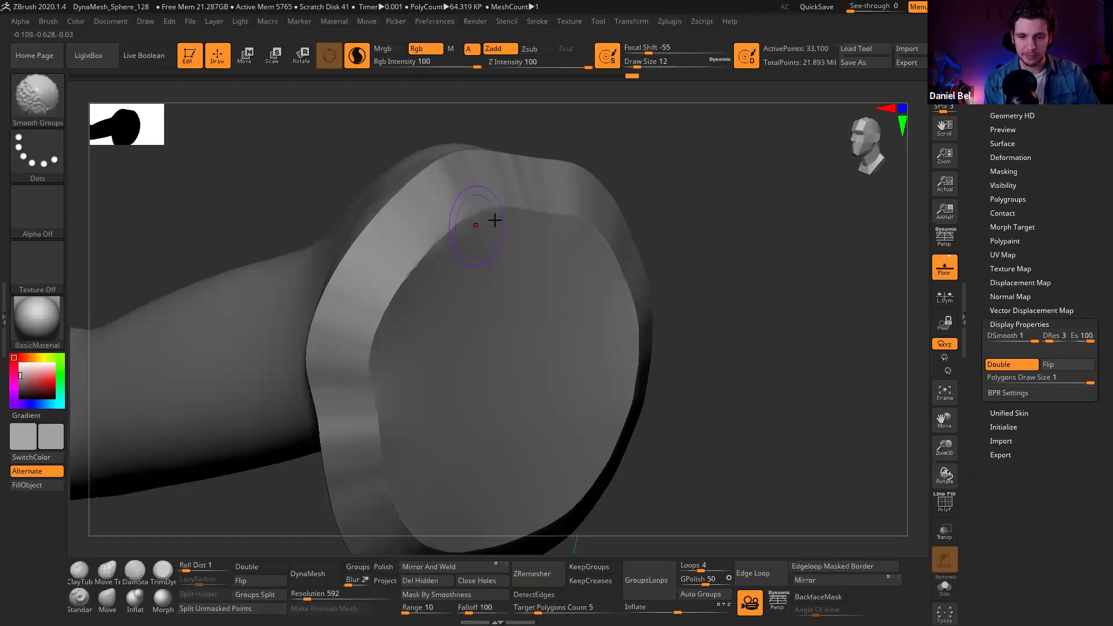
pyautogui.keyDown('shift'); pyautogui.moveTo(410, 273); pyautogui.dragTo(447, 247); pyautogui.keyUp('shift')
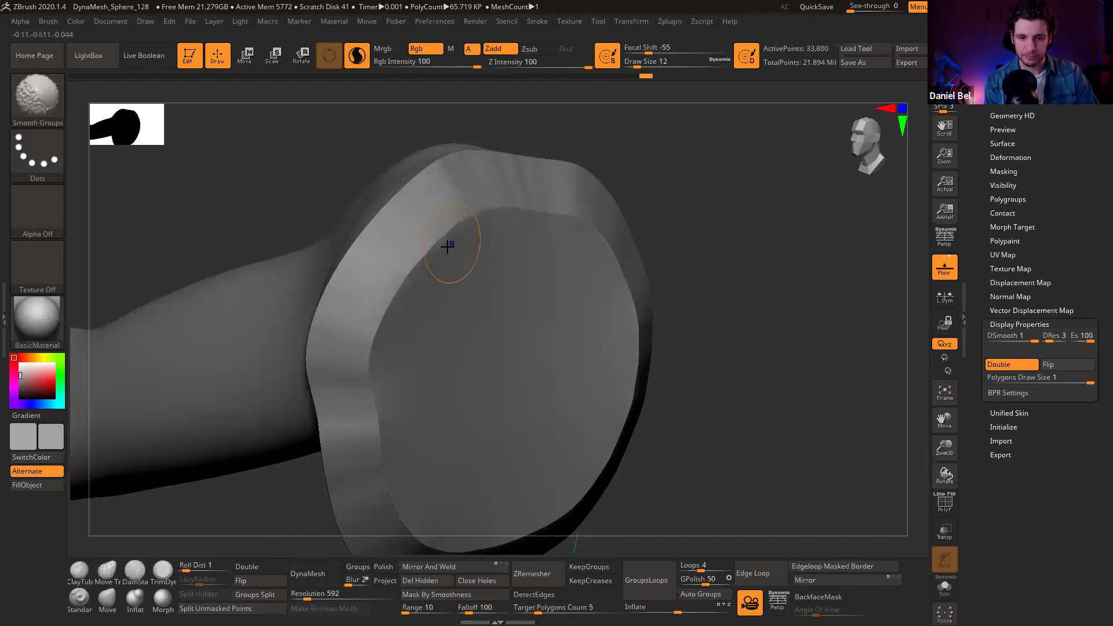
# Step: Switch the smoothing brush to Smooth and soften the bevel edge all the way around the cap
pyautogui.click(46, 102)
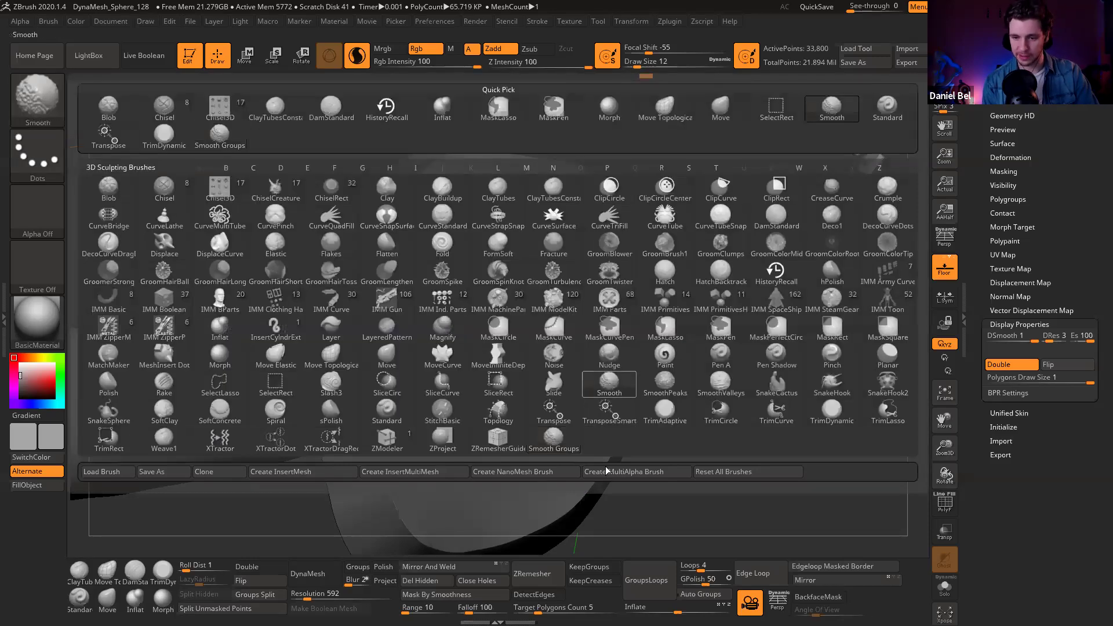
pyautogui.click(609, 382)
pyautogui.click(549, 574)
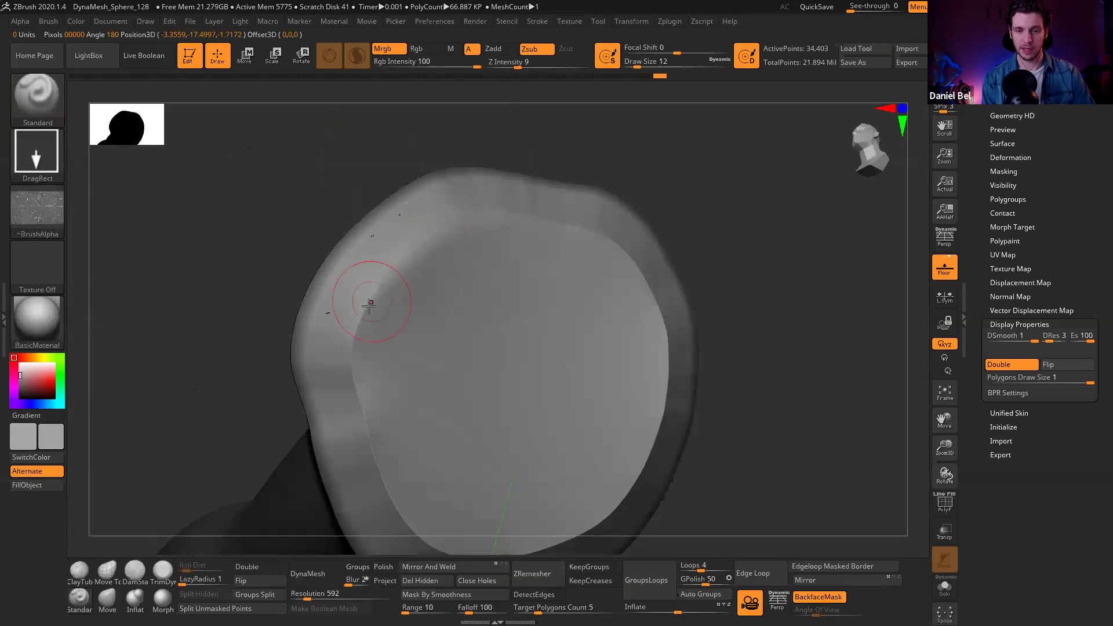
pyautogui.moveTo(347, 362); pyautogui.dragTo(367, 458)
pyautogui.press('shift')
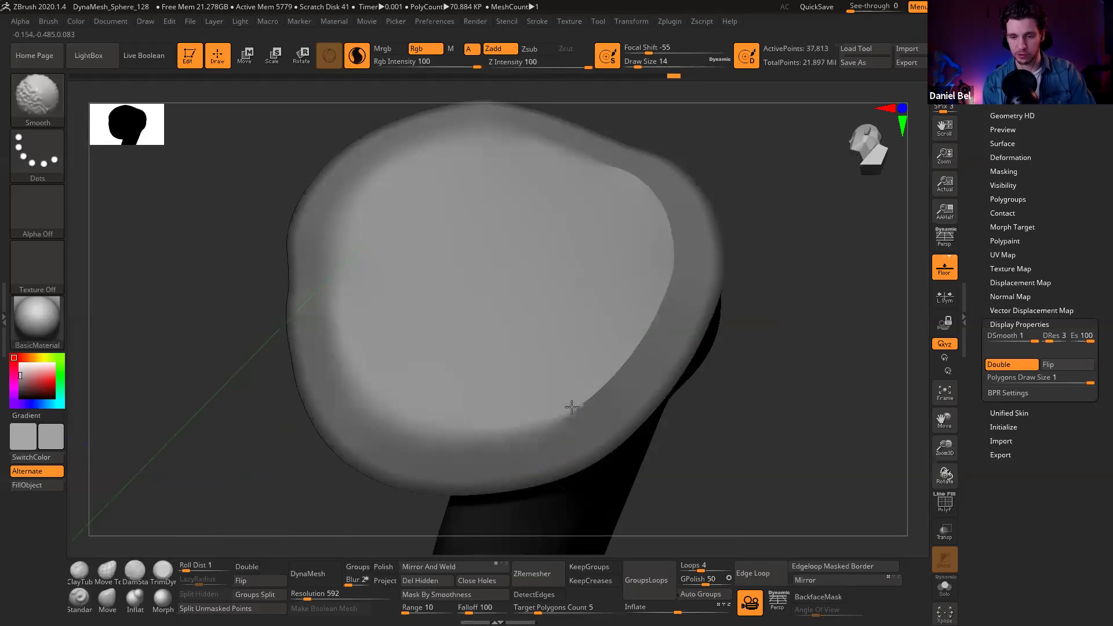
pyautogui.moveTo(600, 381)
pyautogui.keyDown('shift'); pyautogui.mouseDown()
pyautogui.moveTo(636, 339)
pyautogui.moveTo(641, 231)
pyautogui.mouseUp(); pyautogui.keyUp('shift')
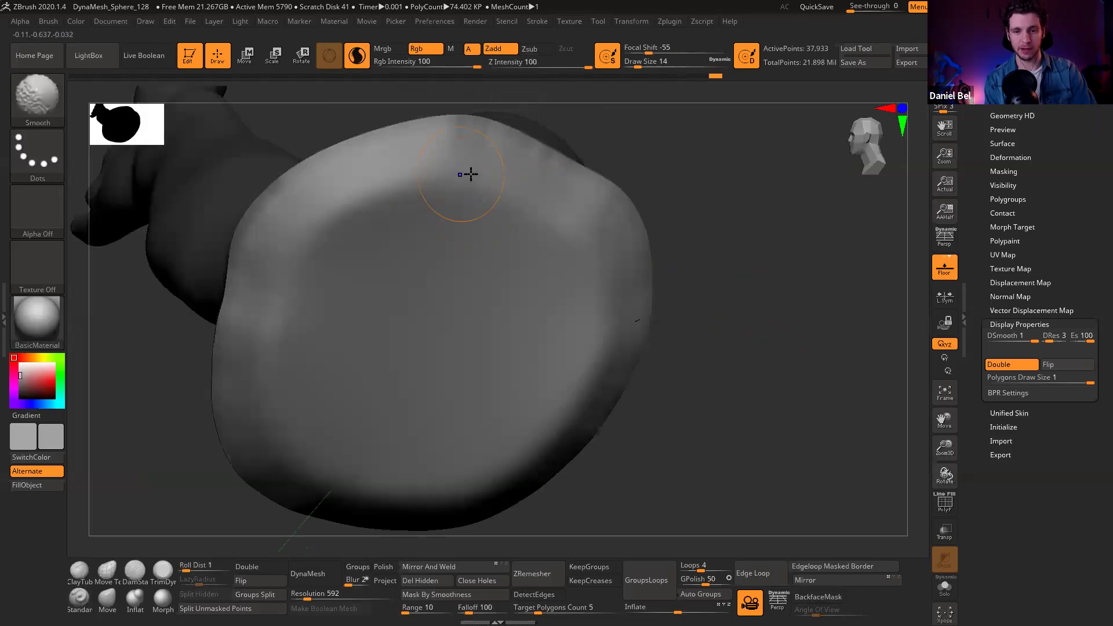
pyautogui.press('shift')
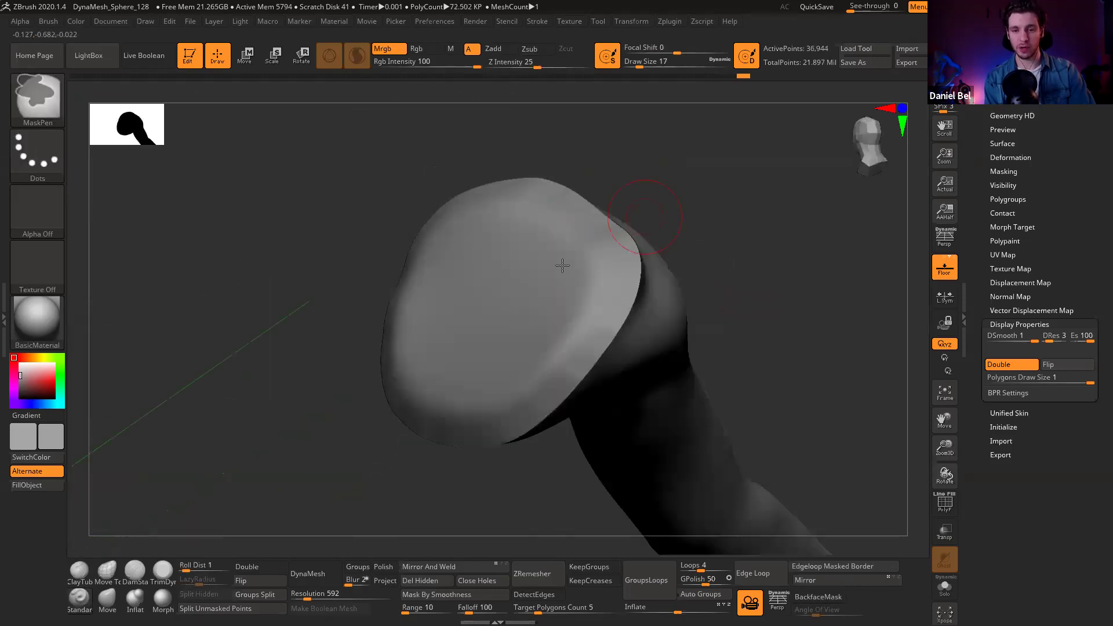
# Step: Reduce the draw size to 12 and smooth the rim of the cap beside the upper arm
pyautogui.moveTo(566, 264); pyautogui.dragTo(550, 206)
pyautogui.moveTo(502, 305); pyautogui.dragTo(547, 264, button='right')
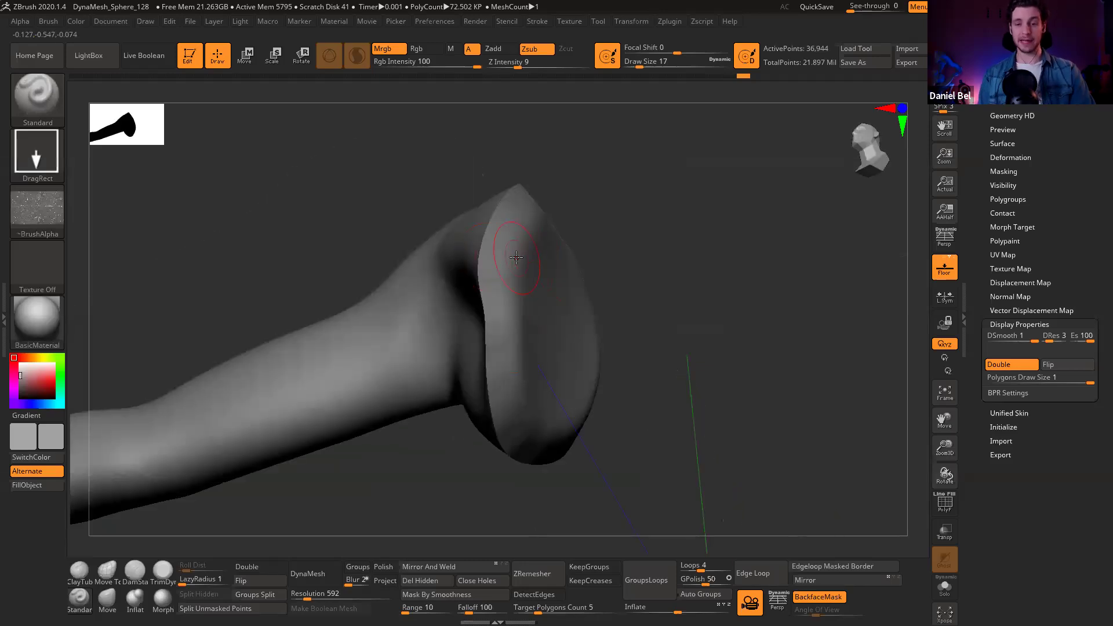
pyautogui.moveTo(579, 346); pyautogui.dragTo(605, 208)
pyautogui.moveTo(605, 207)
pyautogui.mouseDown(button='right')
pyautogui.moveTo(638, 194)
pyautogui.moveTo(594, 163)
pyautogui.mouseUp(button='right')
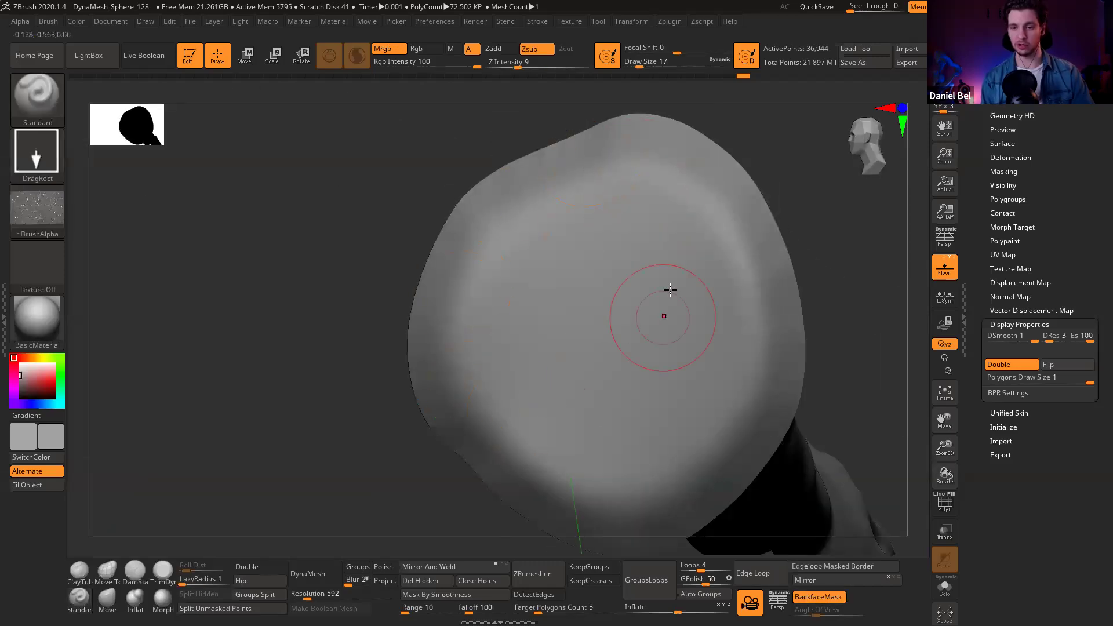
pyautogui.moveTo(671, 290); pyautogui.dragTo(561, 203, button='right')
pyautogui.moveTo(495, 268)
pyautogui.mouseDown(button='right')
pyautogui.moveTo(524, 271)
pyautogui.moveTo(527, 248)
pyautogui.moveTo(512, 257)
pyautogui.moveTo(409, 200)
pyautogui.mouseUp(button='right')
pyautogui.press('shift')
pyautogui.keyDown('shift'); pyautogui.moveTo(385, 245); pyautogui.dragTo(333, 318); pyautogui.keyUp('shift')
pyautogui.moveTo(361, 337); pyautogui.dragTo(359, 321, button='right')
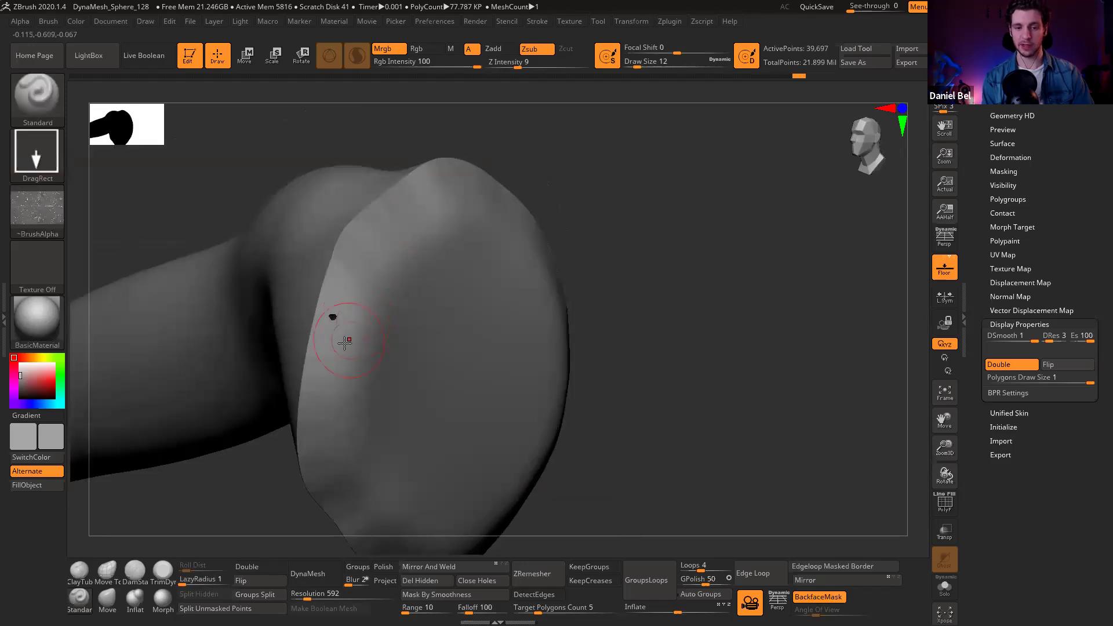
# Step: Smooth away the small hole in the cap's bevel, using a draw size of 8
pyautogui.moveTo(408, 272); pyautogui.dragTo(455, 243, button='right')
pyautogui.keyDown('ctrl'); pyautogui.moveTo(359, 320); pyautogui.dragTo(330, 313, button='right'); pyautogui.keyUp('ctrl')
pyautogui.press('shift')
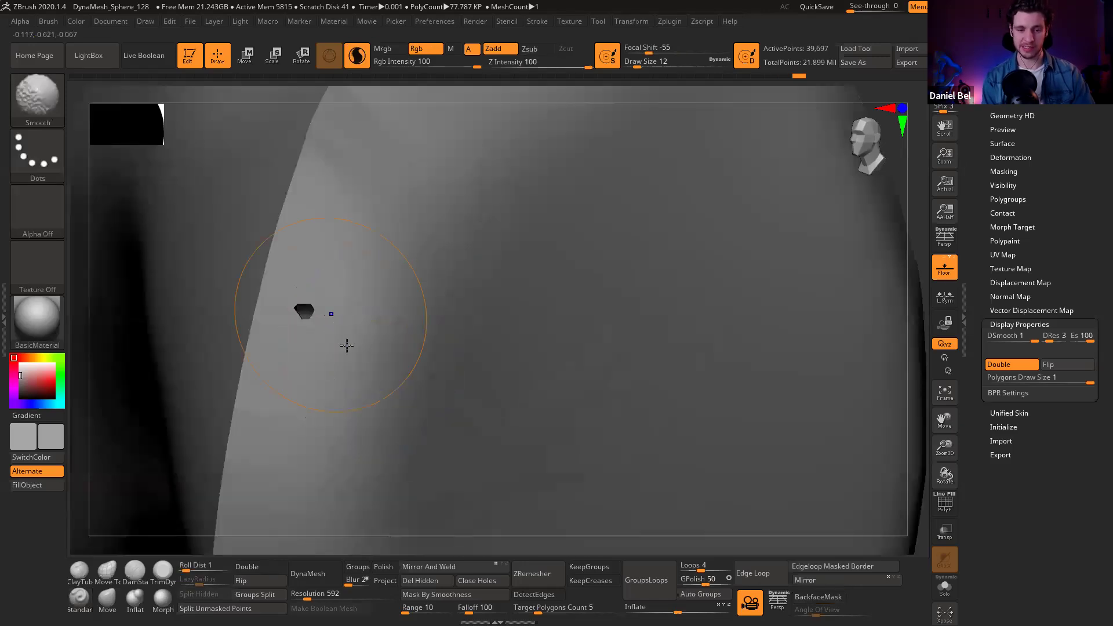
pyautogui.hotkey('shift', 'f')
pyautogui.hotkey('shift', 'f')
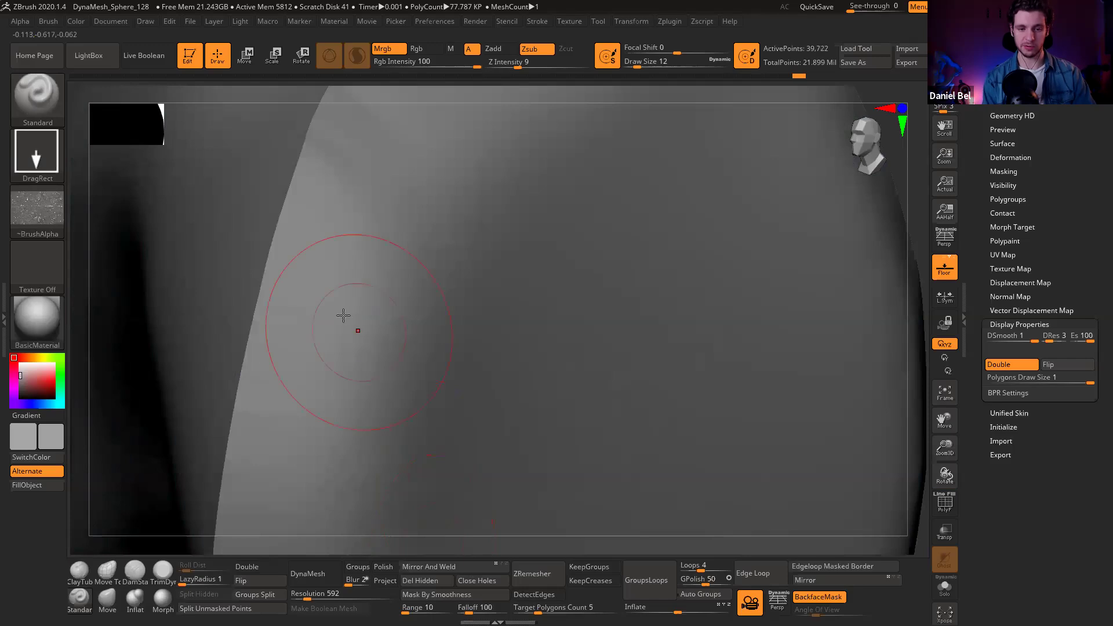
pyautogui.hotkey('ctrl', 'z')
pyautogui.press('shift')
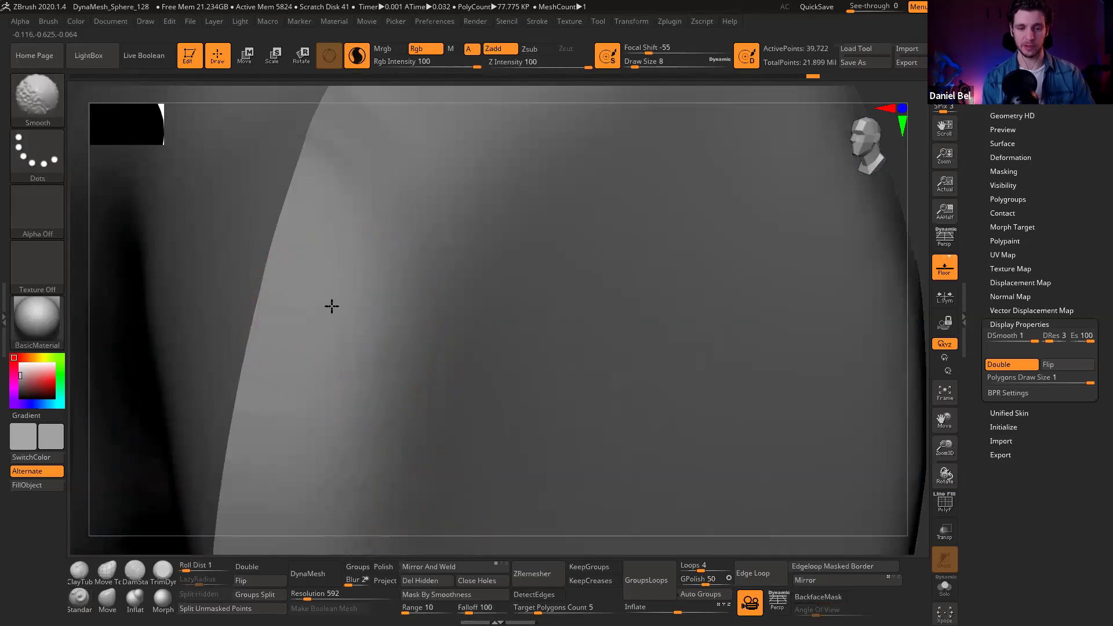
pyautogui.keyDown('ctrl'); pyautogui.moveTo(399, 279); pyautogui.dragTo(396, 292, button='right'); pyautogui.keyUp('ctrl')
pyautogui.hotkey('shift', 'f')
pyautogui.hotkey('shift', 'f')
# Step: Choose the Insert Cube mesh of the IMM Primitives brush and draw a cube on the middle of the cap
pyautogui.moveTo(452, 243)
pyautogui.keyDown('ctrl'); pyautogui.mouseDown(button='right')
pyautogui.moveTo(401, 279)
pyautogui.moveTo(601, 330)
pyautogui.moveTo(599, 277)
pyautogui.moveTo(628, 315)
pyautogui.moveTo(584, 311)
pyautogui.moveTo(718, 327)
pyautogui.moveTo(665, 305)
pyautogui.moveTo(670, 328)
pyautogui.mouseUp(button='right'); pyautogui.keyUp('ctrl')
pyautogui.press('b')
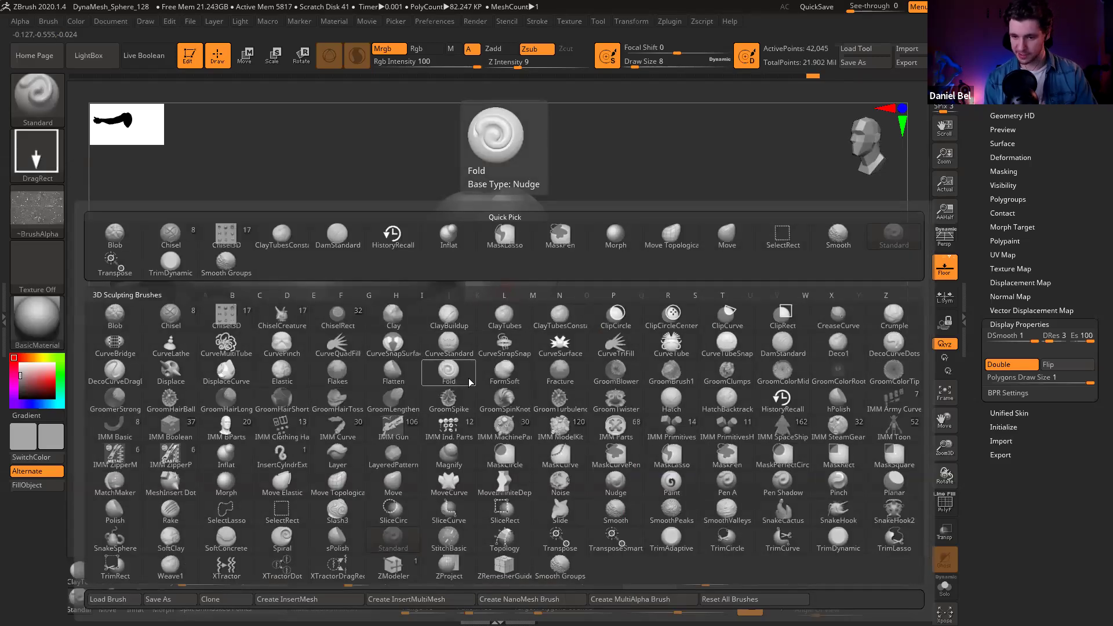
pyautogui.click(670, 429)
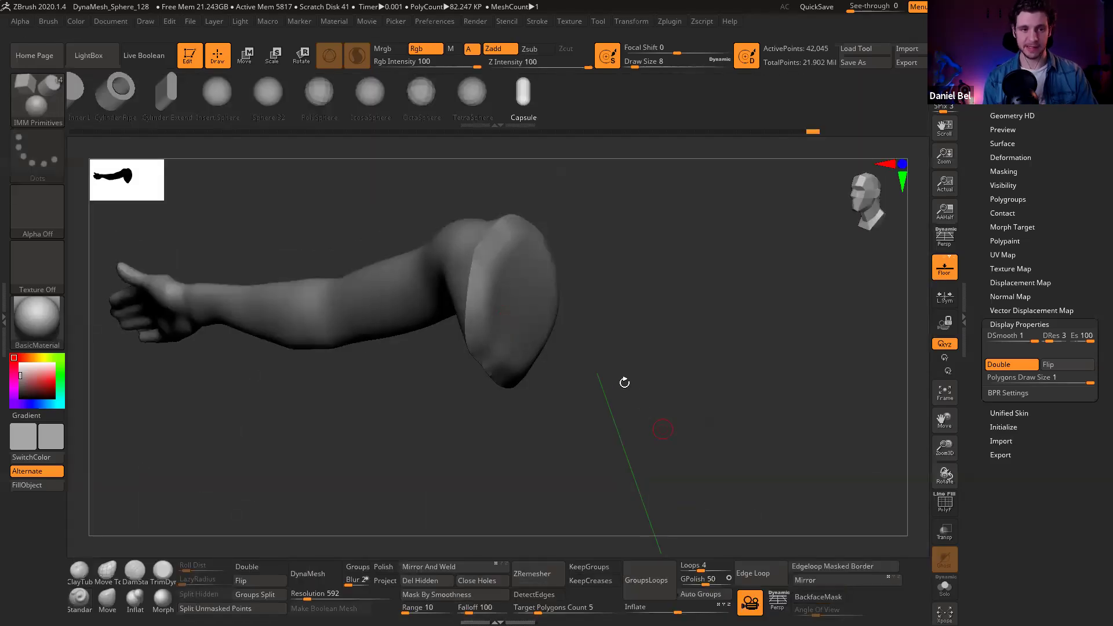
pyautogui.moveTo(277, 101); pyautogui.dragTo(529, 112)
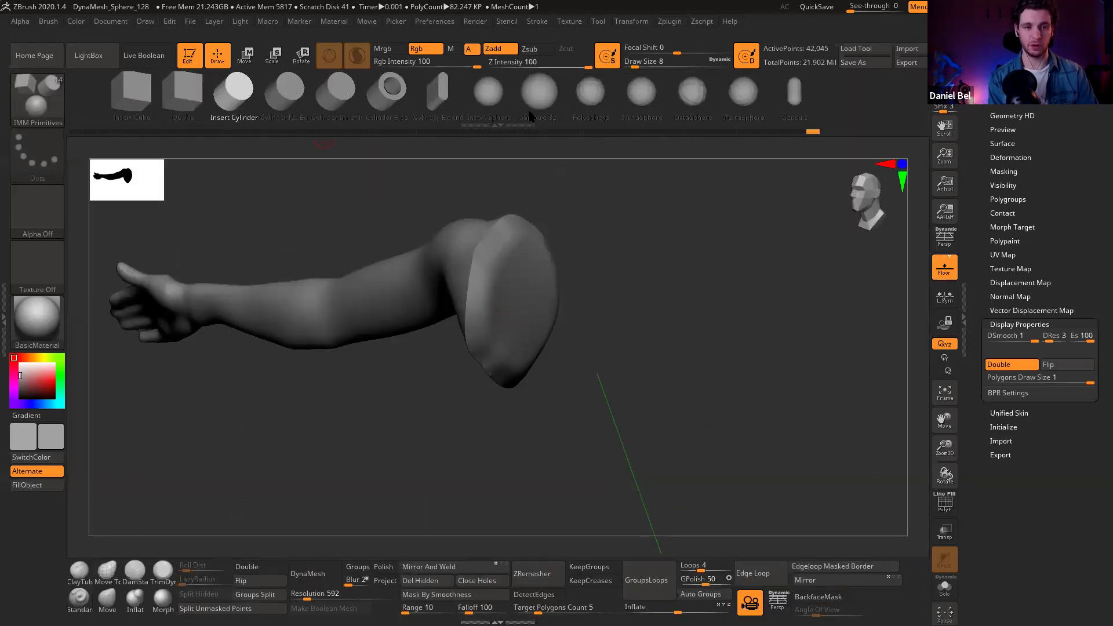
pyautogui.click(200, 95)
pyautogui.moveTo(643, 323)
pyautogui.mouseDown()
pyautogui.moveTo(542, 299)
pyautogui.moveTo(534, 312)
pyautogui.mouseUp()
pyautogui.moveTo(398, 475); pyautogui.dragTo(442, 457)
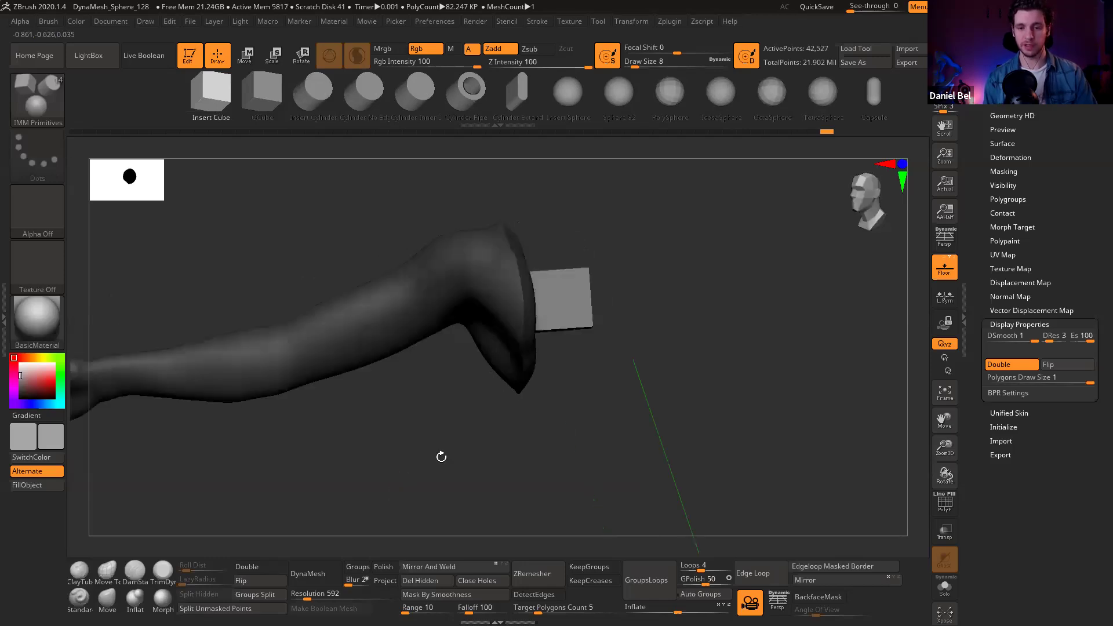
pyautogui.moveTo(666, 469); pyautogui.dragTo(684, 360)
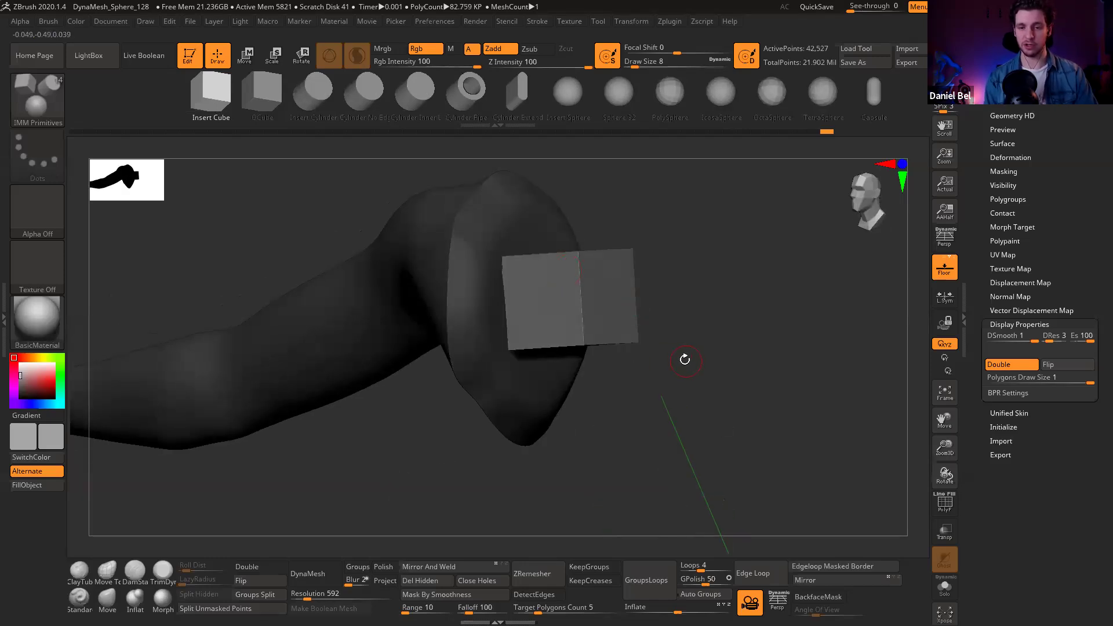
# Step: Apply the Taper deformer to the cube and narrow its outer end to form a tapered peg
pyautogui.press('w')
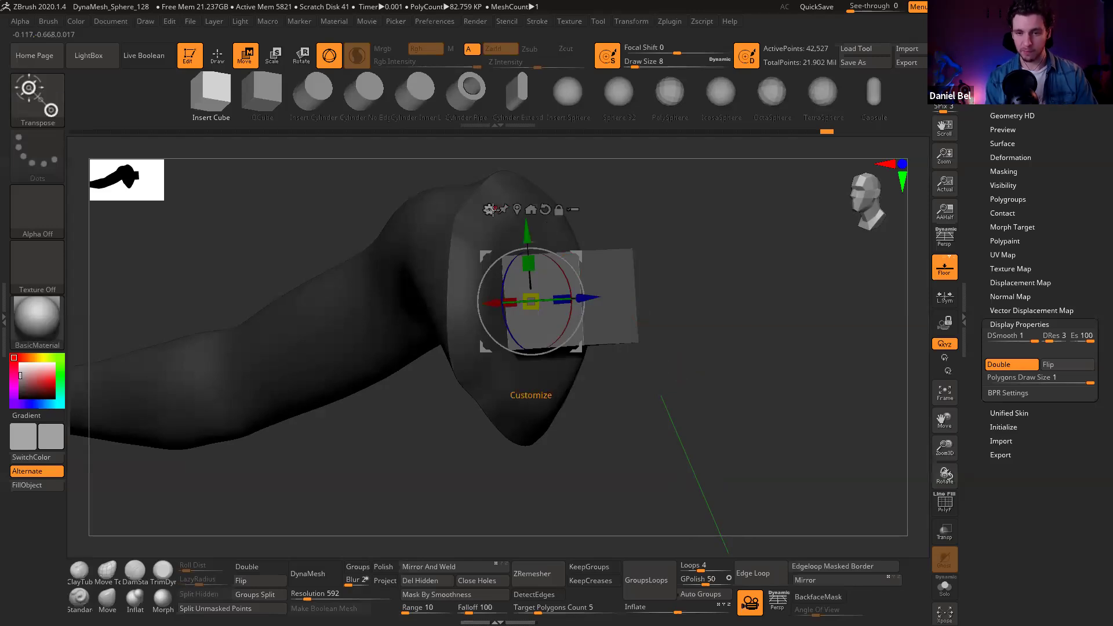
pyautogui.keyDown('alt'); pyautogui.moveTo(706, 281); pyautogui.dragTo(696, 252); pyautogui.keyUp('alt')
pyautogui.click(433, 214)
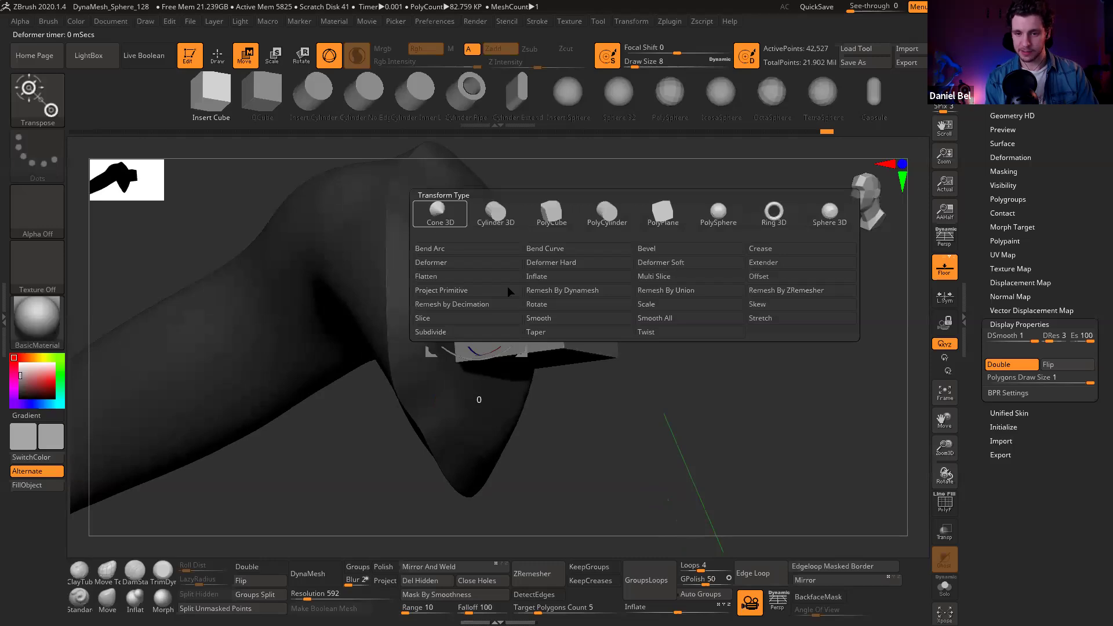
pyautogui.click(542, 318)
pyautogui.moveTo(719, 331); pyautogui.dragTo(637, 243)
pyautogui.moveTo(506, 225)
pyautogui.mouseDown()
pyautogui.moveTo(509, 264)
pyautogui.moveTo(502, 209)
pyautogui.mouseUp()
pyautogui.moveTo(576, 279)
pyautogui.mouseDown()
pyautogui.moveTo(582, 266)
pyautogui.moveTo(550, 226)
pyautogui.moveTo(519, 290)
pyautogui.moveTo(583, 273)
pyautogui.moveTo(603, 253)
pyautogui.moveTo(542, 317)
pyautogui.moveTo(514, 252)
pyautogui.mouseUp()
pyautogui.hotkey('ctrl', 'z')
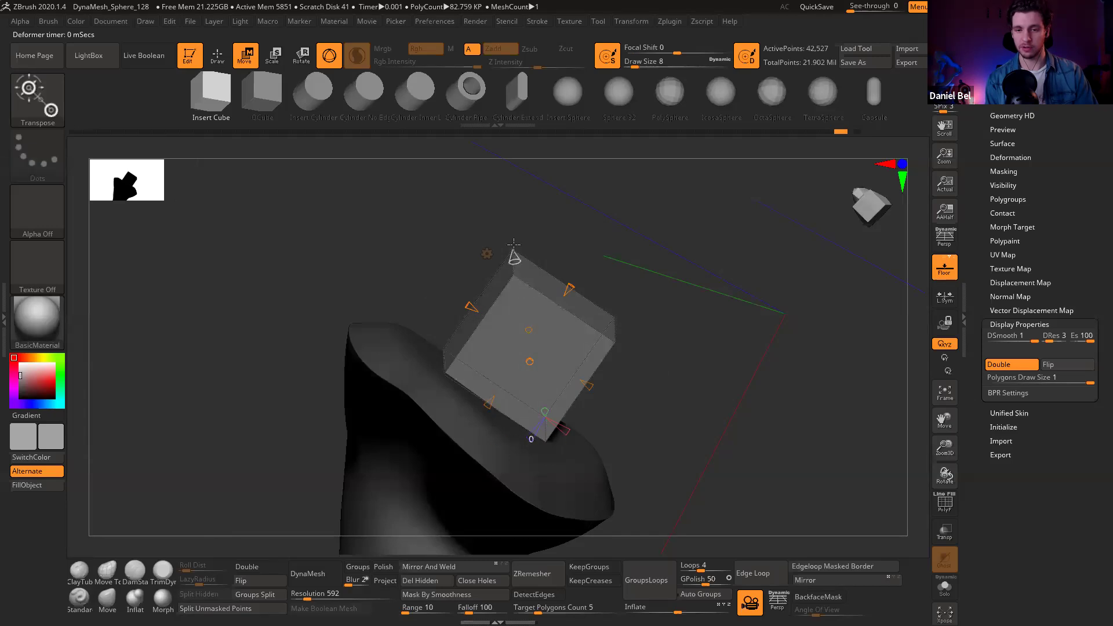
pyautogui.moveTo(563, 298); pyautogui.dragTo(543, 319)
# Step: Inspect the tapered peg and accept the taper deformation
pyautogui.press('q')
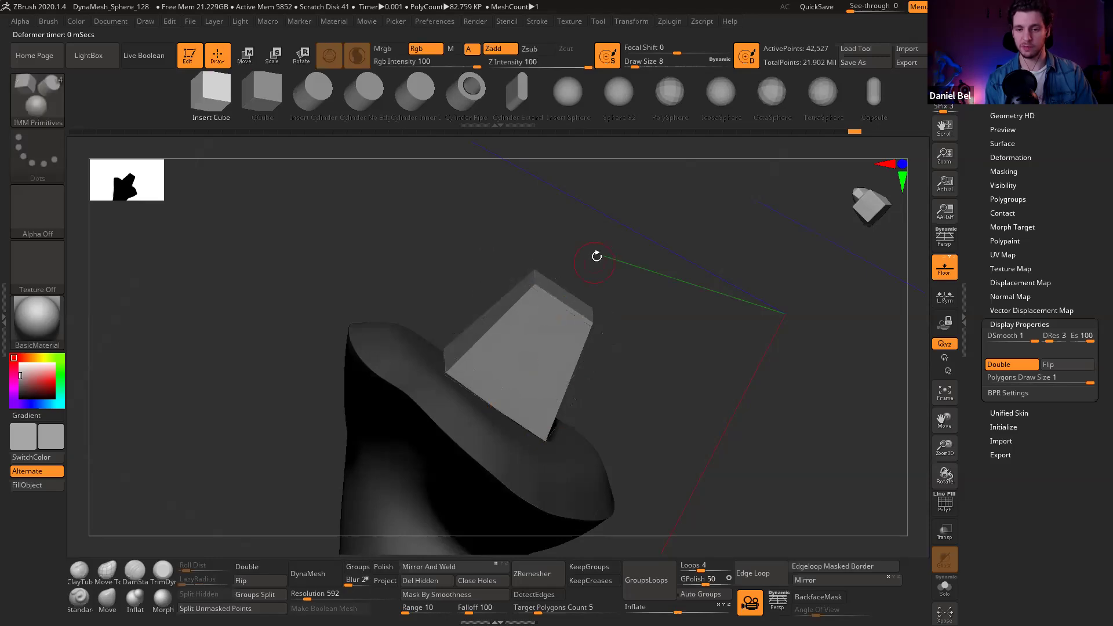
pyautogui.moveTo(568, 224); pyautogui.dragTo(599, 241)
pyautogui.press('w')
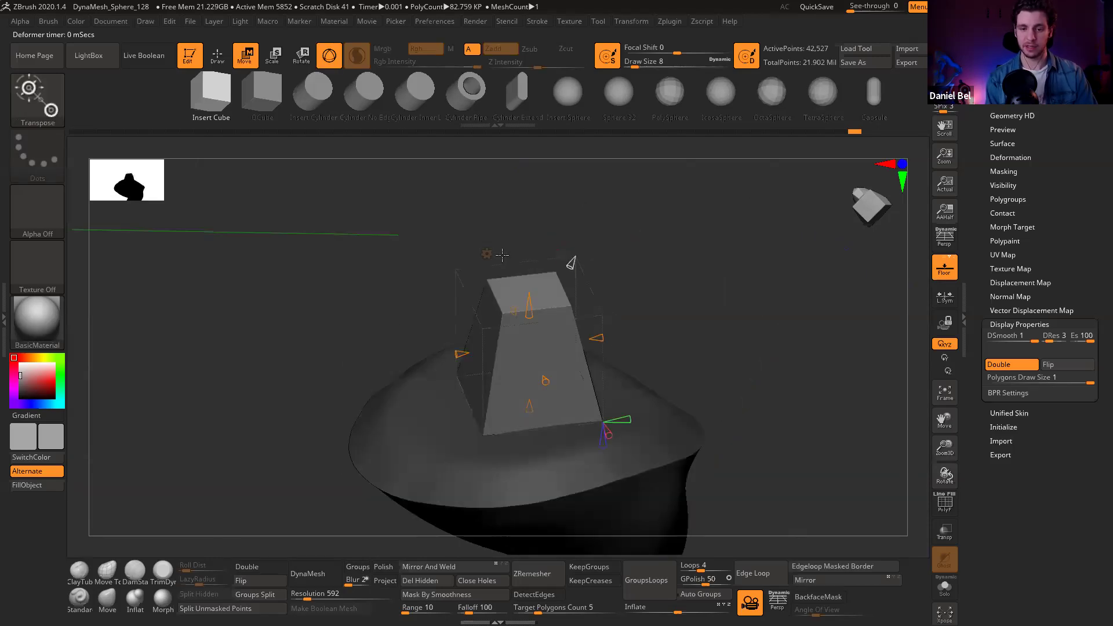
pyautogui.click(494, 255)
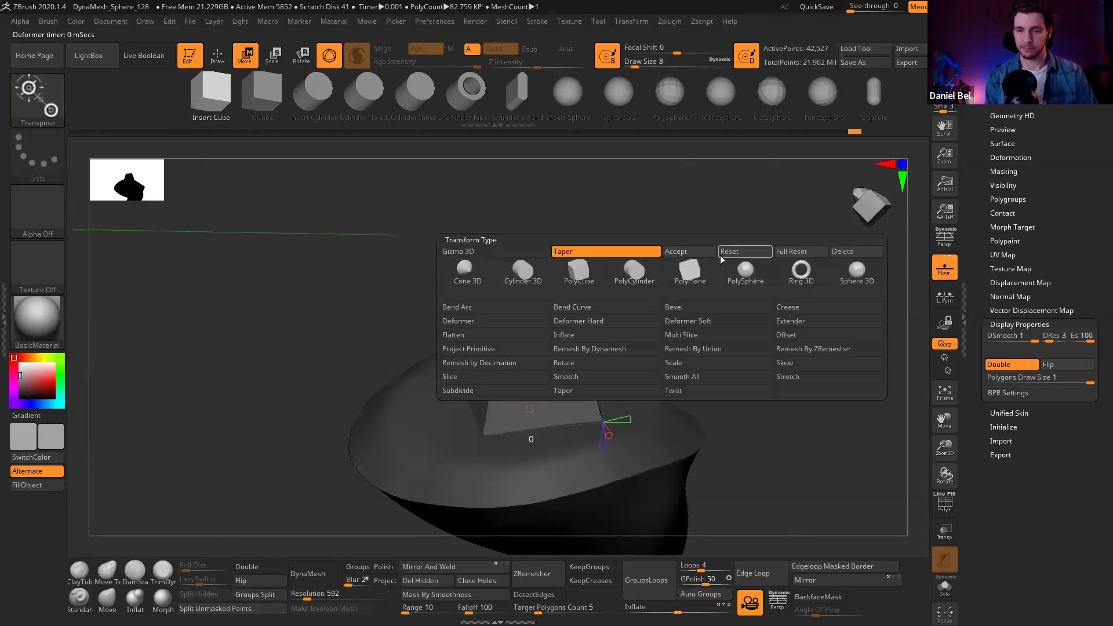
pyautogui.click(688, 251)
pyautogui.press('q')
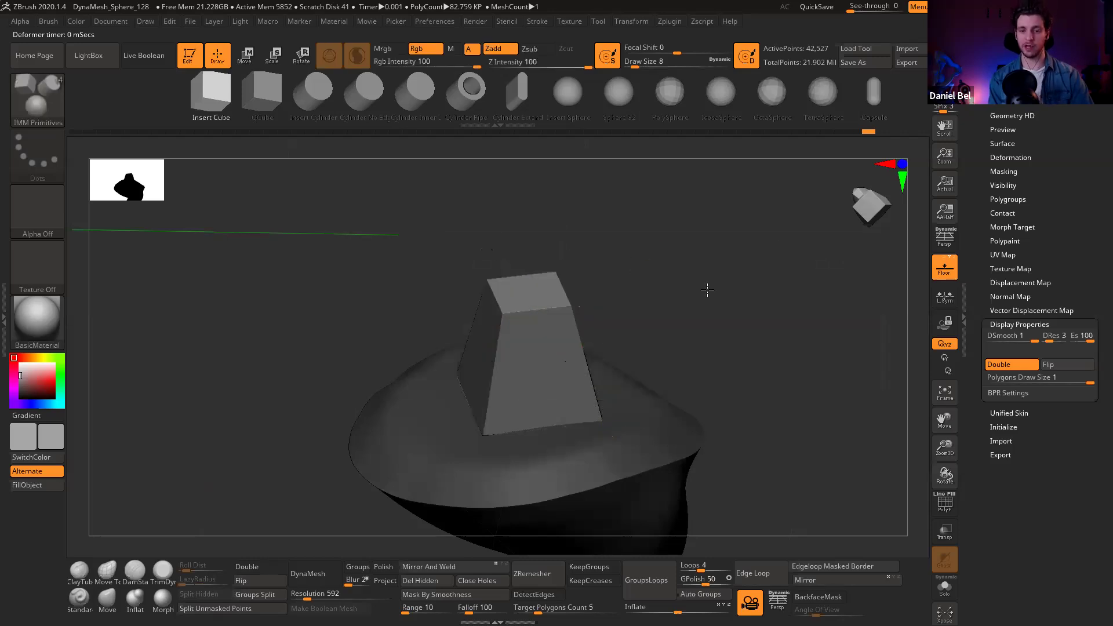
pyautogui.moveTo(707, 290); pyautogui.dragTo(688, 269)
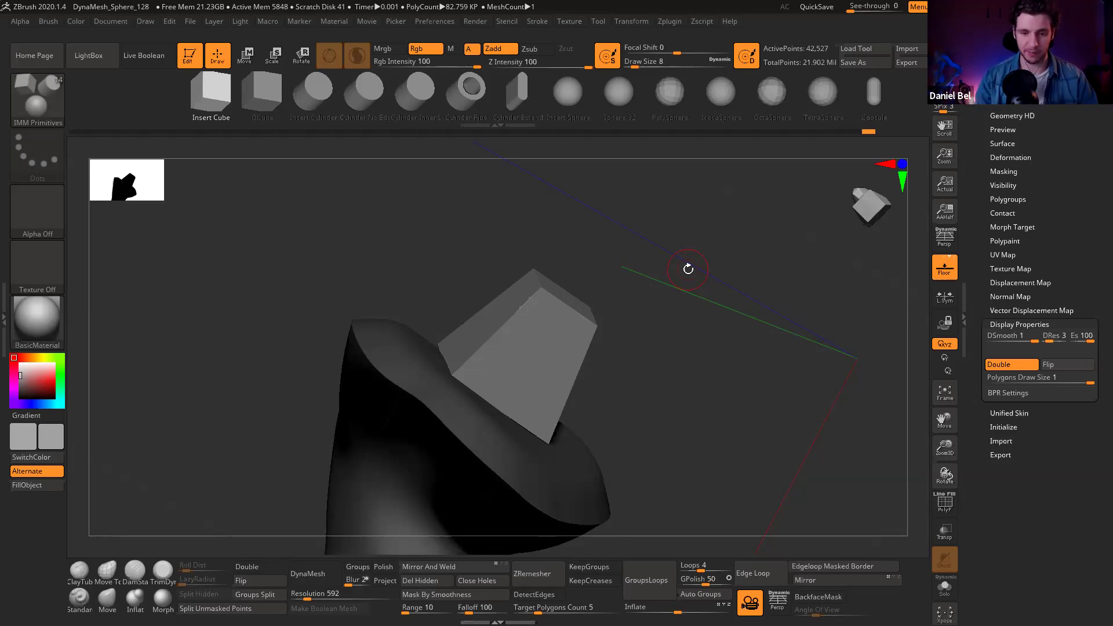
# Step: Move the tapered peg along its axis into the cap with the gizmo
pyautogui.press('w')
pyautogui.moveTo(719, 341); pyautogui.dragTo(581, 425)
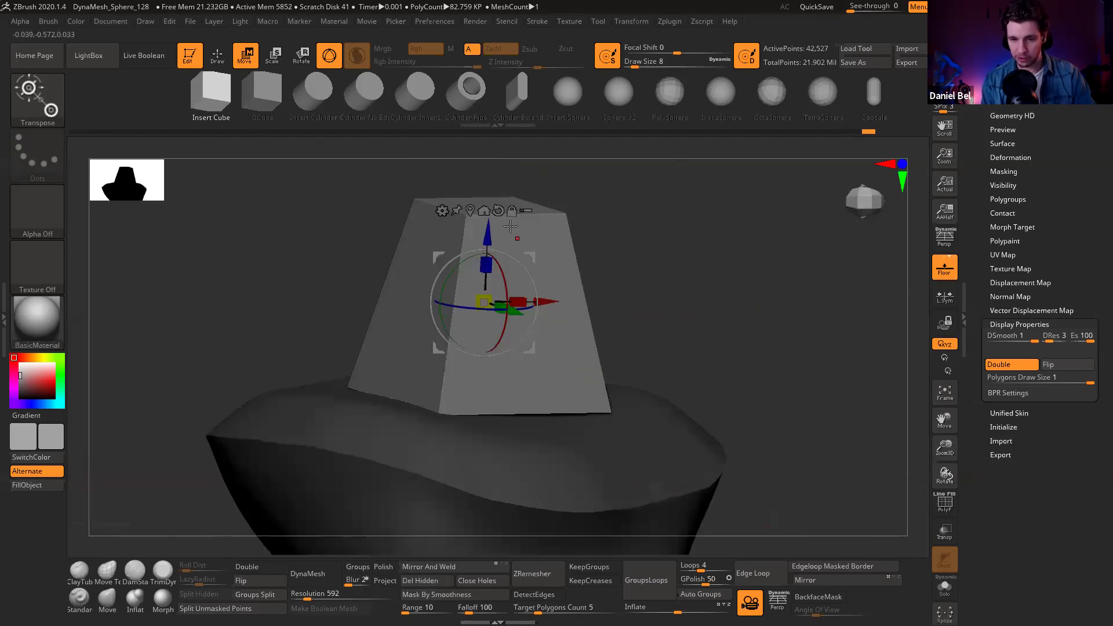
pyautogui.moveTo(487, 233); pyautogui.dragTo(540, 270)
pyautogui.moveTo(701, 308); pyautogui.dragTo(636, 322)
pyautogui.press('q')
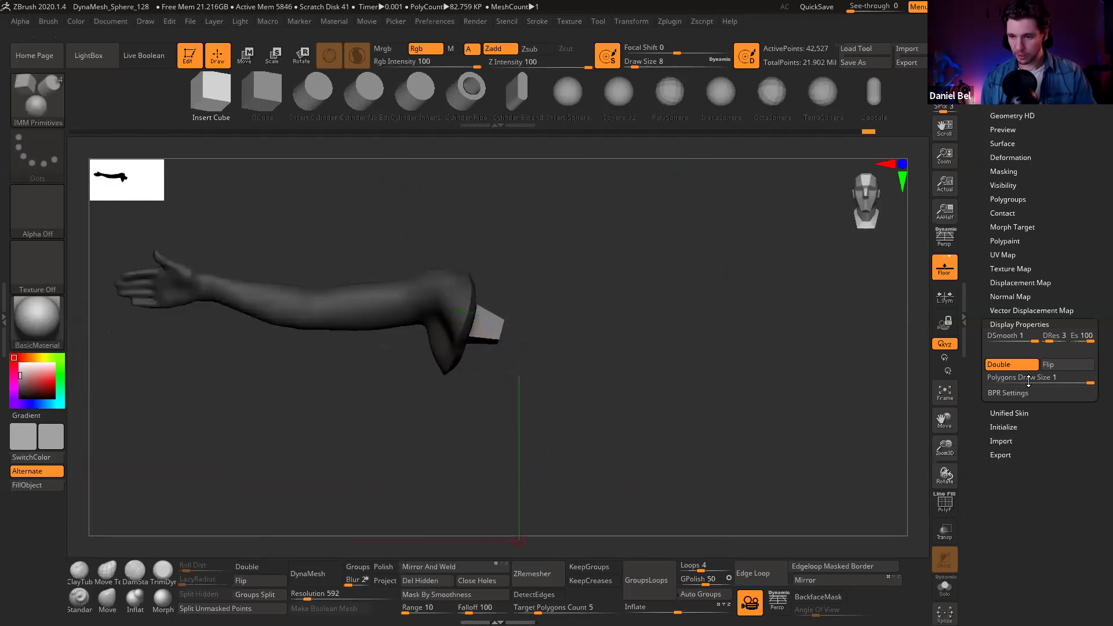
# Step: Close the open shoulder hole of the body subtool Wacom_009 and place it above the arm in the subtool list
pyautogui.scroll(10, 1066, 212)
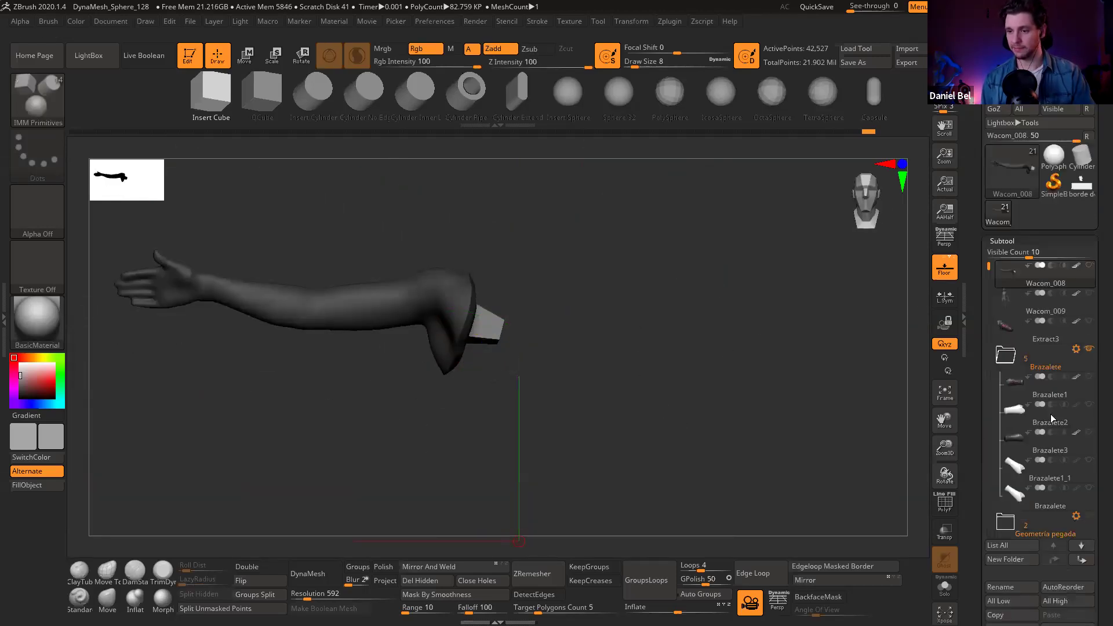
pyautogui.click(1009, 312)
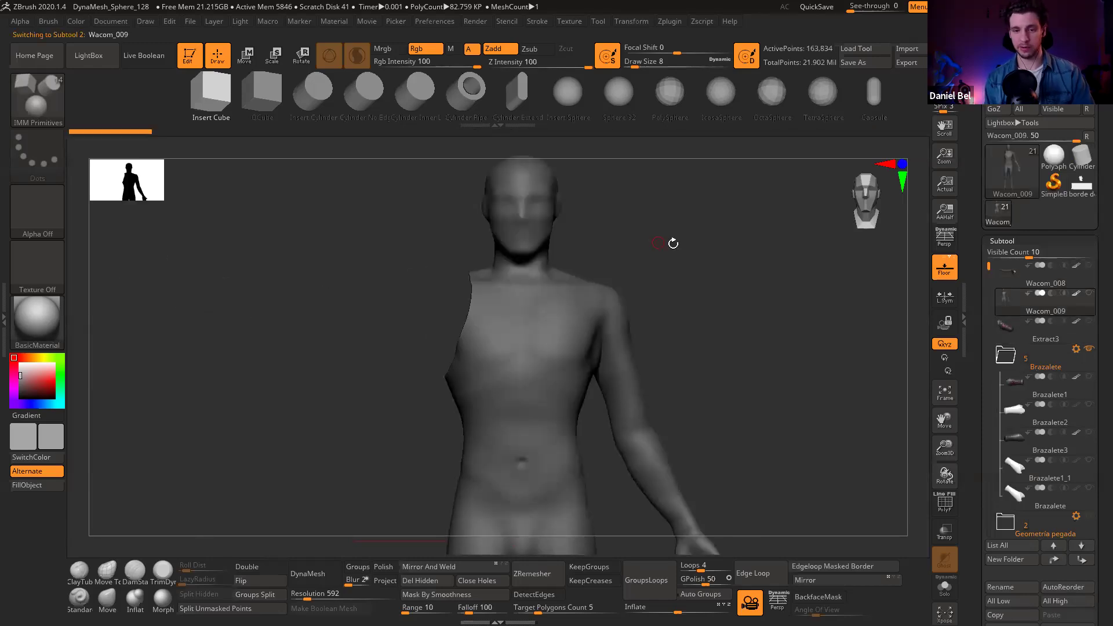
pyautogui.moveTo(671, 241); pyautogui.dragTo(394, 469)
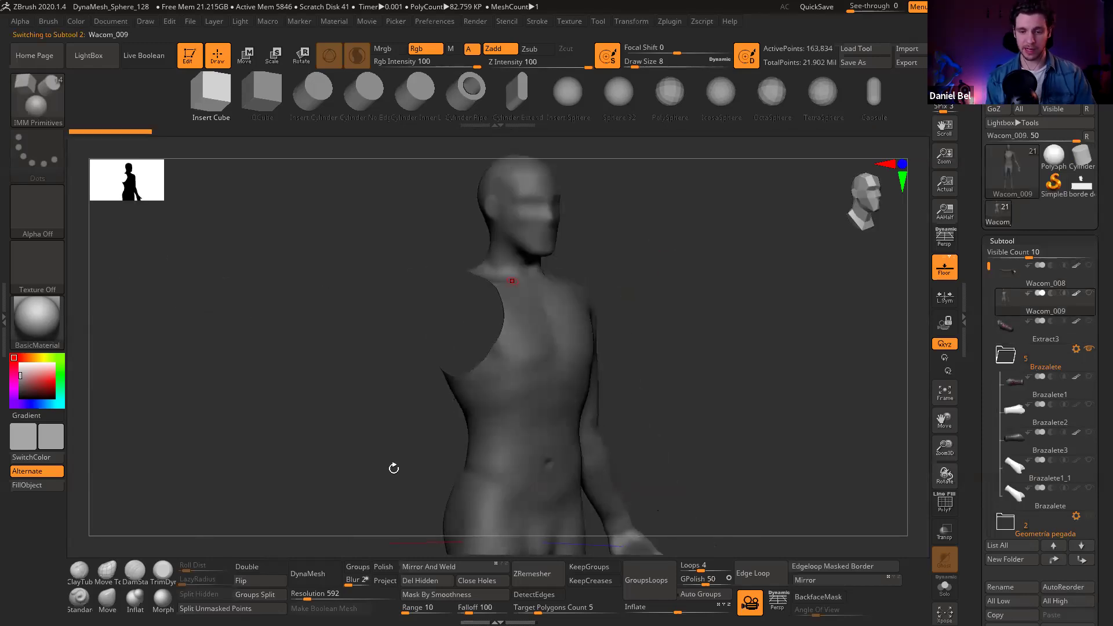
pyautogui.click(477, 580)
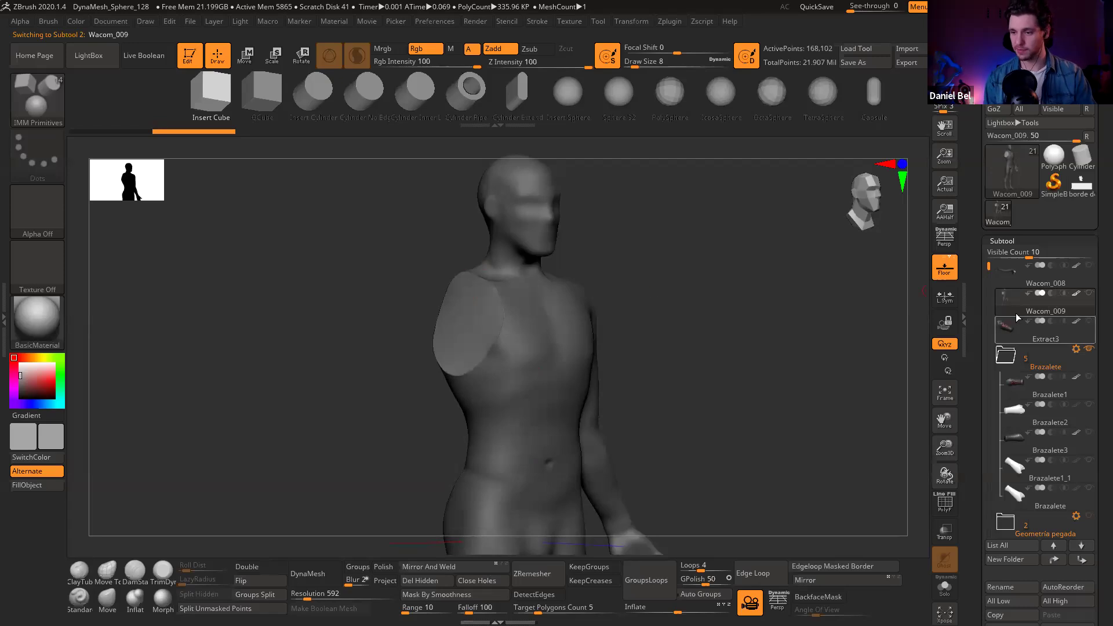
pyautogui.click(1055, 560)
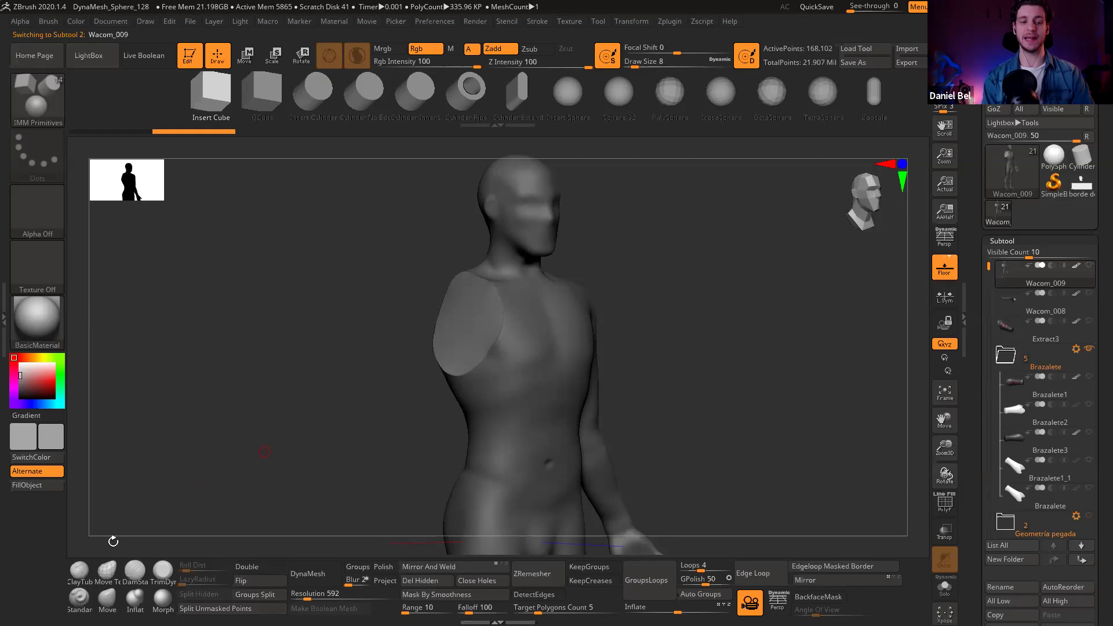
# Step: Enable Live Boolean, show the arm subtool Wacom_008 and set it to subtract from the body
pyautogui.click(79, 570)
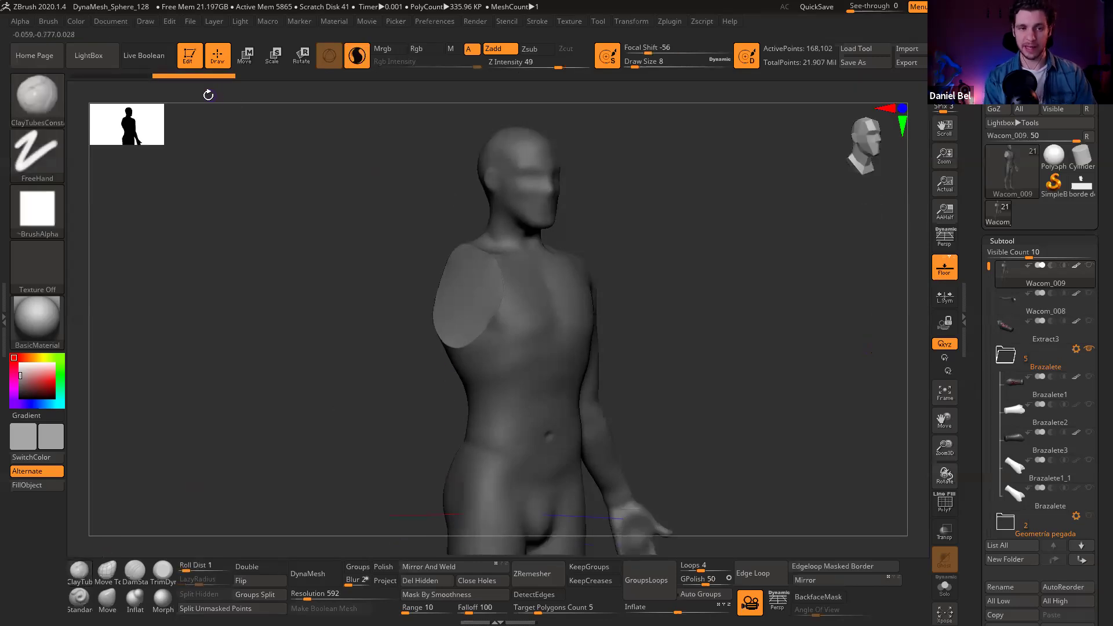
pyautogui.click(150, 58)
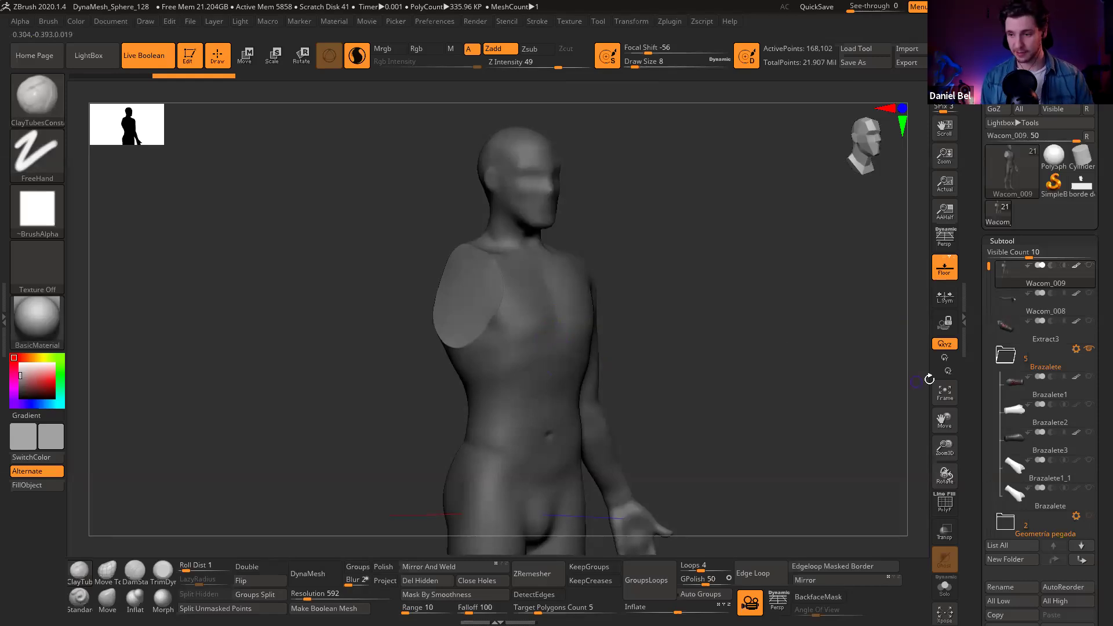
pyautogui.keyDown('ctrl'); pyautogui.moveTo(753, 266); pyautogui.dragTo(768, 305, button='right'); pyautogui.keyUp('ctrl')
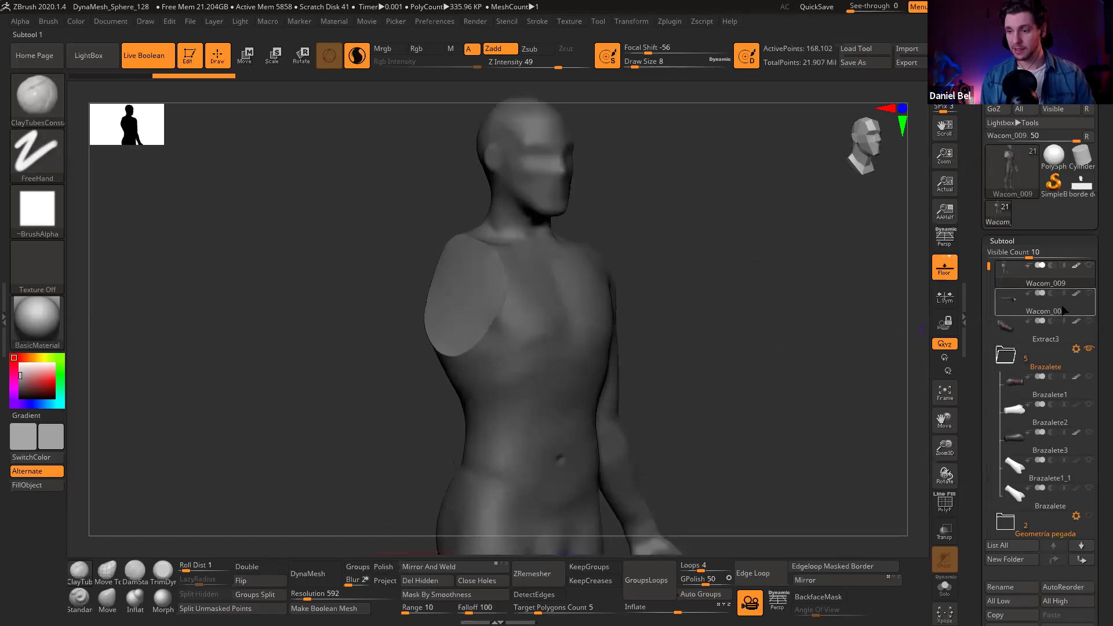
pyautogui.click(1089, 294)
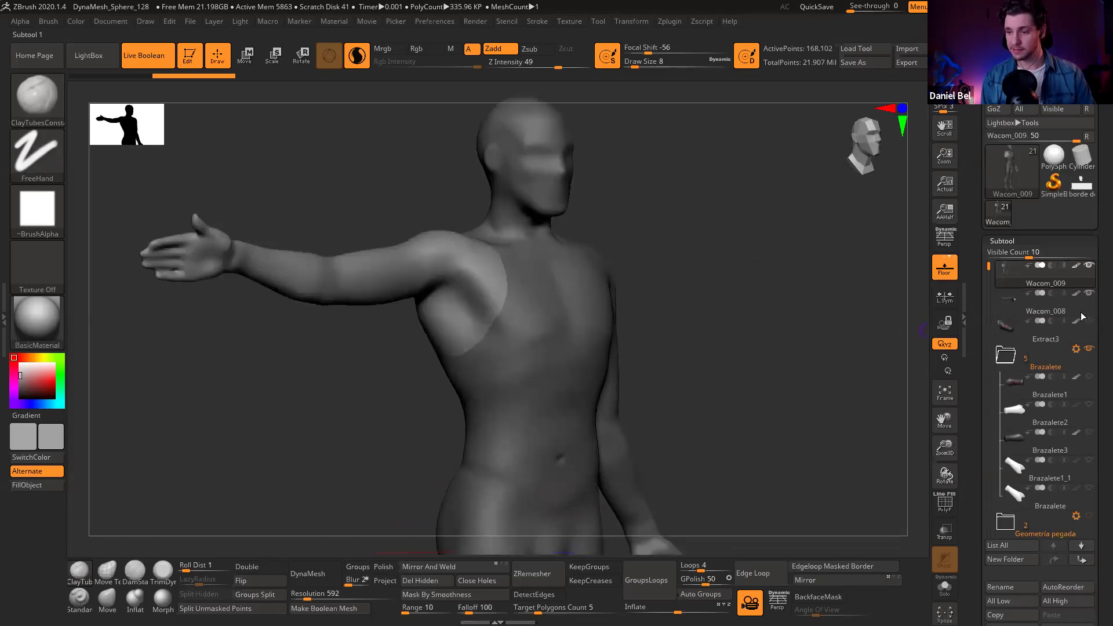
pyautogui.click(1052, 294)
pyautogui.moveTo(768, 310); pyautogui.dragTo(841, 333)
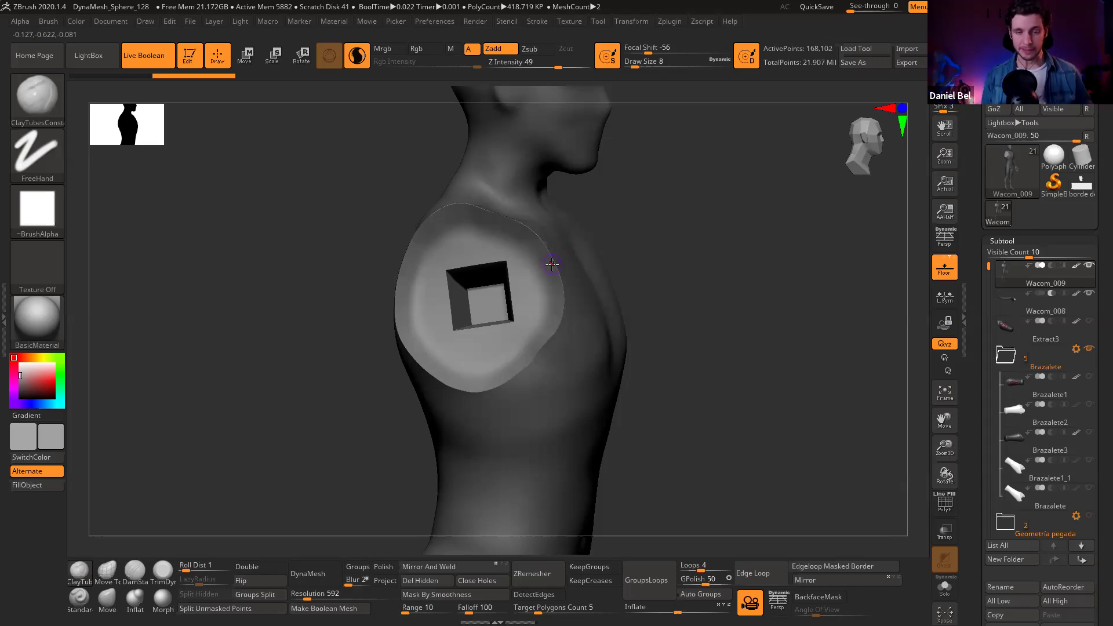
# Step: Select the arm, isolate it, and compare its peg with the socket cut in the shoulder
pyautogui.click(1014, 304)
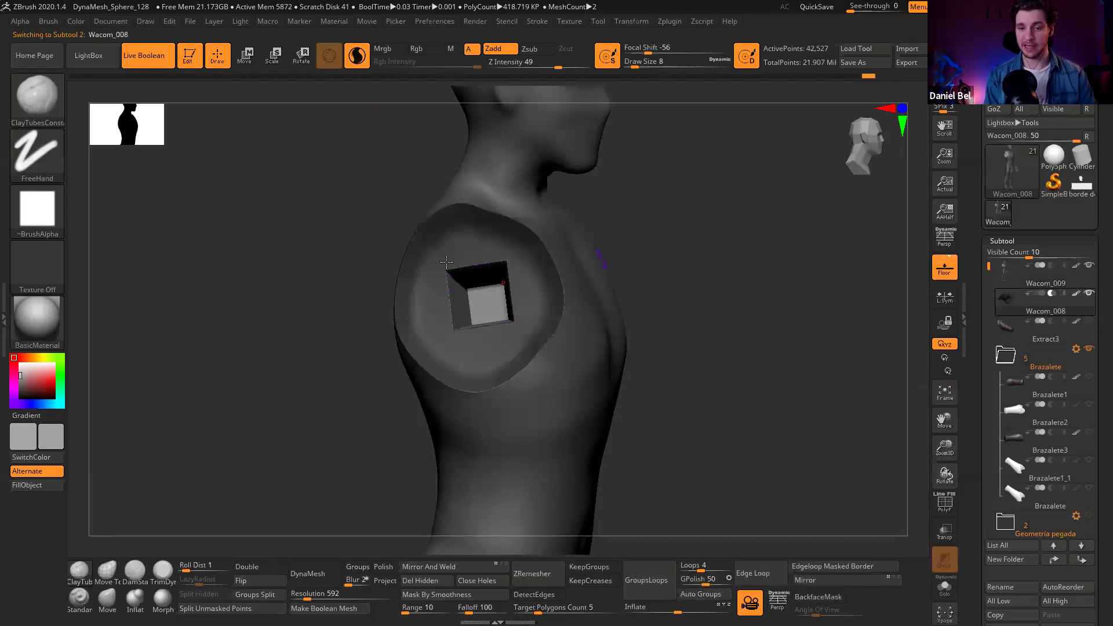
pyautogui.click(944, 584)
pyautogui.moveTo(778, 318); pyautogui.dragTo(506, 298)
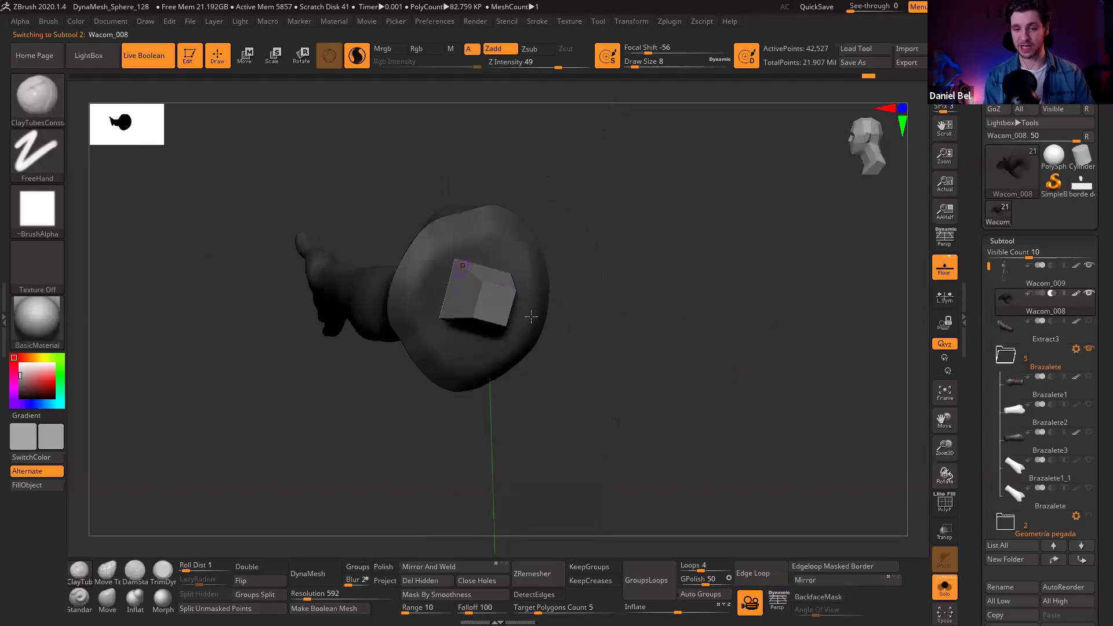
pyautogui.click(945, 586)
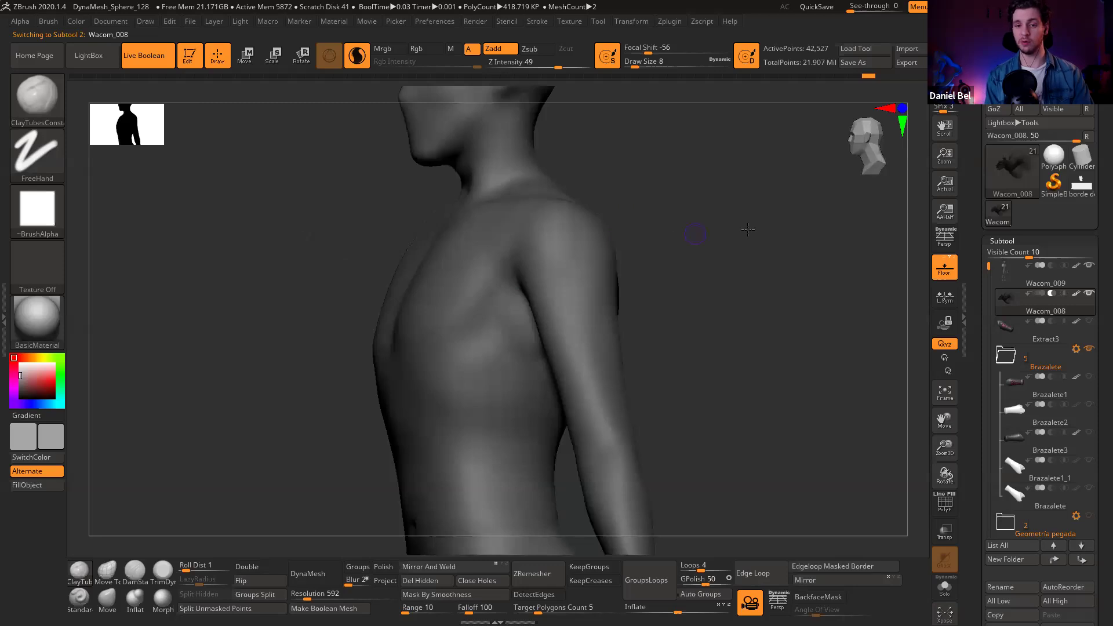
pyautogui.moveTo(748, 229); pyautogui.dragTo(787, 233)
pyautogui.moveTo(676, 271); pyautogui.dragTo(472, 223)
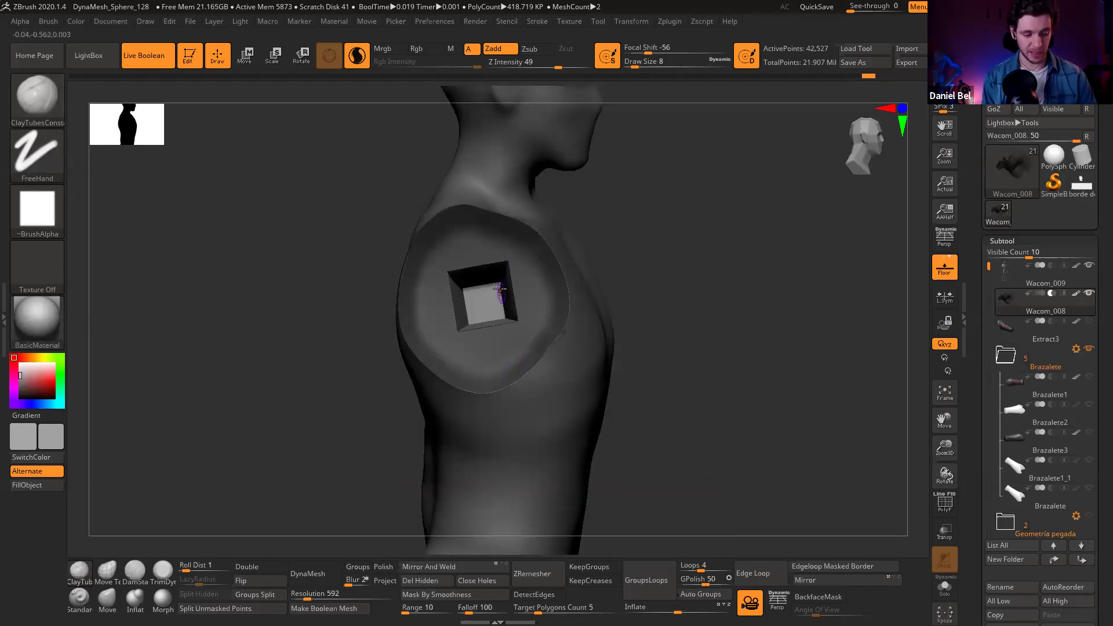
# Step: Scale up the connector peg with the gizmo to enlarge the socket and clear the mask on the arm
pyautogui.press('e')
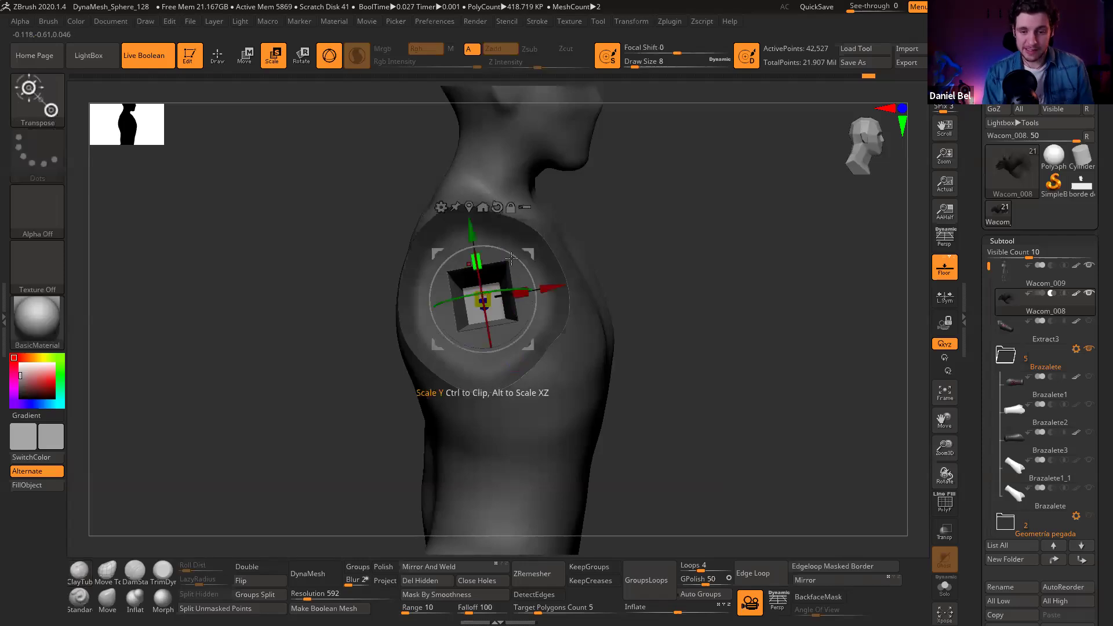
pyautogui.moveTo(517, 254); pyautogui.dragTo(527, 263)
pyautogui.moveTo(494, 300)
pyautogui.mouseDown()
pyautogui.moveTo(519, 283)
pyautogui.moveTo(517, 262)
pyautogui.mouseUp()
pyautogui.moveTo(718, 265)
pyautogui.mouseDown()
pyautogui.moveTo(684, 264)
pyautogui.moveTo(714, 256)
pyautogui.mouseUp()
pyautogui.press('q')
pyautogui.moveTo(724, 302)
pyautogui.keyDown('shift'); pyautogui.mouseDown()
pyautogui.moveTo(715, 316)
pyautogui.moveTo(698, 243)
pyautogui.mouseUp(); pyautogui.keyUp('shift')
pyautogui.keyDown('ctrl'); pyautogui.moveTo(706, 207); pyautogui.dragTo(760, 323); pyautogui.keyUp('ctrl')
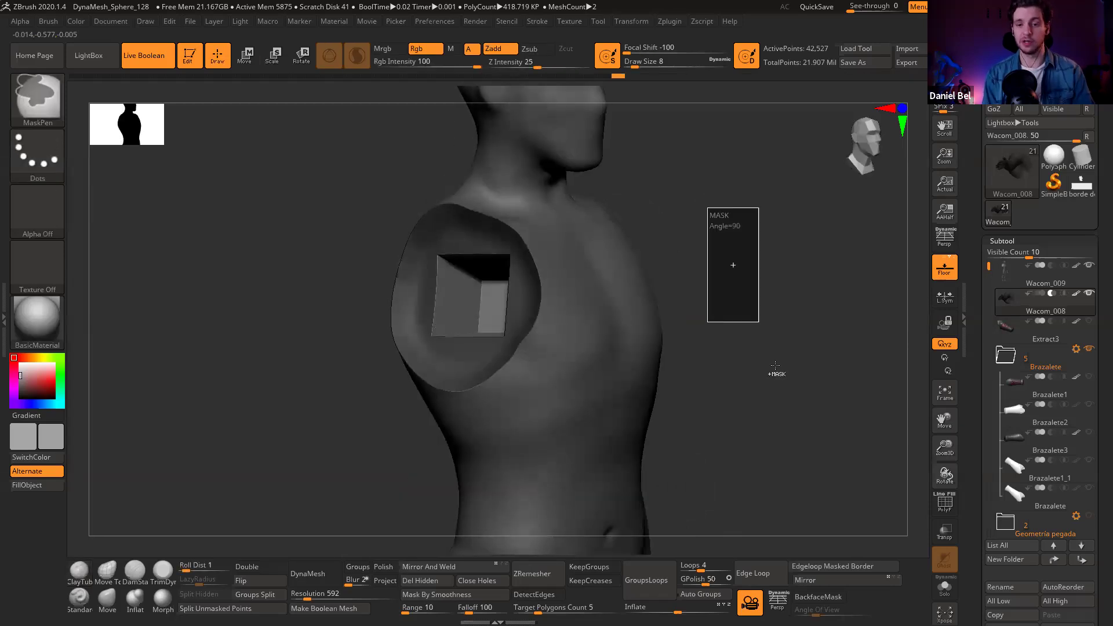
# Step: Make a Boolean mesh from the body with the arm and peg subtracted
pyautogui.keyDown('alt'); pyautogui.moveTo(781, 378); pyautogui.dragTo(725, 331); pyautogui.keyUp('alt')
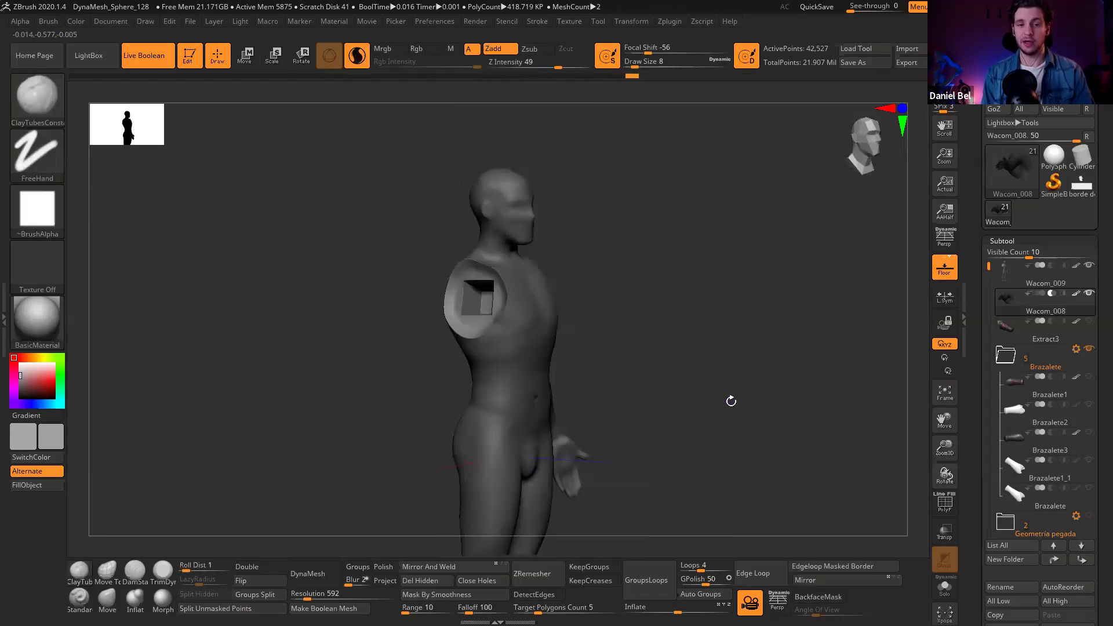
pyautogui.moveTo(1097, 472); pyautogui.dragTo(1097, 368)
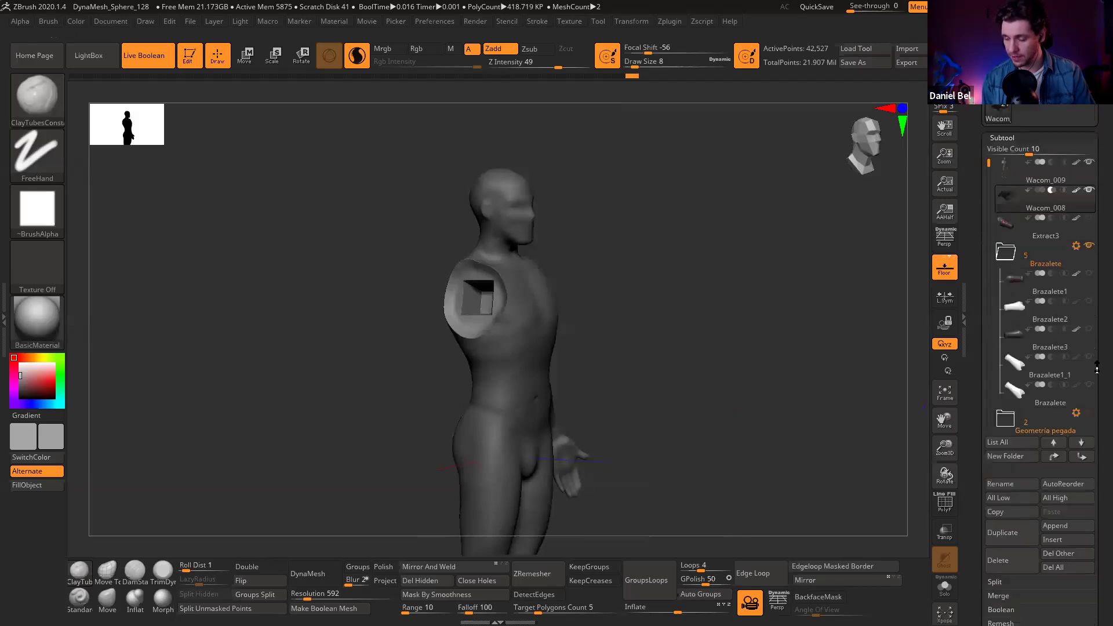
pyautogui.scroll(-5, 1097, 369)
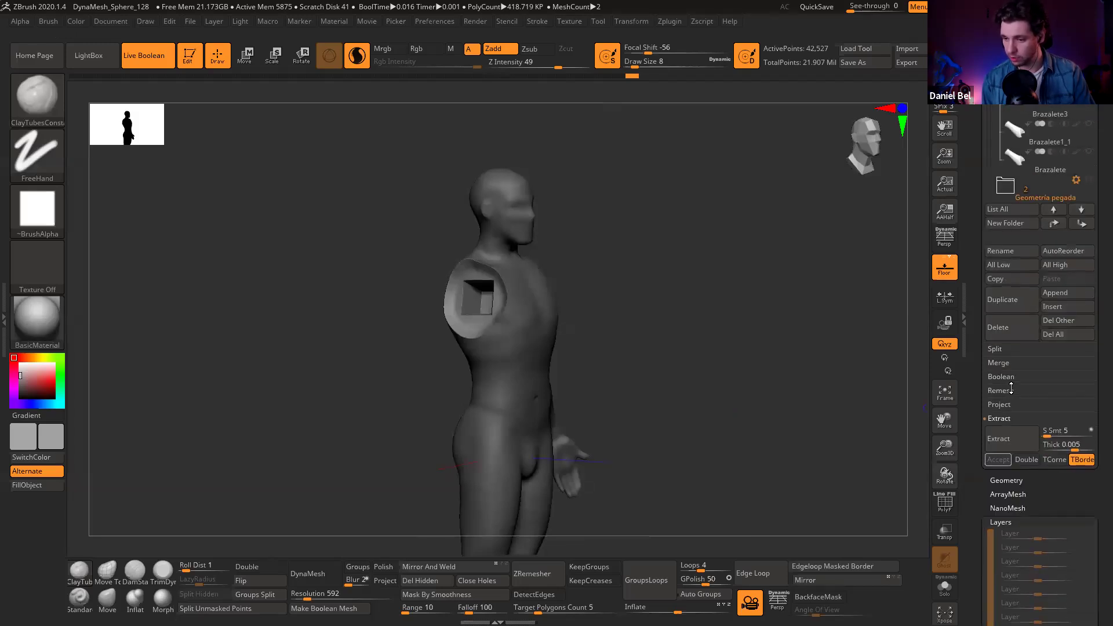
pyautogui.click(1007, 377)
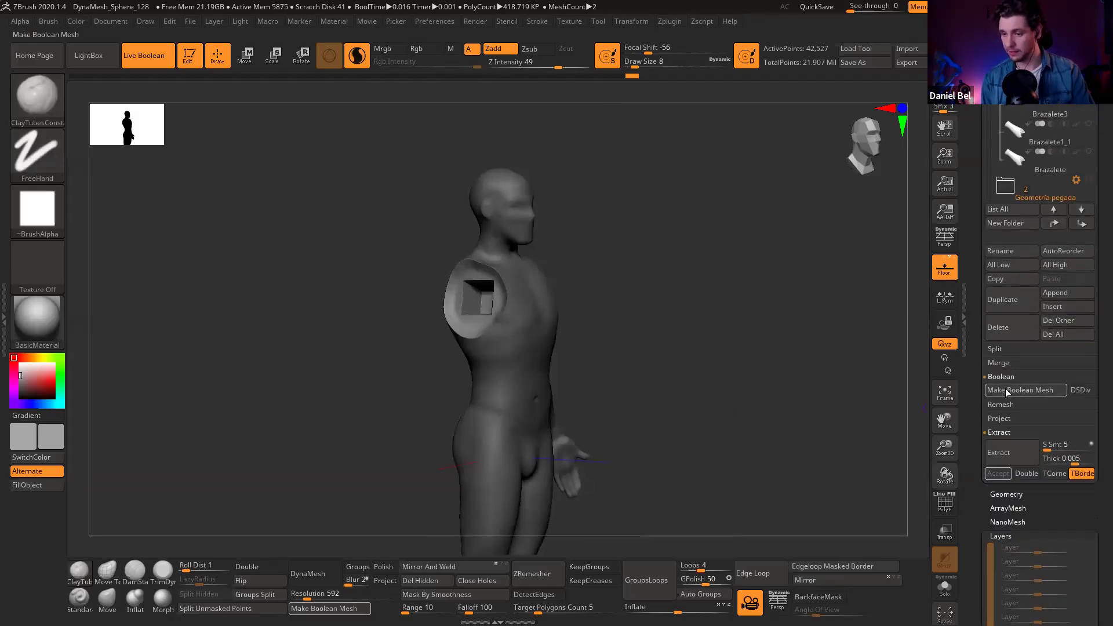
pyautogui.click(1010, 391)
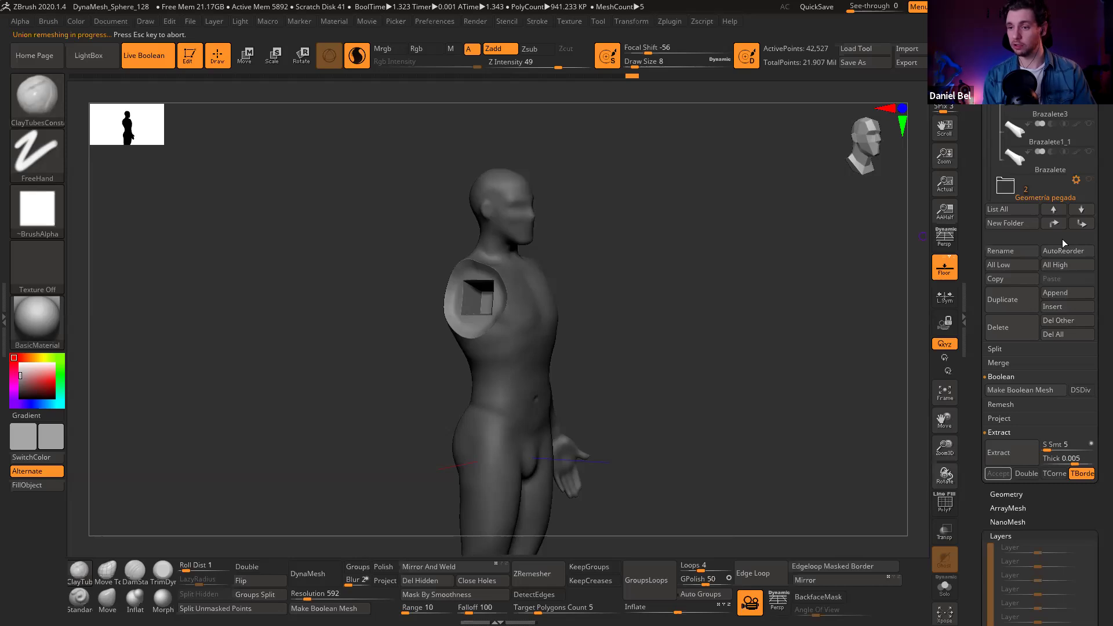
# Step: Disable Live Boolean, hide the arm and insert the generated UMesh_Wacom mesh as a subtool below the original body
pyautogui.scroll(5, 1062, 238)
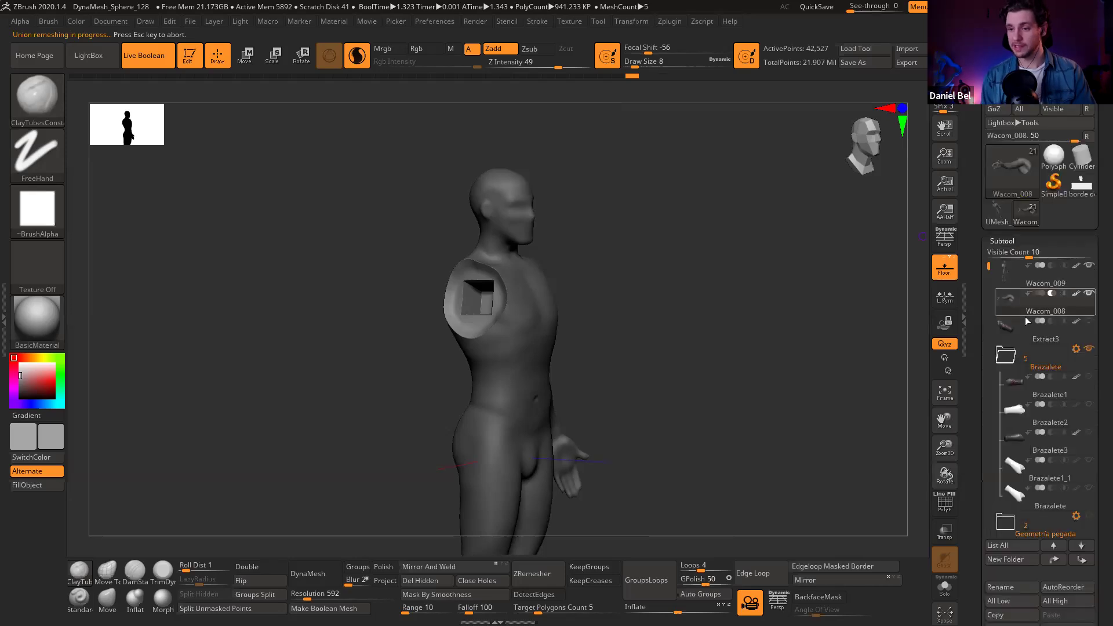
pyautogui.click(149, 57)
pyautogui.click(1011, 275)
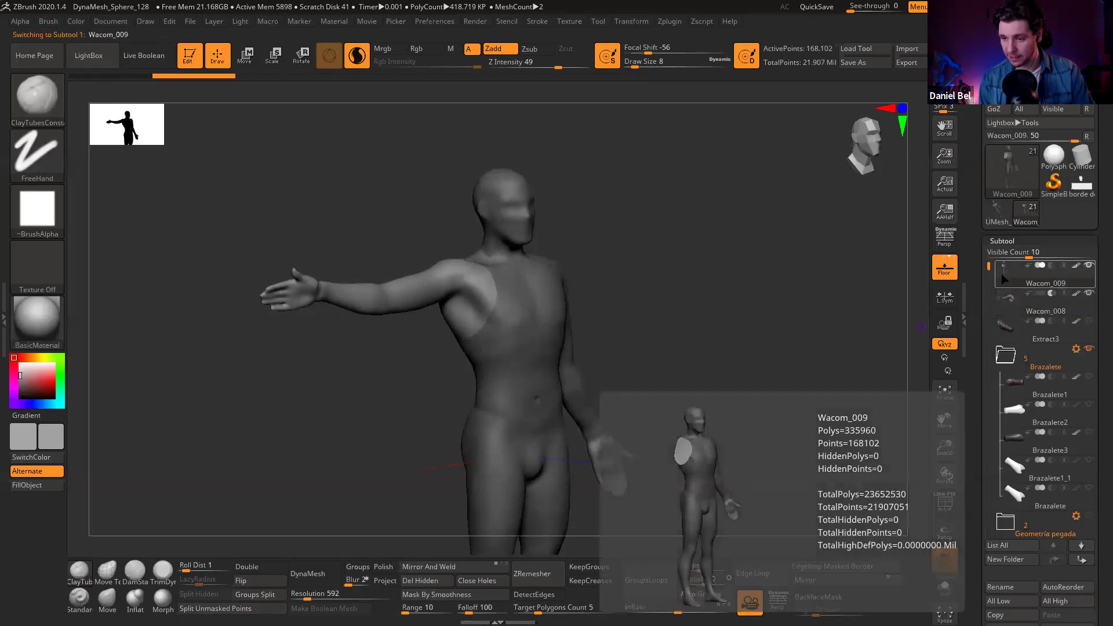
pyautogui.click(1088, 294)
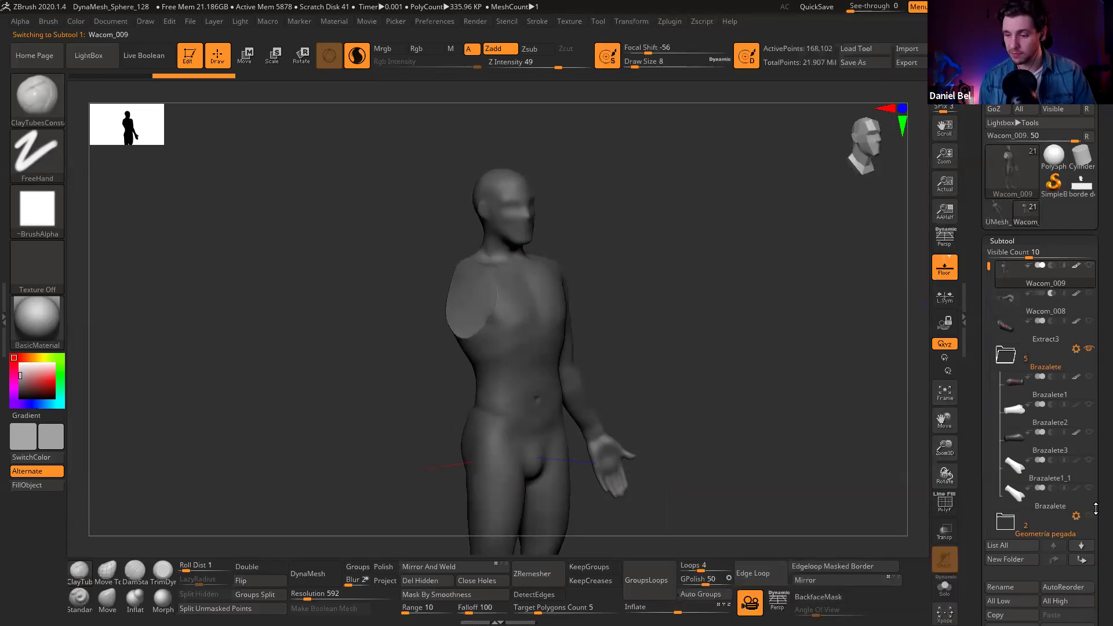
pyautogui.moveTo(1096, 487); pyautogui.dragTo(1096, 422)
pyautogui.click(1057, 580)
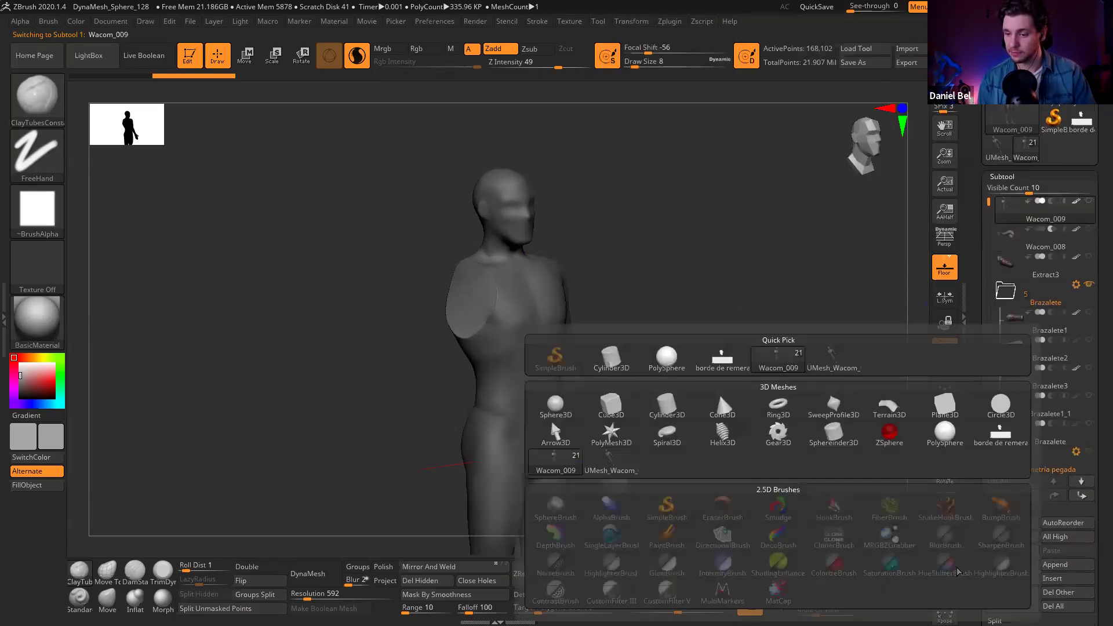
pyautogui.click(835, 363)
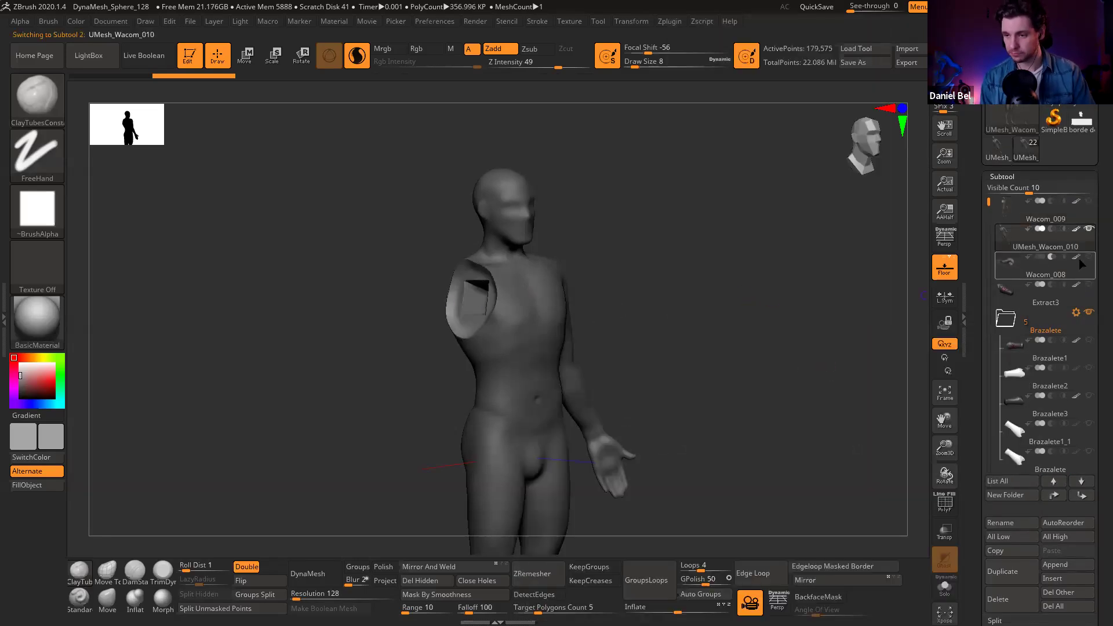
# Step: Select the arm and pull it sideways out of the new body's socket to expose the peg
pyautogui.moveTo(1039, 254)
pyautogui.click(1009, 264)
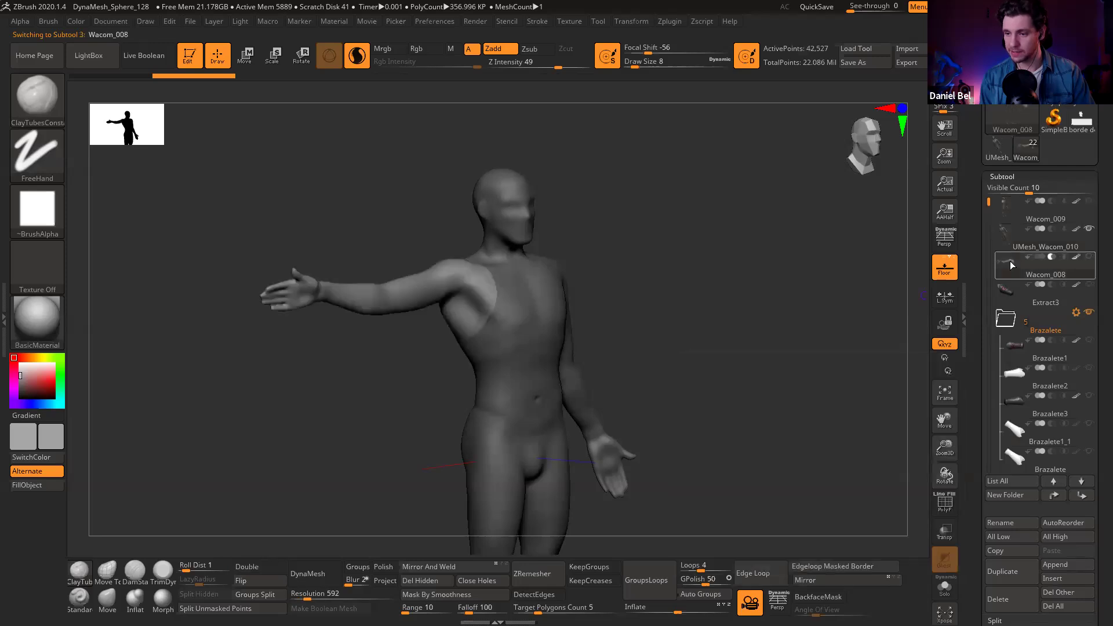
pyautogui.moveTo(696, 232); pyautogui.dragTo(661, 255)
pyautogui.press('w')
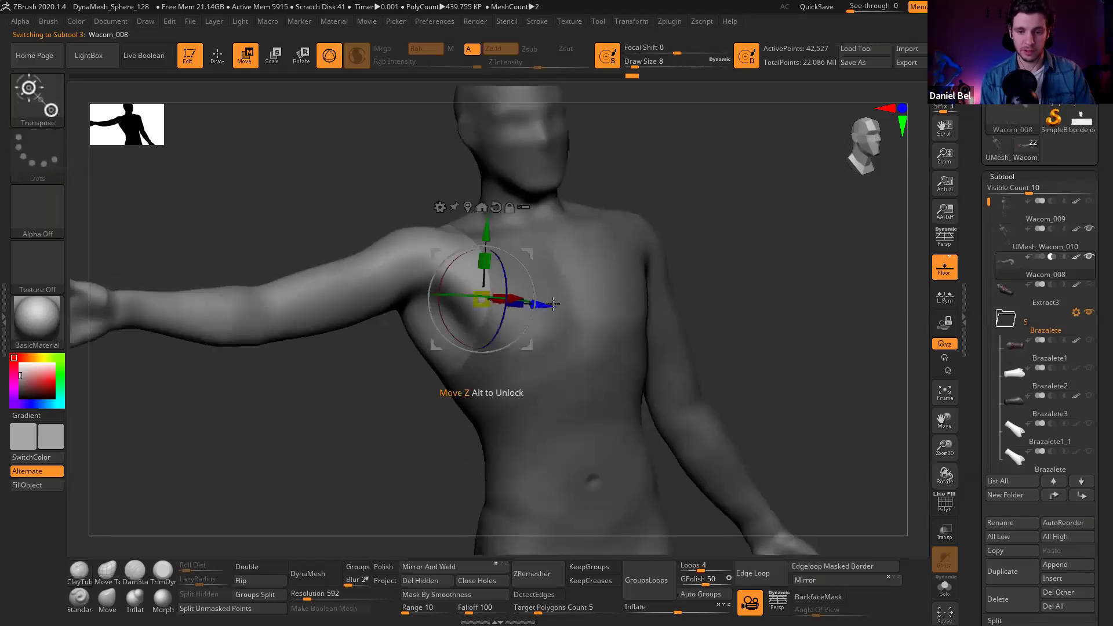
pyautogui.moveTo(527, 299); pyautogui.dragTo(459, 295)
pyautogui.press('q')
pyautogui.moveTo(409, 452)
pyautogui.keyDown('alt'); pyautogui.mouseDown()
pyautogui.moveTo(378, 507)
pyautogui.moveTo(362, 502)
pyautogui.mouseUp(); pyautogui.keyUp('alt')
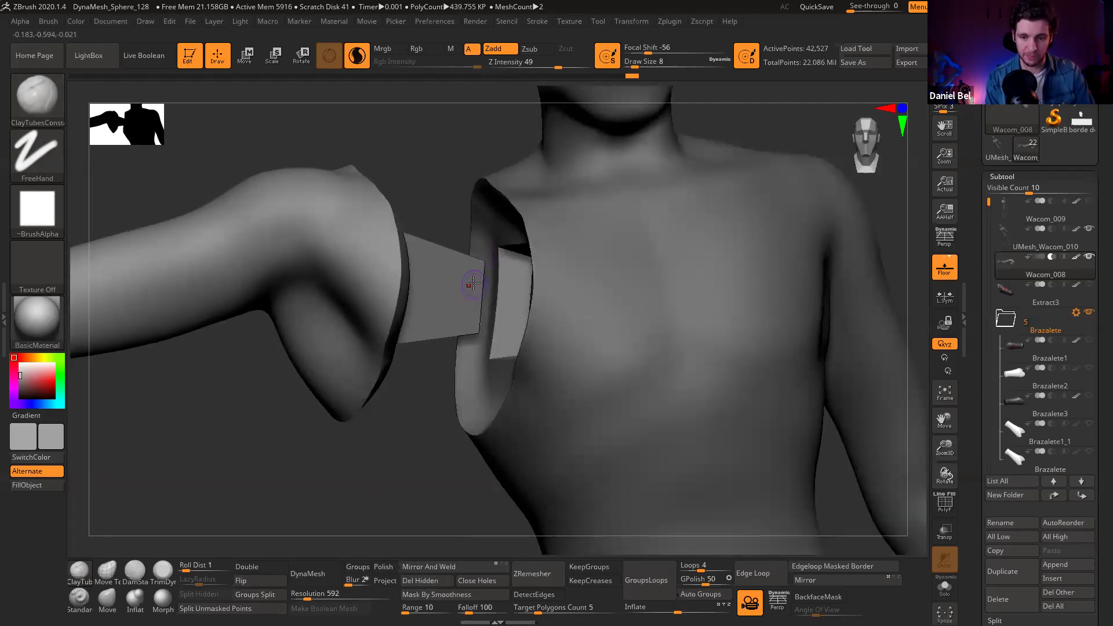
# Step: Try moving the arm toward the socket to test the fit, and undo the moves back to its original position
pyautogui.press('w')
pyautogui.moveTo(472, 298); pyautogui.dragTo(537, 328)
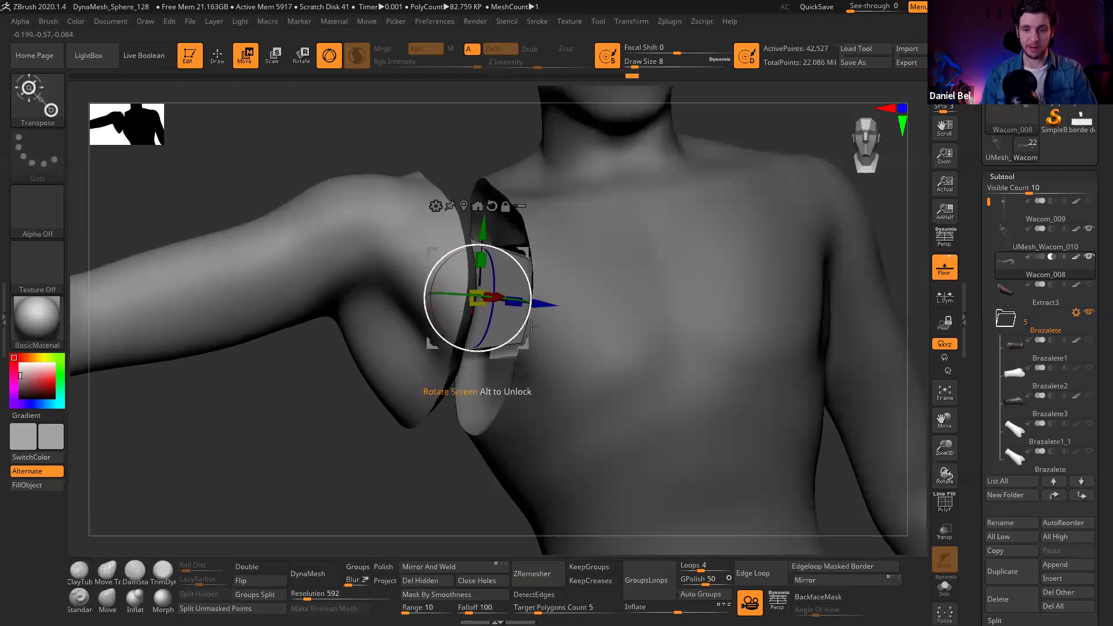
pyautogui.hotkey('ctrl', 'z')
pyautogui.moveTo(473, 305); pyautogui.dragTo(560, 310)
pyautogui.hotkey('ctrl', 'z')
pyautogui.hotkey('ctrl', 'z')
pyautogui.hotkey('ctrl', 'z')
pyautogui.press('q')
pyautogui.moveTo(321, 457)
pyautogui.keyDown('shift'); pyautogui.mouseDown()
pyautogui.moveTo(307, 426)
pyautogui.moveTo(324, 444)
pyautogui.moveTo(363, 369)
pyautogui.mouseUp(); pyautogui.keyUp('shift')
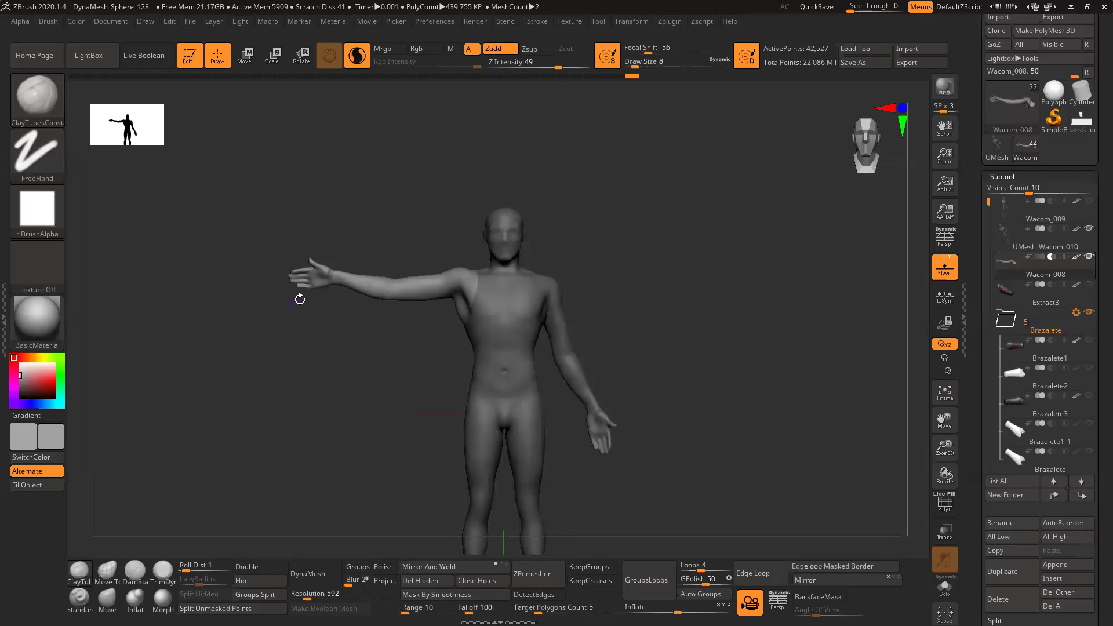
pyautogui.press('super')
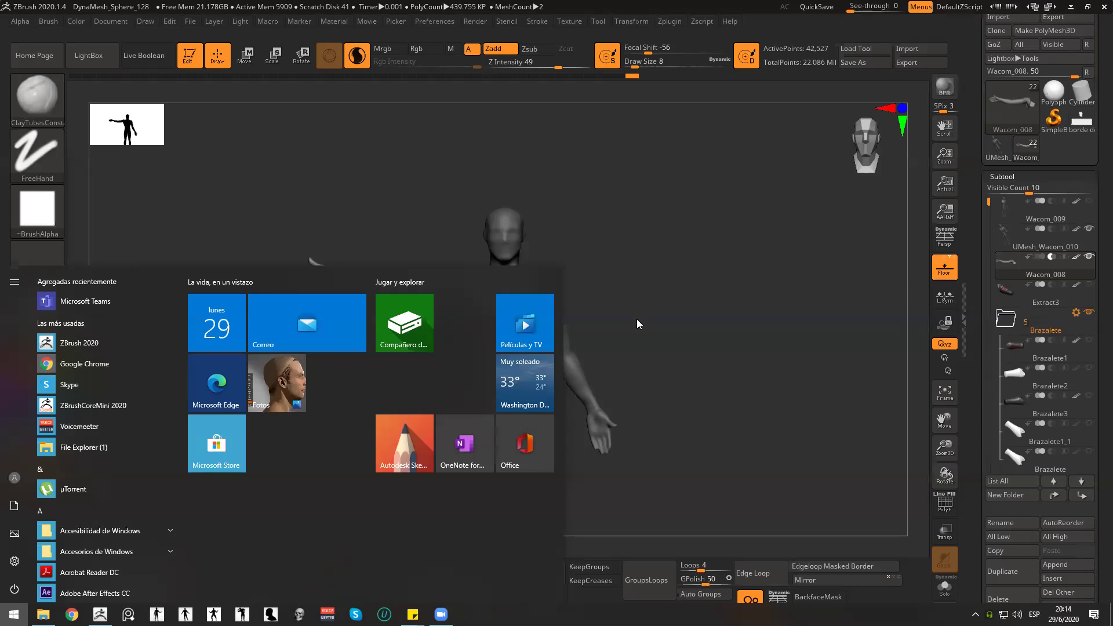
pyautogui.click(633, 286)
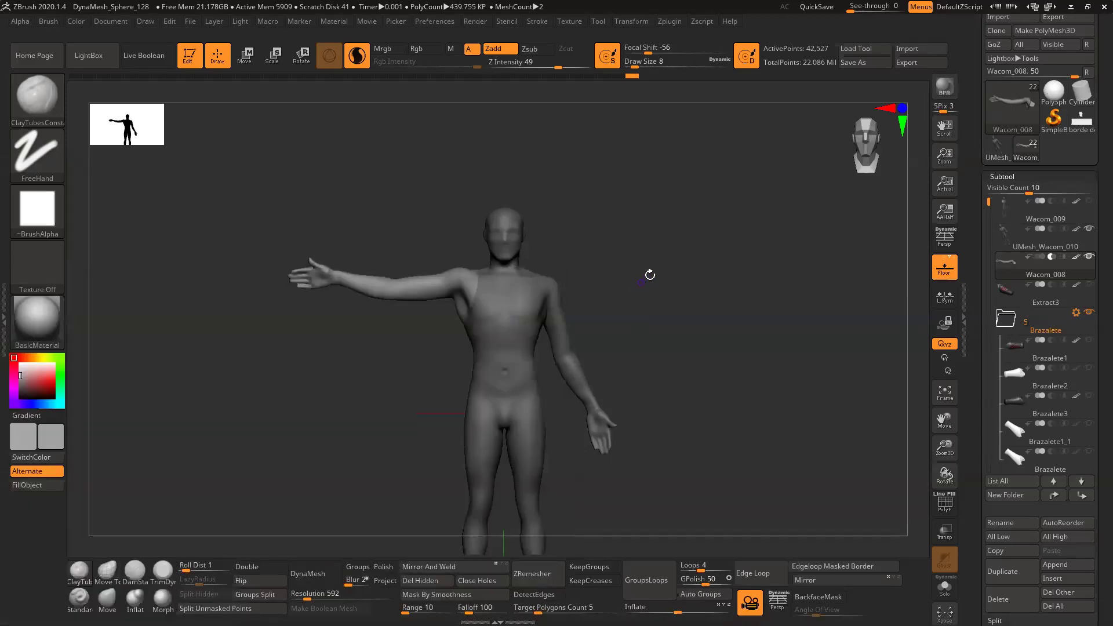
pyautogui.keyDown('alt'); pyautogui.moveTo(718, 304); pyautogui.dragTo(733, 274); pyautogui.keyUp('alt')
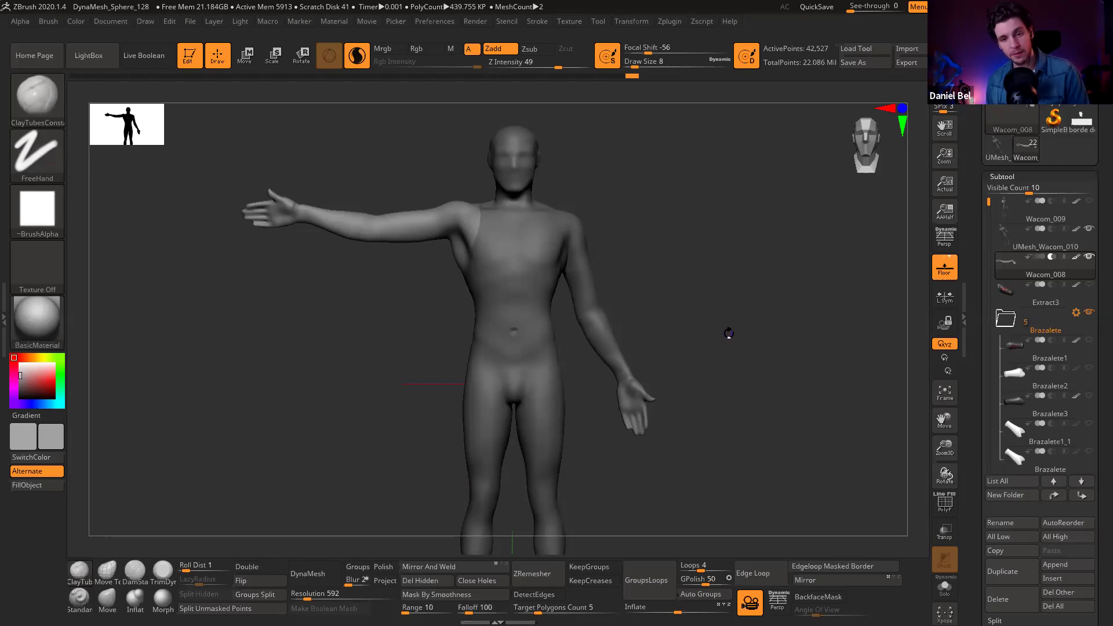
# Step: Select the Extract3 and Brazalete1 subtools in turn to display the bracer on the outstretched forearm
pyautogui.click(1052, 303)
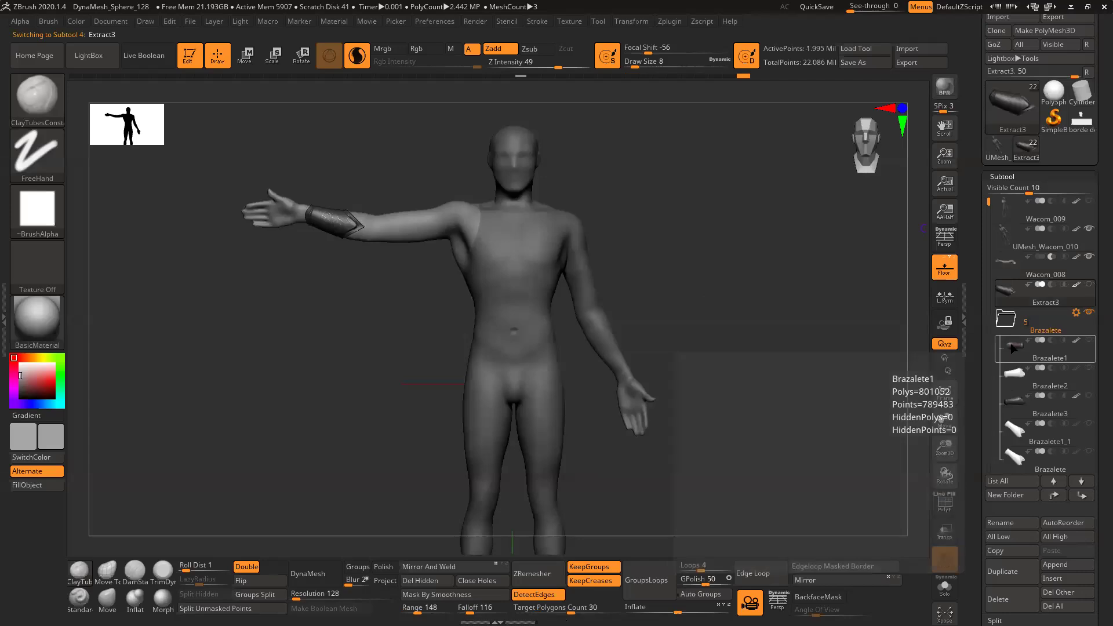
pyautogui.click(1011, 348)
pyautogui.keyDown('ctrl'); pyautogui.moveTo(716, 259); pyautogui.dragTo(711, 295, button='right'); pyautogui.keyUp('ctrl')
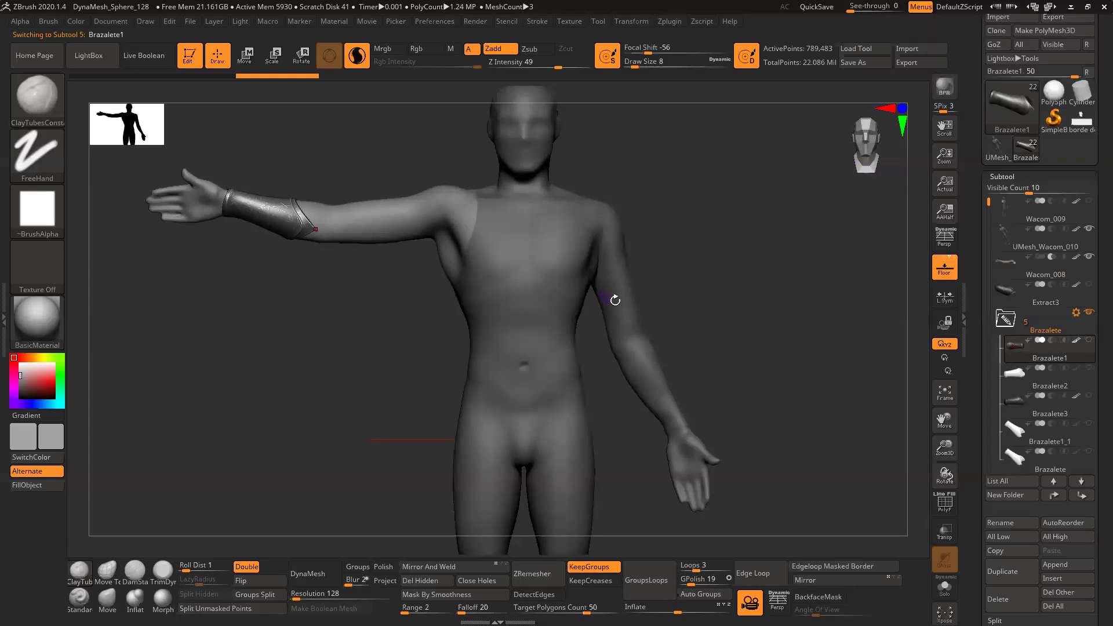
pyautogui.scroll(1, 736, 281)
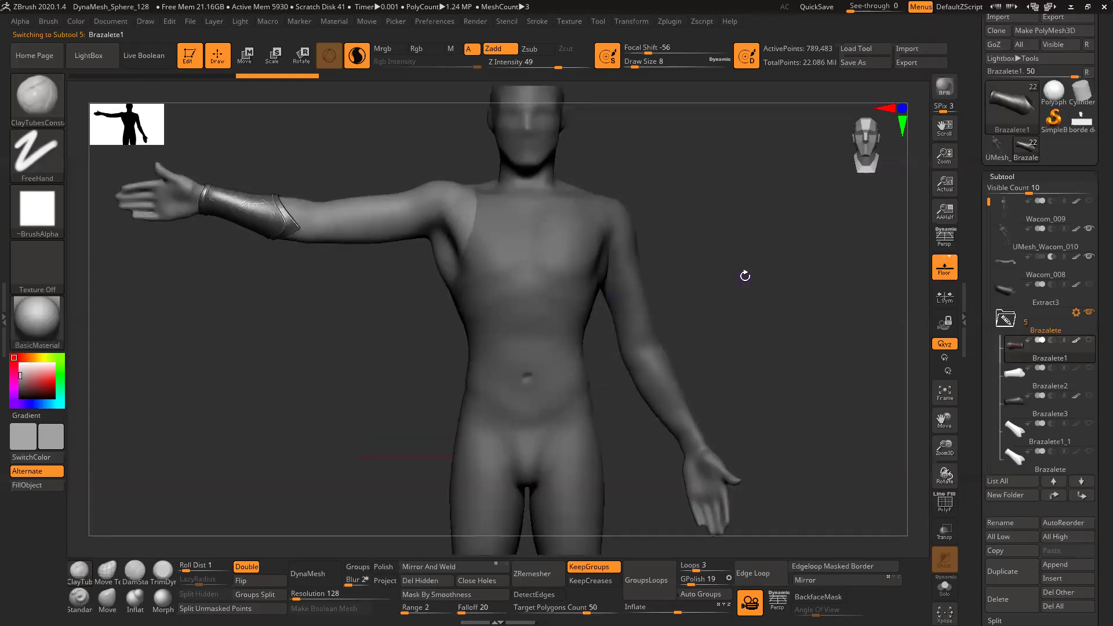